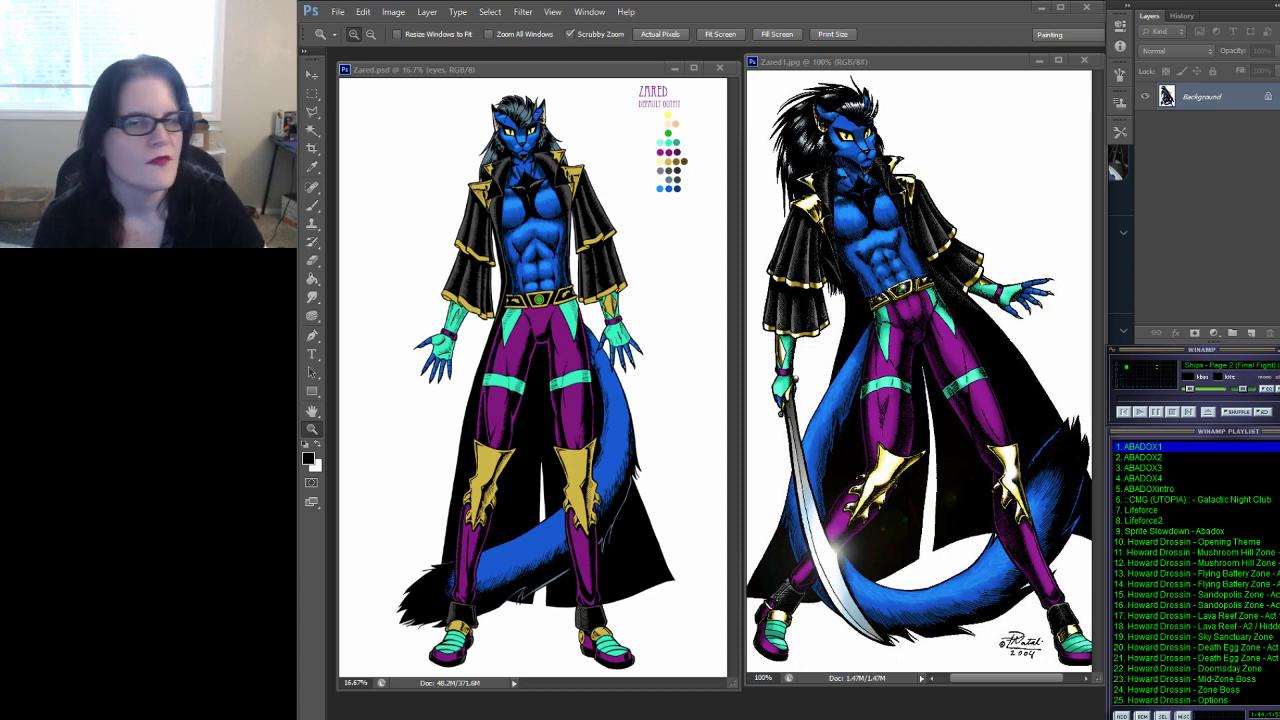
left_click(535, 72)
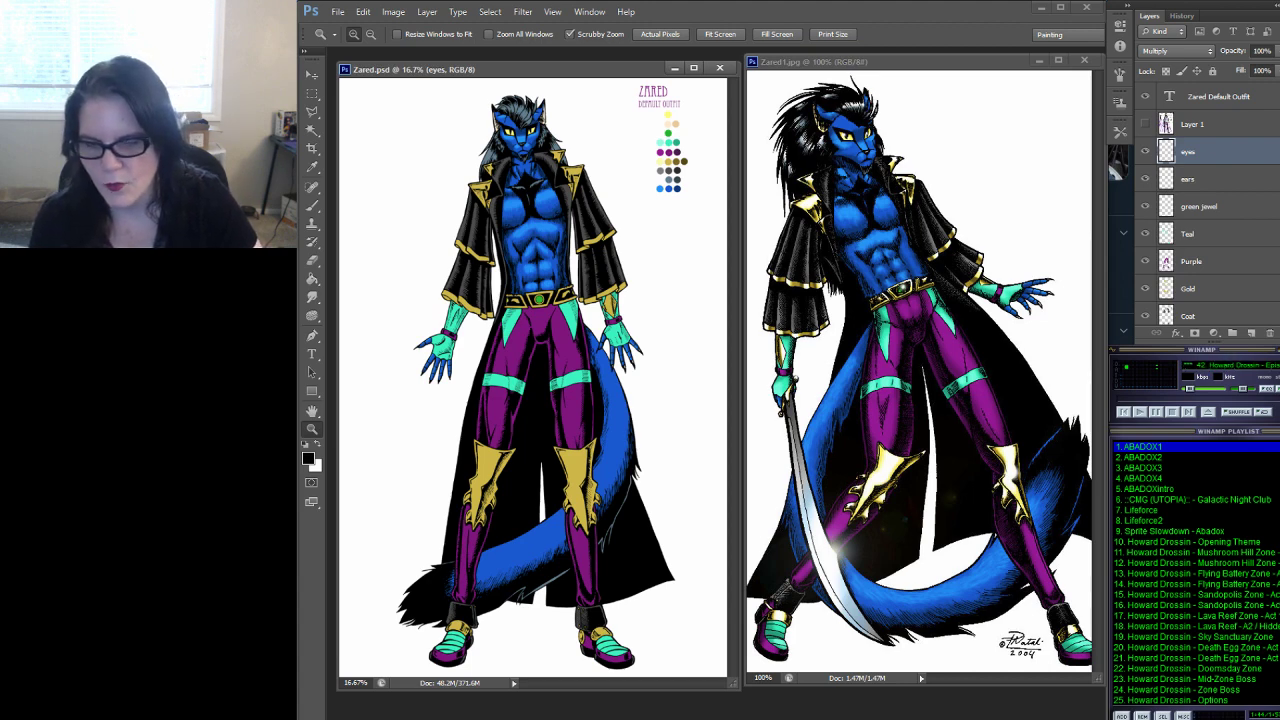
mouse_move(802, 719)
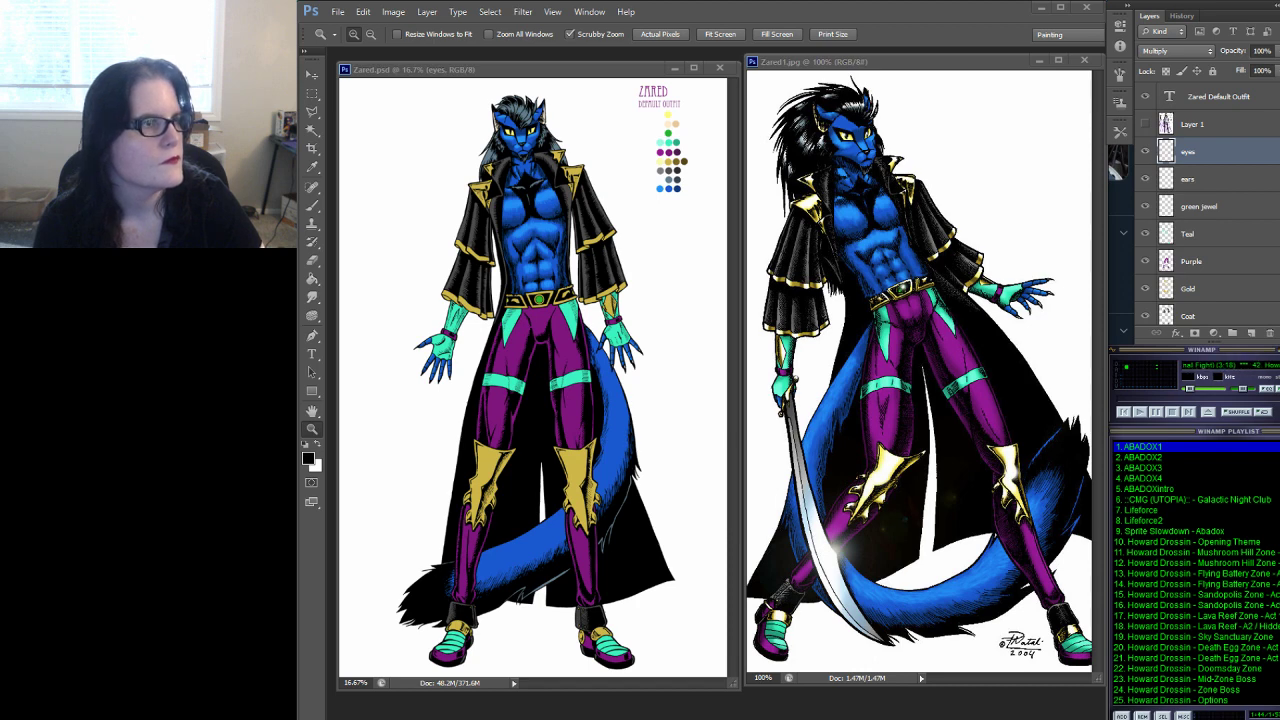
key("ctrl+Tab")
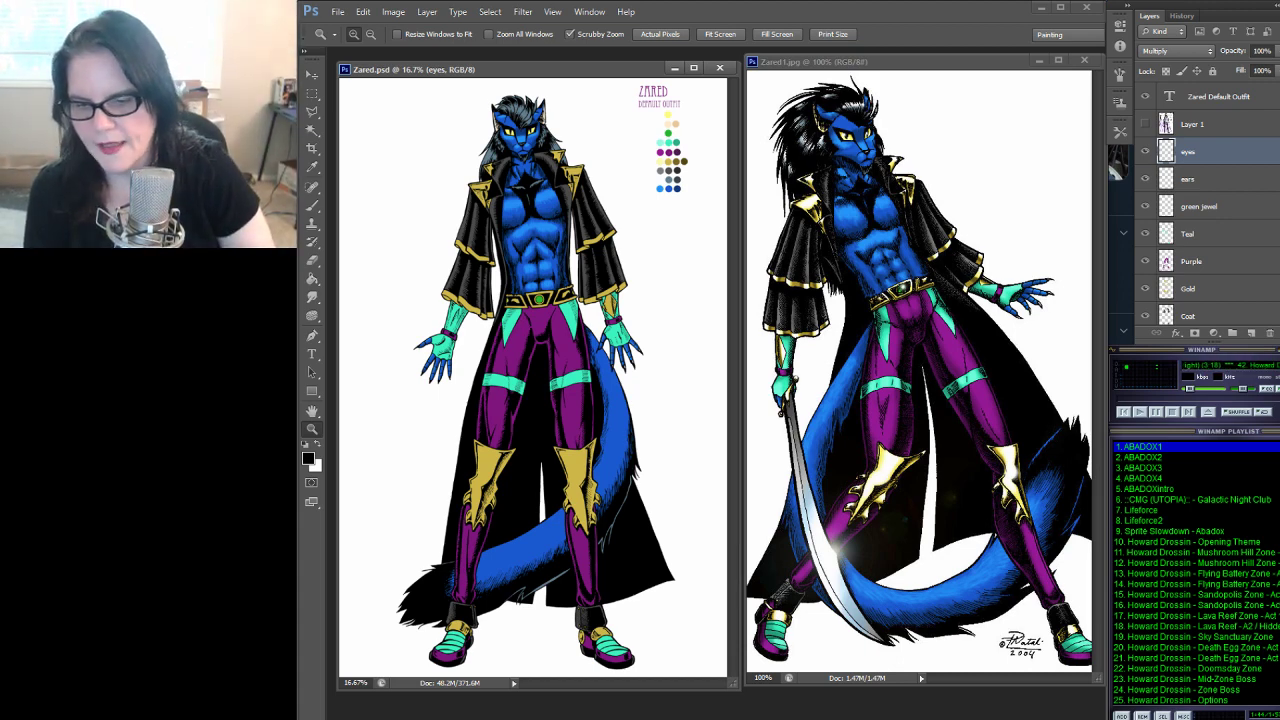
key("alt+Tab")
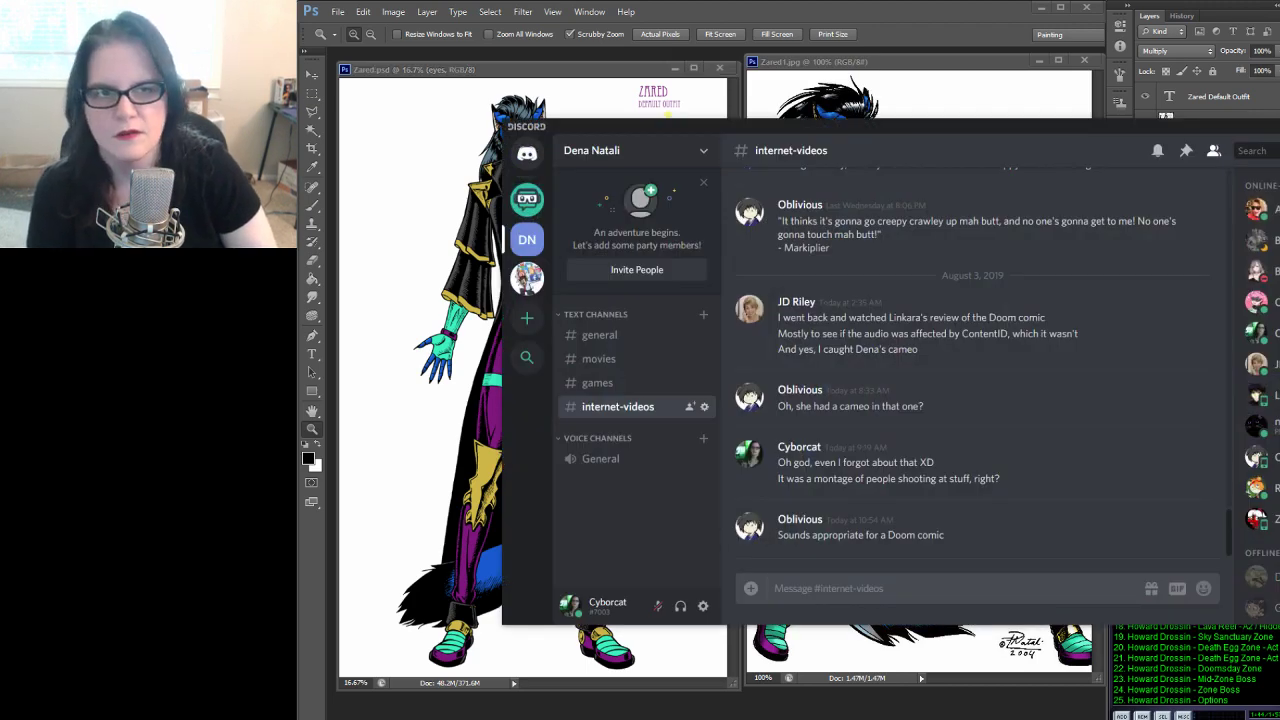
Switch to the Logitech Camera Settings, zoom the c922 webcam in and save the setting
key("alt+Tab")
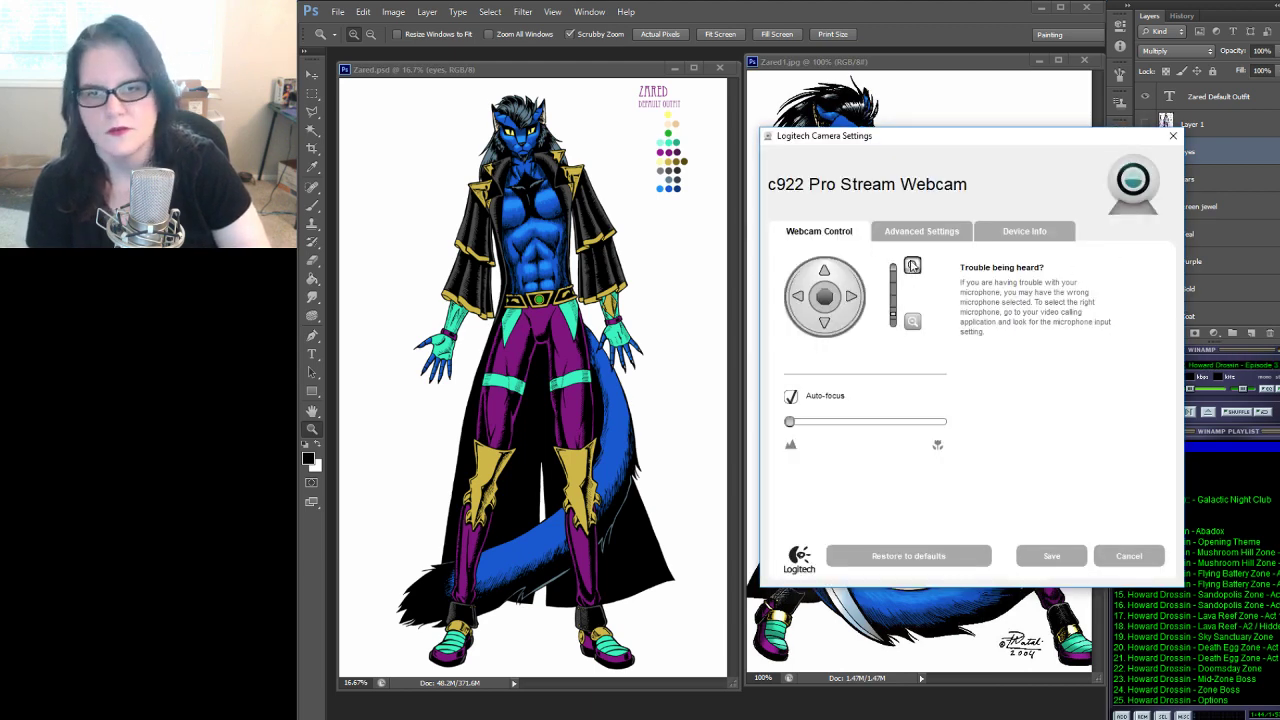
left_click(911, 266)
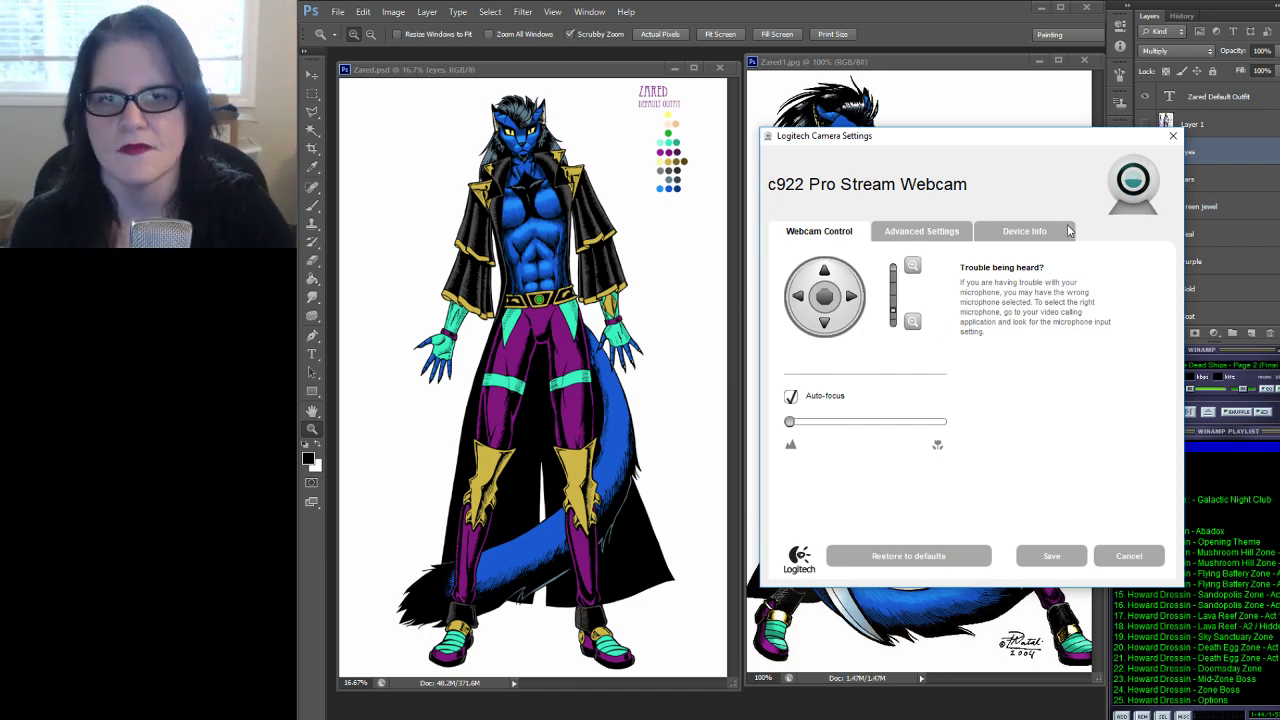
left_click(1053, 556)
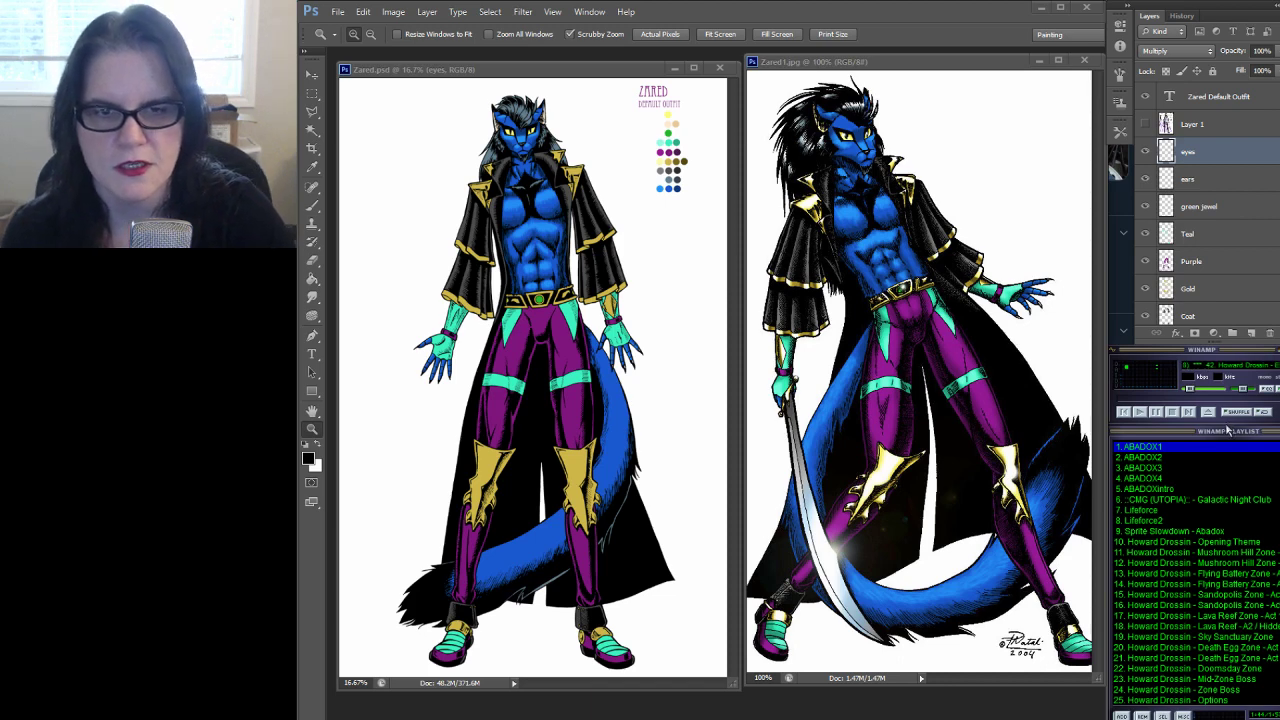
Play ABADOX1 in Winamp, raise the volume slightly and skip to the next track
left_click_drag(1196, 395, 1198, 397)
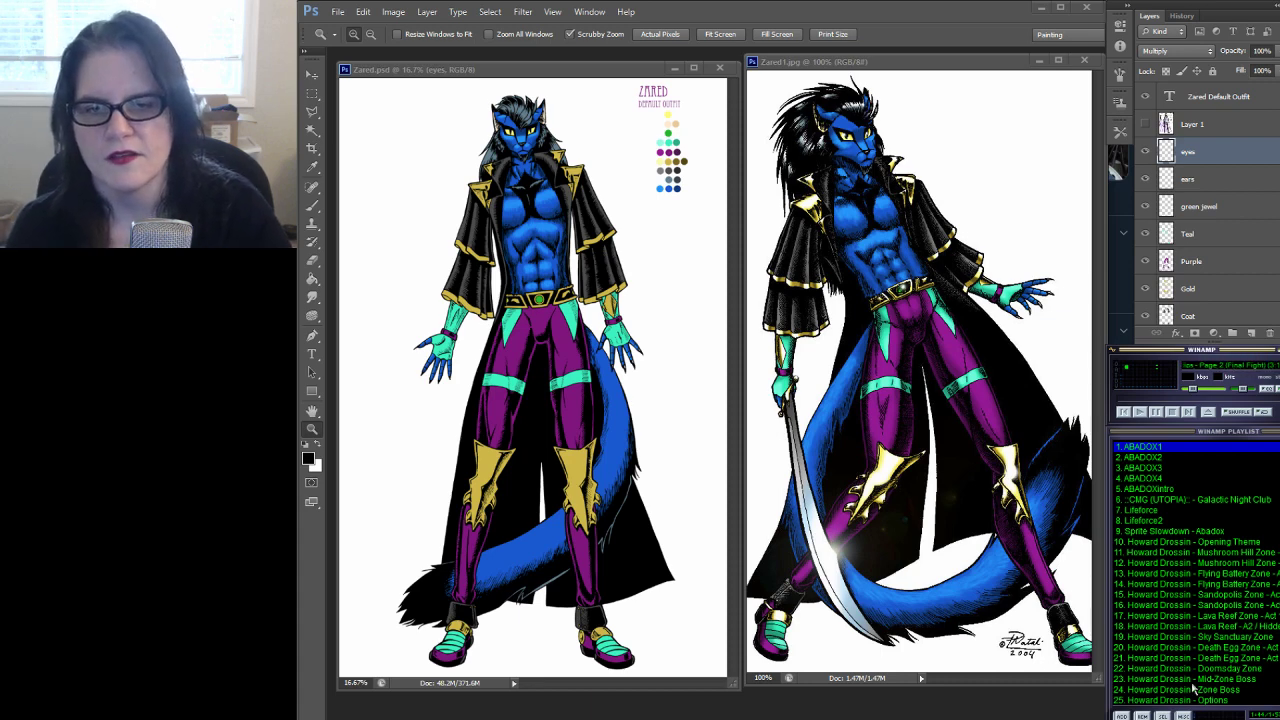
double_click(1148, 453)
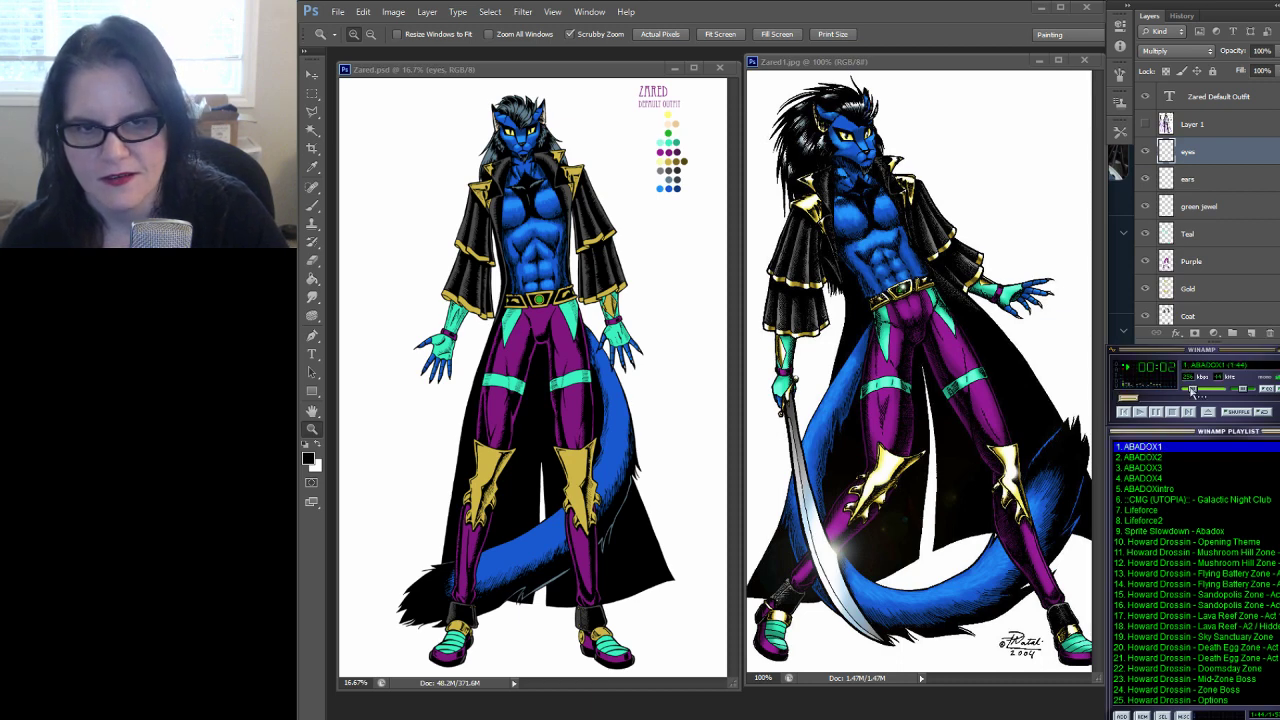
left_click_drag(1195, 393, 1198, 395)
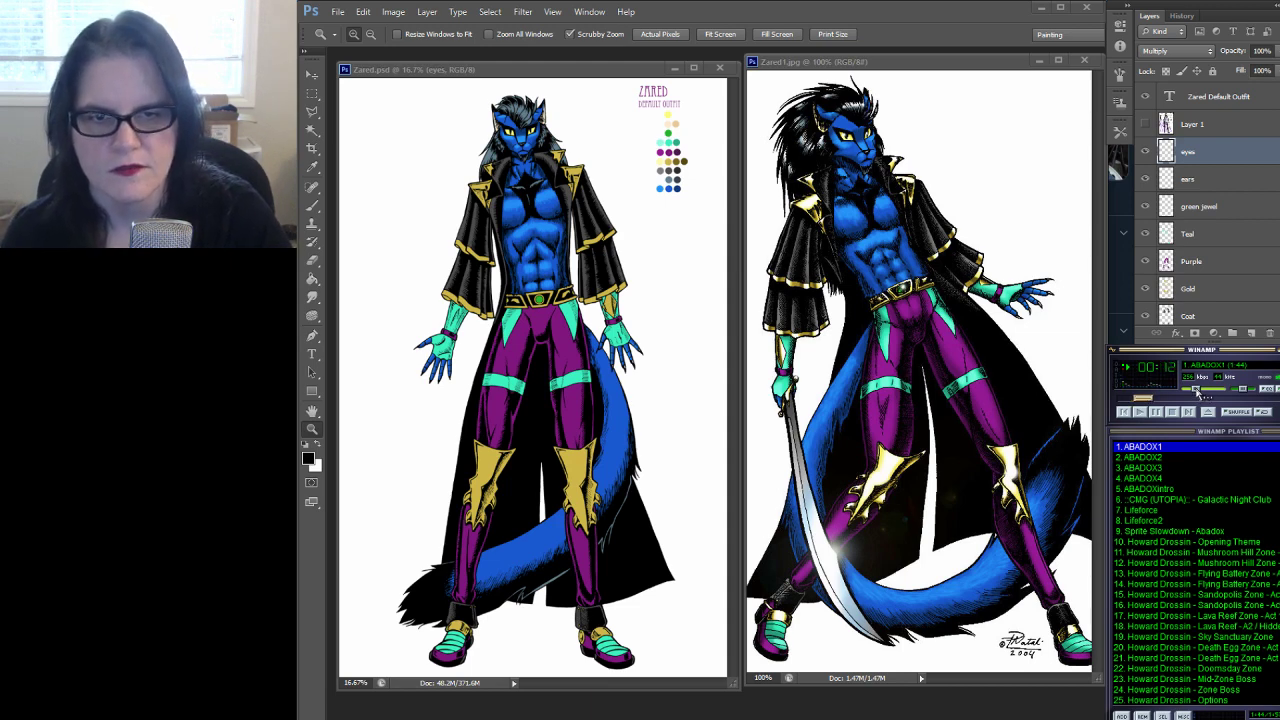
left_click_drag(1198, 393, 1200, 394)
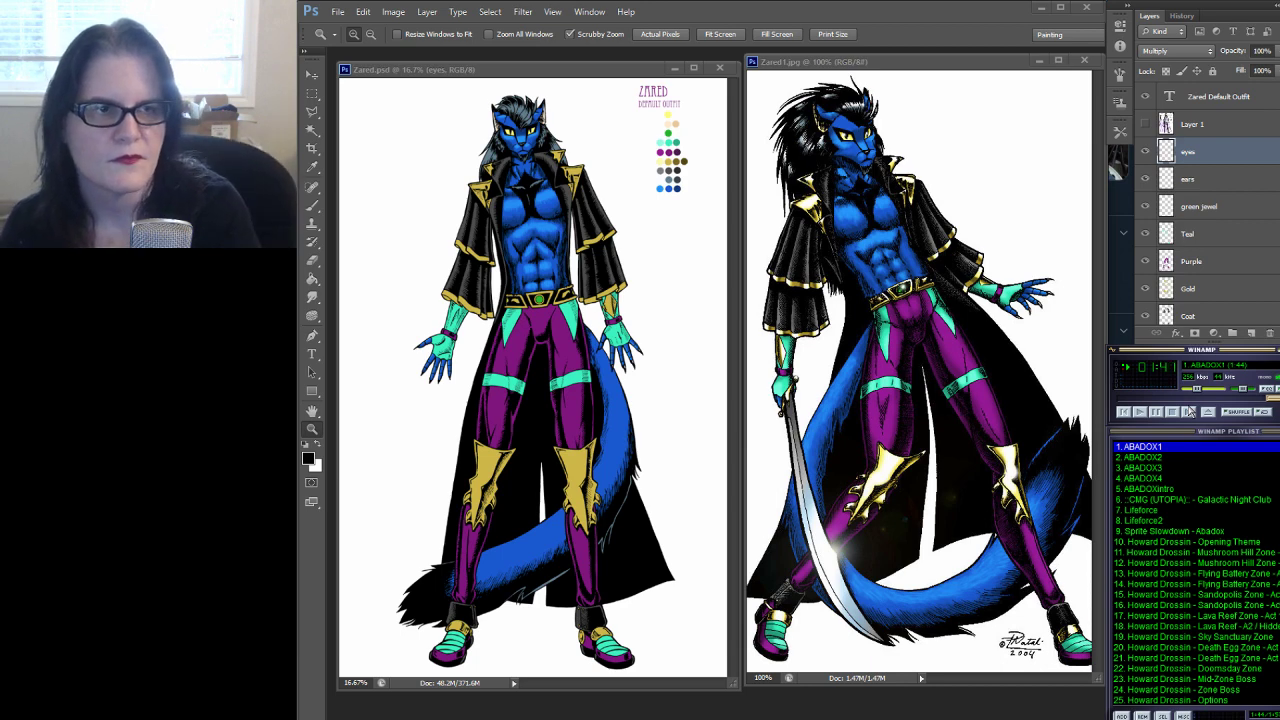
left_click(1189, 411)
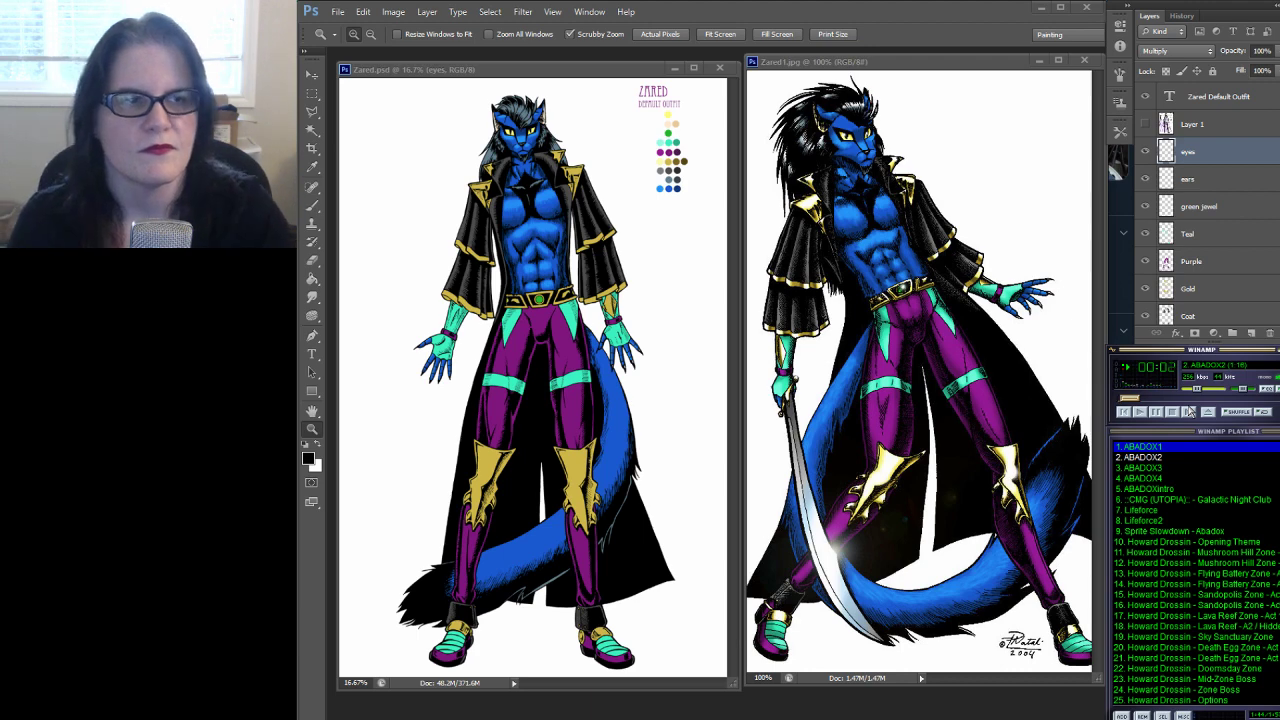
Return to Zared.psd in Photoshop, make the Hair layer active and load its contents as a selection
left_click(533, 72)
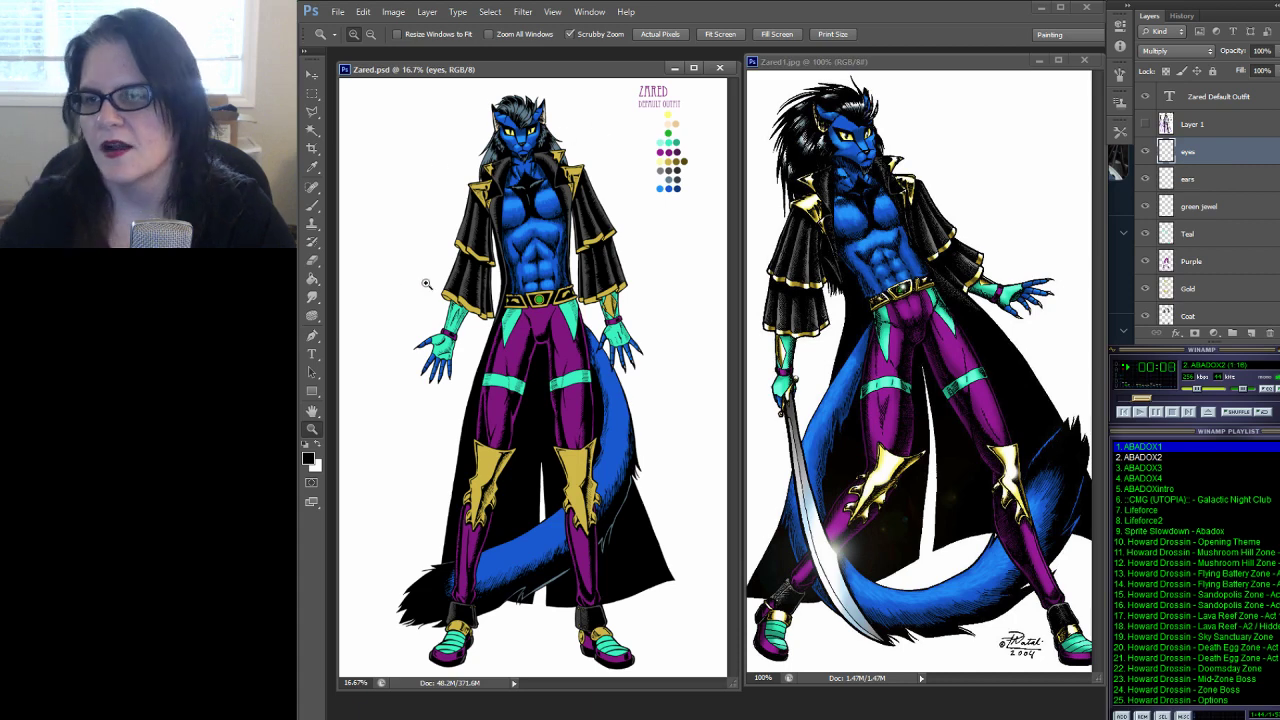
left_click(652, 137)
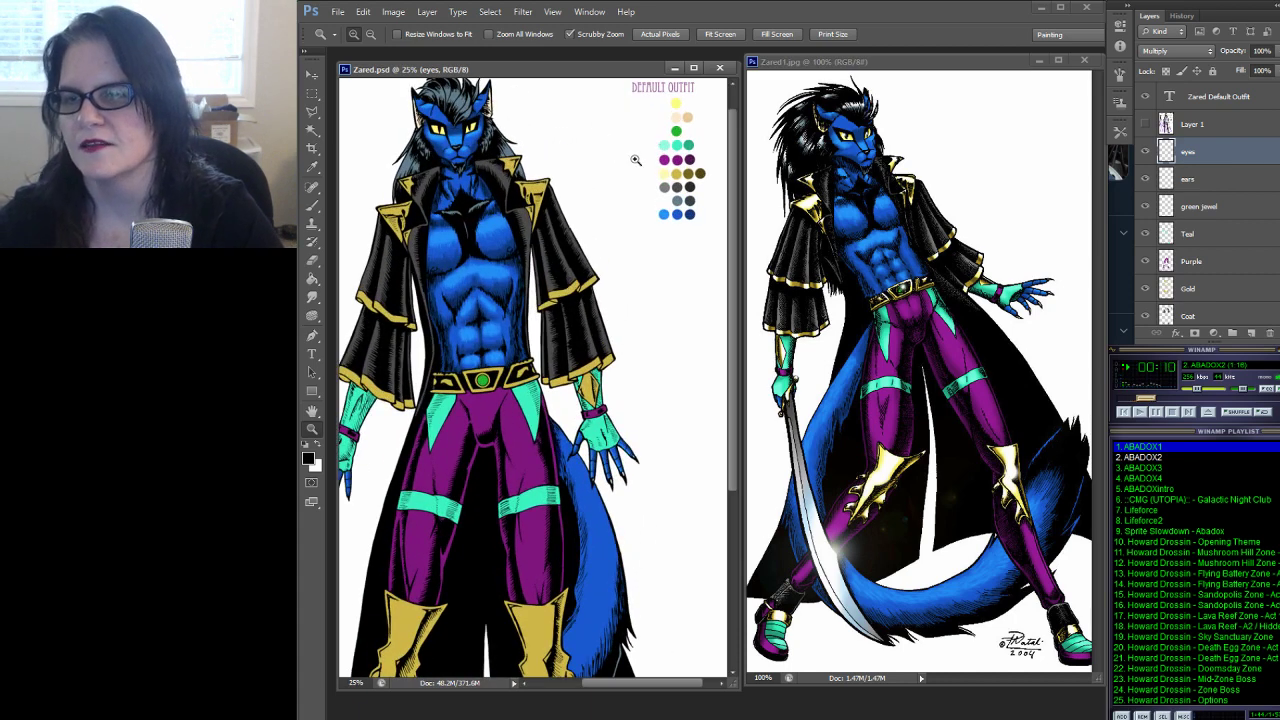
left_click(582, 189)
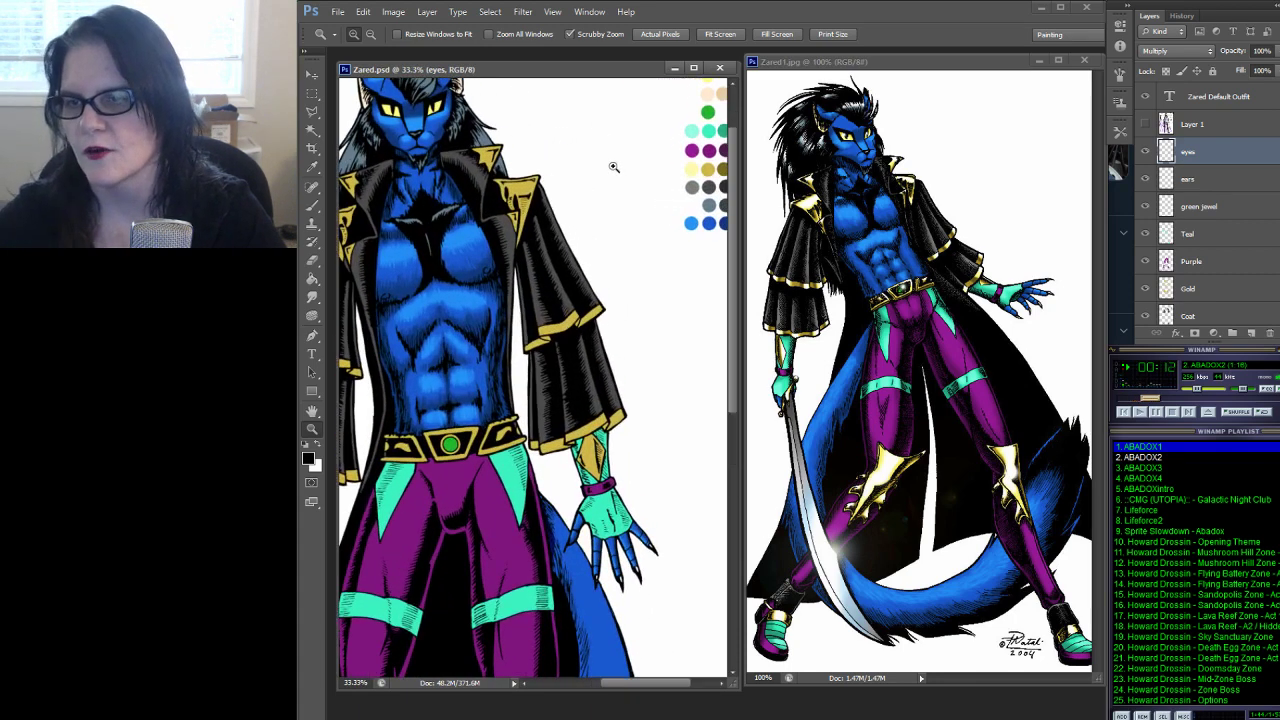
left_click_drag(680, 142, 614, 232)
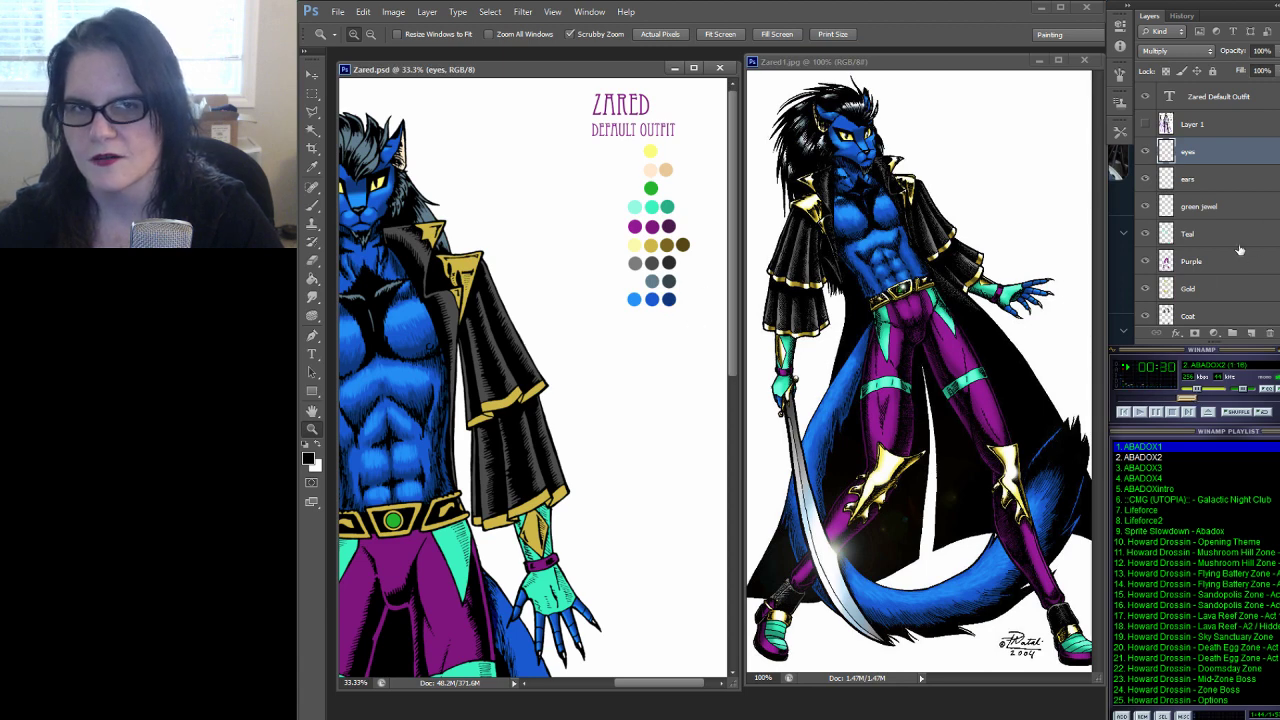
scroll(1215, 220, "down", 3)
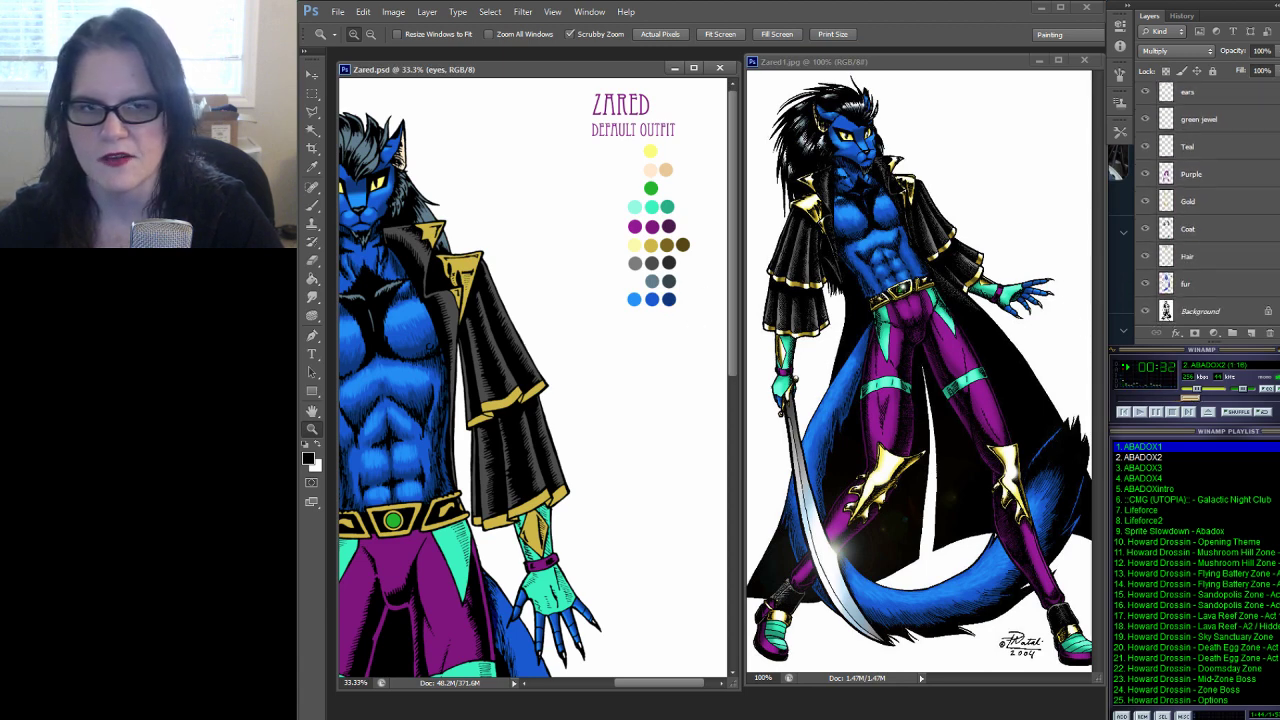
left_click(1217, 285)
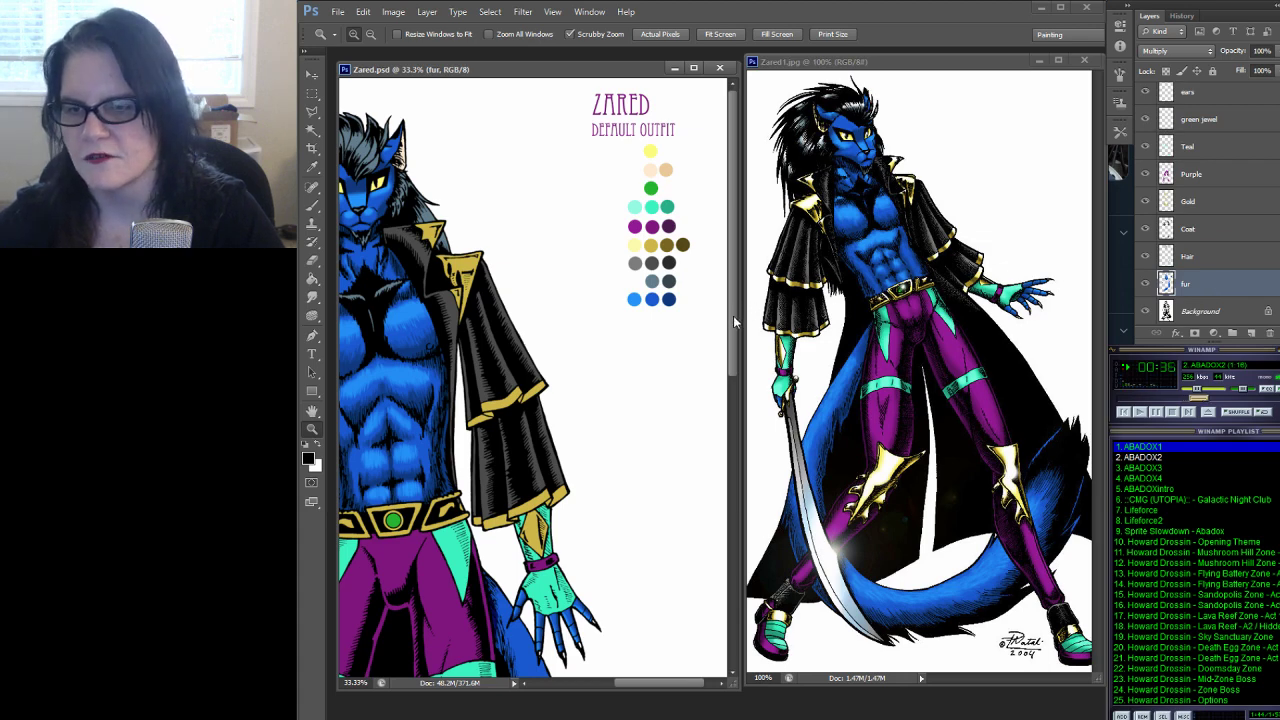
left_click_drag(529, 258, 643, 262)
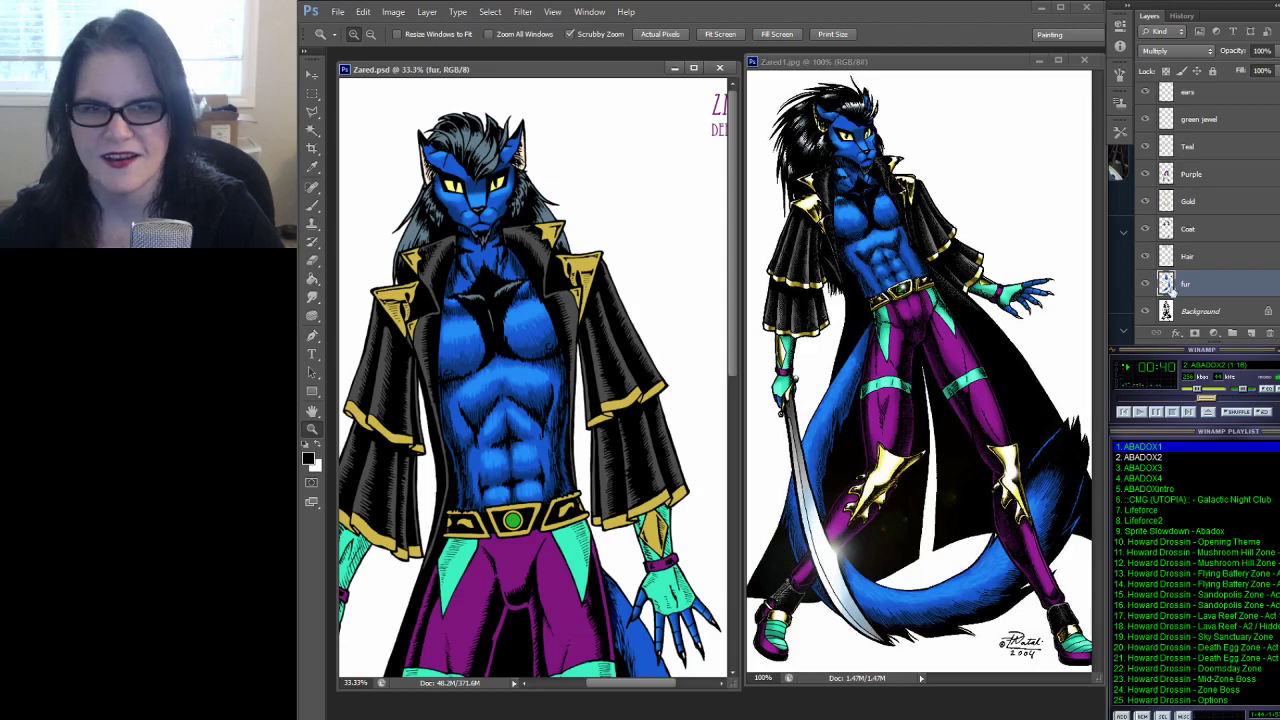
left_click(1185, 258)
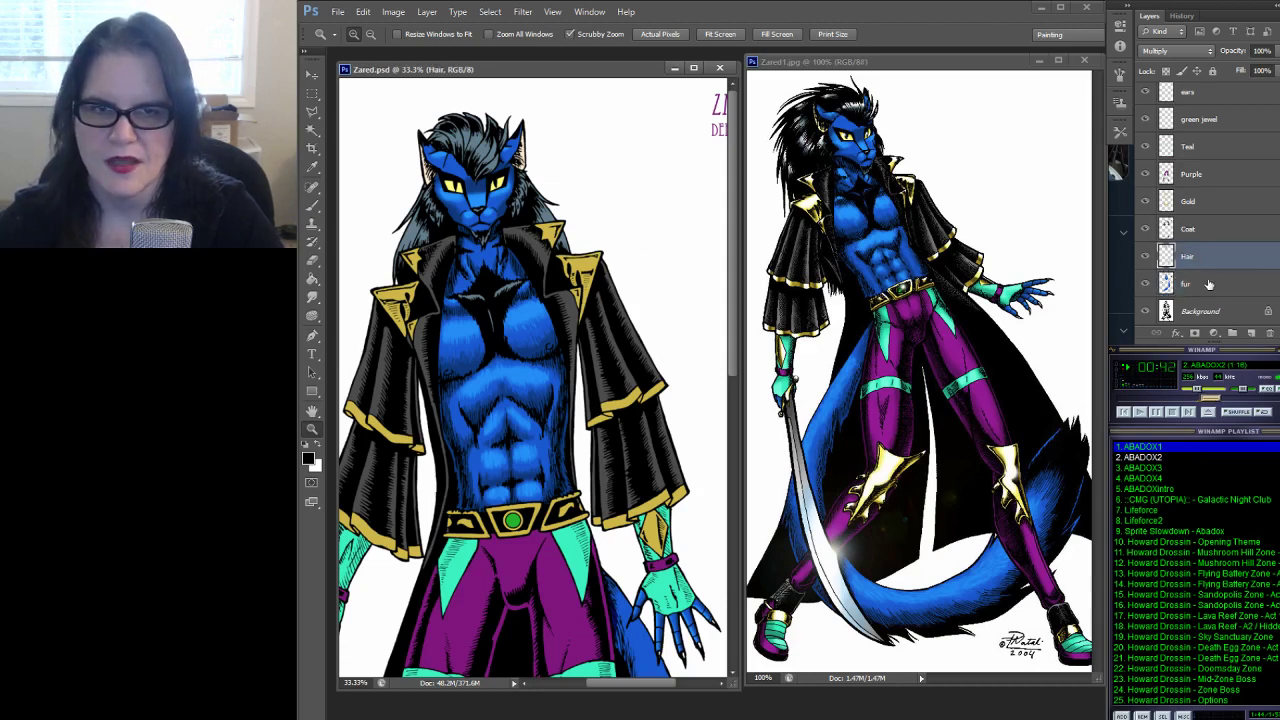
left_click(1165, 257, "ctrl")
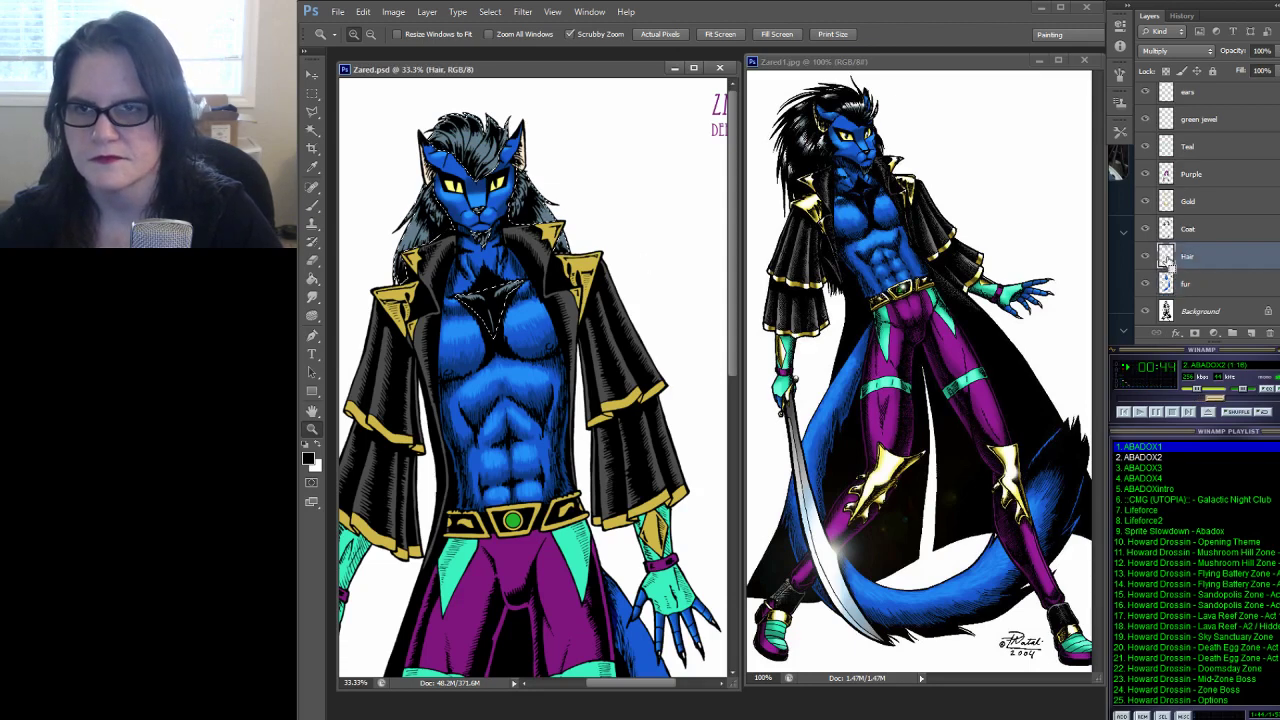
Widen the Zared.psd document window so the character and the colour swatches beside it fit together
left_click_drag(689, 280, 594, 306)
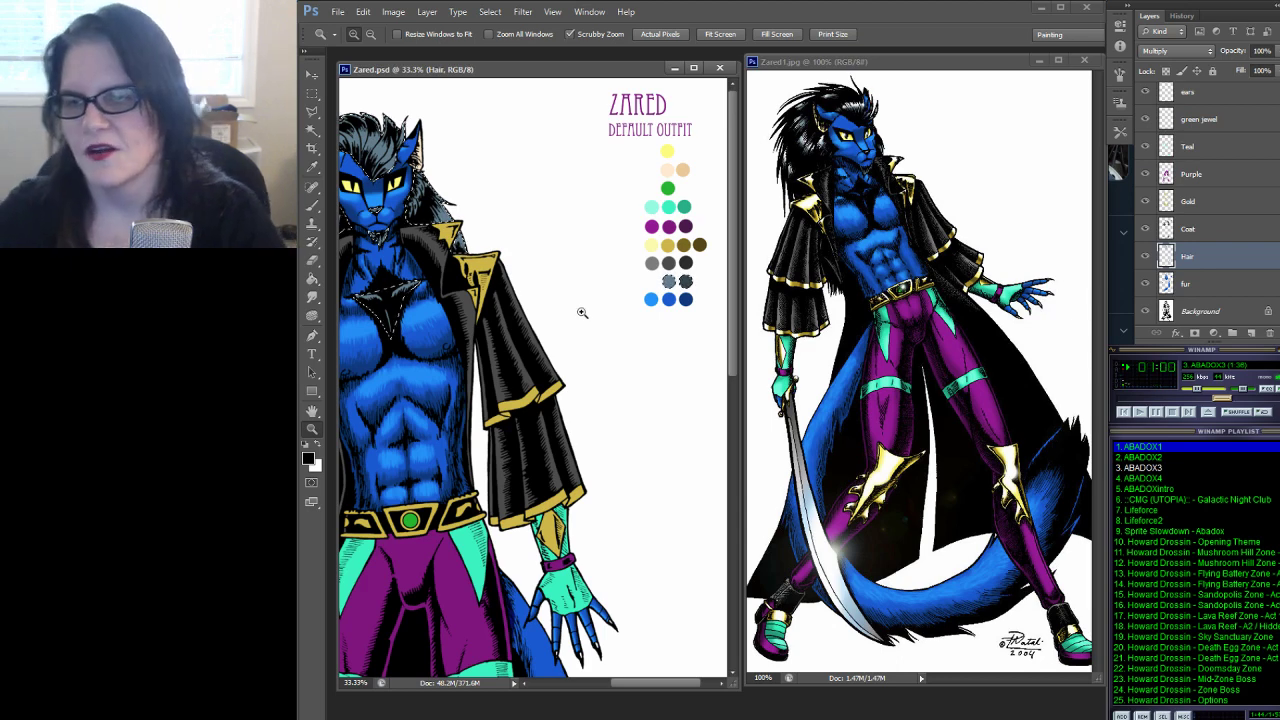
left_click_drag(455, 298, 588, 303)
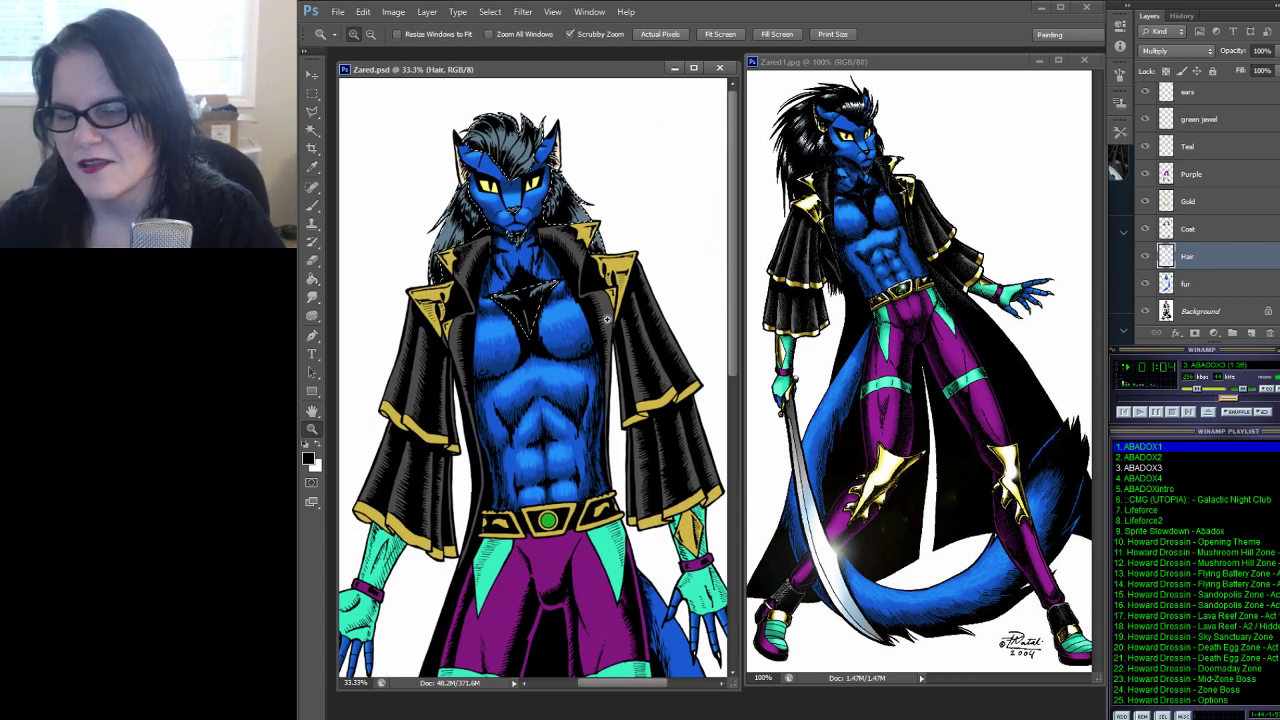
left_click_drag(740, 323, 922, 343)
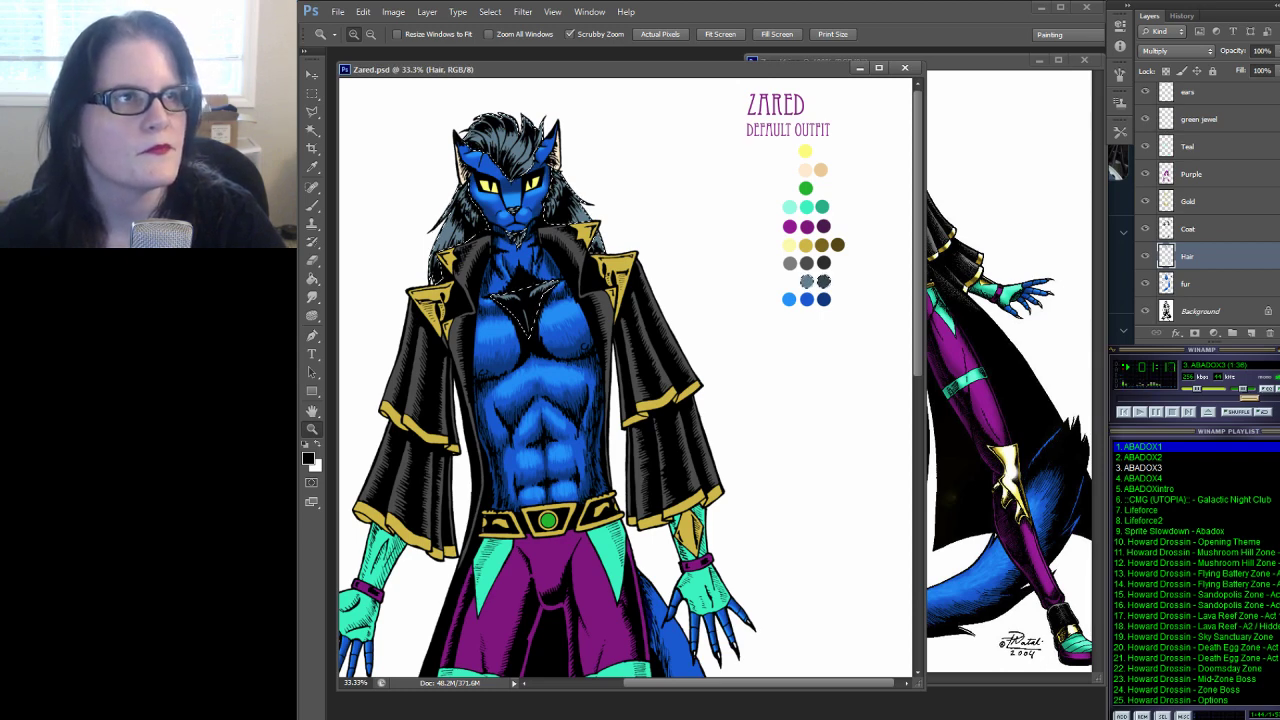
key("ctrl+d")
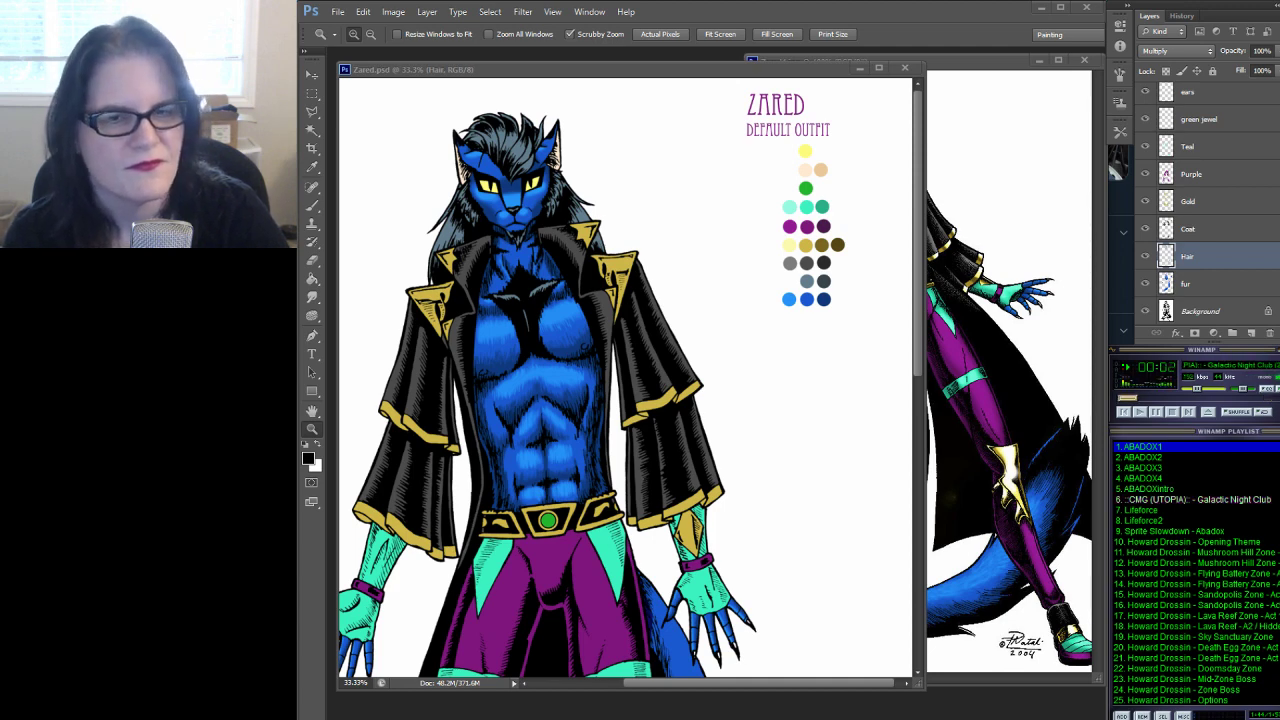
Sample the lighter slate hair swatch as the background colour and the darker one as the foreground colour
left_click_drag(1198, 392, 1195, 391)
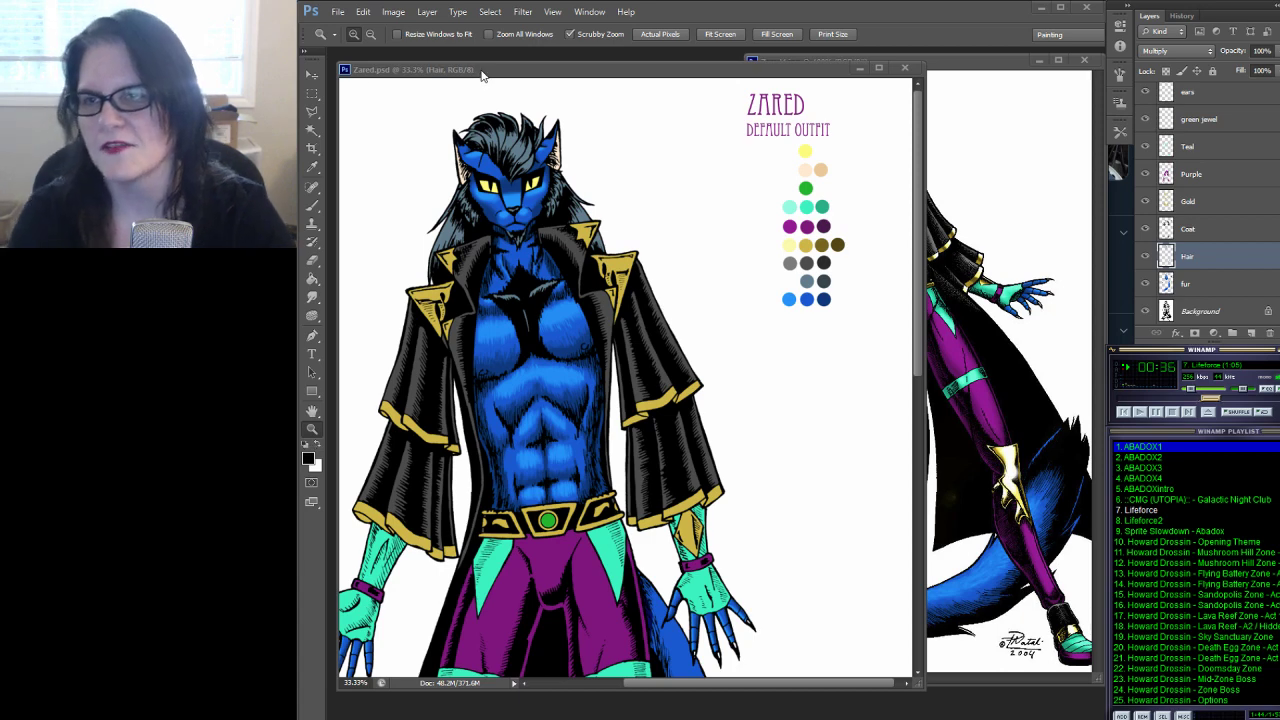
key("ctrl+h")
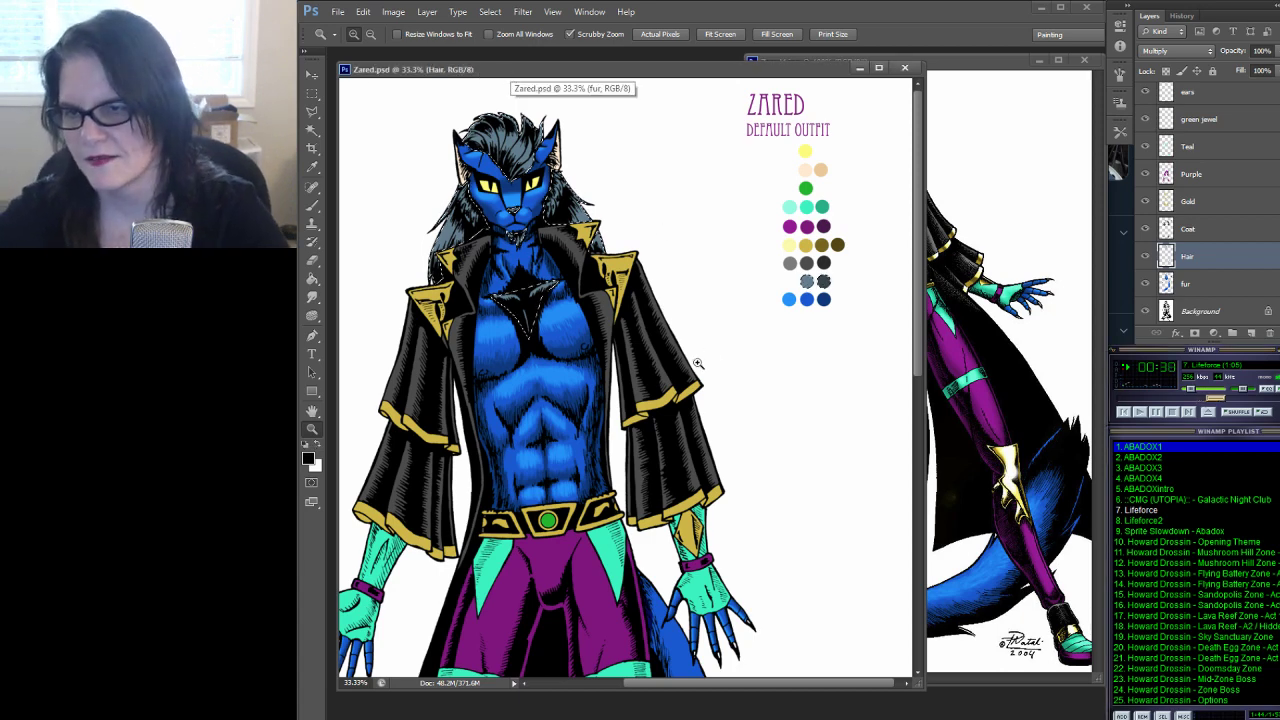
left_click(312, 168)
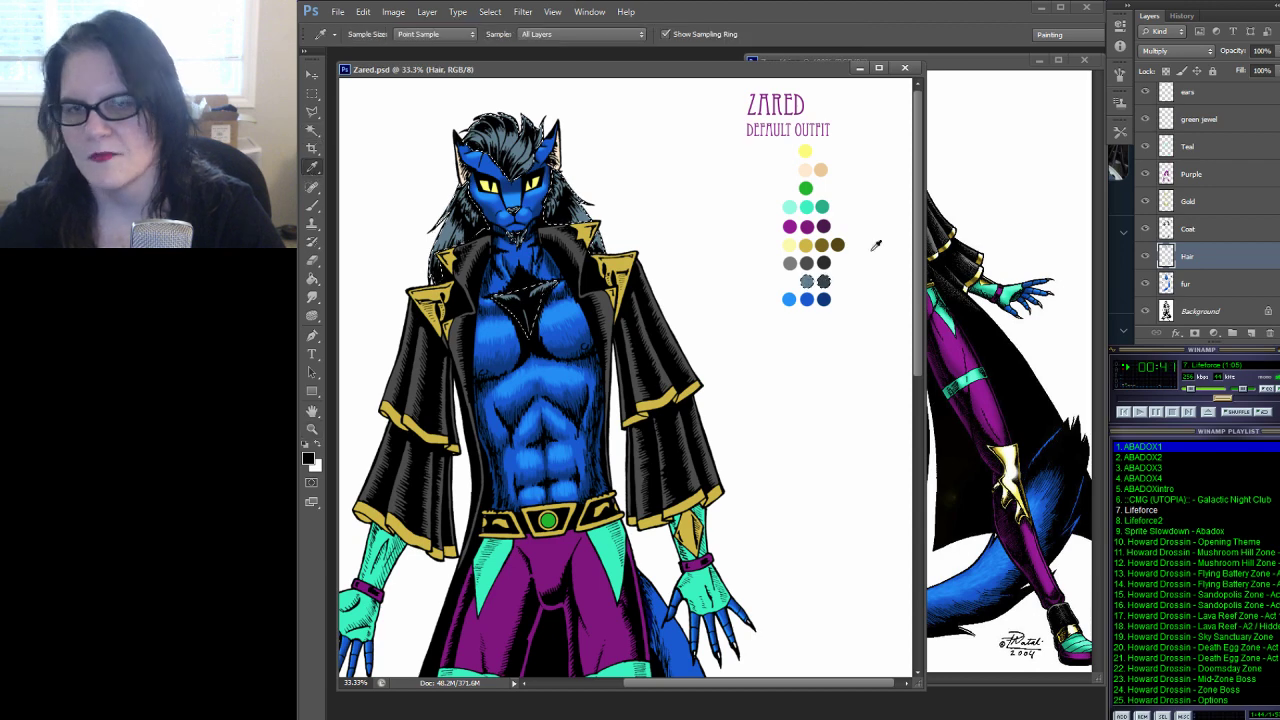
left_click(815, 283)
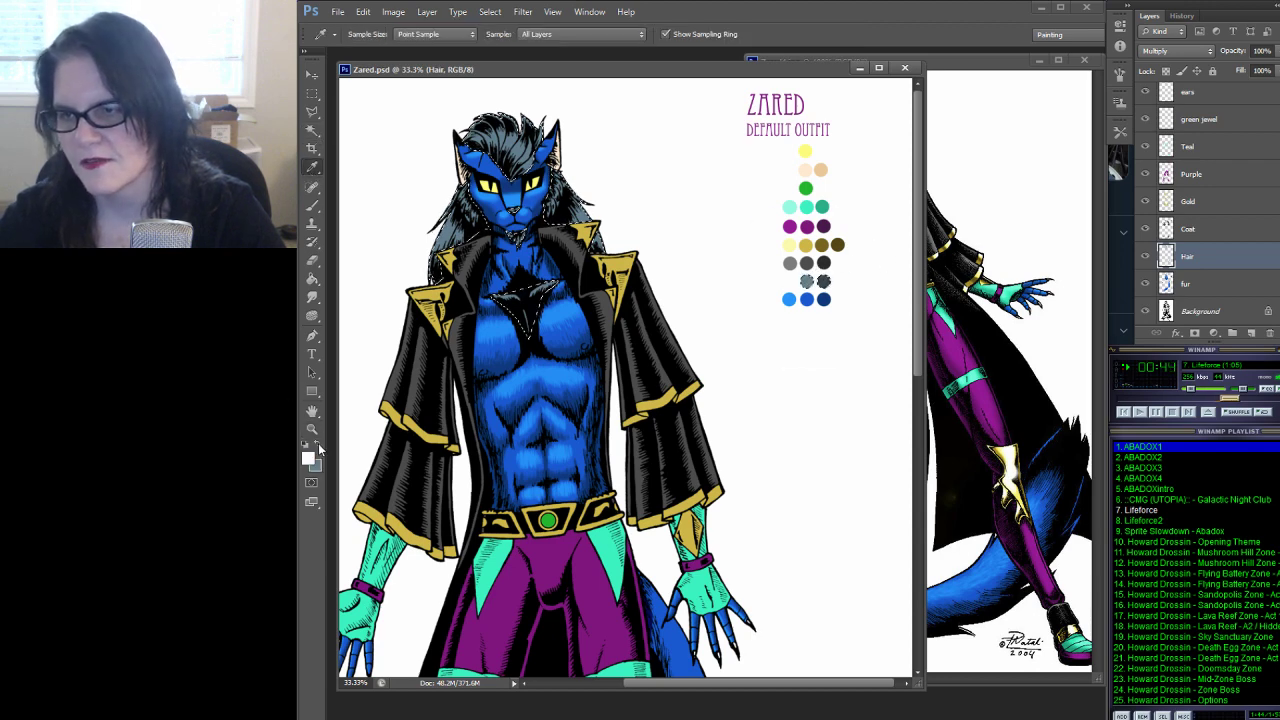
left_click(822, 284)
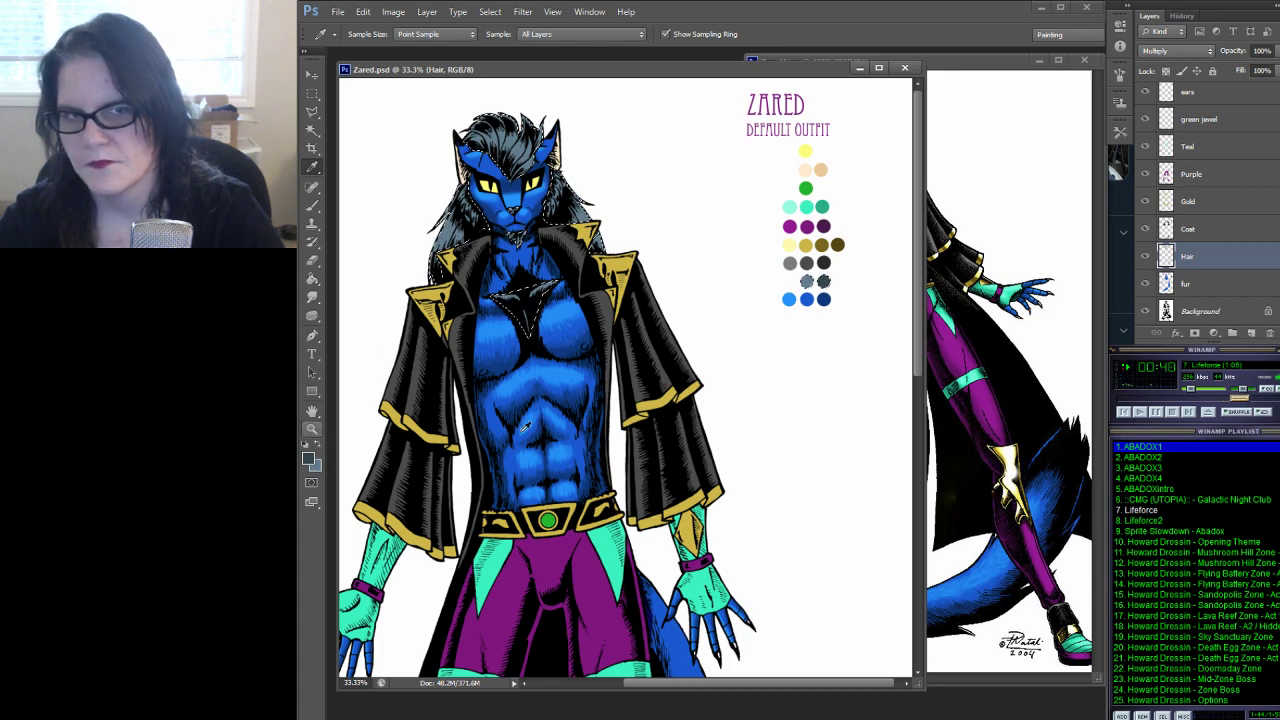
Set the Winamp volume to 31% and return to the Zared.psd document
left_click_drag(1194, 391, 1202, 394)
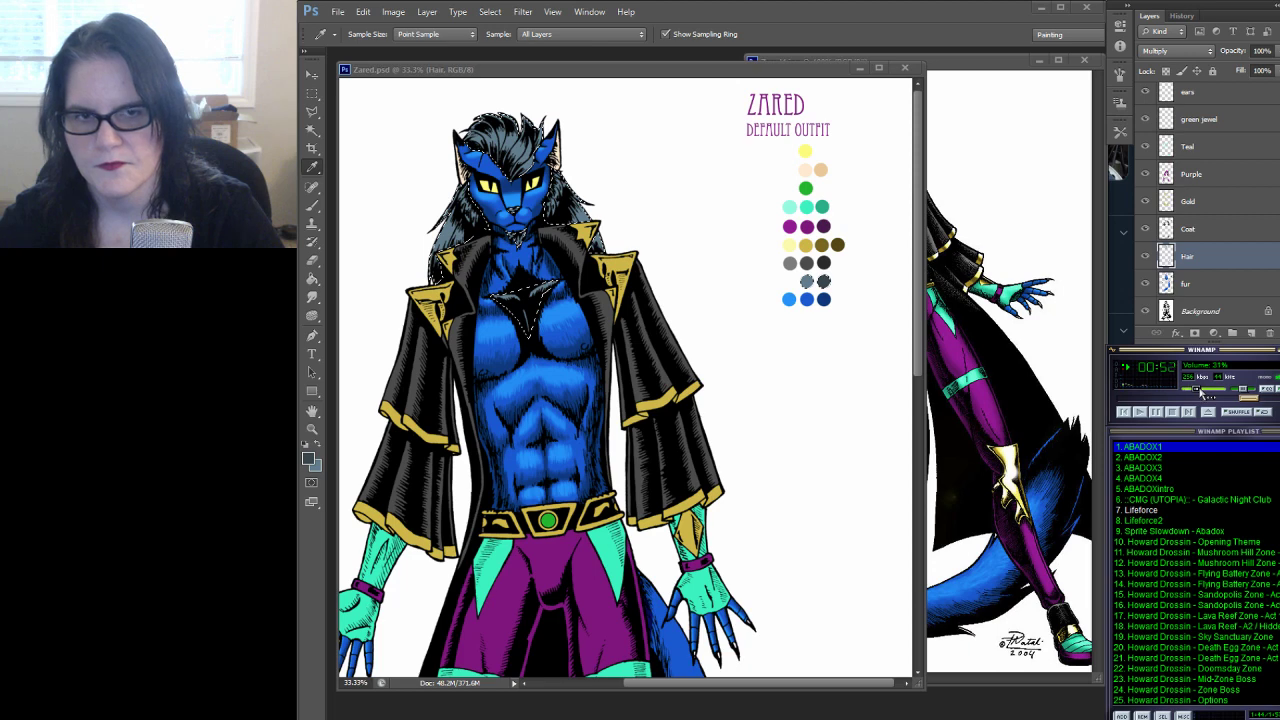
left_click(598, 73)
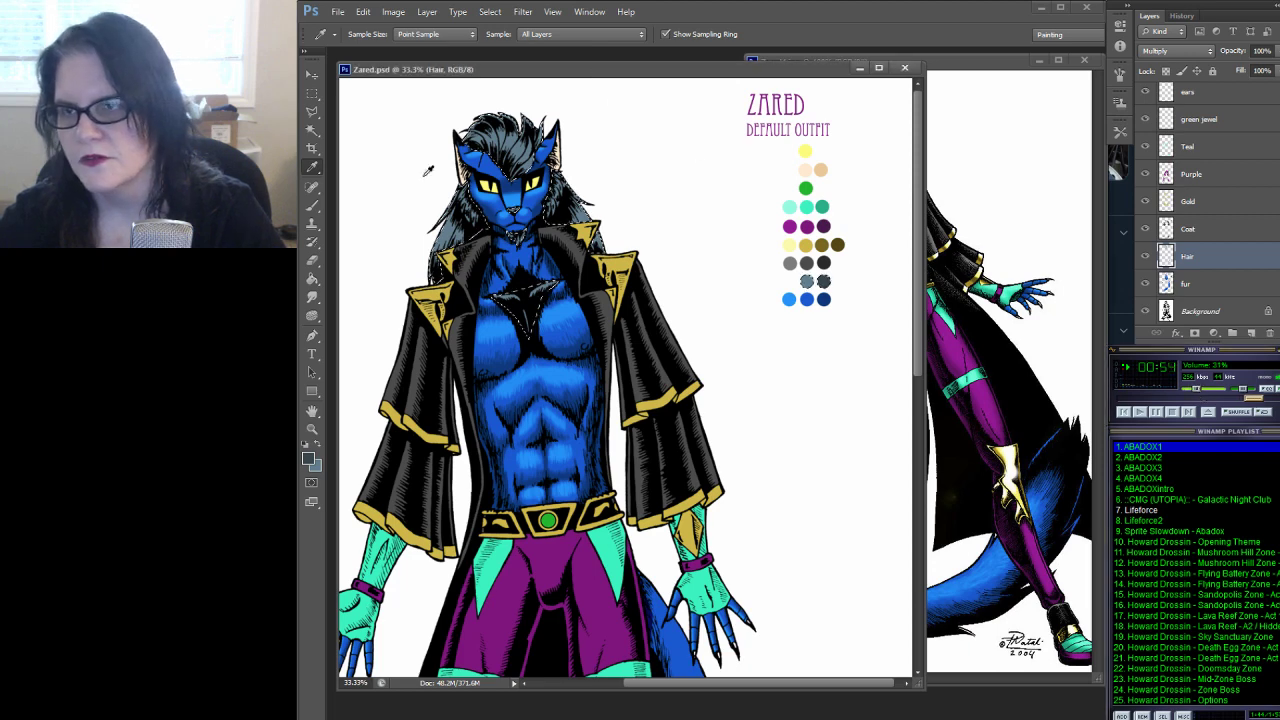
Shade the chest tuft on the Hair layer with the dark slate foreground colour, using the 100 px soft brush
left_click(311, 428)
left_click(487, 303)
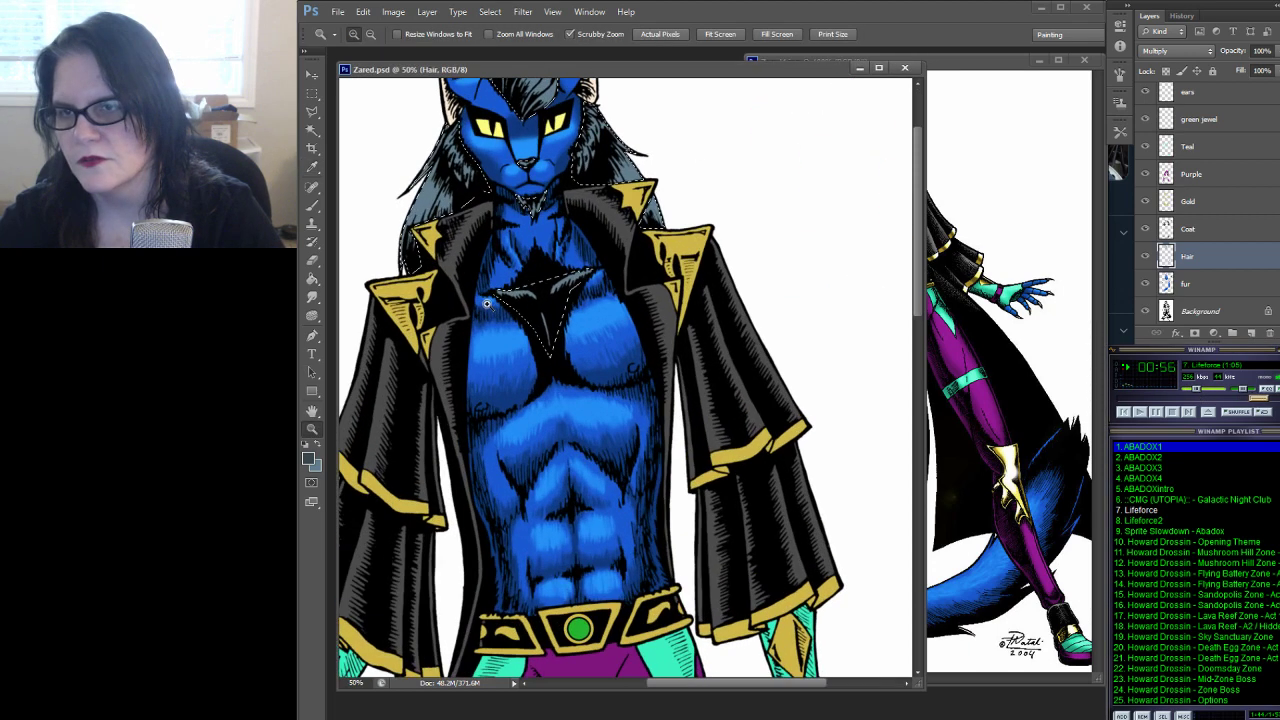
left_click_drag(487, 303, 676, 371)
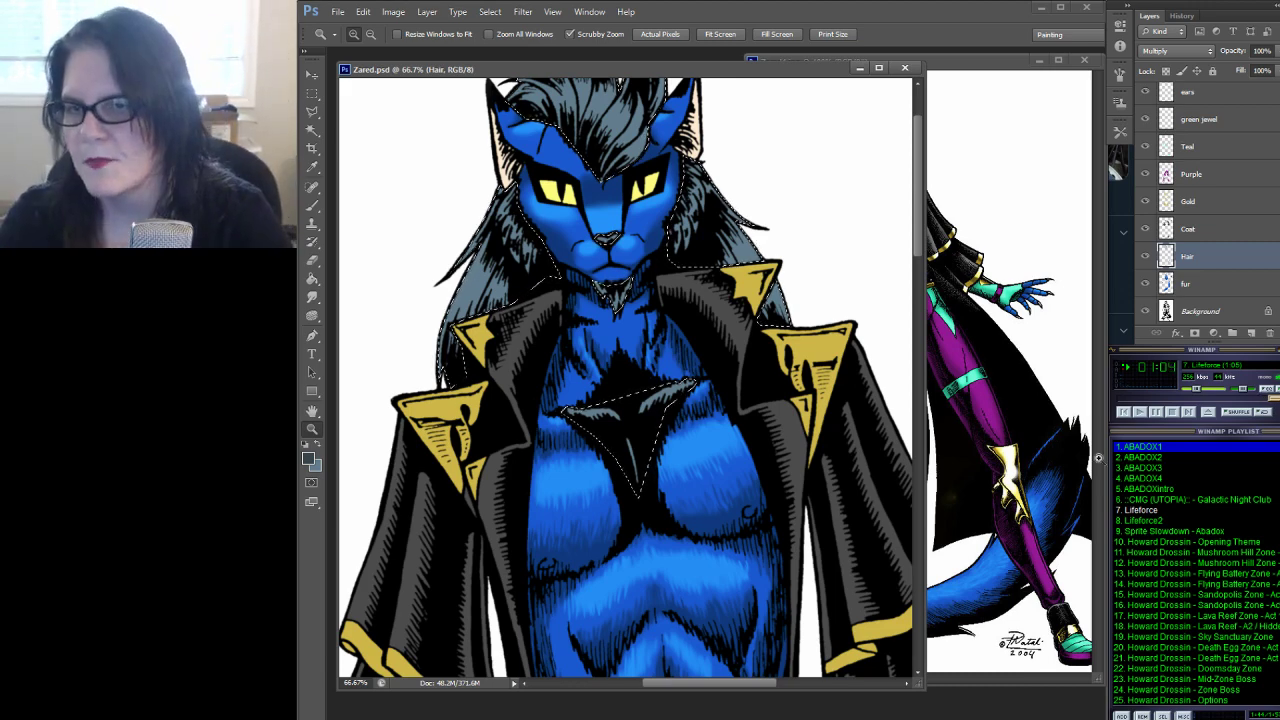
left_click(313, 206)
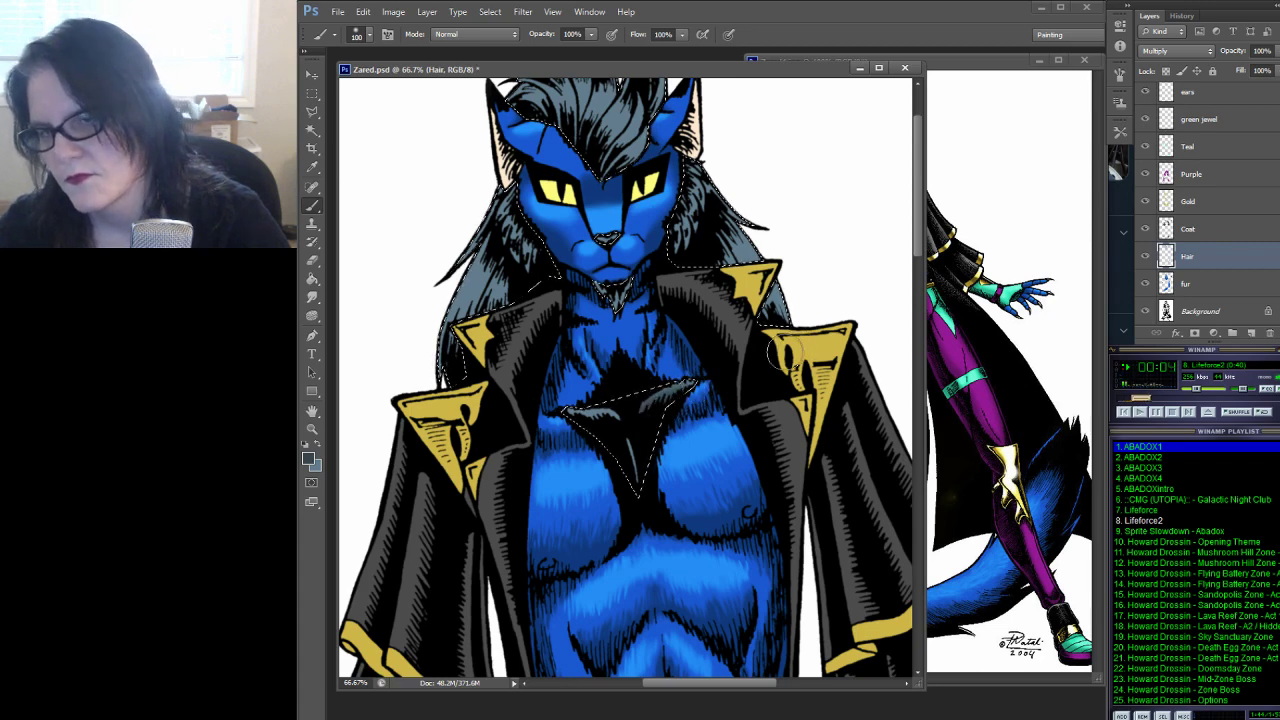
left_click_drag(645, 415, 783, 352)
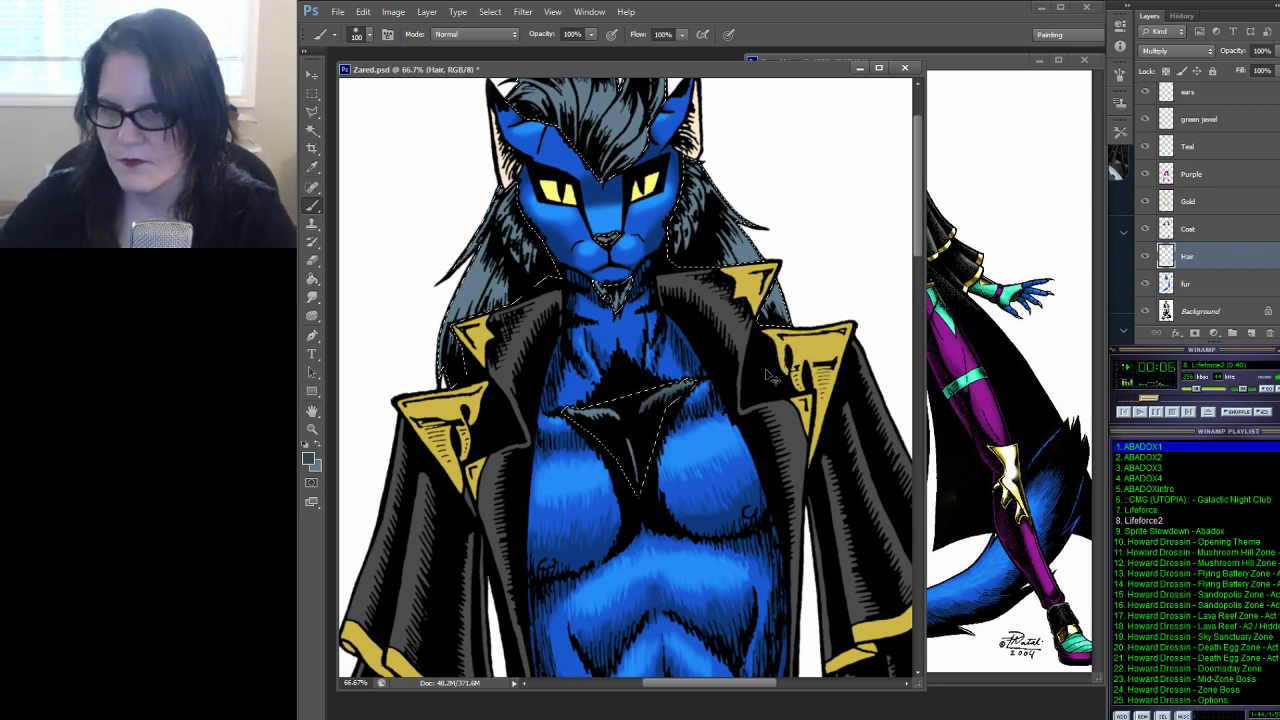
Pick the 12 px soft brush at 0% hardness and add finer dark shading to the chest tuft
left_click(362, 34)
scroll(459, 172, "down", 3)
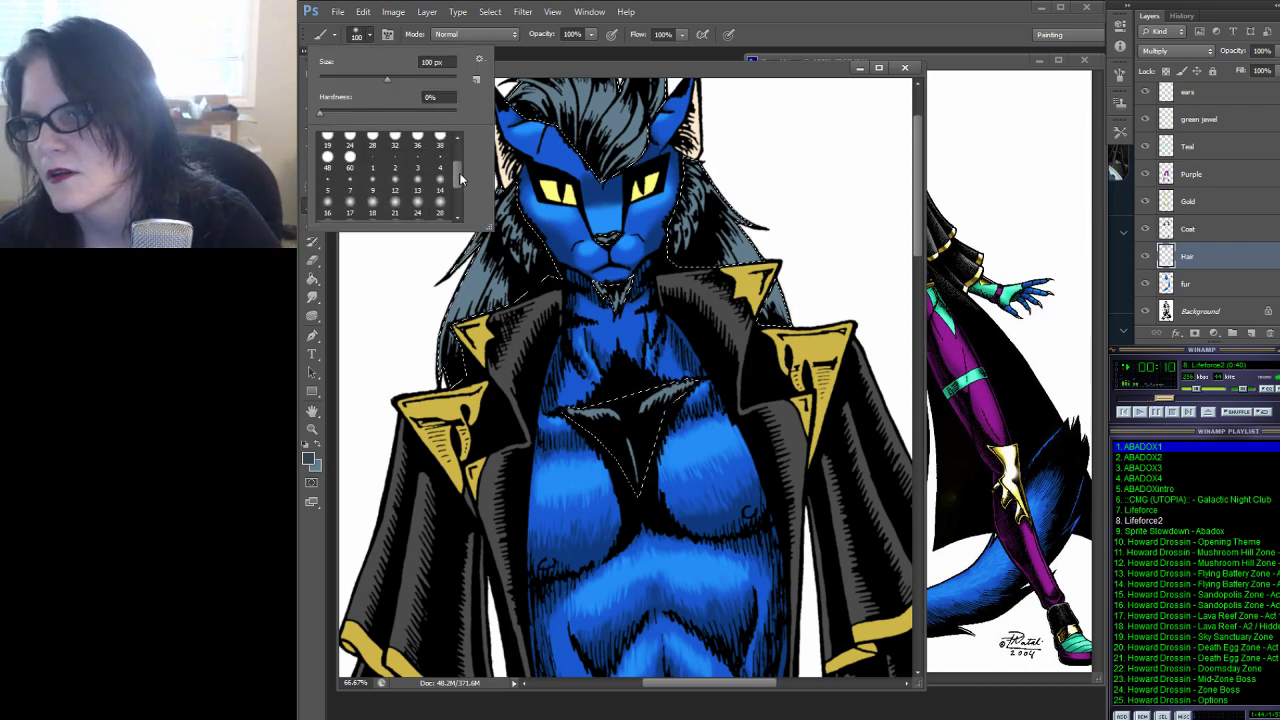
left_click(396, 189)
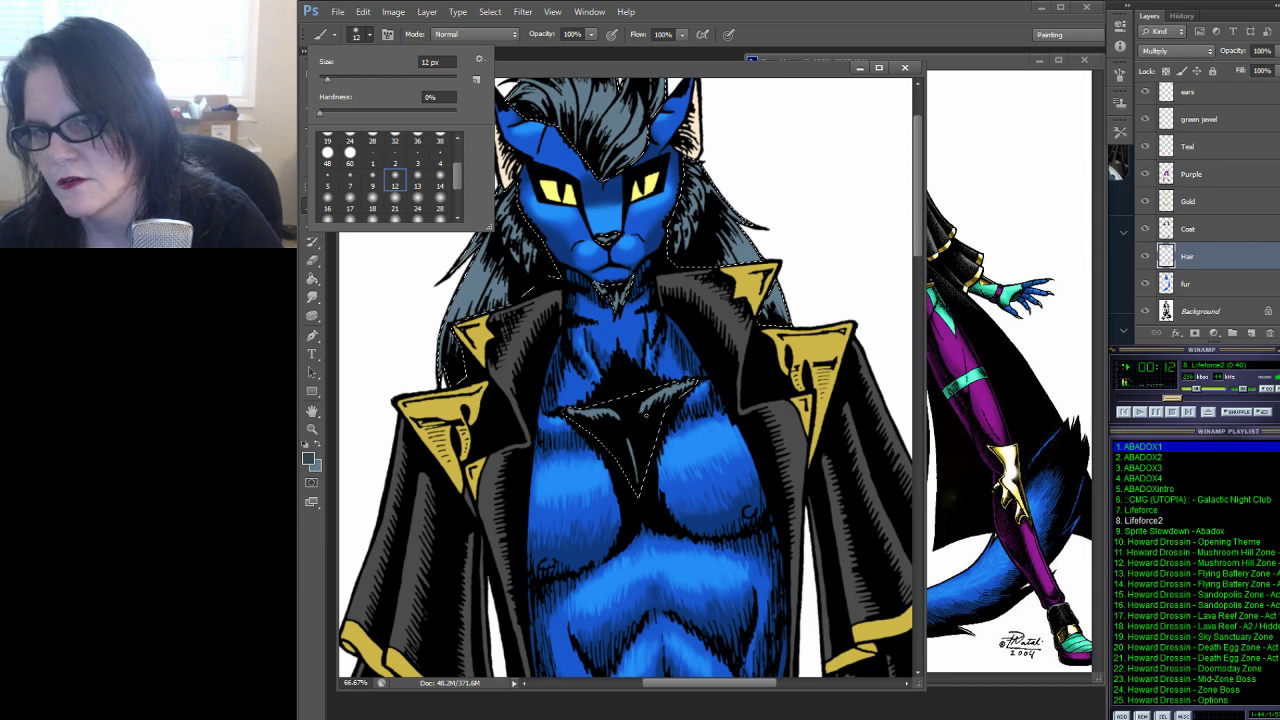
key("Return")
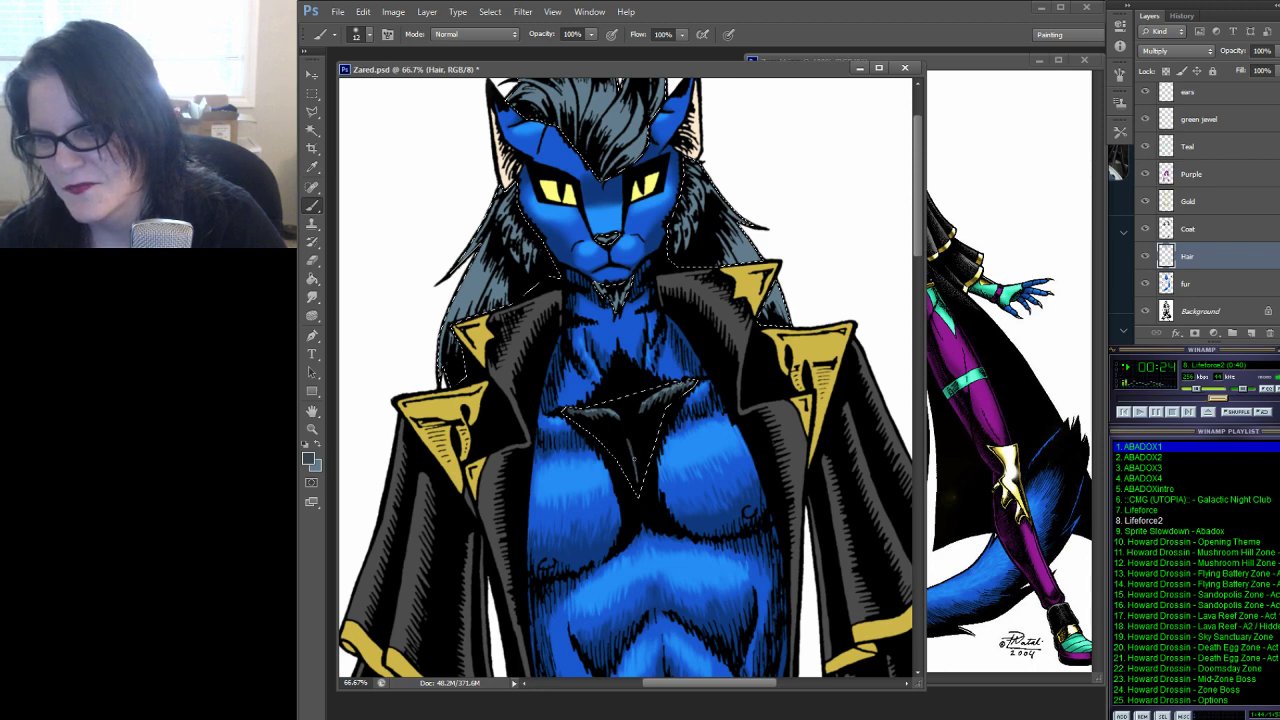
left_click(312, 296)
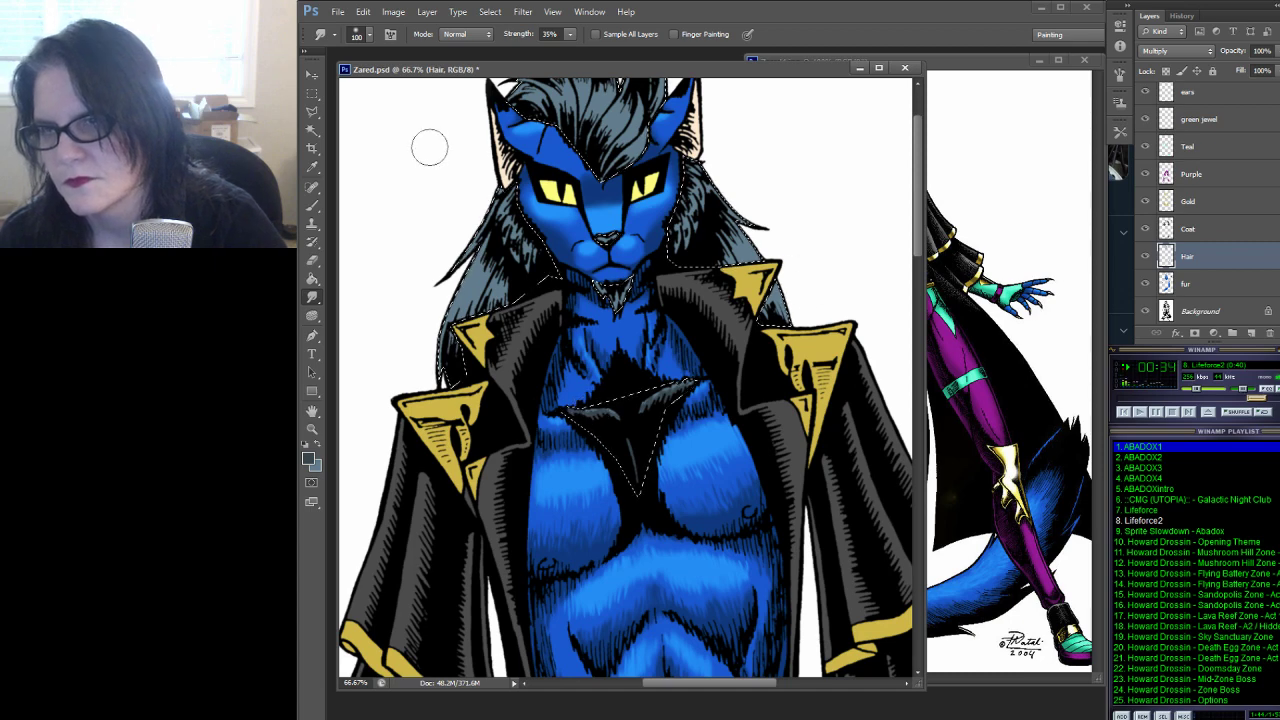
left_click(313, 205)
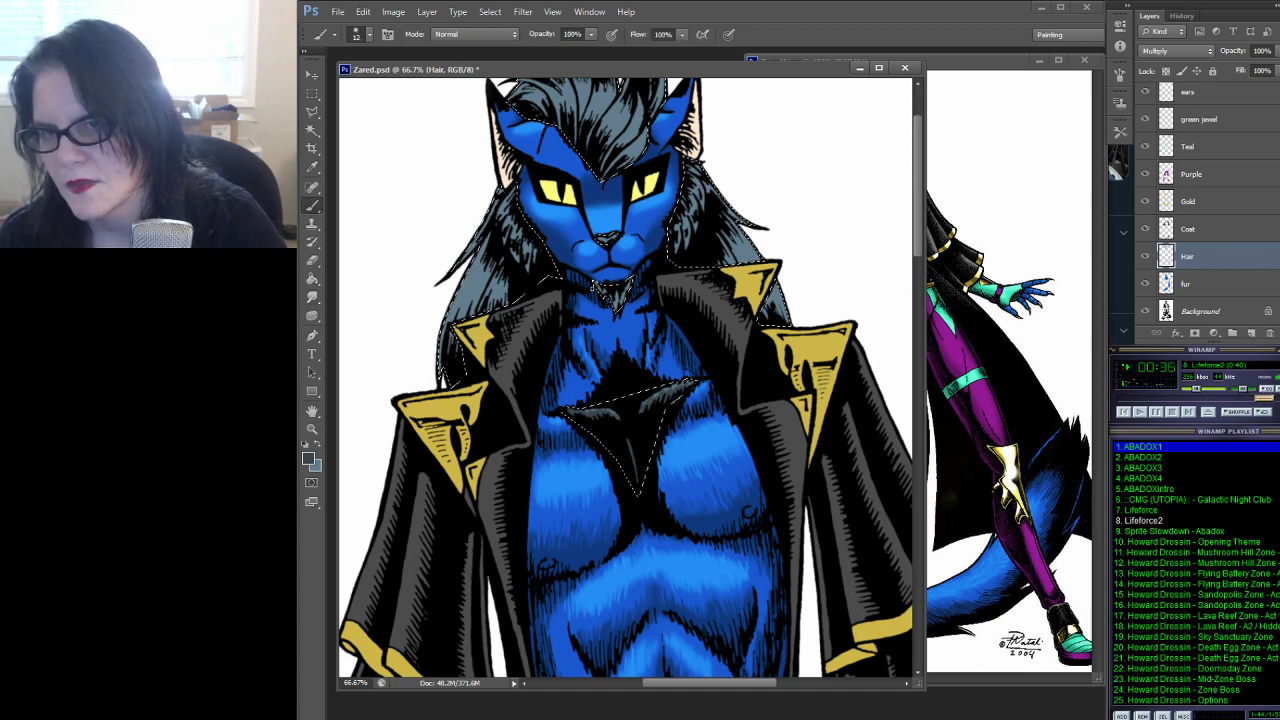
left_click(369, 34)
scroll(452, 160, "up", 3)
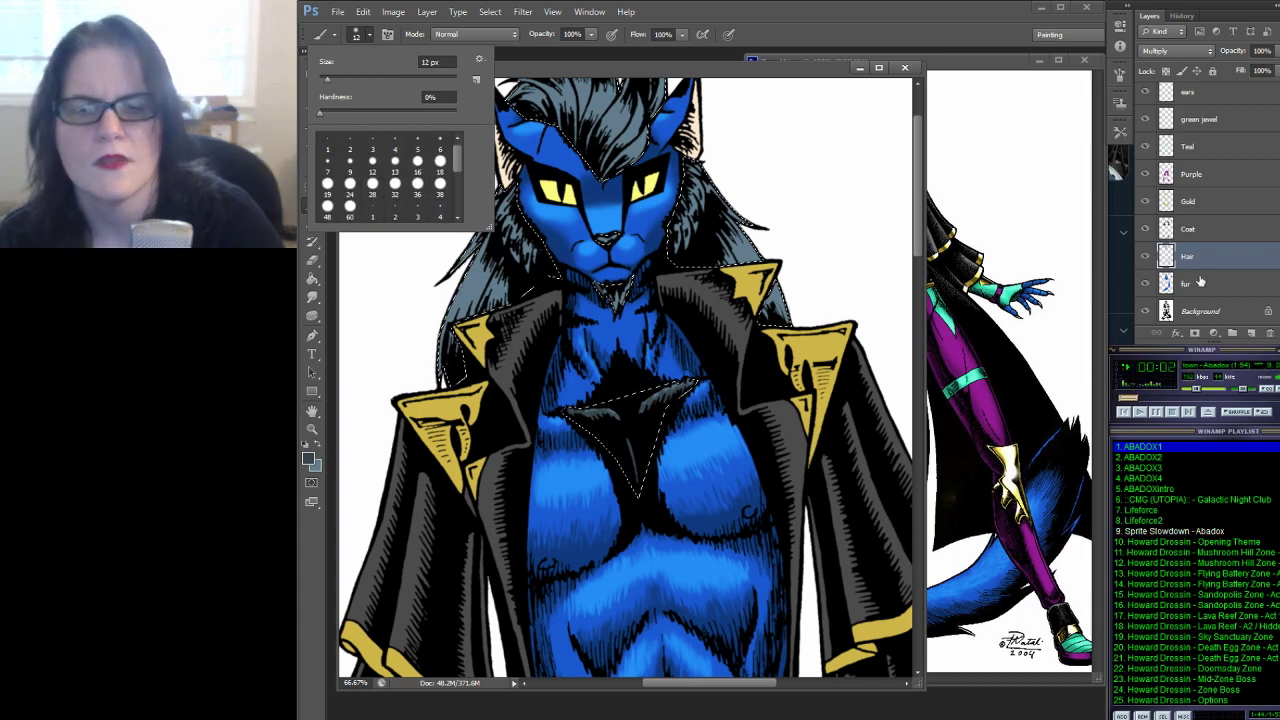
Lower the Winamp volume slightly
left_click_drag(1208, 390, 1198, 392)
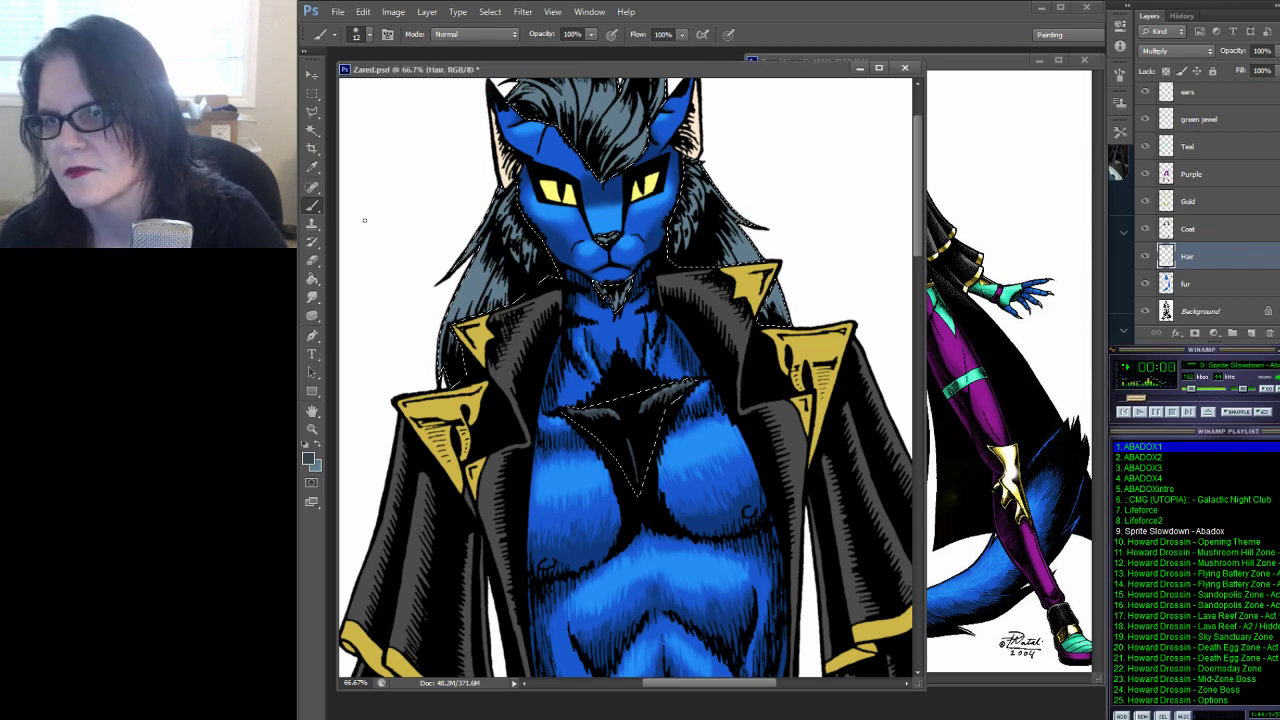
Pick the 24 px soft brush and paint dark slate shading through the hair around the face and on top of the head
left_click(366, 34)
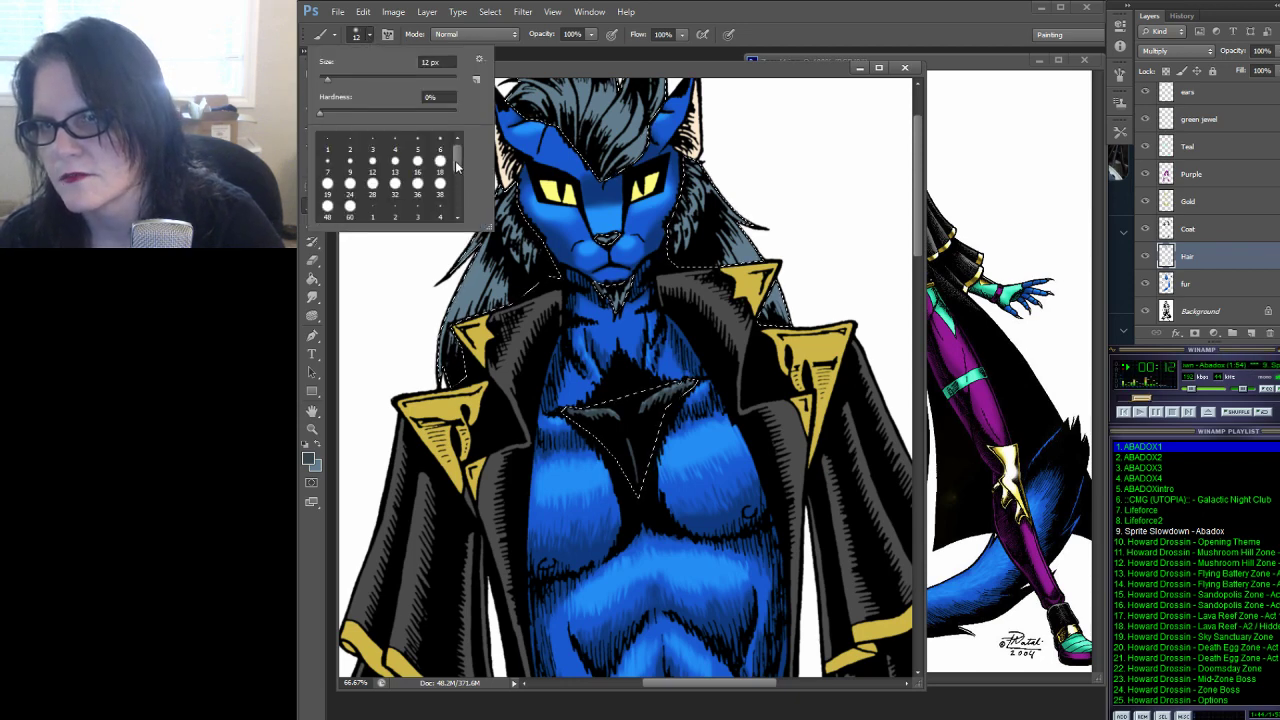
scroll(460, 184, "down", 3)
left_click(418, 188)
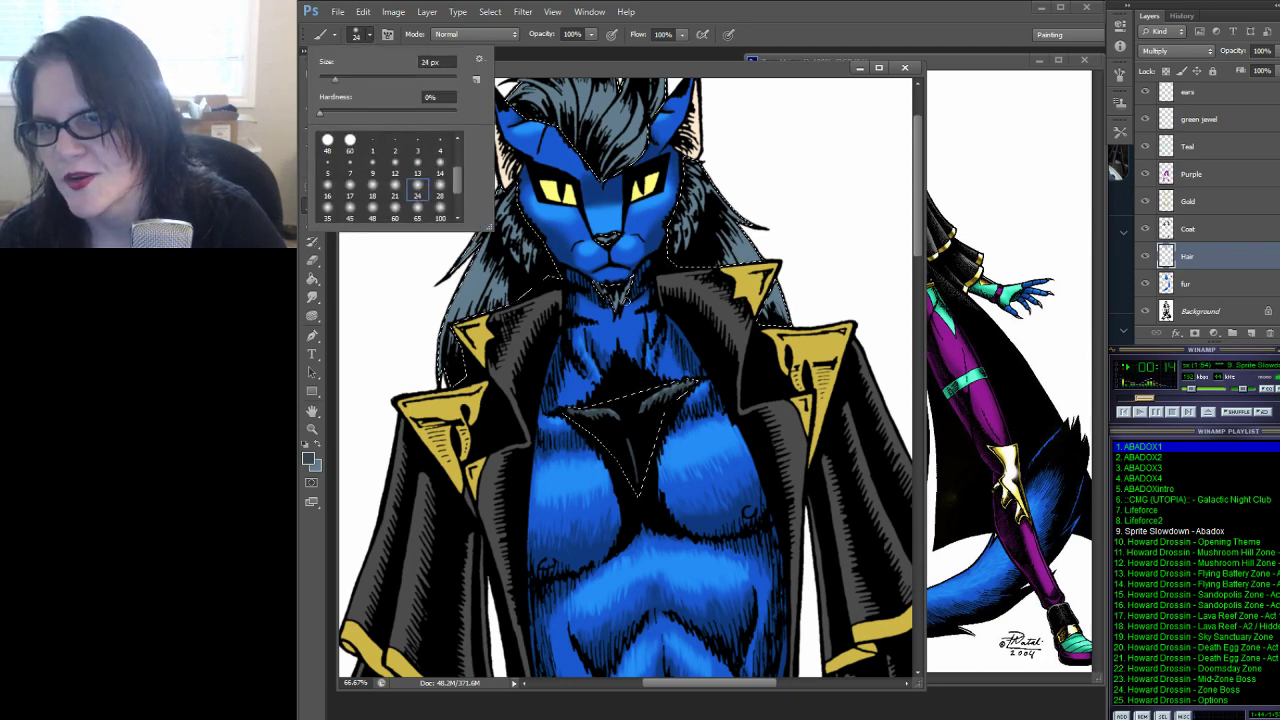
key("Return")
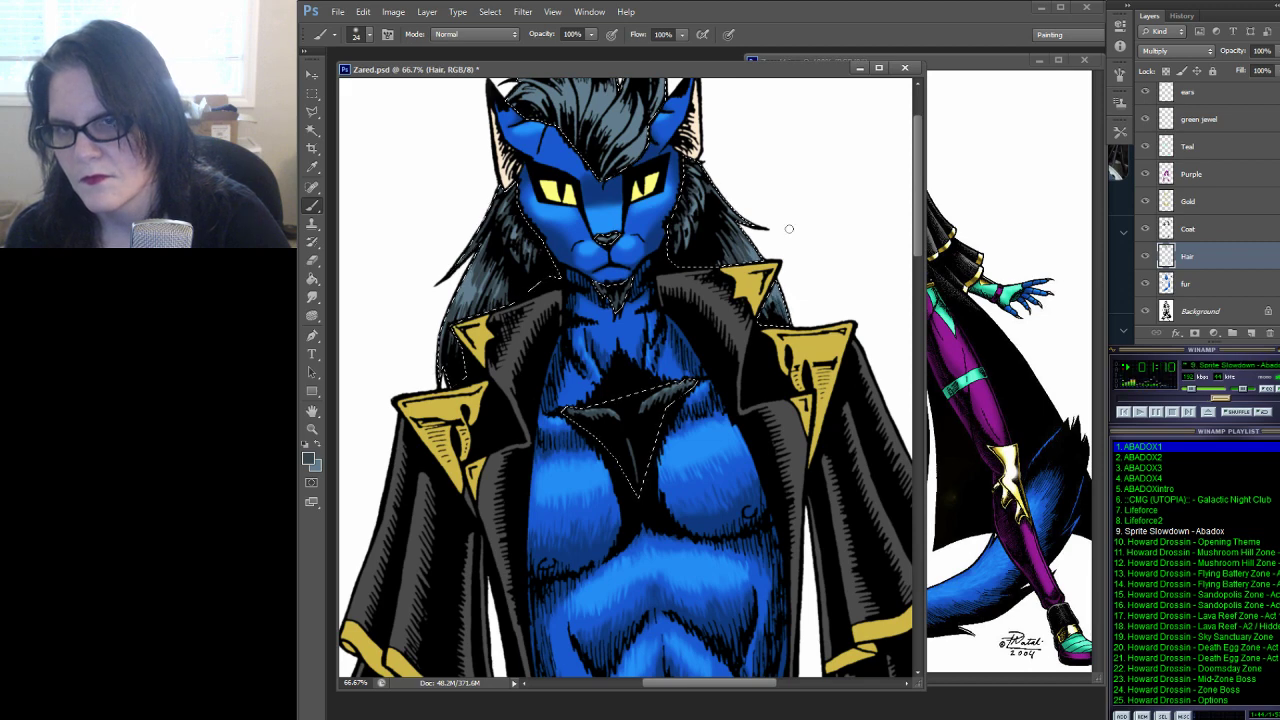
scroll(757, 163, "up", 2)
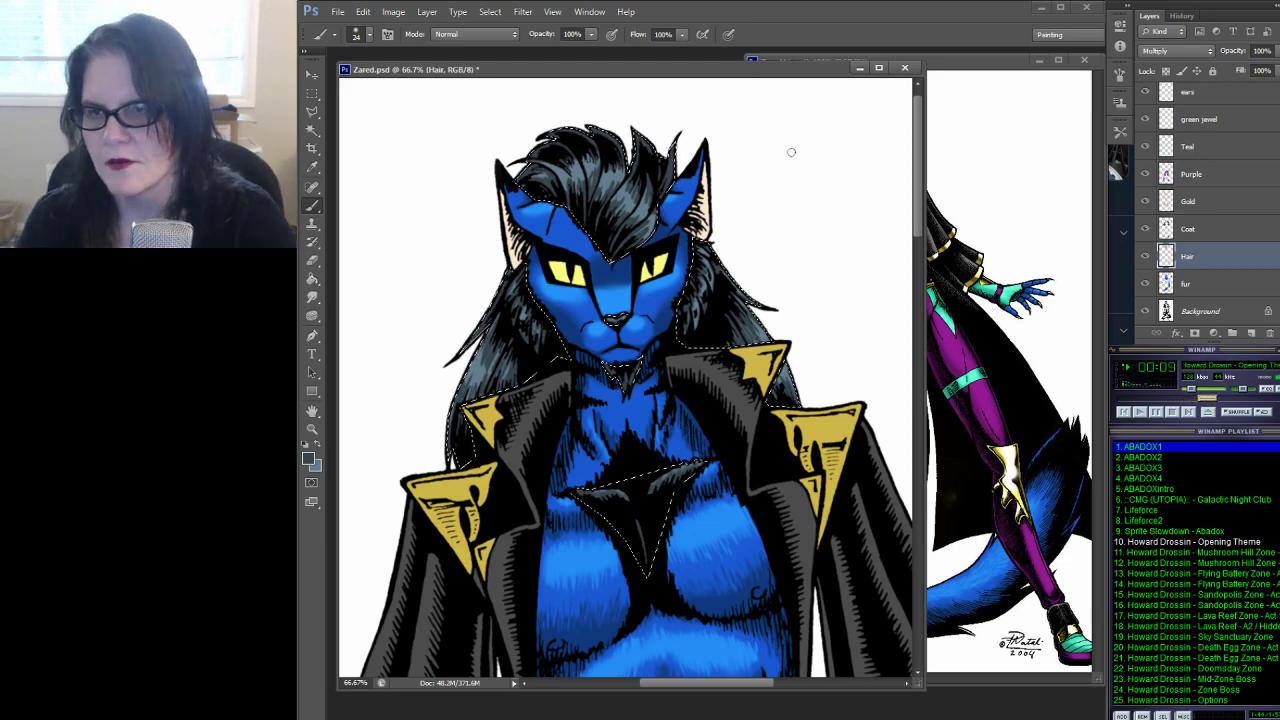
Shade the selected dark fur along the tail's lower edge with dark slate, using the 100 px soft brush
left_click_drag(918, 165, 918, 255)
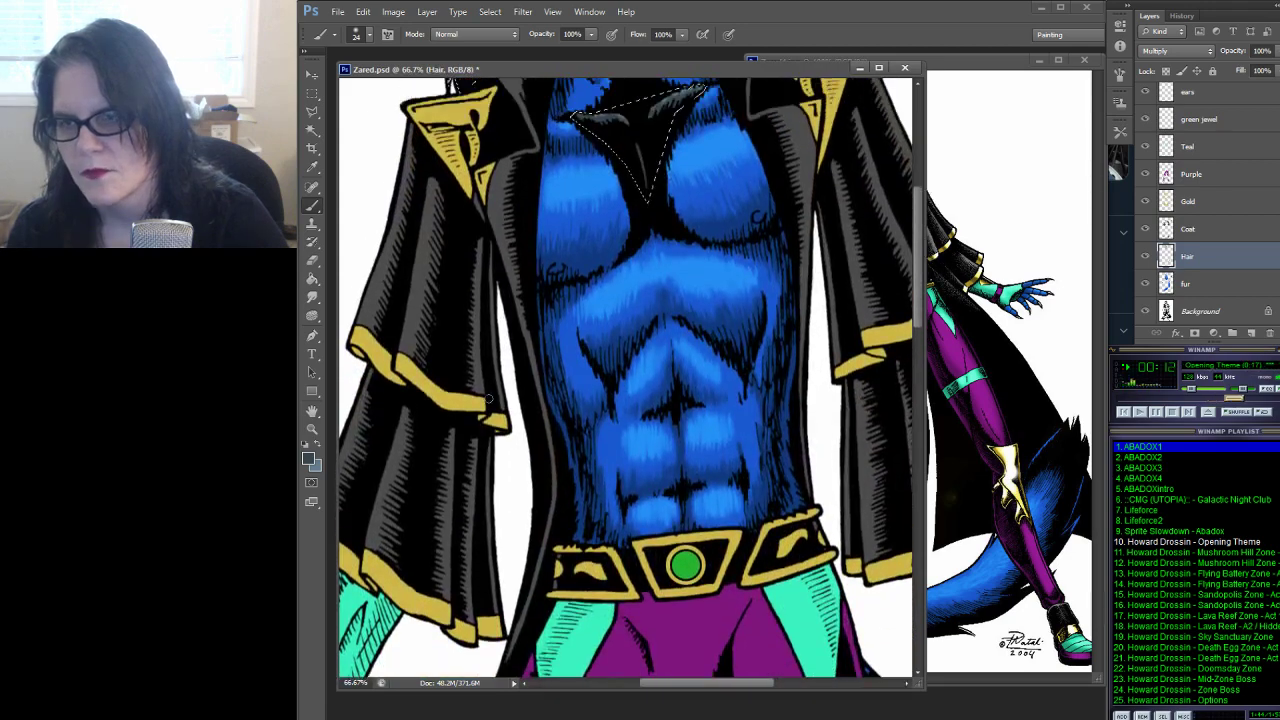
left_click(311, 428)
left_click(813, 252, "alt")
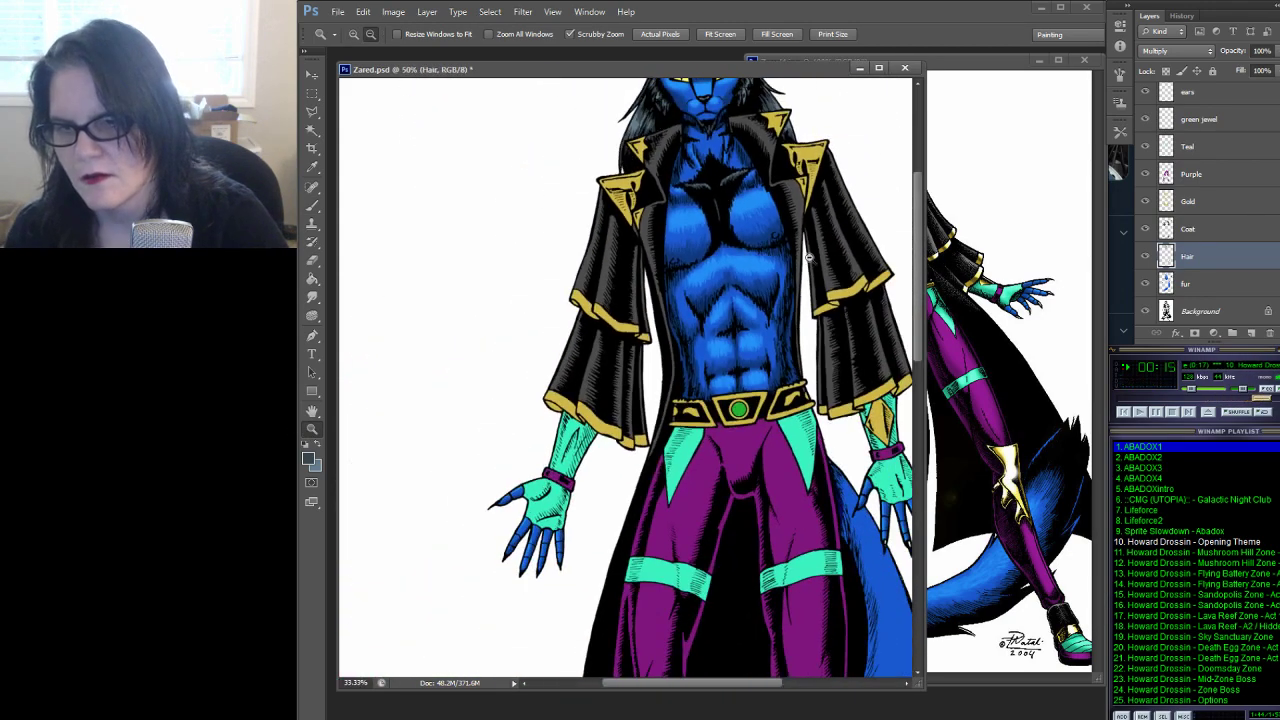
left_click_drag(791, 289, 797, 191)
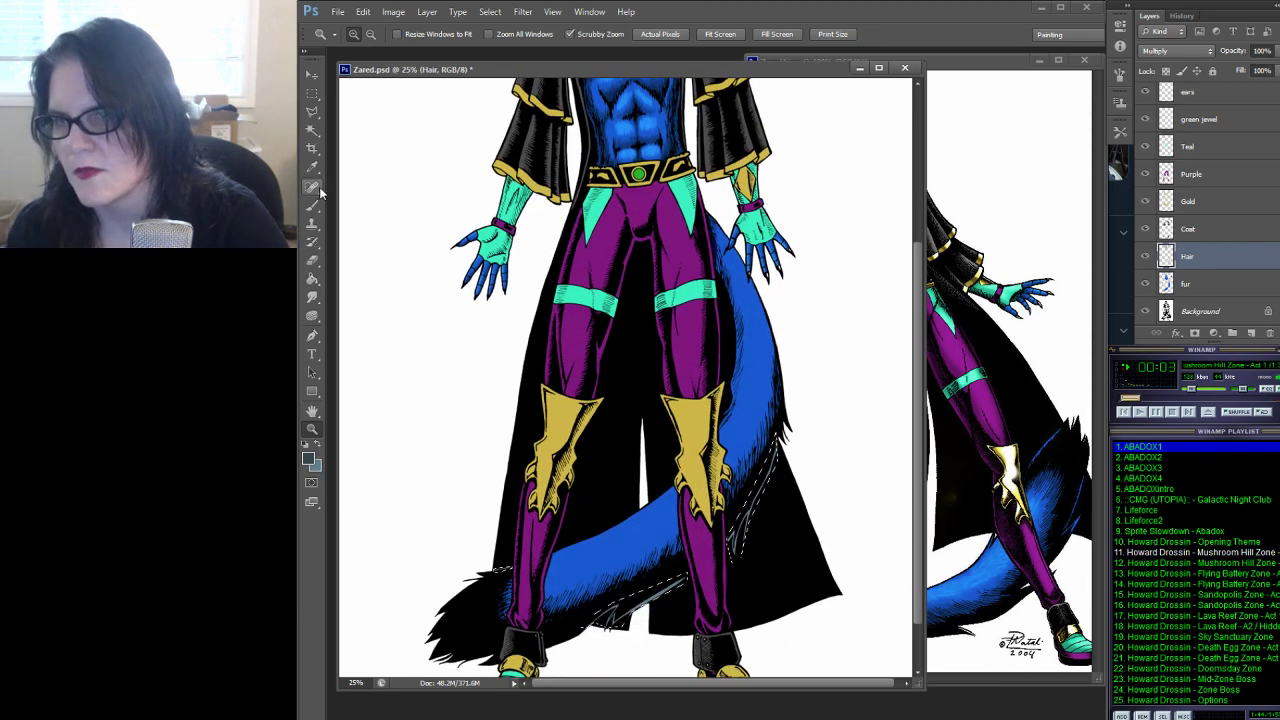
key("b")
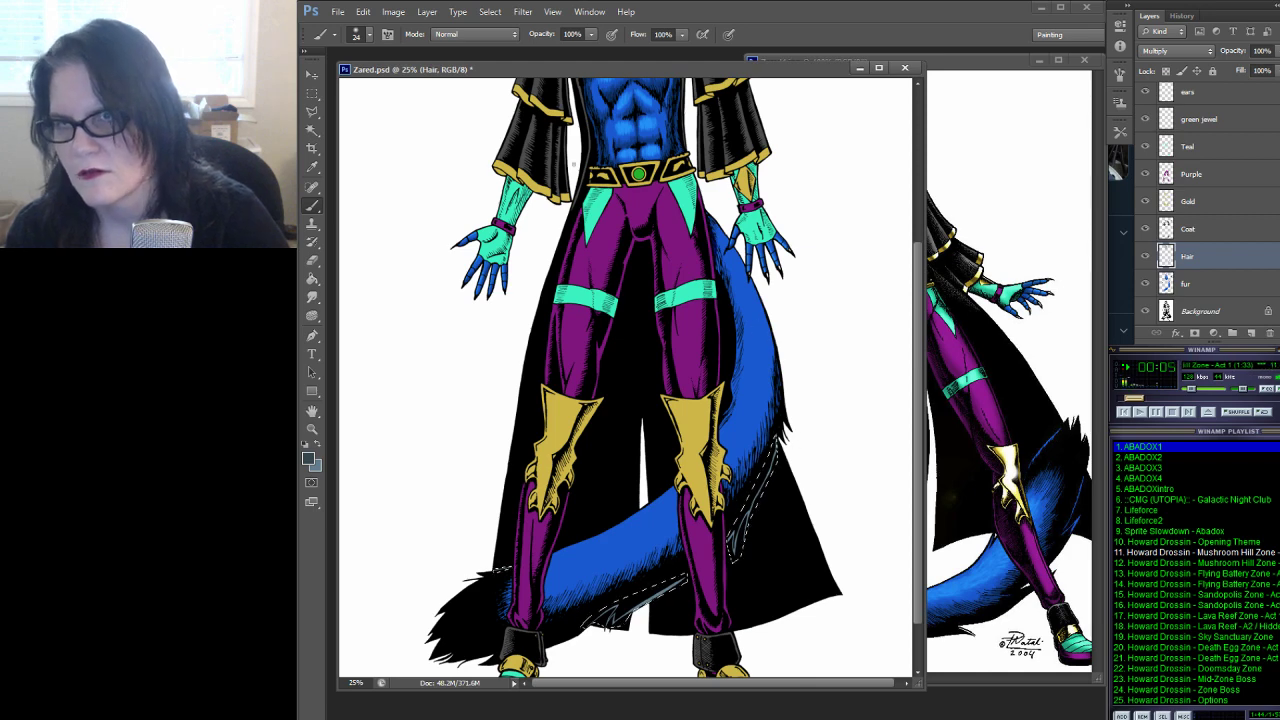
left_click(368, 35)
left_click(440, 212)
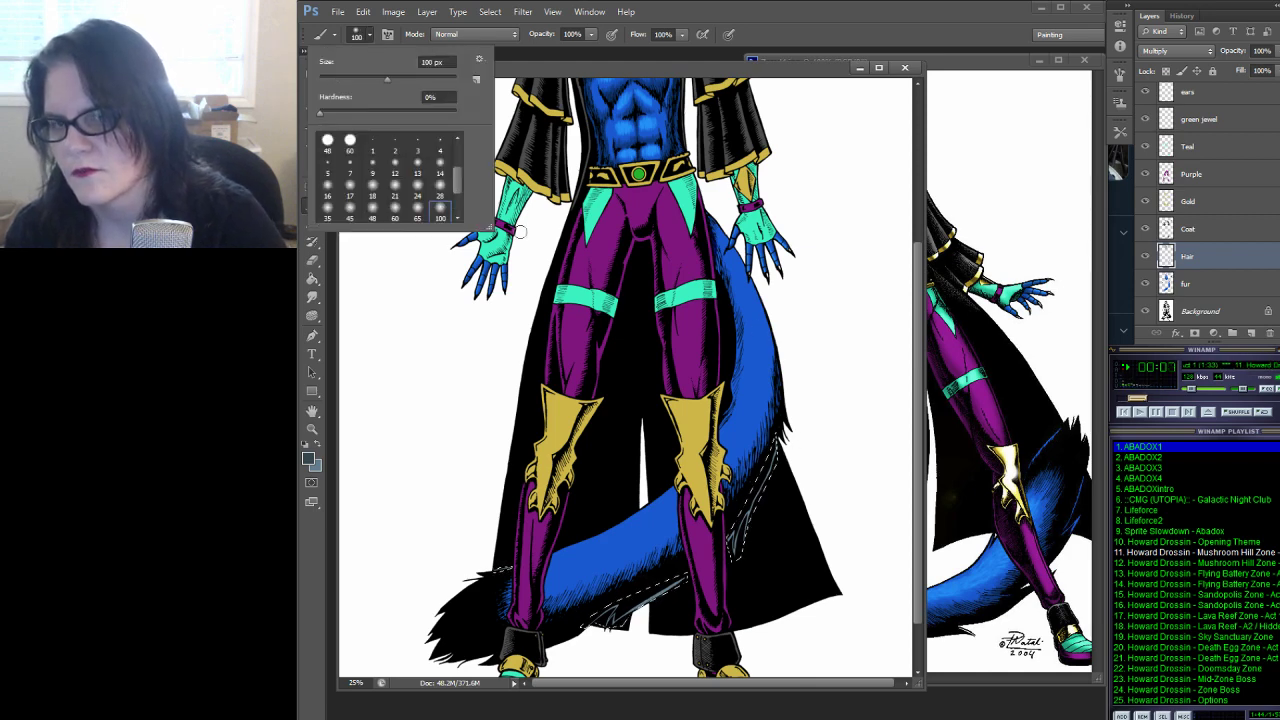
left_click(766, 503)
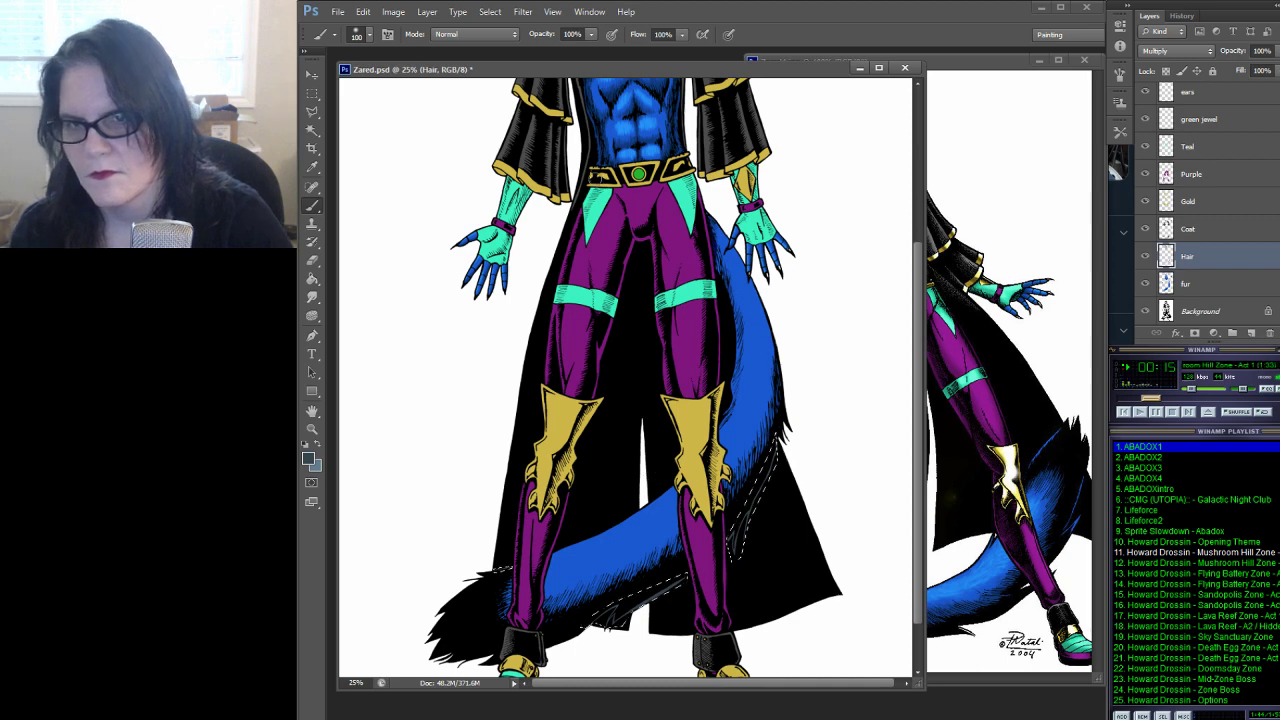
Set the foreground colour to pale blue-grey #ccdae2 and ready the Brush tool for highlighting the hair on the head
left_click_drag(616, 192, 646, 421)
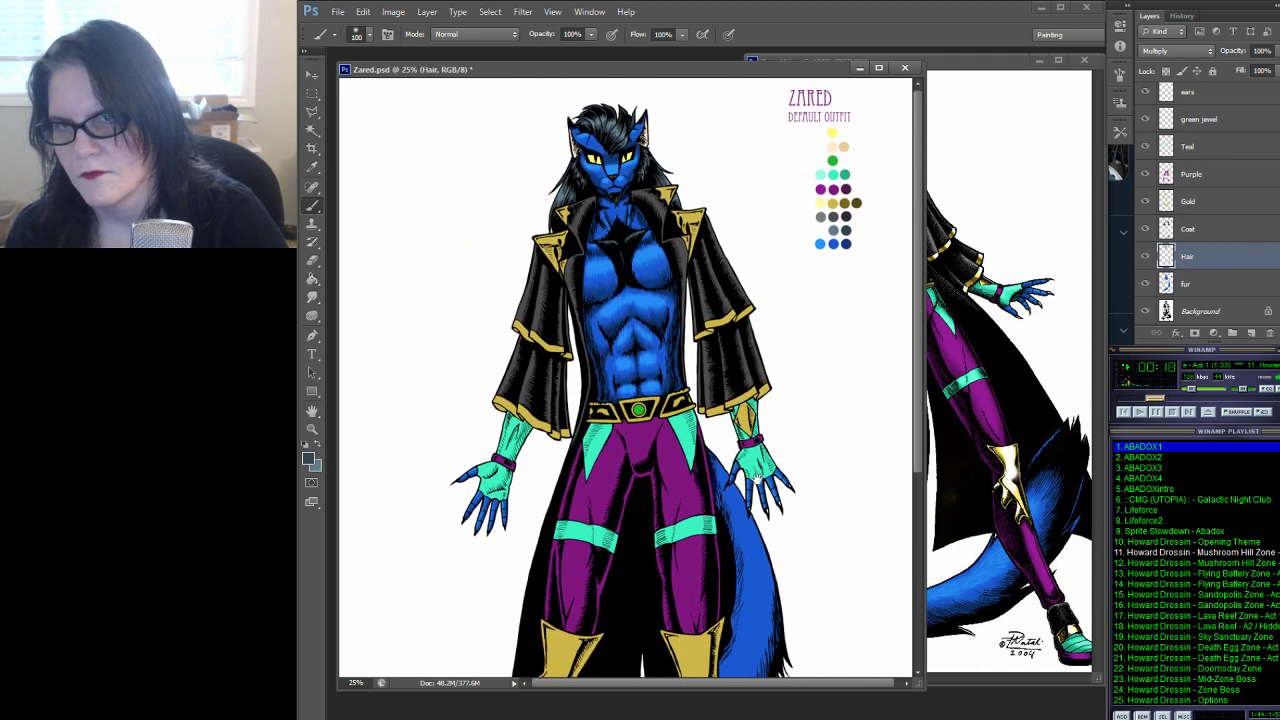
left_click(312, 428)
left_click(620, 196)
left_click(625, 196)
left_click(626, 200)
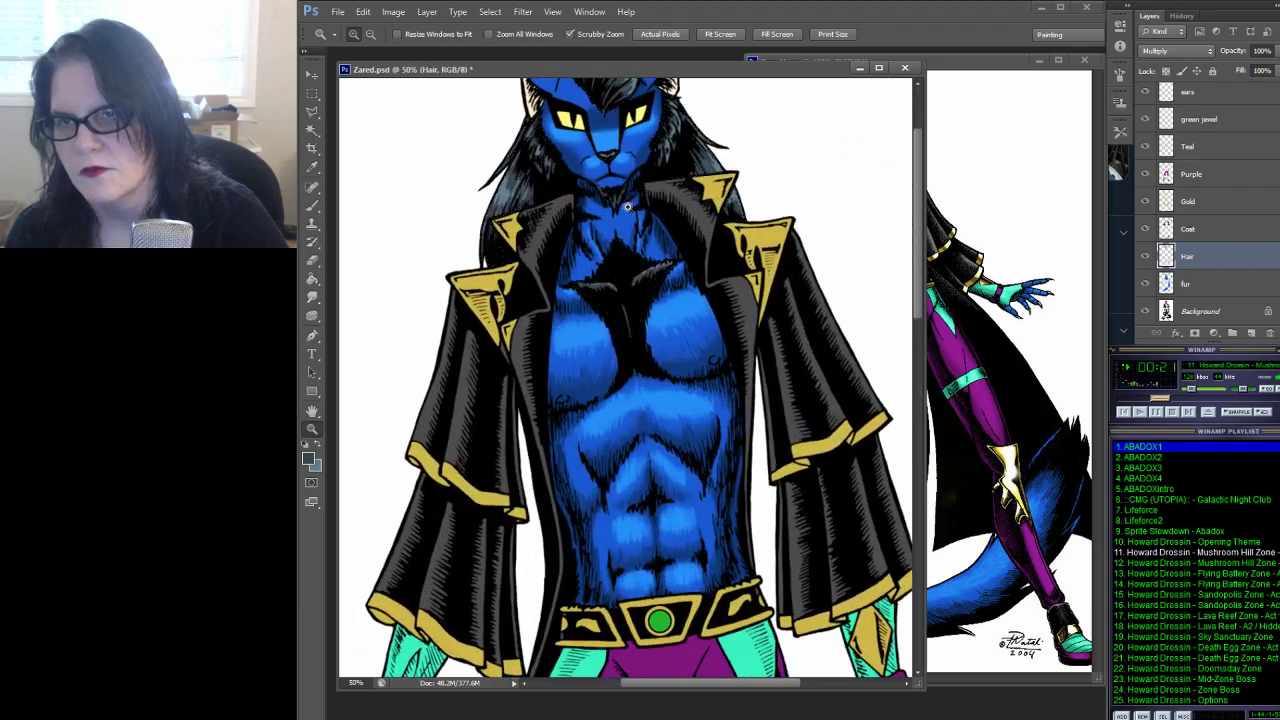
left_click(628, 205)
left_click(620, 168, "alt")
left_click_drag(617, 255, 614, 343)
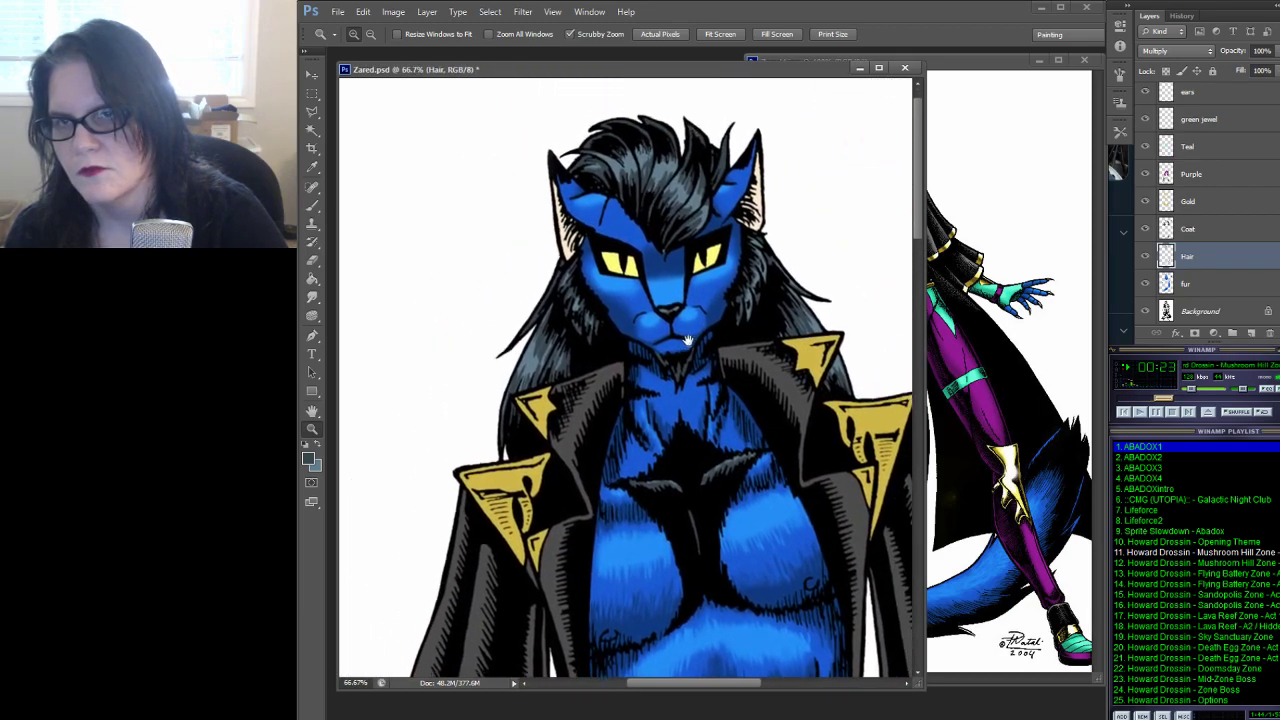
left_click(666, 262)
left_click(666, 262)
left_click_drag(666, 262, 656, 304)
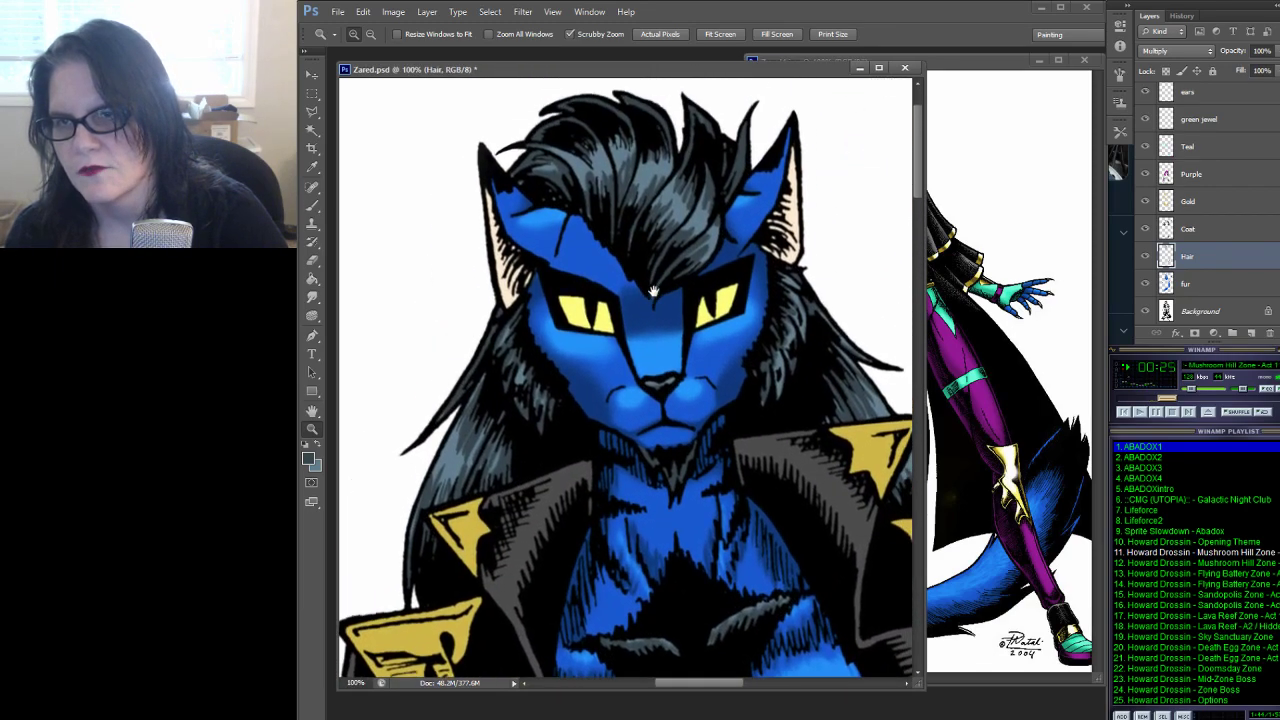
left_click(310, 460)
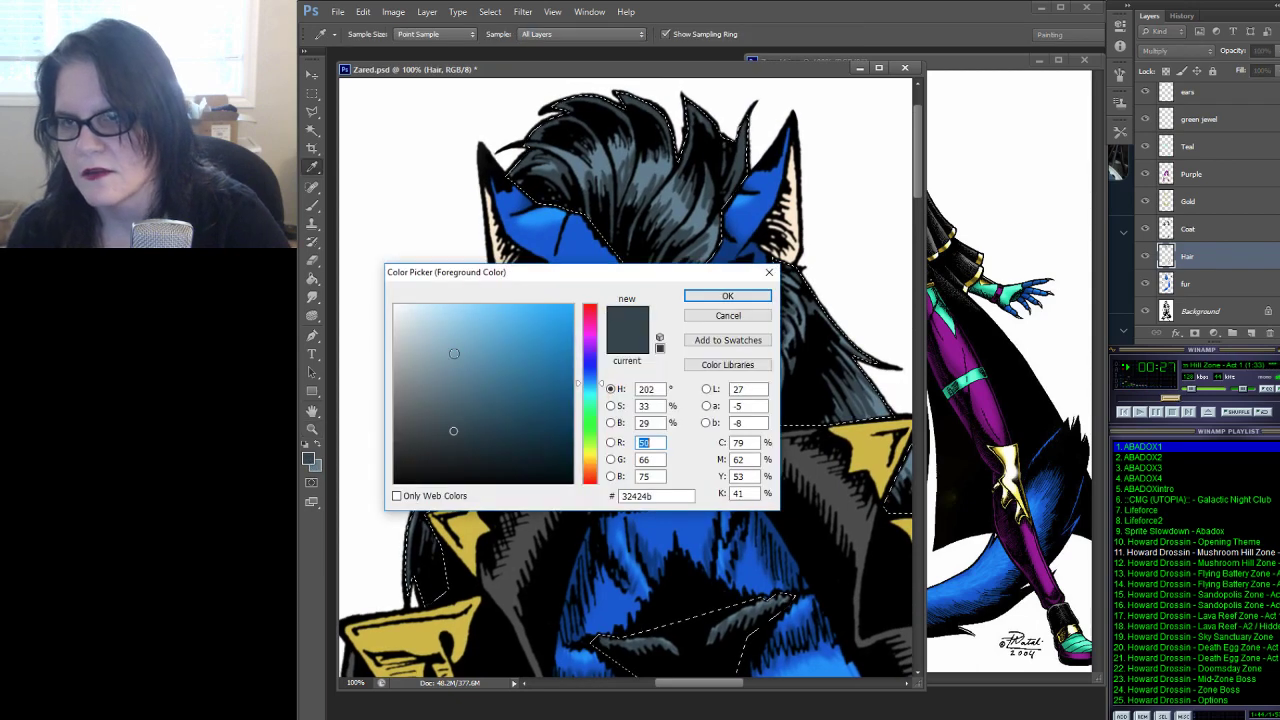
left_click(390, 336)
left_click_drag(390, 336, 411, 324)
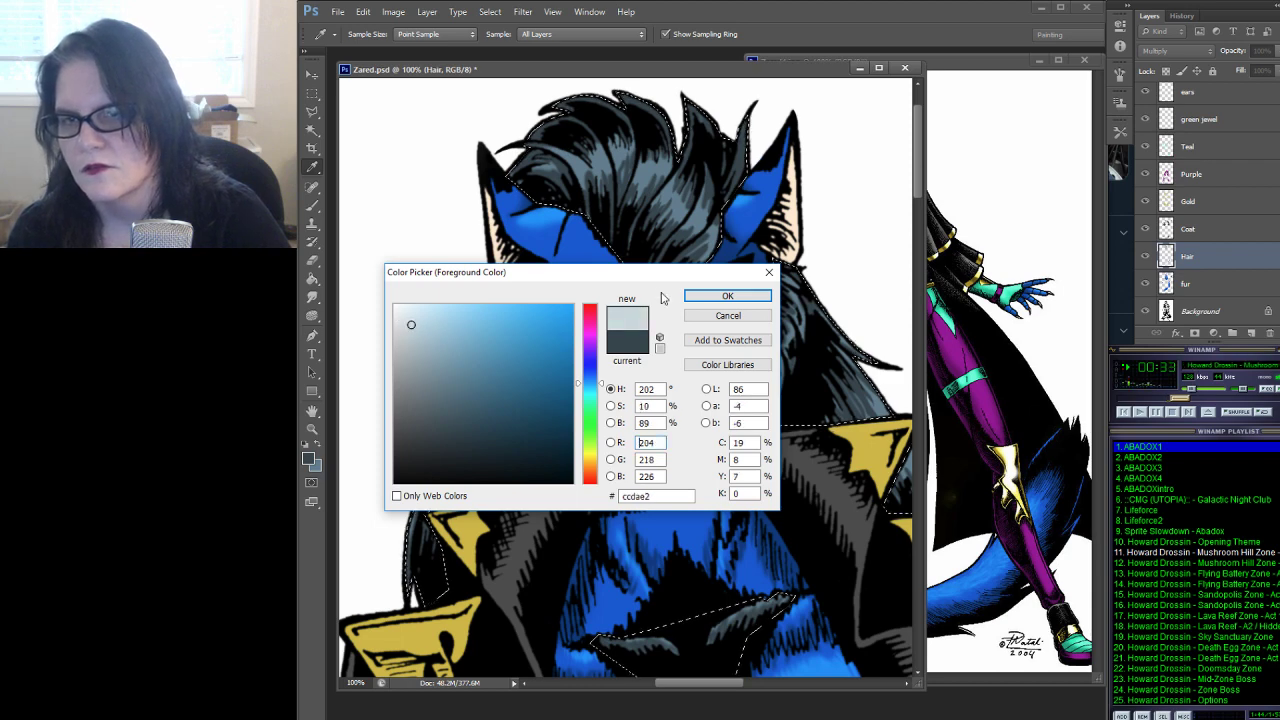
left_click(701, 298)
key("b")
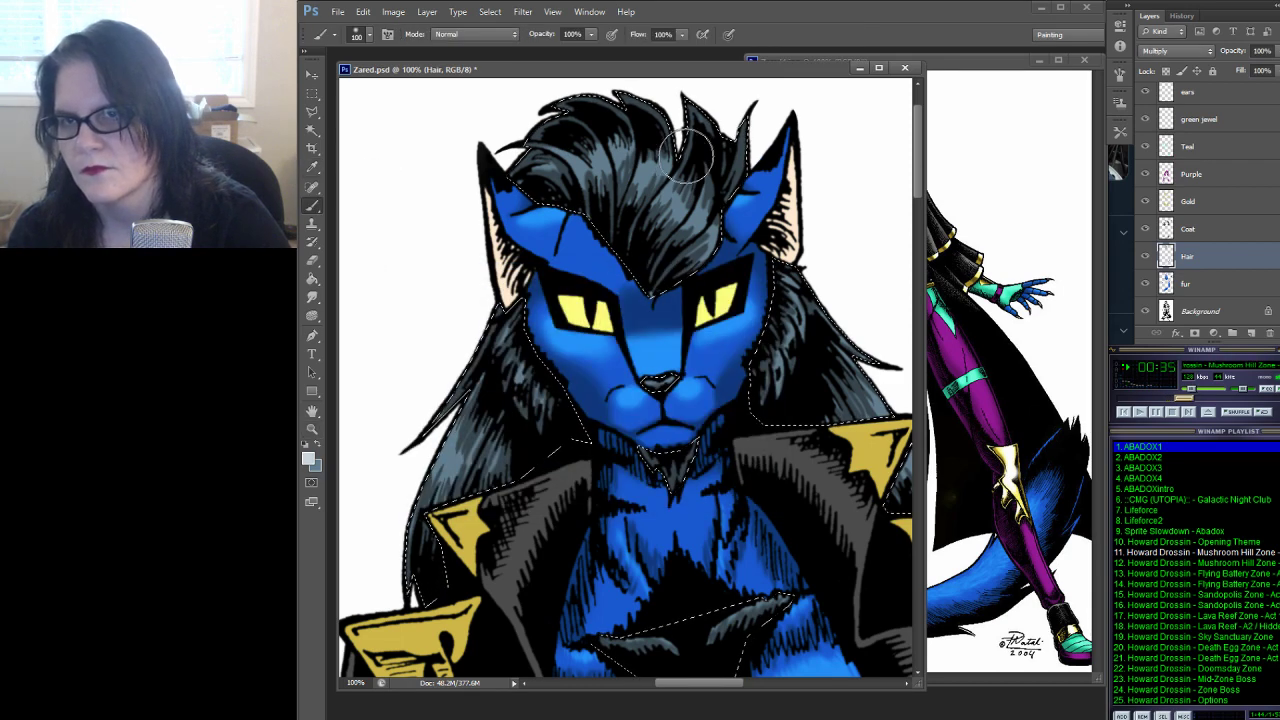
Pick the 14 px soft brush and paint pale highlight strokes along the strands on top of the head
left_click(364, 34)
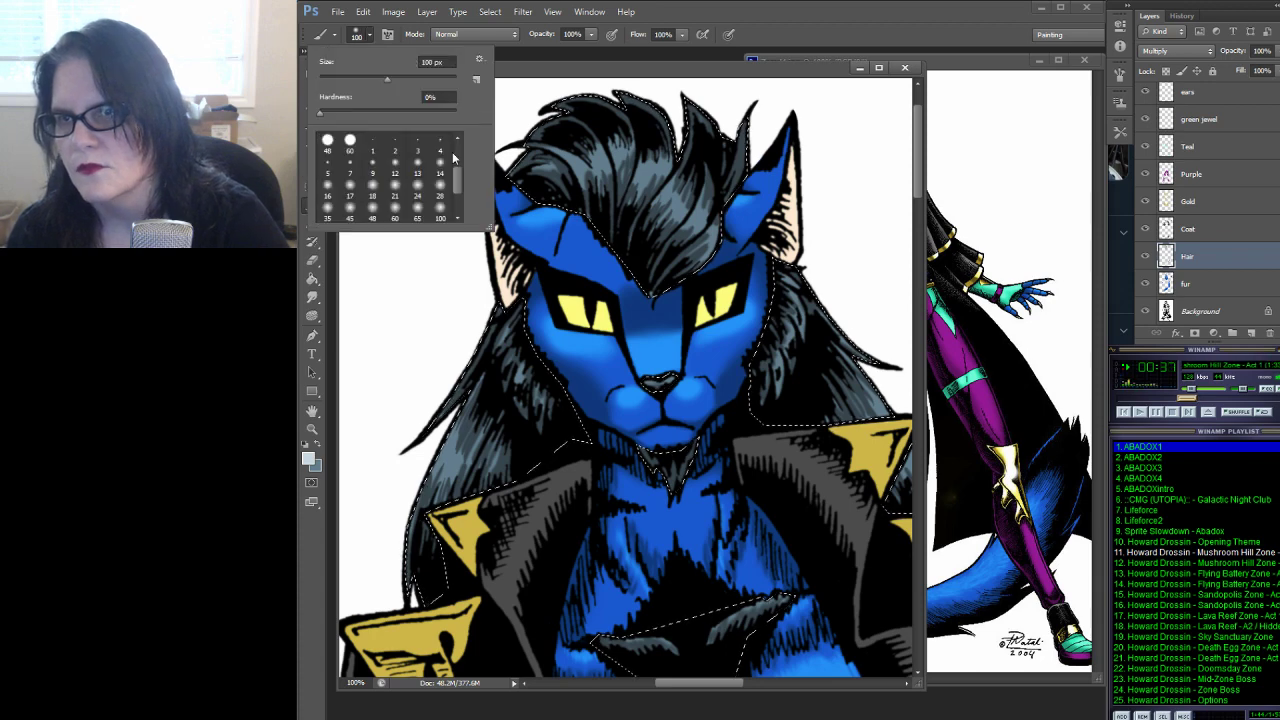
double_click(439, 168)
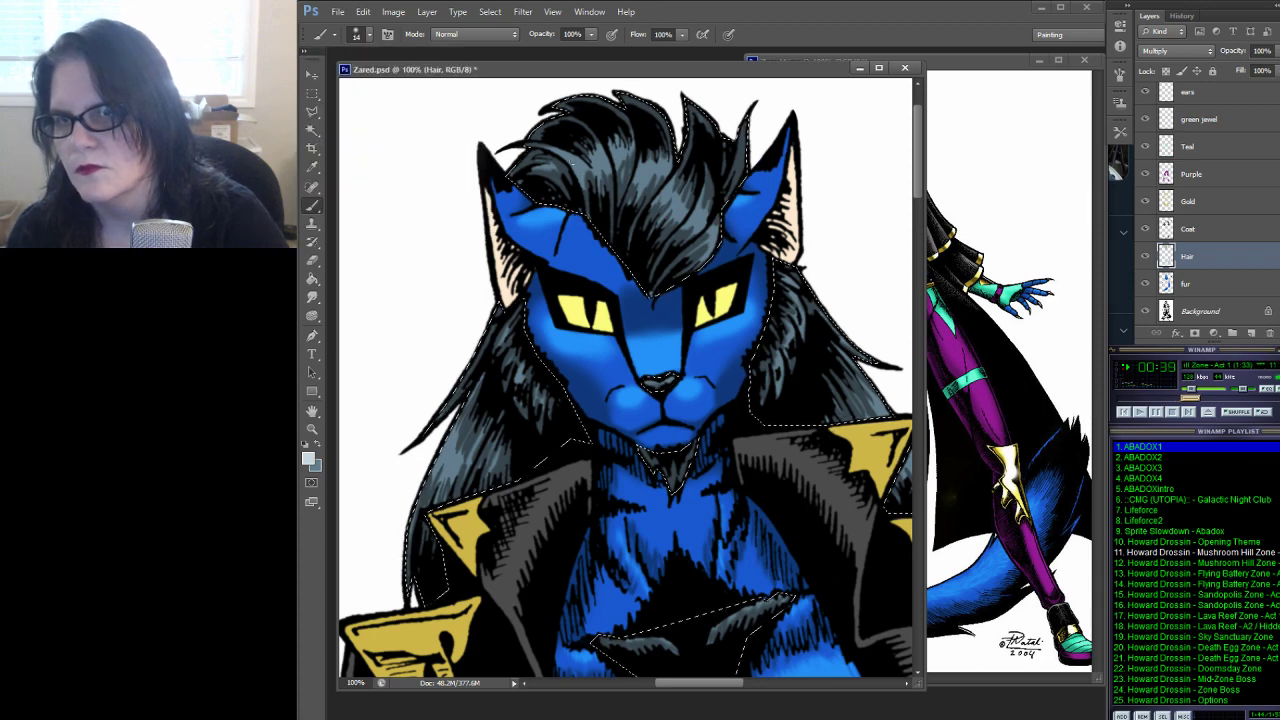
left_click_drag(589, 172, 612, 152)
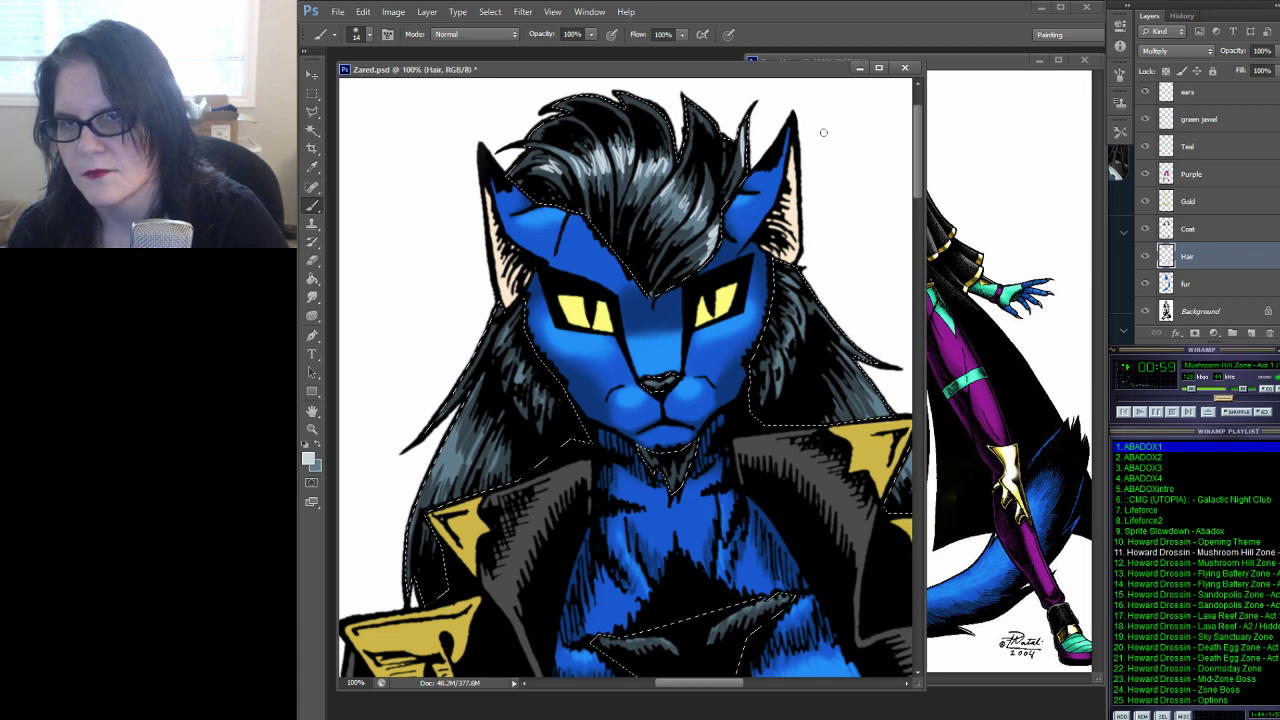
Keep the pale blue-grey as the brush's foreground colour and highlight the hair strands beside the face
left_click(318, 445)
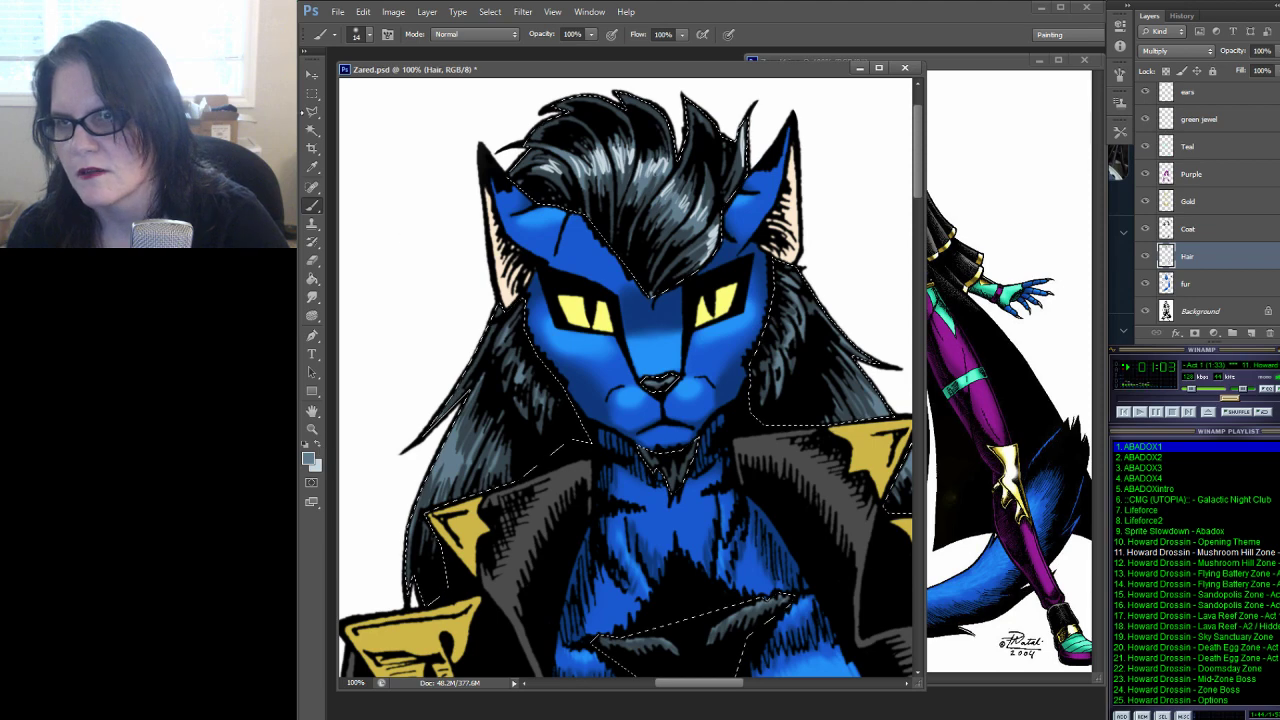
left_click(313, 166)
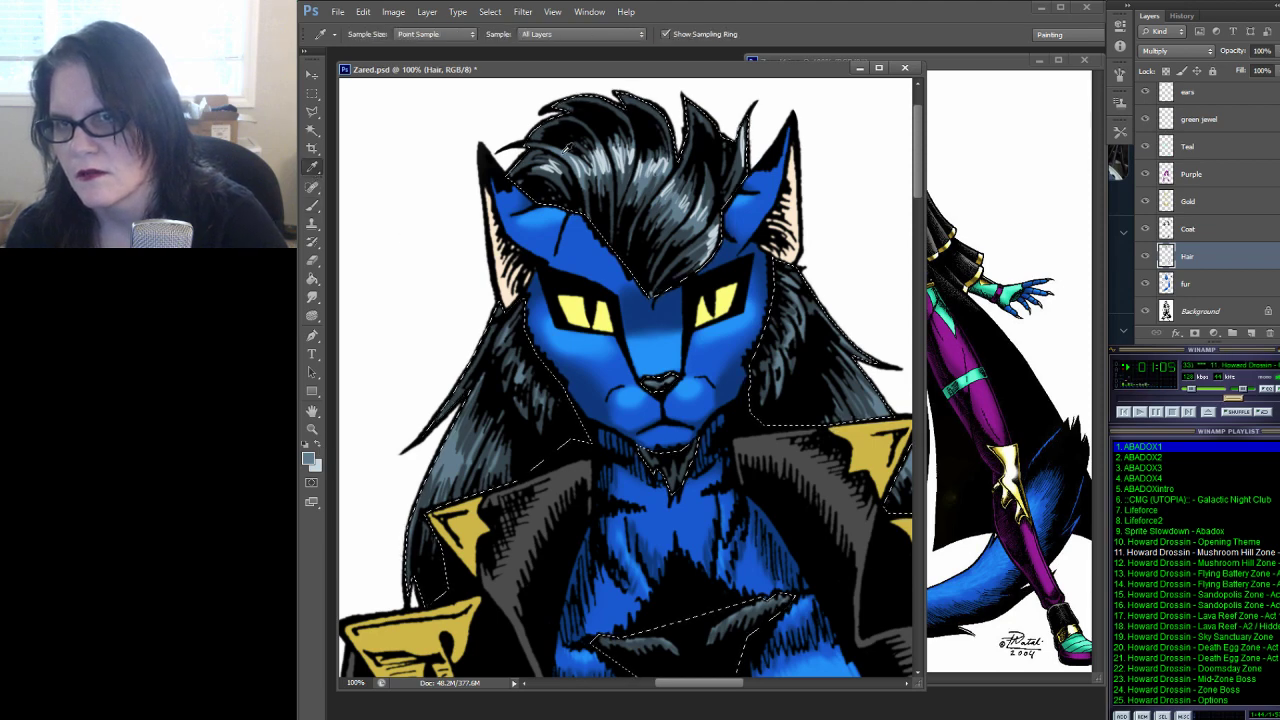
left_click(313, 205)
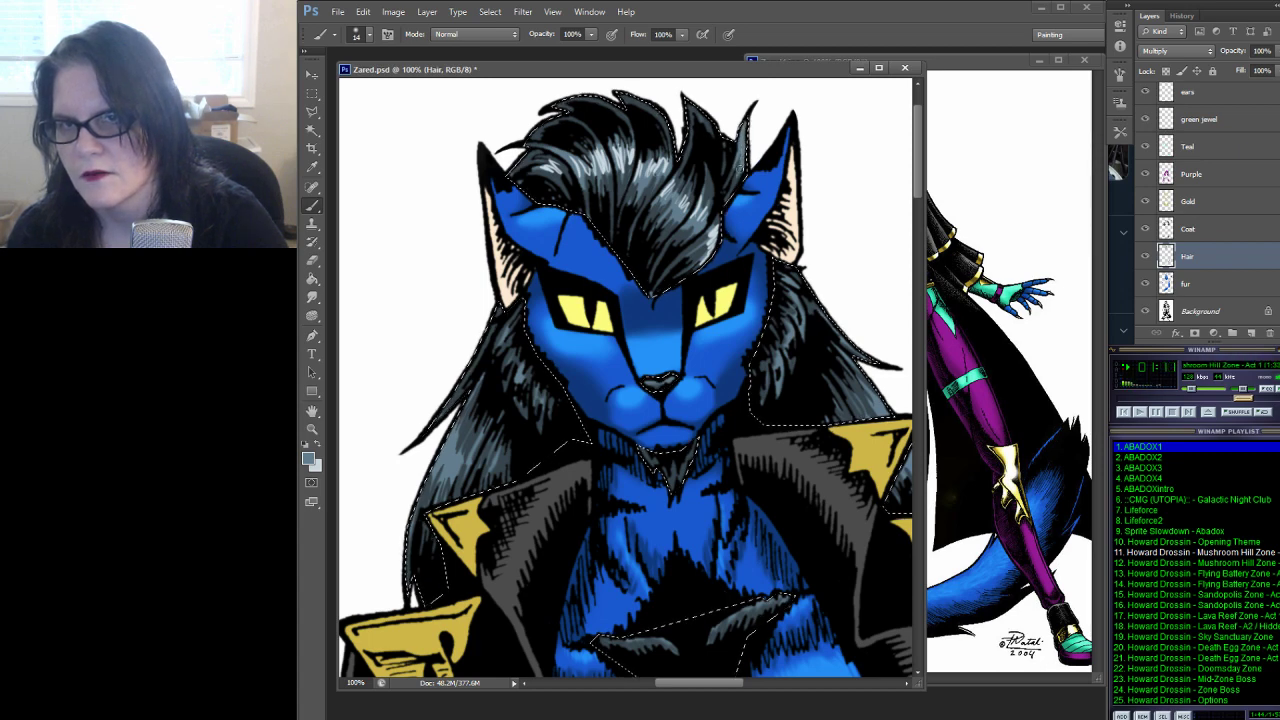
left_click(322, 446)
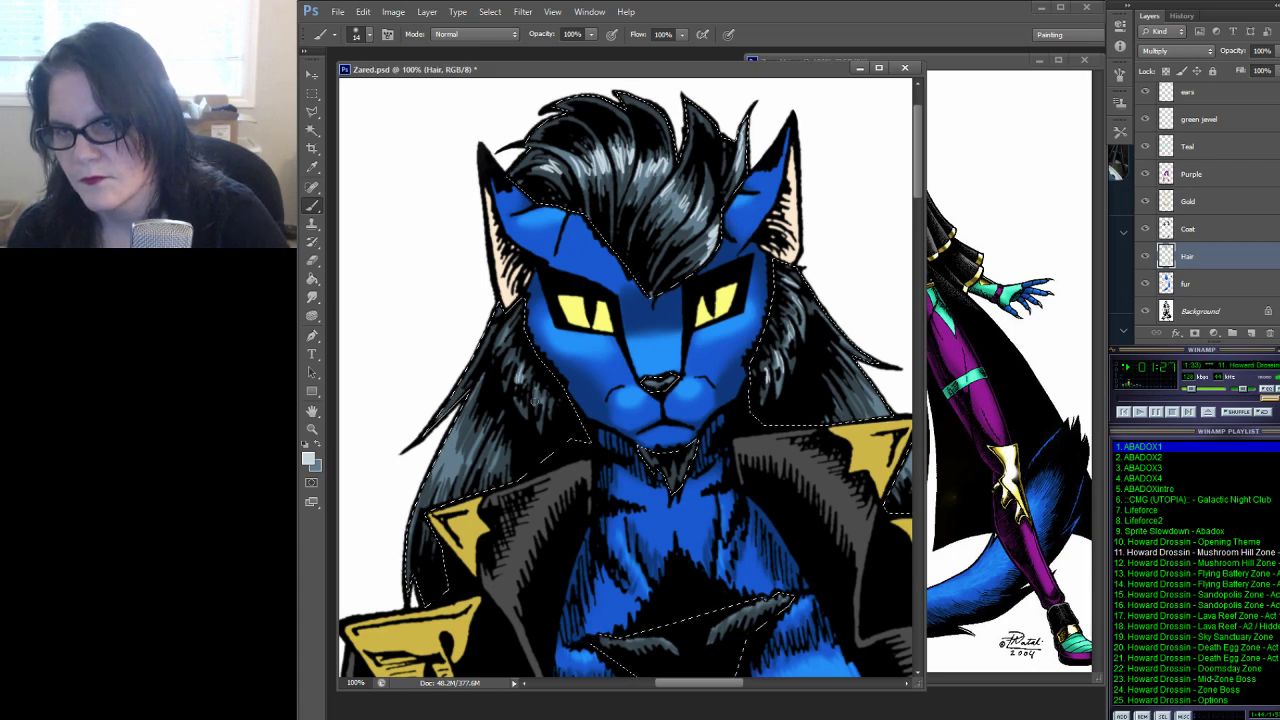
Place the Zared1.jpg reference beside the working document and examine its face and hair up close
left_click(950, 64)
left_click_drag(920, 72, 1070, 82)
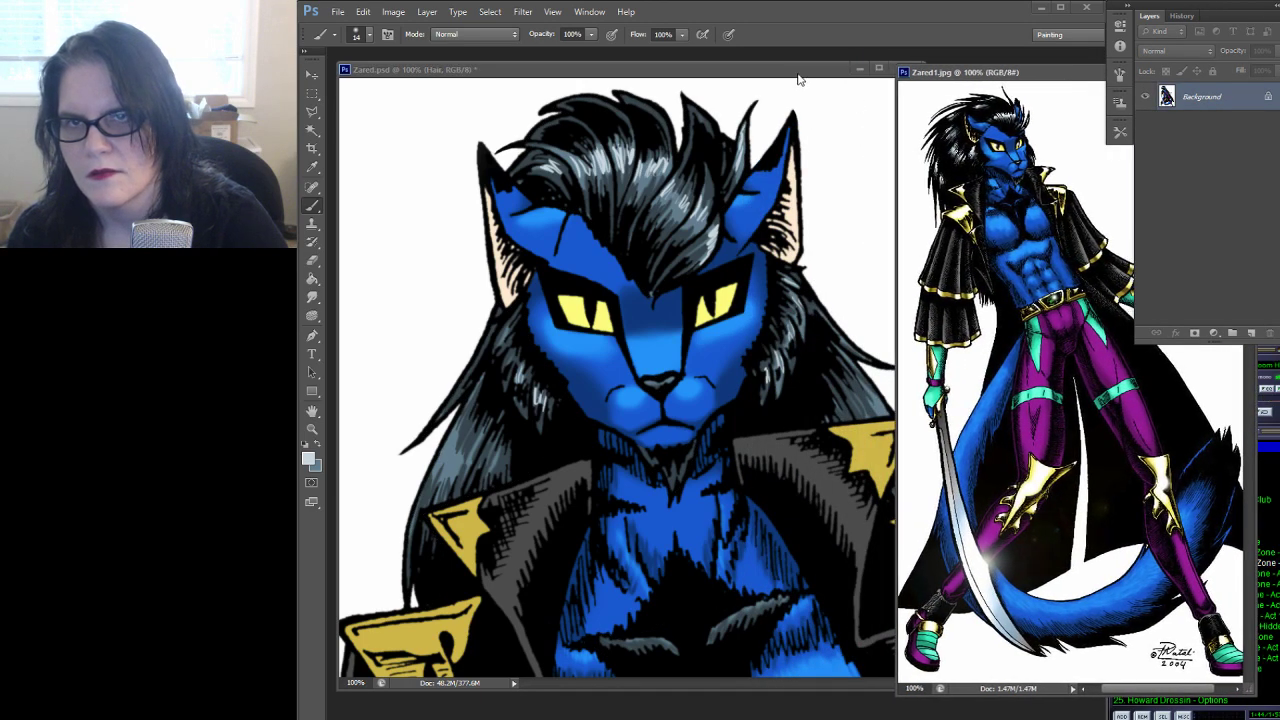
left_click(801, 78)
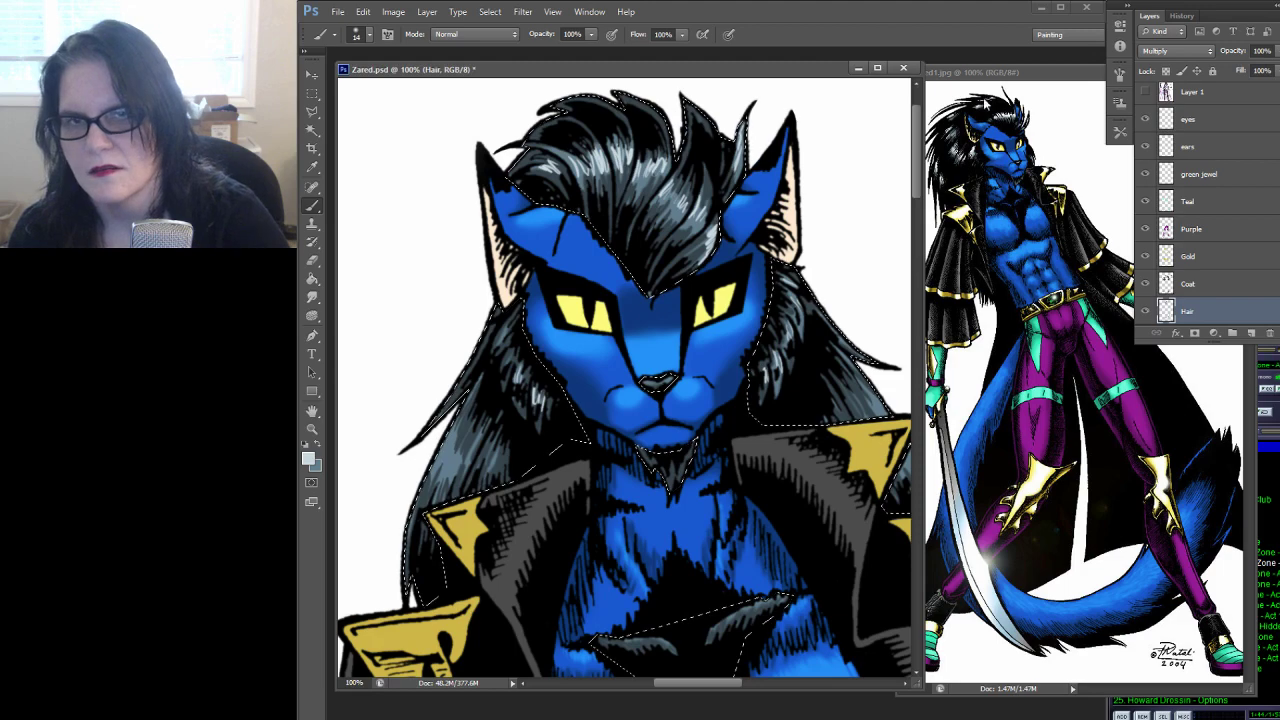
left_click(987, 105)
left_click(312, 428)
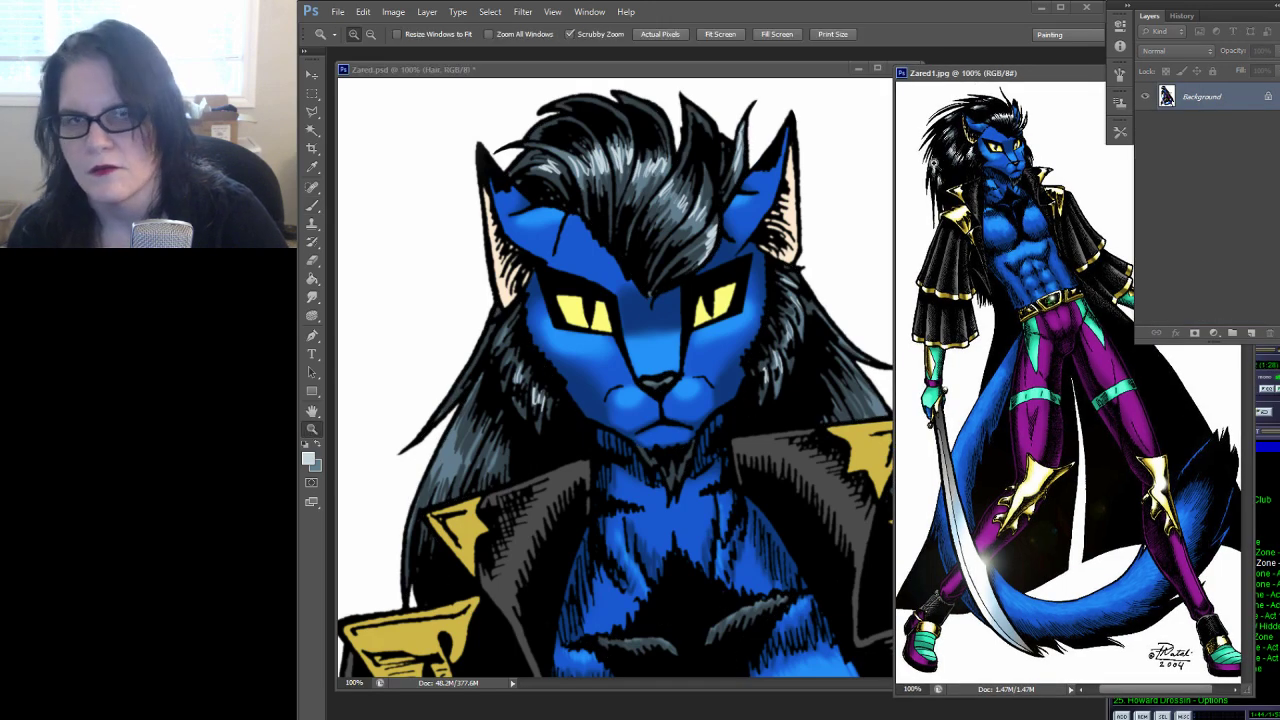
left_click(985, 160)
left_click(984, 167)
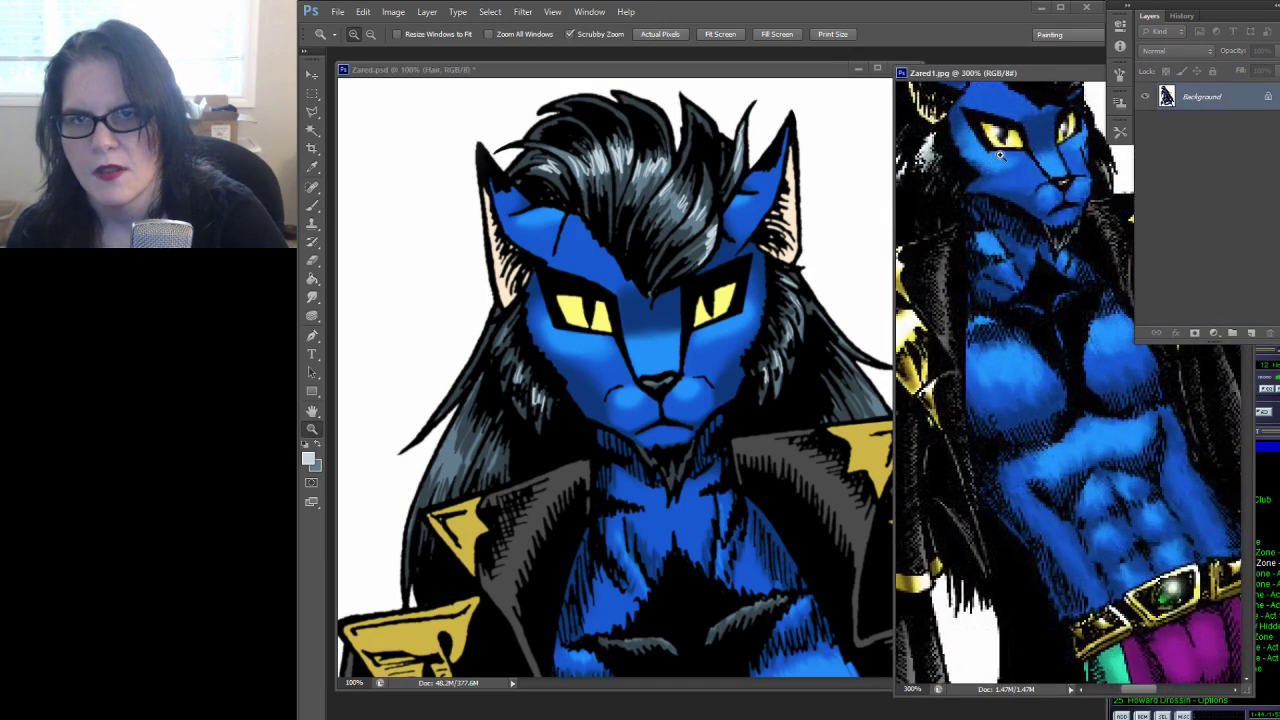
left_click(1010, 168, "alt")
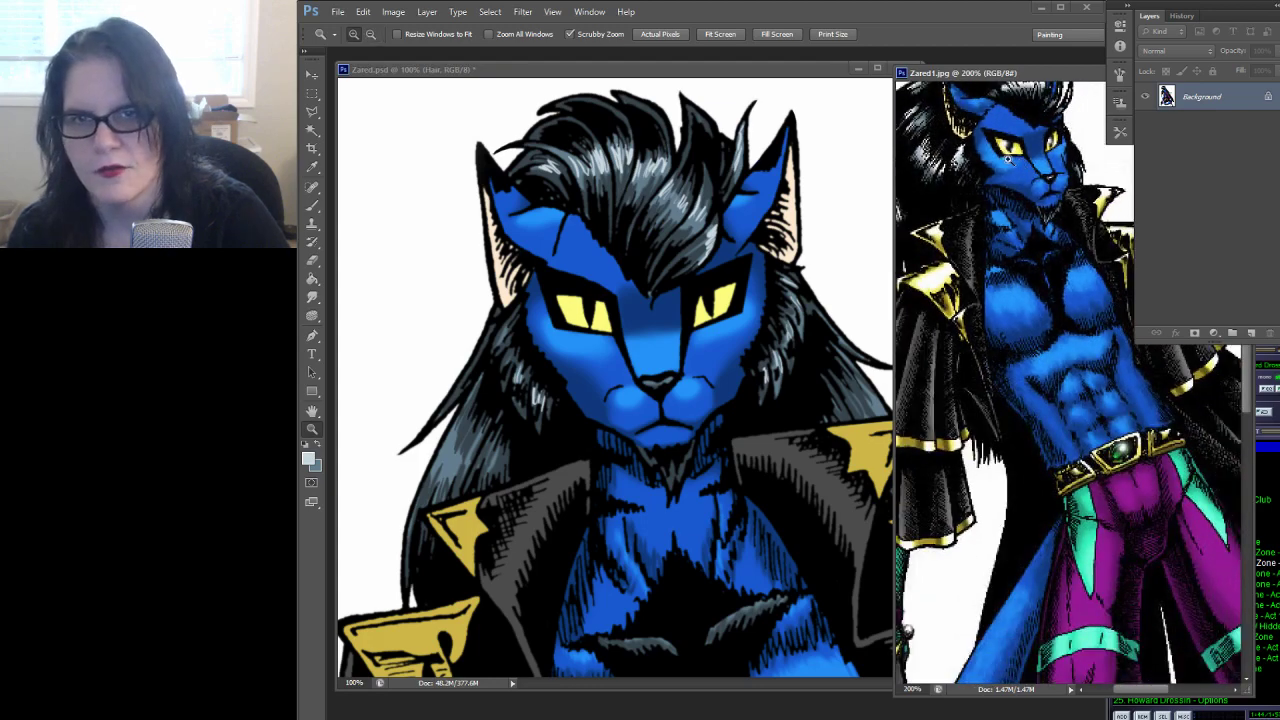
left_click(1008, 158, "alt")
left_click(745, 70)
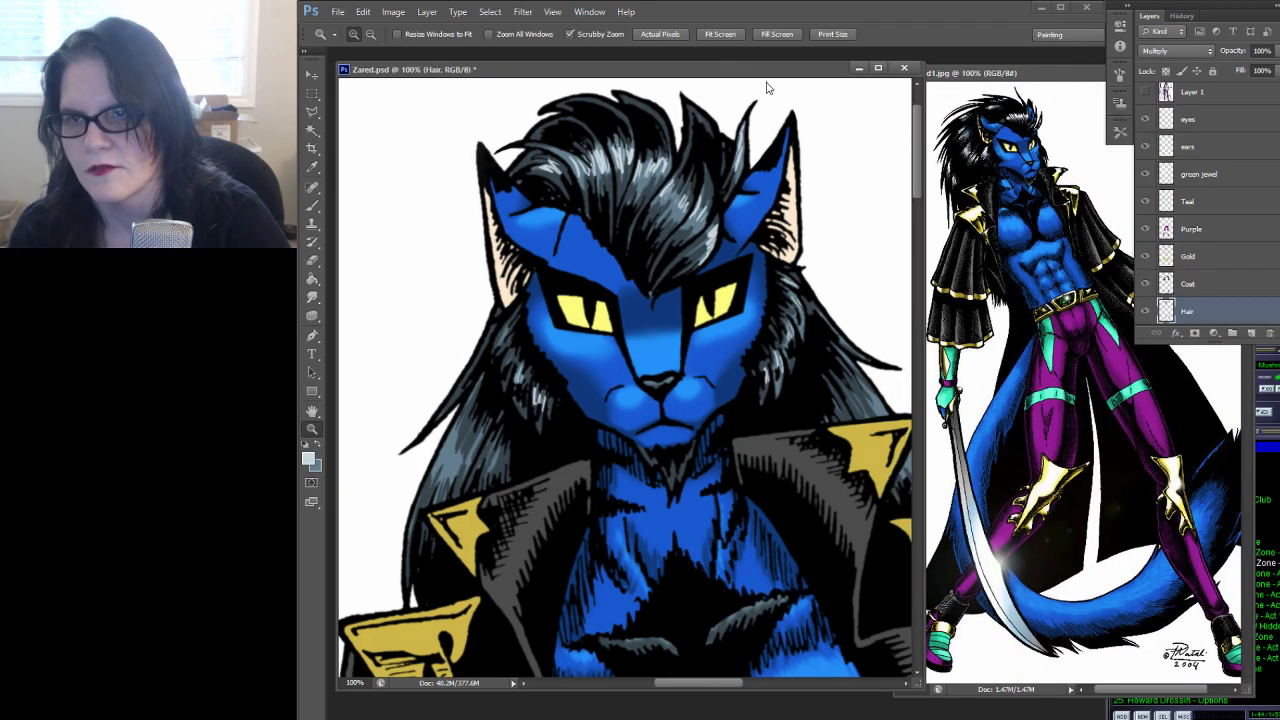
Paint pale blue-grey highlights on the long hair above the coat shoulders and on the chin beard, using the 14 px brush
left_click(312, 205)
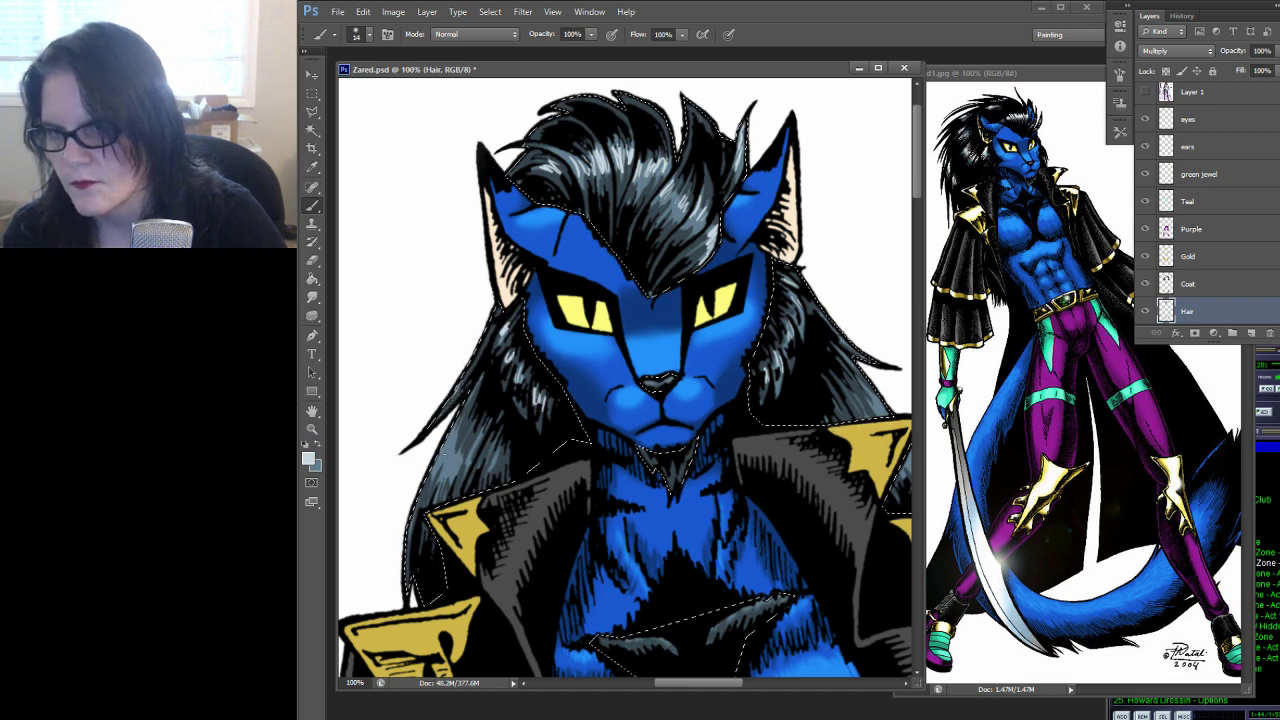
mouse_move(444, 466)
left_mouse_down()
mouse_move(452, 450)
mouse_move(463, 462)
left_mouse_up()
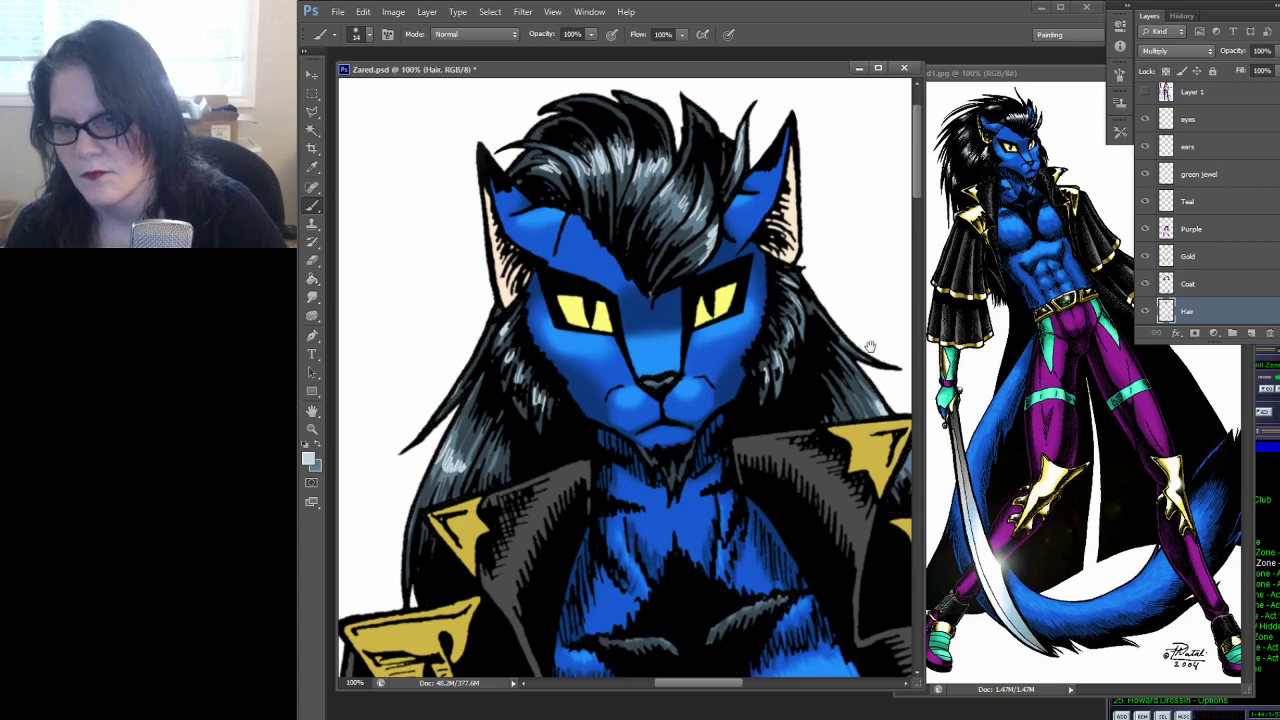
left_click_drag(912, 420, 812, 272)
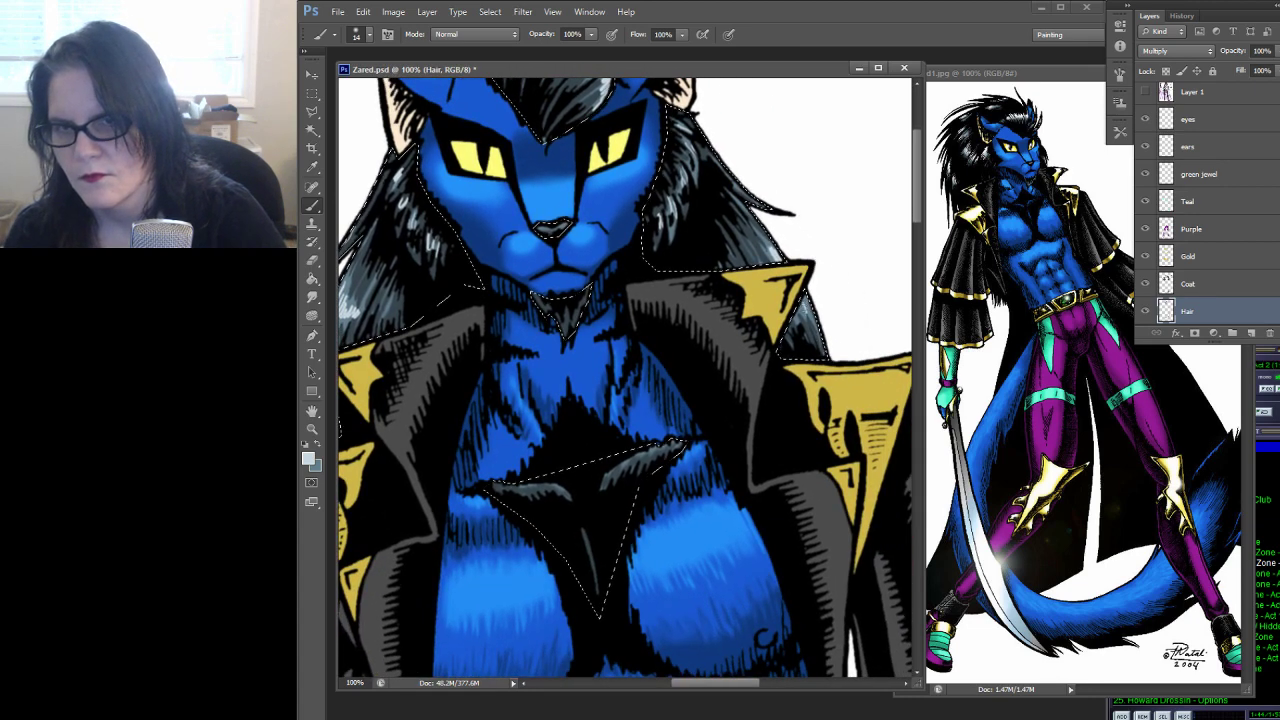
left_click_drag(648, 295, 730, 365)
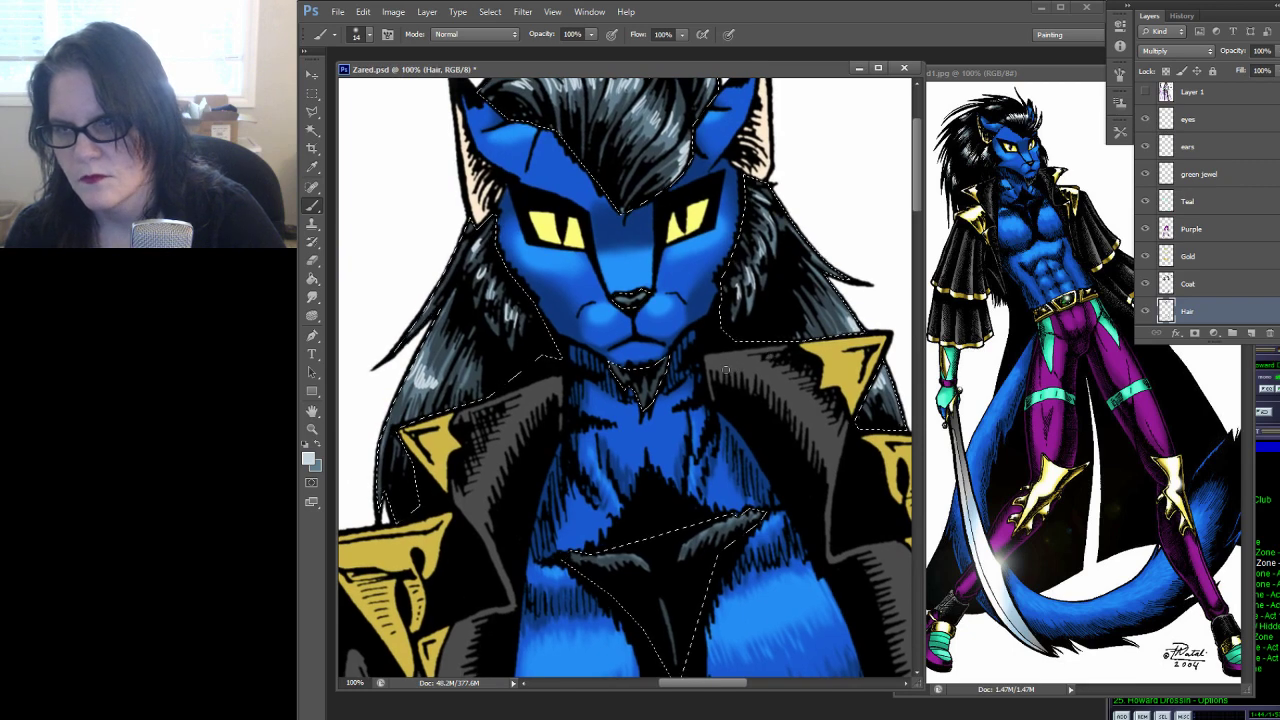
Swap the foreground and background colours and set up the Smudge tool with a 28 px soft brush at 35% strength
left_click(317, 444)
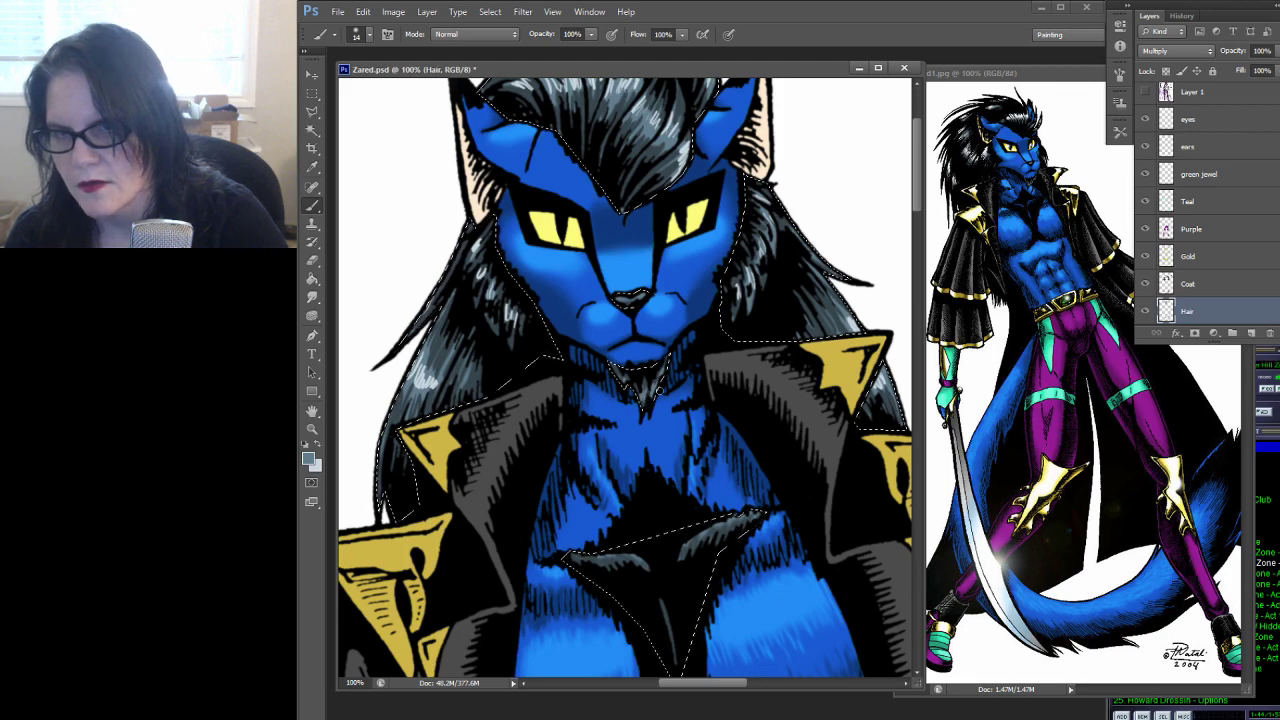
right_click(312, 296)
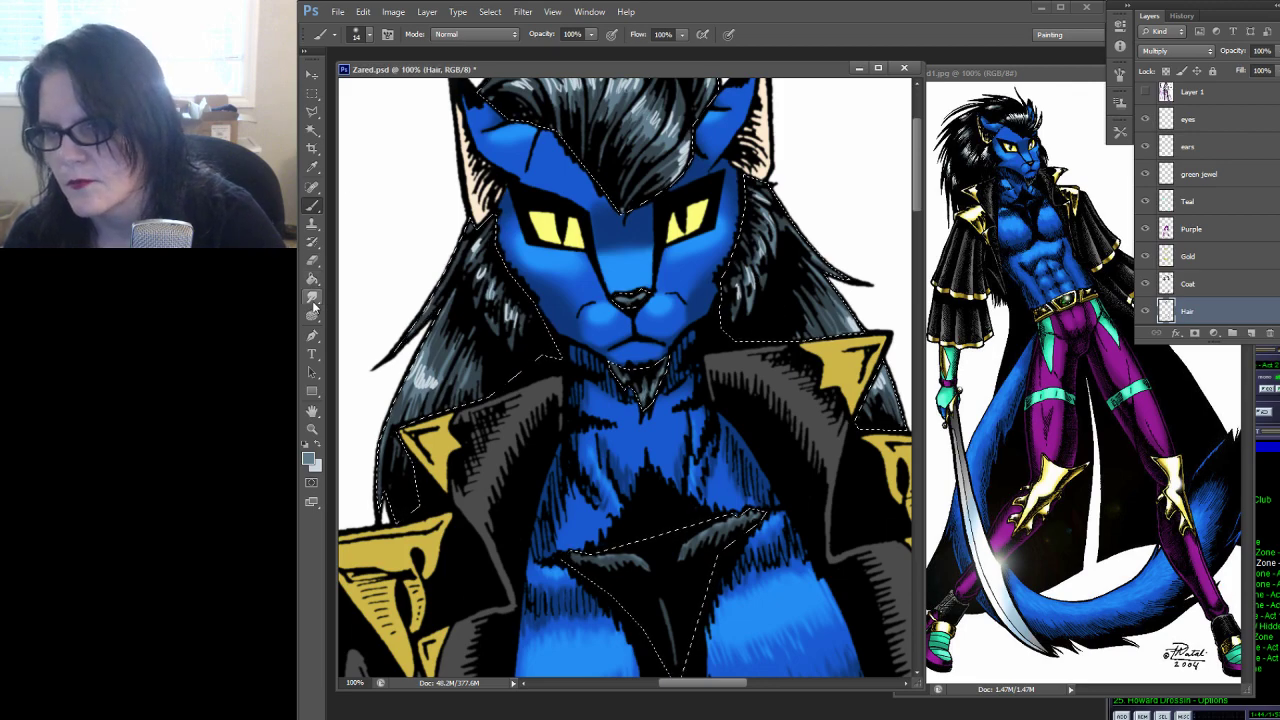
left_click(365, 330)
left_click_drag(625, 240, 608, 357)
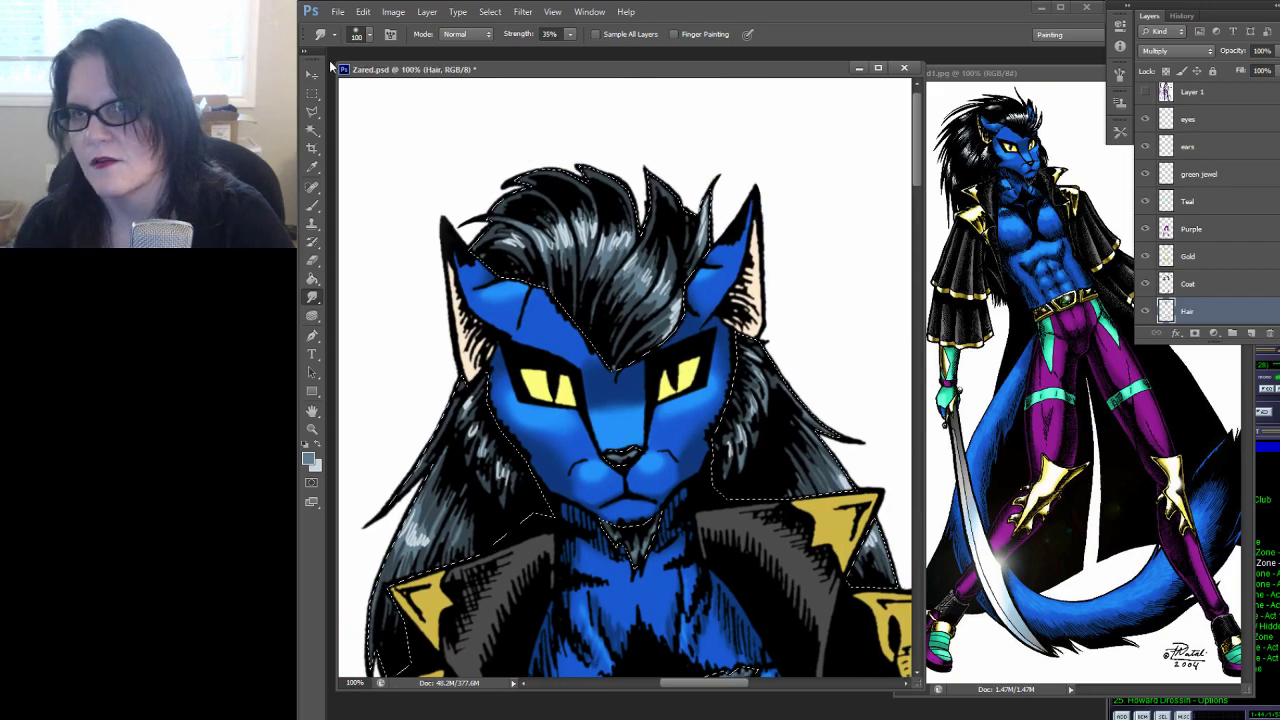
left_click(368, 34)
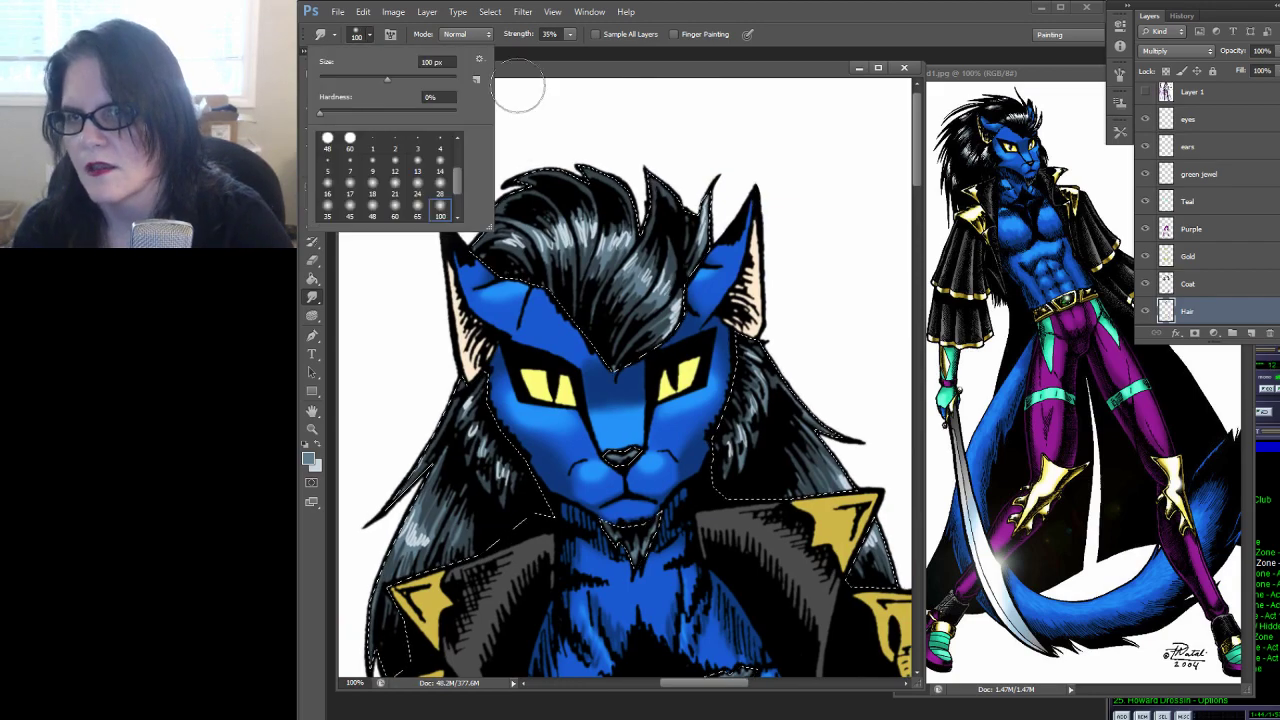
left_click(418, 186)
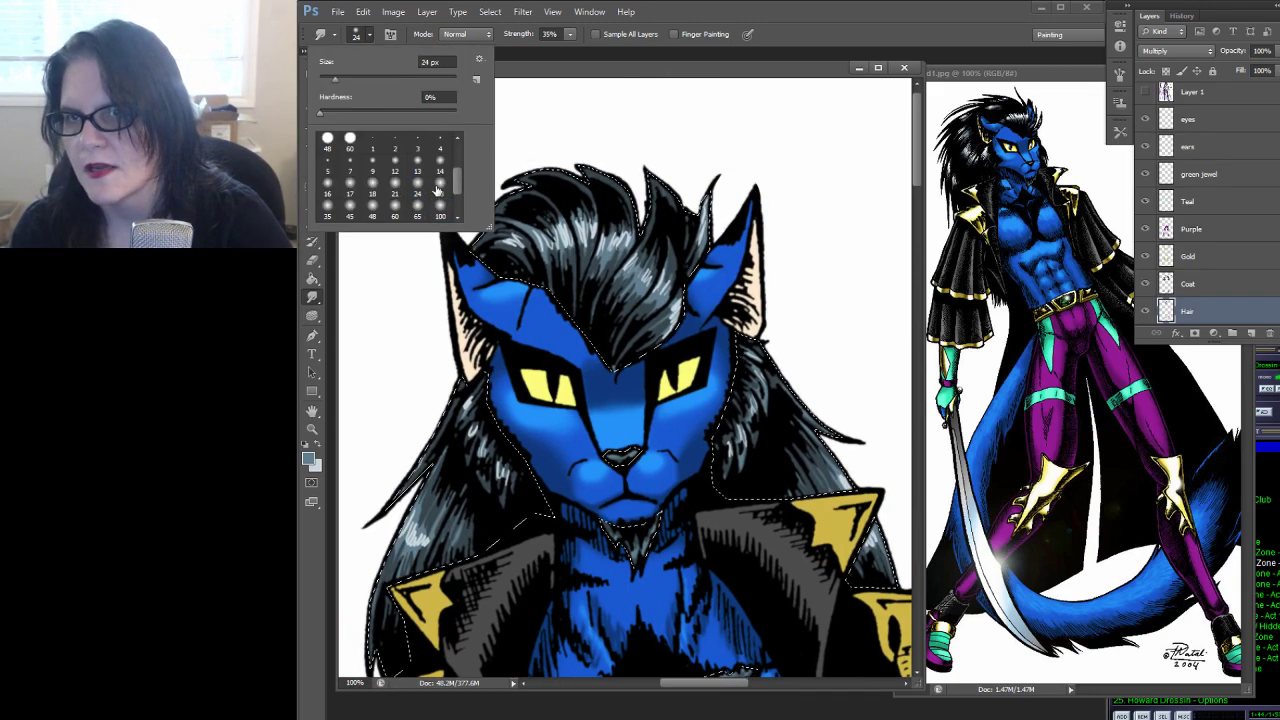
left_click_drag(647, 62, 644, 64)
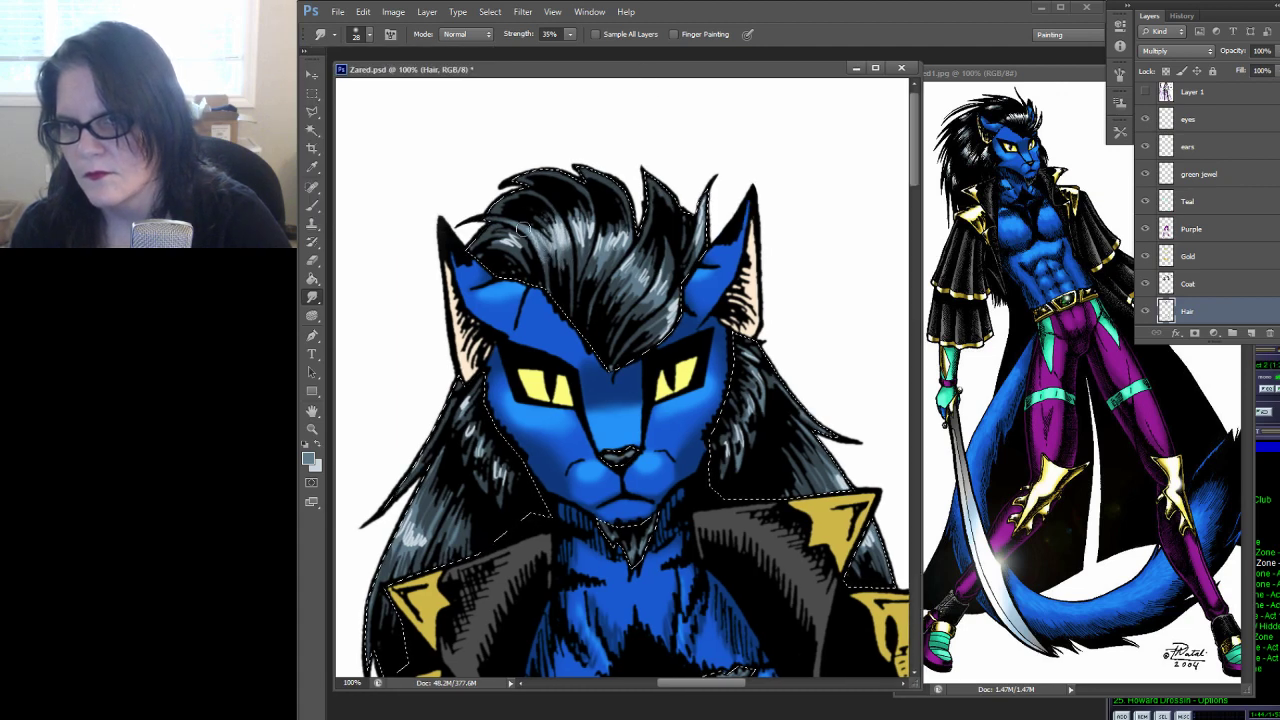
Try smudging the highlights along the strands on top of the head
mouse_move(530, 234)
left_mouse_down()
mouse_move(531, 264)
mouse_move(488, 241)
mouse_move(581, 260)
left_mouse_up()
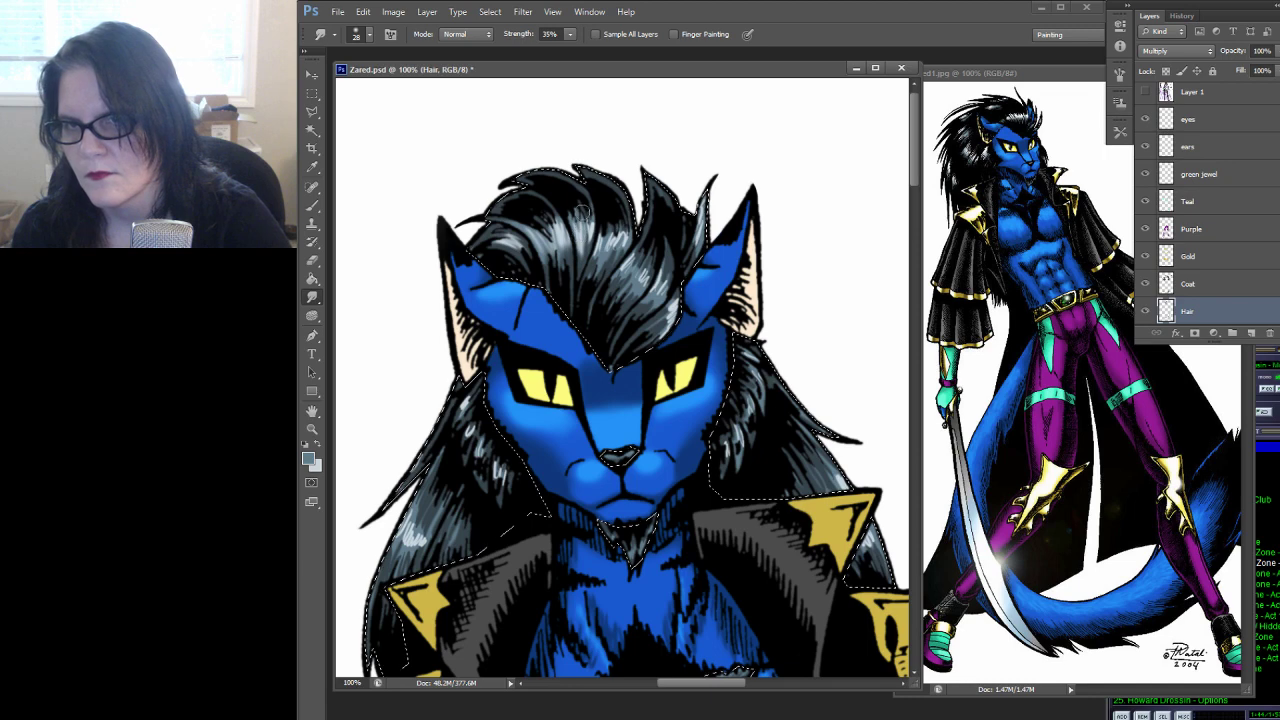
mouse_move(592, 238)
left_mouse_down()
mouse_move(664, 219)
mouse_move(598, 256)
left_mouse_up()
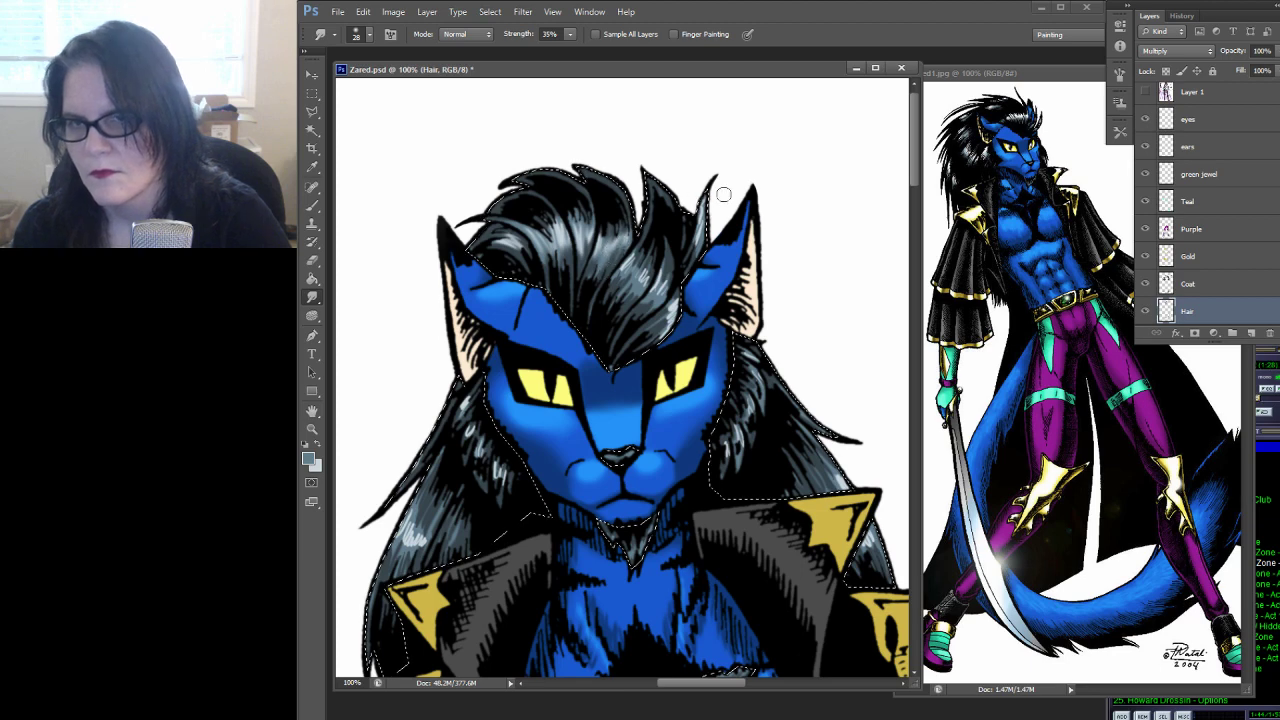
left_click_drag(622, 238, 634, 262)
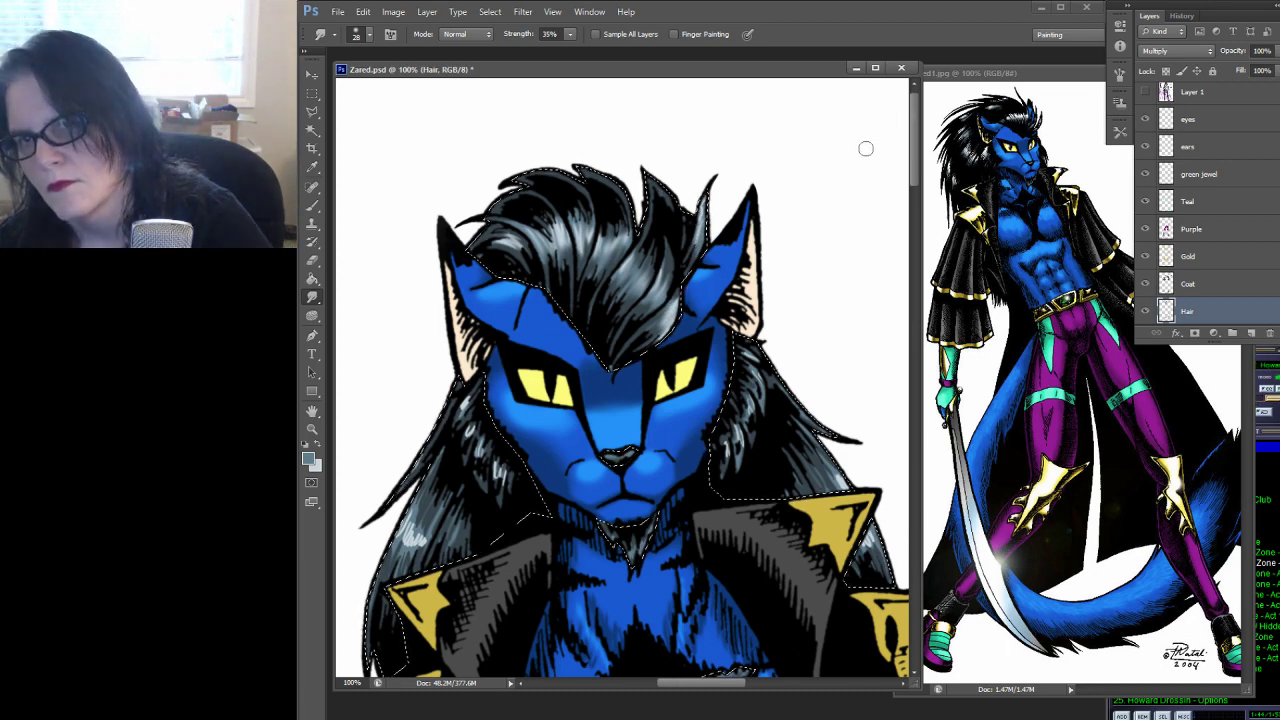
Revert the recent smudging to the earliest Smudge Tool state kept in the document history
left_click(1182, 16)
left_click(1197, 285)
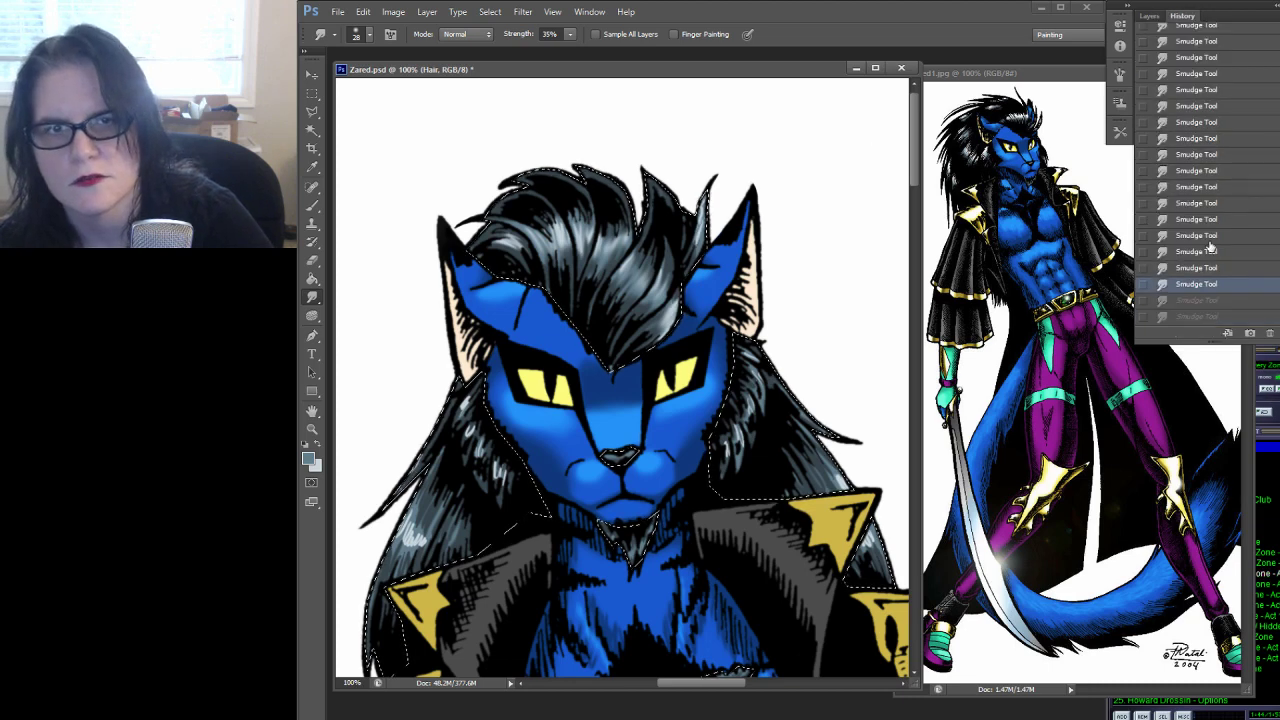
left_click(1207, 236)
left_click(1214, 172)
left_click(1214, 123)
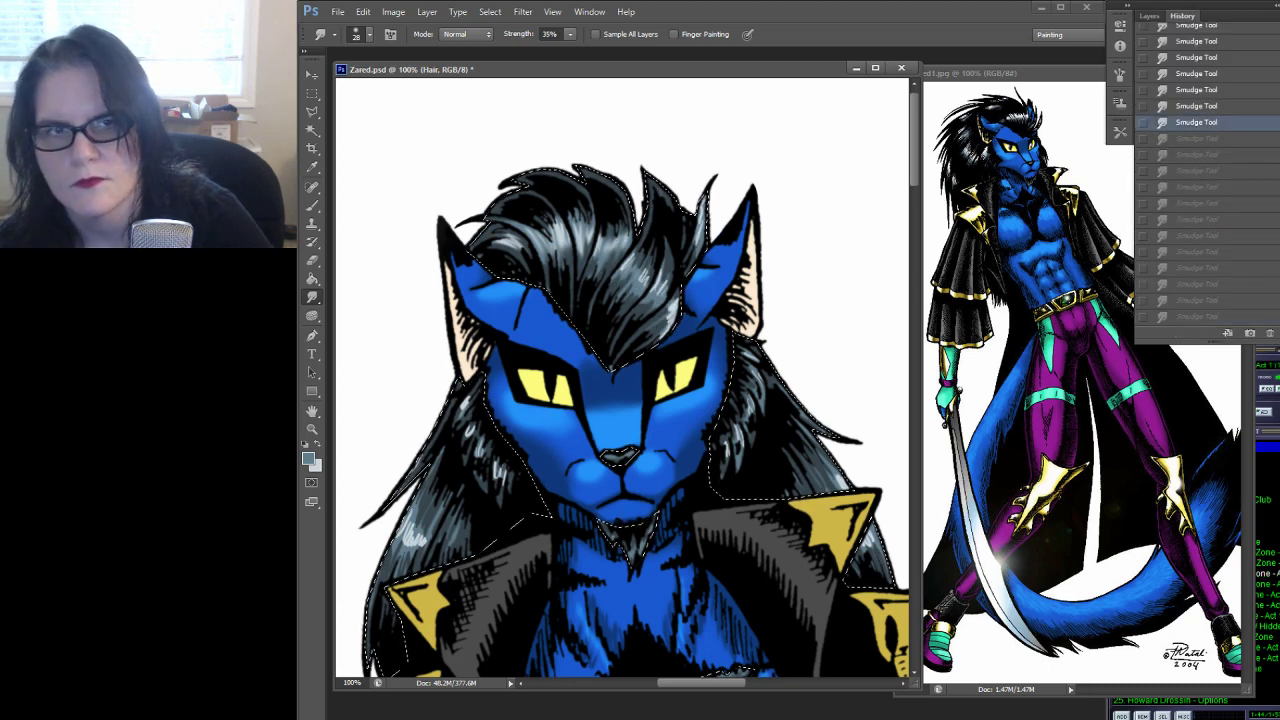
scroll(1260, 79, "up", 3)
left_click(1226, 60)
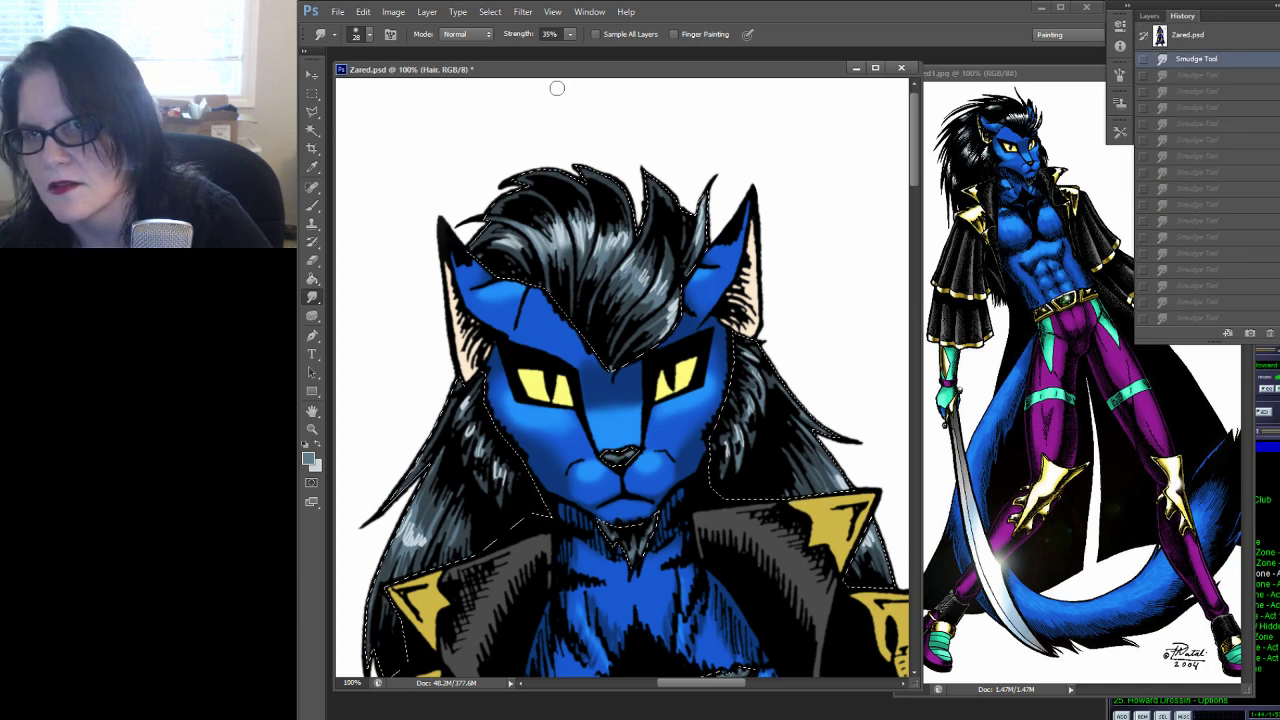
Blend the highlights on top of the head again with smudge strokes following the hair strands, down to the forelock
mouse_move(575, 208)
left_mouse_down()
mouse_move(582, 257)
mouse_move(609, 232)
mouse_move(589, 279)
mouse_move(647, 224)
left_mouse_up()
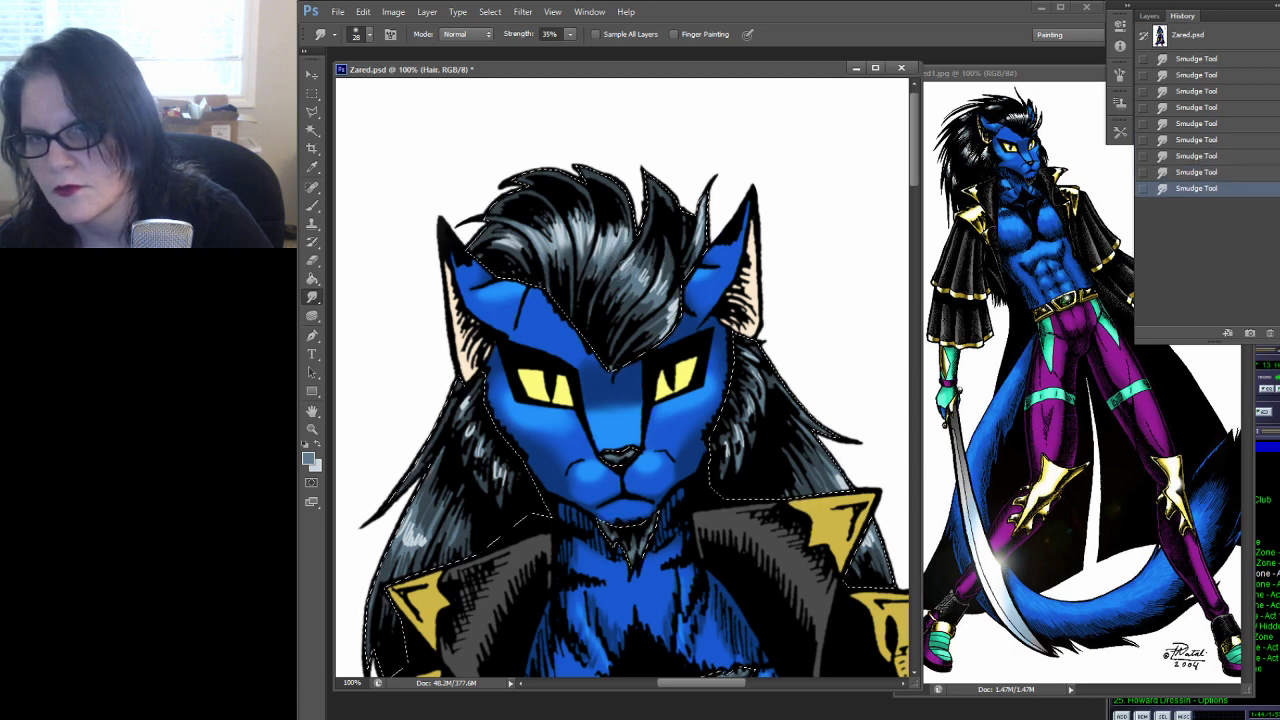
mouse_move(644, 276)
left_mouse_down()
mouse_move(656, 256)
mouse_move(660, 282)
mouse_move(664, 272)
left_mouse_up()
mouse_move(624, 318)
left_mouse_down()
mouse_move(621, 309)
mouse_move(627, 292)
mouse_move(643, 314)
mouse_move(671, 285)
mouse_move(654, 300)
mouse_move(663, 288)
mouse_move(654, 322)
mouse_move(670, 313)
mouse_move(652, 340)
mouse_move(700, 236)
left_mouse_up()
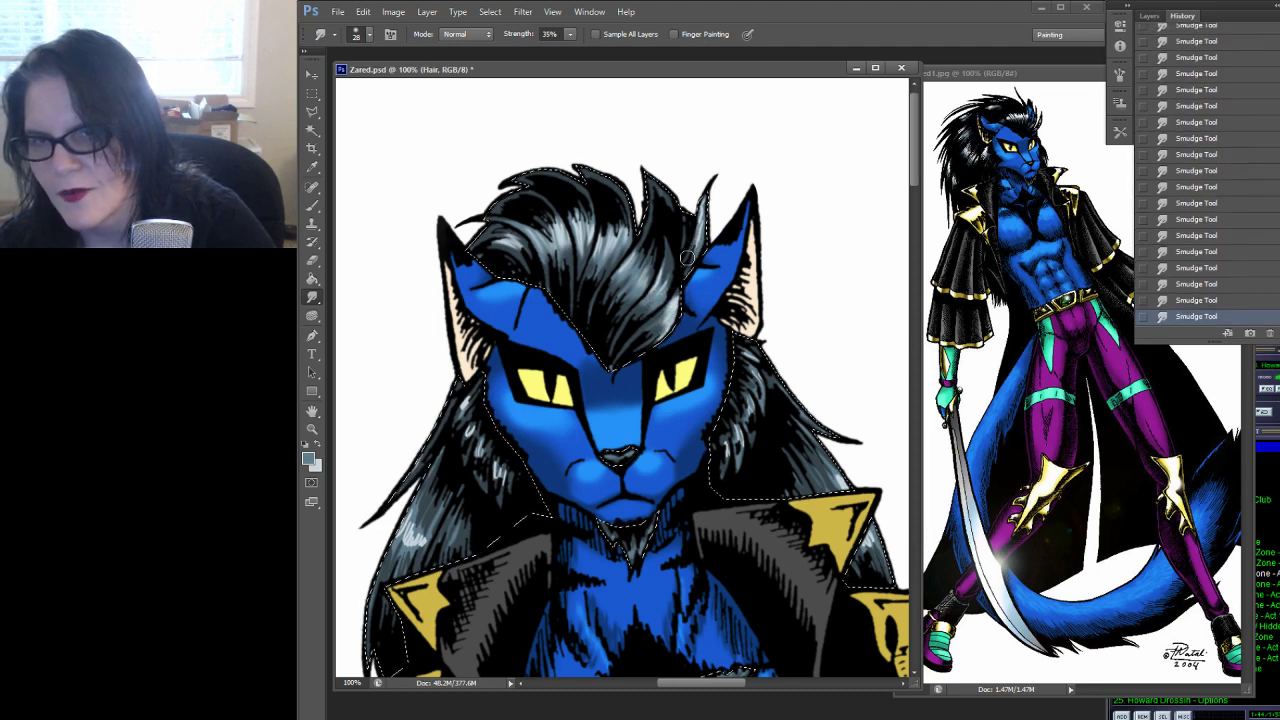
Smudge the highlights in the long hair on both sides of the face, the beard and the chest fur
left_click_drag(471, 405, 495, 281)
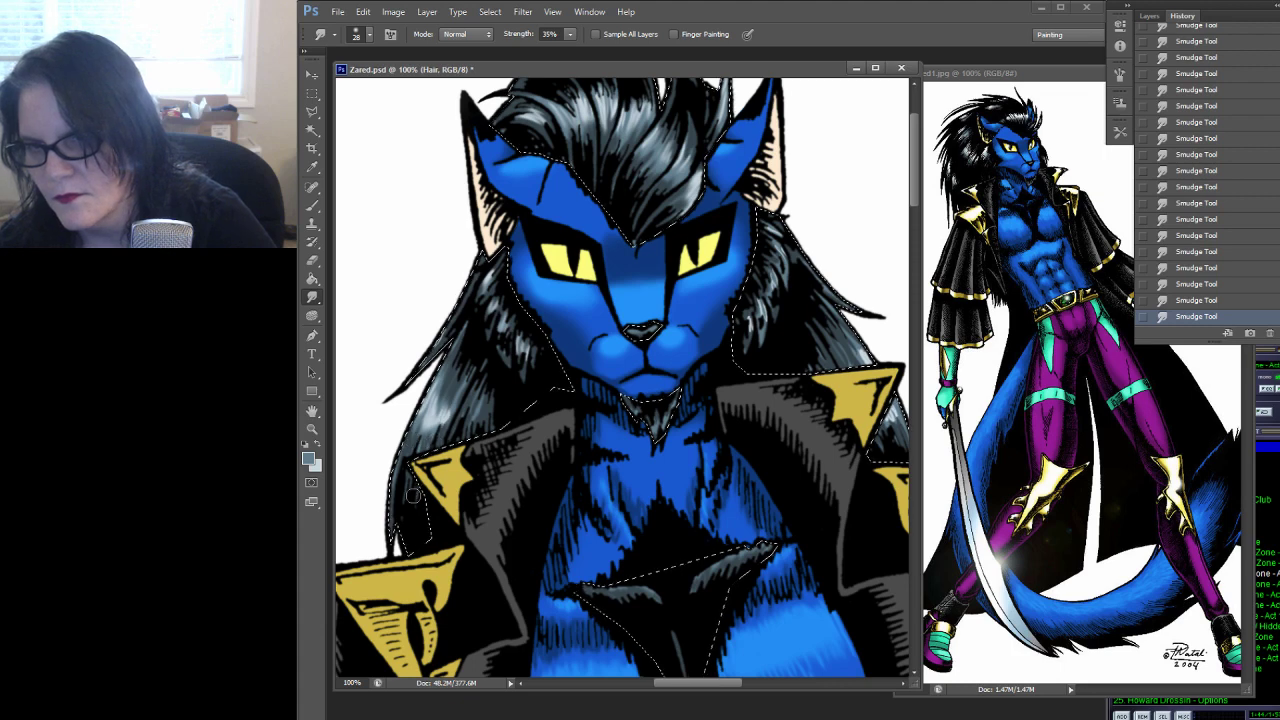
mouse_move(872, 346)
left_mouse_down()
mouse_move(851, 355)
mouse_move(827, 330)
mouse_move(870, 364)
left_mouse_up()
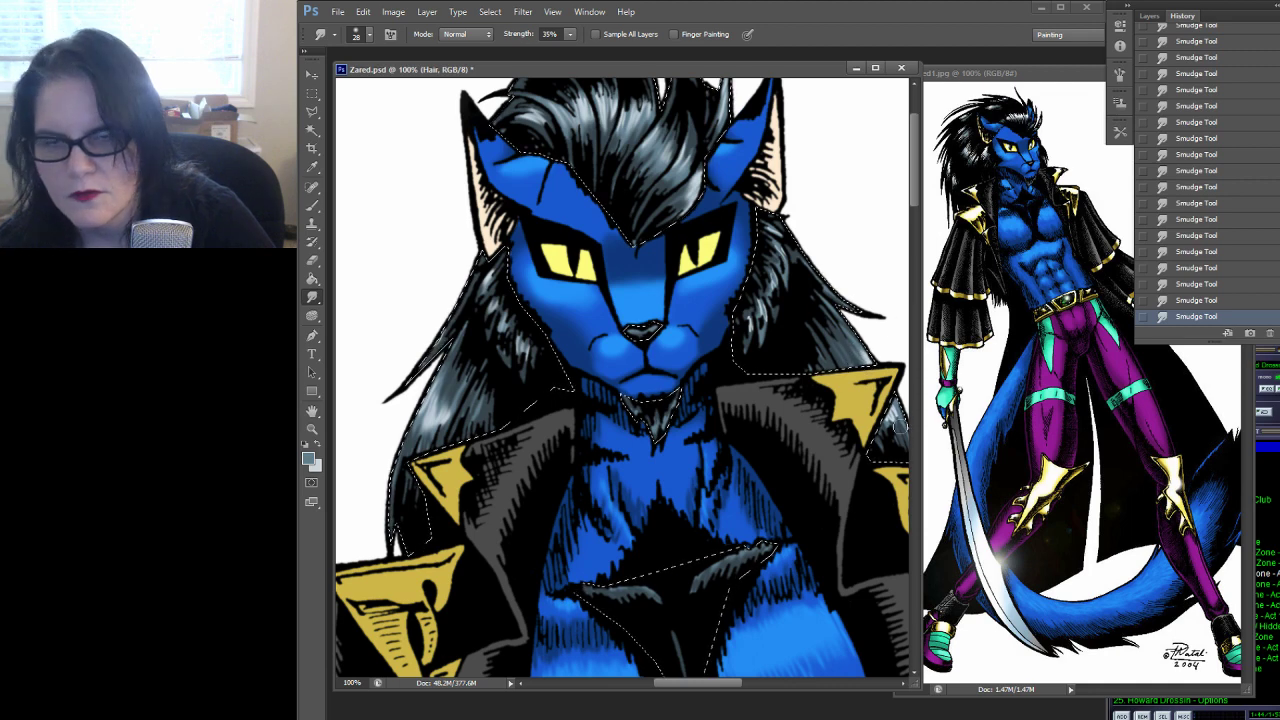
mouse_move(897, 425)
left_mouse_down()
mouse_move(893, 410)
mouse_move(894, 441)
left_mouse_up()
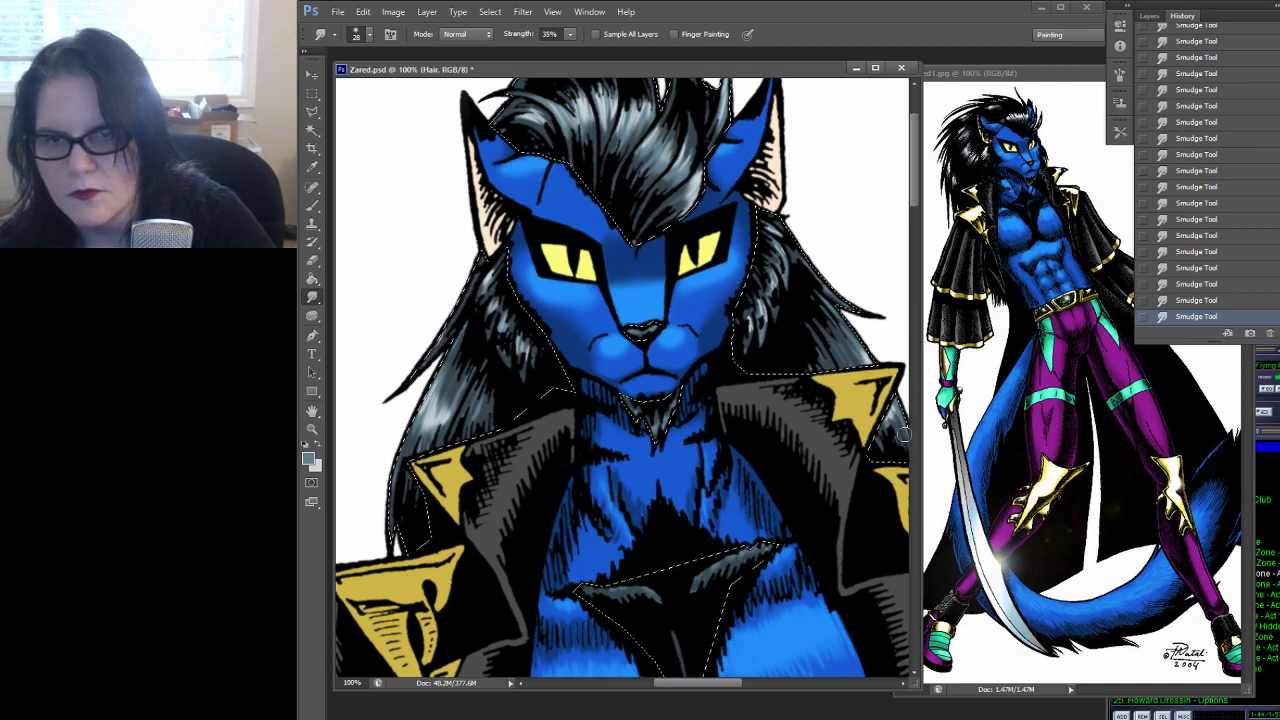
left_click_drag(828, 307, 673, 229)
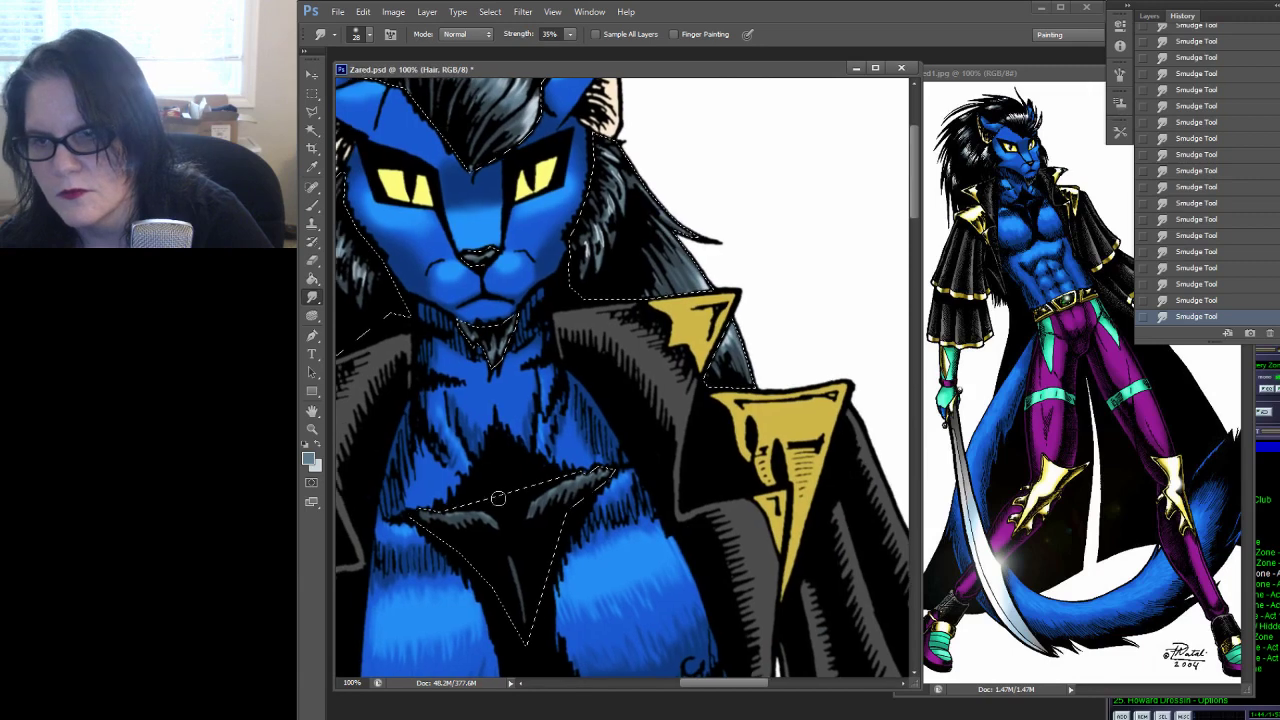
mouse_move(449, 515)
left_mouse_down()
mouse_move(599, 473)
mouse_move(627, 439)
mouse_move(588, 347)
mouse_move(496, 327)
mouse_move(490, 352)
mouse_move(505, 343)
mouse_move(507, 332)
mouse_move(476, 336)
left_mouse_up()
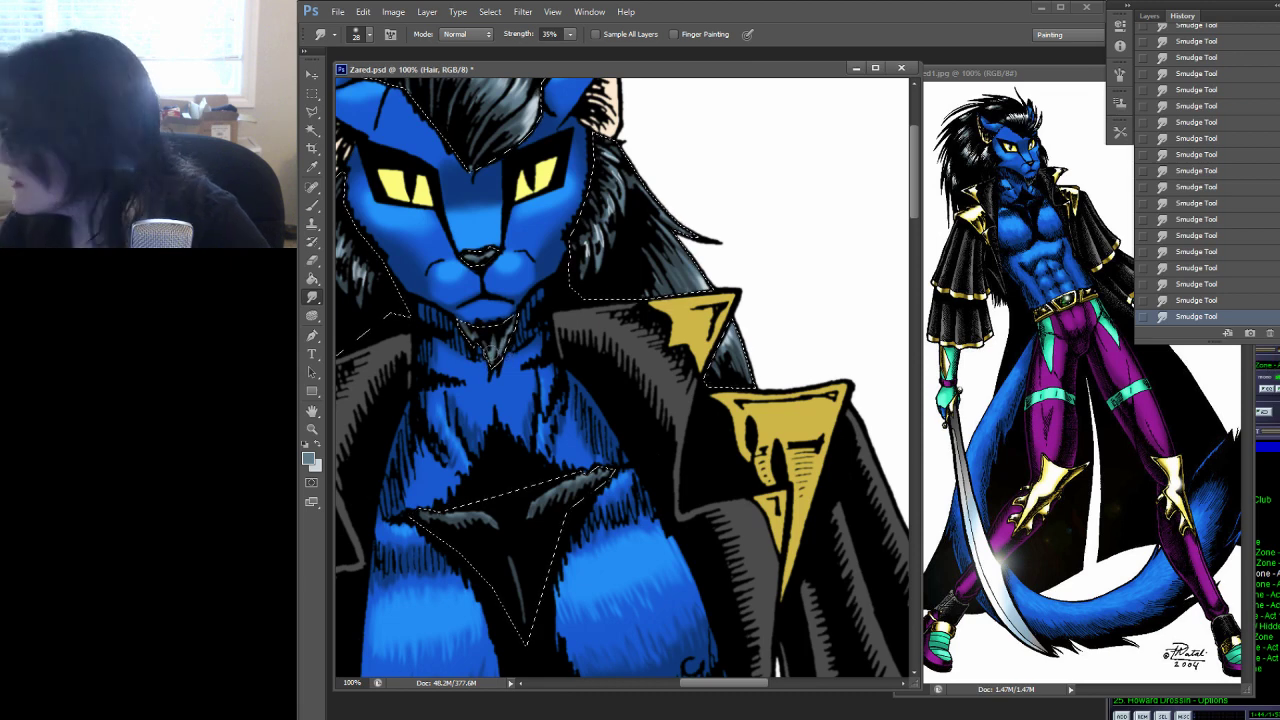
Deselect the hair to review the blended highlights without the outline, and restore the selection
key("ctrl+d")
left_click_drag(566, 340, 763, 342)
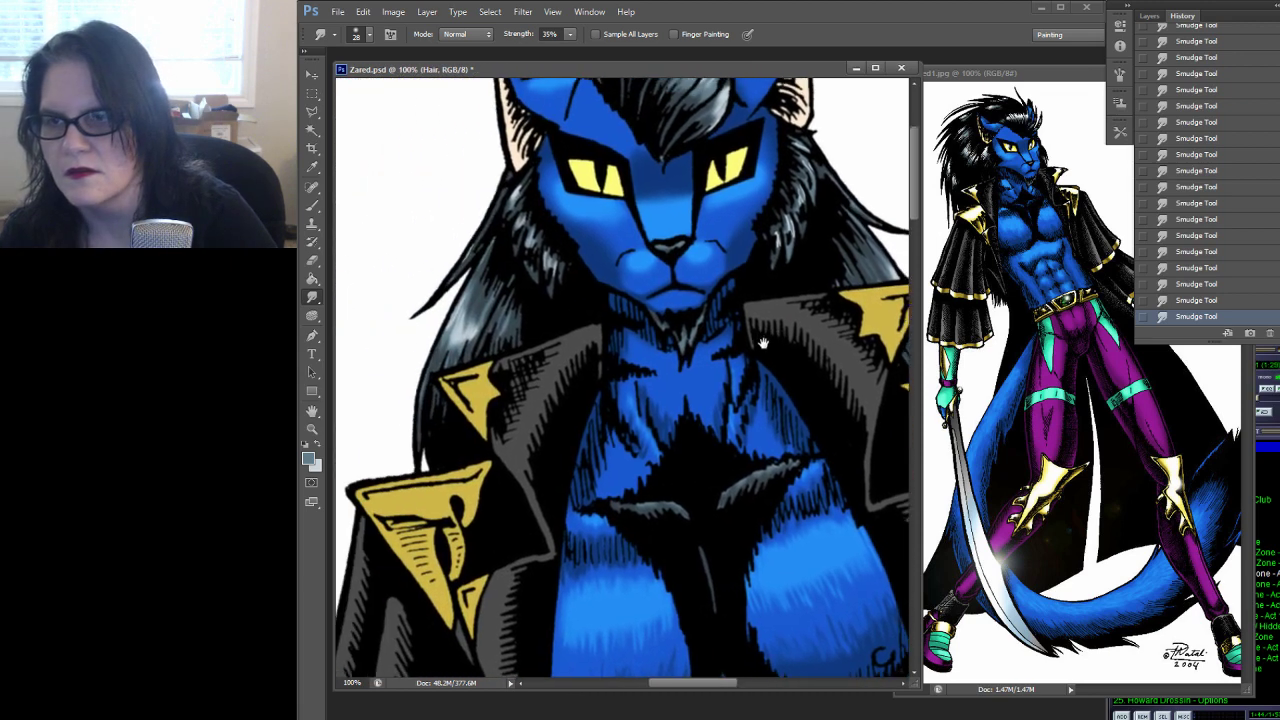
scroll(677, 339, "up", 2)
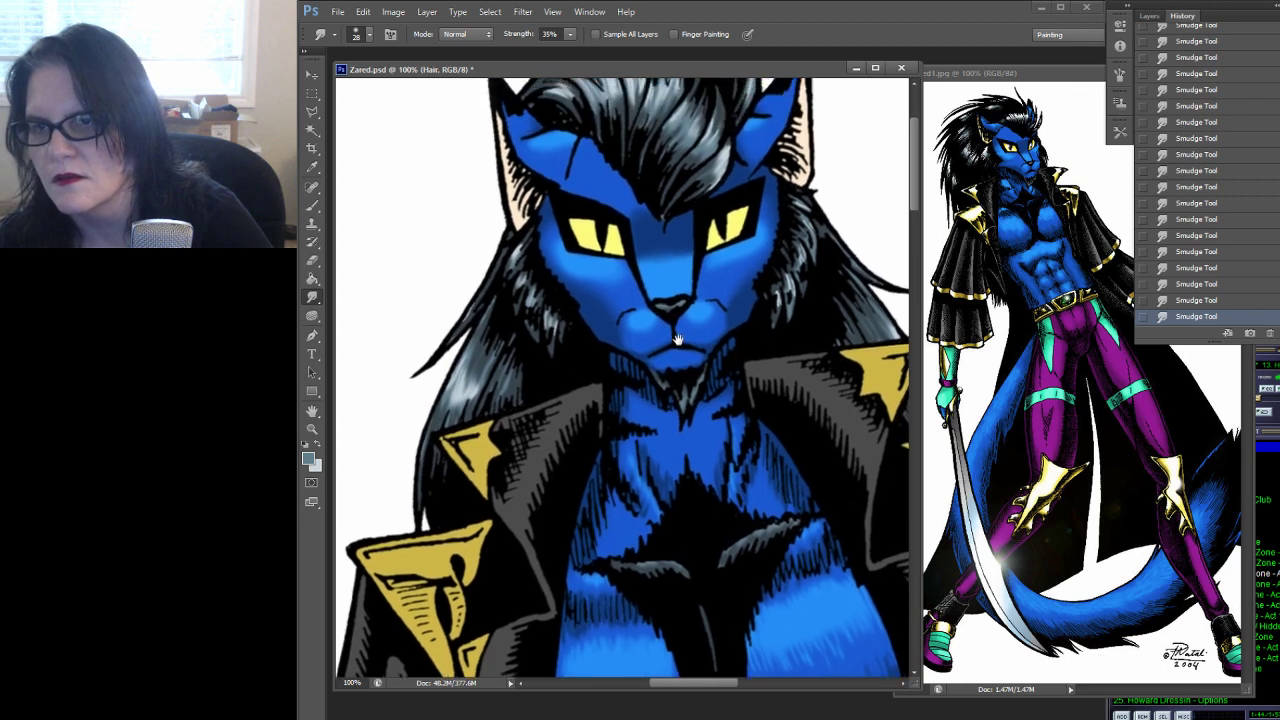
left_click_drag(677, 339, 645, 394)
key("ctrl+shift+d")
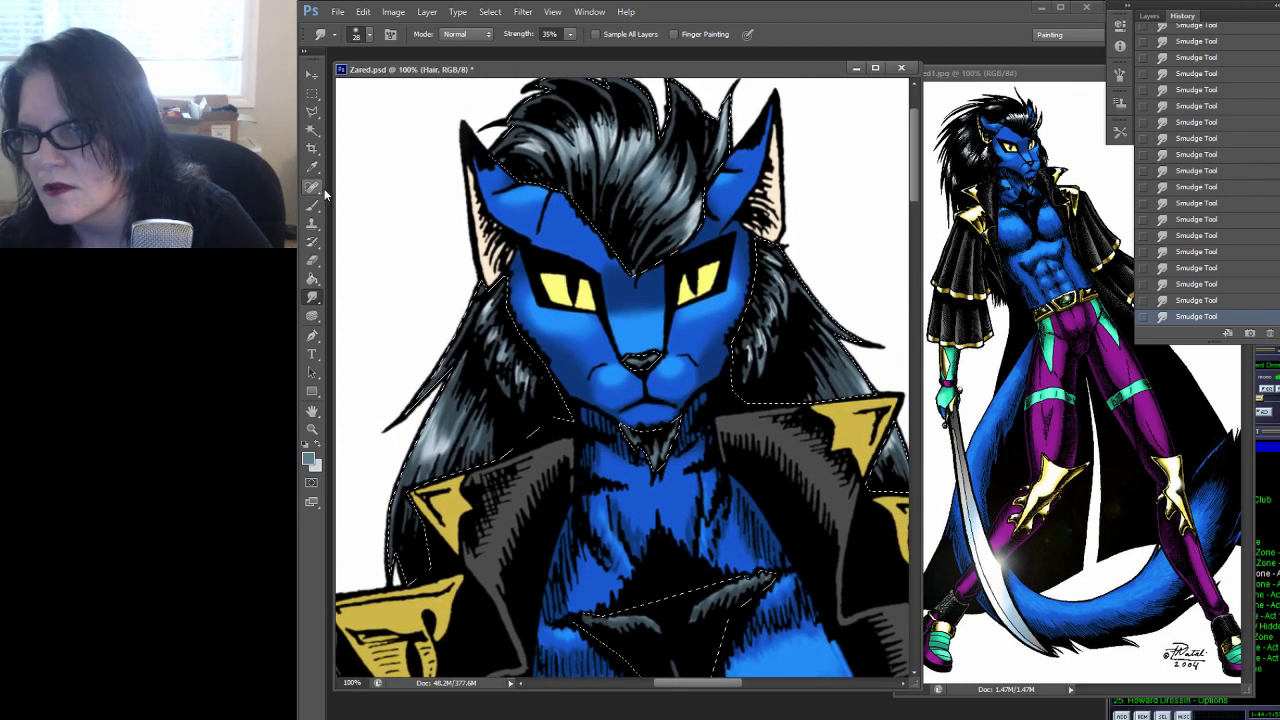
Sample the dark slate hair swatch from the colour palette as the foreground colour and return to the head
key("i")
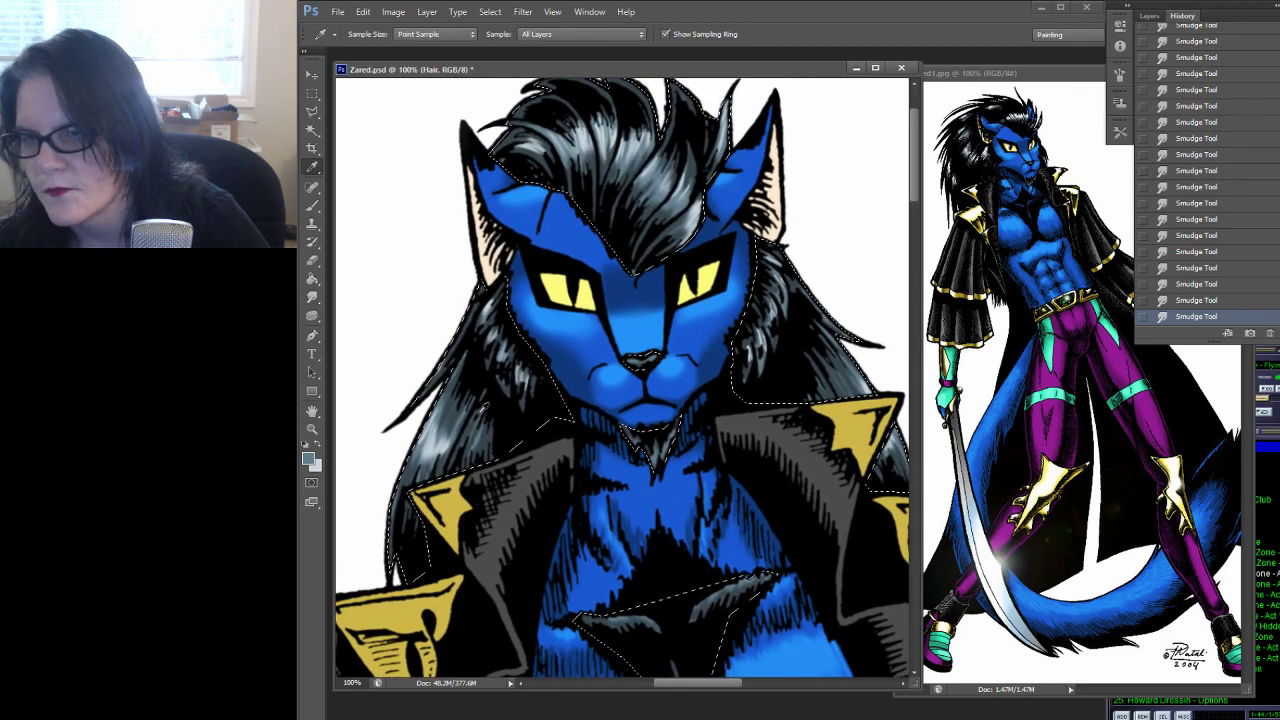
left_click_drag(760, 280, 459, 214)
left_click(761, 585)
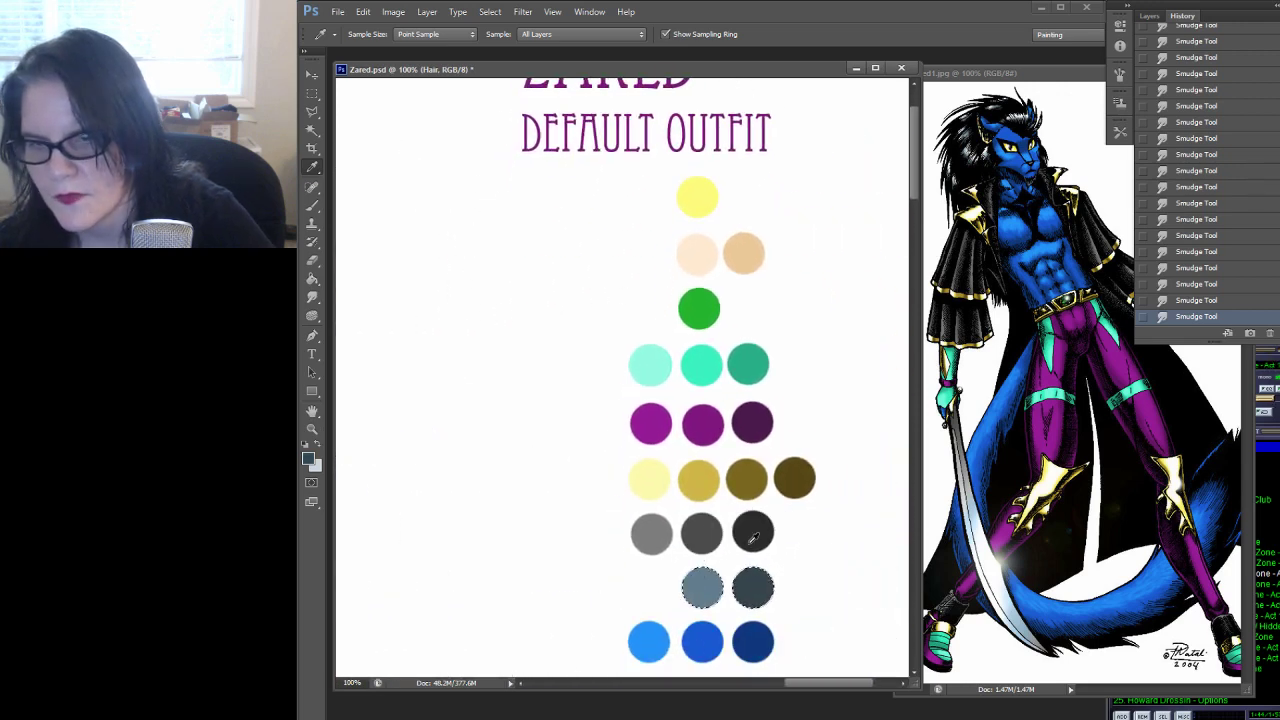
left_click_drag(471, 274, 706, 280)
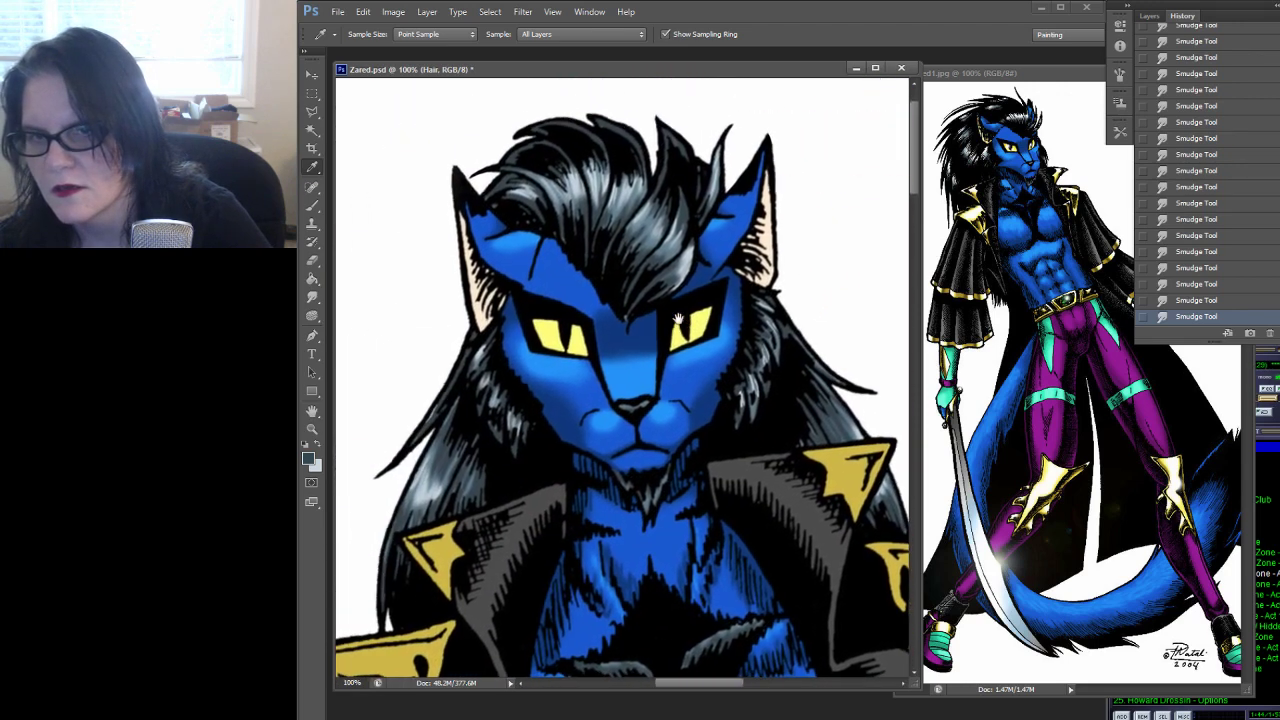
Show the hair selection again and brush dark slate strokes into the hair and cheek fur on both sides of the face
key("ctrl+h")
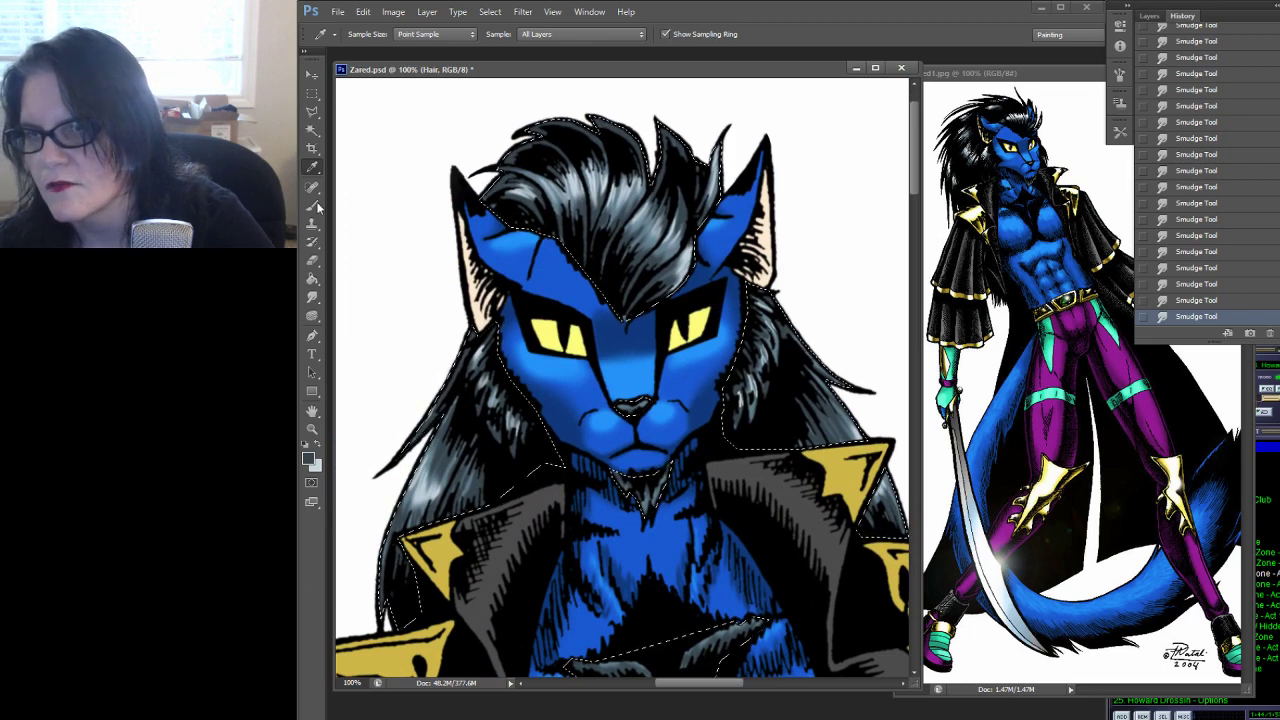
left_click(313, 205)
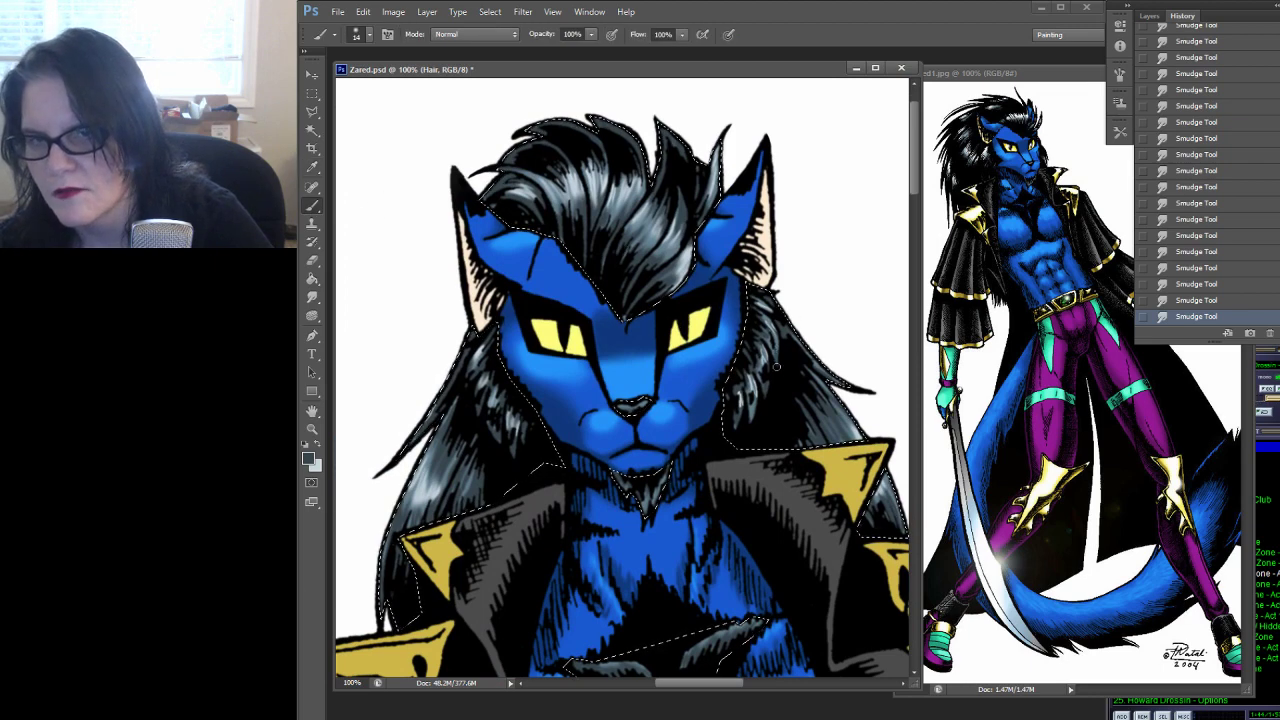
mouse_move(776, 367)
left_mouse_down()
mouse_move(778, 334)
mouse_move(775, 378)
mouse_move(753, 393)
mouse_move(751, 419)
mouse_move(735, 427)
left_mouse_up()
left_click_drag(505, 418, 512, 428)
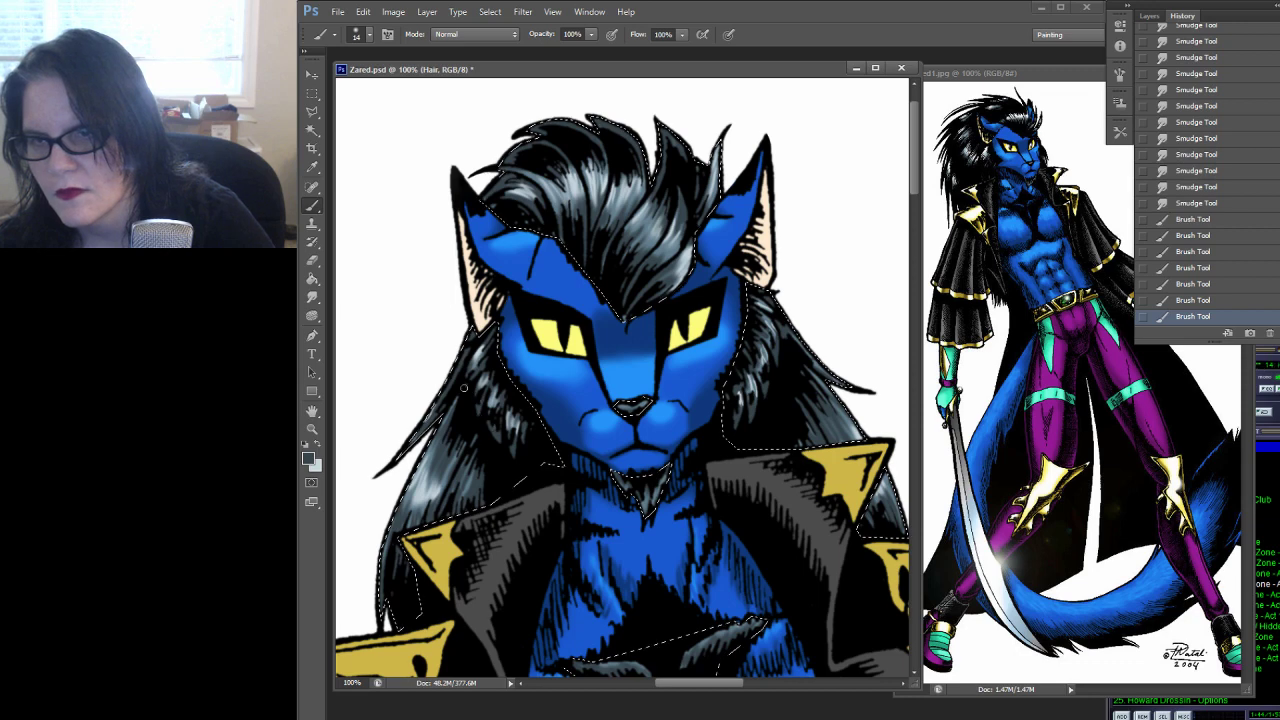
left_click_drag(752, 286, 770, 316)
Smudge the fresh slate strokes in the hair beside the face at 35% strength and drop the hair selection
left_click(312, 297)
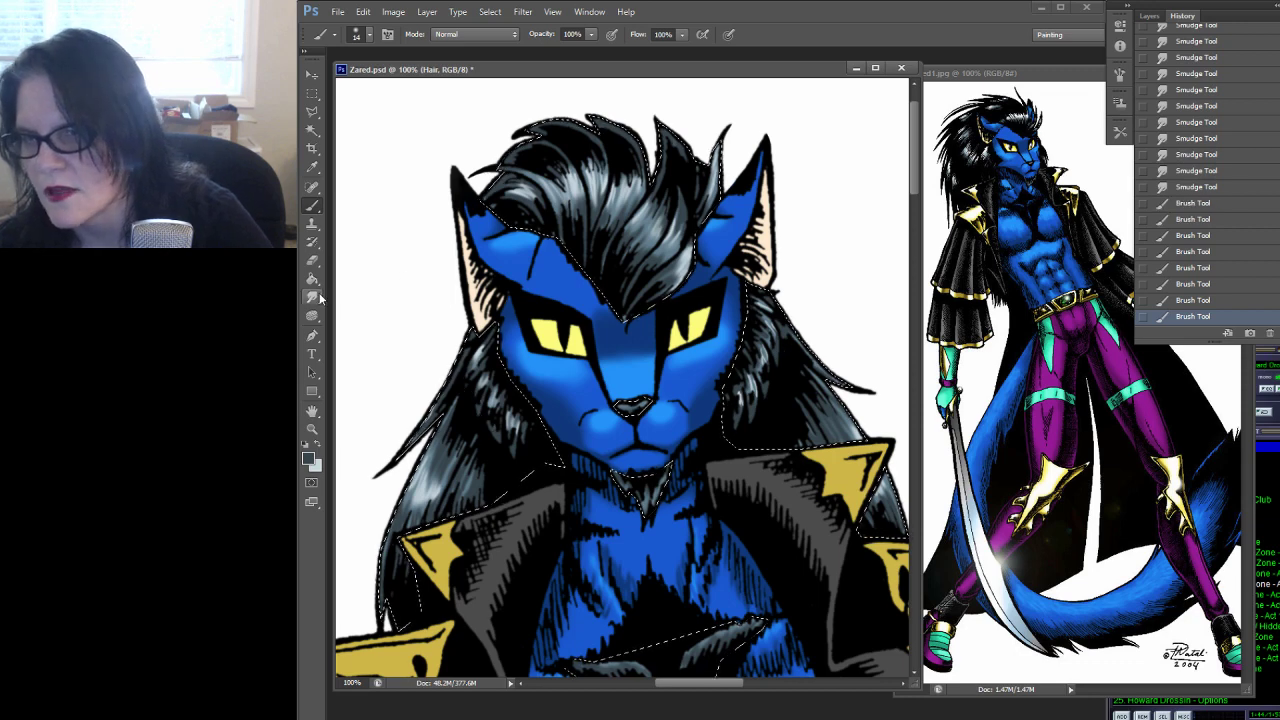
mouse_move(777, 306)
left_mouse_down()
mouse_move(760, 298)
mouse_move(774, 350)
mouse_move(752, 343)
mouse_move(770, 386)
mouse_move(745, 395)
mouse_move(744, 415)
left_mouse_up()
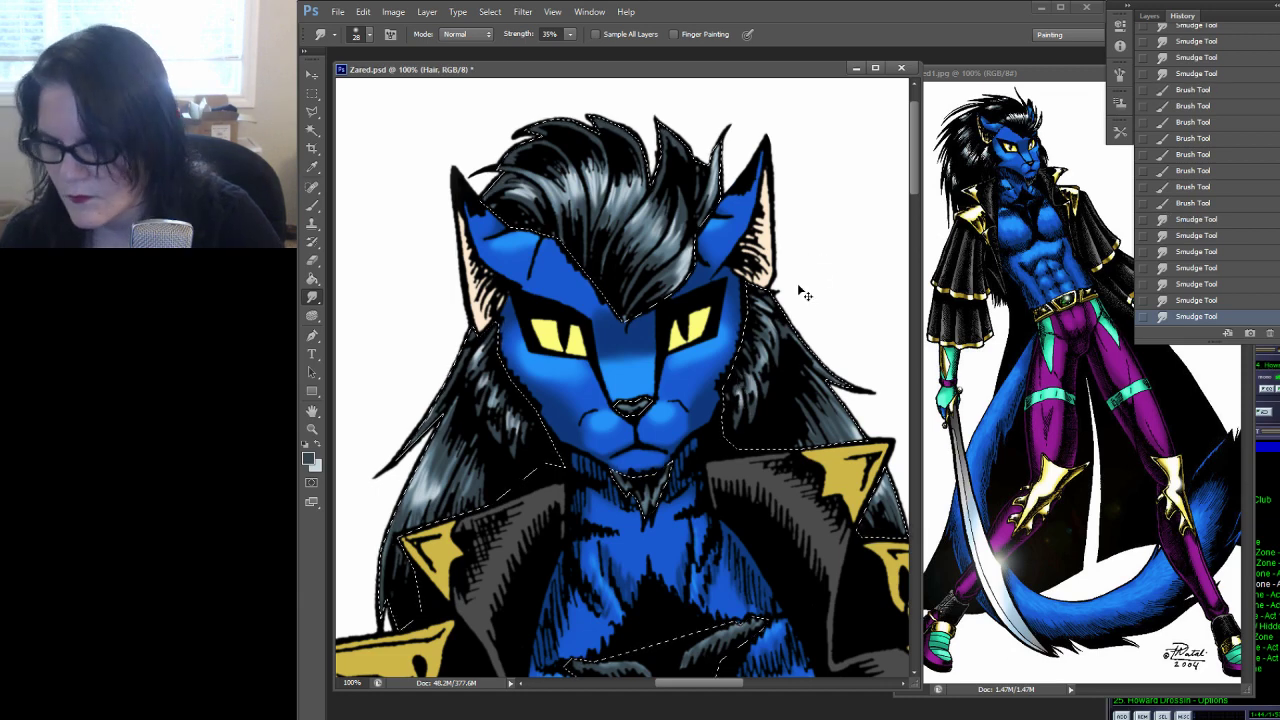
left_click(311, 94)
left_click_drag(382, 123, 388, 129)
left_click(312, 428)
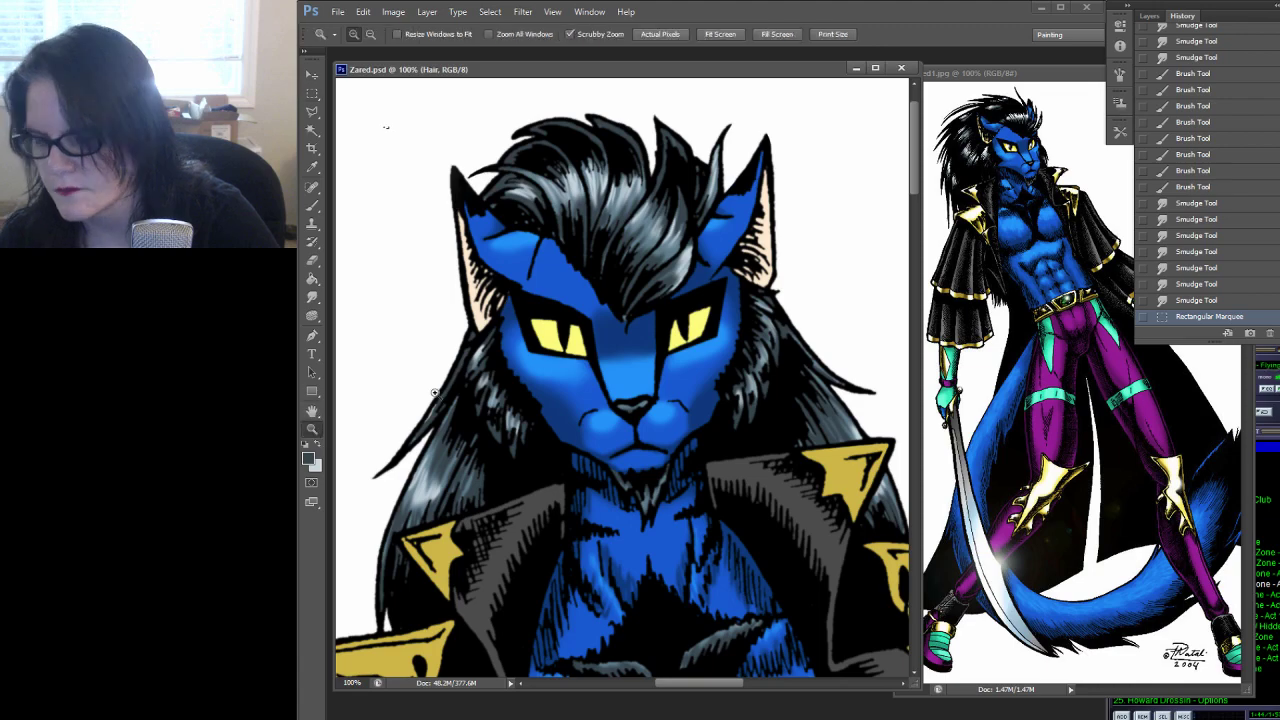
left_click(567, 366, "alt")
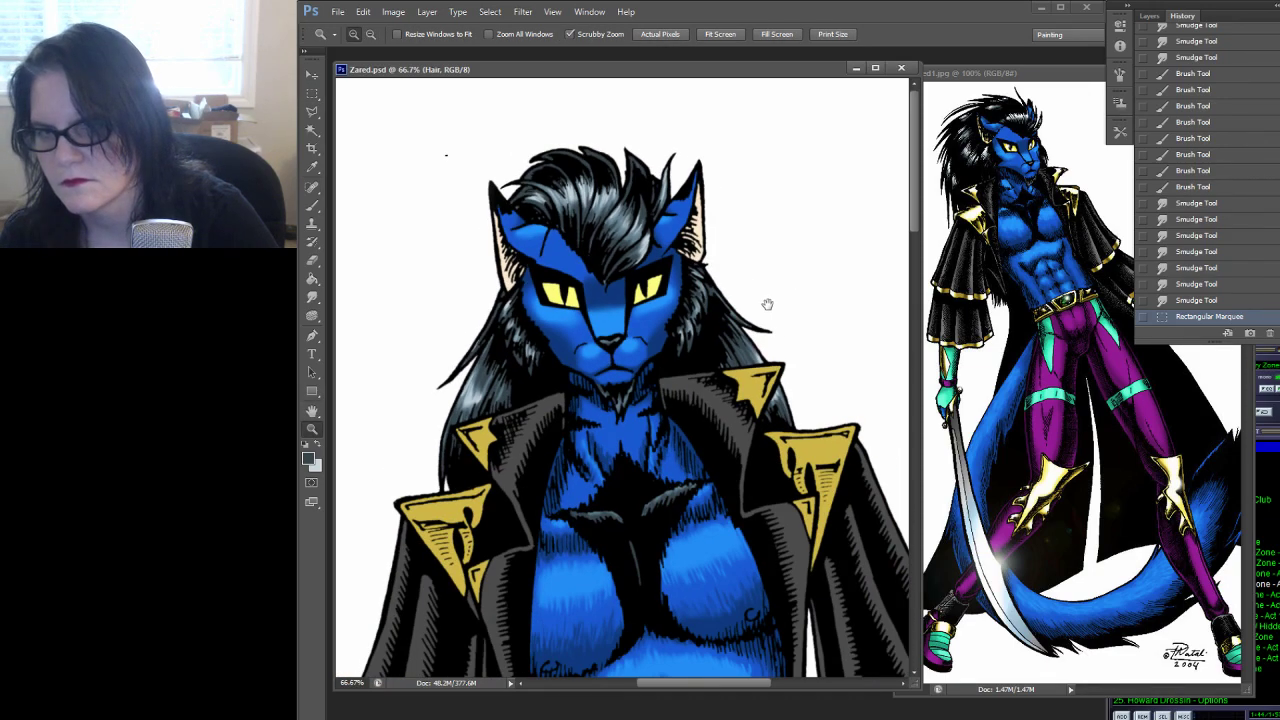
Load the Hair layer's outline as a selection and paint pale grey highlights on the nose with the 14 px brush
left_click(606, 349)
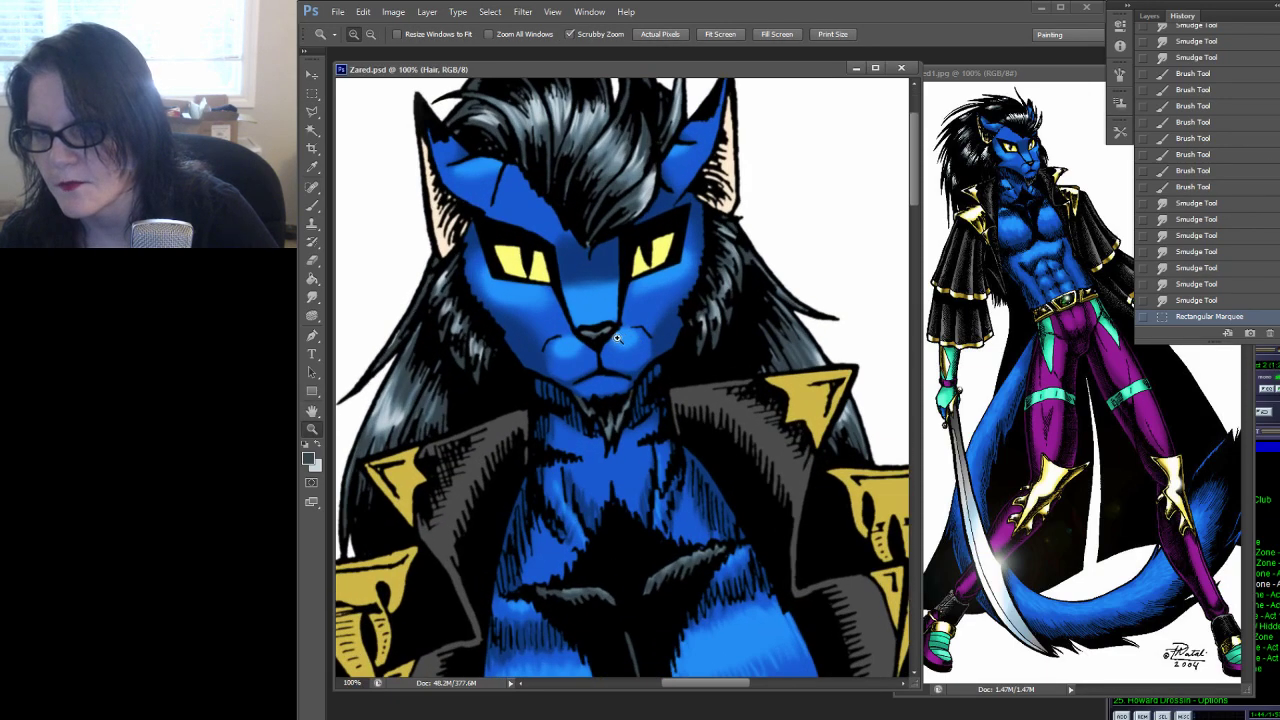
left_click(617, 338)
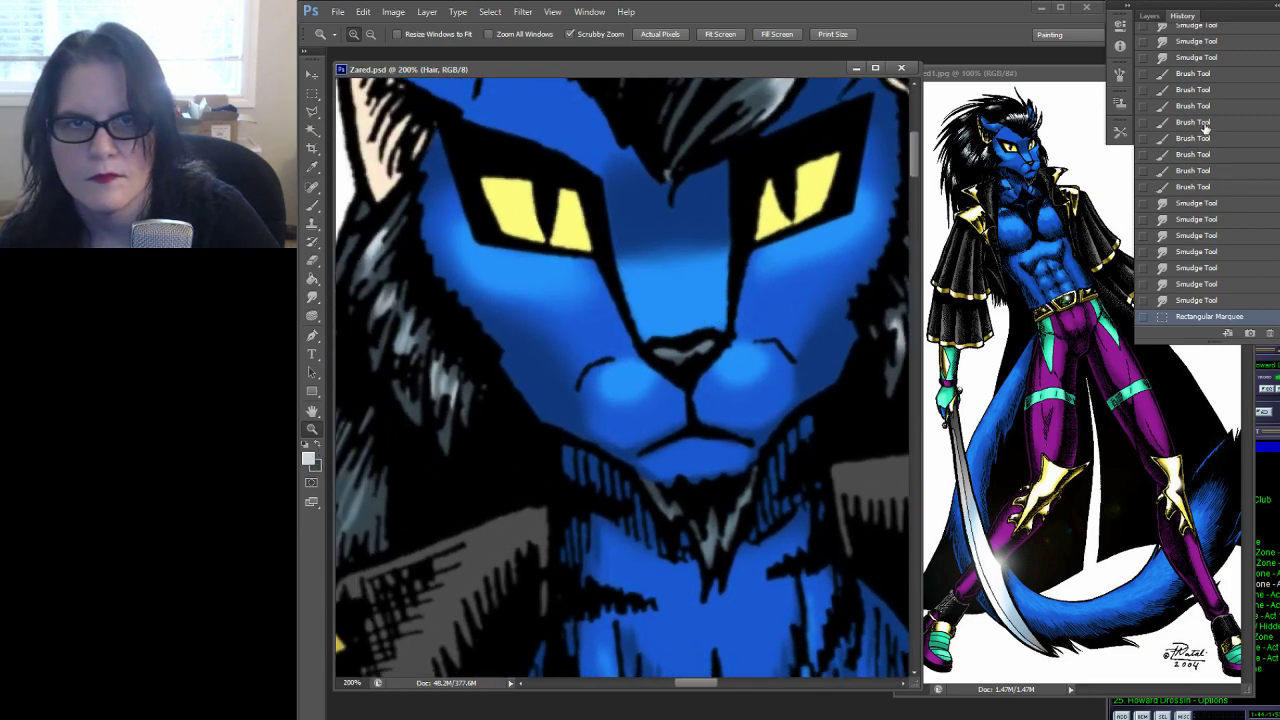
left_click(1149, 16)
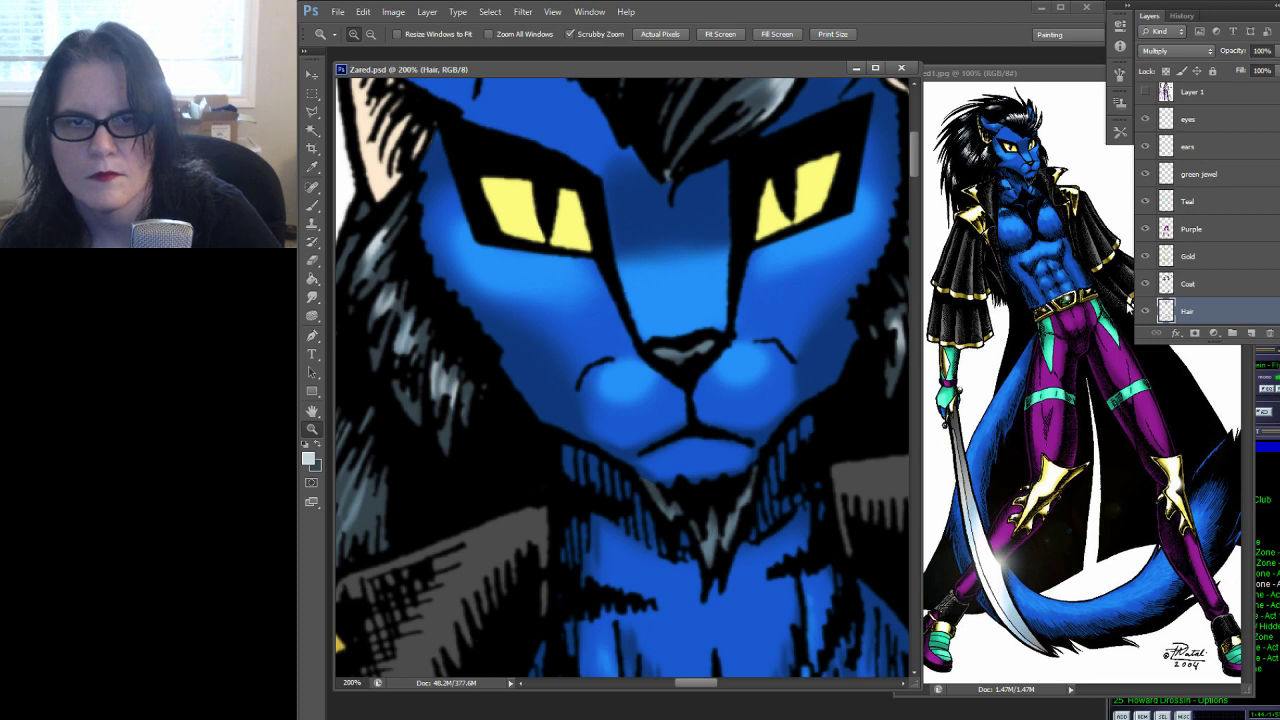
left_click(1166, 310, "ctrl")
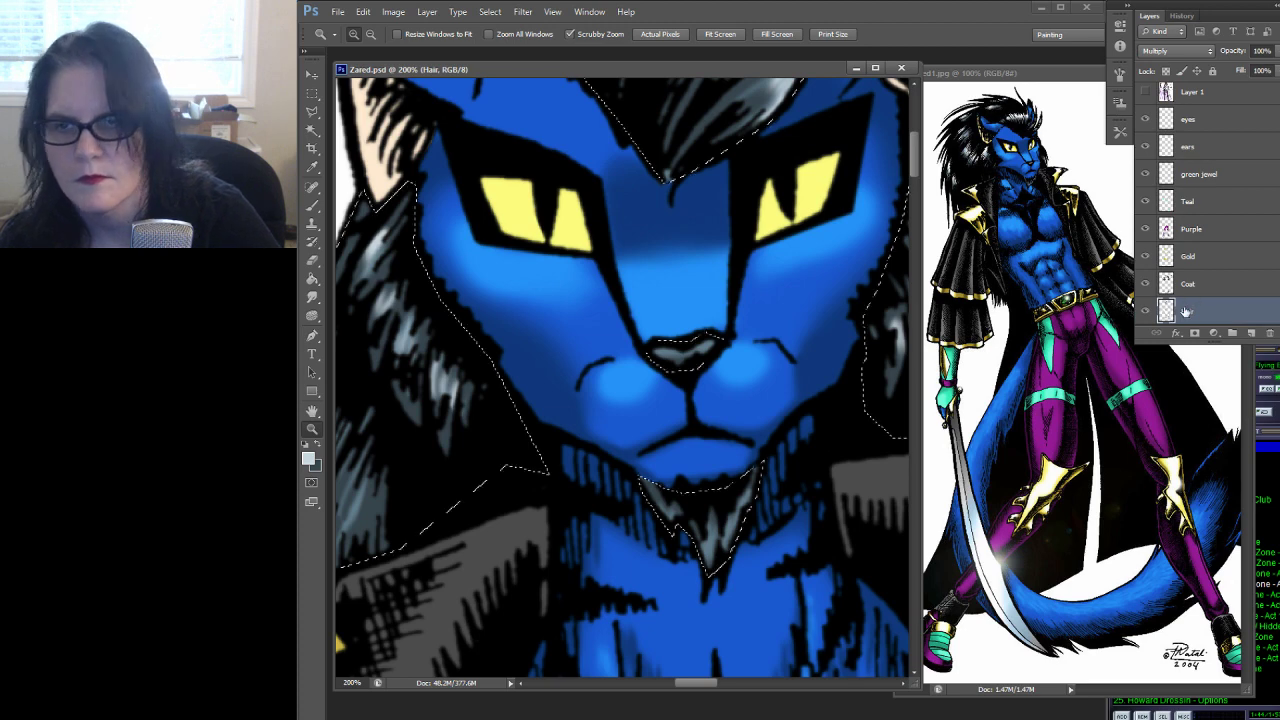
left_click(312, 205)
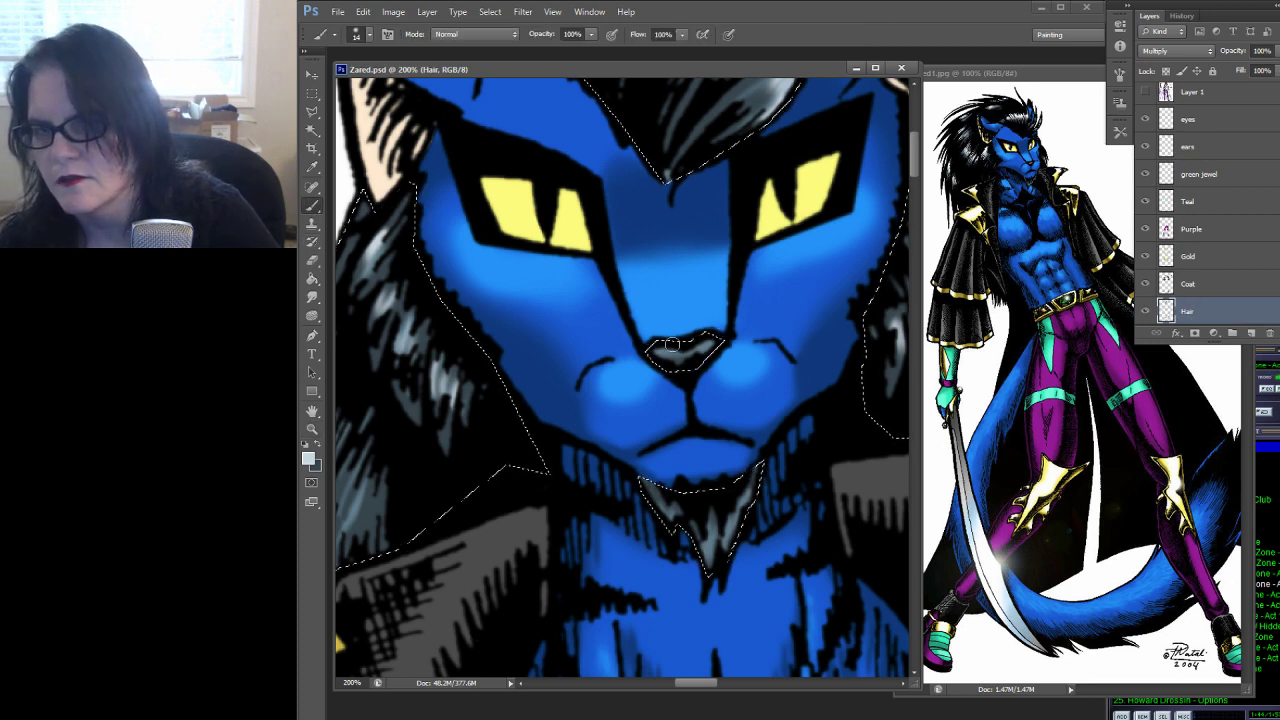
mouse_move(665, 350)
left_mouse_down()
mouse_move(712, 342)
mouse_move(694, 342)
left_mouse_up()
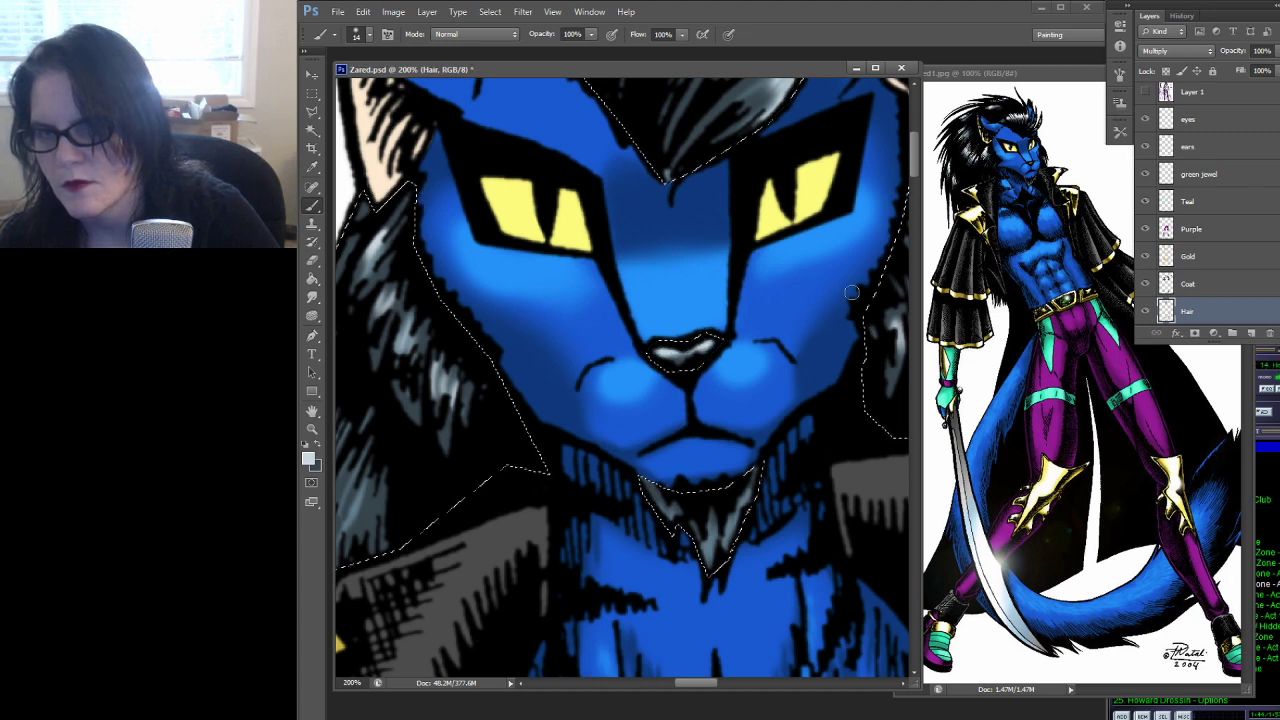
Deselect the hair, review the highlighted nose on the whole head and save the document
left_click(312, 93)
left_click(486, 177)
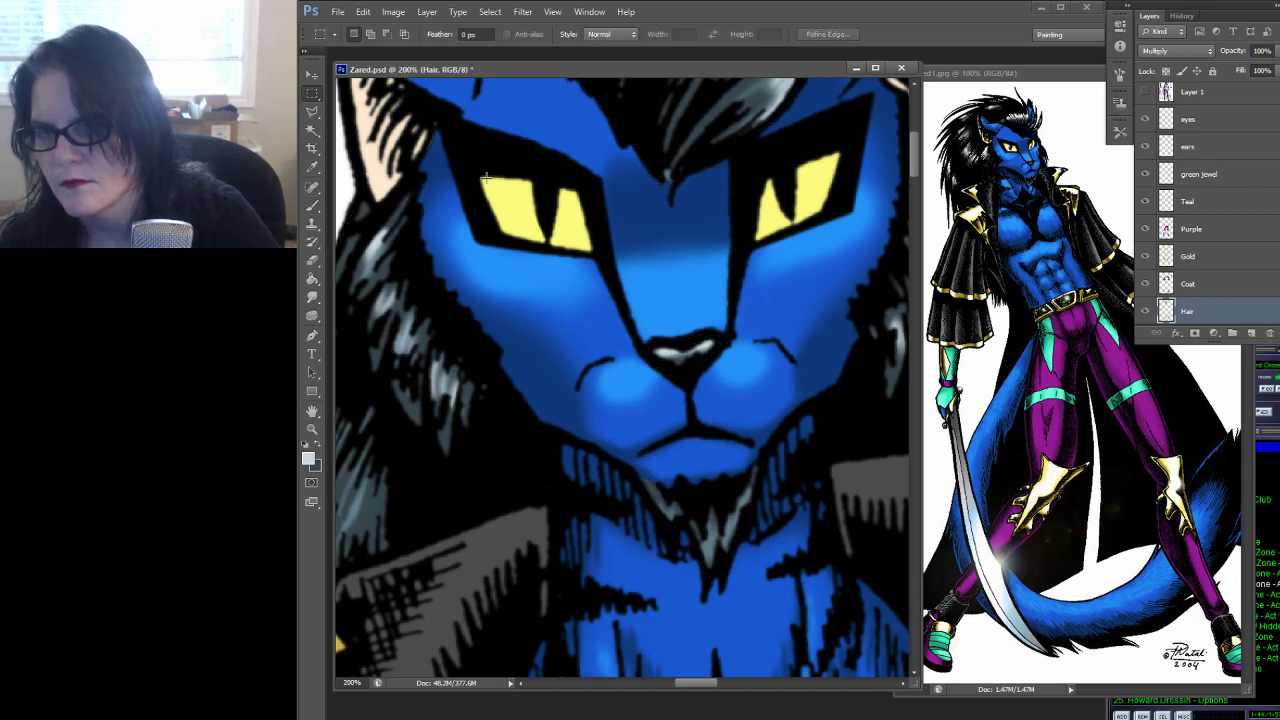
left_click(313, 429)
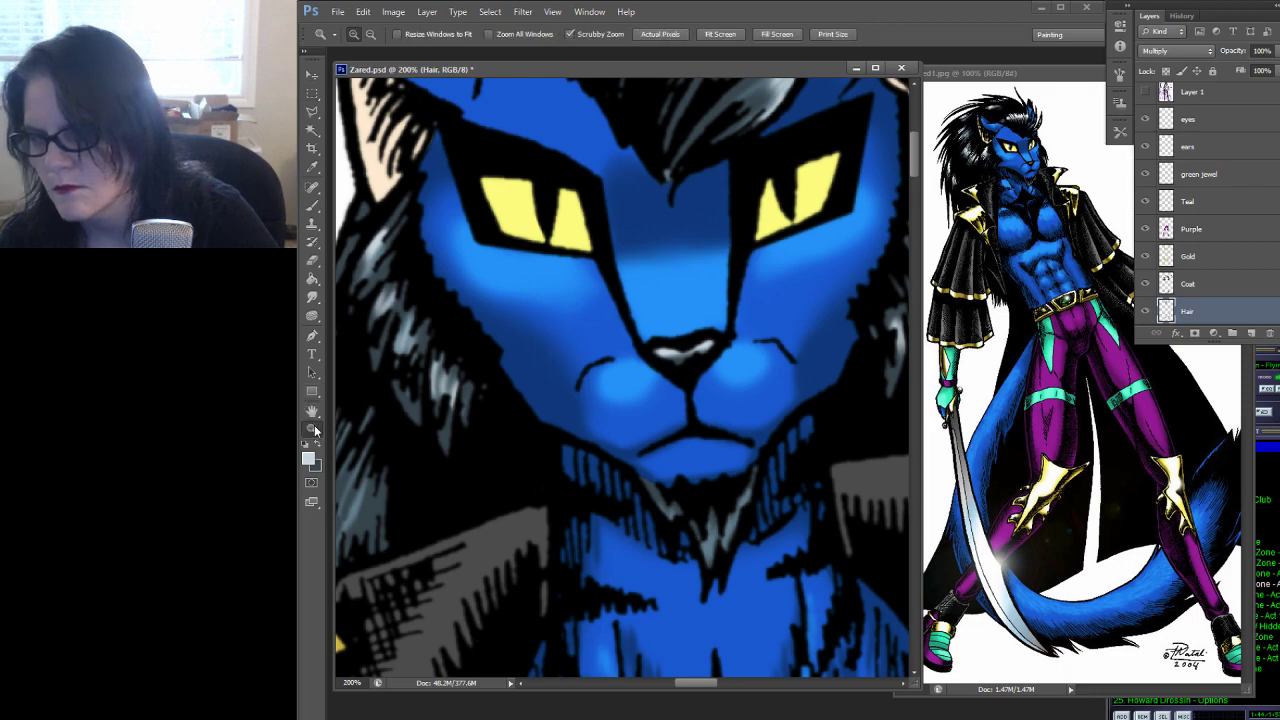
left_click(597, 316, "alt")
left_click(620, 306, "alt")
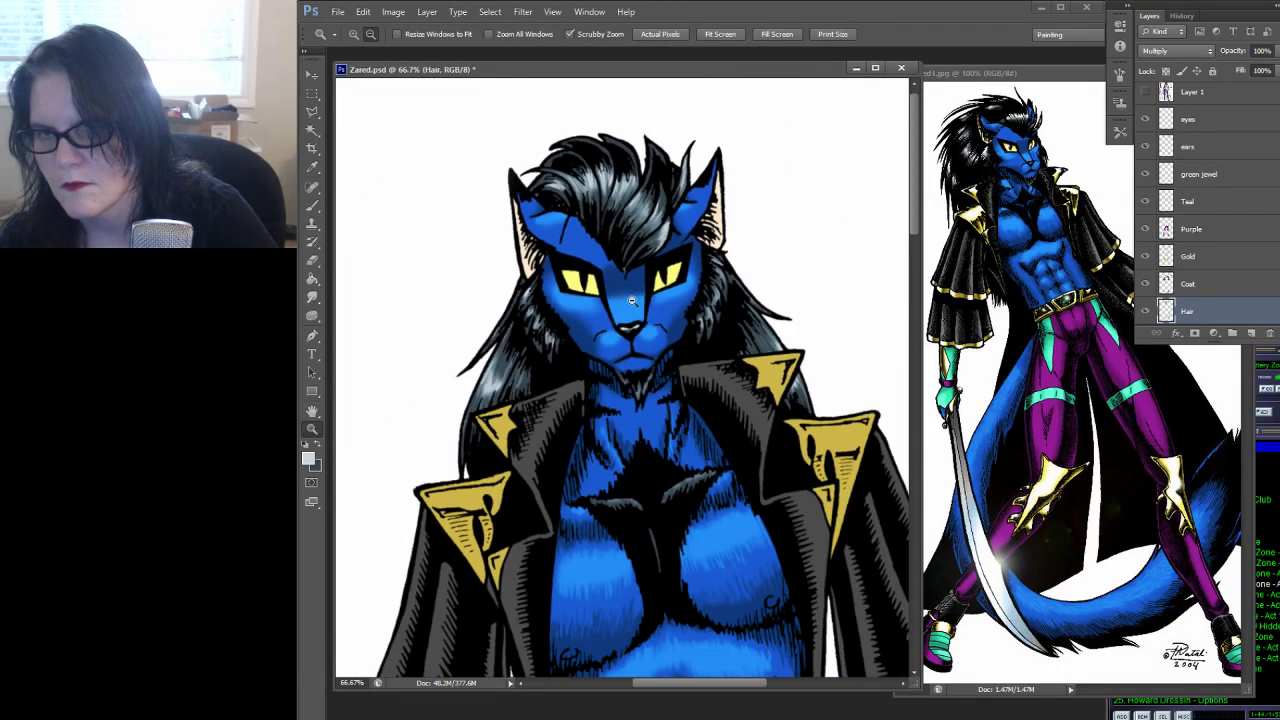
key("ctrl+s")
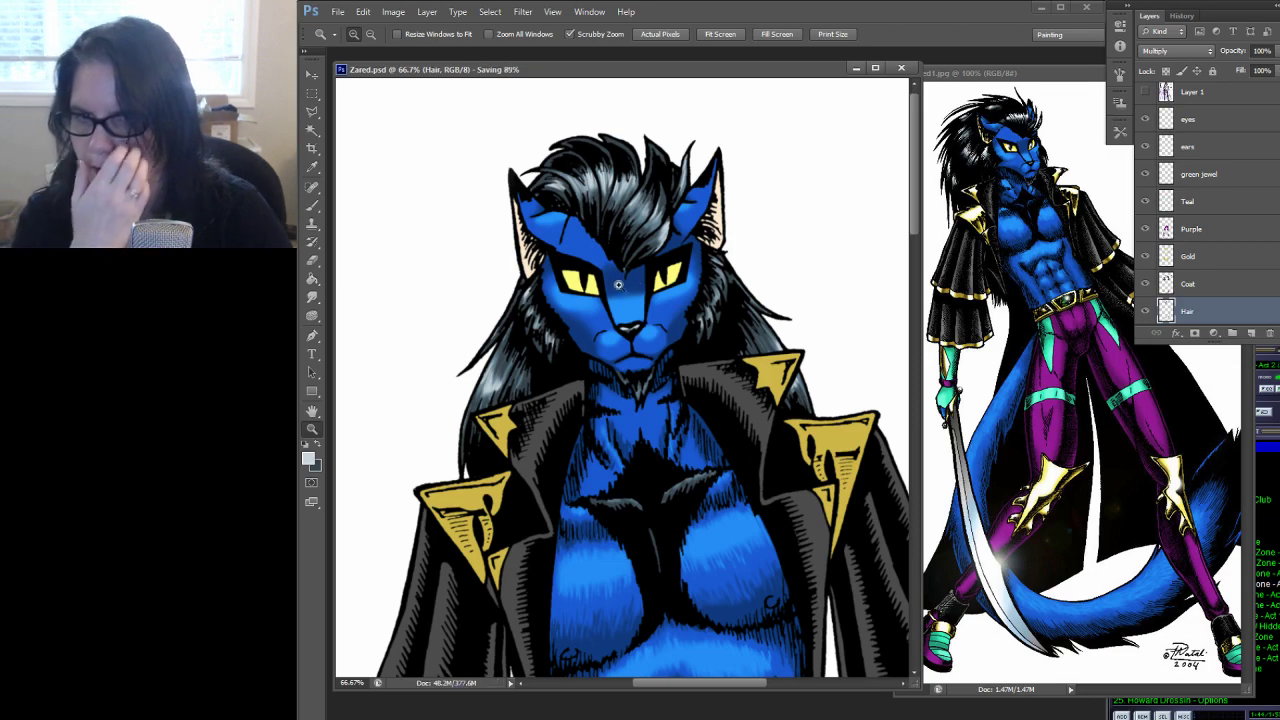
Smudge the fur layer around the tip of the forelock between the eyes at 35% strength
mouse_move(618, 285)
left_mouse_down()
mouse_move(643, 289)
mouse_move(631, 288)
left_mouse_up()
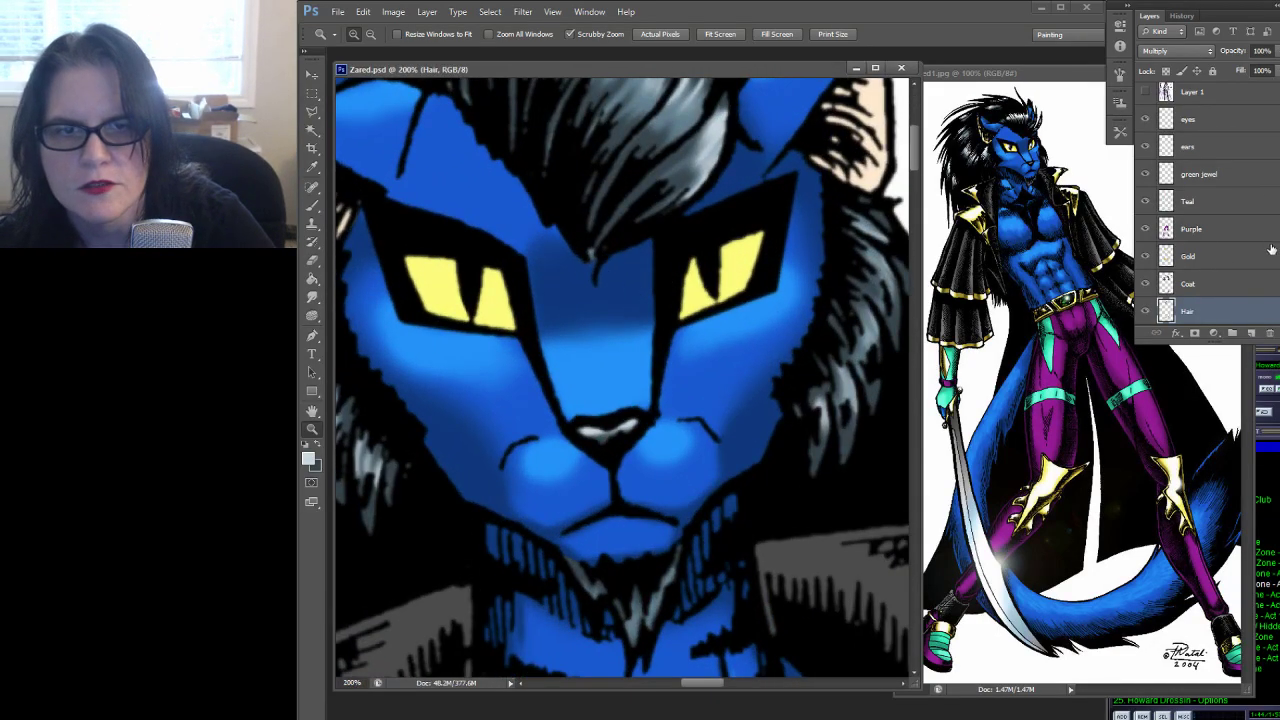
scroll(1207, 200, "down", 2)
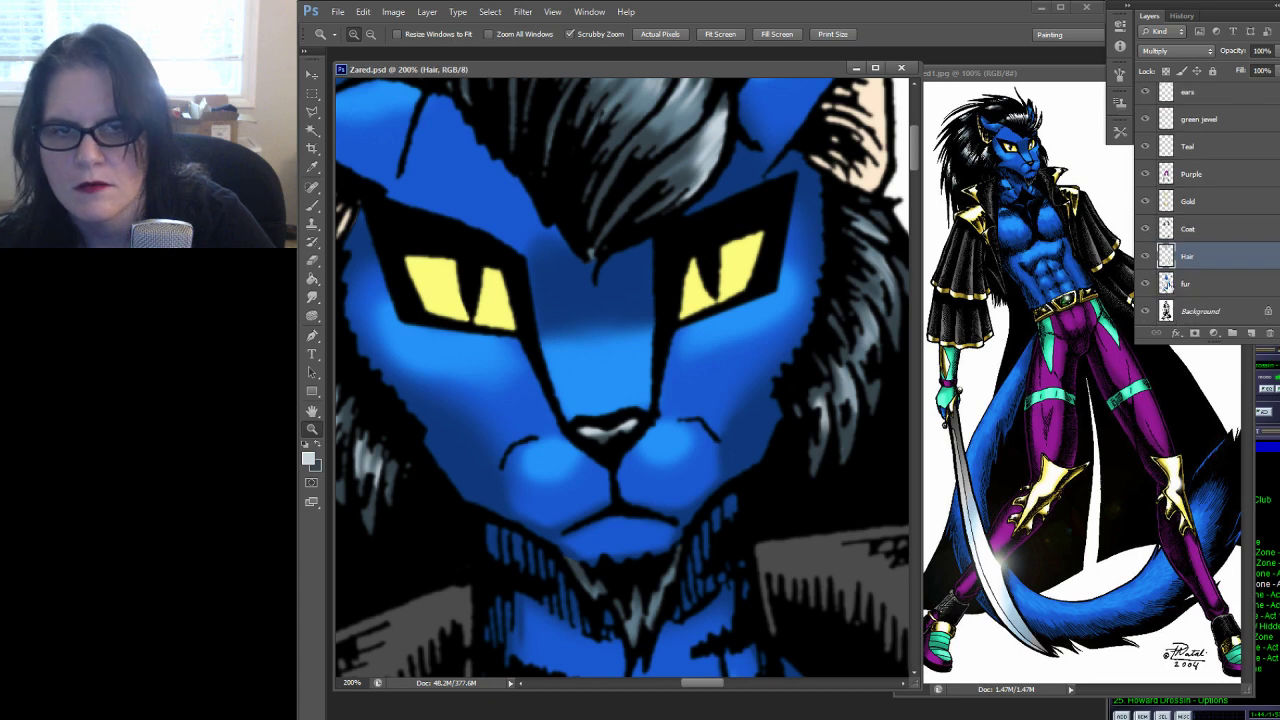
left_click(1185, 283)
left_click(312, 297)
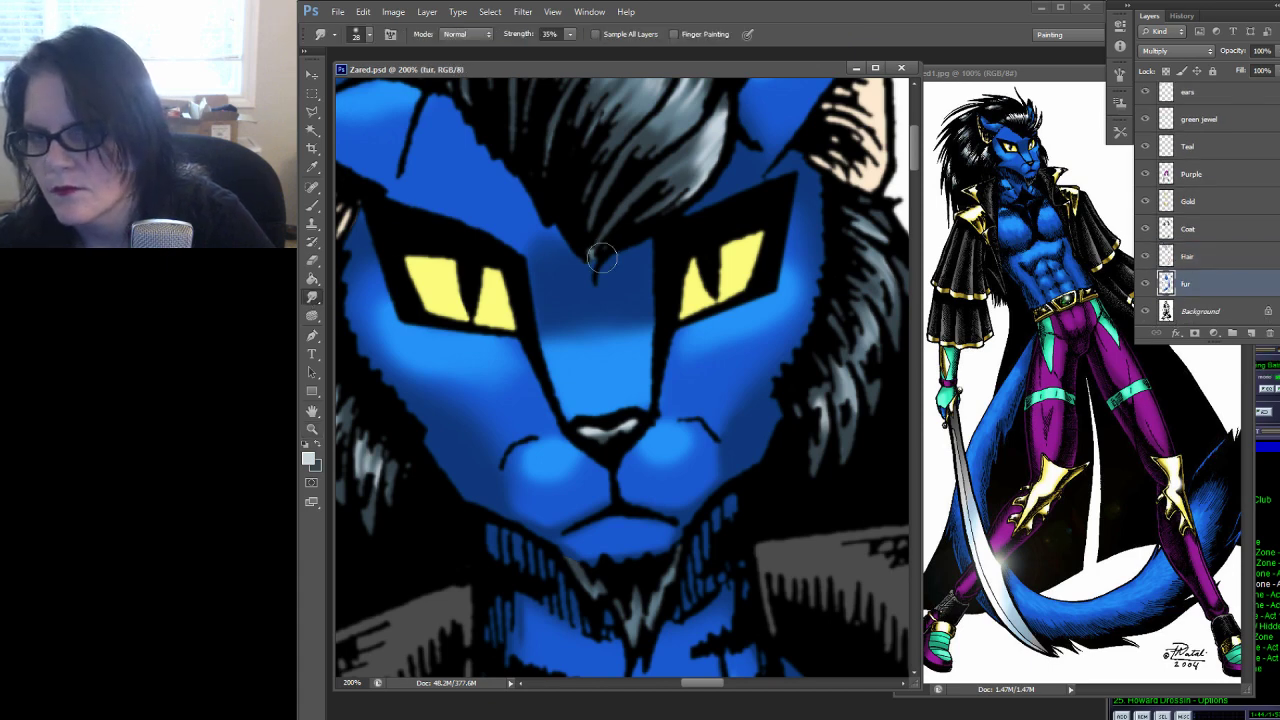
mouse_move(601, 258)
left_mouse_down()
mouse_move(589, 246)
mouse_move(580, 263)
mouse_move(588, 247)
left_mouse_up()
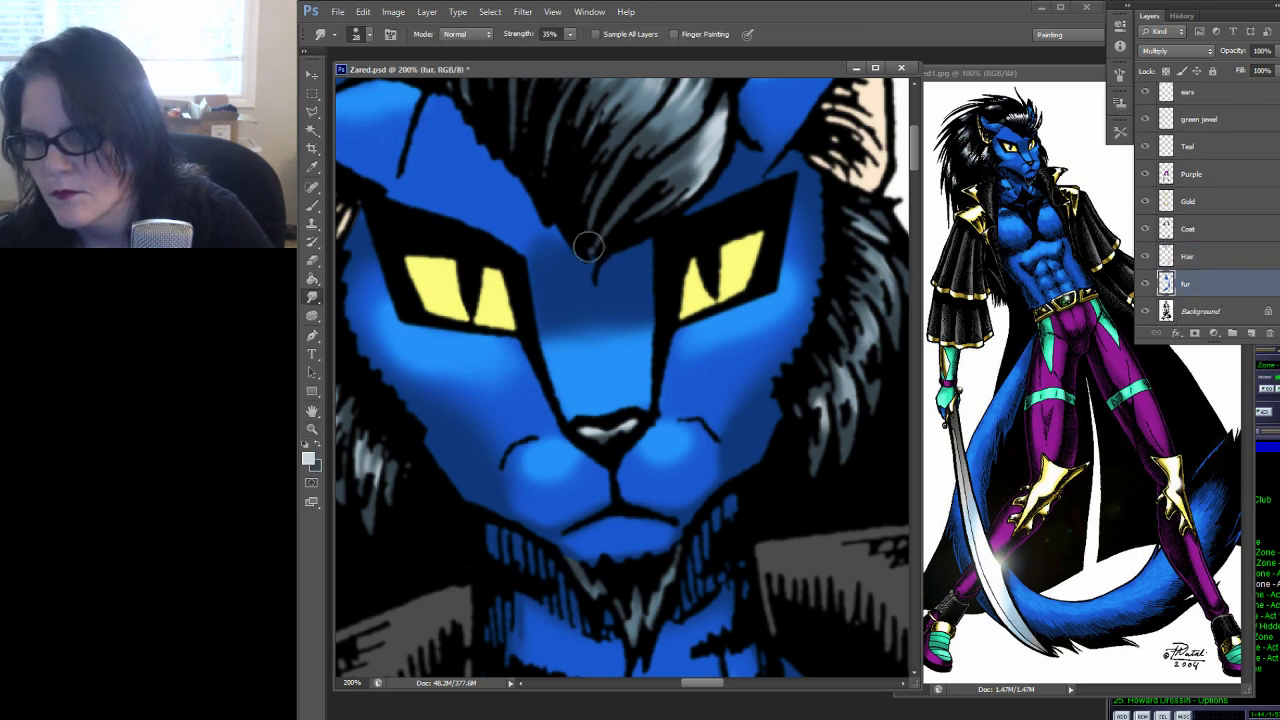
Smudge away the stray grey spot at the forelock's tip on the Hair layer and check the whole head
left_click(1187, 256)
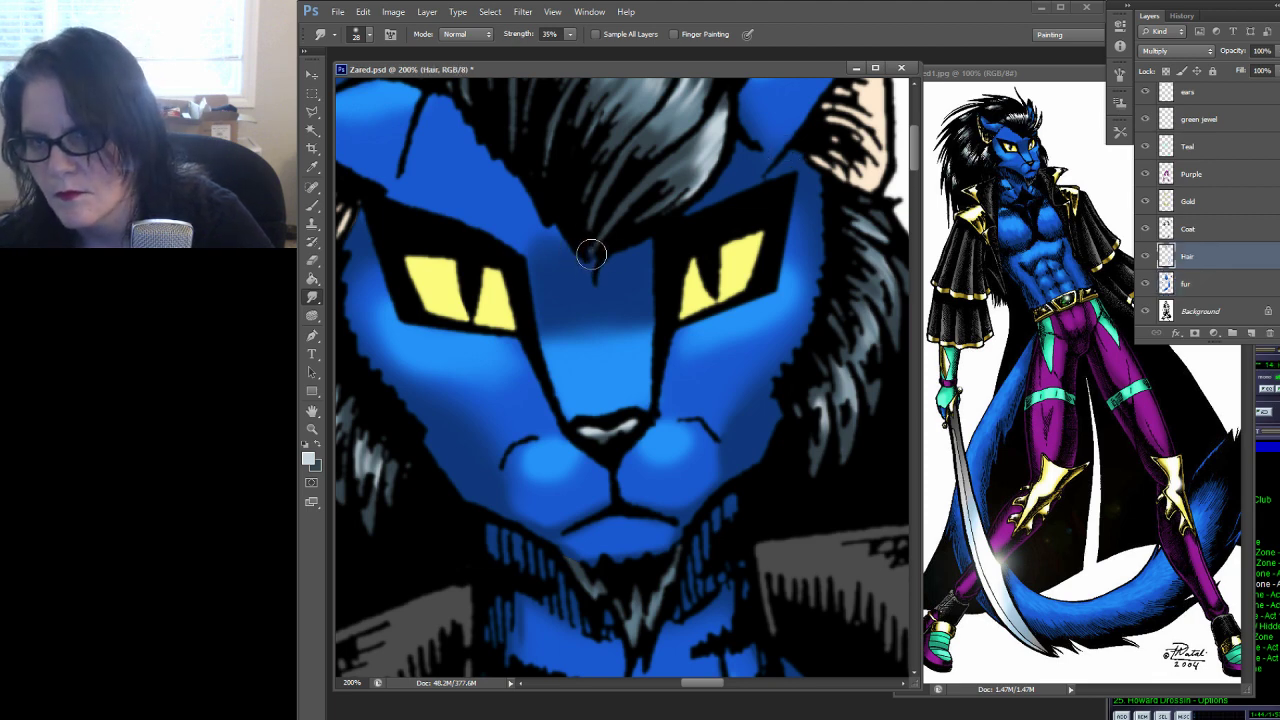
left_click_drag(591, 254, 589, 257)
left_click(312, 428)
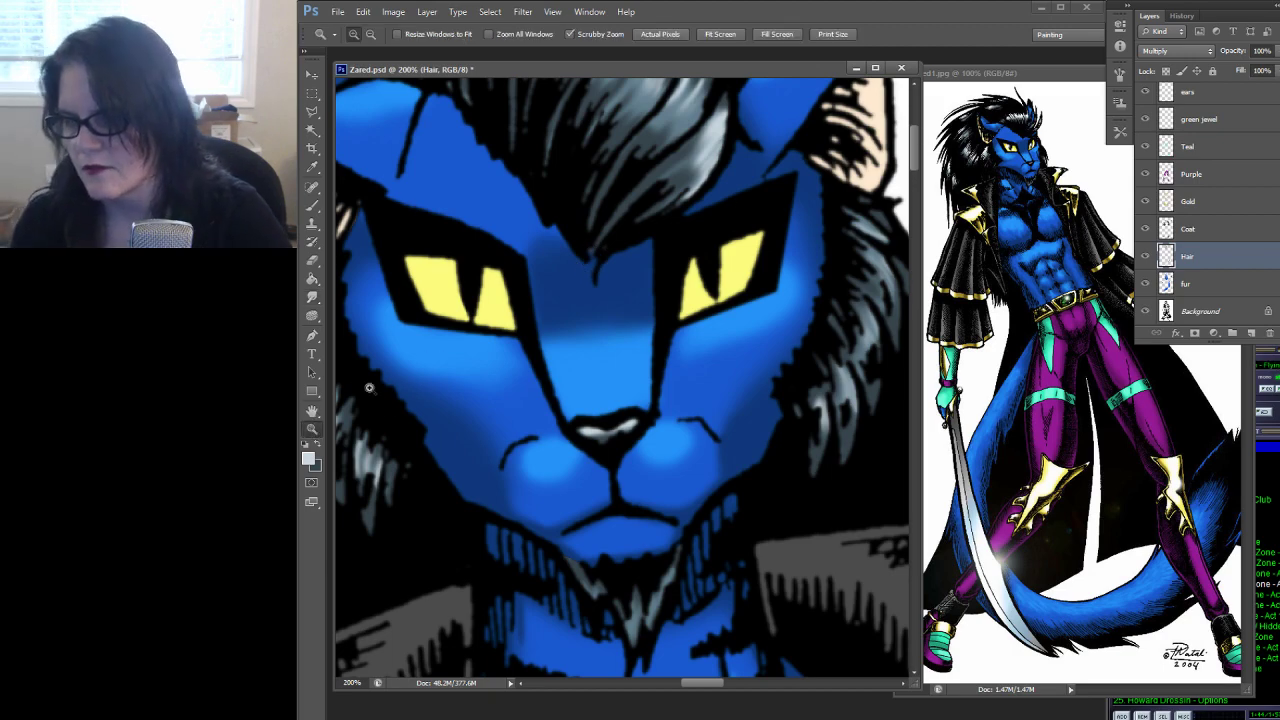
left_click(588, 295, "alt")
left_click(590, 295, "alt")
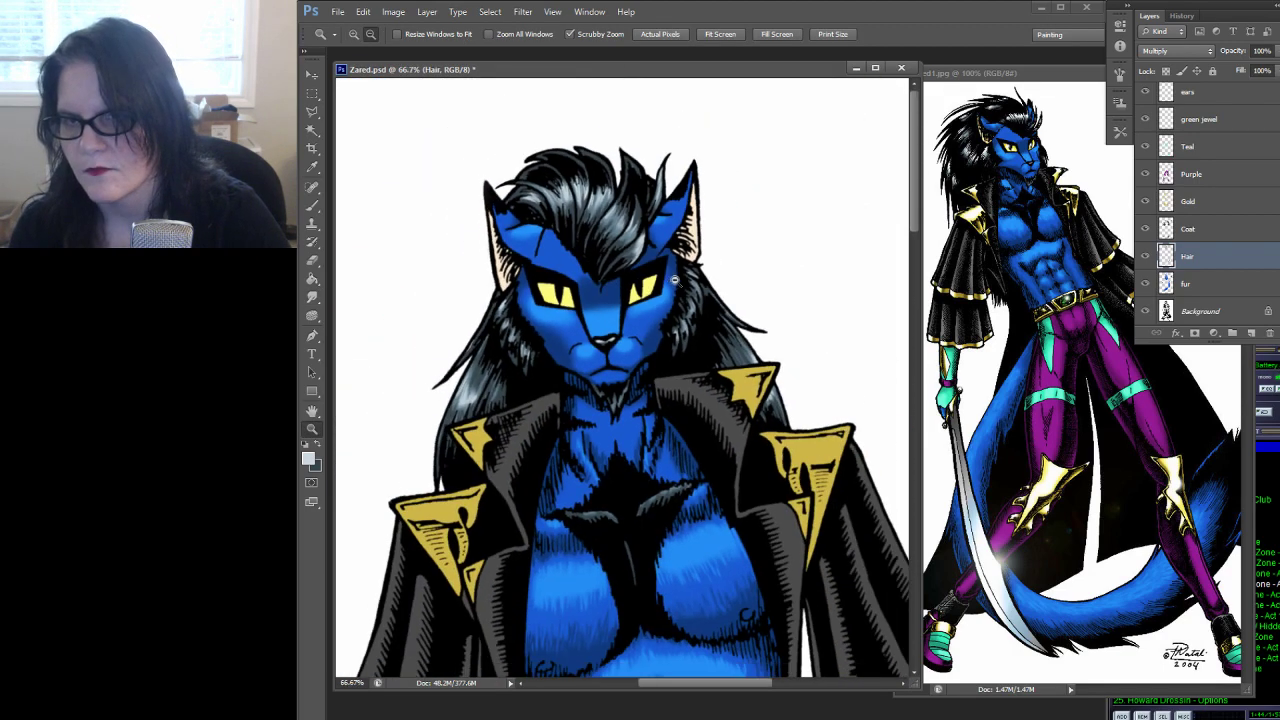
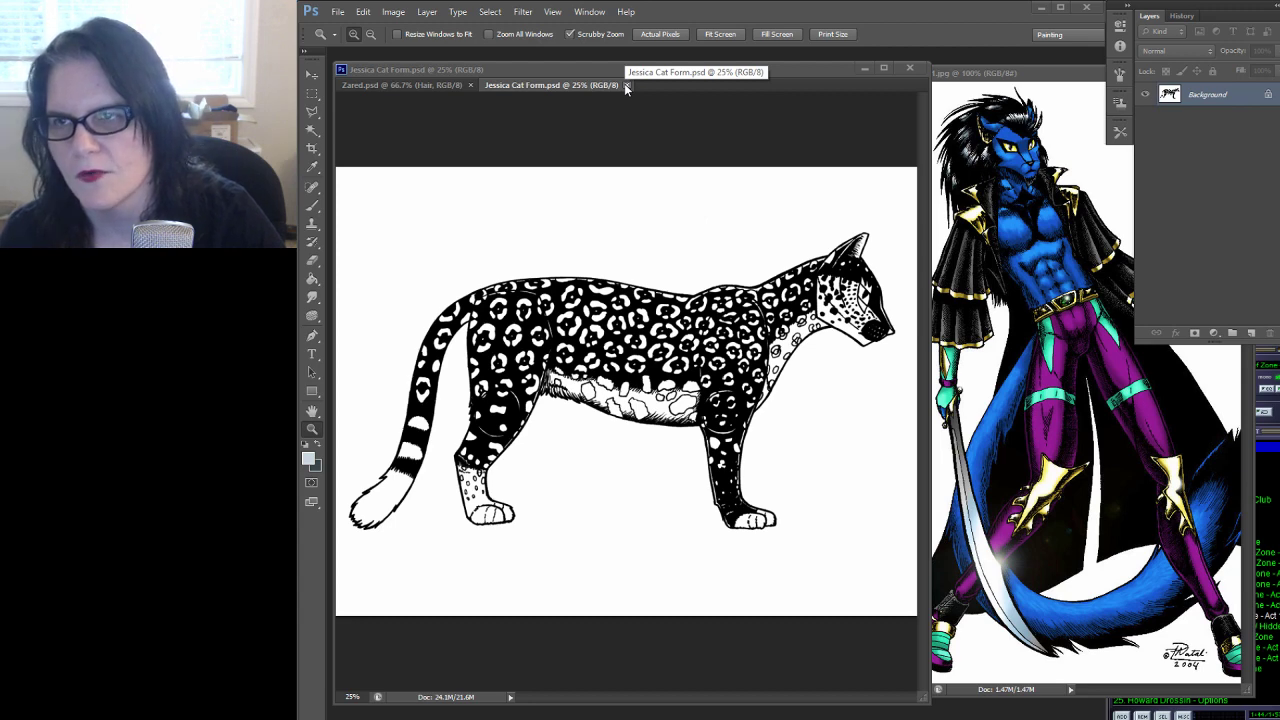
Close the Jessica Cat Form.psd document and return to Zared.psd
left_click(627, 86)
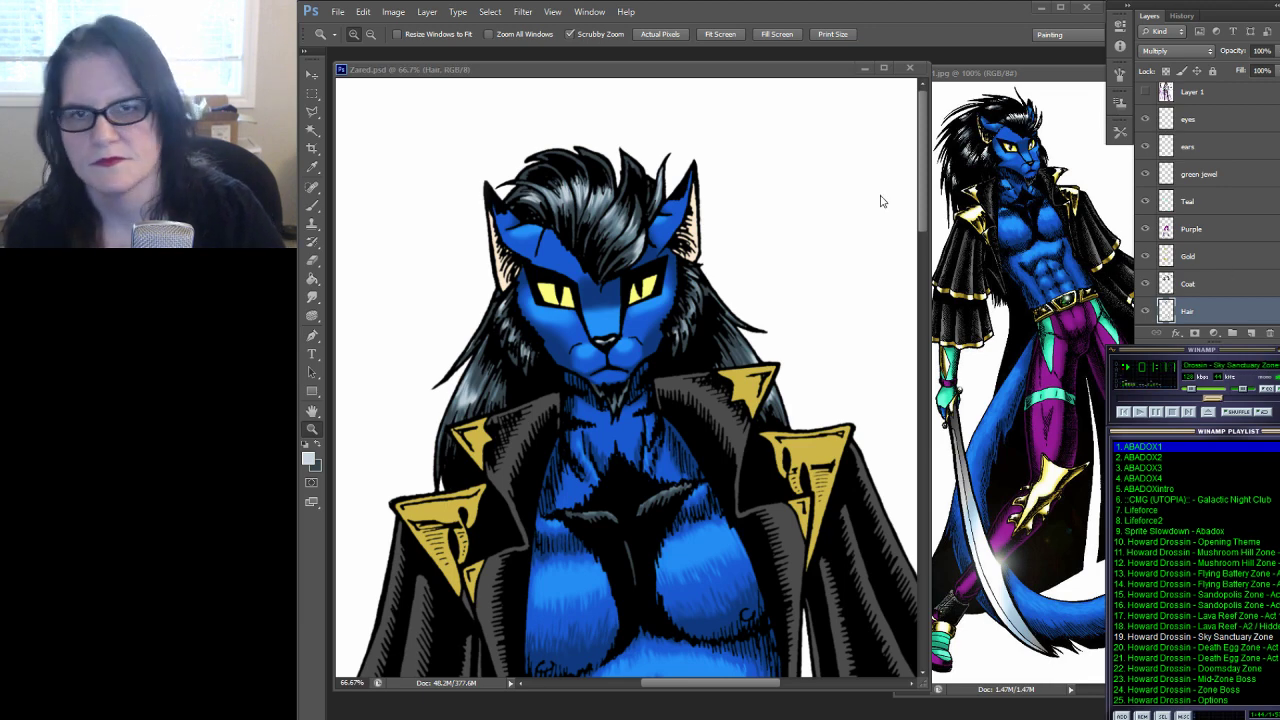
left_click(671, 70)
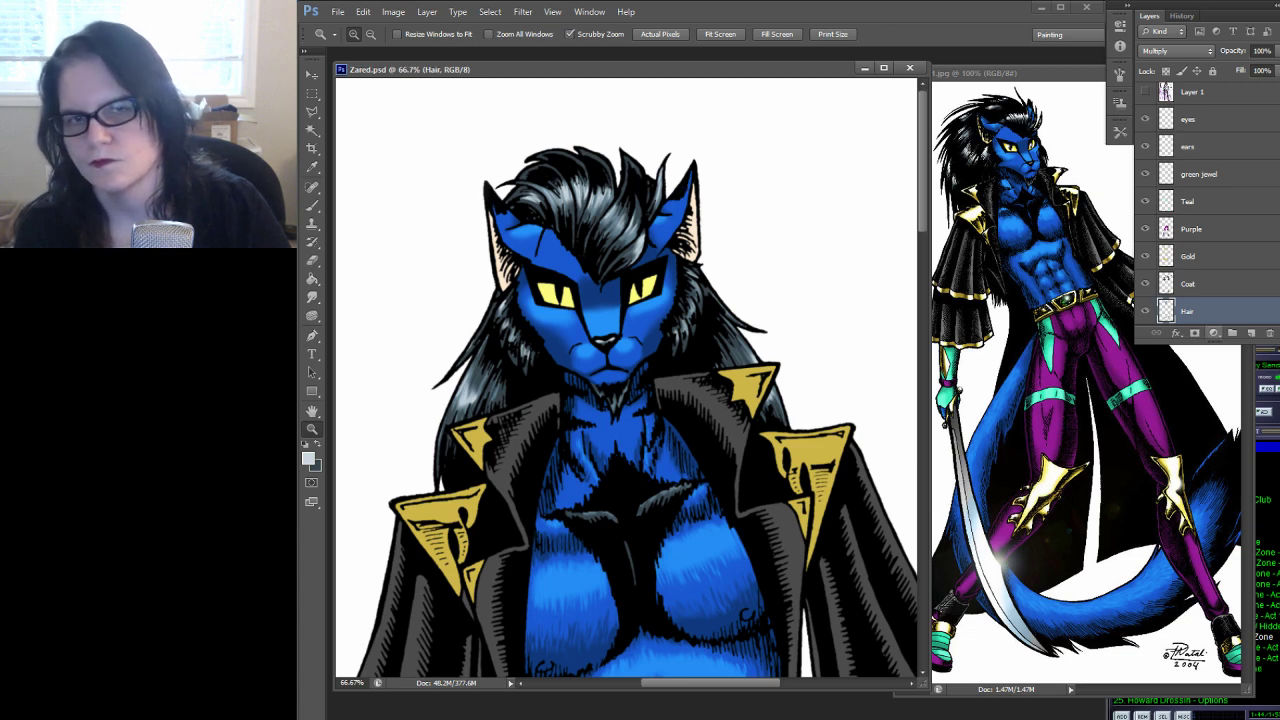
Select the Hair layer's outline and brush white highlight strokes over the pale bands of the forelock and the top of the head
left_click(1166, 313, "ctrl")
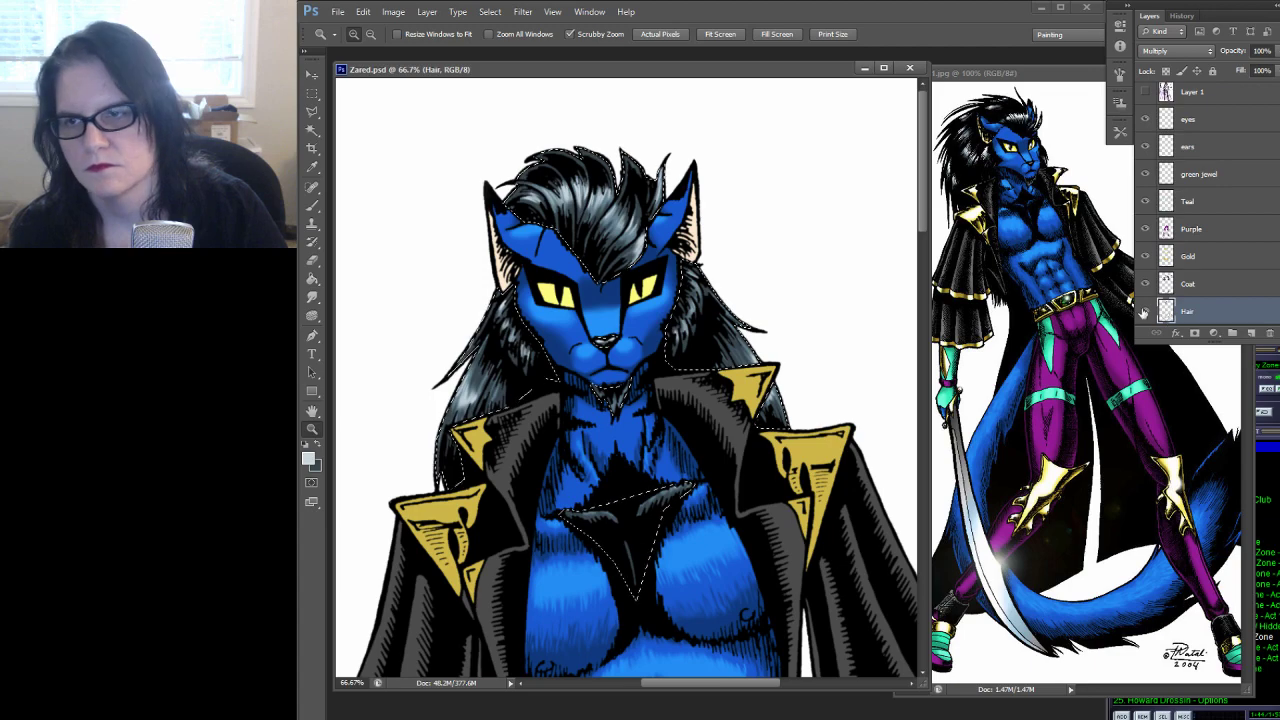
left_click(627, 272)
left_click(628, 268)
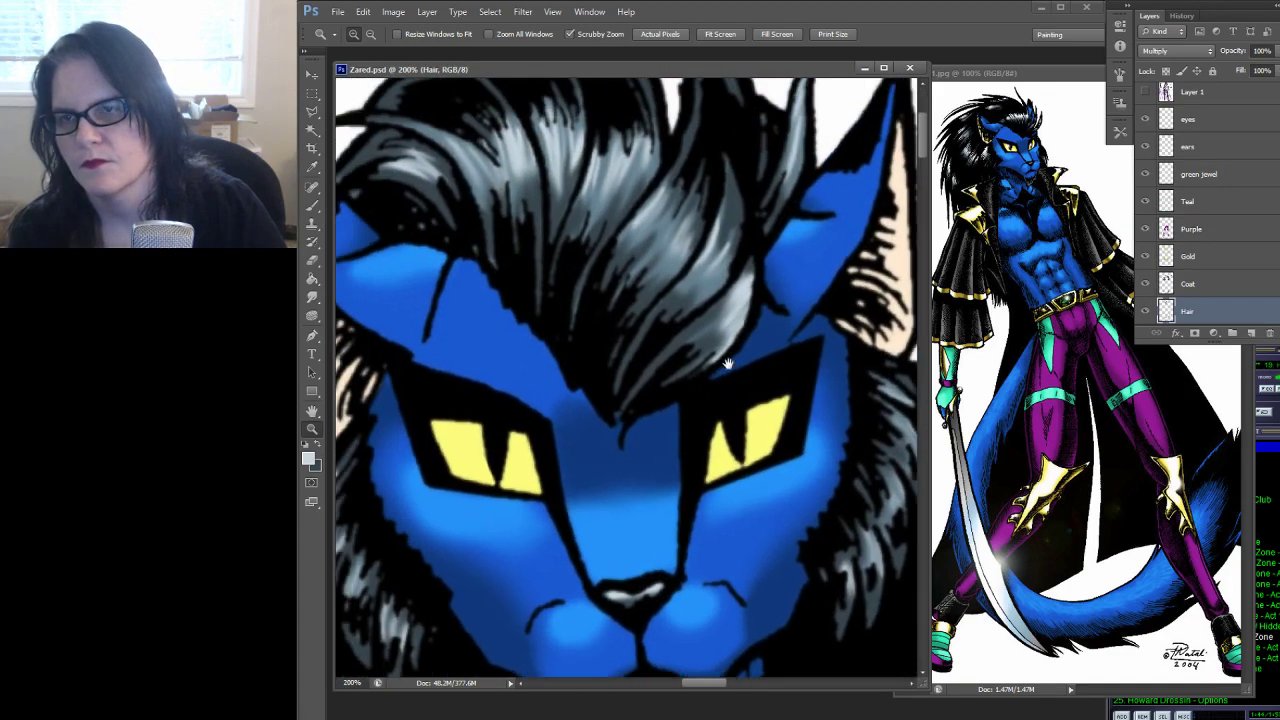
left_click_drag(723, 360, 740, 392)
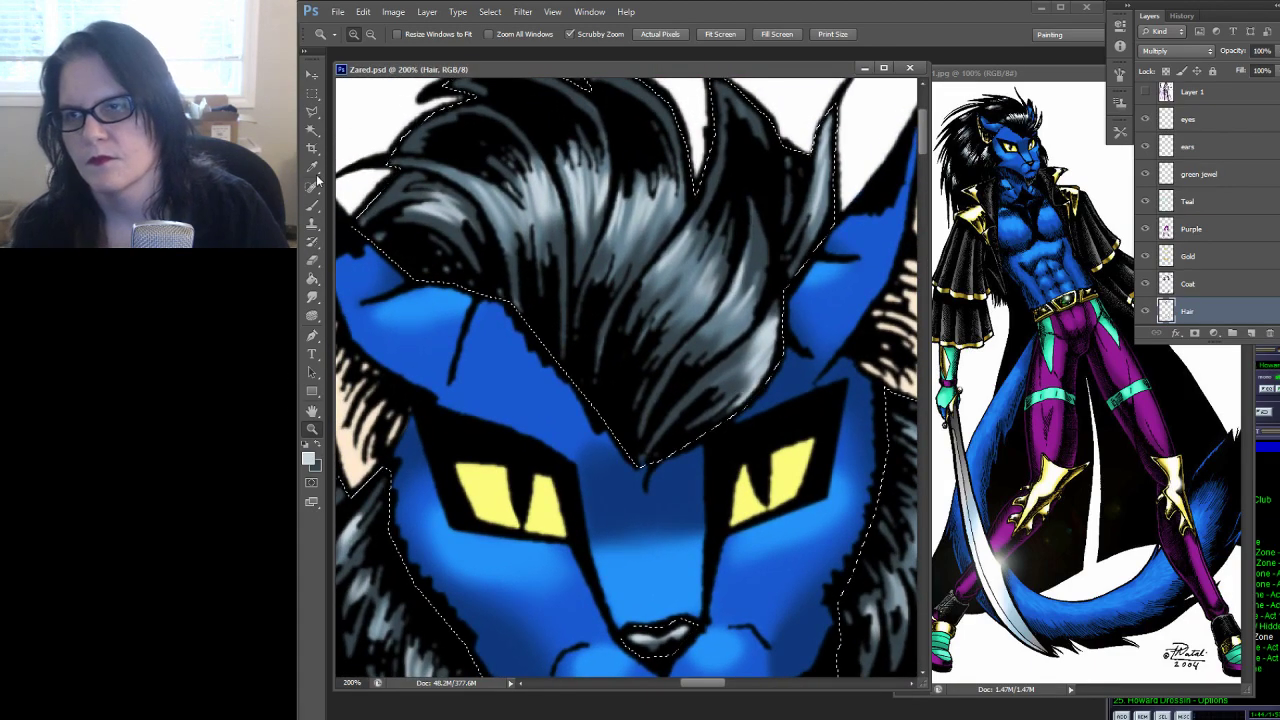
left_click(311, 208)
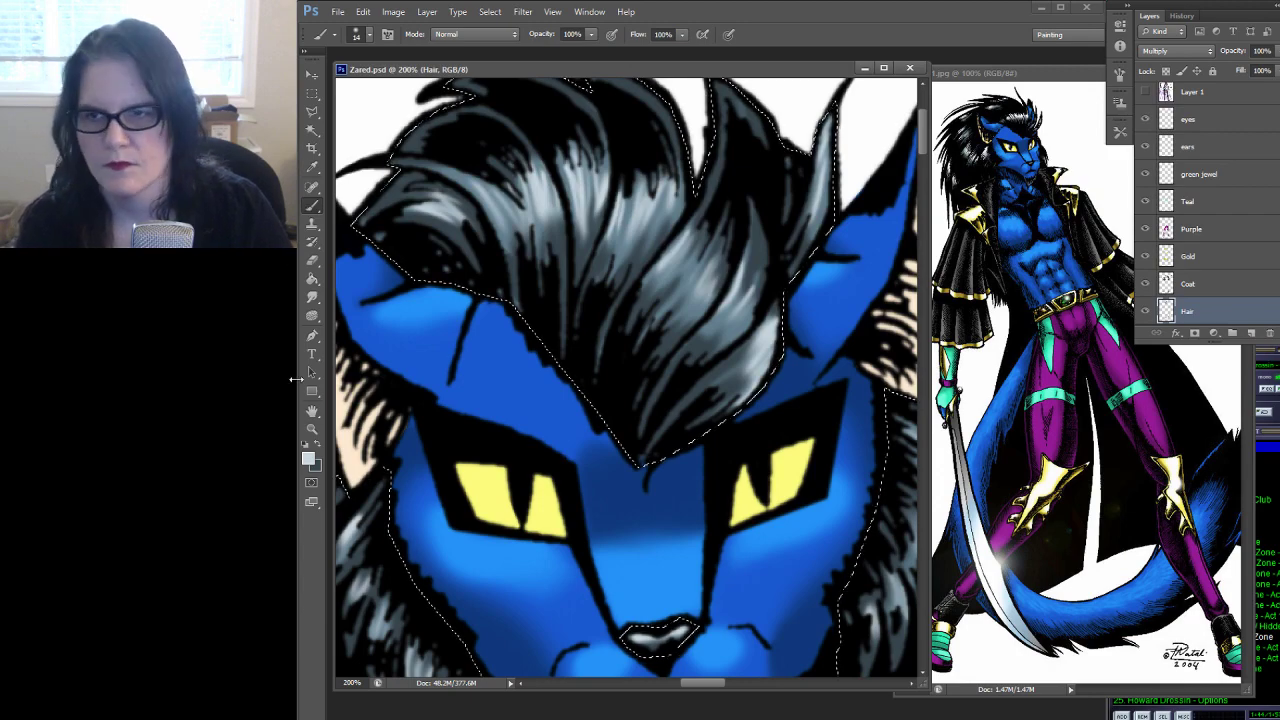
left_click(308, 458)
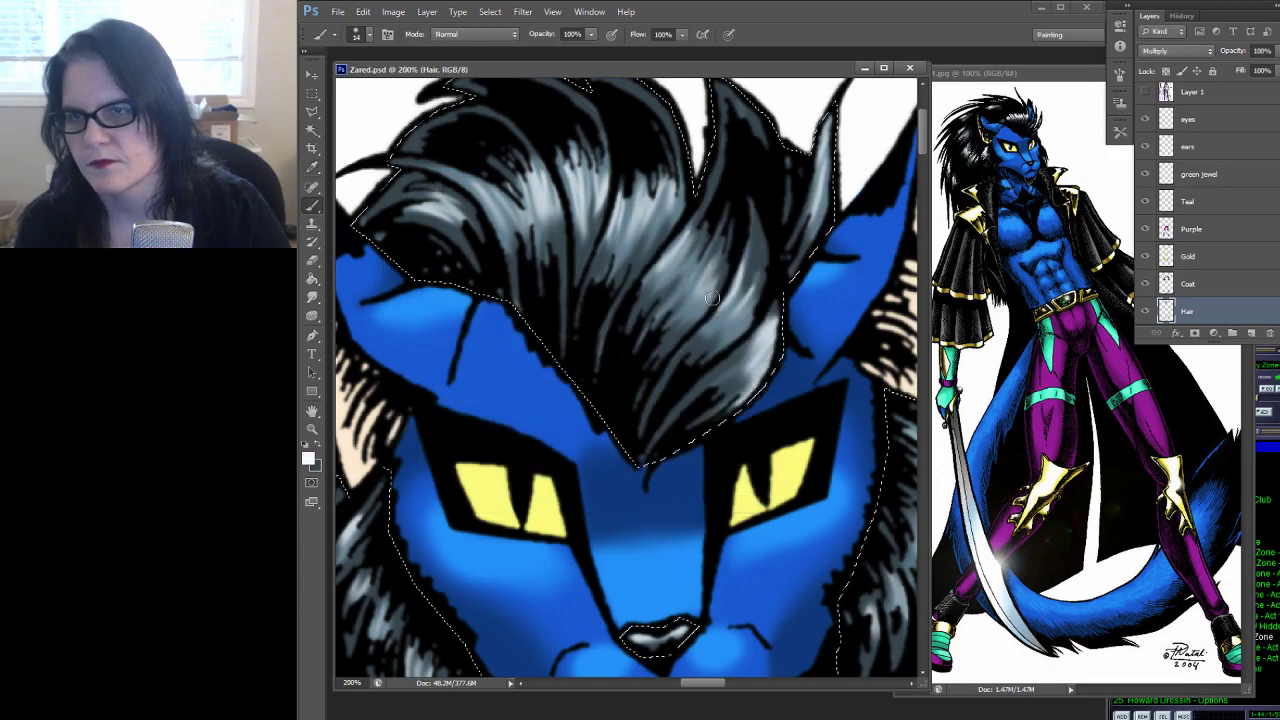
left_click(727, 296)
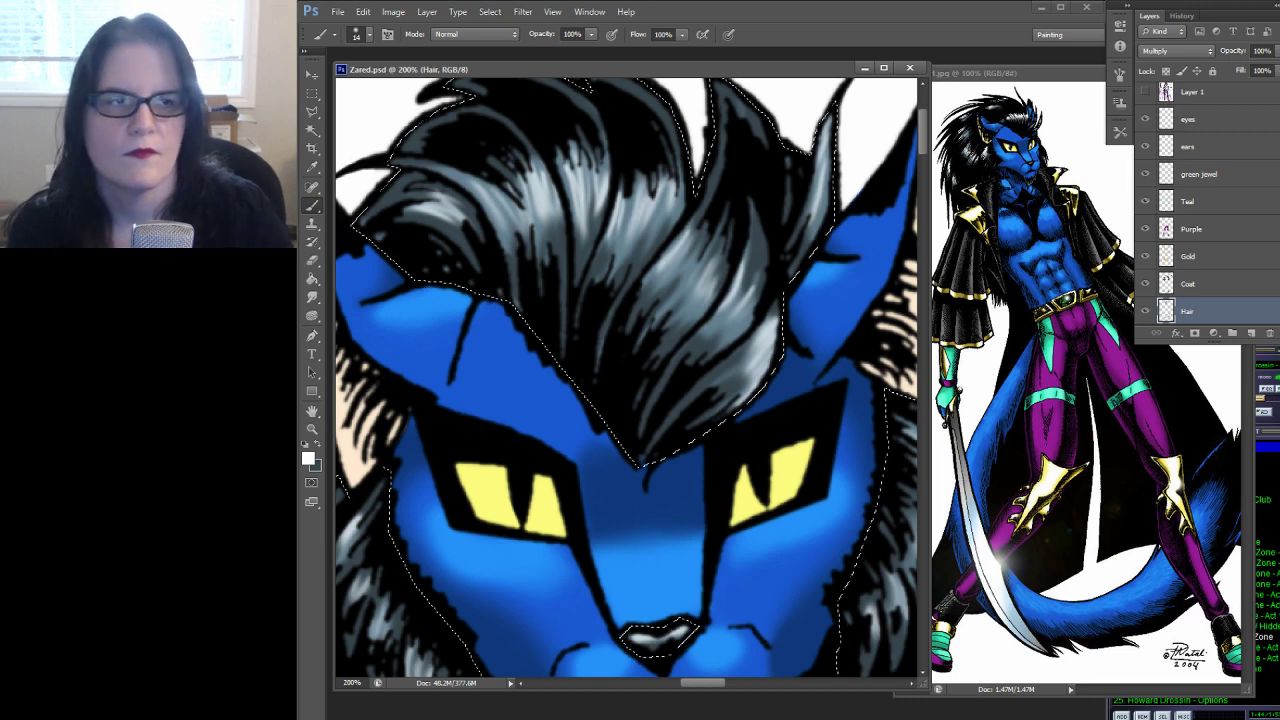
mouse_move(675, 259)
left_mouse_down()
mouse_move(657, 272)
mouse_move(692, 260)
mouse_move(672, 276)
mouse_move(698, 276)
mouse_move(693, 311)
mouse_move(746, 308)
mouse_move(724, 340)
mouse_move(757, 330)
left_mouse_up()
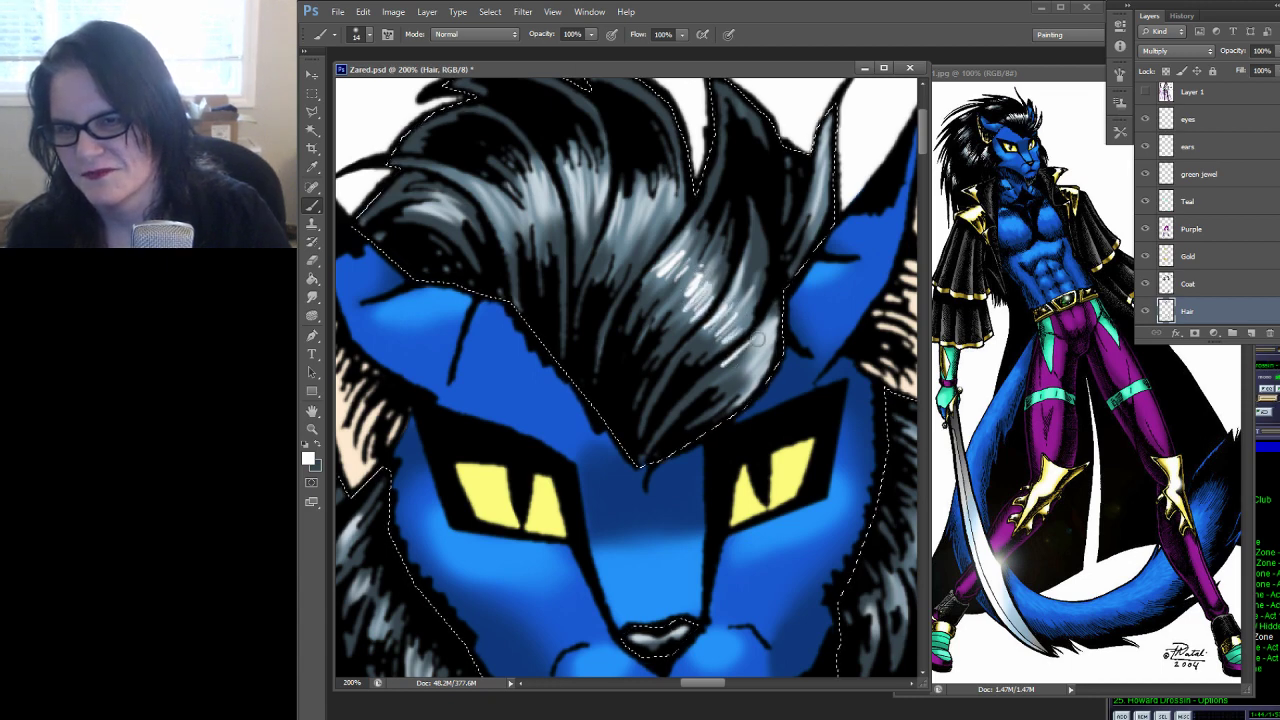
mouse_move(614, 212)
left_mouse_down()
mouse_move(617, 242)
mouse_move(634, 211)
mouse_move(624, 243)
mouse_move(651, 219)
left_mouse_up()
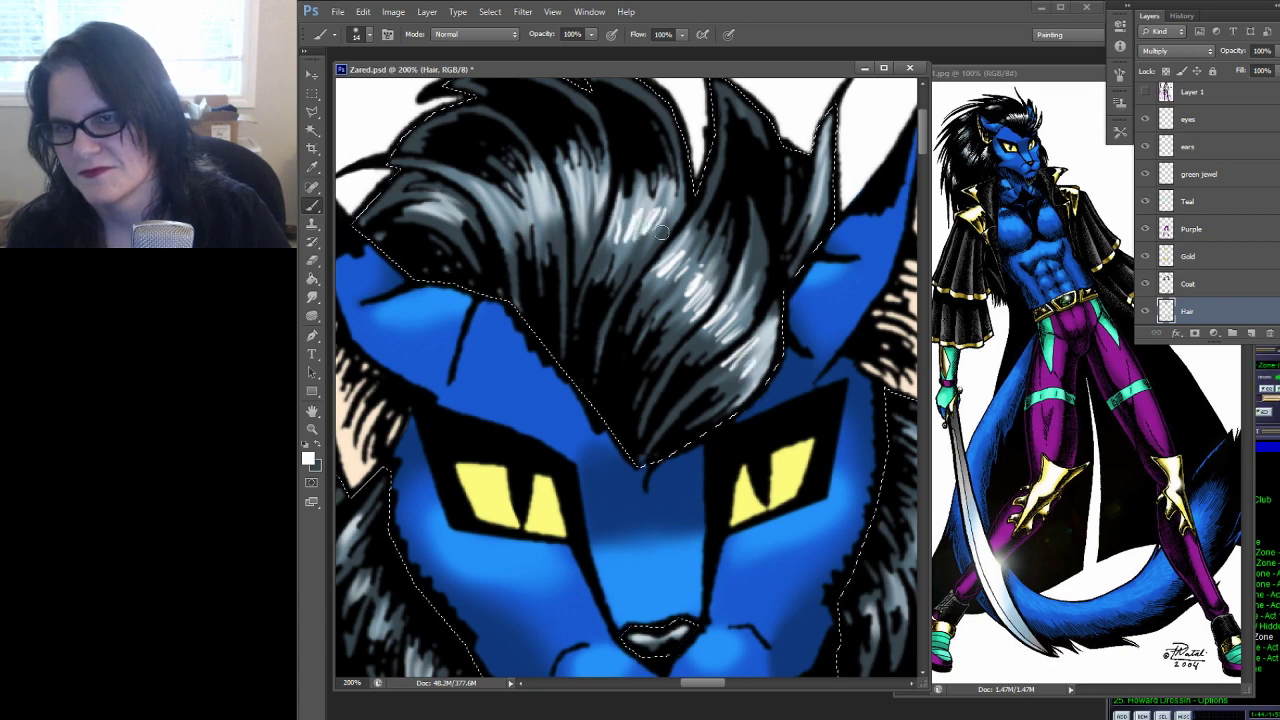
Add white highlight strokes across the top of the head and blend the forelock highlights with the Smudge tool at 23% strength
mouse_move(600, 178)
left_mouse_down()
mouse_move(585, 210)
mouse_move(536, 199)
mouse_move(535, 219)
mouse_move(490, 216)
left_mouse_up()
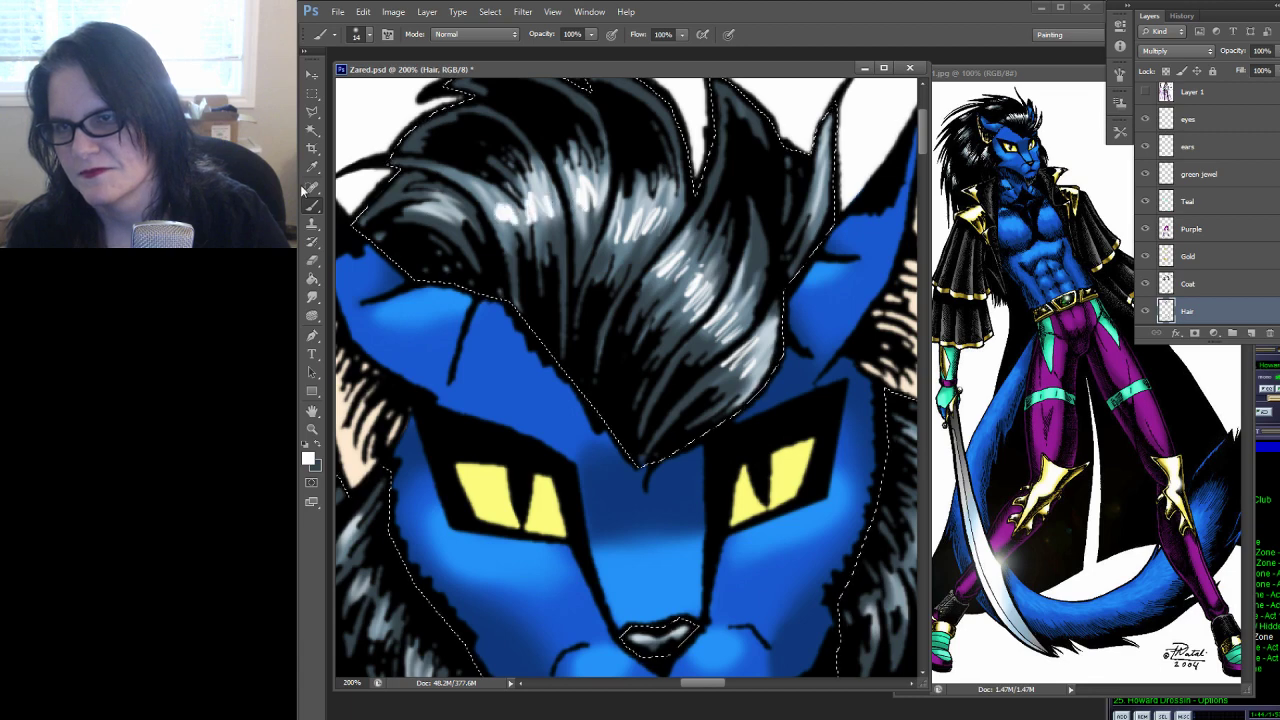
left_click(312, 297)
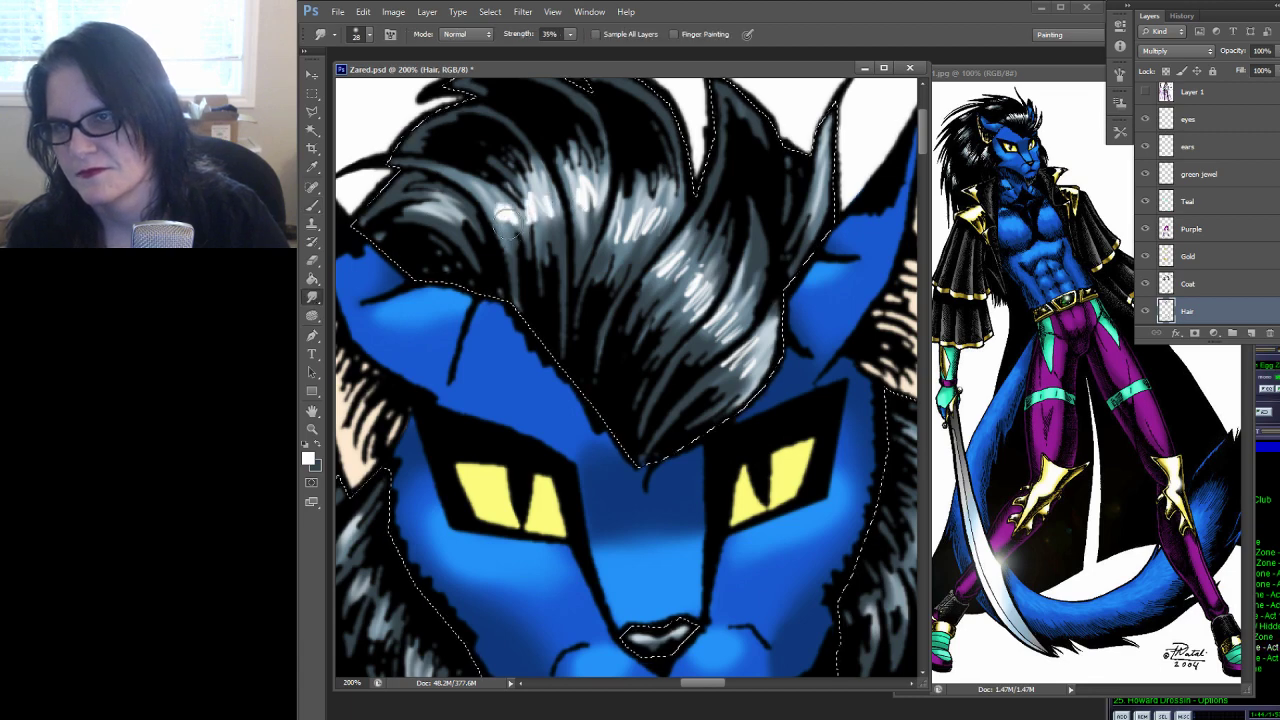
left_click(570, 34)
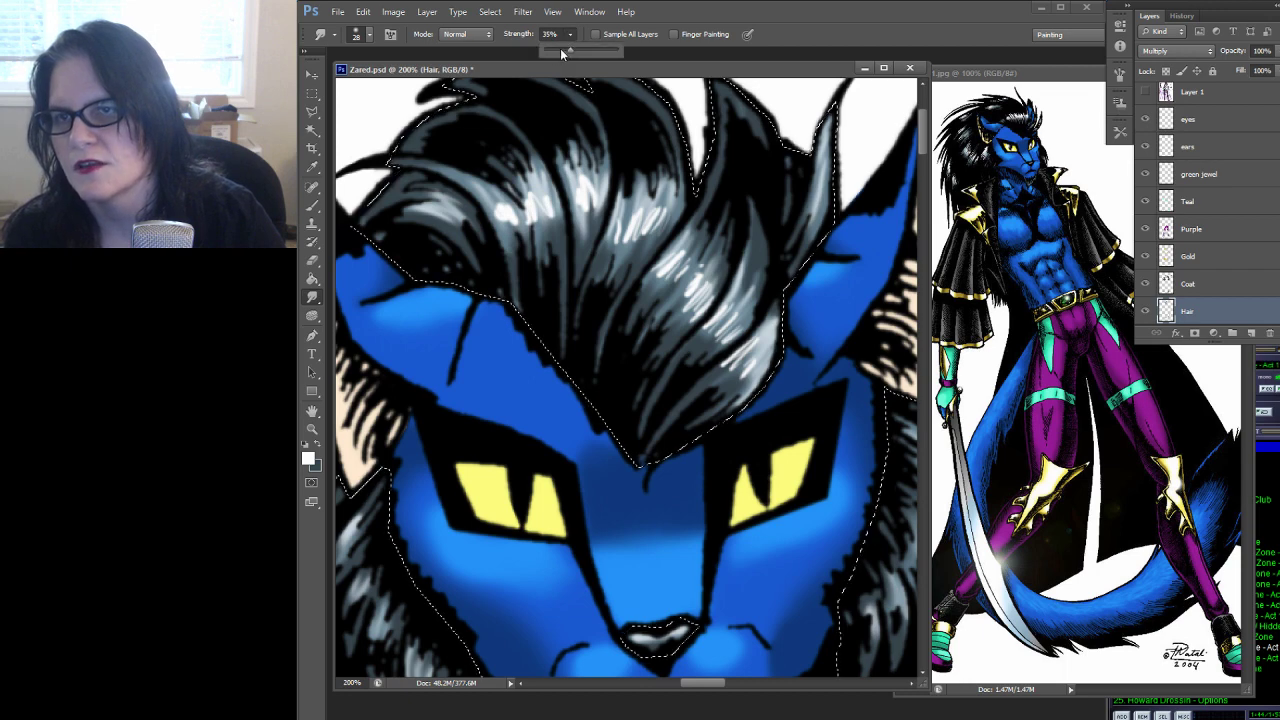
left_click(561, 52)
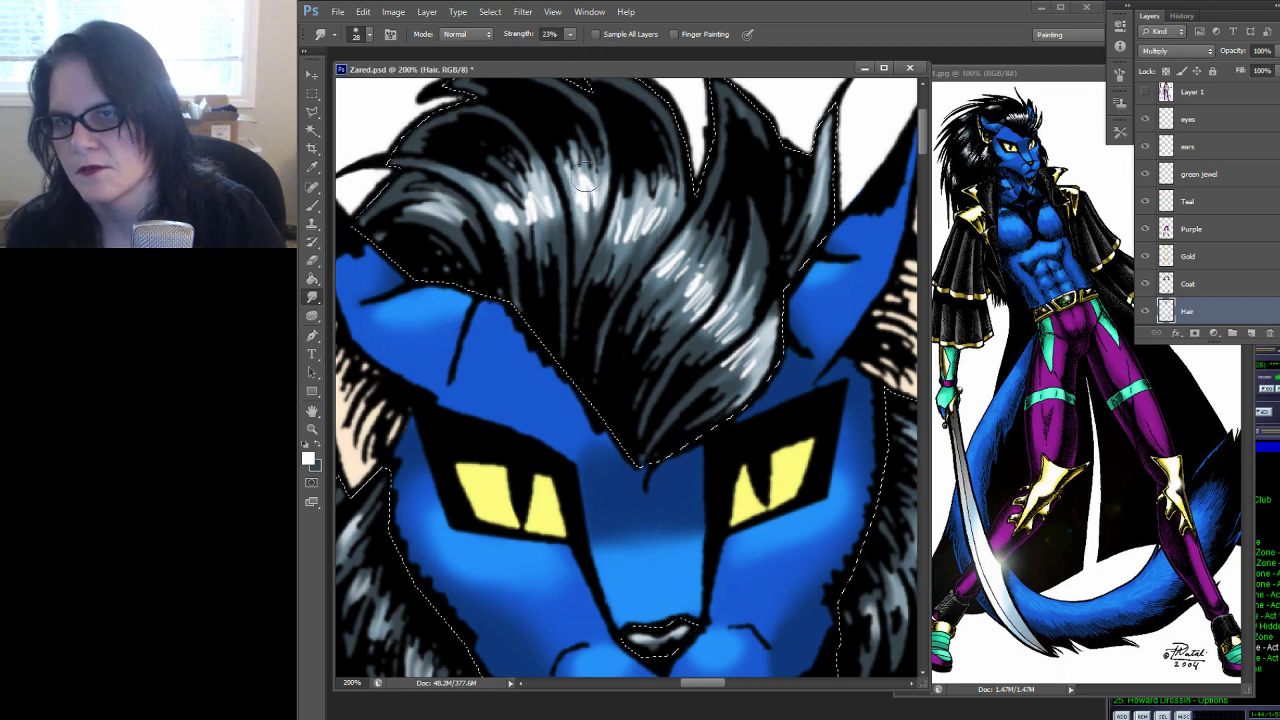
mouse_move(585, 178)
left_mouse_down()
mouse_move(585, 236)
mouse_move(586, 209)
mouse_move(545, 212)
mouse_move(528, 182)
mouse_move(545, 234)
mouse_move(502, 218)
mouse_move(522, 248)
mouse_move(486, 193)
mouse_move(626, 213)
mouse_move(613, 246)
mouse_move(660, 232)
left_mouse_up()
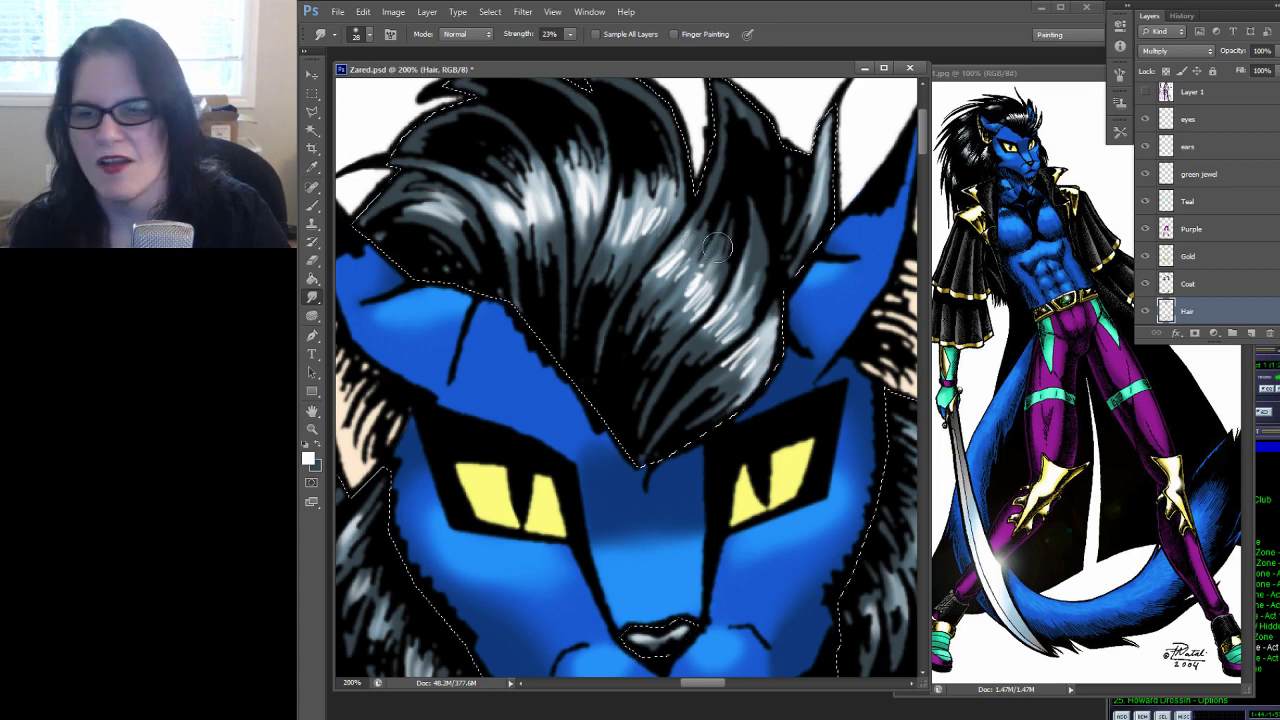
mouse_move(643, 287)
left_mouse_down()
mouse_move(696, 262)
mouse_move(672, 270)
mouse_move(627, 237)
mouse_move(620, 212)
mouse_move(648, 233)
left_mouse_up()
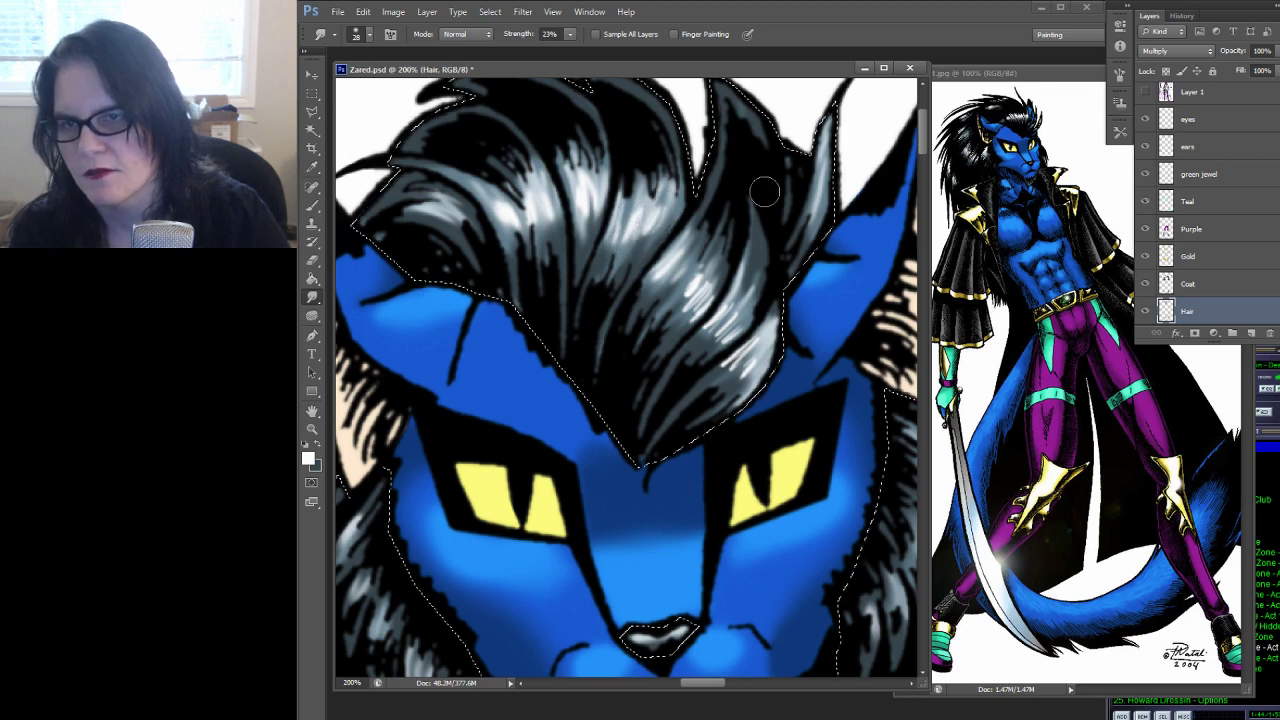
mouse_move(708, 288)
left_mouse_down()
mouse_move(683, 317)
mouse_move(712, 280)
mouse_move(705, 290)
mouse_move(745, 318)
mouse_move(724, 304)
mouse_move(712, 338)
mouse_move(726, 338)
mouse_move(714, 330)
left_mouse_up()
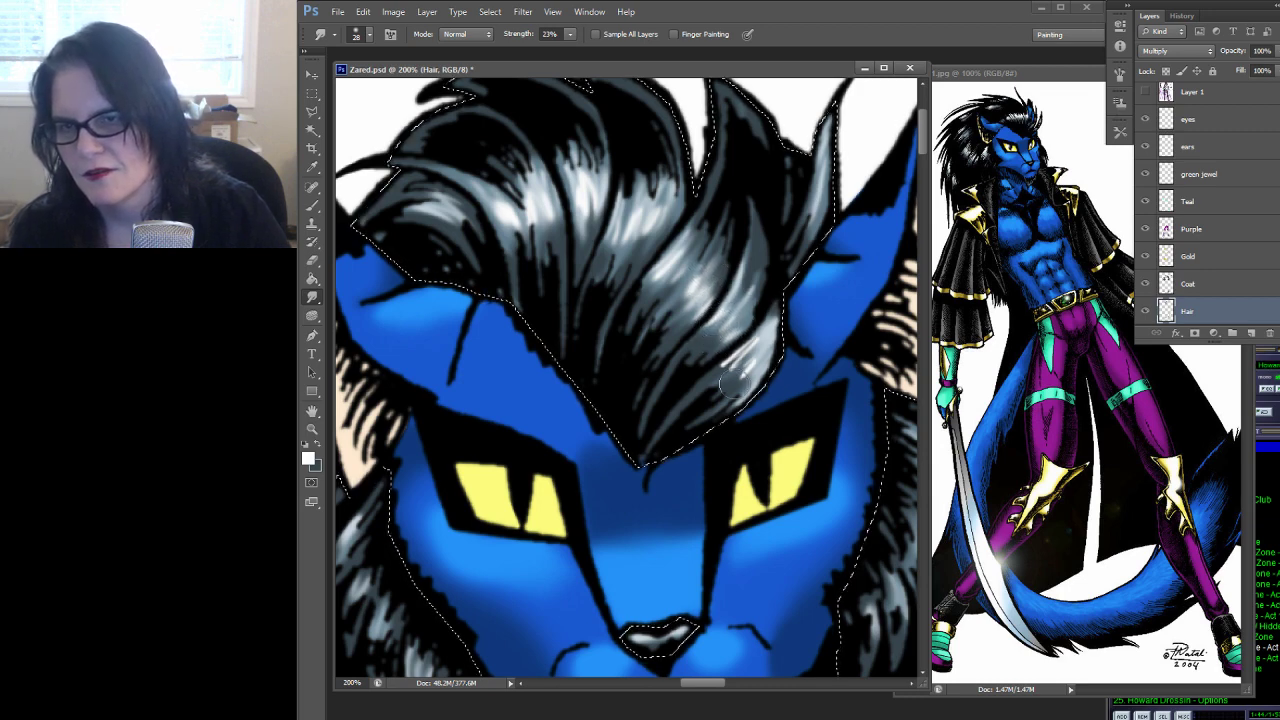
left_click_drag(733, 383, 735, 366)
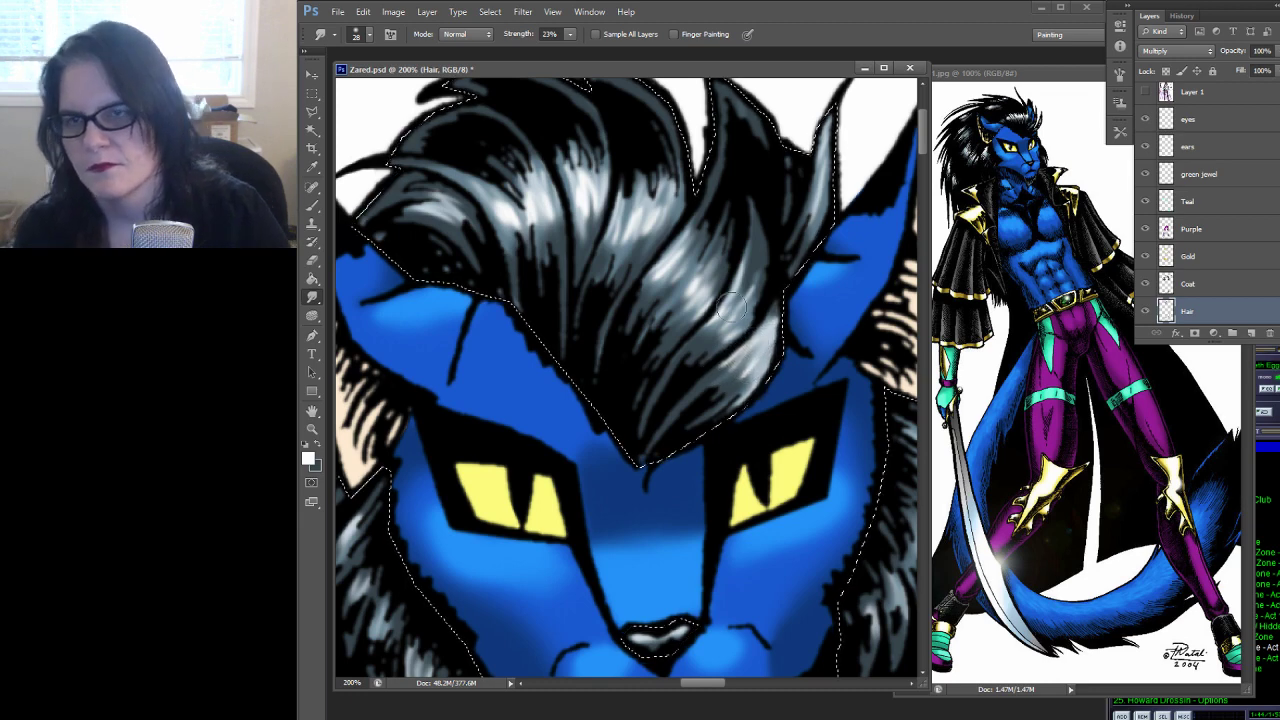
Brush white highlights onto the hair beside the cheek on the image's left side and smudge them into the slate
left_click_drag(717, 288, 858, 296)
left_click_drag(799, 174, 812, 50)
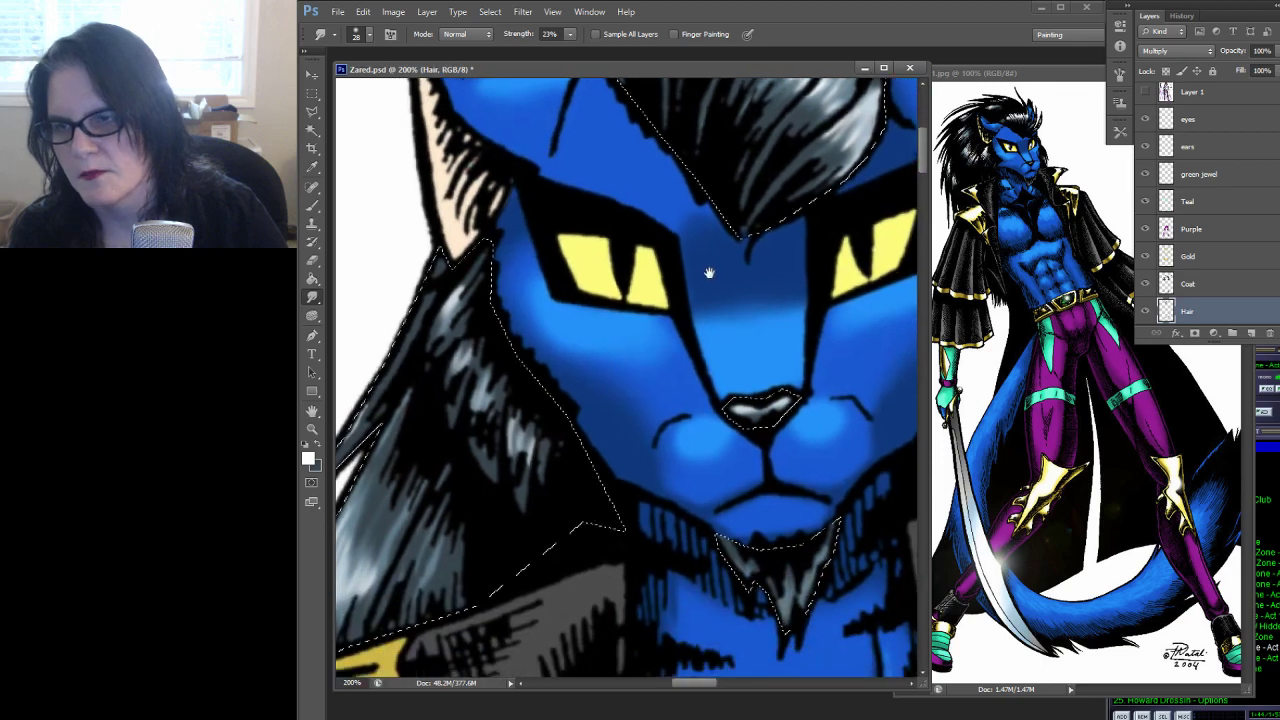
key("b")
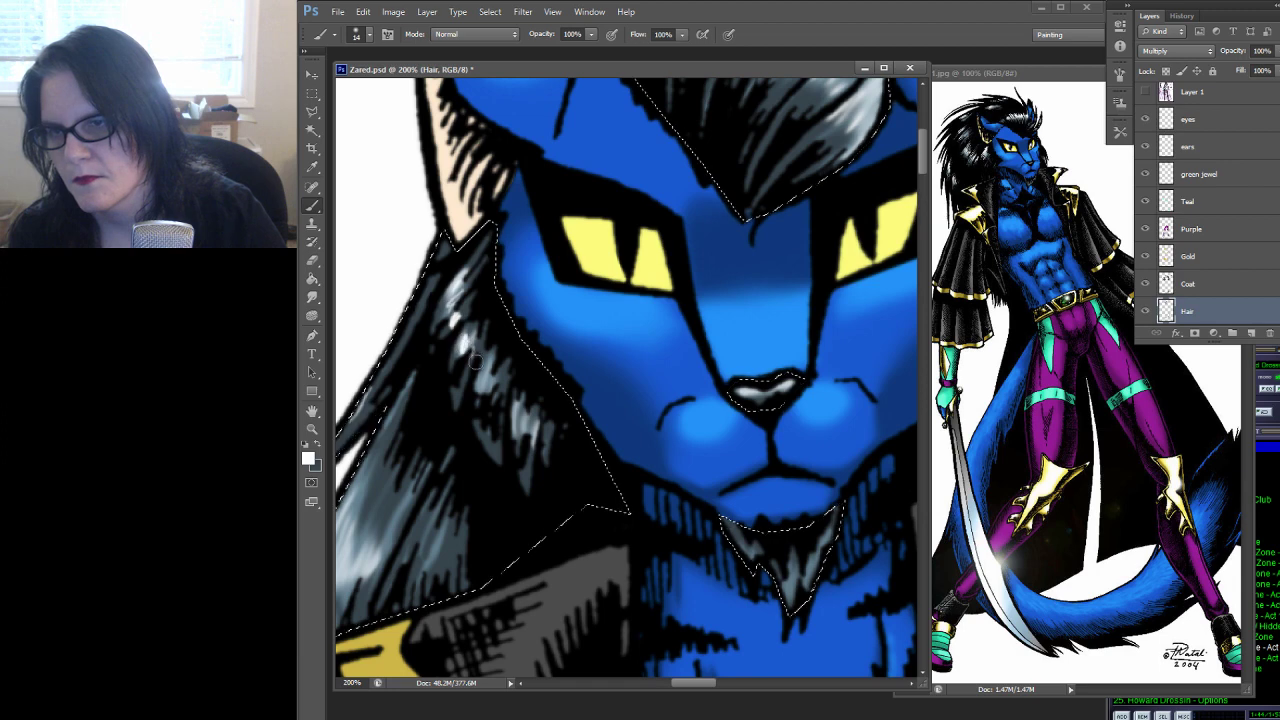
key("r")
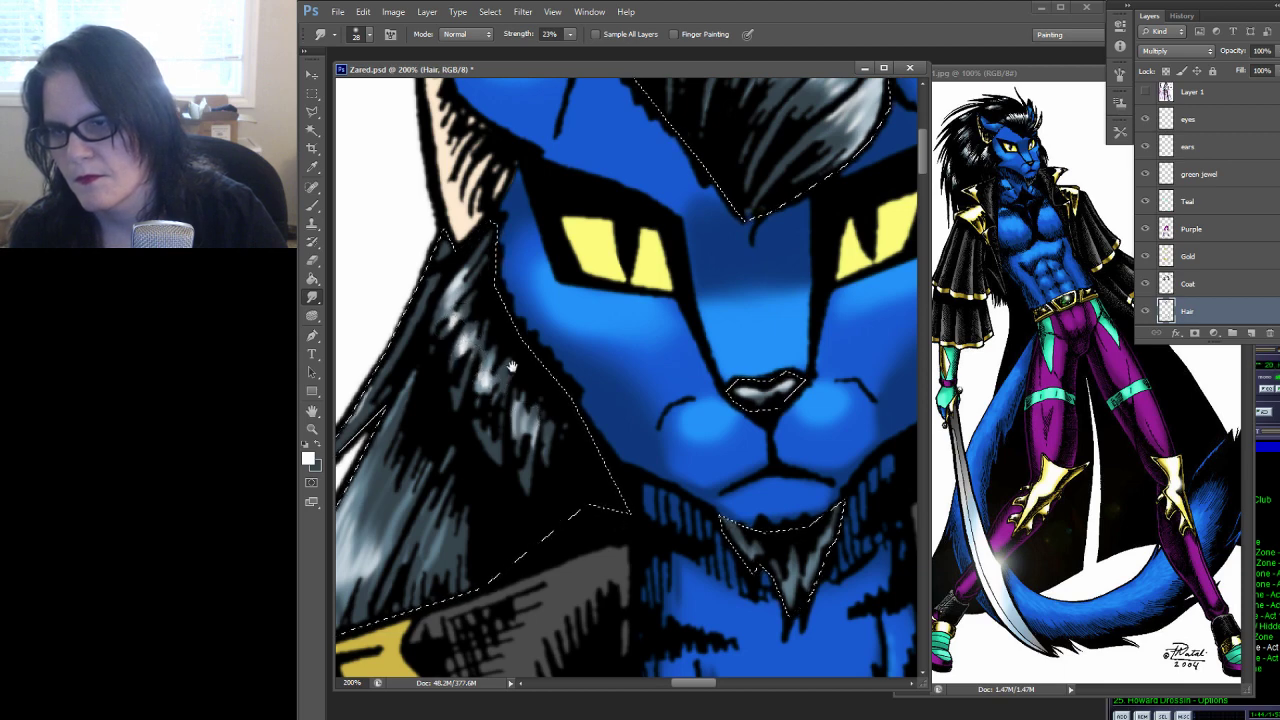
Paint white highlights on the long lock above the gold collar tip on the image's left side and smudge them smooth
left_click_drag(487, 383, 597, 283)
key("b")
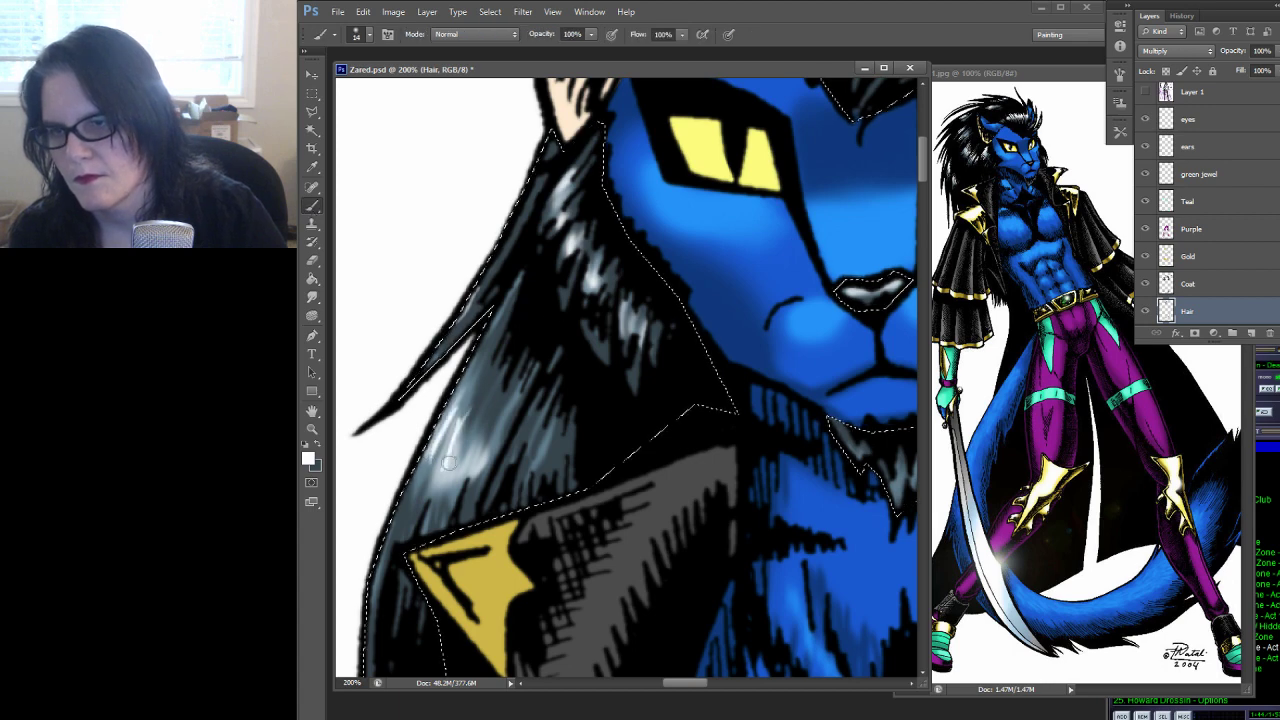
mouse_move(472, 444)
left_mouse_down()
mouse_move(462, 472)
mouse_move(482, 470)
left_mouse_up()
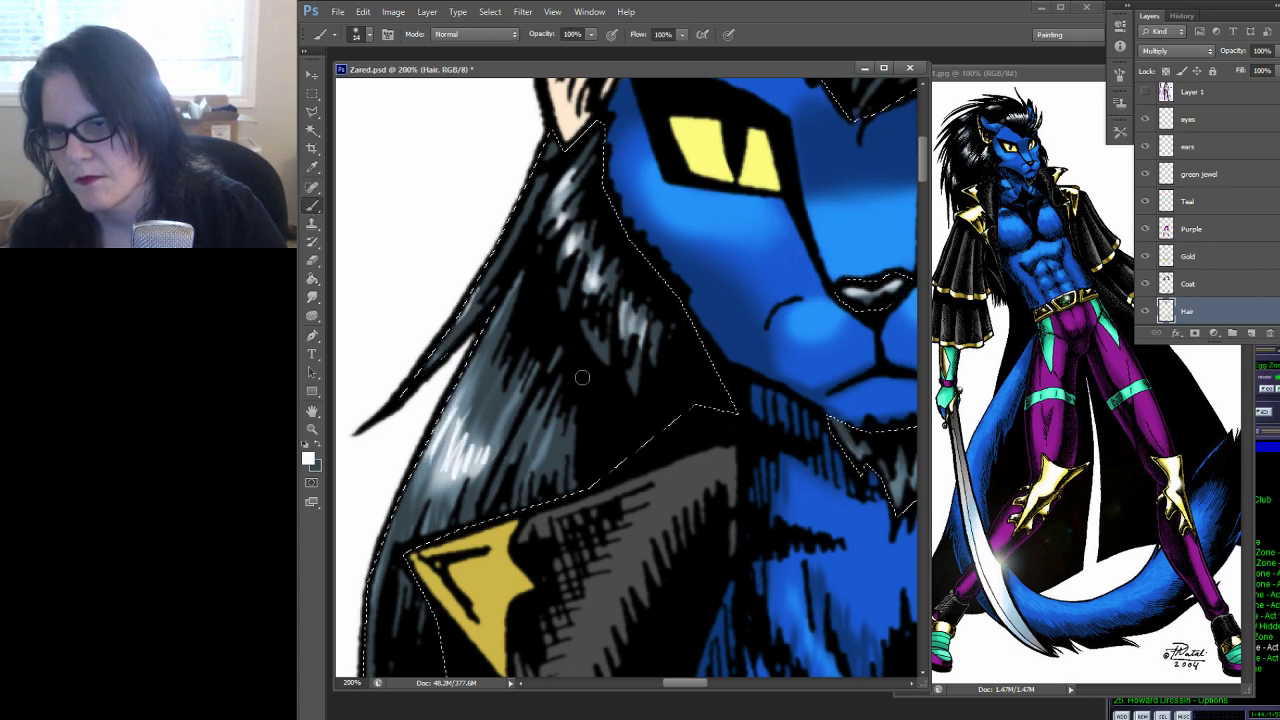
left_click(312, 297)
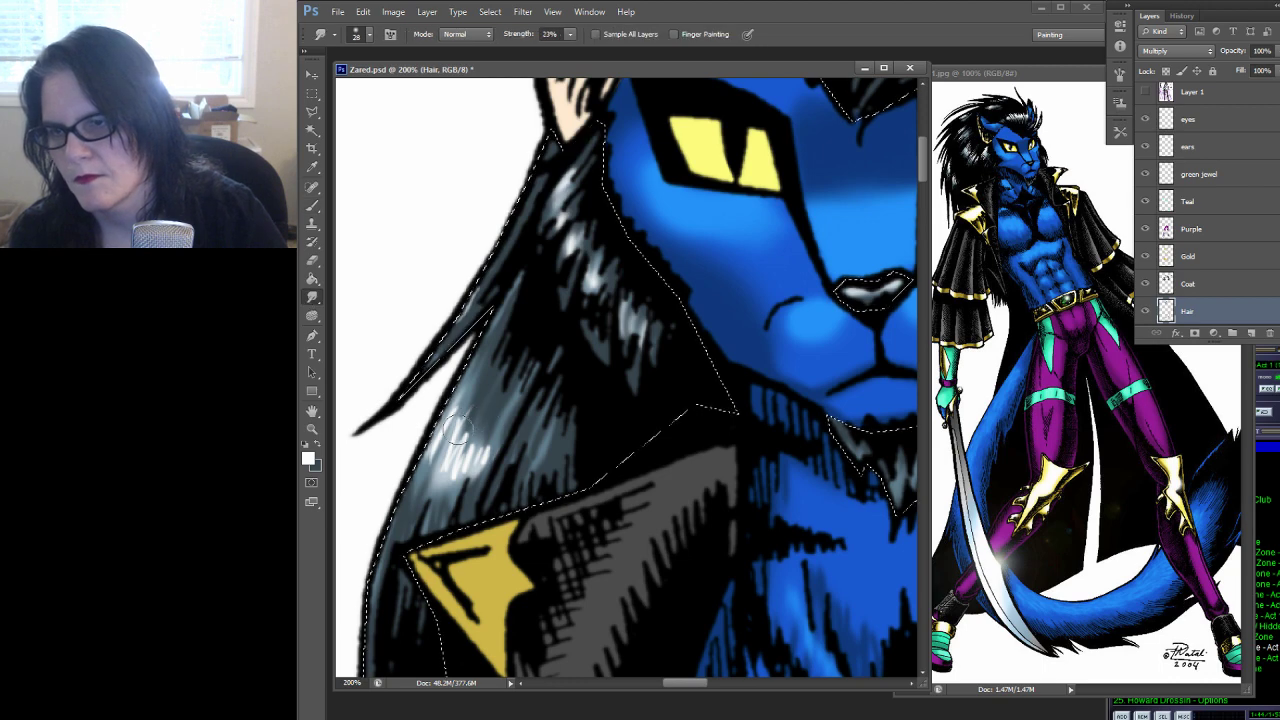
left_click_drag(472, 409, 445, 335)
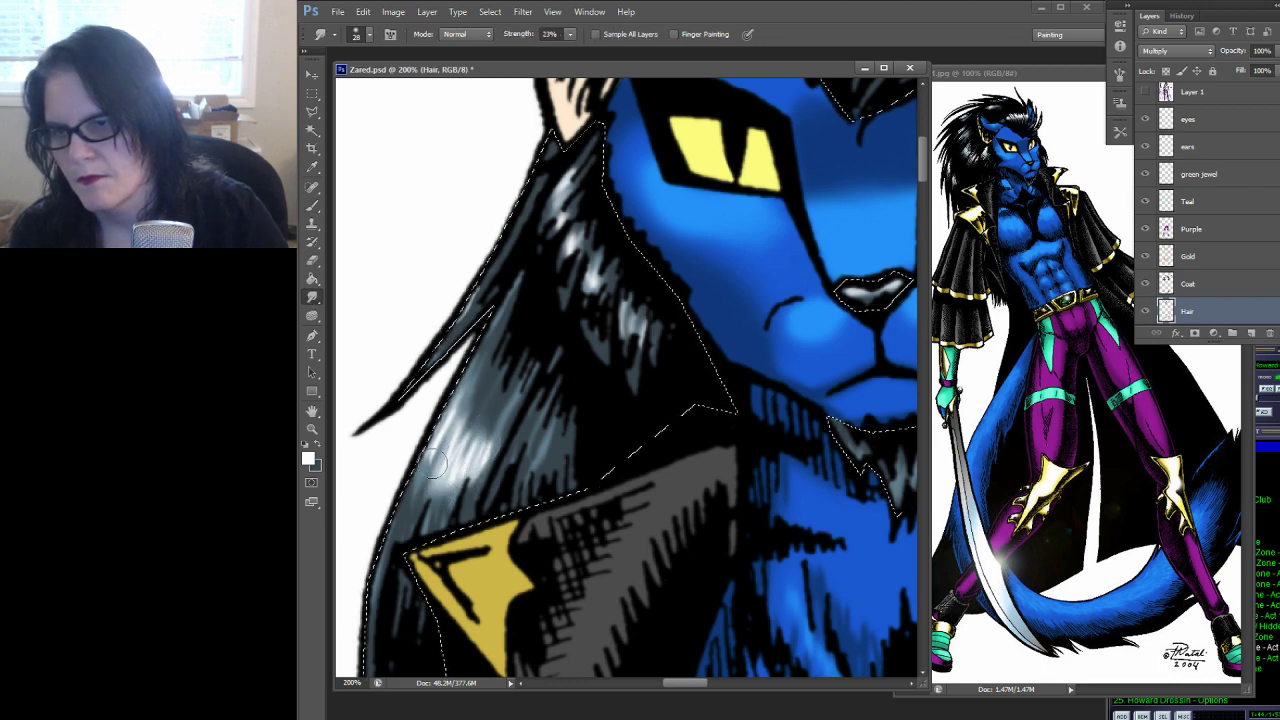
mouse_move(455, 472)
left_mouse_down()
mouse_move(420, 485)
mouse_move(512, 412)
left_mouse_up()
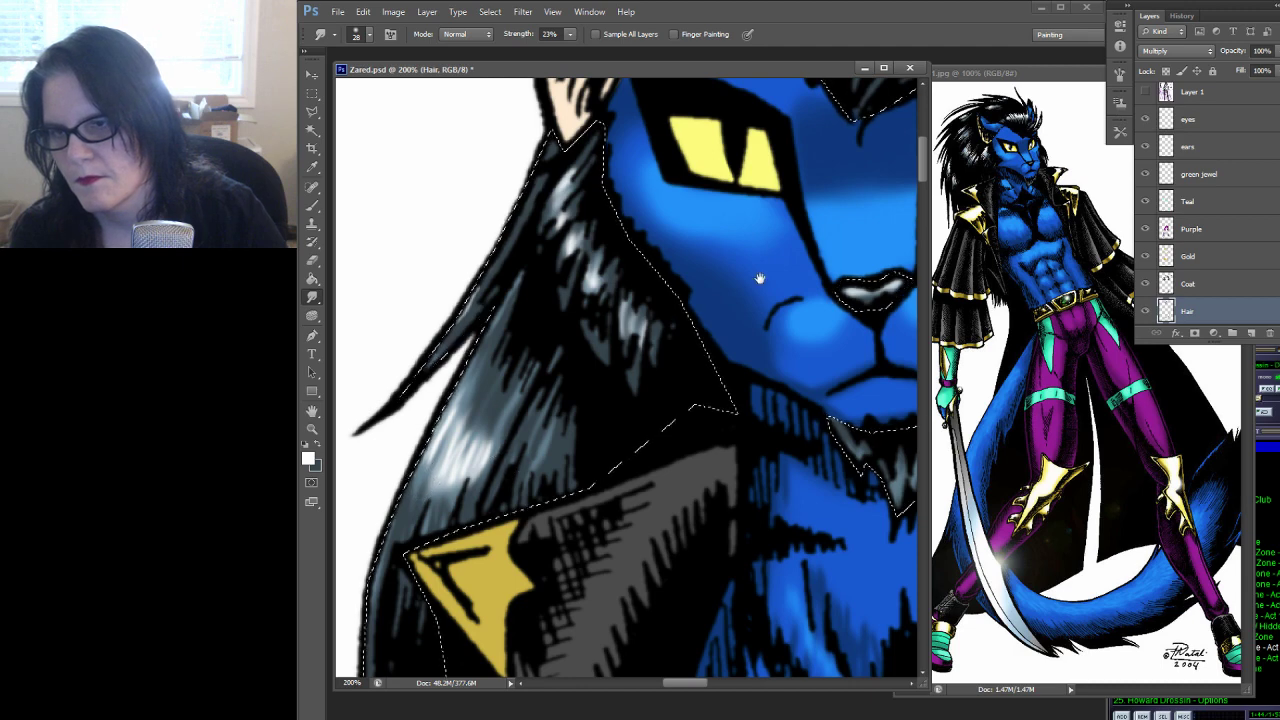
Brush white highlights onto the hair beside the cheek on the image's right side and smudge them at 23% strength
left_click_drag(771, 280, 181, 367)
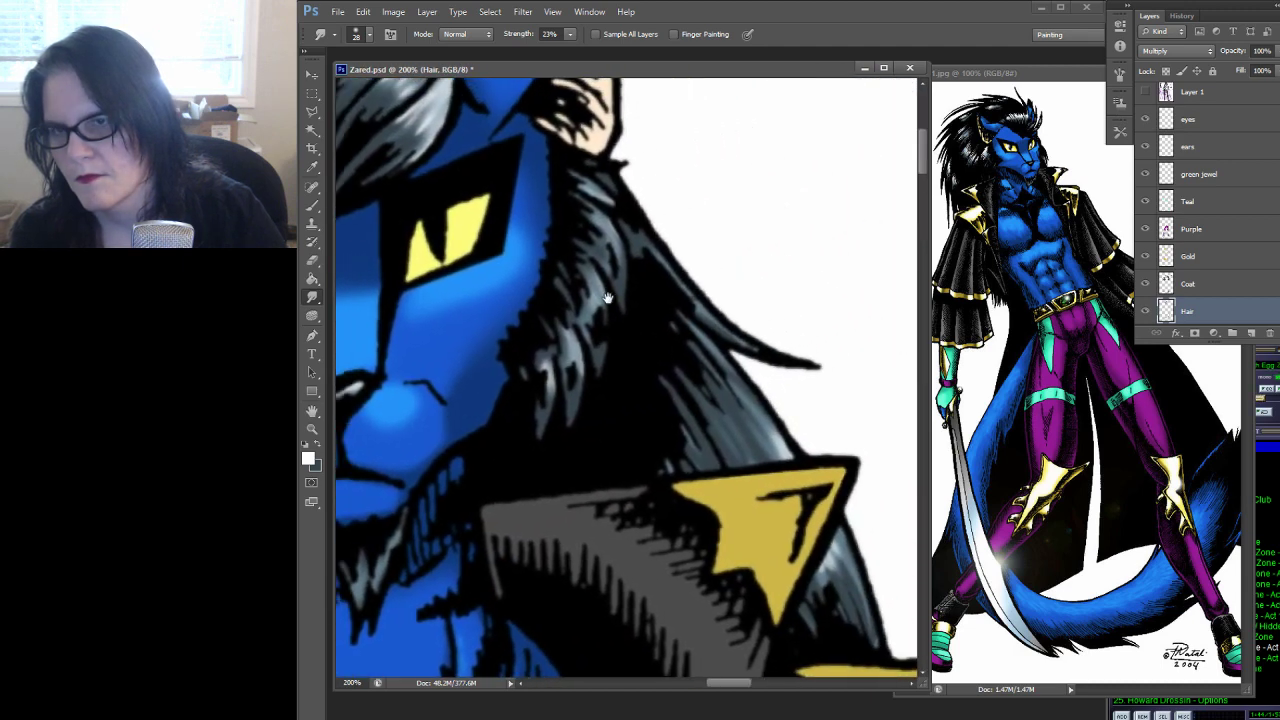
key("ctrl+h")
left_click(313, 205)
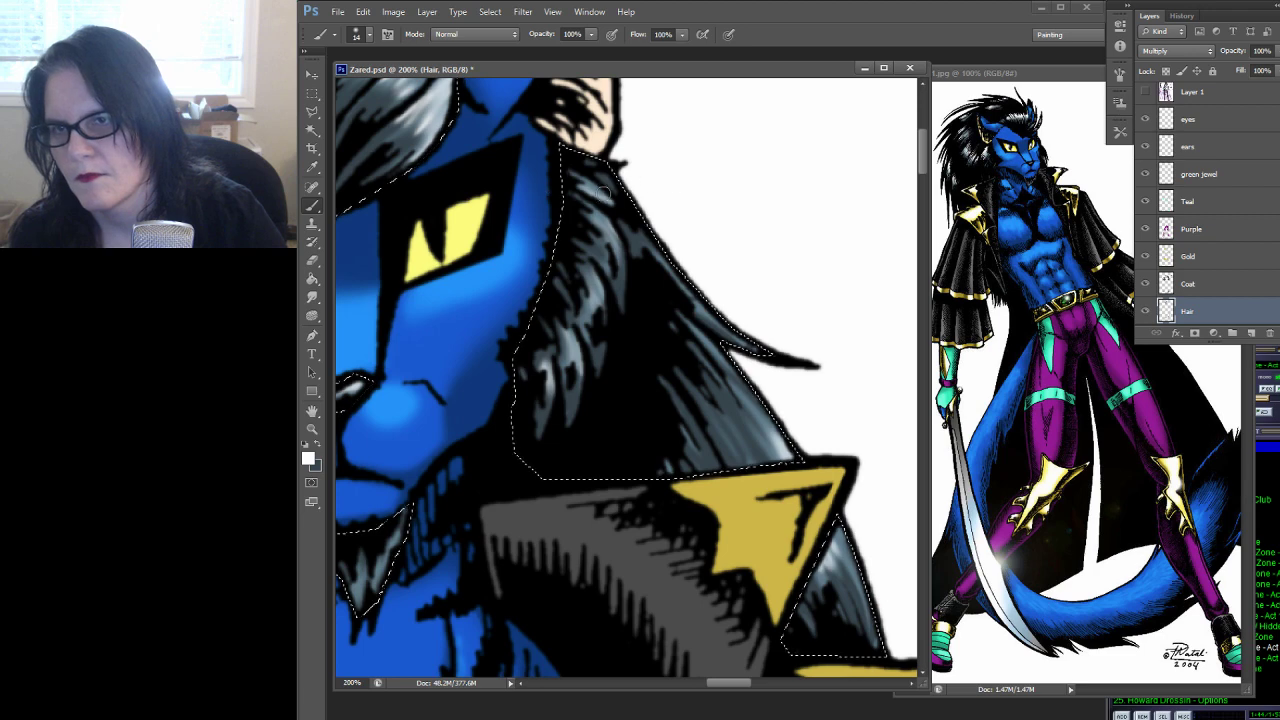
mouse_move(606, 212)
left_mouse_down()
mouse_move(615, 240)
mouse_move(697, 214)
mouse_move(865, 216)
mouse_move(760, 272)
left_mouse_up()
key("ctrl+d")
key("ctrl+z")
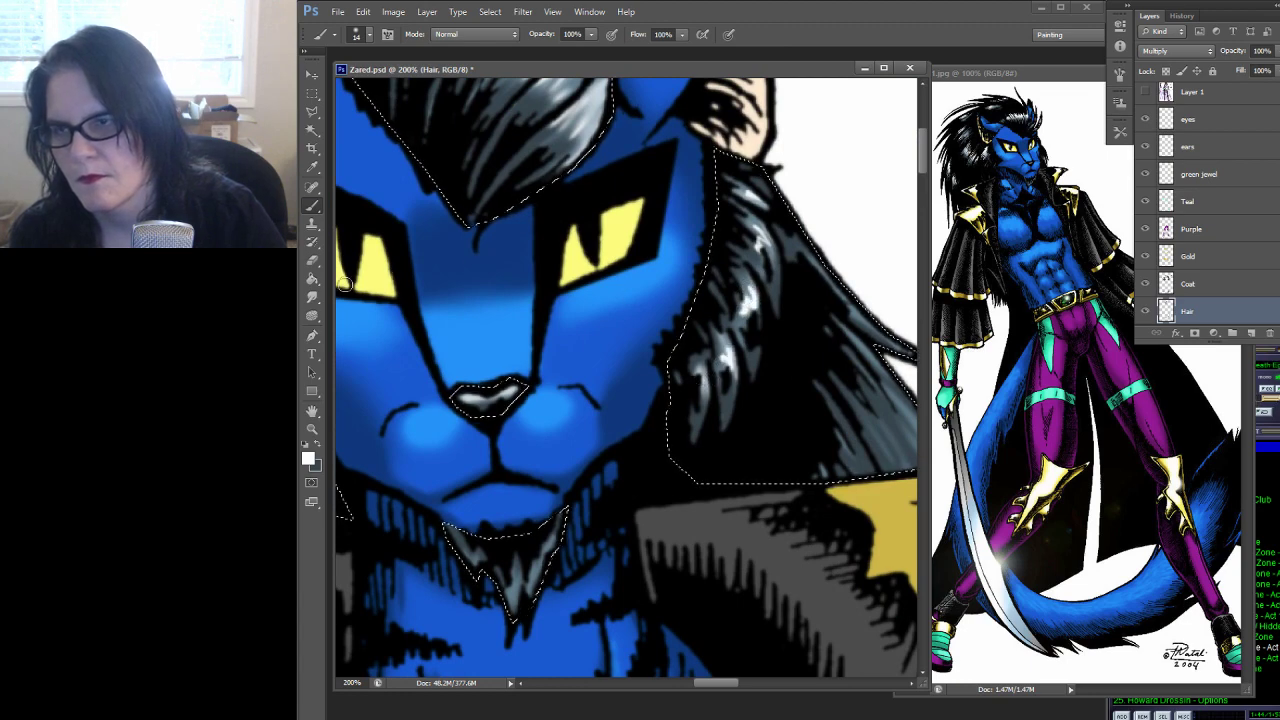
left_click(311, 298)
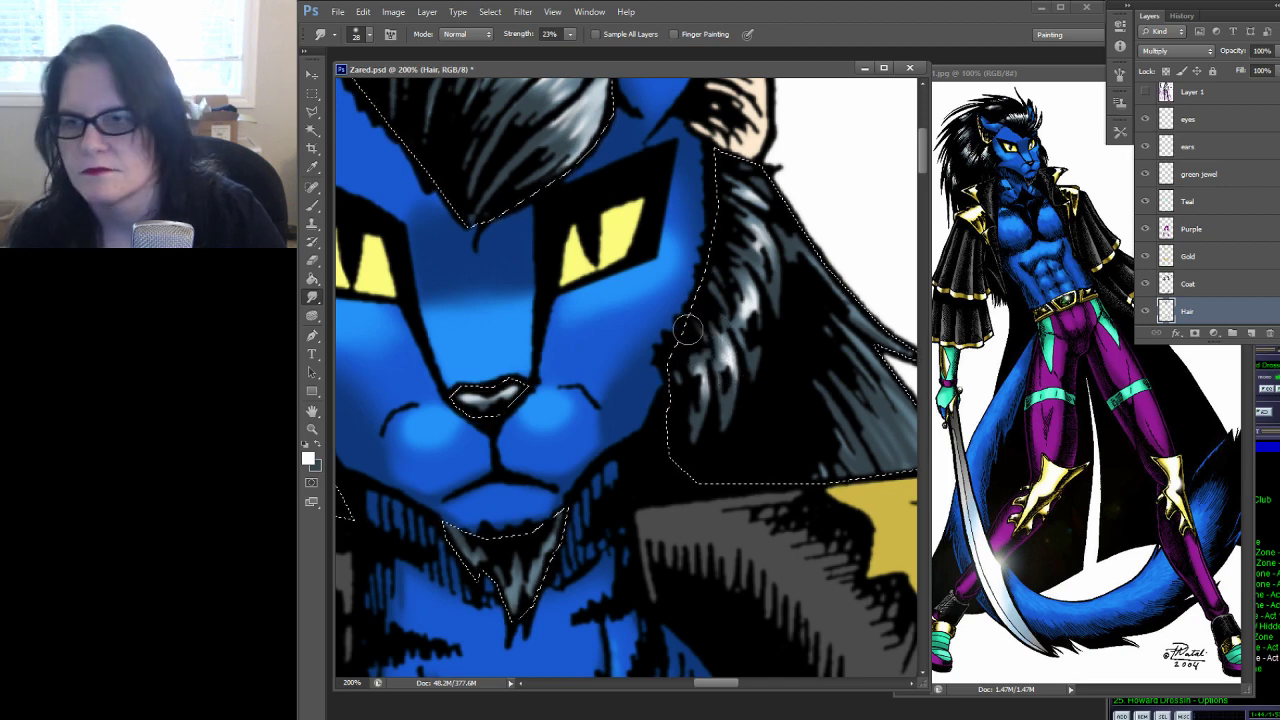
left_click_drag(614, 337, 636, 668)
left_click_drag(668, 300, 490, 140)
Paint white highlights at the base of the outer lock above the right-hand gold collar tip and smudge them into the strands
left_click_drag(612, 285, 676, 192)
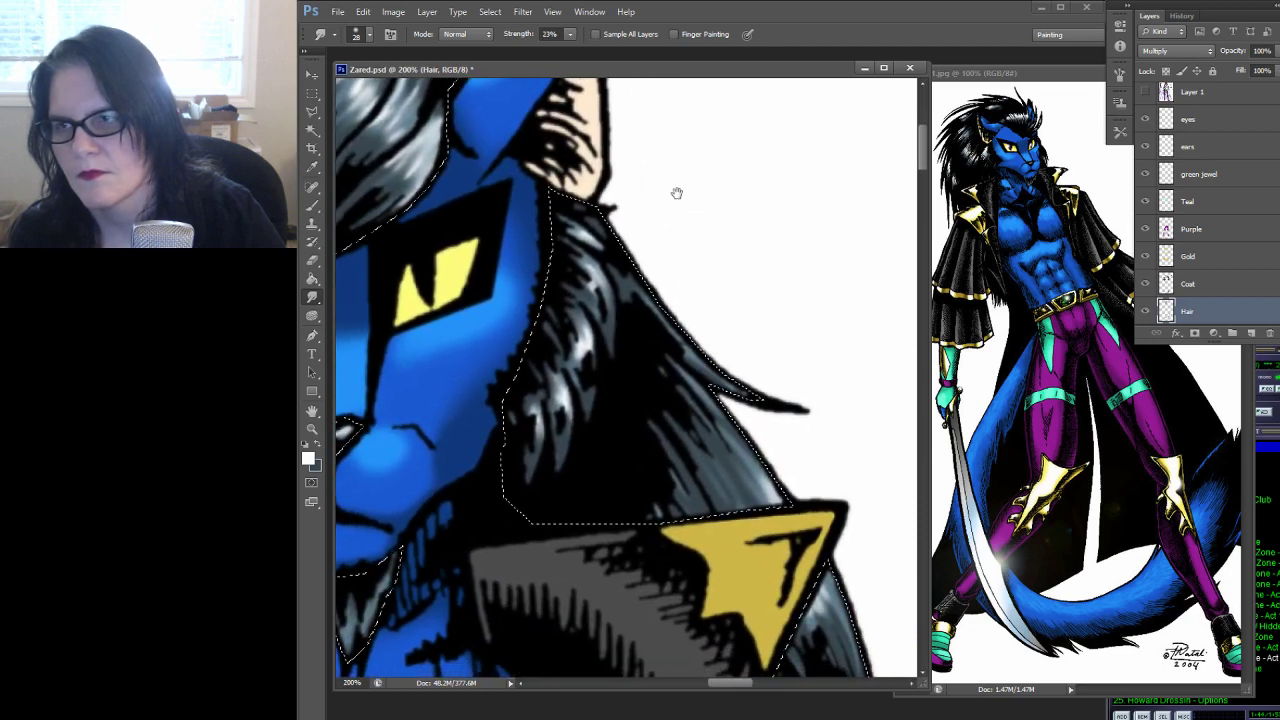
left_click(310, 207)
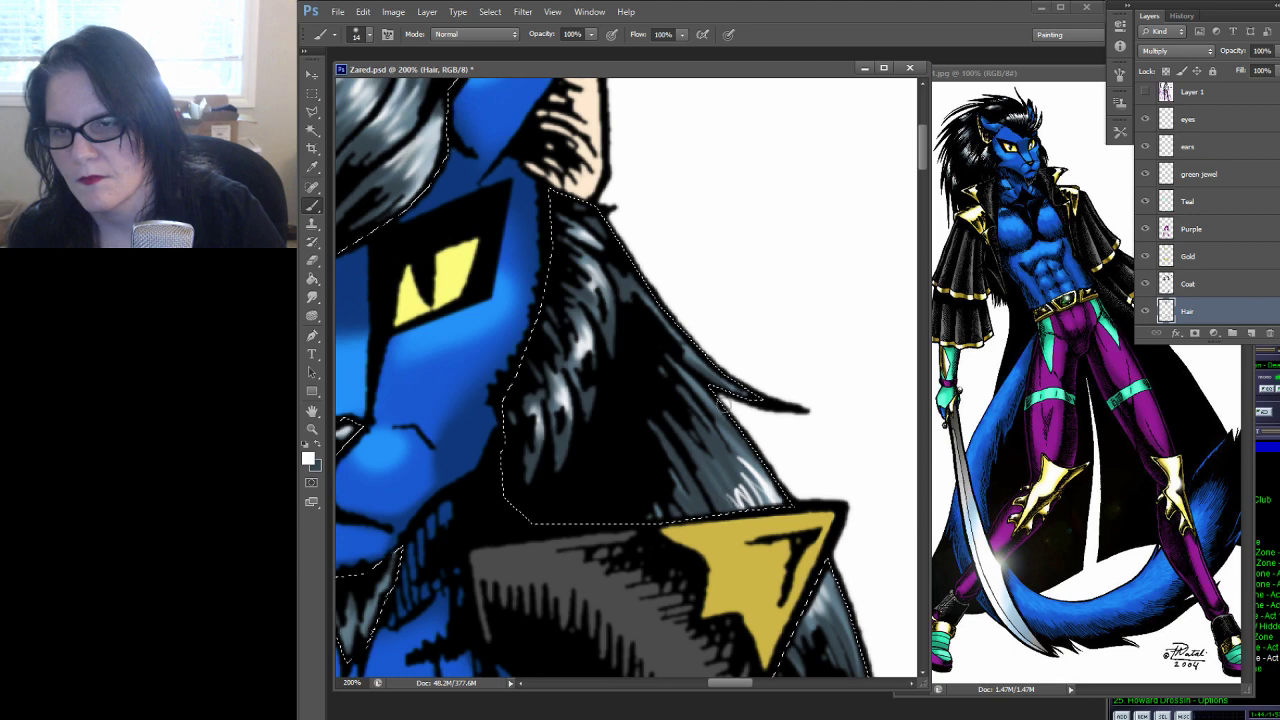
left_click(310, 297)
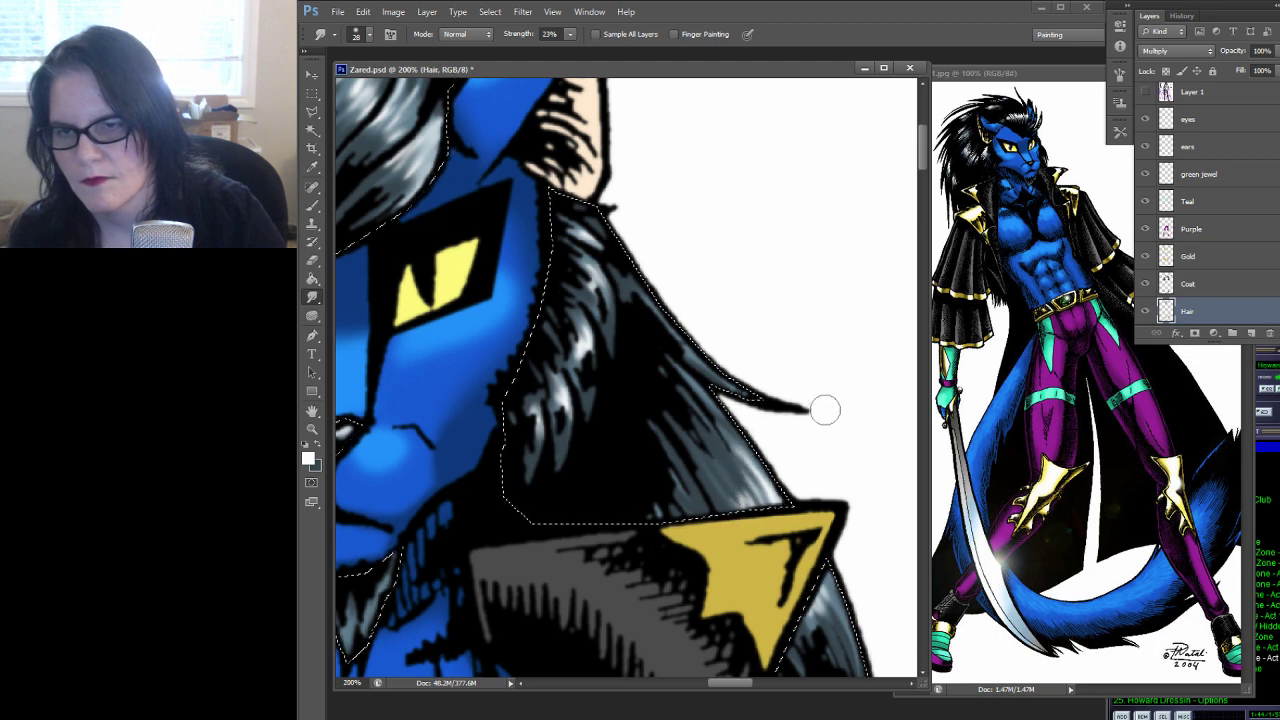
left_click_drag(825, 409, 771, 209)
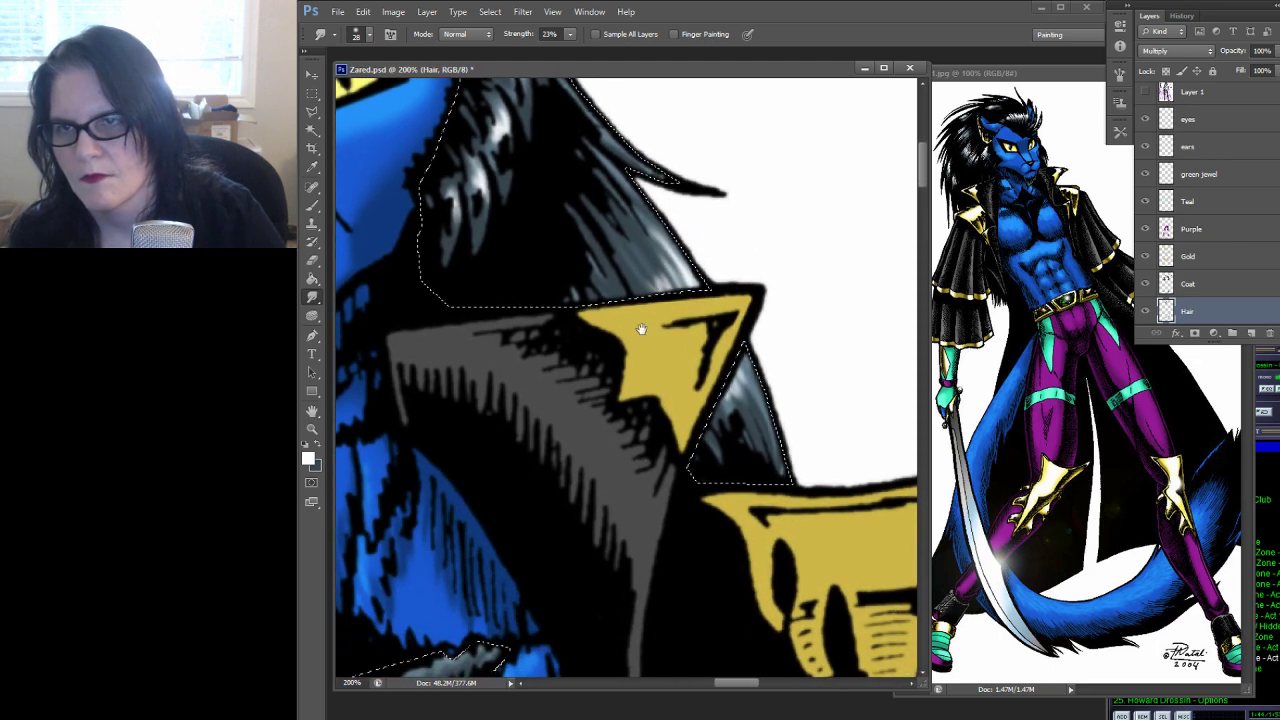
left_click_drag(641, 329, 628, 487)
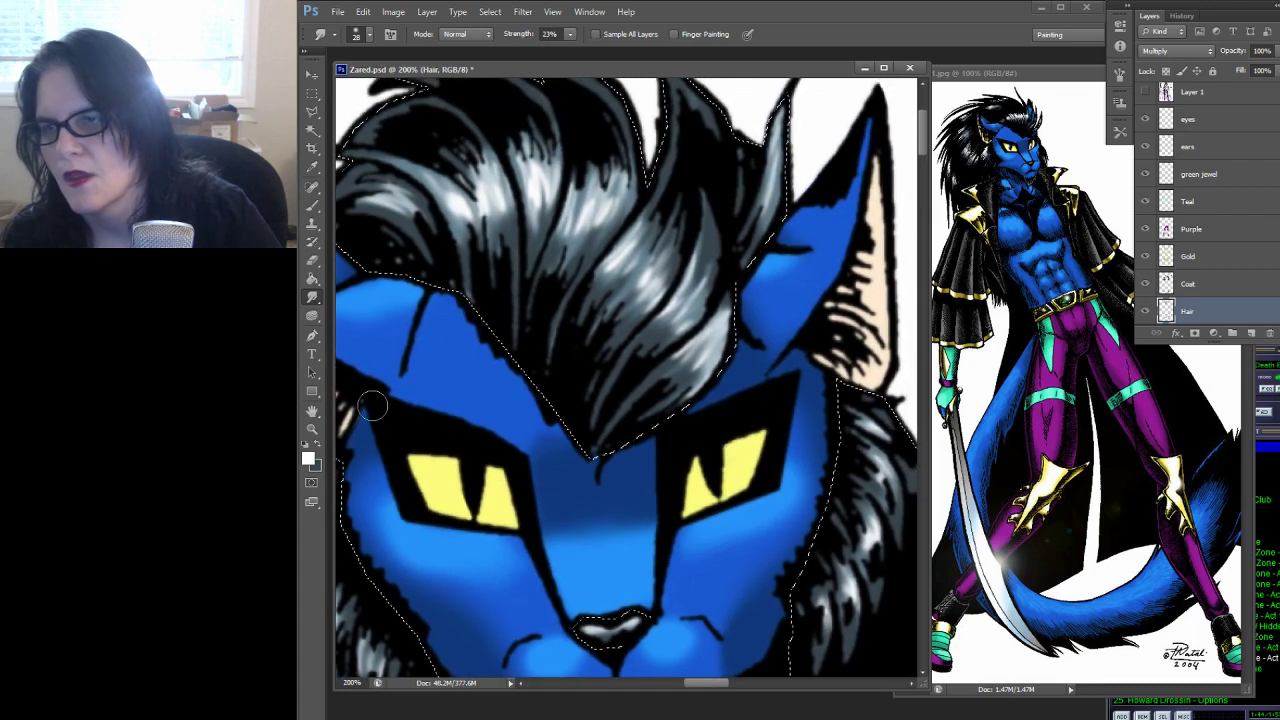
Sample the light slate color from the forelock as the foreground color
left_click(313, 206)
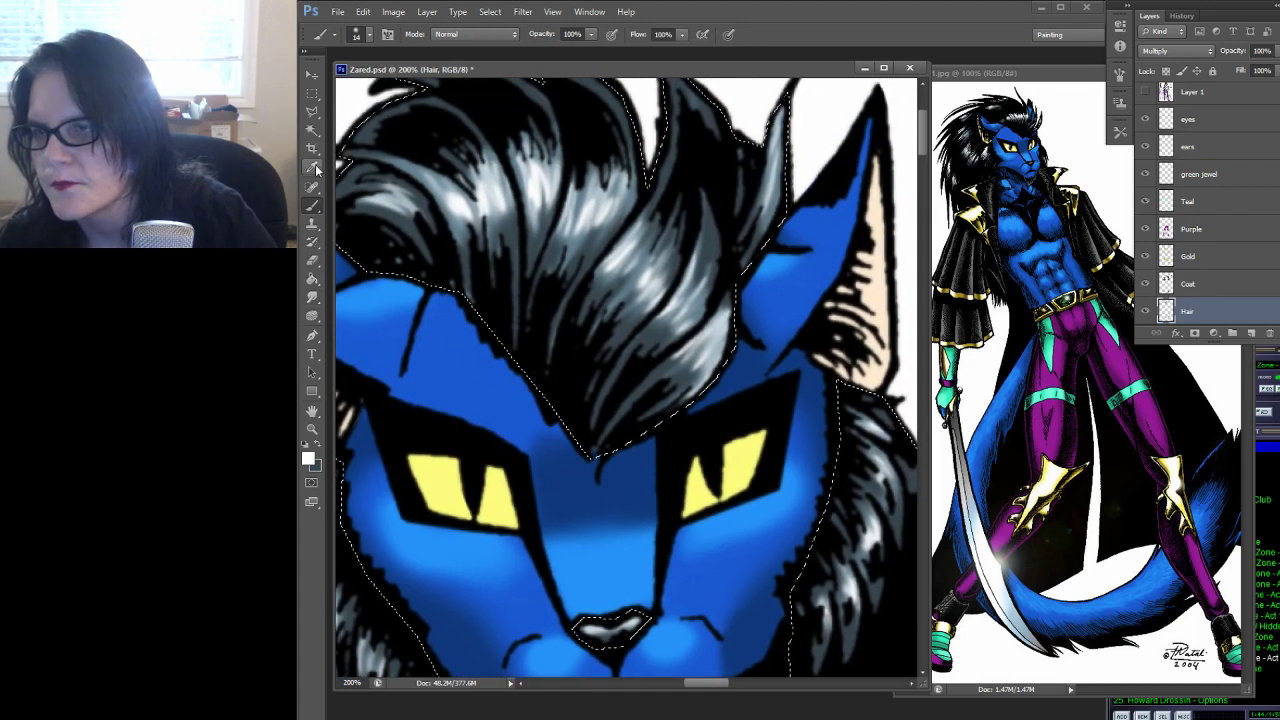
left_click(313, 167)
left_click(578, 237)
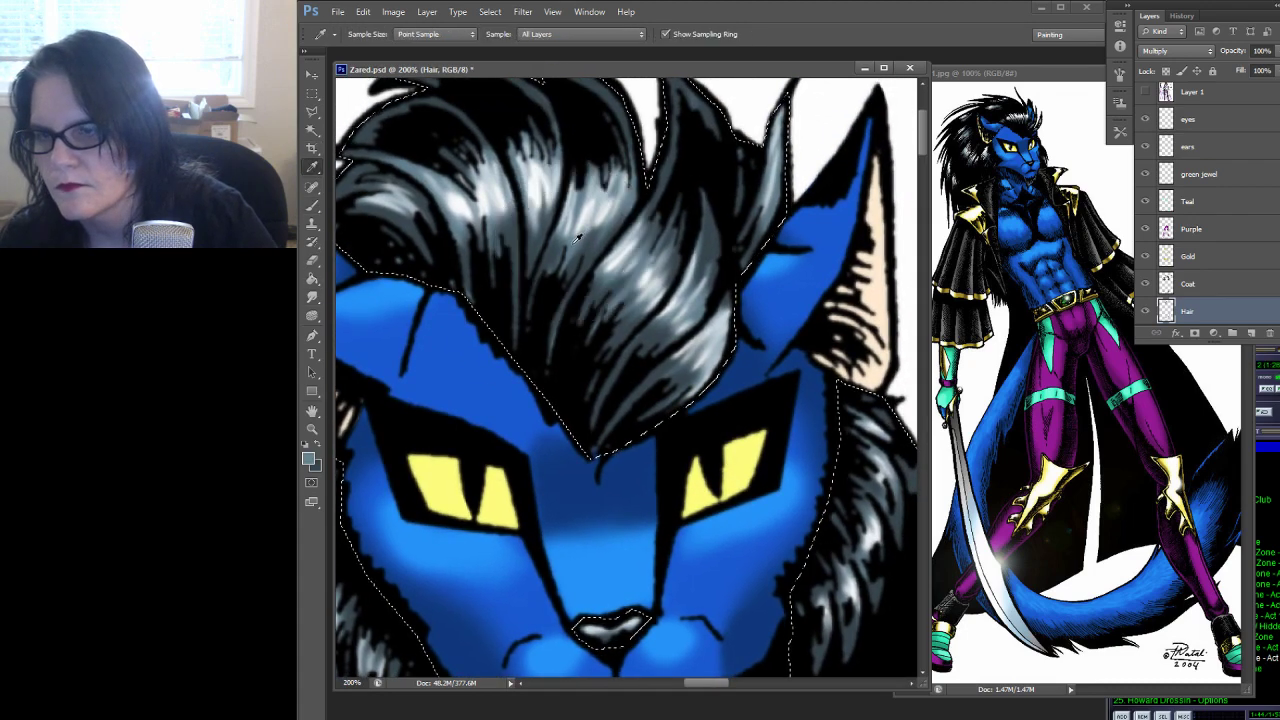
Clear the hair selection and stamp a light slate dot left of the slate palette swatches with a 60 px, 100% hardness brush
left_click(312, 428)
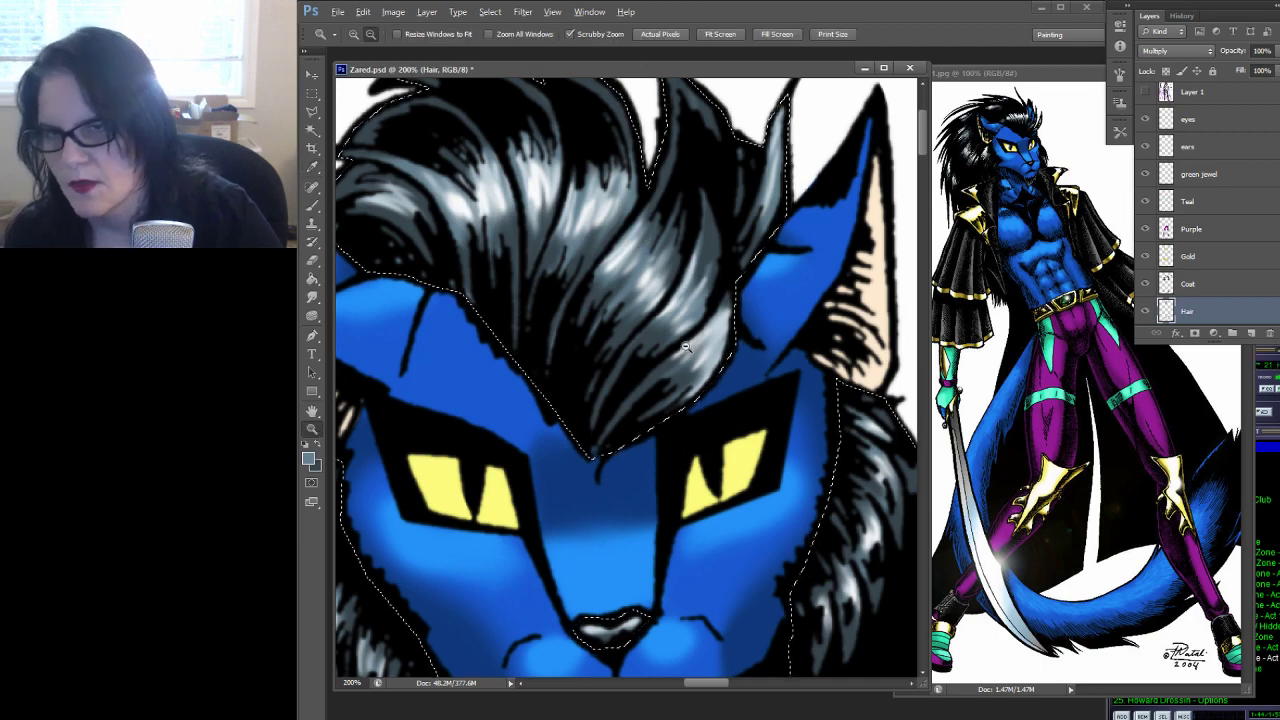
left_click(686, 347, "alt")
left_click(686, 347, "alt")
left_click_drag(837, 266, 566, 292)
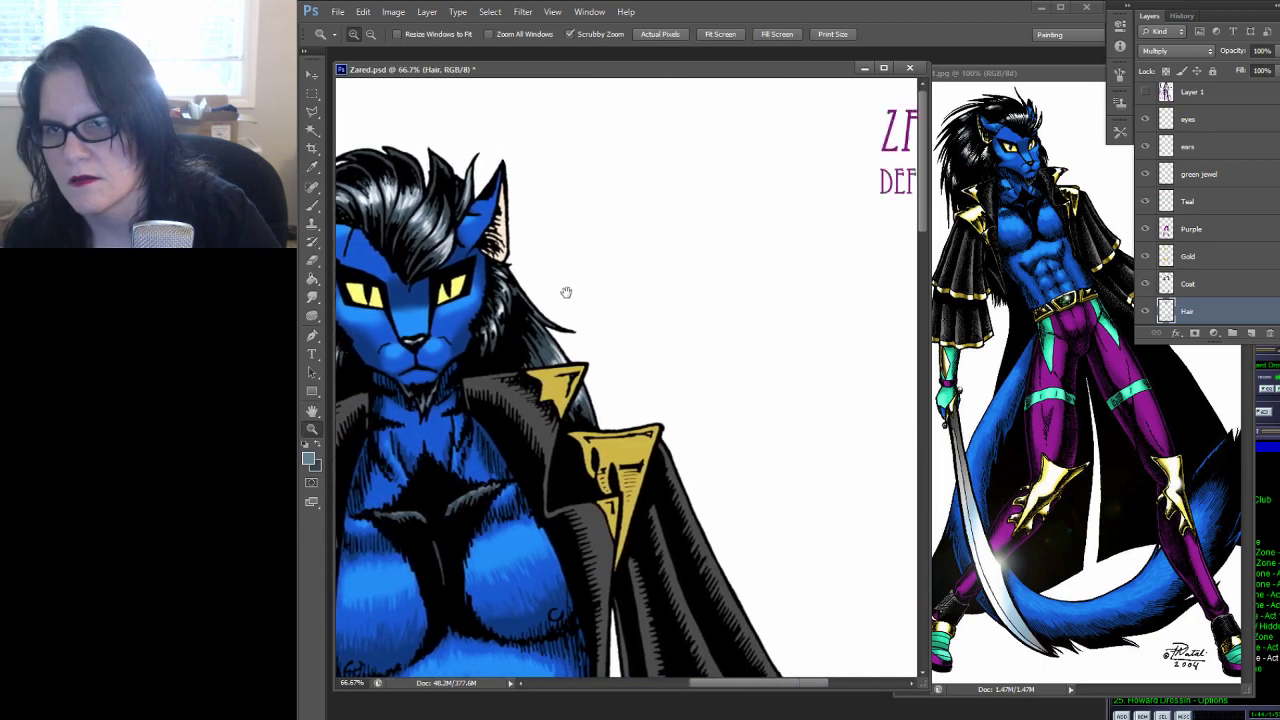
left_click_drag(874, 288, 686, 277)
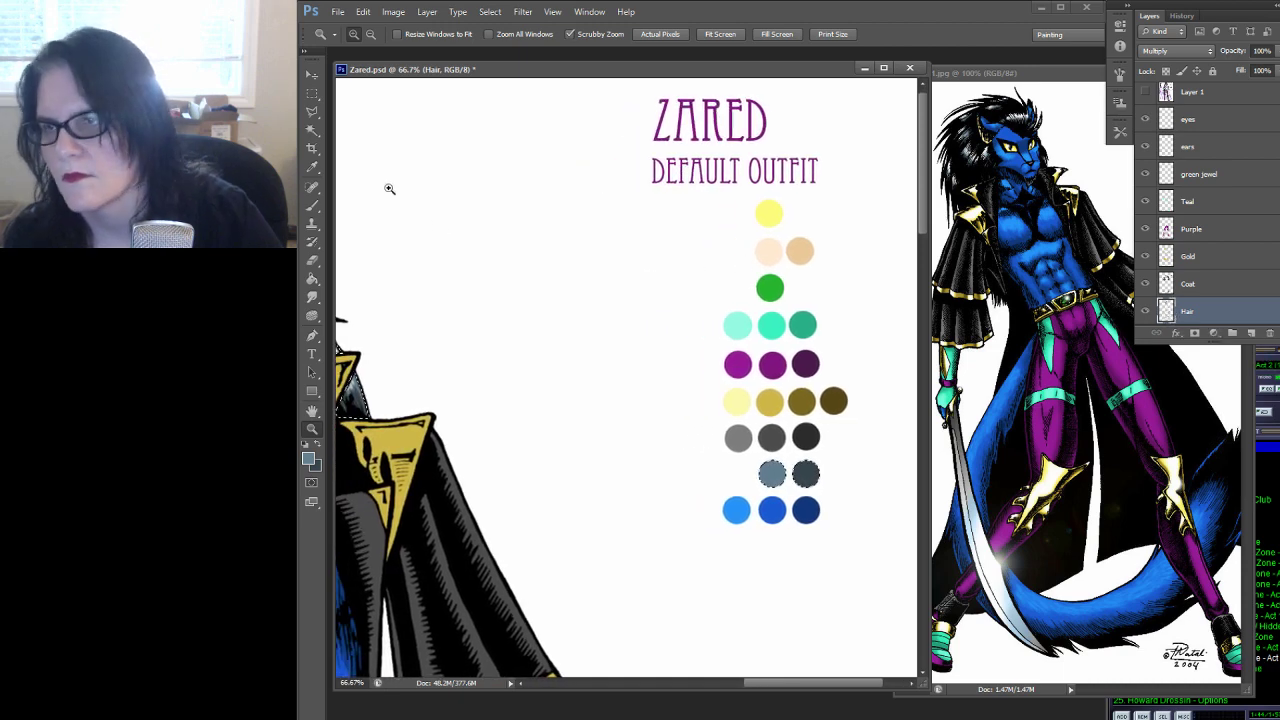
key("m")
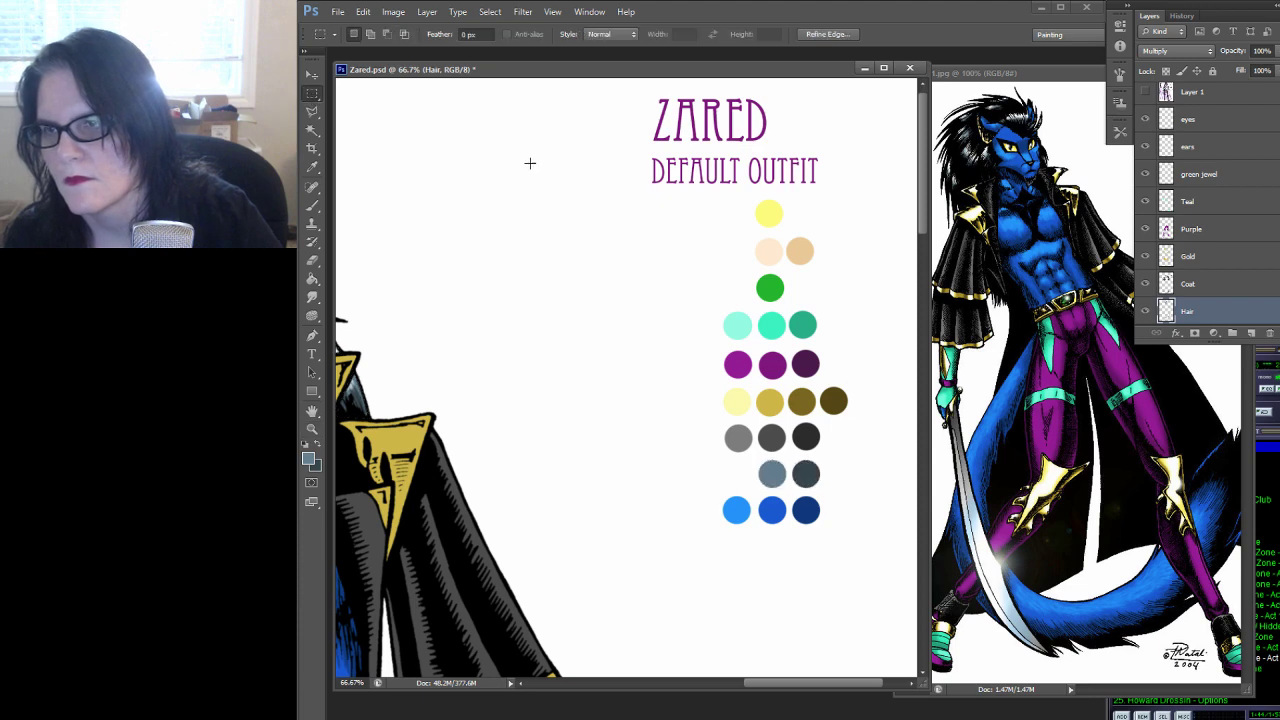
left_click(312, 205)
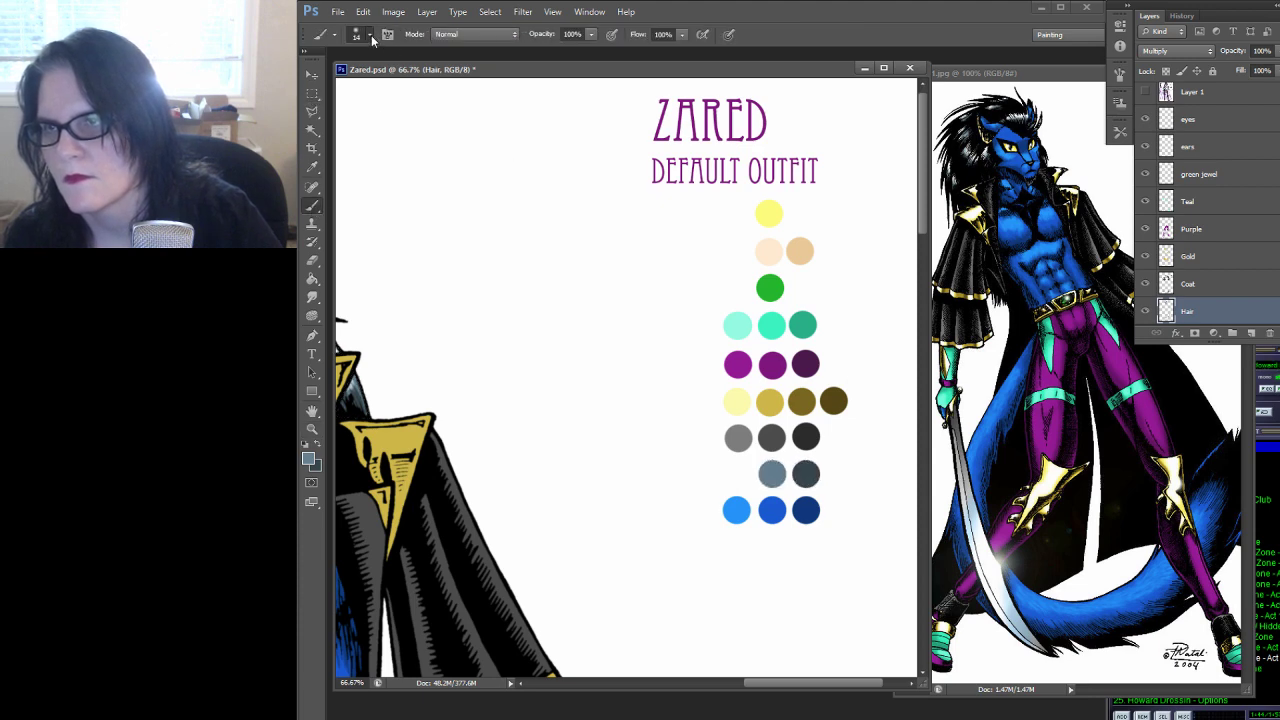
left_click(370, 36)
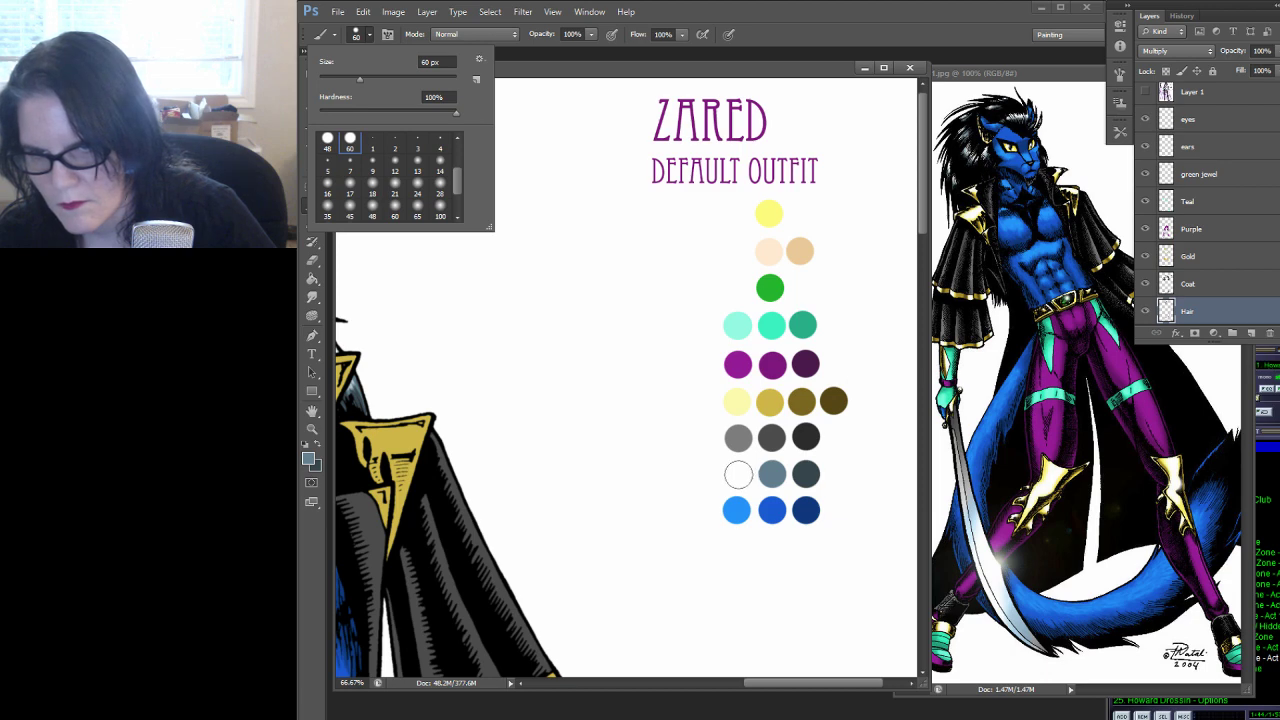
left_click(738, 475)
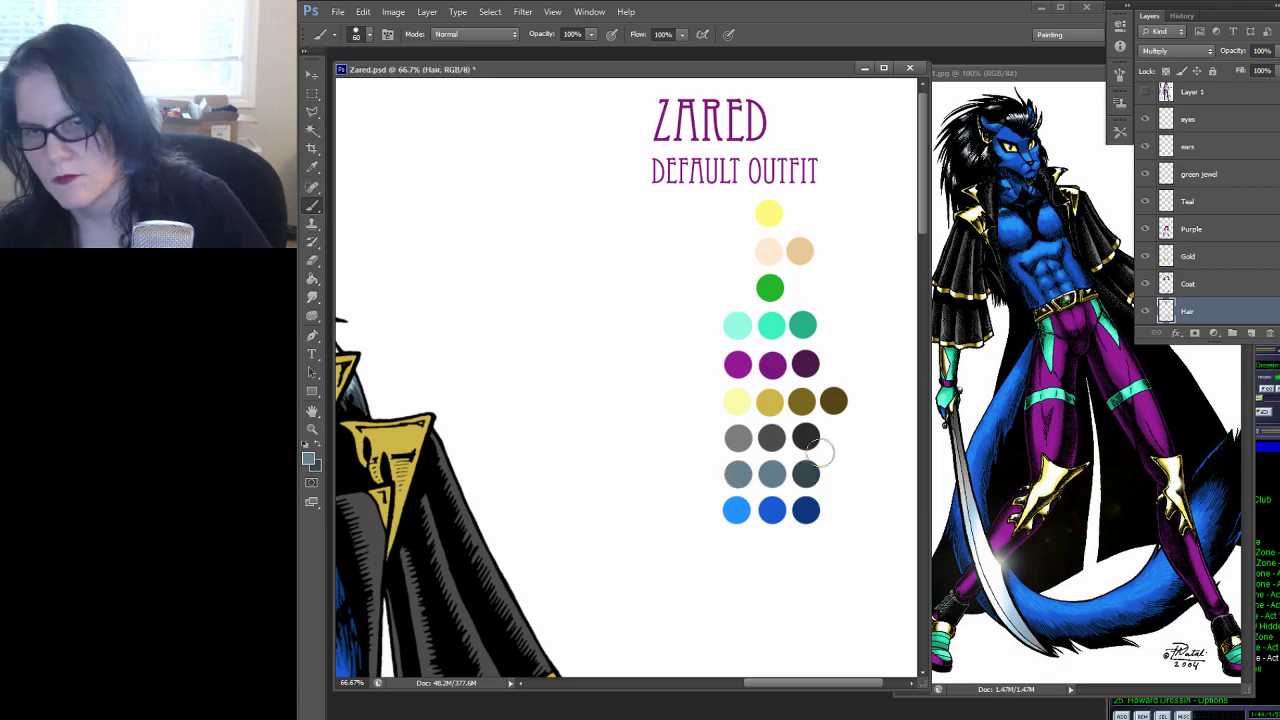
left_click_drag(549, 400, 918, 405)
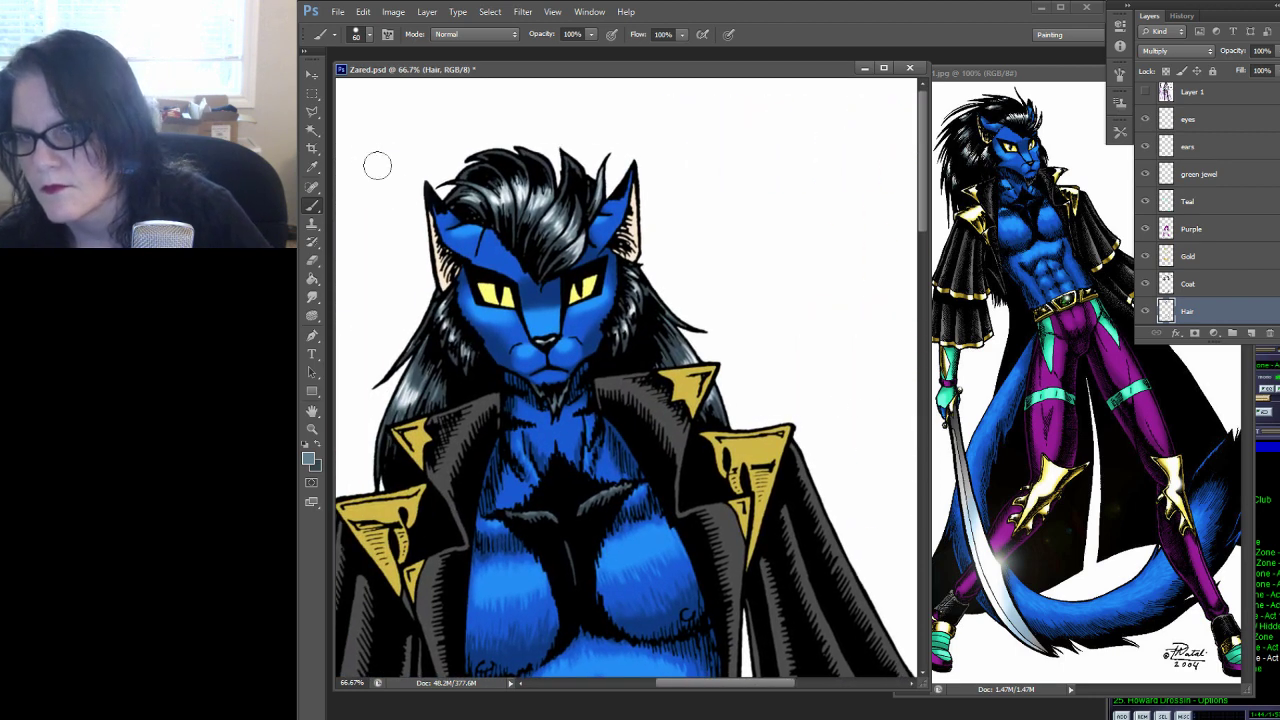
Inspect the hair and beard highlights up close, and review the shaded figure from the head down to the belt
left_click(312, 430)
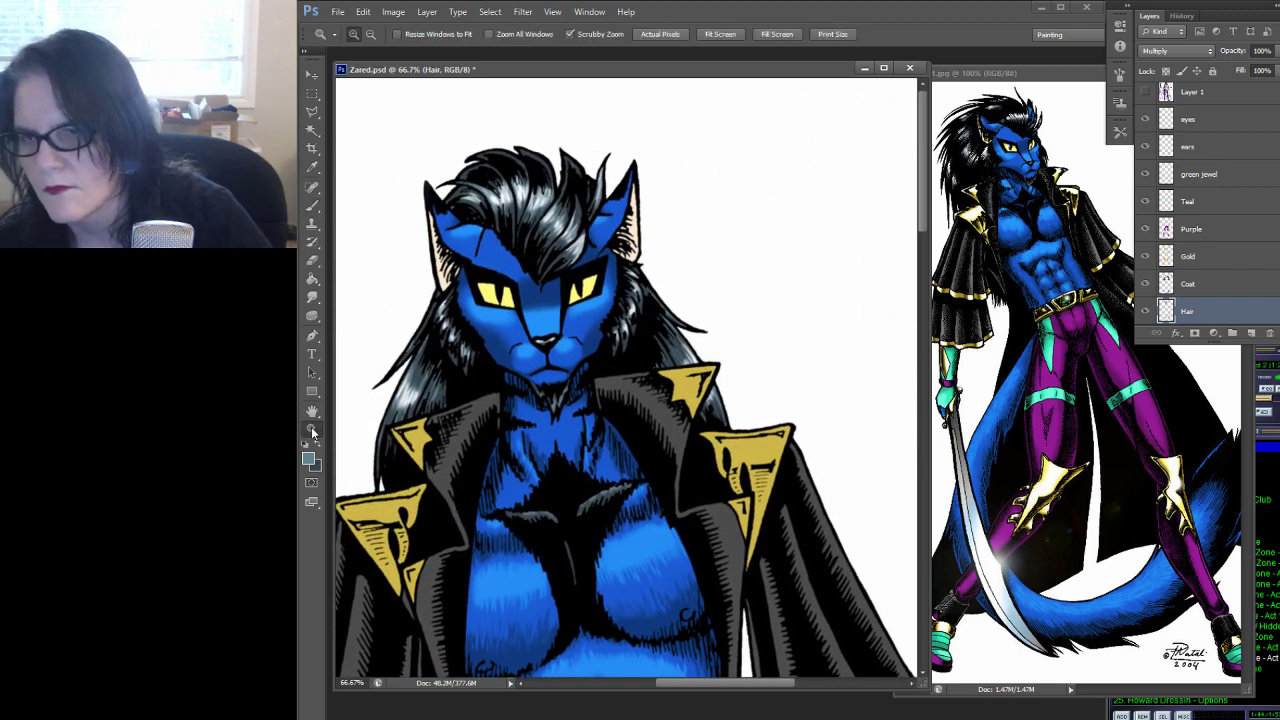
left_click(416, 354)
left_click(416, 354)
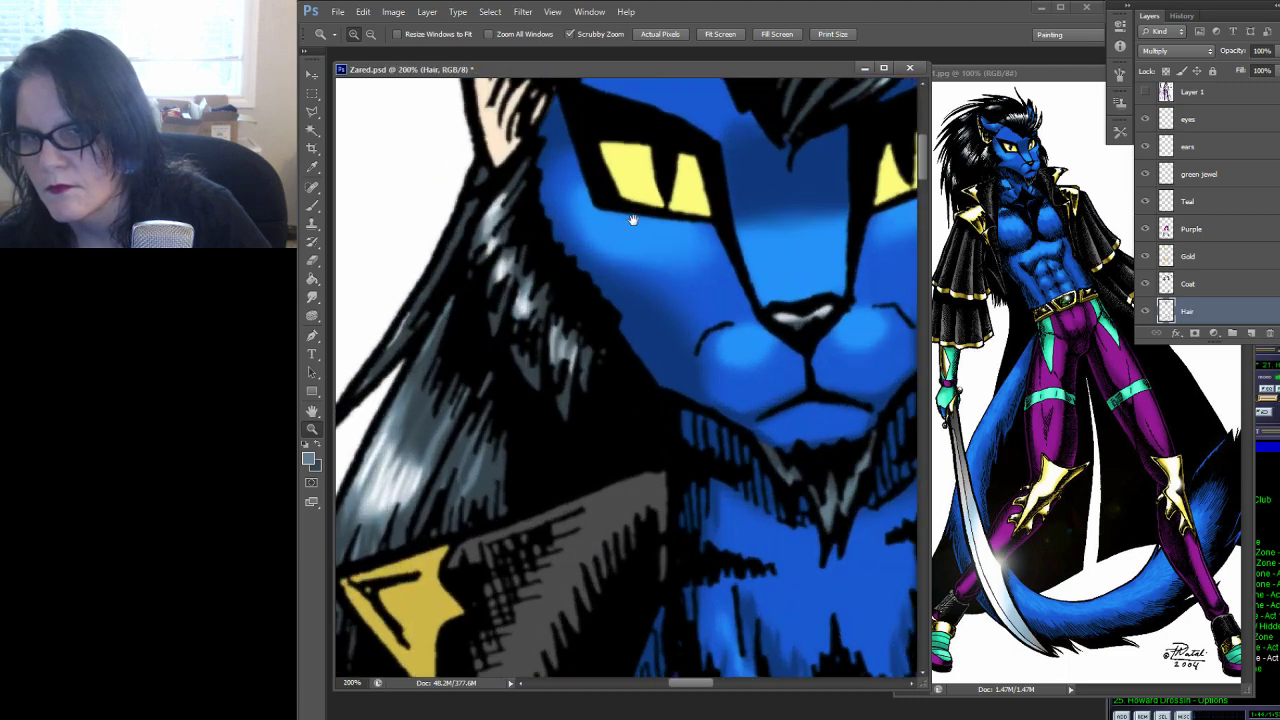
left_click_drag(632, 219, 408, 190)
left_click_drag(703, 202, 421, 148)
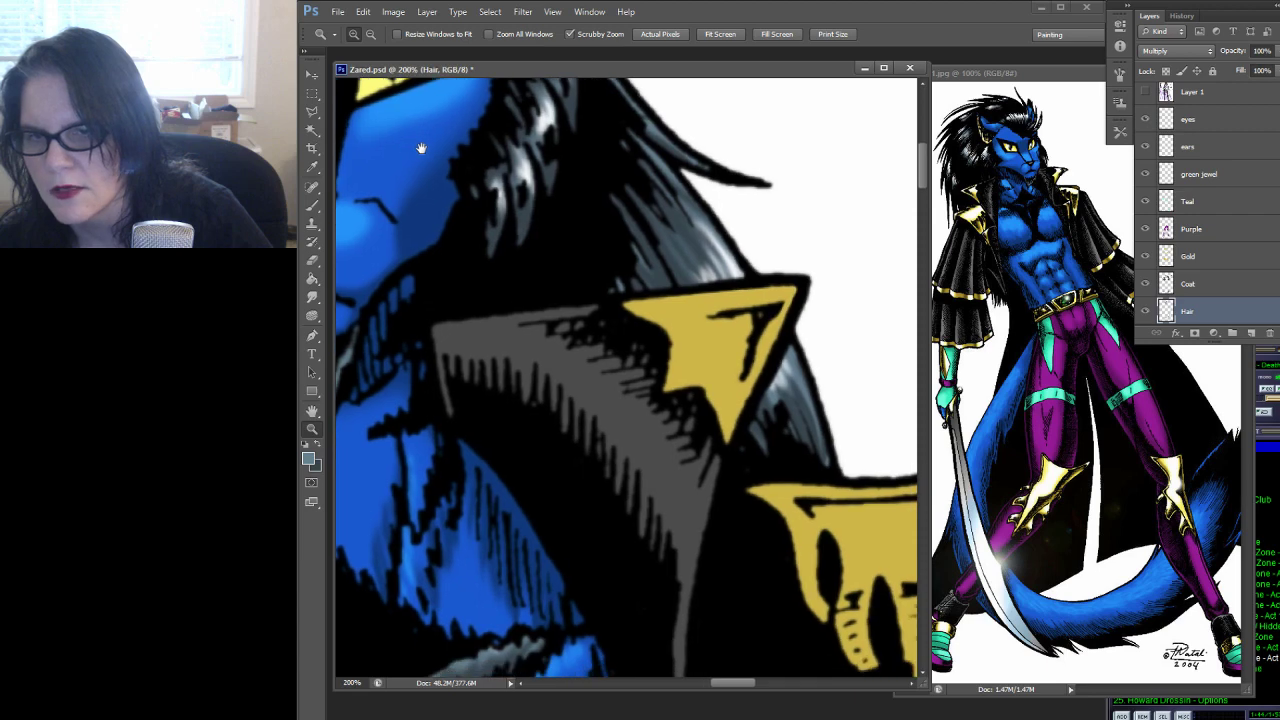
mouse_move(547, 174)
left_mouse_down()
mouse_move(780, 200)
mouse_move(800, 250)
mouse_move(784, 78)
mouse_move(686, 131)
left_mouse_up()
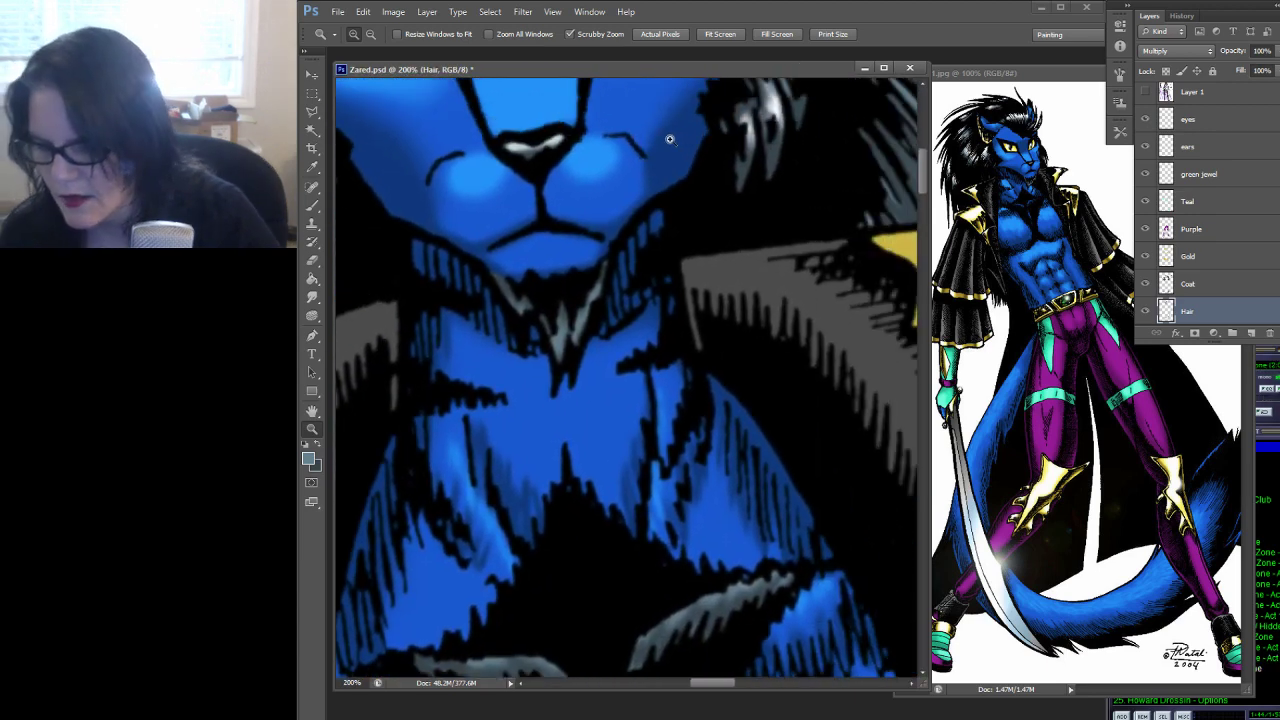
left_click(671, 340, "alt")
left_click(670, 340, "alt")
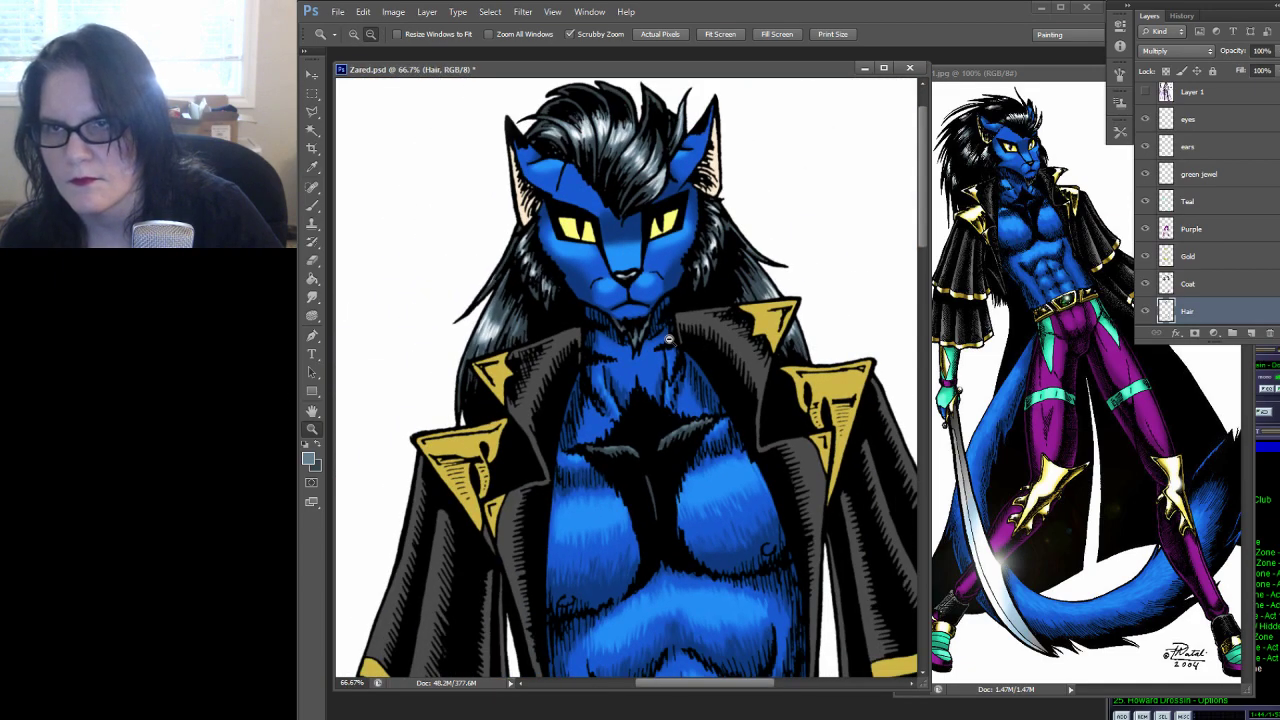
left_click(669, 340, "alt")
left_click_drag(766, 298, 604, 311)
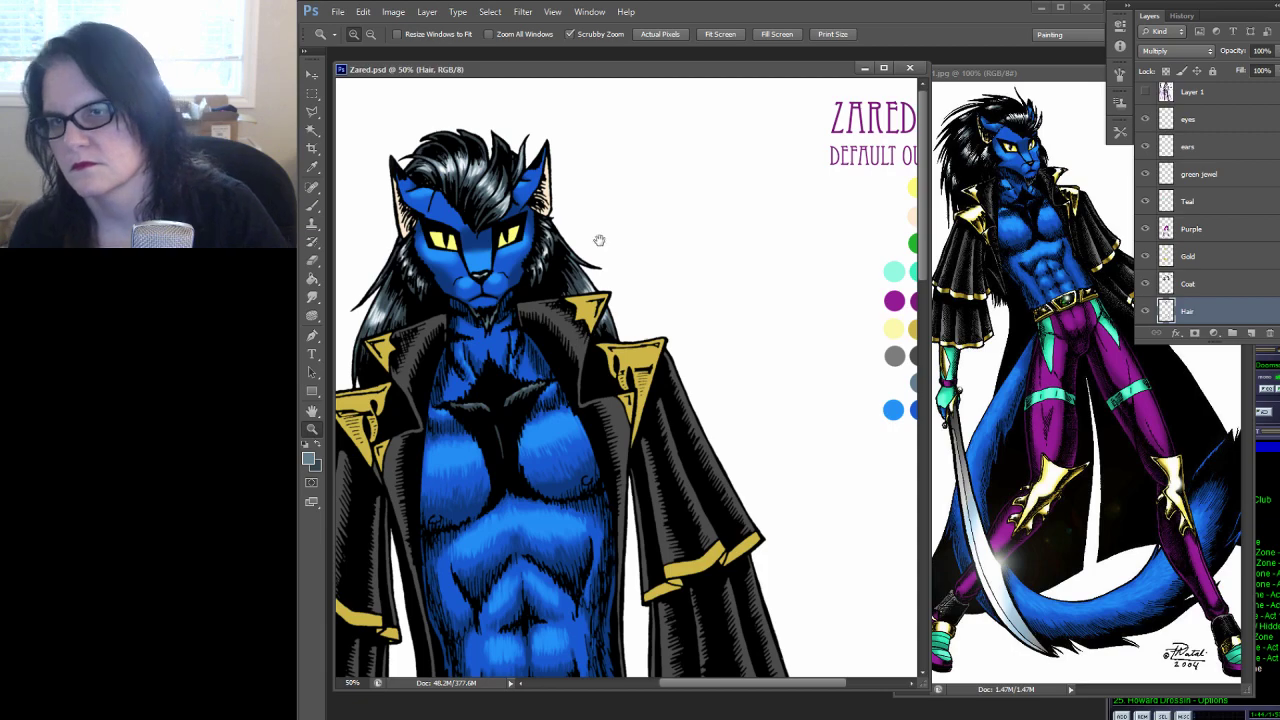
left_click_drag(599, 240, 583, 342)
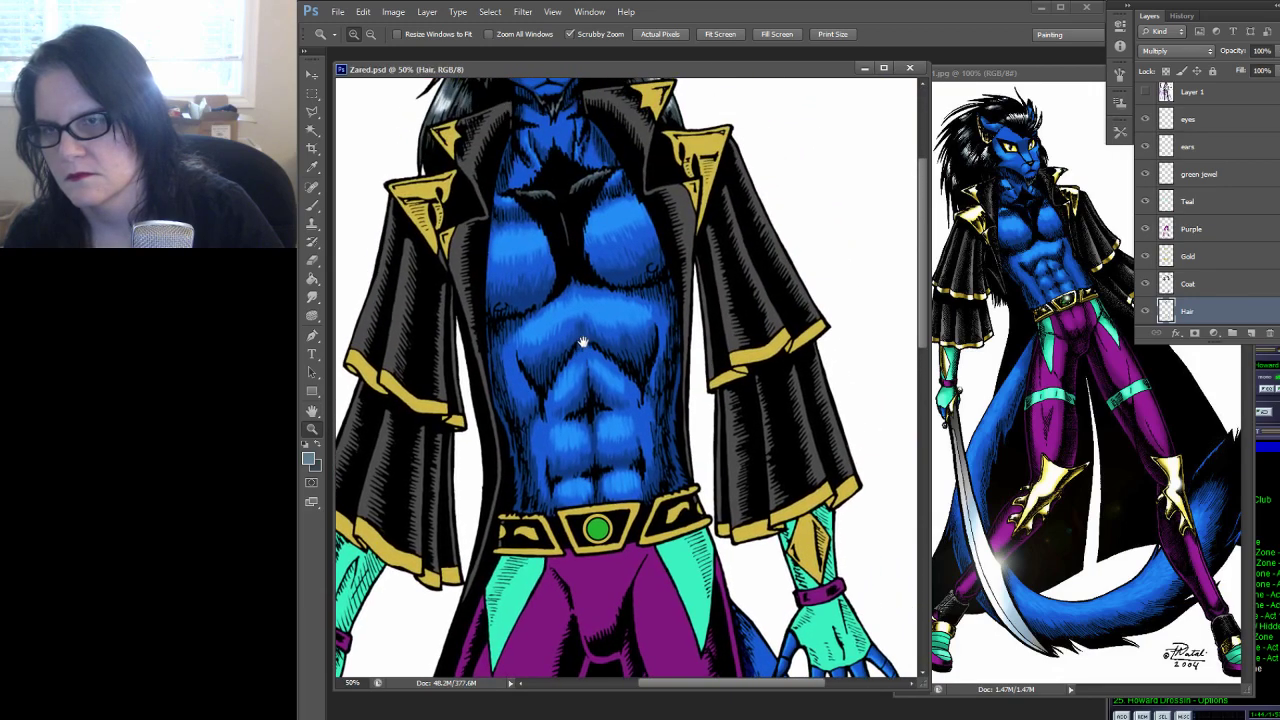
left_click_drag(612, 214, 605, 360)
left_click_drag(590, 277, 600, 320)
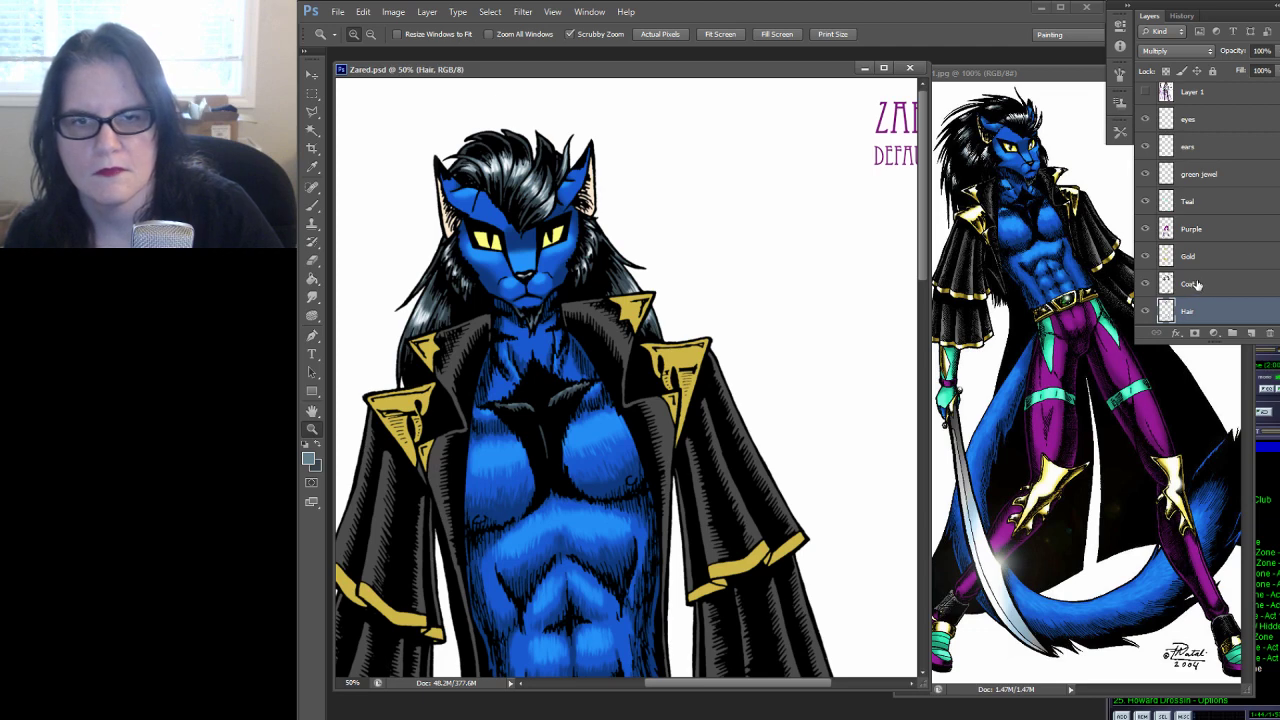
Make the Coat layer active and load its painted area as a selection
scroll(1208, 200, "down", 2)
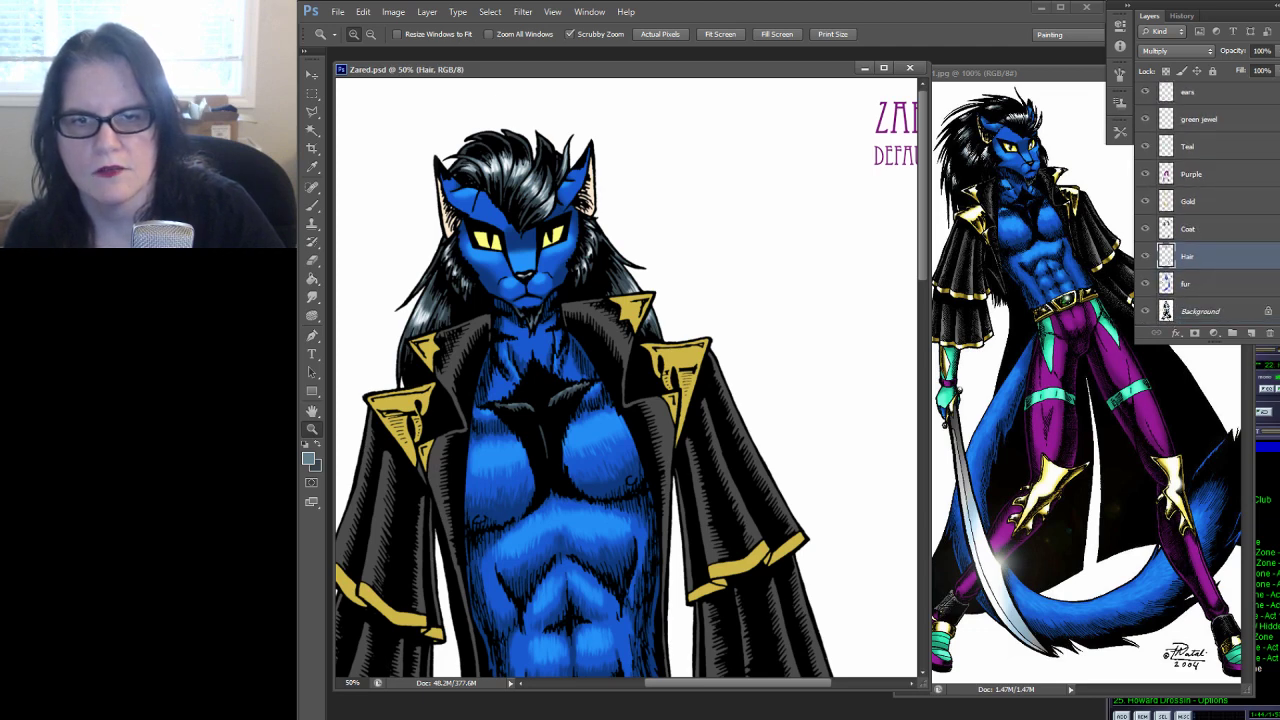
left_click(1195, 230)
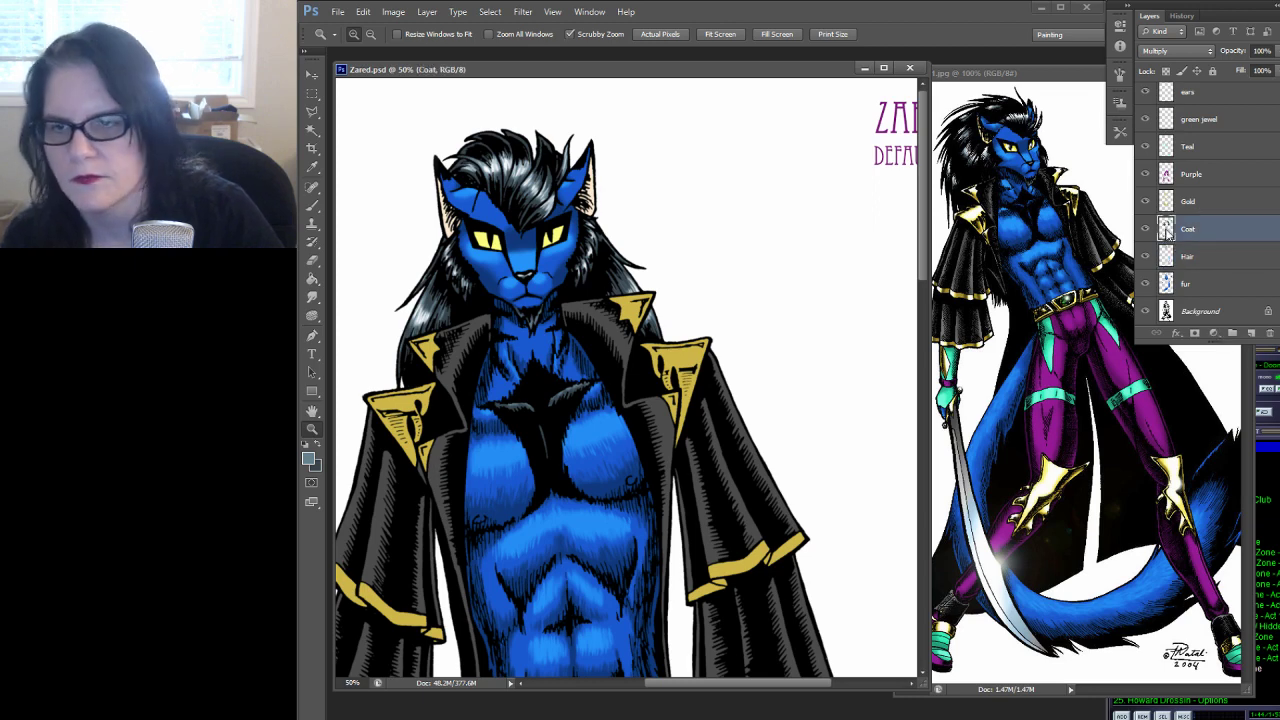
left_click(1166, 230, "ctrl")
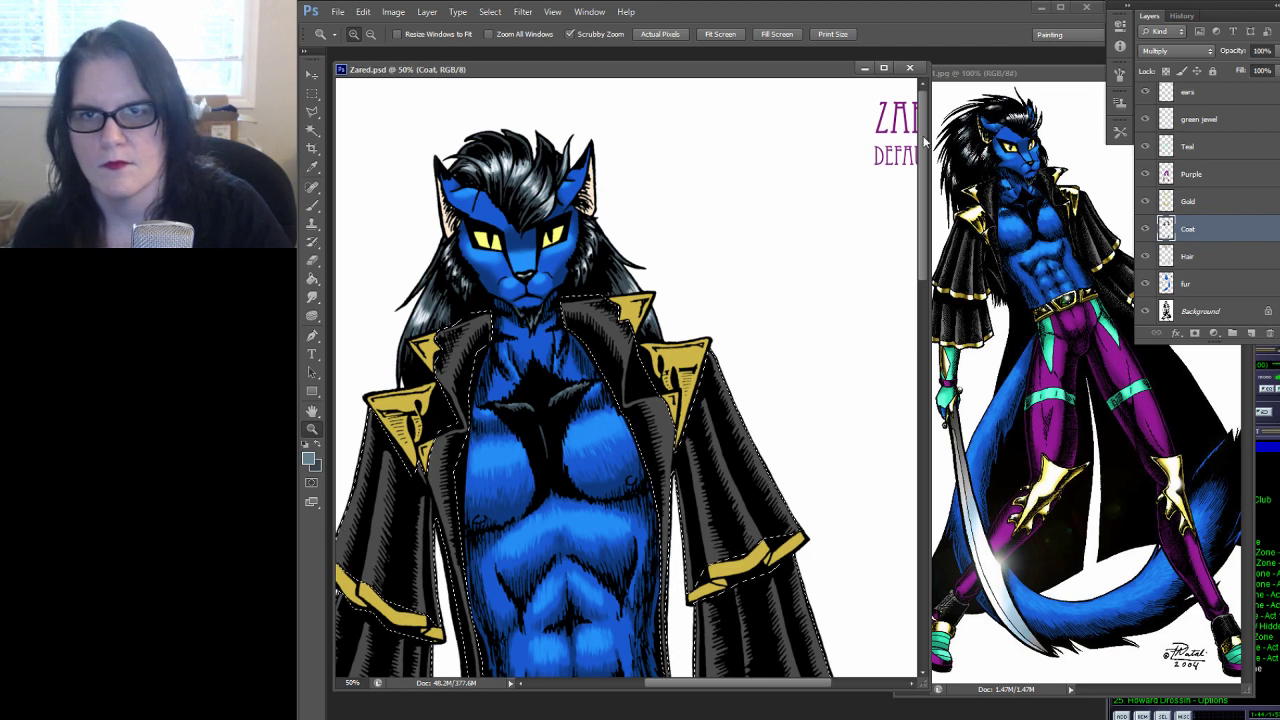
Sample the darkest gray from the coat's palette swatches as the foreground color
left_click_drag(639, 210, 617, 209)
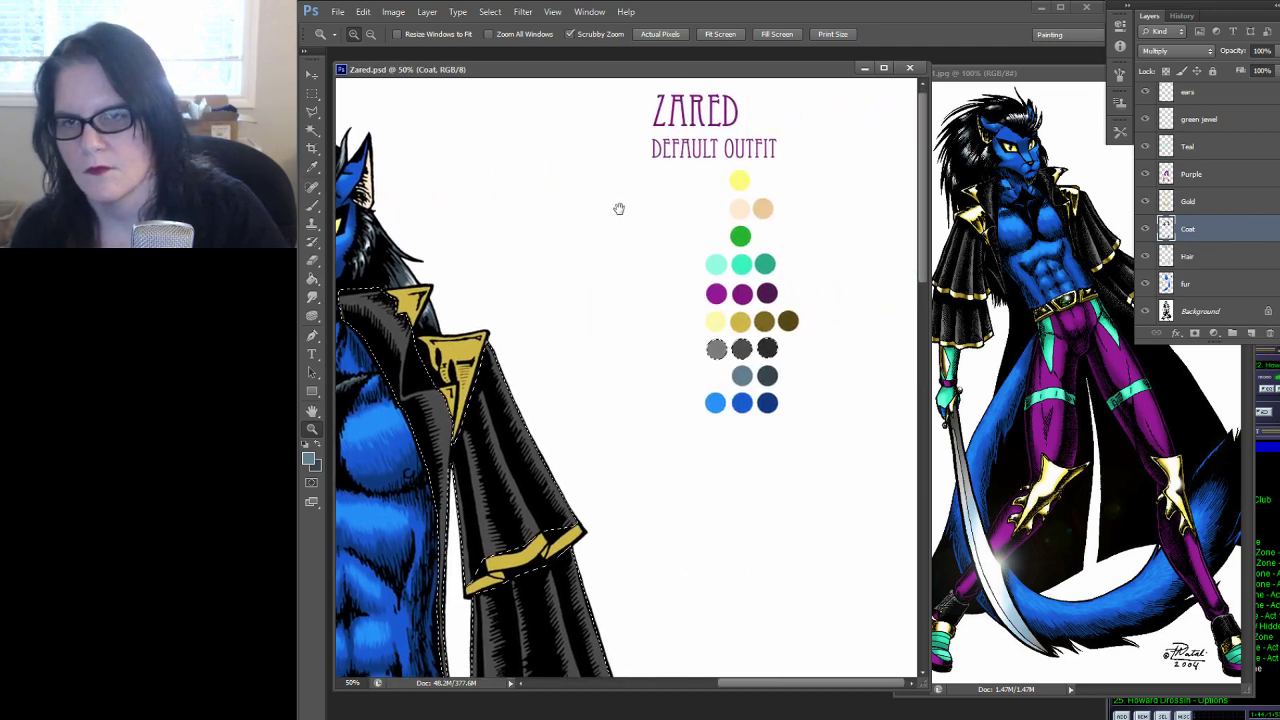
left_click_drag(723, 206, 824, 216)
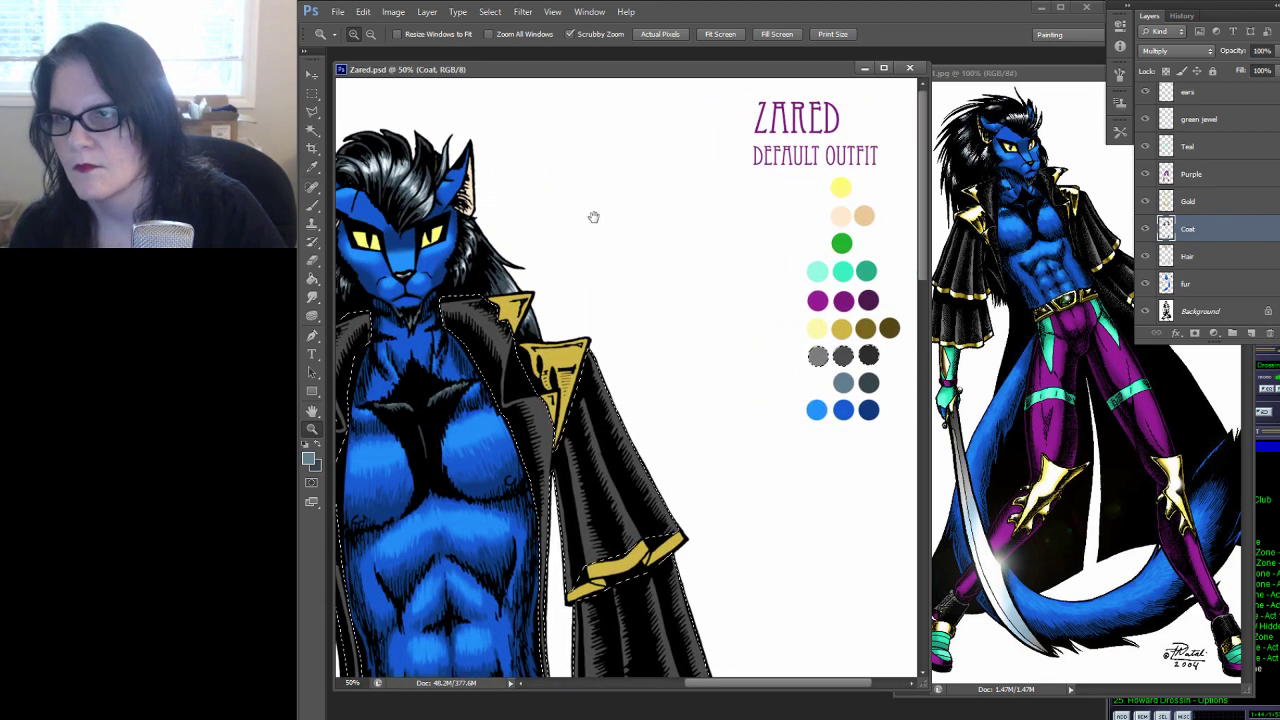
left_click(315, 168)
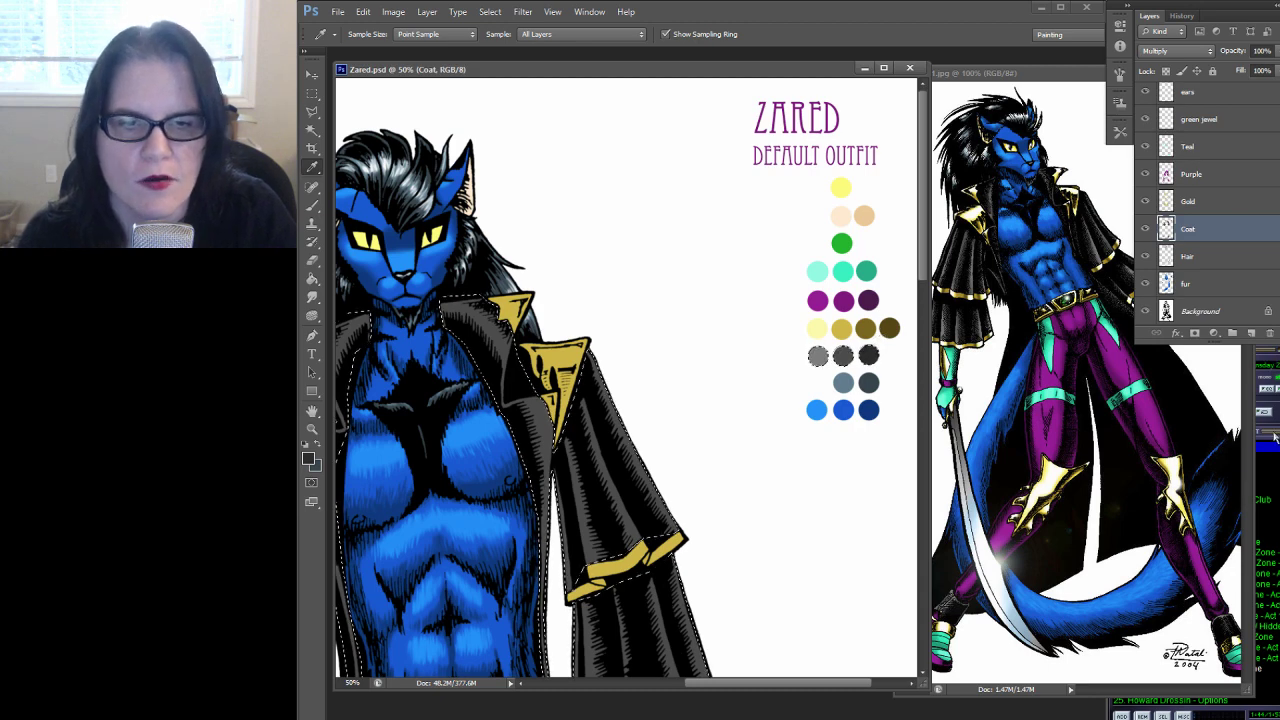
Switch to Winamp, select the Doomsday Zone track in the playlist, and return to the Zared.psd document in Photoshop
left_click(1265, 365)
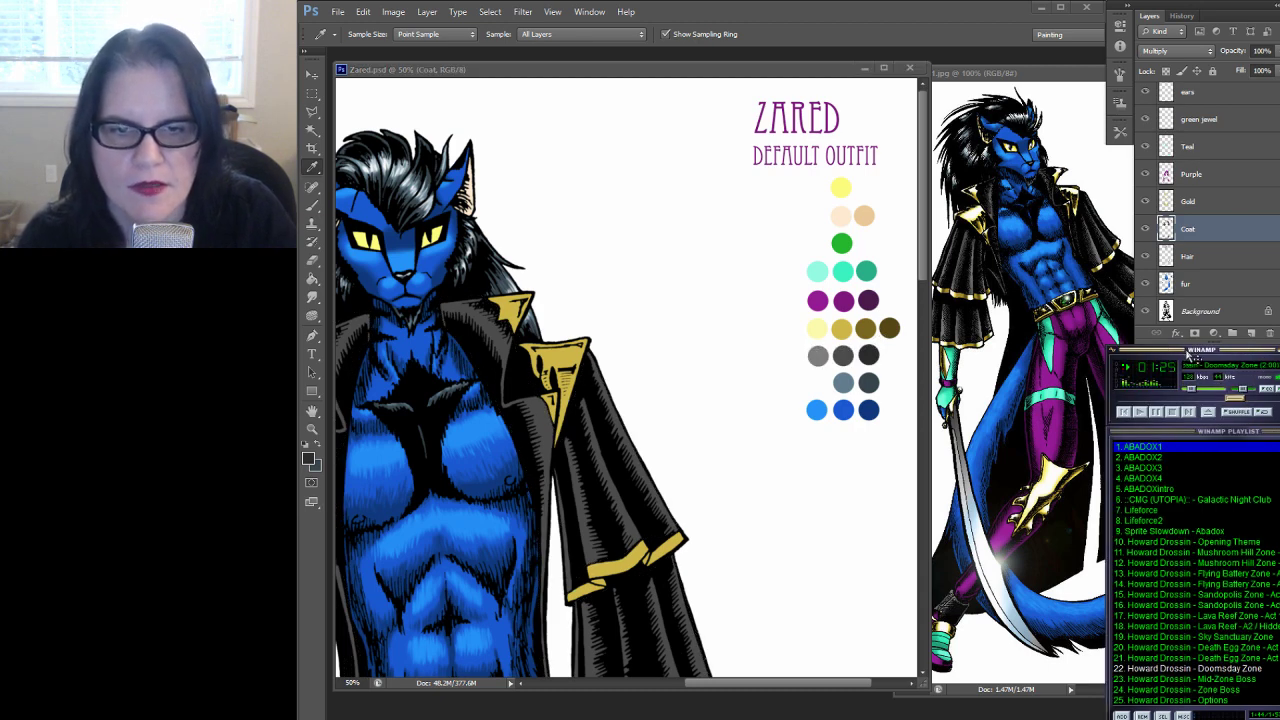
left_click(1190, 668)
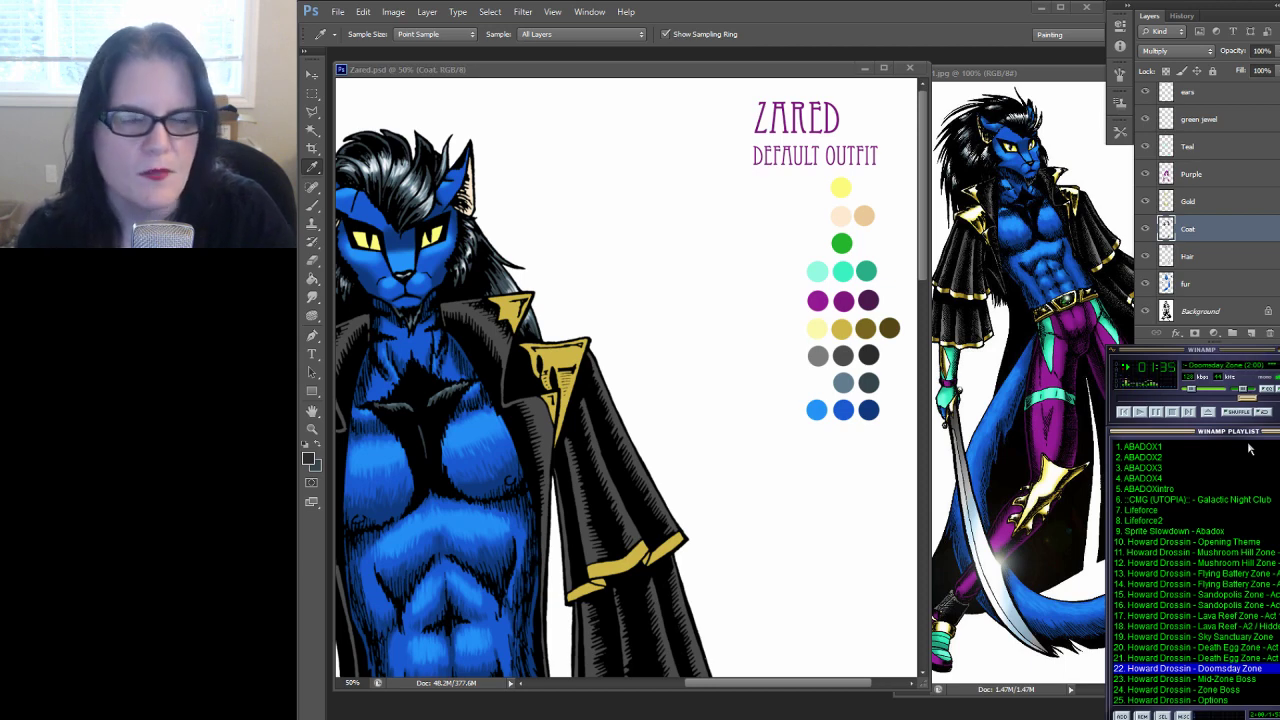
left_click(640, 72)
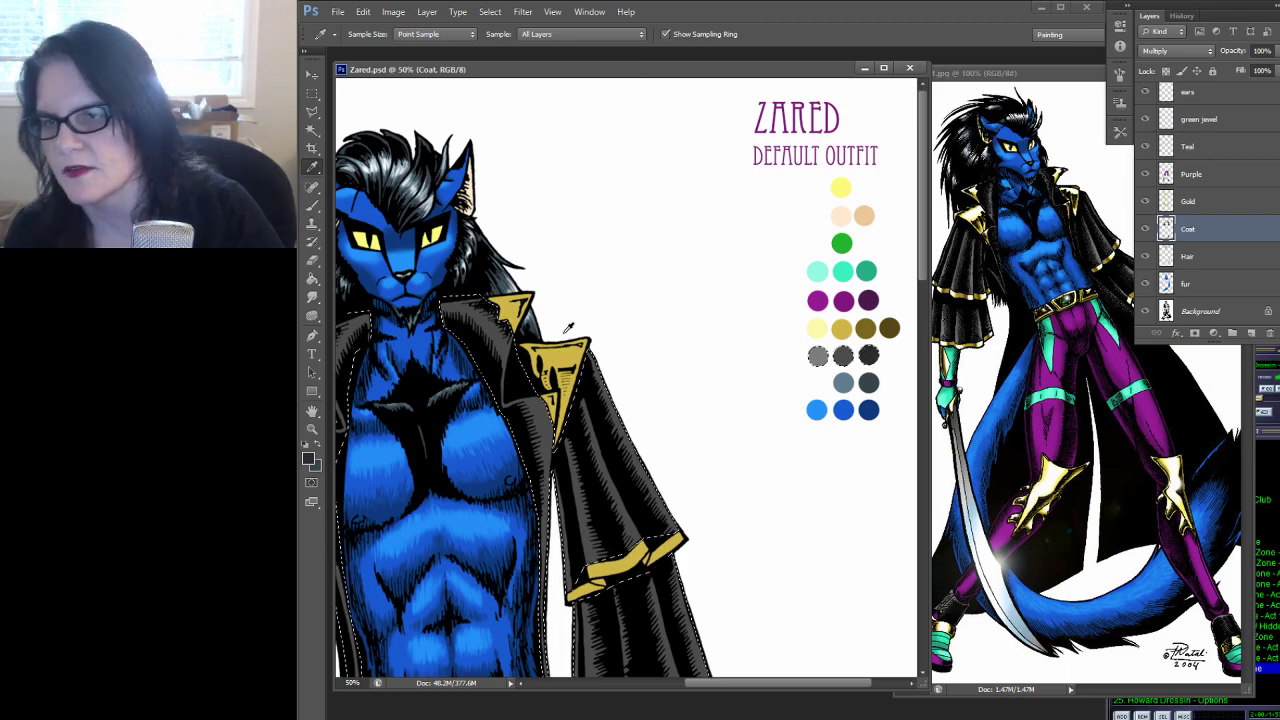
Set up the Brush tool with the soft round 65 px, 0% hardness preset for shading the coat lapel
left_click_drag(545, 342, 722, 239)
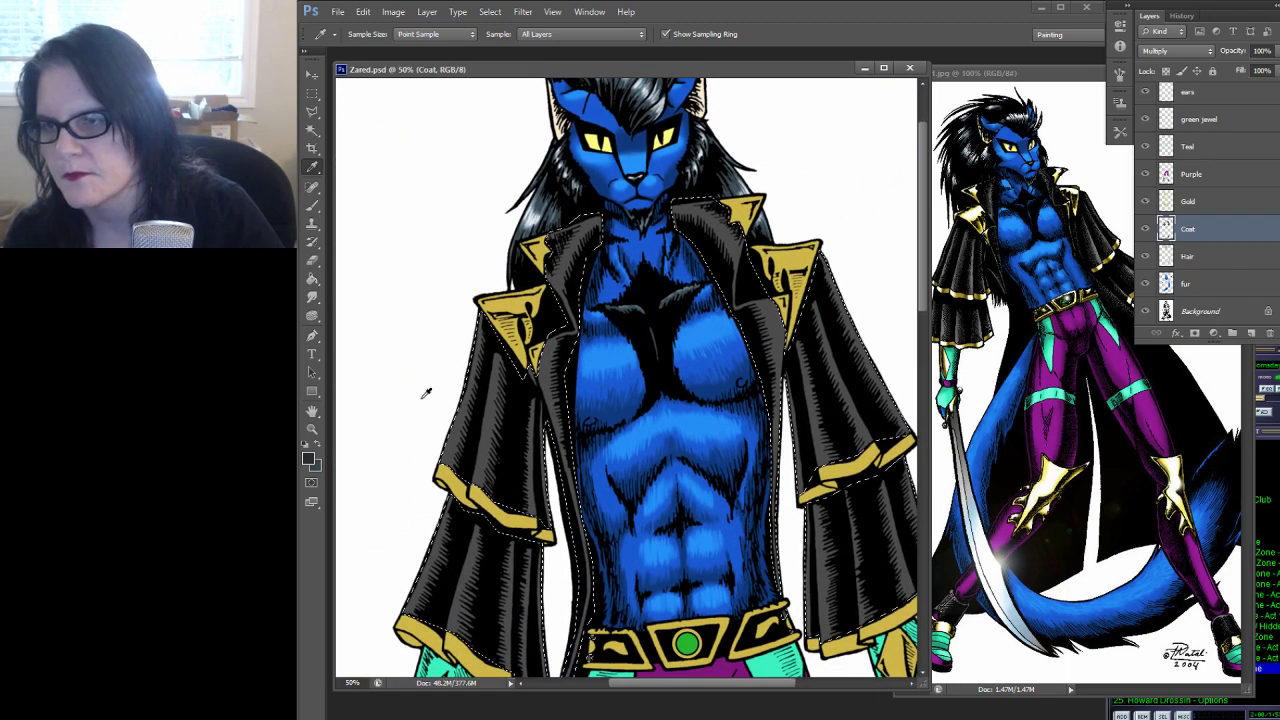
left_click(311, 430)
left_click(752, 250)
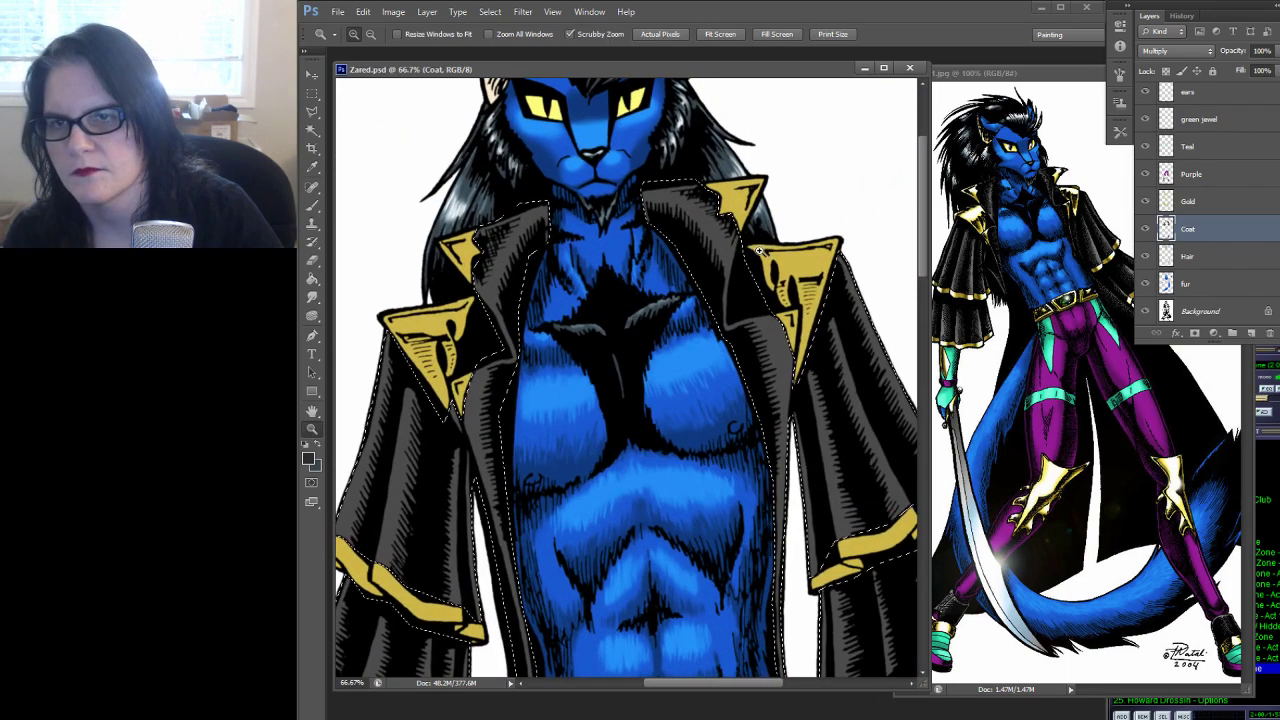
left_click(752, 250)
left_click_drag(752, 250, 672, 272)
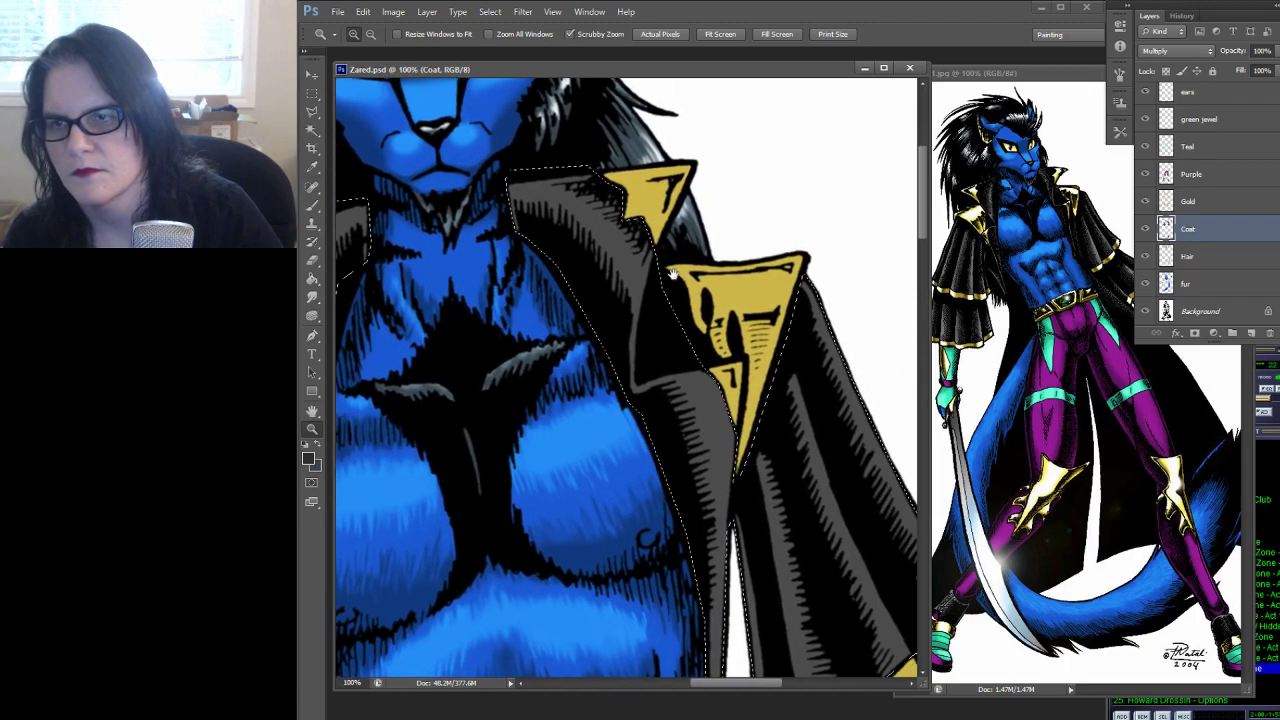
left_click(313, 206)
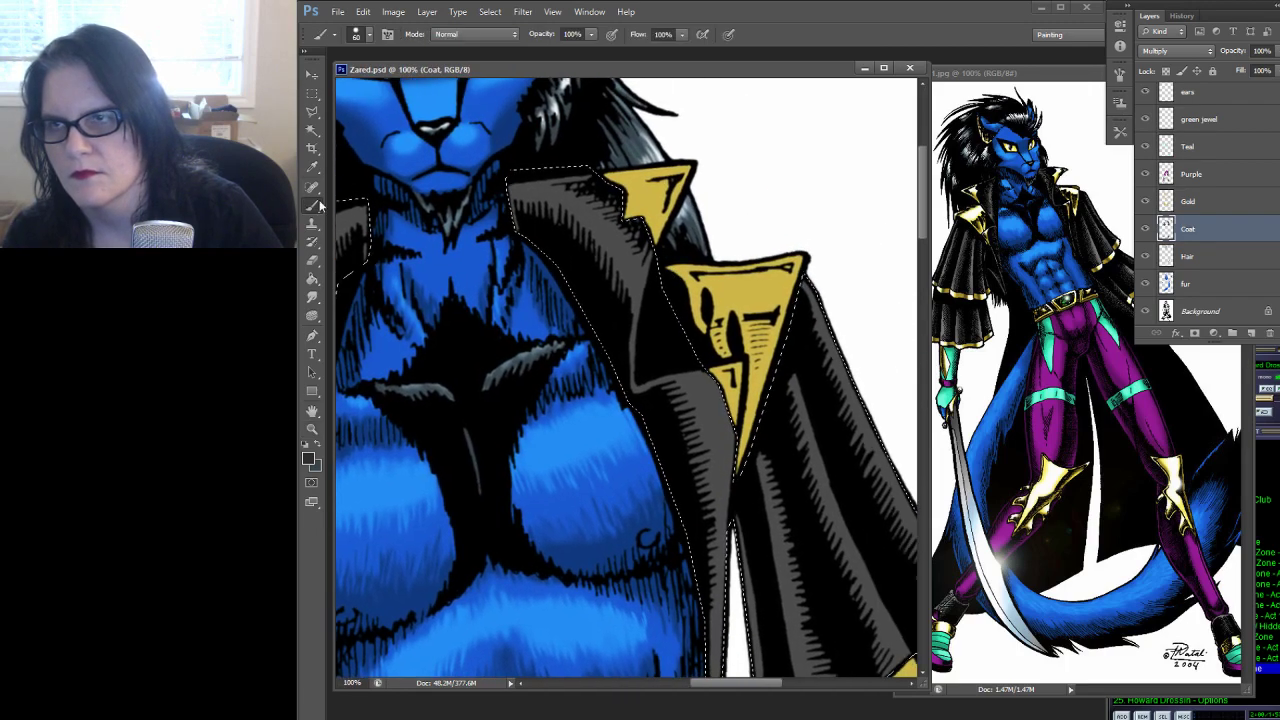
left_click(370, 36)
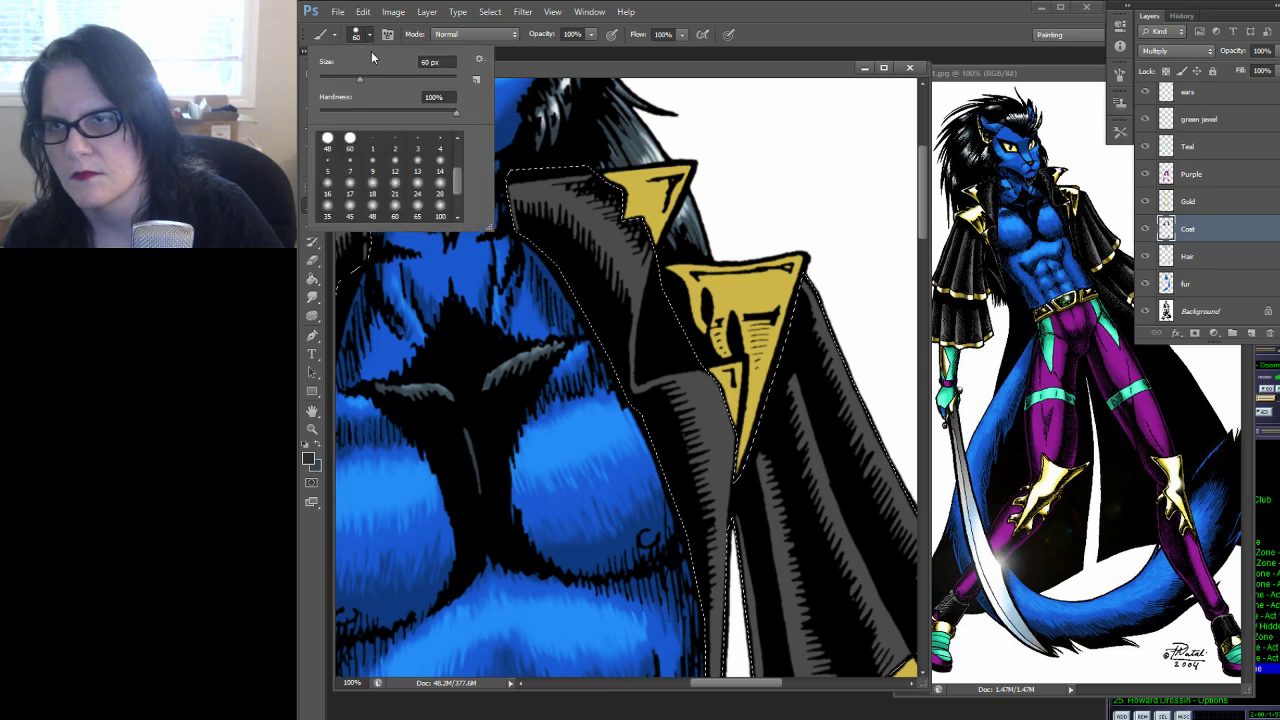
left_click(416, 208)
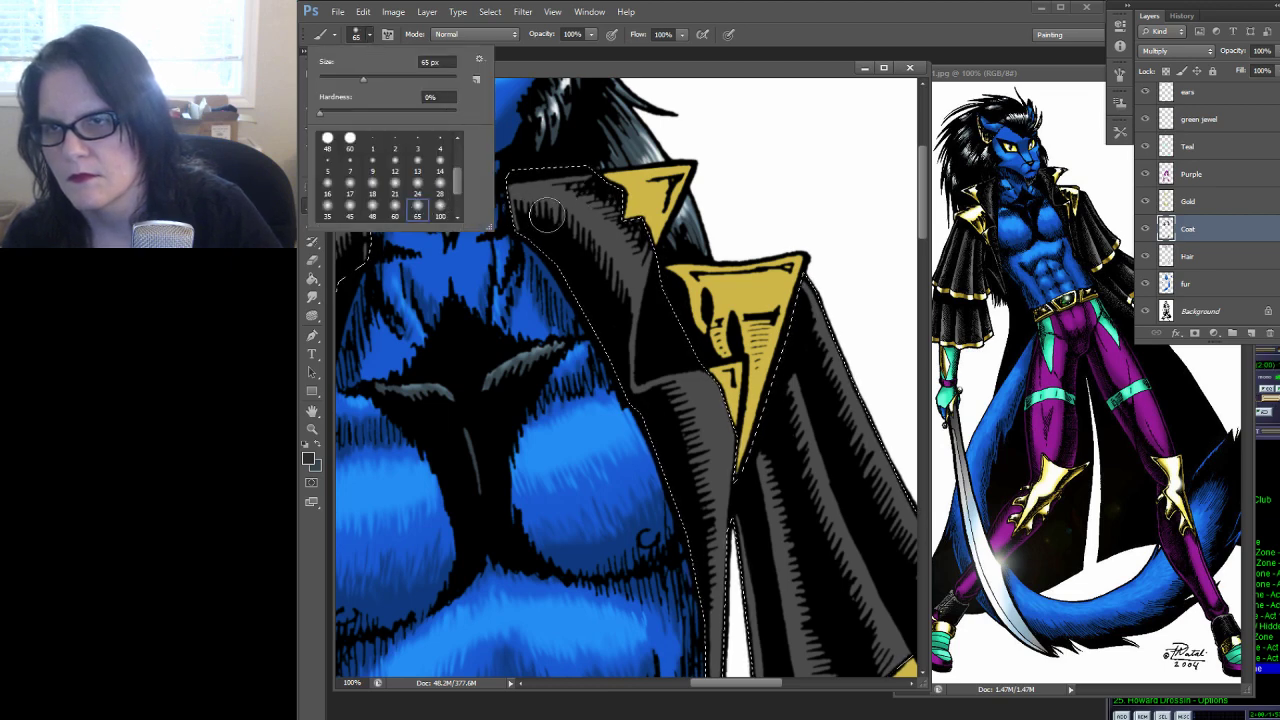
left_click(586, 94)
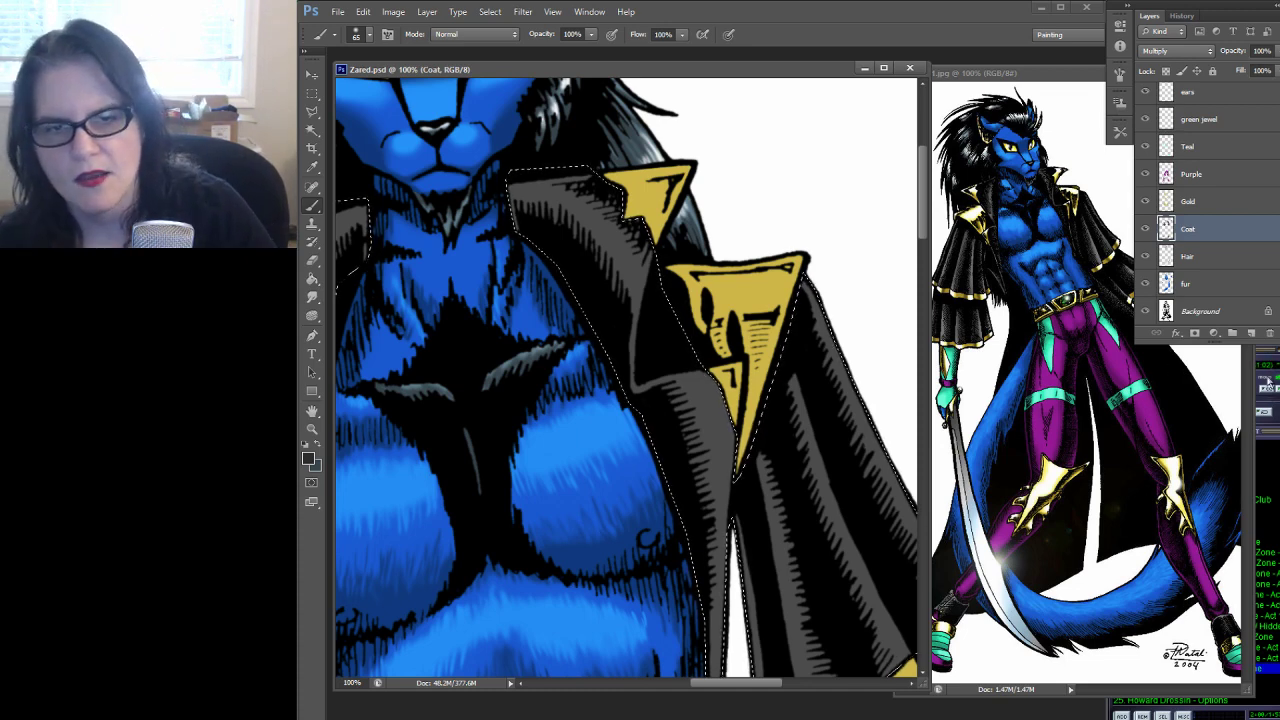
Narrow the Zared1.jpg reference window to uncover the Winamp player, and reposition the reference figure inside it
left_click(1261, 401)
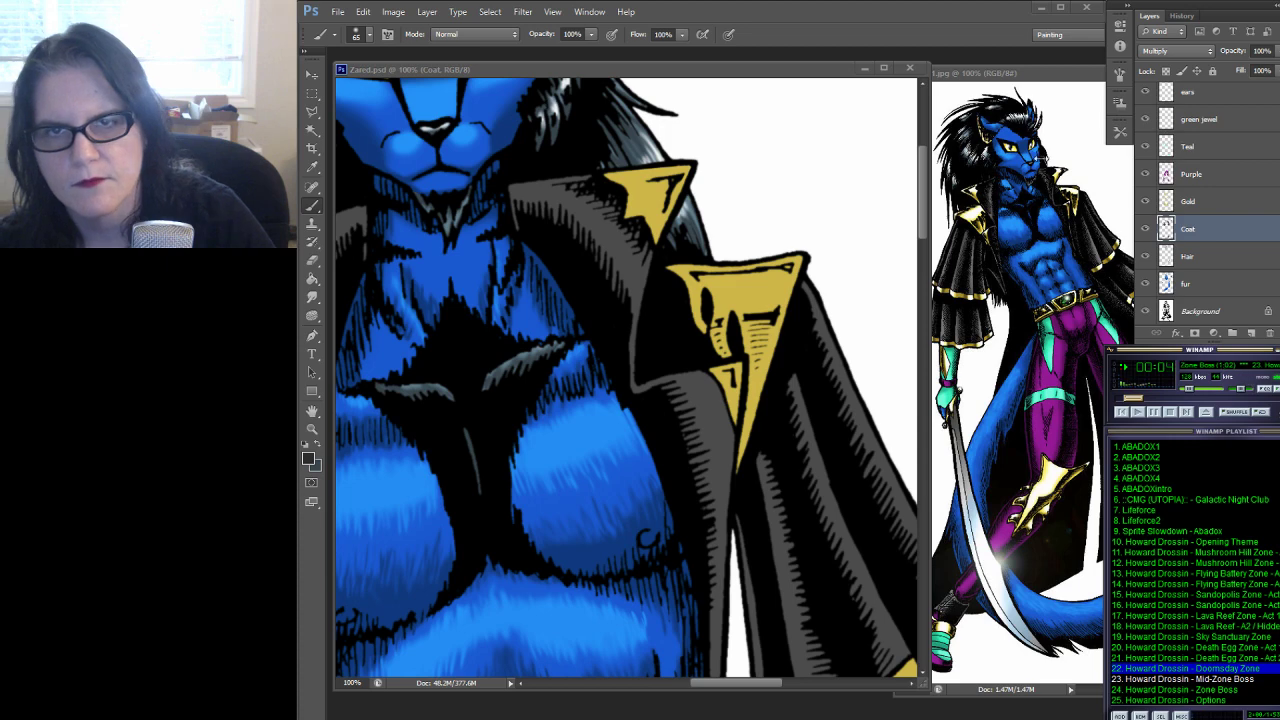
left_click(1065, 80)
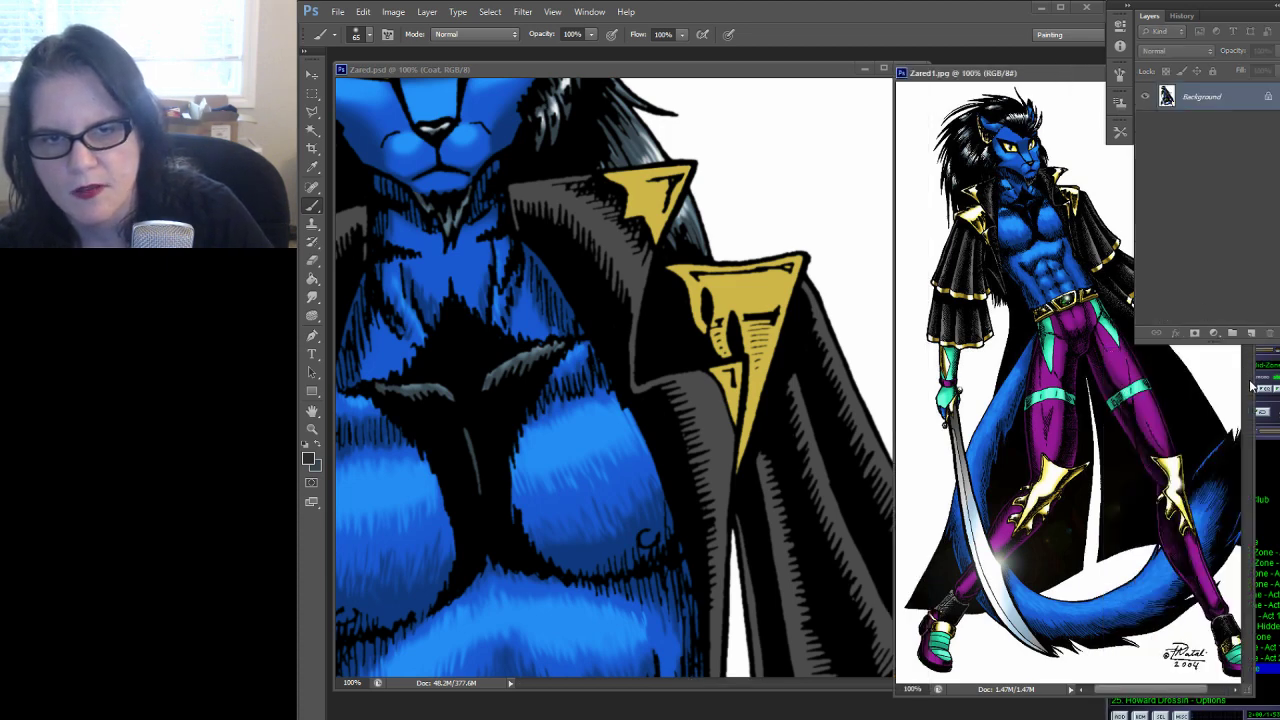
left_click_drag(1250, 378, 1098, 376)
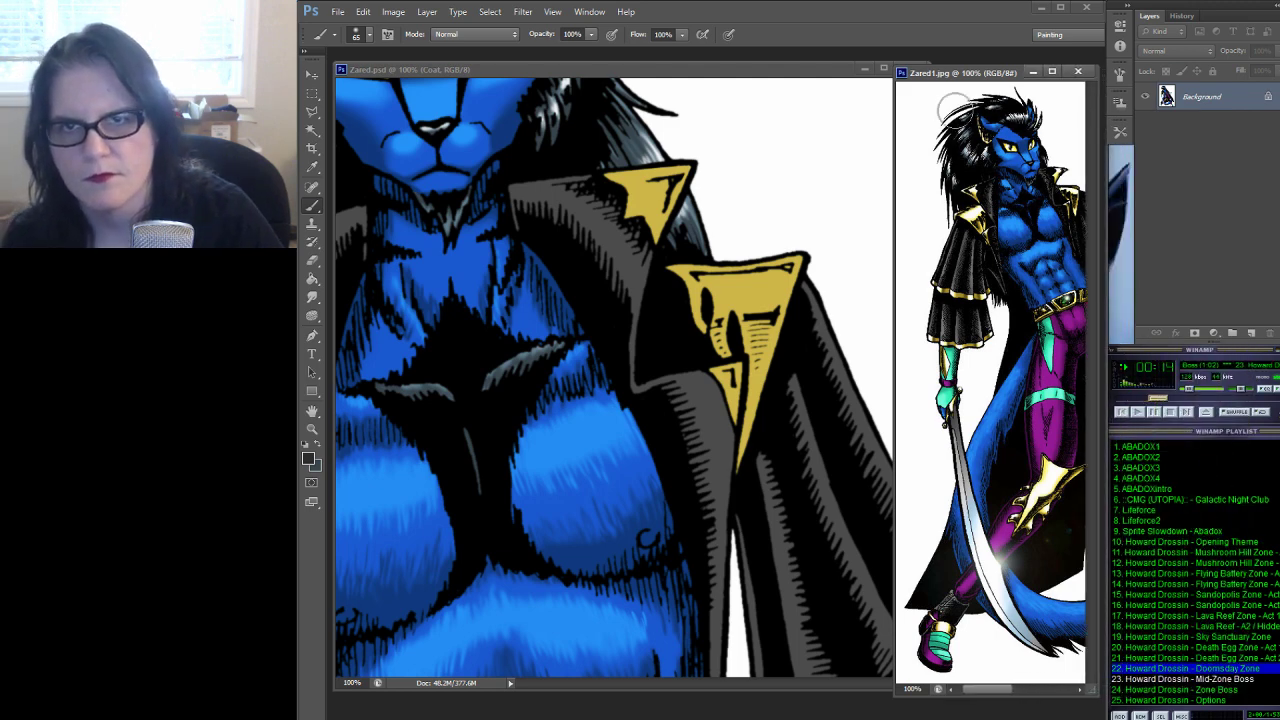
left_click_drag(1024, 186, 1002, 203)
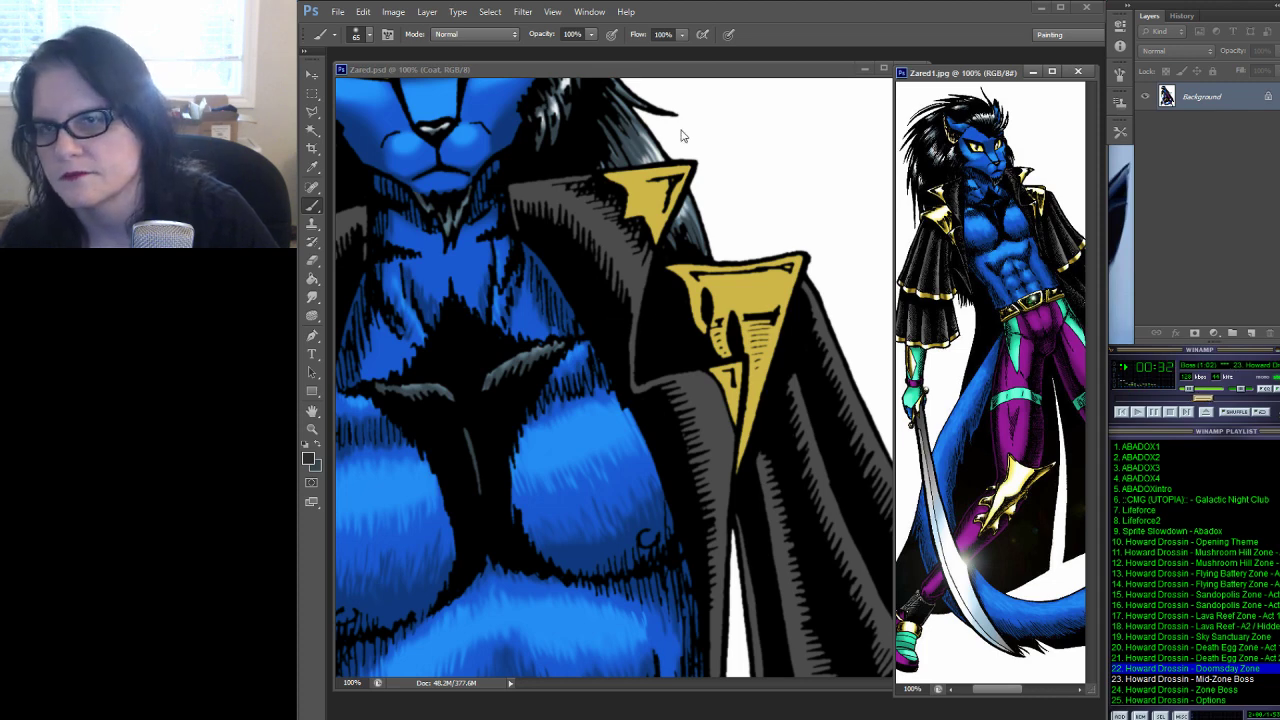
Return to Zared.psd, restore the coat selection, and brush dark gray shading down the upper lapel on the image's right side
left_click(685, 72)
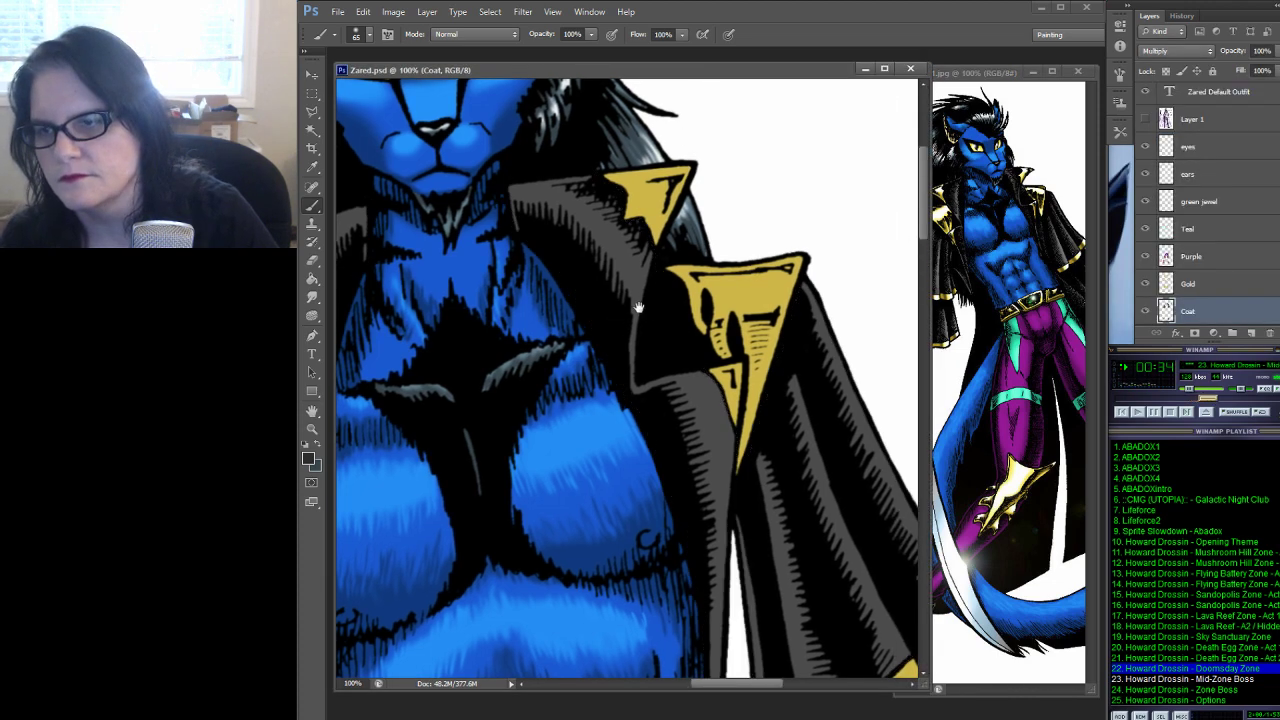
left_click_drag(639, 306, 733, 348)
key("ctrl+shift+d")
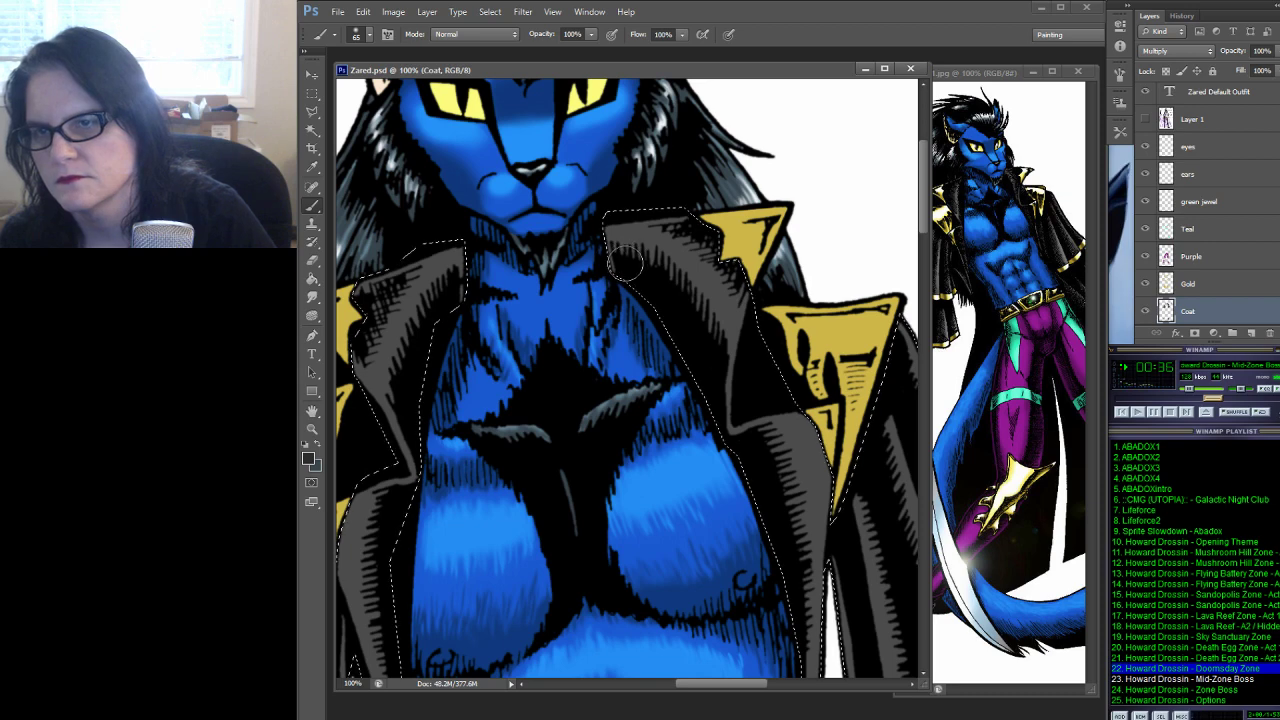
mouse_move(610, 258)
left_mouse_down()
mouse_move(665, 262)
mouse_move(694, 290)
mouse_move(731, 368)
mouse_move(705, 367)
mouse_move(742, 428)
left_mouse_up()
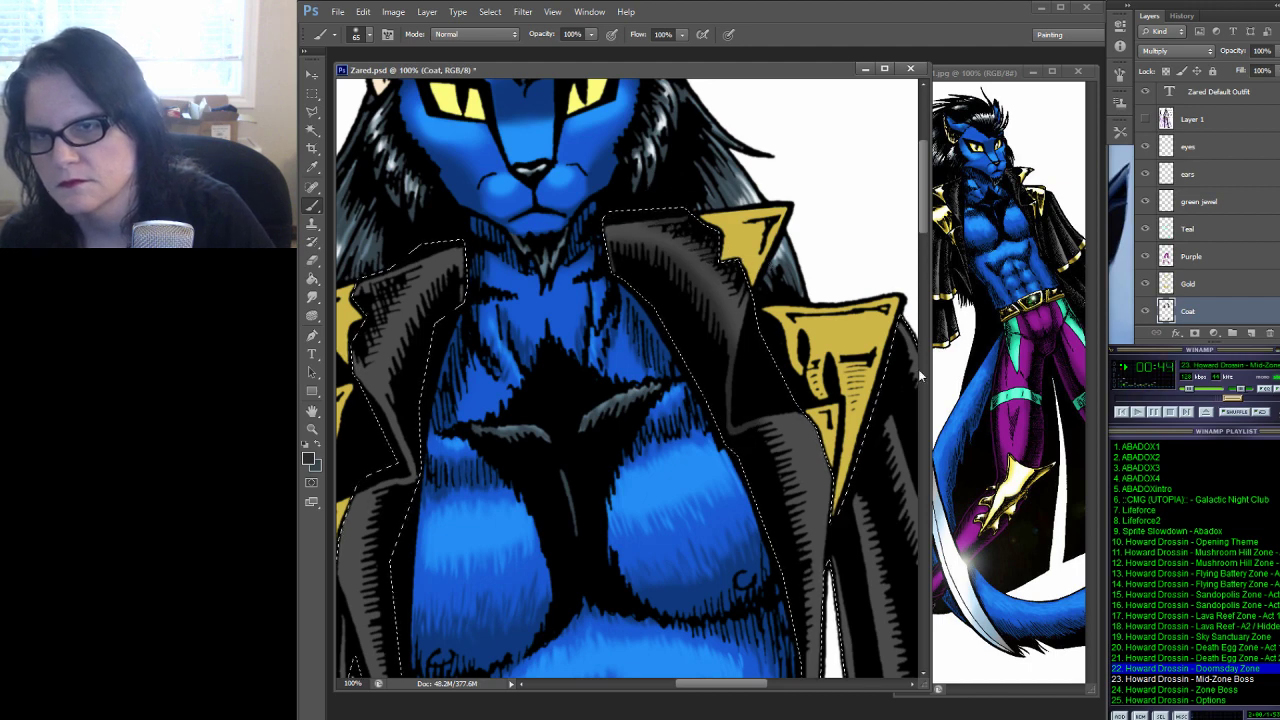
Brush dark gray shading along the inner edge of the lower lapel beside the chest, within the restored coat selection
key("ctrl+d")
left_click_drag(872, 325, 750, 123)
key("ctrl+shift+d")
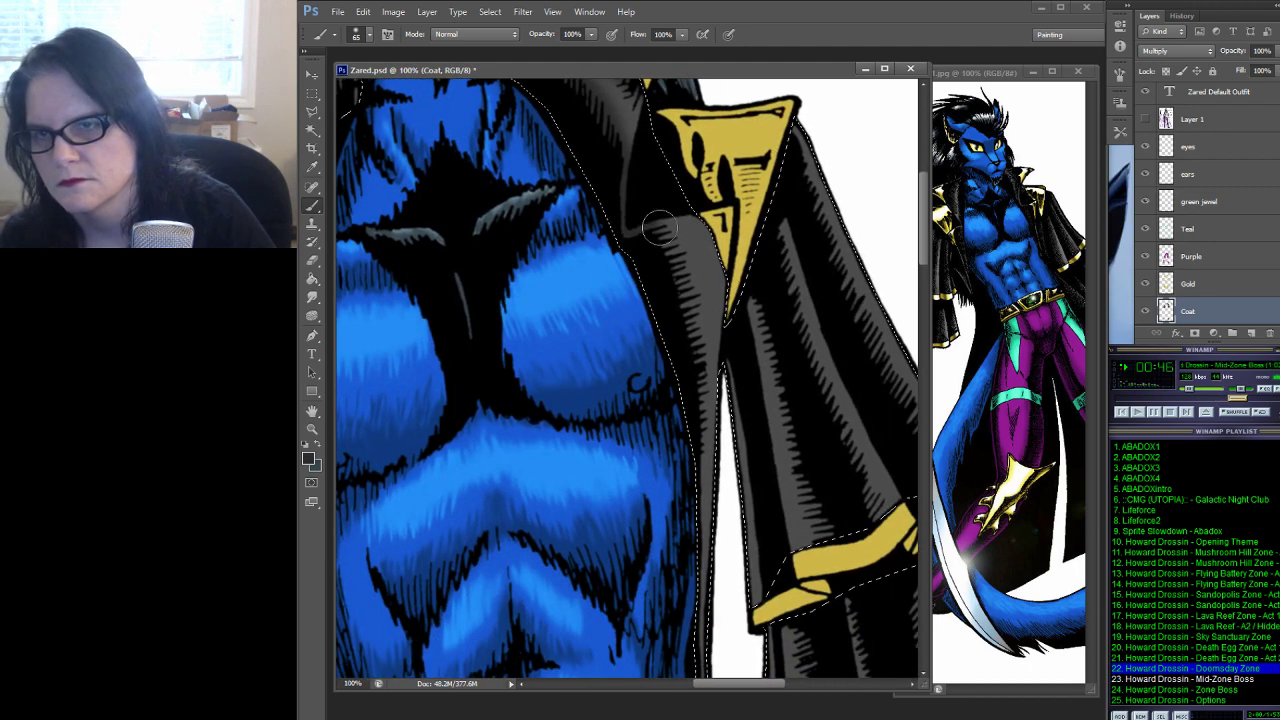
mouse_move(670, 255)
left_mouse_down()
mouse_move(697, 329)
mouse_move(690, 422)
left_mouse_up()
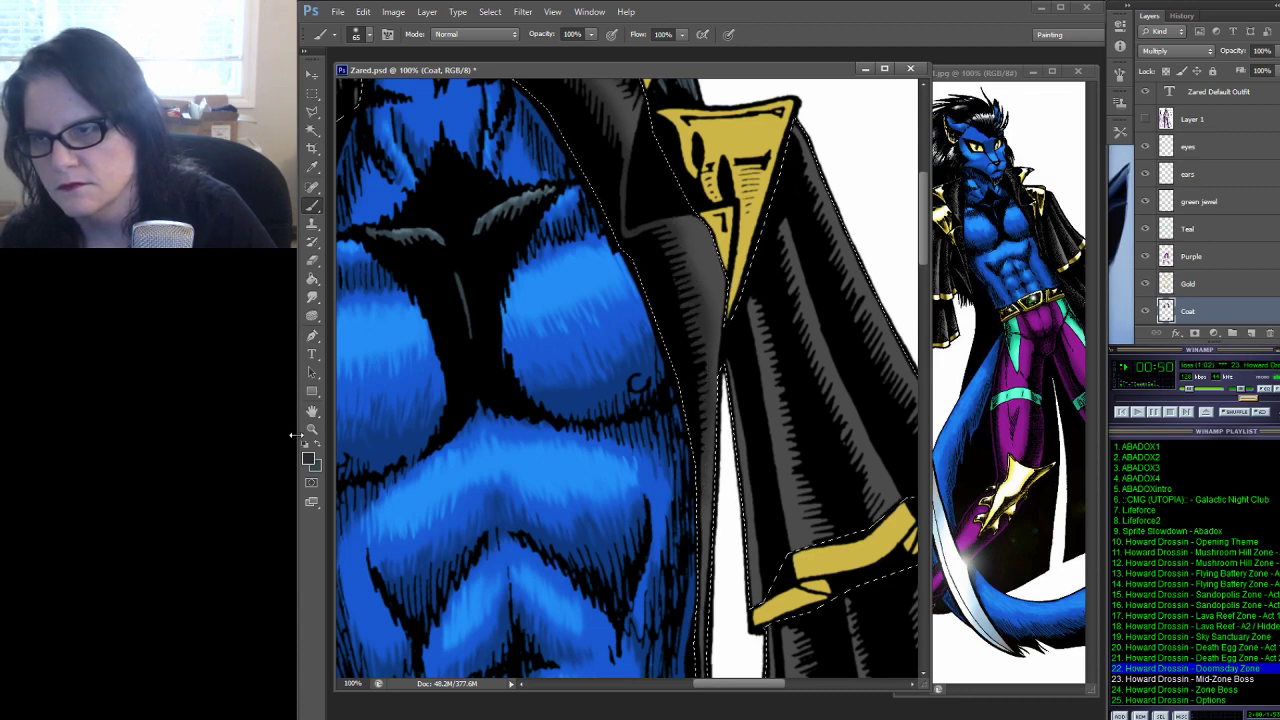
Sample the medium gray from the coat sleeve as the foreground color and ready the Brush tool
key("i")
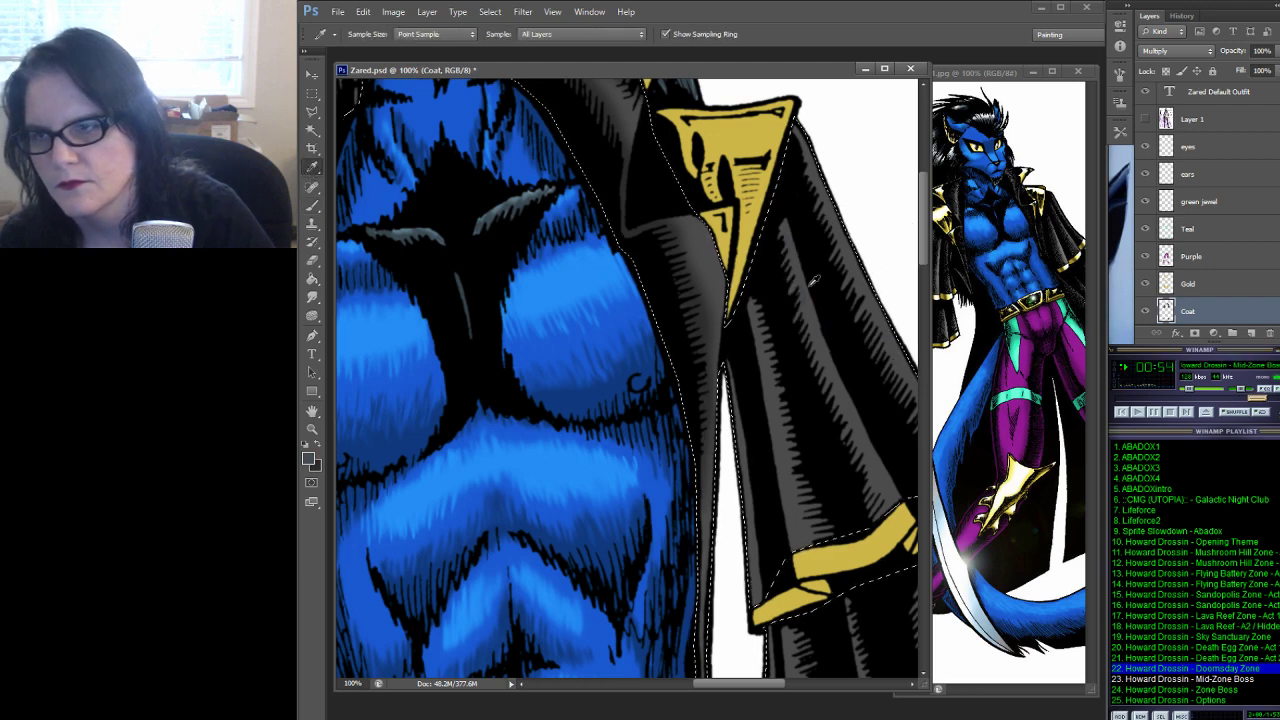
left_click(312, 205)
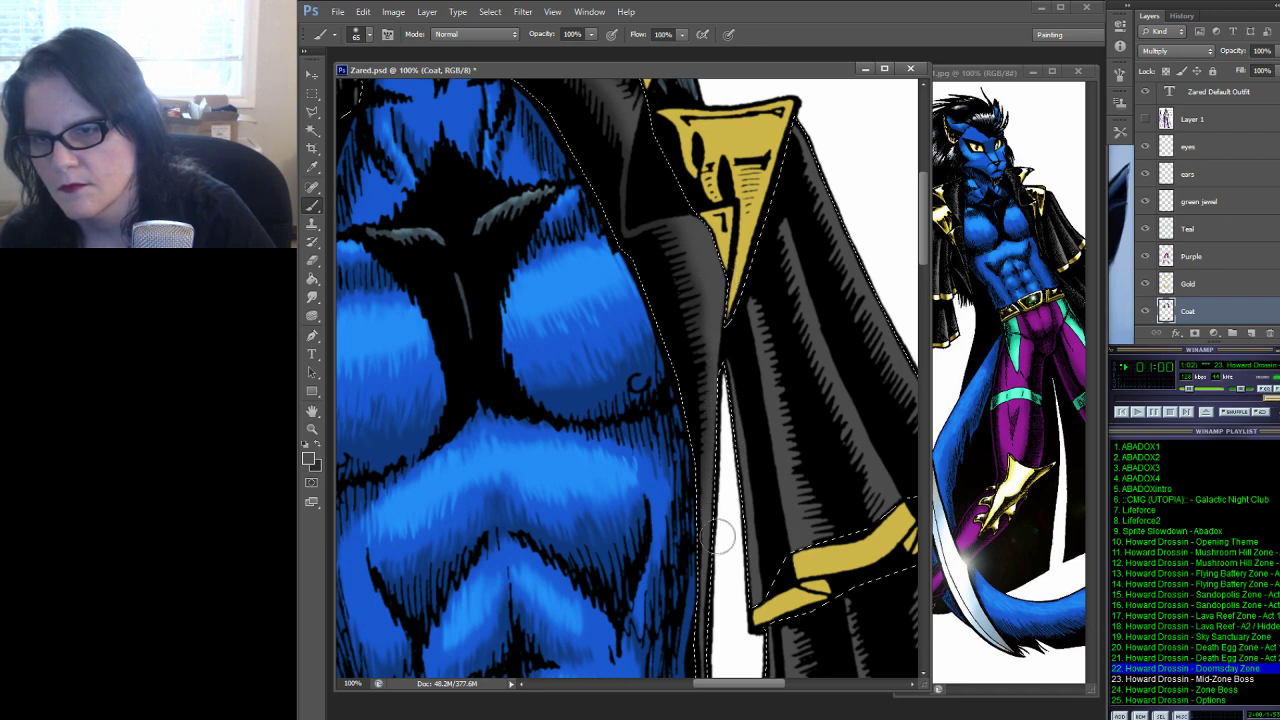
Choose the soft round 35 px brush with 0% hardness for shading the coat sleeve on the image's right side
left_click_drag(766, 331, 623, 334)
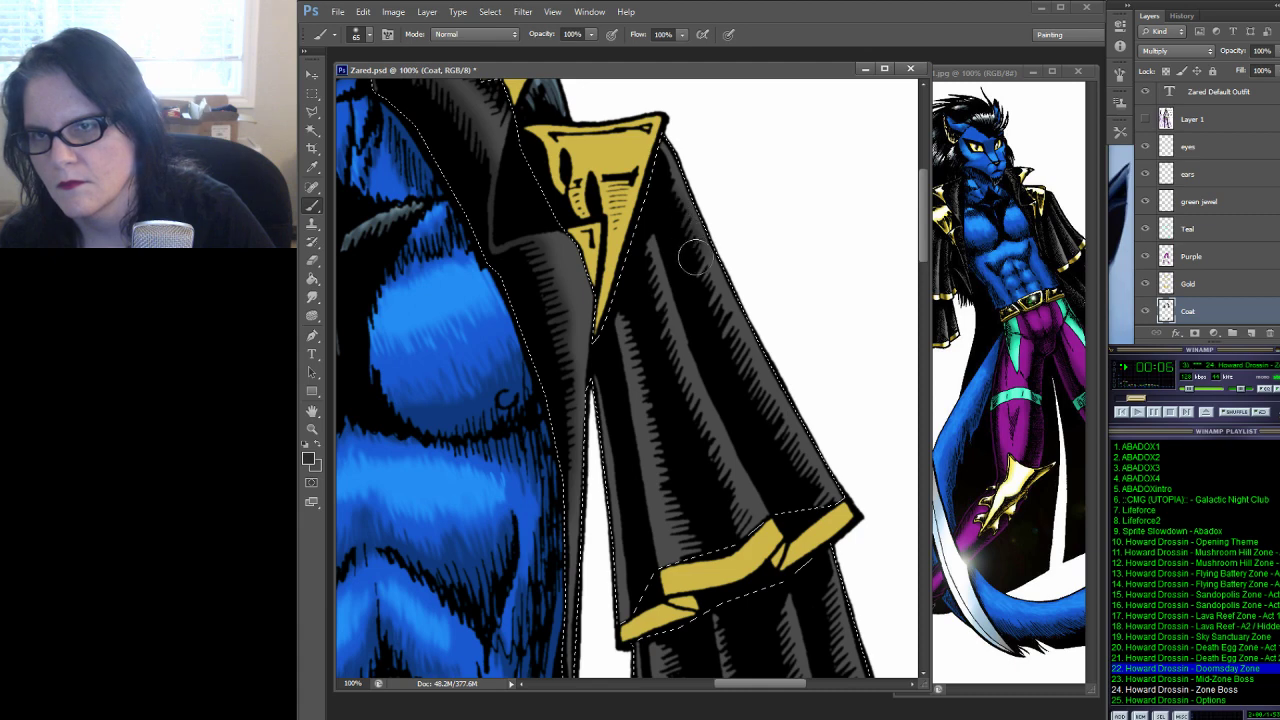
left_click(370, 34)
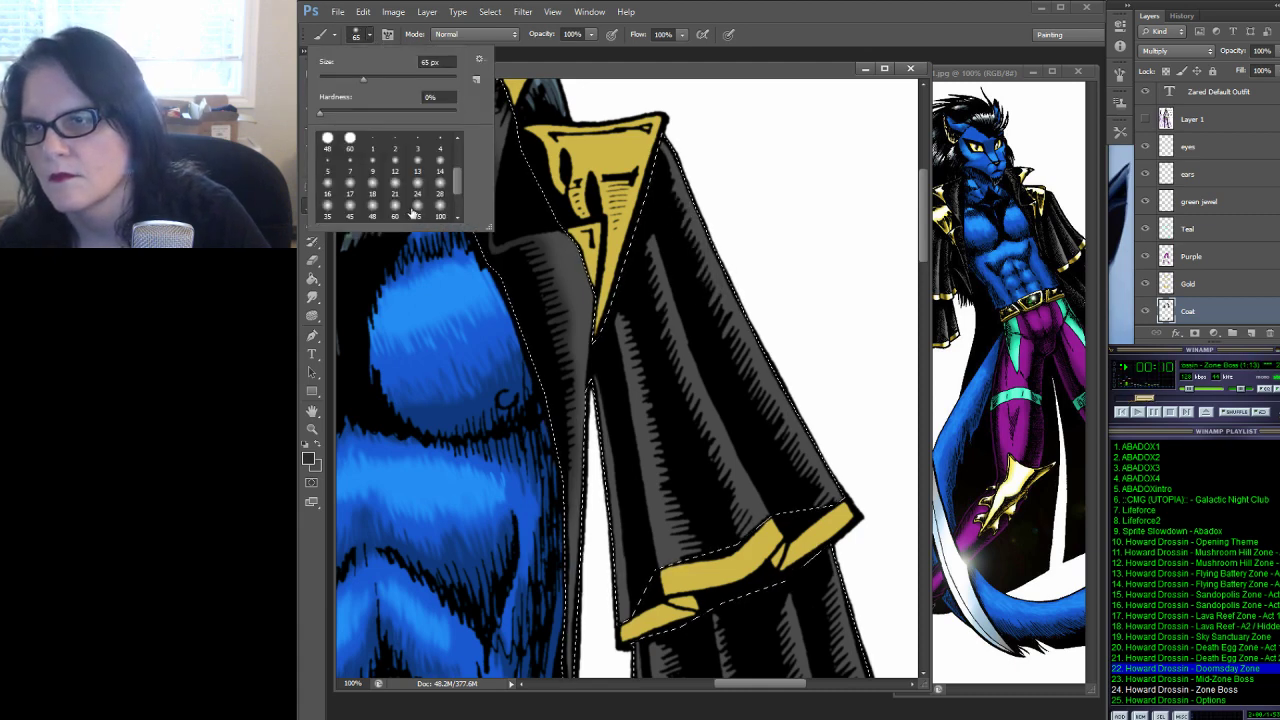
left_click(326, 213)
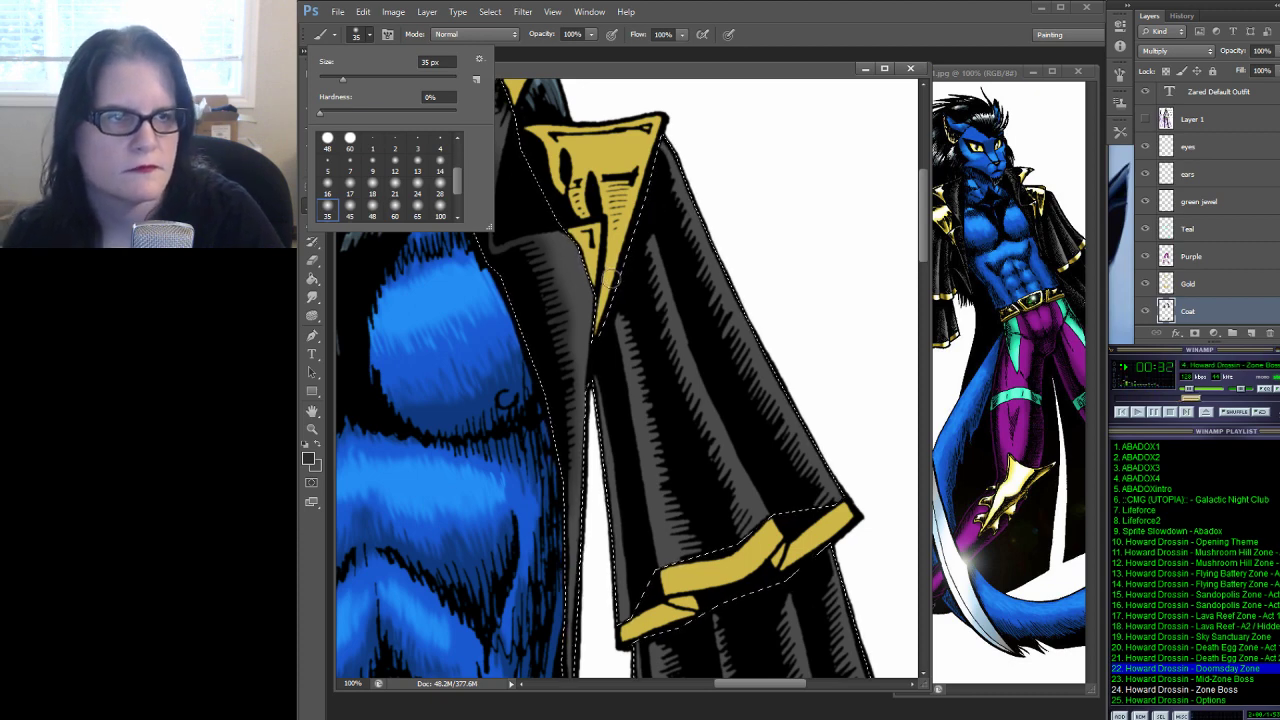
left_click(663, 186)
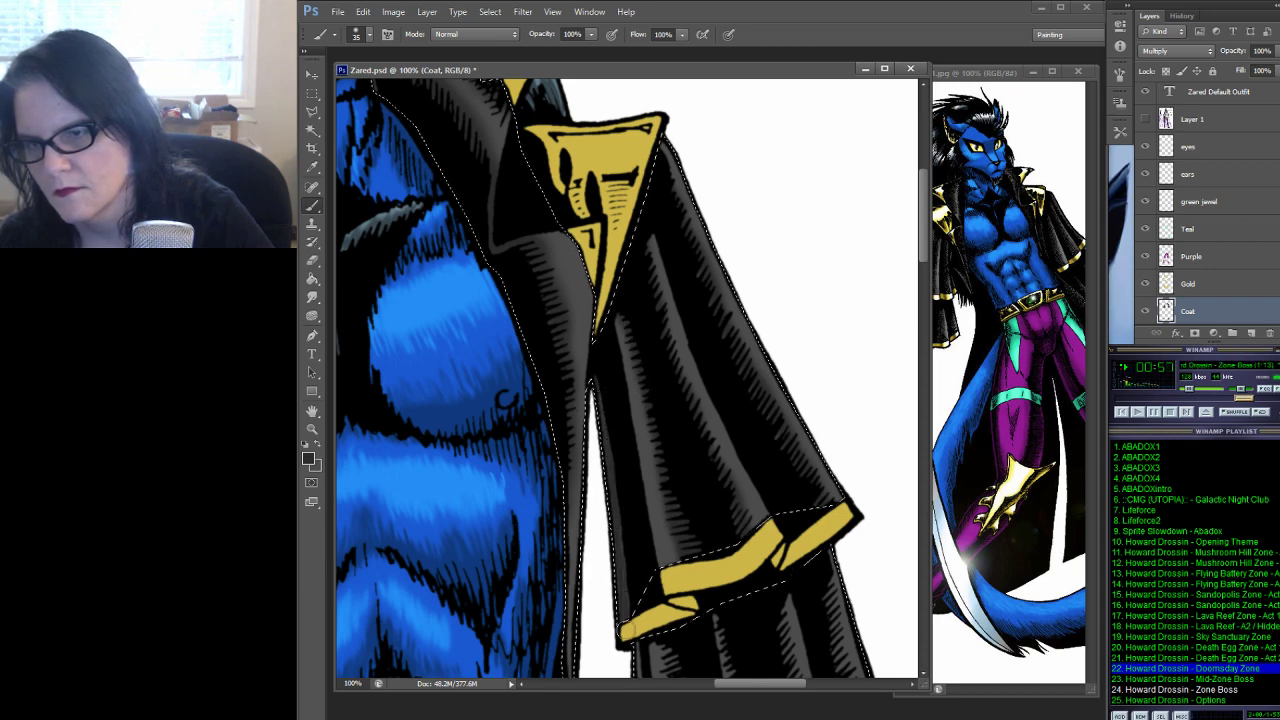
Brush dark gray shading down the folds of the lower sleeve tier on the image's right side, within the coat selection
left_click_drag(869, 428, 817, 114)
left_click_drag(618, 331, 617, 441)
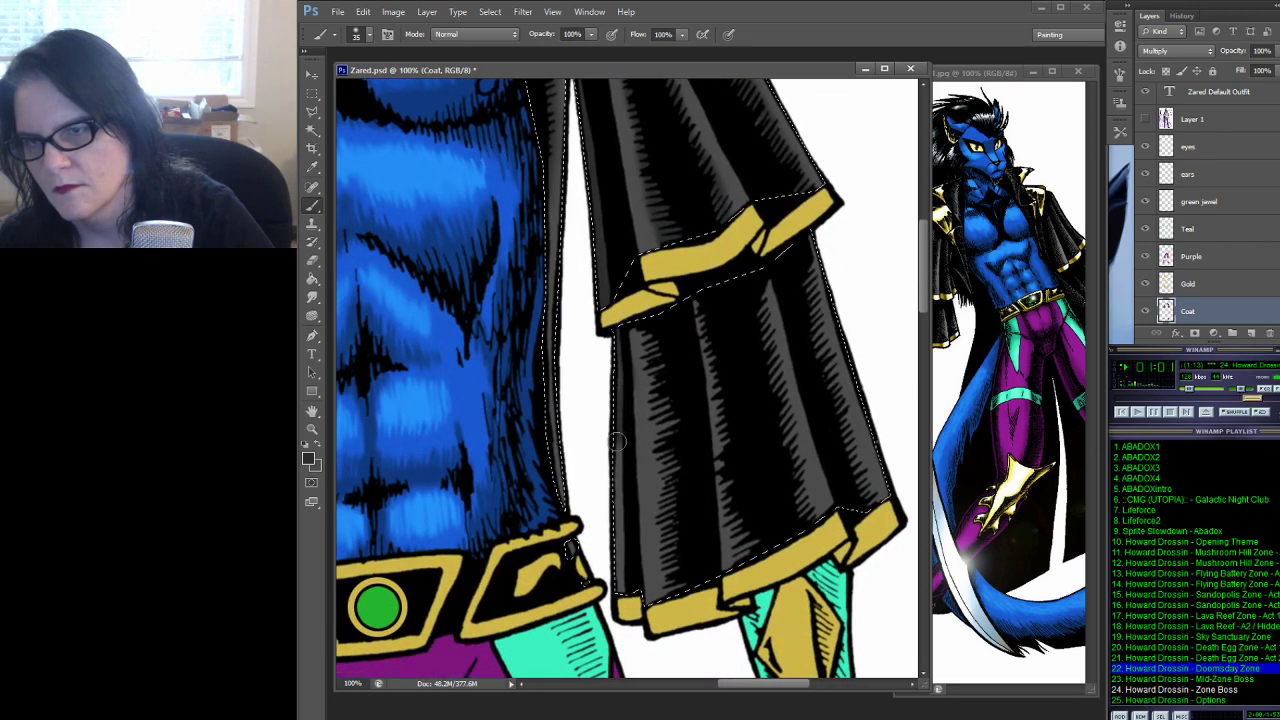
mouse_move(604, 507)
left_mouse_down()
mouse_move(606, 547)
mouse_move(612, 448)
mouse_move(620, 587)
left_mouse_up()
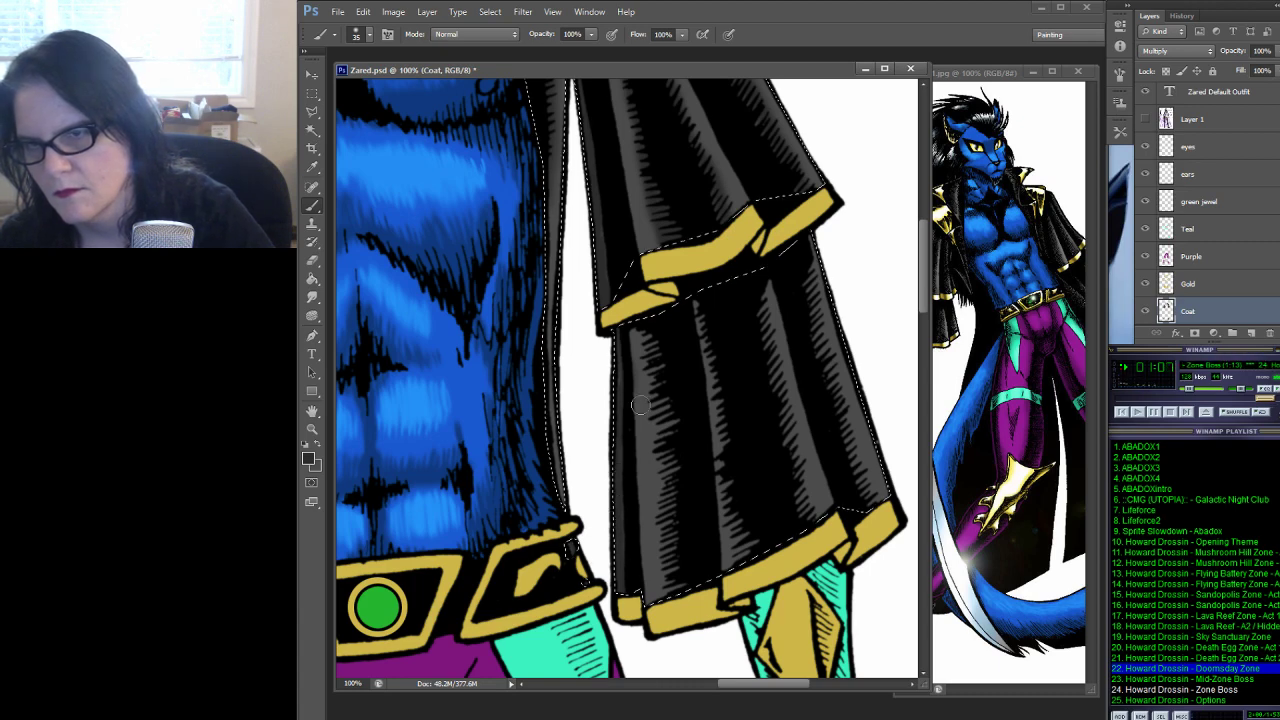
mouse_move(645, 330)
left_mouse_down()
mouse_move(667, 405)
mouse_move(672, 568)
mouse_move(667, 415)
mouse_move(665, 456)
left_mouse_up()
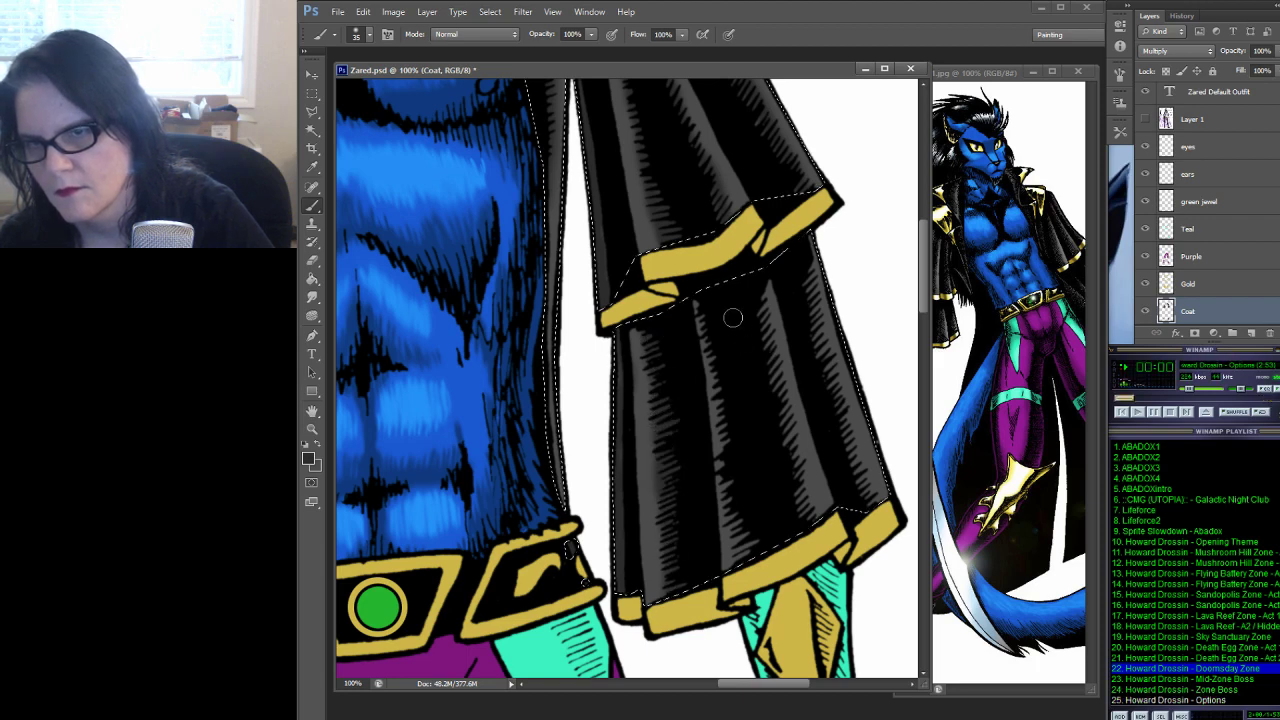
mouse_move(710, 373)
left_mouse_down()
mouse_move(740, 535)
mouse_move(755, 551)
left_mouse_up()
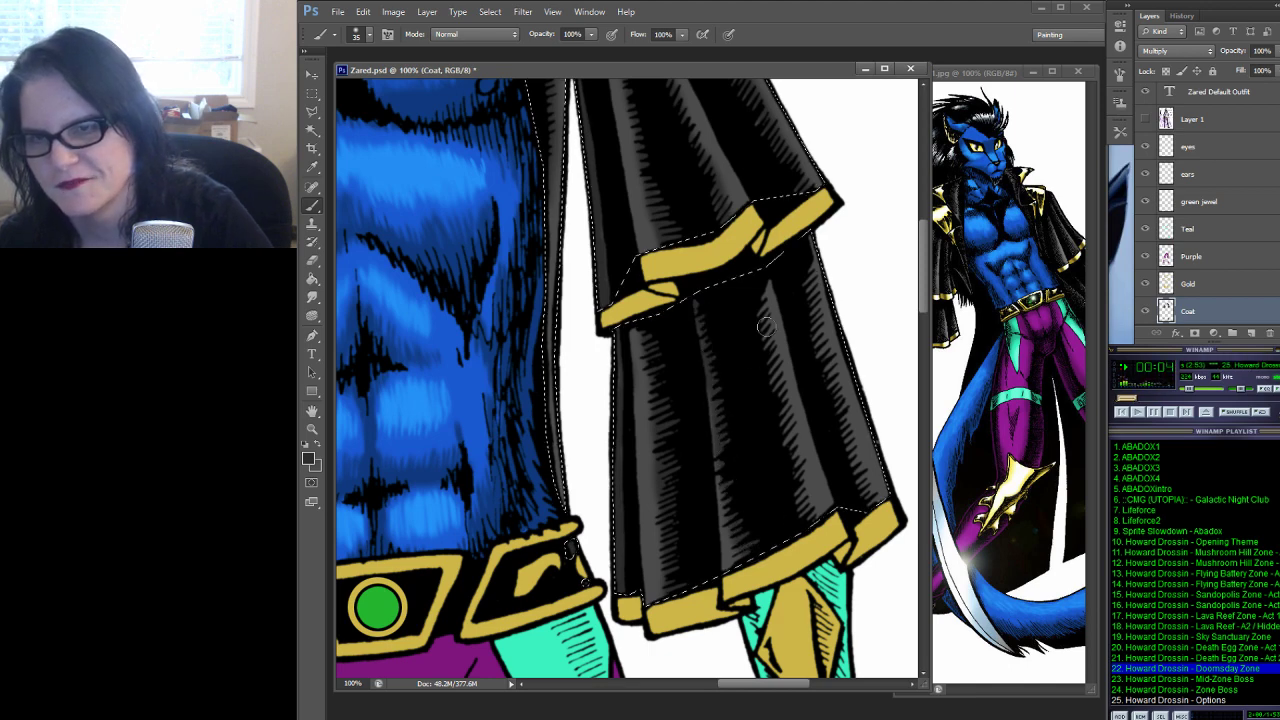
left_click_drag(768, 370, 805, 550)
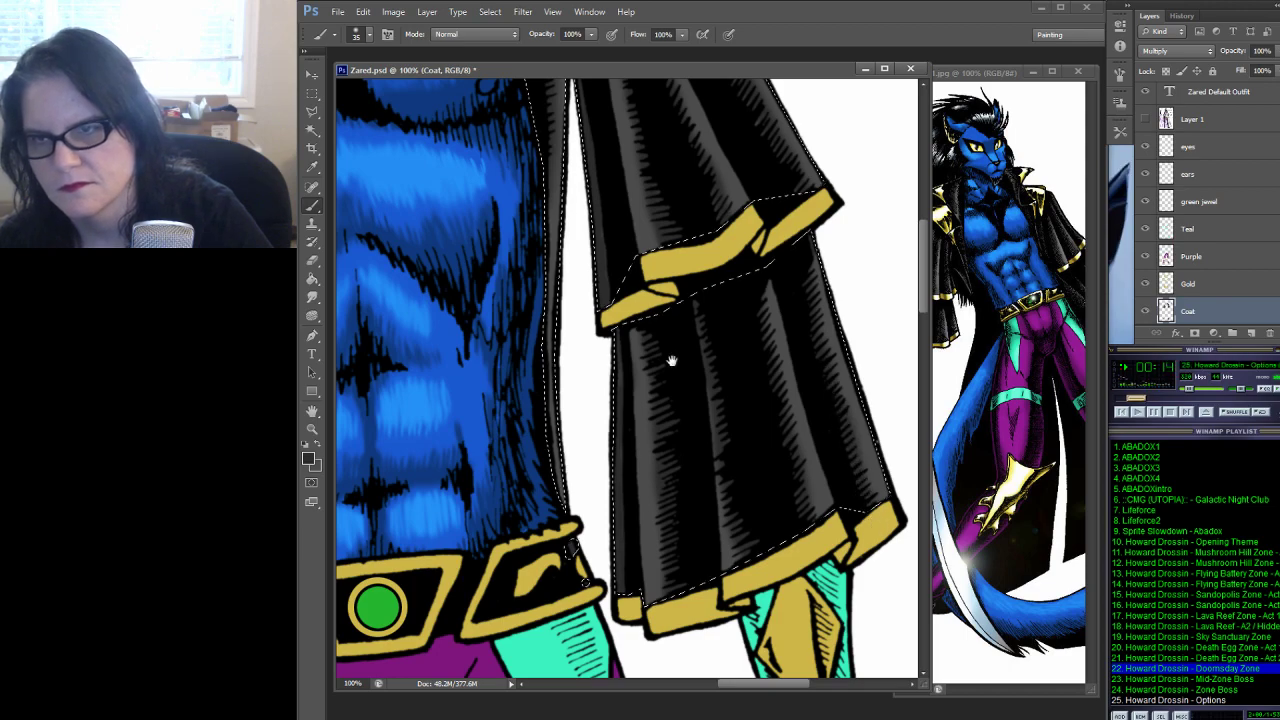
Brush dark gray shading along the collar and upper lapel on the image's left side
mouse_move(666, 357)
left_mouse_down()
mouse_move(846, 360)
mouse_move(745, 406)
mouse_move(723, 534)
mouse_move(689, 608)
left_mouse_up()
mouse_move(536, 318)
left_mouse_down()
mouse_move(527, 350)
mouse_move(525, 334)
left_mouse_up()
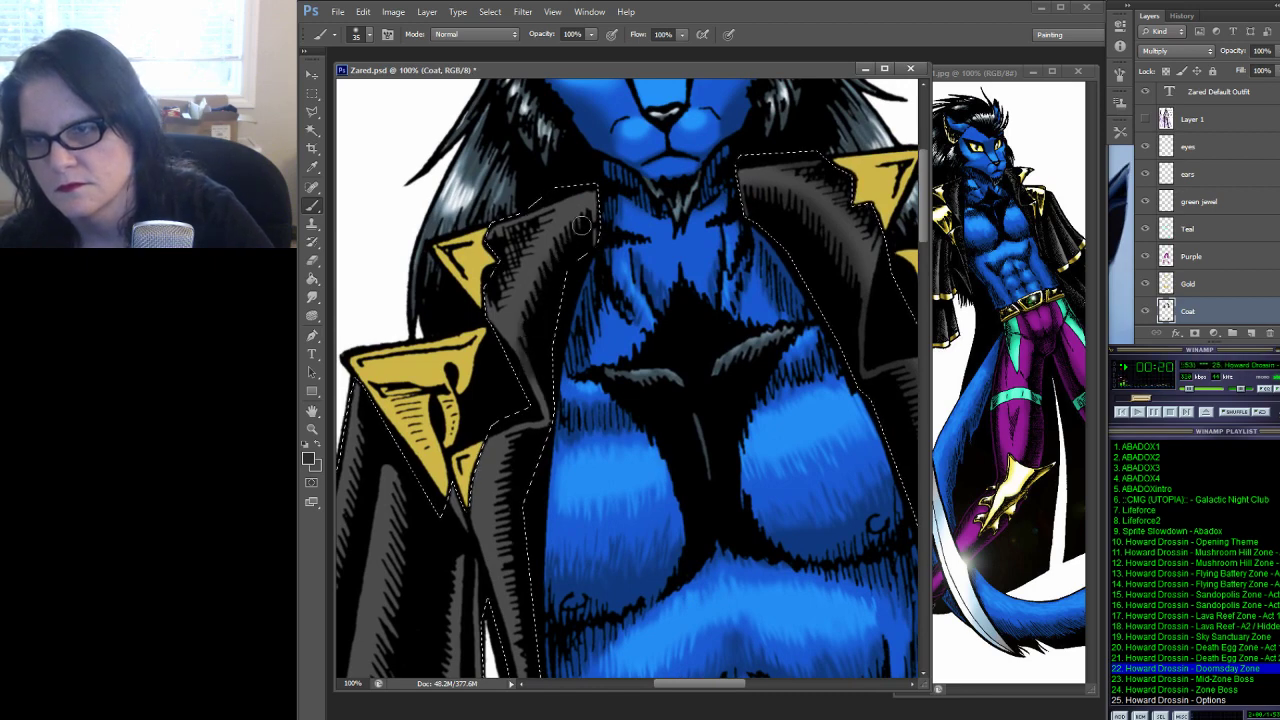
left_click_drag(581, 225, 584, 227)
left_click_drag(546, 266, 523, 333)
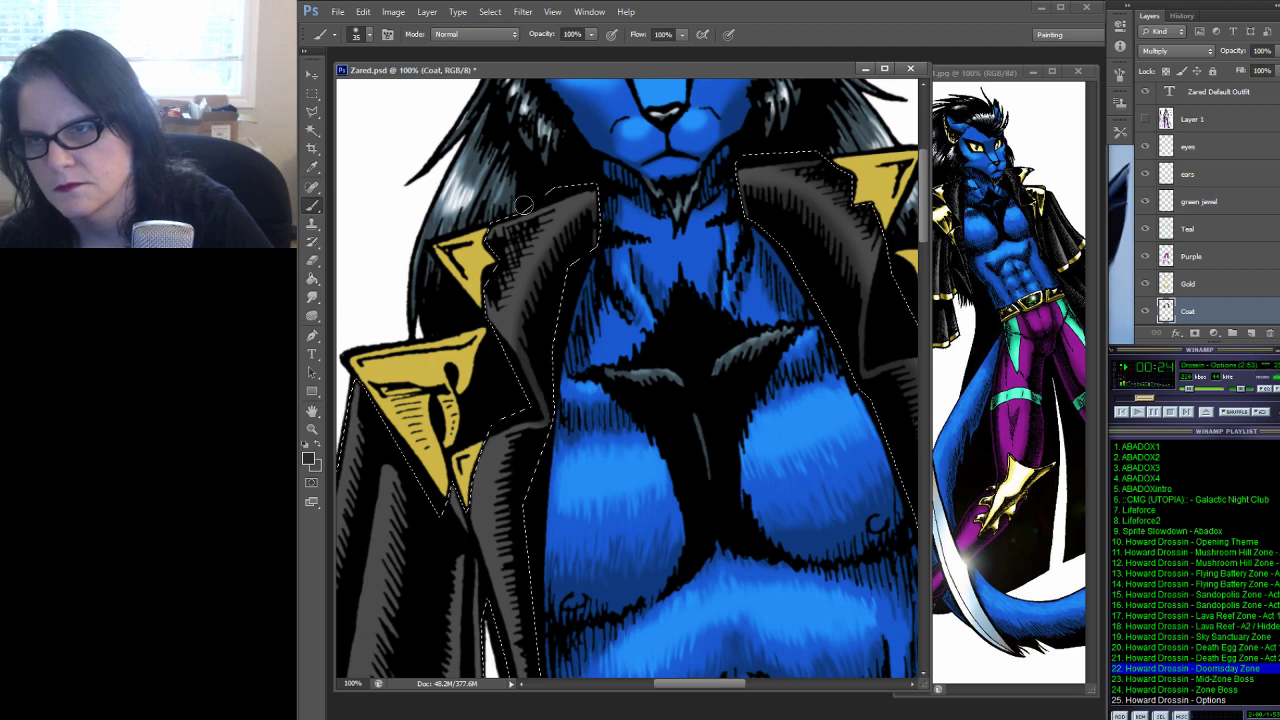
mouse_move(537, 220)
left_mouse_down()
mouse_move(562, 190)
mouse_move(541, 212)
left_mouse_up()
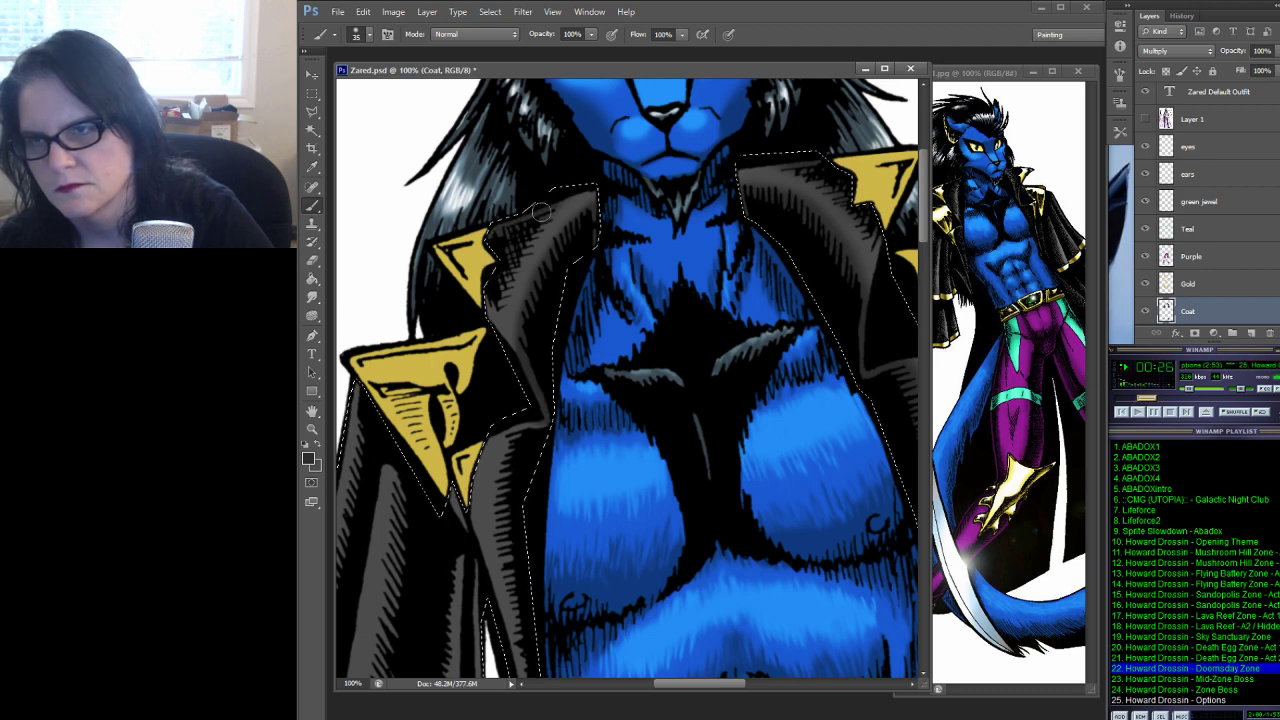
left_click_drag(490, 292, 497, 288)
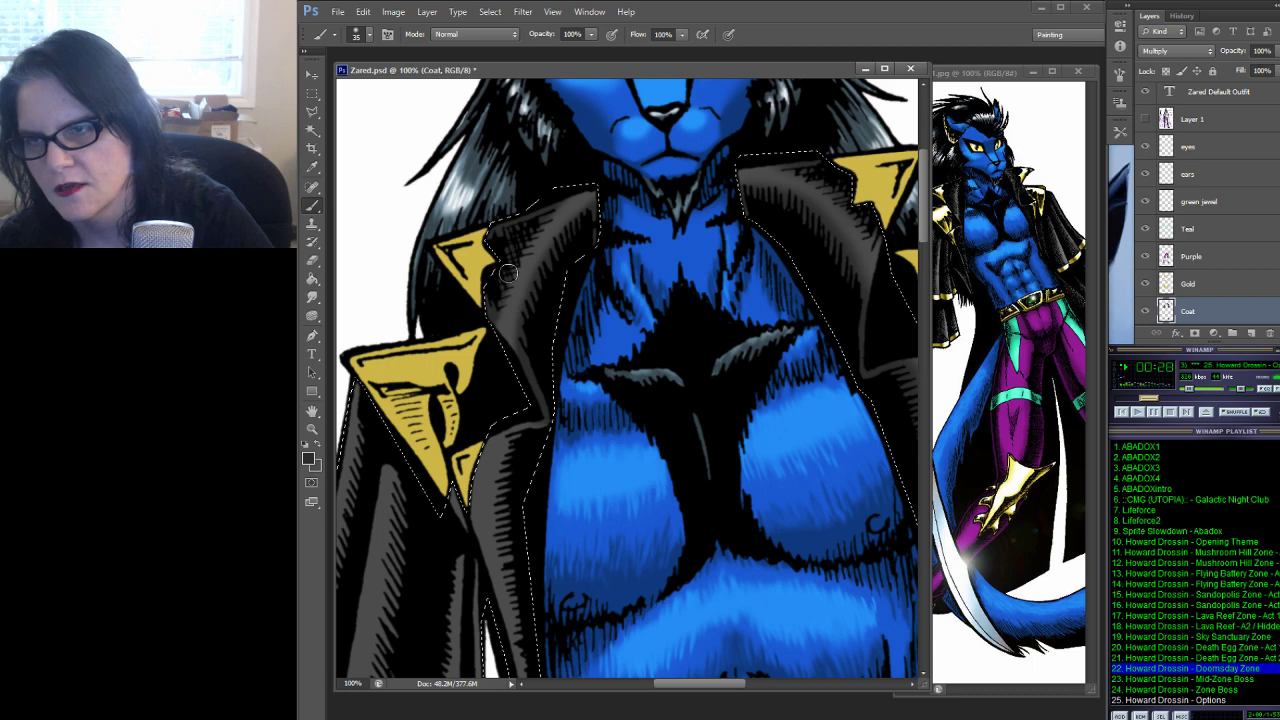
Brush dark gray shading down the lower lapel beside the chest on the image's left side
scroll(530, 290, "down", 5)
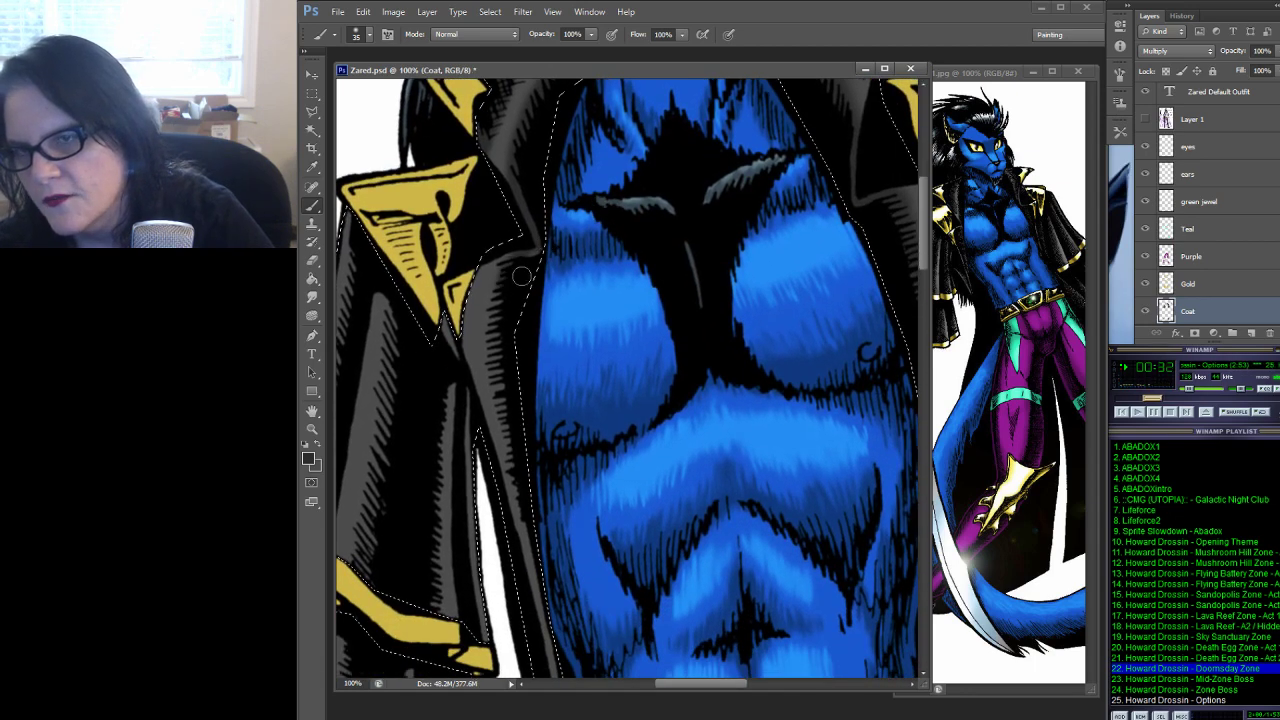
mouse_move(541, 259)
left_mouse_down()
mouse_move(506, 275)
mouse_move(498, 305)
mouse_move(503, 404)
left_mouse_up()
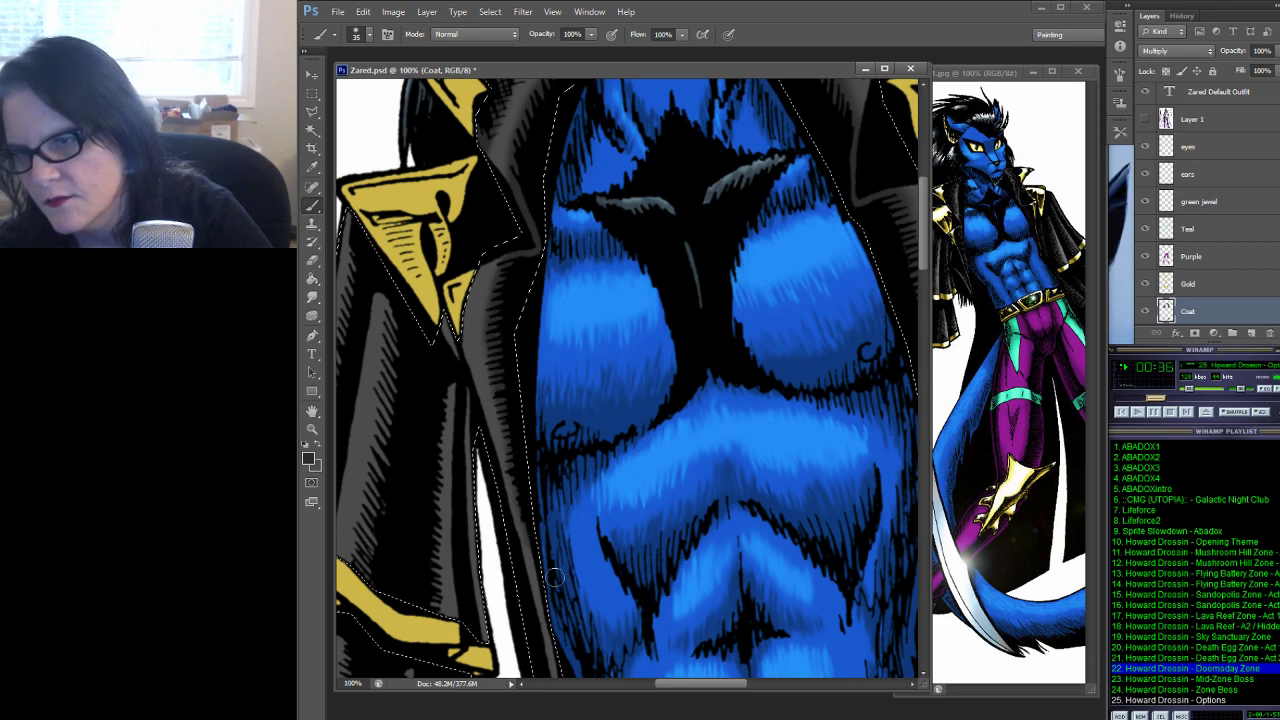
left_click_drag(440, 312, 456, 356)
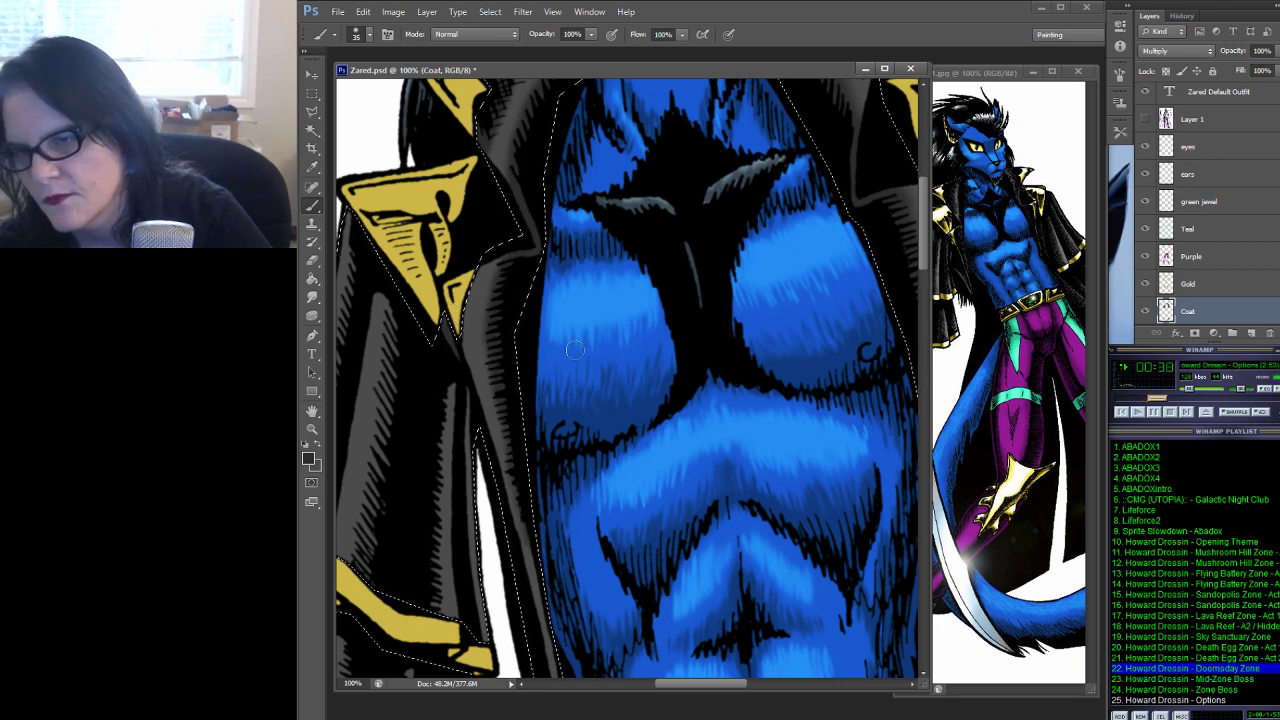
Brush dark gray shading down the folds of the upper sleeve tier on the image's left side, above the gold trim
mouse_move(634, 371)
left_mouse_down()
mouse_move(694, 251)
mouse_move(722, 224)
mouse_move(767, 228)
left_mouse_up()
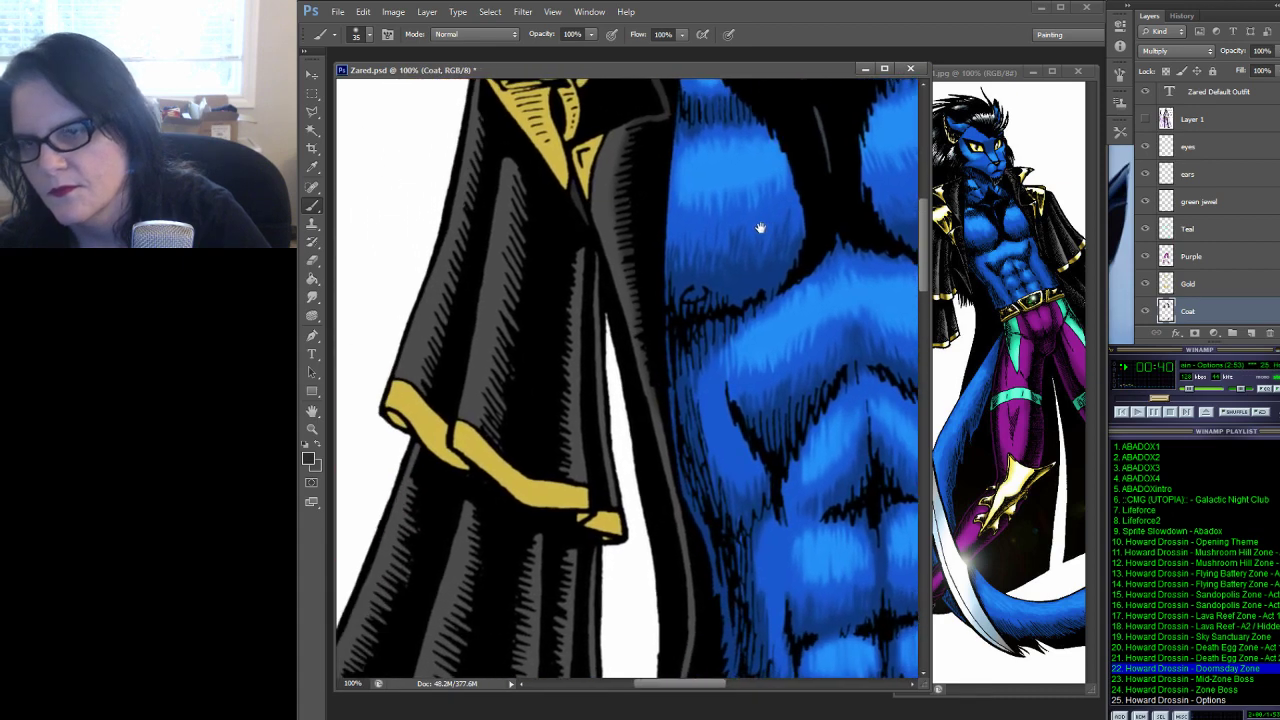
left_click_drag(594, 306, 604, 506)
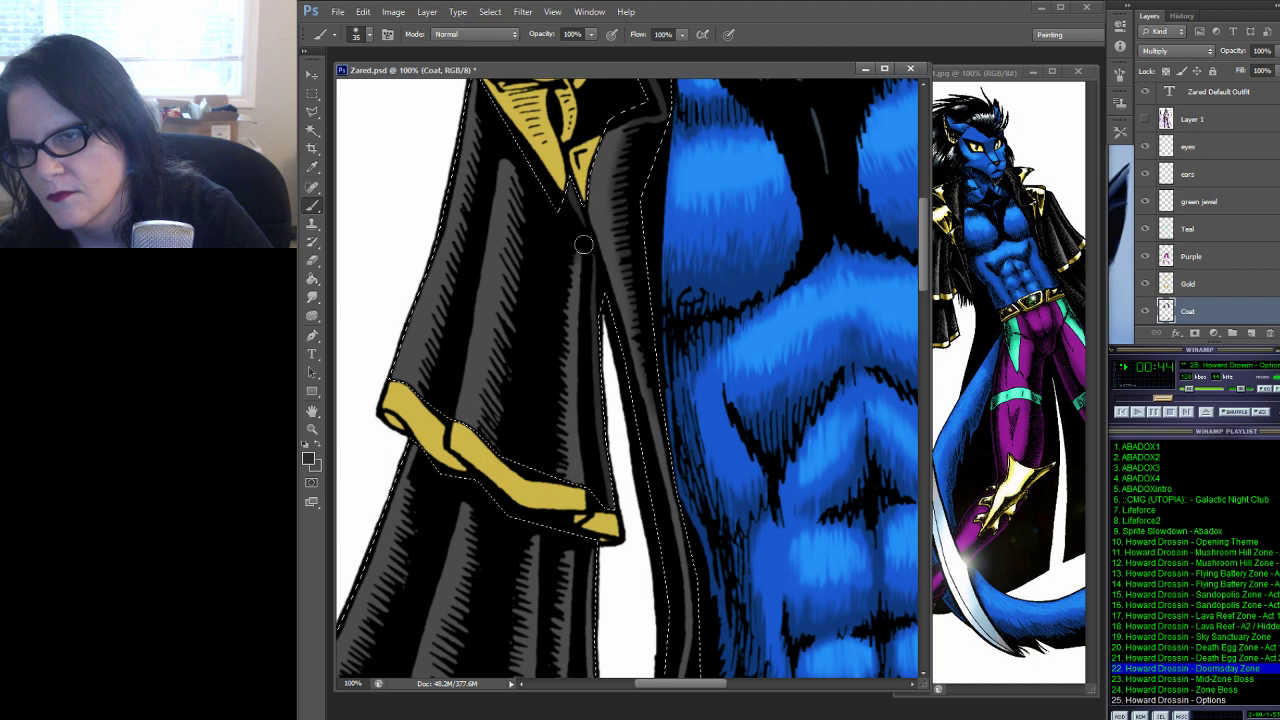
left_click_drag(565, 397, 560, 490)
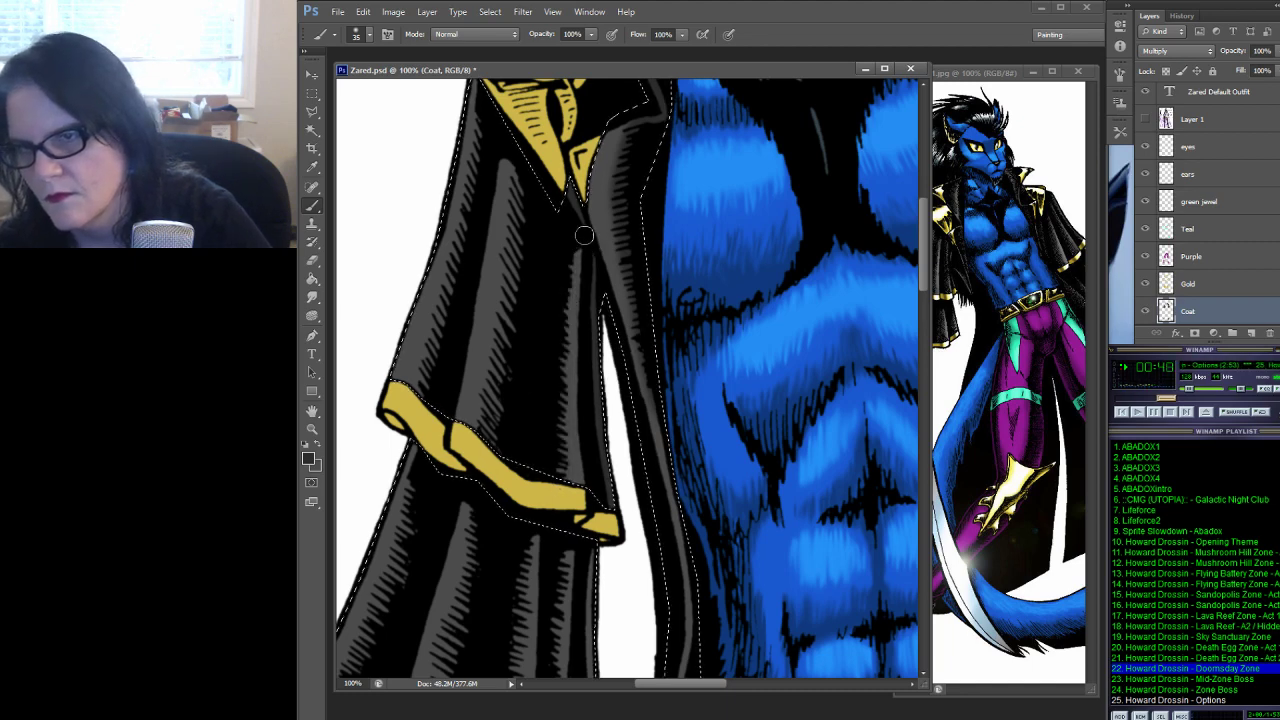
left_click_drag(565, 320, 565, 437)
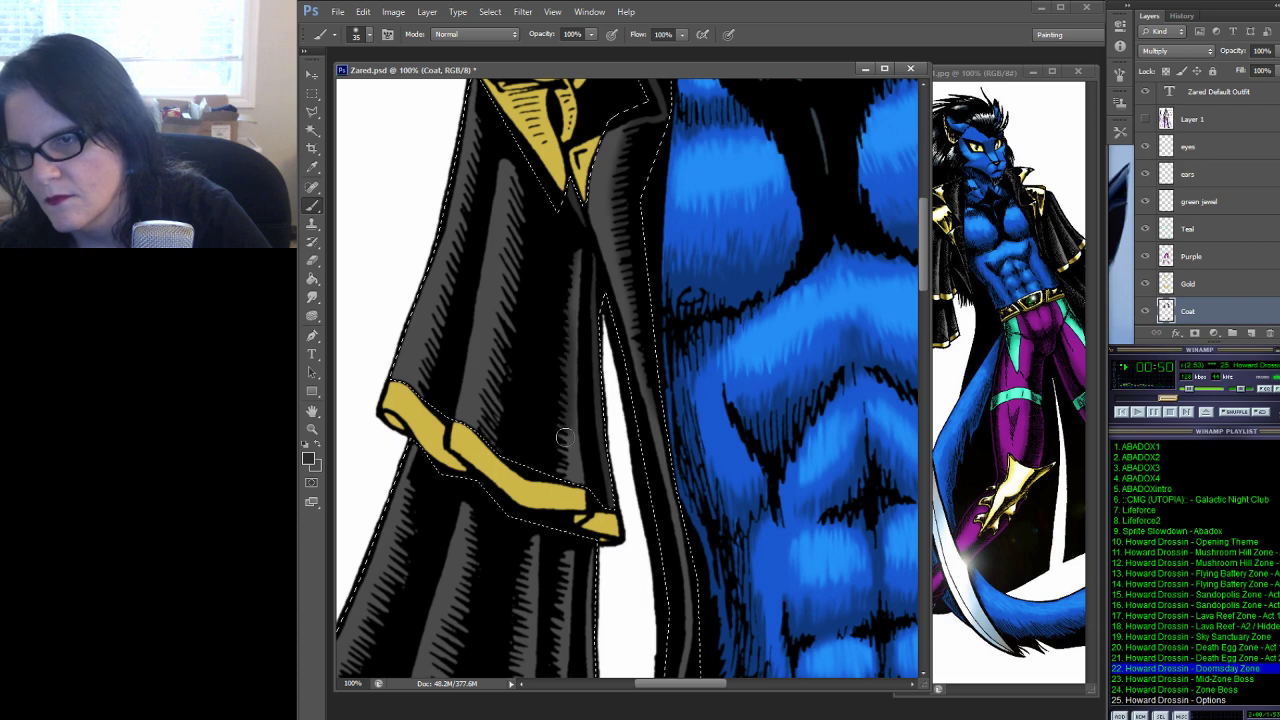
left_click_drag(563, 322, 566, 274)
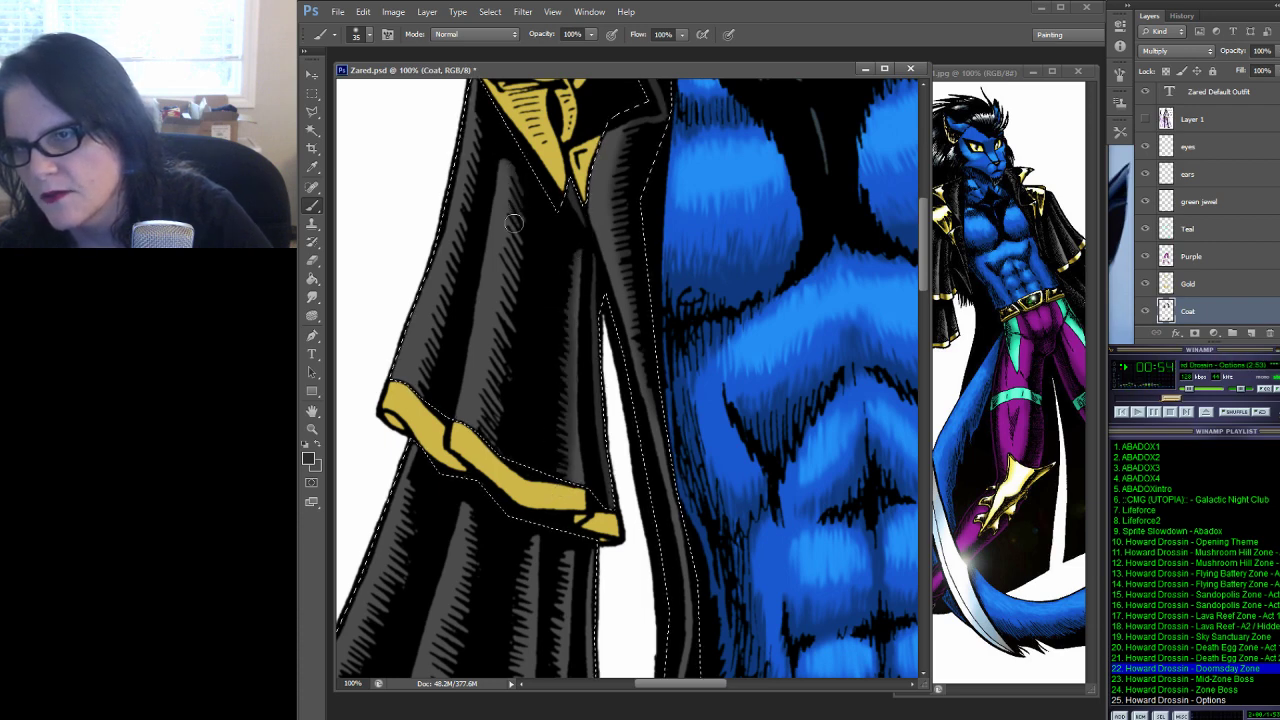
mouse_move(513, 222)
left_mouse_down()
mouse_move(492, 375)
mouse_move(501, 396)
left_mouse_up()
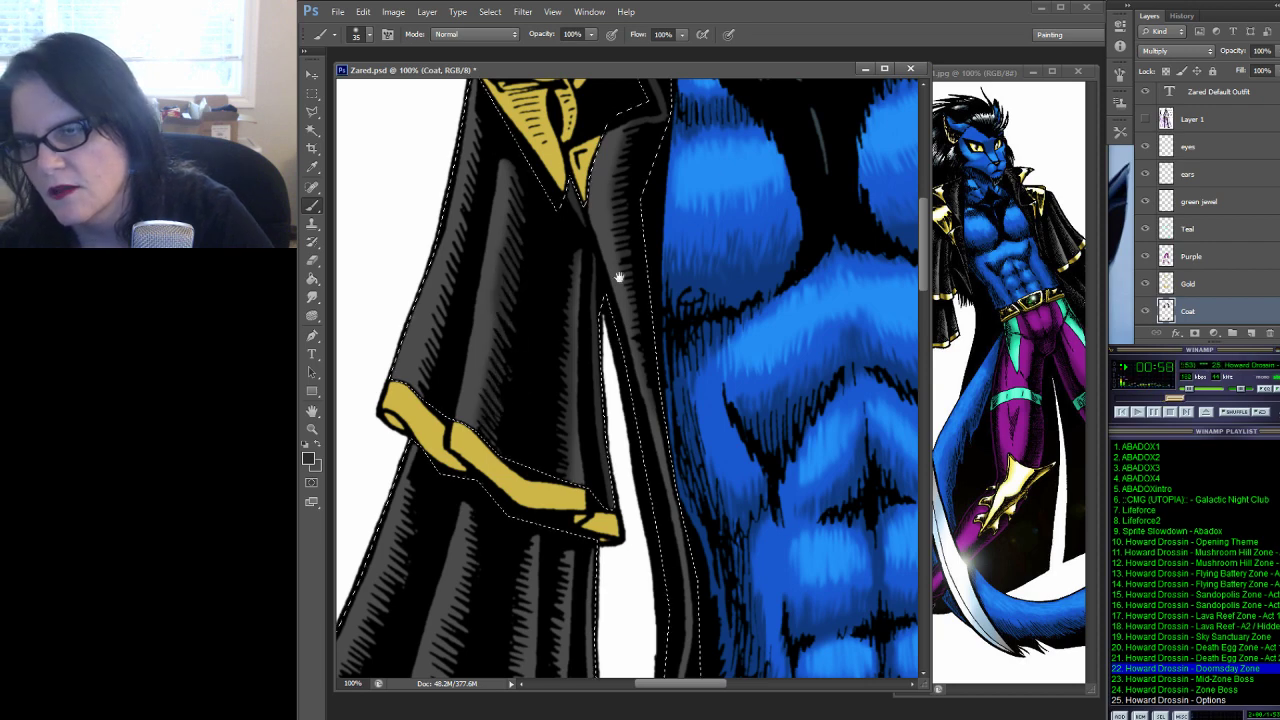
scroll(620, 278, "up", 3)
scroll(620, 278, "left", 2)
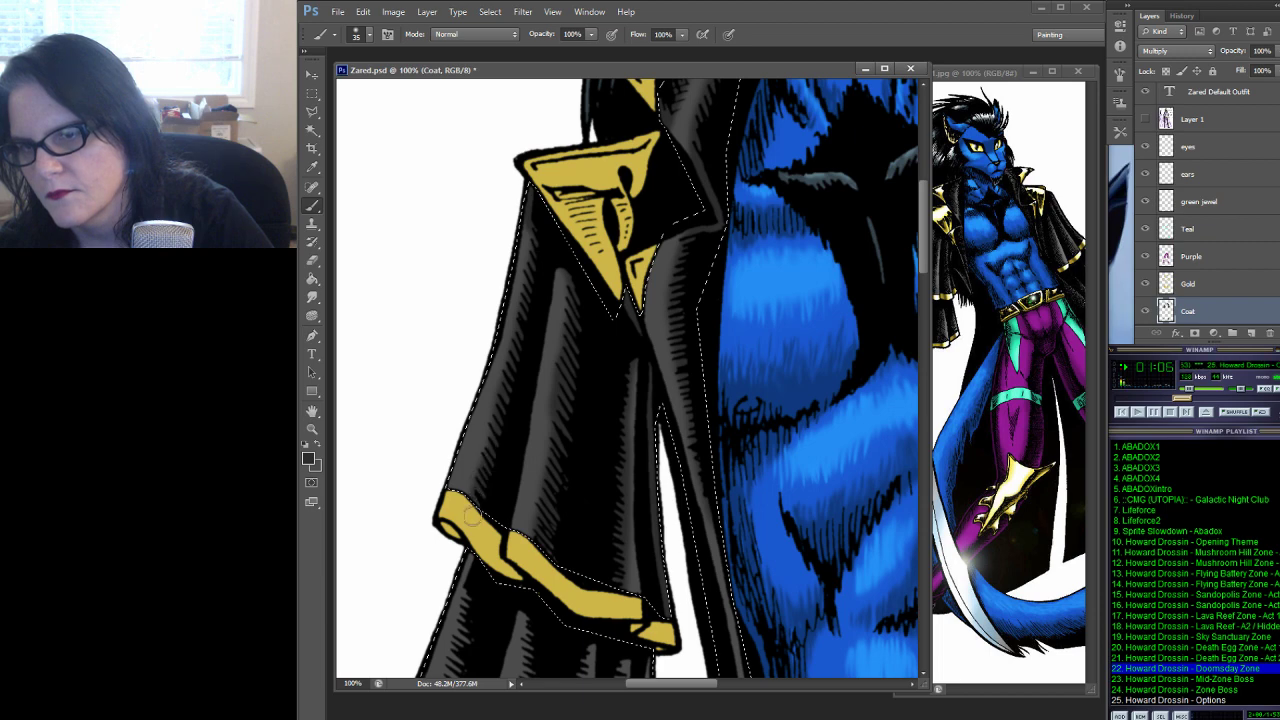
left_click_drag(750, 460, 792, 118)
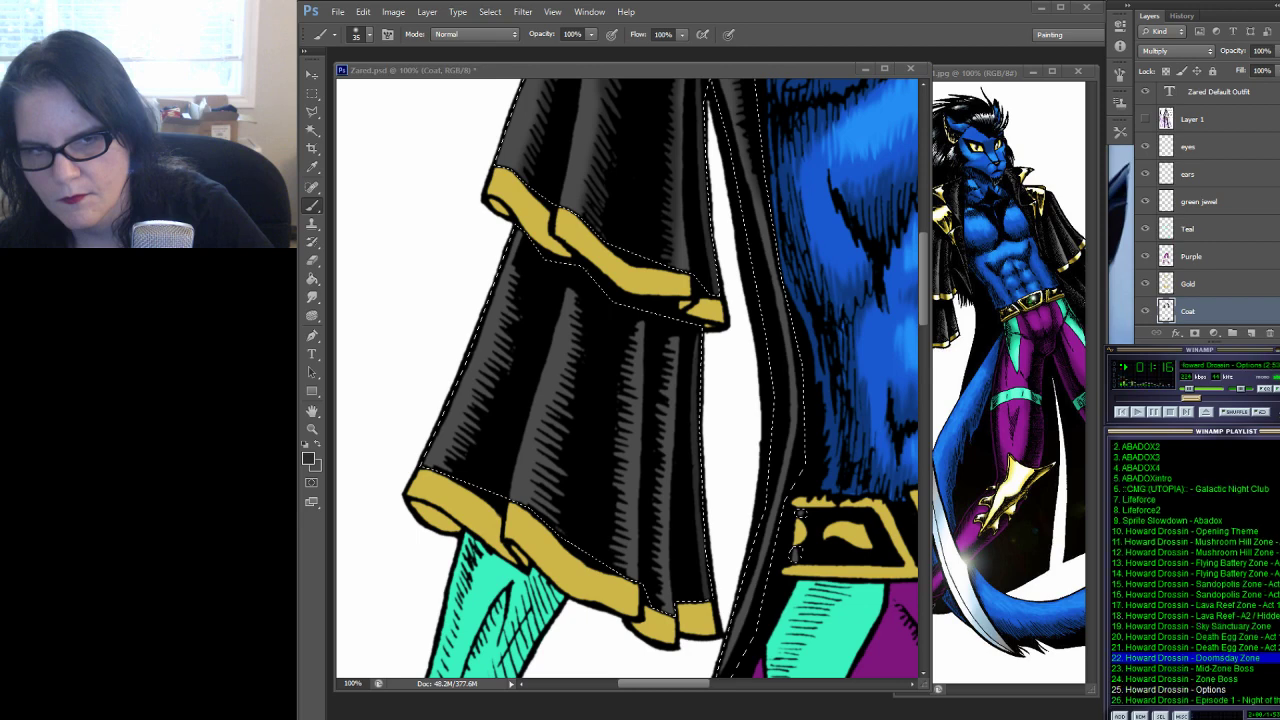
scroll(1195, 590, "down", 1)
scroll(1195, 570, "down", 10)
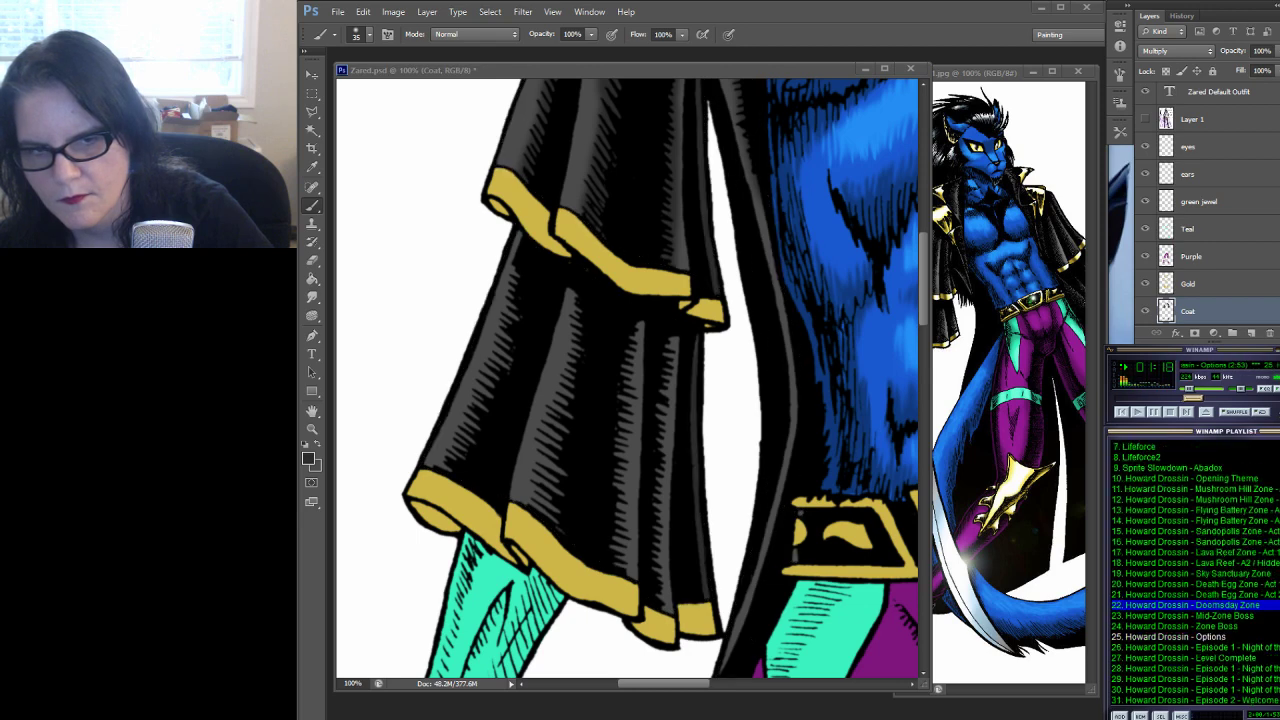
scroll(1195, 570, "down", 11)
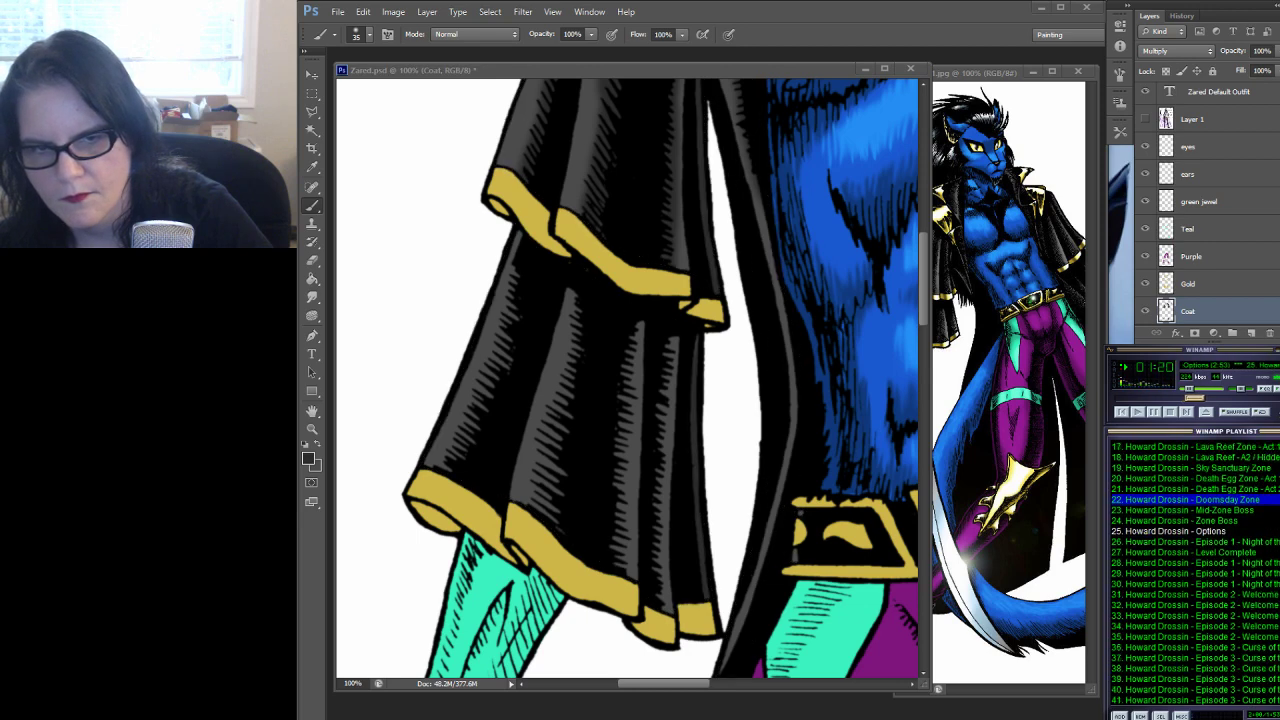
scroll(1195, 570, "down", 2)
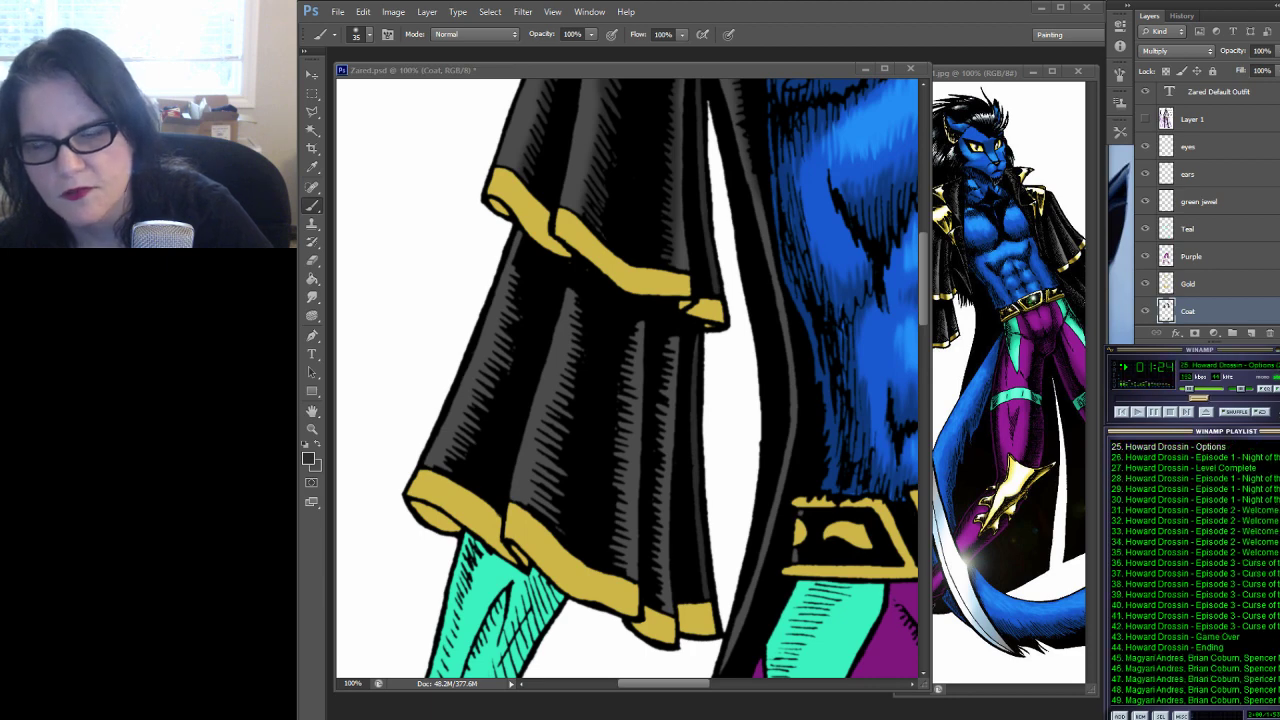
Return to Zared.psd and shade the lower sleeve tiers in dark gray, on the outer fold at image left and the inner fold at image right
left_click(662, 313)
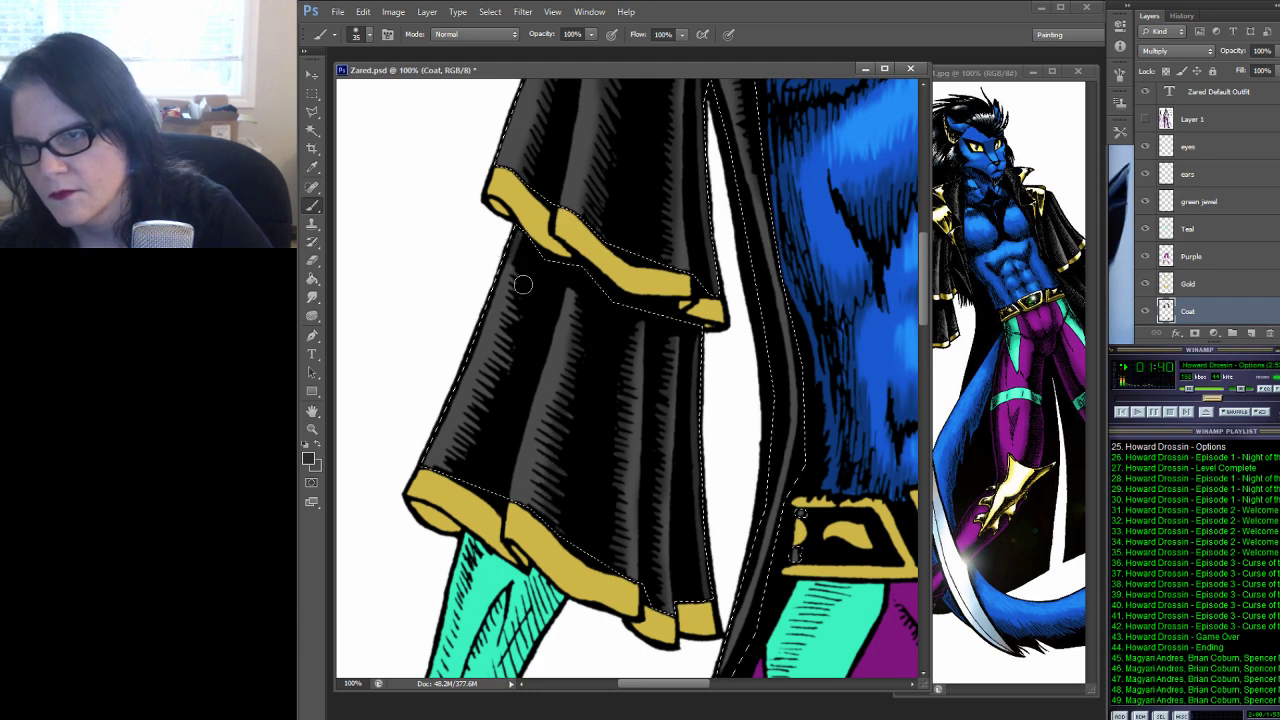
left_click_drag(511, 312, 498, 364)
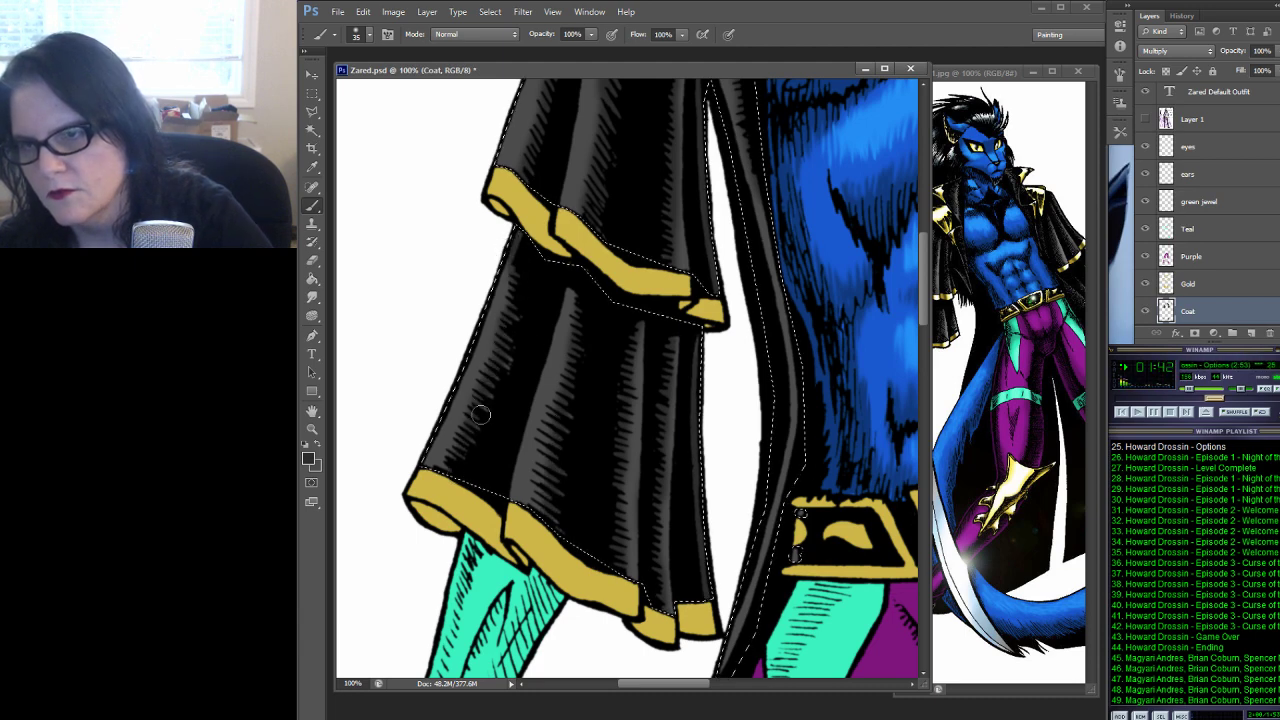
mouse_move(783, 243)
left_mouse_down()
mouse_move(560, 280)
mouse_move(618, 290)
left_mouse_up()
key("ctrl+h")
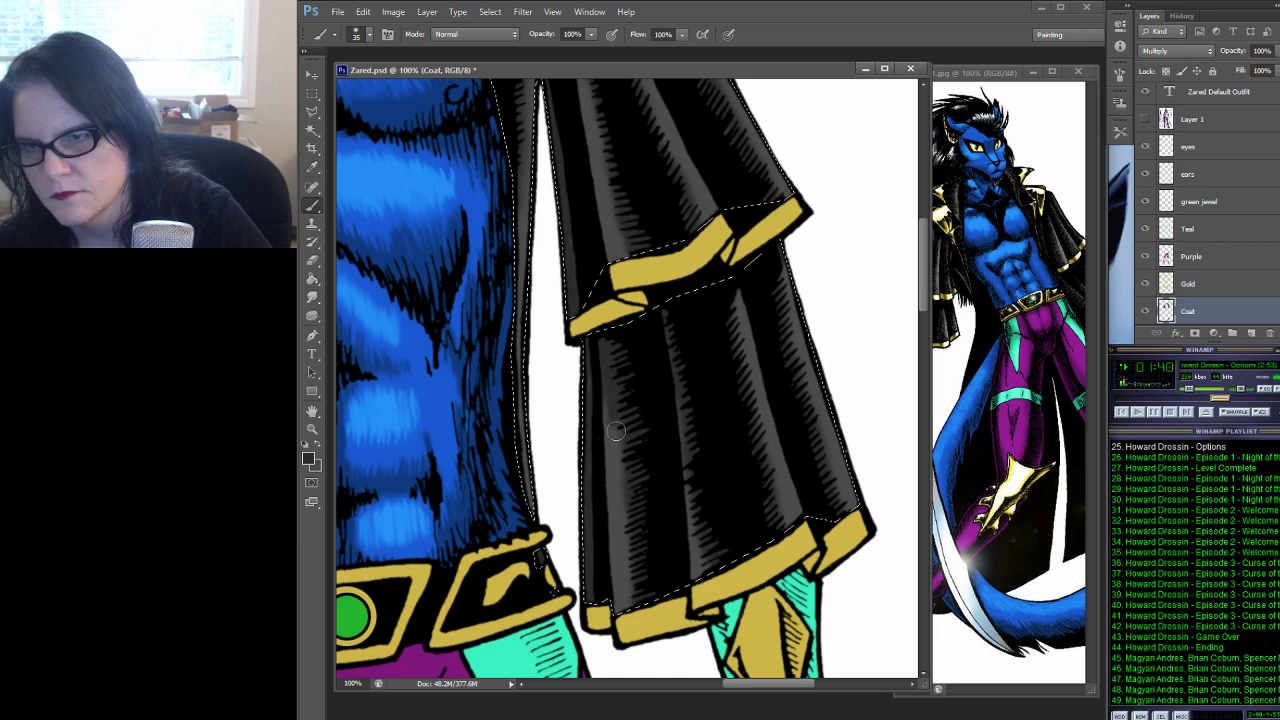
left_click_drag(615, 430, 623, 480)
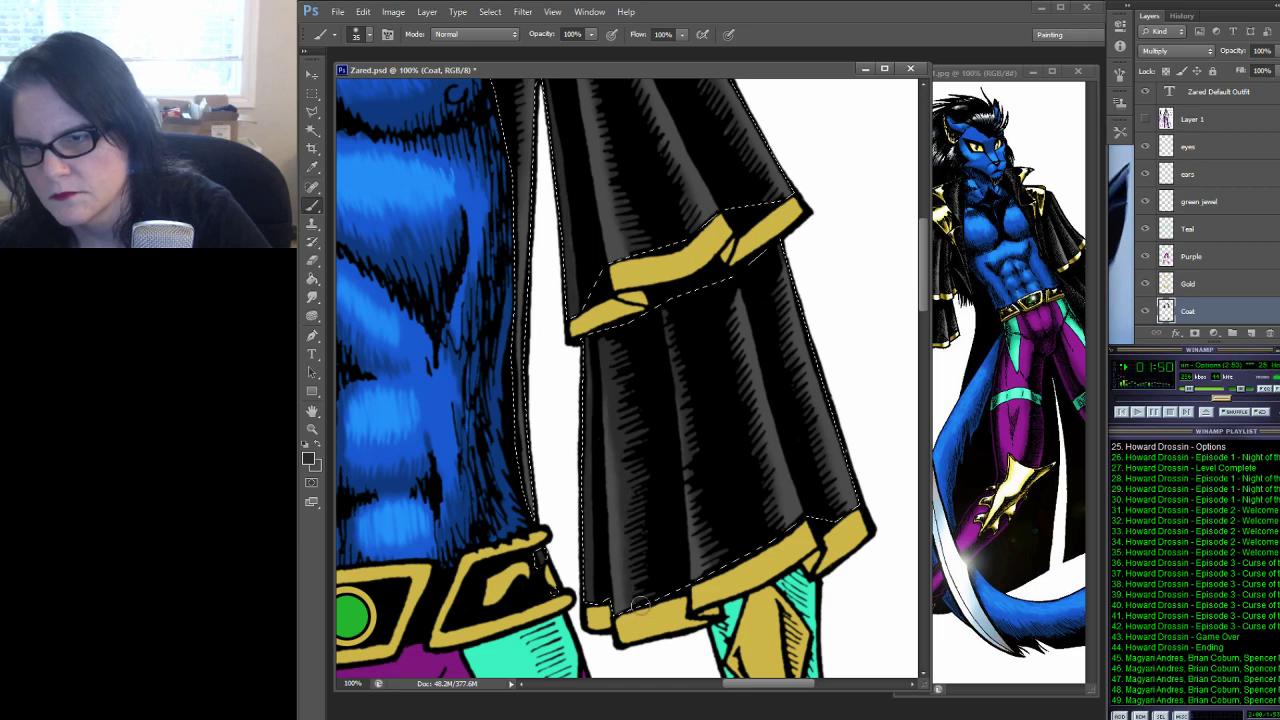
Restore the coat selection and brush dark gray shading along the coat's narrow front edge beside the waist and belt on the image's left side
key("ctrl+d")
left_click_drag(551, 440, 985, 248)
key("ctrl+shift+d")
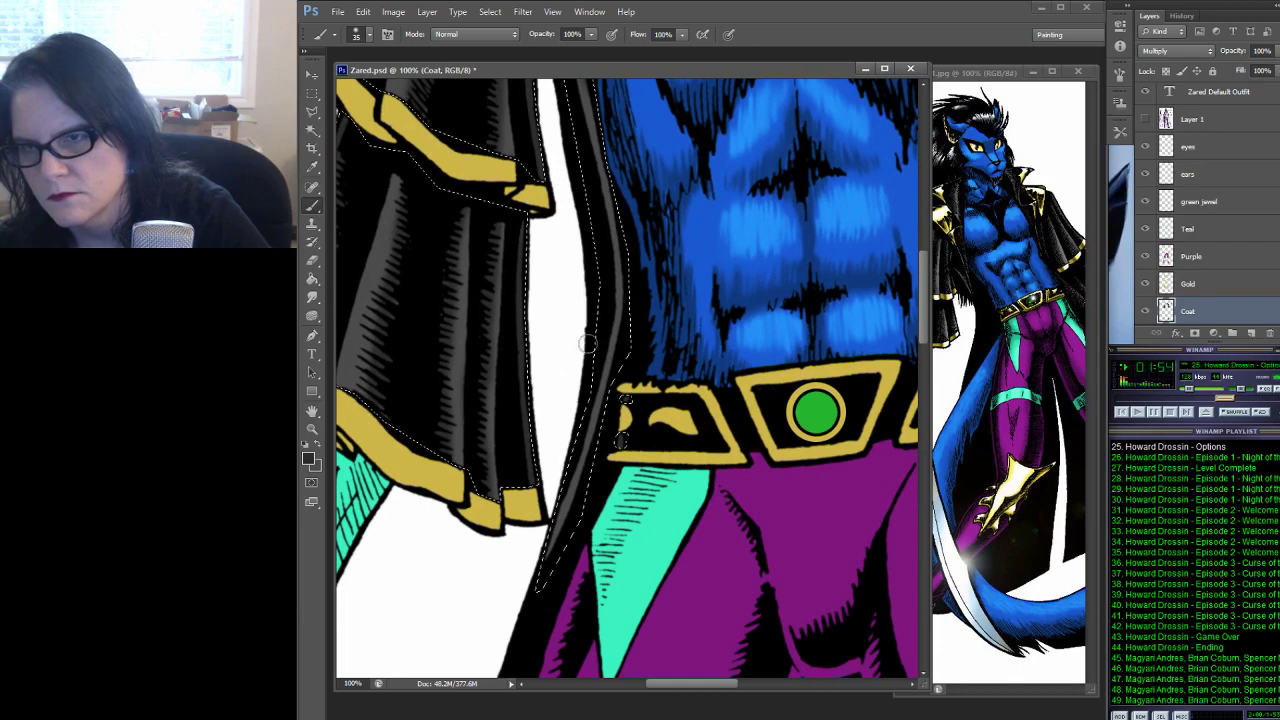
mouse_move(566, 85)
left_mouse_down()
mouse_move(598, 400)
mouse_move(585, 470)
mouse_move(566, 489)
left_mouse_up()
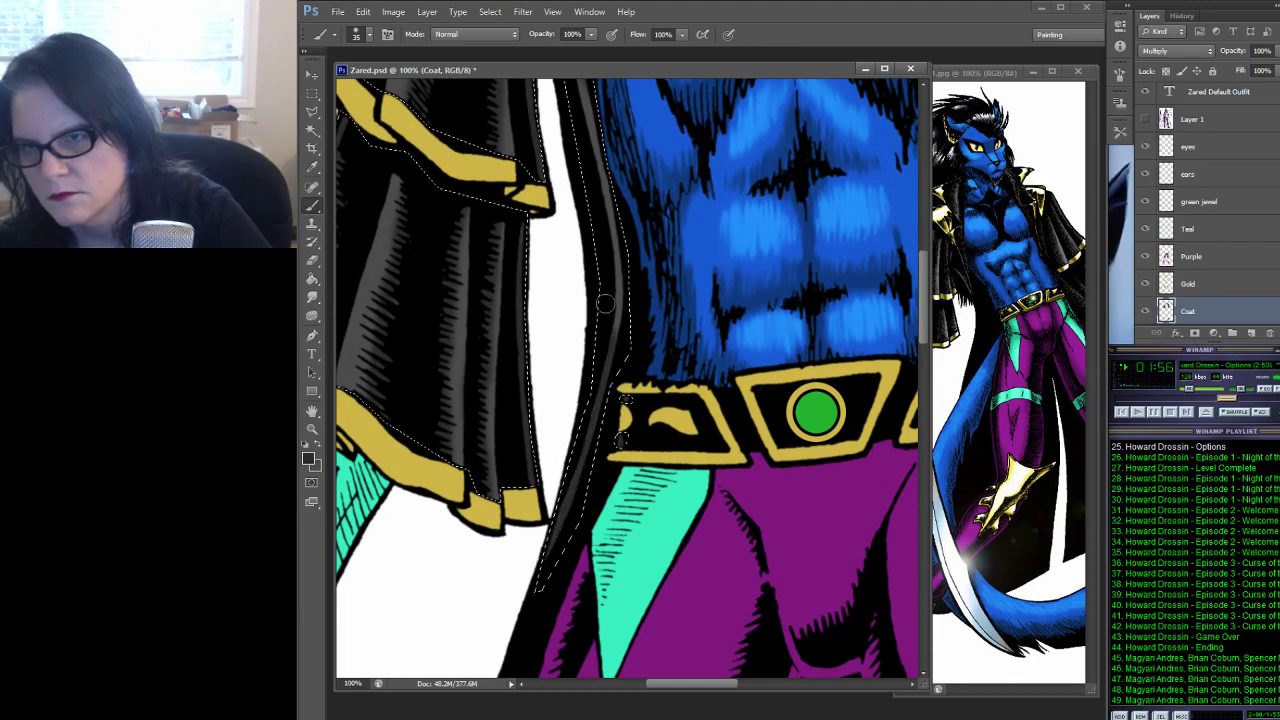
left_click_drag(605, 304, 616, 268)
left_click_drag(686, 157, 660, 340)
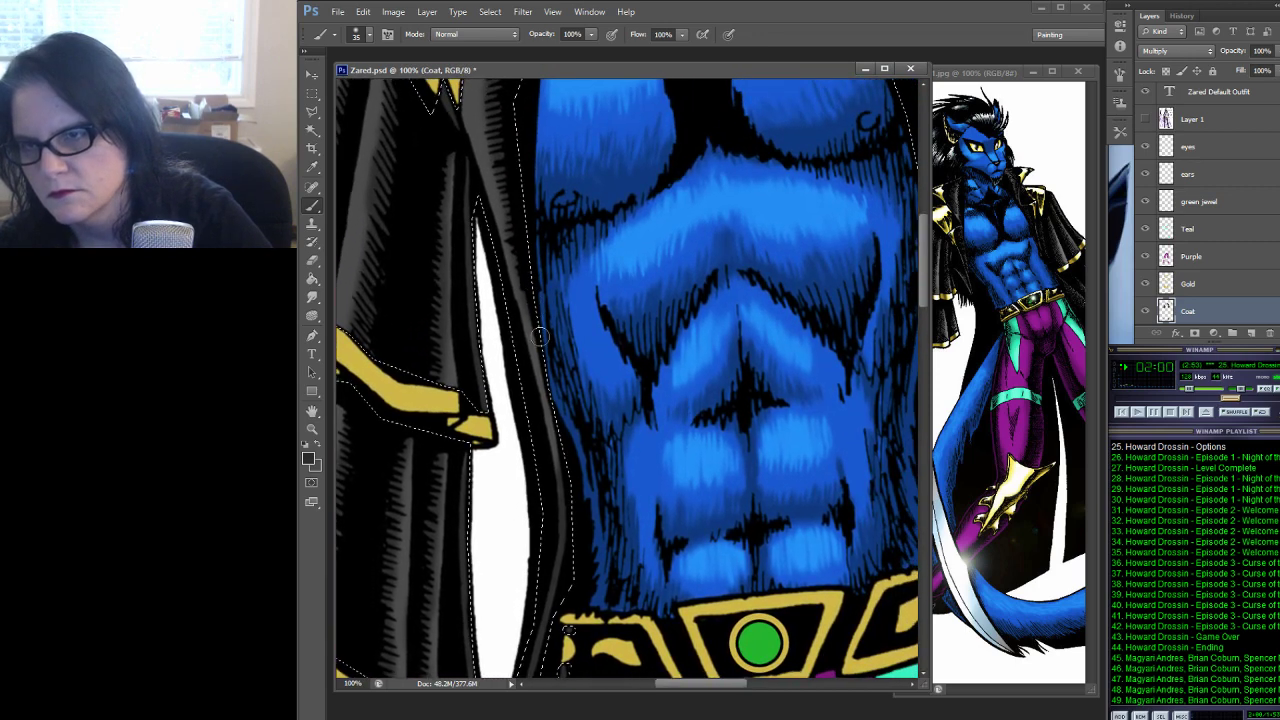
left_click_drag(551, 398, 559, 470)
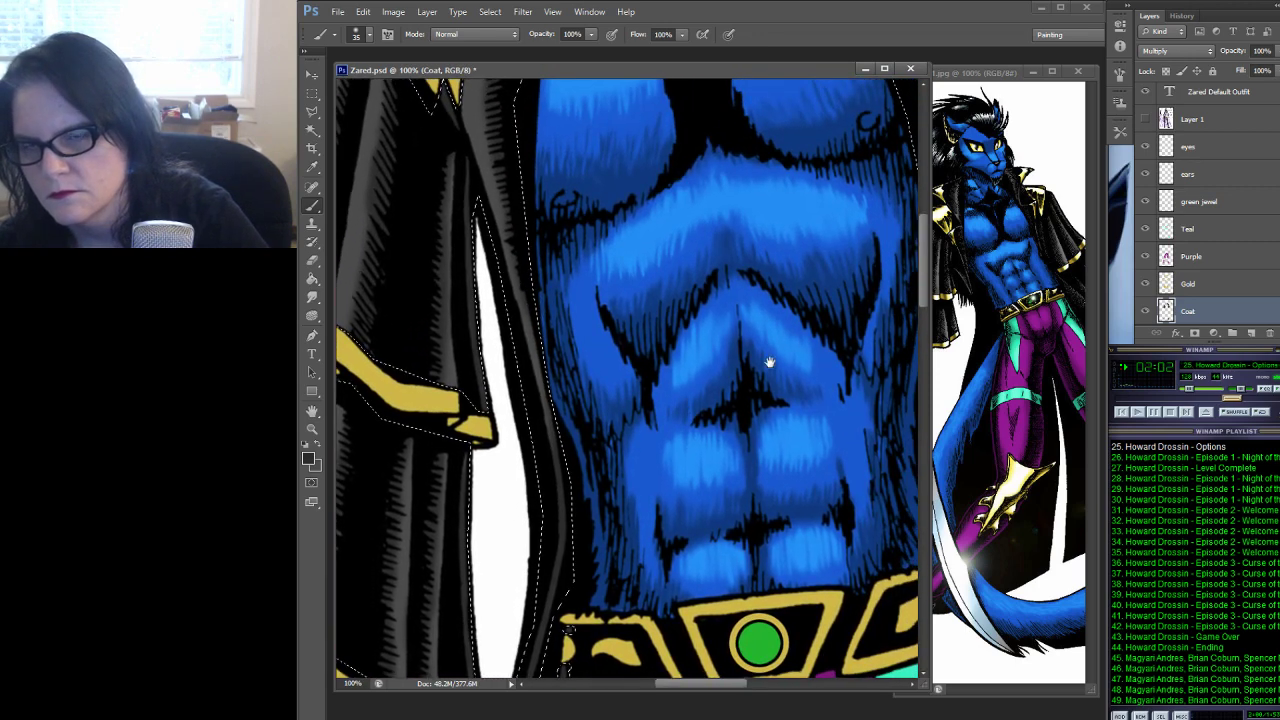
Brush dark gray shading down the coat's narrow front edge beside the waist on the image's right side
left_click_drag(766, 363, 531, 417)
mouse_move(749, 449)
left_mouse_down()
mouse_move(703, 524)
mouse_move(713, 581)
mouse_move(683, 492)
mouse_move(708, 583)
mouse_move(681, 461)
mouse_move(678, 401)
mouse_move(695, 481)
mouse_move(695, 318)
left_mouse_up()
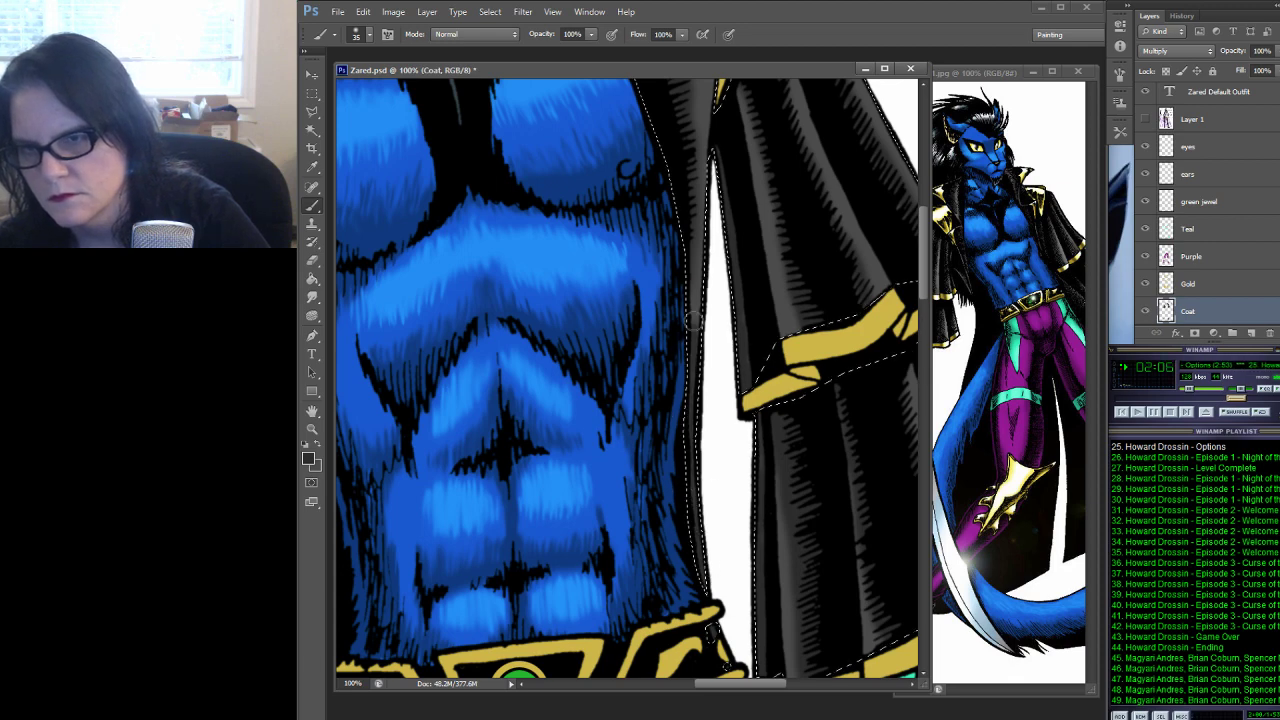
left_click_drag(717, 267, 705, 575)
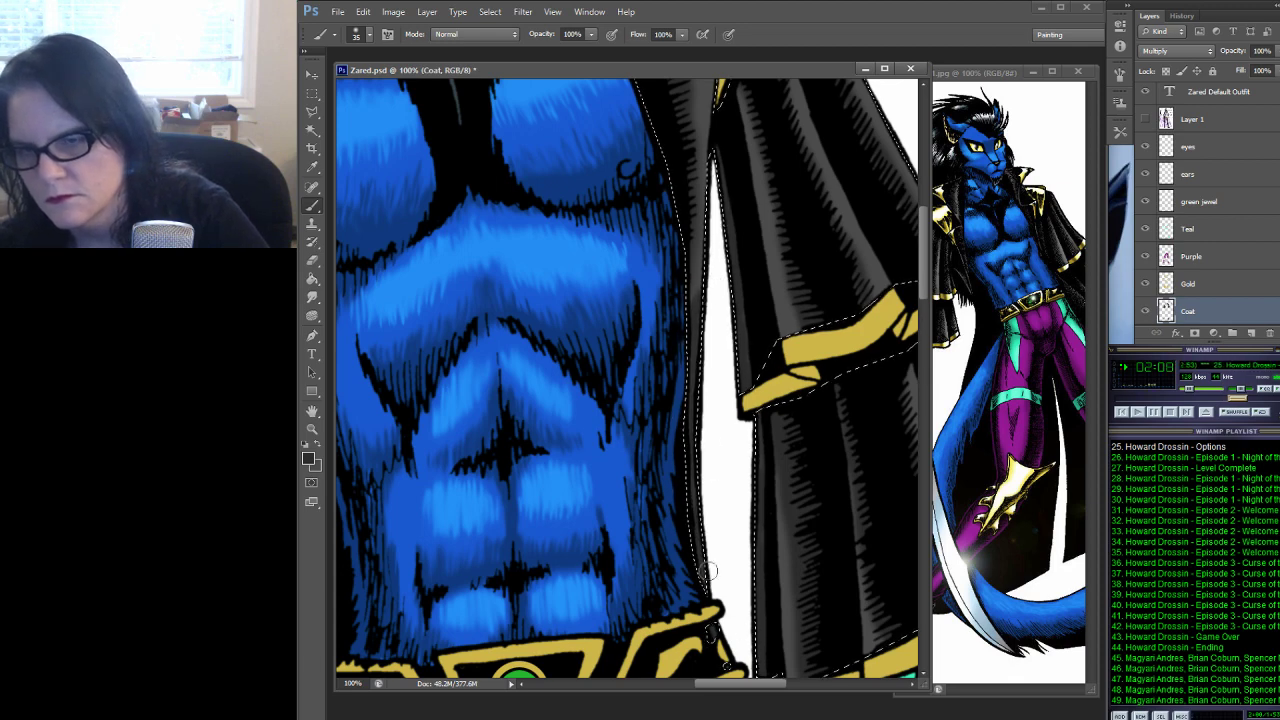
Brush dark gray shading over the ankle cuff and the sole and heel edges of the boot on the image's left side
mouse_move(515, 599)
left_mouse_down()
mouse_move(523, 554)
mouse_move(795, 361)
mouse_move(878, 234)
left_mouse_up()
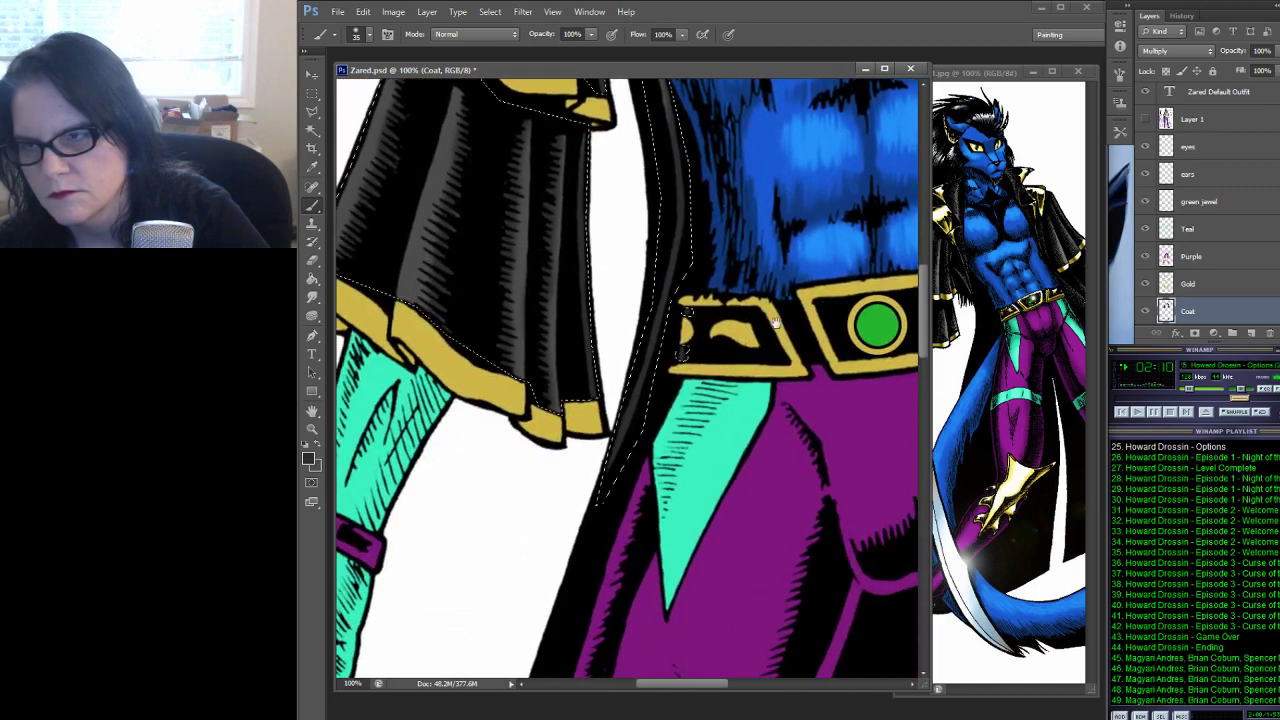
left_click(313, 432)
scroll(740, 352, "down", 2)
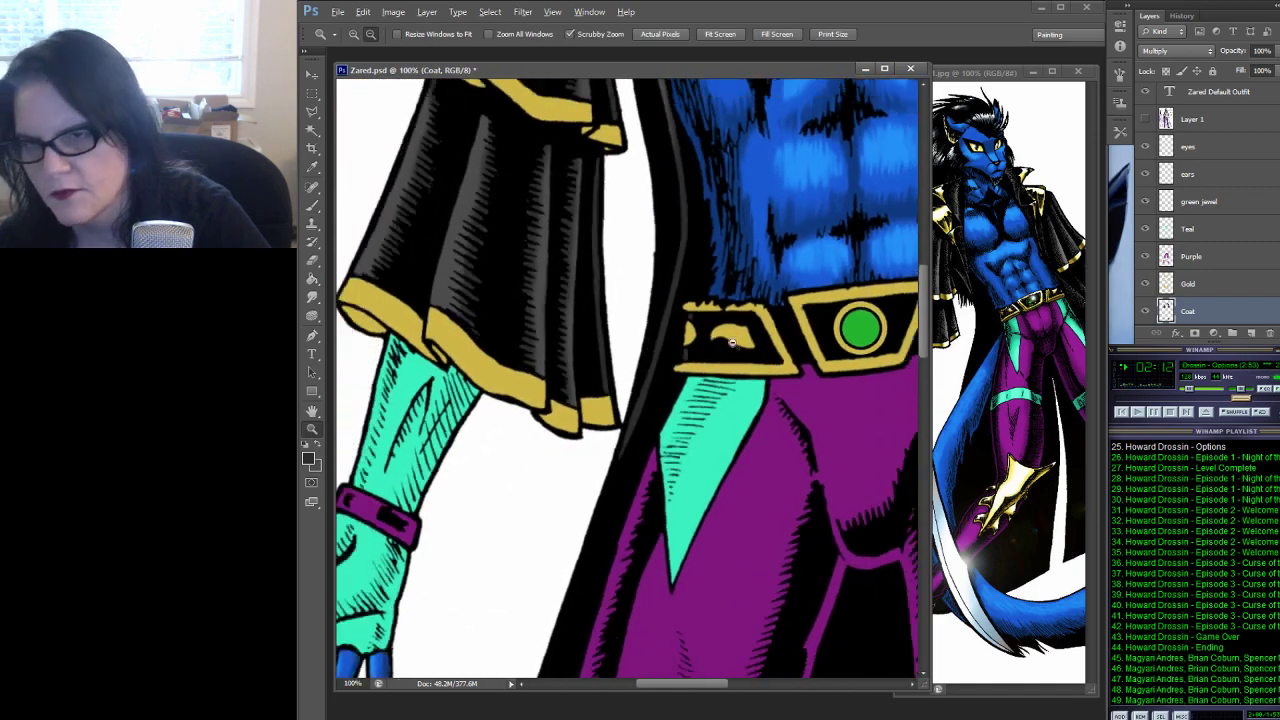
scroll(745, 356, "down", 3)
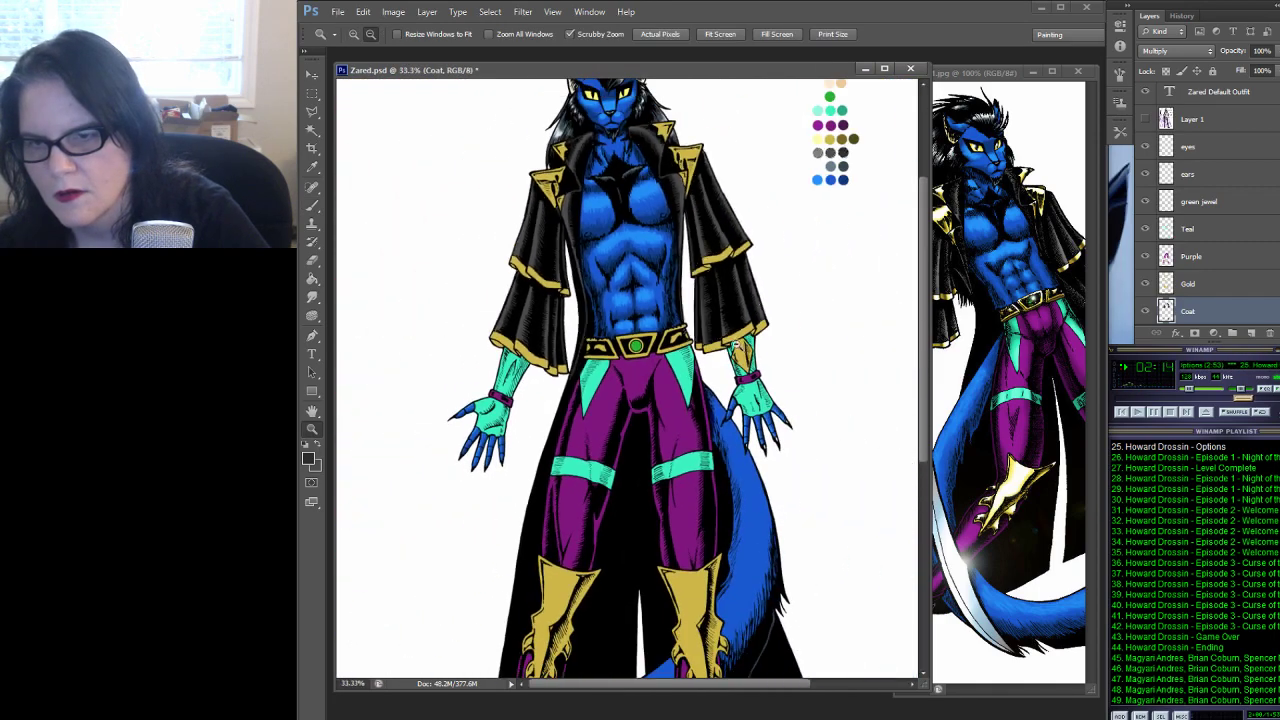
scroll(707, 452, "down", 3)
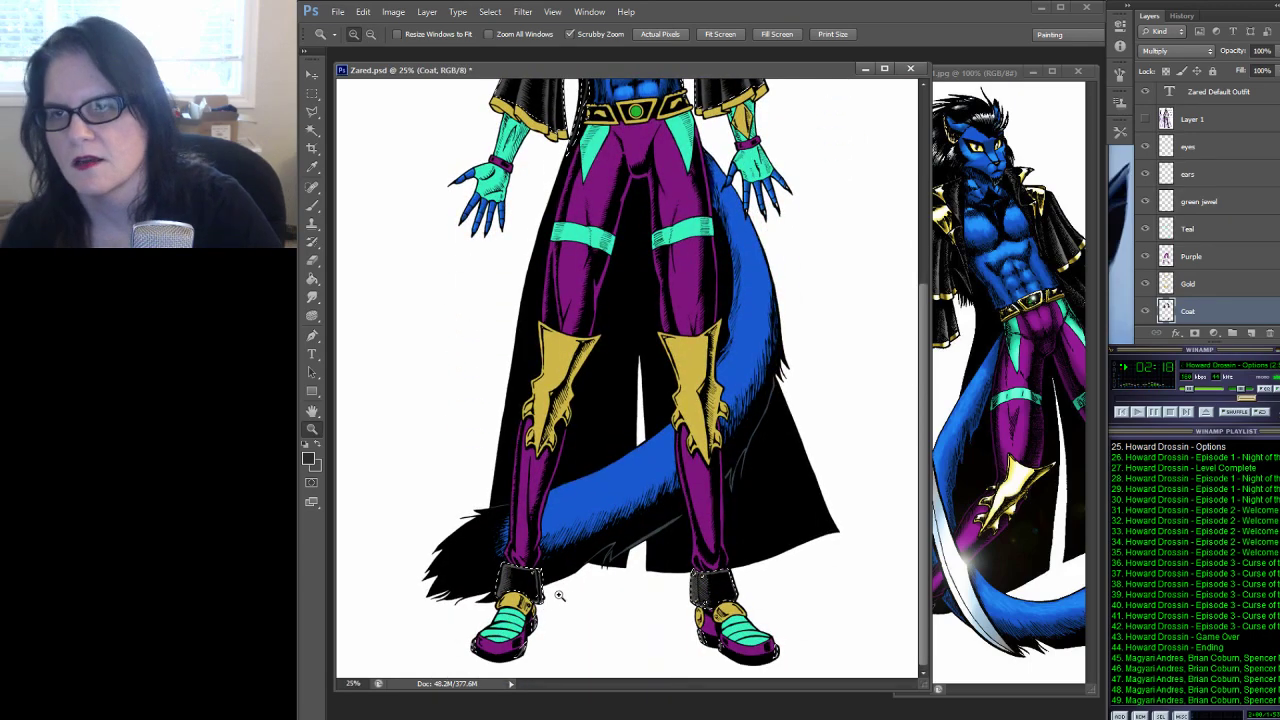
scroll(541, 590, "up", 1)
scroll(541, 574, "up", 3)
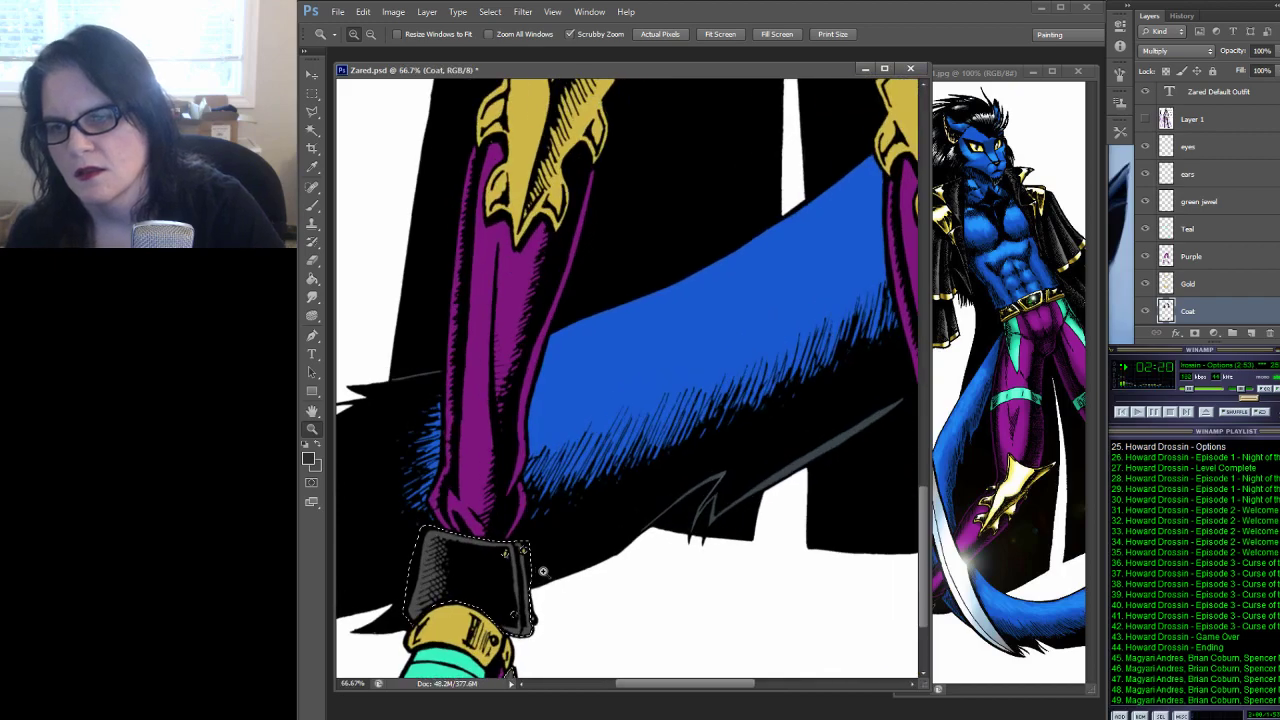
left_click_drag(627, 407, 680, 274)
key("ctrl+shift+d")
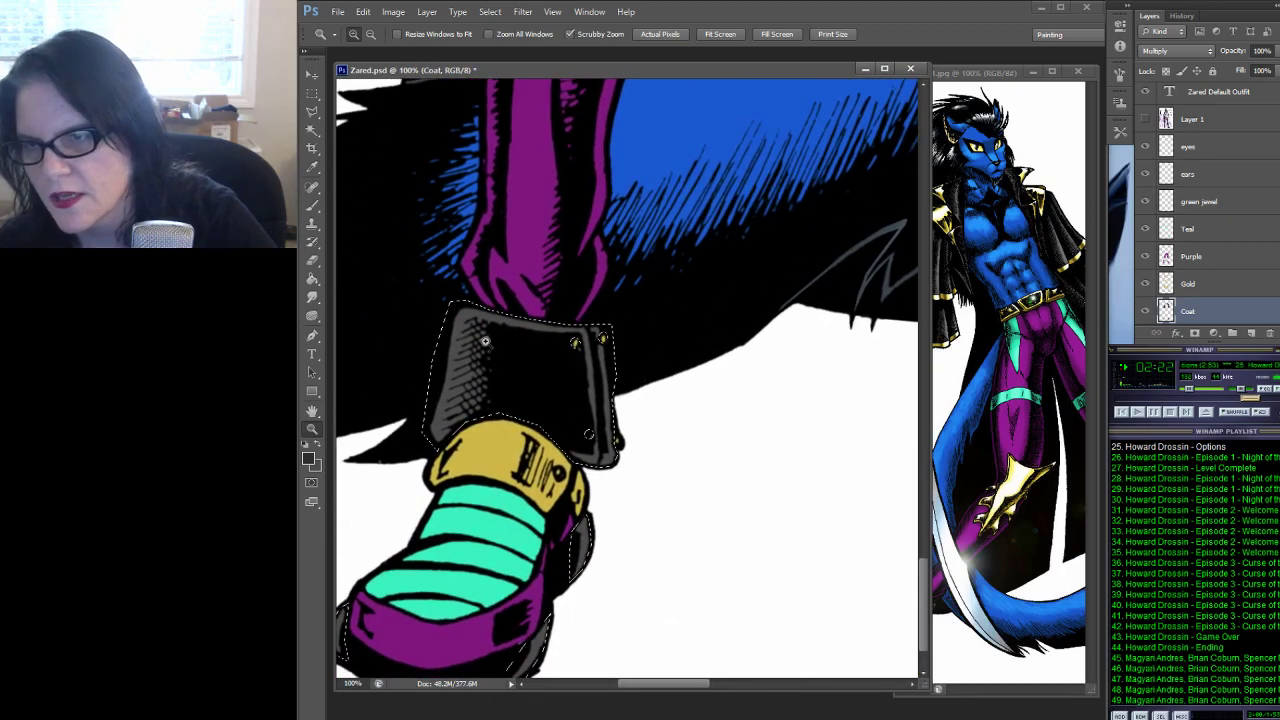
left_click(312, 205)
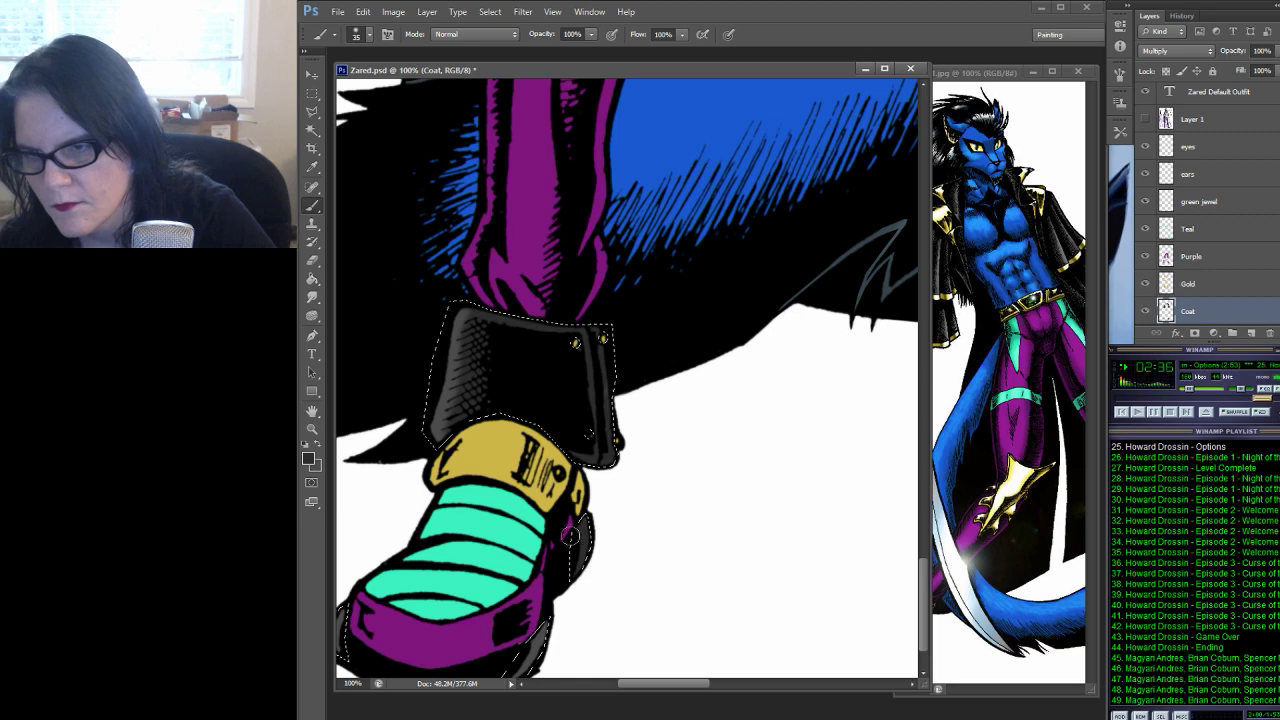
left_click_drag(680, 489, 728, 357)
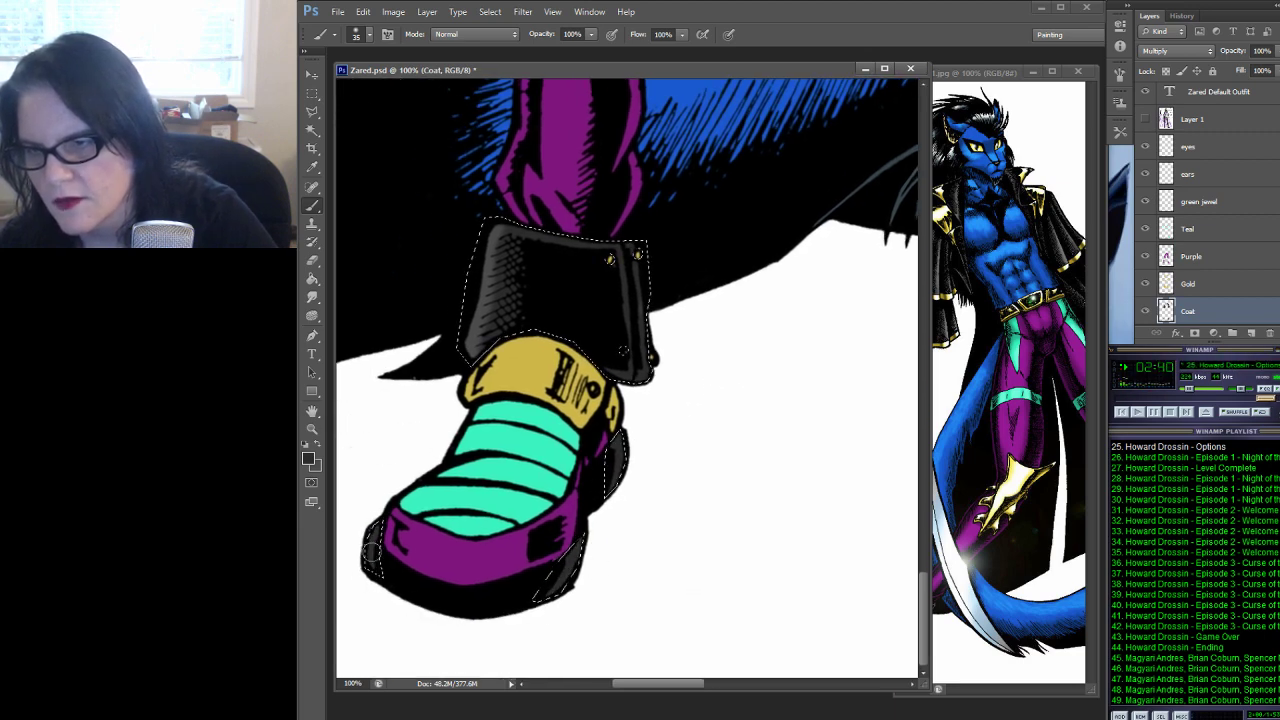
Shade the heel, sole edges and studded ankle cuff of the boot on the image's right side in gray
left_click_drag(820, 408, 540, 425)
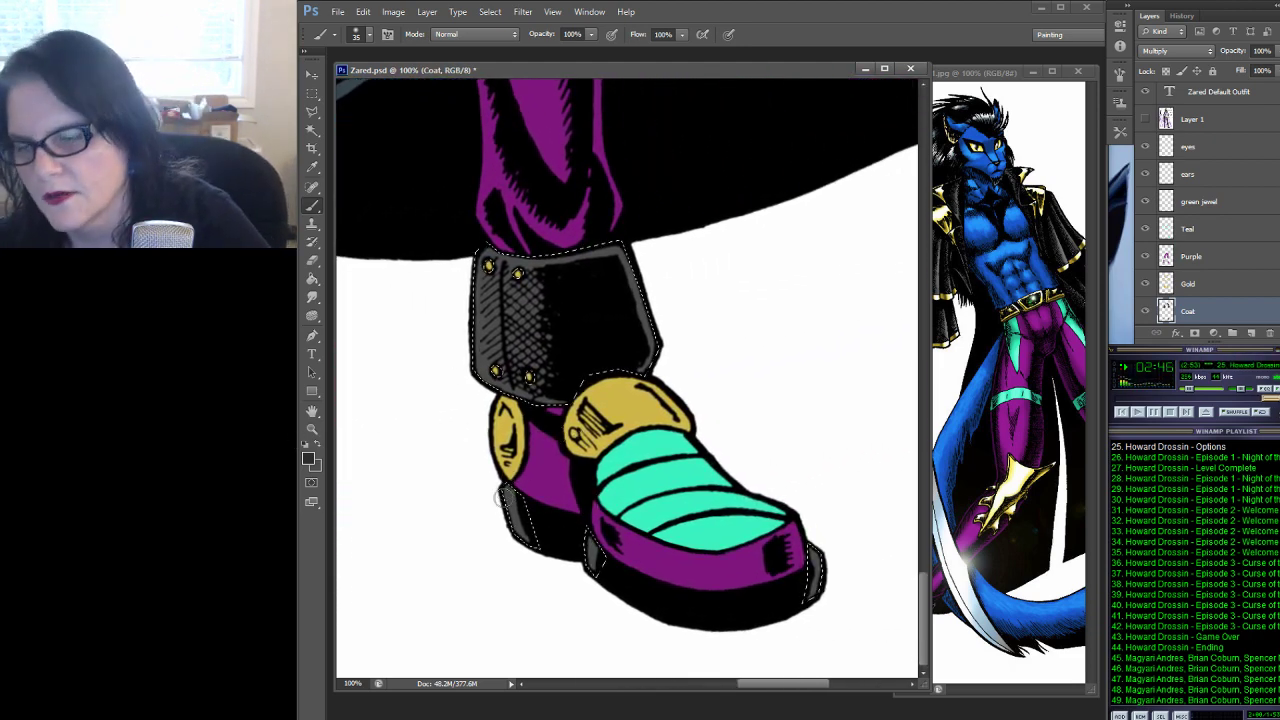
left_click_drag(518, 512, 587, 528)
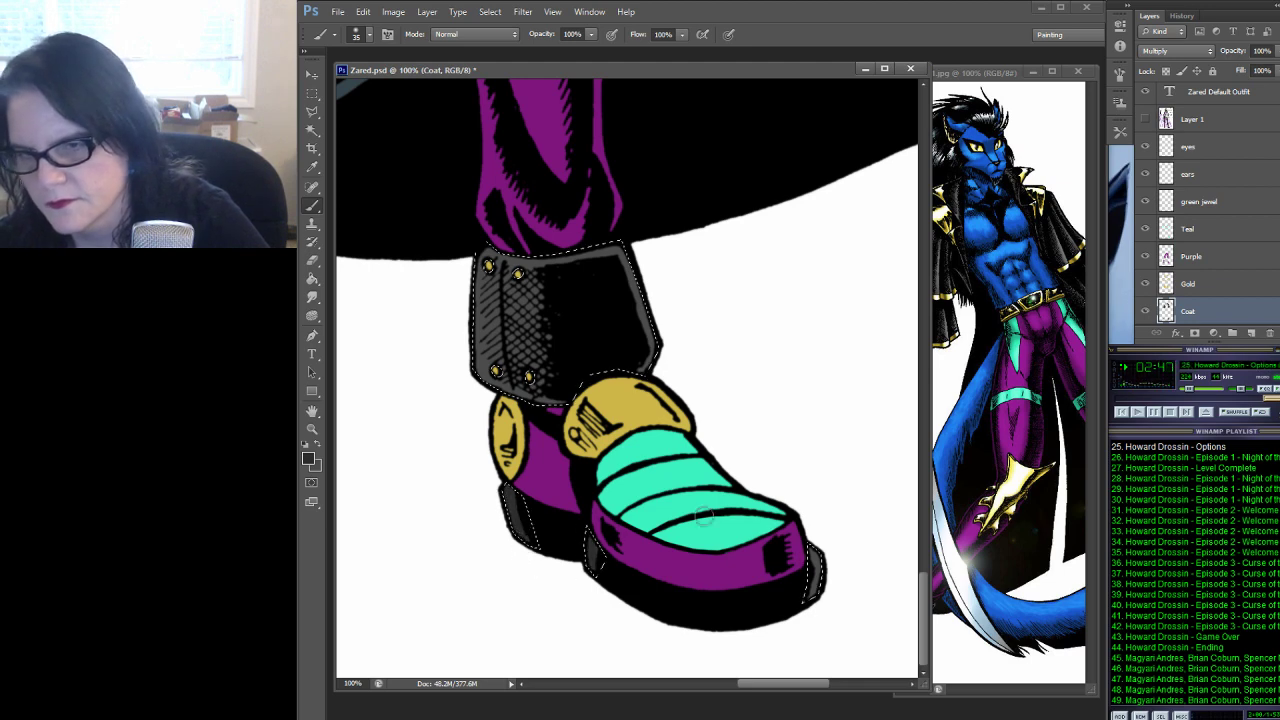
left_click_drag(810, 548, 815, 597)
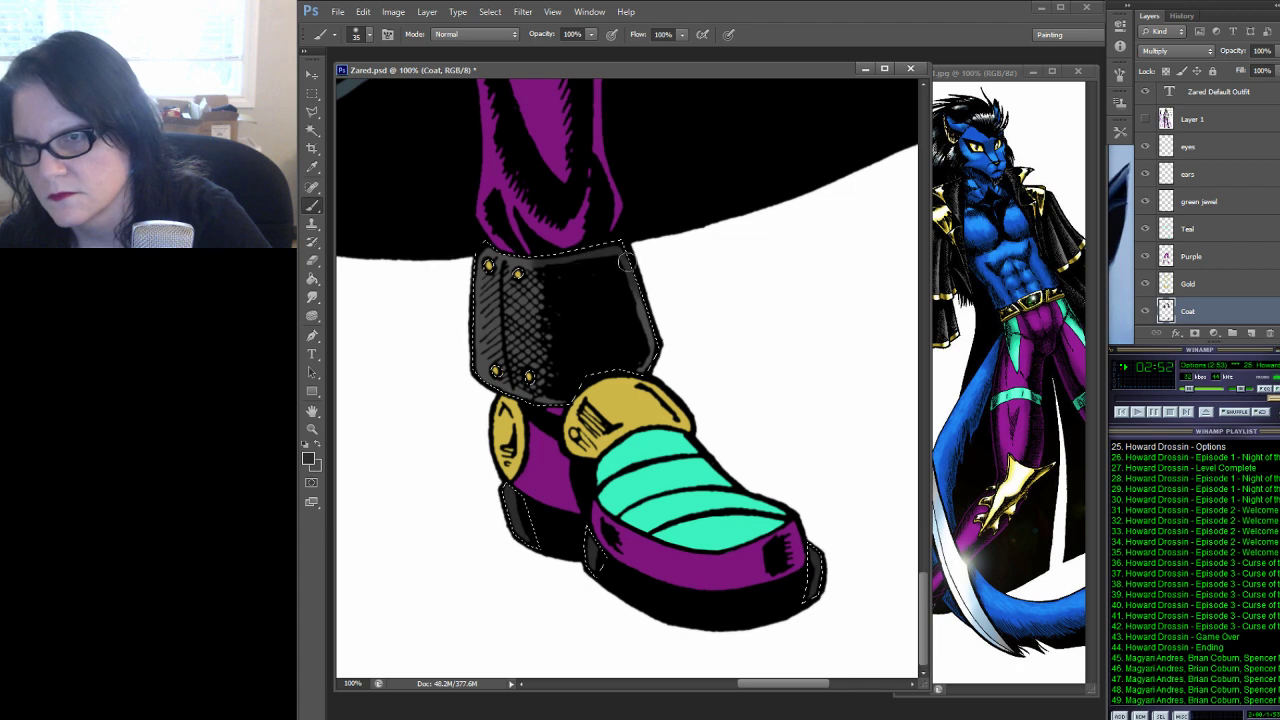
left_click_drag(626, 262, 651, 348)
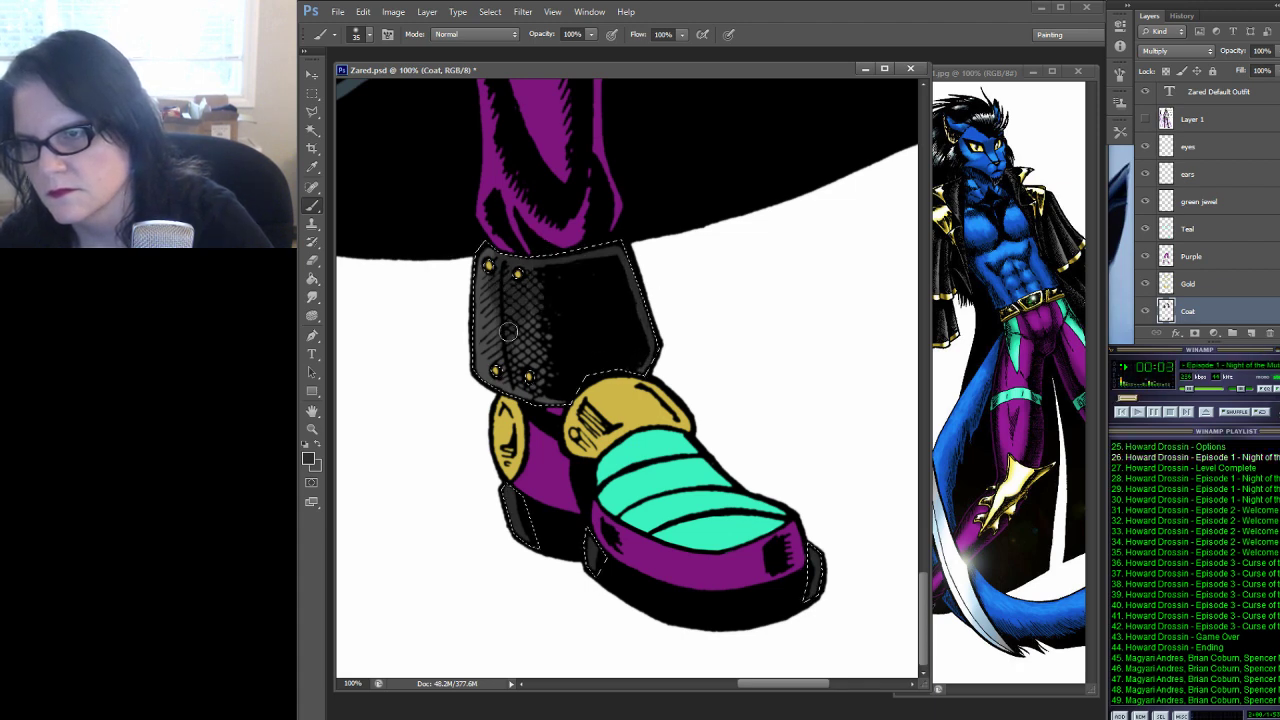
mouse_move(508, 332)
left_mouse_down()
mouse_move(495, 293)
mouse_move(509, 321)
left_mouse_up()
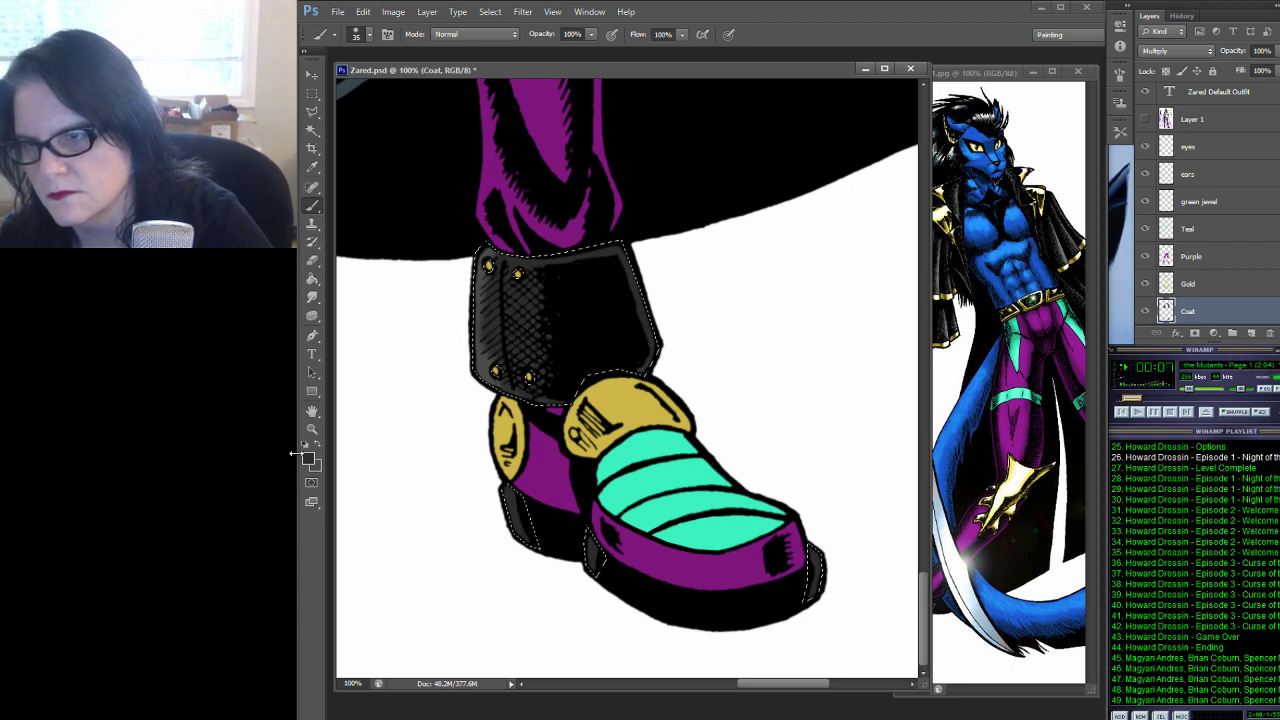
left_click_drag(482, 262, 495, 384)
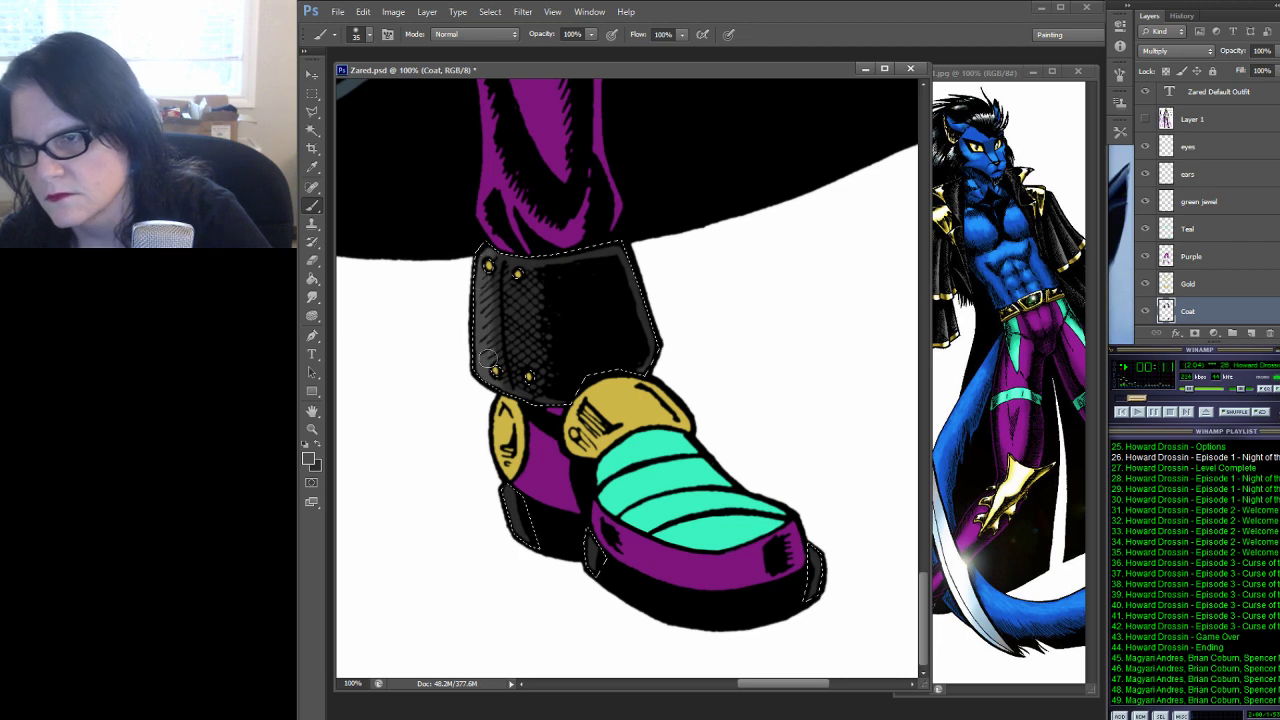
Check the ankle cuff shading on the image-right boot up close and save Zared.psd
left_click(312, 429)
key("ctrl+z")
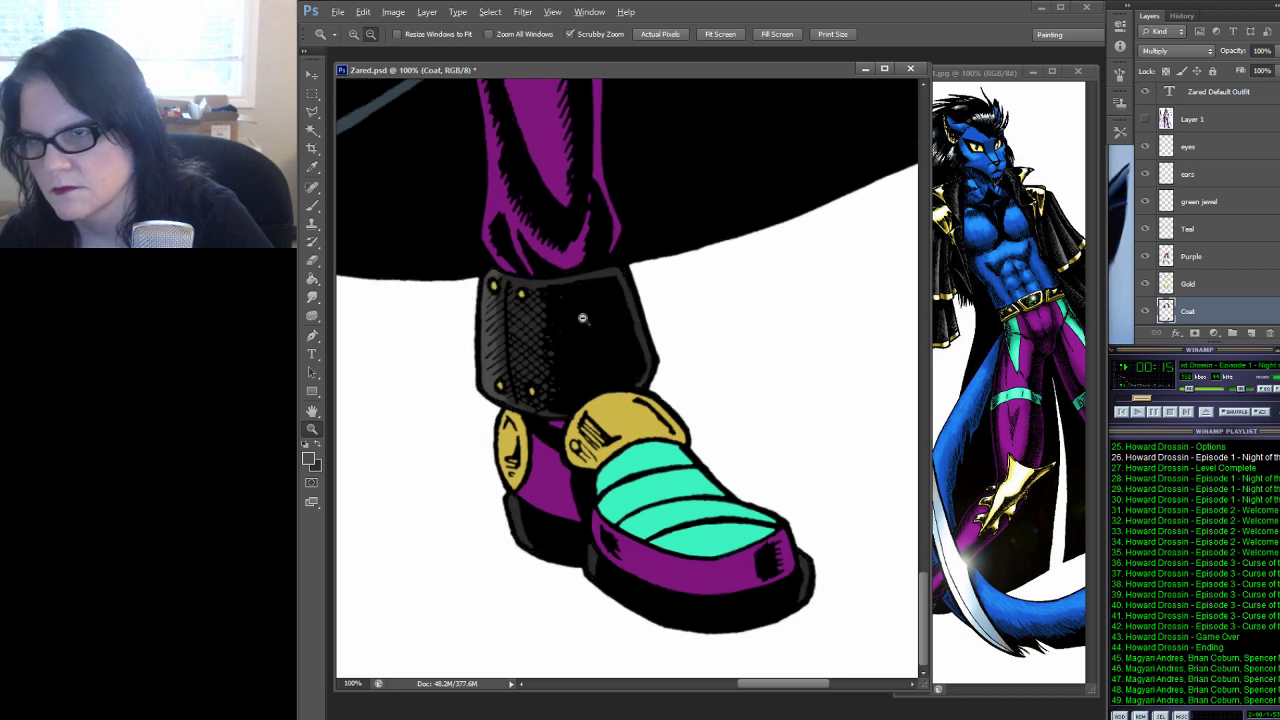
mouse_move(582, 318)
left_mouse_down()
mouse_move(545, 320)
mouse_move(572, 302)
left_mouse_up()
key("ctrl+z")
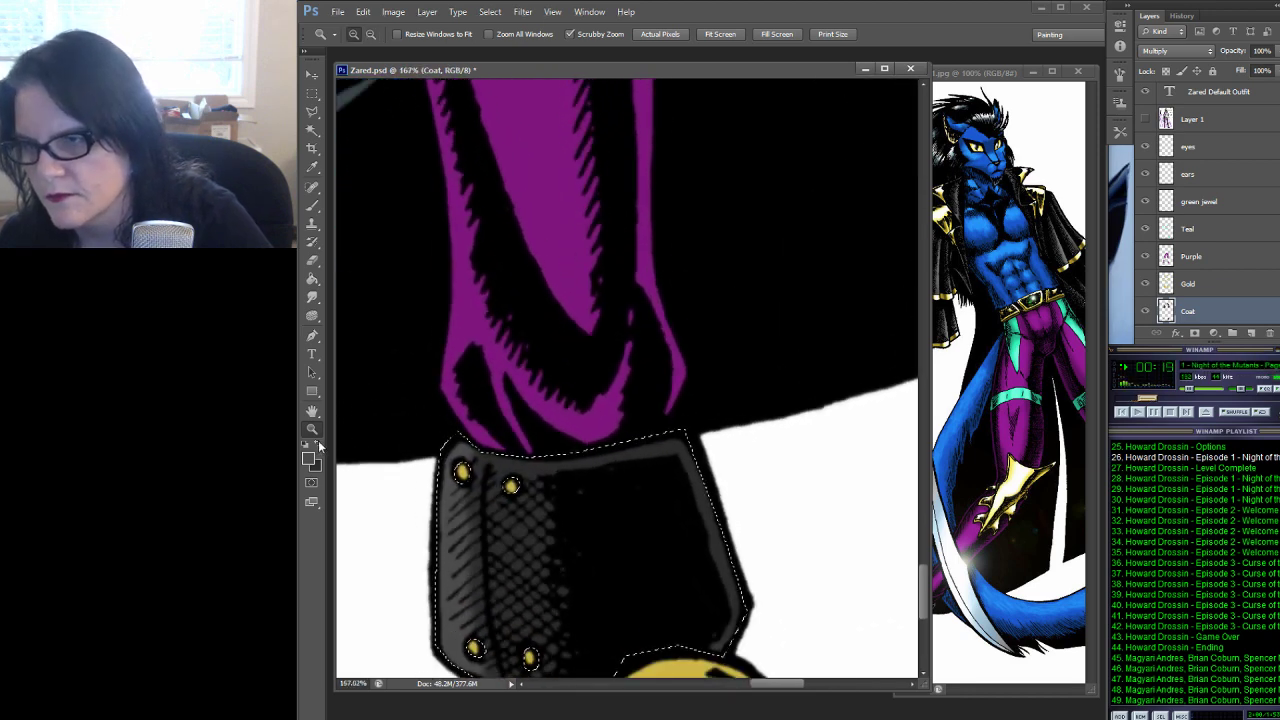
left_click_drag(663, 294, 804, 166)
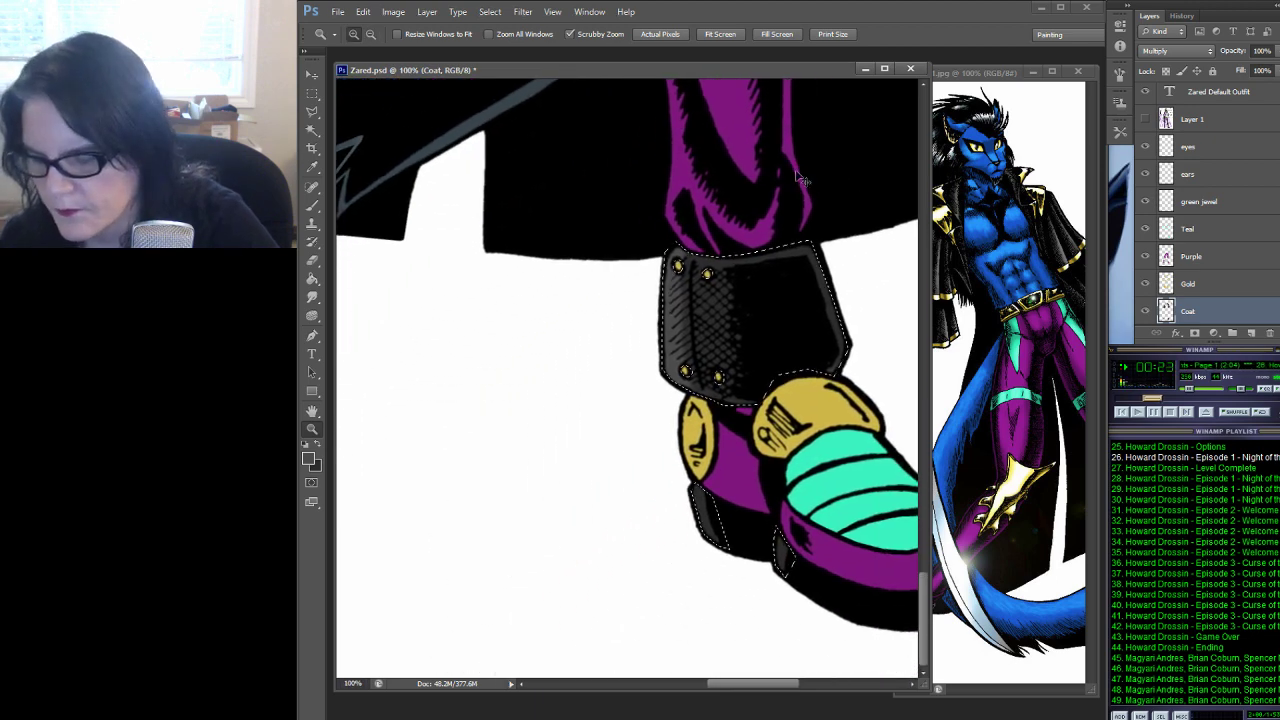
key("ctrl+s")
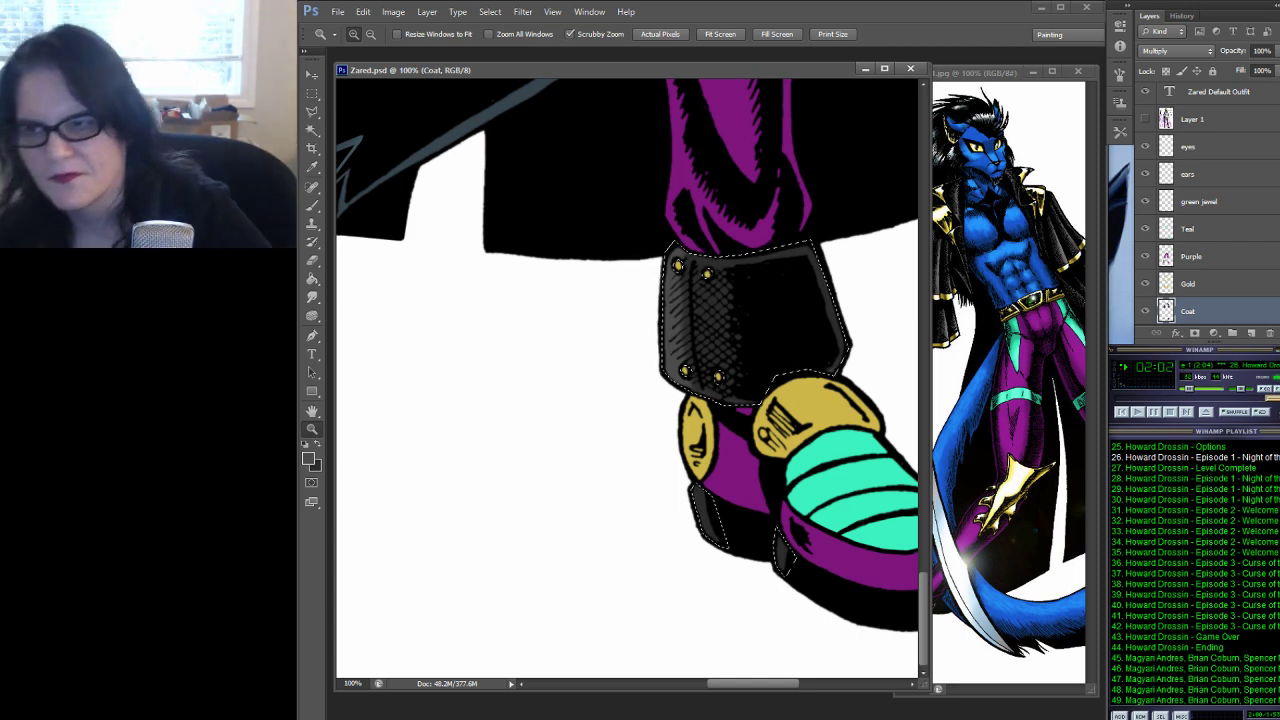
Sample the lightest gray from the coat's row of palette circles as the foreground color
left_click(318, 447)
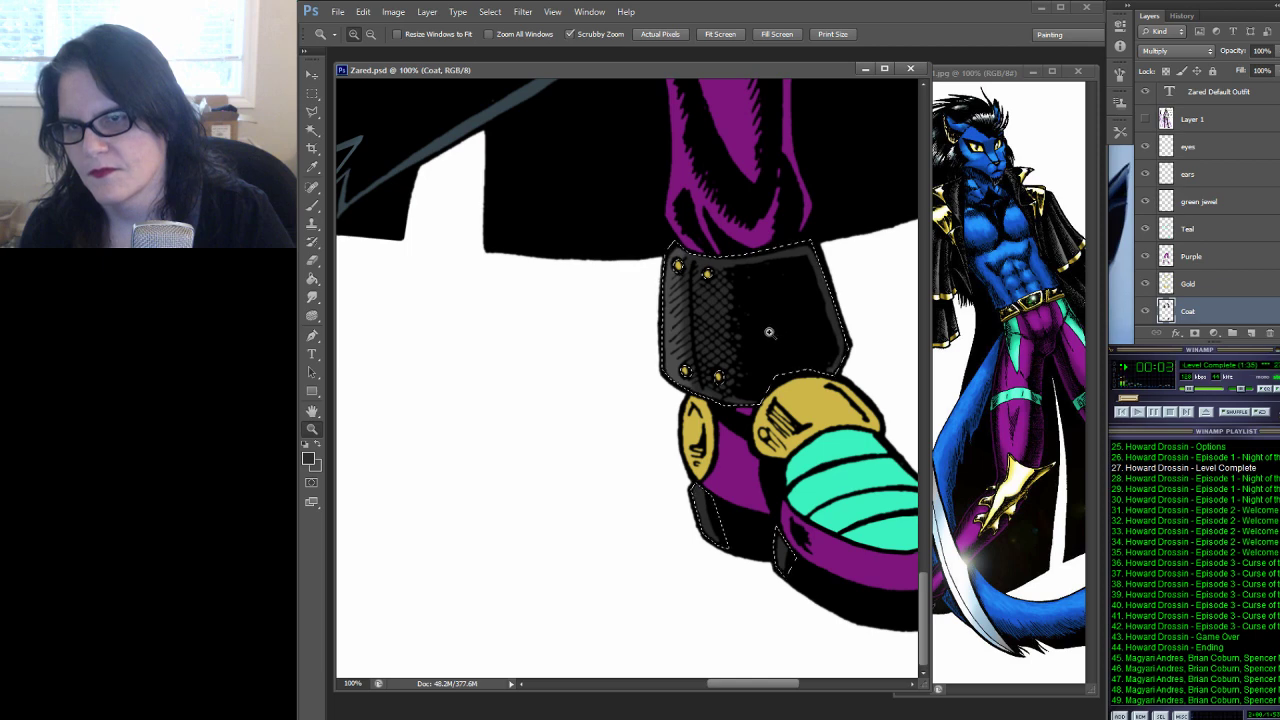
left_click_drag(842, 272, 584, 535)
scroll(584, 535, "up", 10)
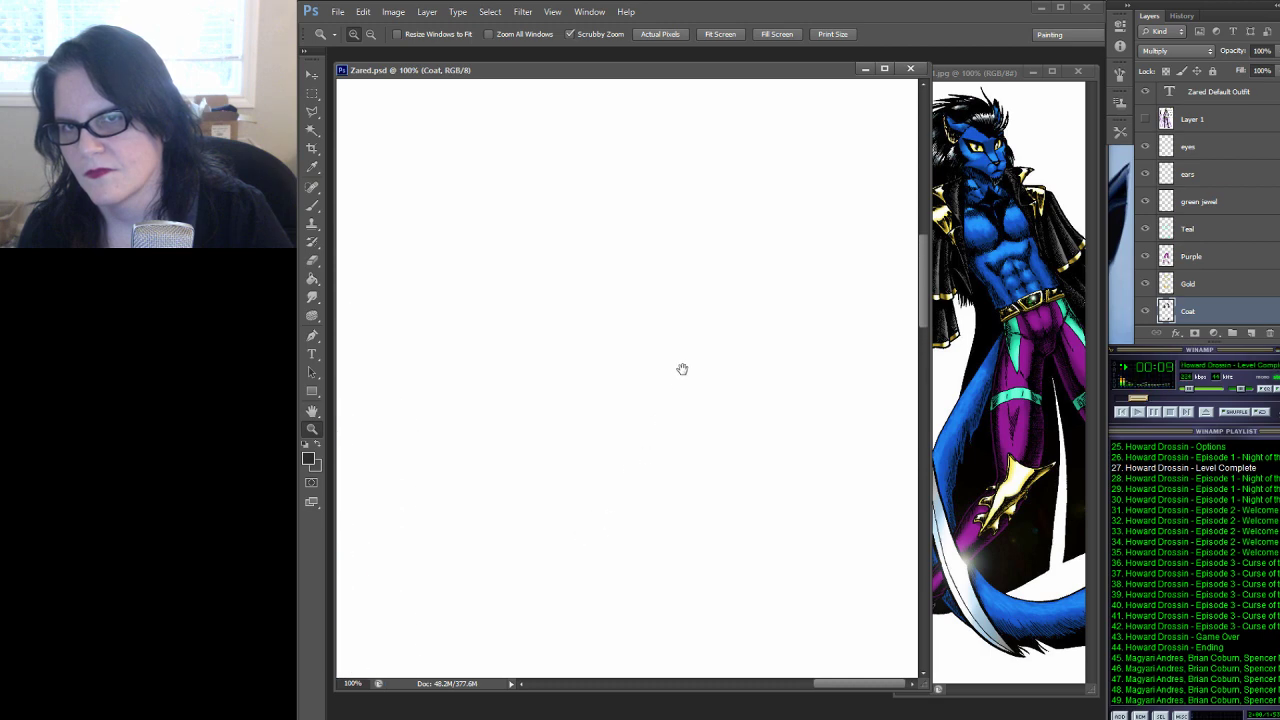
left_click_drag(697, 394, 717, 429)
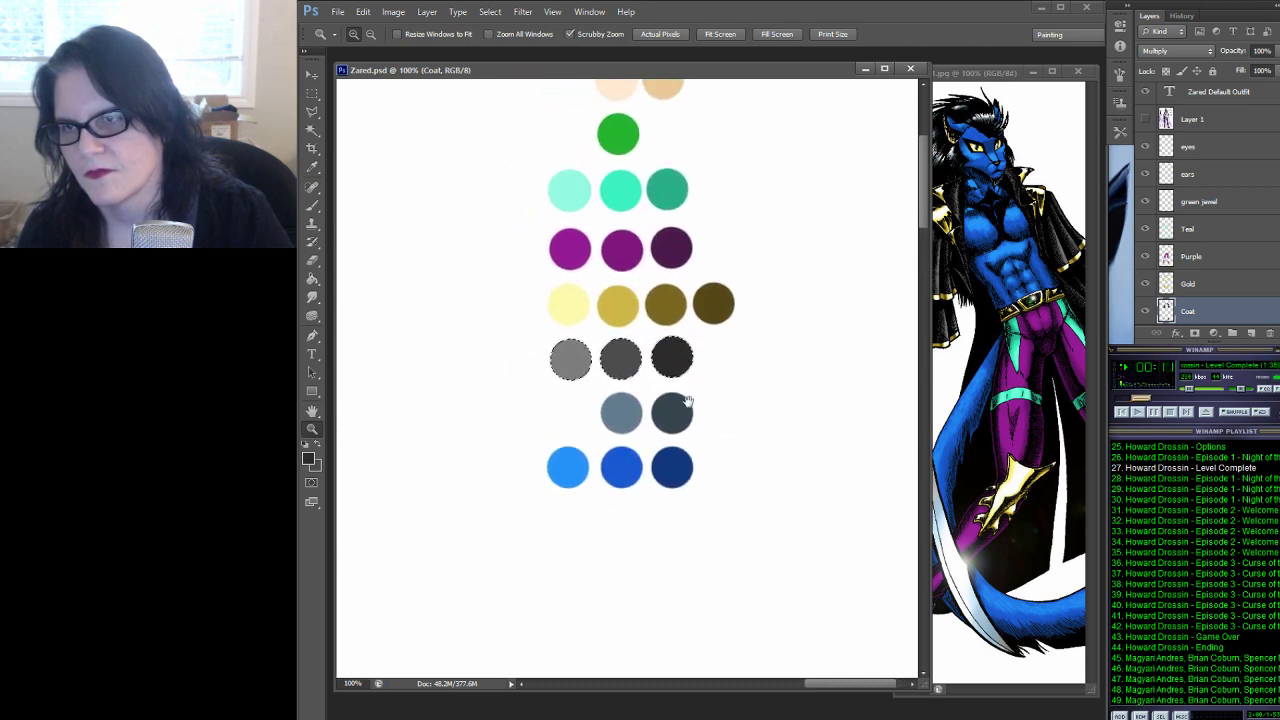
left_click(312, 167)
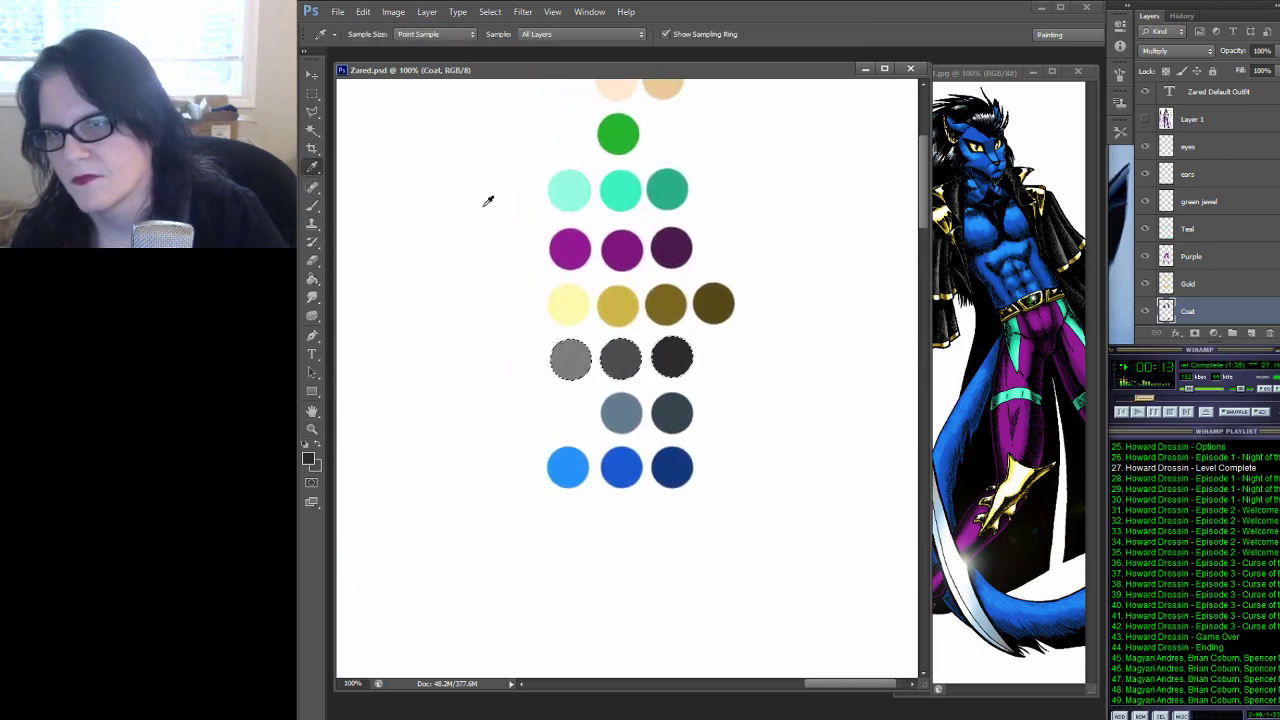
Brush light gray highlights onto the ankle cuff of the image-left boot with the soft 35 px brush
scroll(560, 409, "down", 12)
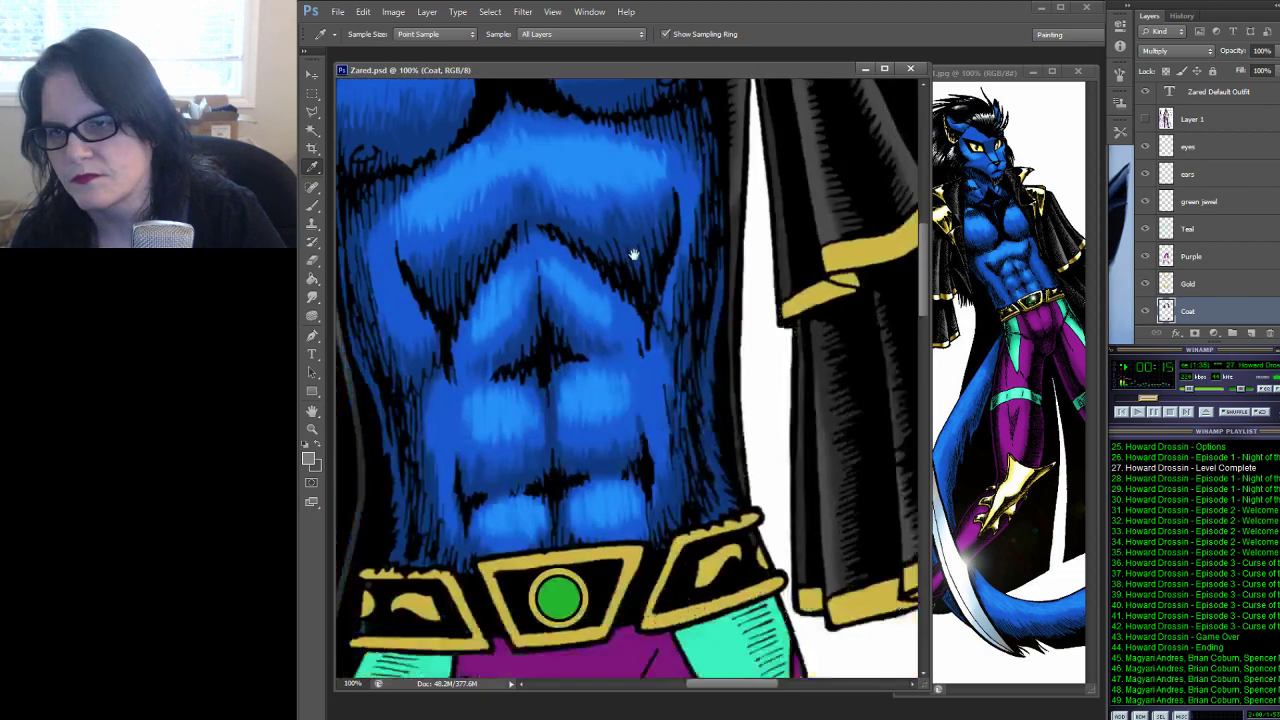
scroll(600, 296, "down", 15)
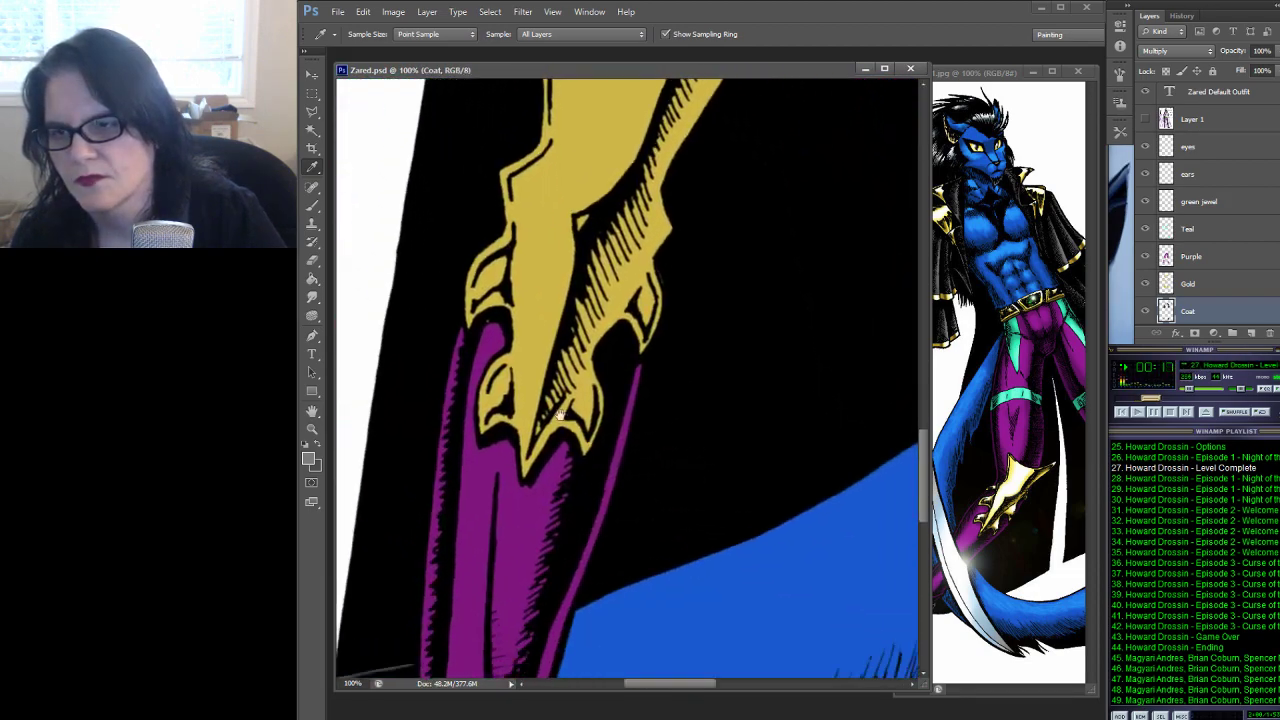
scroll(576, 253, "down", 5)
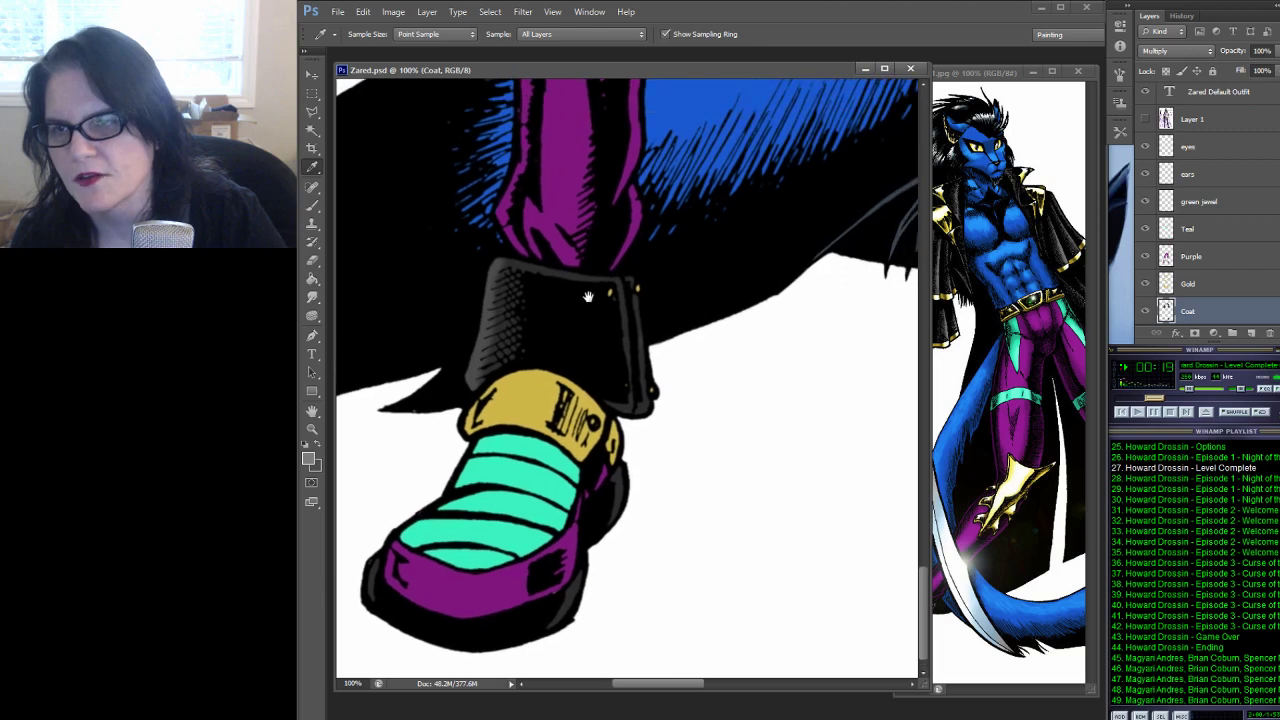
key("b")
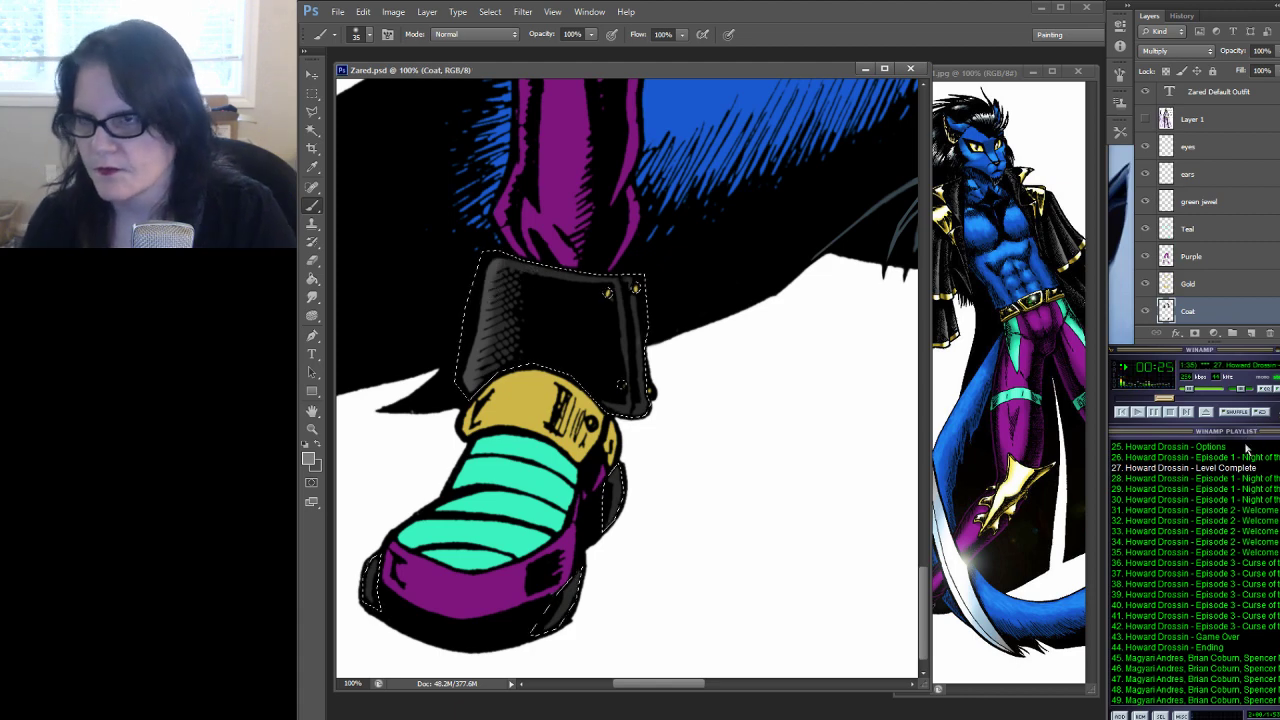
left_click(369, 36)
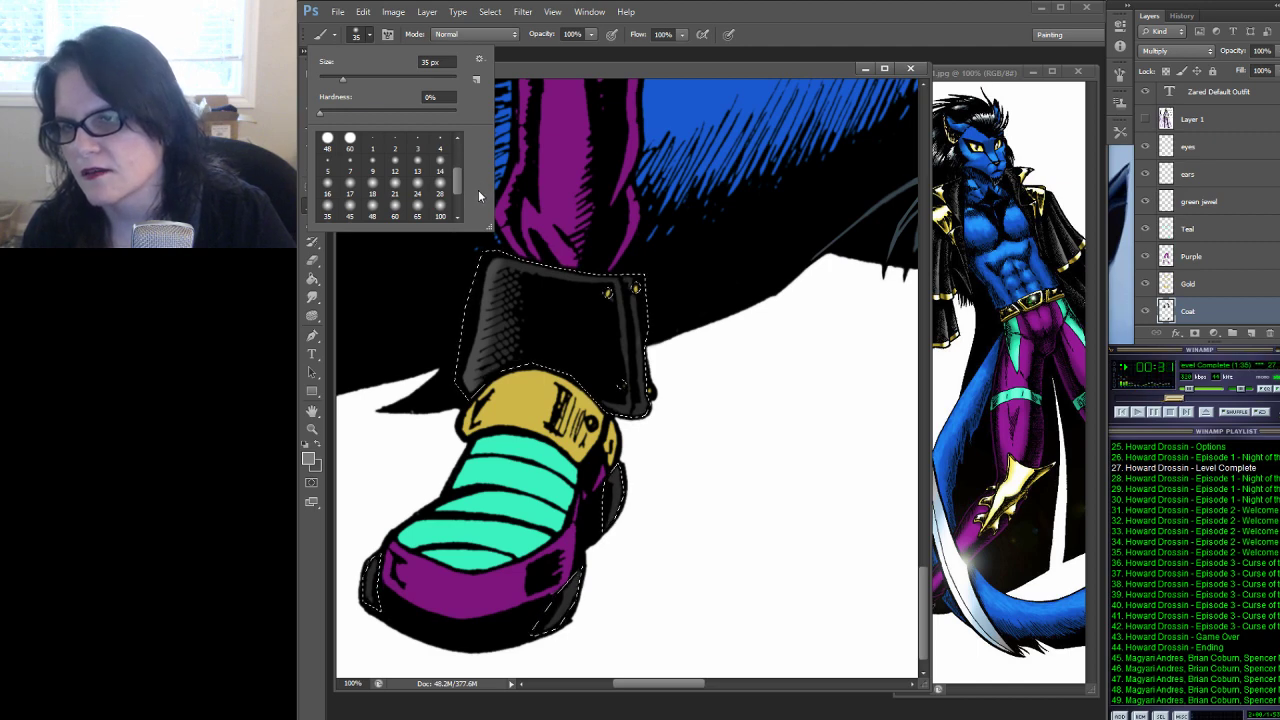
left_click(545, 67)
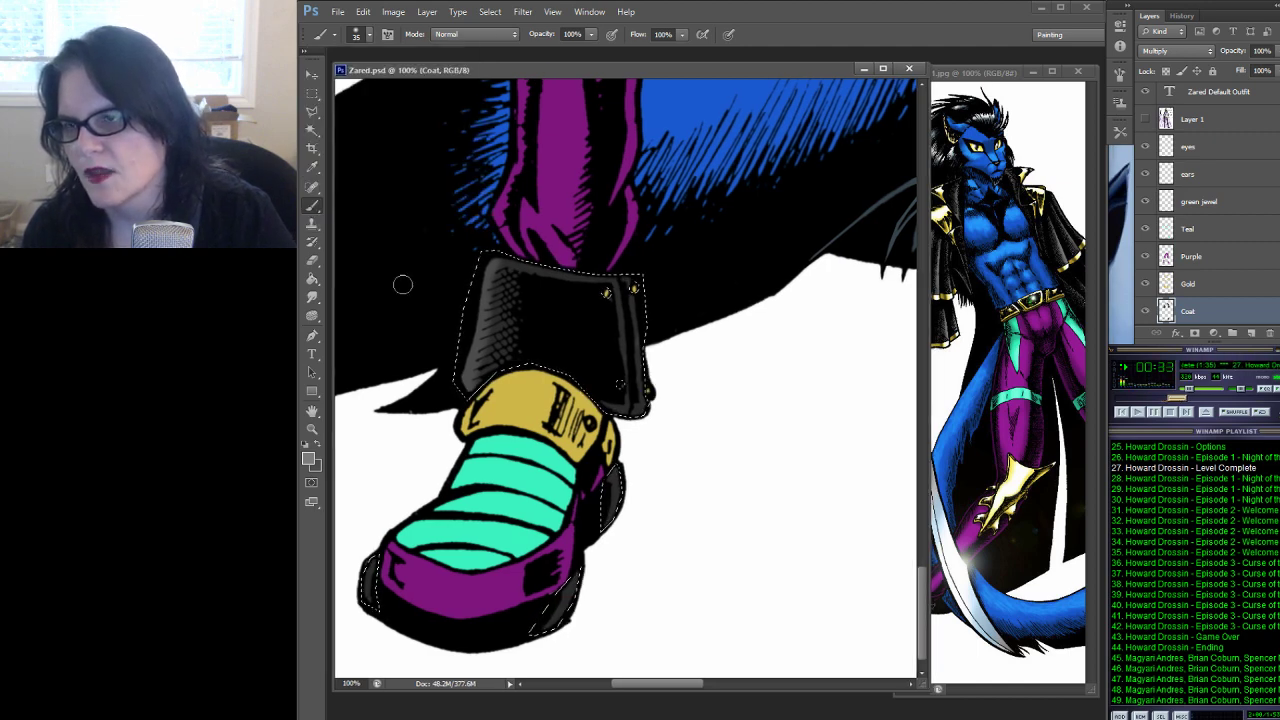
Blend the gray tones on both boots' ankle cuffs with the Smudge tool at 23% strength
left_click(316, 296)
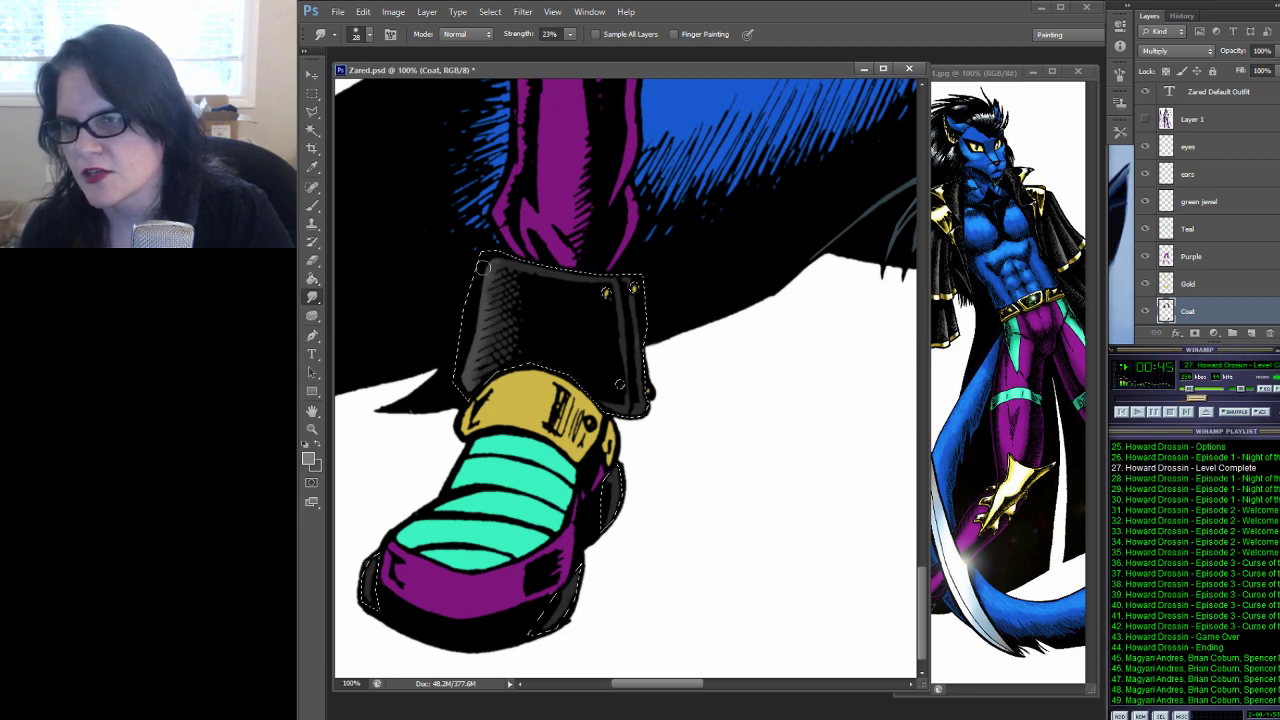
left_click_drag(777, 309, 231, 328)
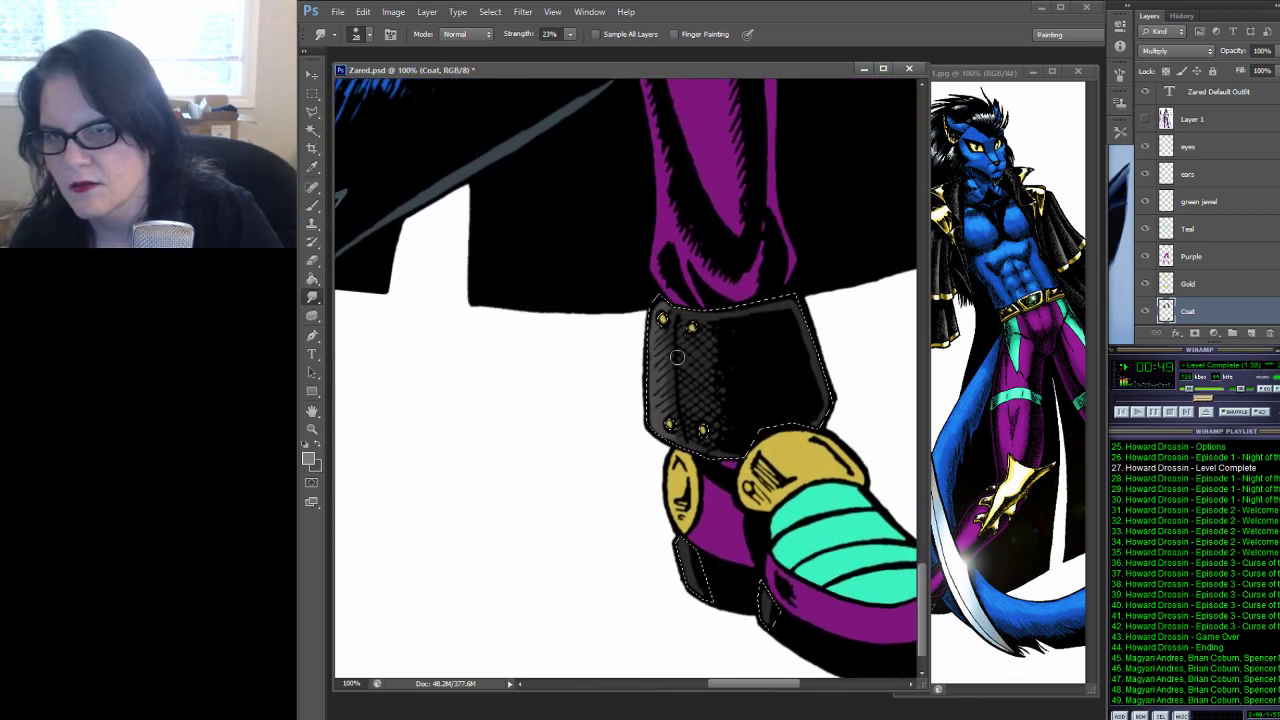
mouse_move(676, 398)
left_mouse_down()
mouse_move(646, 341)
mouse_move(668, 348)
mouse_move(653, 329)
mouse_move(679, 314)
mouse_move(663, 301)
mouse_move(681, 307)
mouse_move(679, 439)
mouse_move(653, 437)
mouse_move(685, 427)
mouse_move(688, 402)
mouse_move(667, 411)
mouse_move(692, 409)
mouse_move(703, 389)
mouse_move(667, 381)
mouse_move(651, 394)
mouse_move(624, 346)
left_mouse_up()
Brush light gray highlights down the folds of the image-left sleeve's lower tier with the soft 35 px brush
left_click_drag(537, 337, 904, 407)
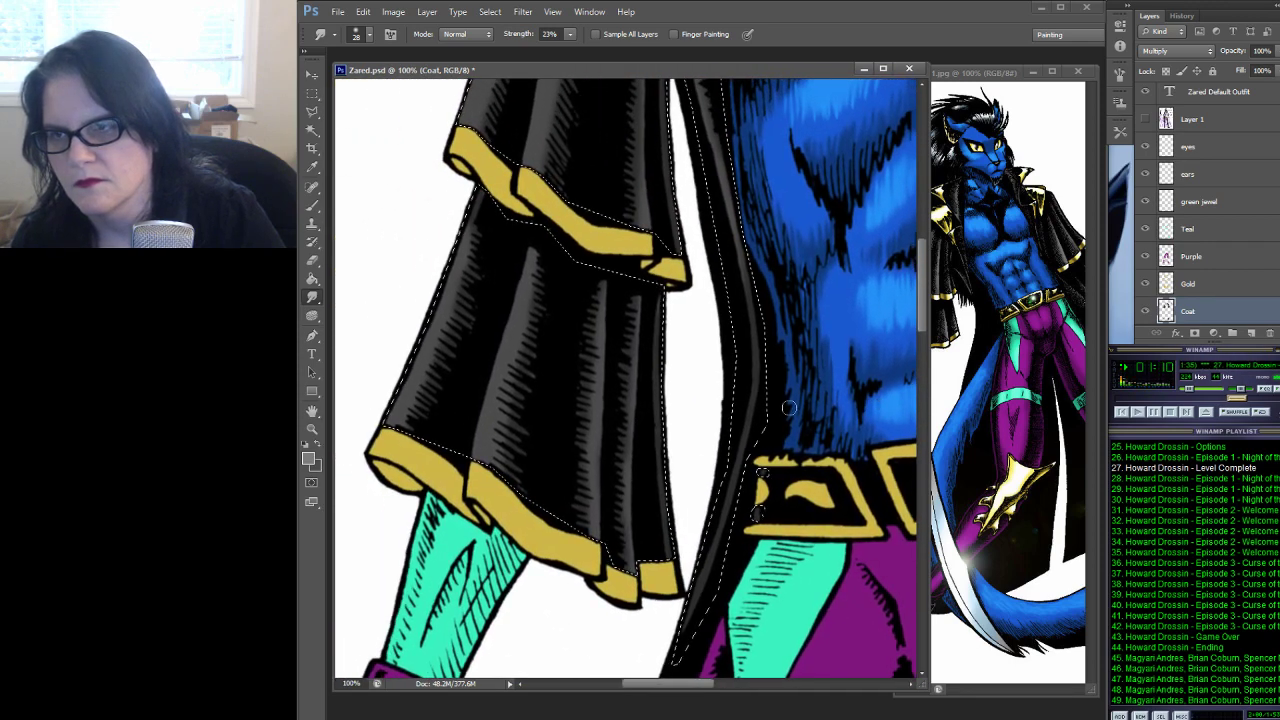
left_click(312, 205)
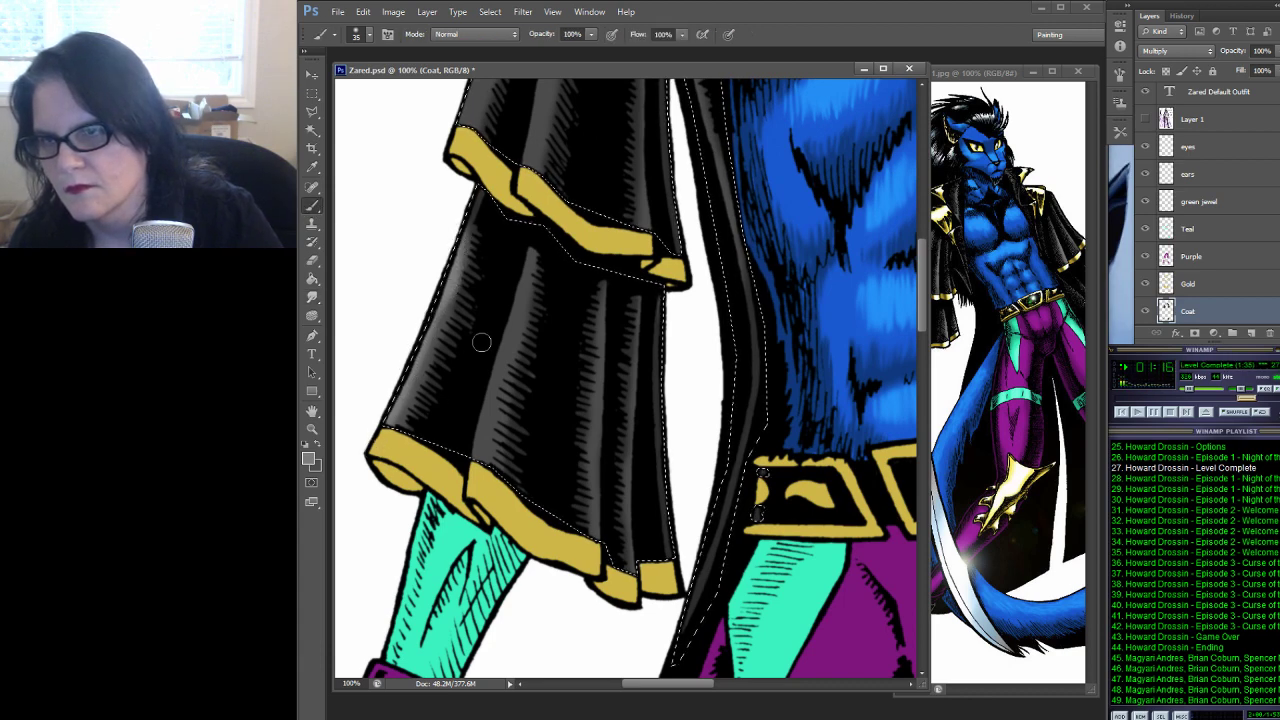
left_click_drag(519, 297, 480, 405)
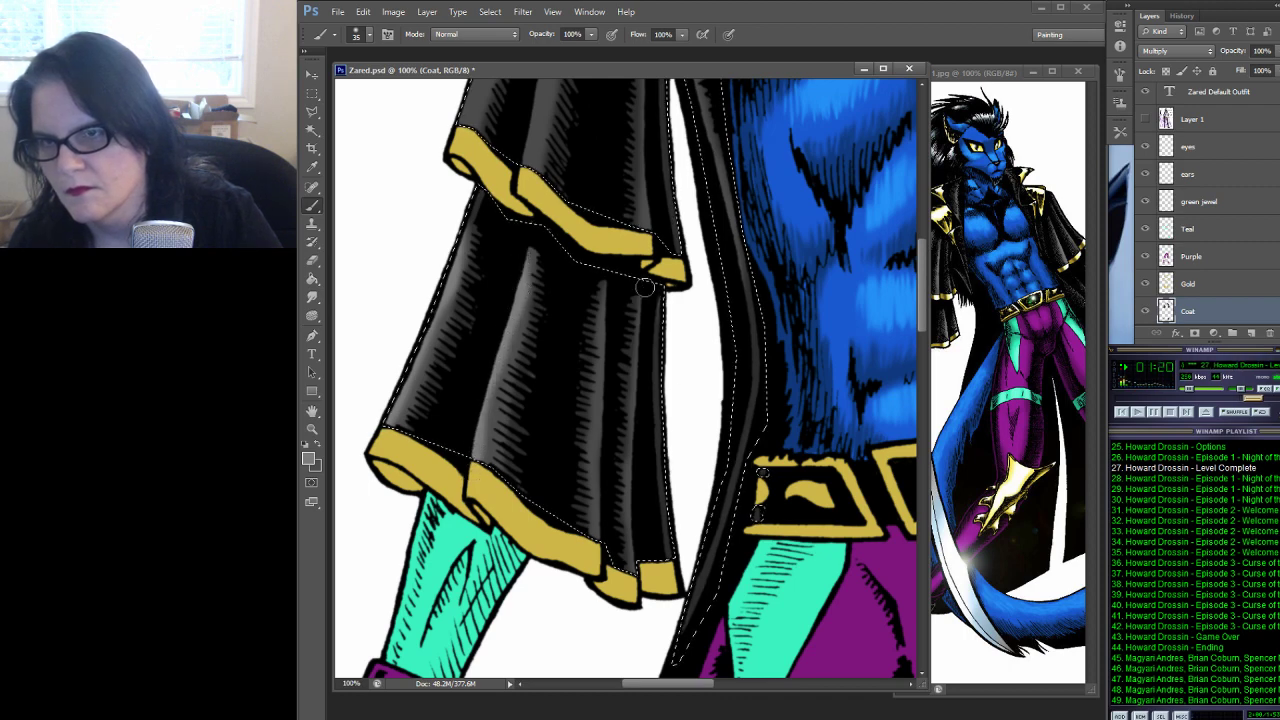
left_click_drag(609, 311, 598, 511)
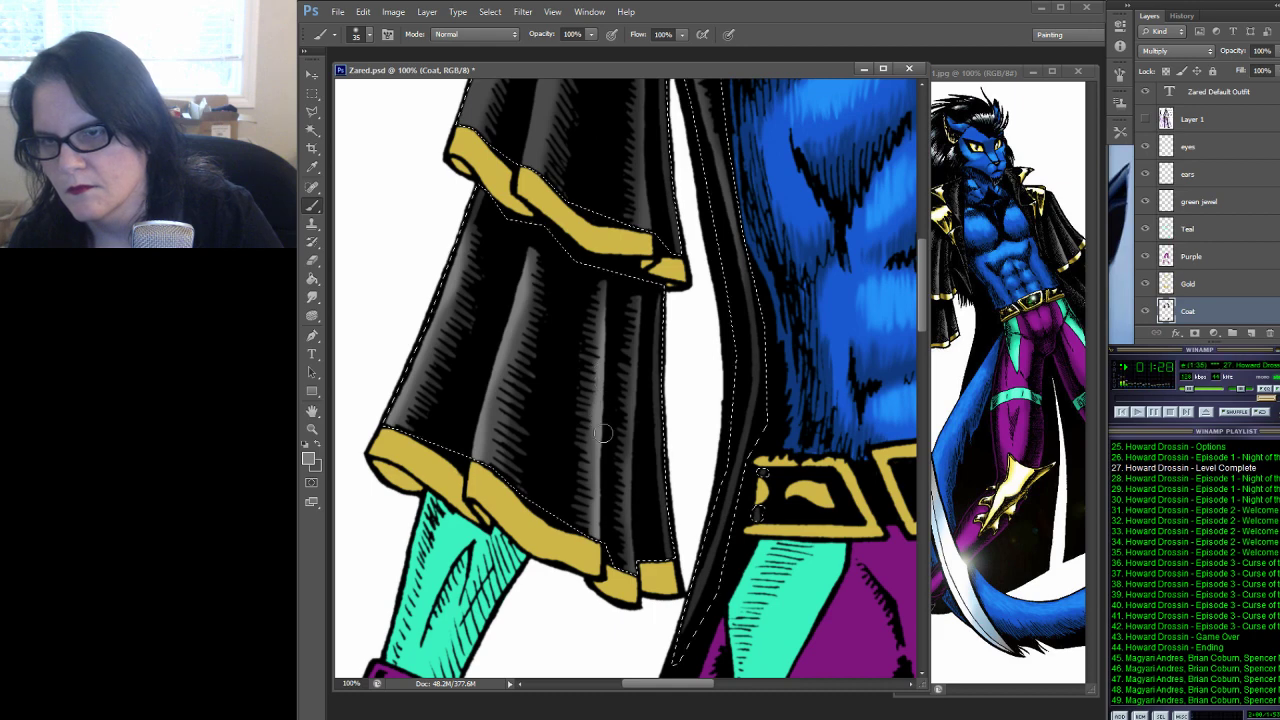
left_click_drag(600, 447, 620, 557)
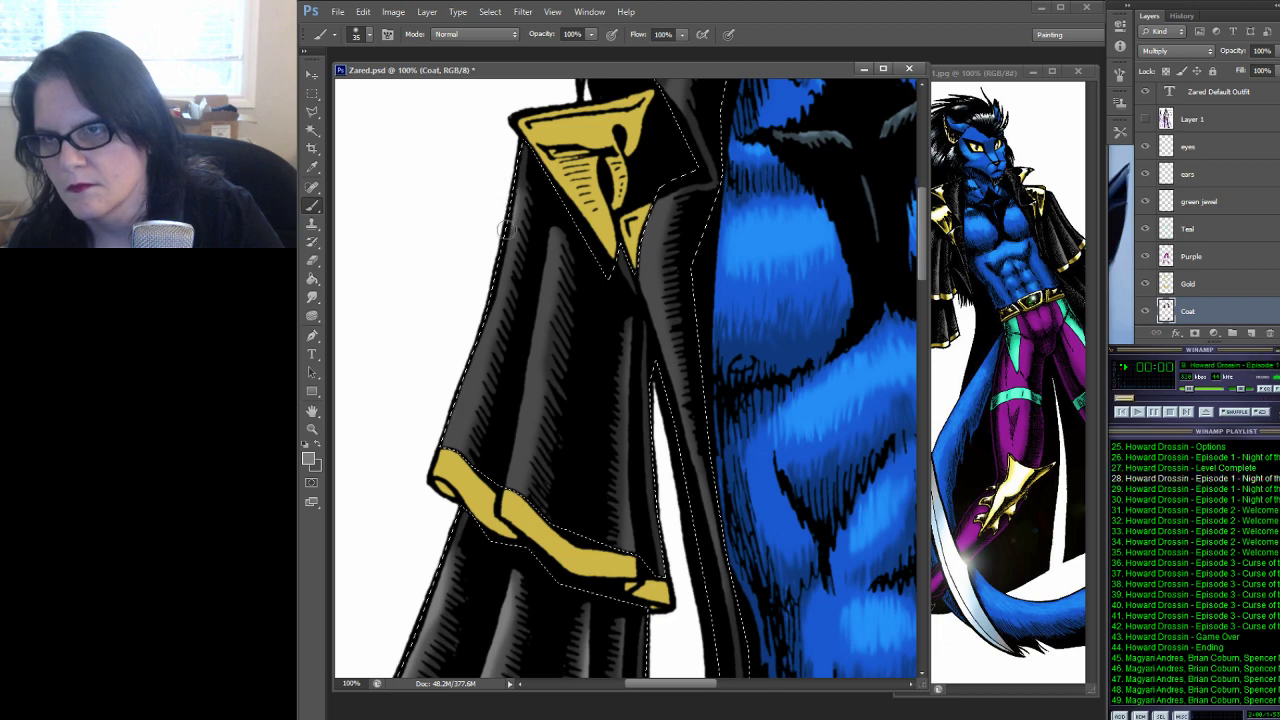
Brush light gray highlights onto the image-left sleeve's upper tier folds and the coat's front panel and lapel on the same side
left_click_drag(501, 267, 446, 452)
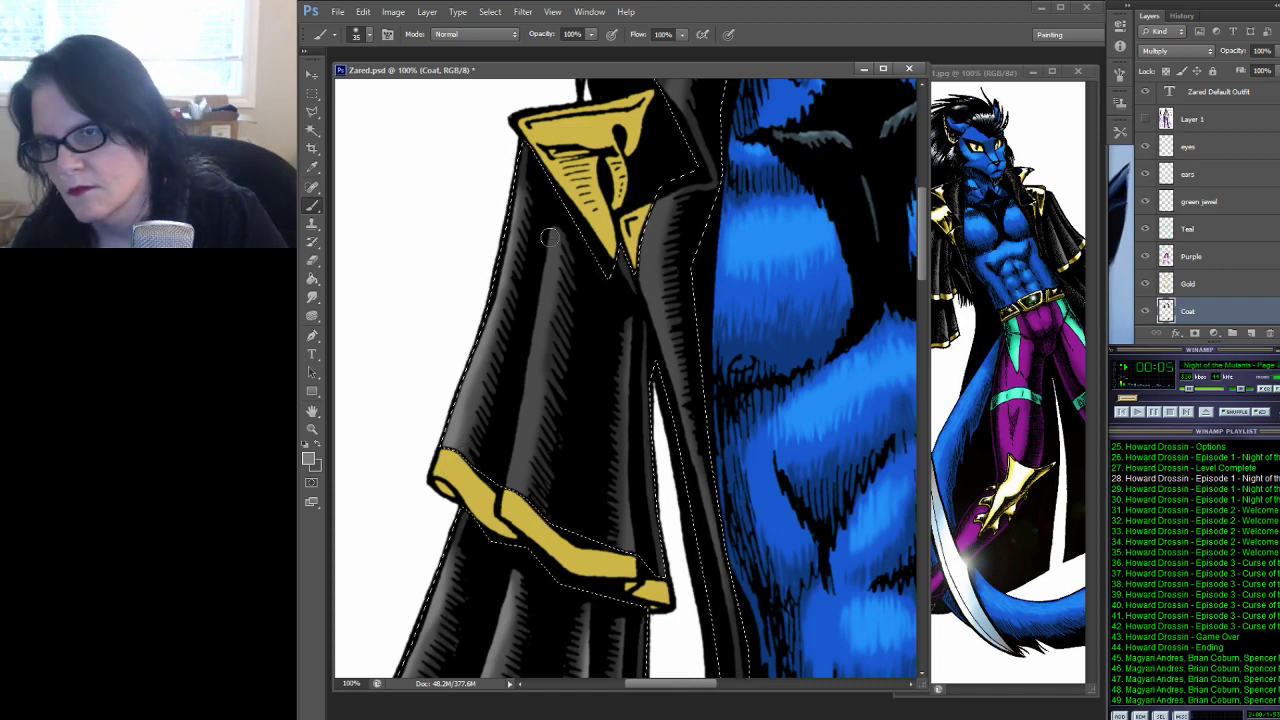
left_click_drag(548, 245, 500, 506)
left_click_drag(749, 251, 669, 360)
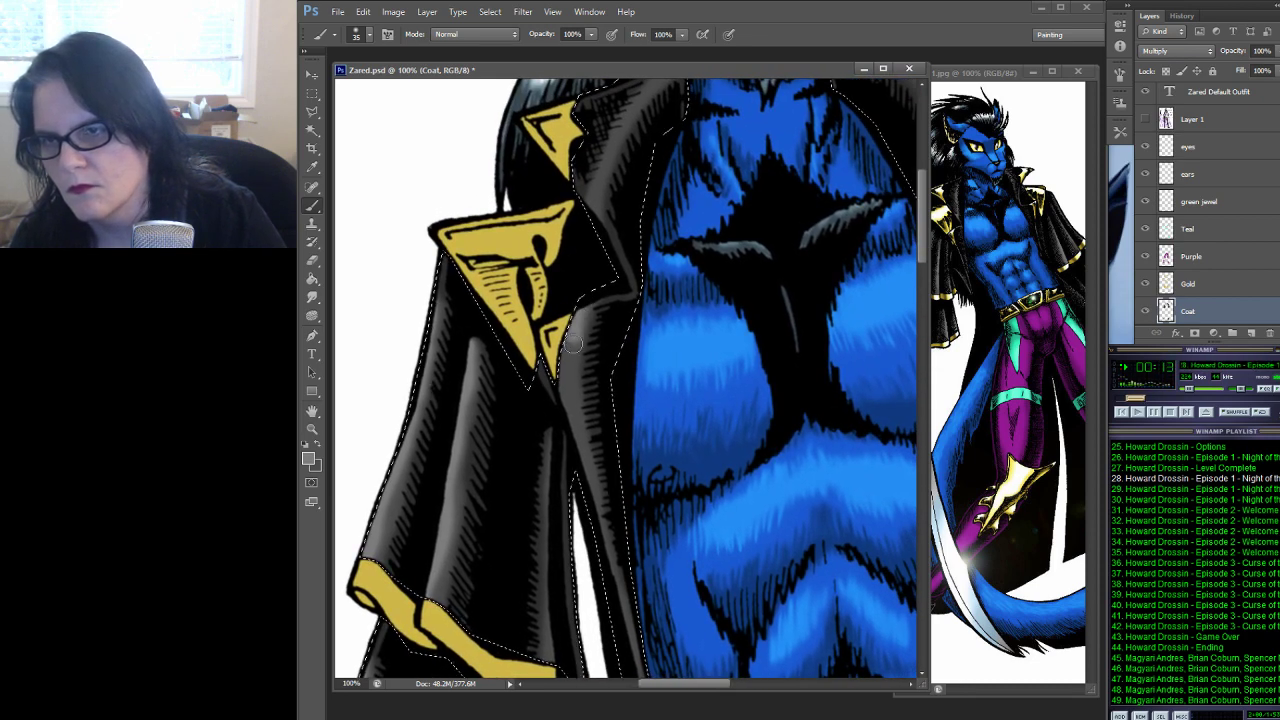
left_click_drag(657, 282, 628, 421)
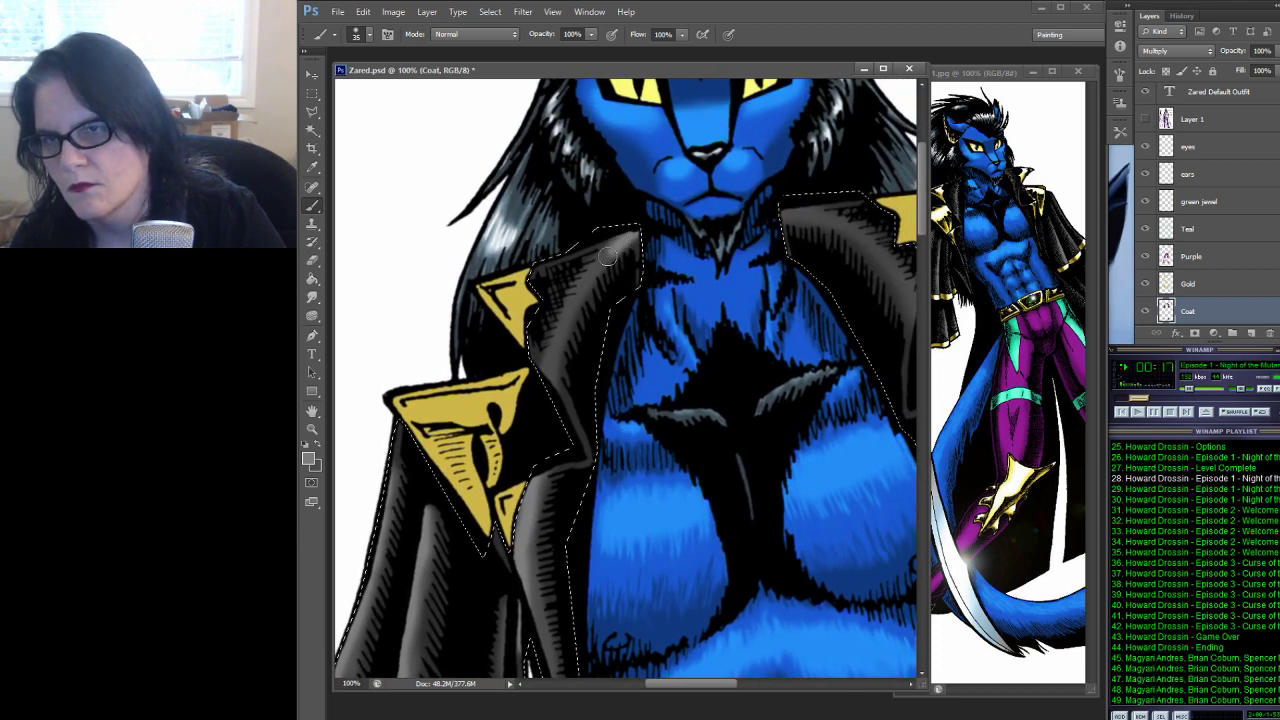
left_click_drag(578, 287, 565, 319)
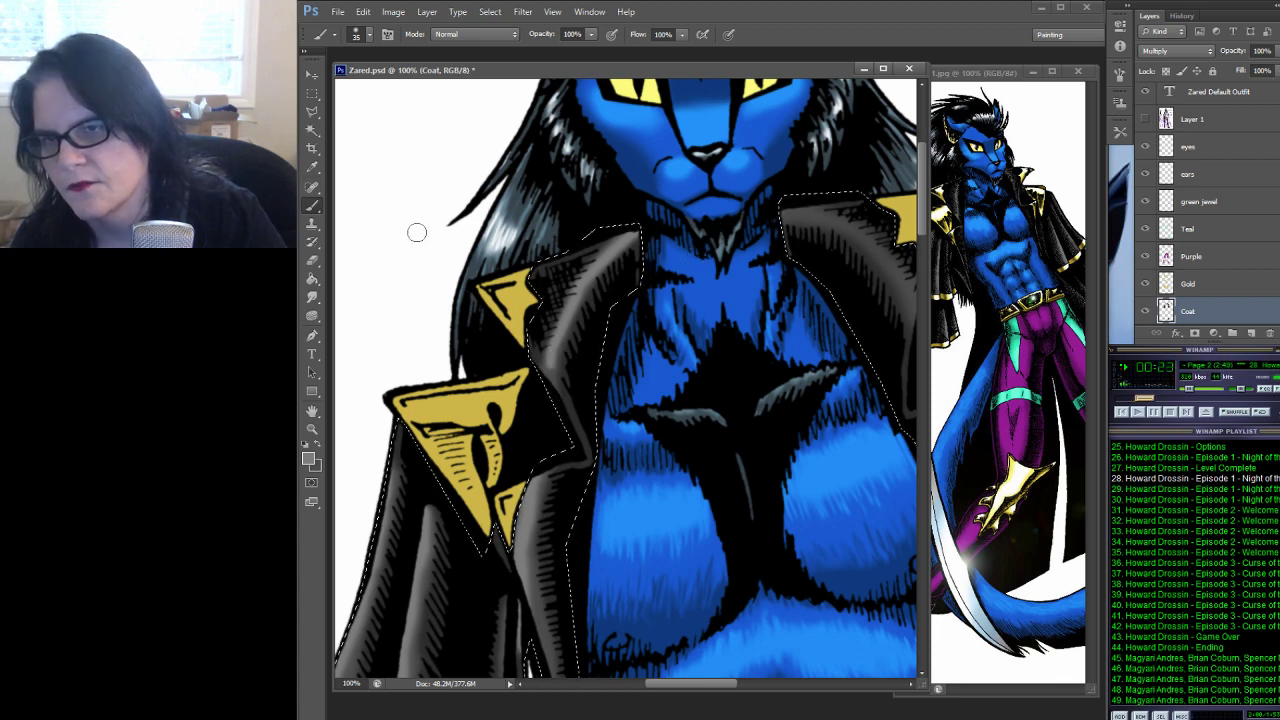
Smudge the image-left lapel's highlight at 23% strength, and add and blend a matching light gray highlight on the image-right lapel
left_click(312, 297)
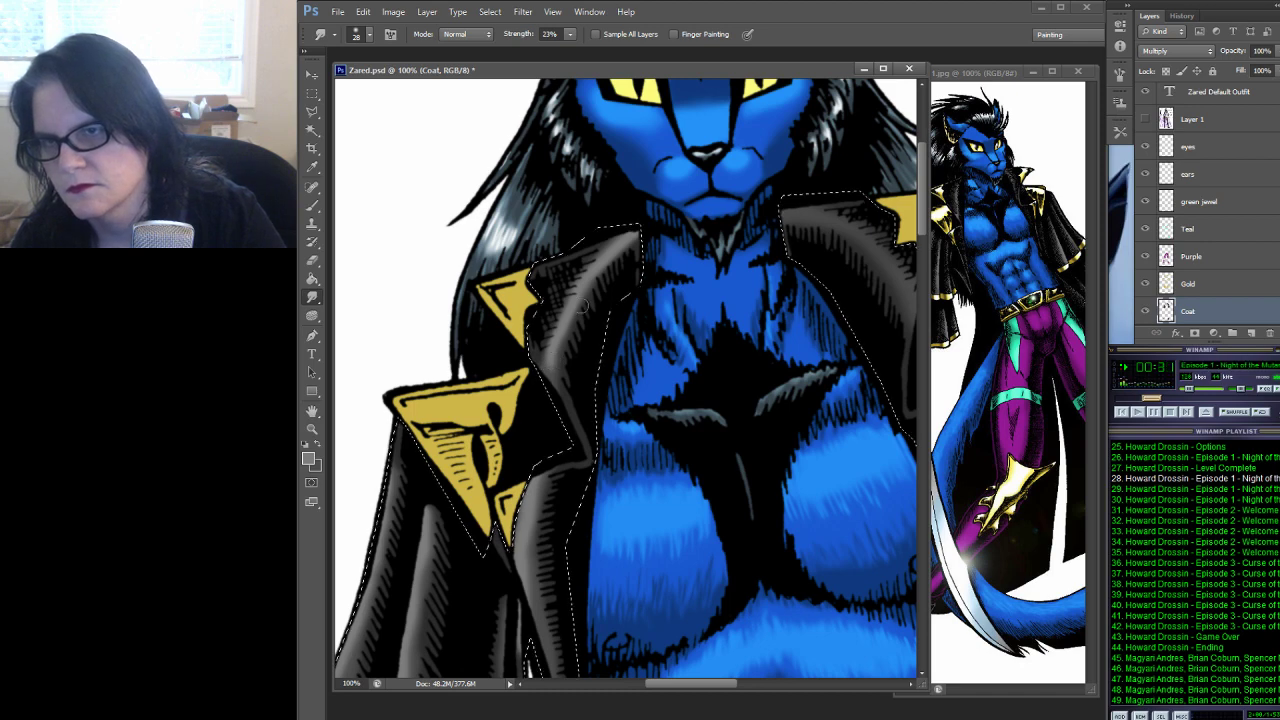
left_click_drag(834, 174, 697, 186)
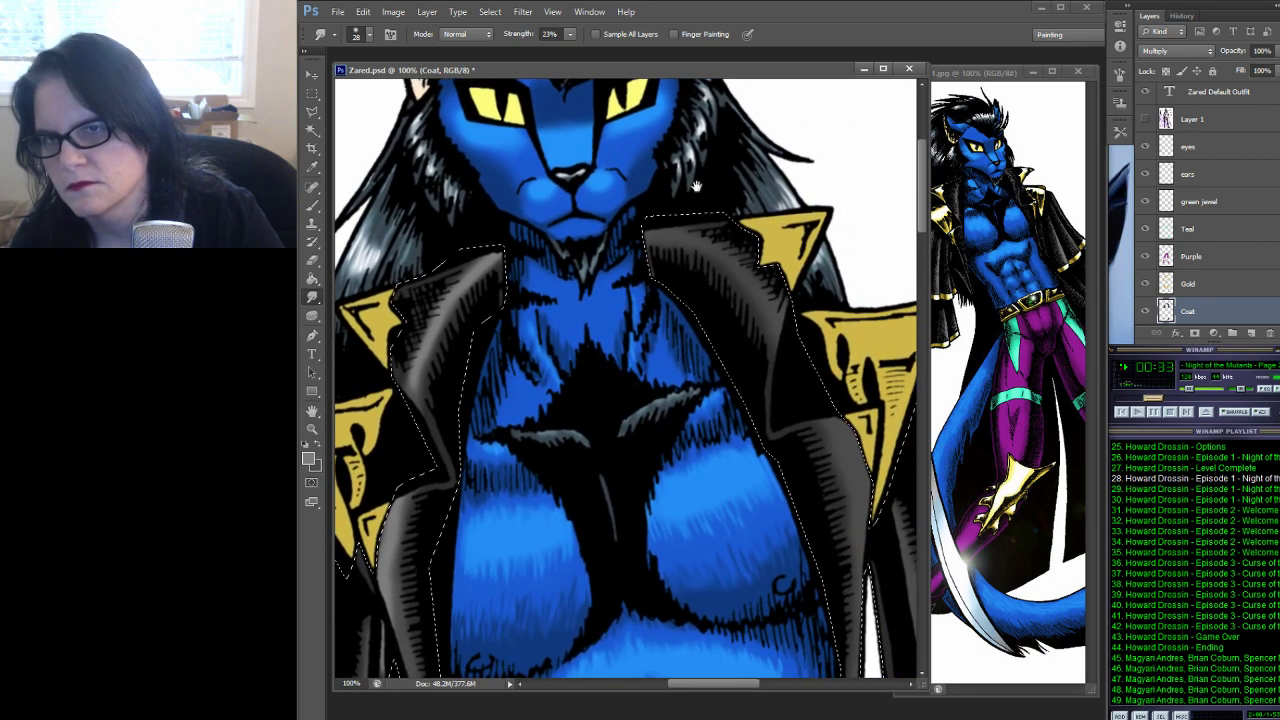
key("b")
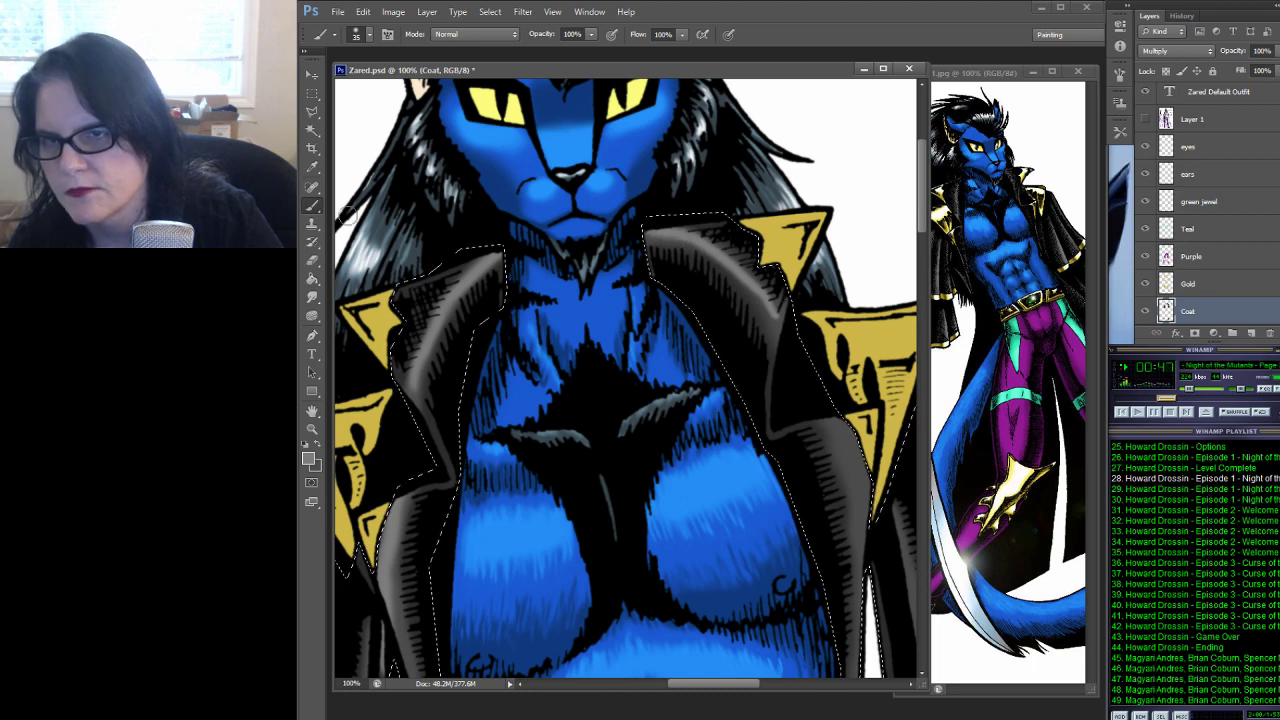
left_click(311, 297)
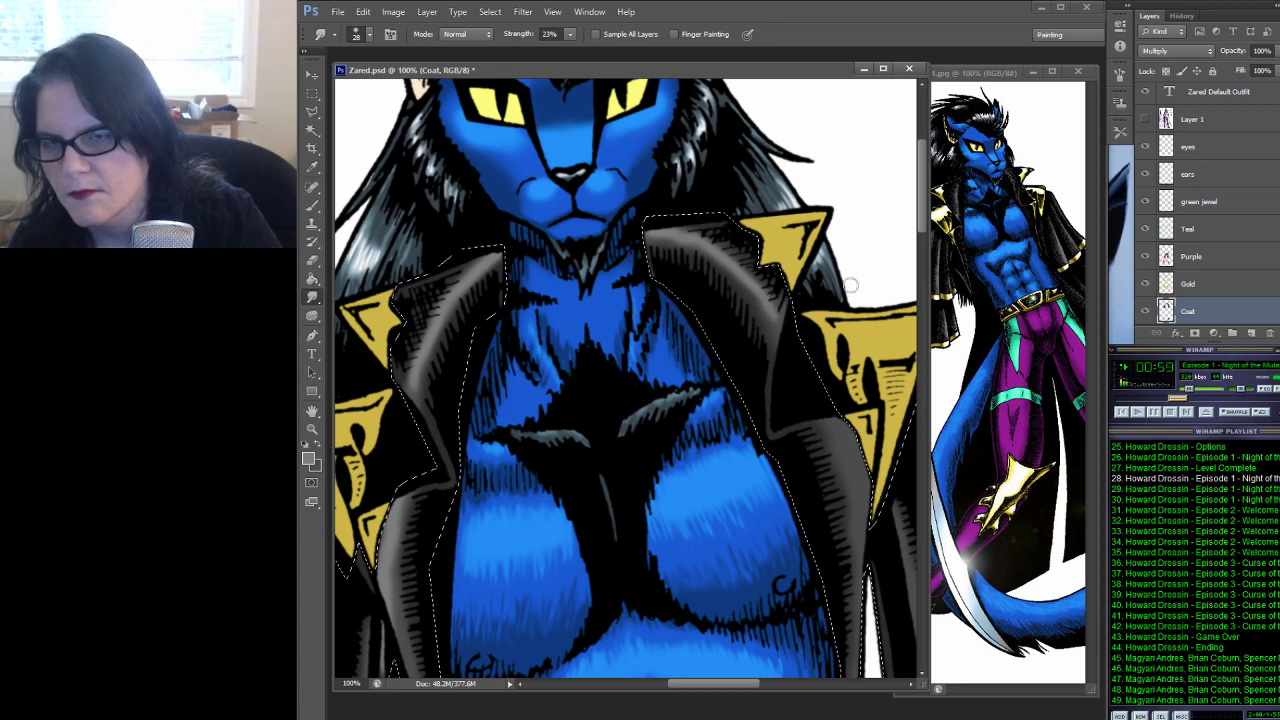
Brush a light gray highlight onto the coat's image-right front panel below the lapel and blend it with the Smudge tool
key("ctrl+d")
mouse_move(825, 275)
left_mouse_down()
mouse_move(818, 183)
mouse_move(748, 133)
left_mouse_up()
key("ctrl+shift+d")
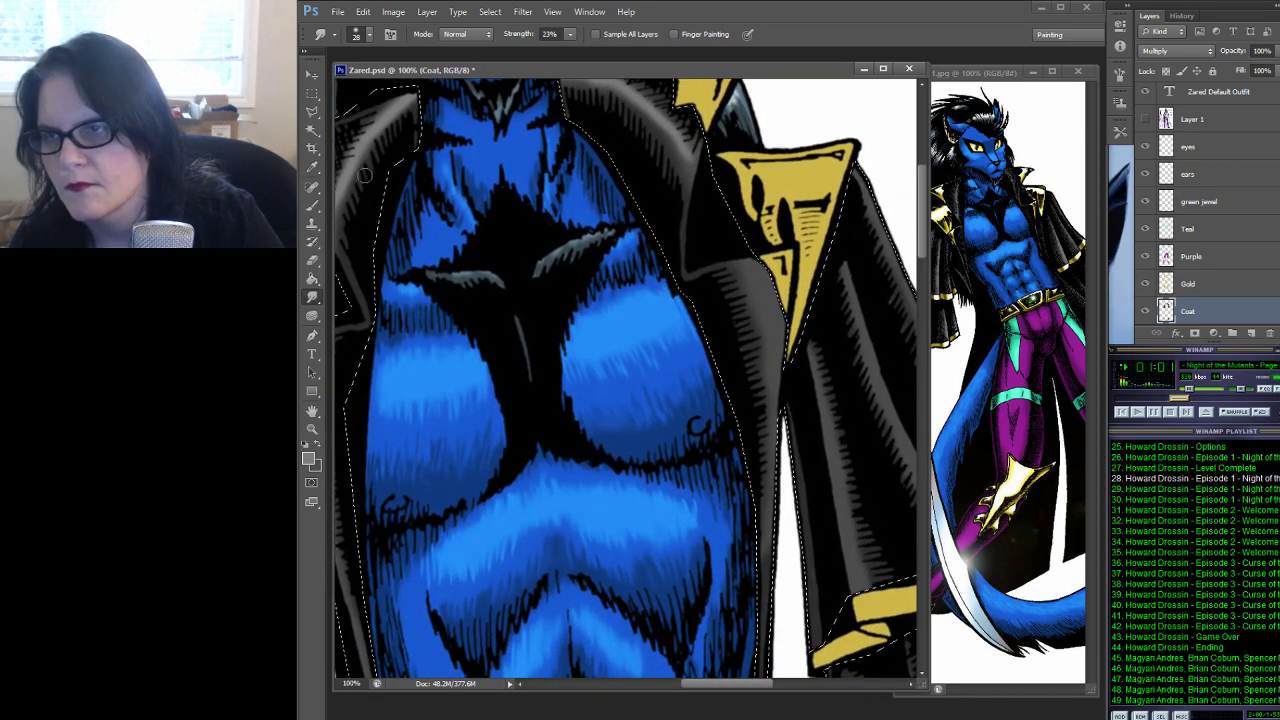
key("b")
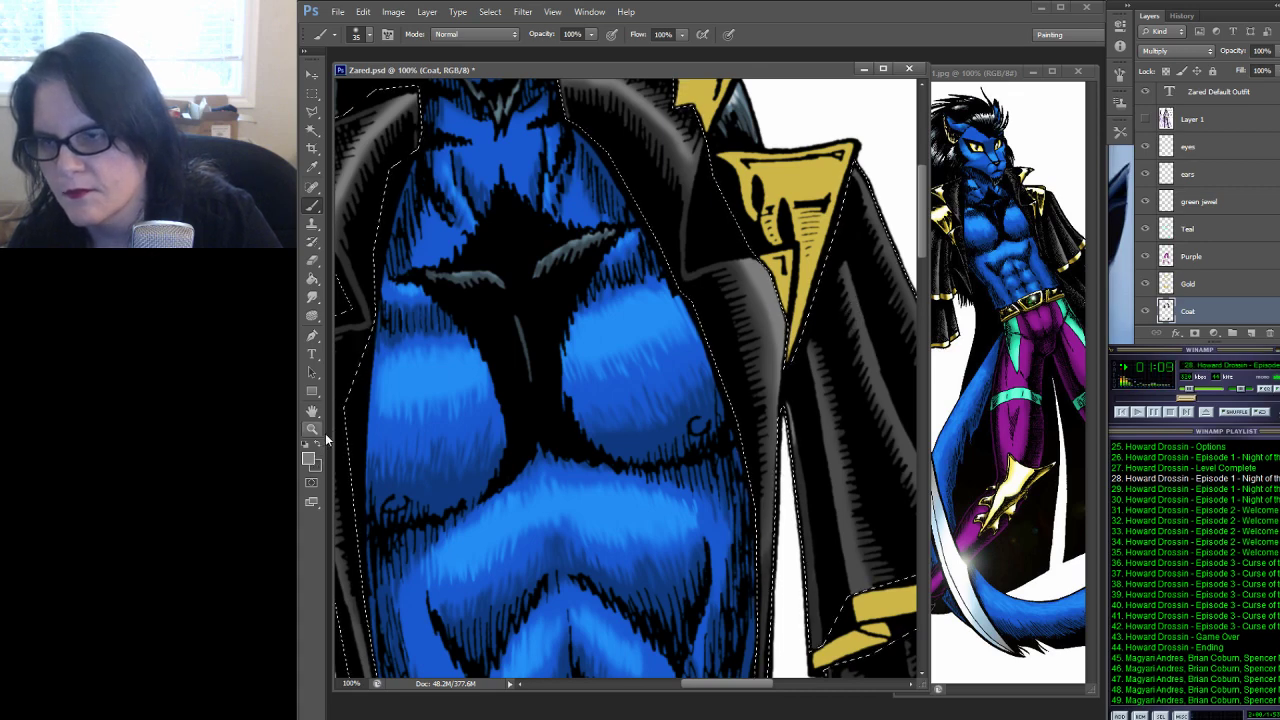
left_click(313, 297)
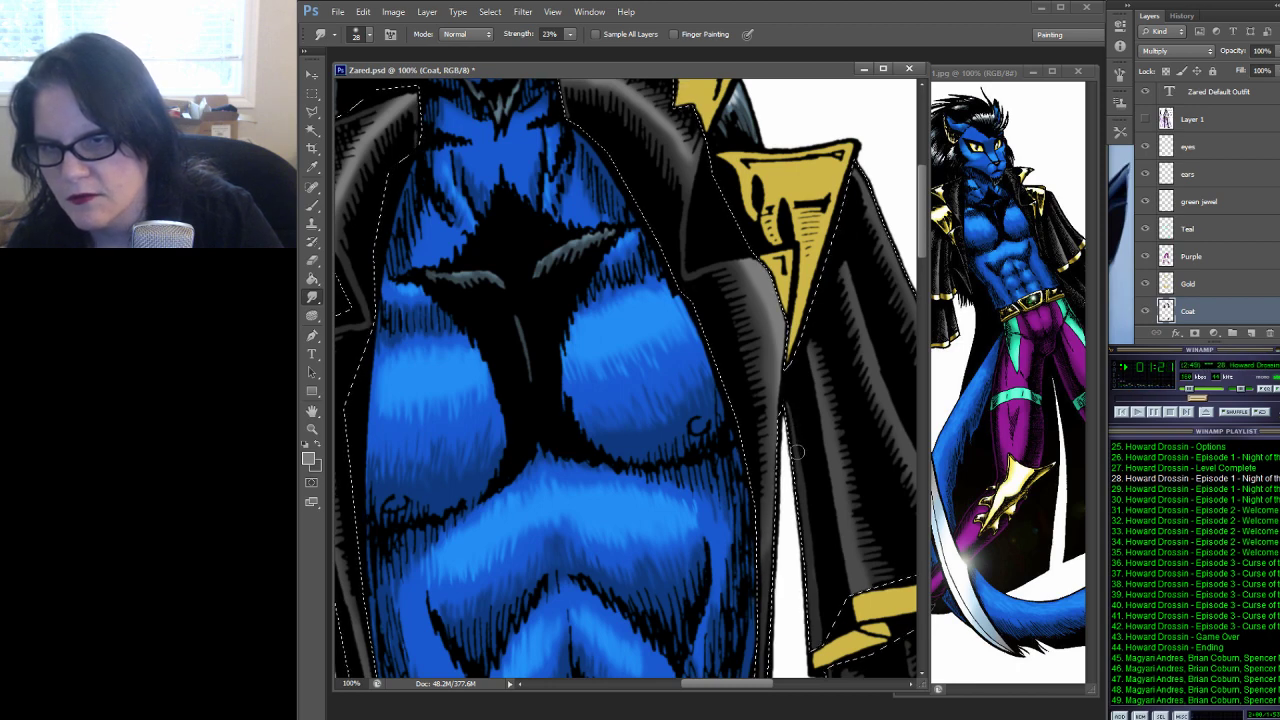
Brush light gray highlights along the folds of the image-right sleeve's upper and lower tiers with the 35 px brush
left_click_drag(866, 284, 672, 262)
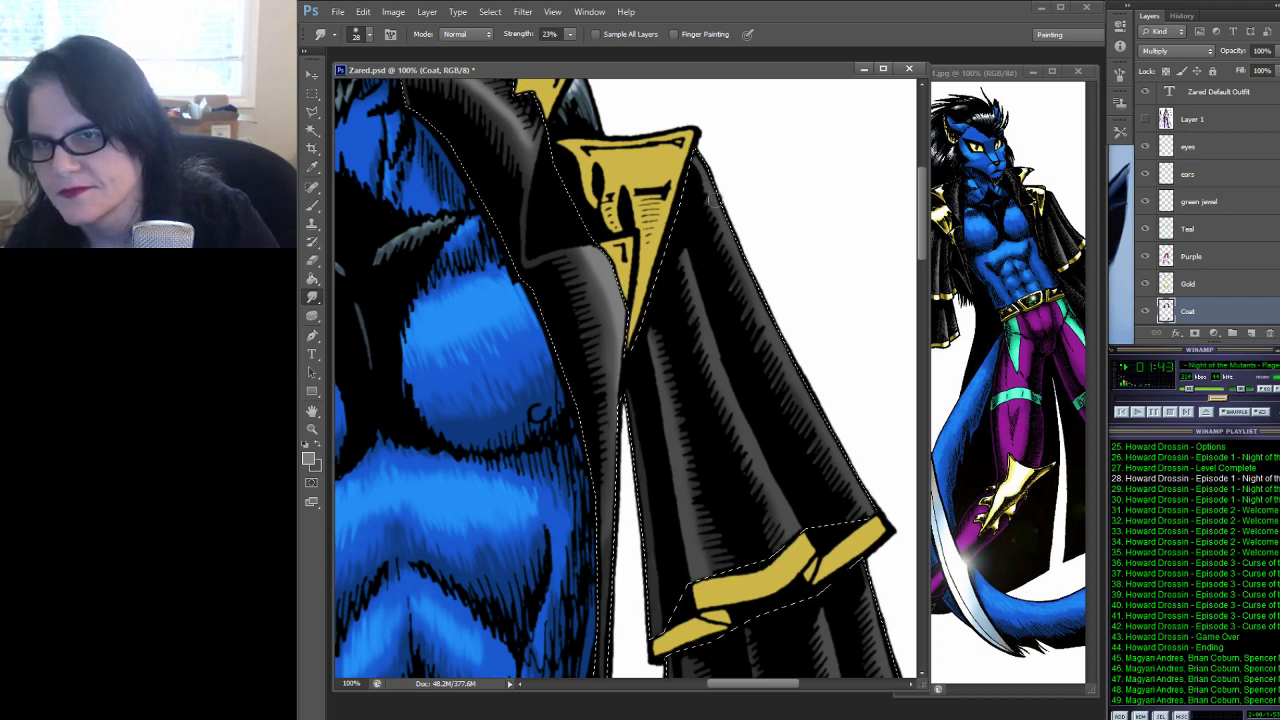
key("b")
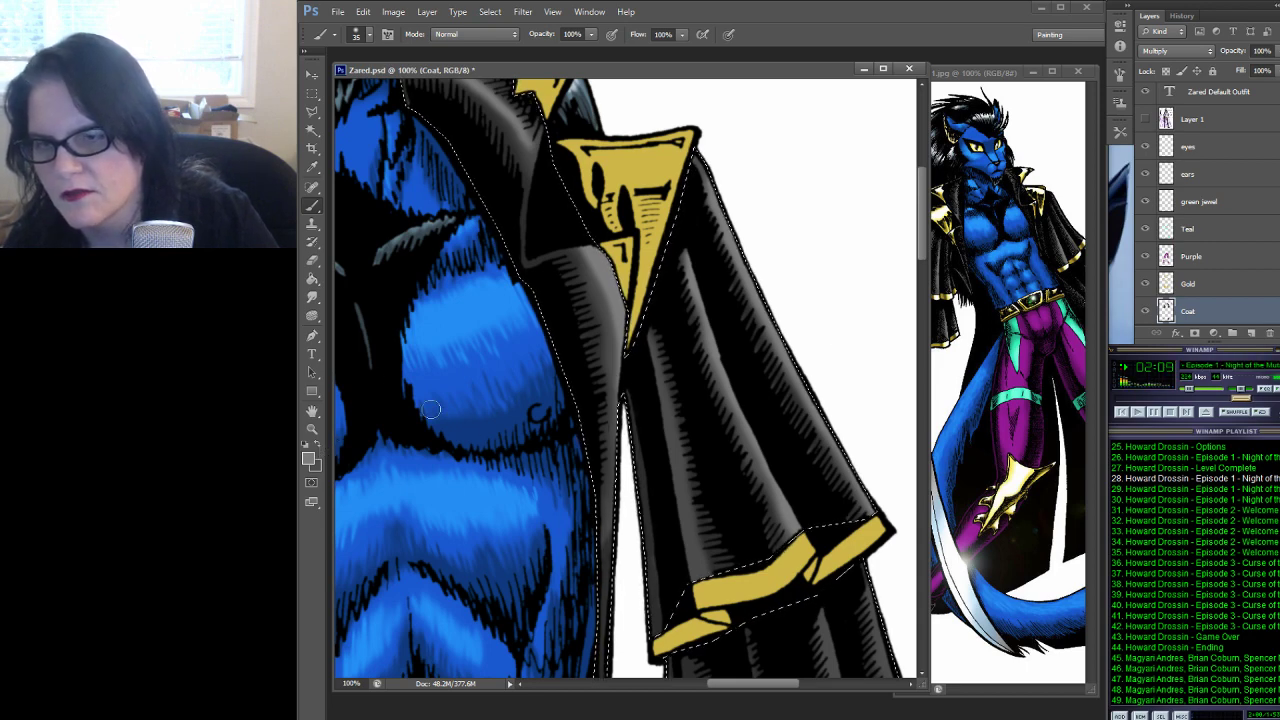
key("ctrl+d")
left_click_drag(851, 443, 702, 100)
key("ctrl+shift+d")
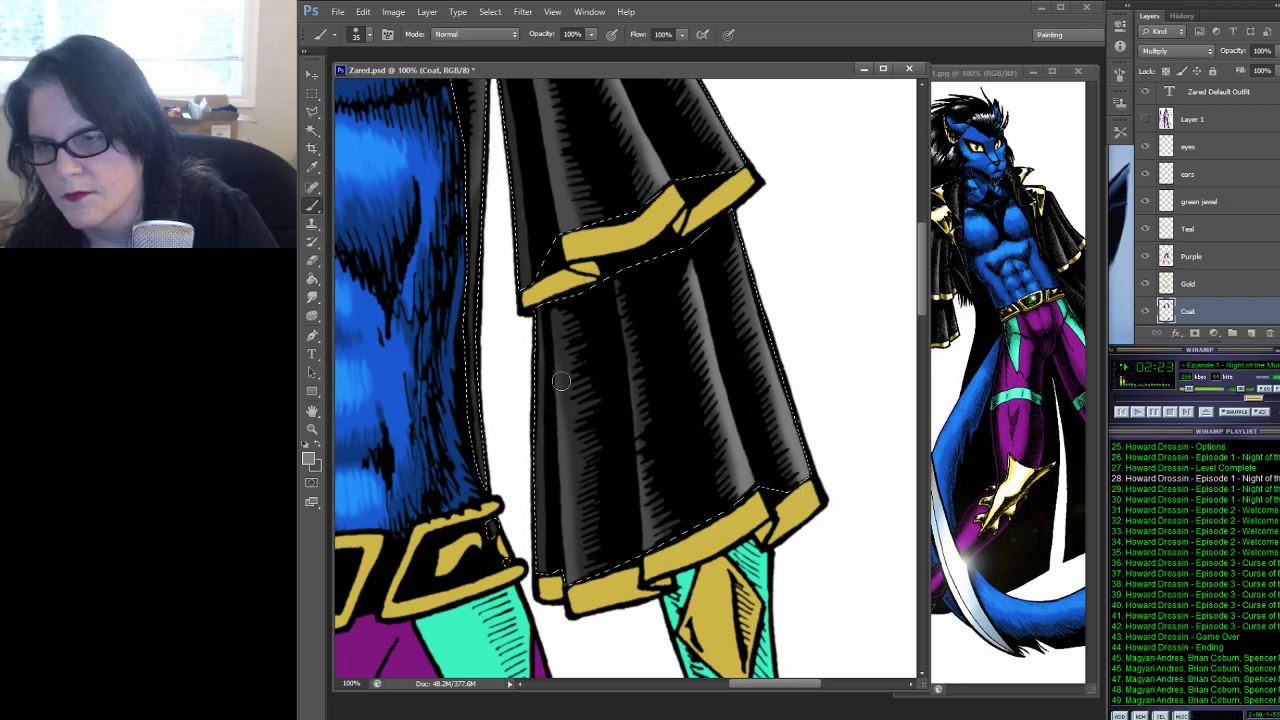
left_click_drag(718, 277, 782, 571)
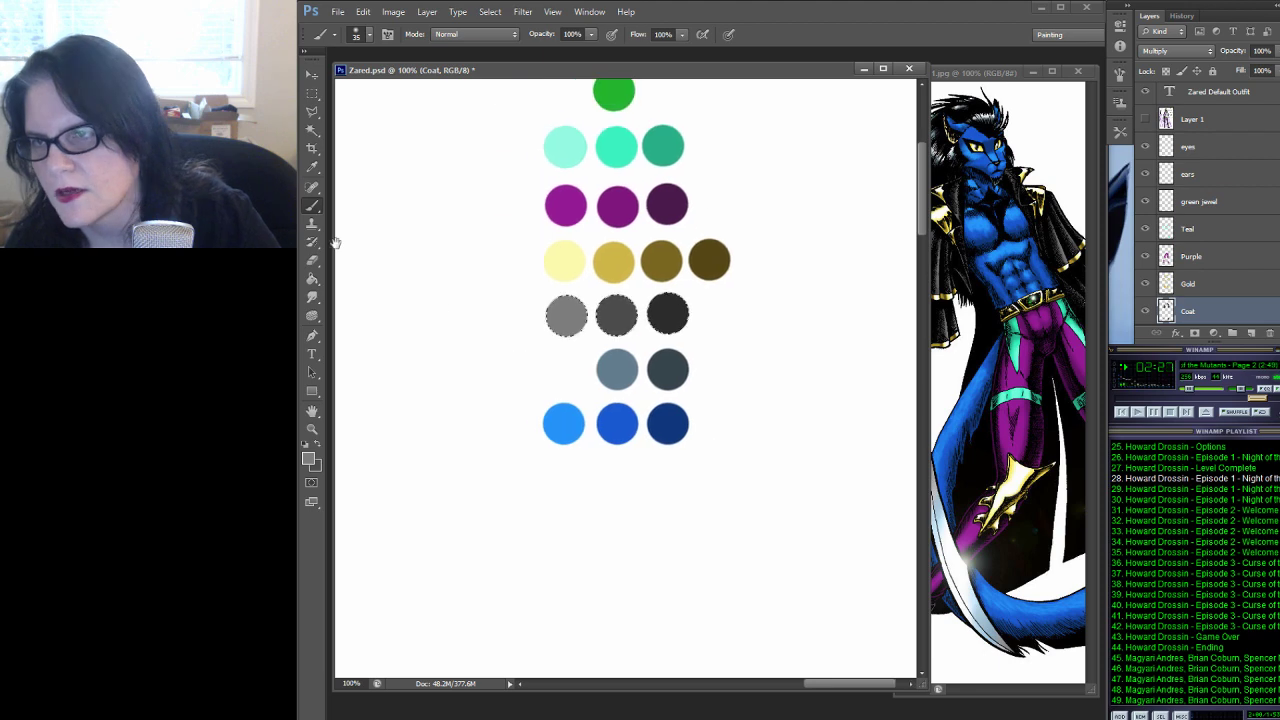
Sample the darkest gray from the coat's row of palette circles as the foreground color for the Brush tool
left_click(313, 170)
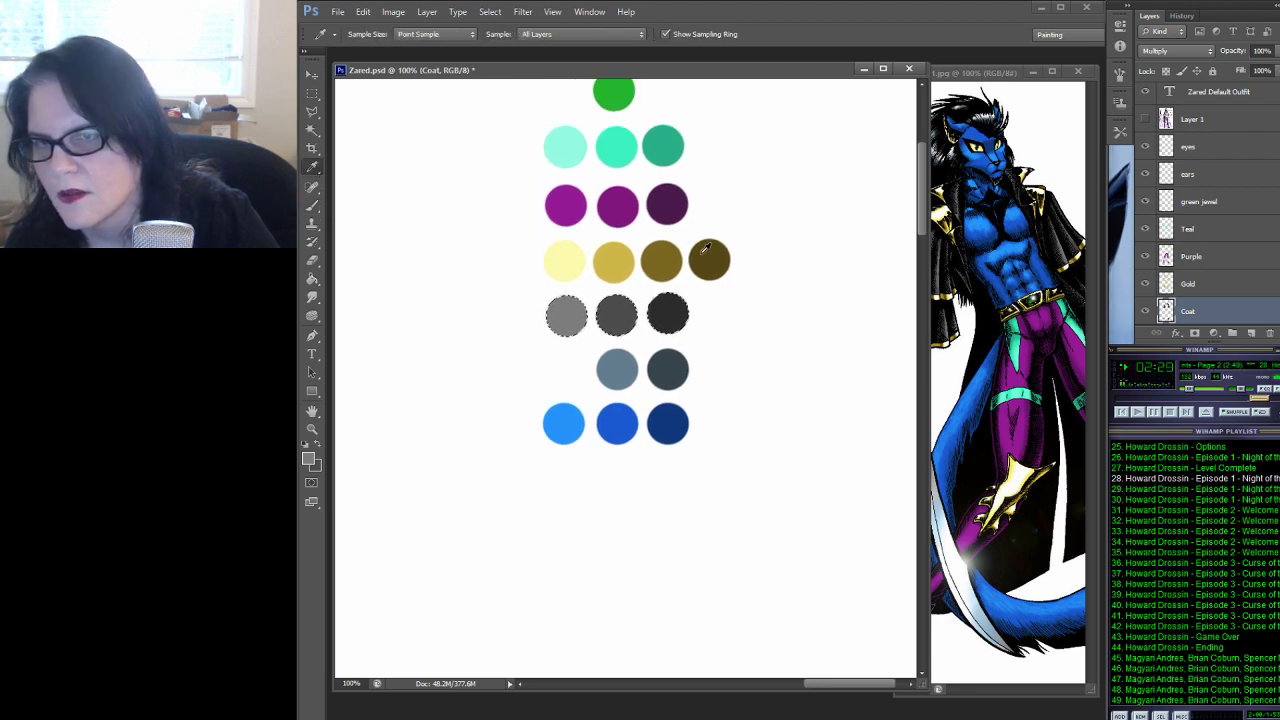
left_click(667, 303)
mouse_move(566, 423)
left_mouse_down()
mouse_move(863, 291)
mouse_move(657, 289)
mouse_move(580, 226)
mouse_move(652, 380)
left_mouse_up()
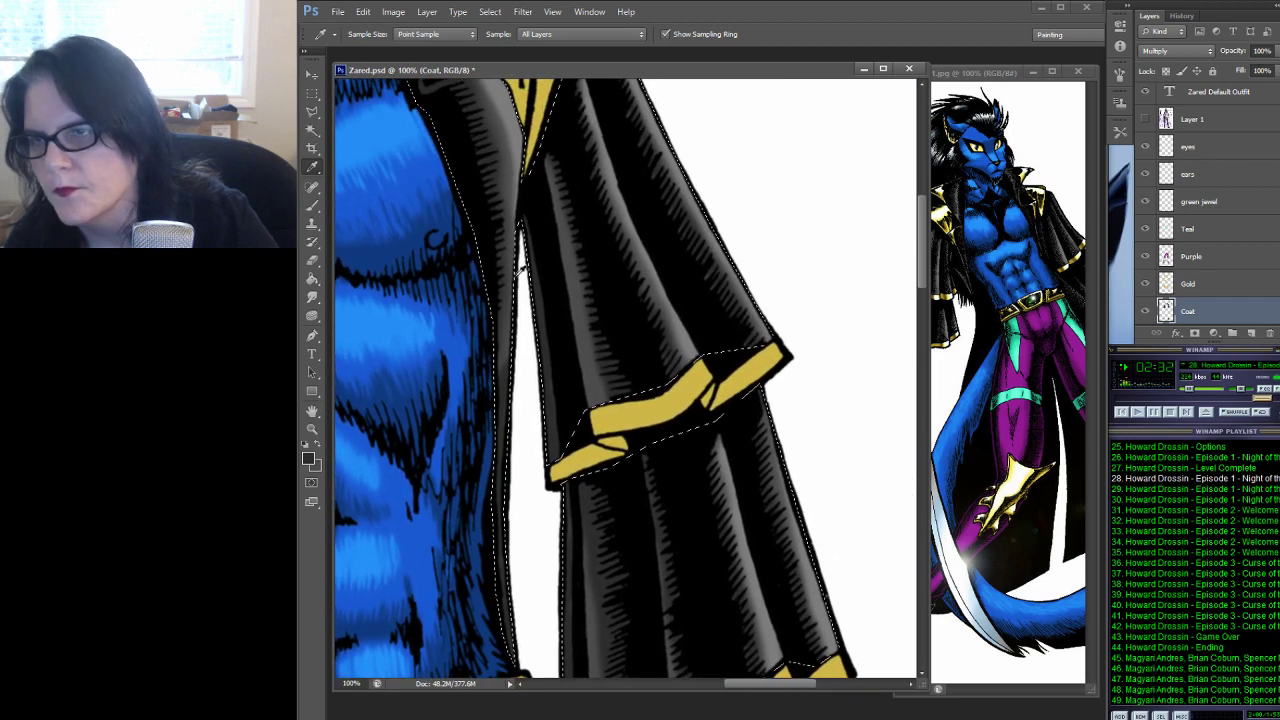
key("b")
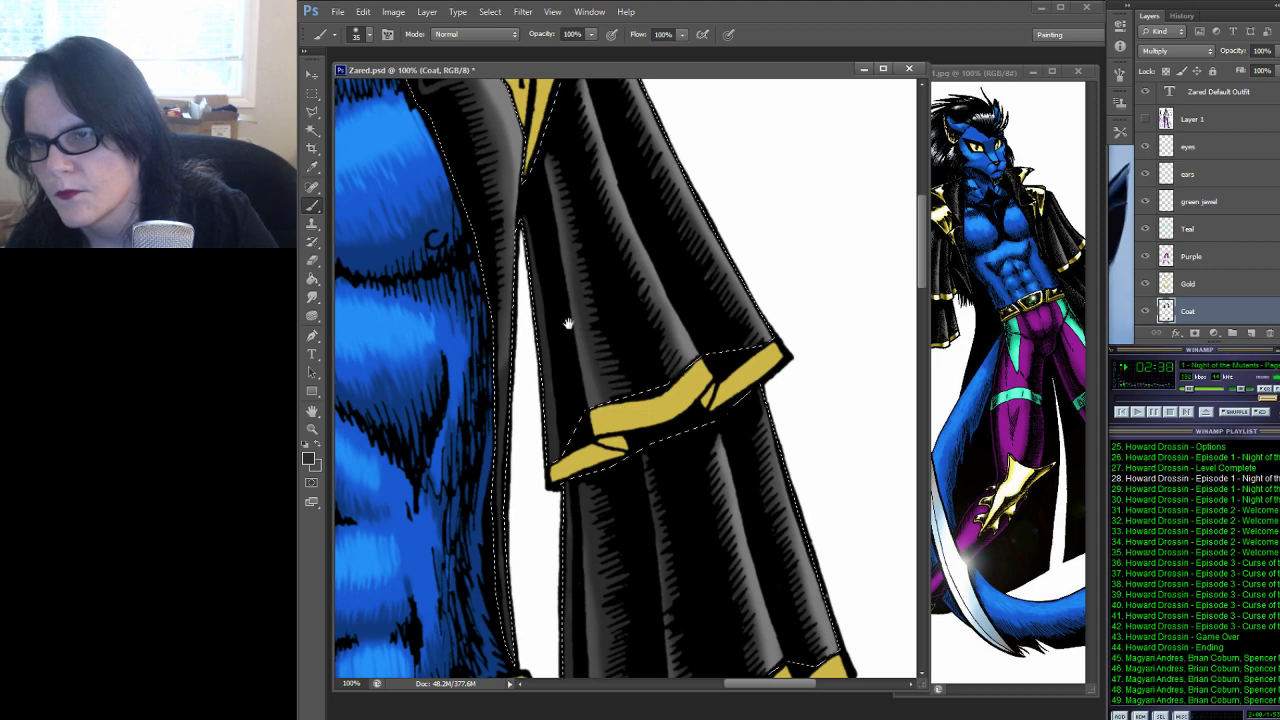
Examine the shading on the coat's sleeves, front panels and lapels up close and in an overview at 33.33% zoom
left_click_drag(567, 323, 740, 376)
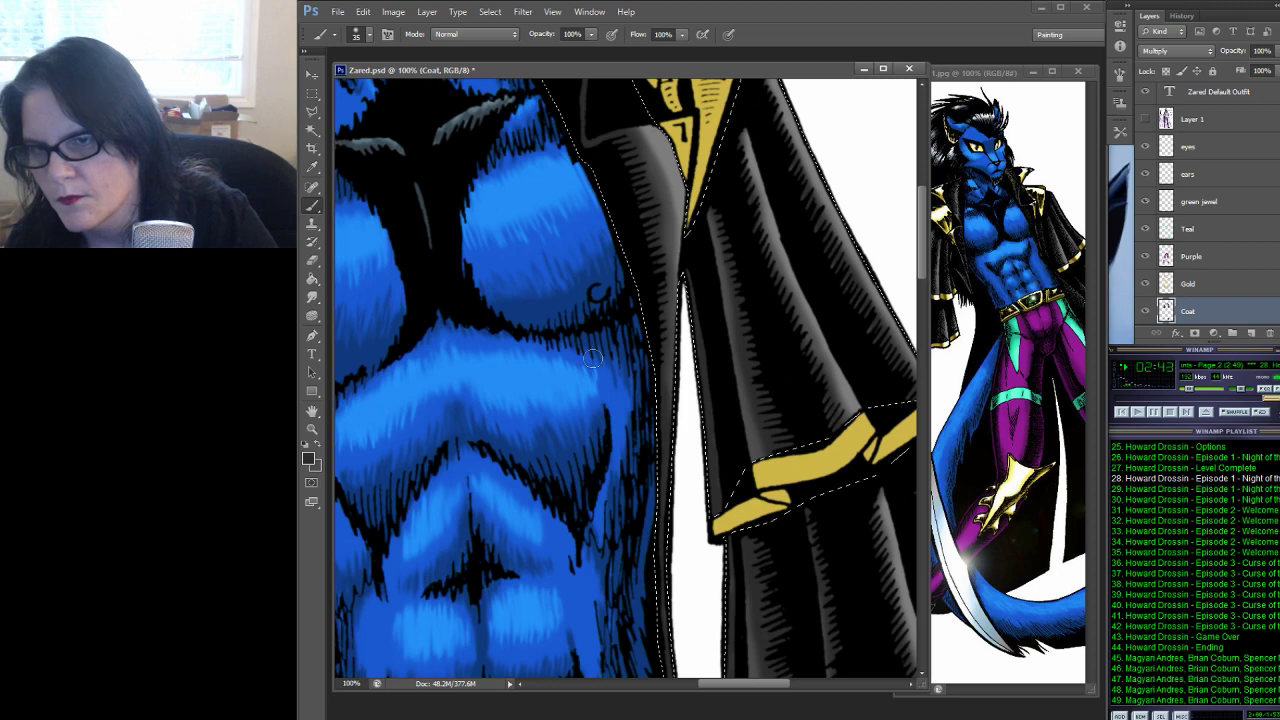
left_click_drag(512, 391, 810, 390)
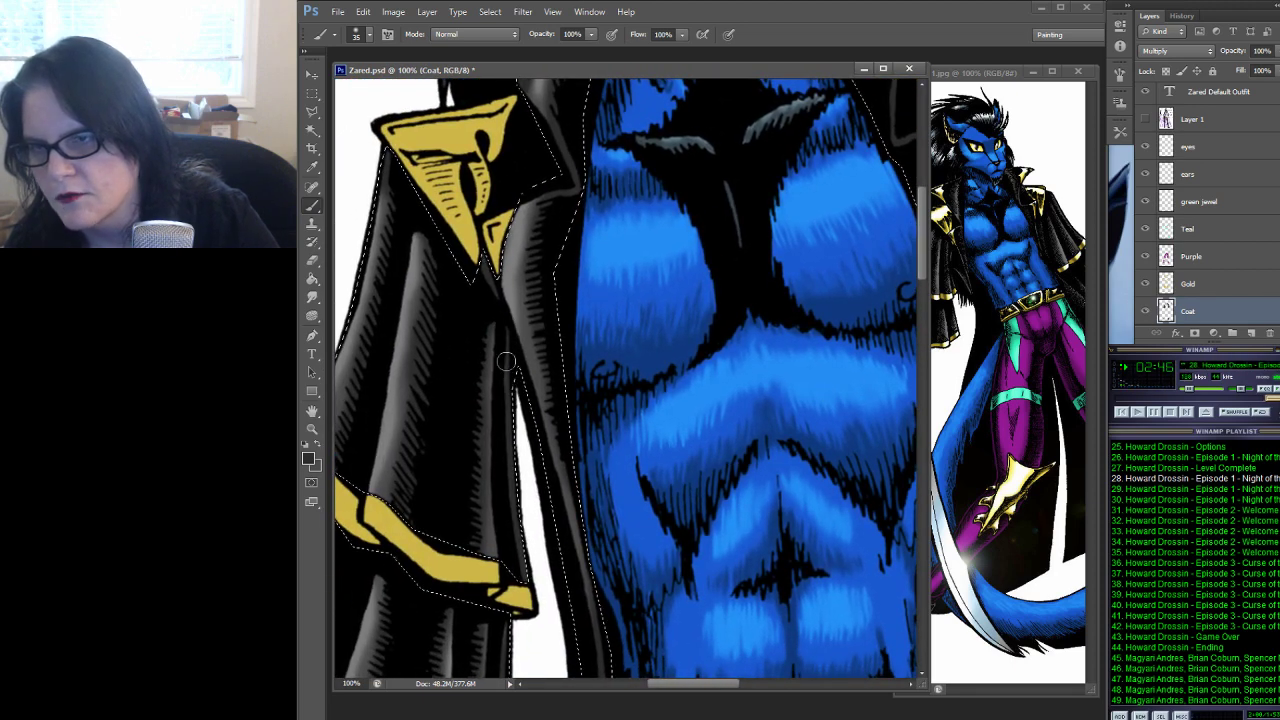
left_click_drag(771, 214, 640, 286)
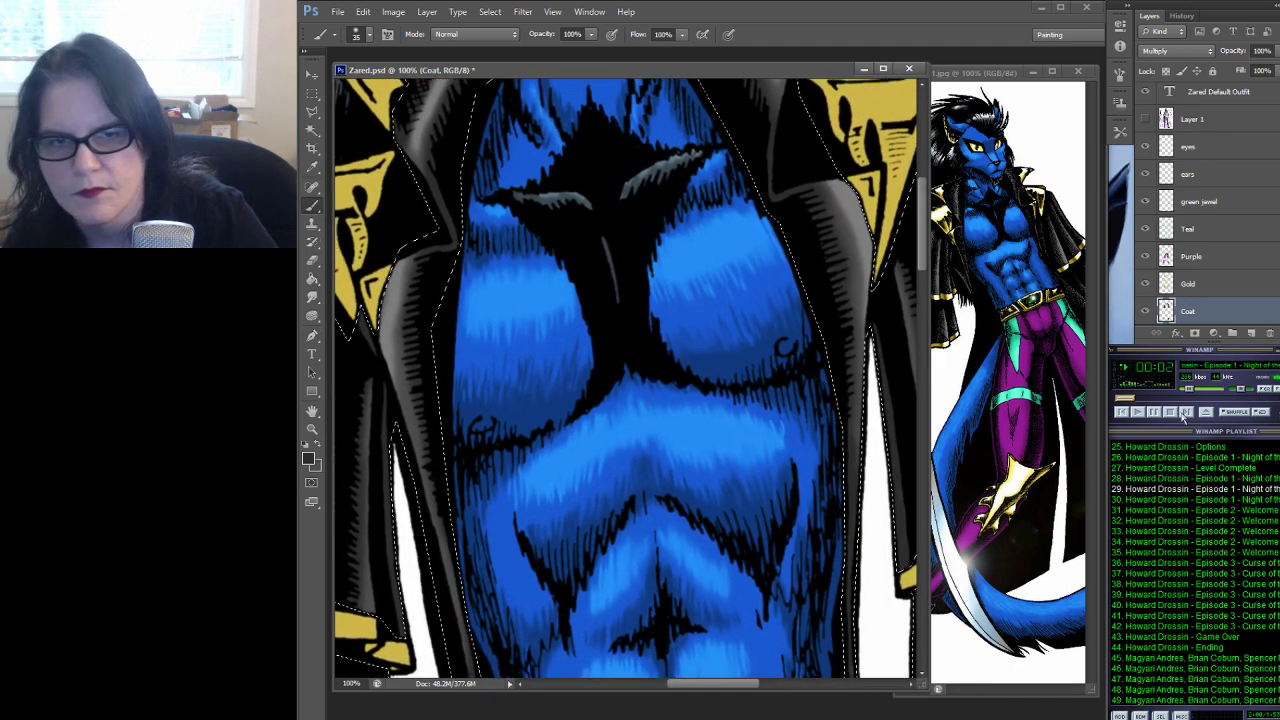
left_click(1186, 412)
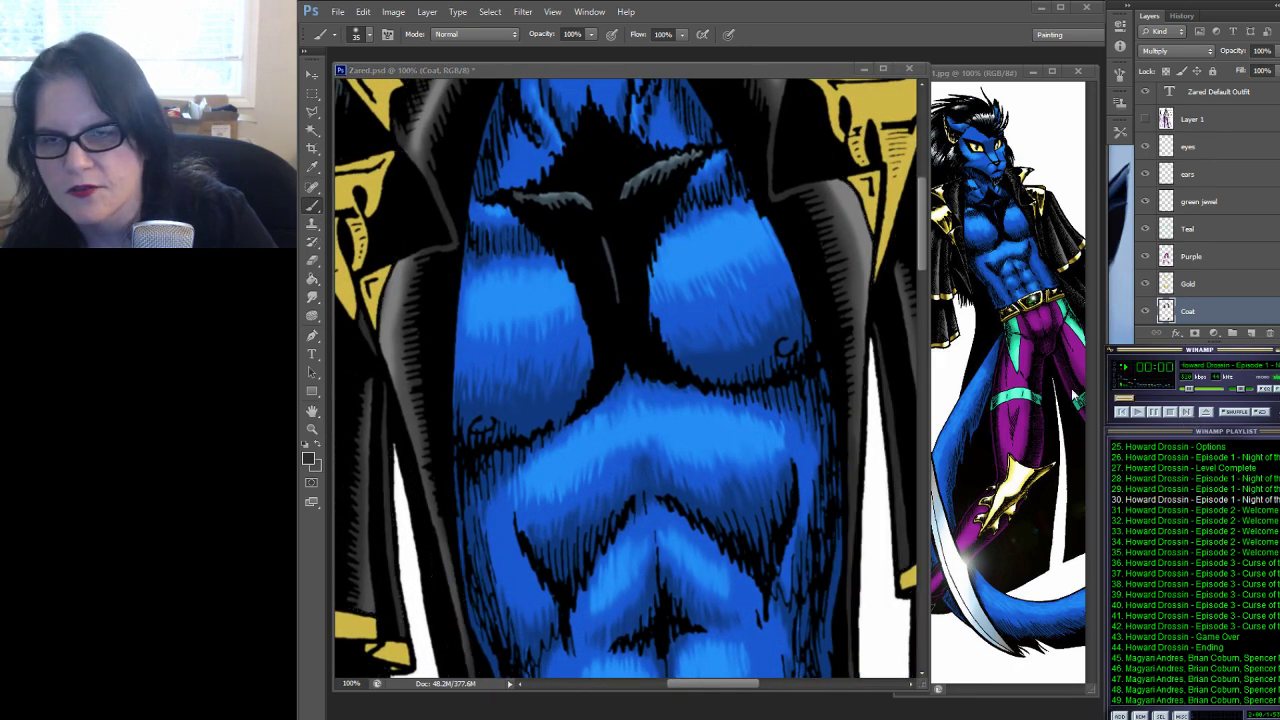
left_click(859, 275)
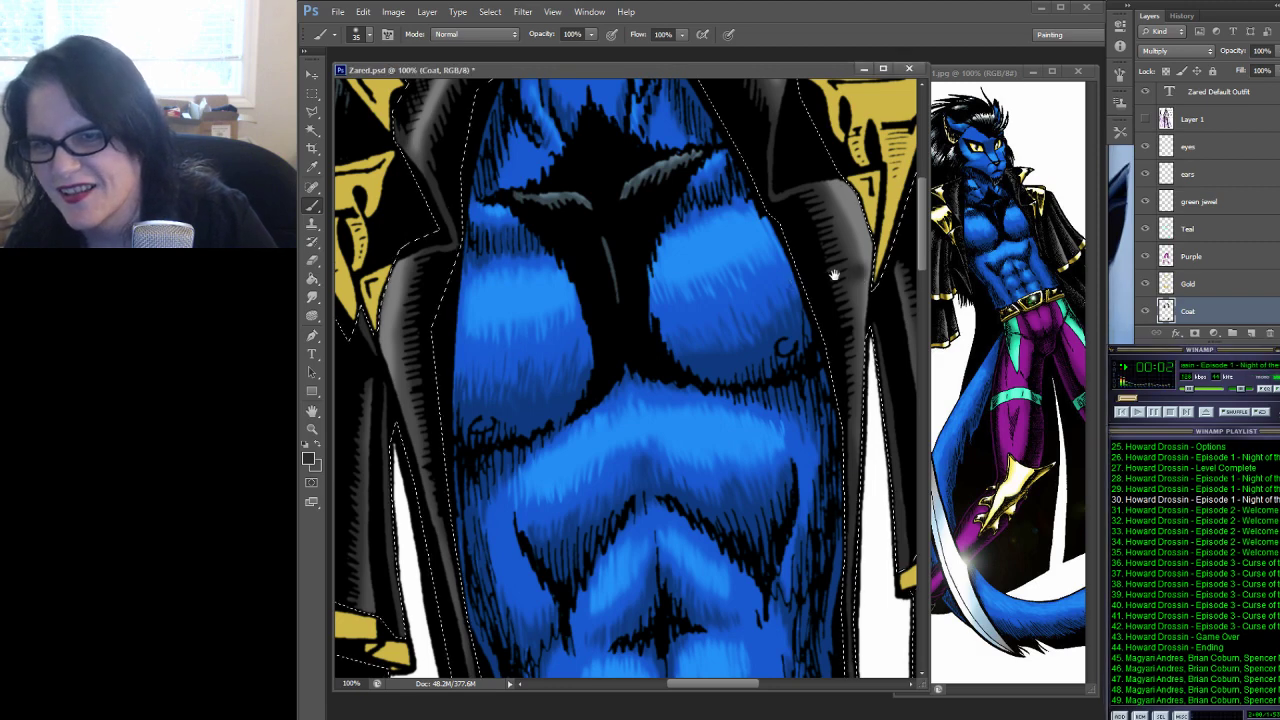
left_click_drag(860, 262, 712, 263)
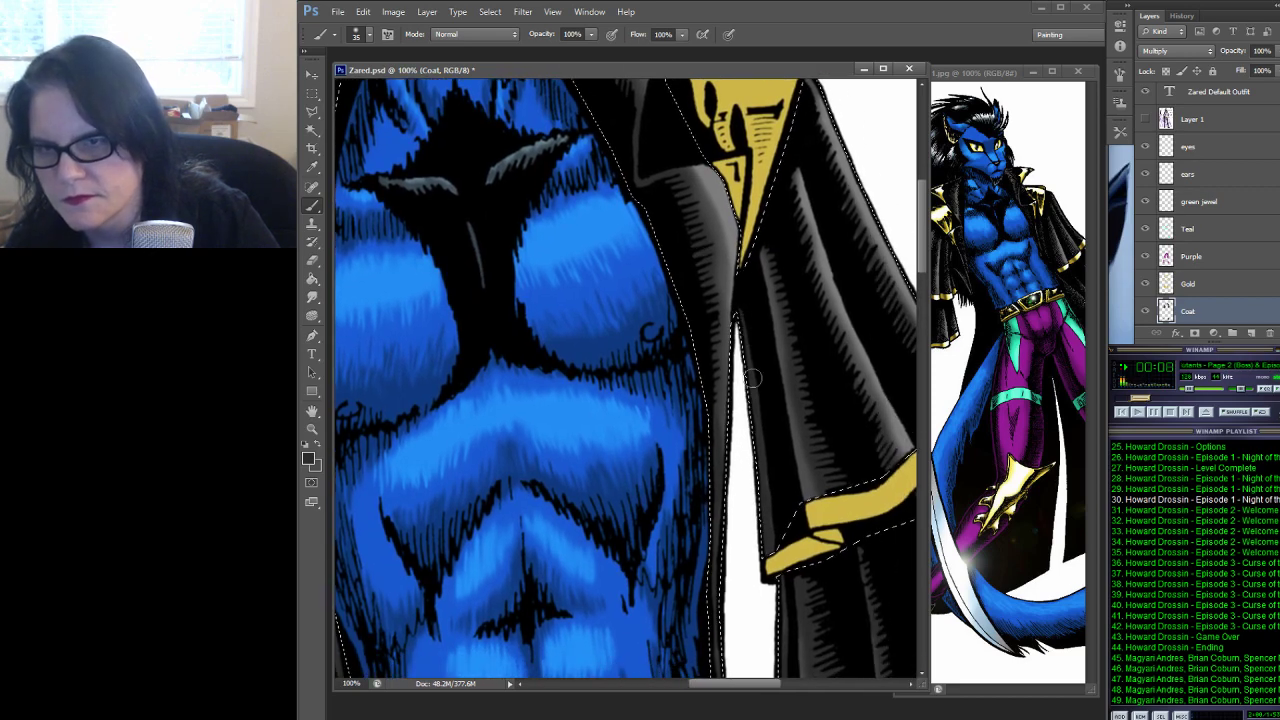
left_click_drag(706, 266, 600, 322)
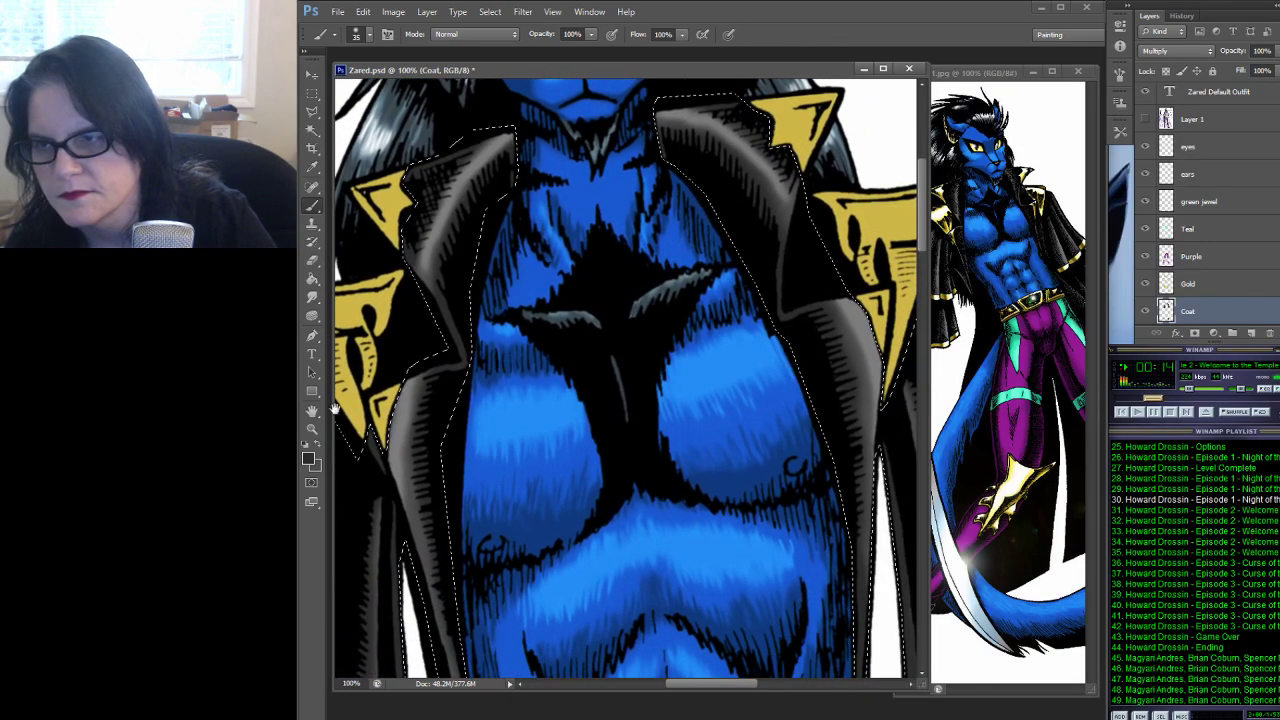
left_click(312, 428)
left_click(710, 312, "alt")
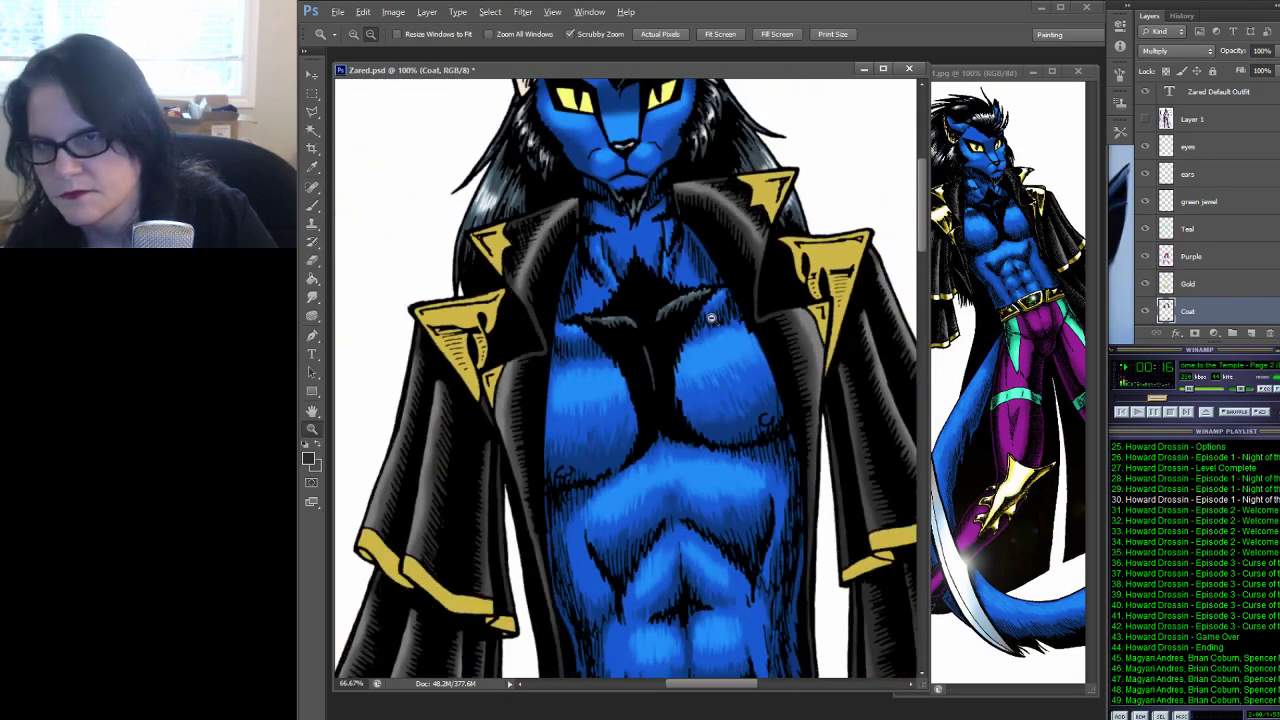
left_click(710, 312, "alt")
left_click(710, 312, "alt")
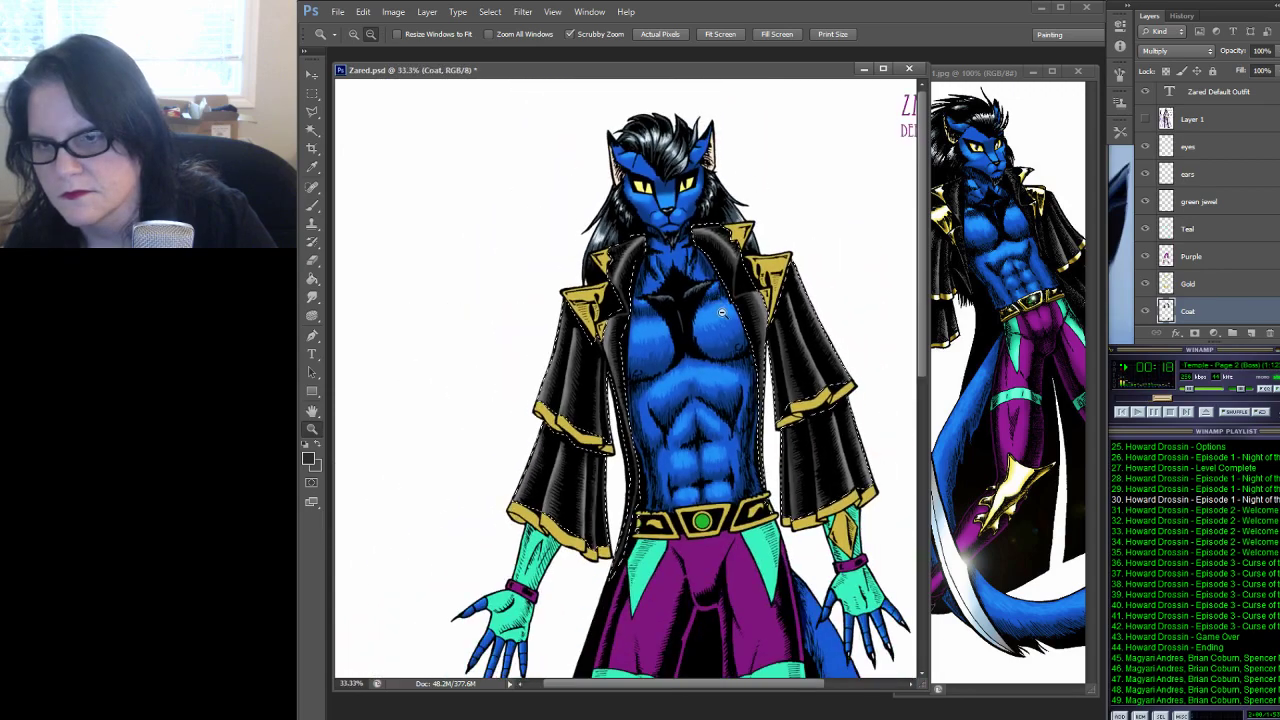
left_click_drag(775, 355, 775, 203)
left_click_drag(822, 566, 668, 671)
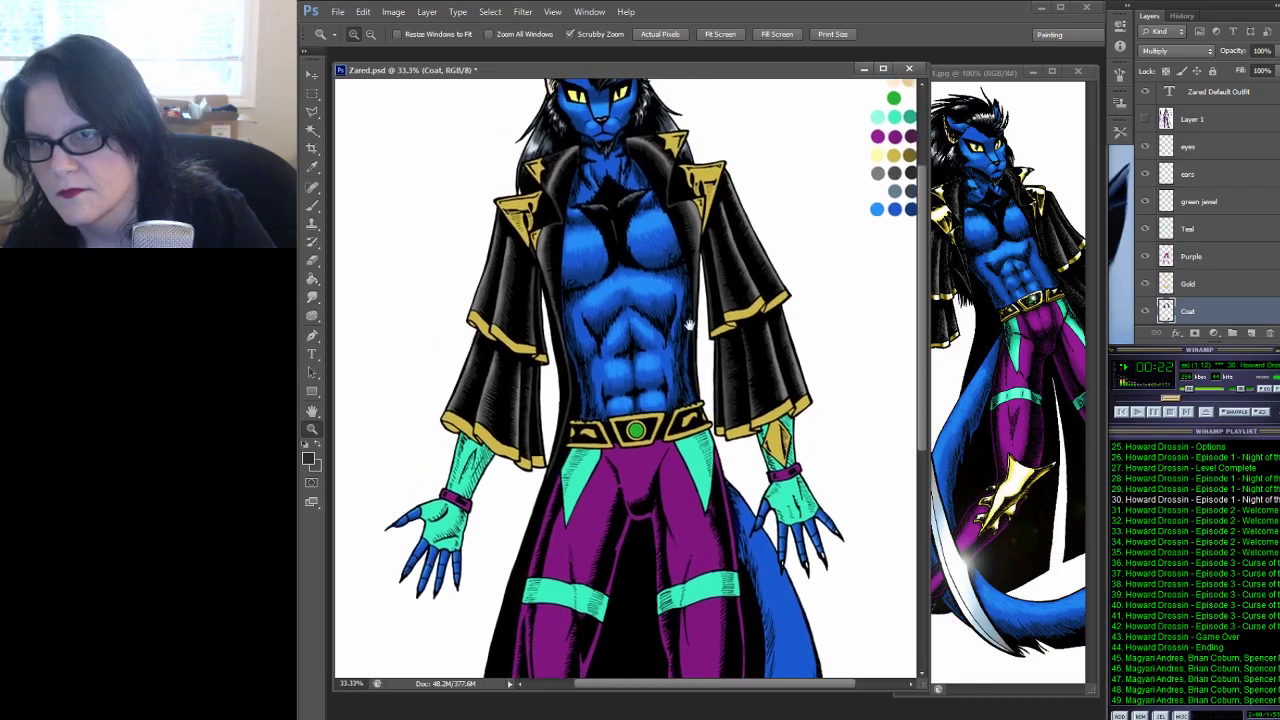
Clear the current selection and load the Coat layer's contents as a fresh selection
left_click(312, 93)
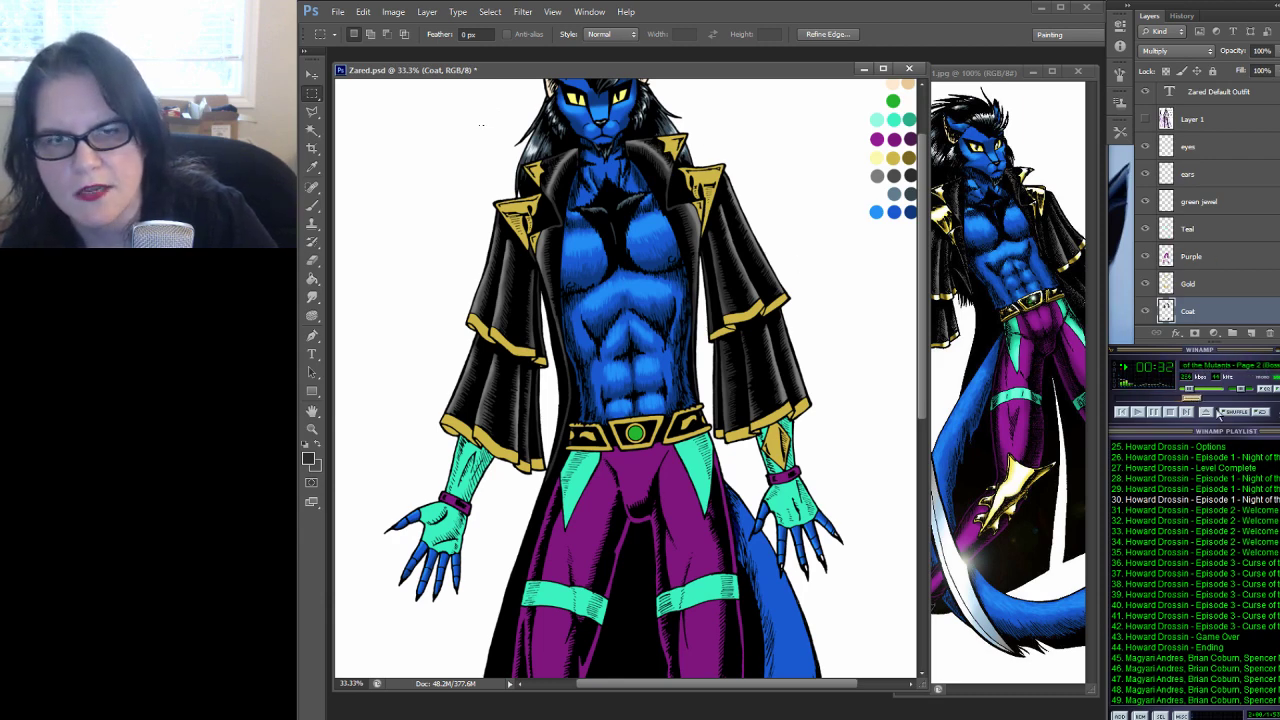
left_click(1167, 311, "ctrl")
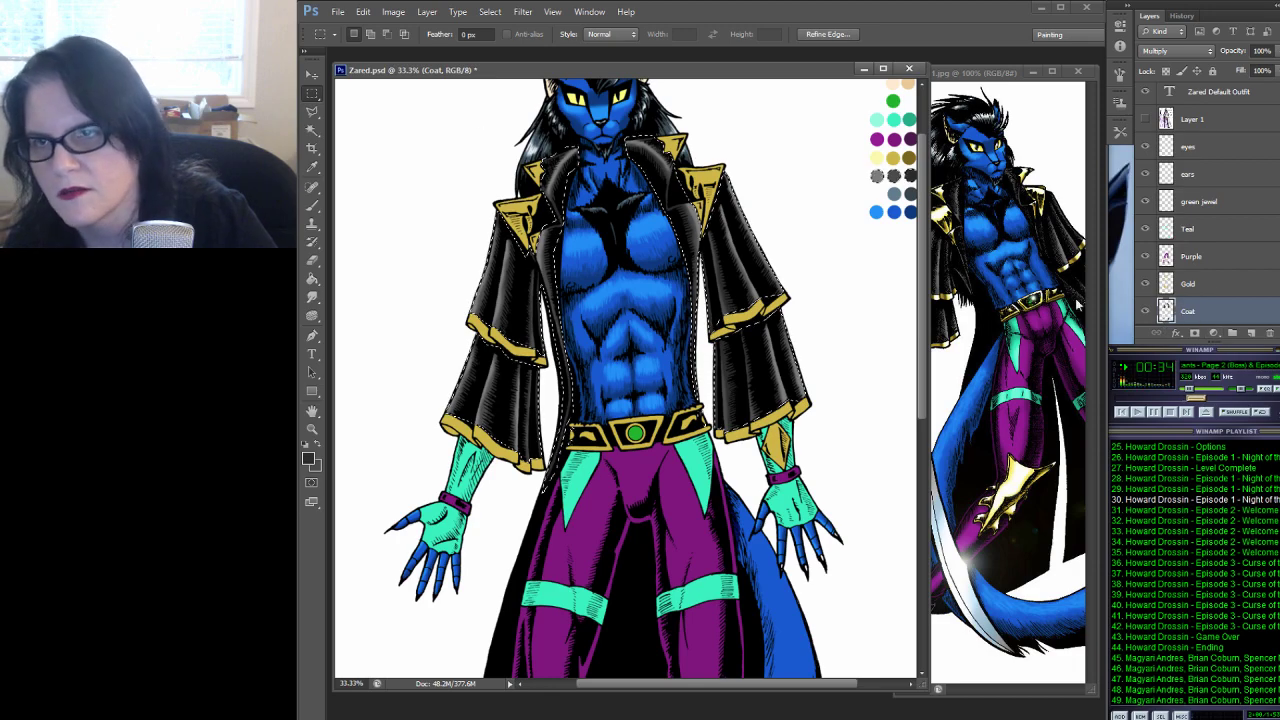
Brush dark gray over the upper tip and lower end of the light highlight on the image-left collar with the 35 px brush
left_click(312, 429)
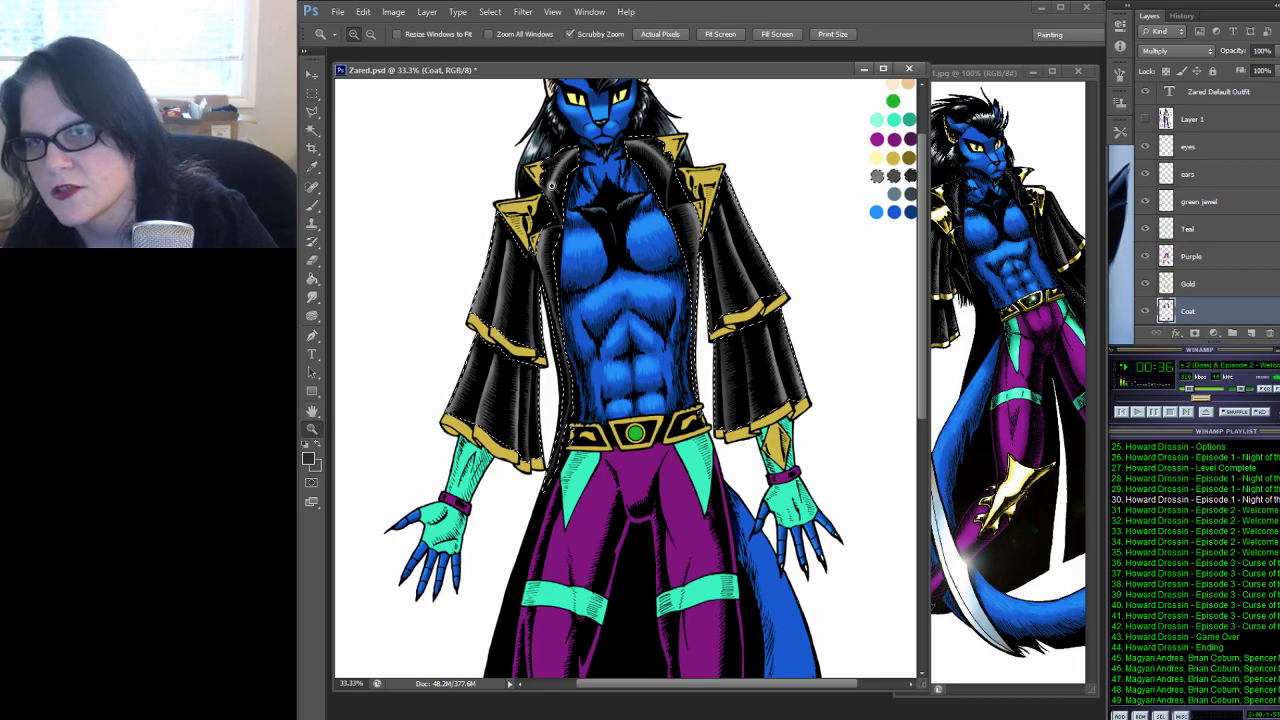
left_click(595, 178)
left_click(595, 178)
left_click(594, 178)
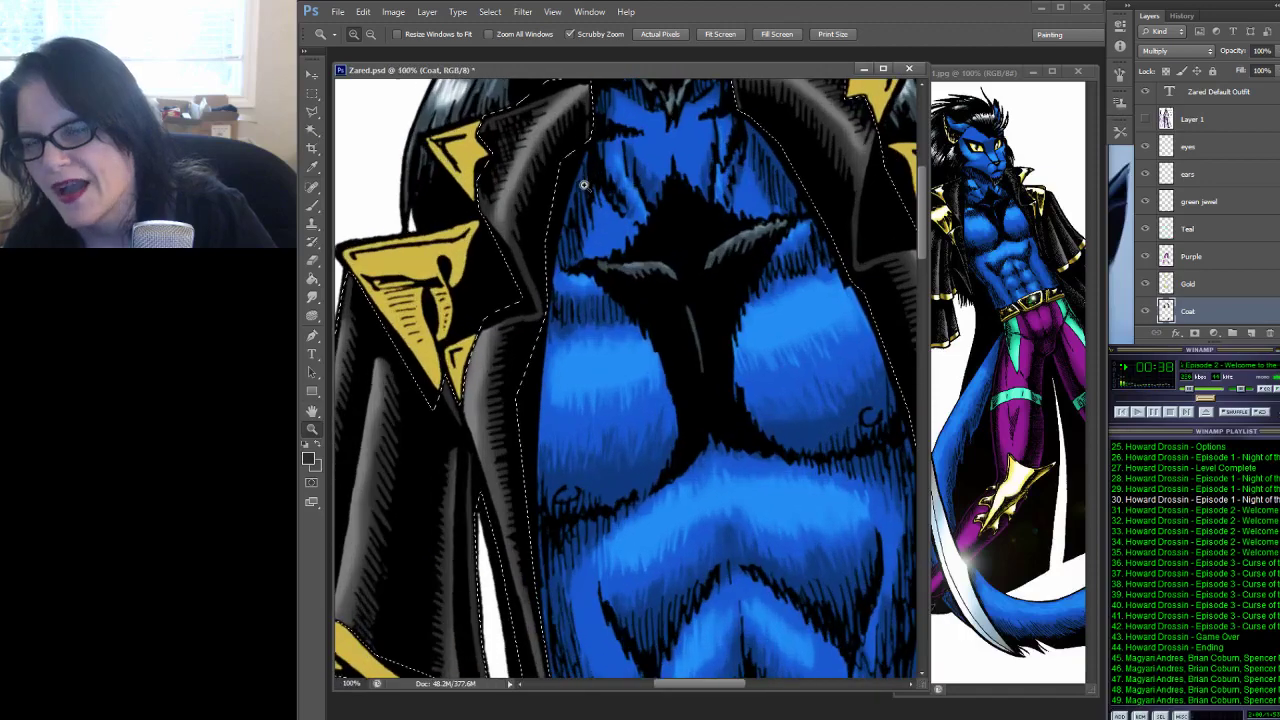
left_click(572, 176)
left_click_drag(571, 166, 670, 368)
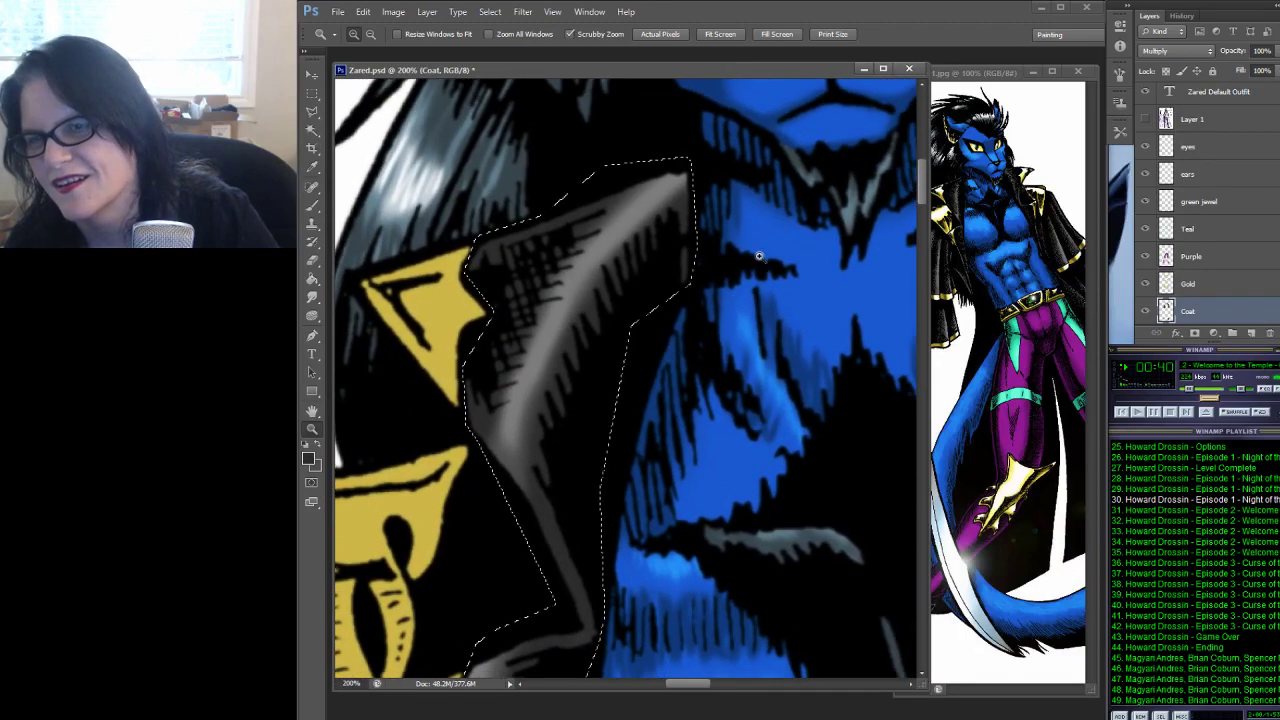
left_click(312, 205)
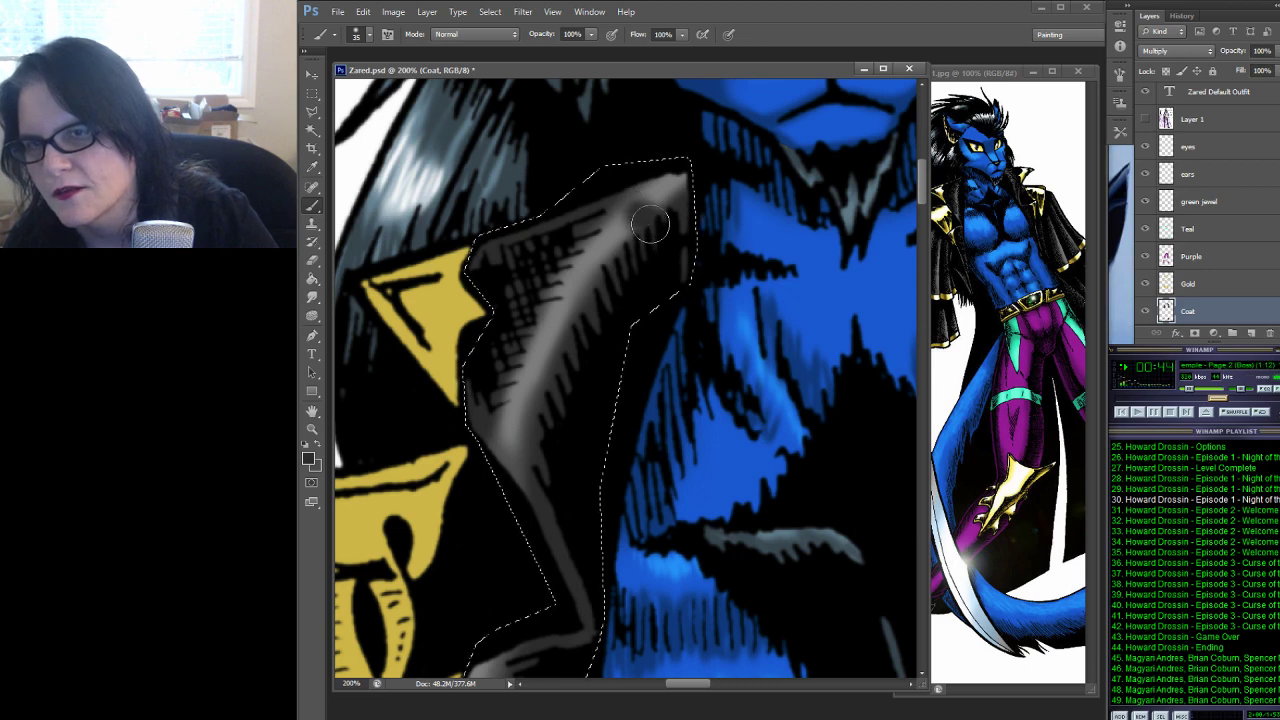
left_click(312, 297)
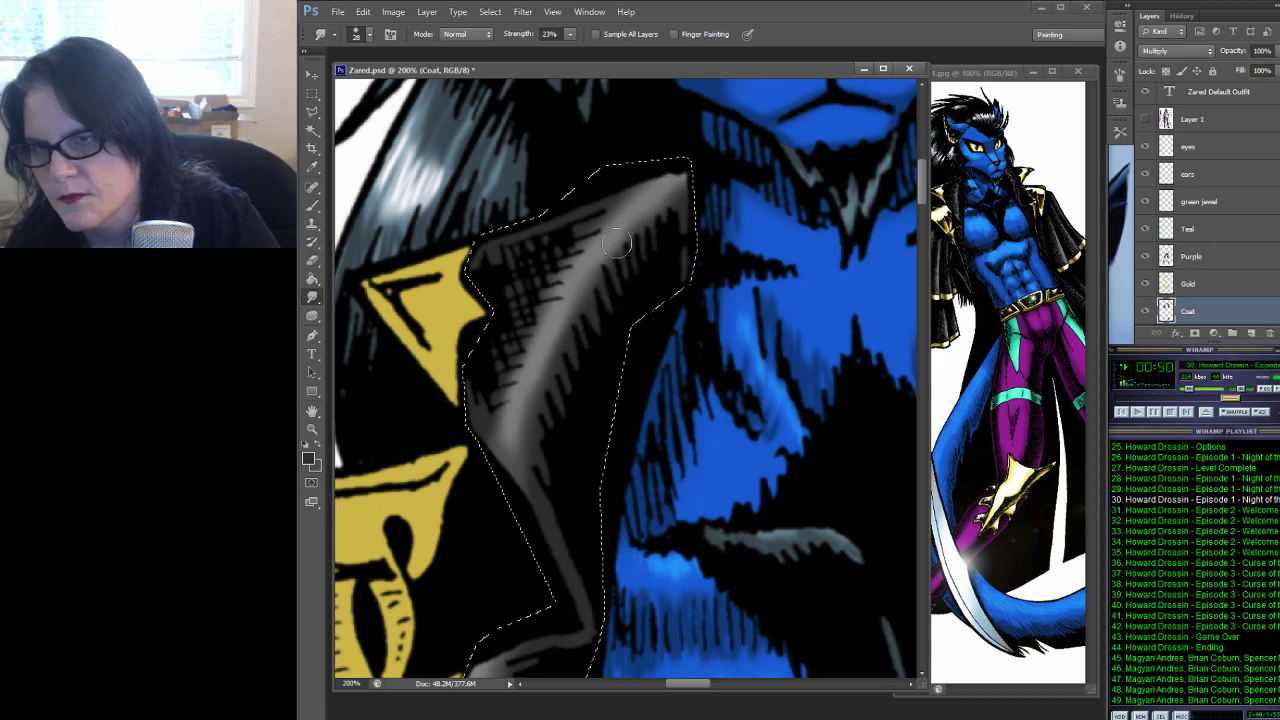
left_click(313, 206)
left_click_drag(685, 179, 651, 228)
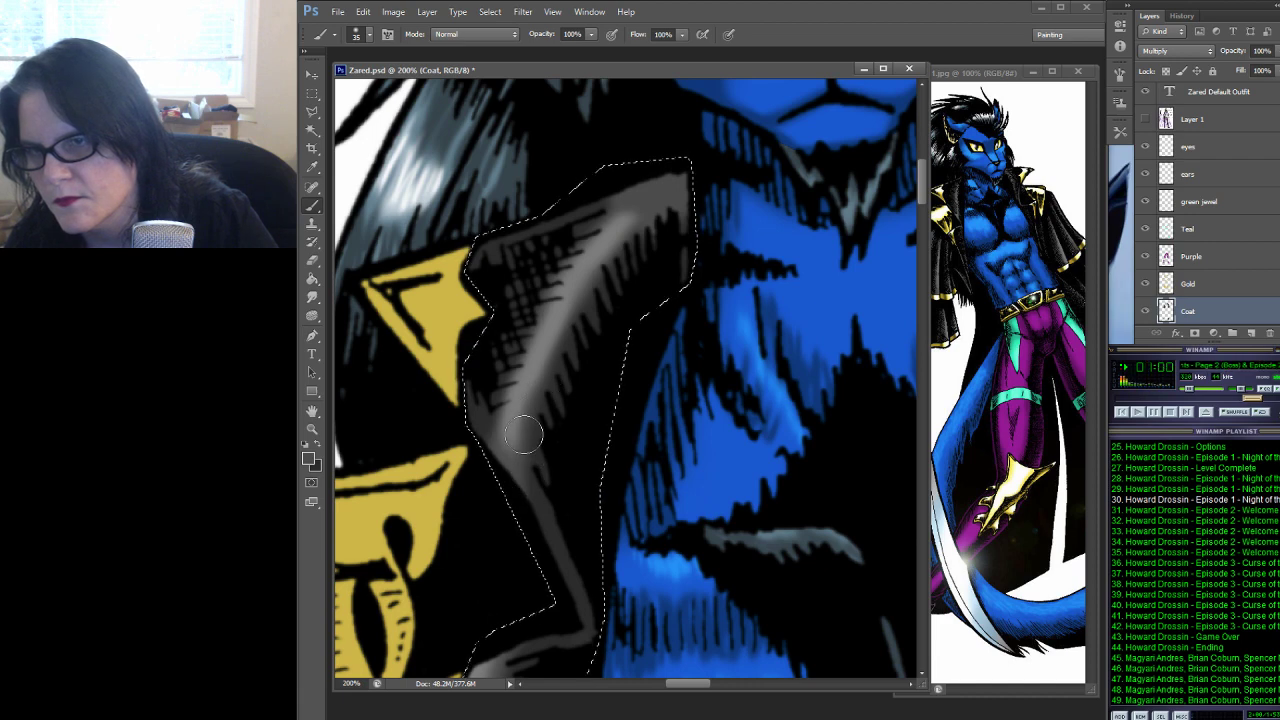
left_click_drag(551, 360, 533, 462)
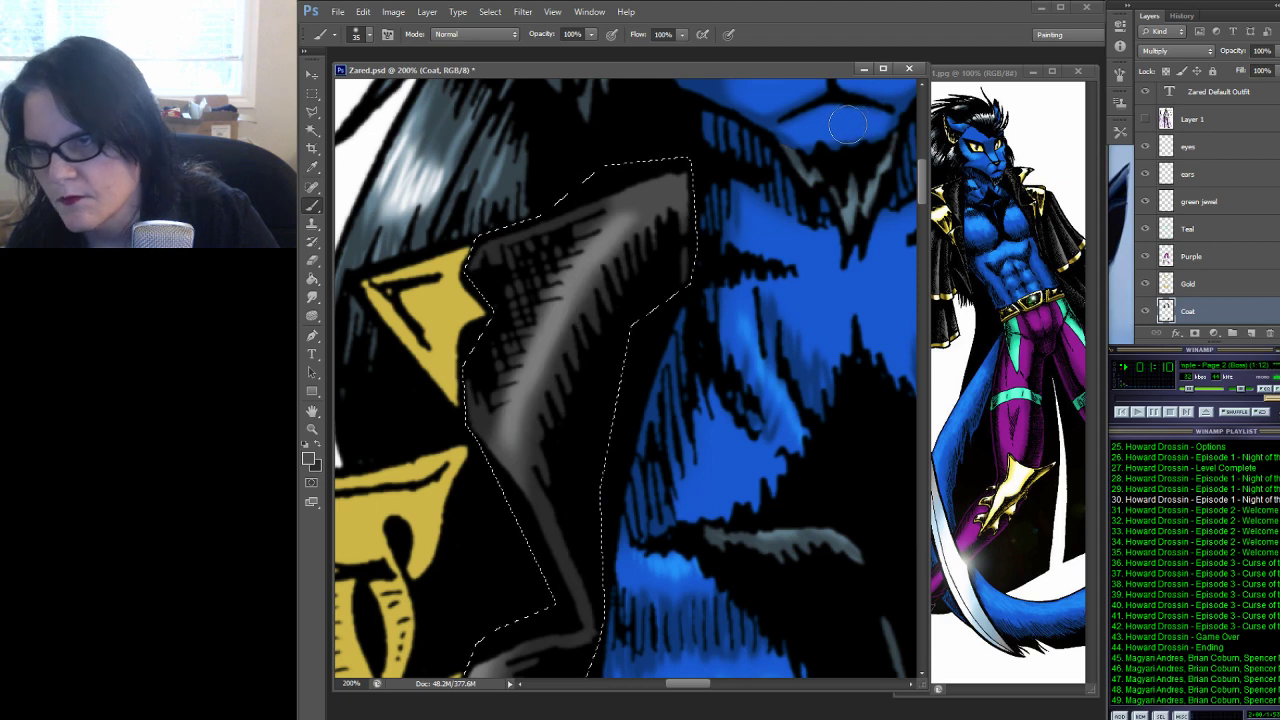
Blend the toned-down highlight on the image-left collar with the 28 px Smudge tool at 23% strength
left_click(312, 297)
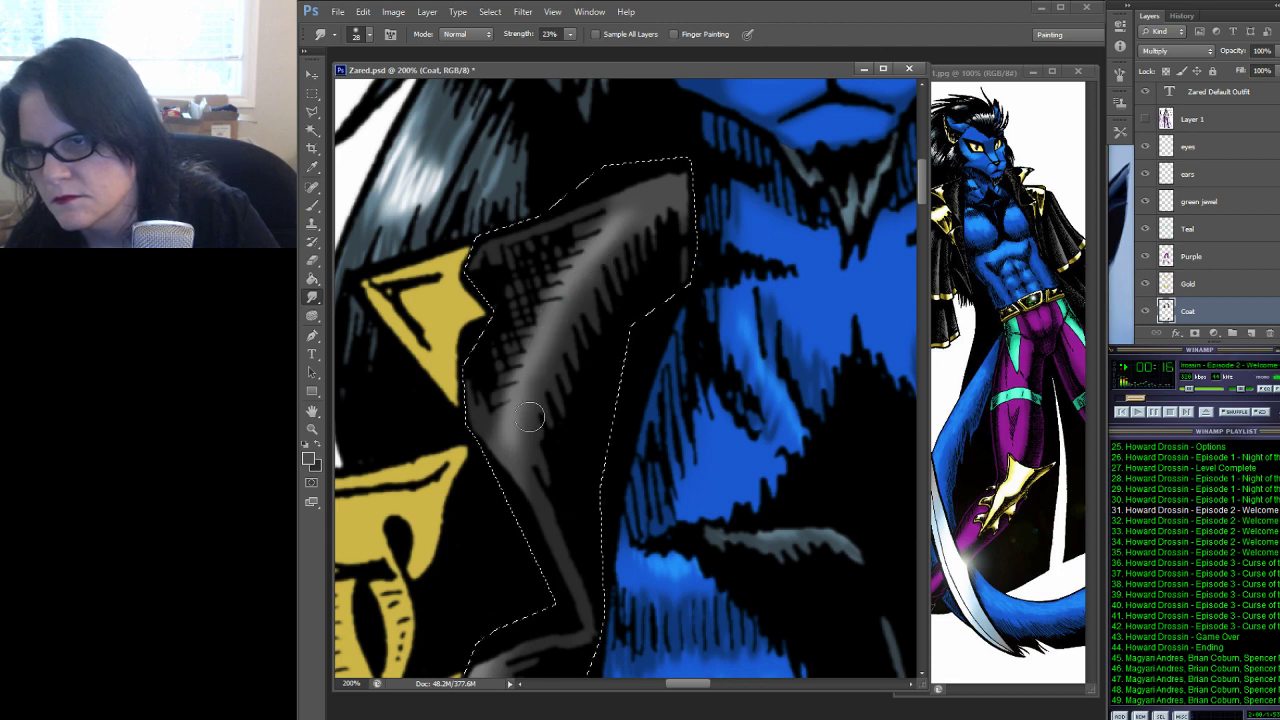
left_click(312, 428)
left_click(706, 288, "alt")
left_click(707, 280, "alt")
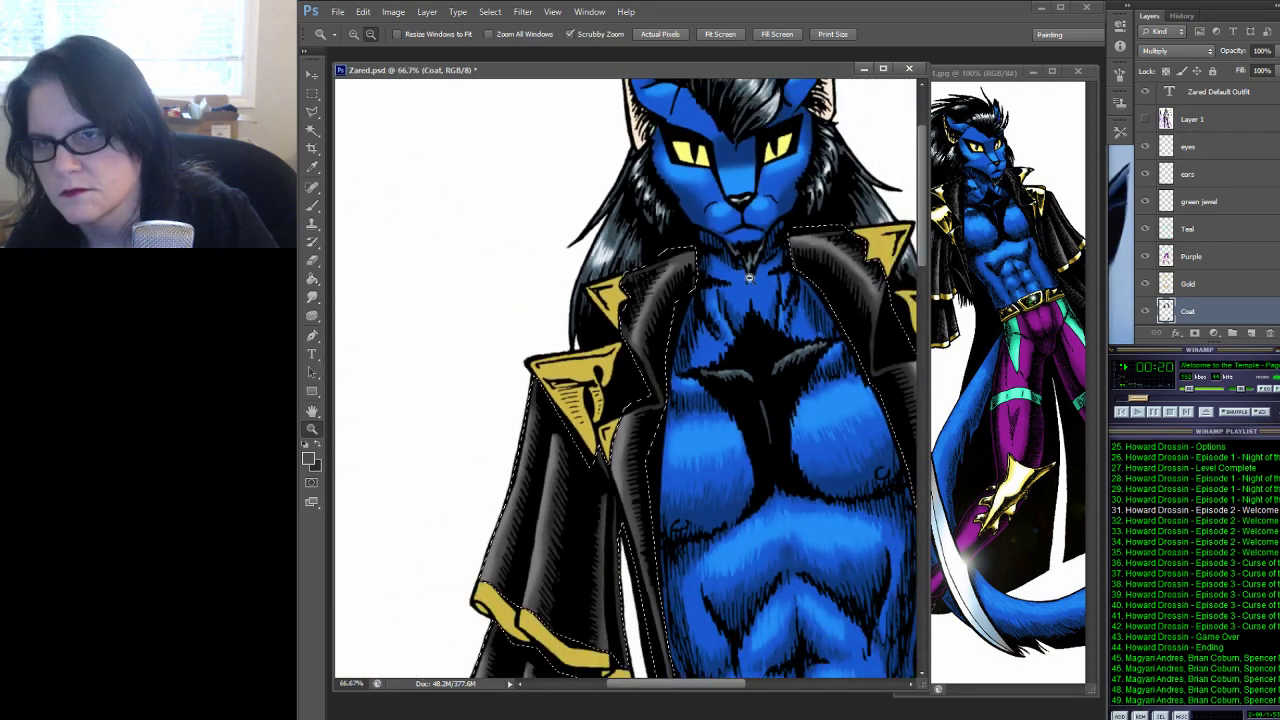
left_click(312, 297)
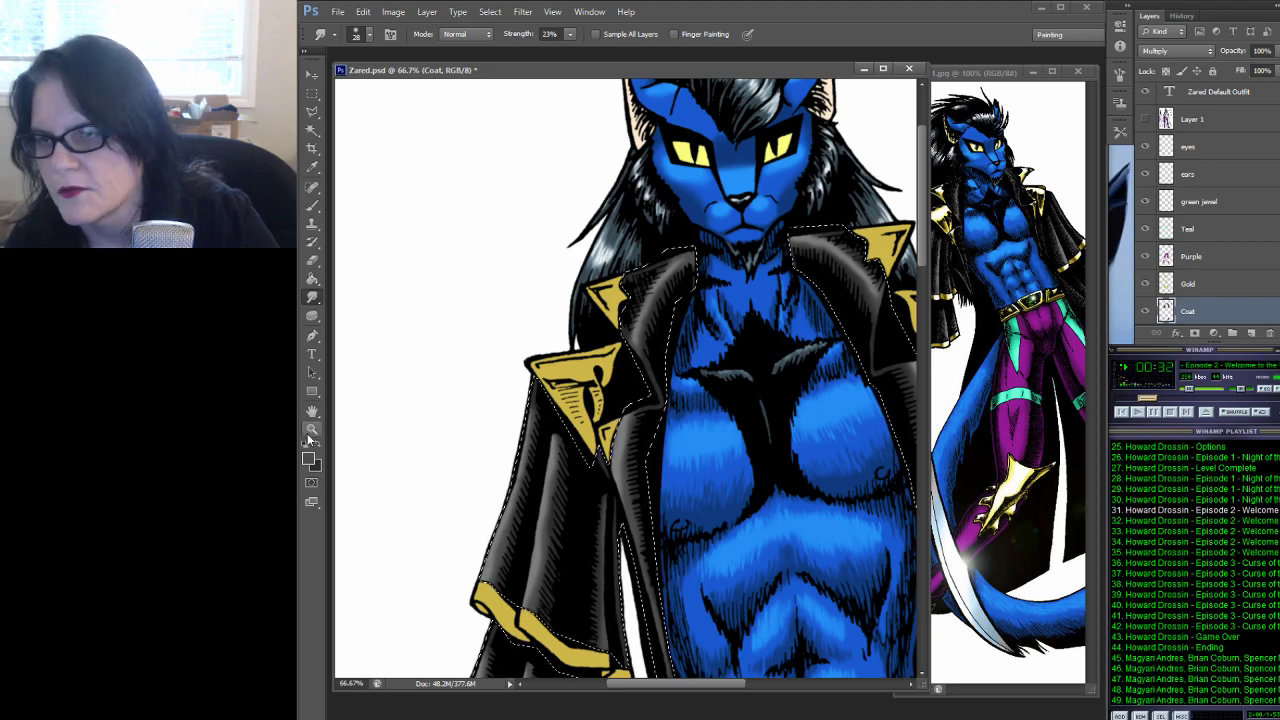
Smooth the grey highlight along the viewer's-right coat collar on the Coat layer with the Smudge tool at 23% strength
key("z")
key("ctrl+d")
left_click(845, 267)
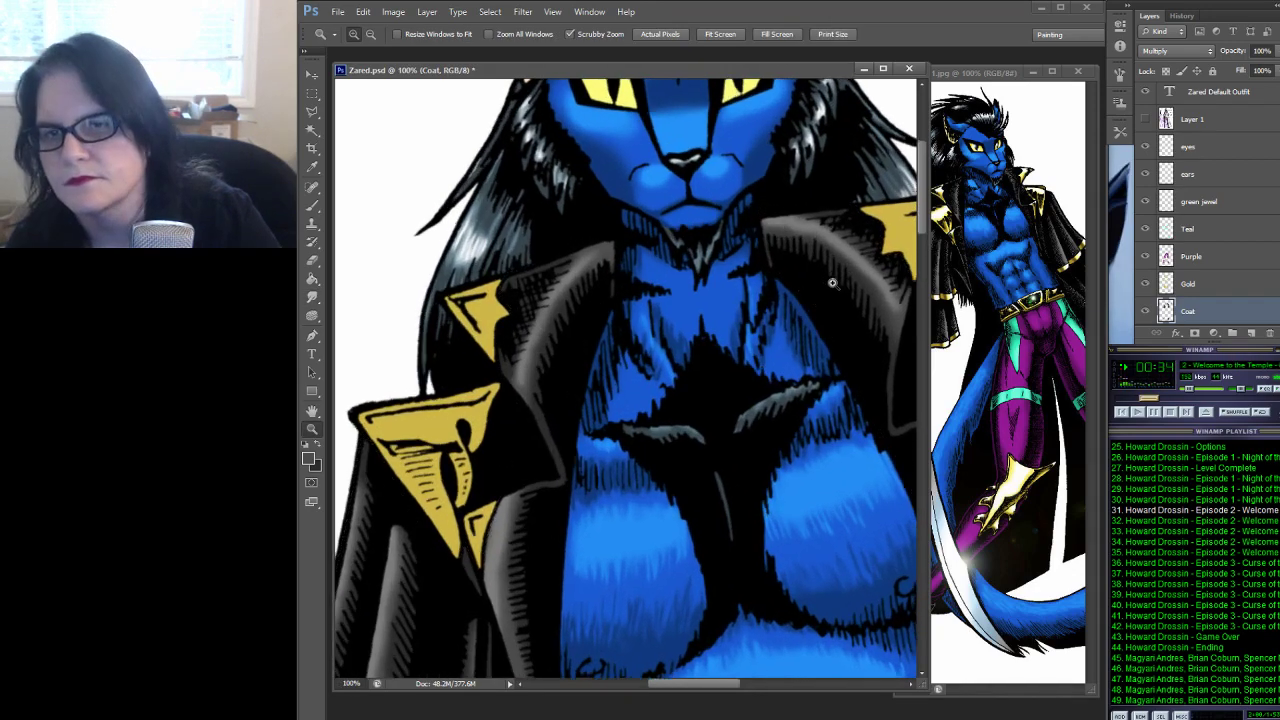
left_click(830, 286)
left_click_drag(860, 263, 689, 302)
key("ctrl+shift+d")
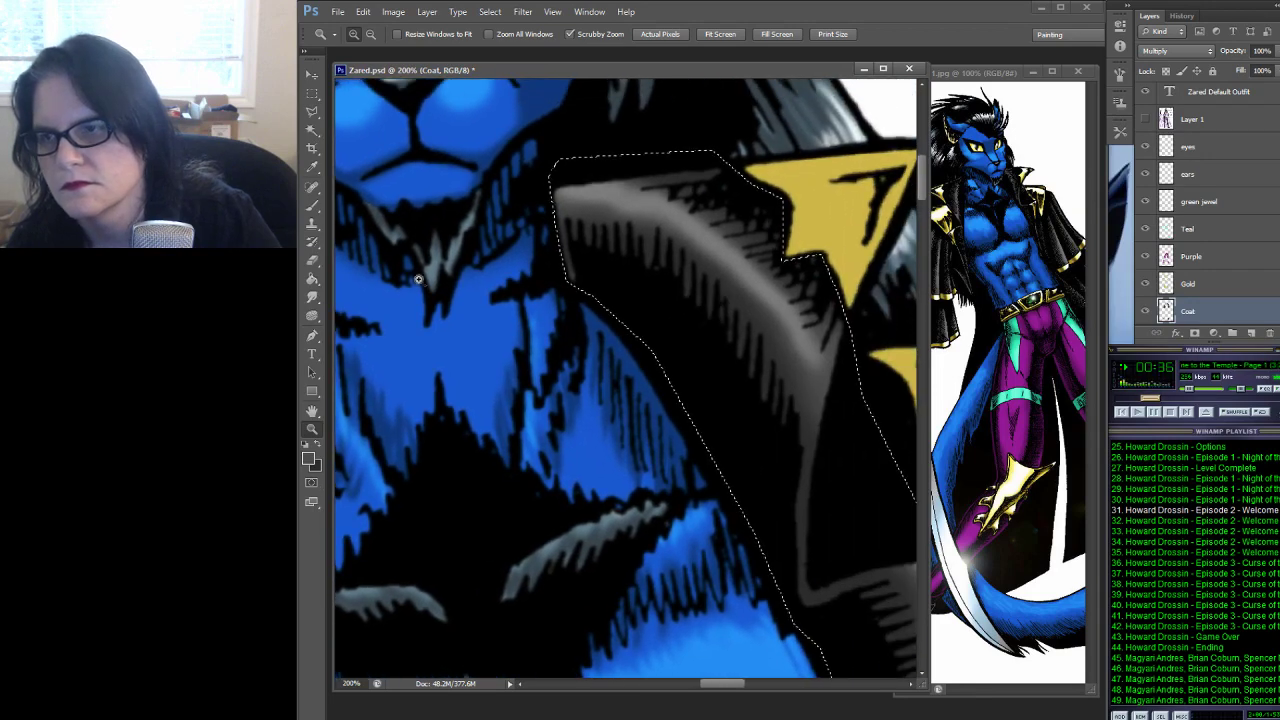
left_click(311, 298)
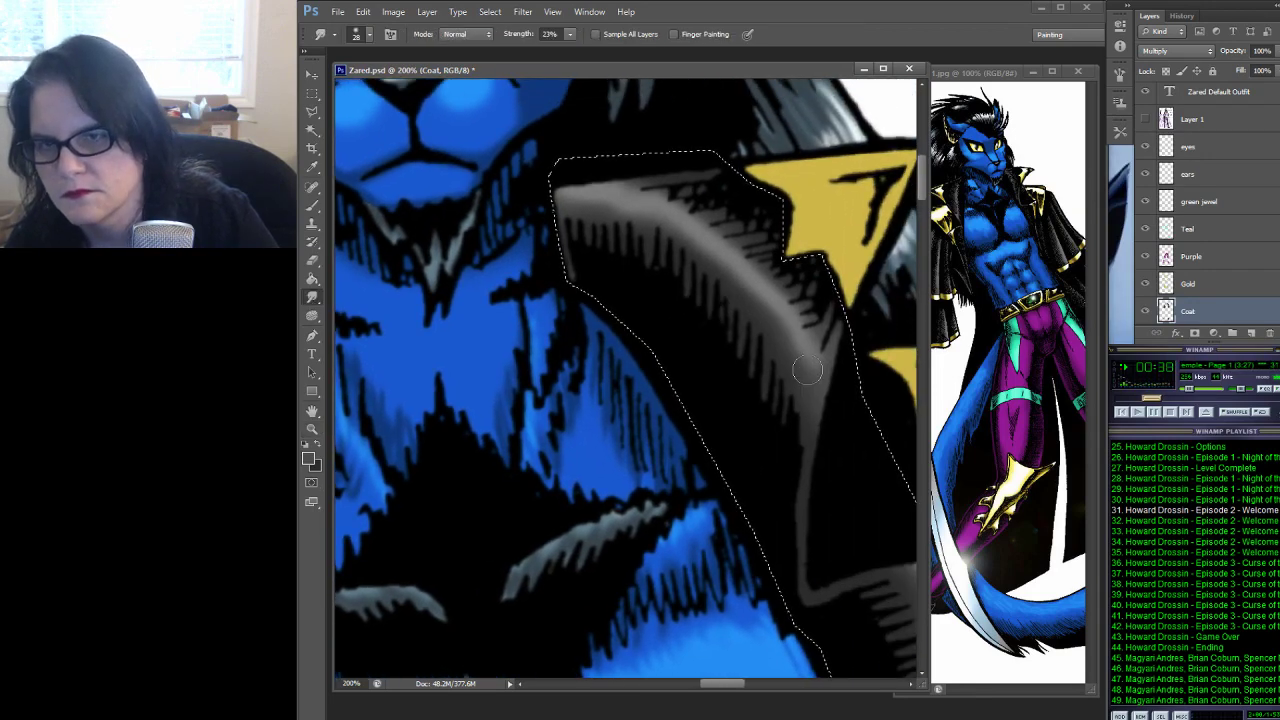
mouse_move(788, 352)
left_mouse_down()
mouse_move(779, 315)
mouse_move(763, 326)
mouse_move(751, 290)
mouse_move(738, 302)
mouse_move(736, 262)
mouse_move(672, 264)
mouse_move(693, 267)
mouse_move(659, 228)
mouse_move(567, 201)
mouse_move(572, 219)
mouse_move(556, 181)
mouse_move(578, 212)
mouse_move(572, 176)
mouse_move(594, 208)
mouse_move(587, 179)
mouse_move(713, 240)
mouse_move(667, 231)
mouse_move(704, 261)
mouse_move(703, 237)
mouse_move(735, 274)
mouse_move(729, 254)
mouse_move(783, 289)
mouse_move(776, 316)
mouse_move(757, 290)
mouse_move(807, 351)
mouse_move(797, 299)
mouse_move(727, 257)
mouse_move(778, 291)
mouse_move(758, 265)
left_mouse_up()
mouse_move(808, 325)
left_mouse_down()
mouse_move(685, 199)
mouse_move(712, 226)
mouse_move(668, 196)
mouse_move(583, 186)
mouse_move(630, 180)
mouse_move(566, 189)
mouse_move(652, 220)
mouse_move(588, 205)
mouse_move(634, 204)
mouse_move(585, 205)
mouse_move(670, 206)
mouse_move(727, 246)
mouse_move(682, 235)
mouse_move(736, 268)
mouse_move(769, 314)
mouse_move(788, 315)
mouse_move(811, 368)
mouse_move(771, 322)
left_mouse_up()
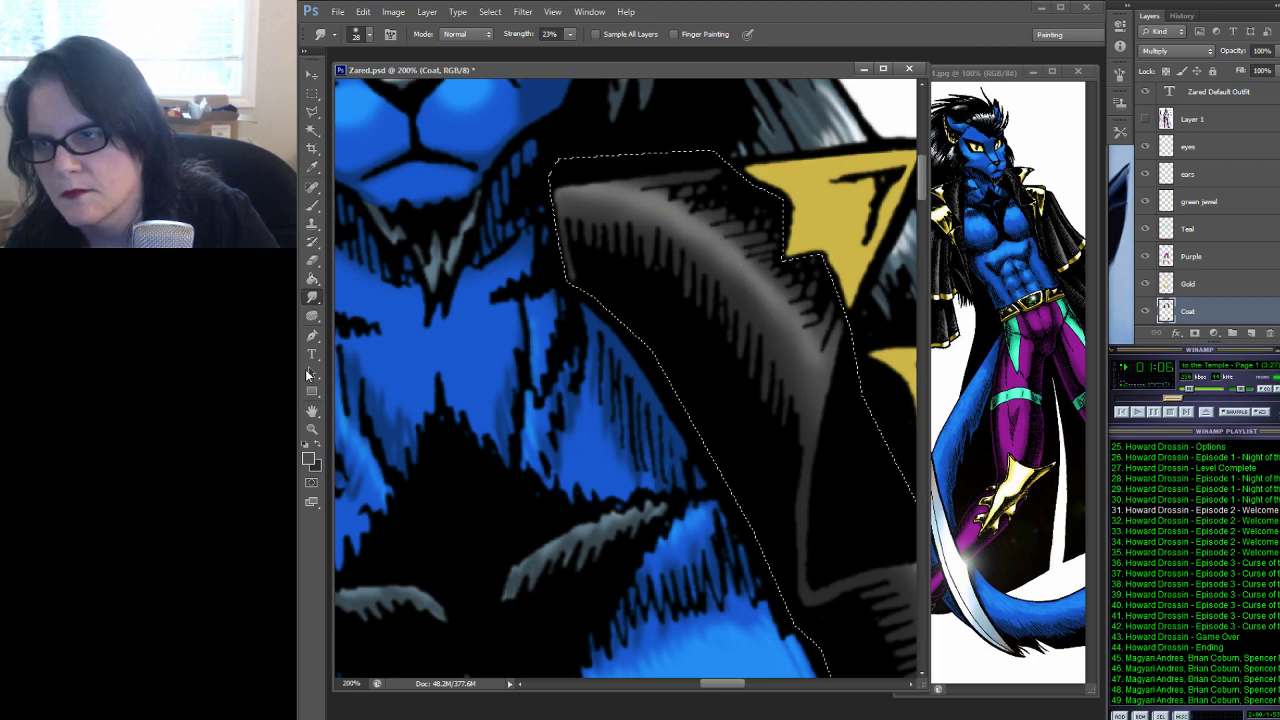
left_click(312, 428)
left_click_drag(622, 287, 700, 289)
left_click(313, 297)
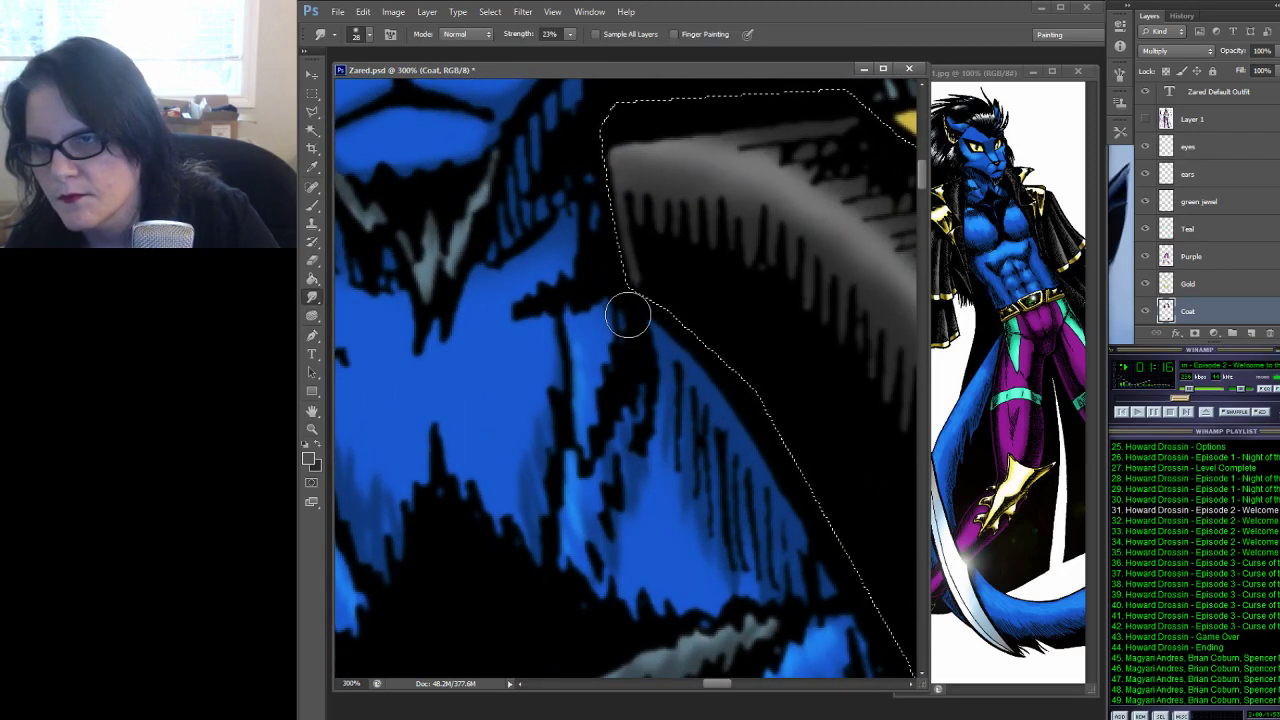
Clear the coat selection and save the document
key("z")
left_click_drag(658, 337, 700, 327)
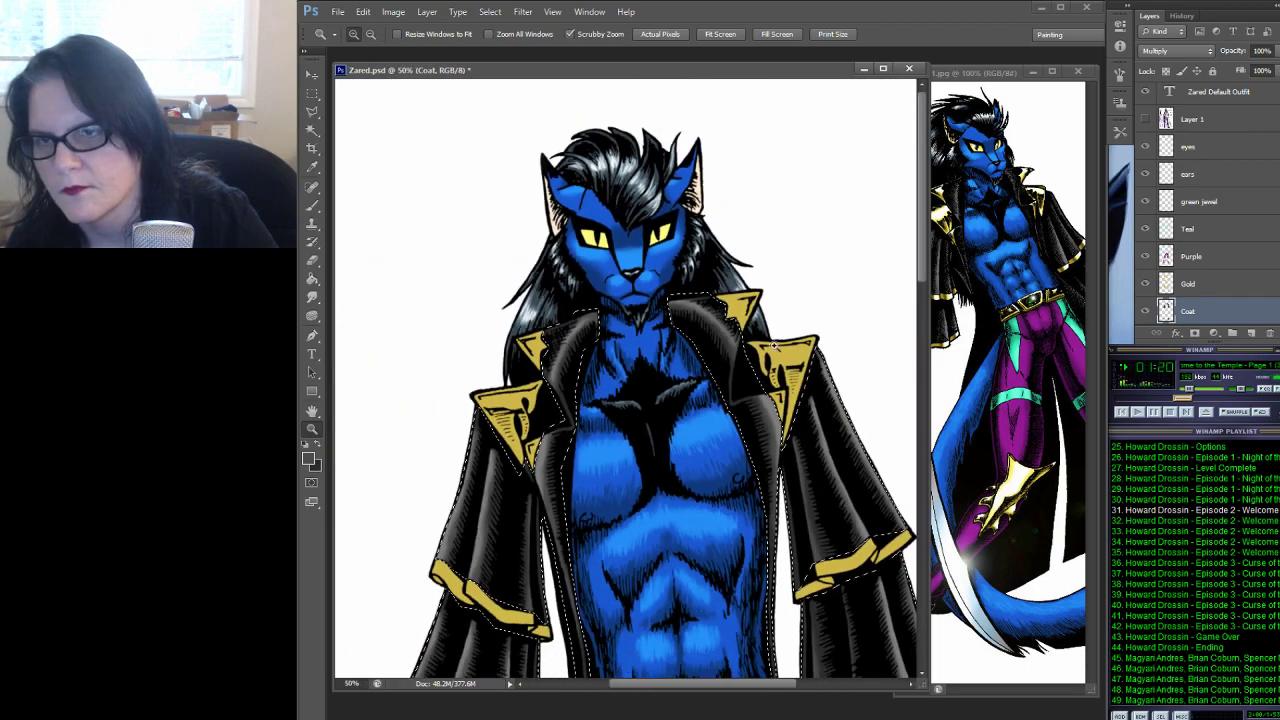
scroll(422, 123, "down", 2)
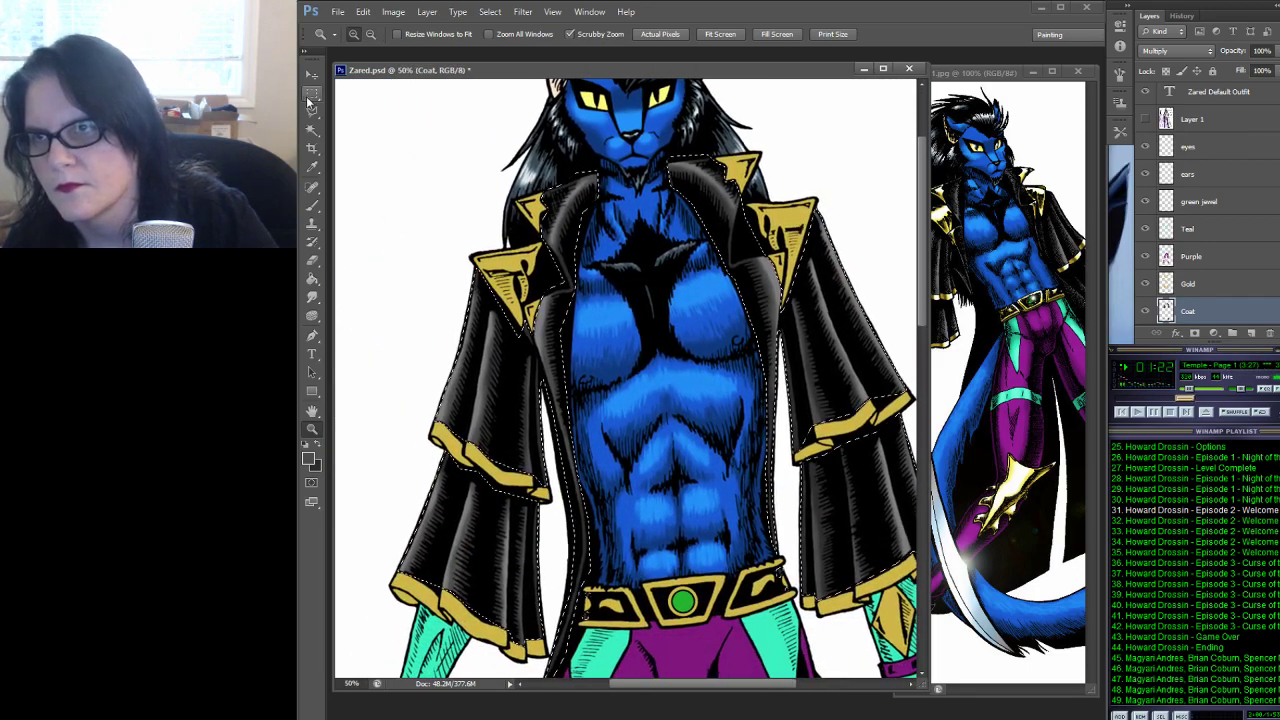
key("m")
key("ctrl+d")
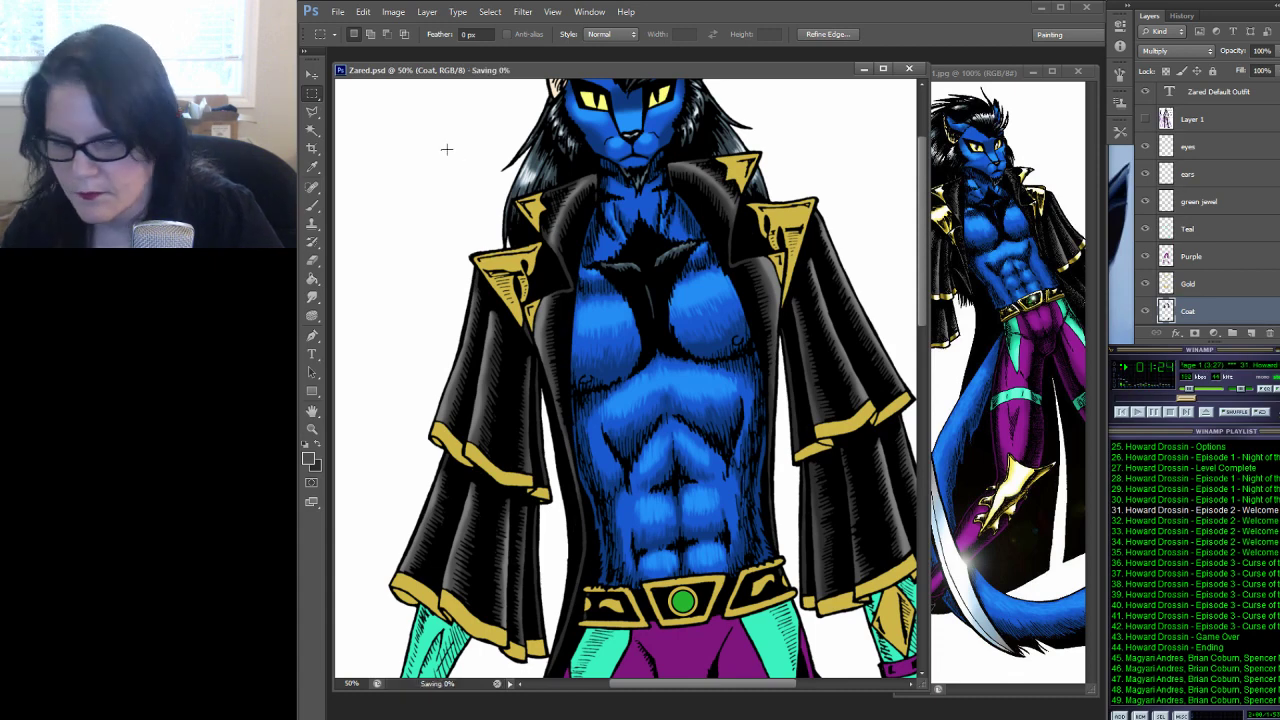
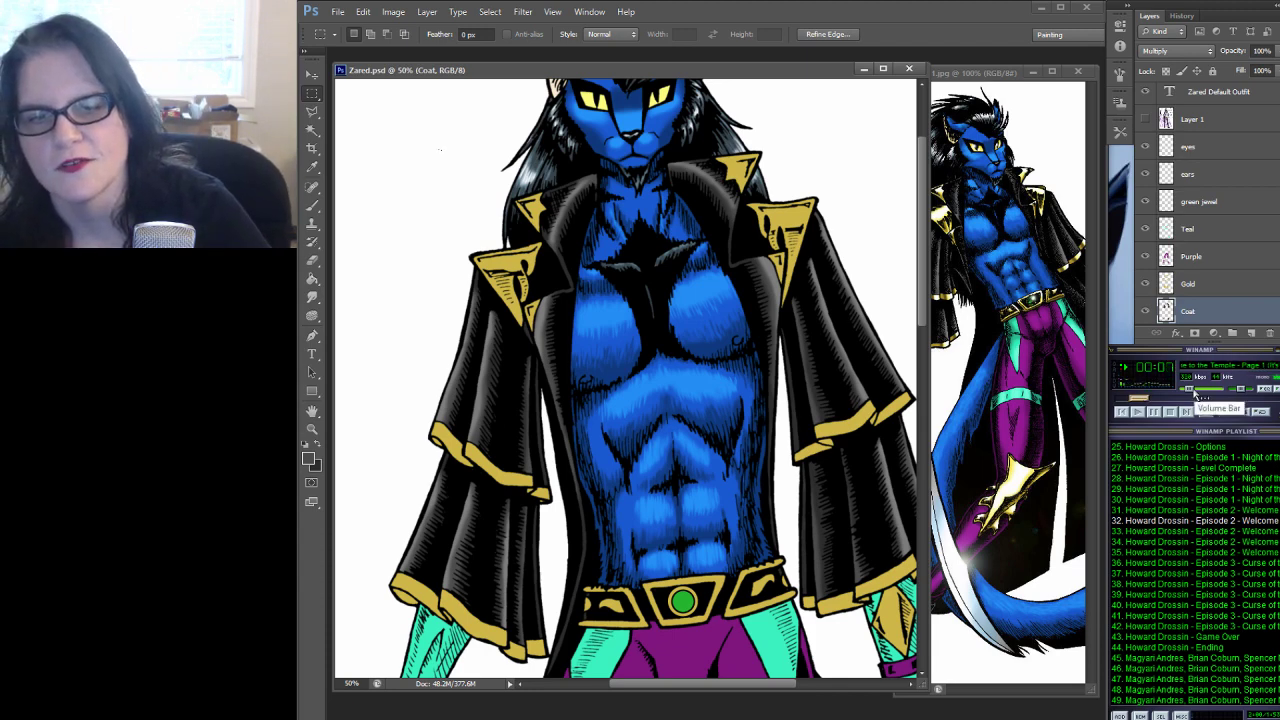
Set the music volume to 29%, and load the Gold layer's contents as a selection with that layer active
left_click(1195, 391)
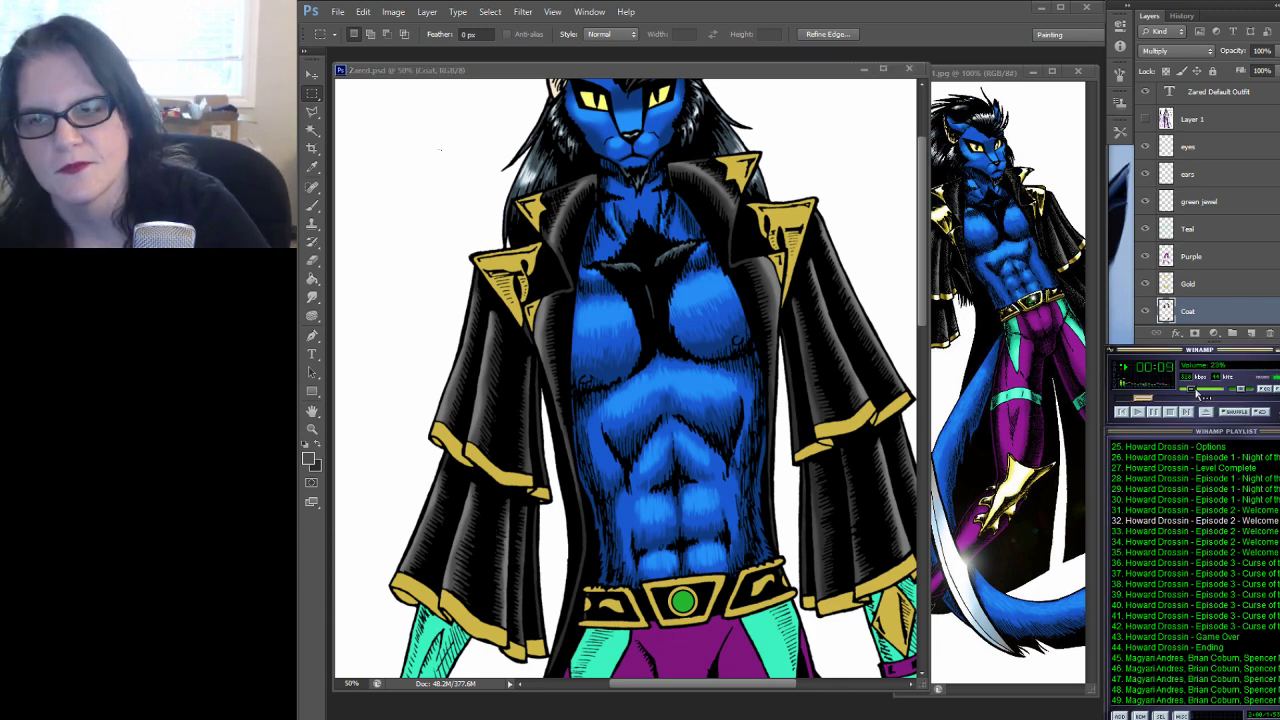
left_click(1178, 287)
left_click(1166, 285, "ctrl")
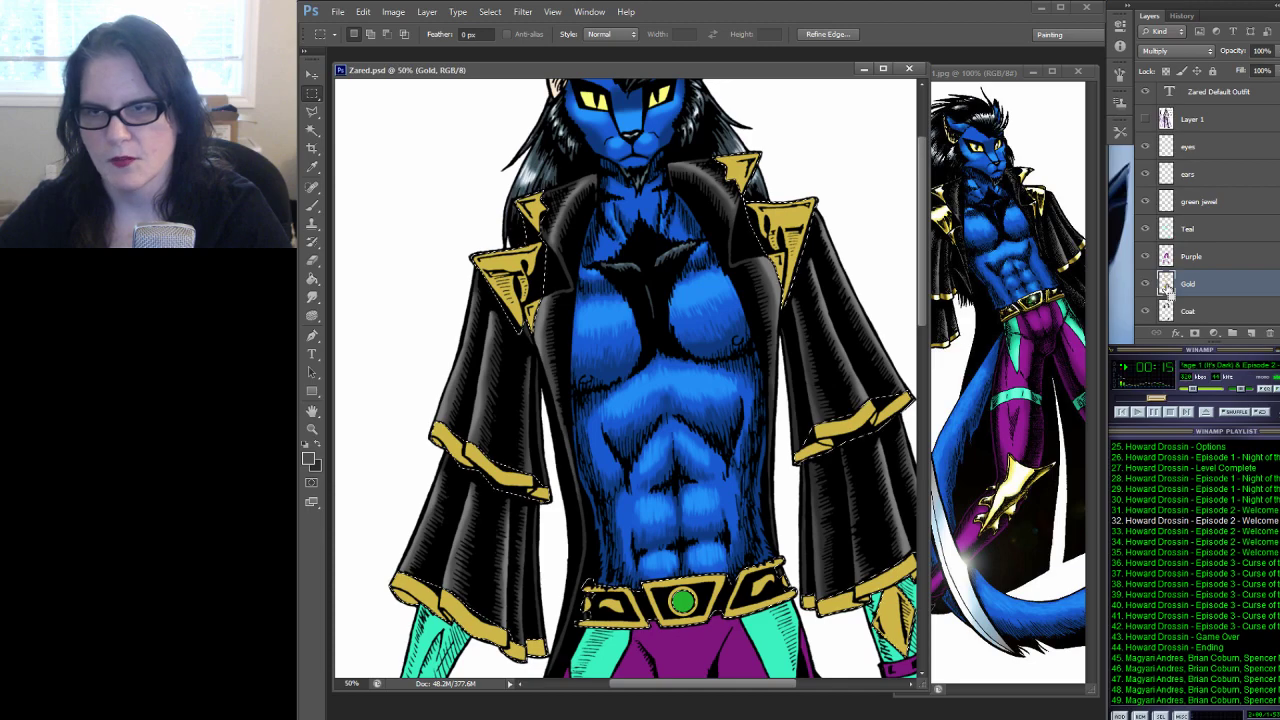
Sample the mid gold palette swatch as the background colour and a darker gold swatch as the foreground colour
left_click(311, 428)
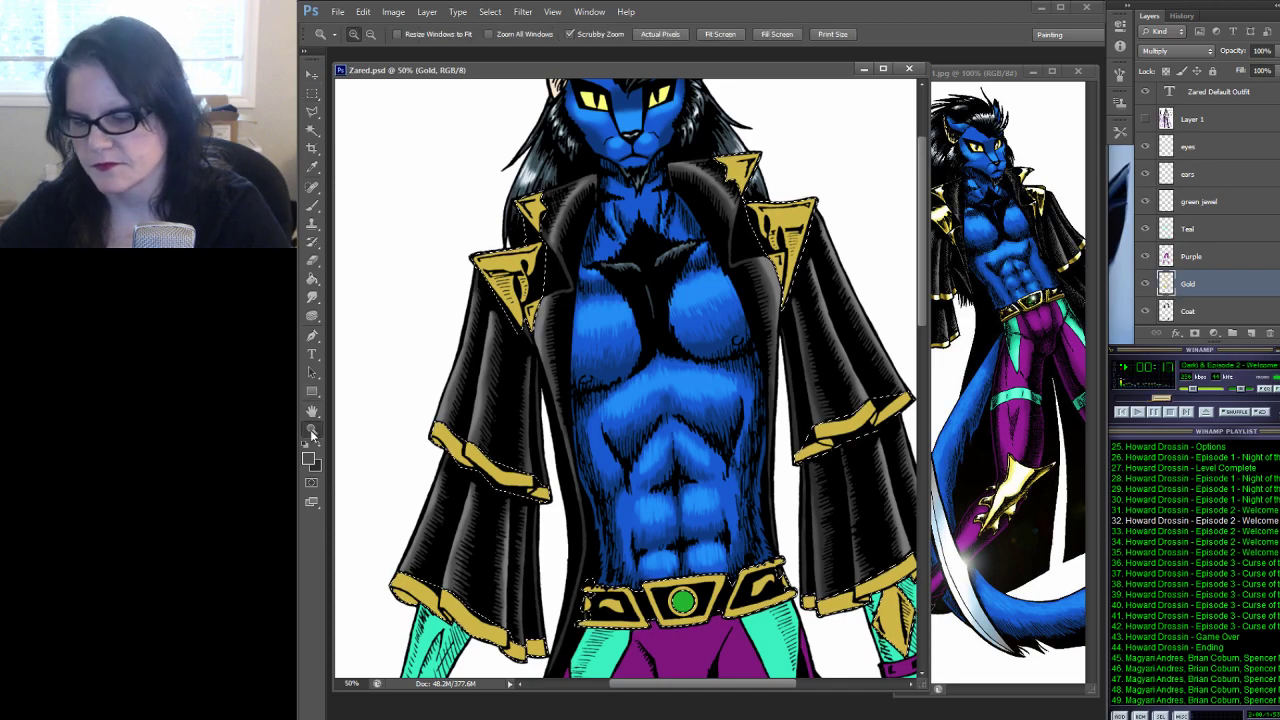
left_click(700, 376, "alt")
left_click(700, 376, "alt")
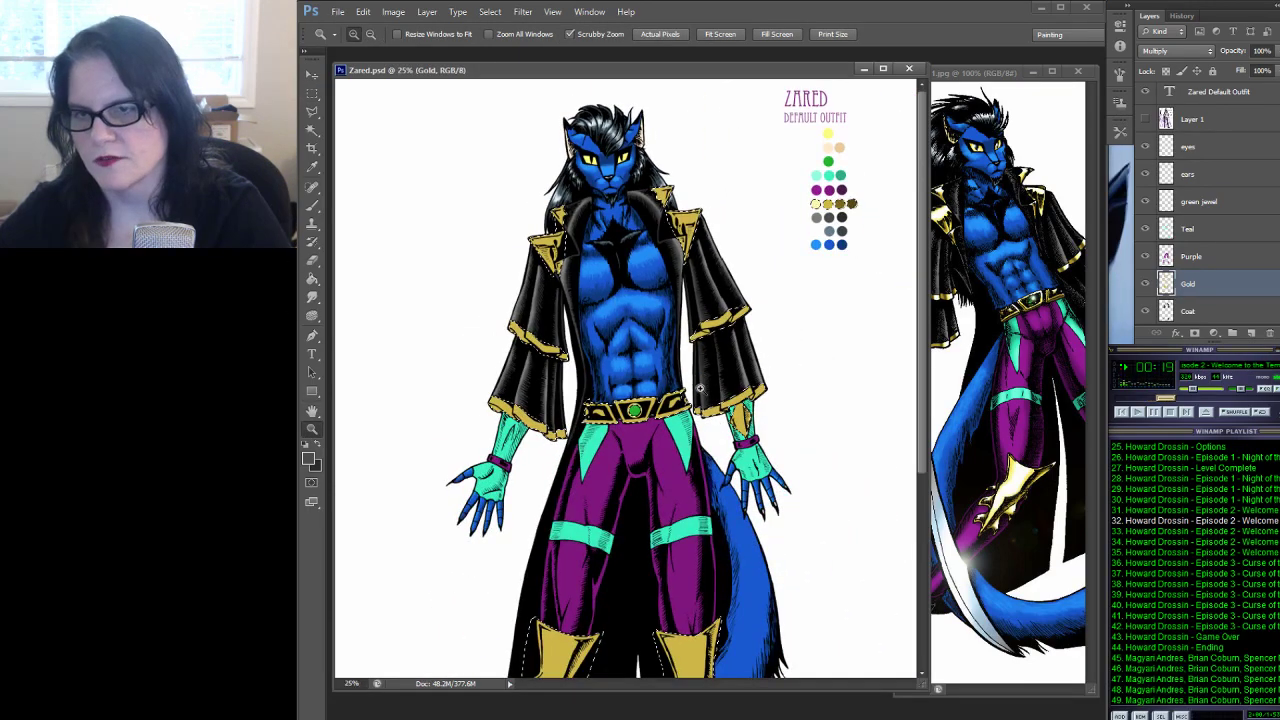
left_click_drag(727, 480, 727, 190)
scroll(700, 313, "down", 2)
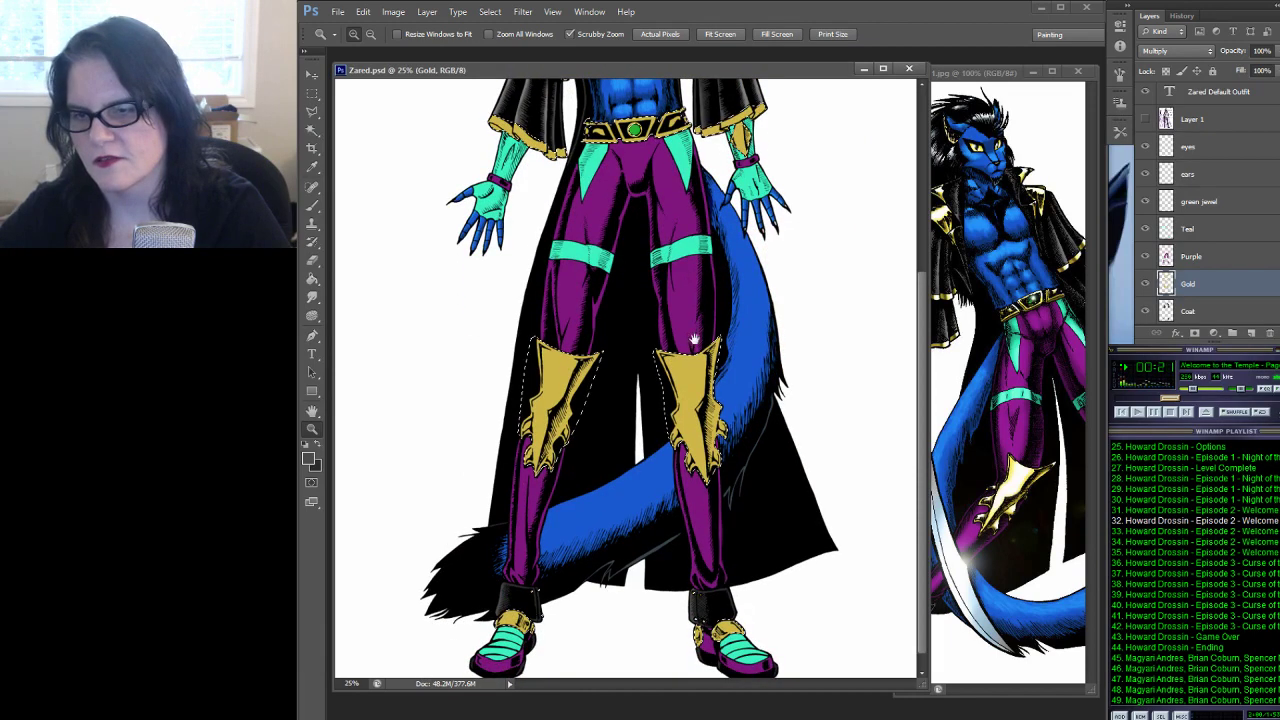
scroll(700, 313, "up", 6)
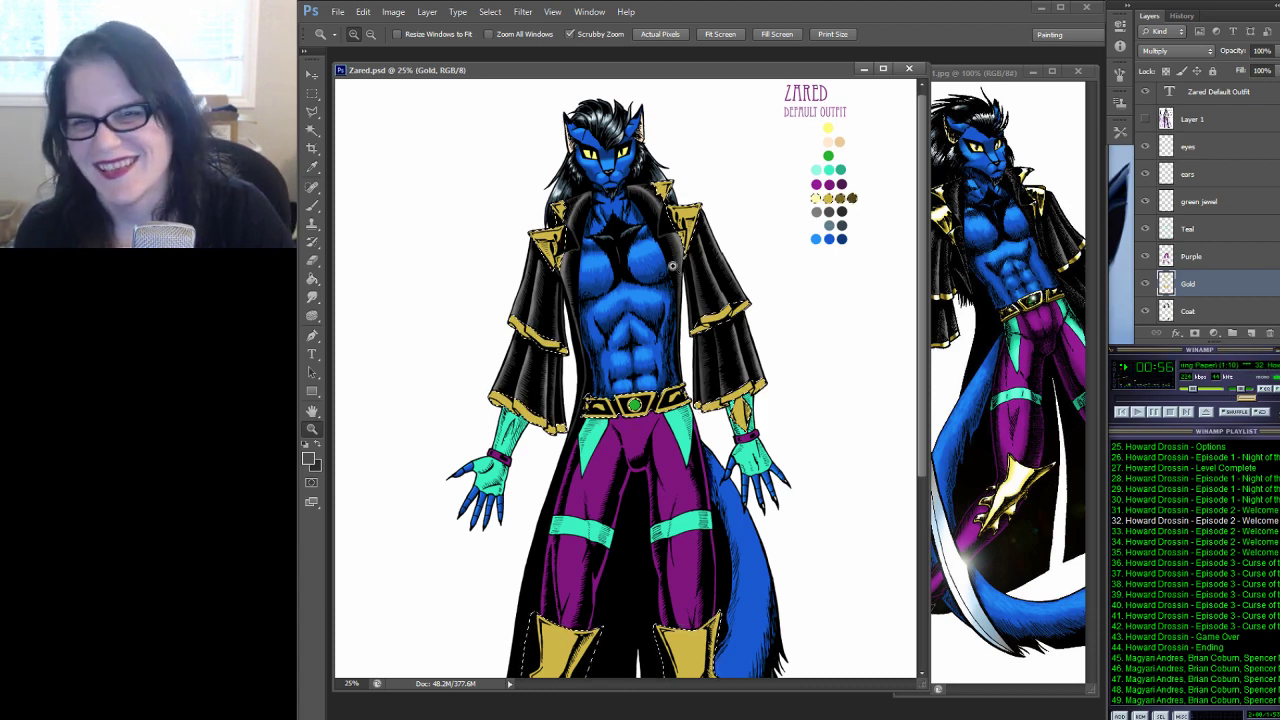
left_click(311, 168)
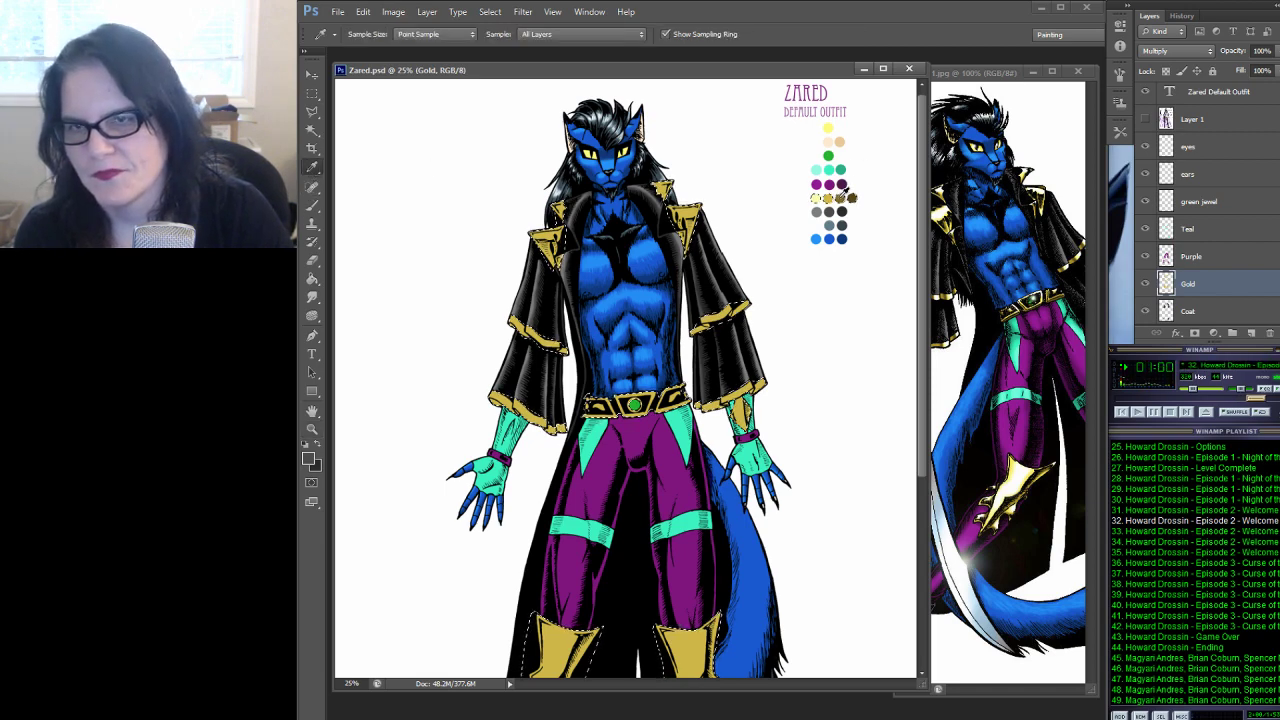
left_click(828, 198)
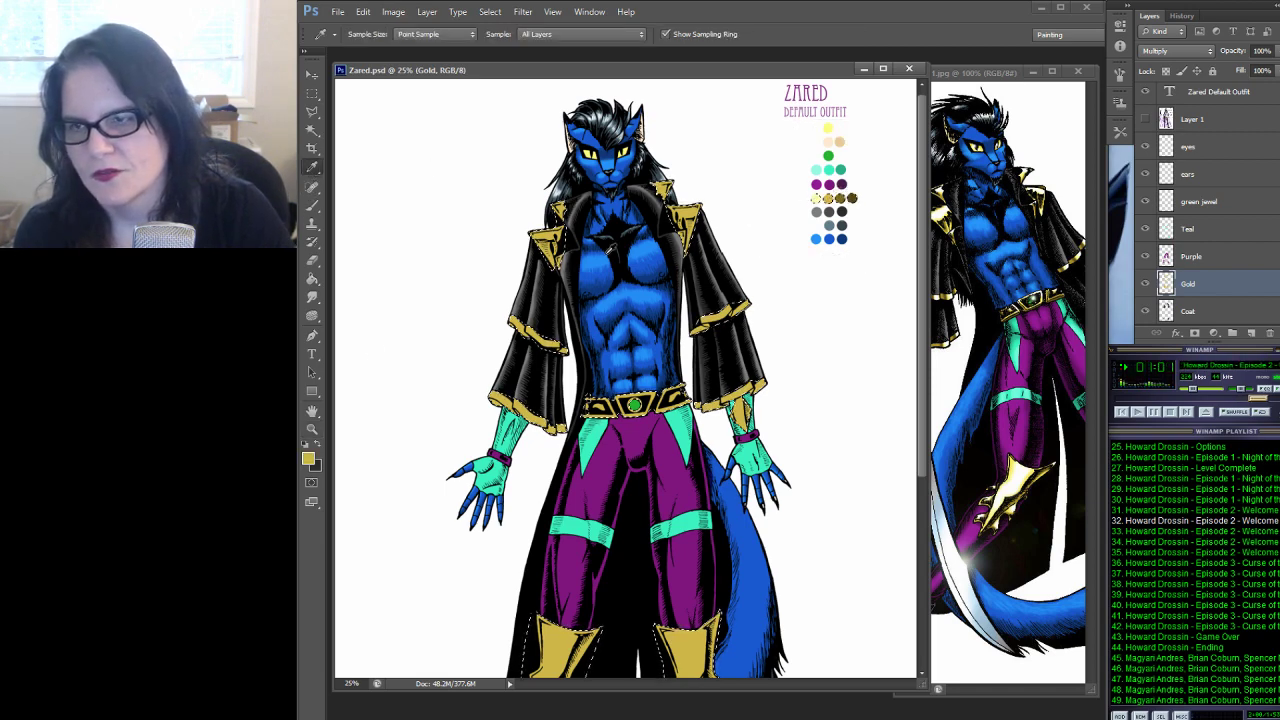
left_click(317, 446)
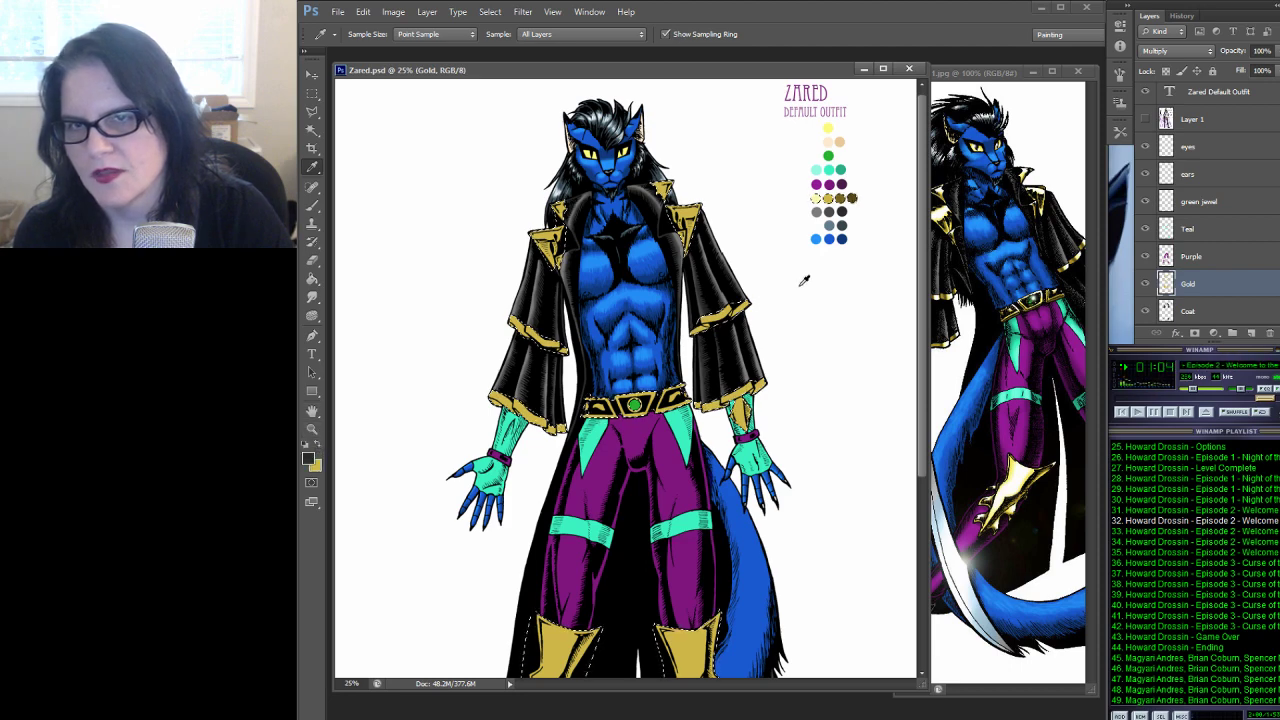
left_click(848, 194)
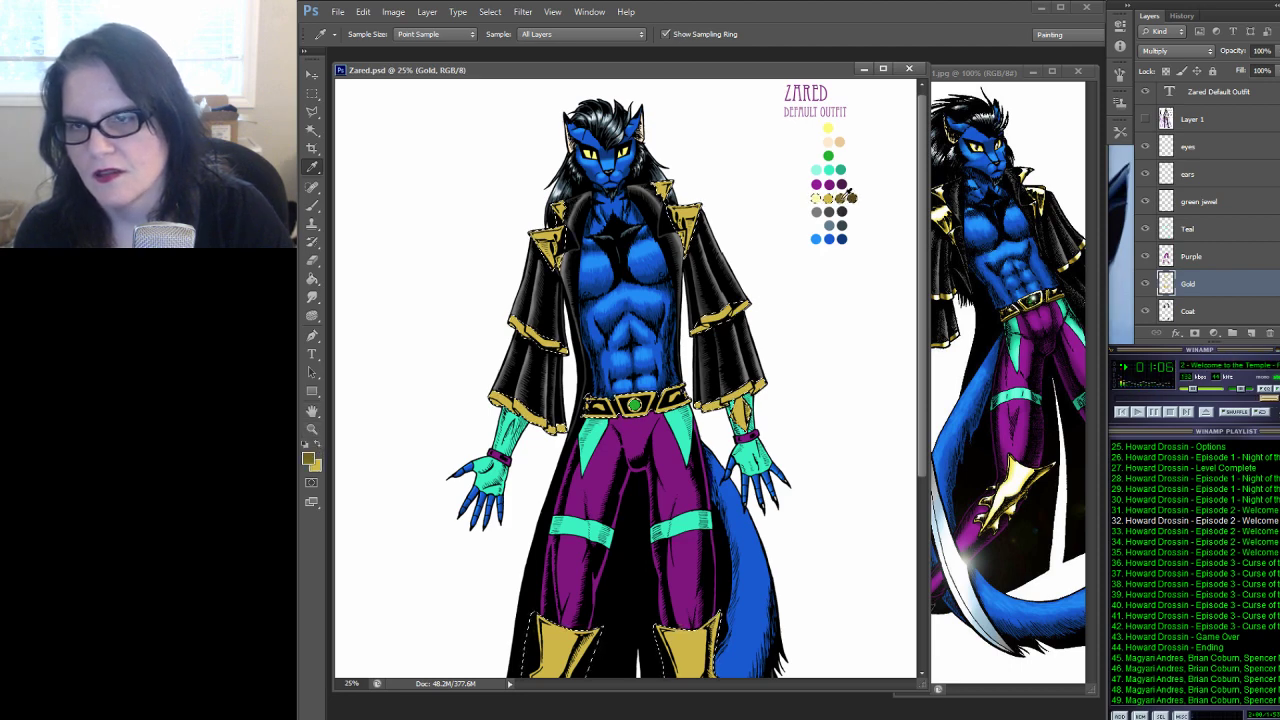
Paint dark gold shading around the line details of the viewer's-left gold shoulder triangles with a 35 px brush at 100% opacity
left_click(312, 428)
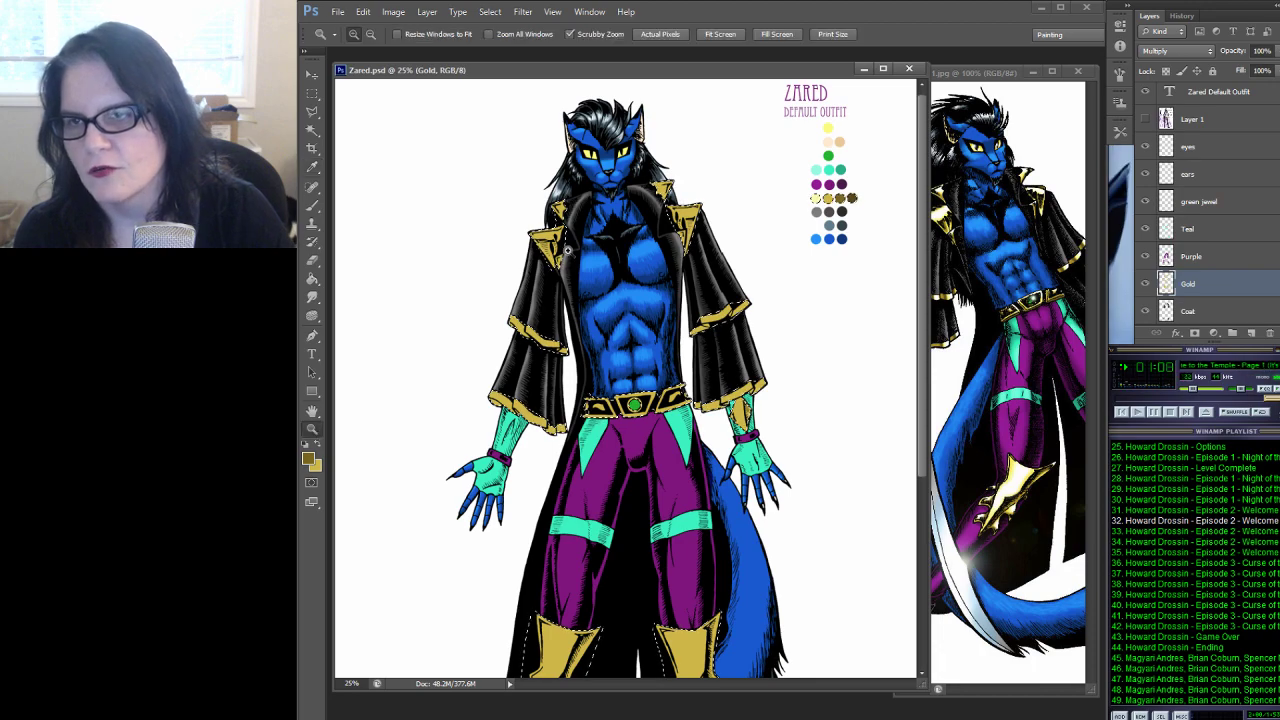
left_click(560, 242)
left_click(560, 242)
left_click(560, 242)
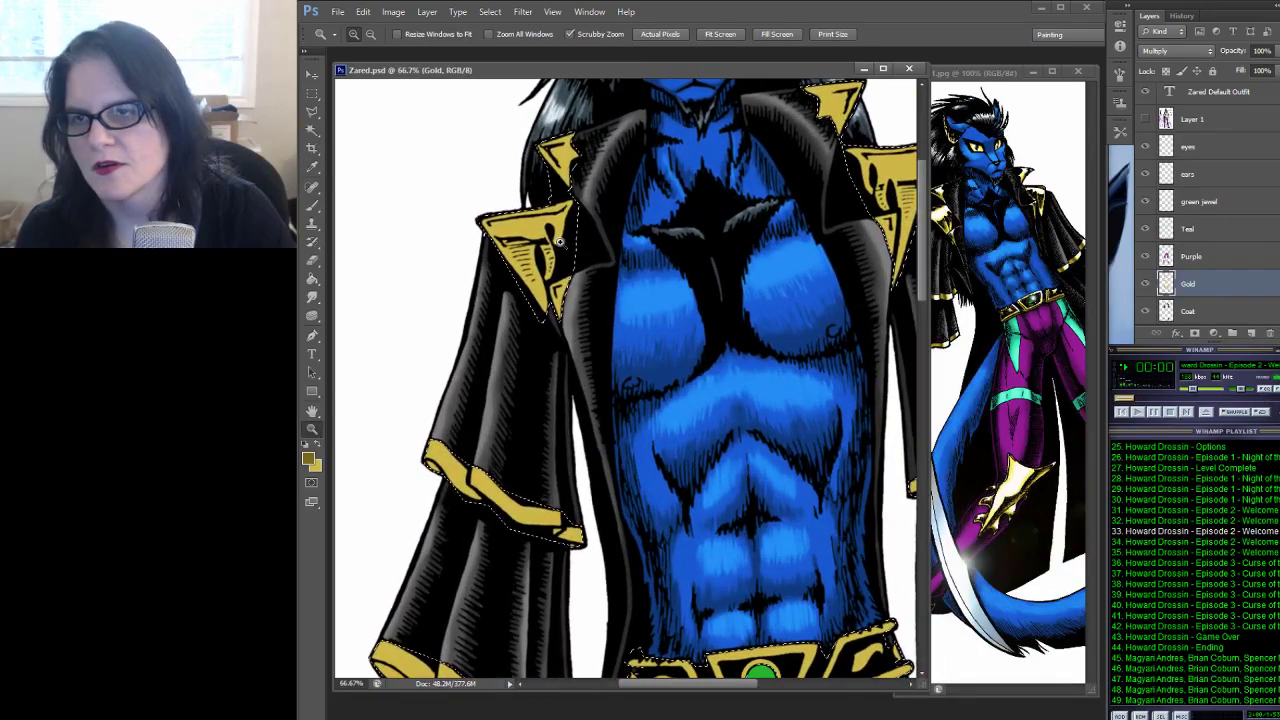
left_click(1190, 391)
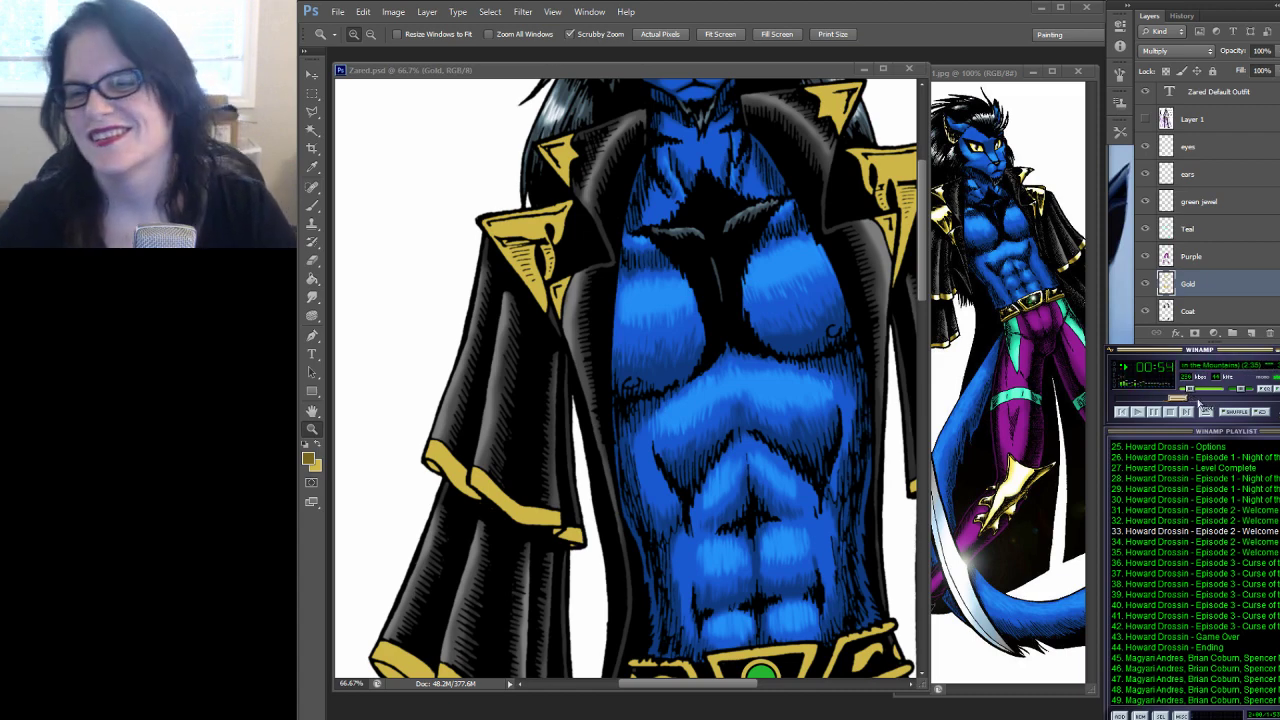
left_click(546, 72)
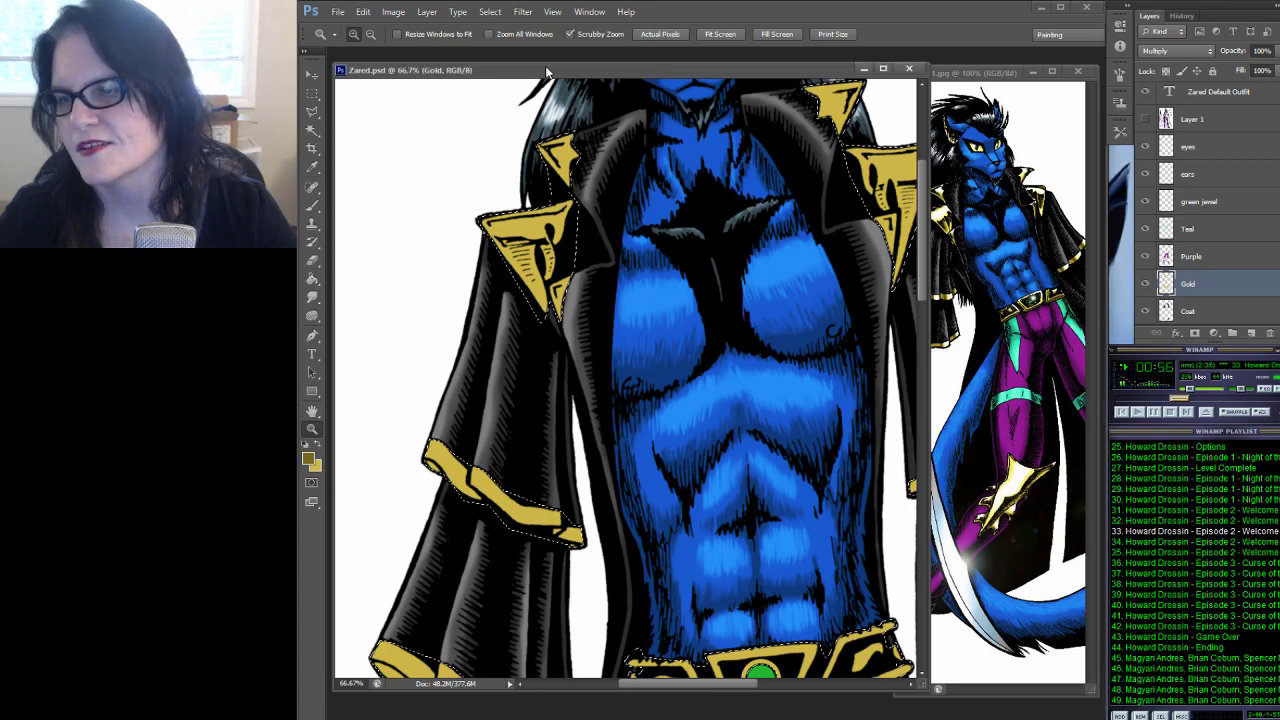
left_click(563, 238)
left_click(570, 233)
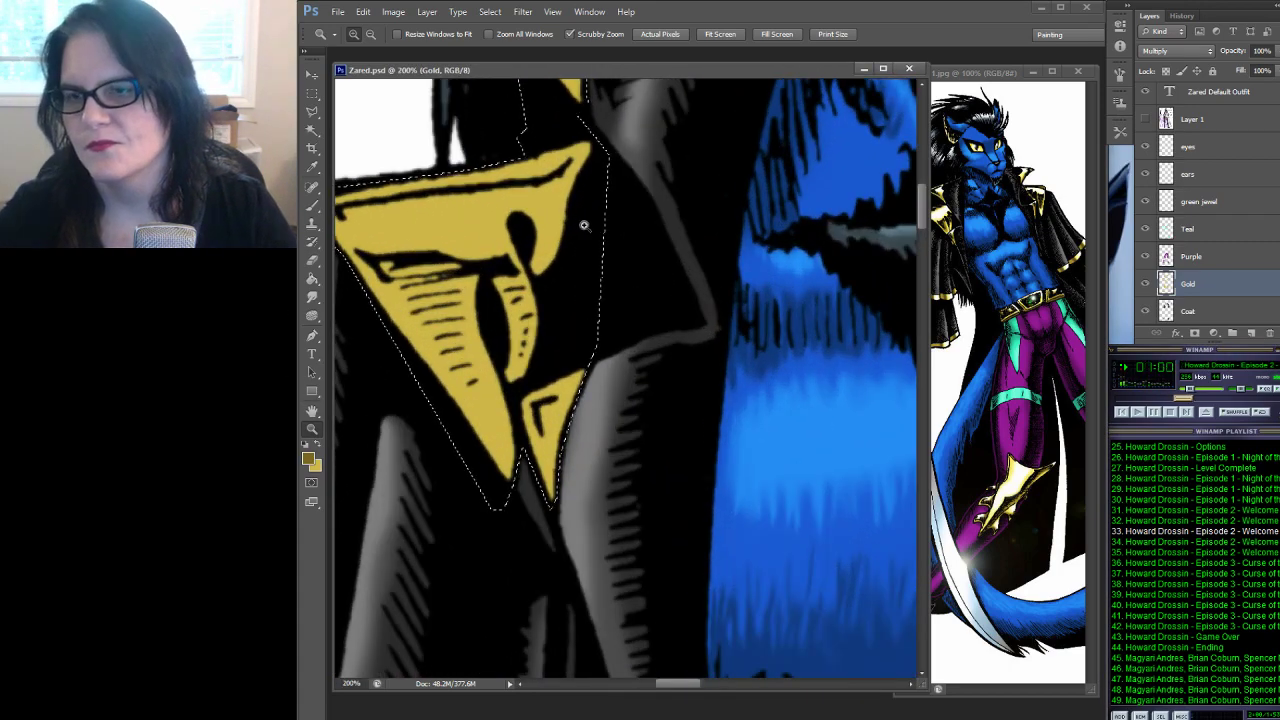
left_click_drag(584, 225, 753, 307)
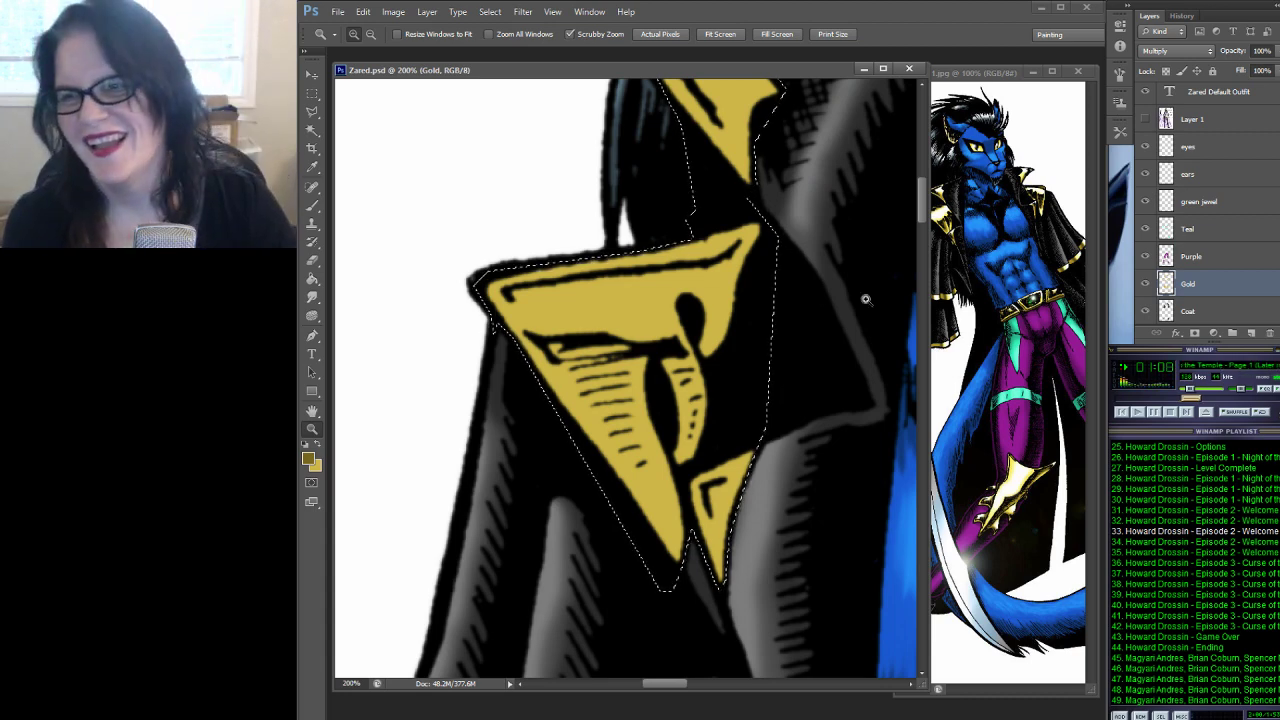
left_click(312, 206)
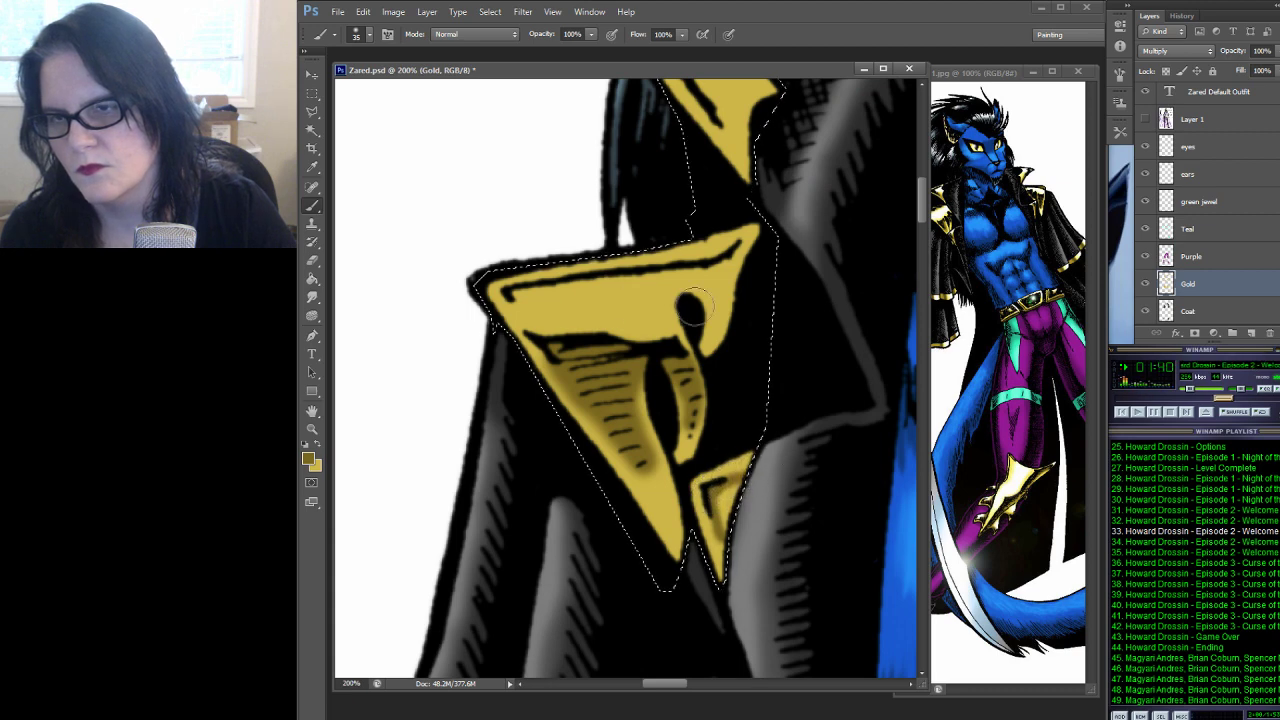
left_click_drag(518, 296, 658, 279)
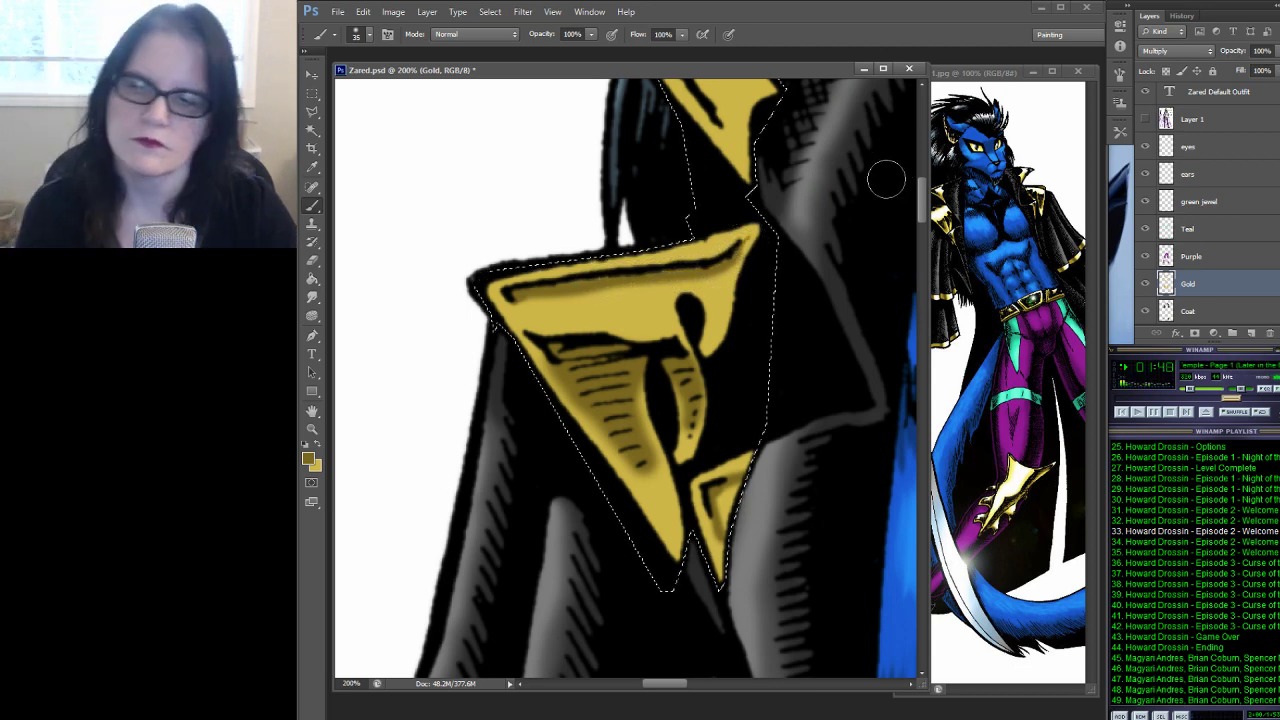
Restore the gold selection and brush dark gold shading along the inner lines of the viewer's-left collar tip
key("ctrl+d")
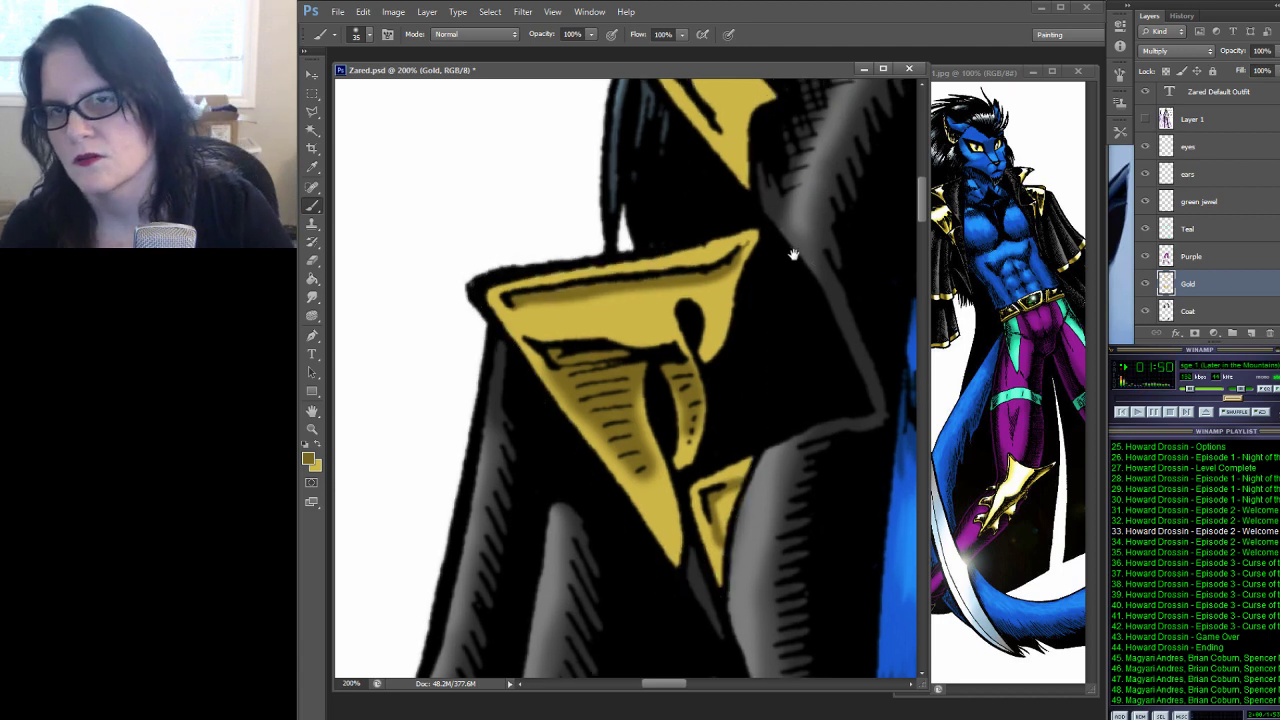
left_click_drag(792, 255, 671, 427)
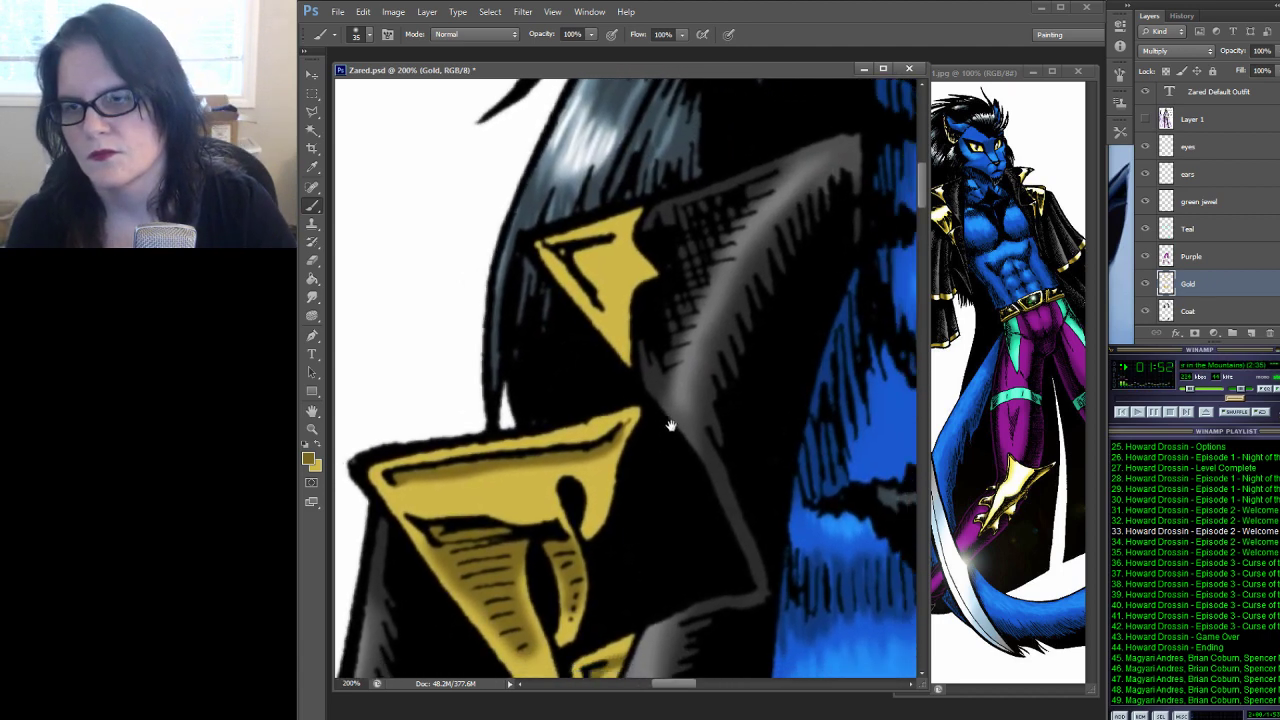
key("ctrl+shift+d")
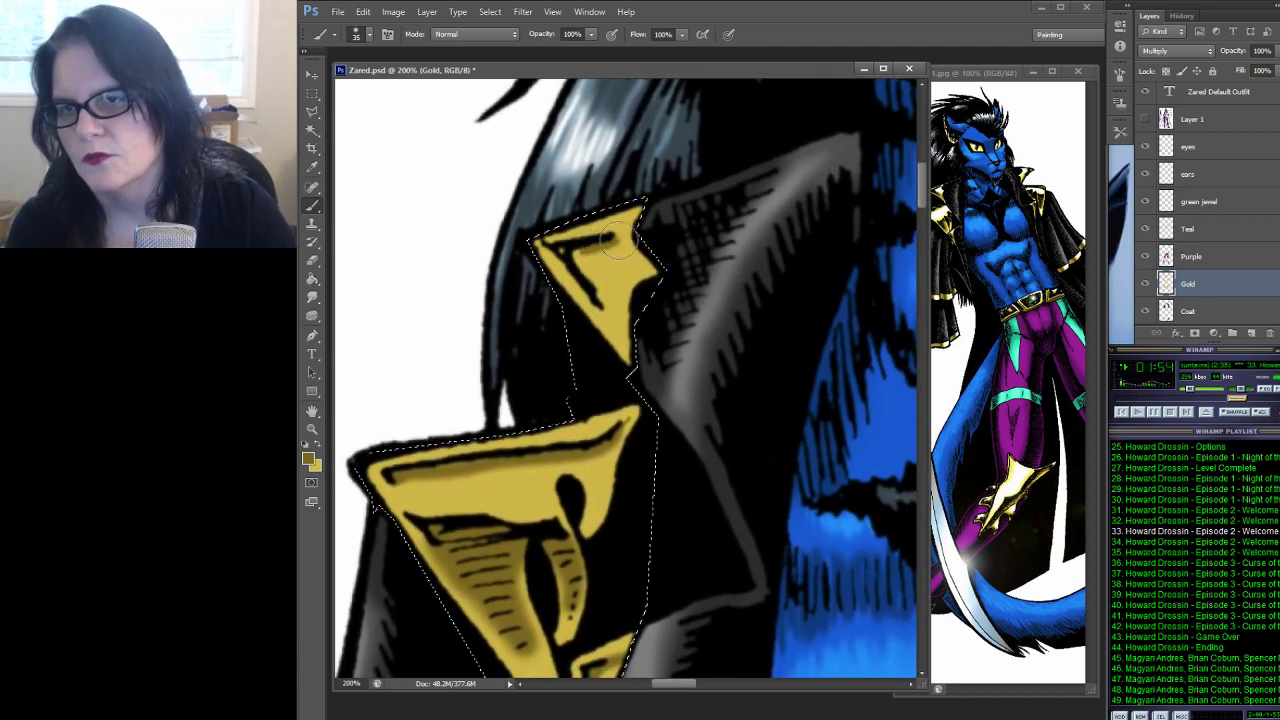
mouse_move(618, 245)
left_mouse_down()
mouse_move(576, 260)
mouse_move(616, 322)
mouse_move(647, 340)
left_mouse_up()
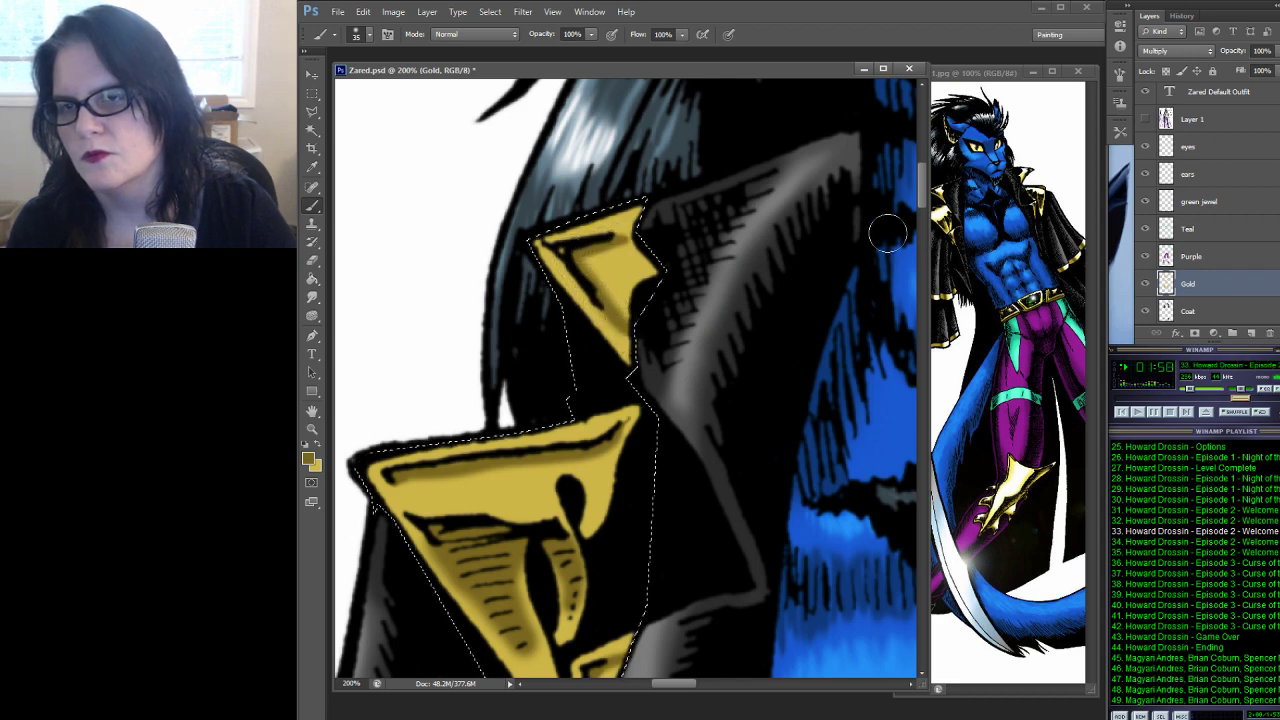
Brush dark gold shading around the line details of the viewer's-right gold collar tip and the large shoulder triangle below it
mouse_move(814, 206)
left_mouse_down()
mouse_move(609, 249)
mouse_move(757, 260)
mouse_move(523, 334)
mouse_move(617, 294)
left_mouse_up()
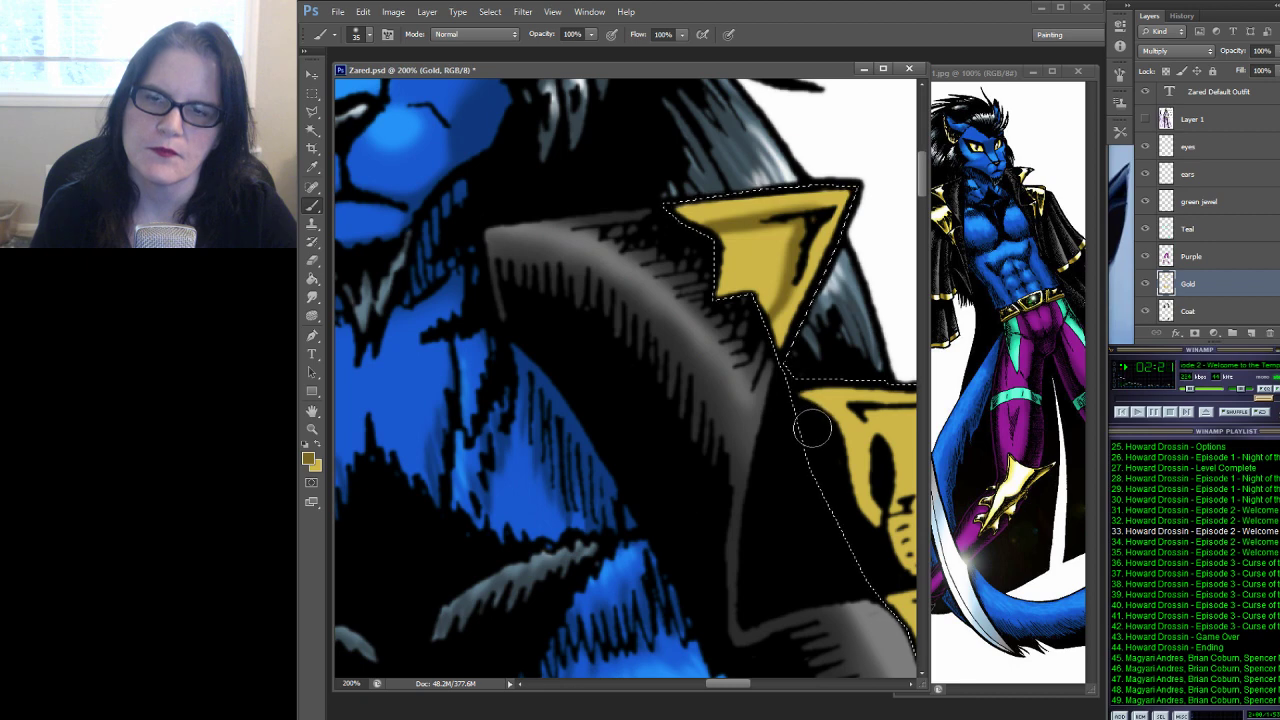
left_click_drag(806, 292, 562, 228)
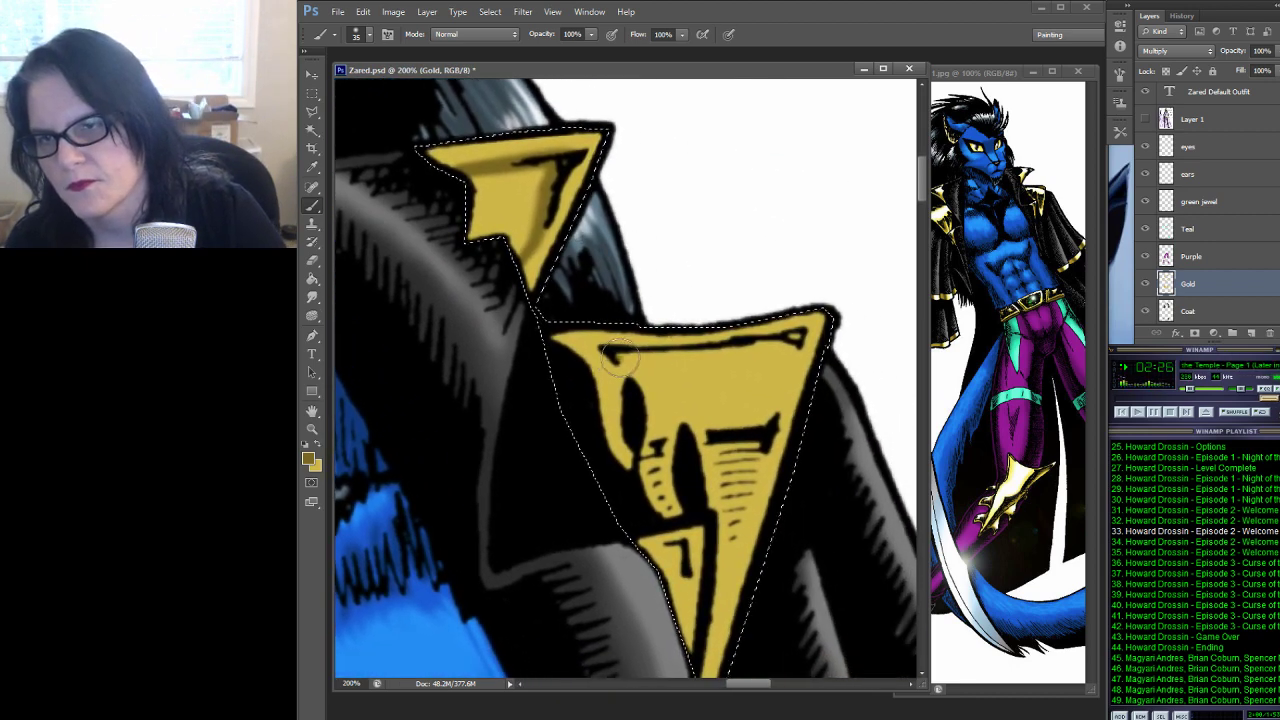
left_click_drag(620, 359, 790, 344)
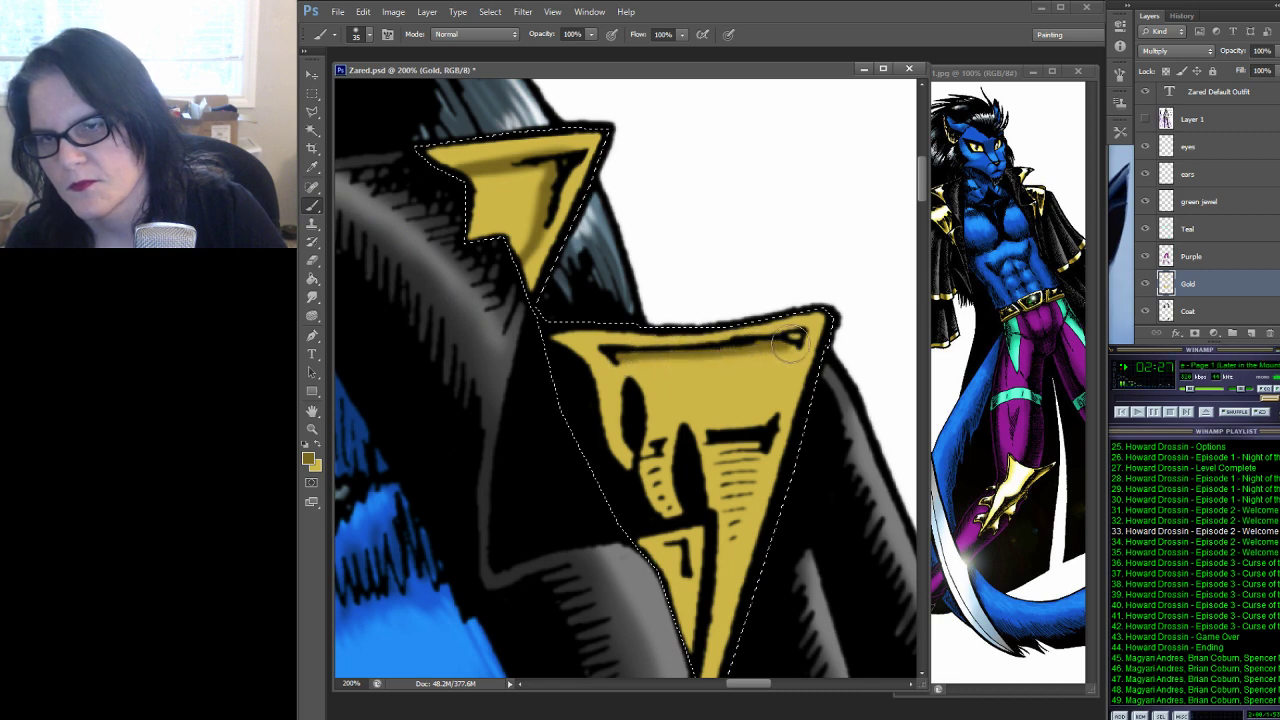
mouse_move(640, 445)
left_mouse_down()
mouse_move(665, 452)
mouse_move(650, 455)
mouse_move(677, 516)
left_mouse_up()
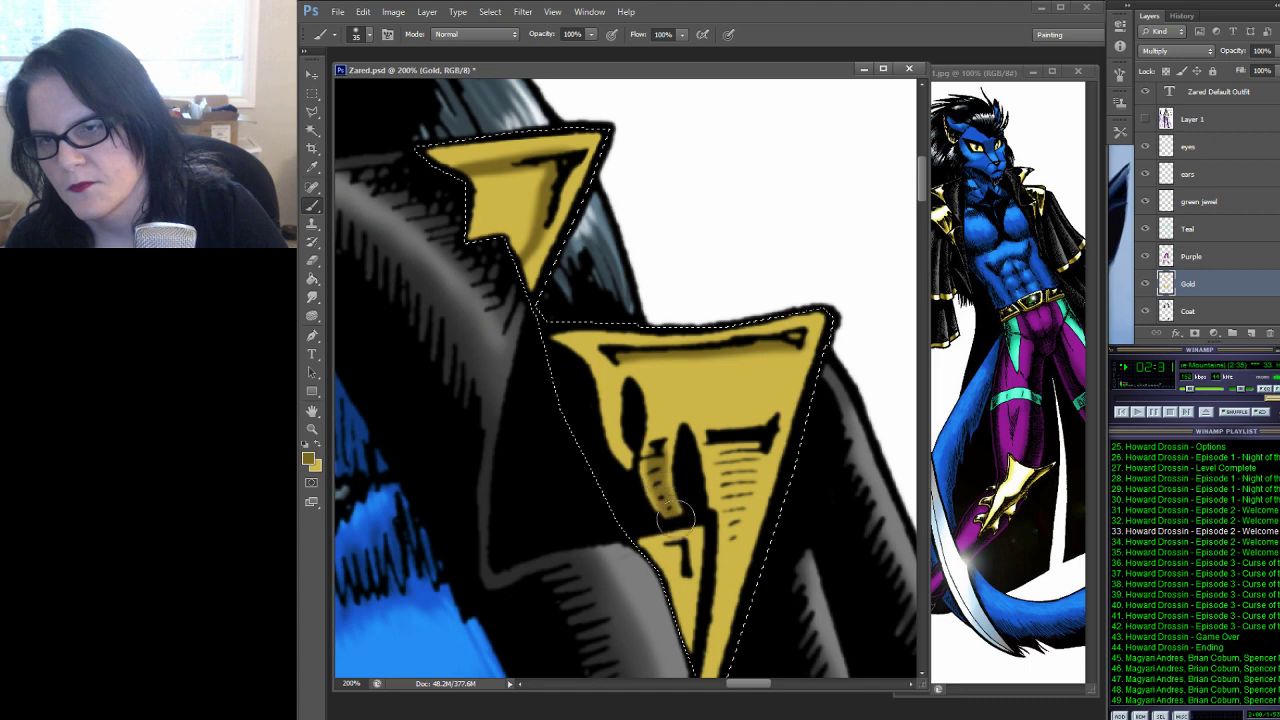
mouse_move(632, 464)
left_mouse_down()
mouse_move(643, 406)
mouse_move(784, 479)
mouse_move(721, 442)
mouse_move(726, 492)
mouse_move(726, 461)
mouse_move(734, 480)
mouse_move(751, 450)
mouse_move(698, 685)
left_mouse_up()
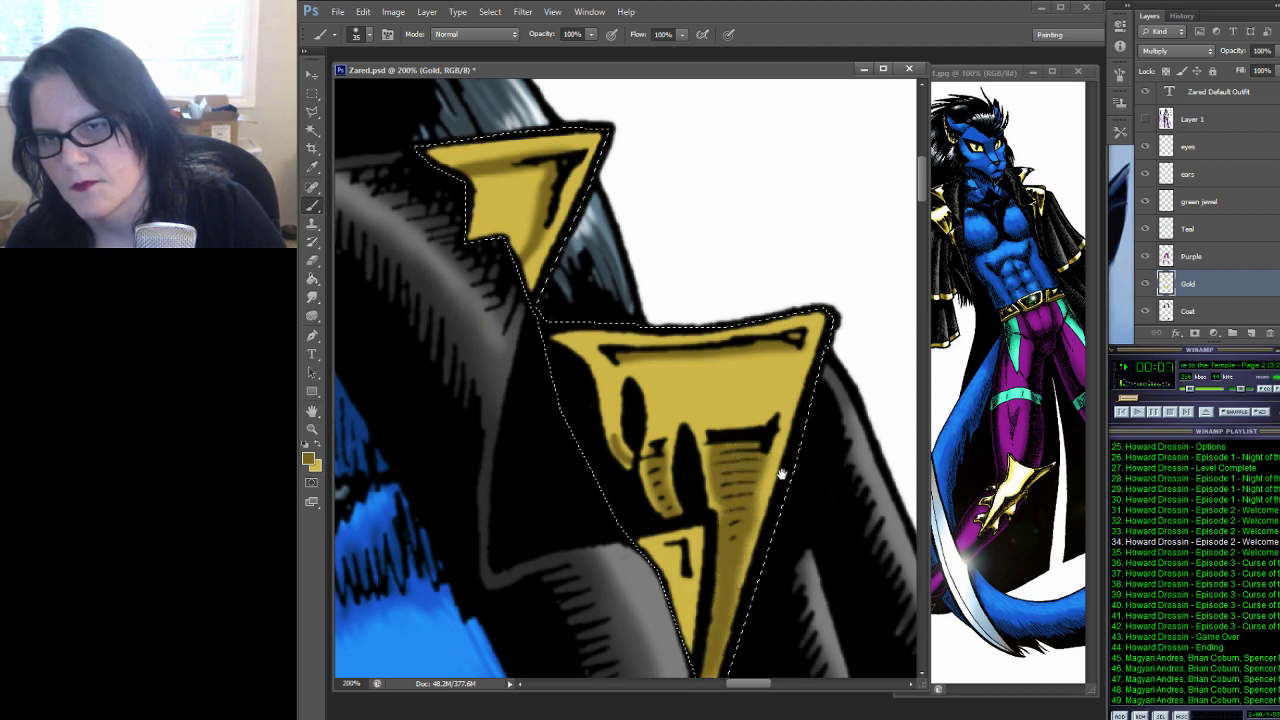
left_click_drag(782, 475, 825, 293)
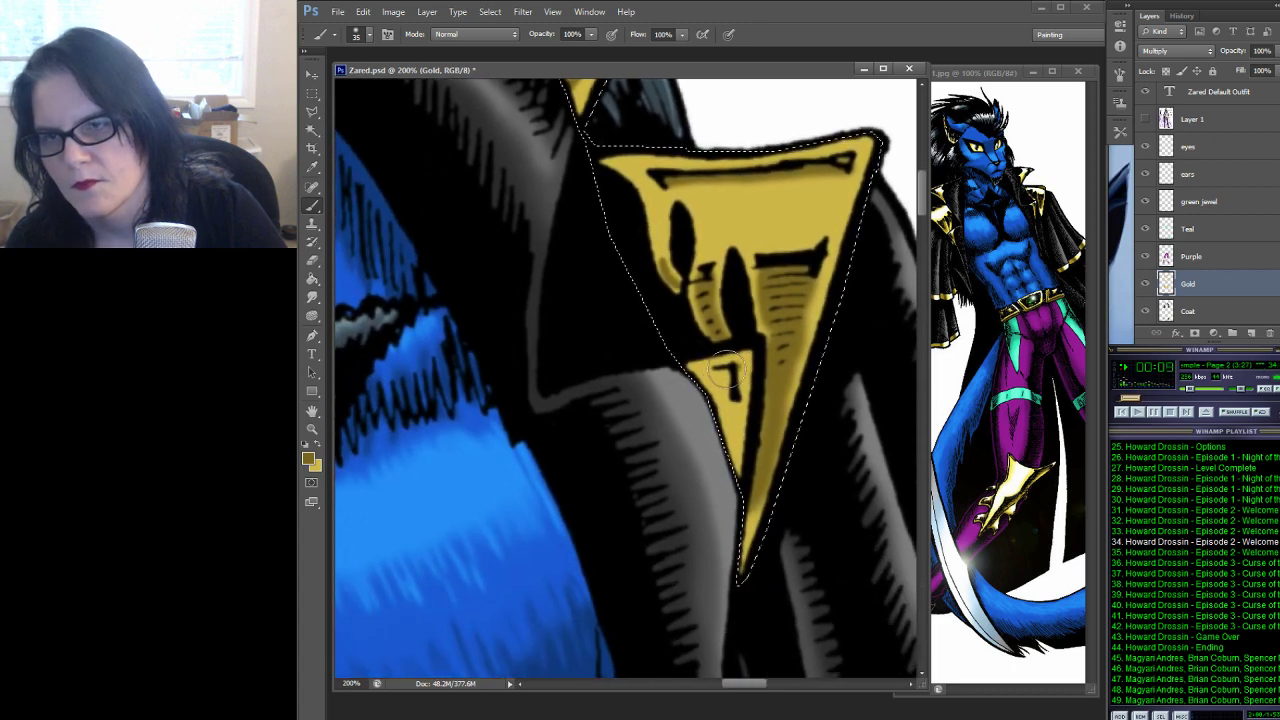
mouse_move(725, 370)
left_mouse_down()
mouse_move(688, 378)
mouse_move(744, 378)
mouse_move(739, 366)
mouse_move(729, 453)
mouse_move(1028, 340)
mouse_move(778, 356)
mouse_move(838, 322)
mouse_move(760, 372)
mouse_move(752, 184)
mouse_move(668, 278)
mouse_move(765, 255)
mouse_move(791, 289)
left_mouse_up()
Restore the gold selection and brush dark gold fold shadows across the upper gold band of the viewer's-left coat sleeve
key("ctrl+d")
key("ctrl+shift+d")
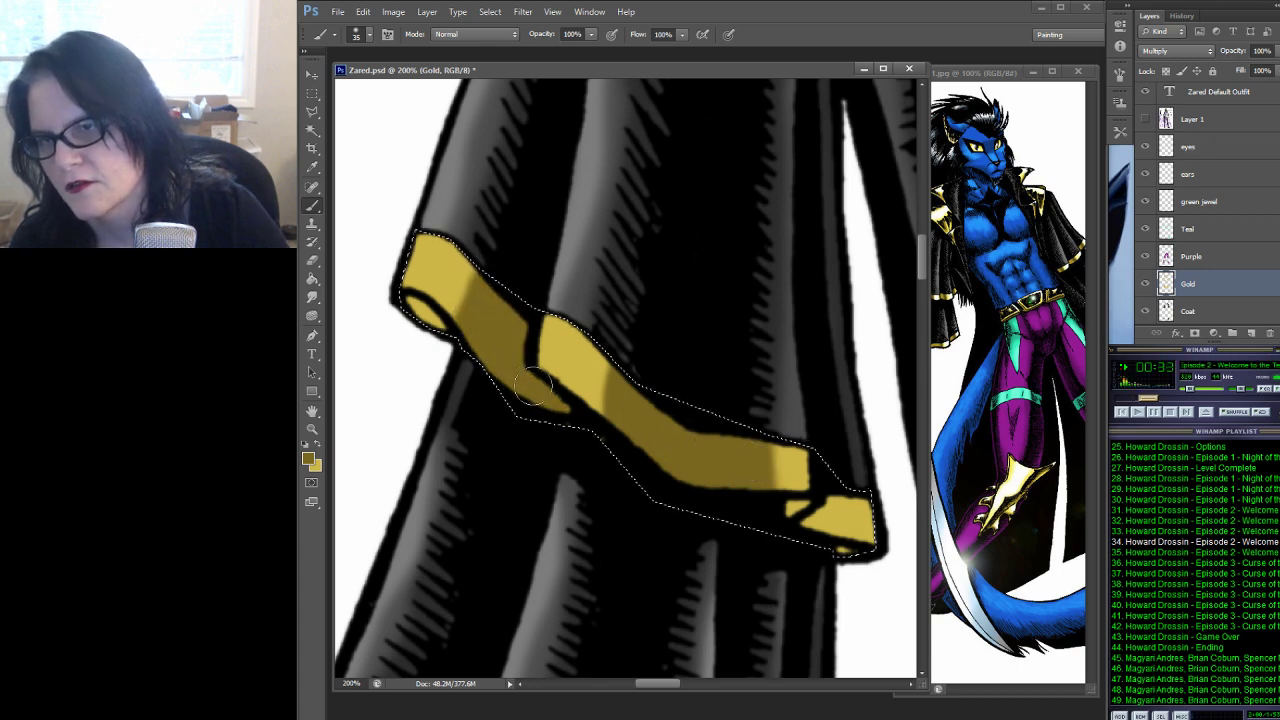
left_click_drag(408, 318, 429, 320)
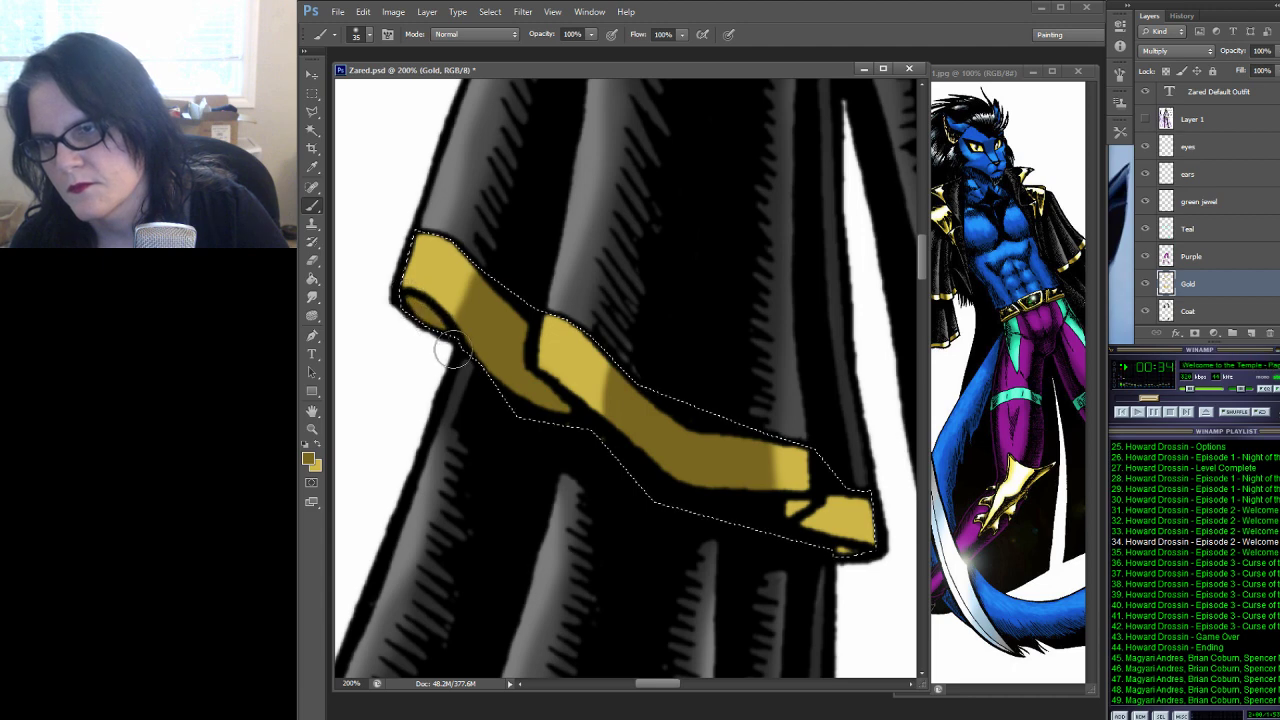
mouse_move(800, 510)
left_mouse_down()
mouse_move(842, 513)
mouse_move(824, 511)
mouse_move(820, 543)
mouse_move(830, 500)
left_mouse_up()
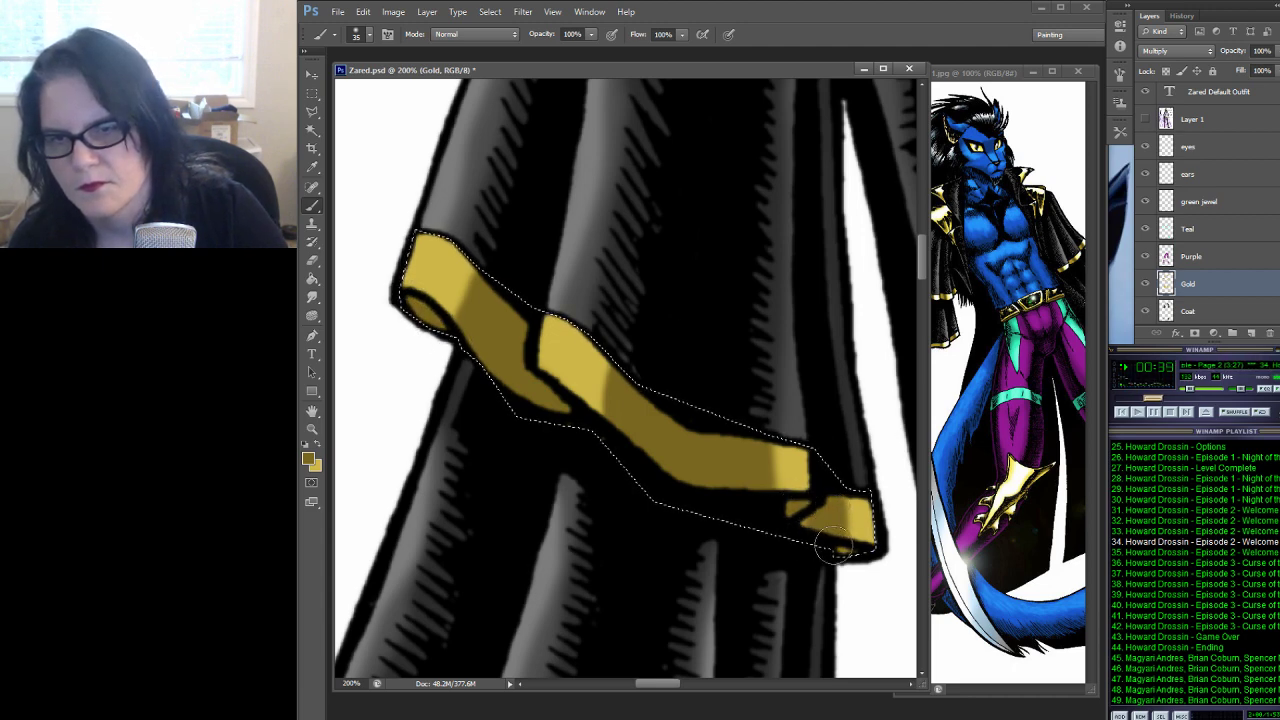
Reselect the gold areas and brush dark gold fold shadows along the bottom hem trim of the viewer's-left coat sleeve
key("ctrl+d")
mouse_move(856, 320)
left_mouse_down()
mouse_move(748, 347)
mouse_move(409, 388)
mouse_move(560, 370)
mouse_move(736, 306)
mouse_move(694, 310)
mouse_move(602, 356)
mouse_move(733, 211)
mouse_move(674, 321)
mouse_move(540, 253)
mouse_move(427, 390)
mouse_move(468, 425)
mouse_move(435, 388)
mouse_move(379, 360)
mouse_move(467, 410)
left_mouse_up()
key("ctrl+shift+d")
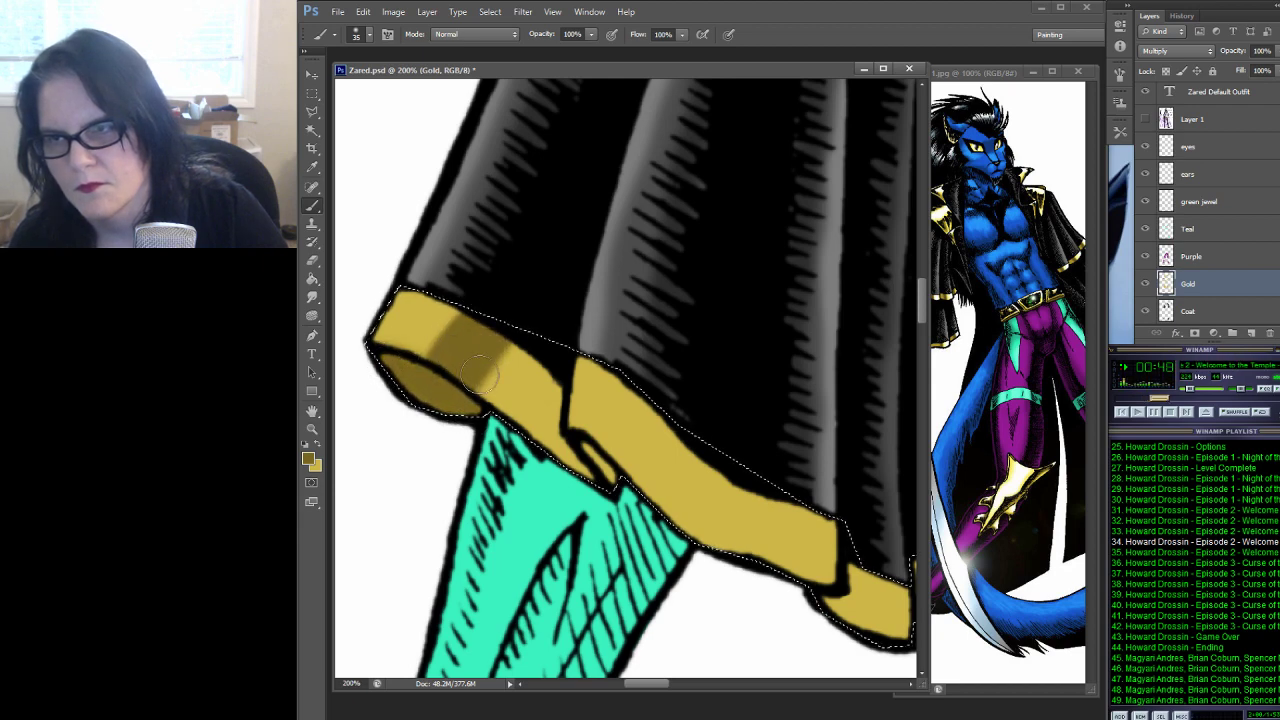
left_click_drag(494, 377, 525, 384)
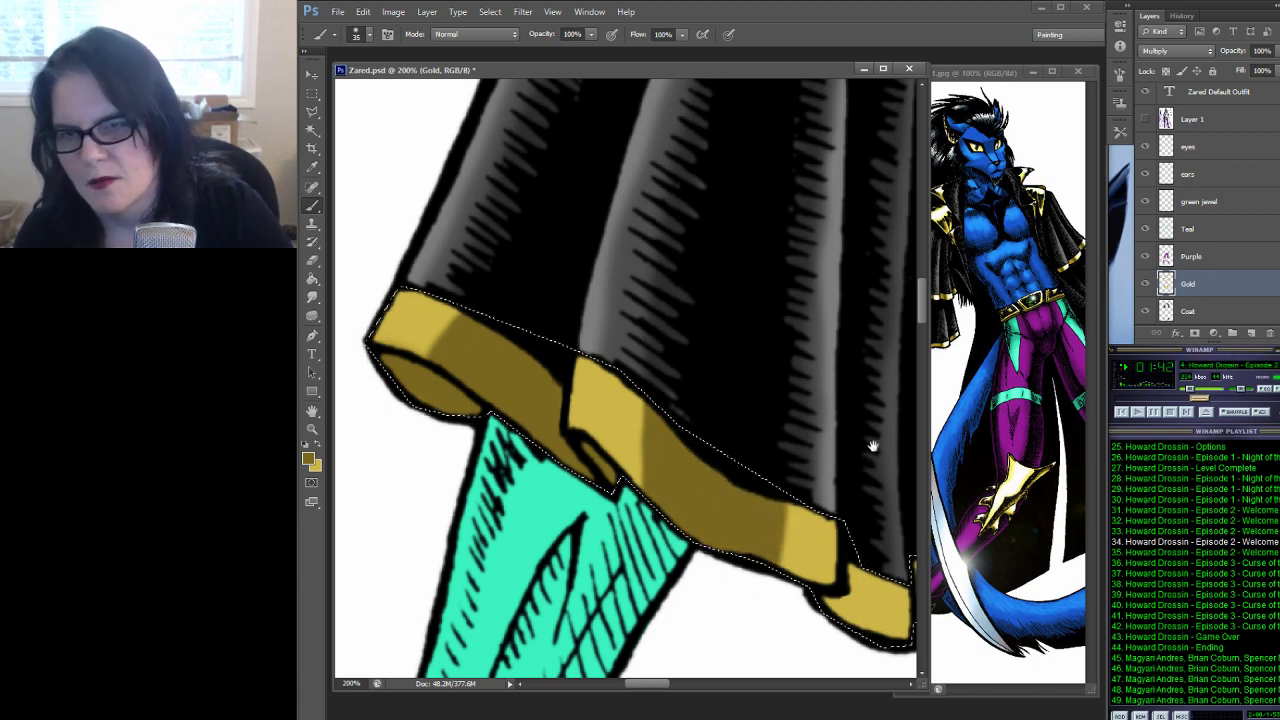
left_click_drag(871, 443, 725, 334)
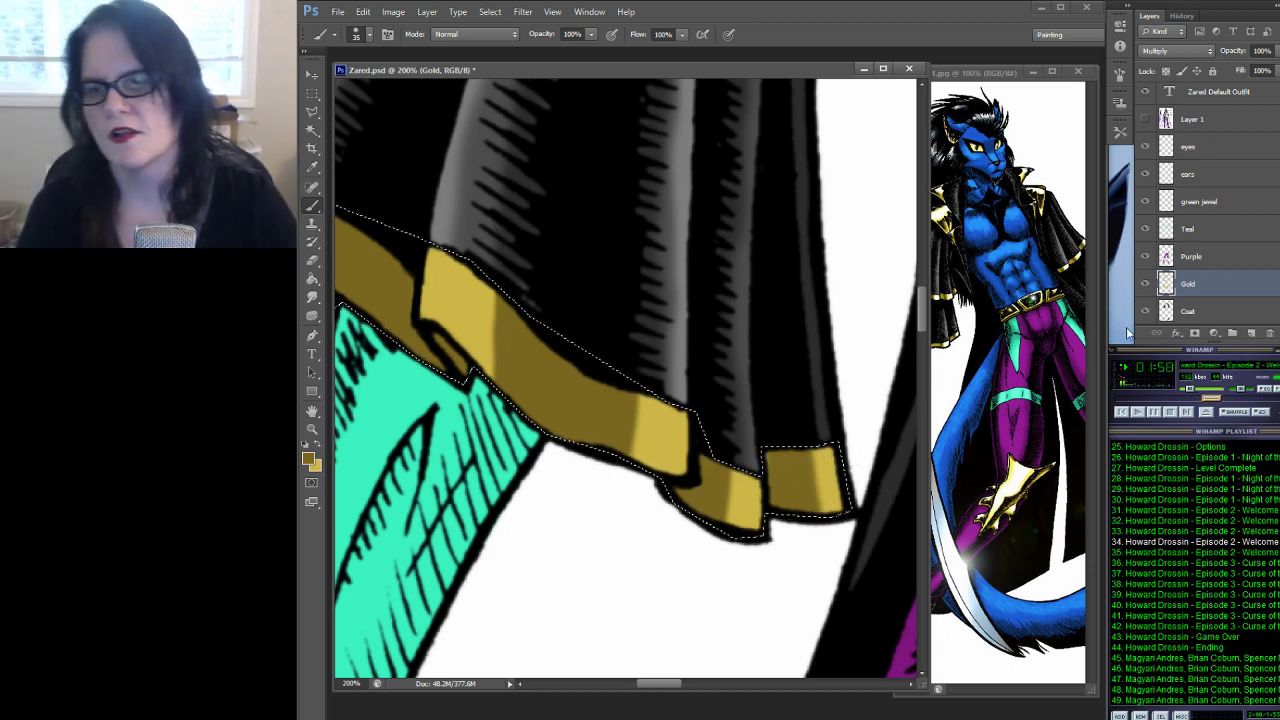
Brush dark gold shading on the viewer's-left belt segment's frame and fill its inner ornaments with the dark gold
left_click_drag(799, 224, 444, 618)
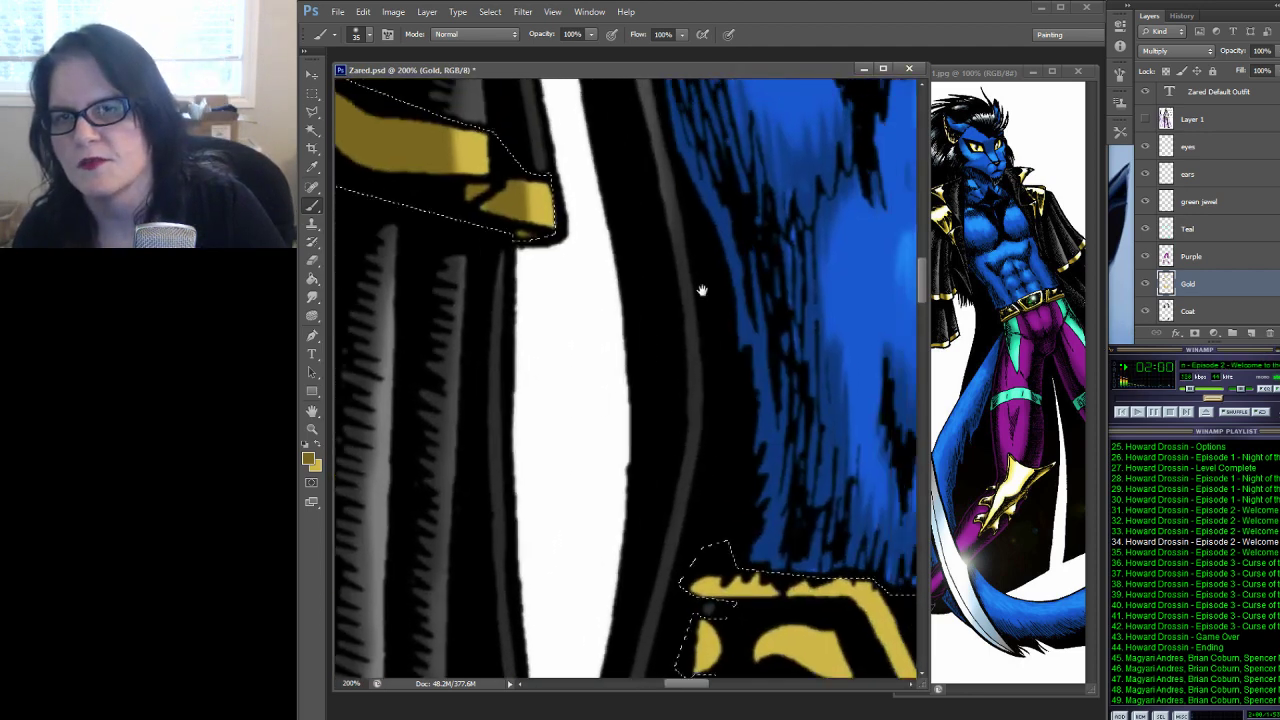
left_click_drag(702, 290, 818, 259)
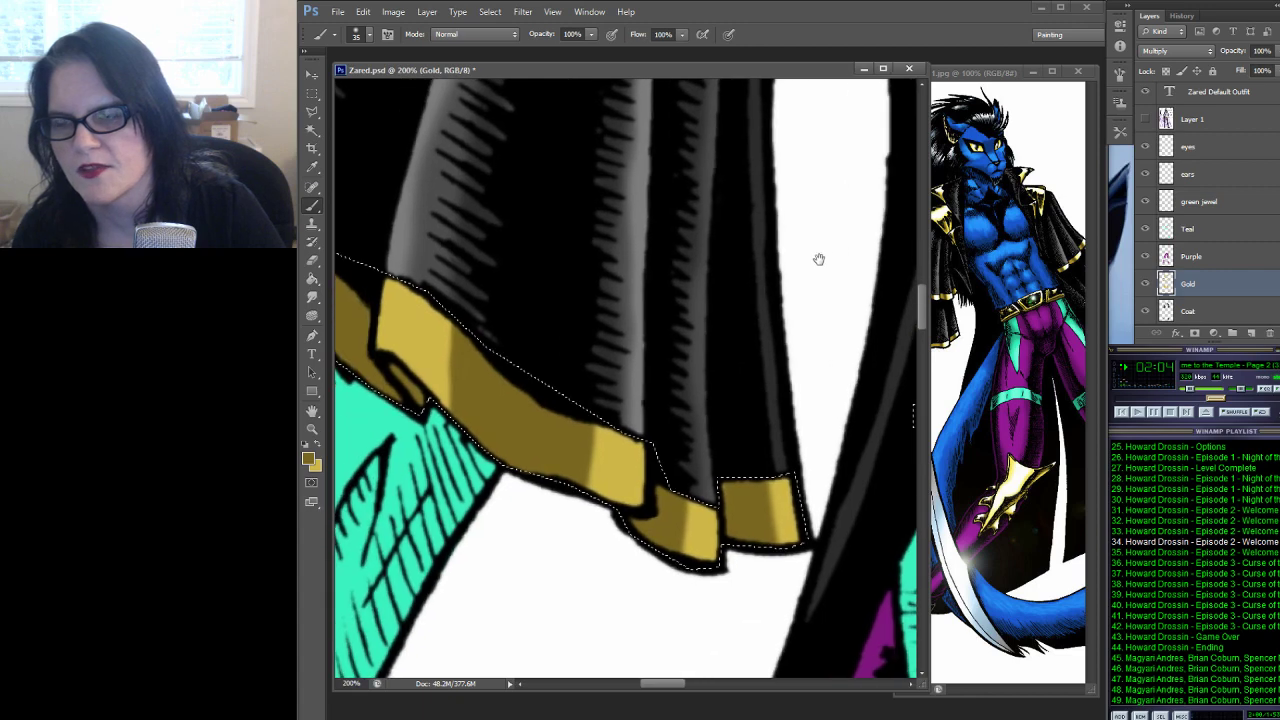
mouse_move(714, 297)
left_mouse_down()
mouse_move(730, 313)
mouse_move(686, 297)
mouse_move(794, 229)
mouse_move(560, 251)
mouse_move(675, 302)
mouse_move(658, 324)
left_mouse_up()
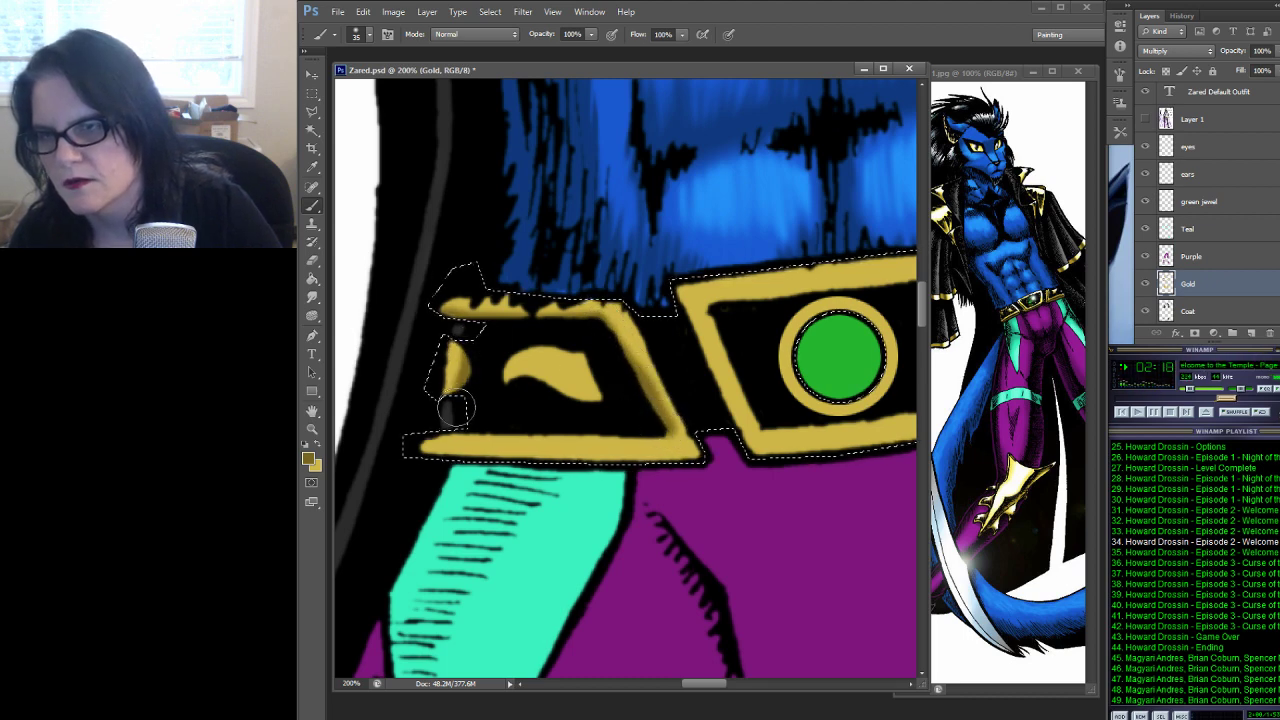
mouse_move(500, 352)
left_mouse_down()
mouse_move(504, 393)
mouse_move(550, 372)
left_mouse_up()
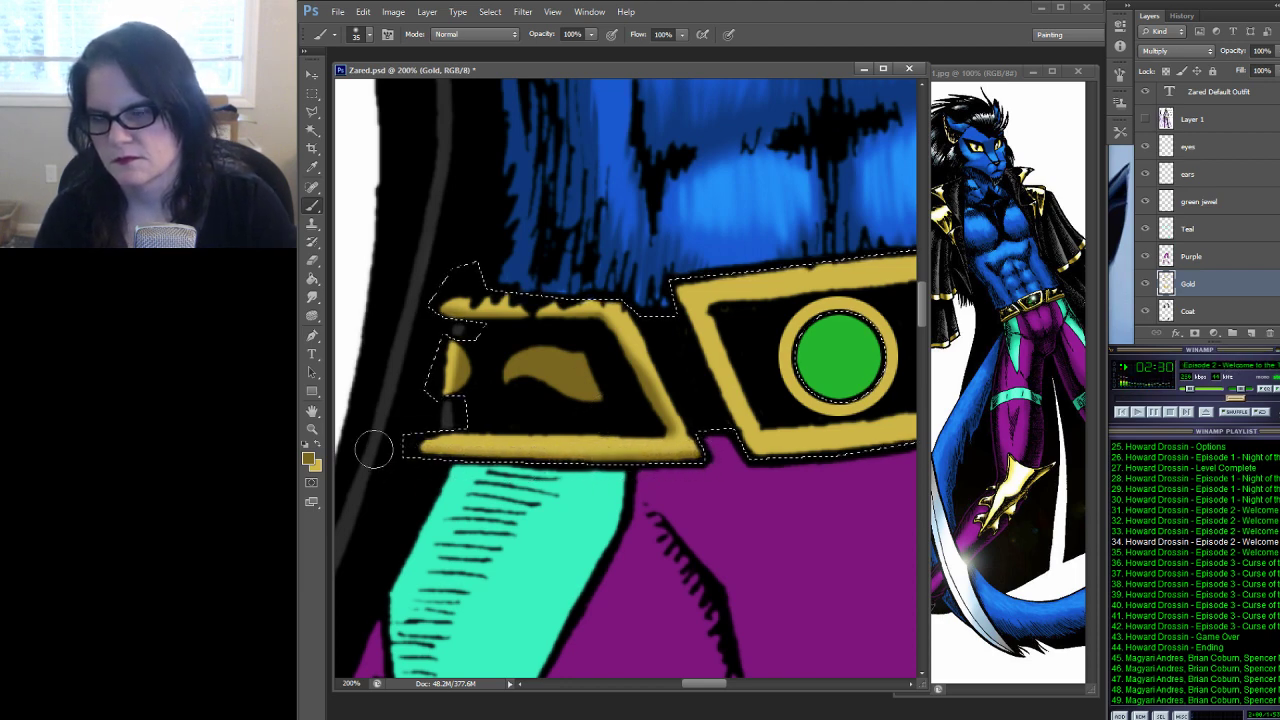
Brush dark gold shading along the frame of the central belt buckle and around the ring of its green jewel
left_click_drag(849, 345, 688, 361)
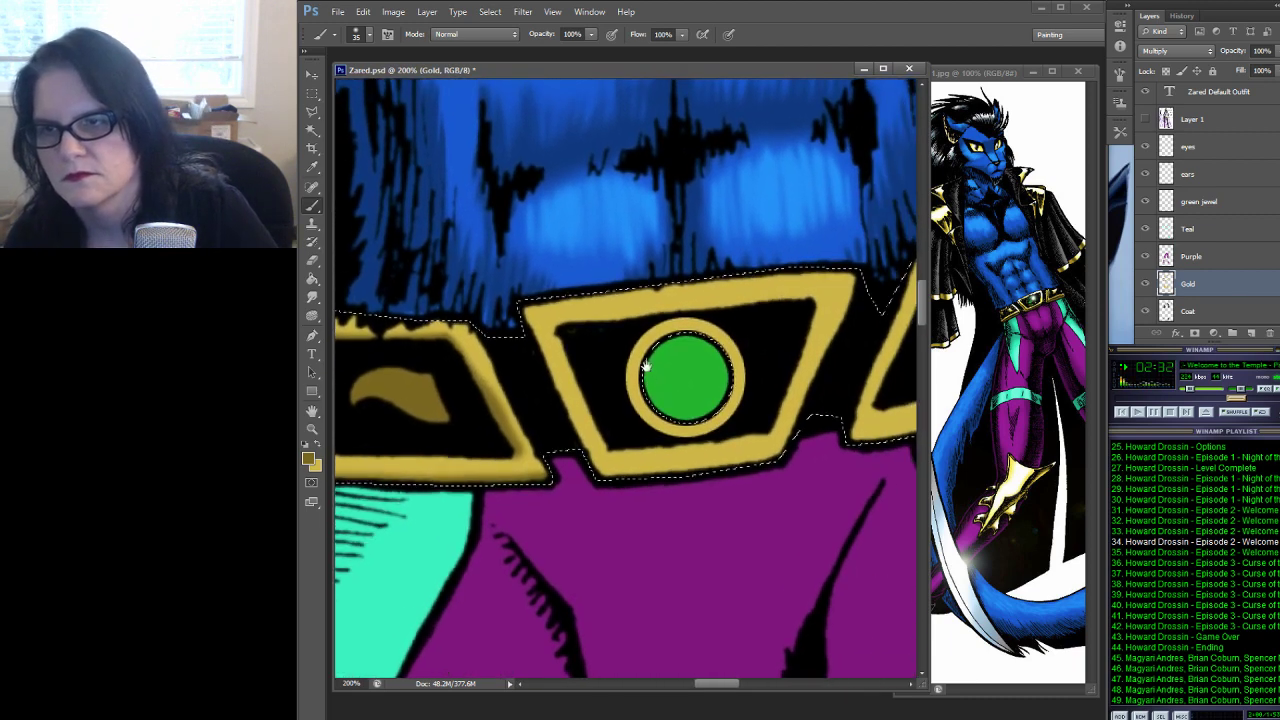
mouse_move(558, 335)
left_mouse_down()
mouse_move(568, 323)
mouse_move(820, 297)
left_mouse_up()
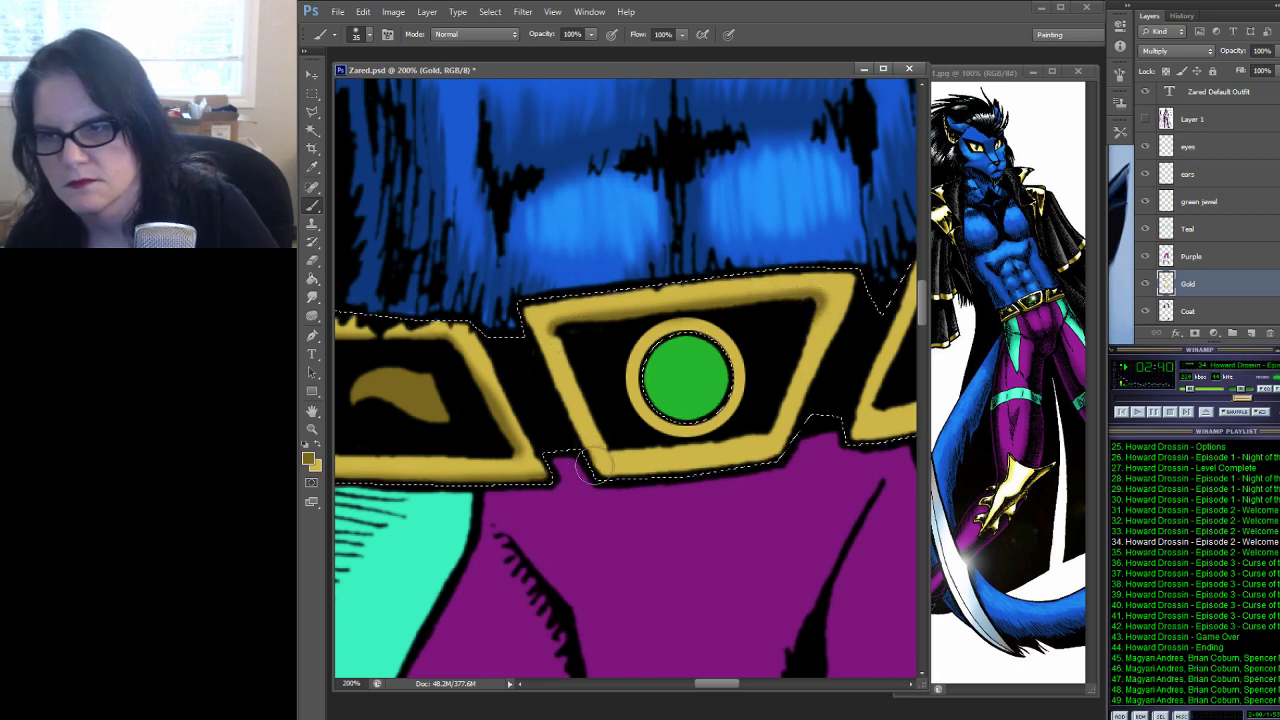
mouse_move(617, 470)
left_mouse_down()
mouse_move(785, 452)
mouse_move(858, 292)
left_mouse_up()
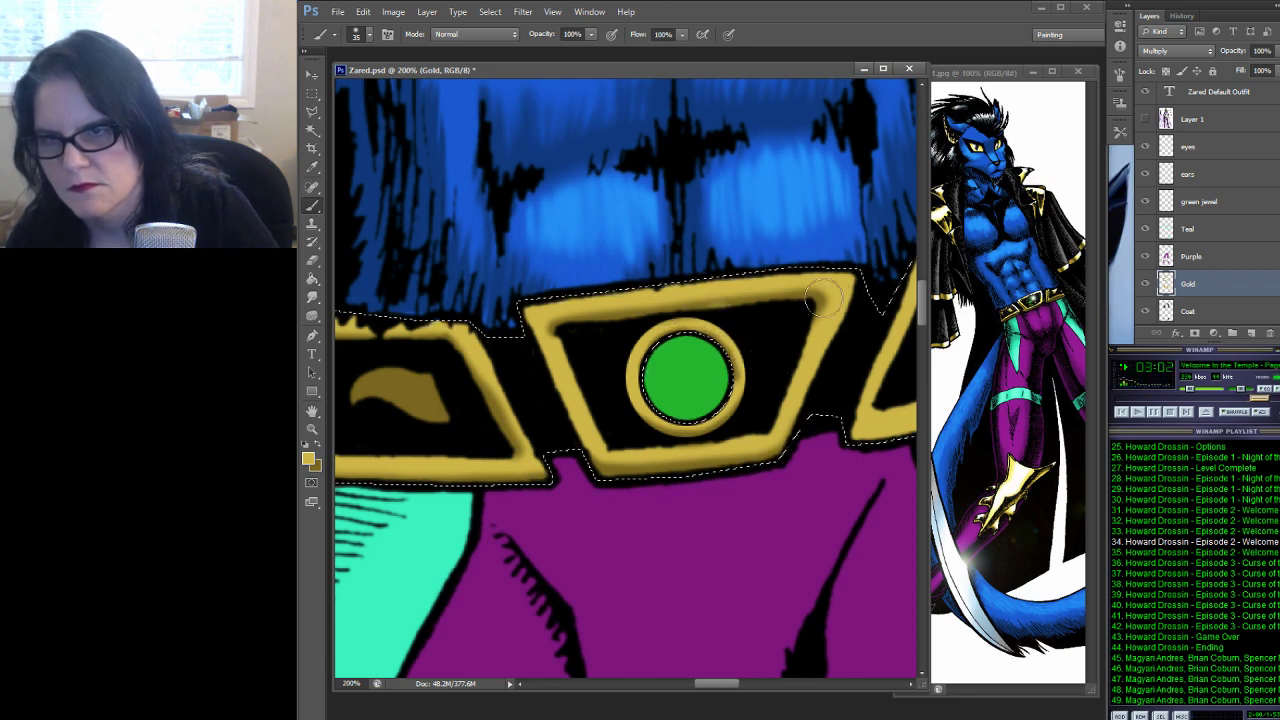
Brush dark gold shading along the viewer's-right belt segment's frame and over its curved inner ornament
left_click_drag(846, 255, 572, 307)
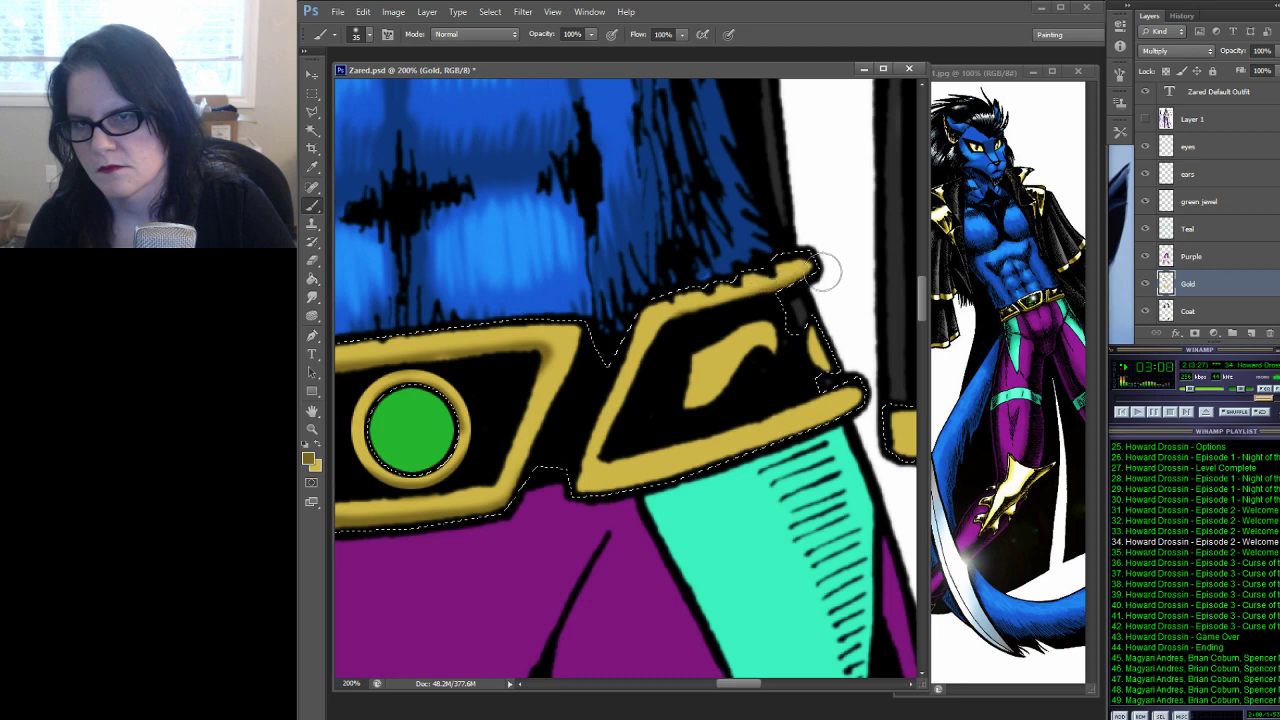
mouse_move(823, 270)
left_mouse_down()
mouse_move(755, 300)
mouse_move(665, 305)
mouse_move(612, 437)
left_mouse_up()
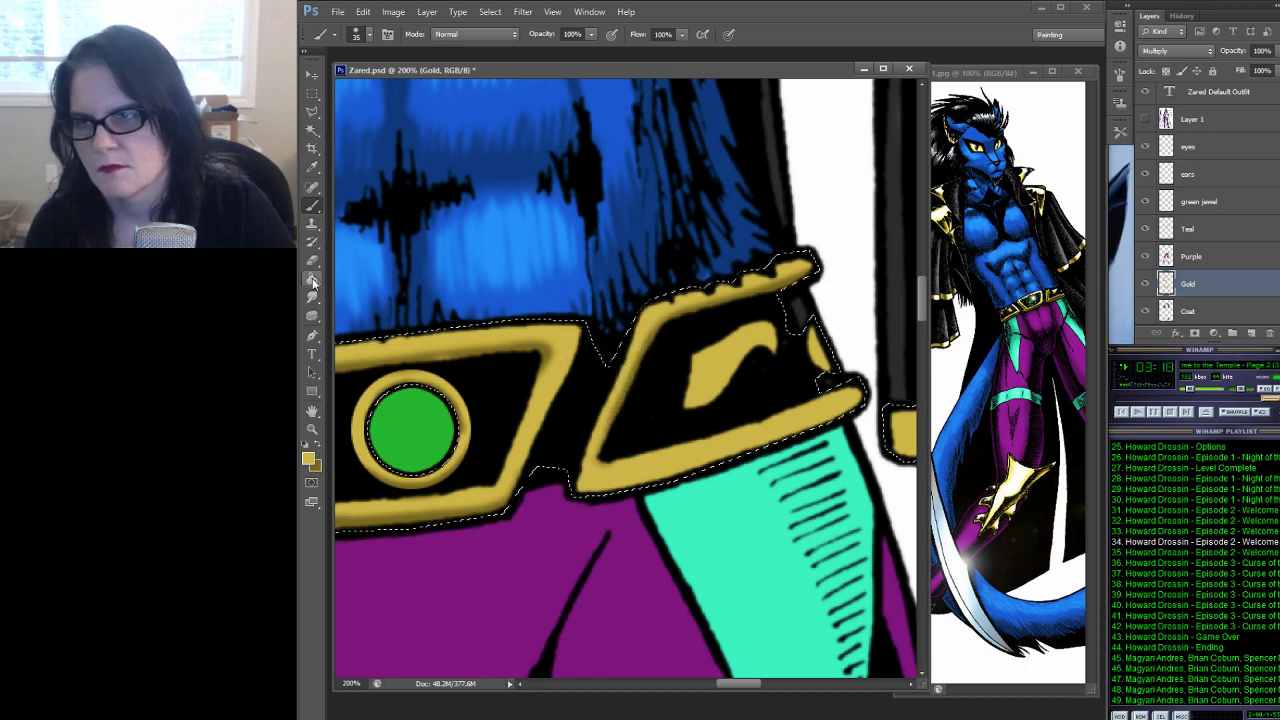
left_click(318, 447)
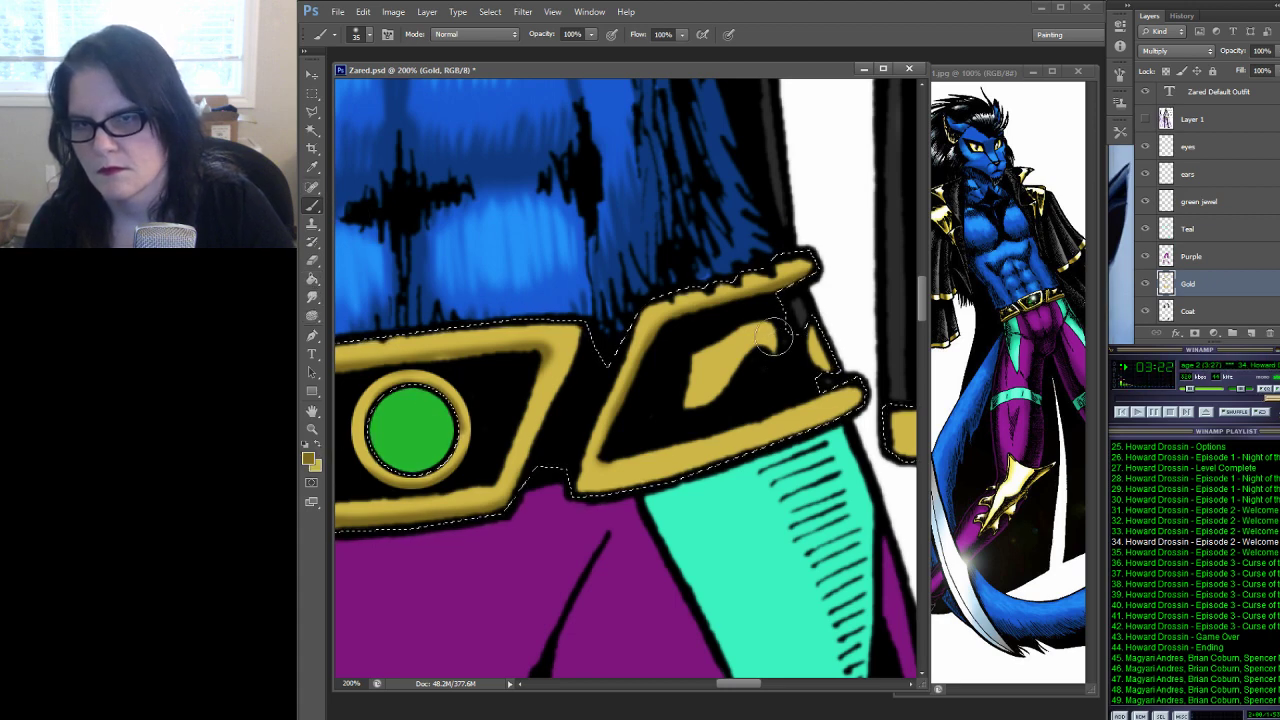
mouse_move(788, 376)
left_mouse_down()
mouse_move(743, 325)
mouse_move(685, 400)
left_mouse_up()
mouse_move(595, 485)
left_mouse_down()
mouse_move(727, 461)
mouse_move(870, 398)
left_mouse_up()
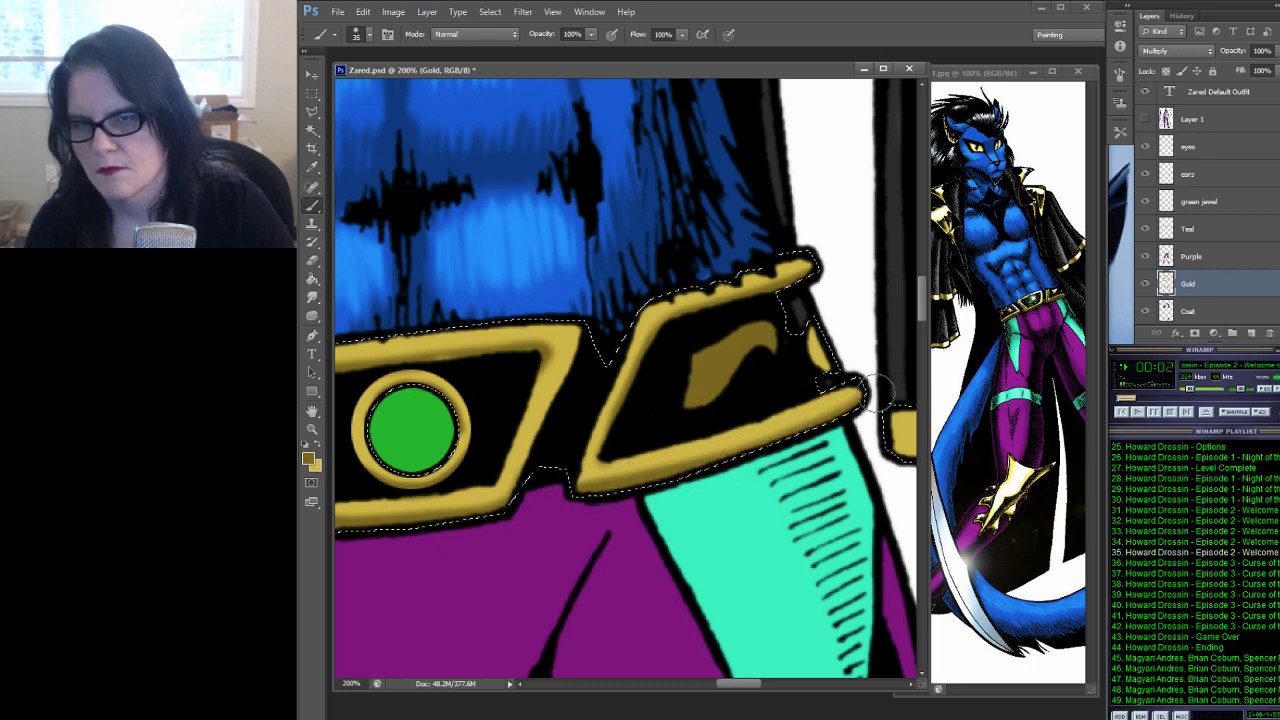
Restore the gold selection around the upper band of the viewer's-right coat sleeve and save the document
left_click_drag(760, 660, 750, 90)
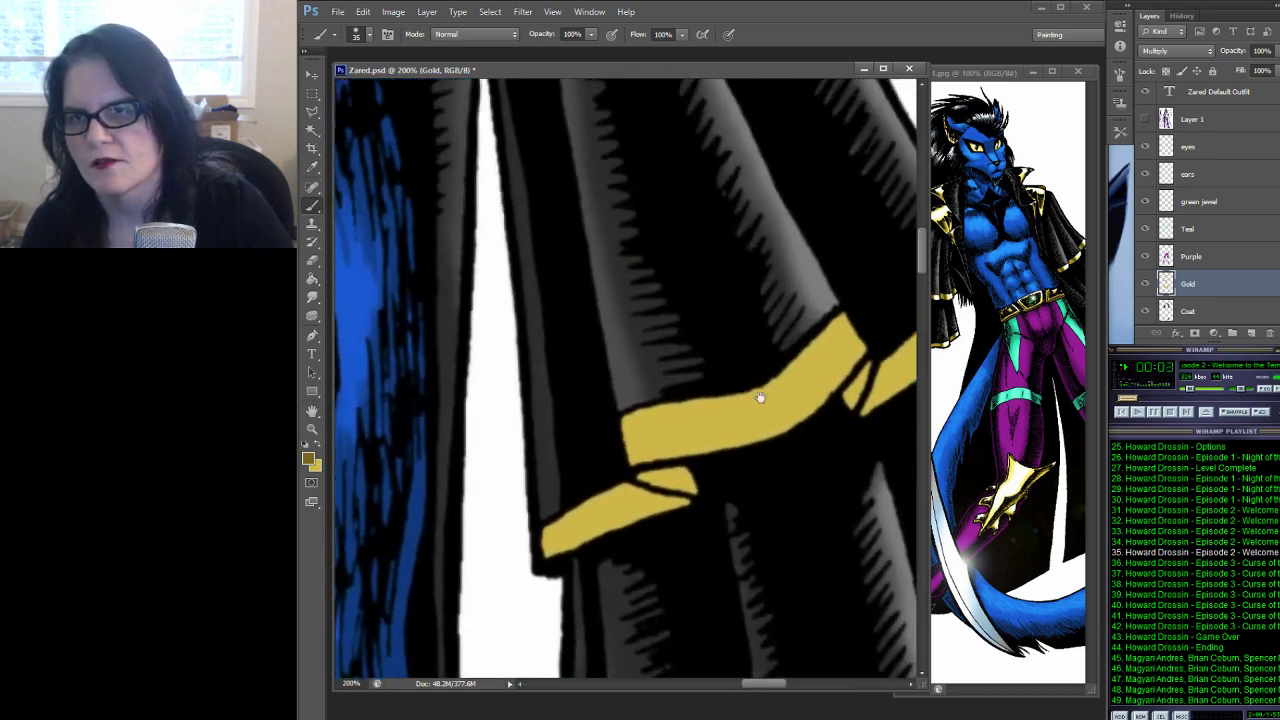
left_click_drag(680, 290, 649, 206)
key("ctrl+shift+d")
key("ctrl+s")
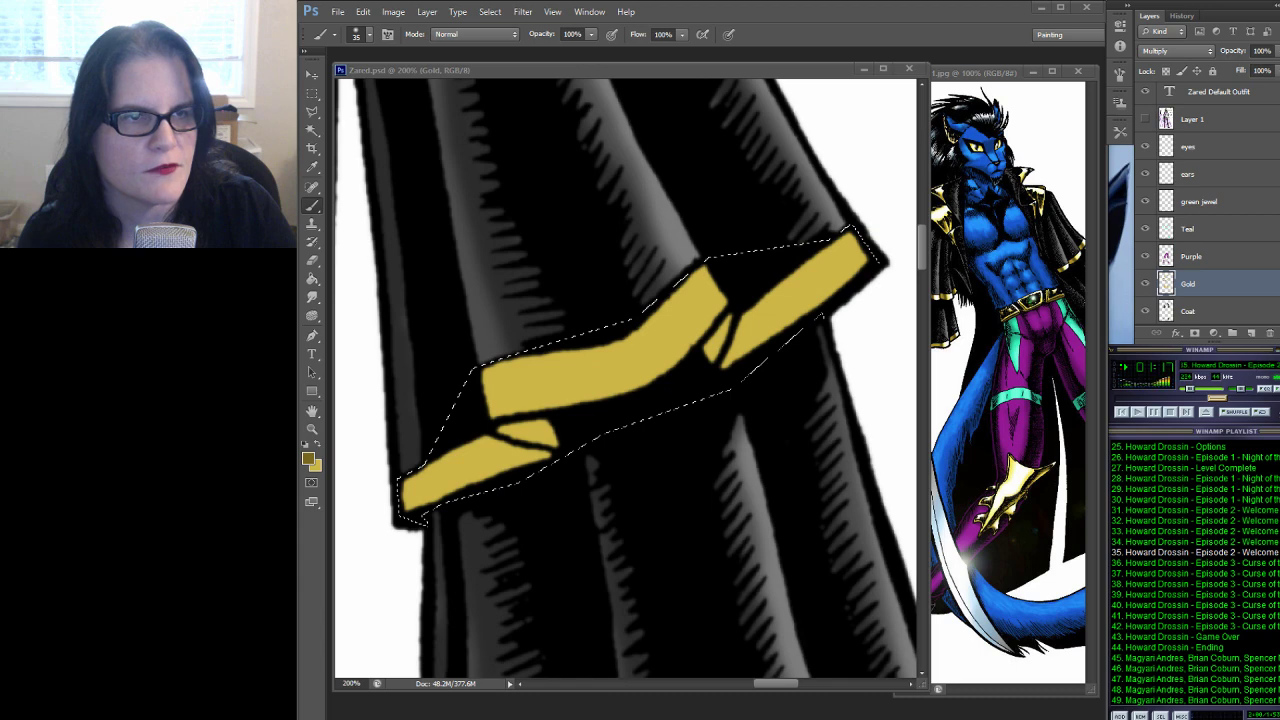
Brush dark gold fold shadows across the upper gold band of the viewer's-right coat sleeve within the restored selection
key("ctrl+d")
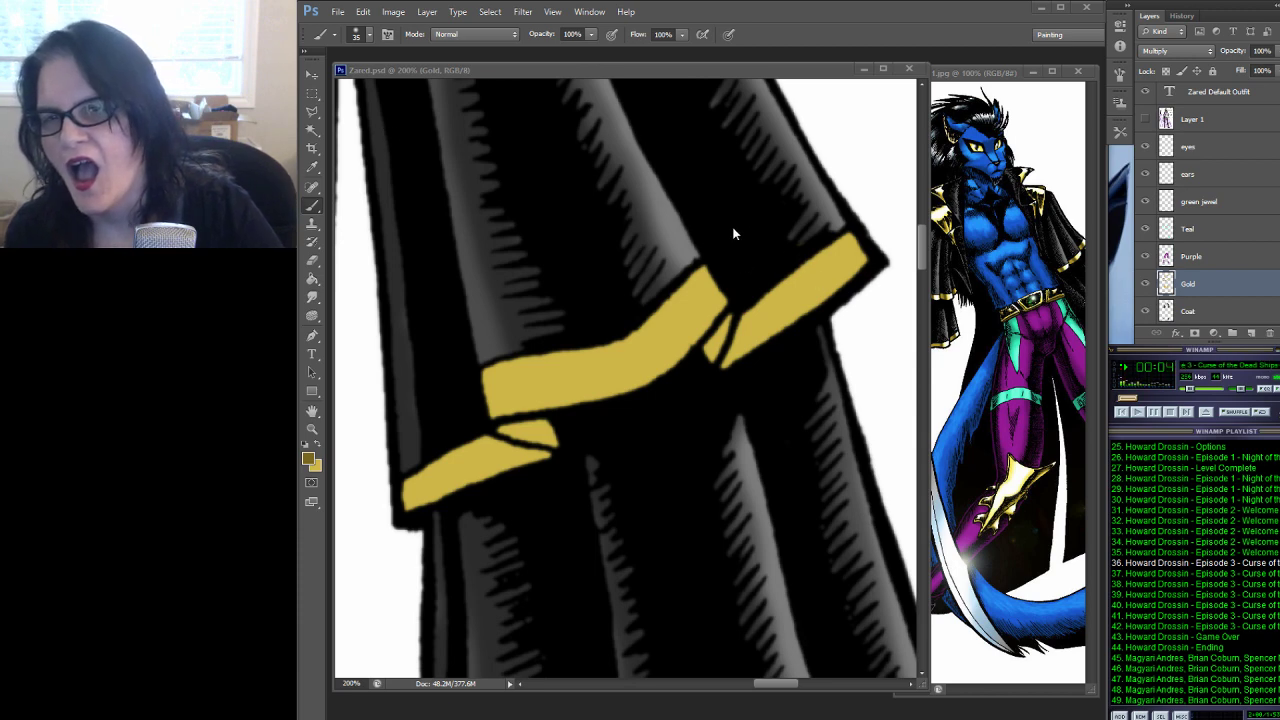
key("ctrl+shift+d")
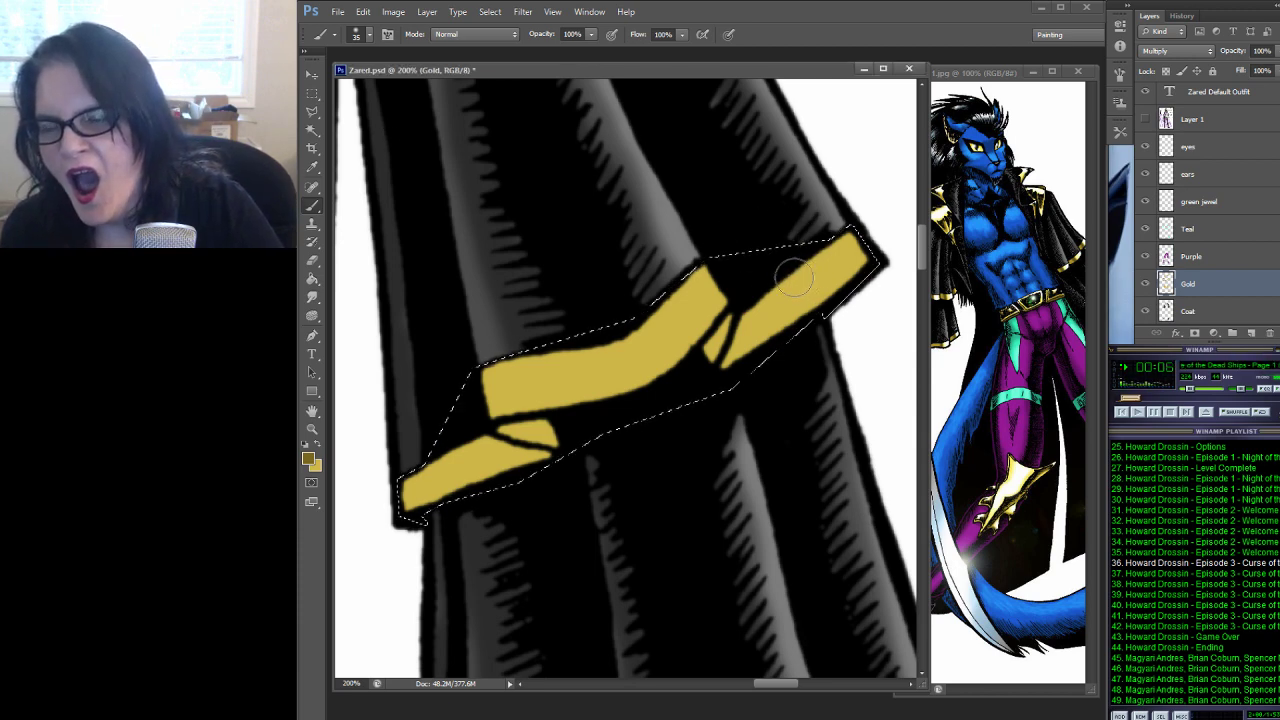
mouse_move(818, 305)
left_mouse_down()
mouse_move(793, 288)
mouse_move(816, 327)
mouse_move(788, 269)
mouse_move(809, 304)
mouse_move(797, 317)
mouse_move(769, 287)
mouse_move(719, 372)
mouse_move(748, 312)
mouse_move(708, 358)
mouse_move(768, 296)
mouse_move(720, 344)
mouse_move(637, 318)
mouse_move(649, 314)
mouse_move(668, 346)
mouse_move(647, 313)
mouse_move(663, 374)
mouse_move(619, 328)
mouse_move(593, 399)
mouse_move(580, 400)
mouse_move(557, 348)
mouse_move(568, 402)
mouse_move(556, 344)
mouse_move(565, 418)
mouse_move(520, 420)
left_mouse_up()
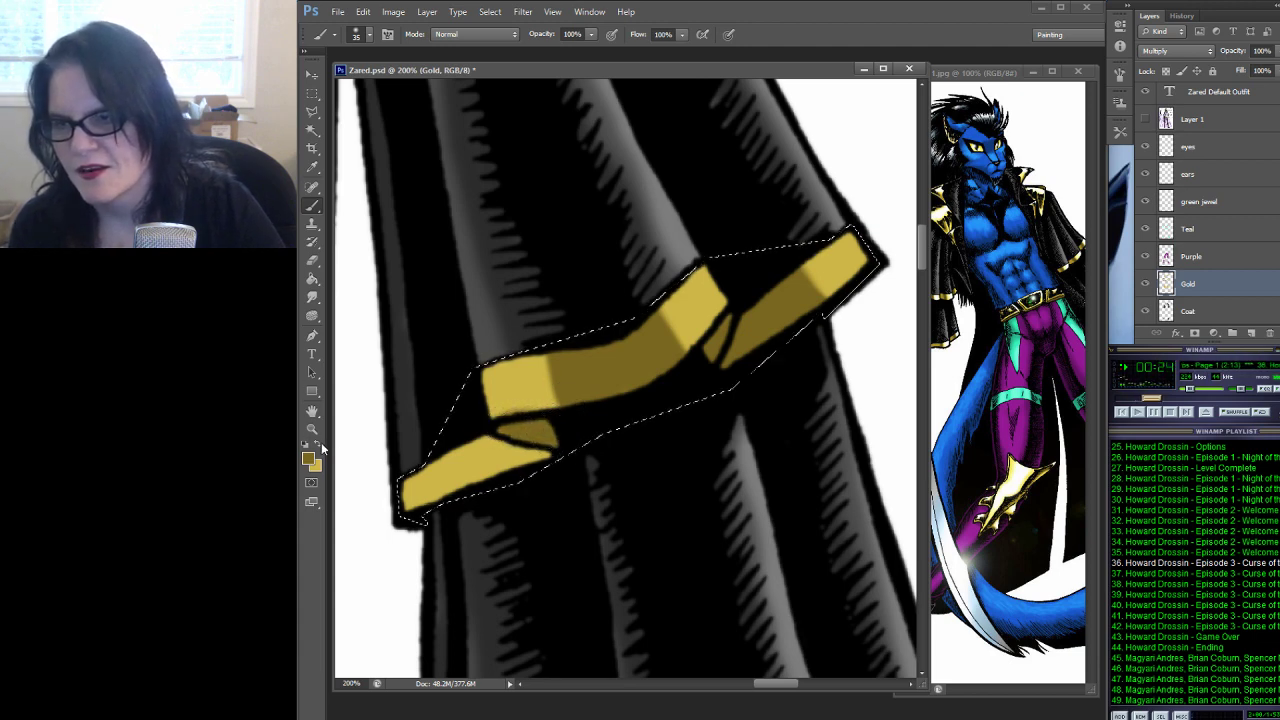
left_click(321, 446)
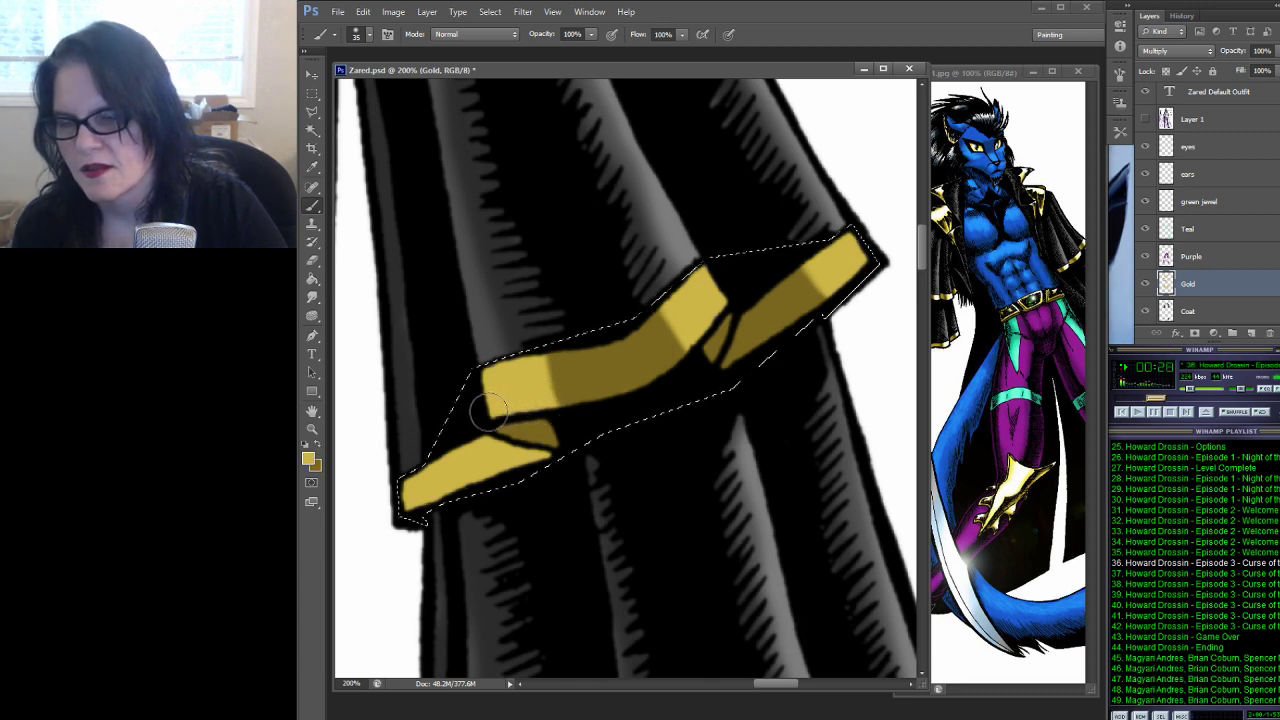
key("x")
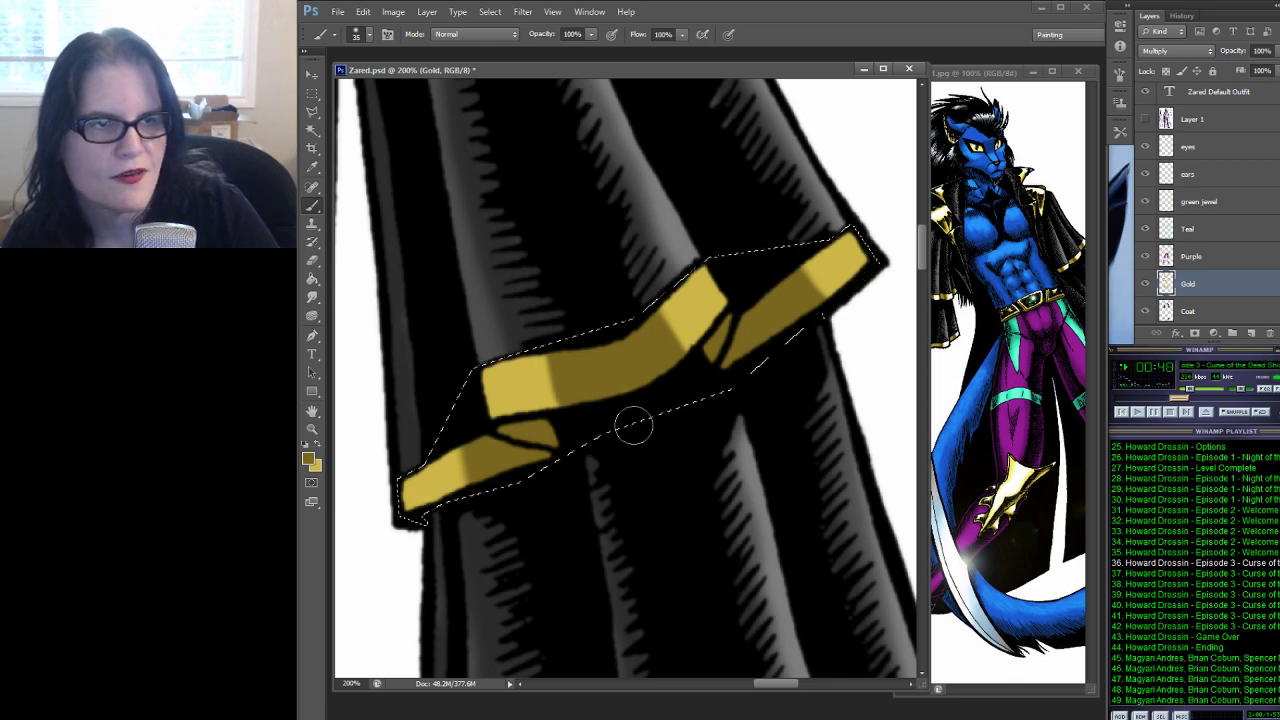
Load the Gold layer's contents as a selection and brush dark gold fold shadows along the viewer's-right sleeve's bottom hem trim
left_click_drag(640, 425, 563, 160)
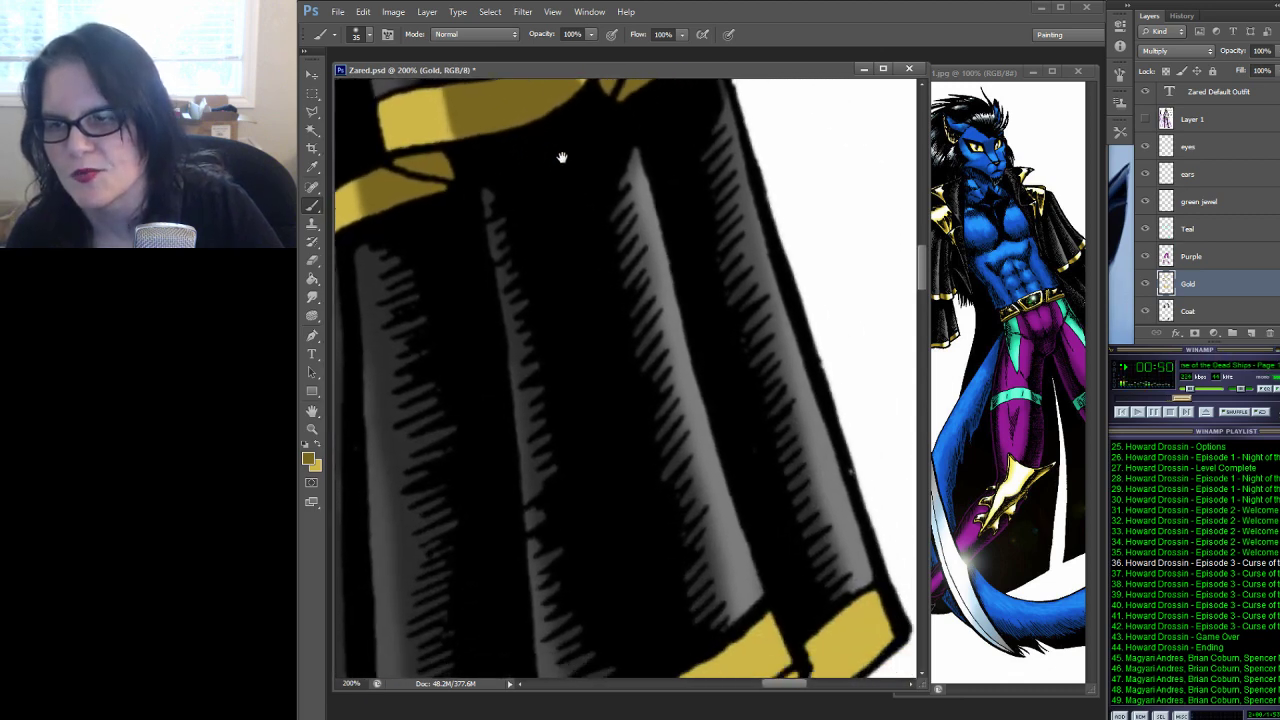
left_click_drag(620, 460, 657, 168)
left_click(1165, 284, "ctrl")
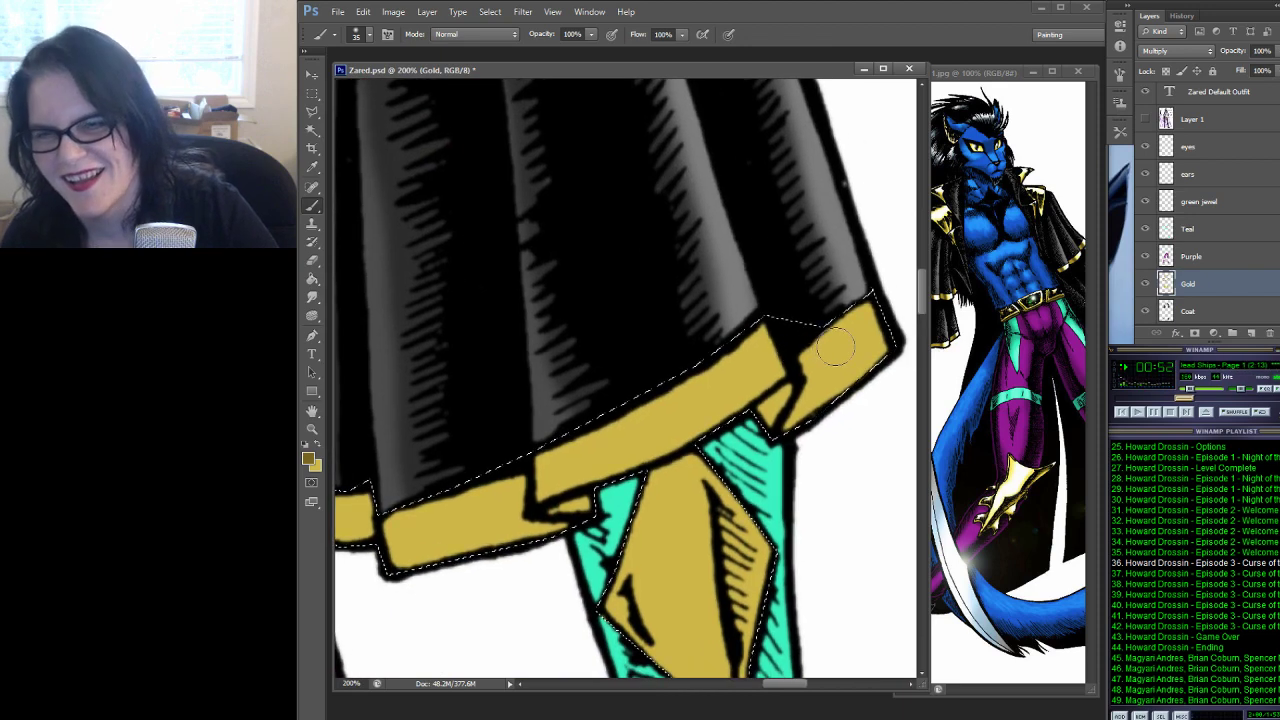
mouse_move(808, 350)
left_mouse_down()
mouse_move(840, 405)
mouse_move(821, 329)
mouse_move(845, 396)
mouse_move(822, 352)
mouse_move(831, 392)
mouse_move(807, 351)
mouse_move(807, 410)
mouse_move(775, 432)
mouse_move(786, 394)
mouse_move(776, 402)
mouse_move(705, 355)
mouse_move(691, 359)
mouse_move(717, 408)
mouse_move(688, 379)
mouse_move(702, 418)
mouse_move(670, 435)
mouse_move(687, 435)
mouse_move(622, 464)
mouse_move(612, 414)
mouse_move(622, 461)
mouse_move(614, 429)
mouse_move(674, 414)
mouse_move(662, 389)
mouse_move(639, 433)
mouse_move(613, 439)
mouse_move(601, 421)
mouse_move(616, 482)
mouse_move(557, 510)
mouse_move(592, 510)
mouse_move(474, 484)
mouse_move(482, 552)
mouse_move(470, 494)
mouse_move(483, 539)
mouse_move(485, 474)
mouse_move(508, 528)
mouse_move(512, 479)
mouse_move(531, 547)
mouse_move(575, 530)
left_mouse_up()
Shade the gold diamond on the viewer's-right forearm with dark and light gold, and brush dark gold over the sleeve hem's innermost piece
mouse_move(706, 487)
left_mouse_down()
mouse_move(676, 312)
mouse_move(725, 540)
mouse_move(700, 340)
left_mouse_up()
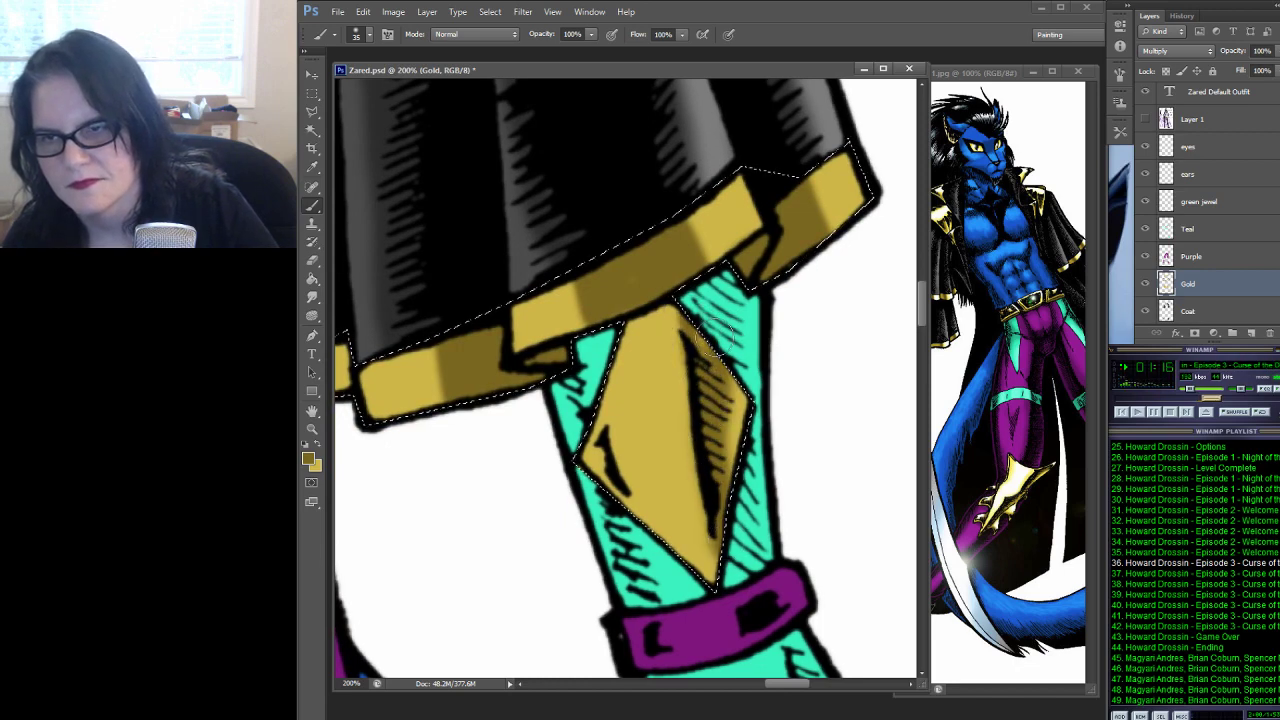
mouse_move(611, 436)
left_mouse_down()
mouse_move(607, 359)
mouse_move(613, 468)
left_mouse_up()
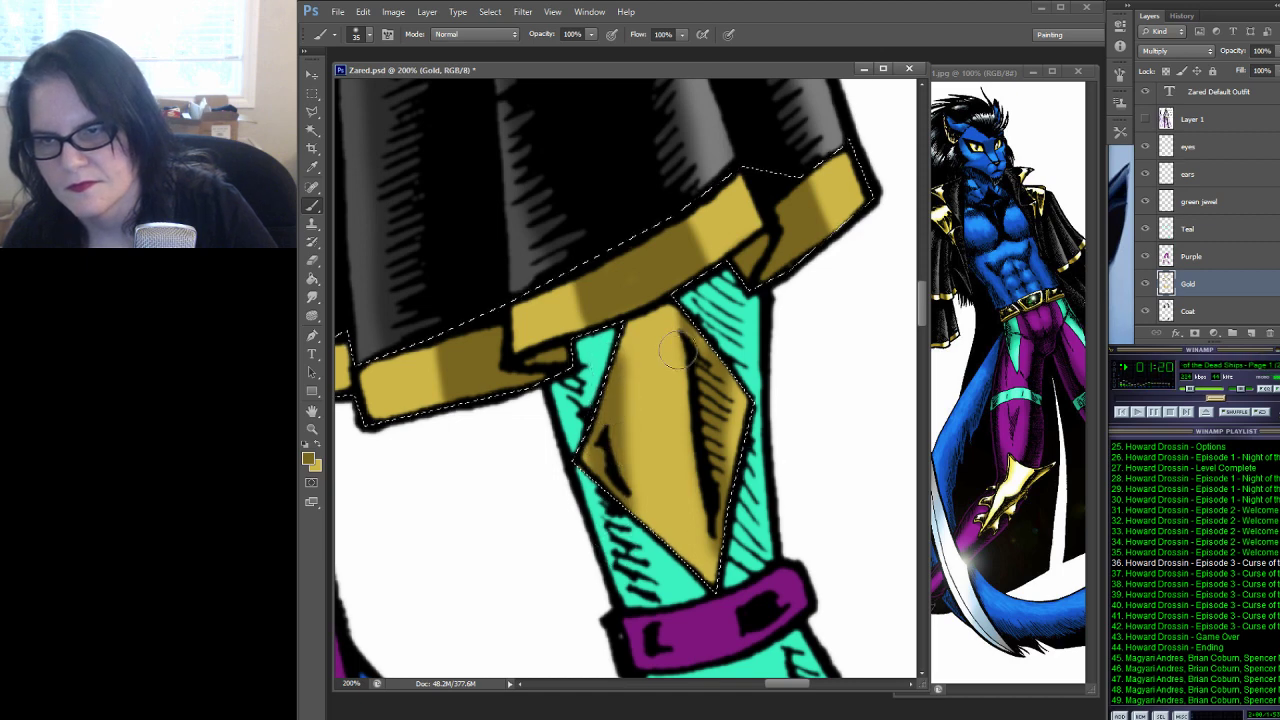
left_click(318, 445)
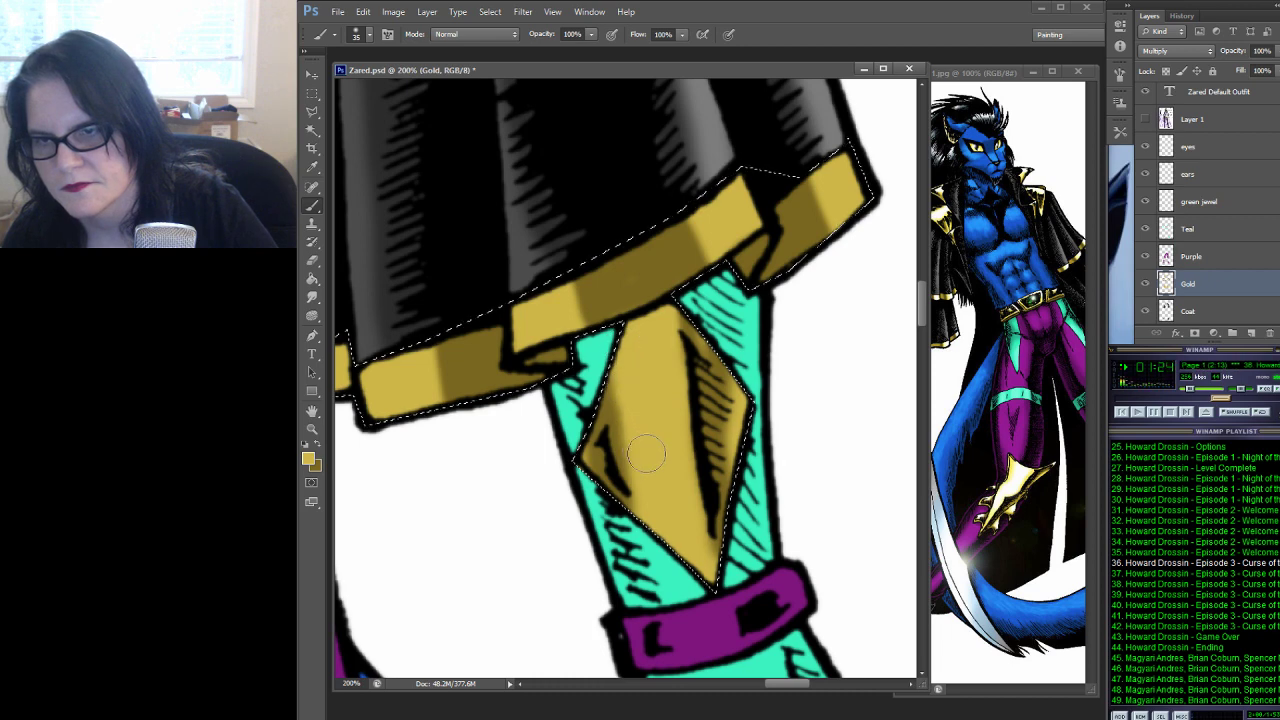
left_click(327, 443)
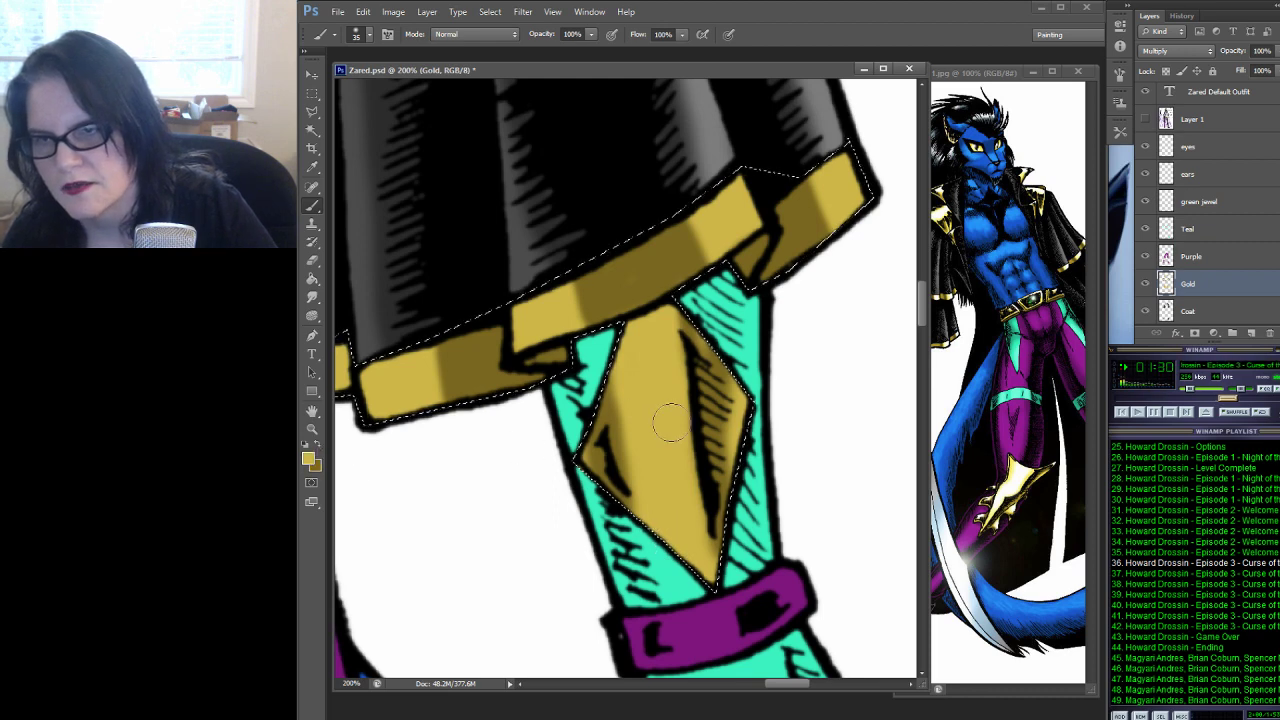
mouse_move(620, 392)
left_mouse_down()
mouse_move(631, 448)
mouse_move(626, 389)
mouse_move(648, 480)
left_mouse_up()
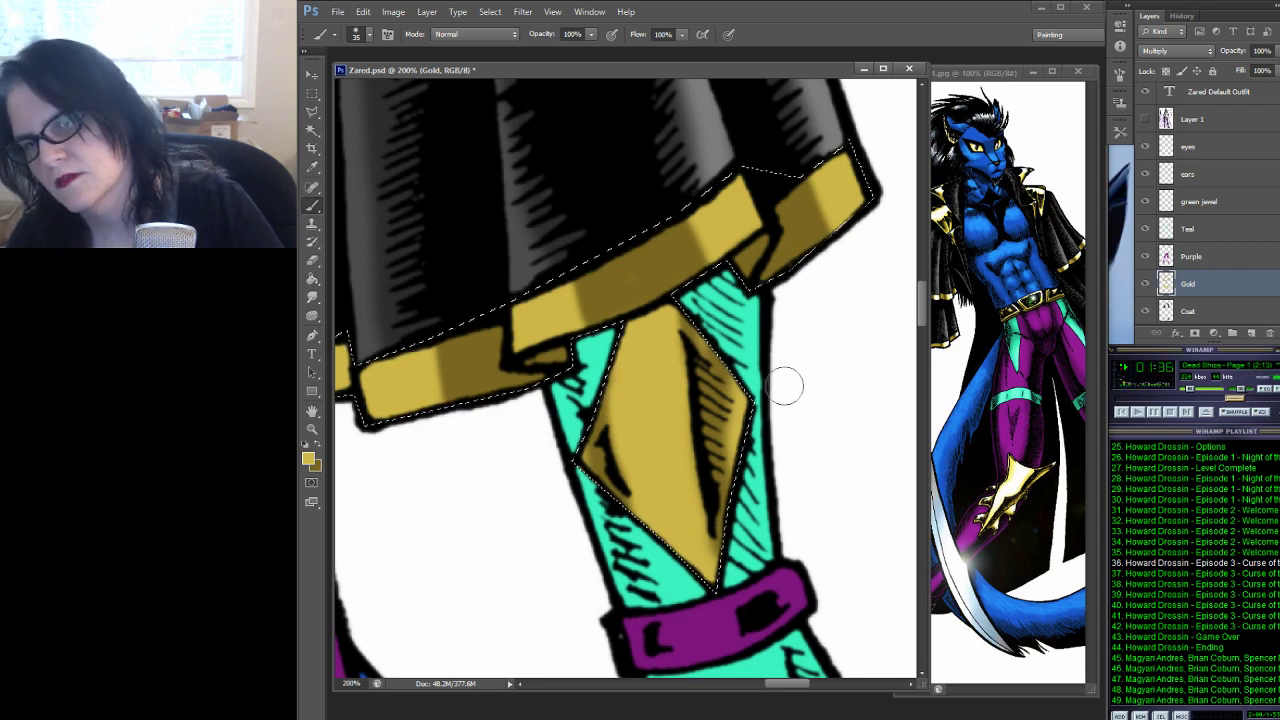
left_click_drag(530, 372, 724, 357)
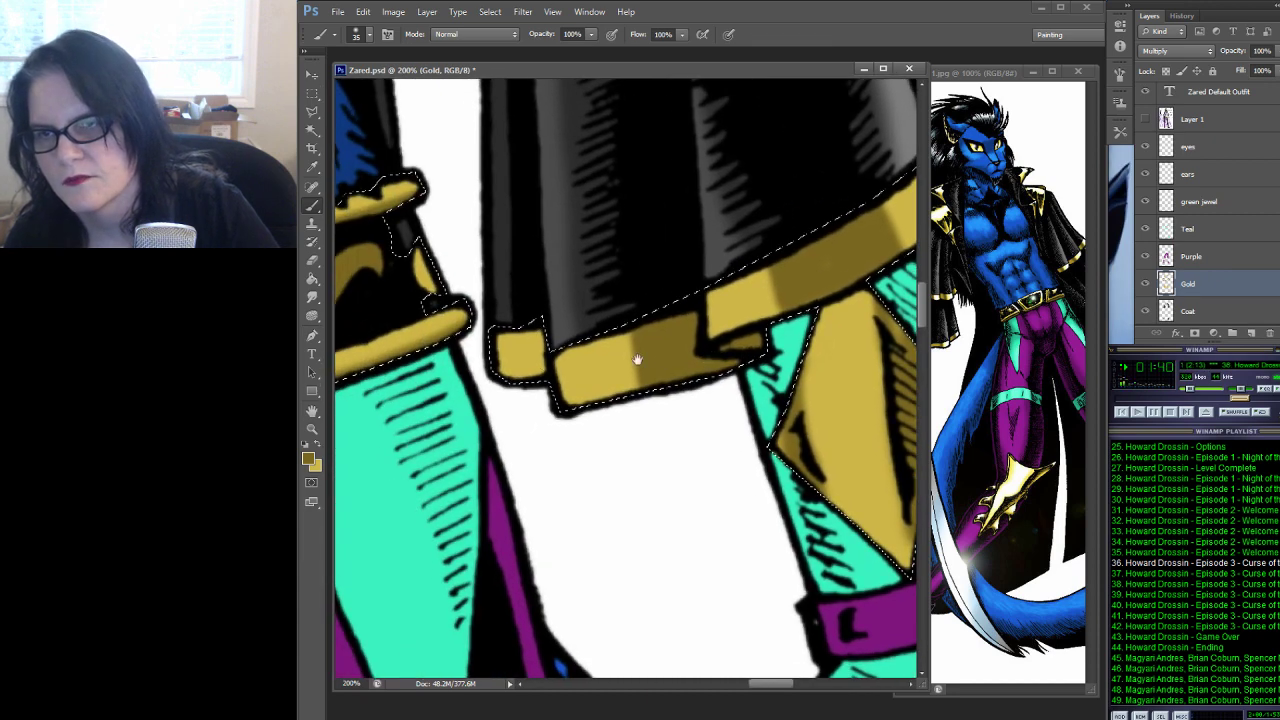
left_click_drag(538, 327, 527, 382)
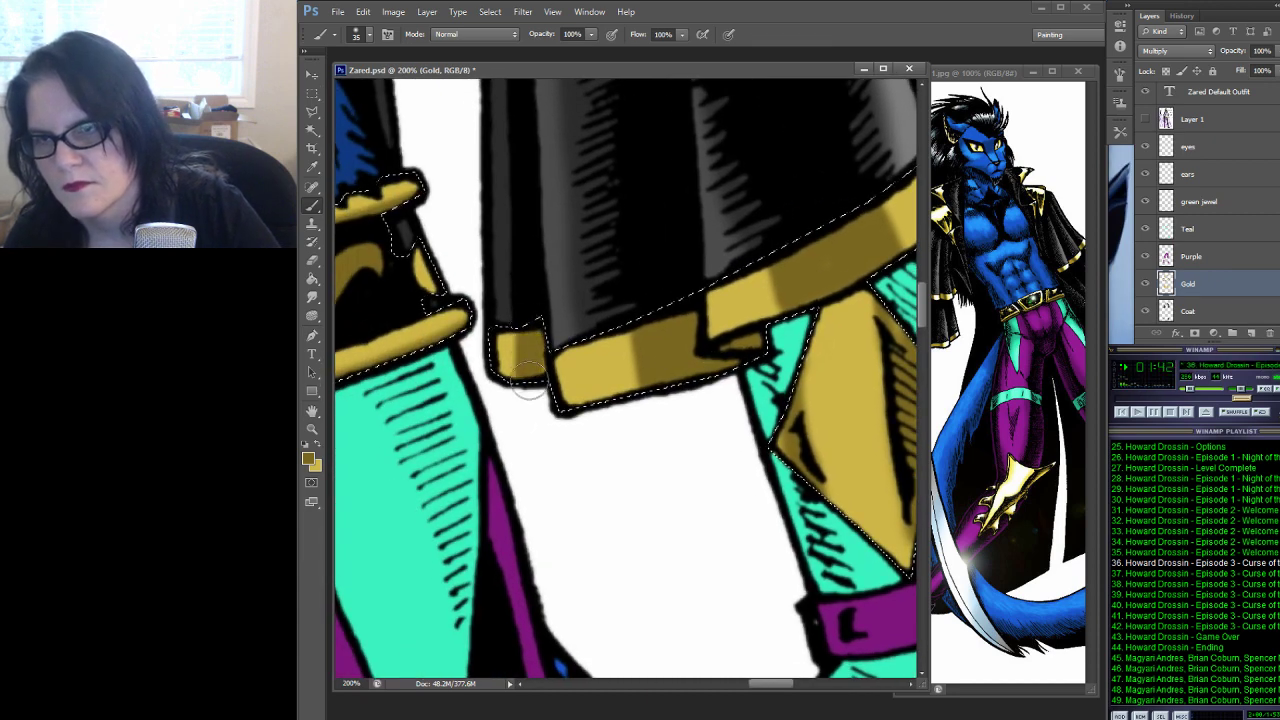
Brush dark gold shading along the hatched ridge, inner contour and lower spikes of the viewer's-left gold shin guard
mouse_move(764, 388)
left_mouse_down()
mouse_move(704, 290)
mouse_move(614, 243)
mouse_move(636, 346)
mouse_move(739, 436)
mouse_move(886, 209)
mouse_move(737, 271)
mouse_move(674, 340)
mouse_move(590, 371)
mouse_move(629, 214)
mouse_move(571, 100)
mouse_move(590, 90)
left_mouse_up()
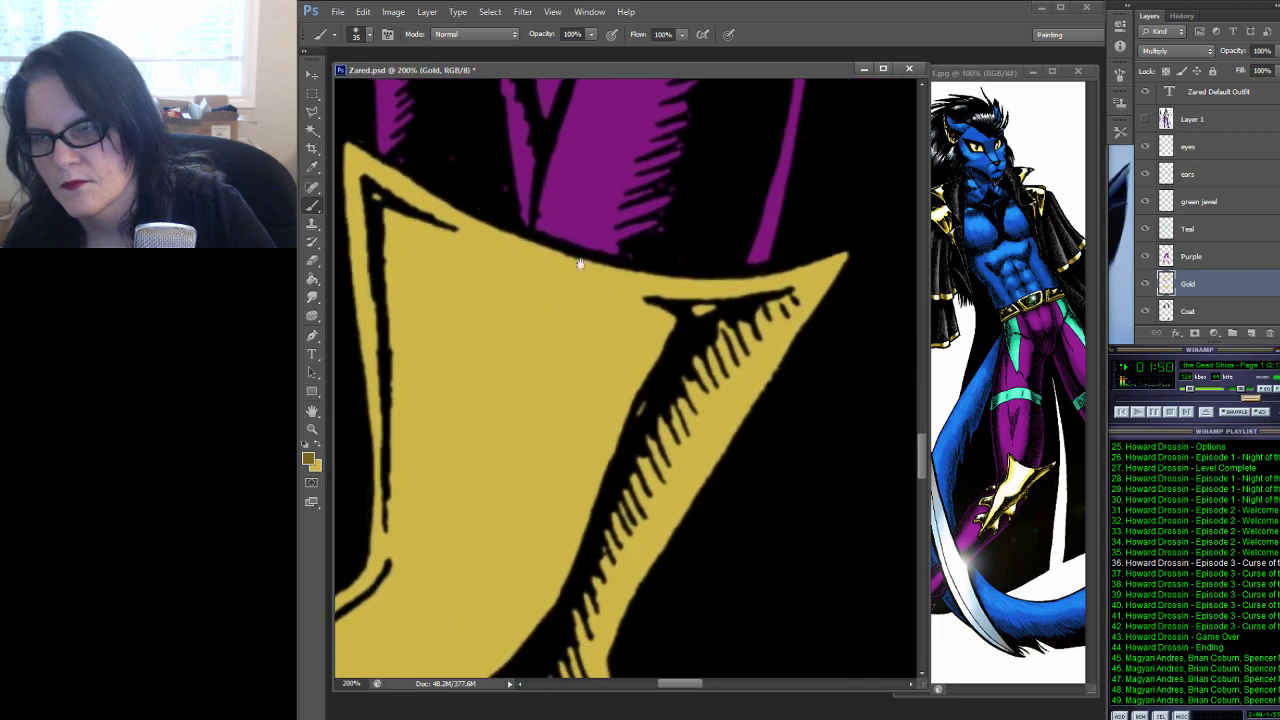
left_click(311, 428)
left_click(605, 390, "alt")
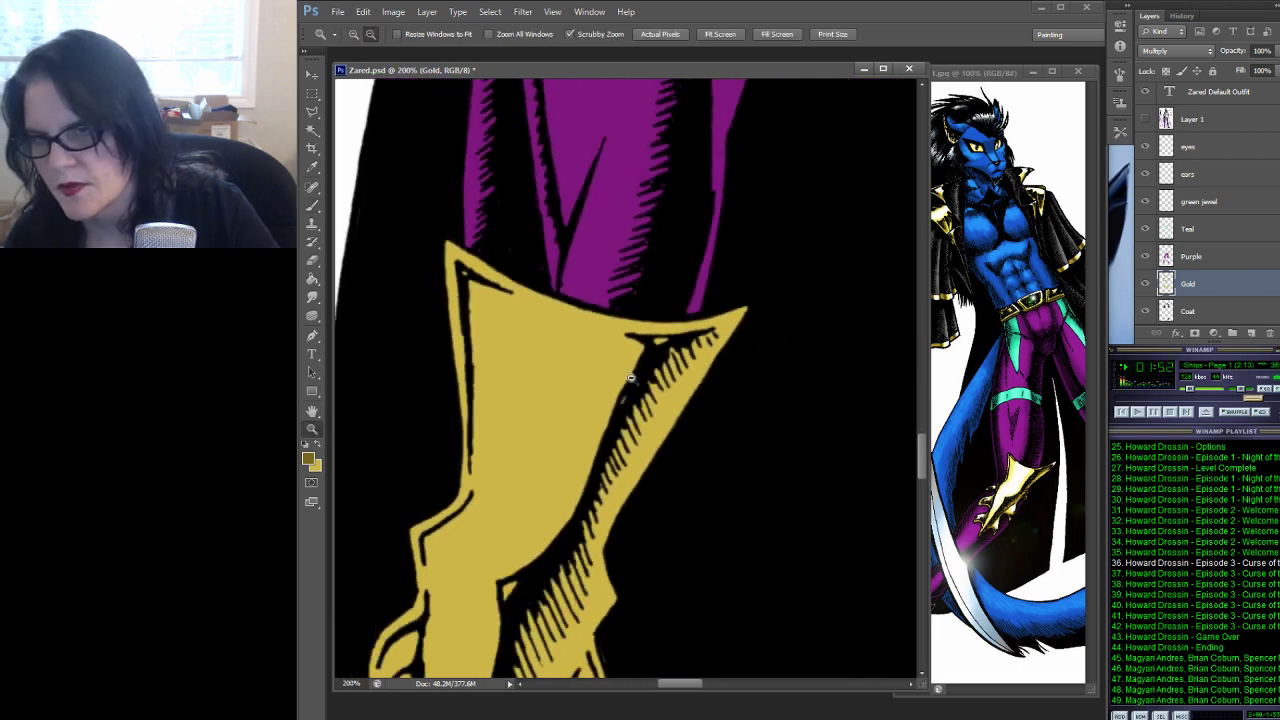
left_click_drag(686, 406, 667, 279)
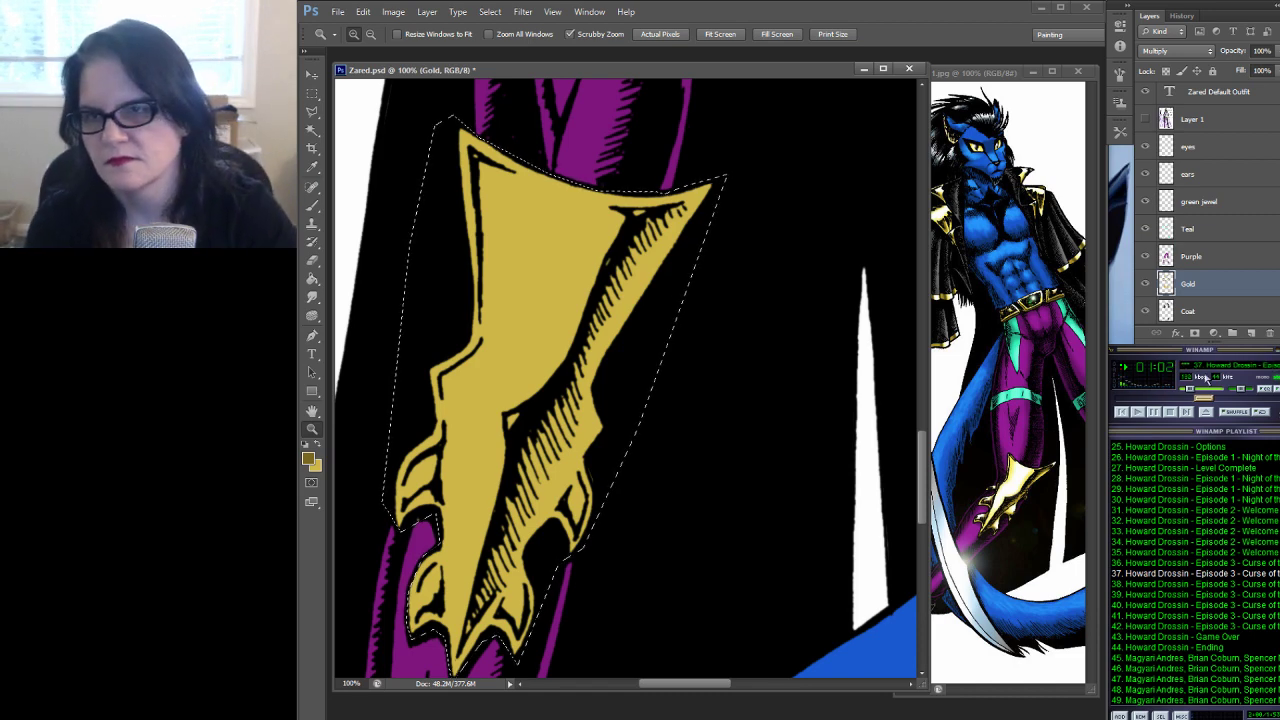
left_click(314, 205)
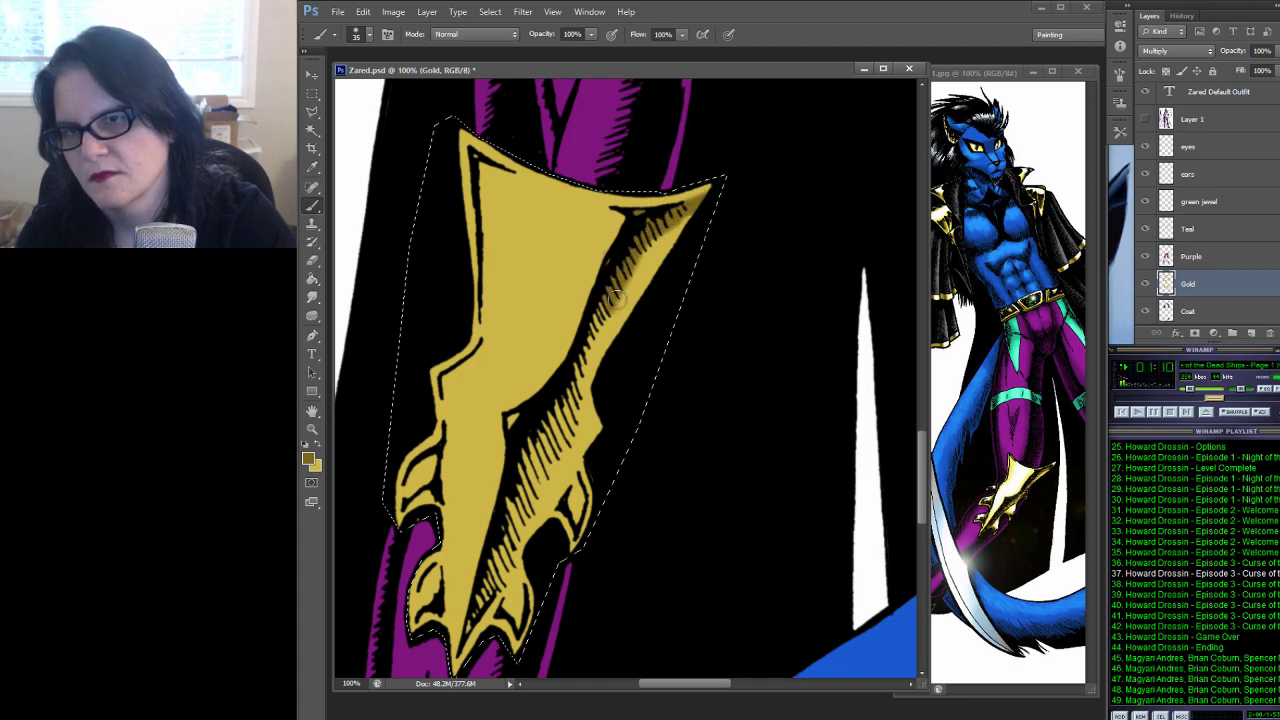
mouse_move(608, 322)
left_mouse_down()
mouse_move(585, 375)
mouse_move(595, 300)
mouse_move(583, 348)
left_mouse_up()
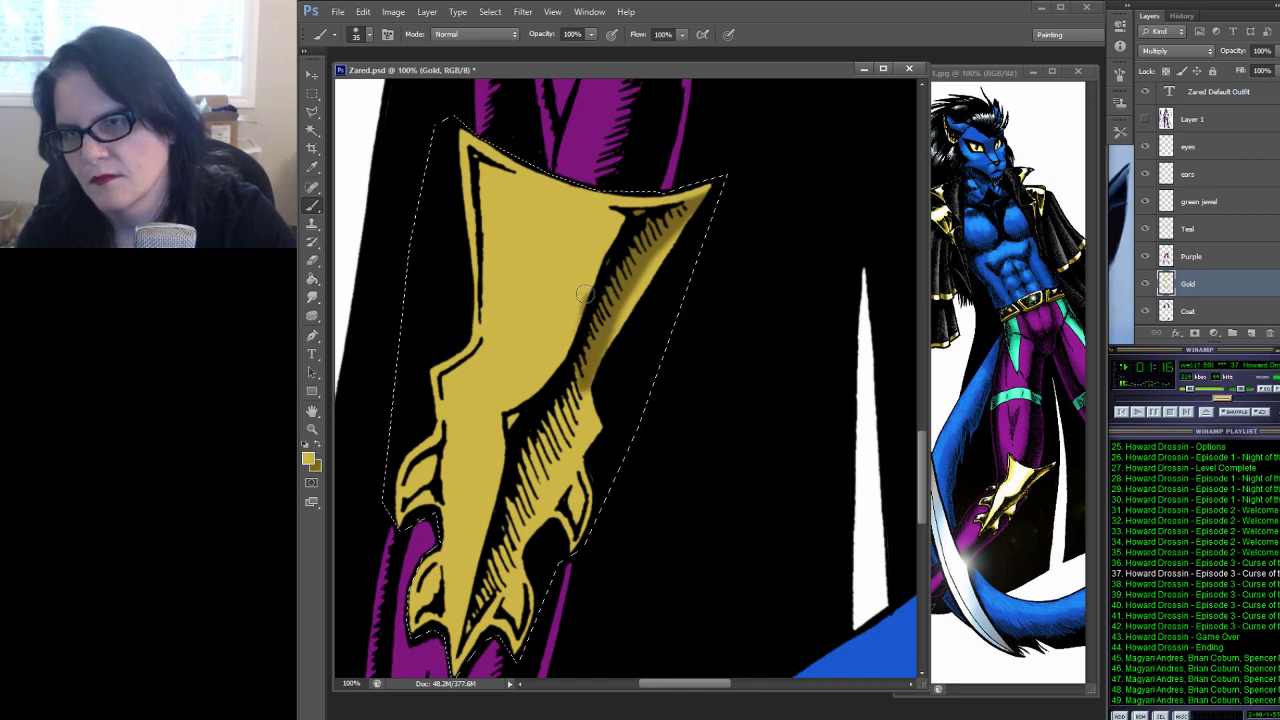
left_click(317, 447)
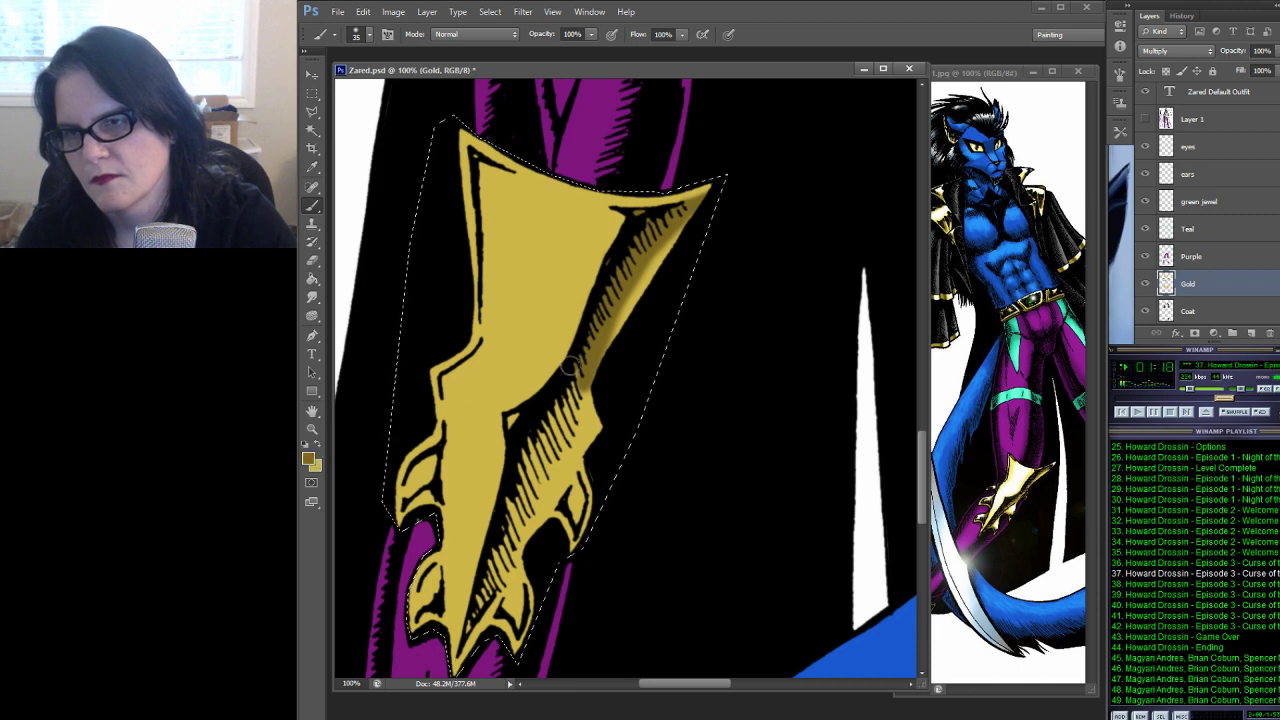
mouse_move(580, 375)
left_mouse_down()
mouse_move(552, 465)
mouse_move(540, 400)
mouse_move(545, 425)
mouse_move(518, 500)
mouse_move(545, 505)
mouse_move(493, 578)
left_mouse_up()
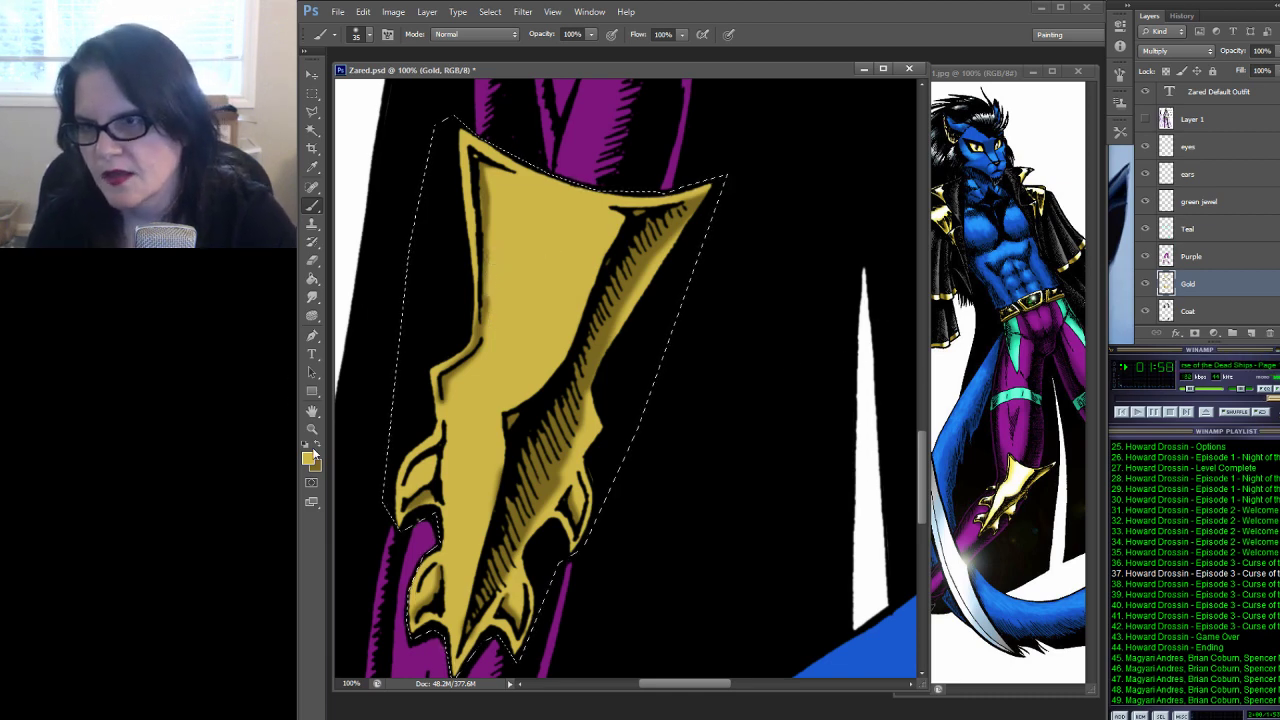
left_click(485, 332, "alt")
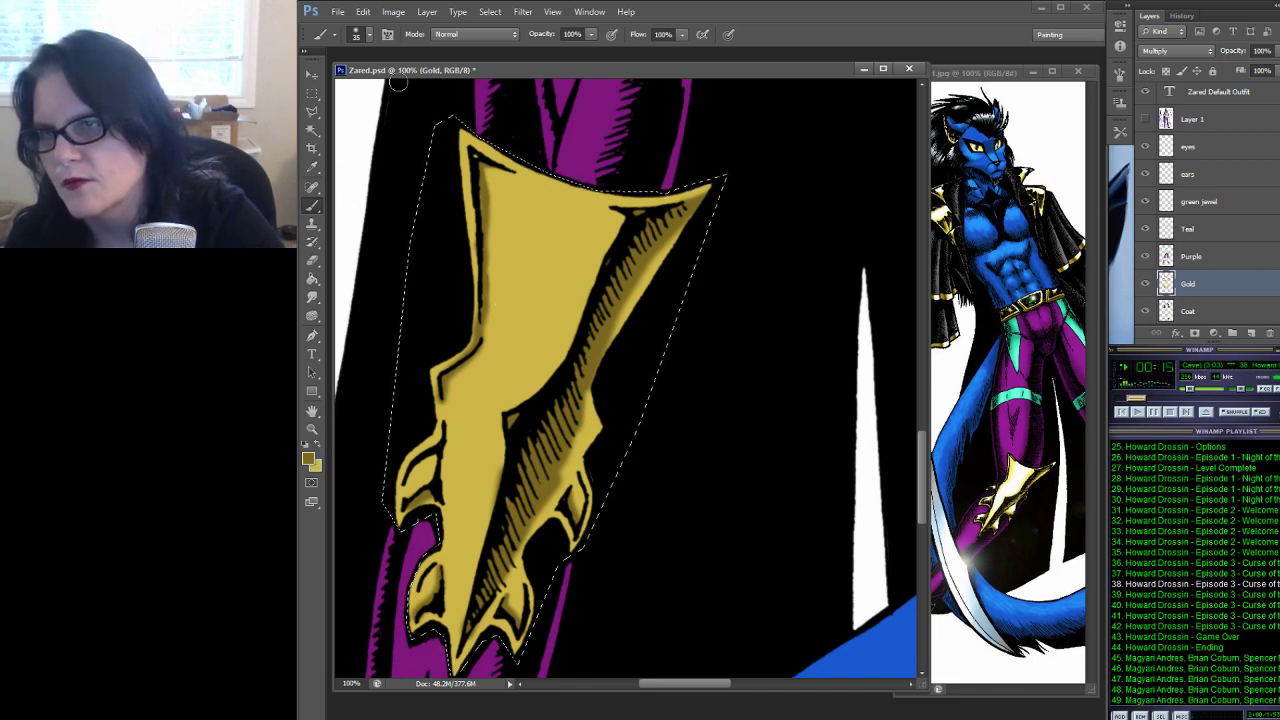
Choose the soft 100 px brush and paint broad dark gold shadows down the viewer's-left side of both shin guards
left_click(370, 38)
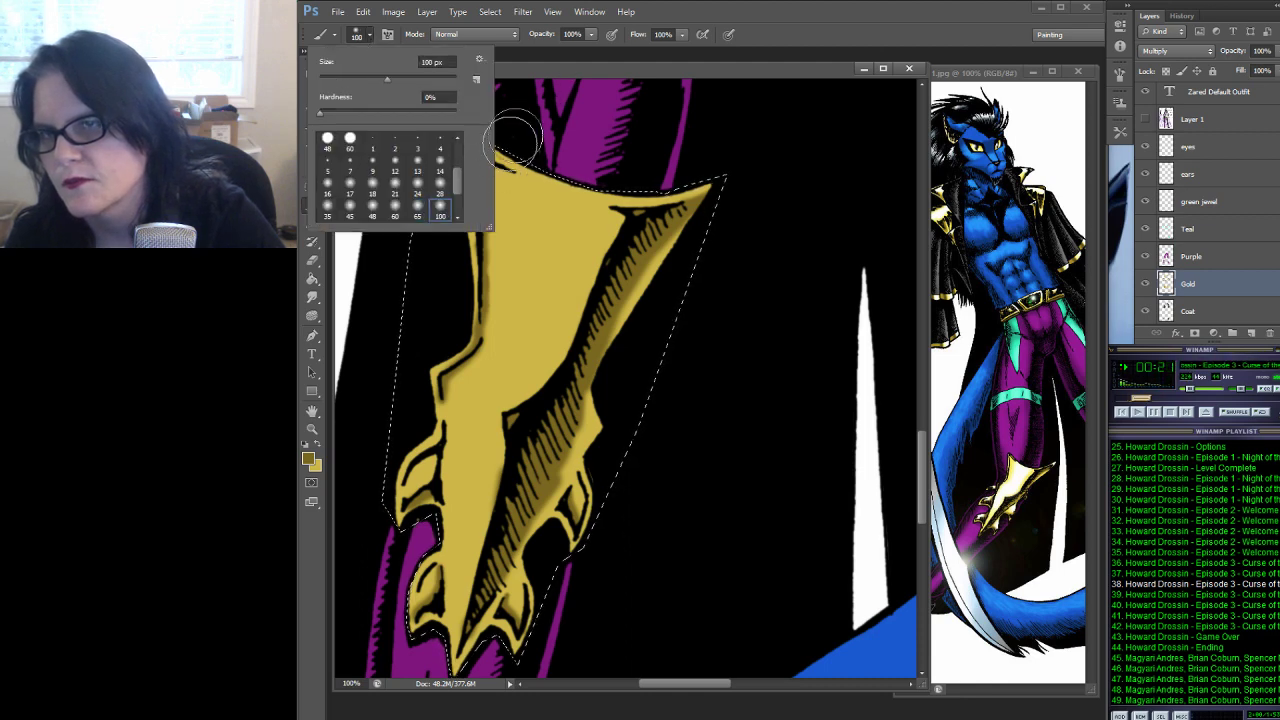
left_click(558, 73)
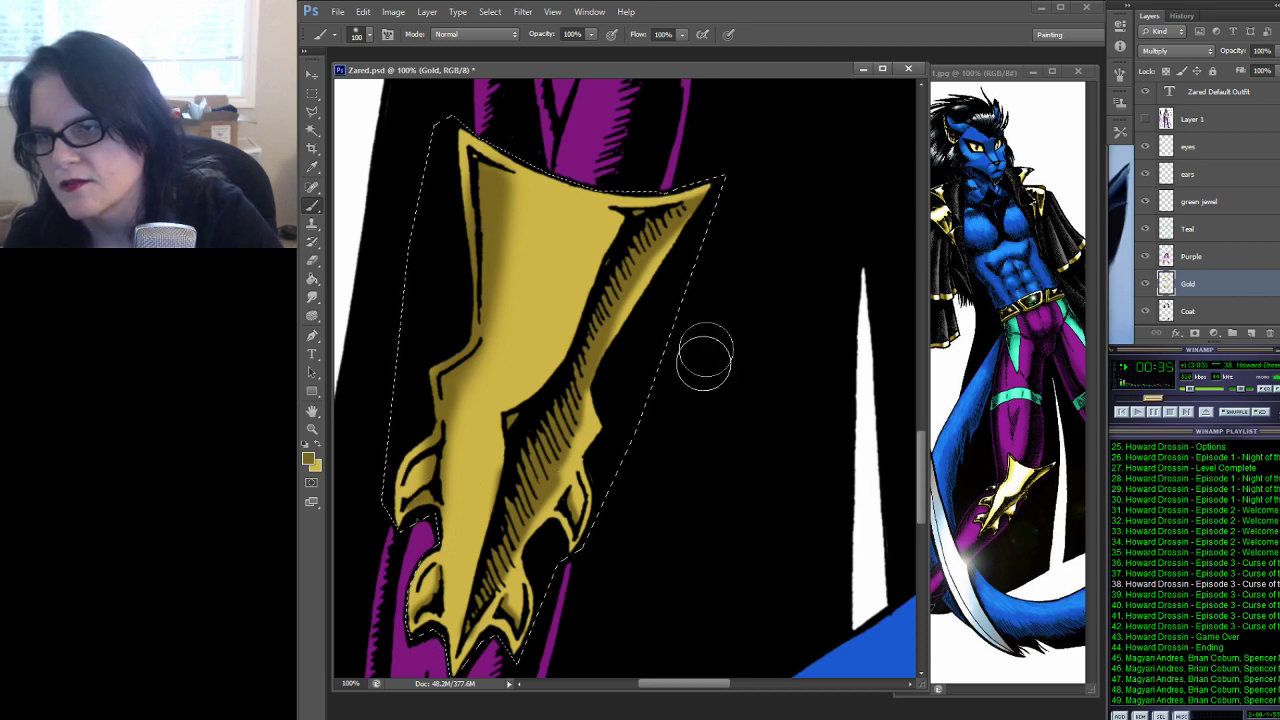
mouse_move(805, 224)
left_mouse_down()
mouse_move(611, 137)
mouse_move(723, 260)
mouse_move(623, 326)
left_mouse_up()
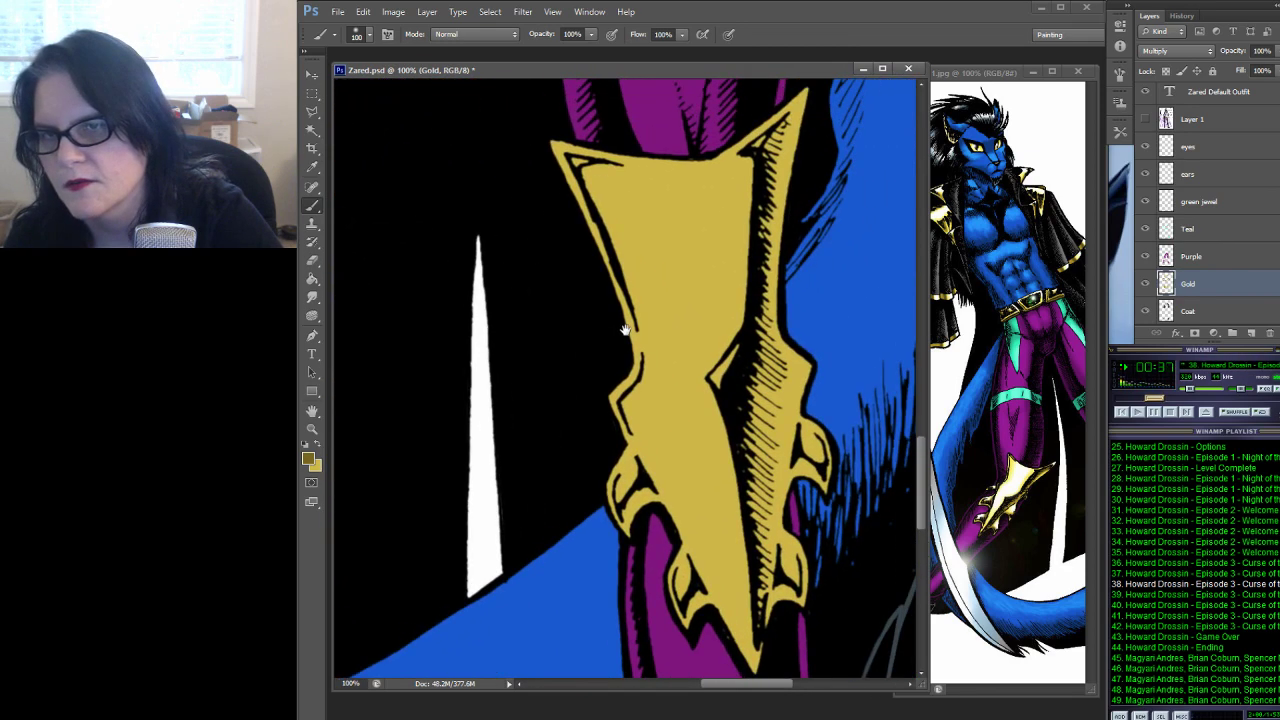
mouse_move(605, 160)
left_mouse_down()
mouse_move(595, 200)
mouse_move(615, 255)
mouse_move(590, 190)
mouse_move(625, 290)
mouse_move(628, 425)
mouse_move(648, 450)
mouse_move(672, 550)
mouse_move(745, 685)
left_mouse_up()
left_click_drag(658, 462, 712, 605)
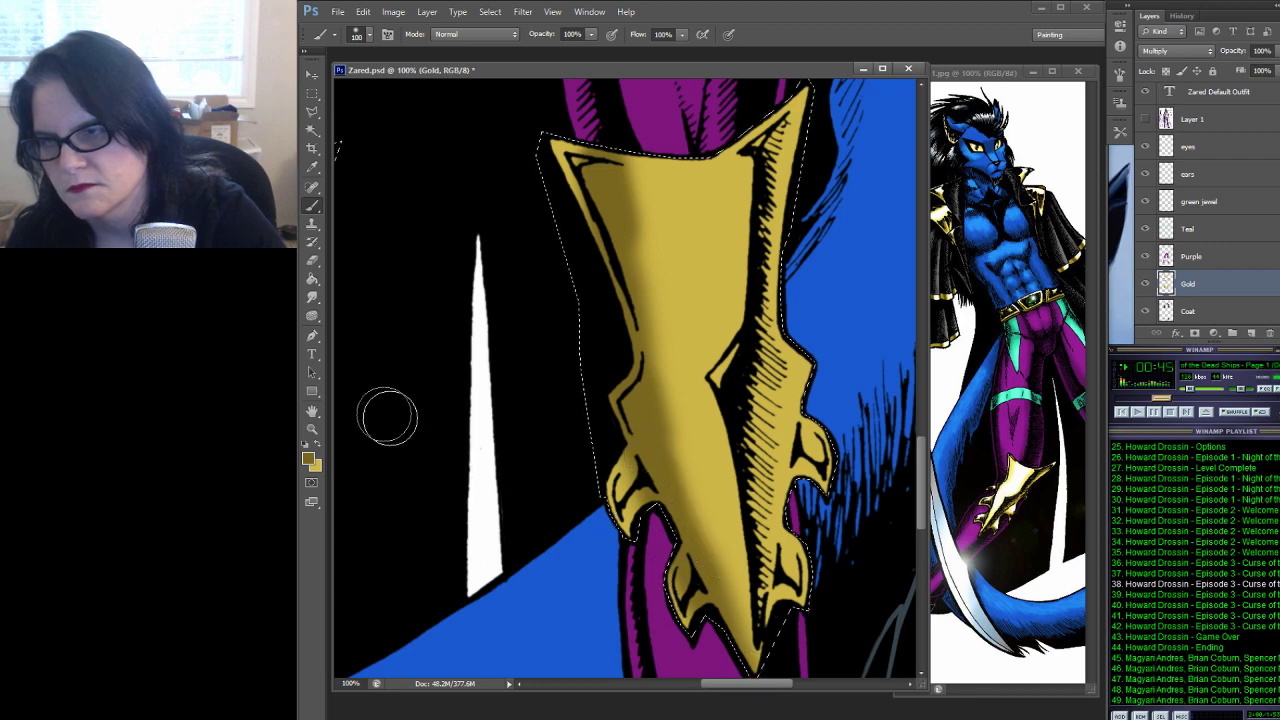
Switch to light gold with the soft 35 px brush and clean up the viewer's-left rims of both shin guards
left_click(319, 446)
left_click(369, 34)
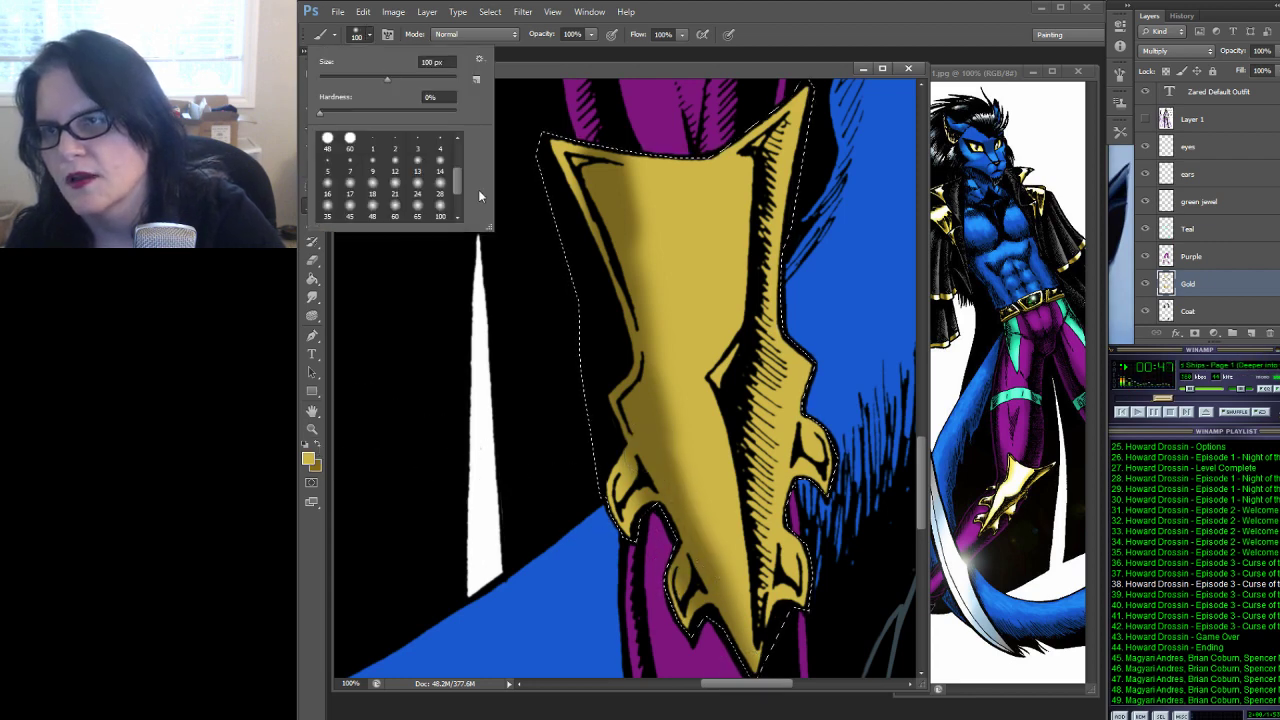
scroll(400, 185, "down", 1)
left_click(336, 188)
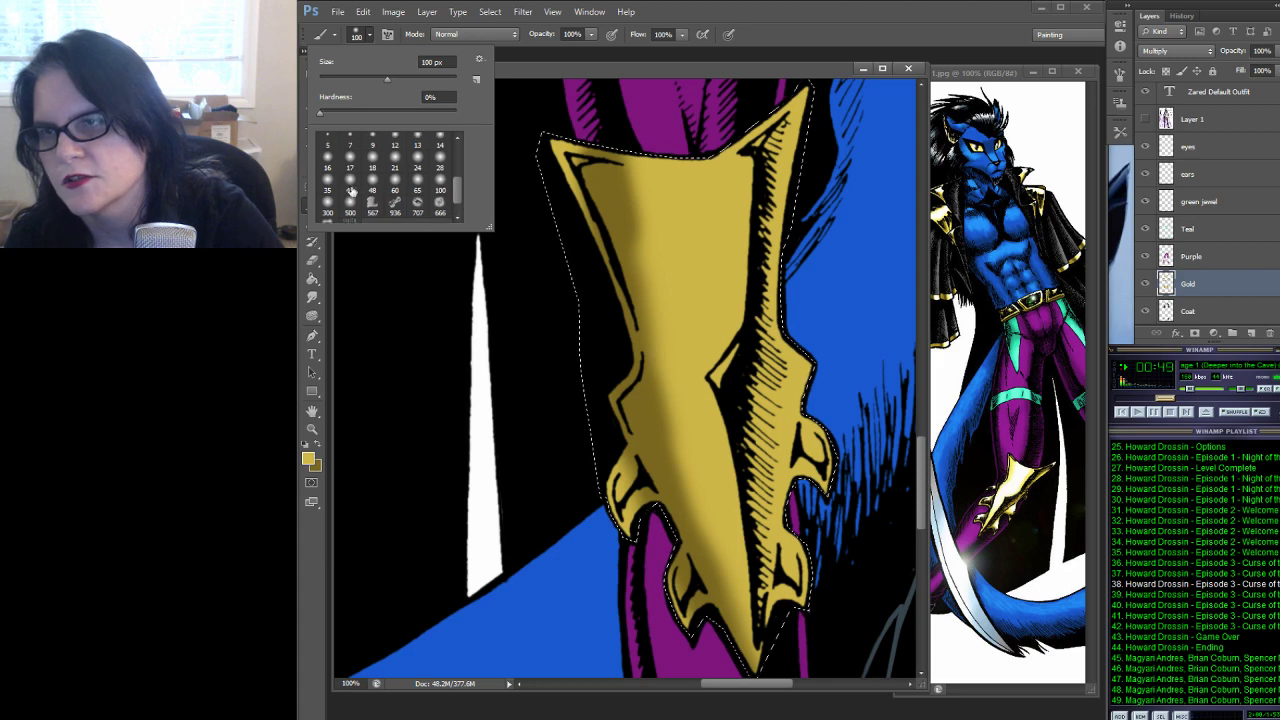
left_click(740, 580)
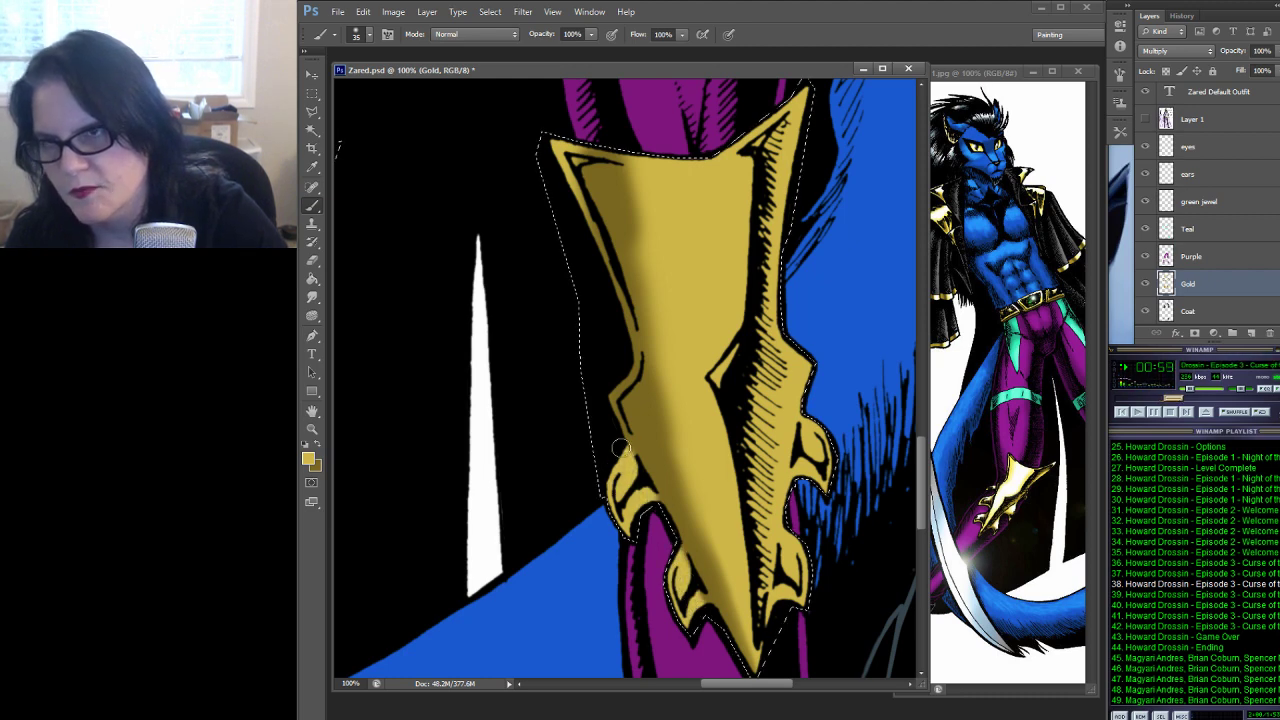
mouse_move(636, 490)
left_mouse_down()
mouse_move(766, 372)
mouse_move(748, 388)
left_mouse_up()
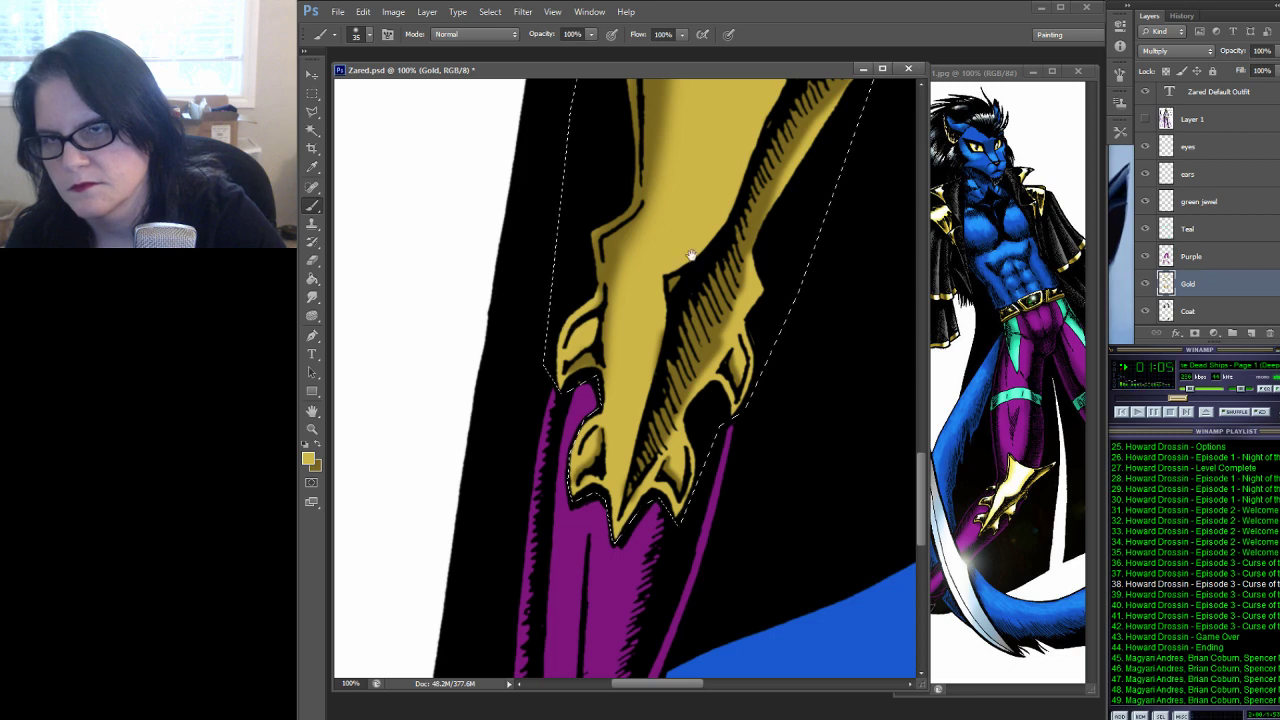
left_click_drag(567, 318, 485, 450)
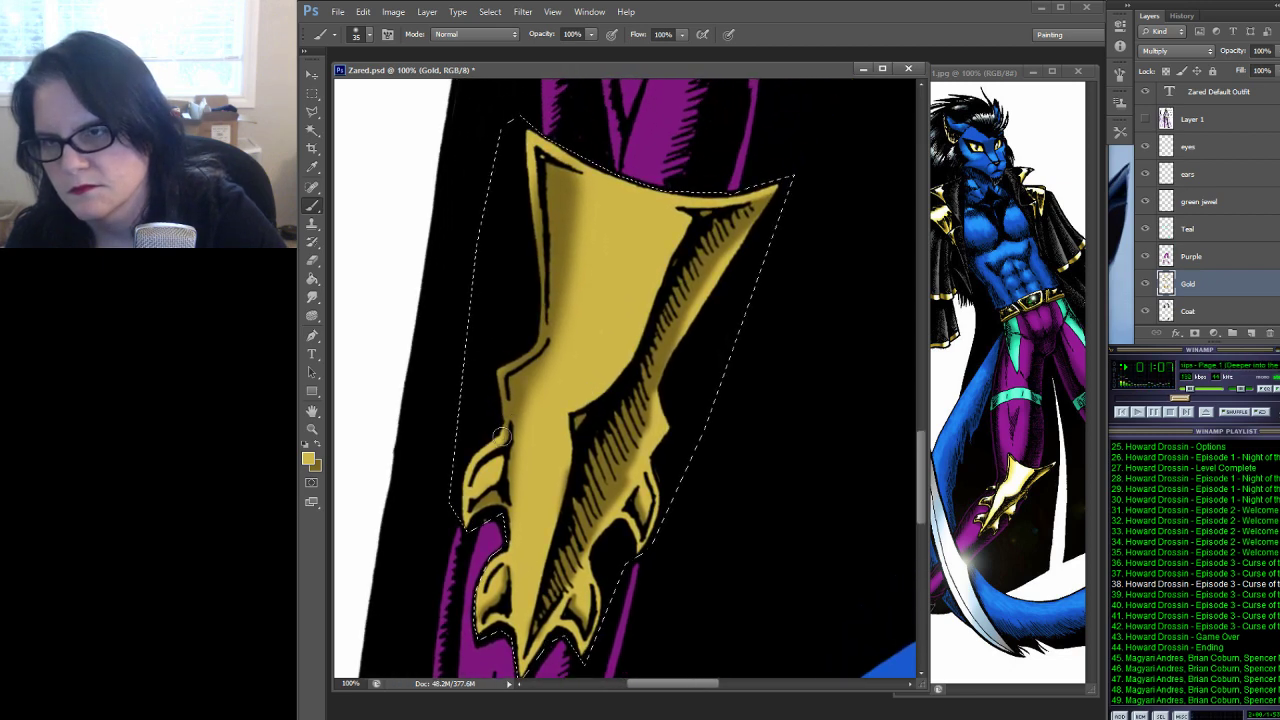
mouse_move(497, 382)
left_mouse_down()
mouse_move(543, 330)
mouse_move(524, 196)
mouse_move(545, 300)
left_mouse_up()
left_click_drag(538, 215, 529, 129)
Brush dark gold back in beside the inner black contour on the viewer's-left shin guard's outer side
key("ctrl+d")
left_click_drag(645, 409, 560, 382)
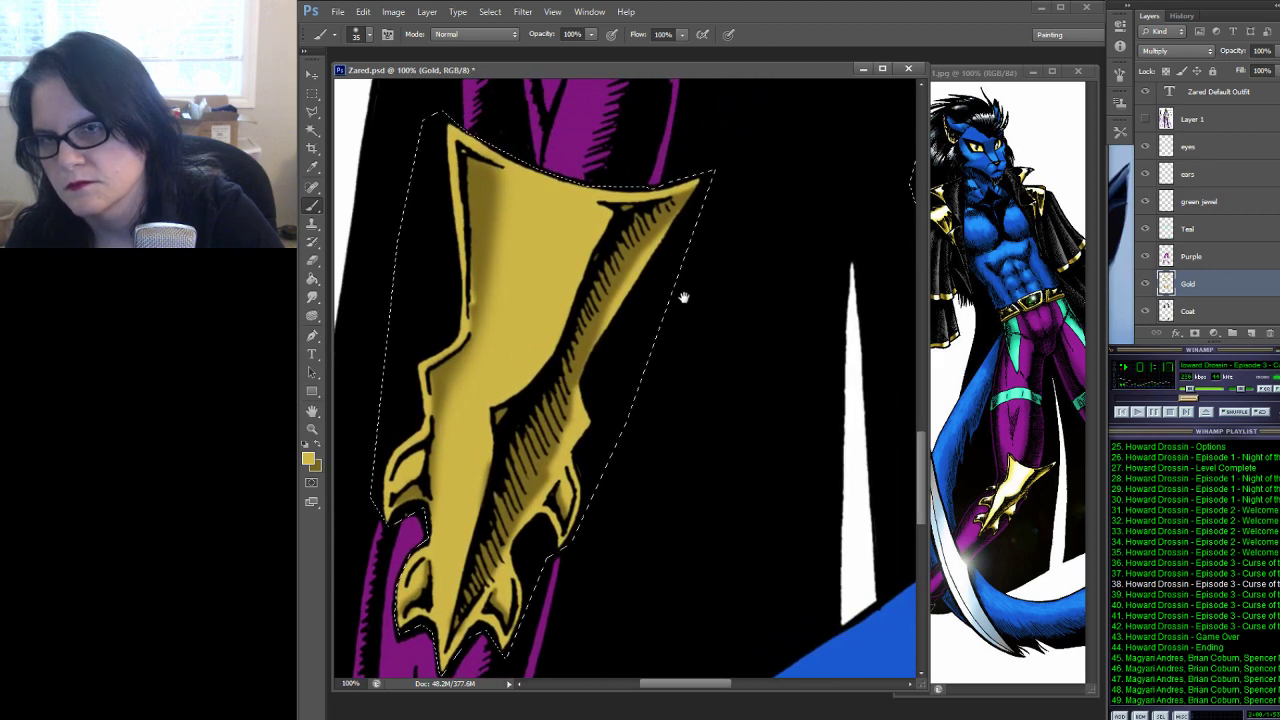
left_click_drag(774, 217, 714, 294)
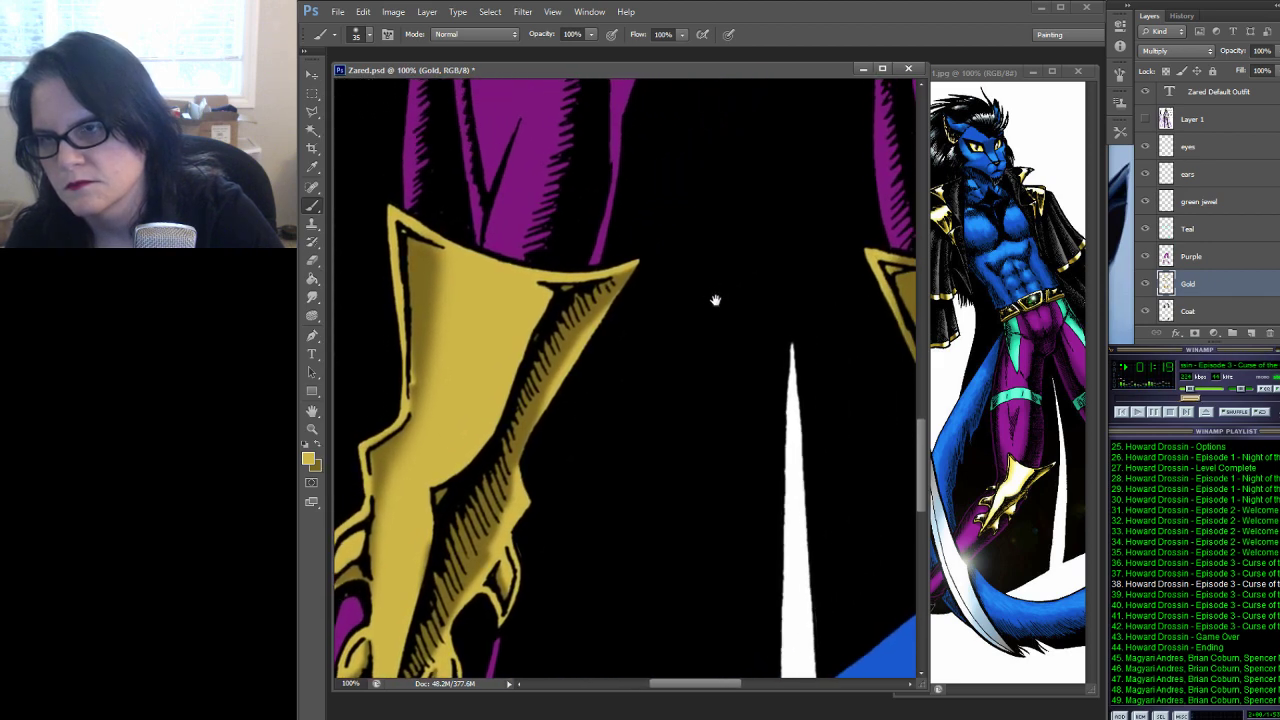
key("ctrl+shift+d")
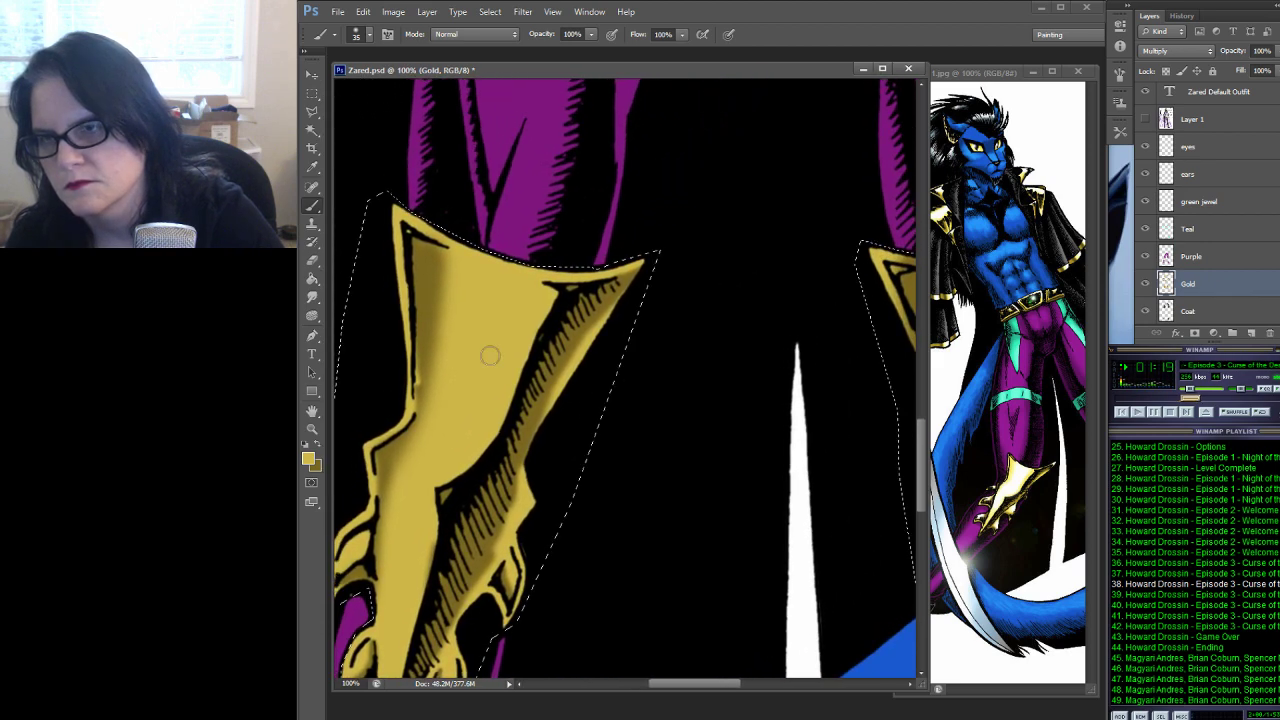
left_click(318, 446)
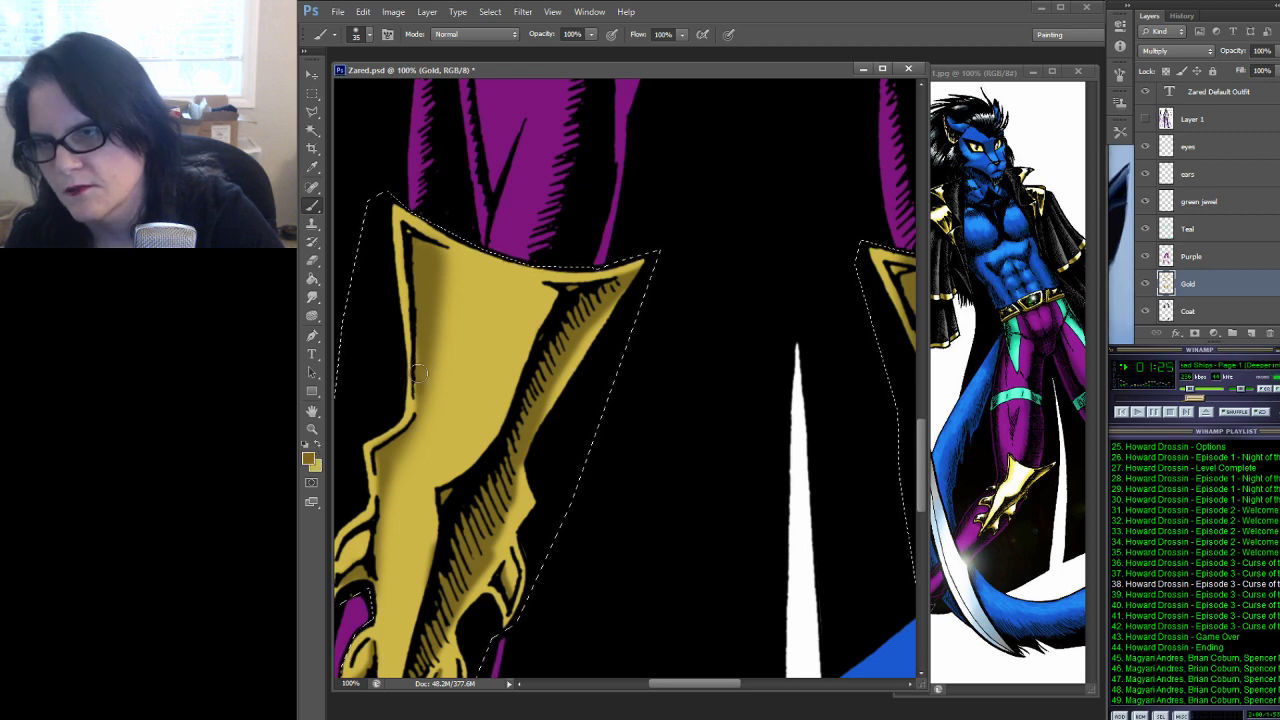
left_click_drag(415, 345, 418, 388)
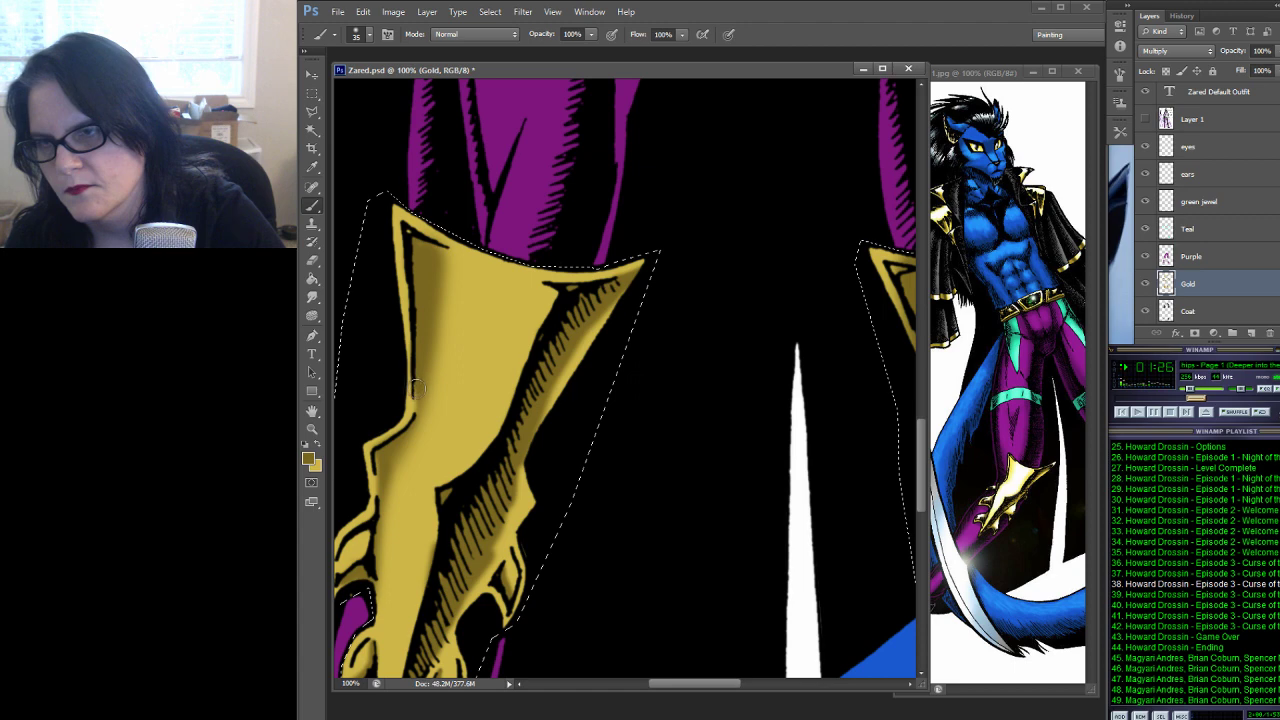
Check the gold collar and shoulder pieces on both sides of the coat and save the document
left_click(312, 297)
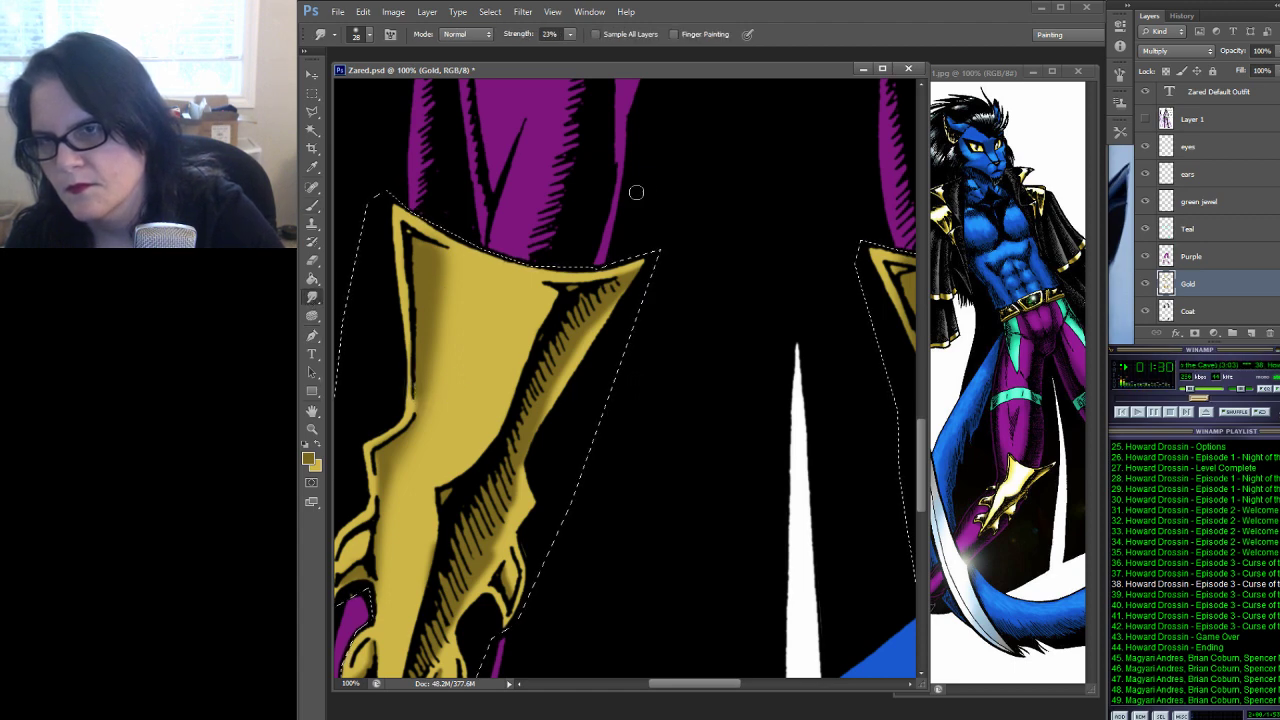
left_click_drag(634, 194, 875, 361)
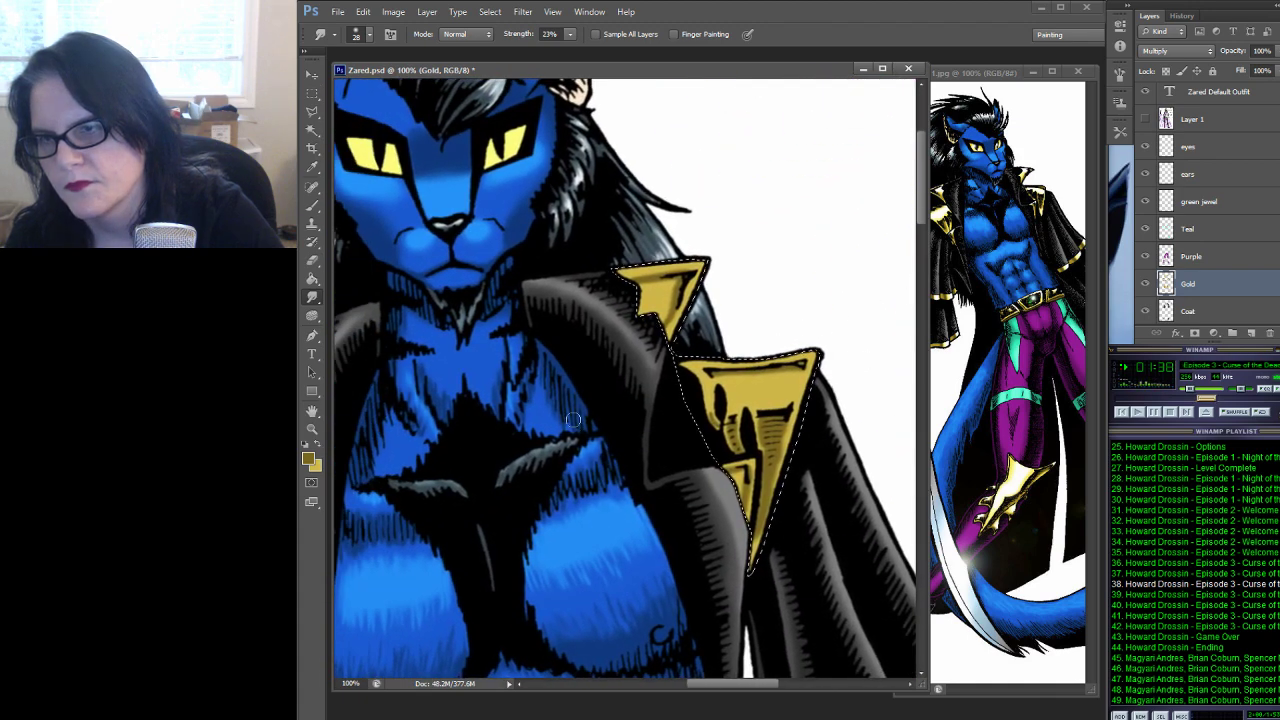
left_click(317, 444)
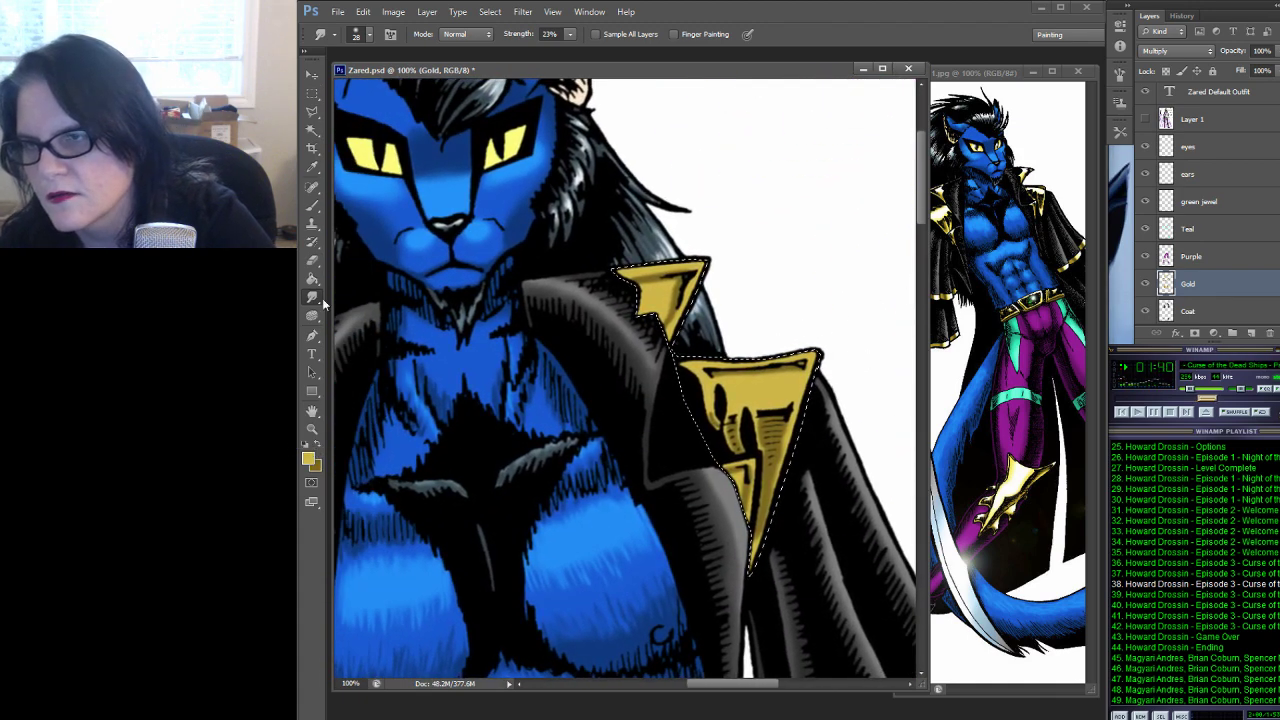
left_click(312, 205)
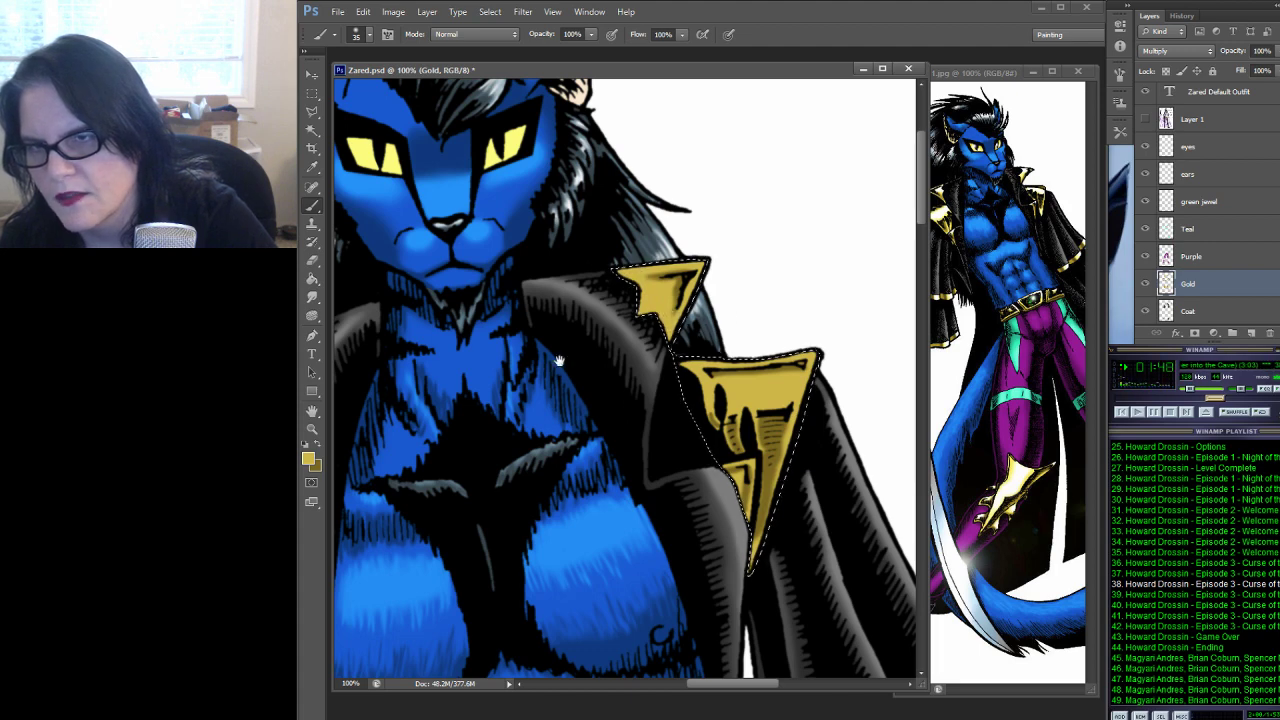
scroll(723, 318, "left", 5)
scroll(594, 349, "down", 1)
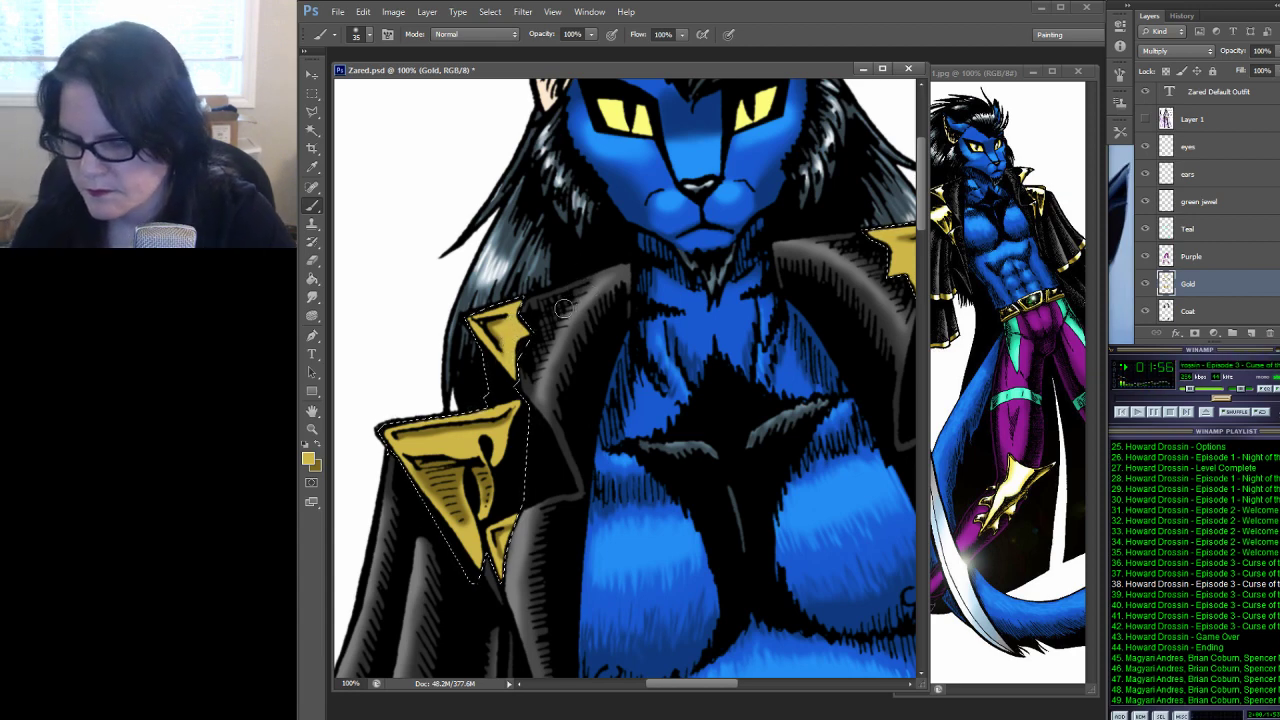
key("ctrl+s")
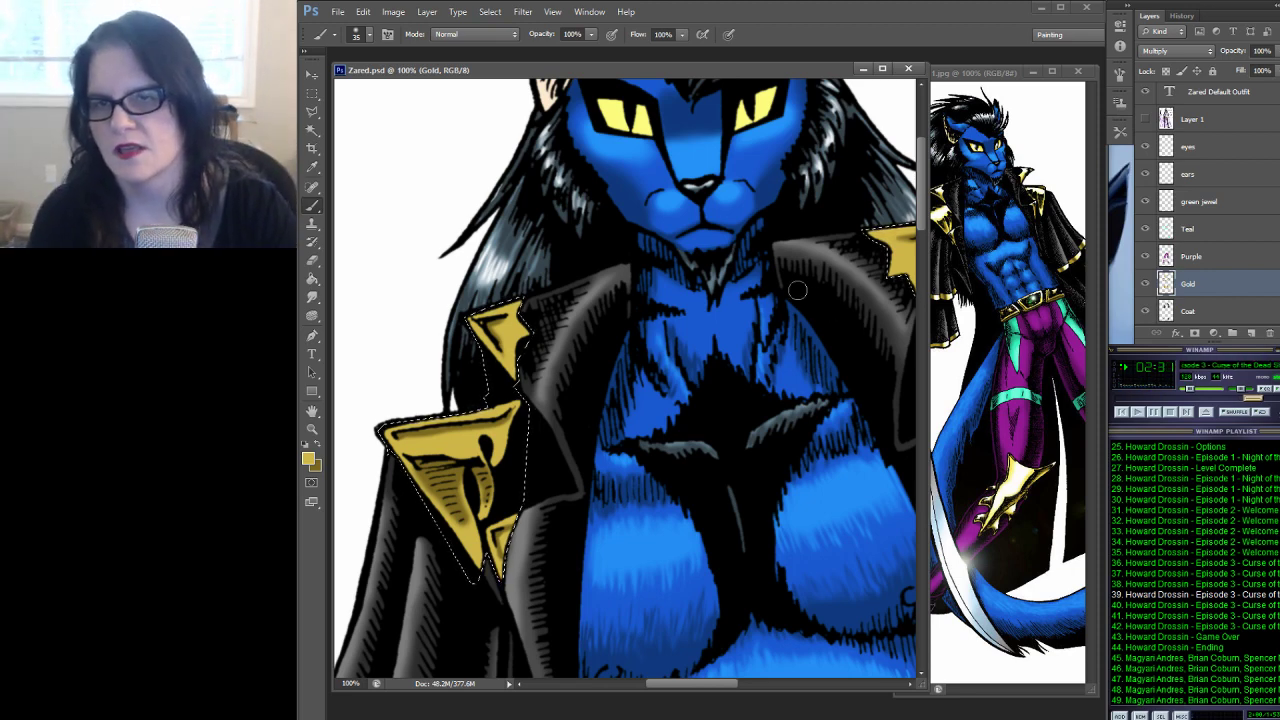
Sample the palest yellow swatch in the palette's gold row and brush highlights onto the viewer's-right collar tip with the 35 px brush
left_click_drag(797, 289, 376, 314)
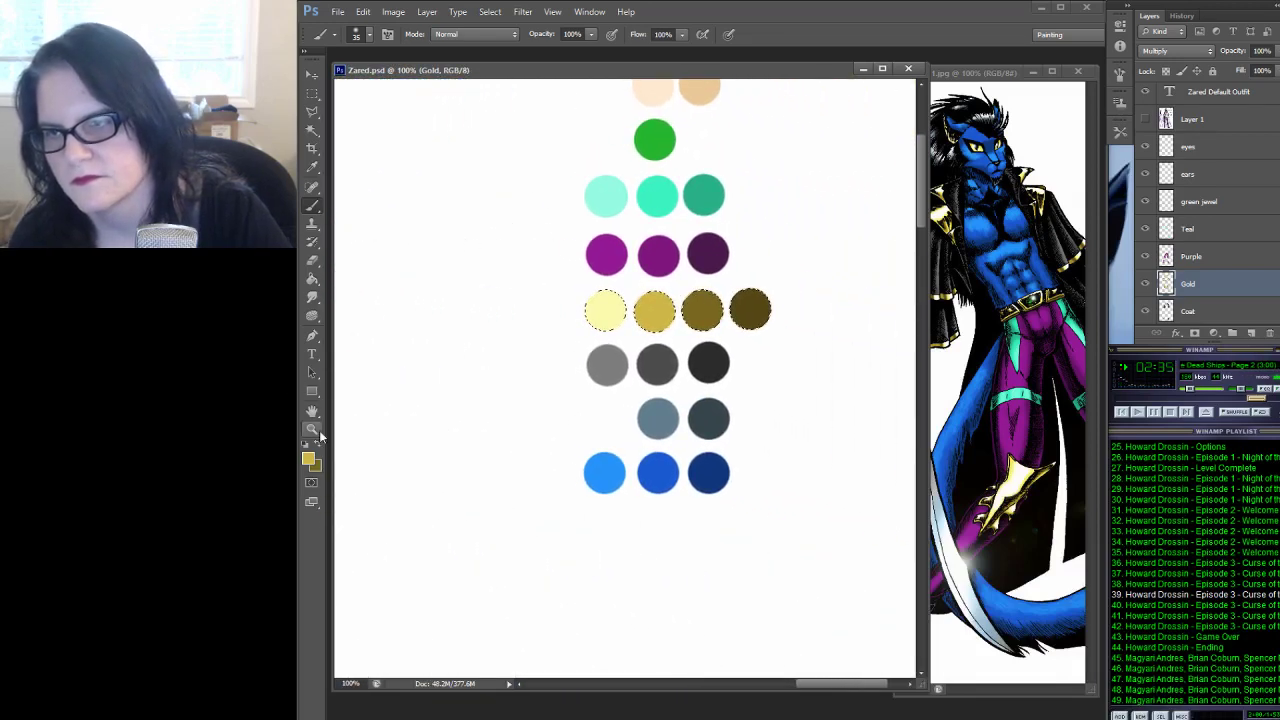
left_click(710, 303, "alt")
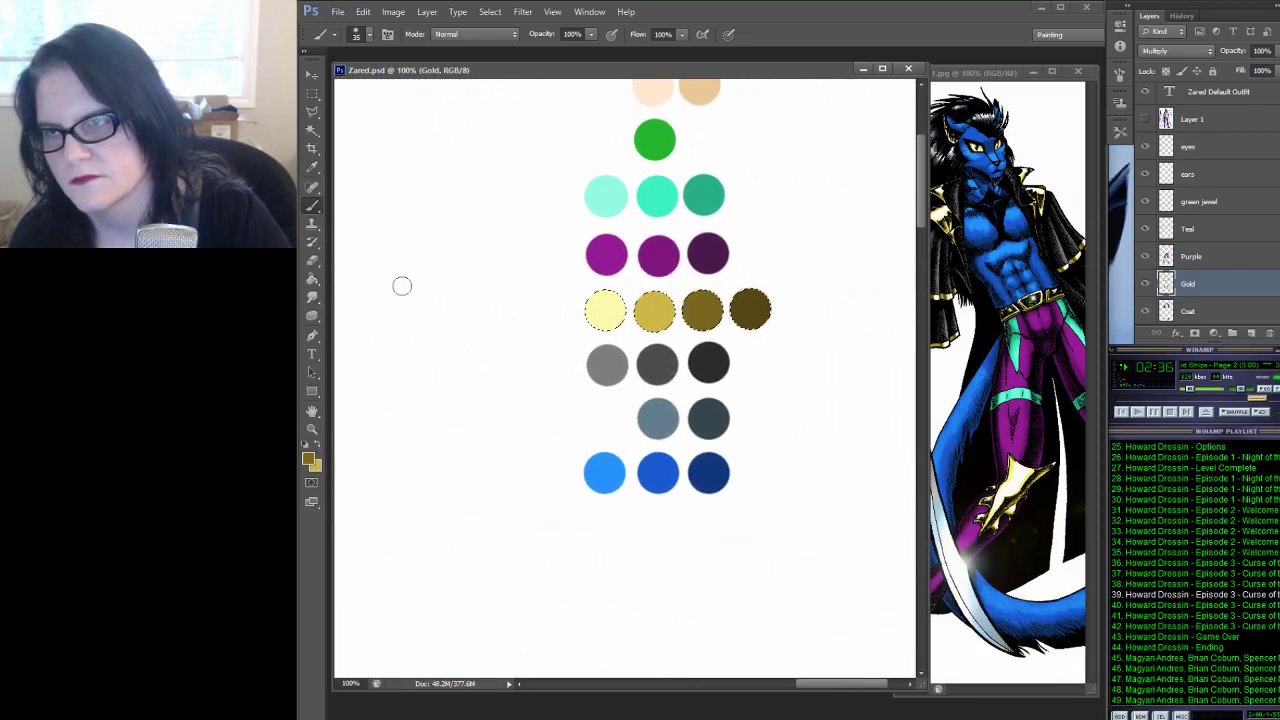
key("i")
left_click(617, 300)
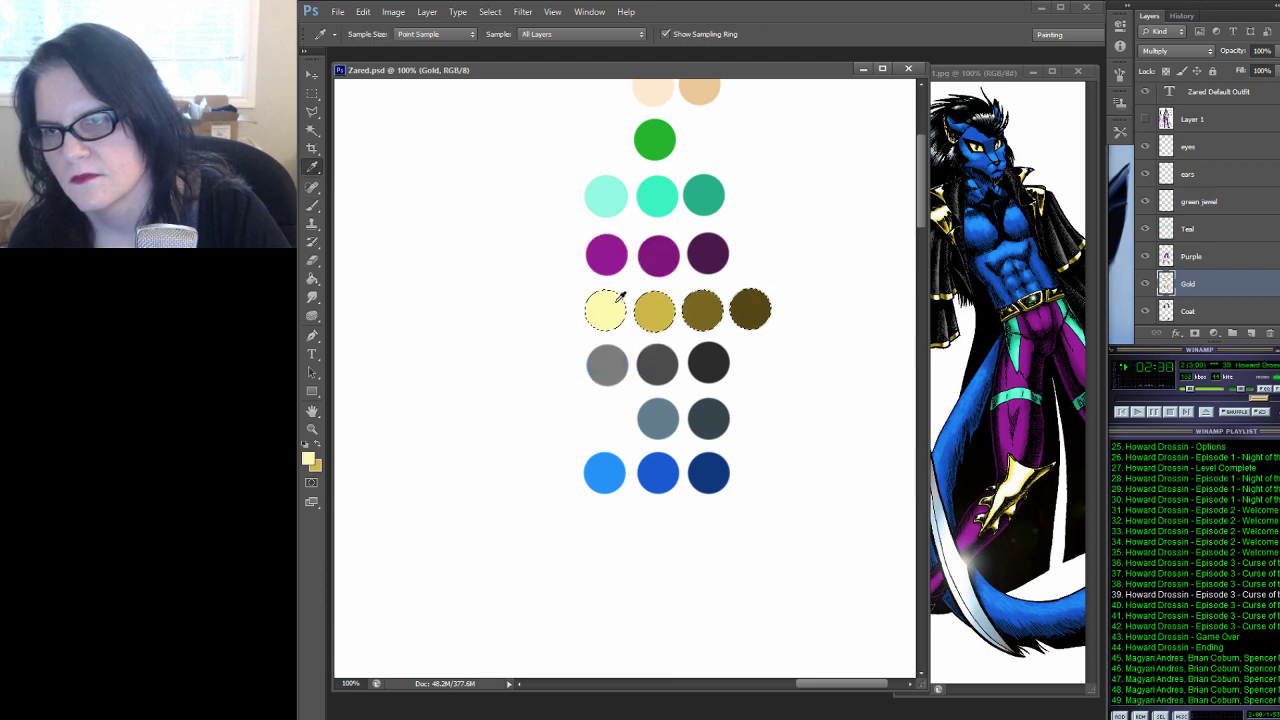
key("ctrl+d")
key("b")
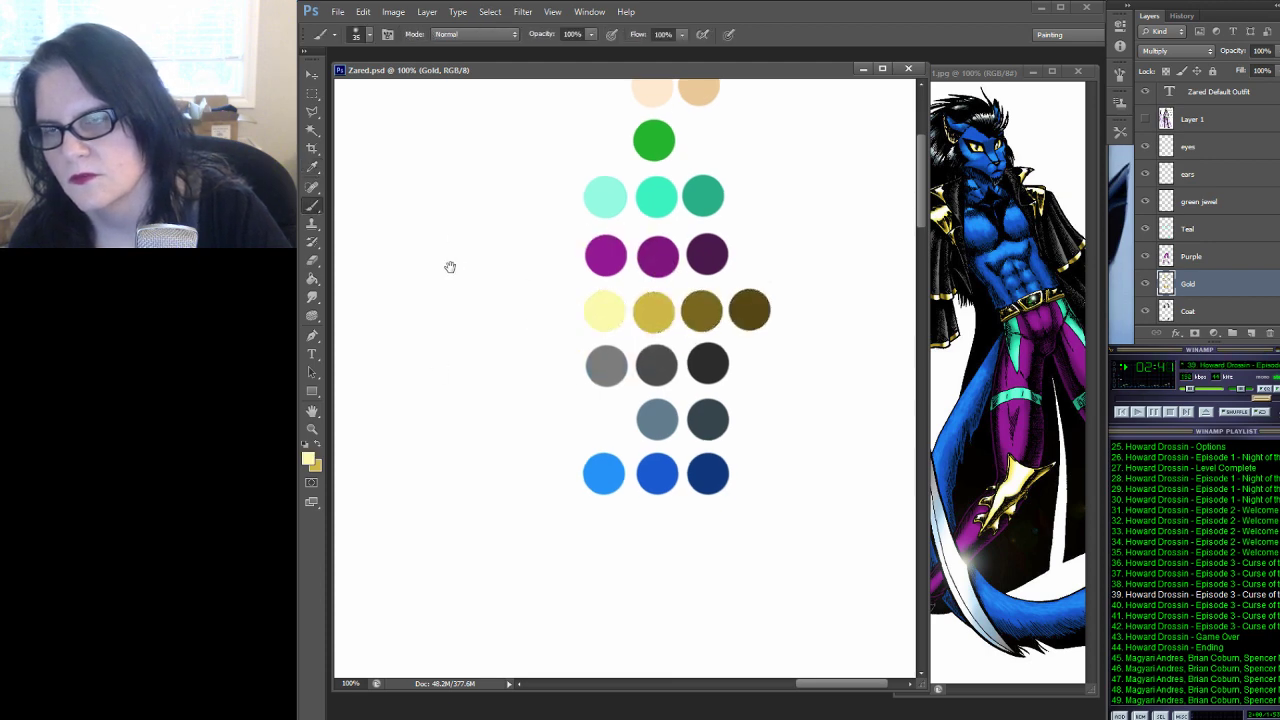
mouse_move(450, 267)
left_mouse_down()
mouse_move(690, 215)
mouse_move(746, 348)
mouse_move(711, 351)
left_mouse_up()
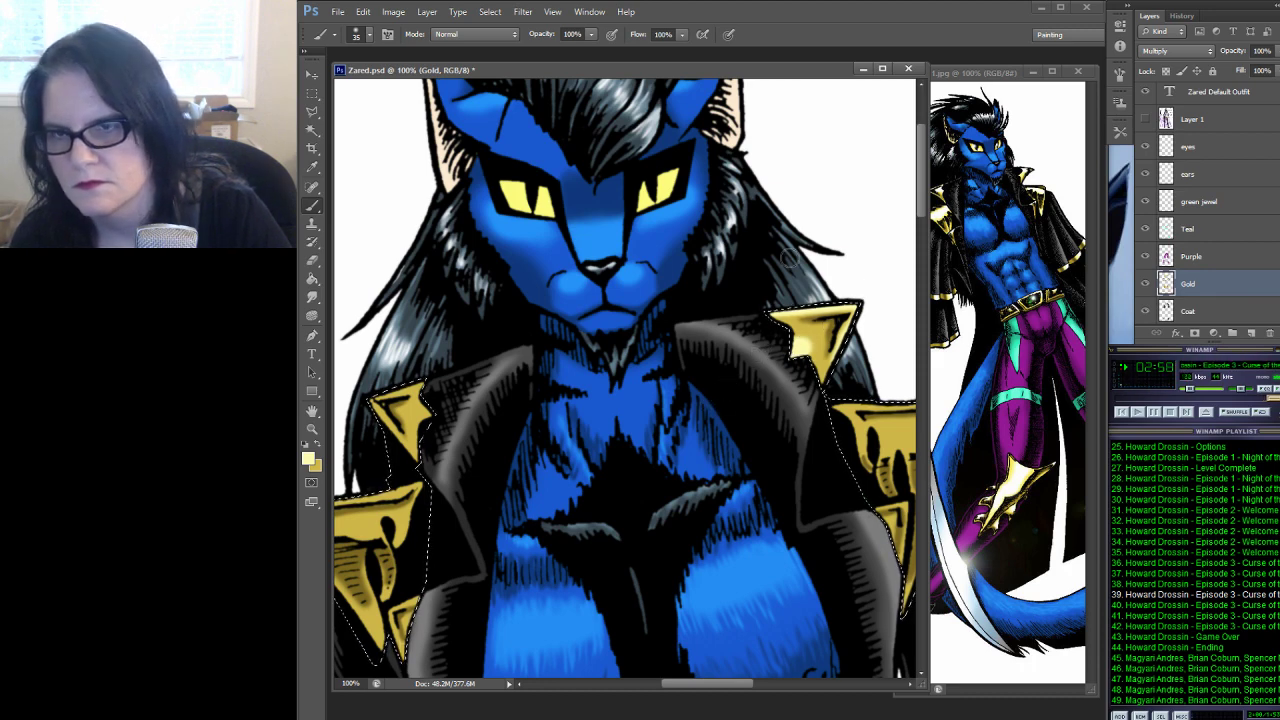
Blend the viewer's-right collar tip's highlight with the Smudge tool at 23% strength and check it without the selection outline
left_click(312, 280)
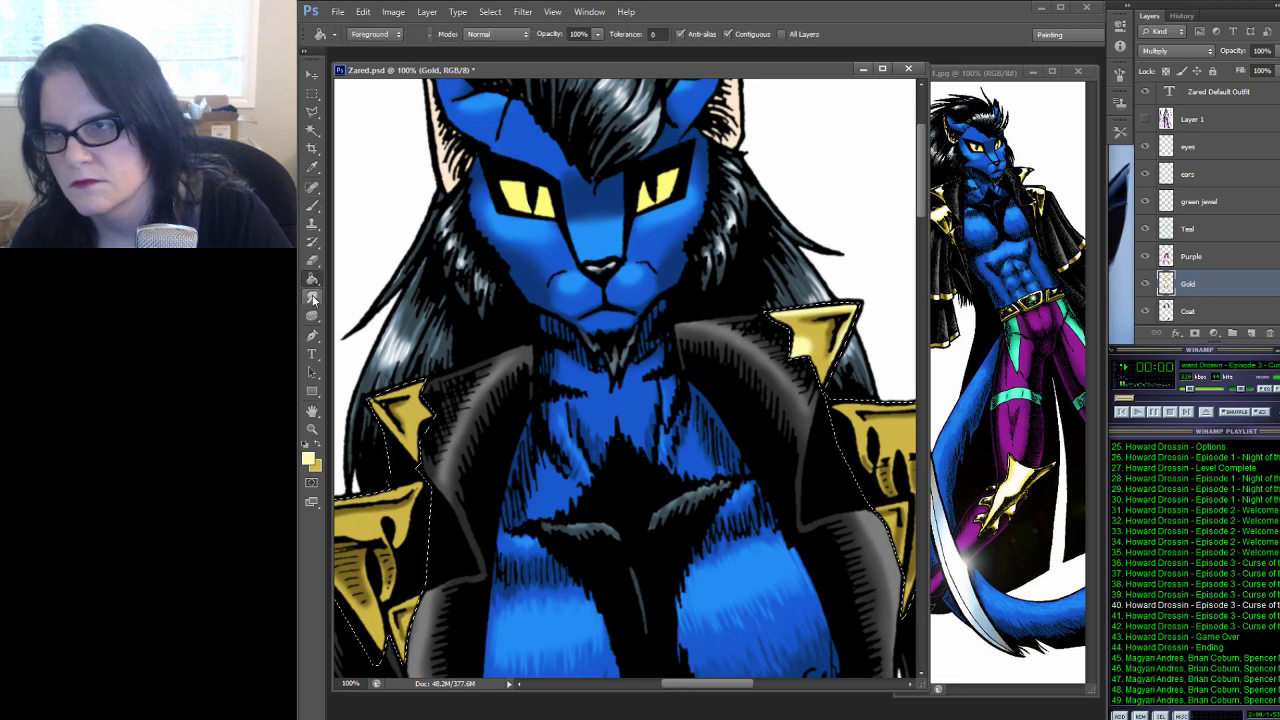
left_click(312, 298)
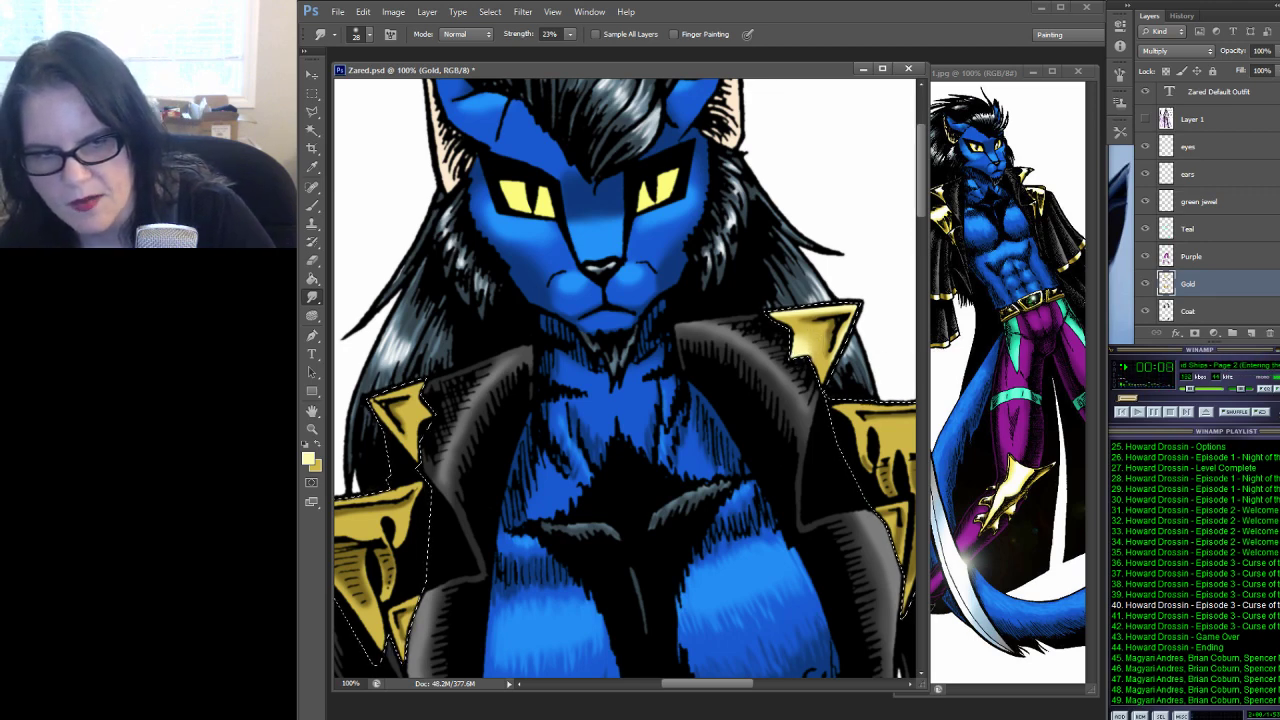
scroll(1195, 570, "down", 3)
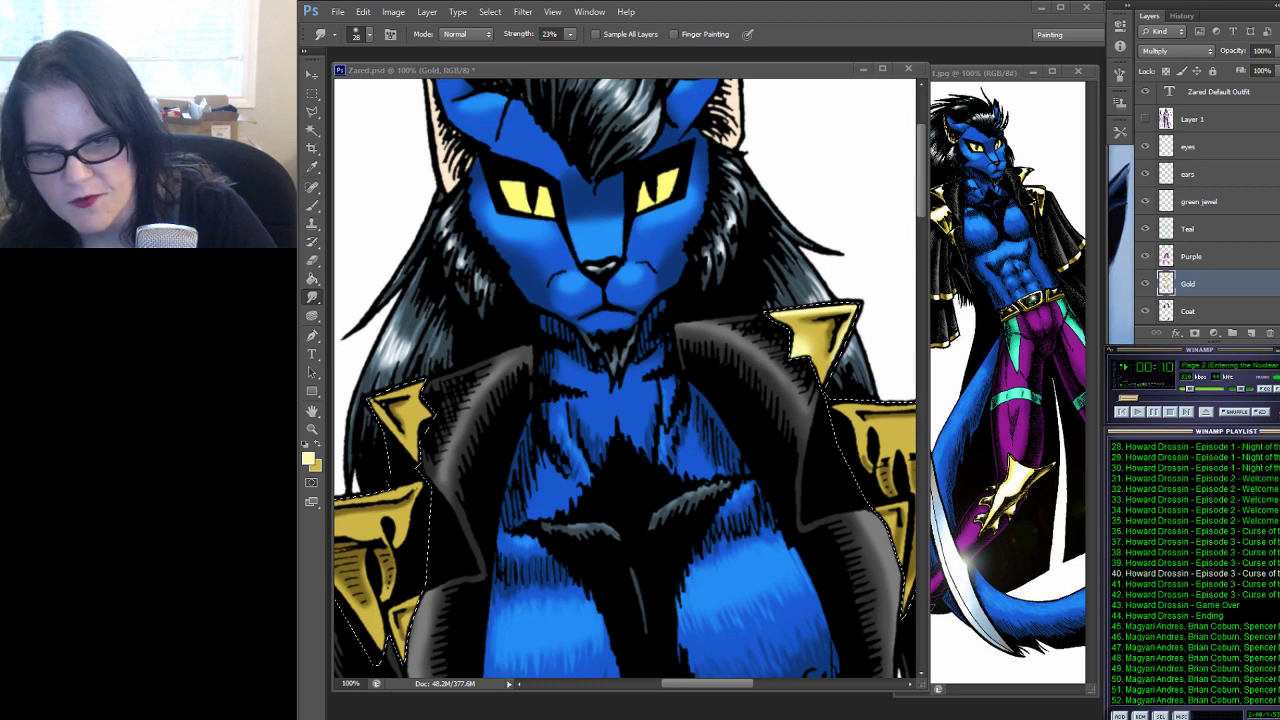
scroll(1195, 570, "down", 1)
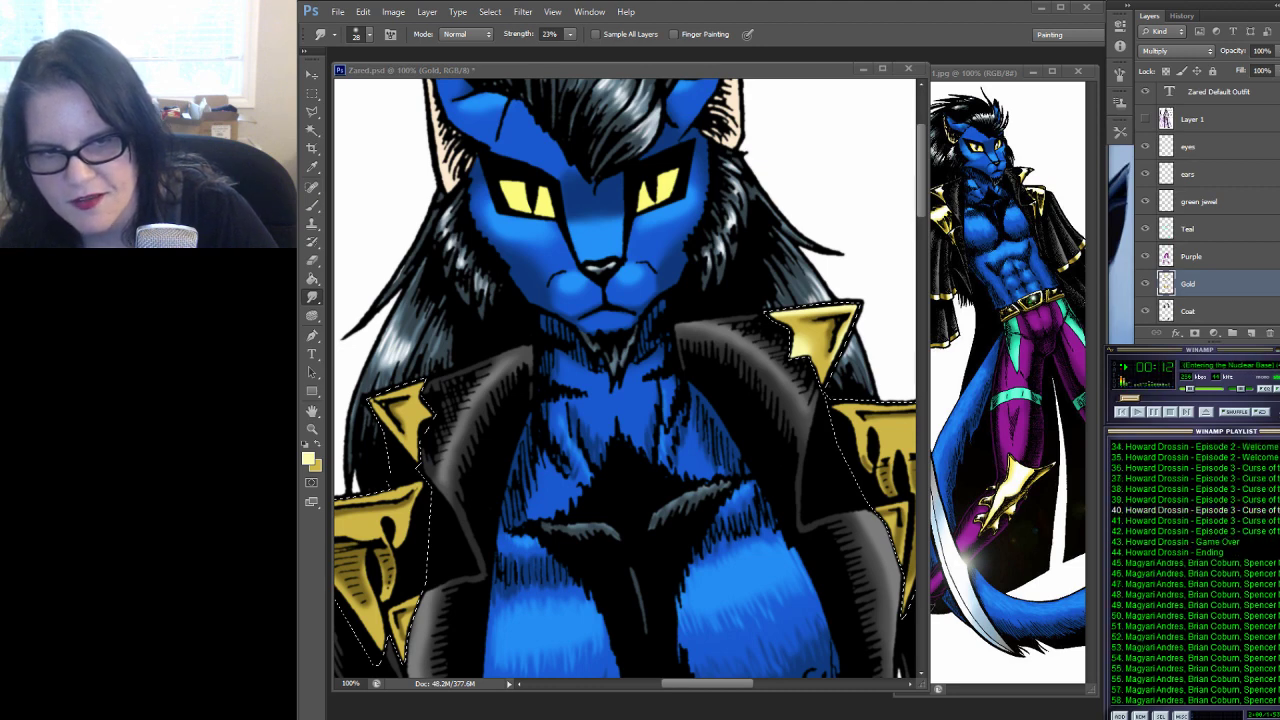
key("ctrl+d")
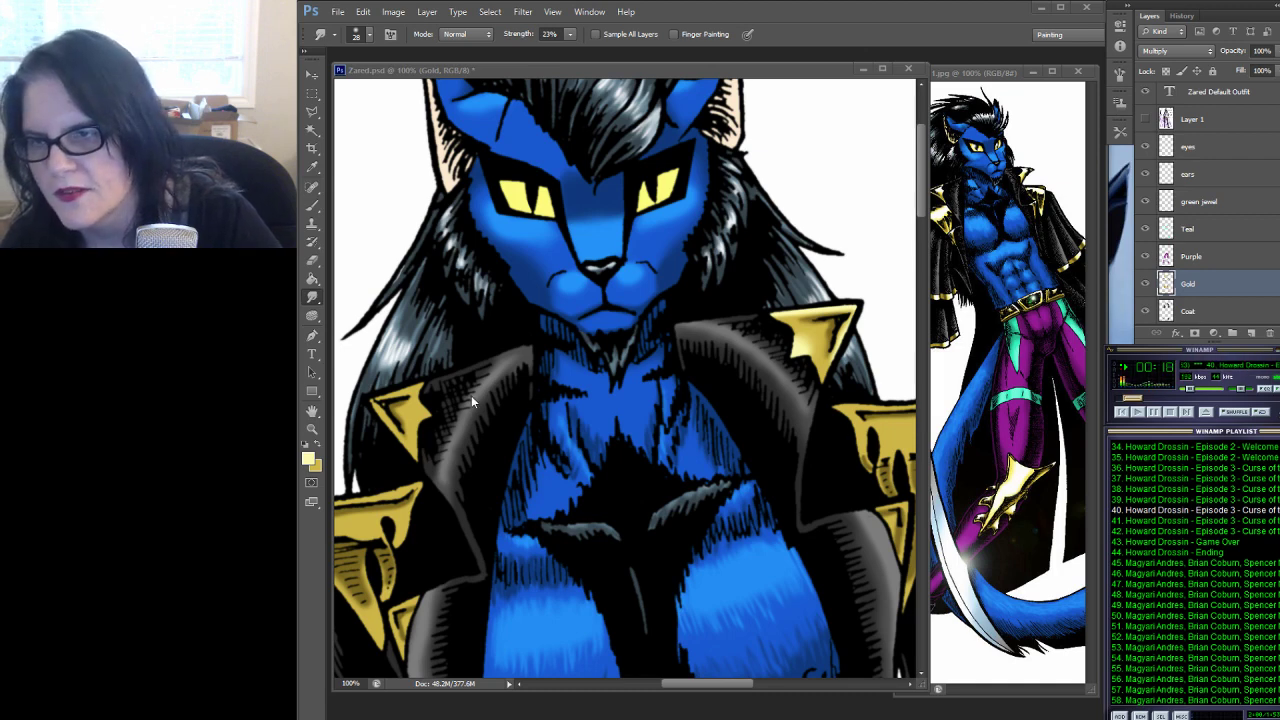
key("ctrl+shift+d")
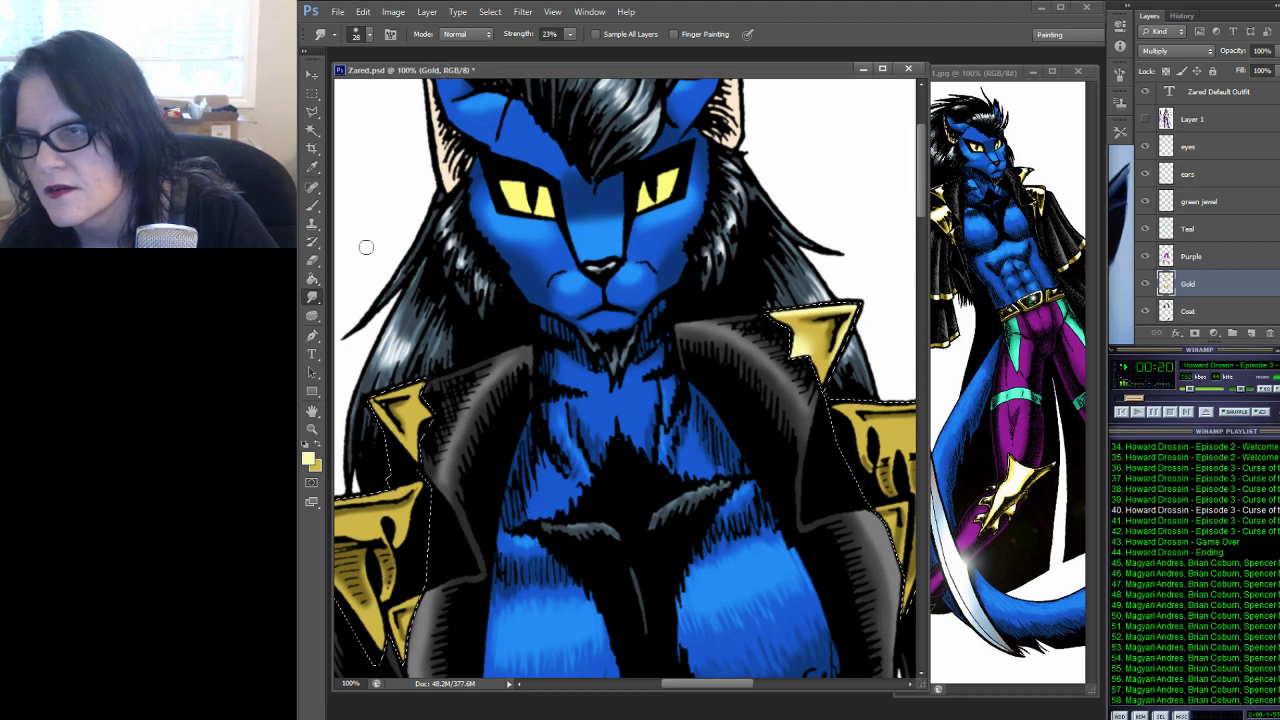
Brush pale yellow highlights onto the viewer's-left collar tip and smooth them with the Smudge tool
key("b")
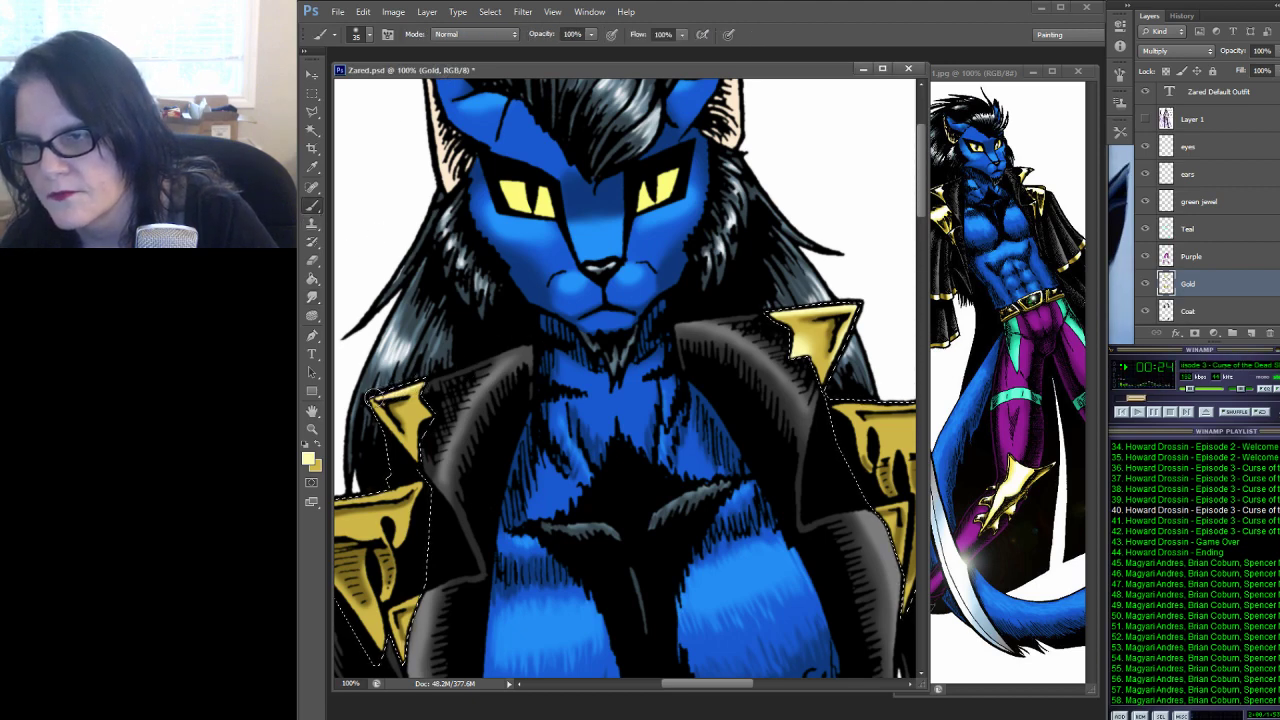
left_click_drag(372, 398, 425, 460)
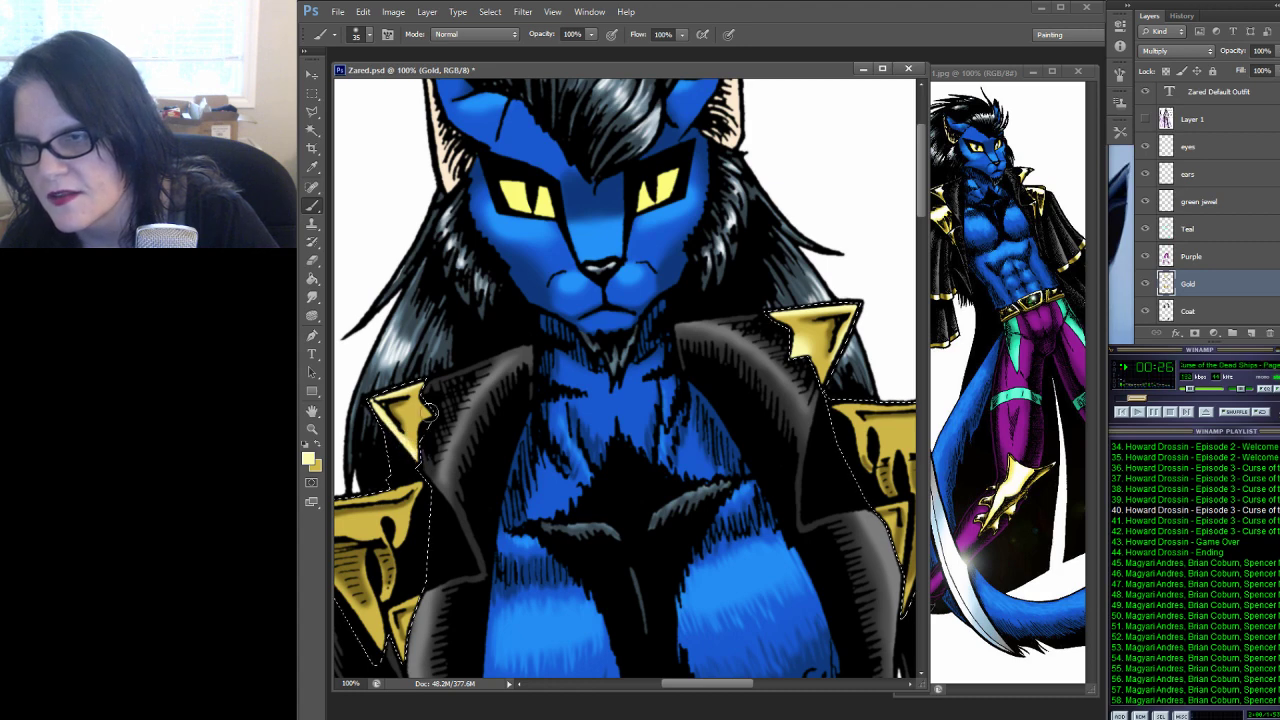
left_click_drag(428, 410, 422, 416)
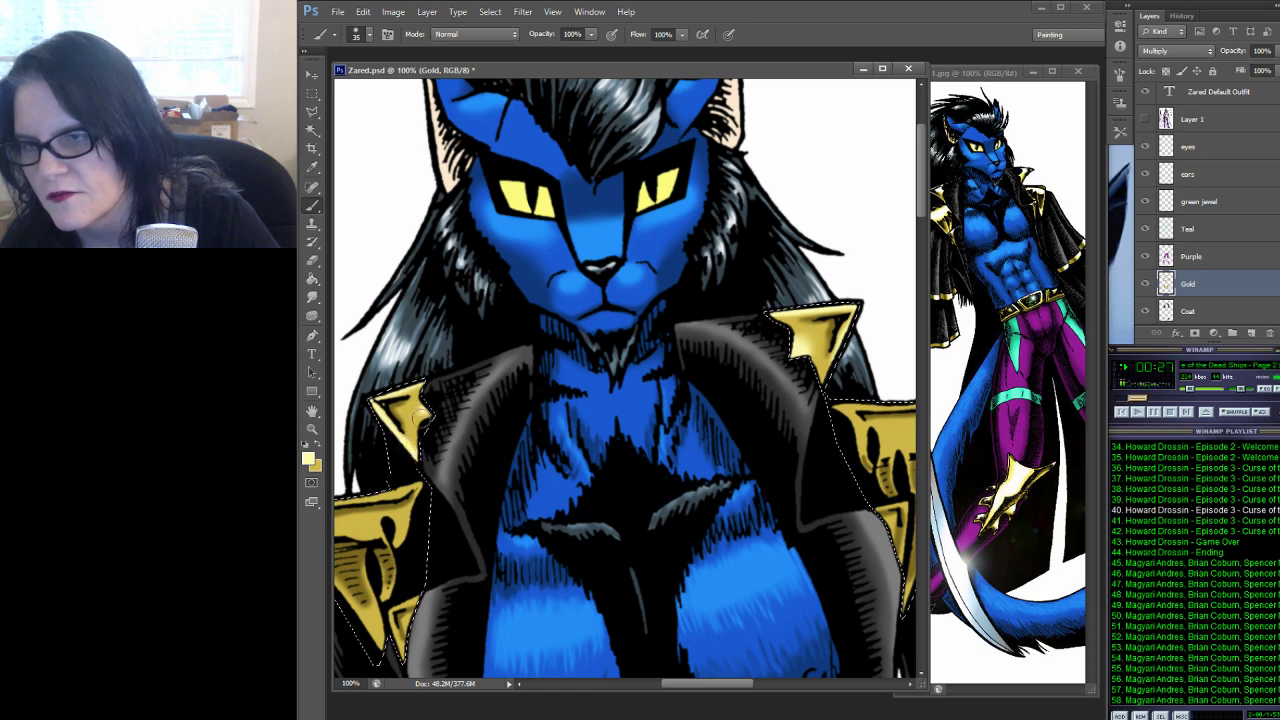
left_click(312, 297)
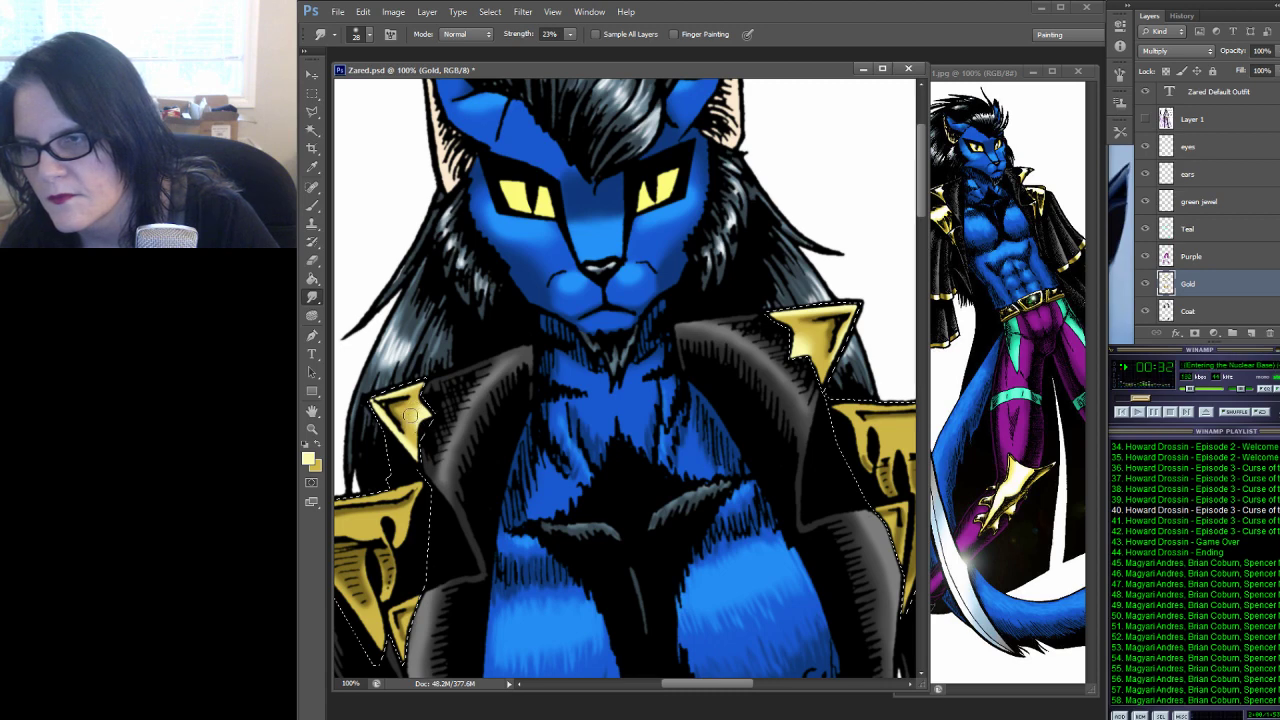
Paint pale yellow highlights on the upper band and lower point of the viewer's-left gold shoulder piece
left_click_drag(576, 340, 707, 250)
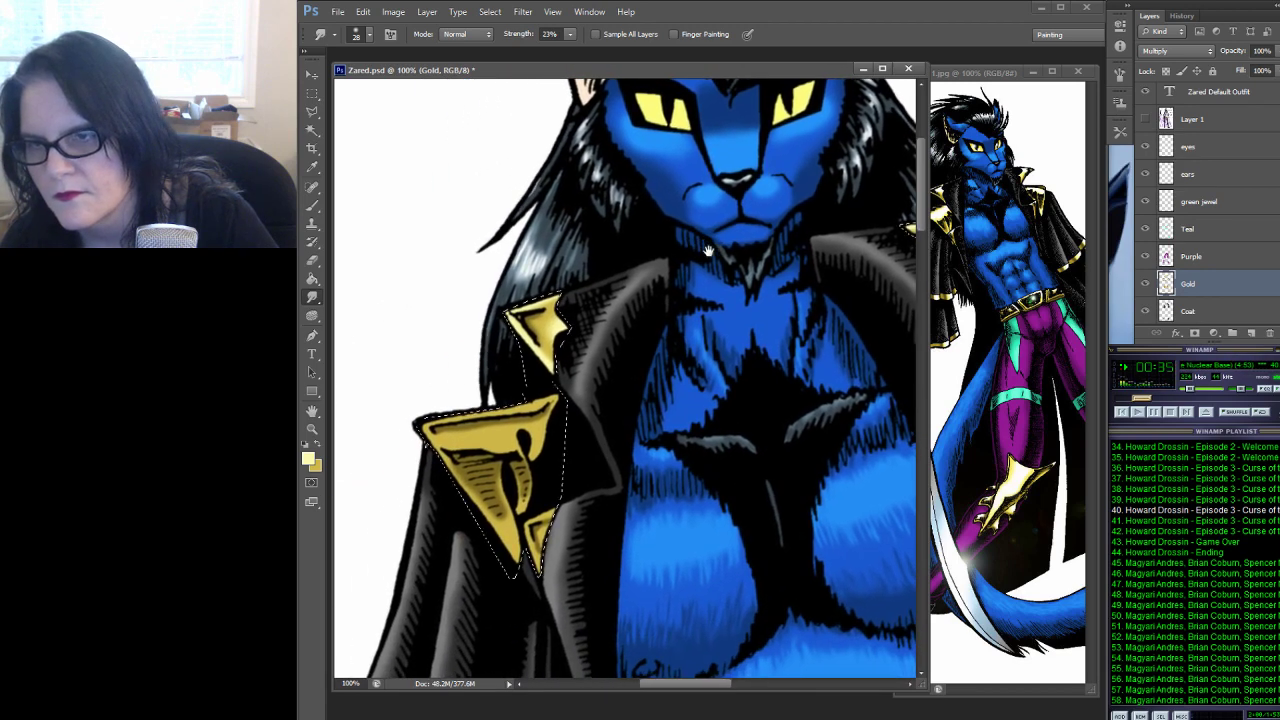
left_click(312, 205)
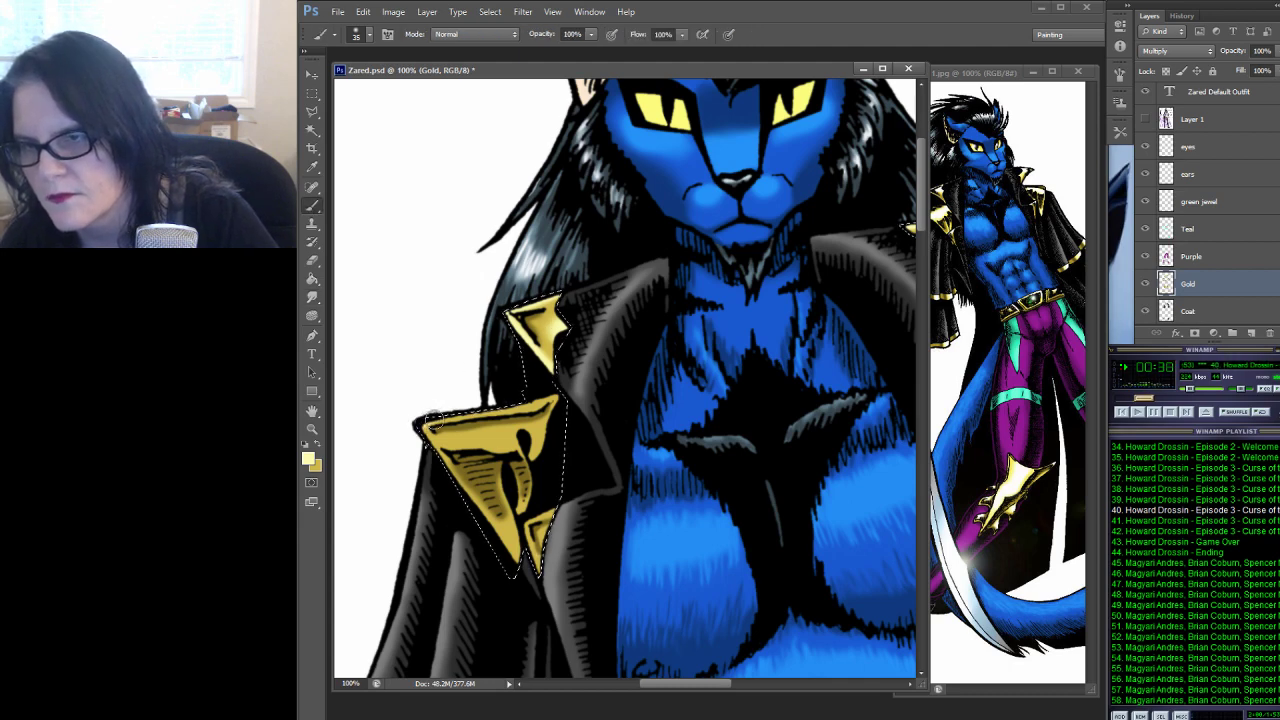
left_click_drag(455, 420, 538, 400)
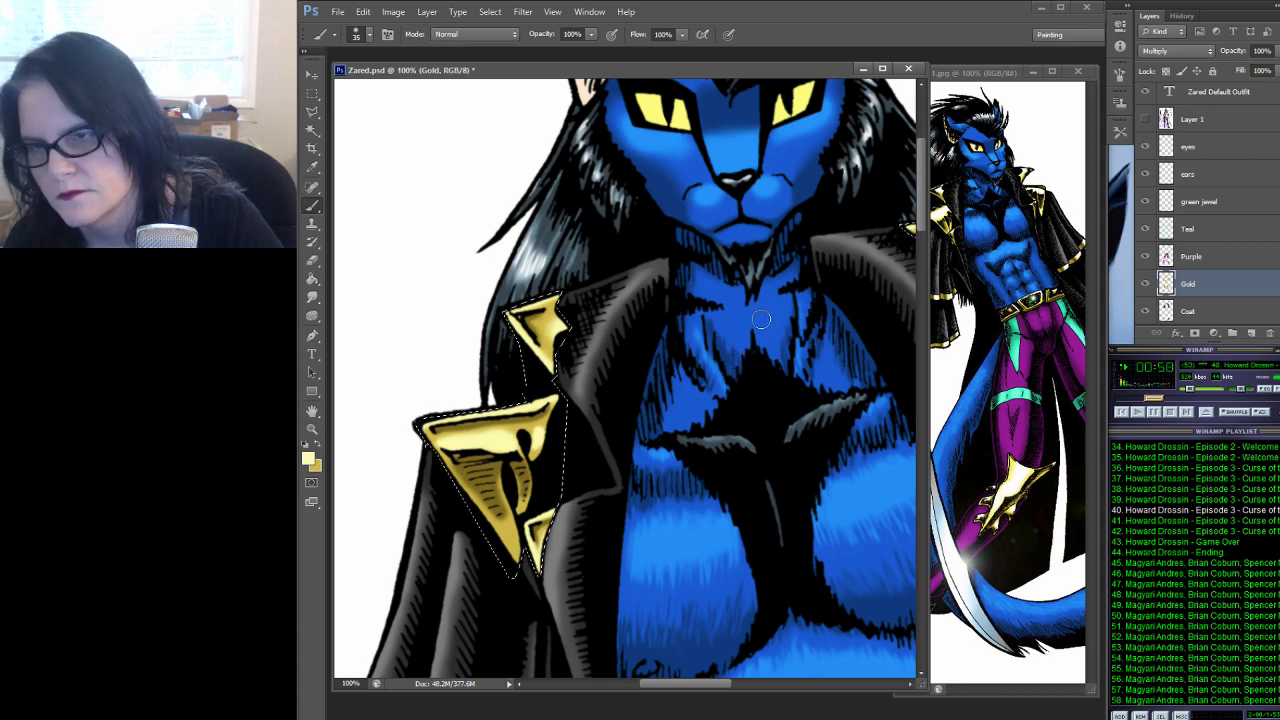
Paint matching pale yellow highlights on the viewer's-right gold shoulder piece and compare it with the opposite side
mouse_move(805, 257)
left_mouse_down()
mouse_move(757, 276)
mouse_move(552, 302)
left_mouse_up()
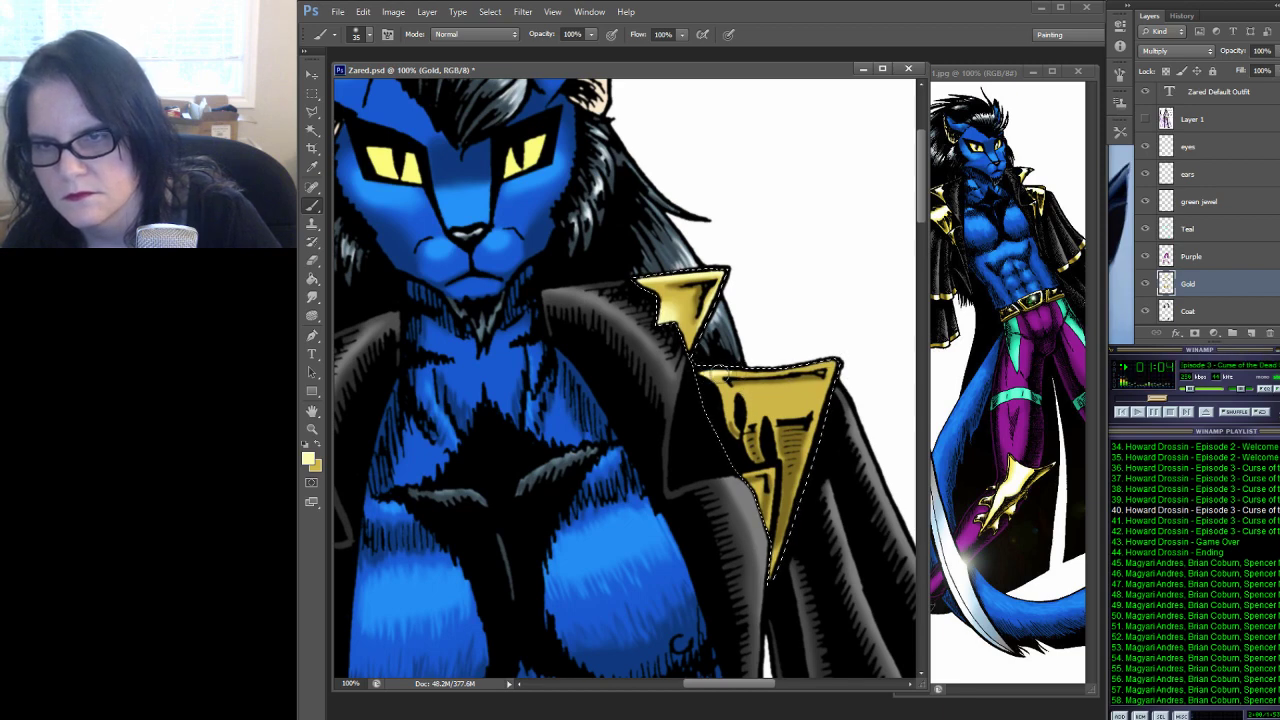
left_click_drag(770, 372, 820, 360)
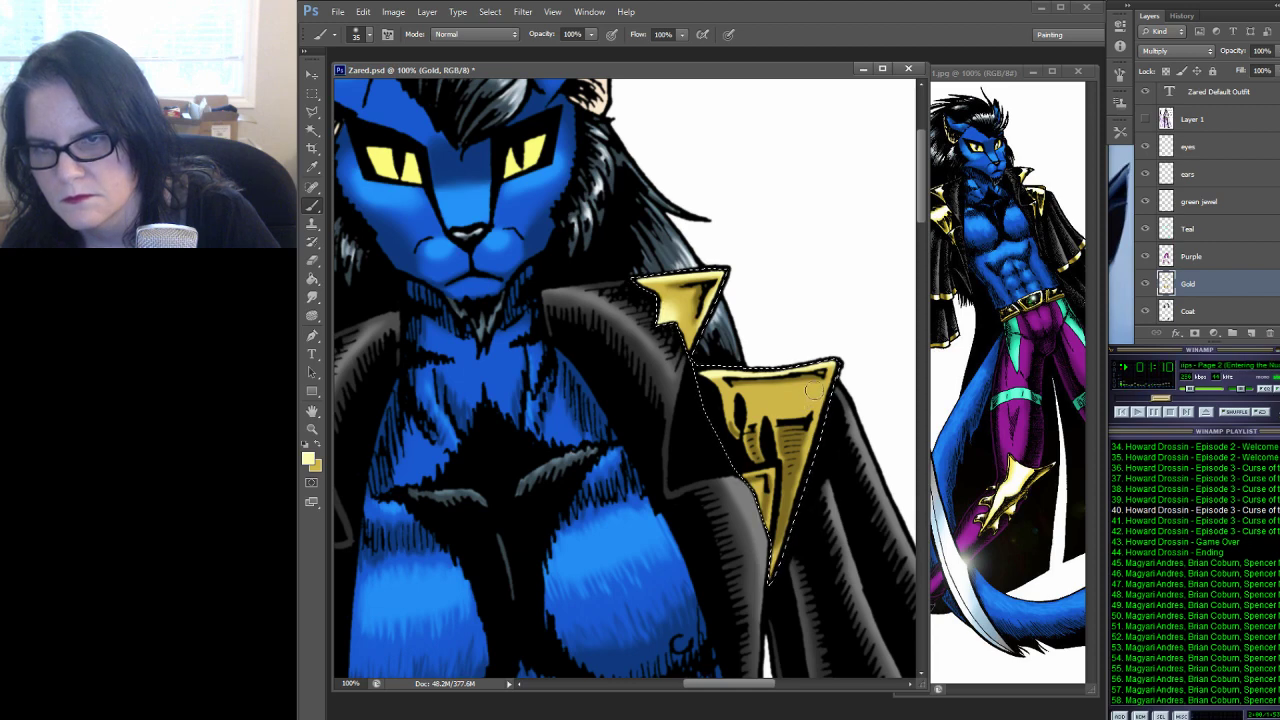
mouse_move(690, 415)
left_mouse_down()
mouse_move(885, 395)
mouse_move(866, 373)
mouse_move(666, 390)
mouse_move(716, 403)
left_mouse_up()
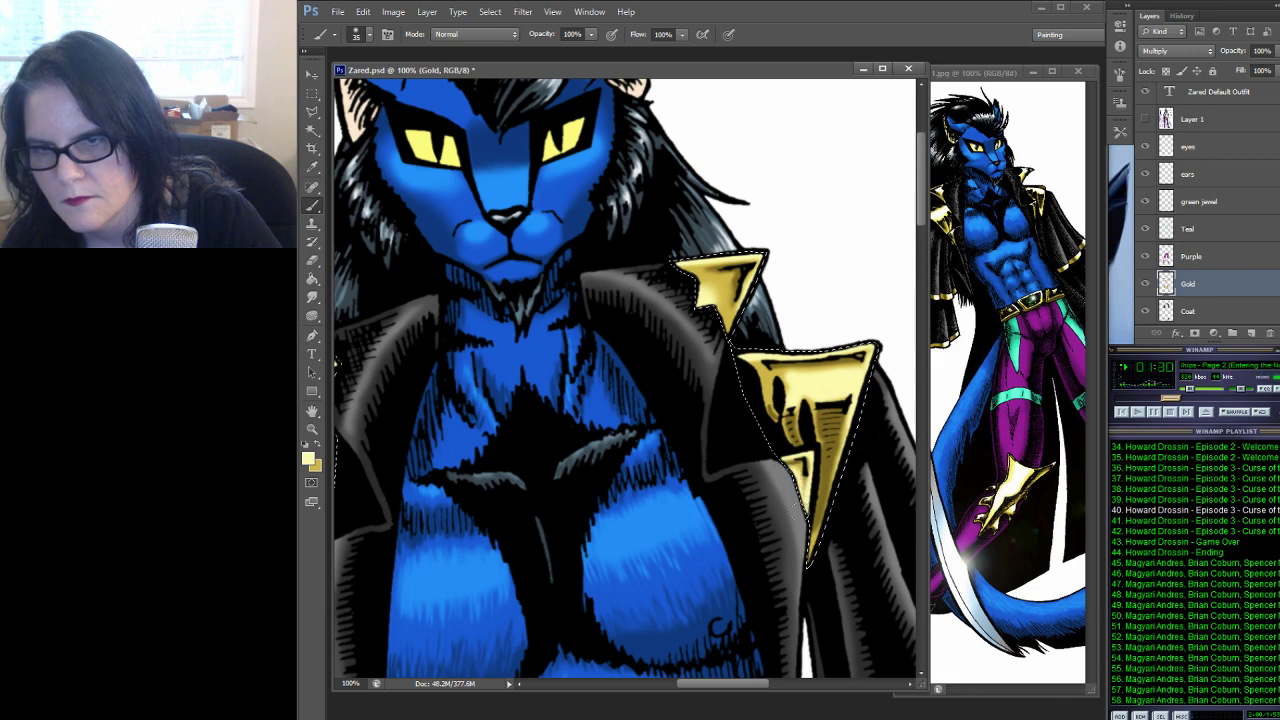
scroll(616, 490, "down", 3)
scroll(616, 490, "left", 5)
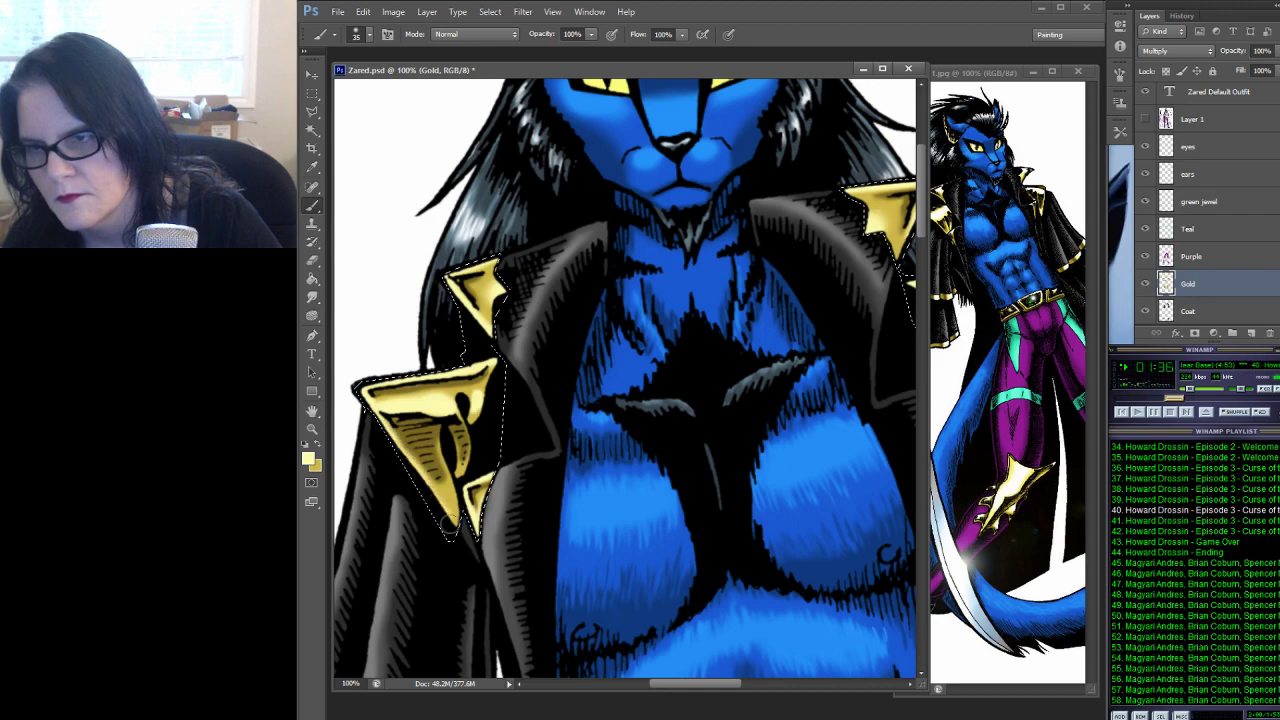
scroll(575, 490, "right", 6)
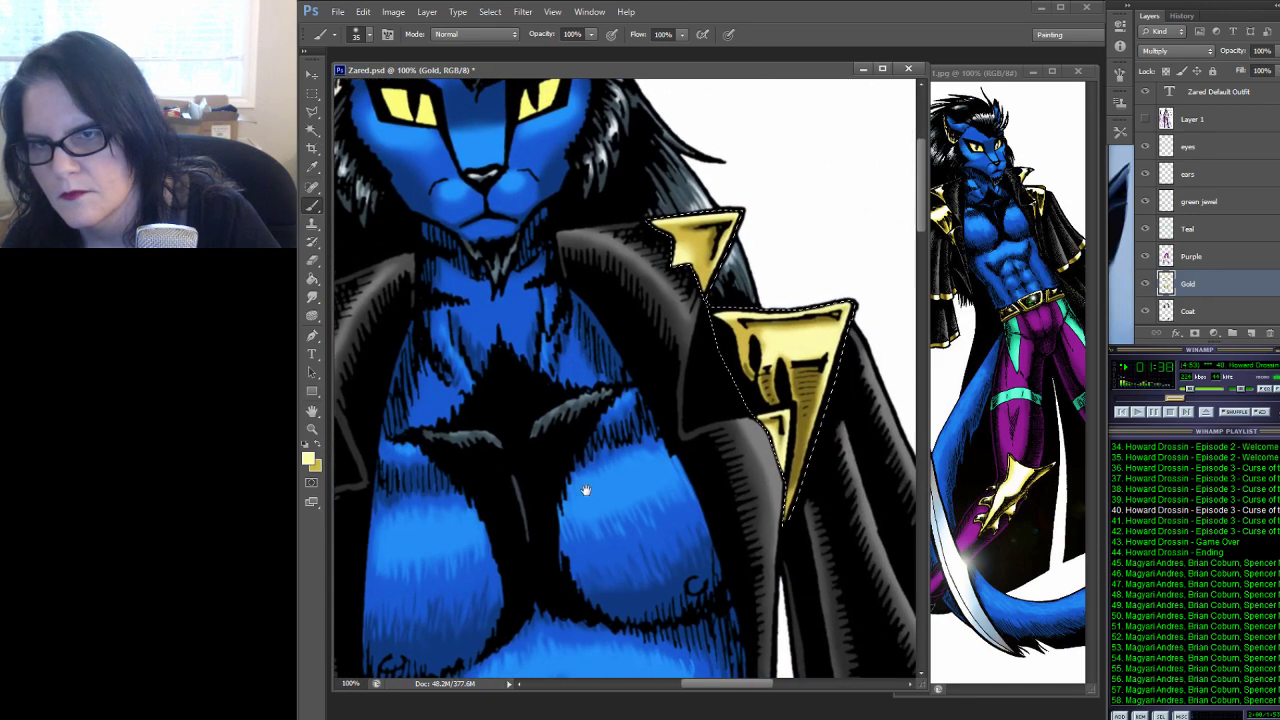
Brush and blend pale yellow highlights along the folds of the viewer's-left sleeve's upper gold trim
left_click_drag(575, 525, 707, 358)
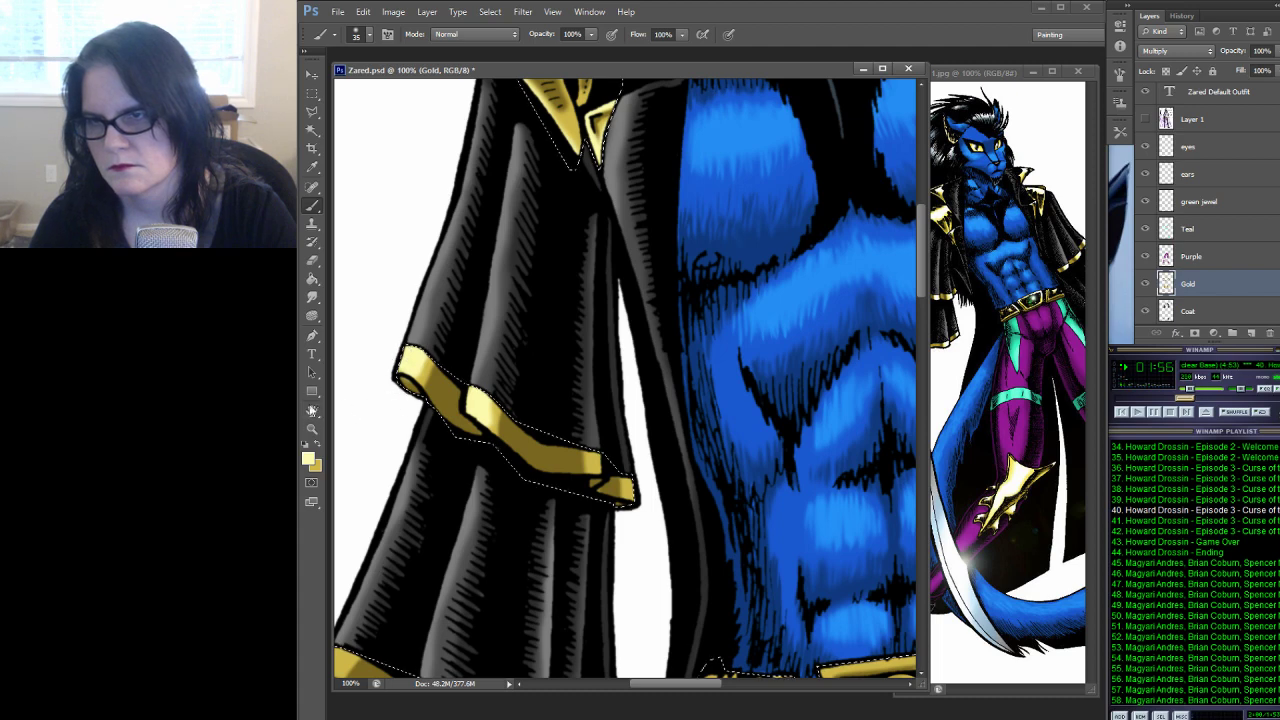
left_click(312, 297)
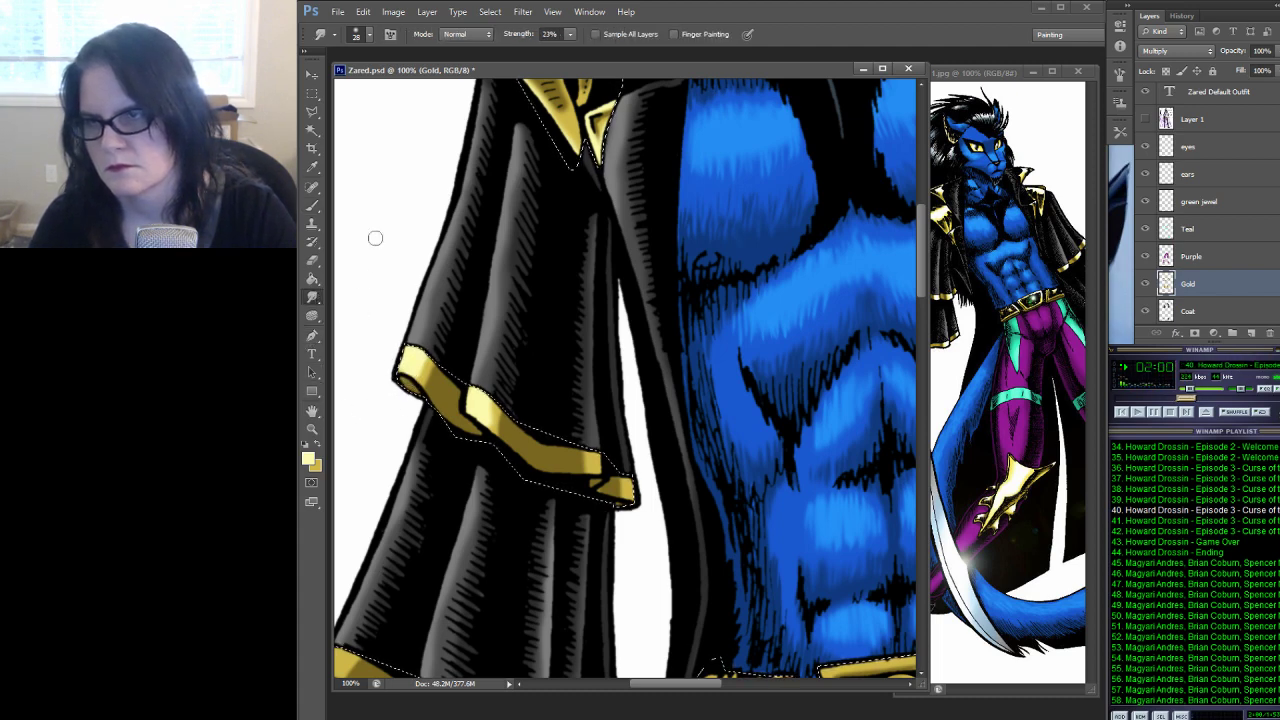
left_click(312, 206)
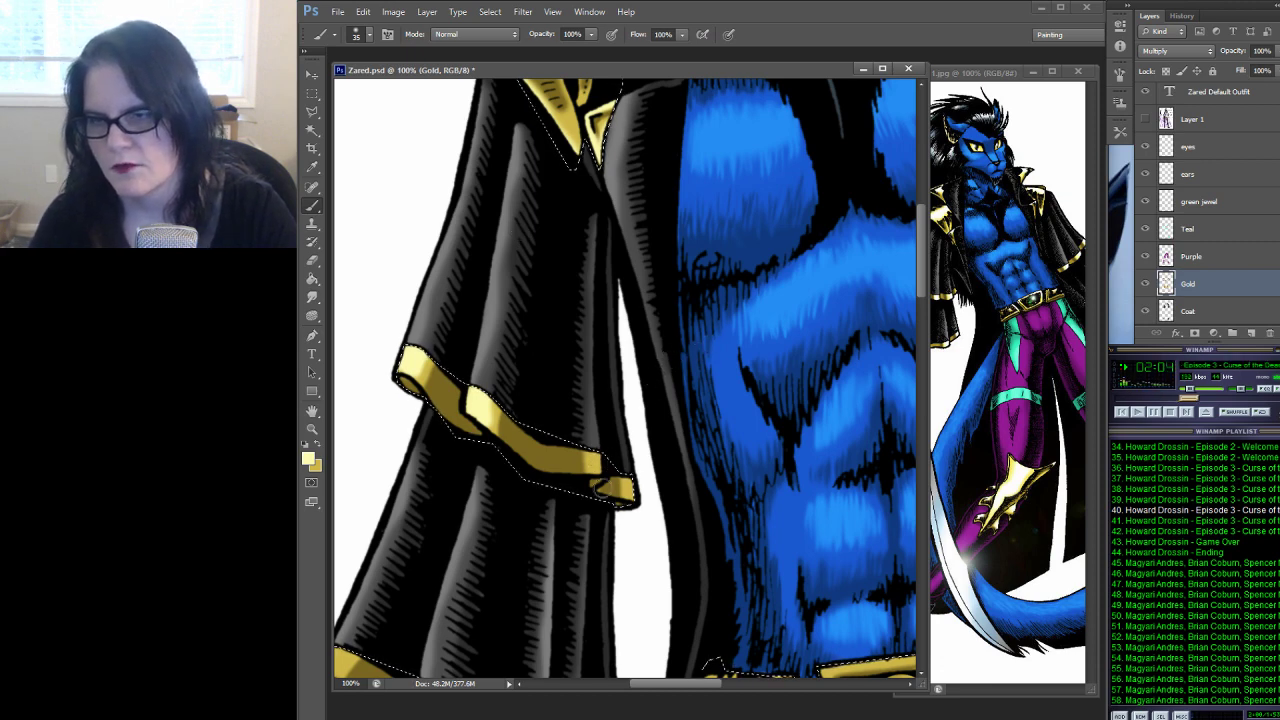
Brush pale yellow highlights onto the viewer's-left sleeve's lower gold trim, alternating with the mid gold to shape their edges
left_click_drag(500, 380, 588, 258)
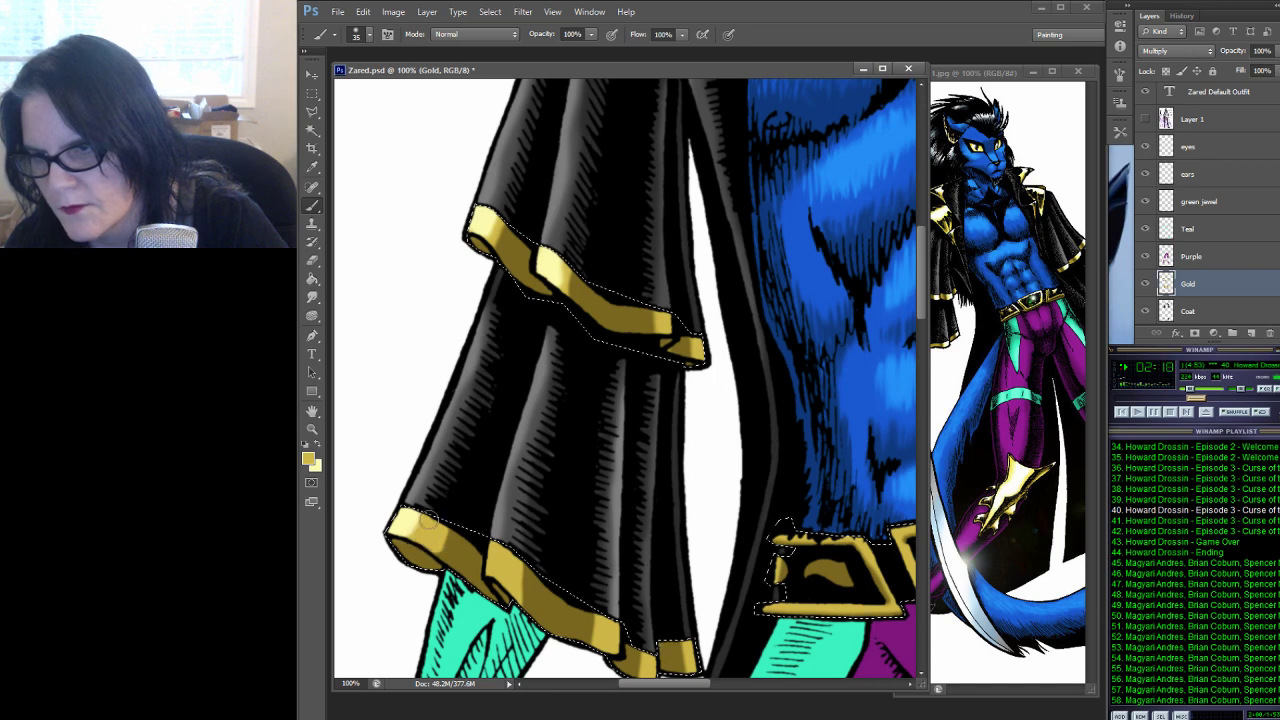
left_click(318, 445)
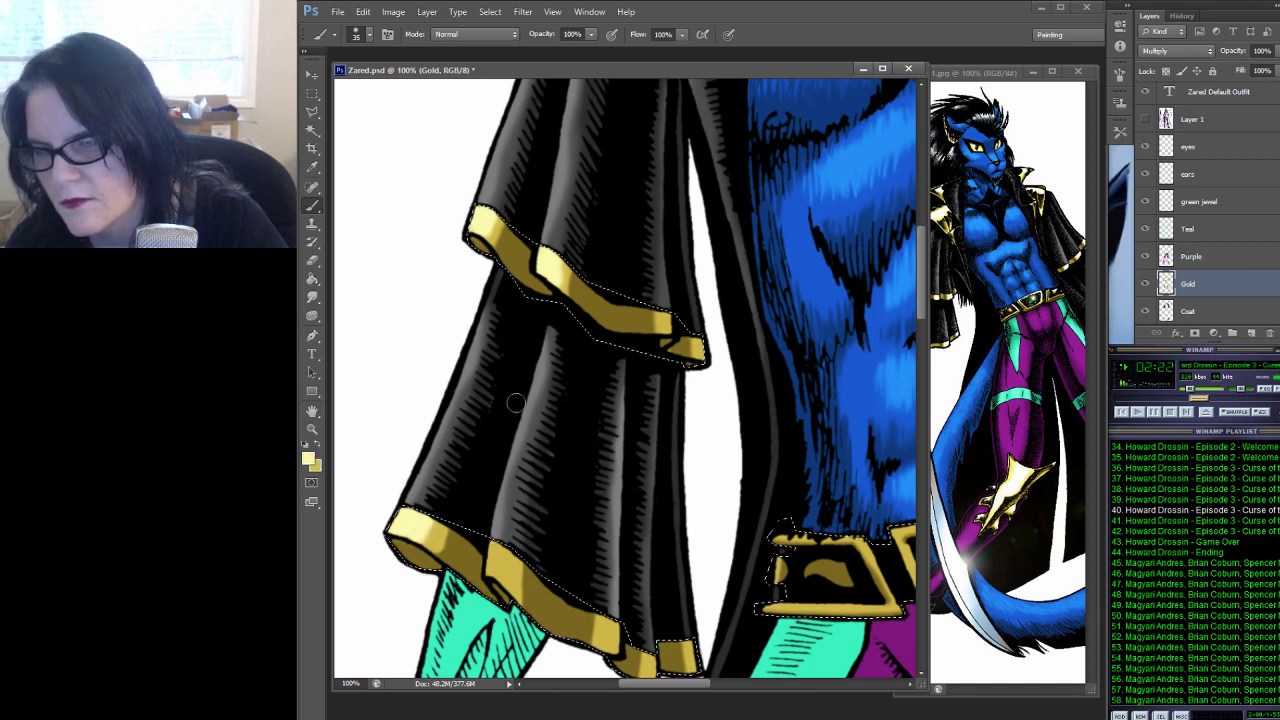
left_click(318, 448)
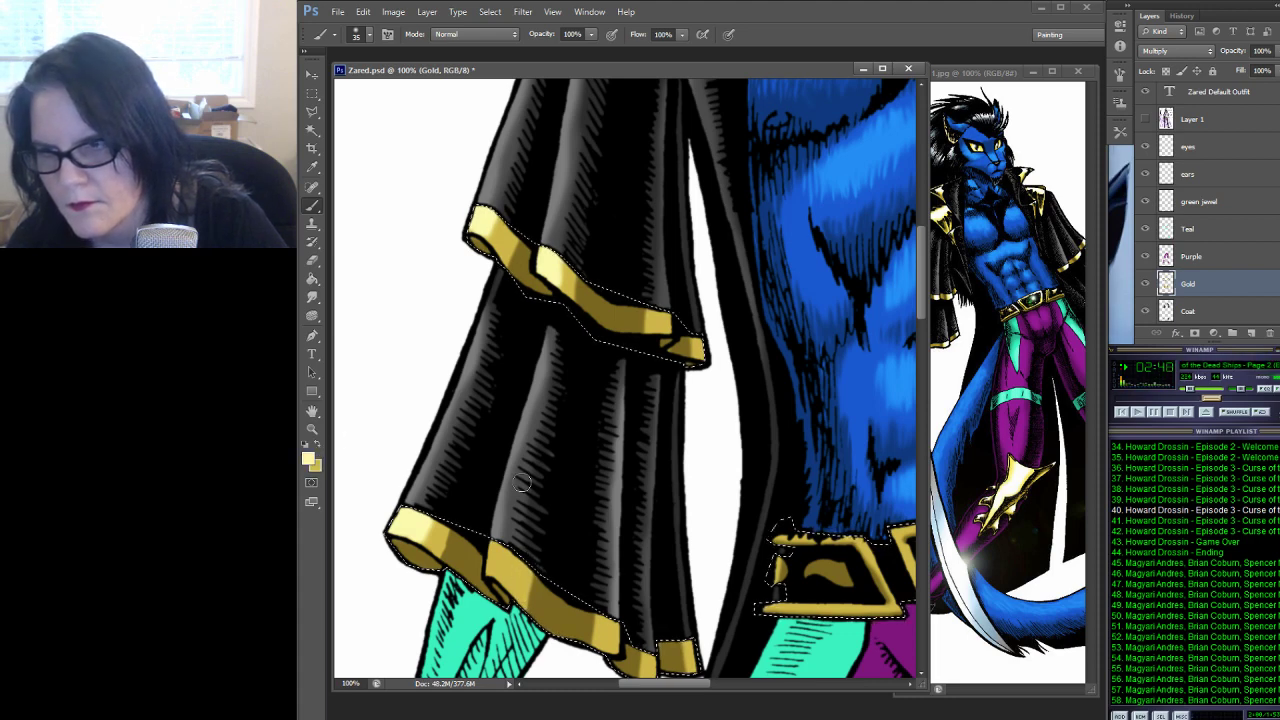
left_click(497, 548, "alt")
left_click_drag(497, 548, 511, 573)
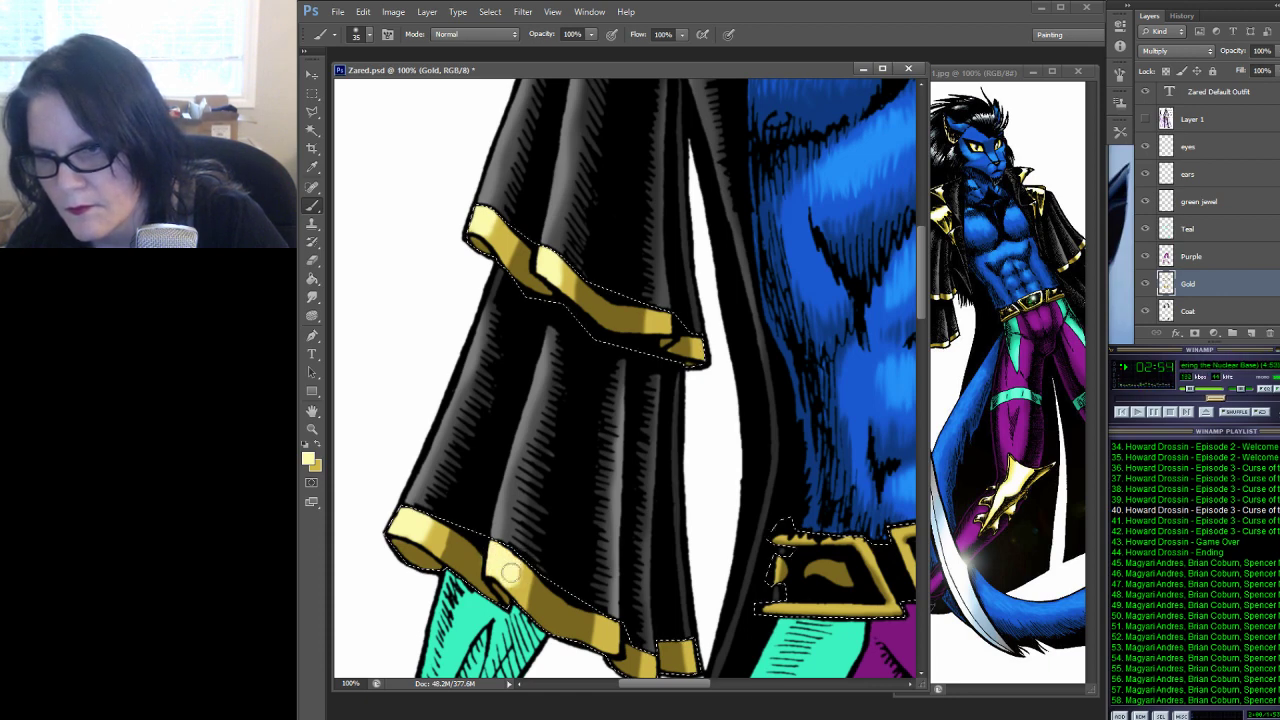
Check the viewer's-left sleeve without the selection outline and smudge the lower gold trim's highlights smooth
key("ctrl+d")
left_click_drag(632, 440, 606, 342)
key("ctrl+shift+d")
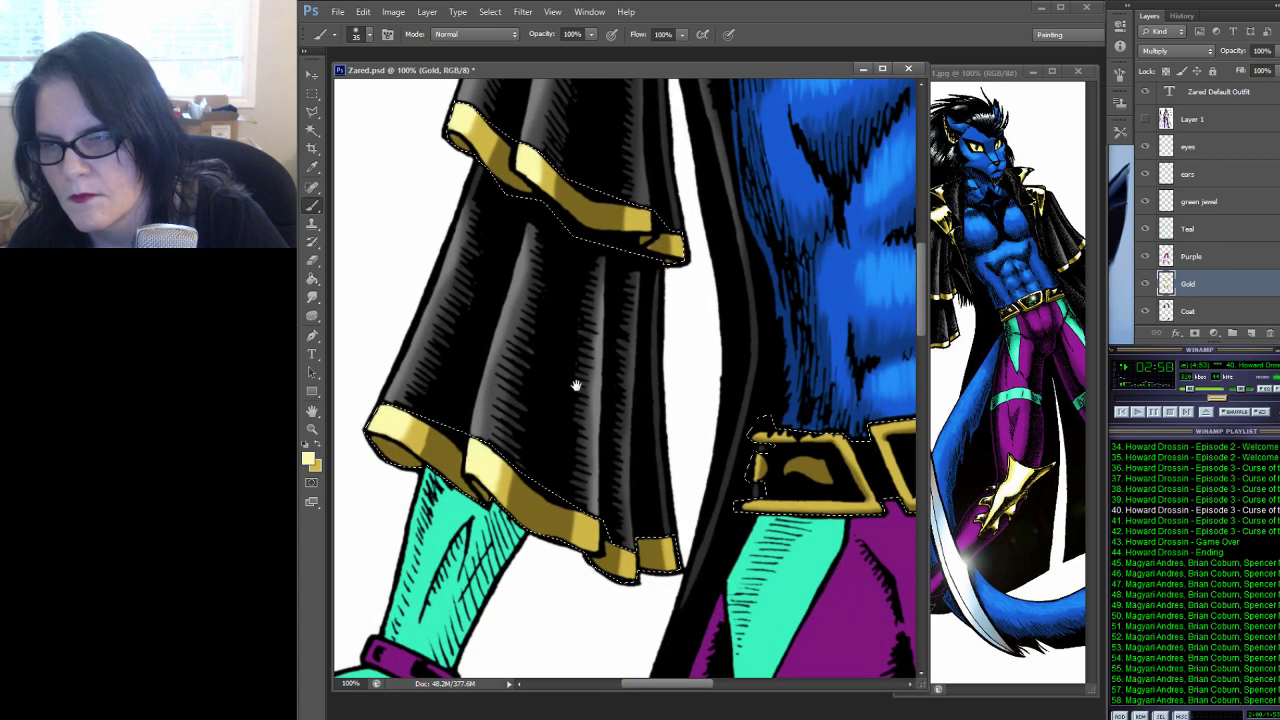
left_click(313, 297)
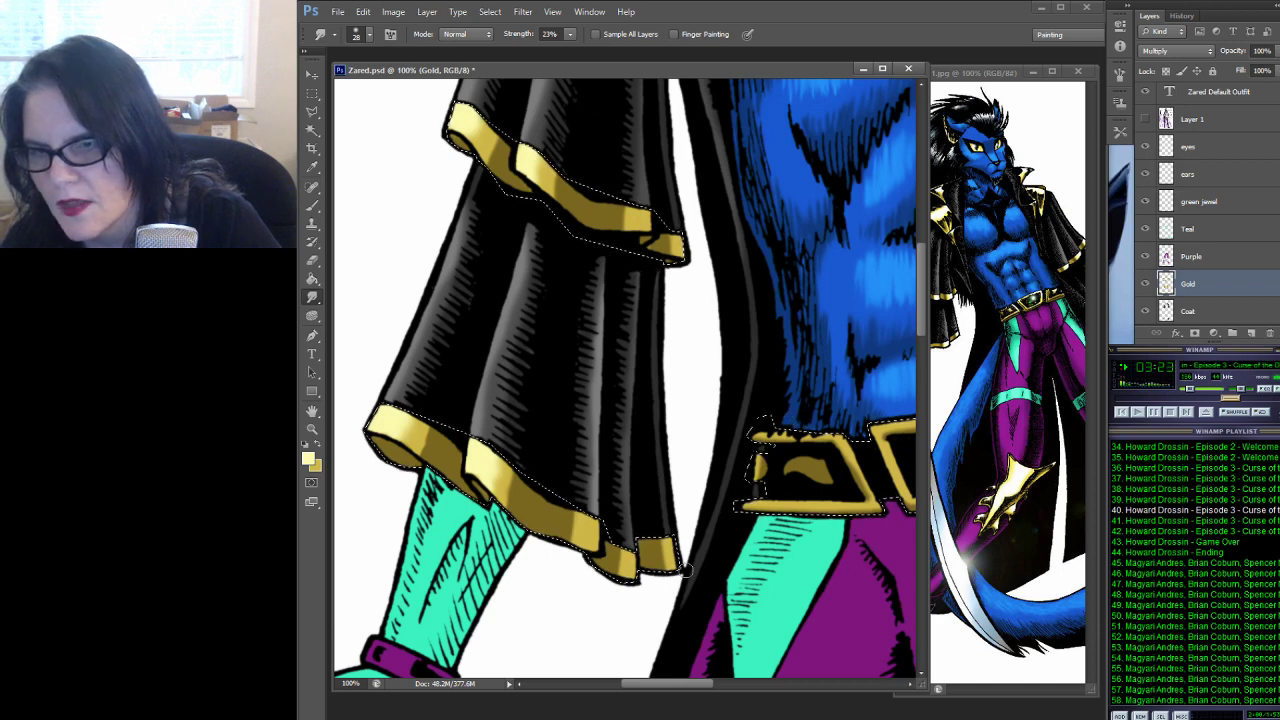
Brush pale yellow highlights along the folds of the viewer's-right sleeve's upper gold trim with the 35 px brush
left_click_drag(829, 277, 474, 310)
key("ctrl+shift+d")
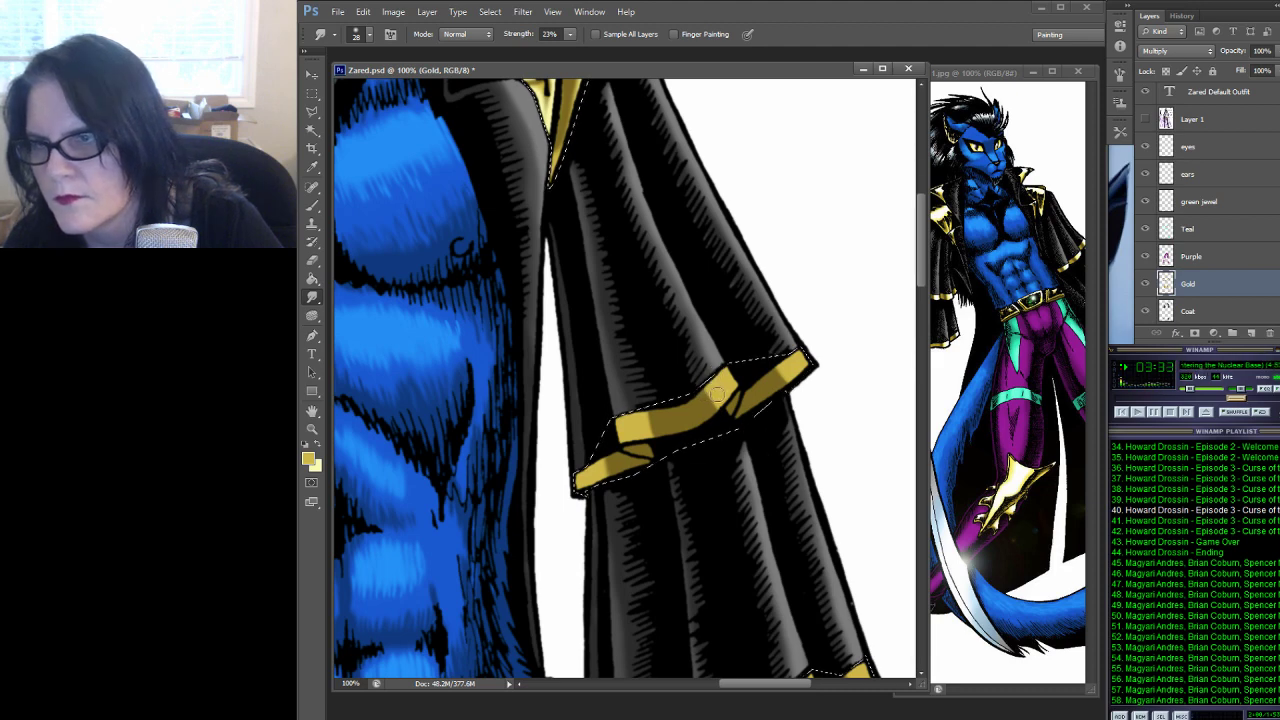
left_click(311, 206)
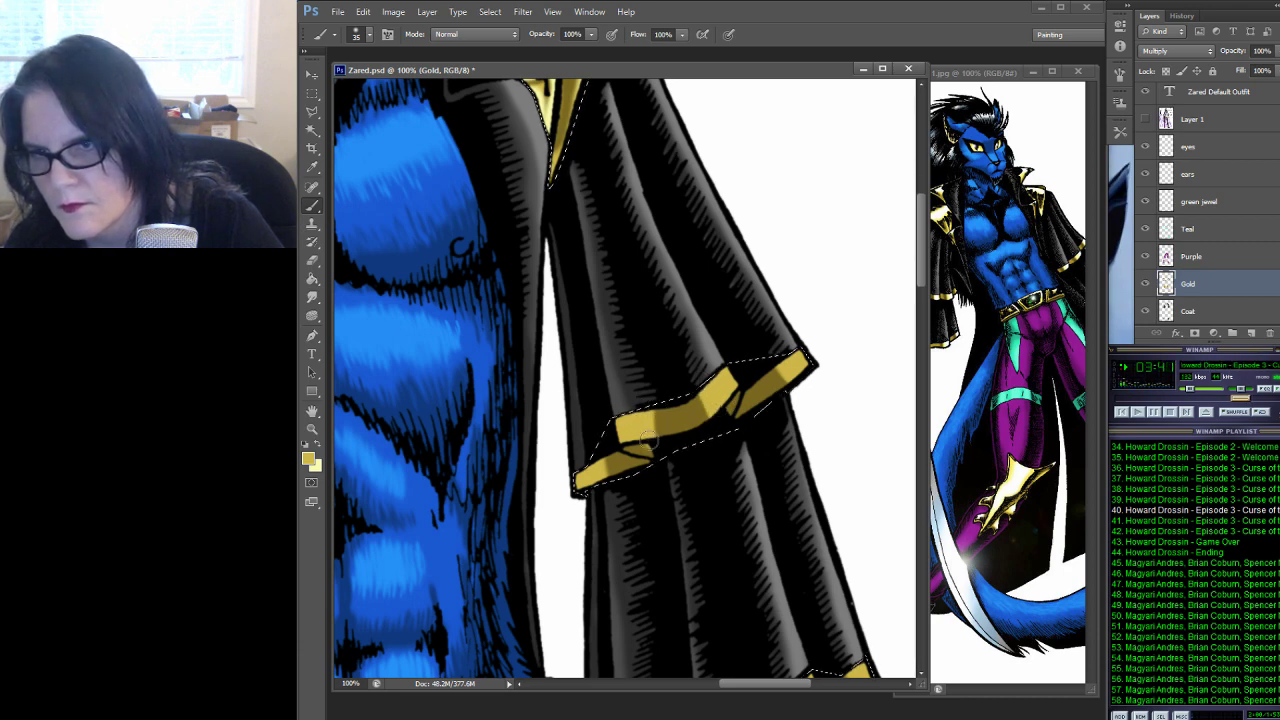
left_click(318, 446)
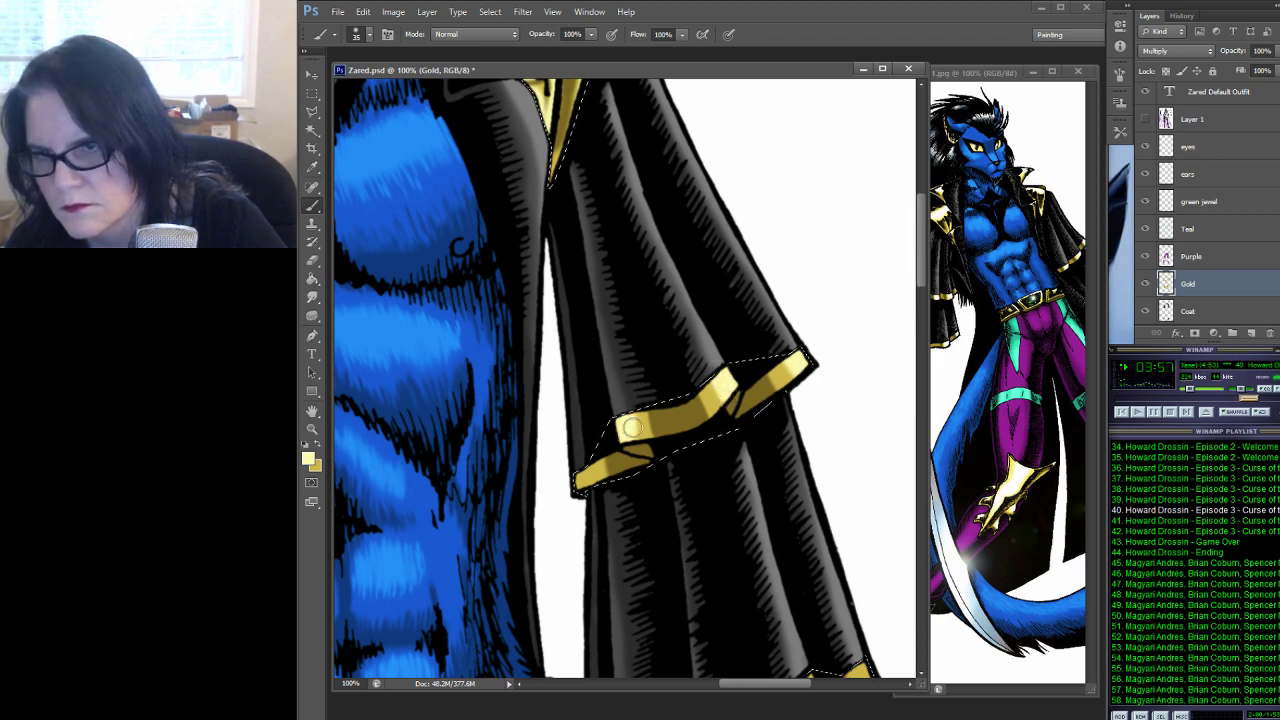
Brush pale yellow highlights onto the viewer's-right sleeve's lower gold trim and the gold diamond on the forearm with the 35 px brush
left_click_drag(840, 455, 780, 185)
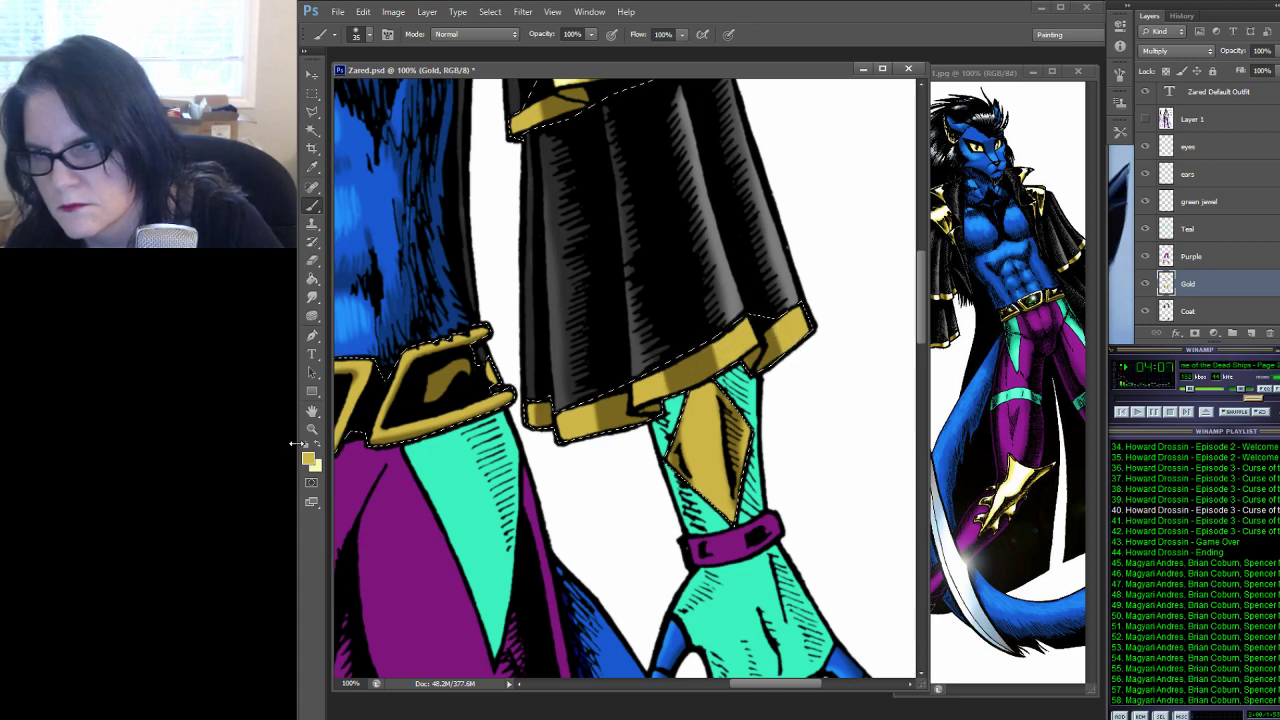
left_click(760, 335, "alt")
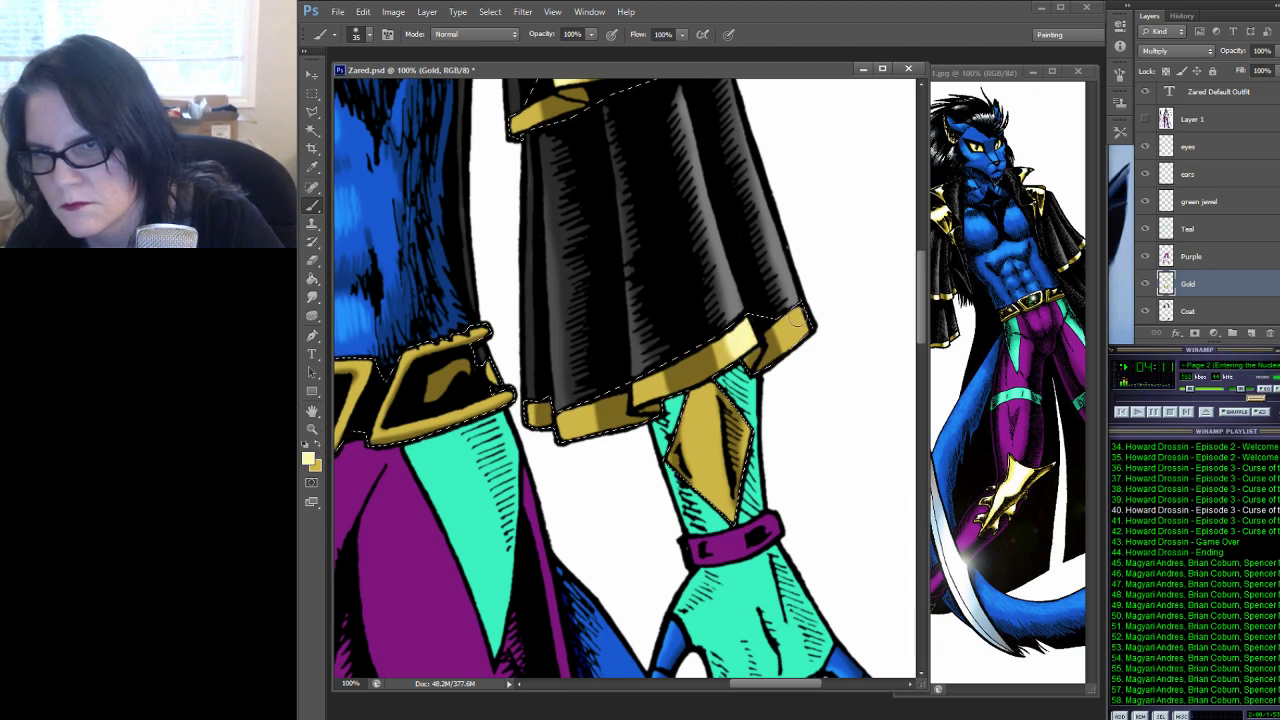
mouse_move(790, 335)
left_mouse_down()
mouse_move(795, 312)
mouse_move(803, 340)
mouse_move(798, 312)
mouse_move(797, 363)
left_mouse_up()
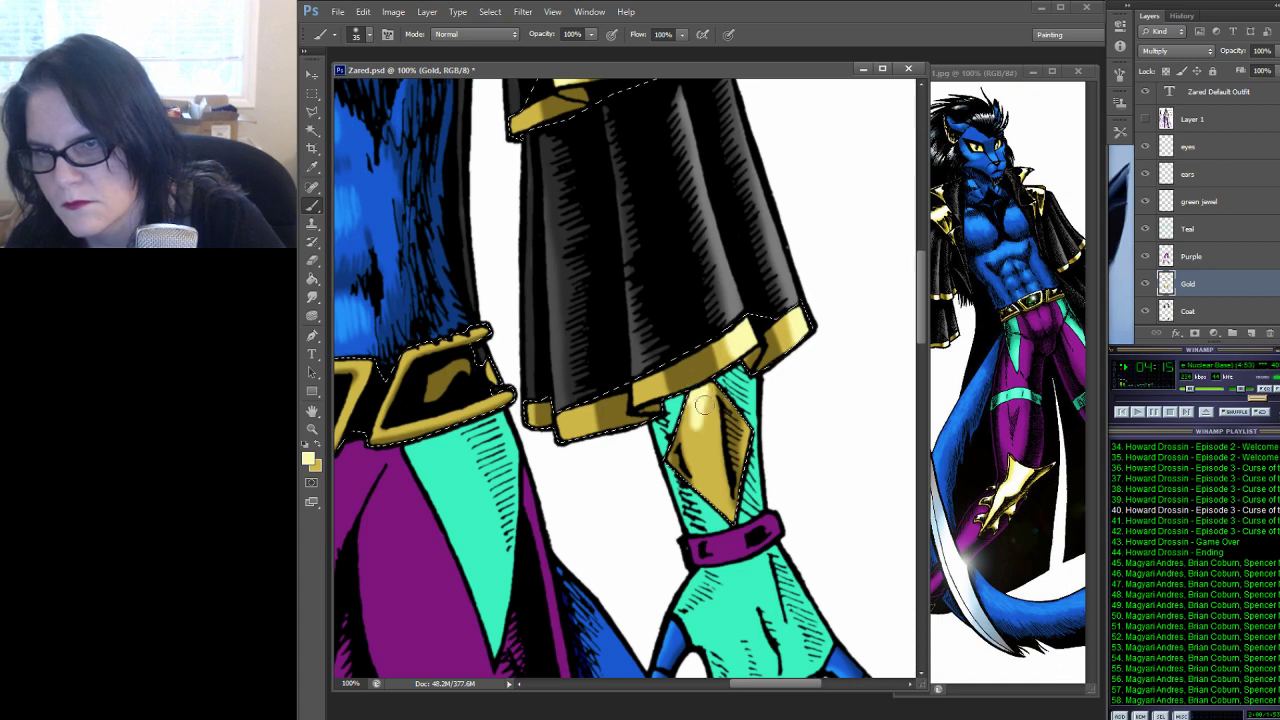
mouse_move(706, 398)
left_mouse_down()
mouse_move(728, 510)
mouse_move(712, 500)
mouse_move(692, 406)
left_mouse_up()
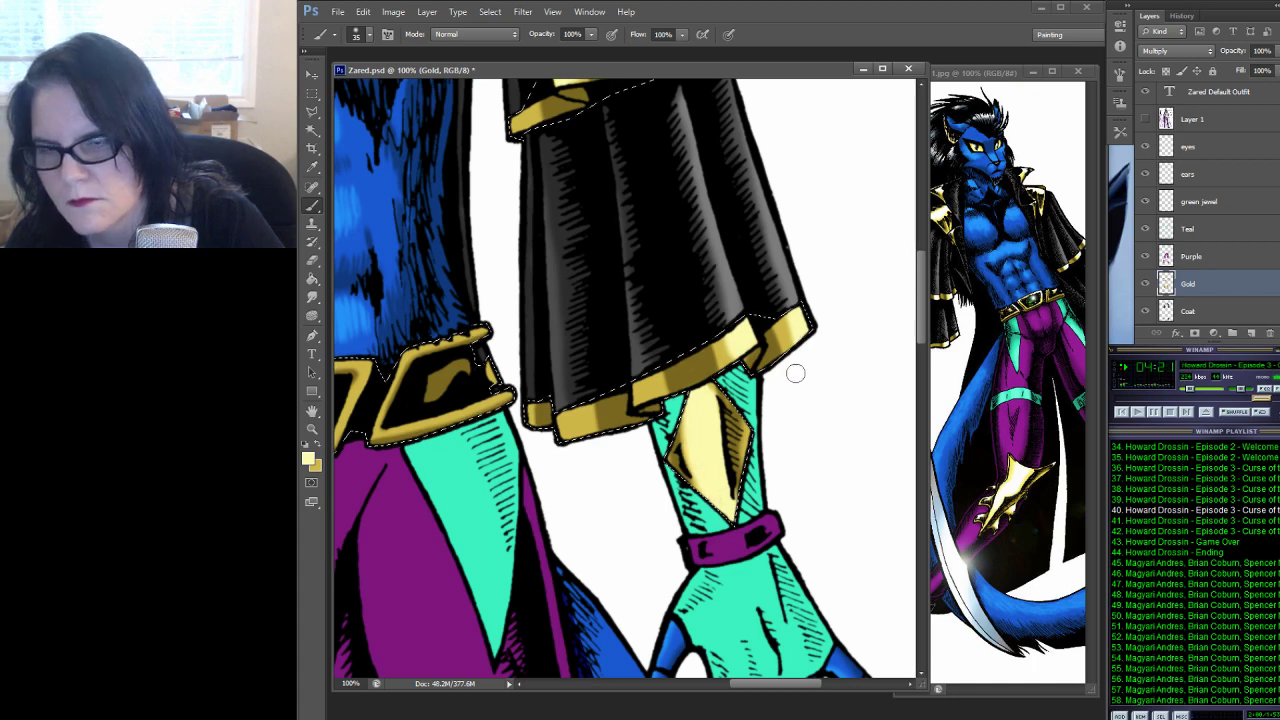
Brush pale yellow highlights along the gold border of the viewer's-left belt plate with the soft 14 px brush
left_click_drag(794, 371, 962, 322)
mouse_move(548, 388)
left_mouse_down()
mouse_move(569, 398)
mouse_move(760, 358)
mouse_move(857, 318)
mouse_move(936, 371)
mouse_move(1006, 285)
mouse_move(711, 371)
left_mouse_up()
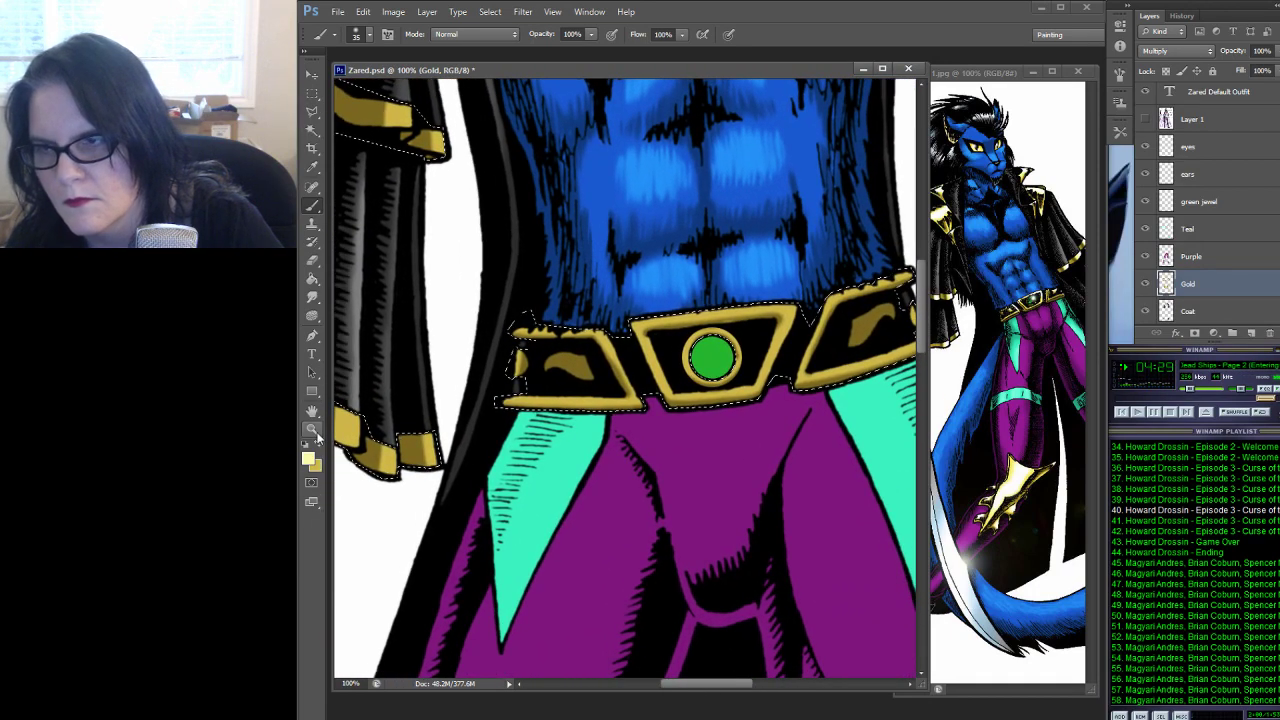
key("z")
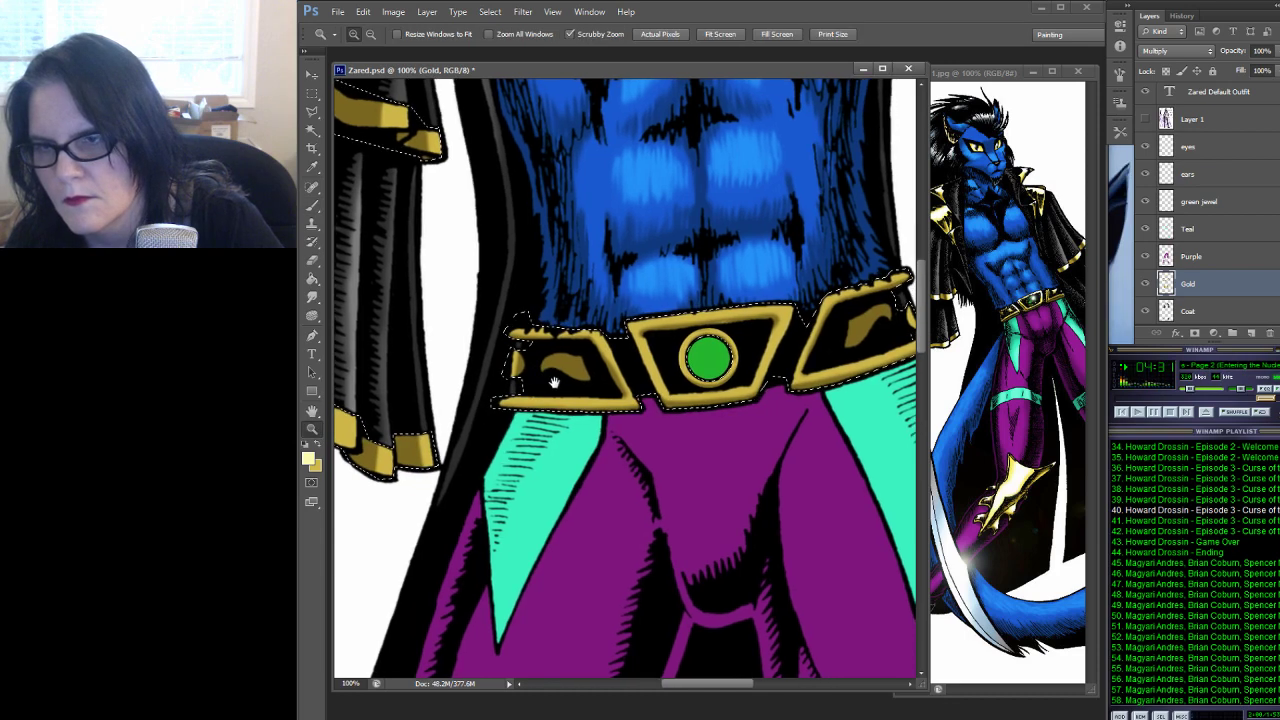
left_click(616, 362)
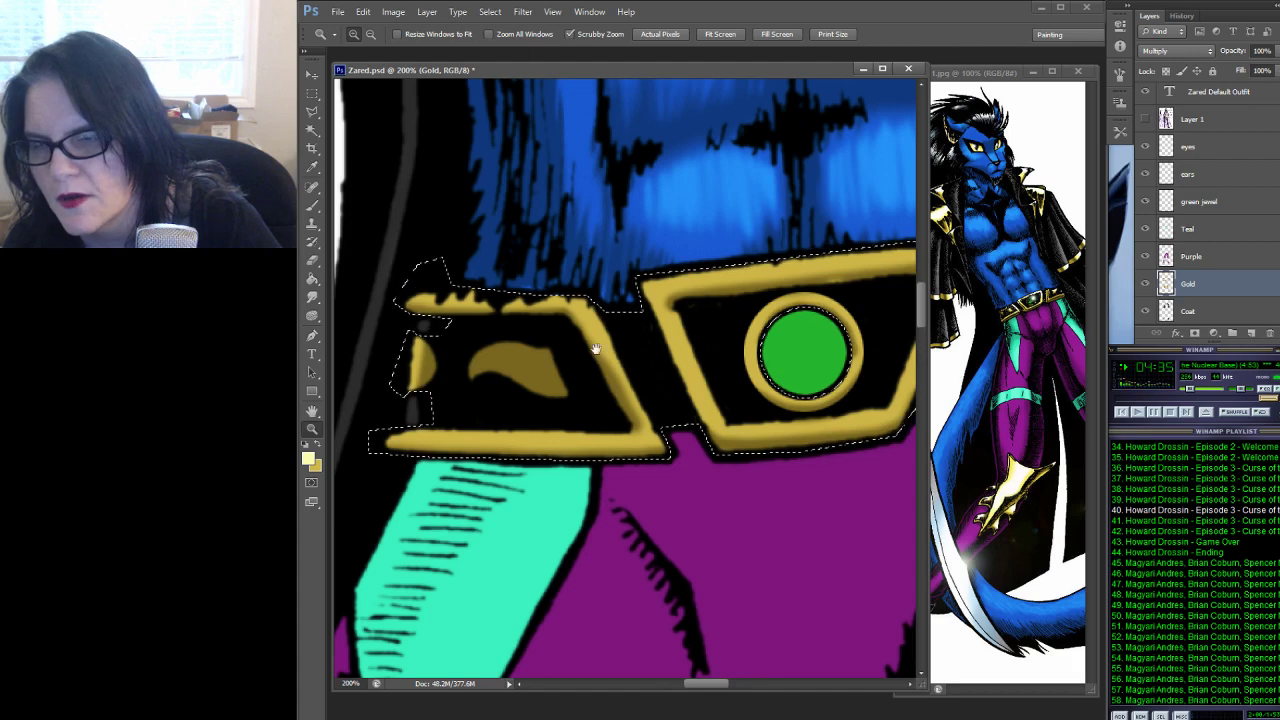
left_click_drag(622, 360, 576, 288)
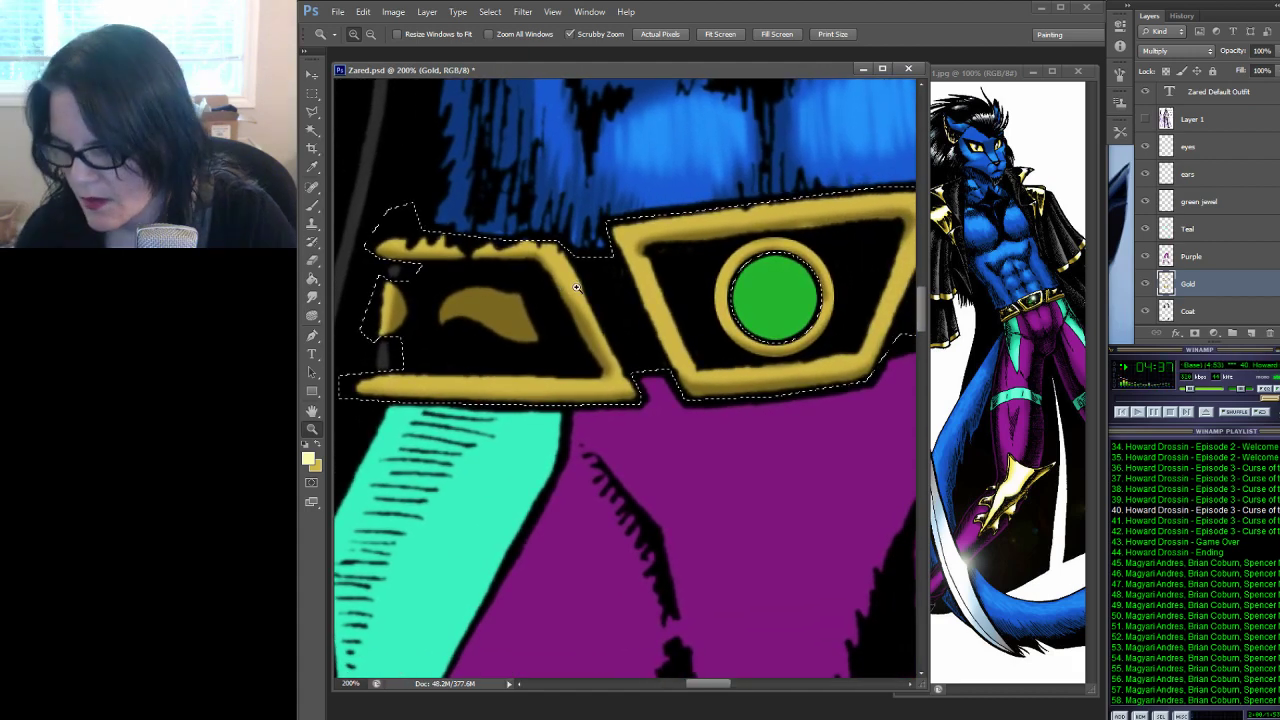
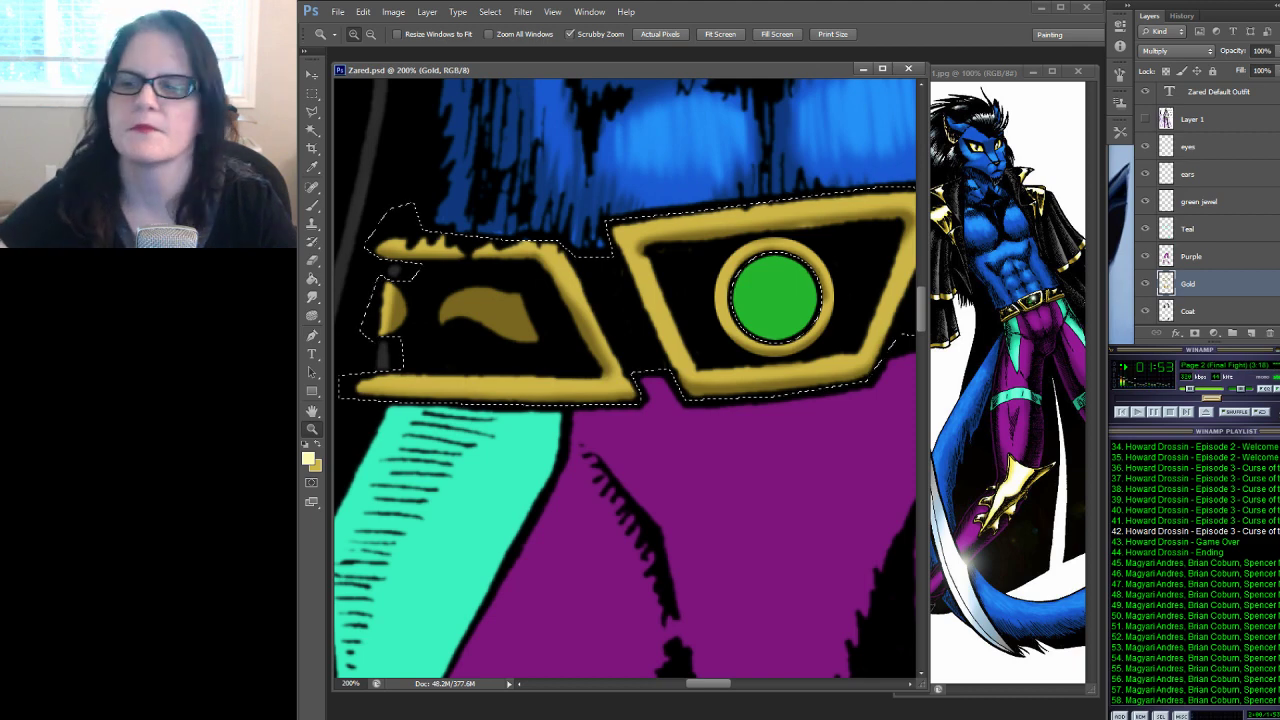
left_click(316, 205)
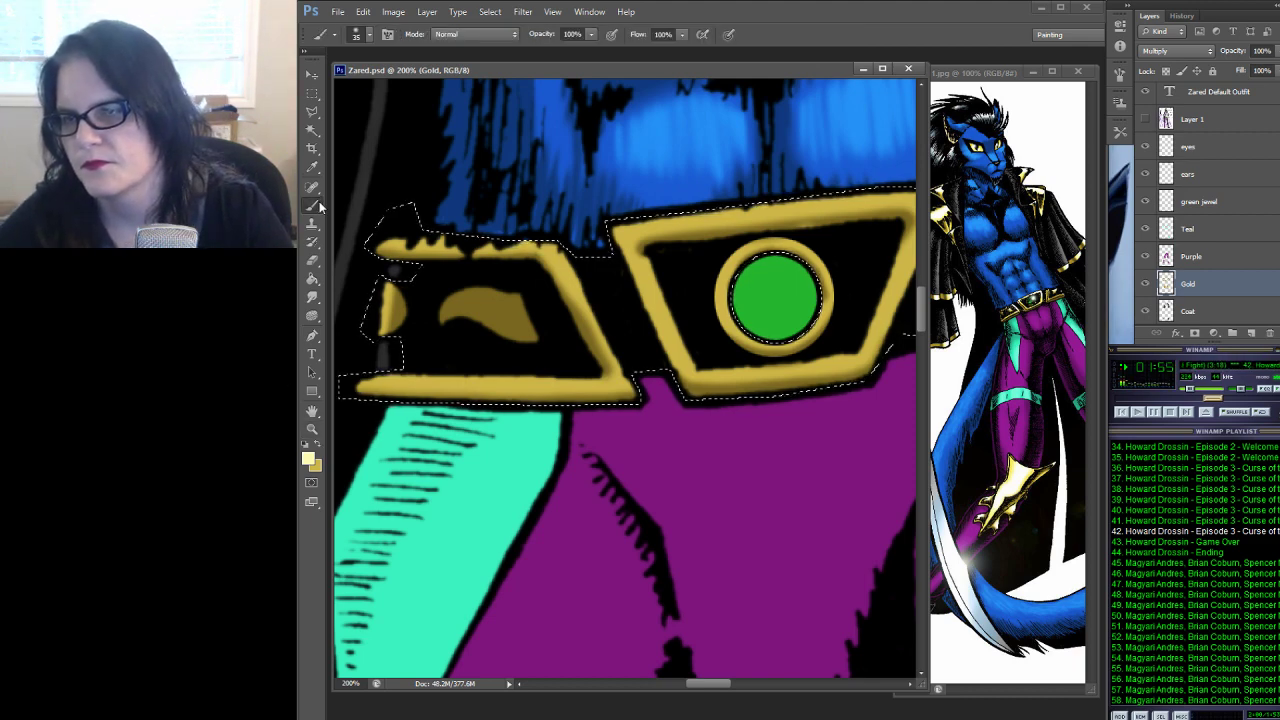
left_click(370, 37)
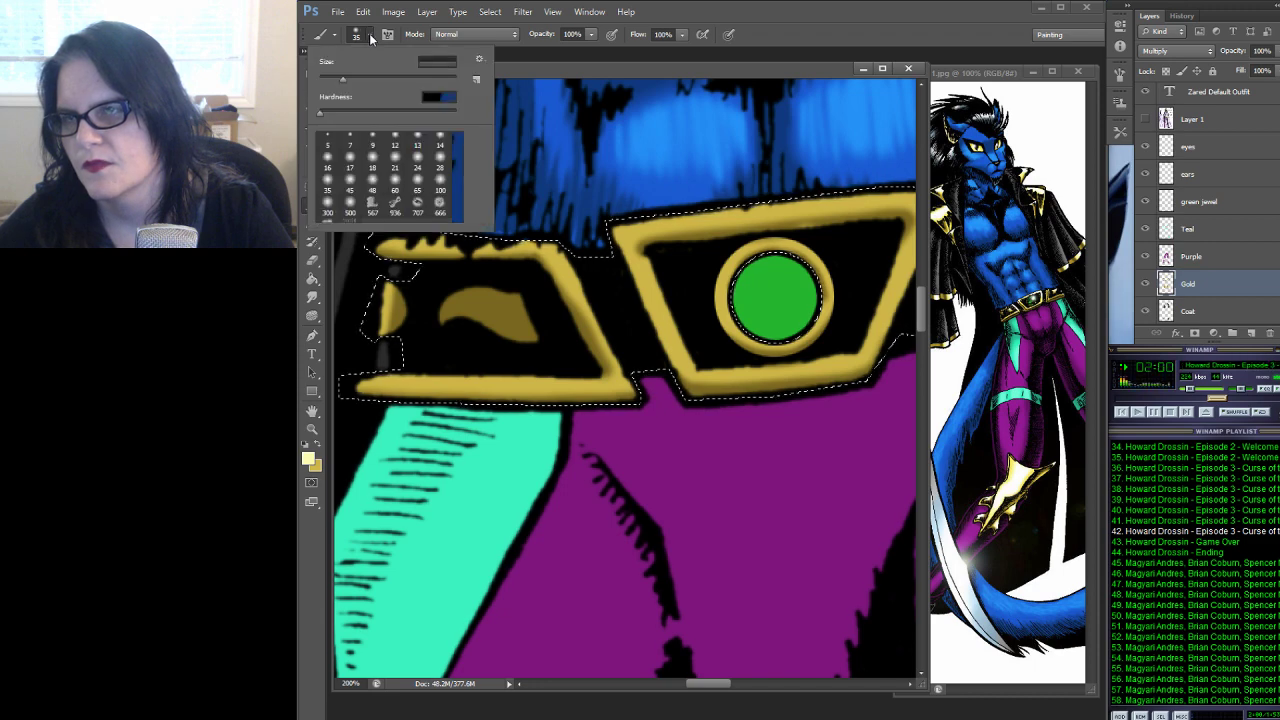
left_click_drag(456, 197, 462, 183)
left_click(441, 183)
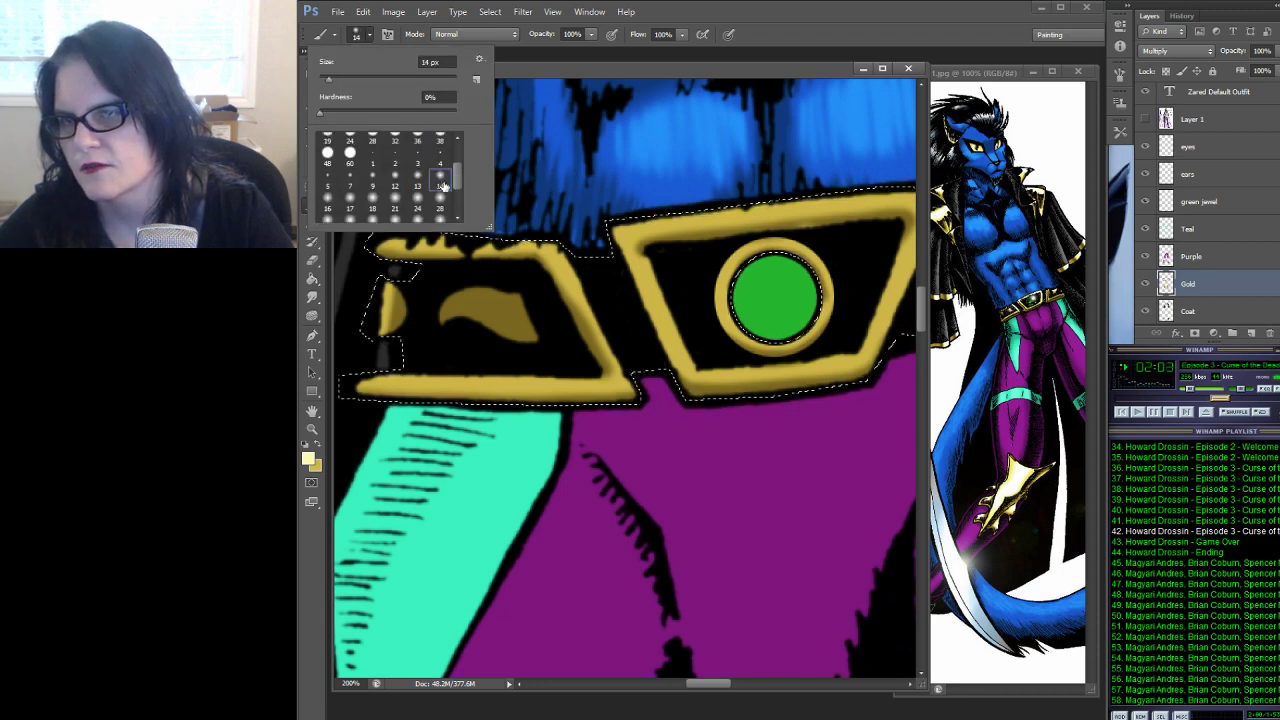
left_click(561, 80)
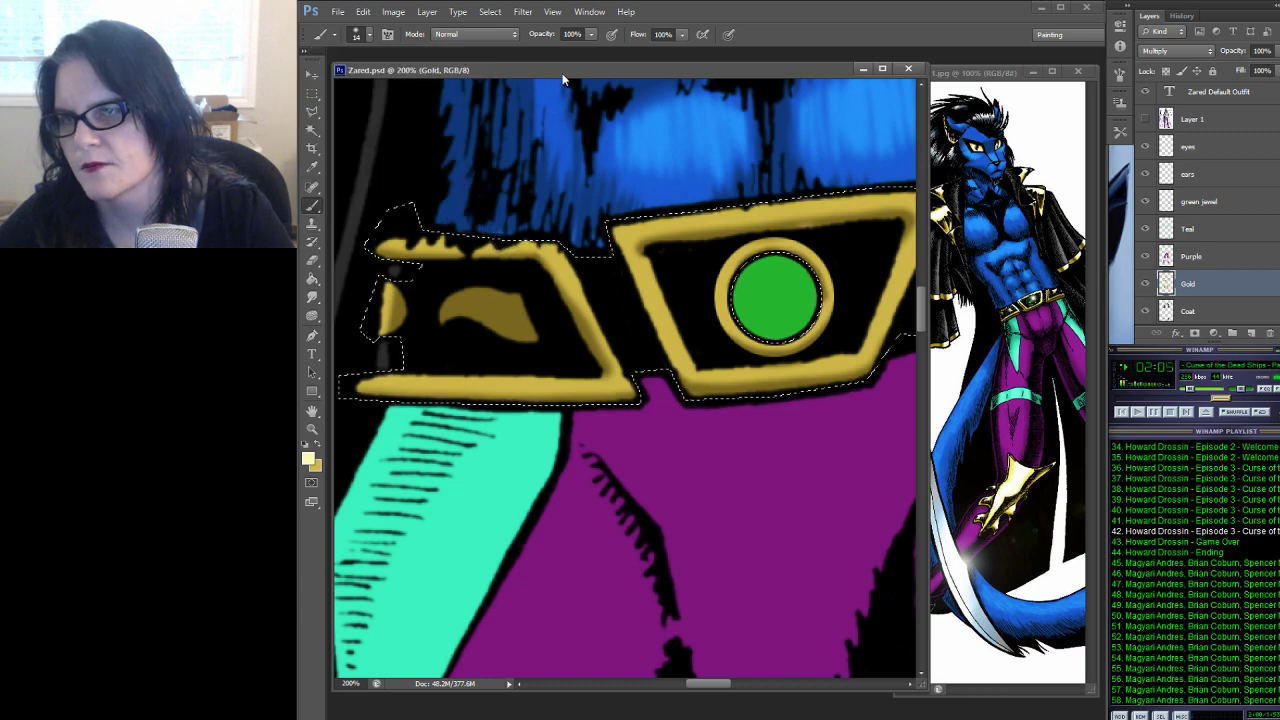
key("ctrl+s")
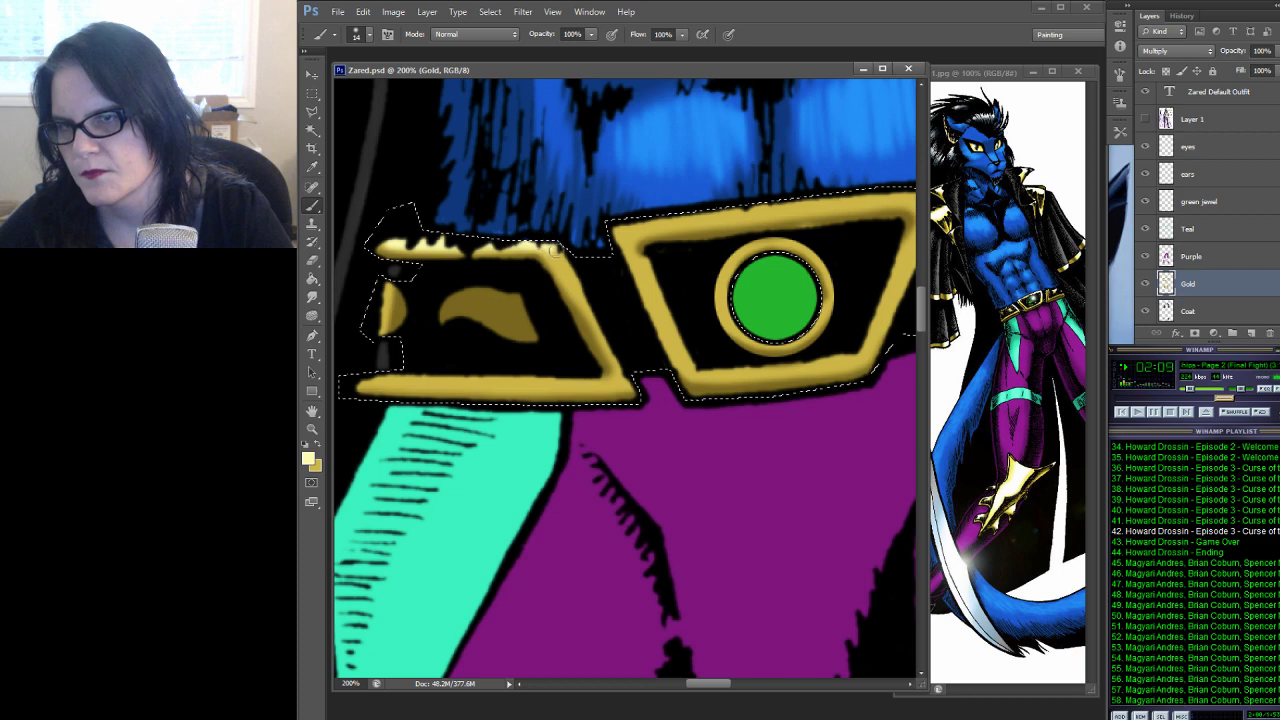
left_click_drag(556, 252, 615, 362)
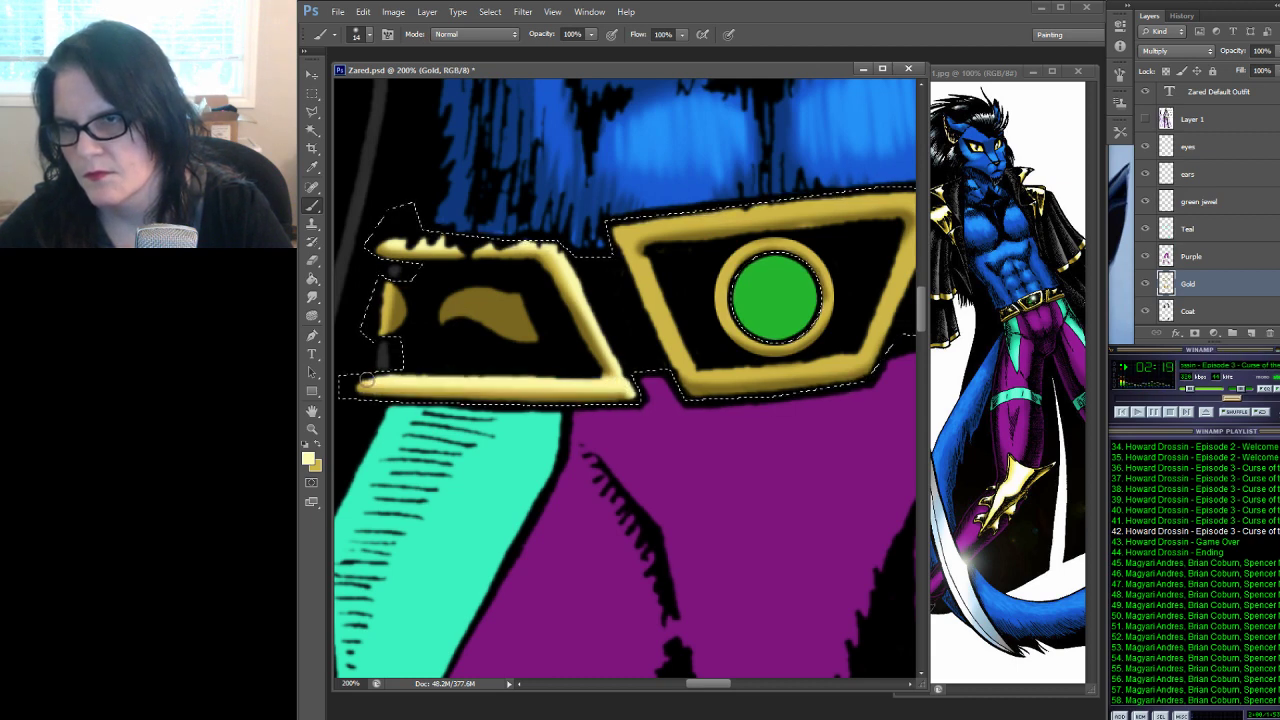
Brush pale yellow highlights along the centre buckle's frame, the ring around its green jewel and the viewer's-right belt plate's border
key("ctrl+d")
left_click_drag(735, 266, 648, 270)
key("ctrl+shift+d")
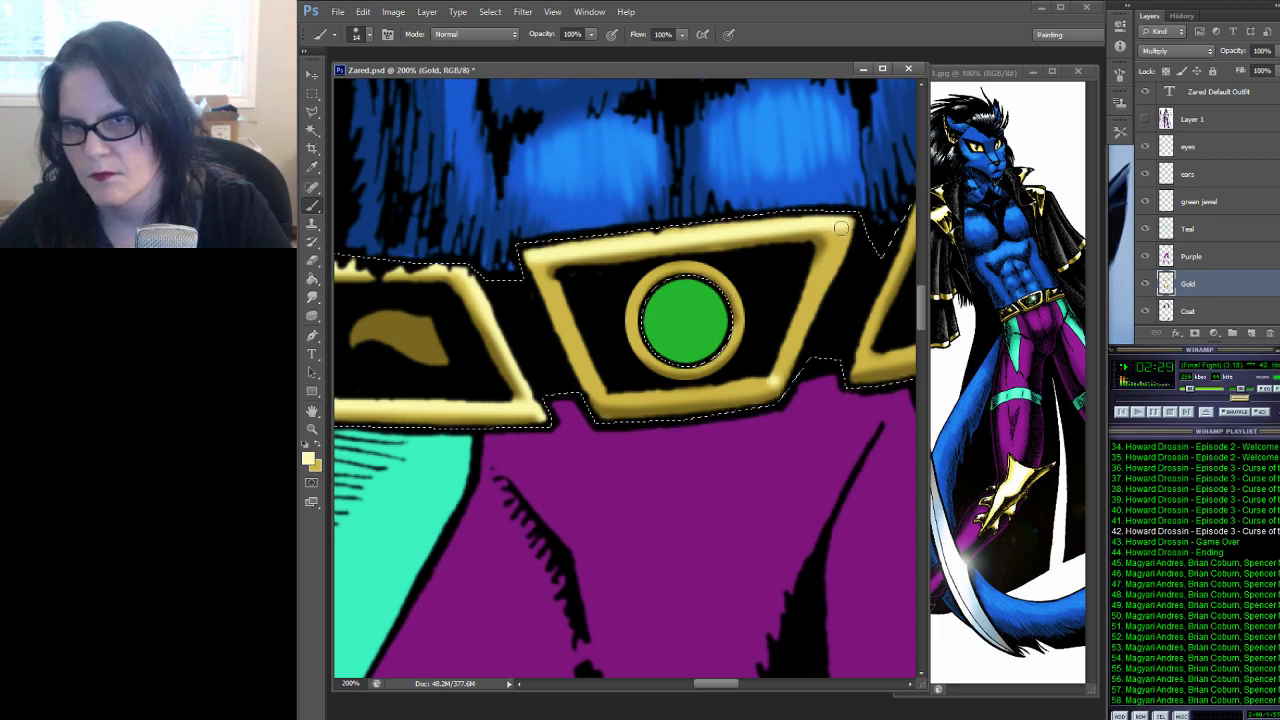
left_click_drag(841, 229, 805, 320)
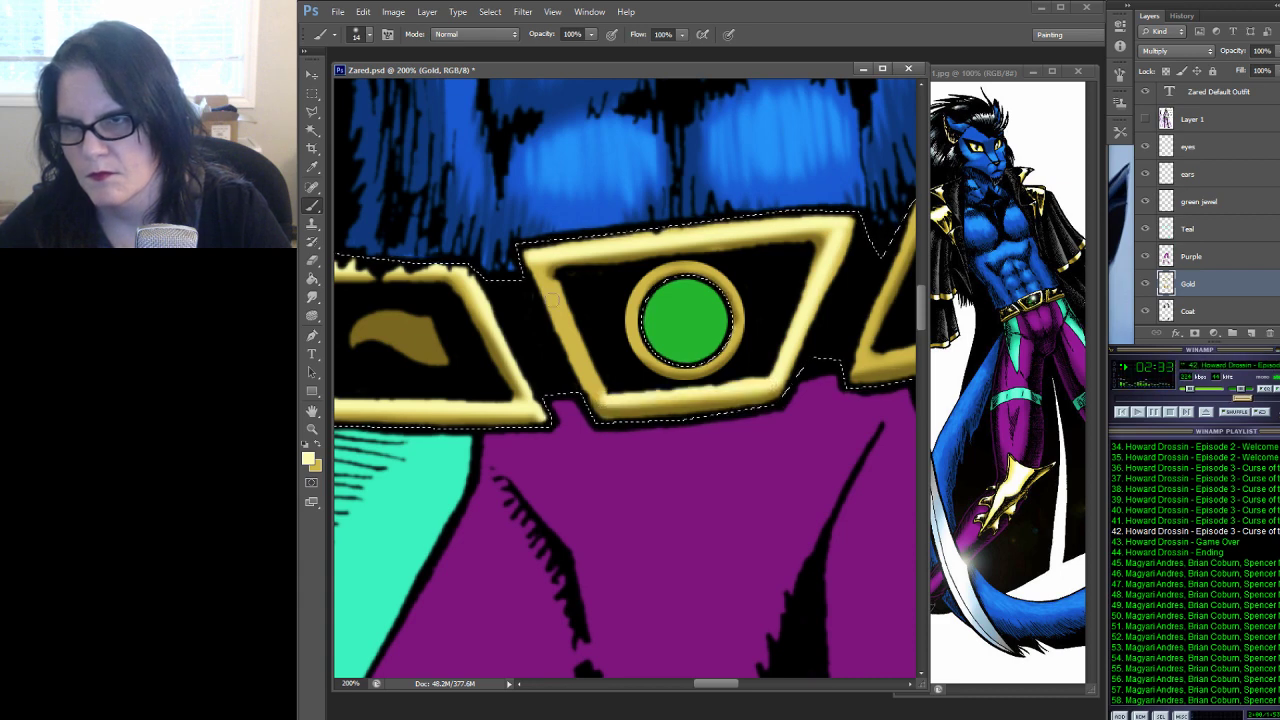
left_click_drag(580, 380, 540, 260)
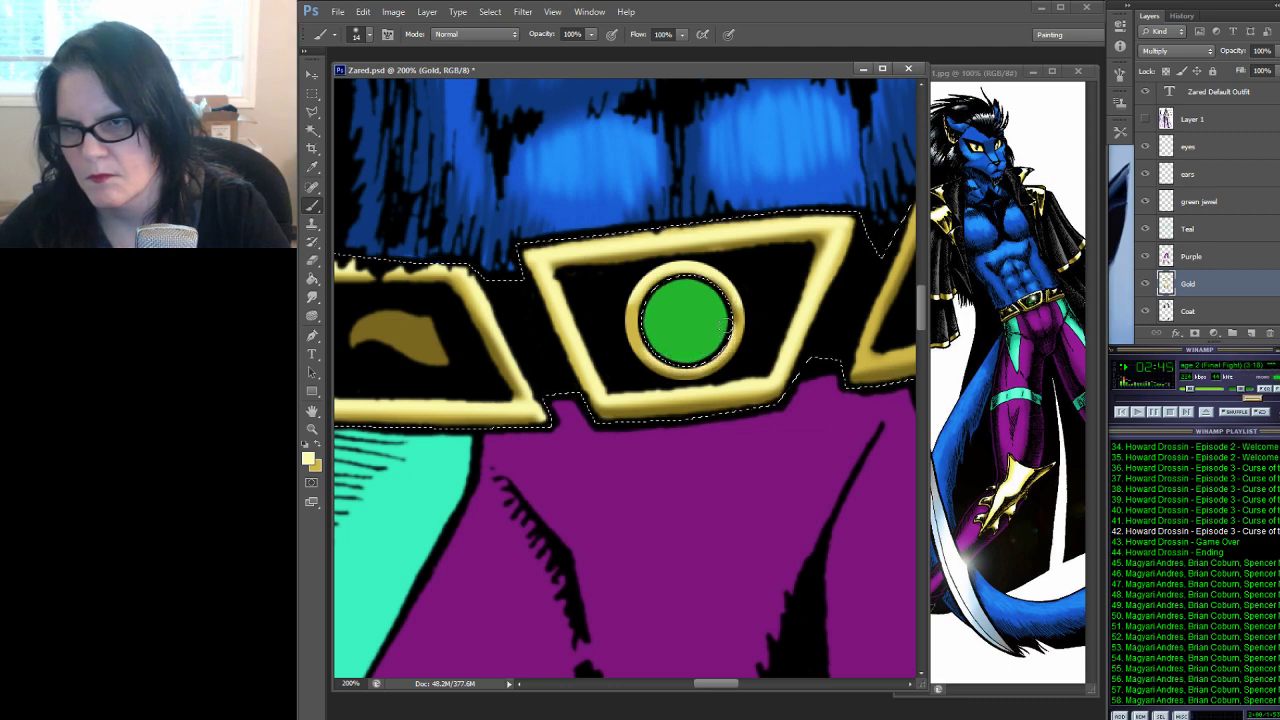
left_click_drag(838, 248, 539, 318)
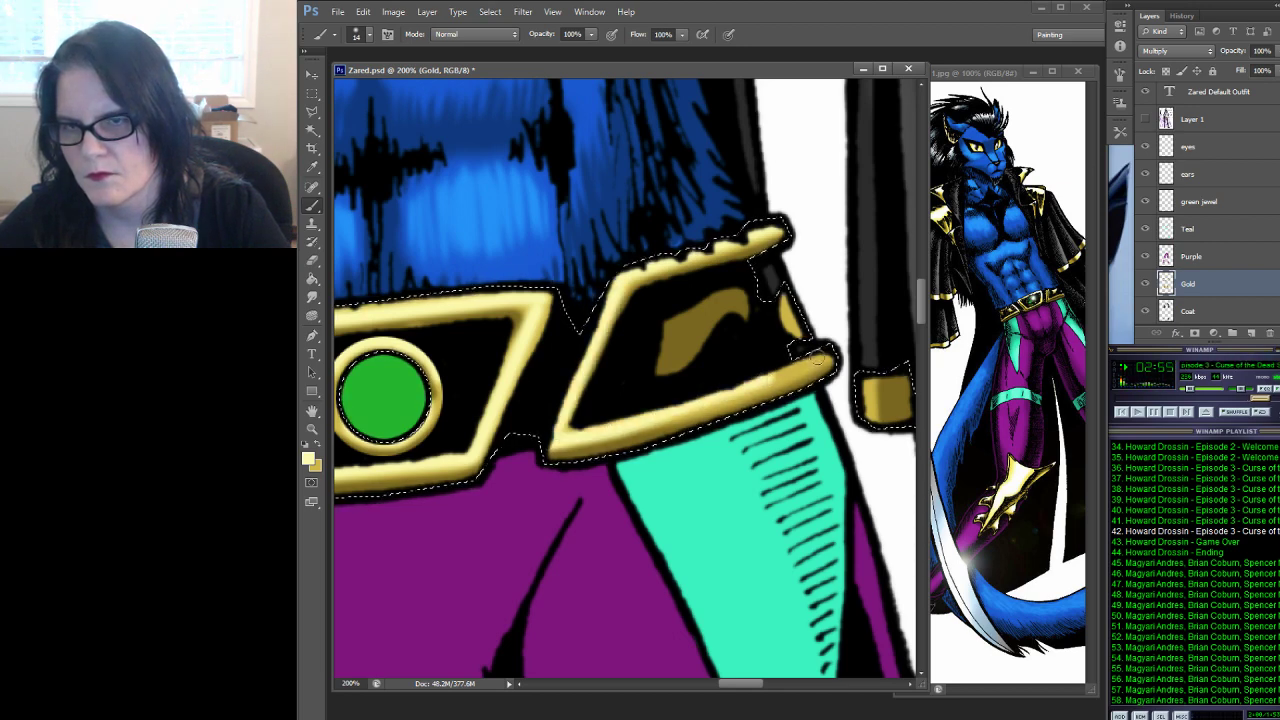
Brush pale yellow highlights onto the curved gold ornaments inside both side belt plates with the soft 60 px brush, and save the file
left_click(366, 35)
scroll(461, 187, "down", 2)
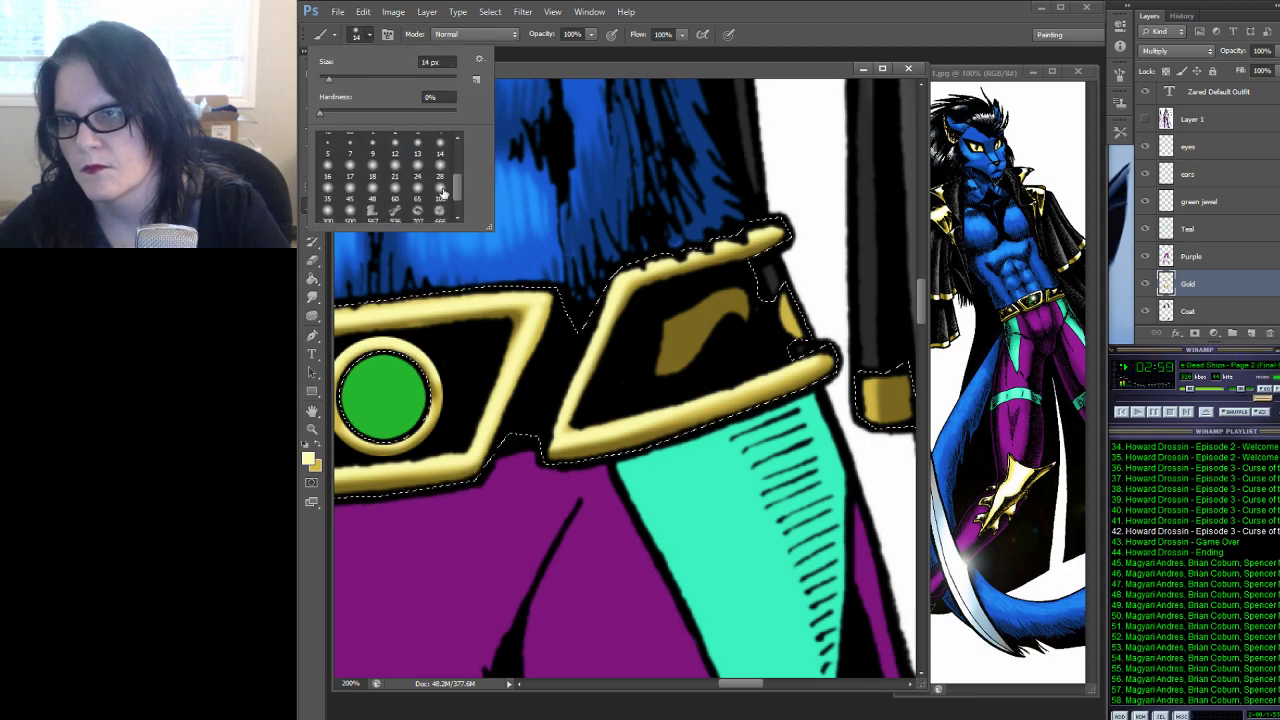
left_click(440, 198)
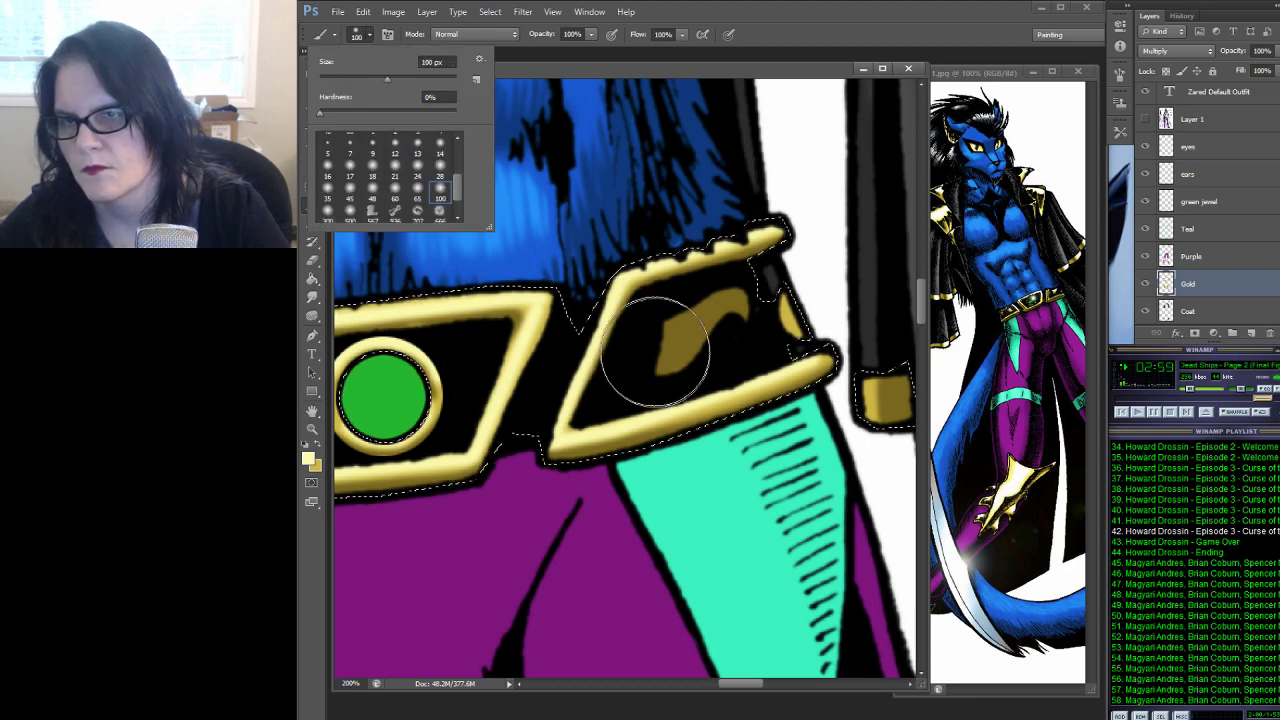
left_click(395, 198)
left_click(657, 350)
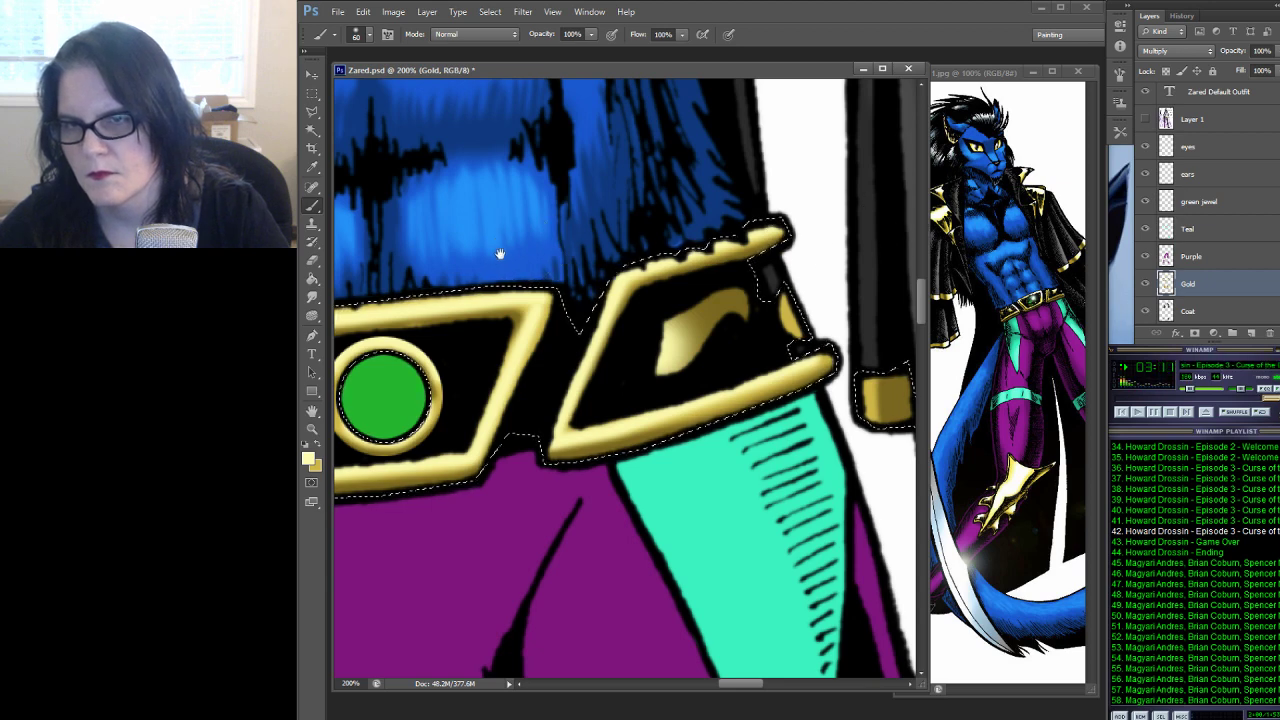
left_click_drag(548, 248, 1018, 216)
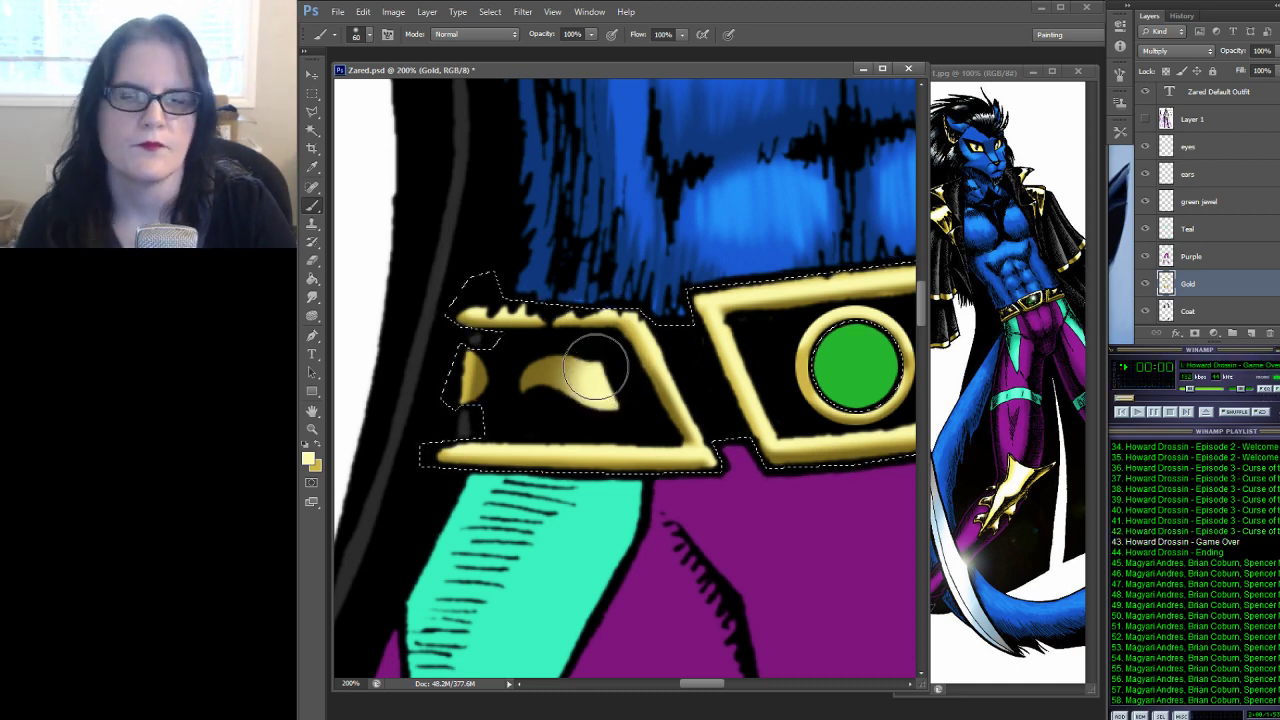
key("ctrl+s")
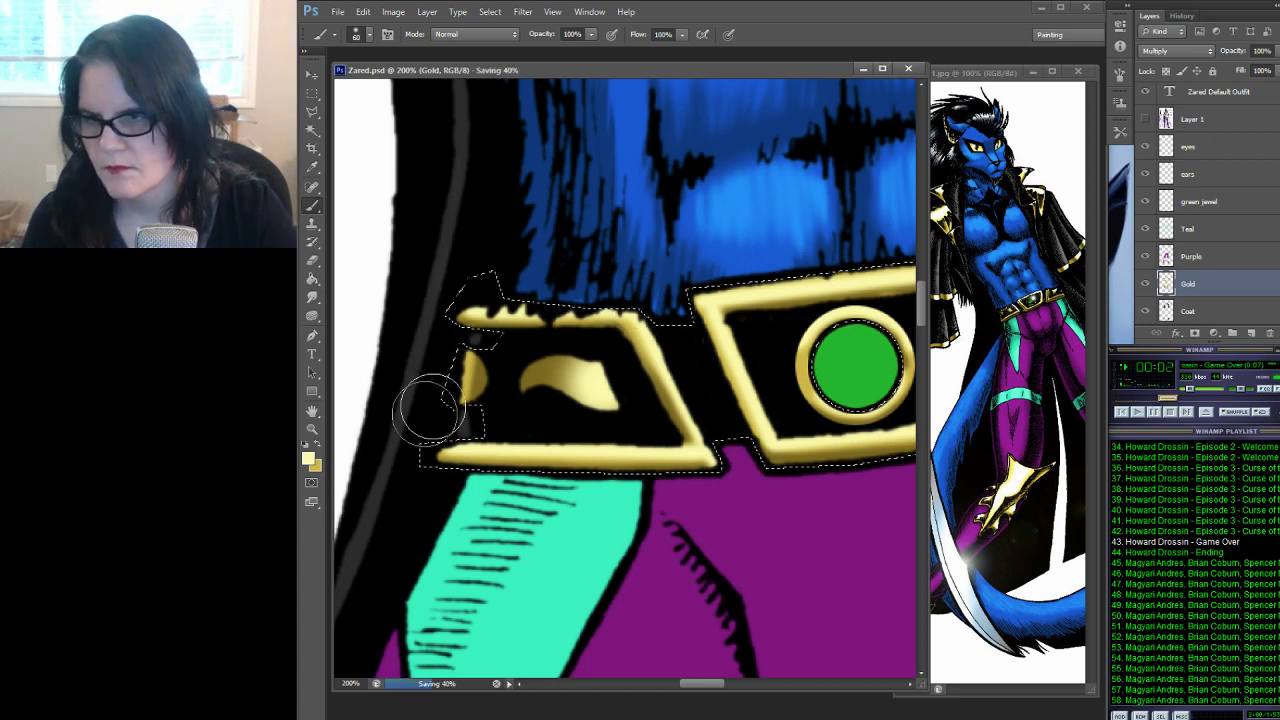
Brush a broad pale yellow highlight over the upper plate of the viewer's-left leg's gold shin guard with the soft 100 px brush
left_click(311, 428)
left_click(677, 354, "alt")
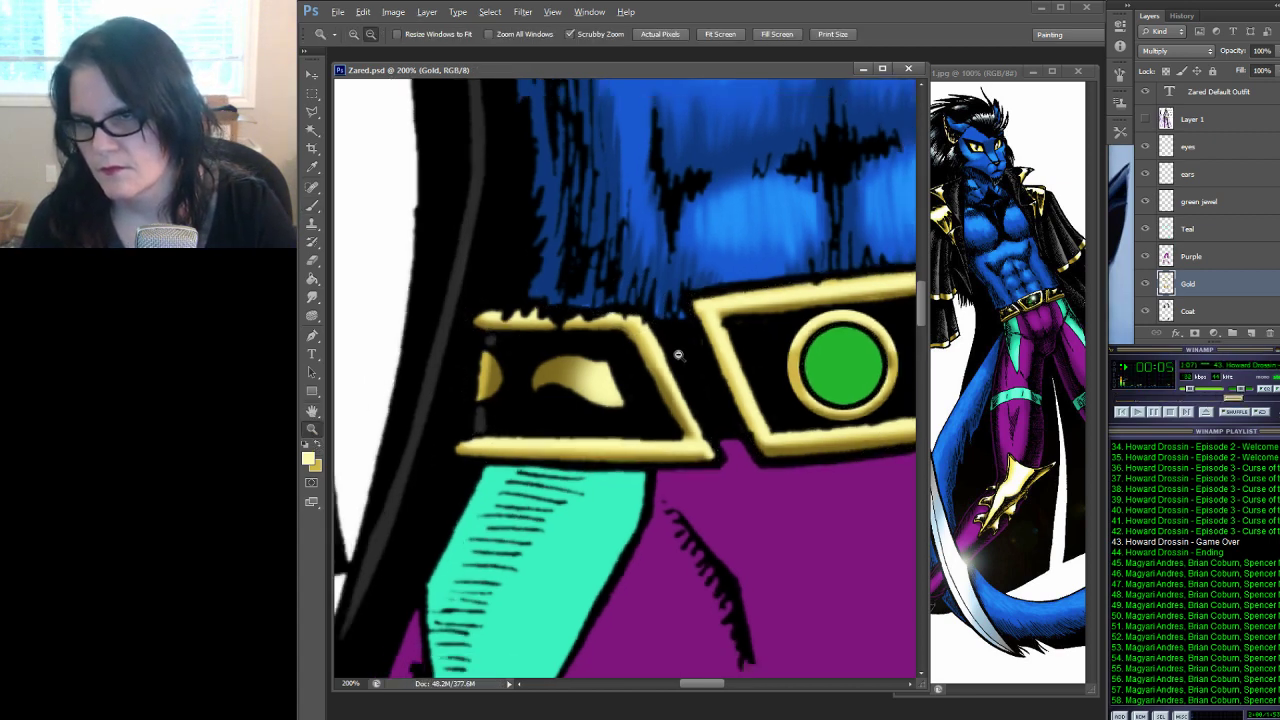
key("ctrl+d")
left_click_drag(680, 457, 748, 255)
left_click_drag(742, 403, 700, 229)
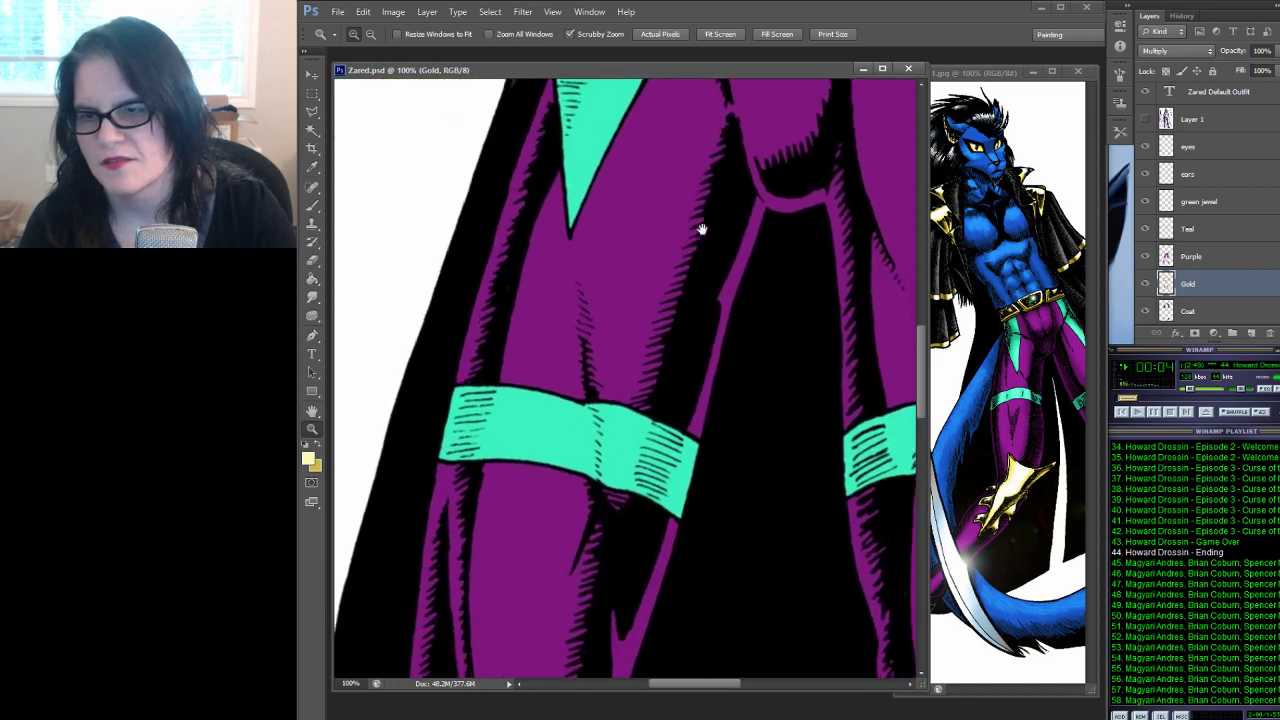
left_click_drag(688, 357, 723, 111)
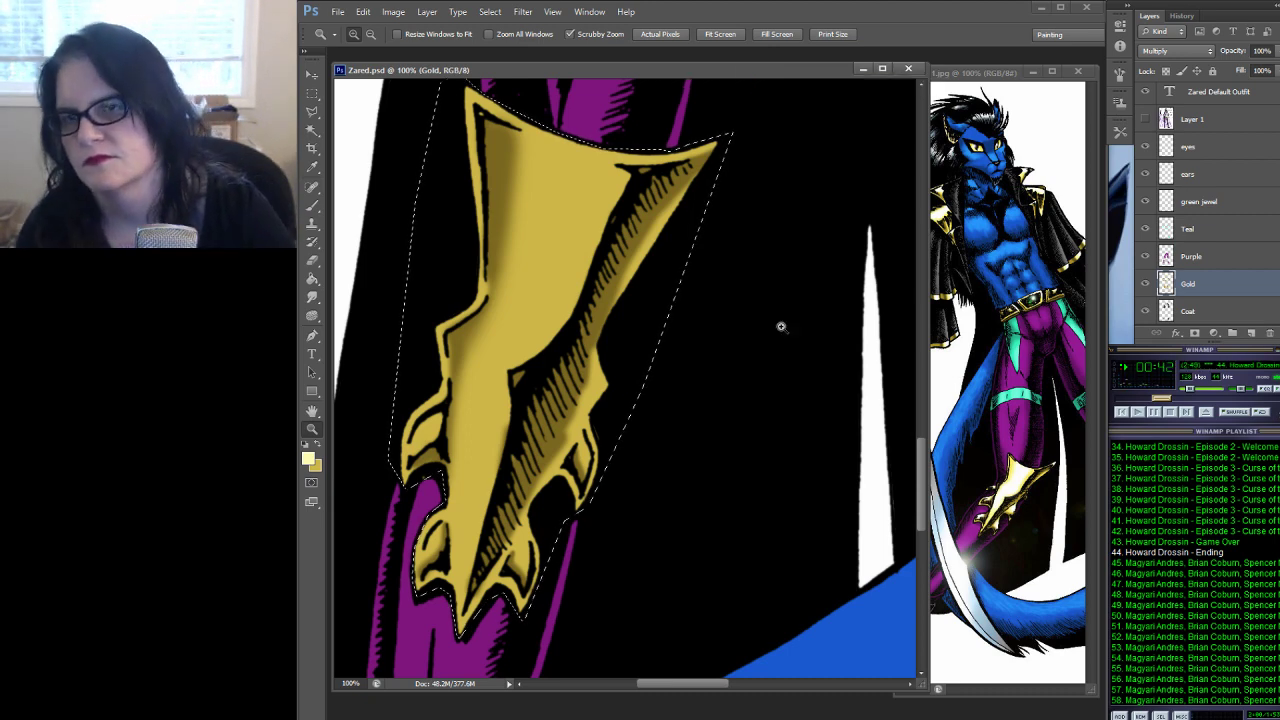
left_click(312, 205)
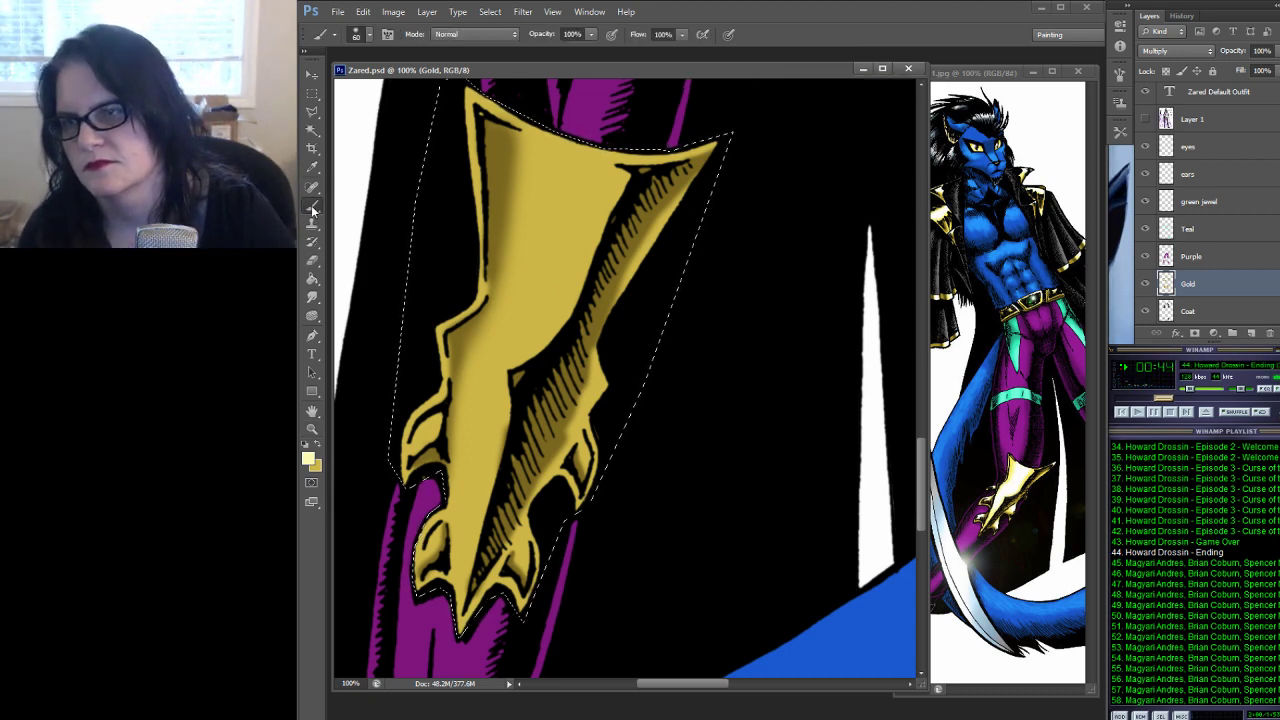
left_click(369, 34)
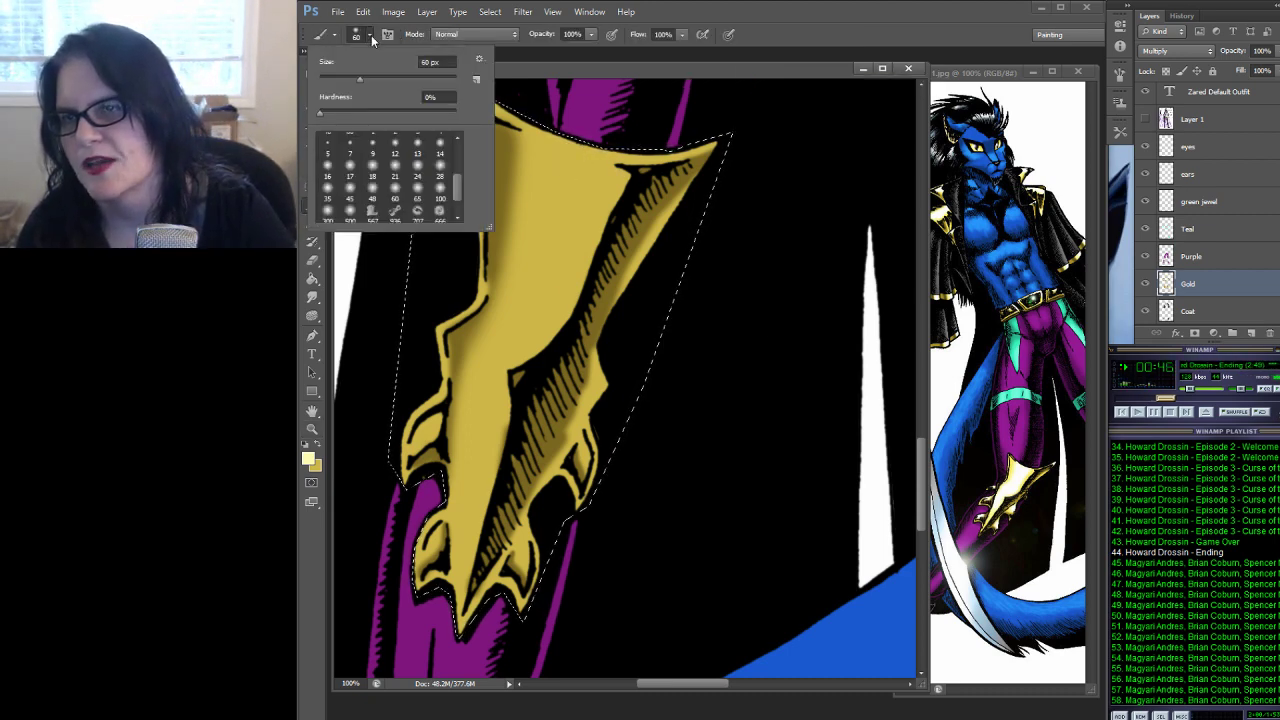
left_click(441, 193)
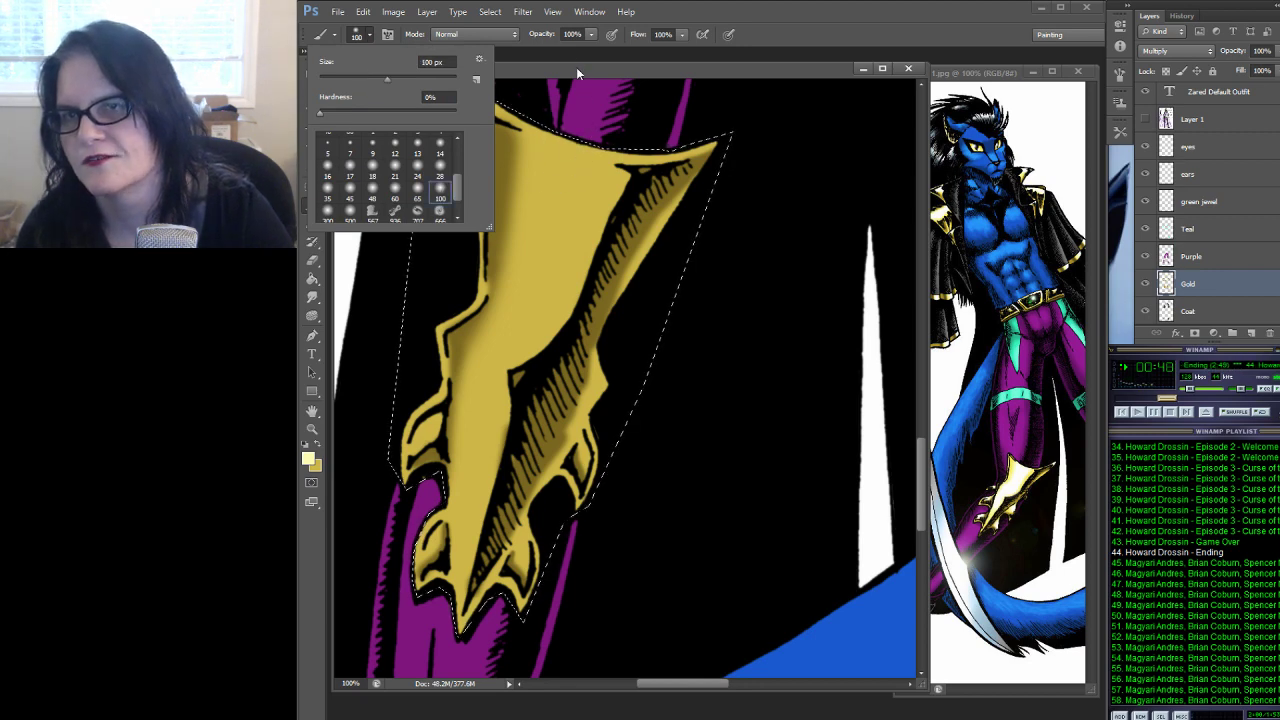
left_click(645, 140)
left_click_drag(586, 170, 590, 193)
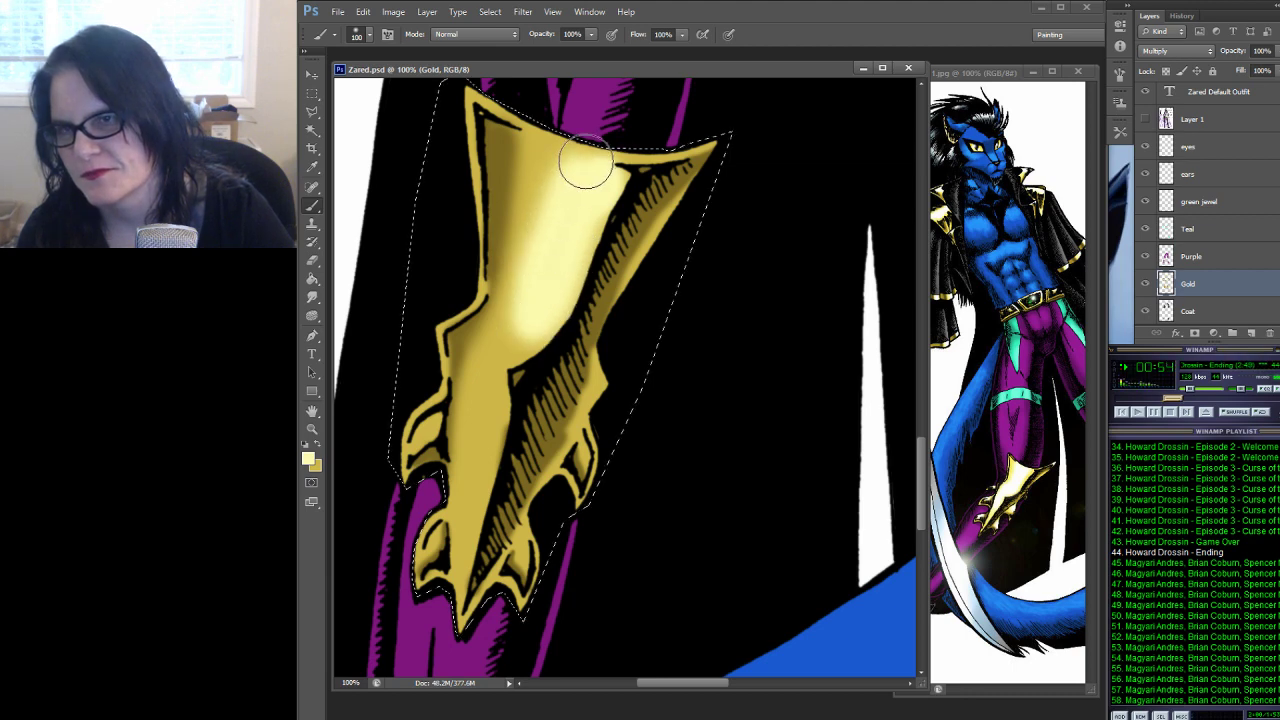
mouse_move(628, 177)
left_mouse_down()
mouse_move(550, 311)
mouse_move(582, 339)
mouse_move(528, 320)
left_mouse_up()
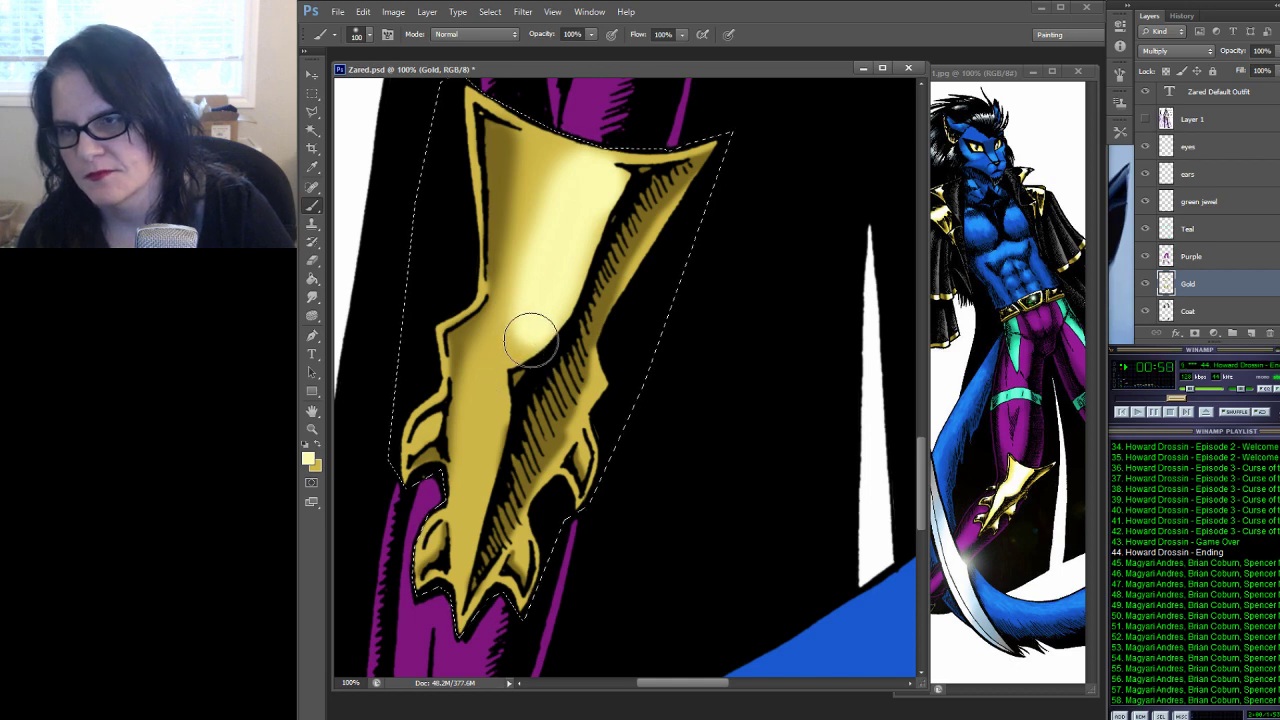
Brush a pale yellow highlight down the lower plate of the viewer's-left shin guard with the soft 65 px brush and smudge it at 23% strength
left_click(369, 34)
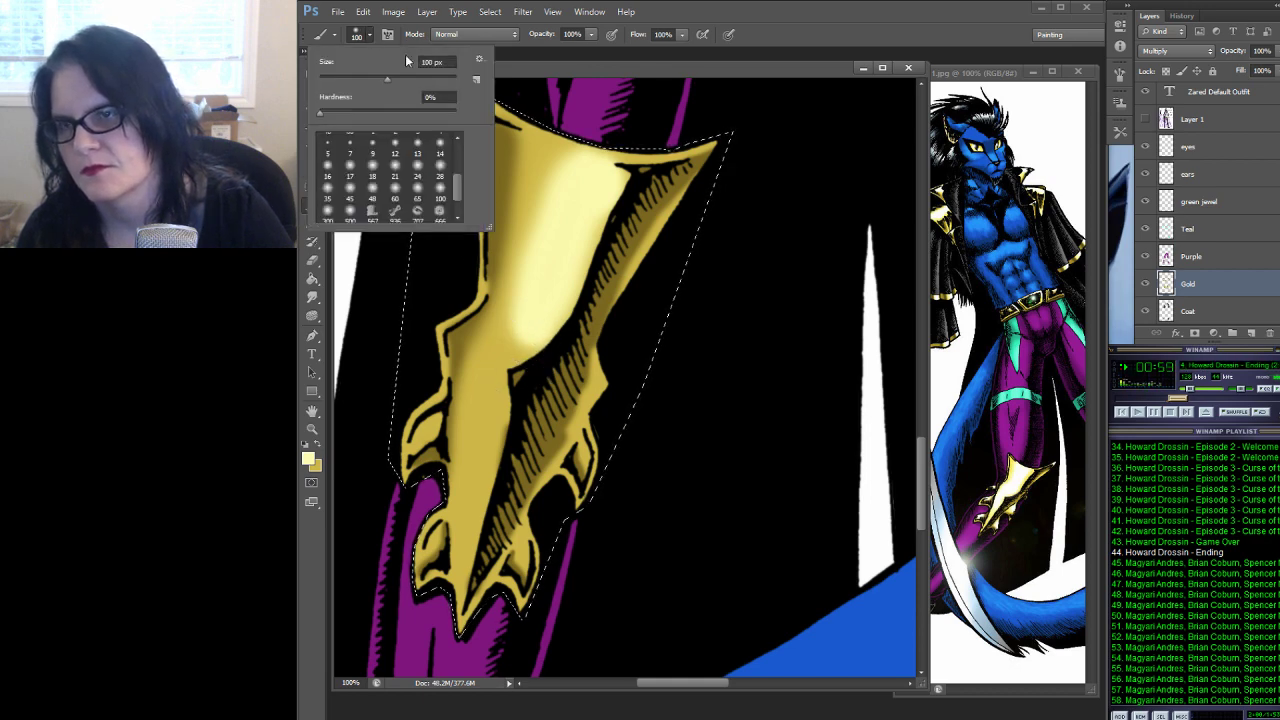
left_click(419, 195)
left_click(535, 337)
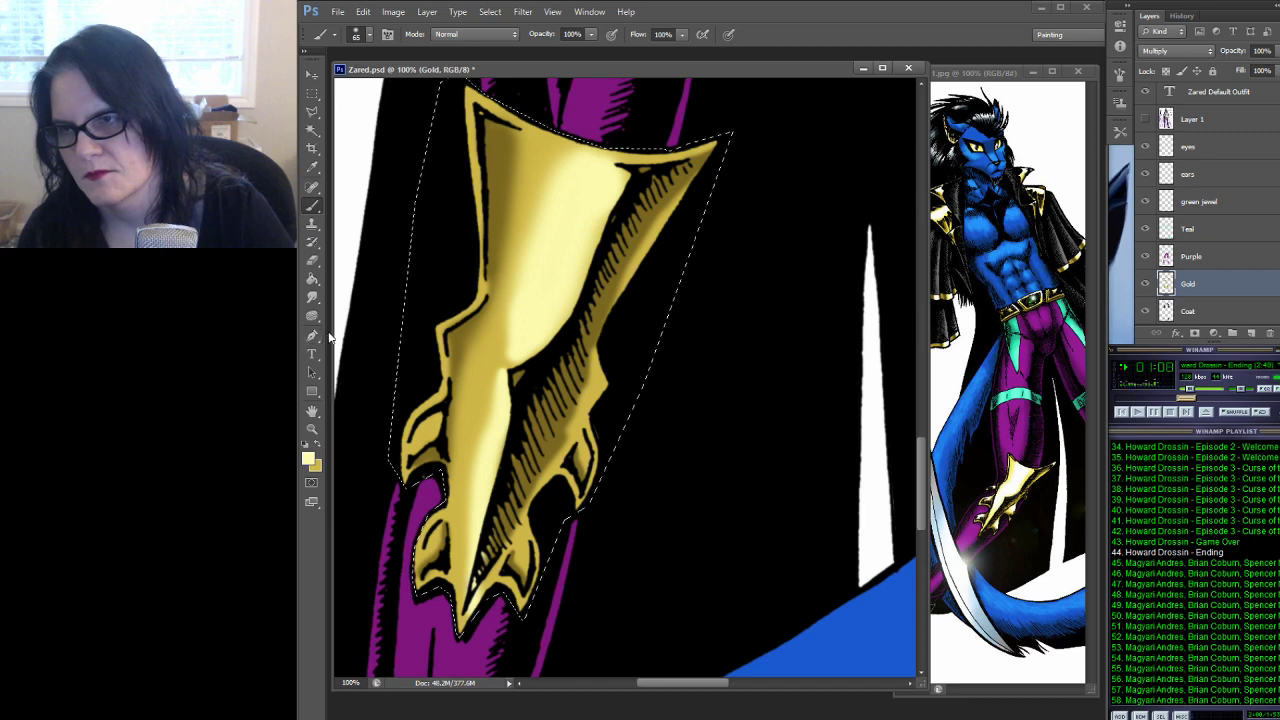
left_click(312, 297)
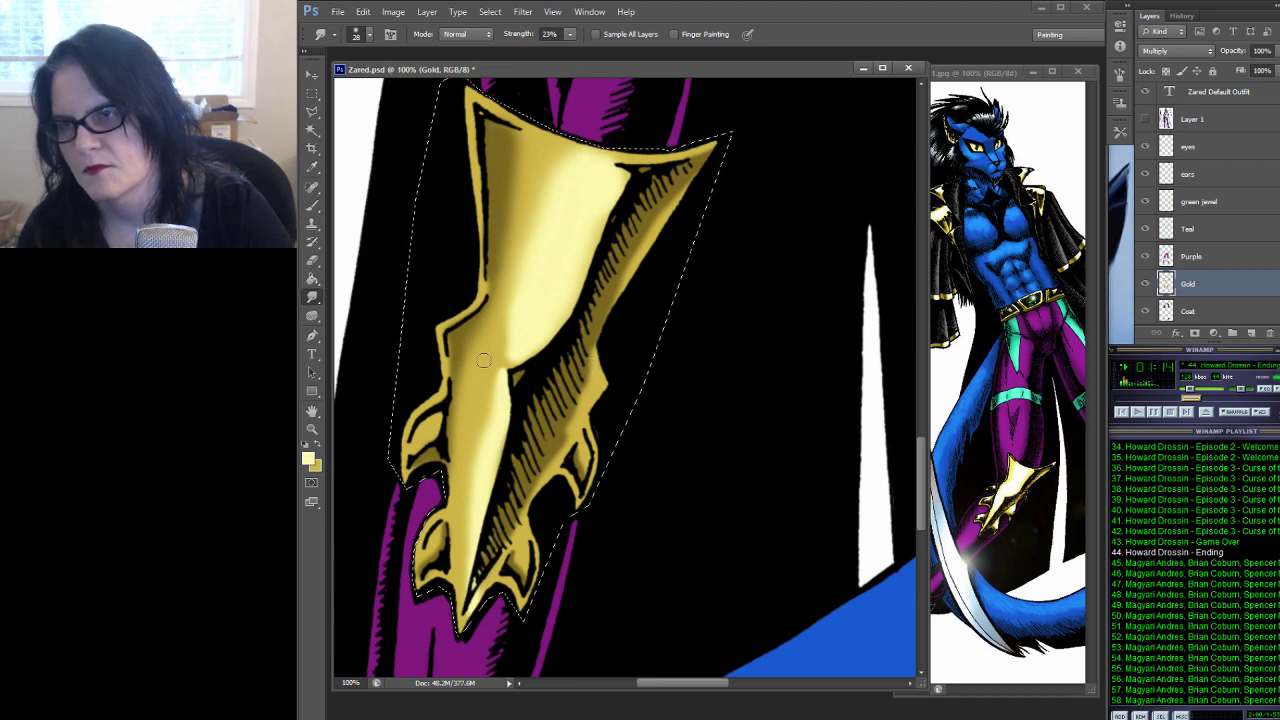
Brush and smudge pale yellow highlights onto the rim and curved side spikes of the viewer's-left shin guard, and save the file
left_click(312, 208)
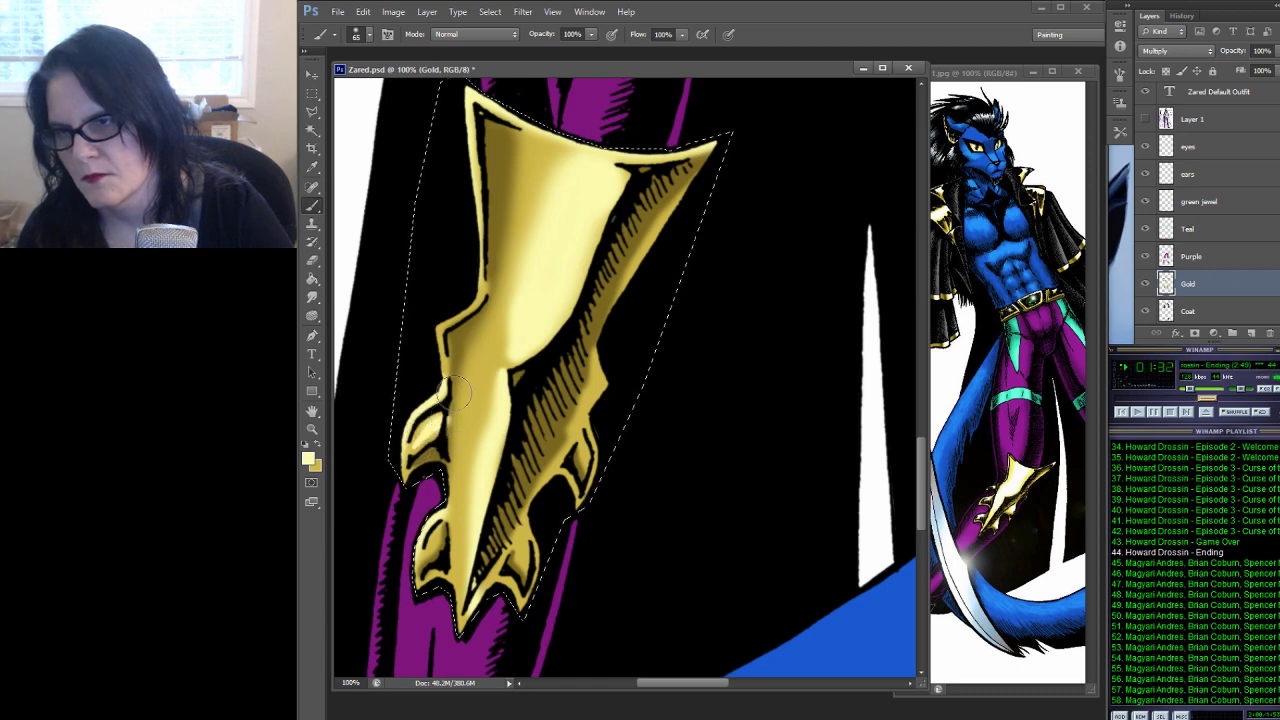
key("r")
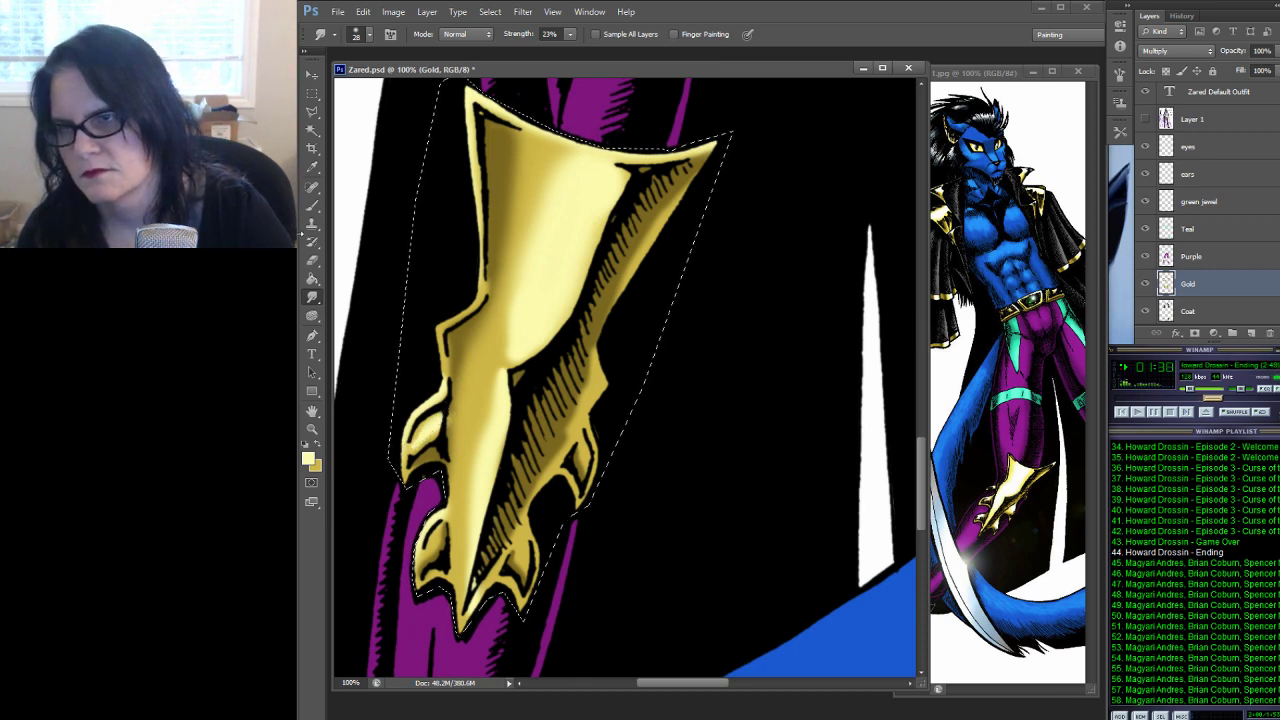
key("b")
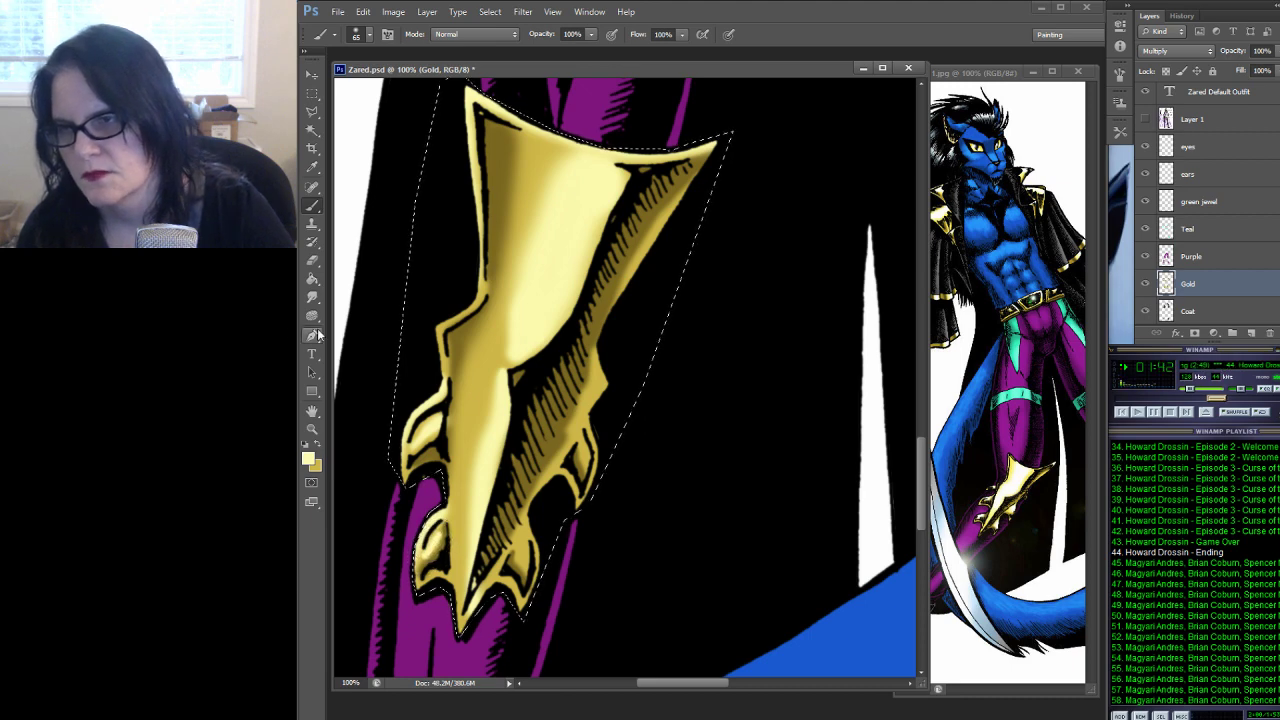
key("r")
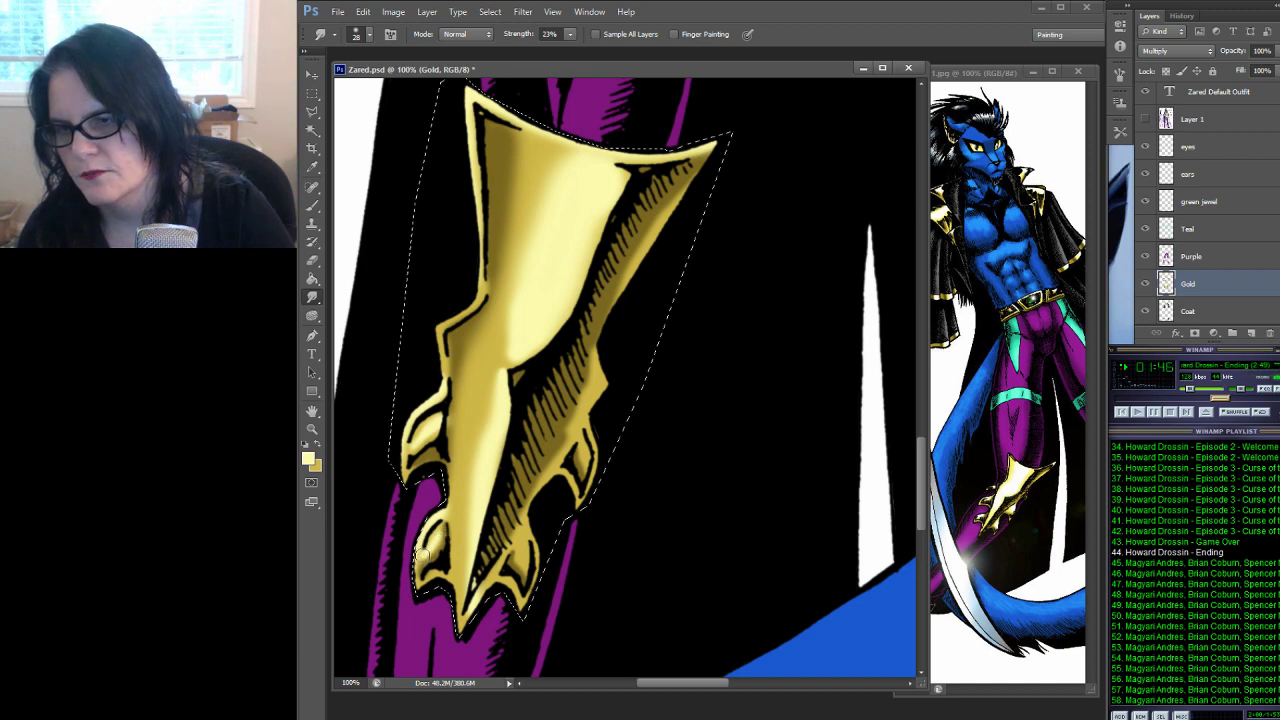
key("b")
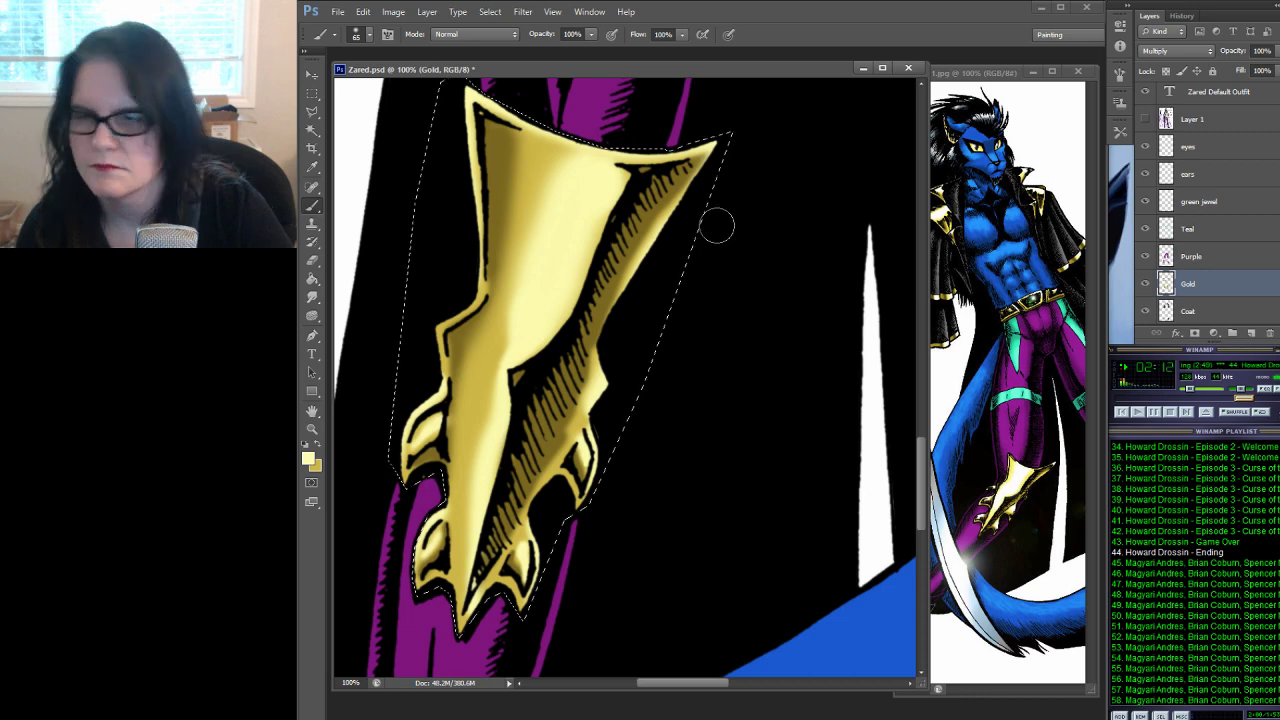
left_click_drag(709, 251, 658, 70)
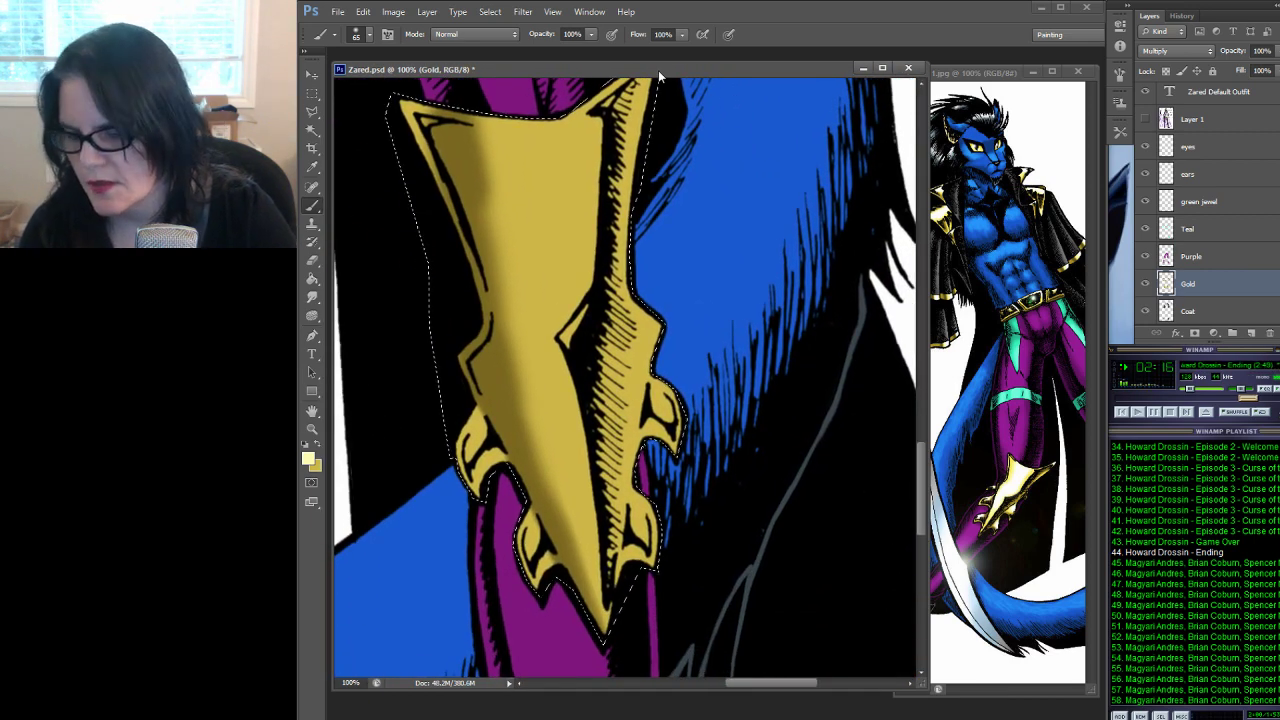
key("ctrl+s")
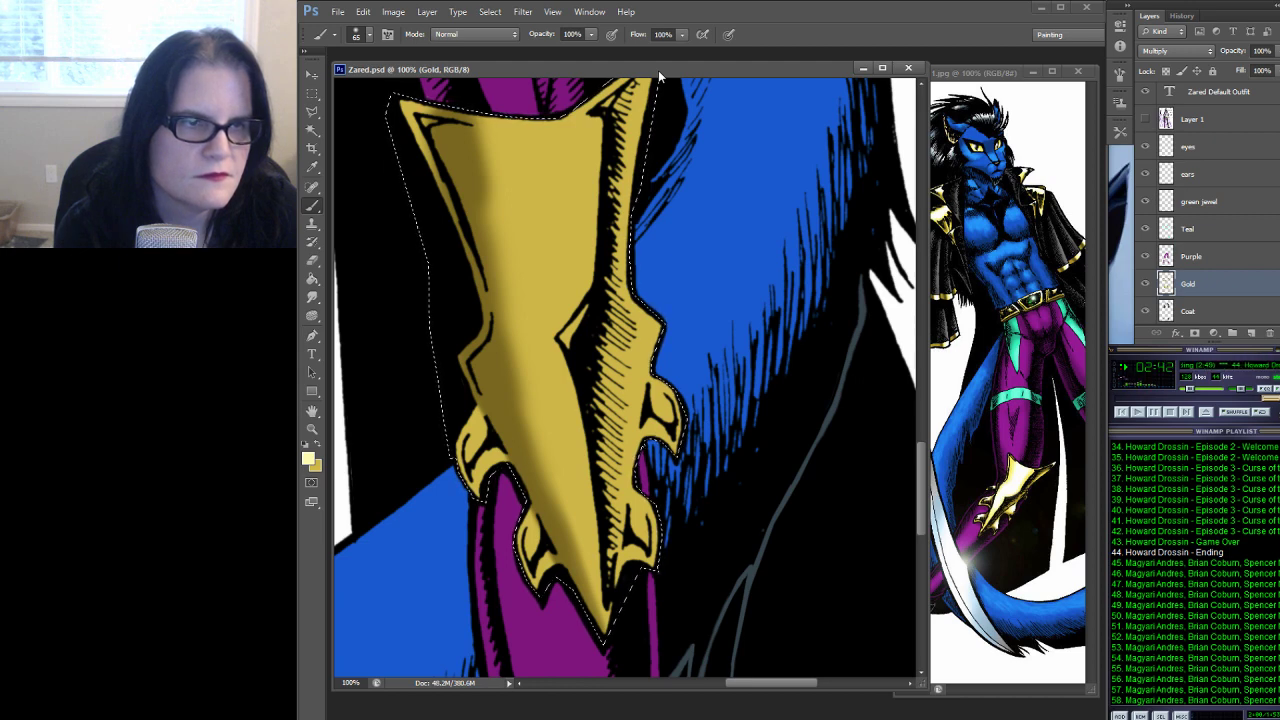
Brush a broad pale yellow highlight over the upper plate of the viewer's-right leg's gold shin guard
left_click_drag(690, 230, 768, 195)
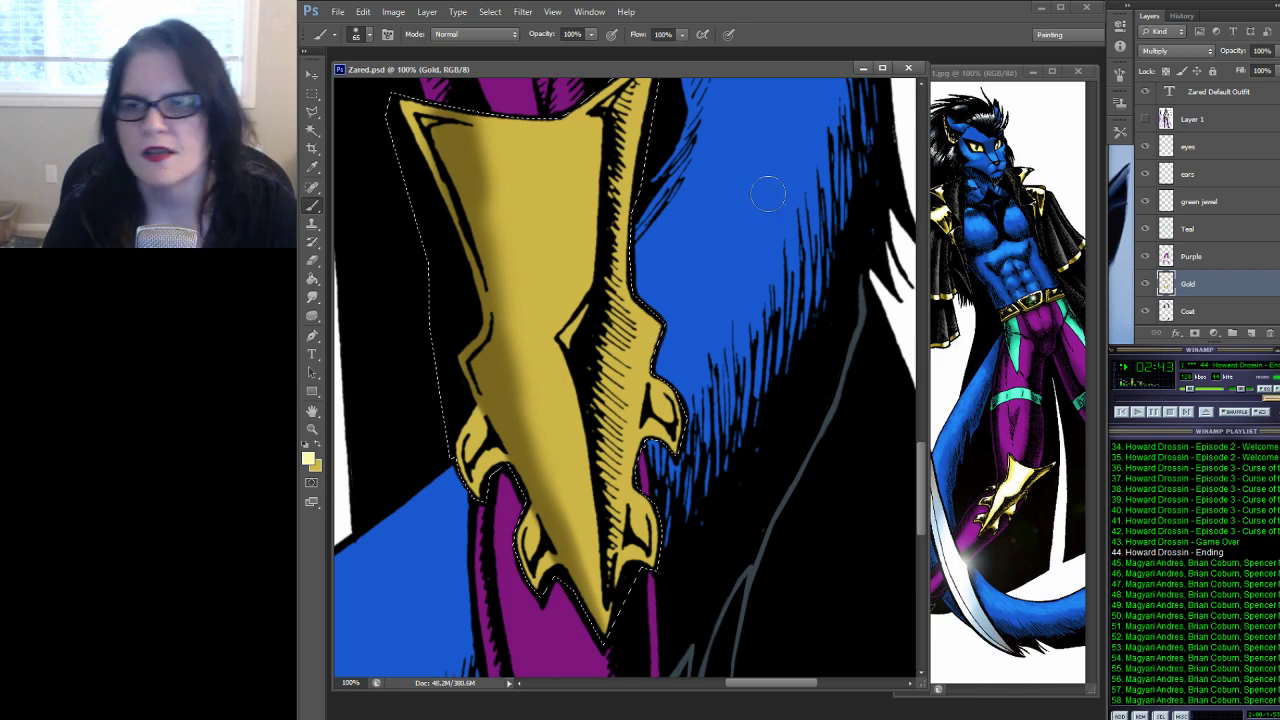
key("ctrl+z")
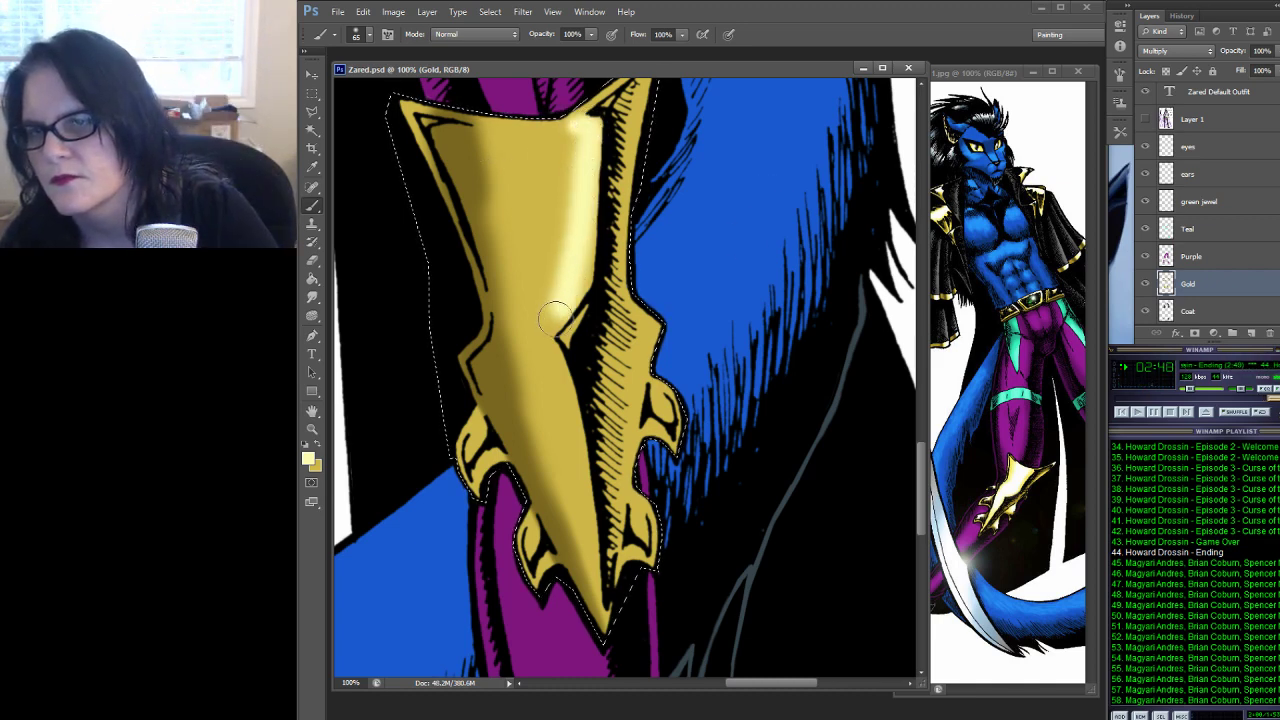
mouse_move(543, 260)
left_mouse_down()
mouse_move(526, 190)
mouse_move(544, 121)
mouse_move(544, 188)
mouse_move(534, 204)
mouse_move(532, 117)
mouse_move(533, 187)
mouse_move(518, 131)
mouse_move(566, 236)
left_mouse_up()
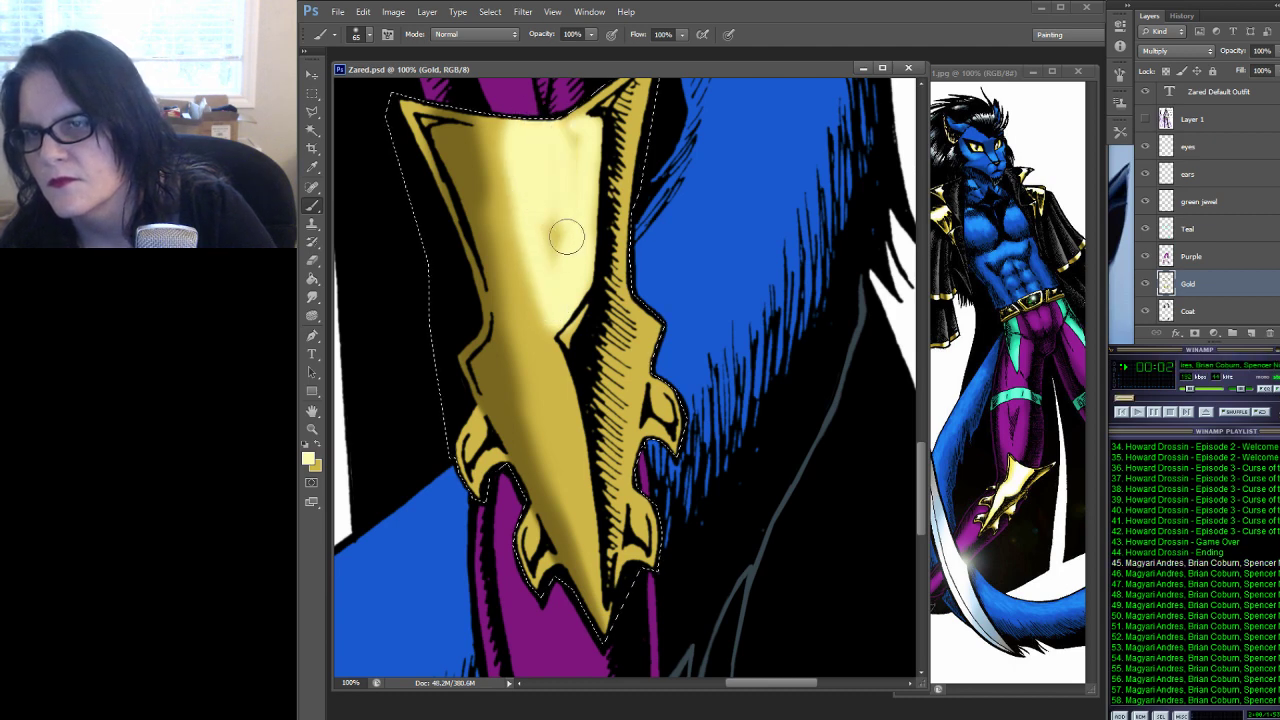
left_click_drag(685, 180, 742, 306)
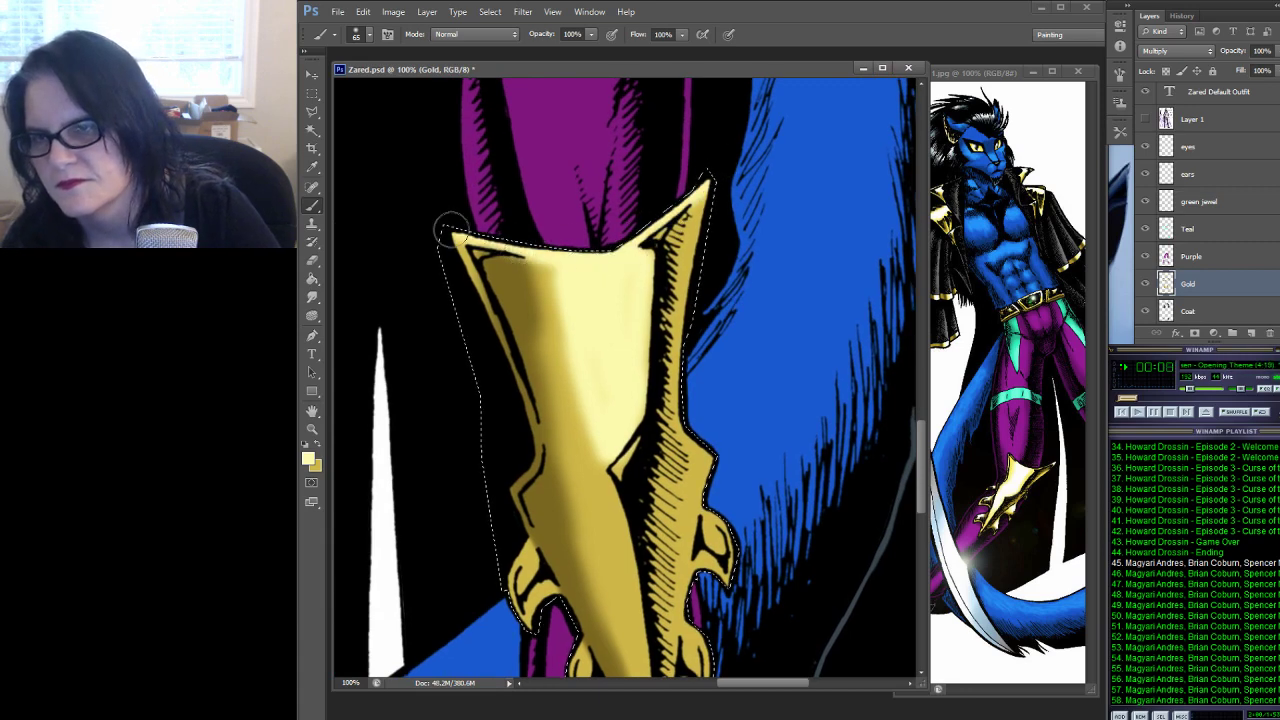
Brush pale yellow highlights down the lower plate of the viewer's-right shin guard and onto its viewer's-left spikes
left_click_drag(720, 345, 674, 152)
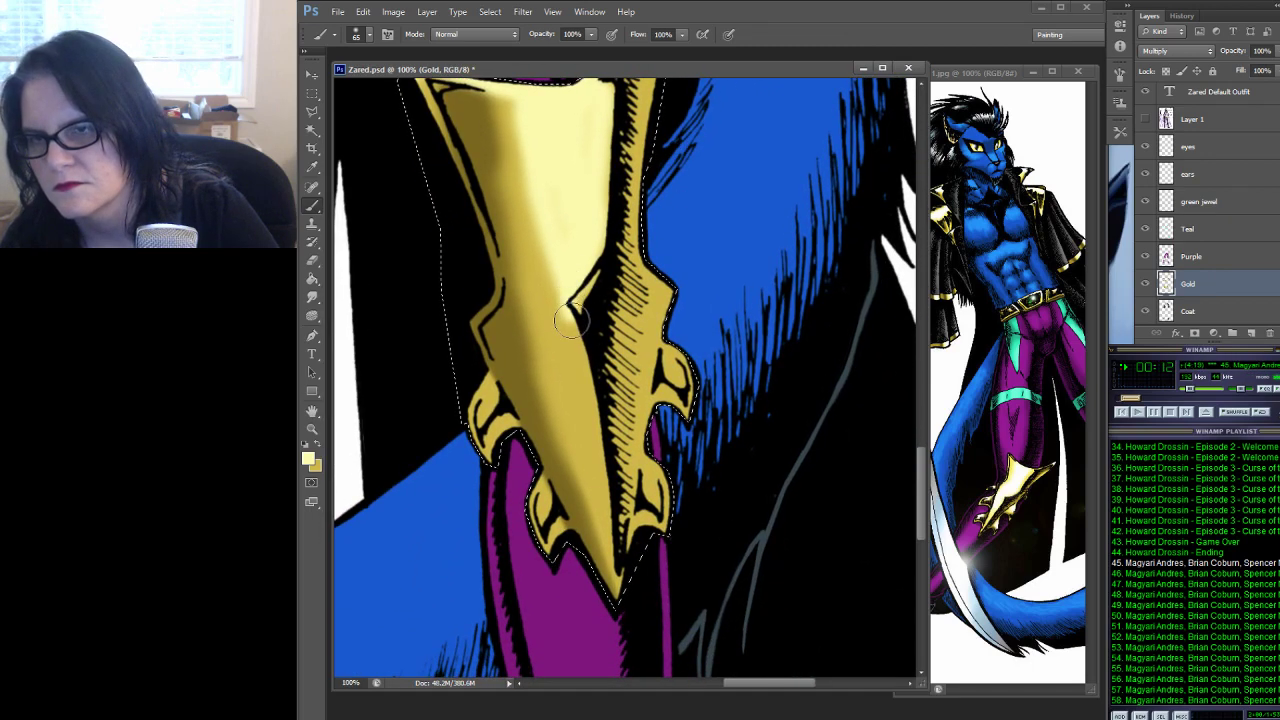
mouse_move(571, 320)
left_mouse_down()
mouse_move(623, 566)
mouse_move(555, 406)
mouse_move(616, 520)
mouse_move(579, 428)
mouse_move(643, 376)
mouse_move(633, 353)
mouse_move(586, 457)
mouse_move(612, 520)
mouse_move(570, 352)
mouse_move(562, 250)
left_mouse_up()
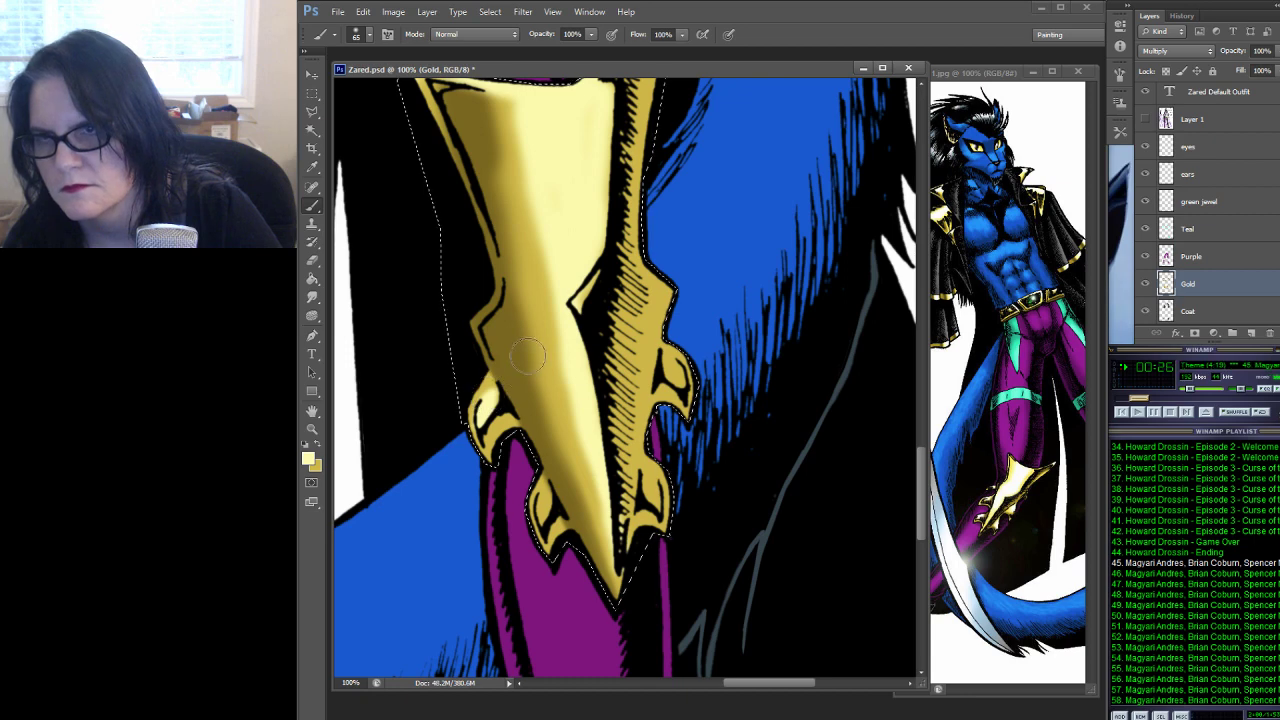
left_click_drag(528, 355, 557, 394)
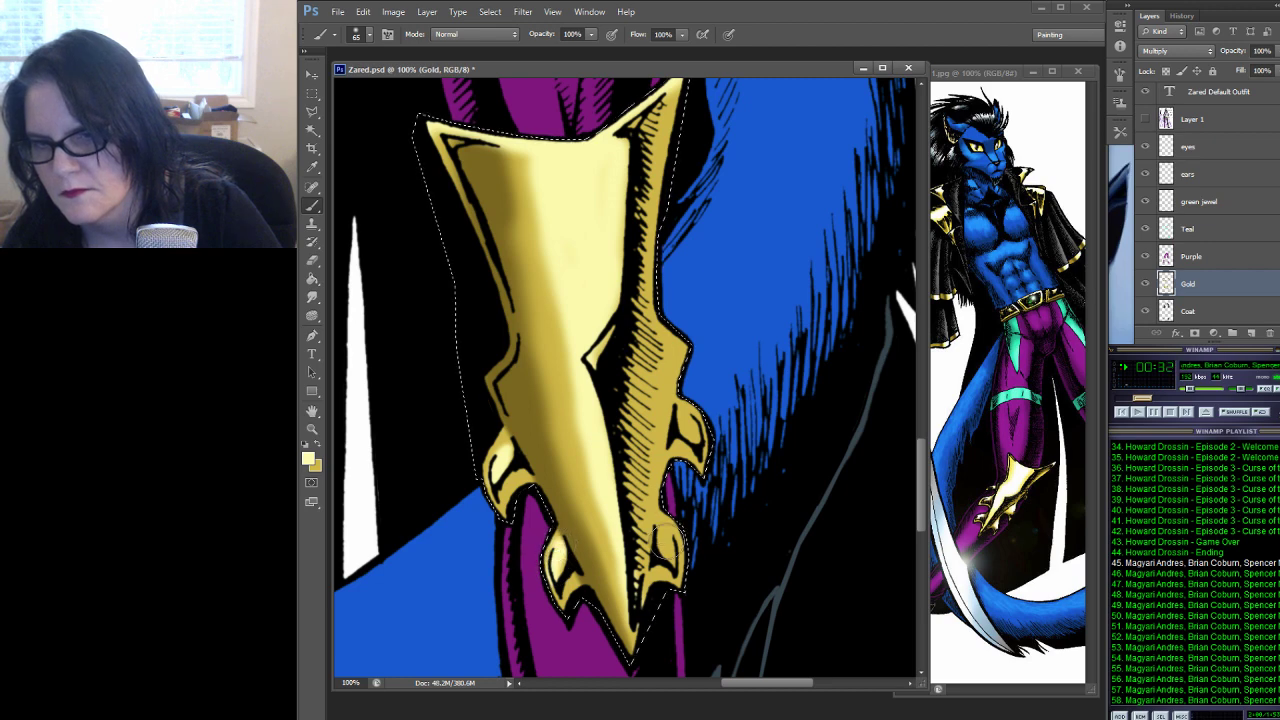
Brush pale yellow highlights onto the viewer's-right spikes and the hatched outer edge of the viewer's-right shin guard
left_click_drag(662, 552, 697, 582)
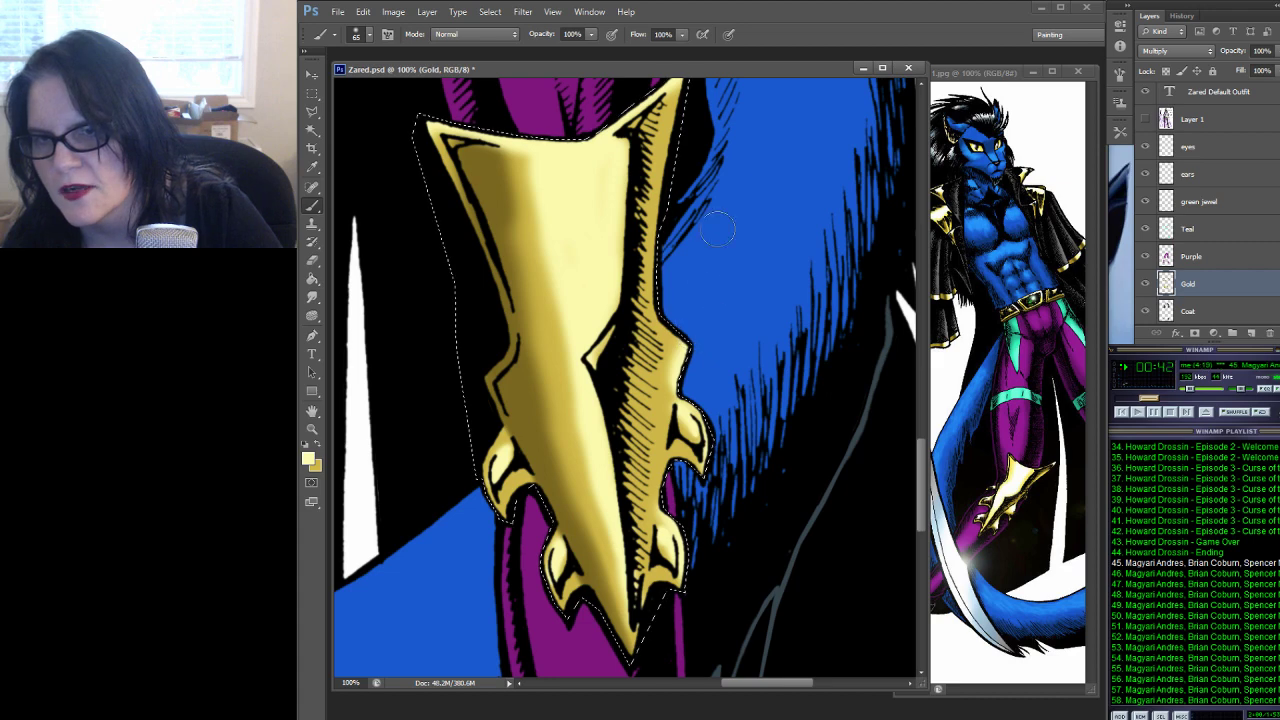
left_click_drag(790, 192, 778, 303)
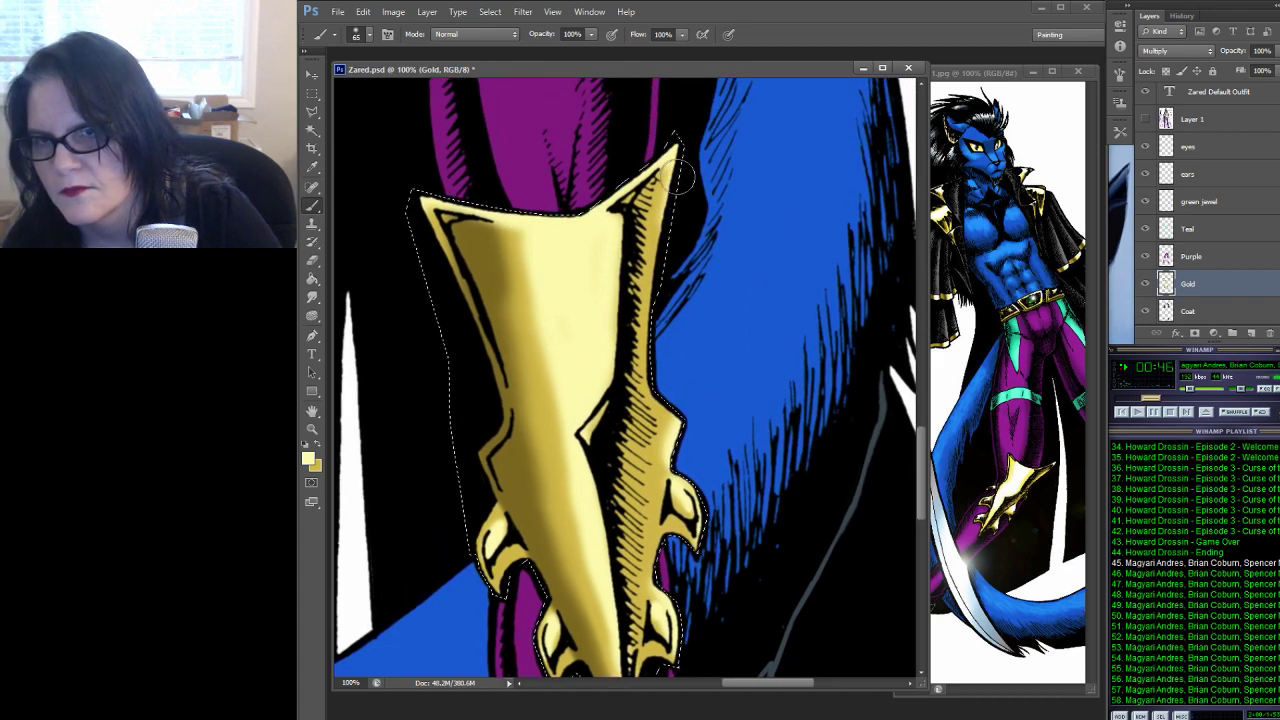
mouse_move(680, 165)
left_mouse_down()
mouse_move(659, 290)
mouse_move(682, 410)
mouse_move(609, 268)
mouse_move(656, 226)
mouse_move(719, 126)
left_mouse_up()
Brush pale yellow highlights onto the gold ankle plates of both boots with the soft 65 px brush
left_click_drag(590, 390, 594, 337)
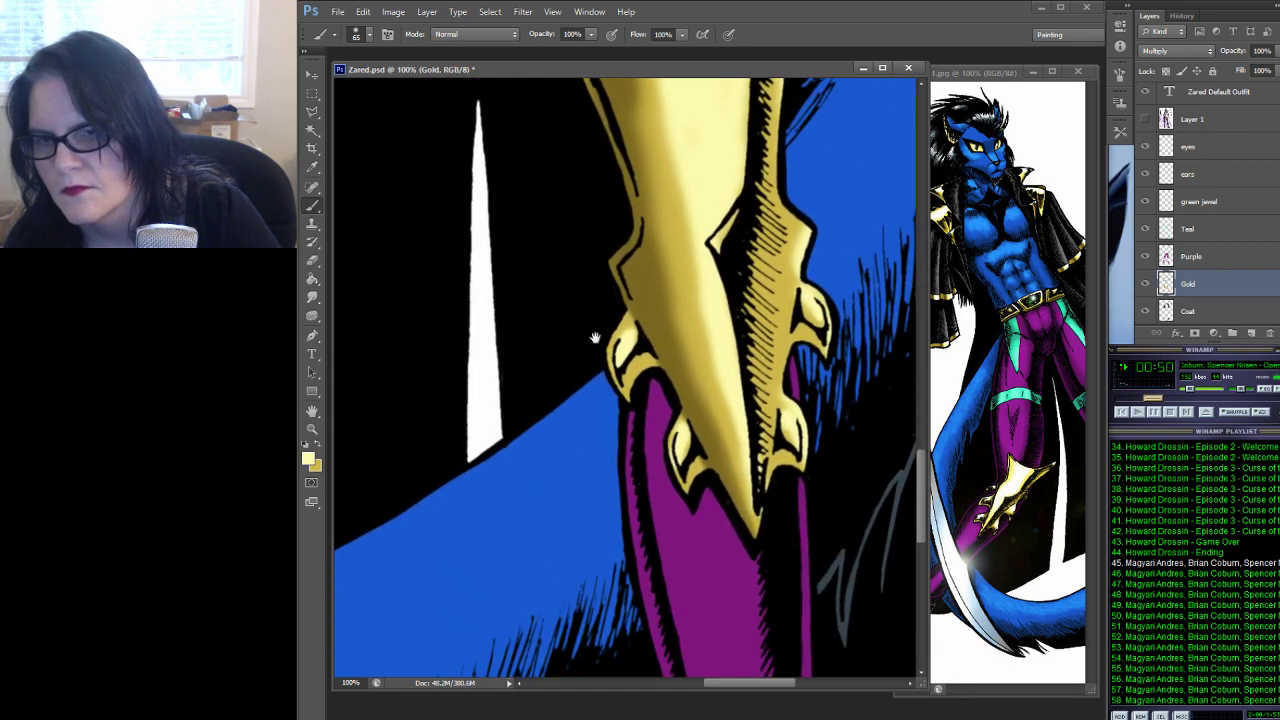
left_click_drag(600, 560, 605, 470)
mouse_move(605, 660)
left_mouse_down()
mouse_move(608, 363)
mouse_move(898, 240)
mouse_move(908, 320)
left_mouse_up()
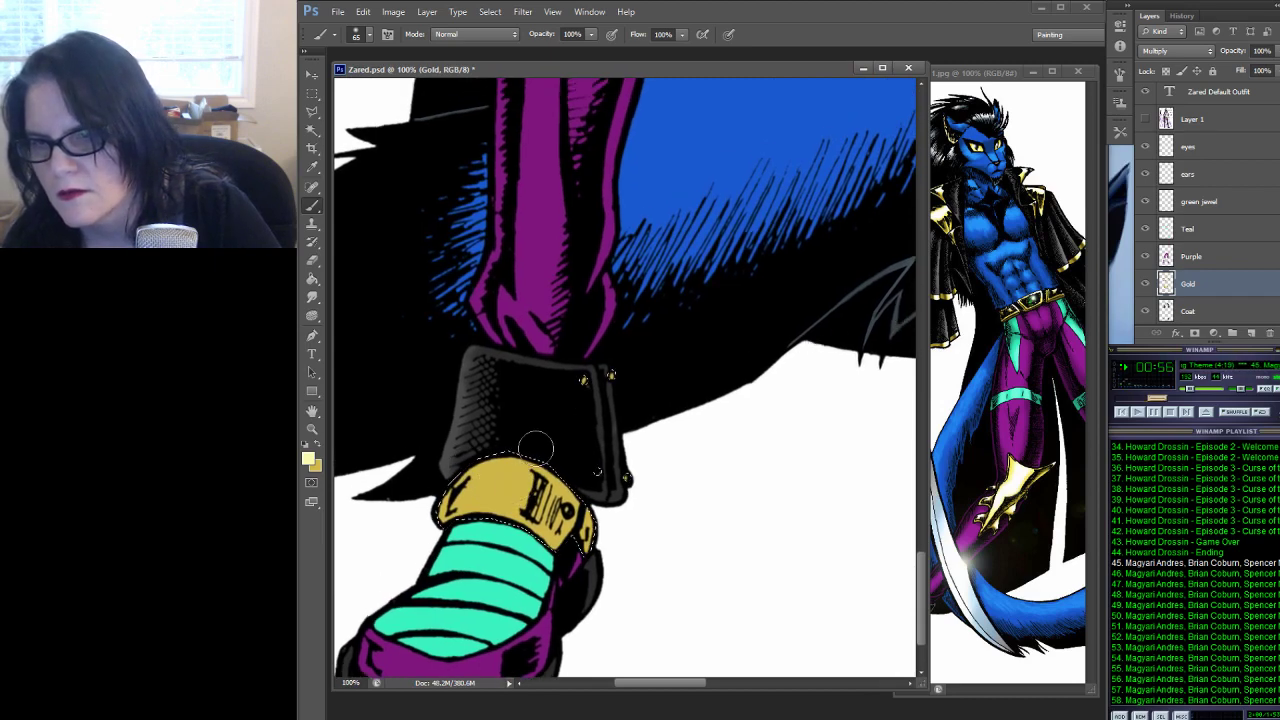
mouse_move(513, 482)
left_mouse_down()
mouse_move(477, 497)
mouse_move(515, 498)
left_mouse_up()
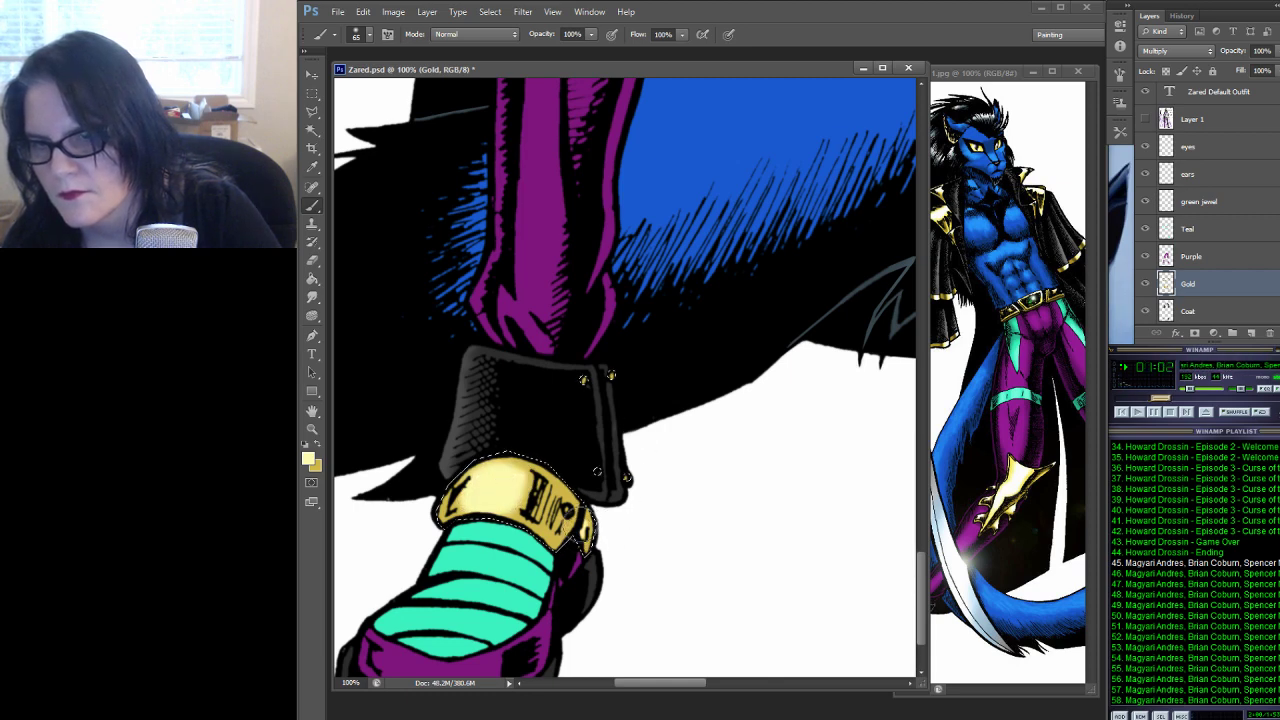
left_click_drag(747, 302, 613, 265)
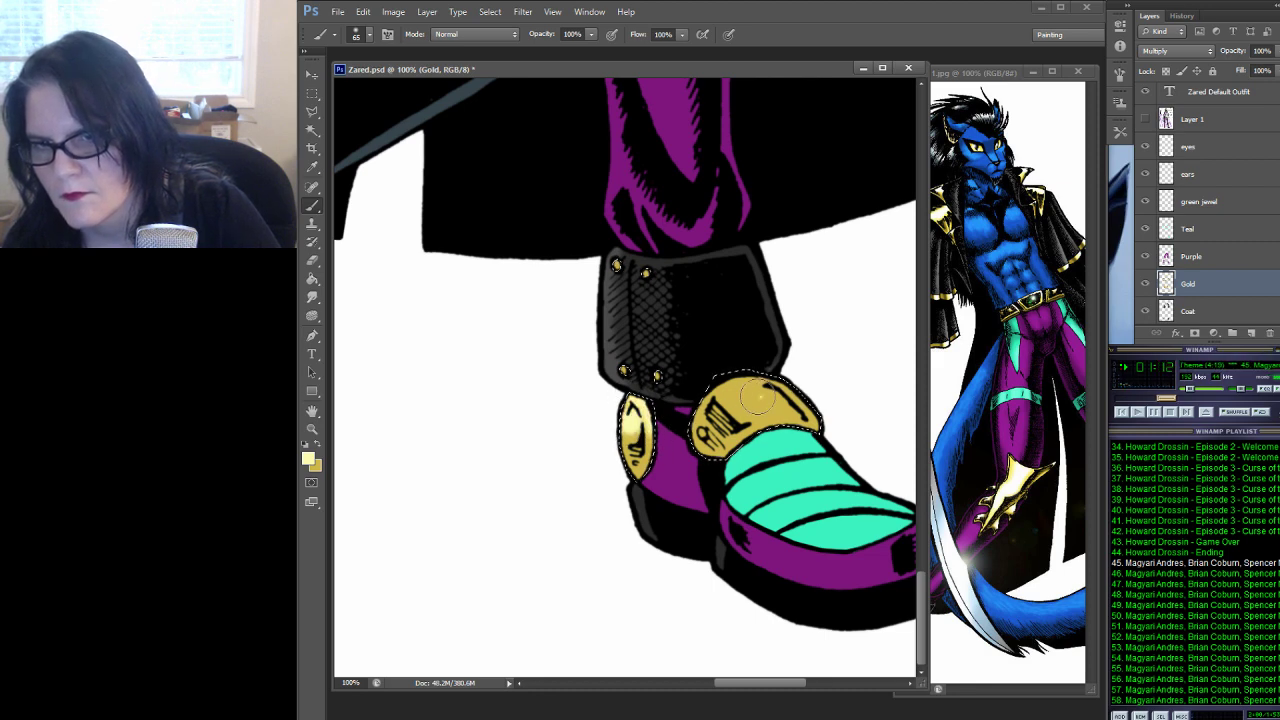
mouse_move(775, 390)
left_mouse_down()
mouse_move(748, 405)
mouse_move(768, 403)
left_mouse_up()
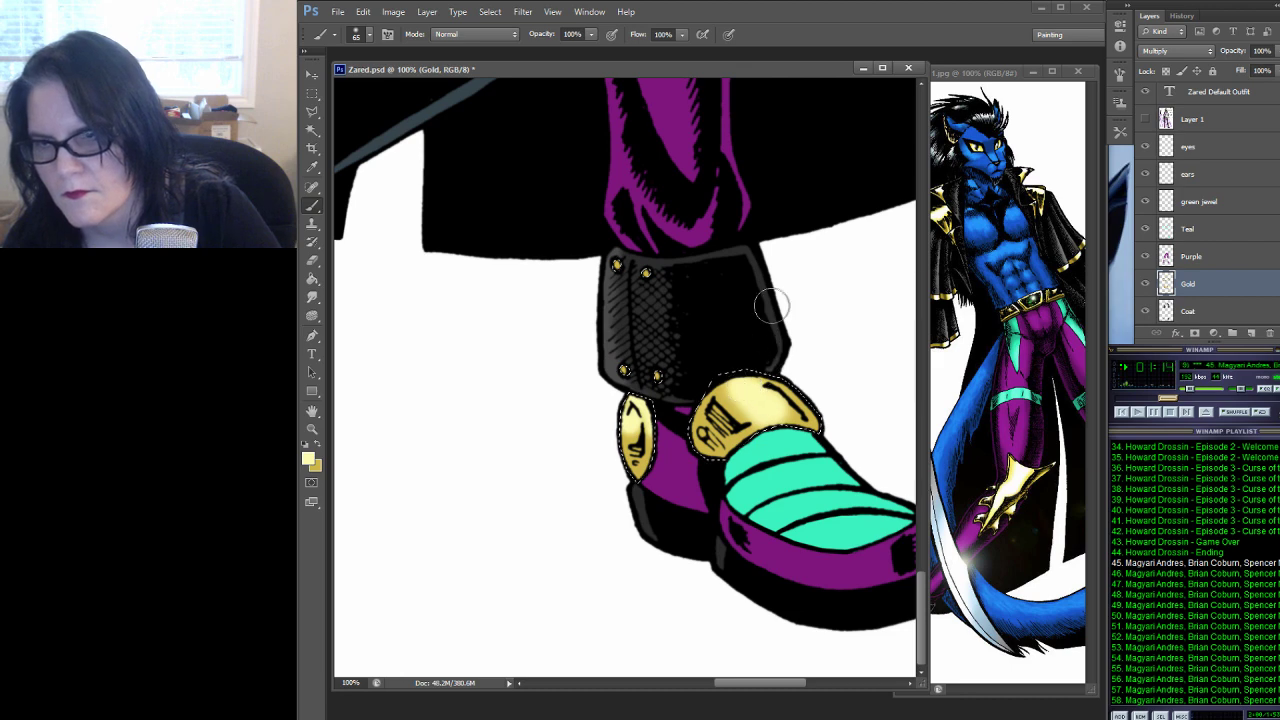
Sample the dark gold from the third gold palette swatch and shade the edges of the gold ankle plates on both boots
left_click_drag(766, 286, 611, 510)
scroll(611, 510, "up", 15)
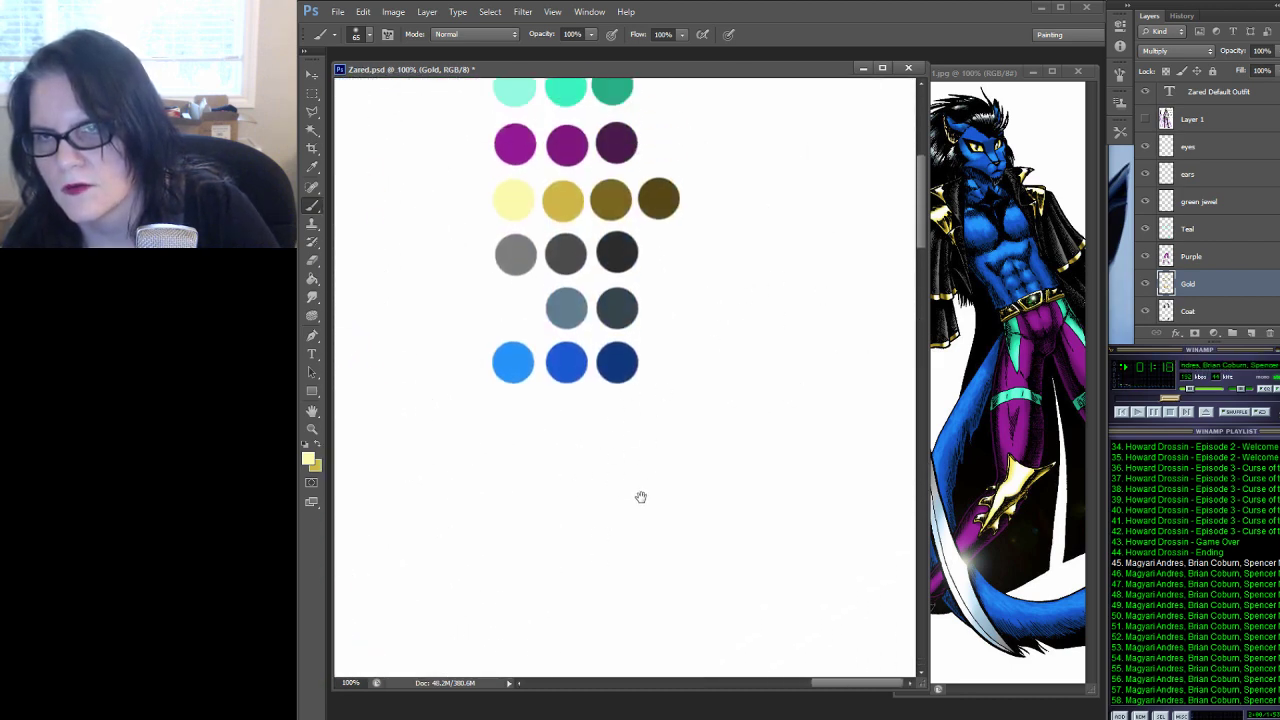
left_click(312, 167)
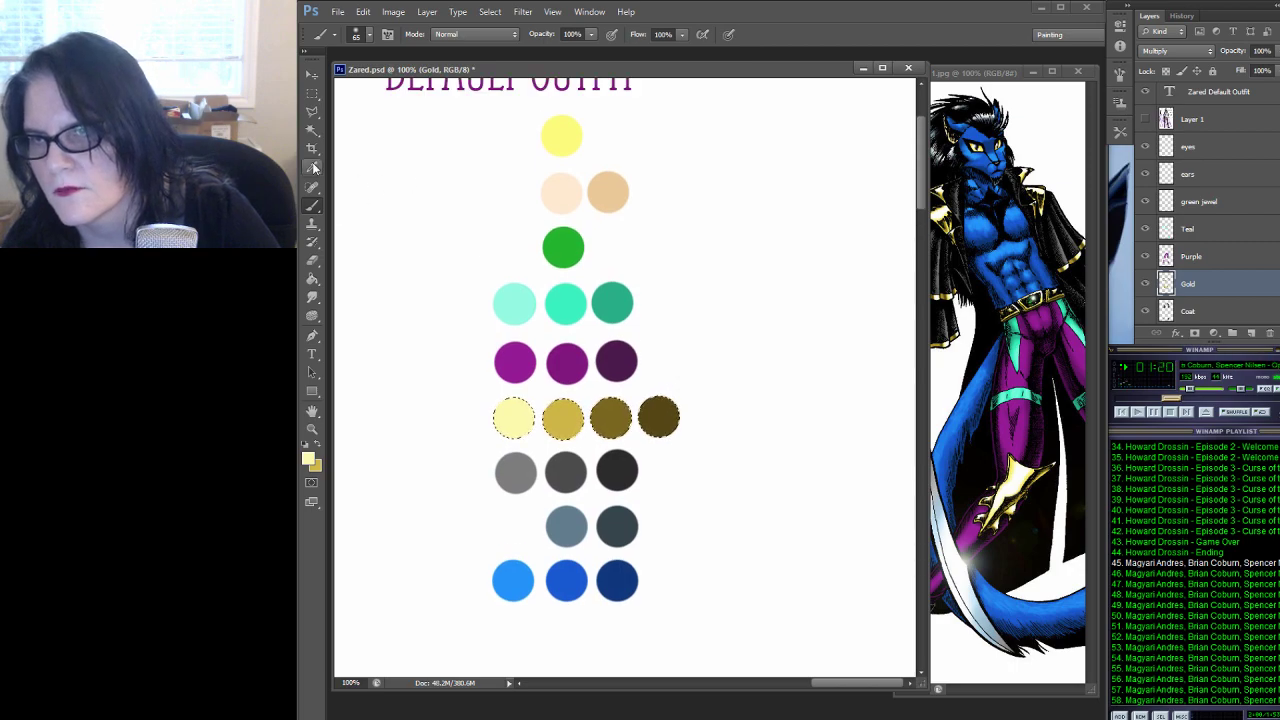
left_click(615, 413)
left_click_drag(560, 497, 746, 237)
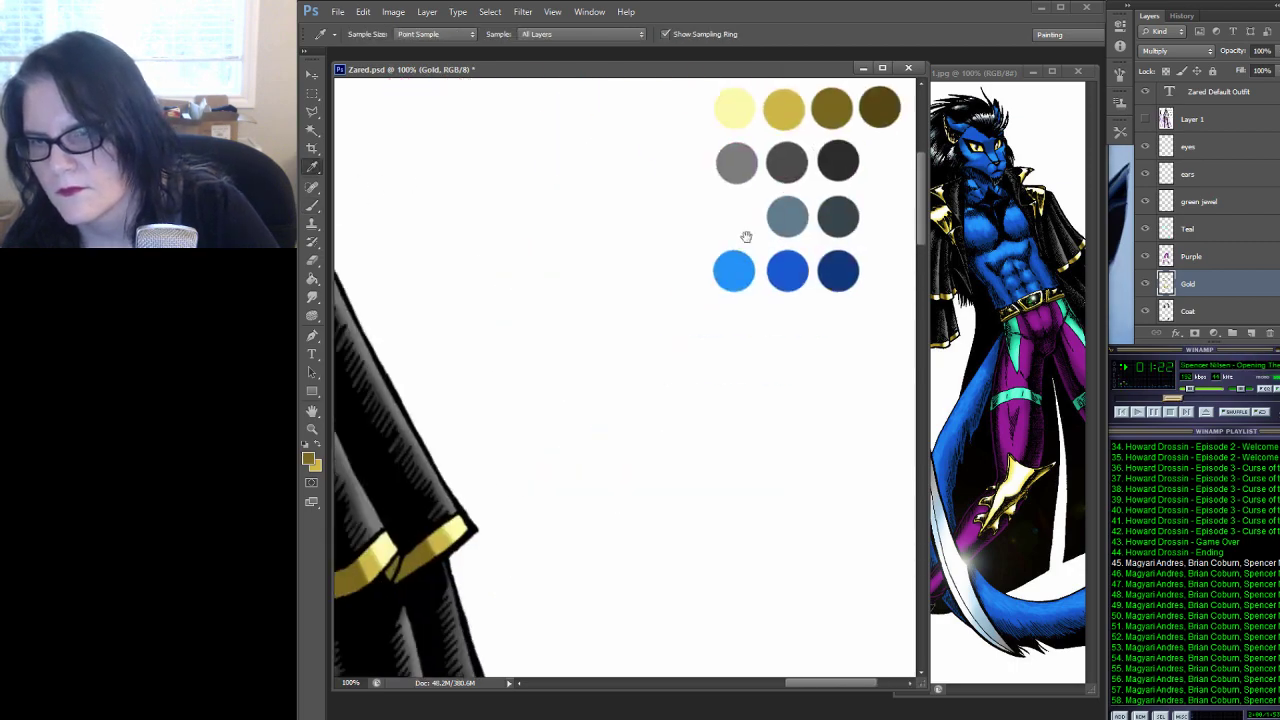
left_click_drag(546, 420, 760, 470)
mouse_move(546, 638)
left_mouse_down()
mouse_move(561, 438)
mouse_move(714, 206)
left_mouse_up()
mouse_move(580, 620)
left_mouse_down()
mouse_move(574, 471)
mouse_move(603, 280)
left_mouse_up()
left_click_drag(601, 480, 601, 385)
left_click(565, 378)
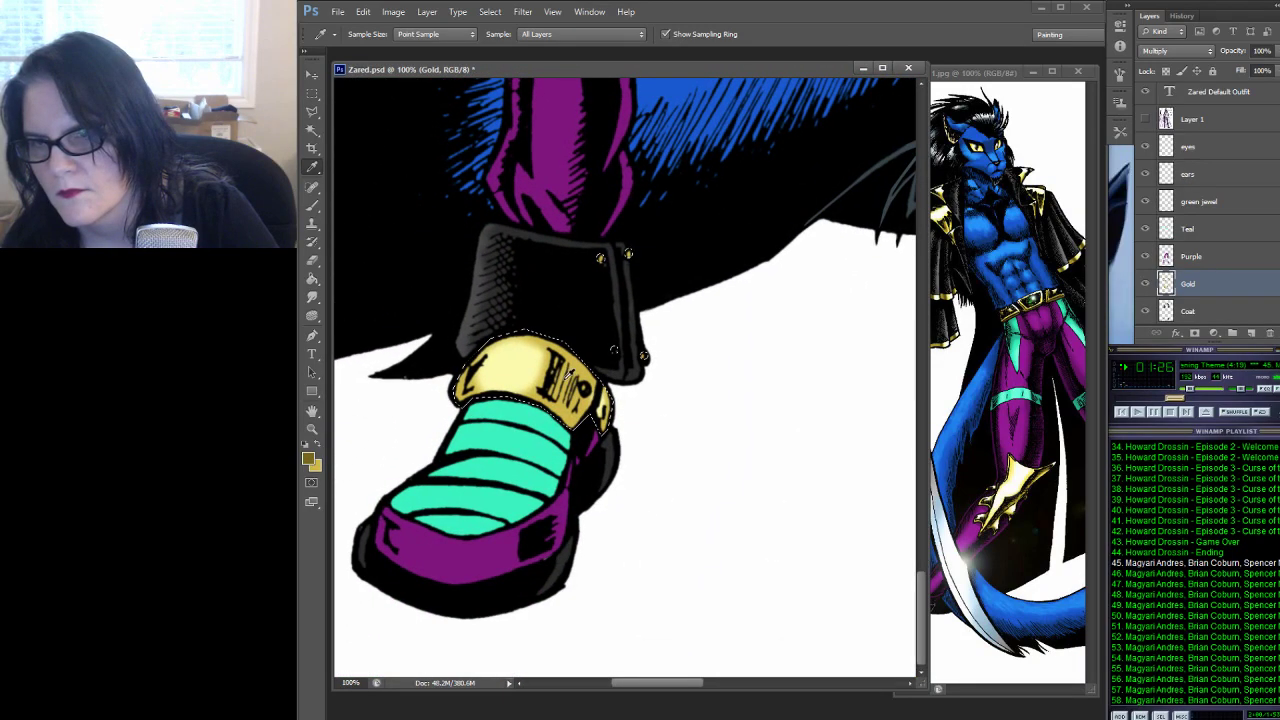
left_click(312, 207)
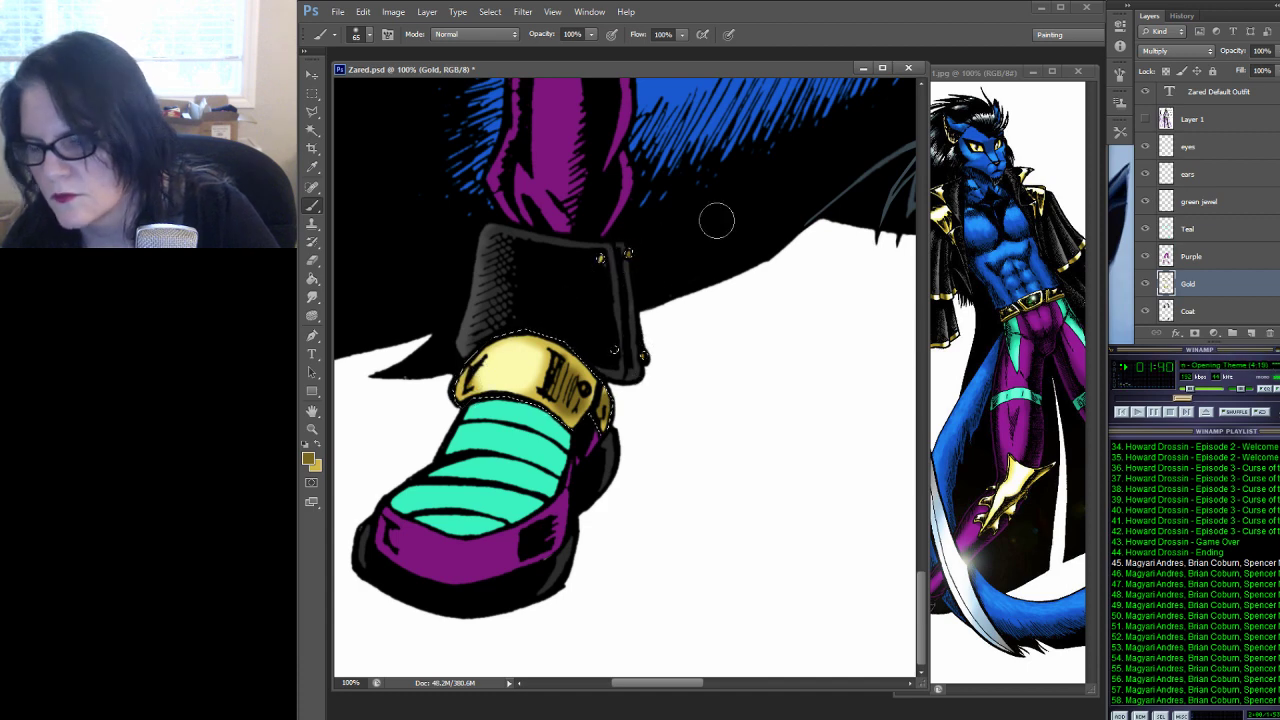
left_click_drag(836, 226, 656, 275)
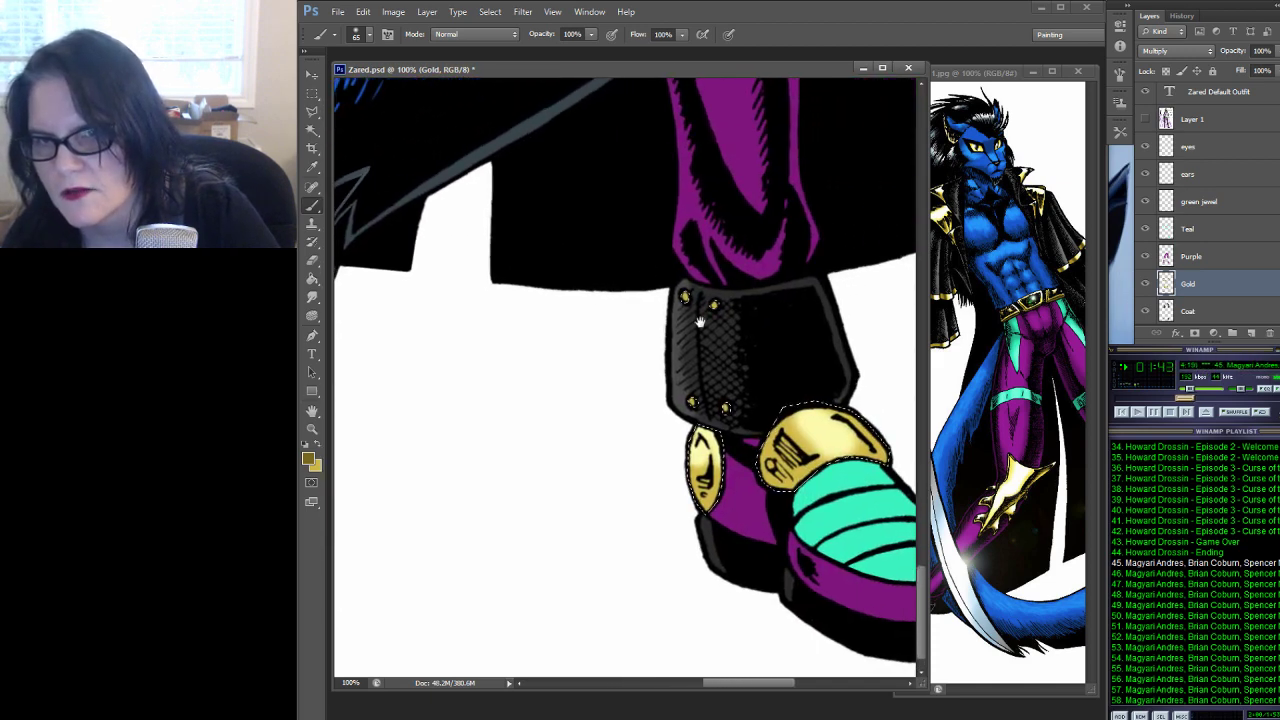
left_click_drag(788, 322, 681, 290)
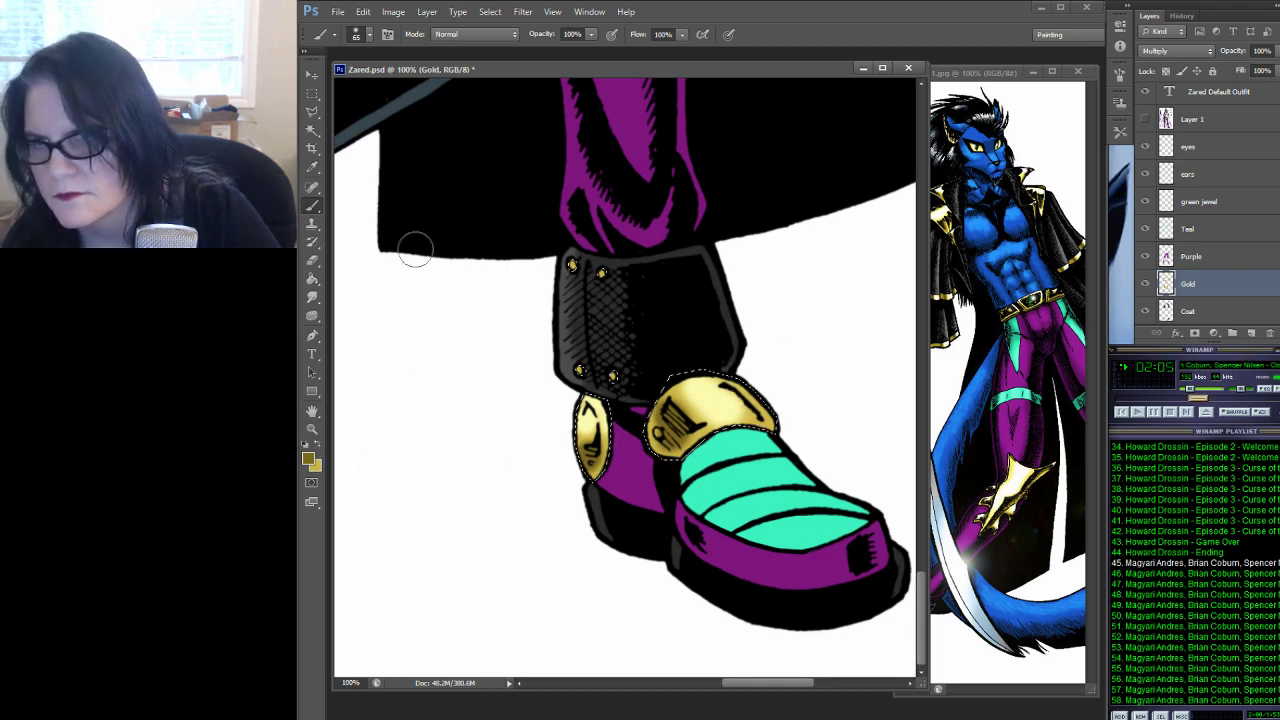
Set the foreground colour to white and brush bright glints onto the viewer's-right boot's gold ankle plates
left_click(312, 167)
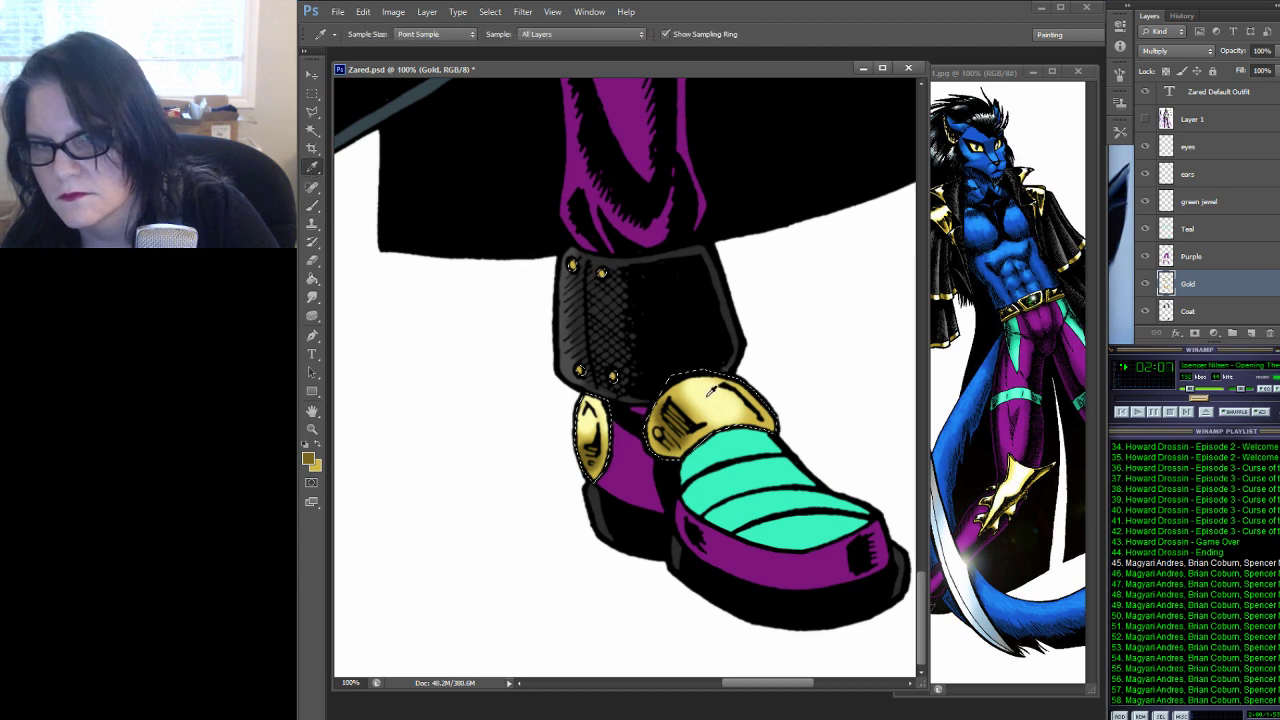
left_click(313, 206)
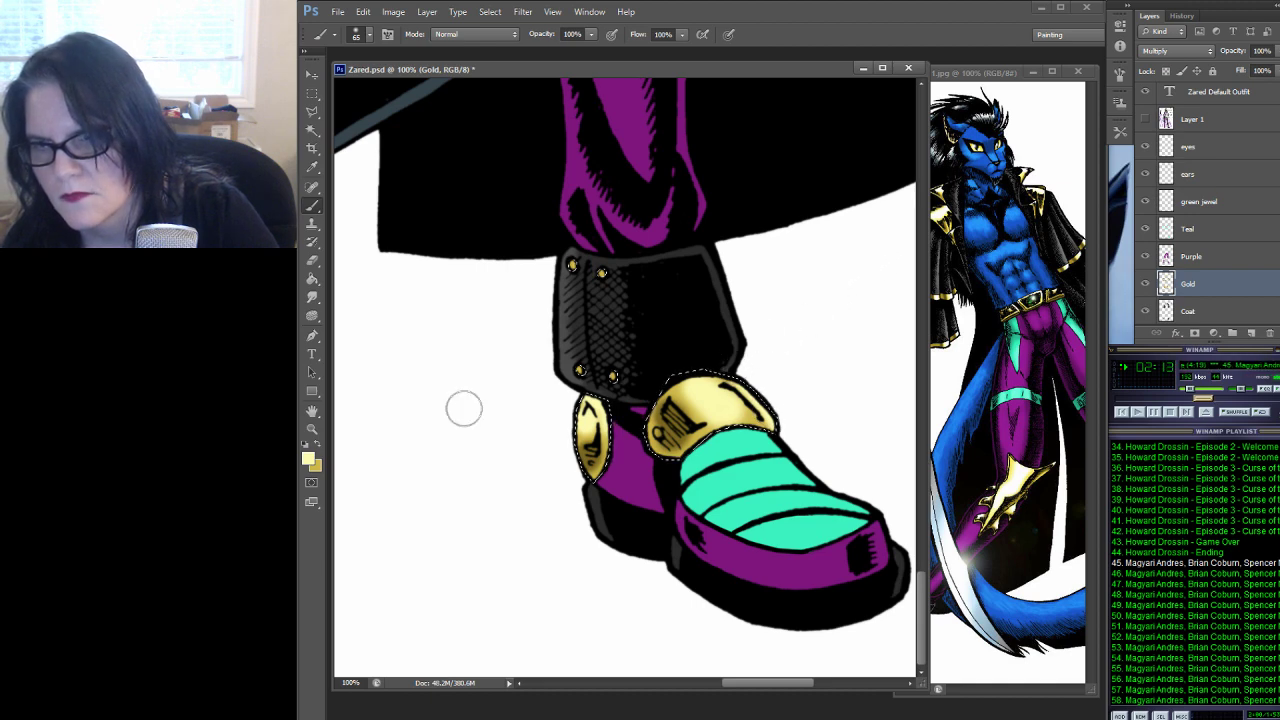
left_click(307, 461)
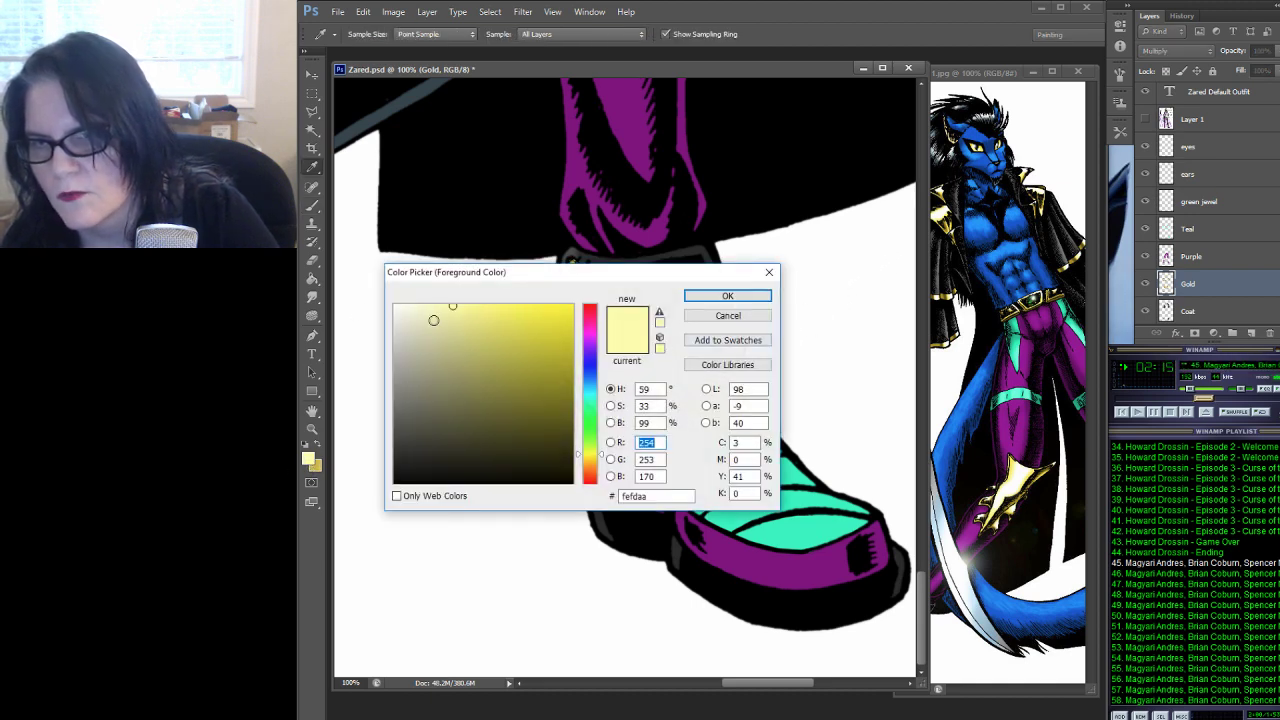
left_click_drag(433, 320, 353, 289)
left_click(728, 298)
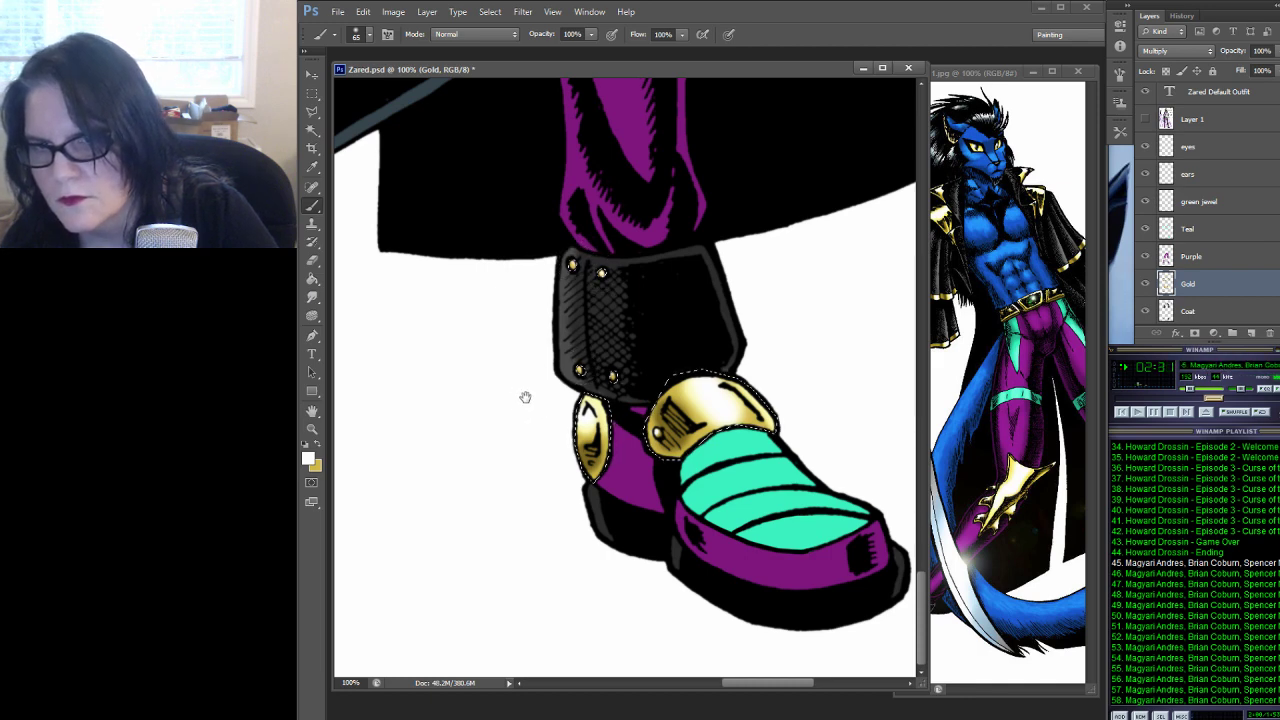
Brush white glints onto the viewer's-left boot's gold ankle plates and the outer spike of the shin guard above
left_click_drag(525, 397, 729, 330)
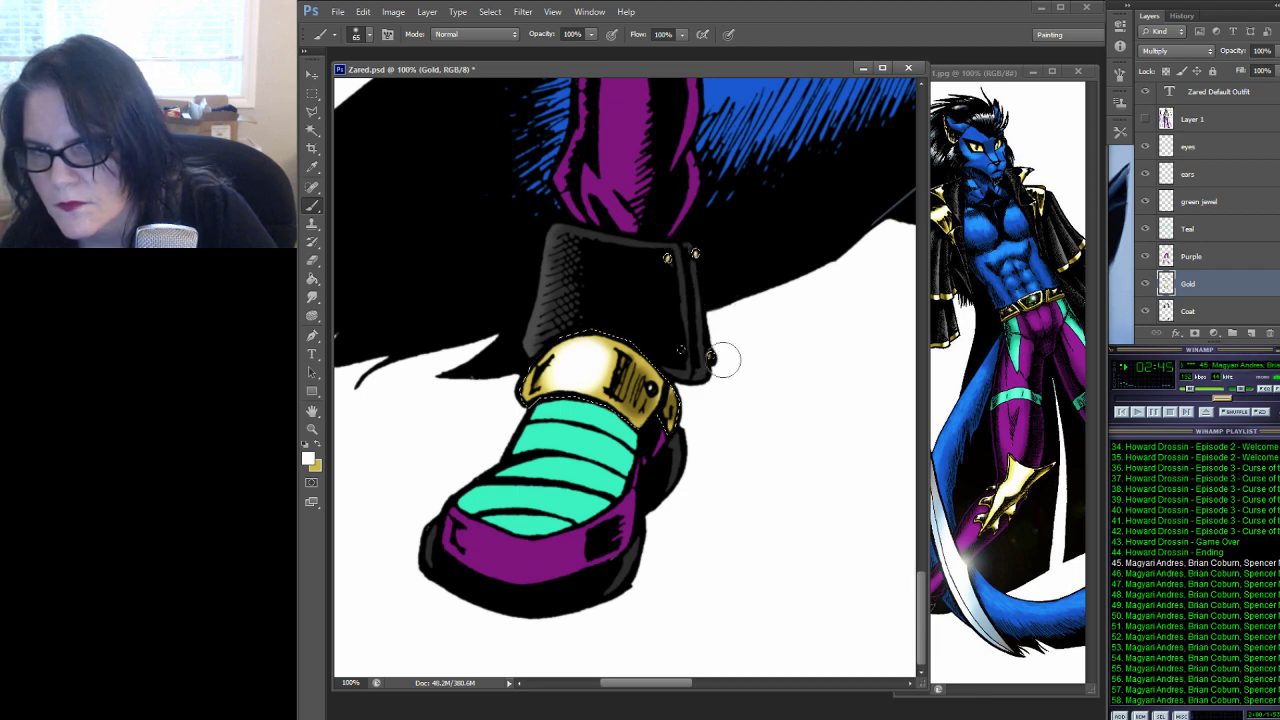
scroll(700, 289, "up", 8)
left_click_drag(700, 289, 655, 590)
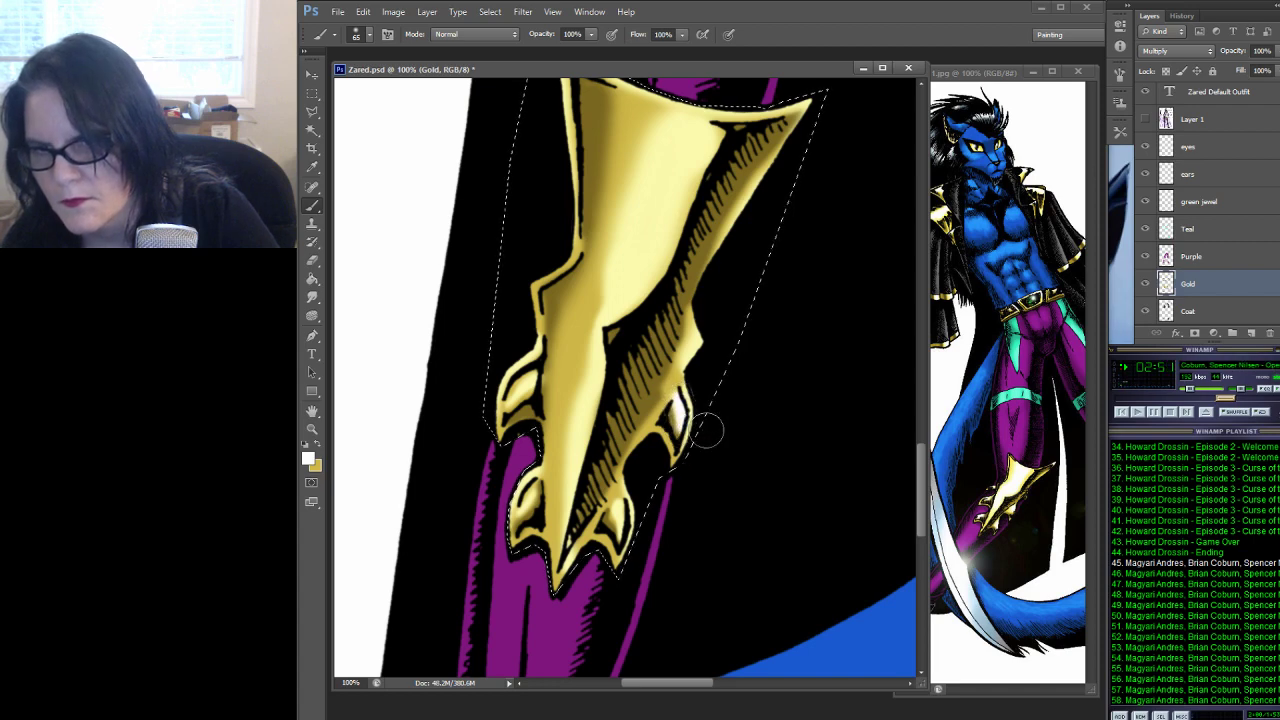
Choose the soft 35 px brush and paint thin white rims along the spikes and outer edge of the viewer's-left shin guard
left_click(368, 34)
left_click(328, 192)
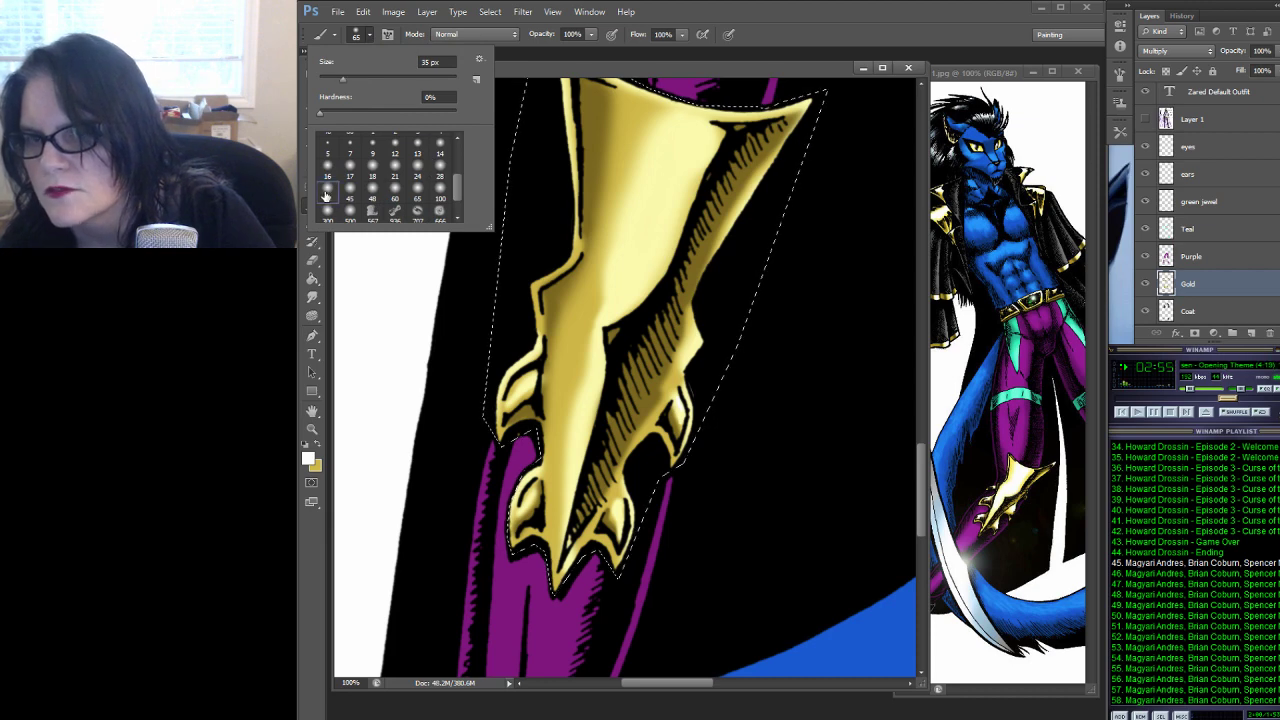
left_click(690, 385)
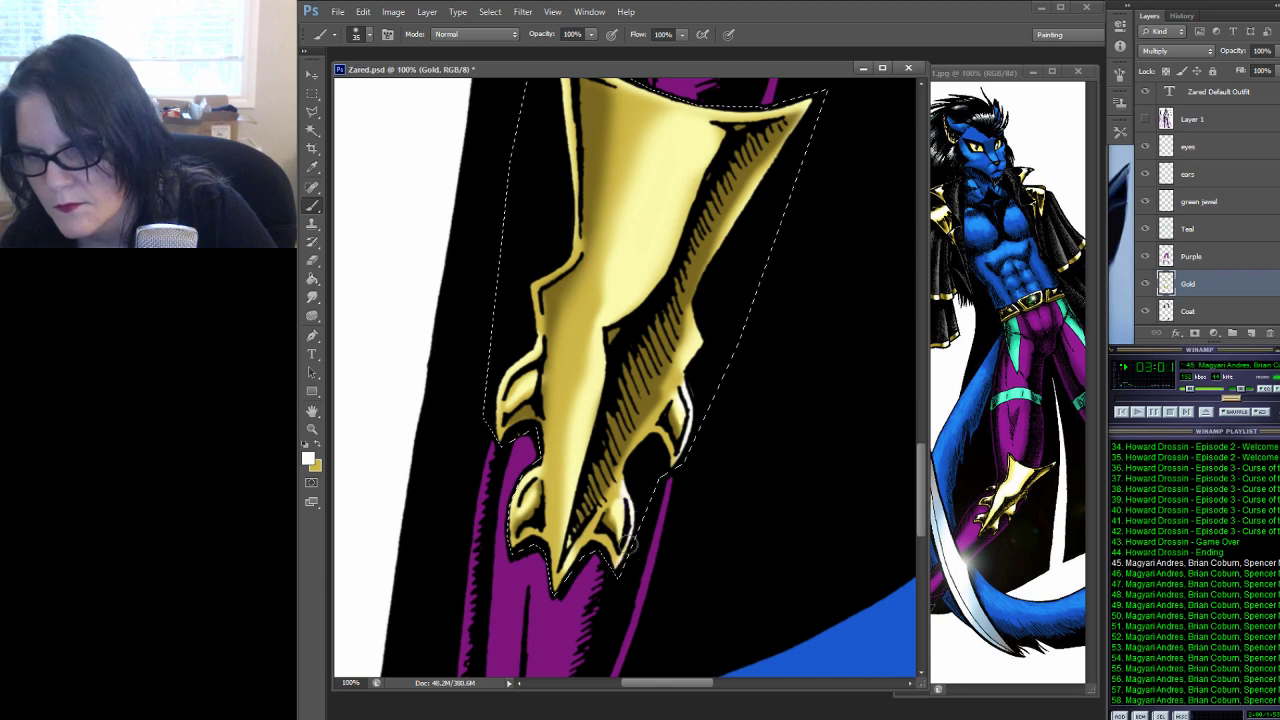
left_click_drag(533, 462, 529, 474)
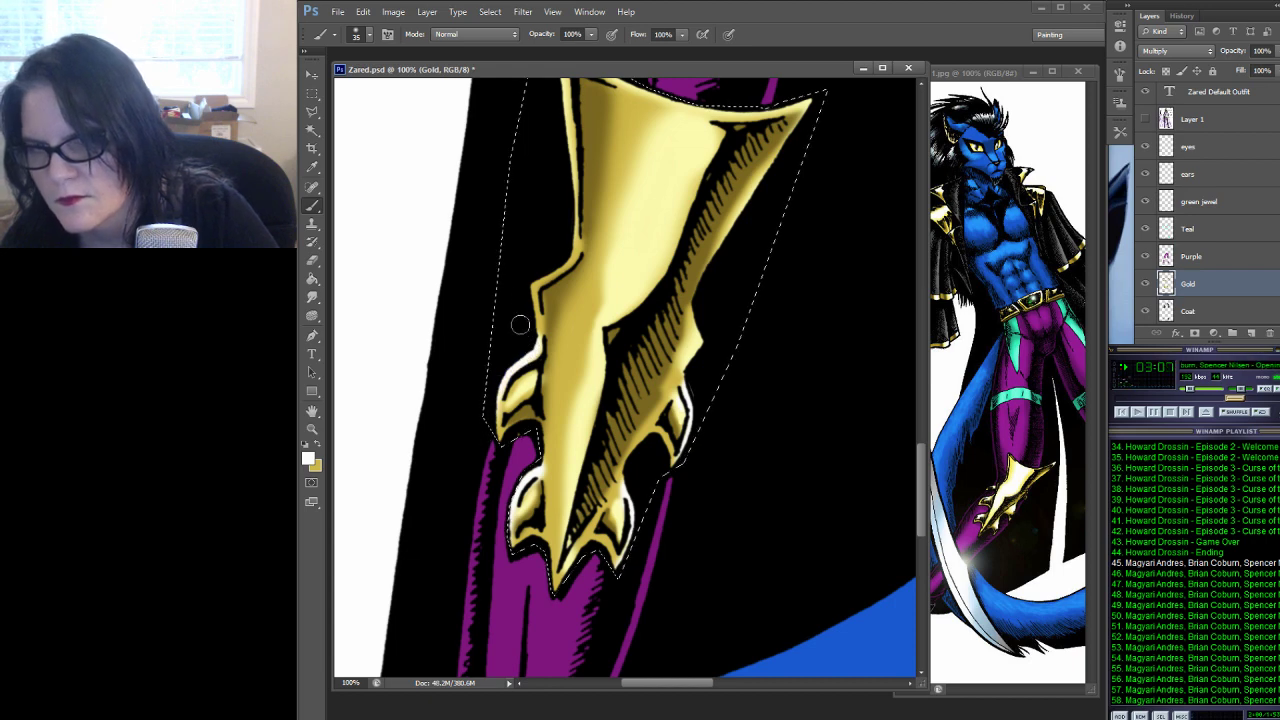
mouse_move(535, 305)
left_mouse_down()
mouse_move(532, 285)
mouse_move(556, 270)
left_mouse_up()
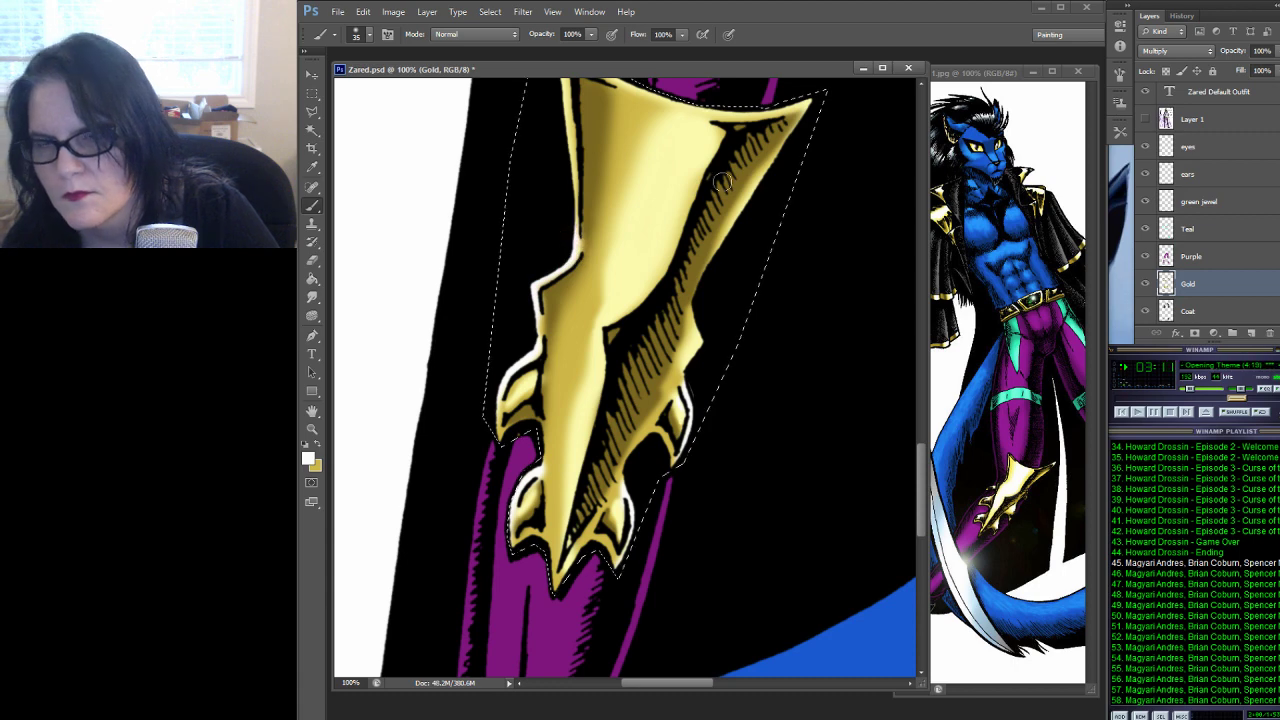
Brush white glints onto the main face, upper rim and lower point of the viewer's-left shin guard with the soft 60 px brush
key("ctrl+d")
left_click_drag(739, 205, 689, 330)
key("ctrl+shift+d")
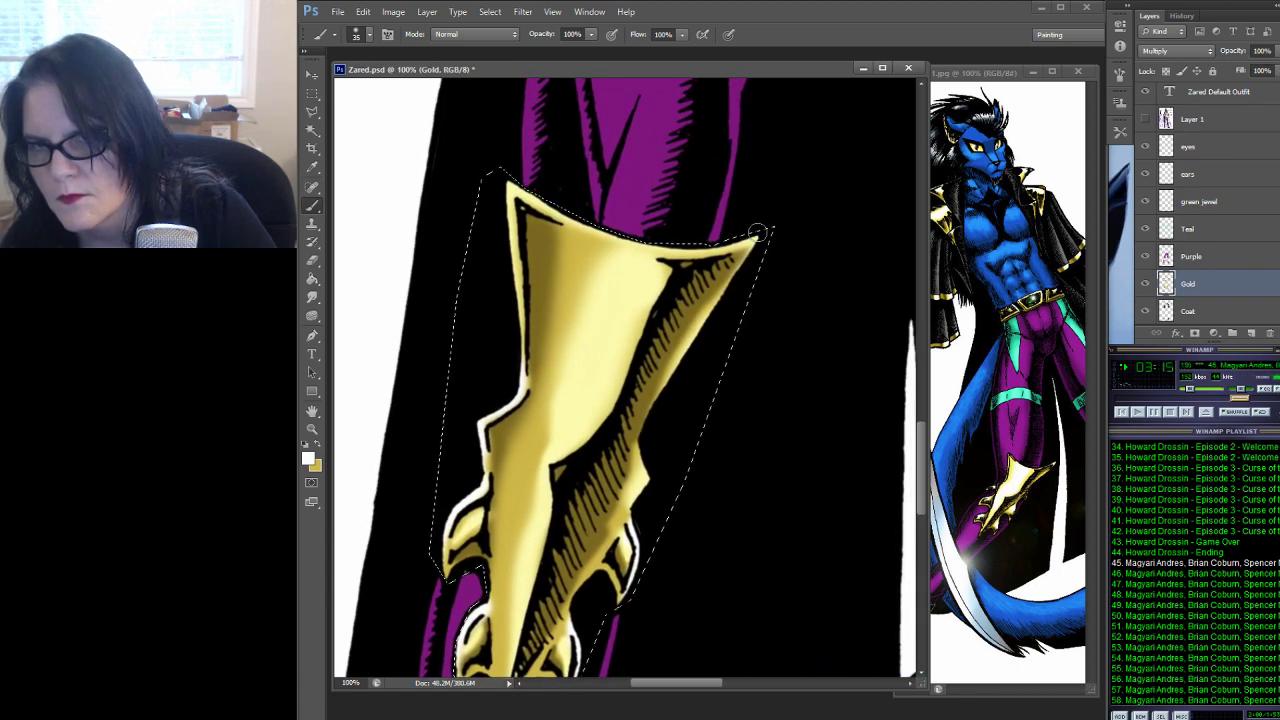
left_click(369, 34)
left_click(395, 197)
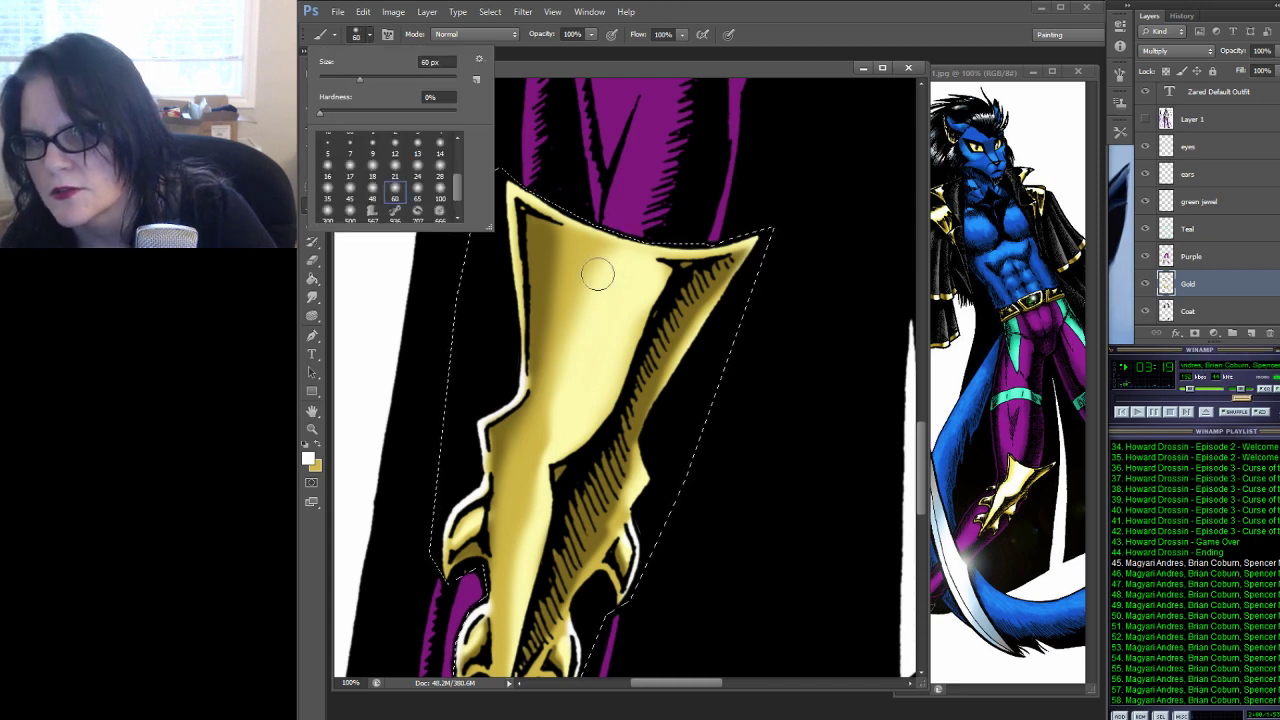
mouse_move(655, 277)
left_mouse_down()
mouse_move(634, 271)
mouse_move(611, 306)
mouse_move(570, 388)
mouse_move(571, 438)
mouse_move(624, 316)
mouse_move(614, 357)
mouse_move(623, 329)
left_mouse_up()
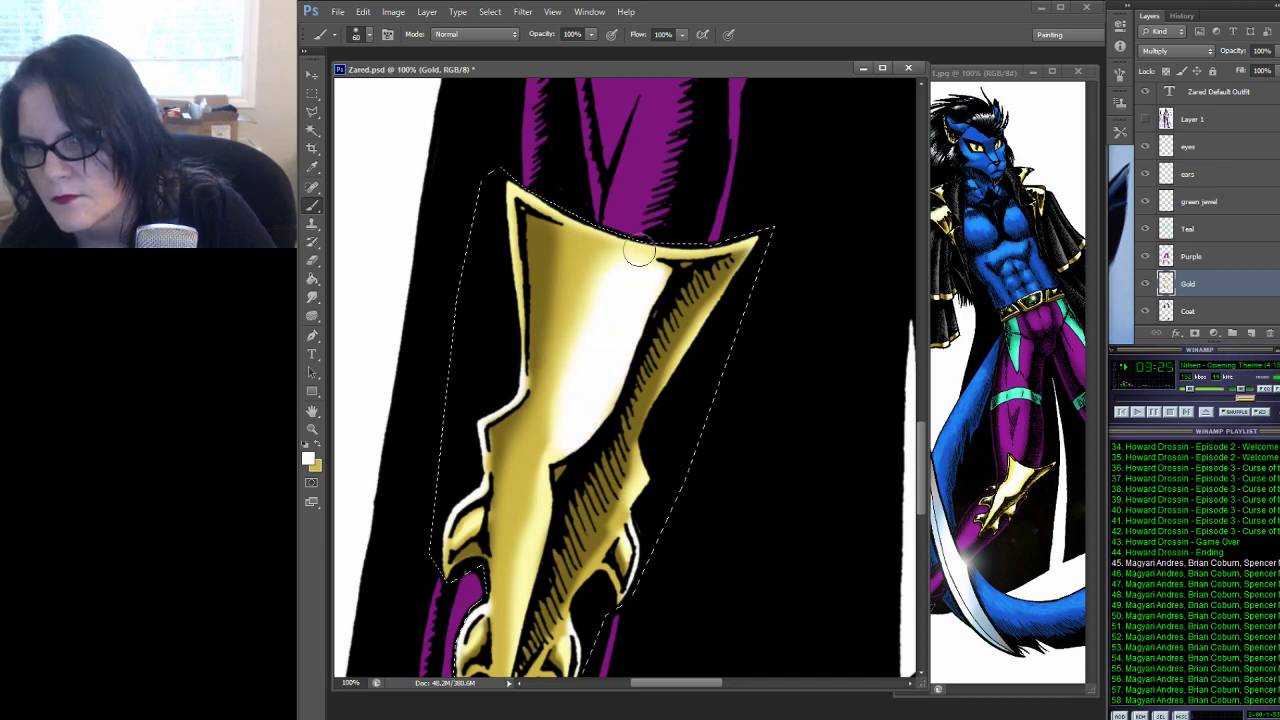
left_click_drag(639, 253, 650, 272)
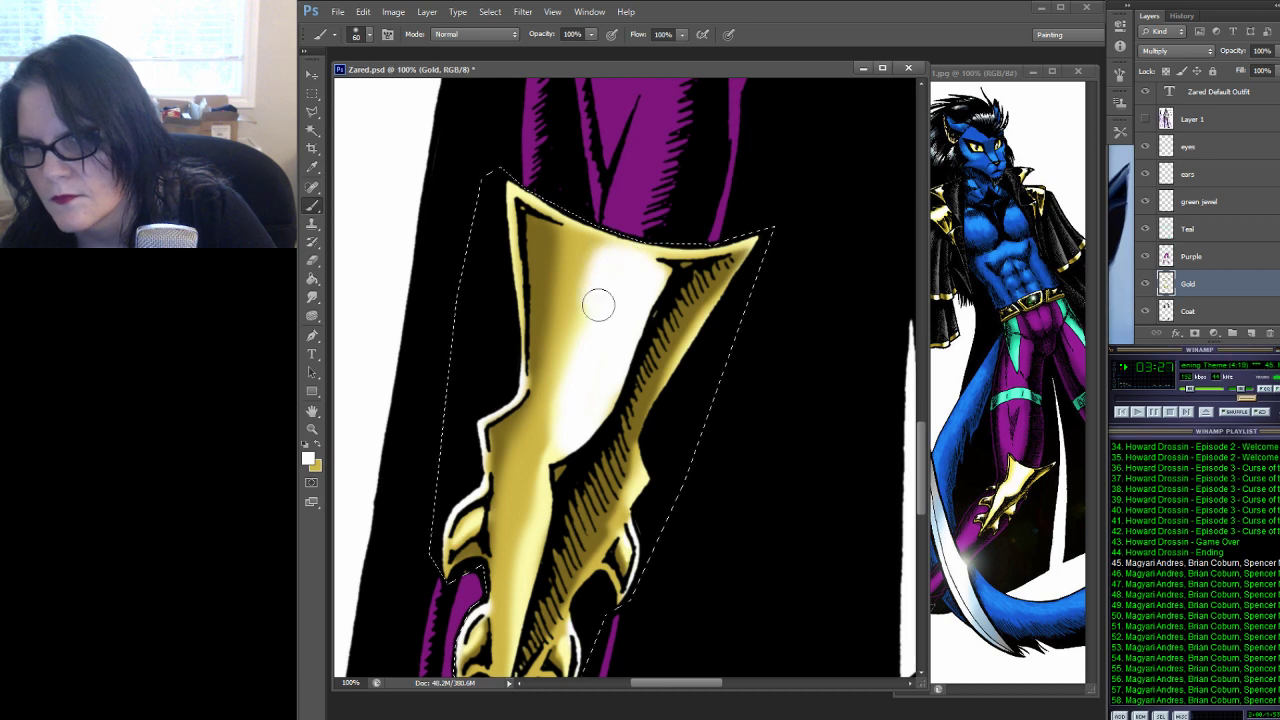
mouse_move(598, 305)
left_mouse_down()
mouse_move(634, 218)
mouse_move(623, 253)
mouse_move(573, 199)
mouse_move(606, 246)
mouse_move(631, 222)
mouse_move(626, 236)
mouse_move(670, 238)
mouse_move(639, 243)
mouse_move(745, 232)
mouse_move(601, 227)
mouse_move(504, 167)
left_mouse_up()
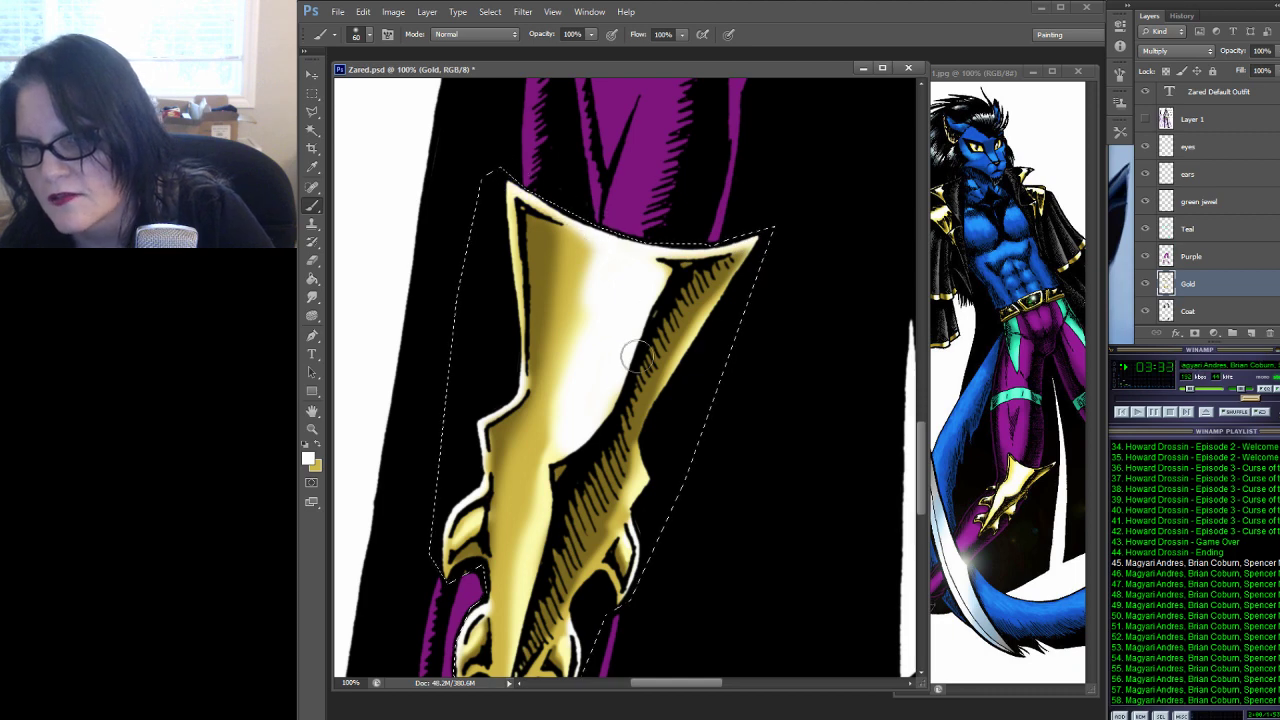
key("ctrl+d")
mouse_move(629, 325)
left_mouse_down()
mouse_move(615, 258)
mouse_move(637, 183)
left_mouse_up()
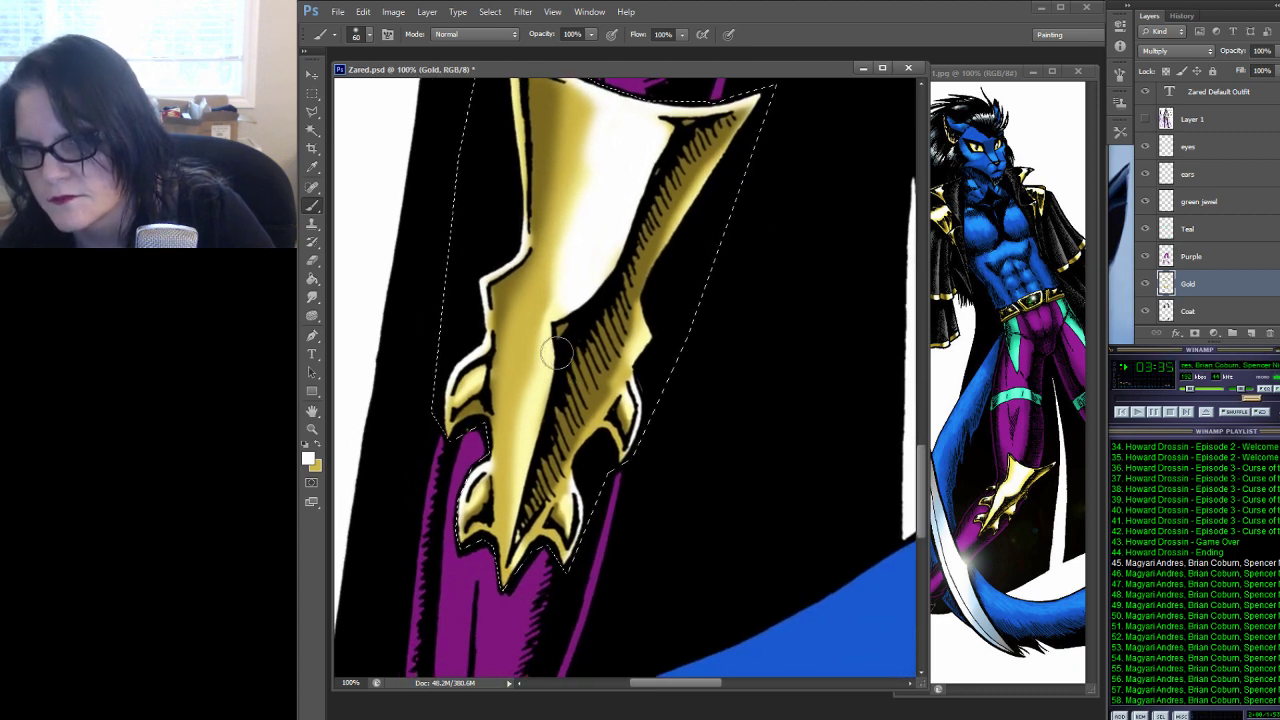
mouse_move(555, 367)
left_mouse_down()
mouse_move(520, 488)
mouse_move(533, 525)
left_mouse_up()
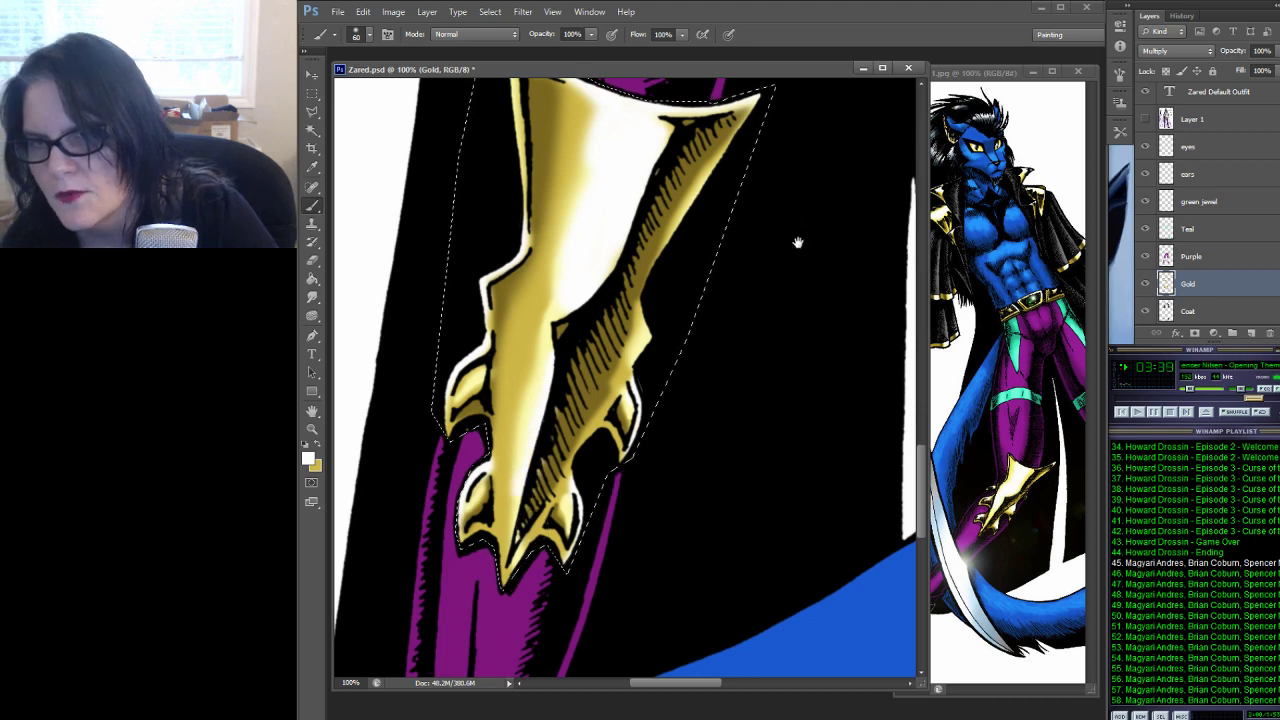
Brush white glints onto the main face, upper rim, spikes and outer edge of the viewer's-right shin guard
mouse_move(797, 240)
left_mouse_down()
mouse_move(784, 298)
mouse_move(469, 323)
mouse_move(617, 309)
left_mouse_up()
mouse_move(534, 160)
left_mouse_down()
mouse_move(564, 200)
mouse_move(557, 163)
mouse_move(540, 218)
mouse_move(515, 173)
mouse_move(529, 292)
mouse_move(546, 252)
mouse_move(556, 315)
mouse_move(560, 136)
mouse_move(554, 151)
mouse_move(630, 72)
mouse_move(476, 106)
mouse_move(513, 148)
mouse_move(501, 156)
mouse_move(372, 160)
left_mouse_up()
mouse_move(545, 340)
left_mouse_down()
mouse_move(540, 389)
mouse_move(561, 351)
mouse_move(551, 399)
mouse_move(538, 379)
mouse_move(551, 396)
mouse_move(541, 317)
mouse_move(582, 532)
mouse_move(623, 507)
mouse_move(649, 442)
mouse_move(635, 414)
mouse_move(668, 445)
mouse_move(673, 477)
mouse_move(659, 327)
mouse_move(632, 343)
left_mouse_up()
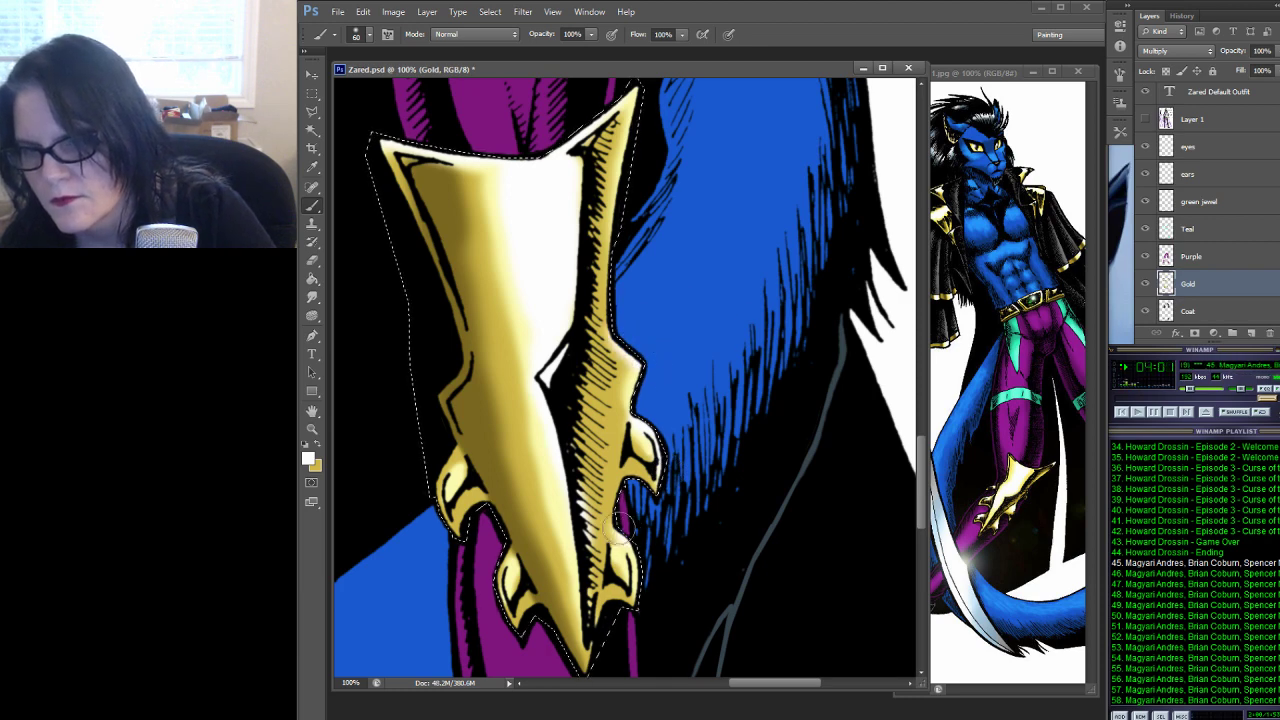
left_click_drag(662, 503, 727, 363)
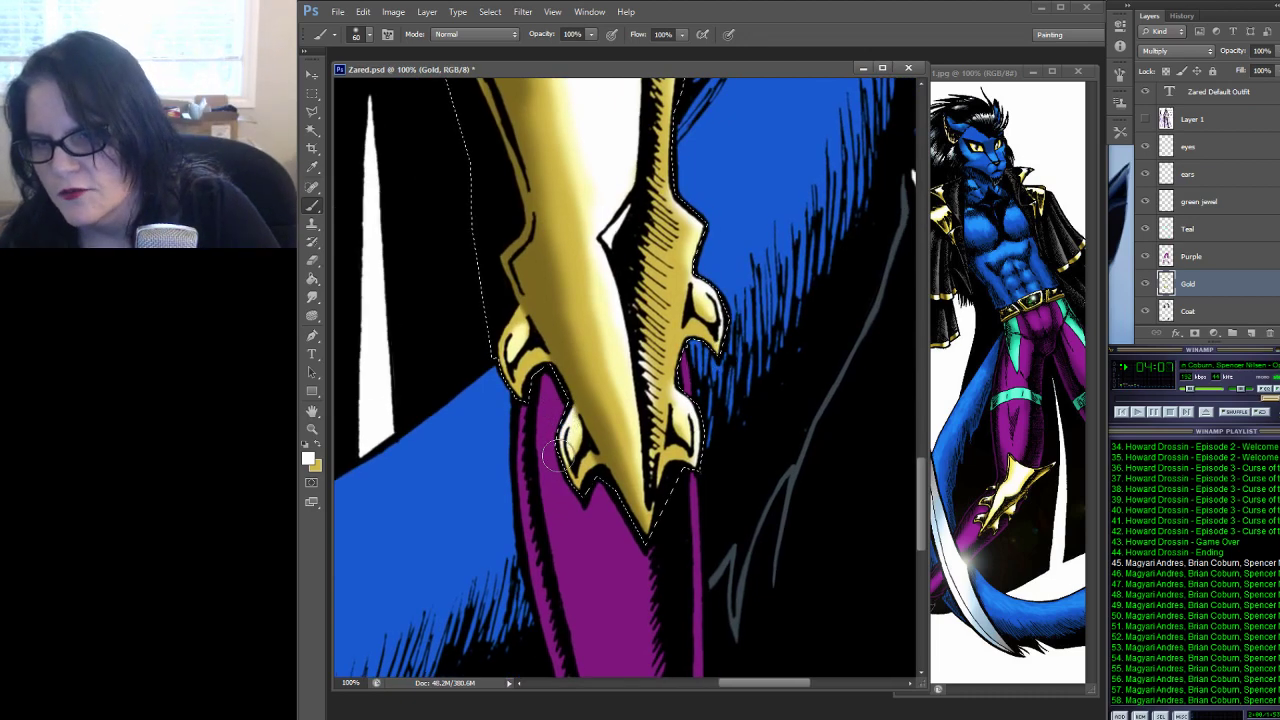
left_click_drag(518, 311, 518, 330)
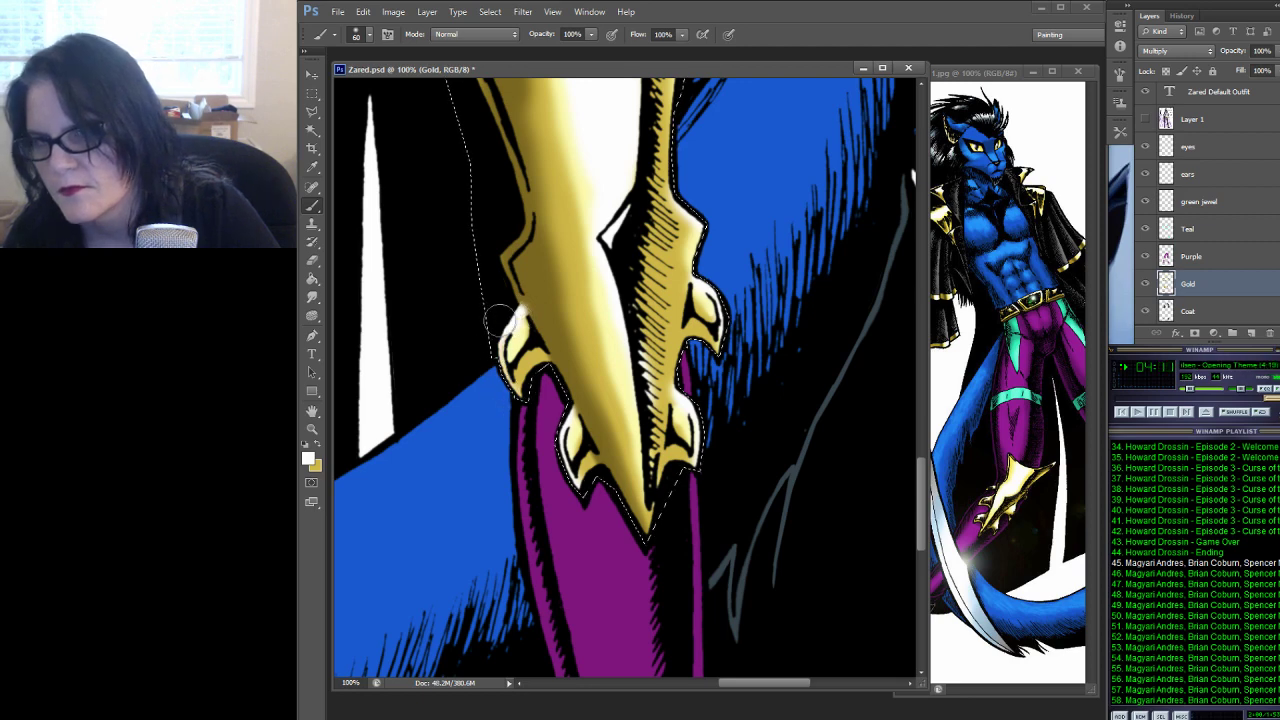
scroll(500, 390, "up", 5)
mouse_move(523, 428)
left_mouse_down()
mouse_move(530, 395)
mouse_move(511, 346)
left_mouse_up()
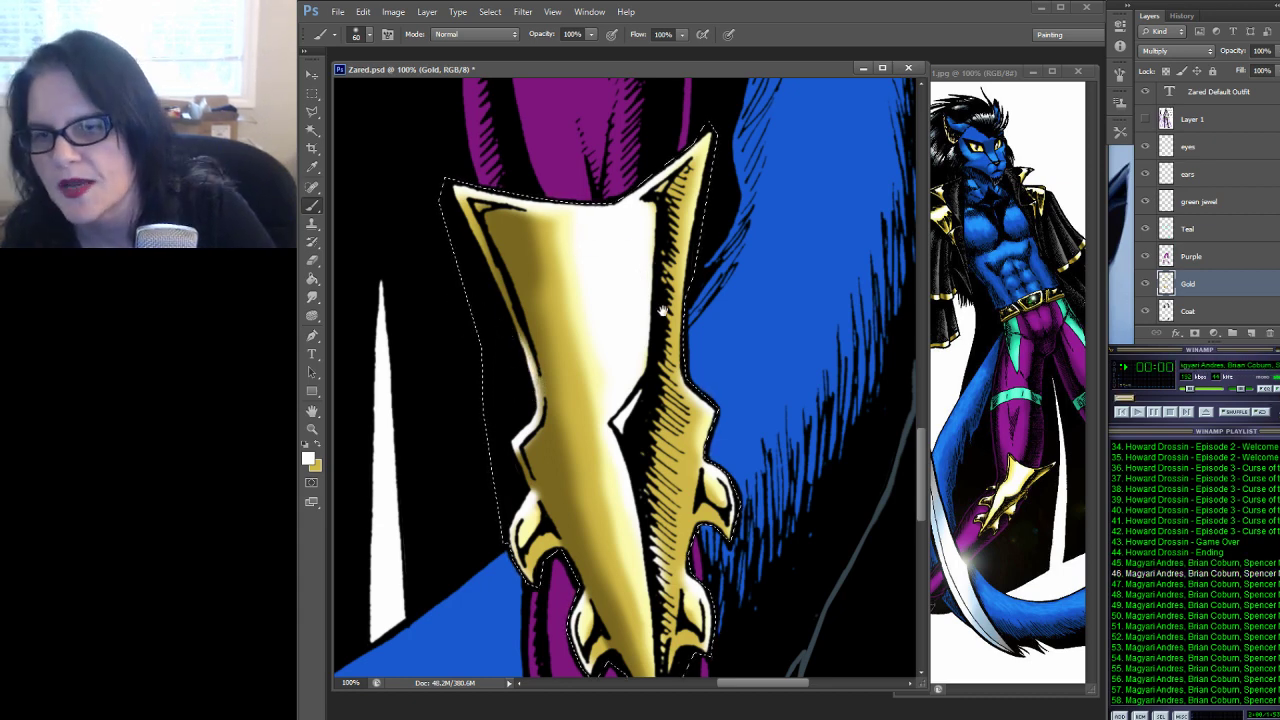
Sample the dark gold from the viewer's-left shin guard's hatching and shade the hatched side of the viewer's-right shin guard
scroll(580, 270, "down", 5)
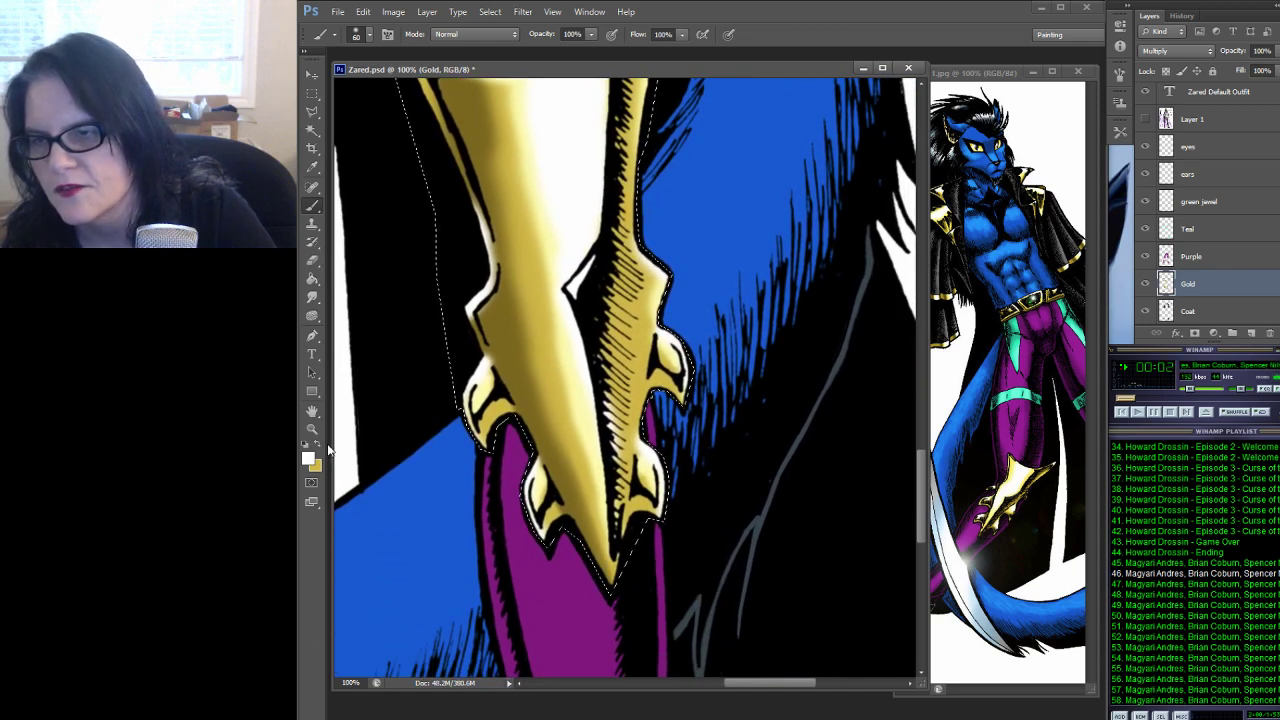
key("x")
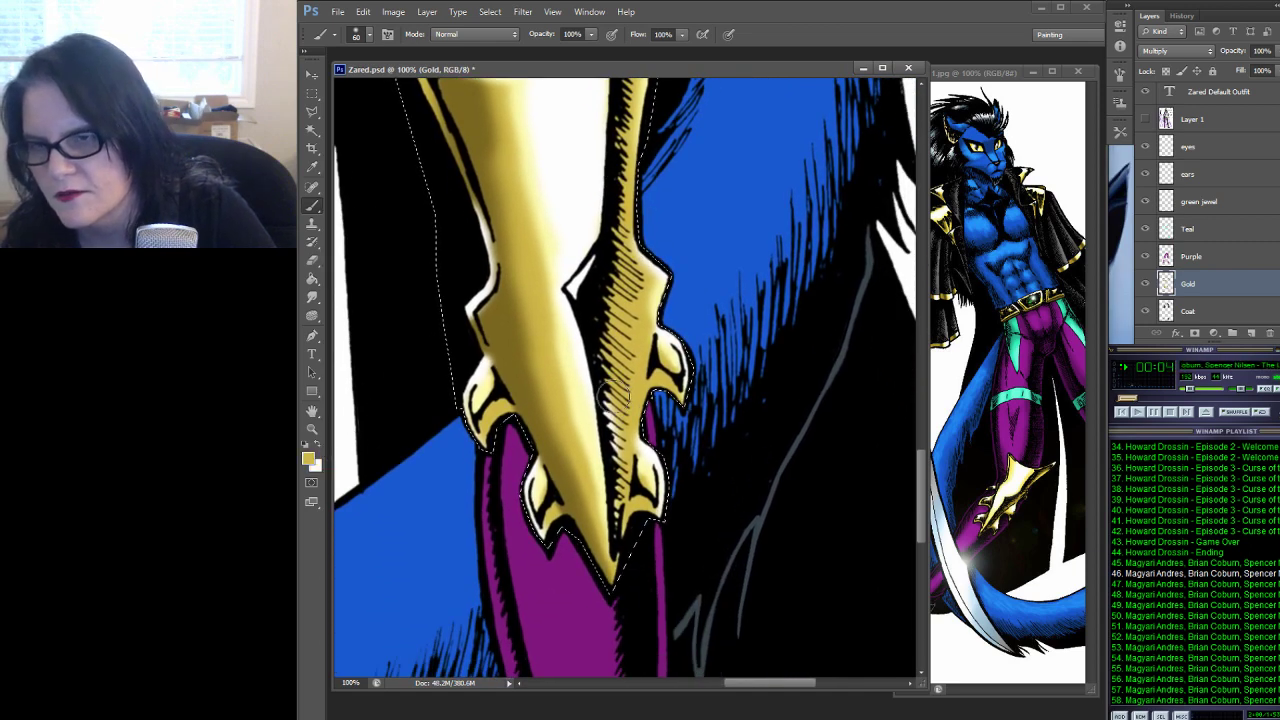
mouse_move(609, 396)
left_mouse_down()
mouse_move(615, 465)
mouse_move(651, 511)
mouse_move(736, 391)
mouse_move(760, 420)
mouse_move(723, 386)
mouse_move(727, 460)
mouse_move(703, 451)
left_mouse_up()
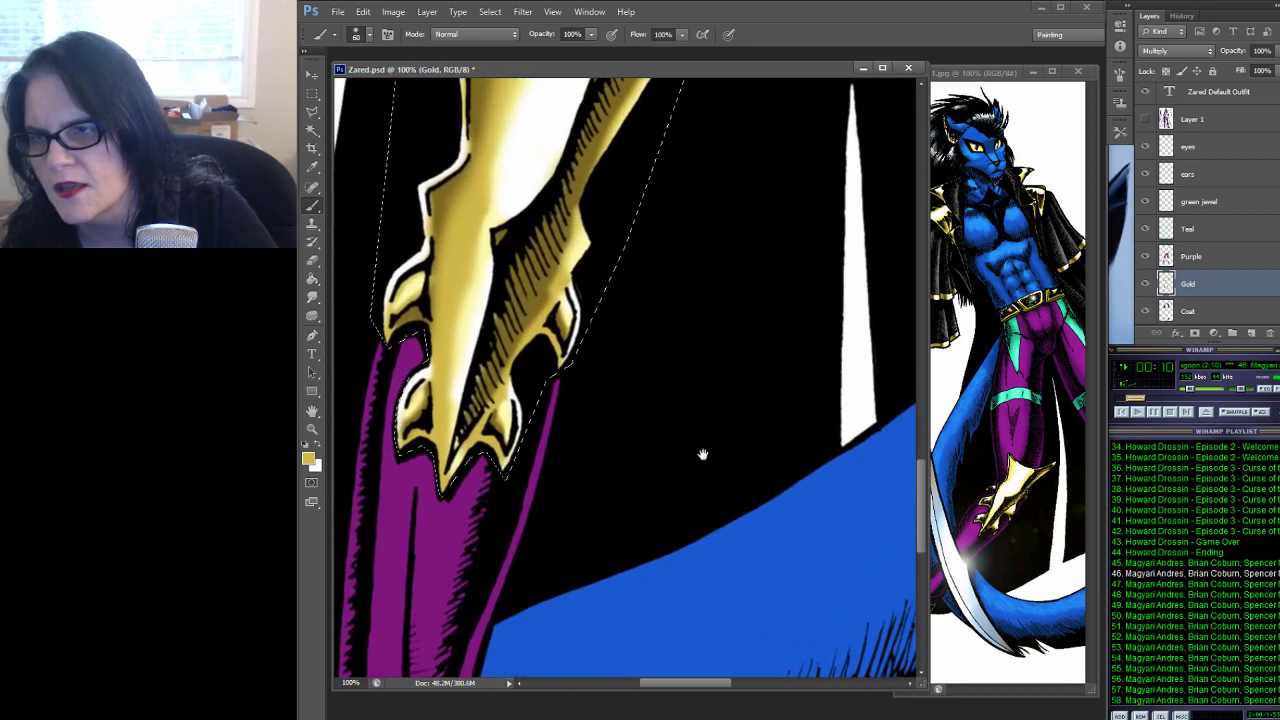
key("i")
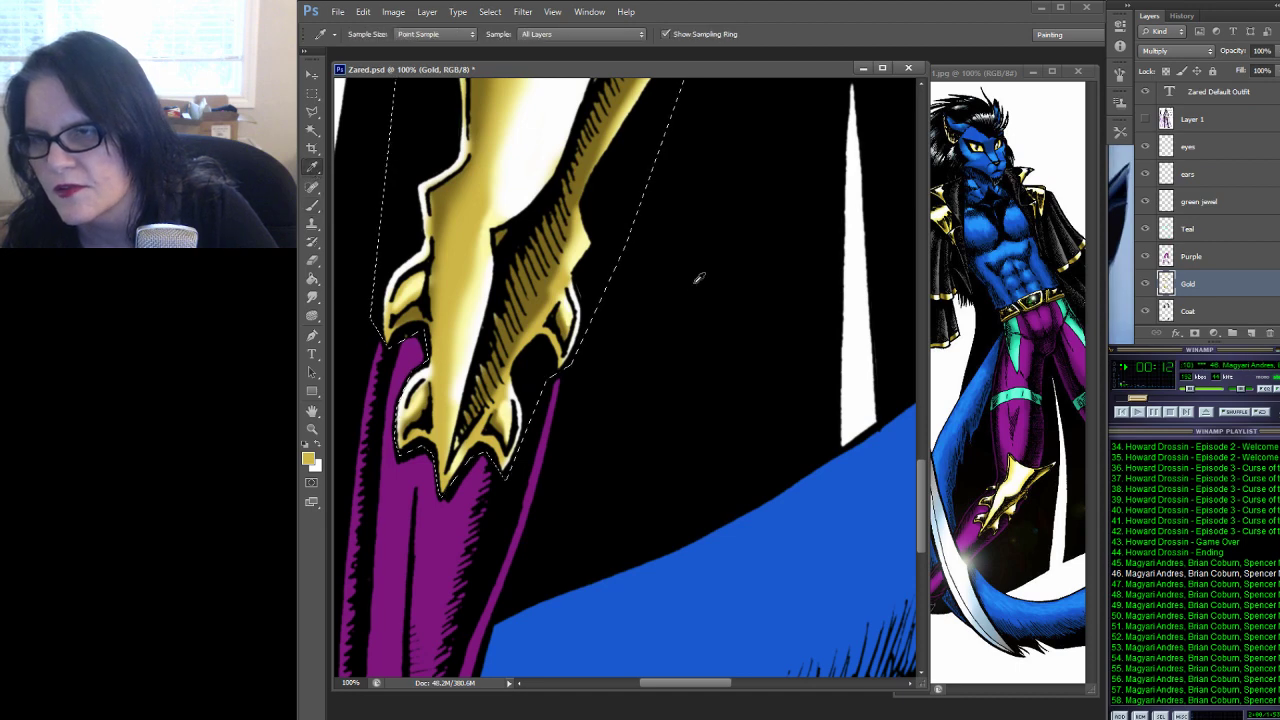
left_click(528, 300)
mouse_move(786, 214)
left_mouse_down()
mouse_move(511, 332)
mouse_move(297, 334)
left_mouse_up()
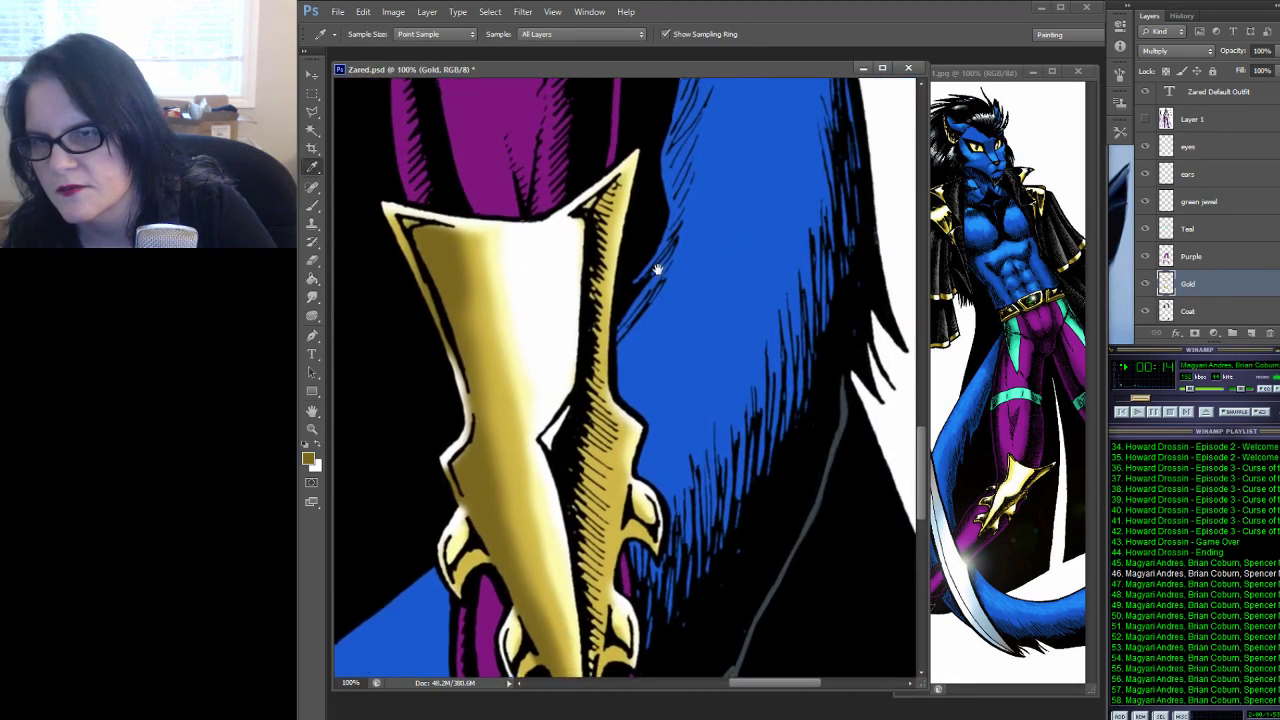
left_click_drag(657, 271, 643, 194)
left_click(313, 207)
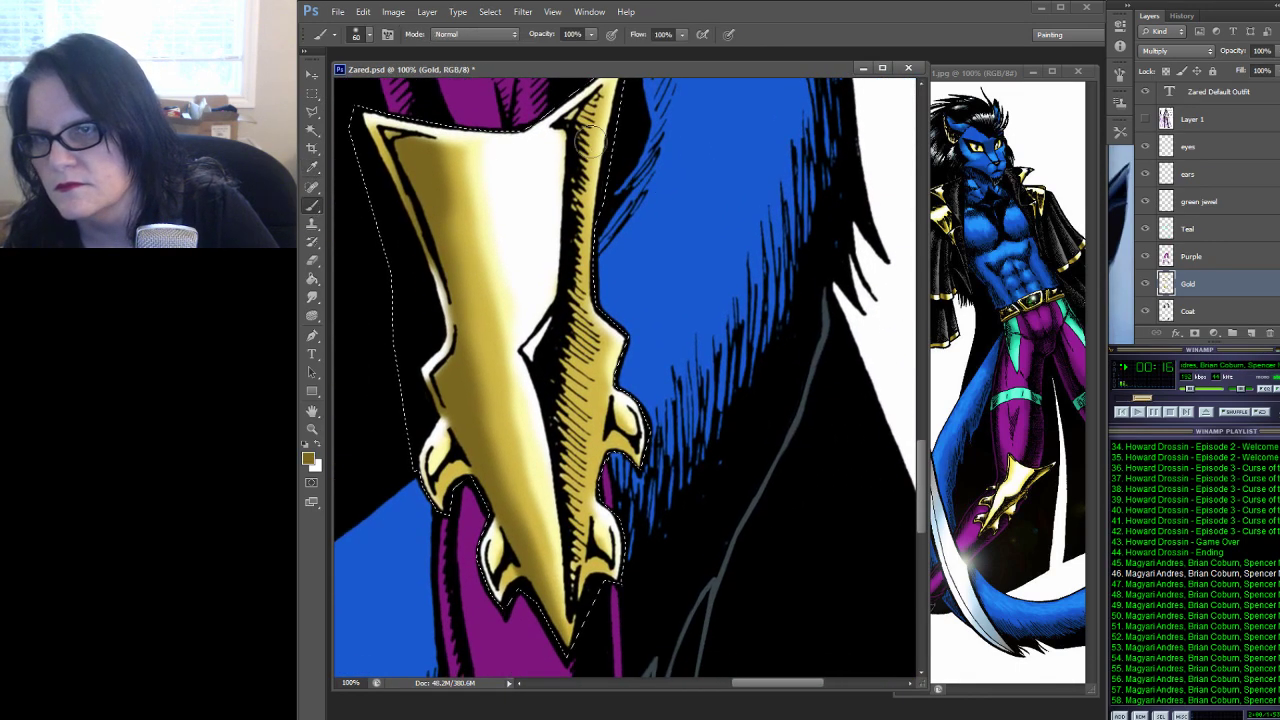
mouse_move(595, 105)
left_mouse_down()
mouse_move(582, 150)
mouse_move(590, 90)
mouse_move(566, 266)
mouse_move(581, 370)
left_mouse_up()
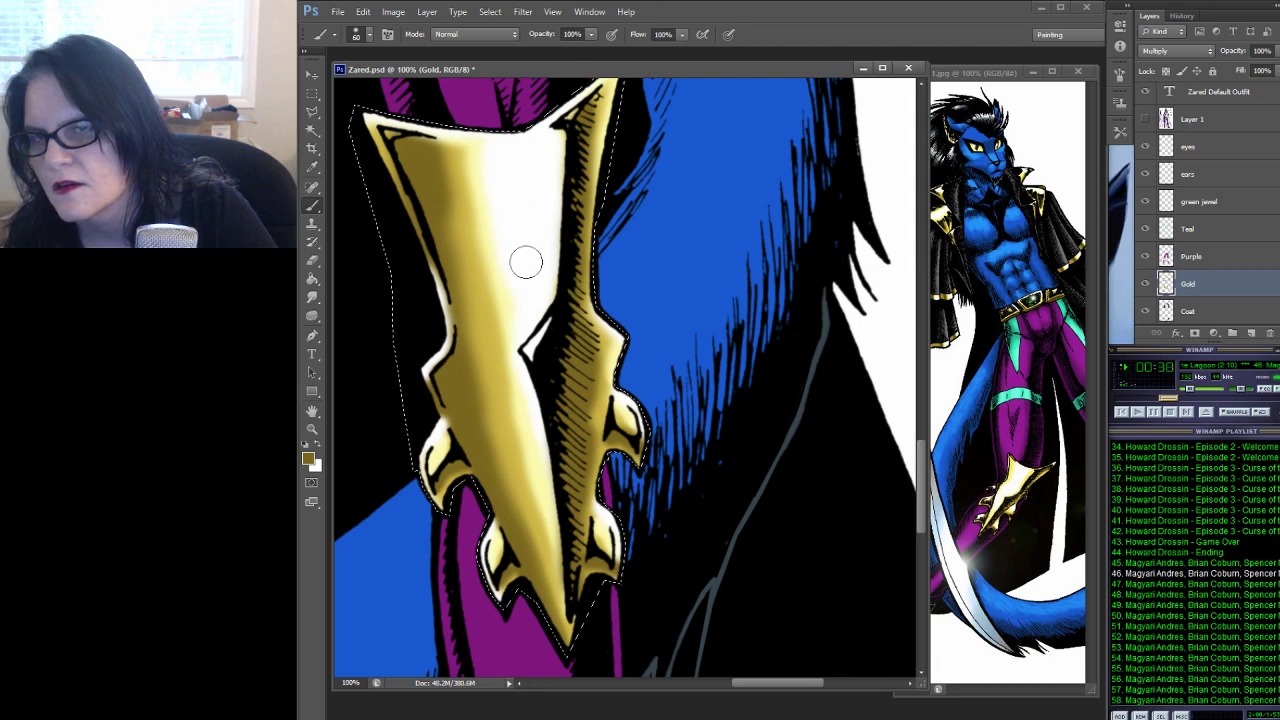
Zoom out to 33.3% to review the whole figure and save the Zared.psd file
left_click(312, 430)
left_click(706, 271, "alt")
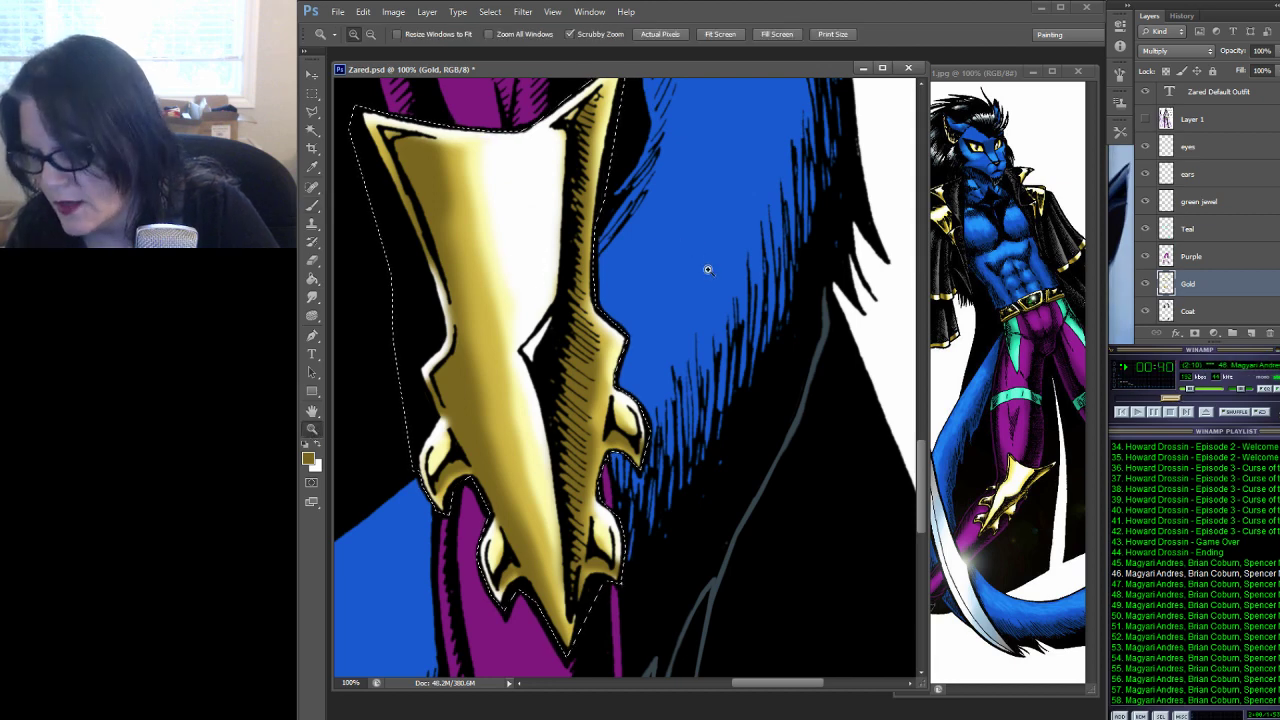
left_click(714, 277, "alt")
left_click(721, 258, "alt")
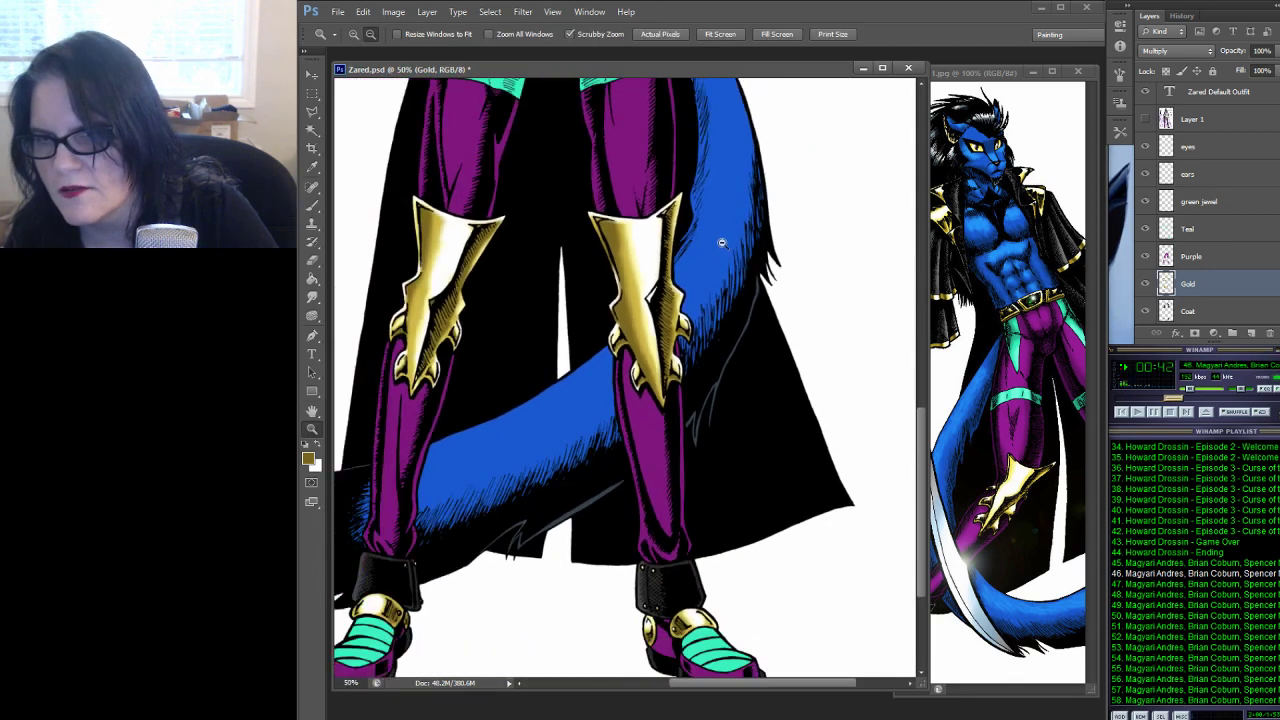
mouse_move(590, 270)
left_mouse_down()
mouse_move(630, 200)
mouse_move(700, 602)
left_mouse_up()
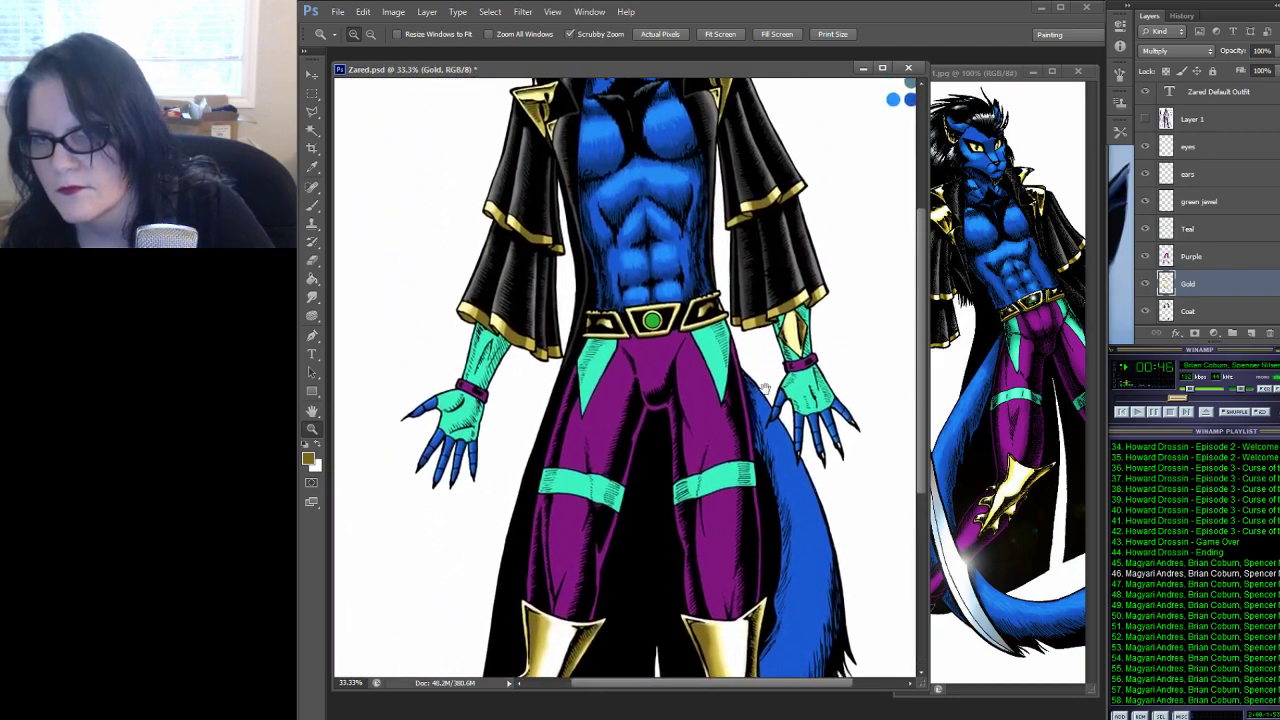
left_click_drag(723, 306, 737, 443)
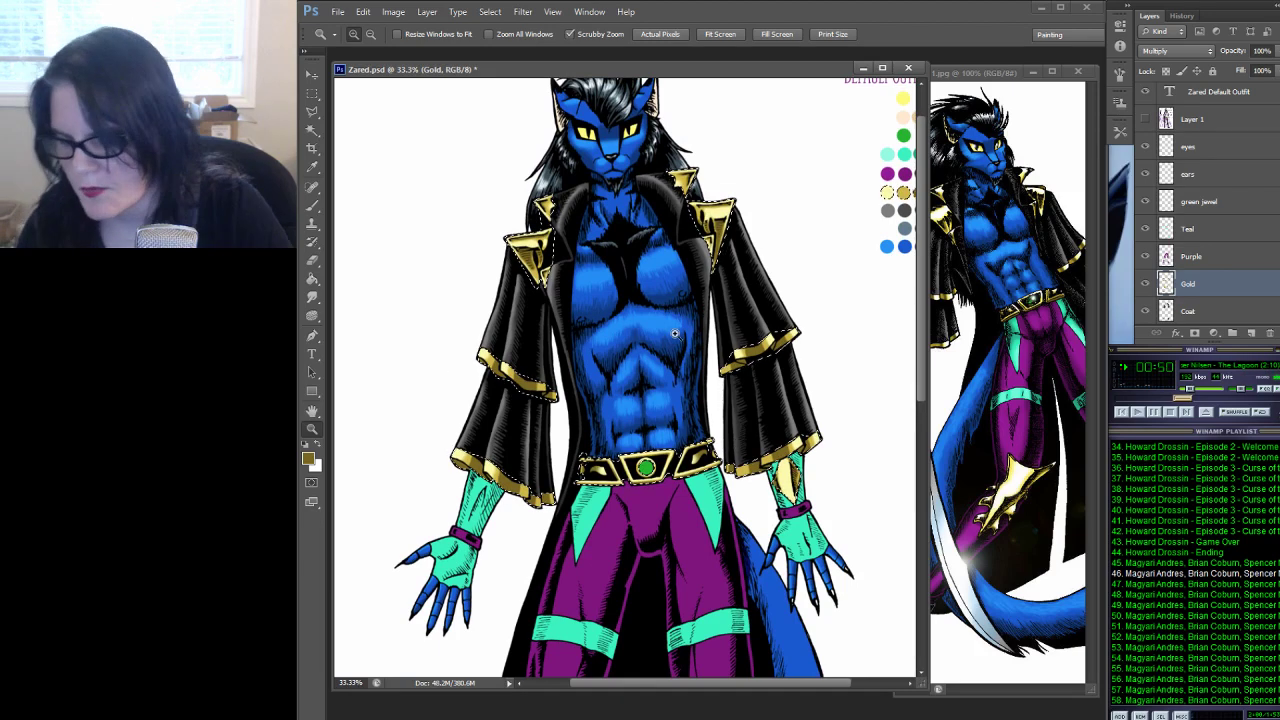
key("ctrl+s")
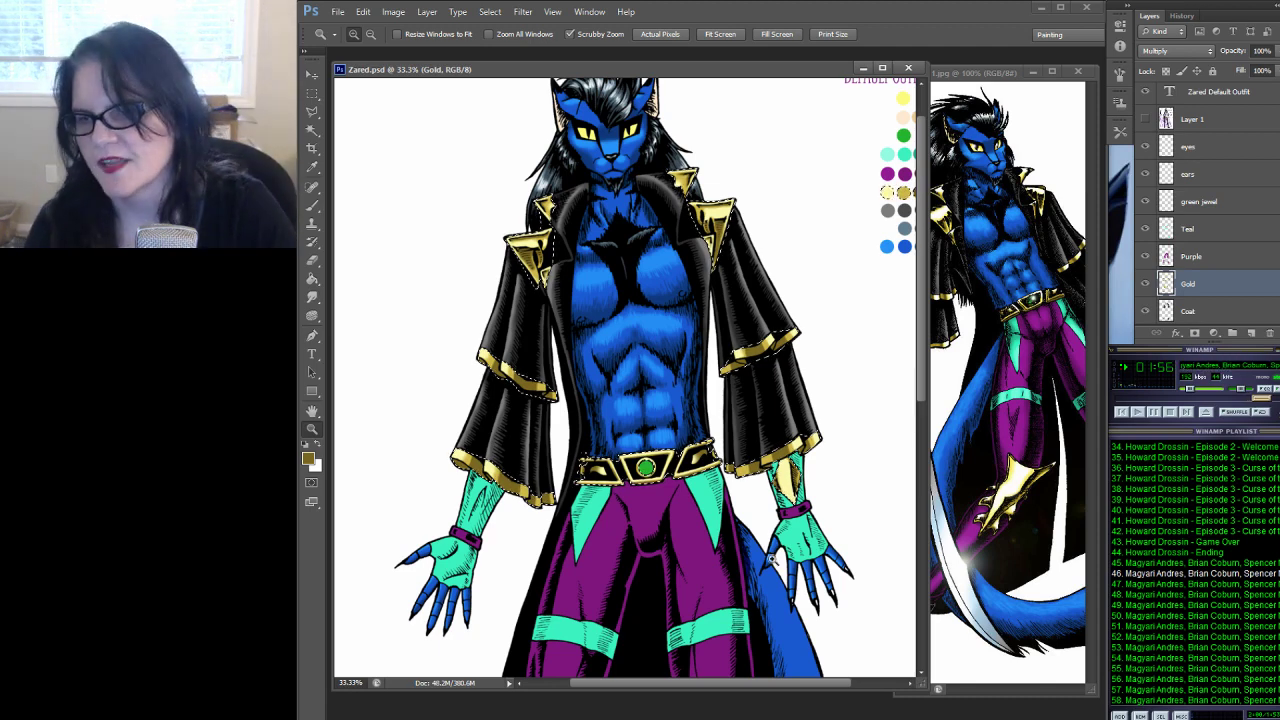
Brush a white glint onto the outermost fold of the viewer's-left lower sleeve's gold trim and blend it with the Smudge tool
left_click(316, 452)
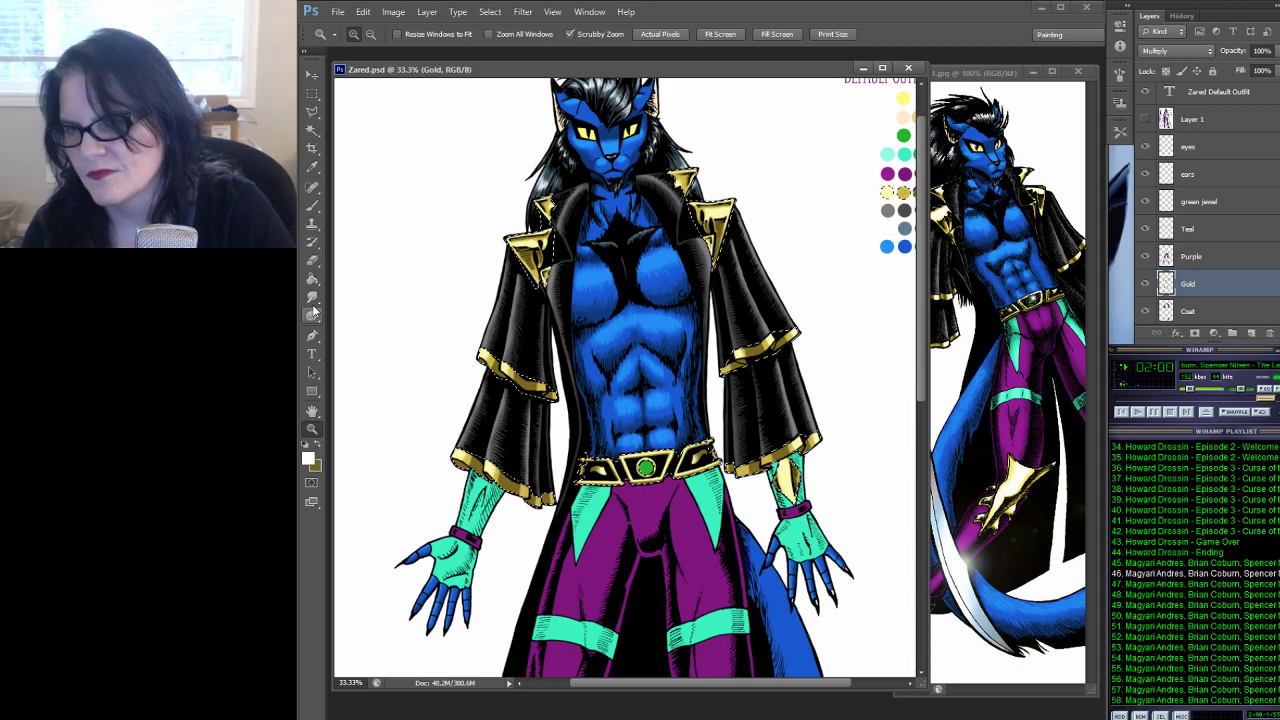
left_click(517, 379)
left_click(517, 379)
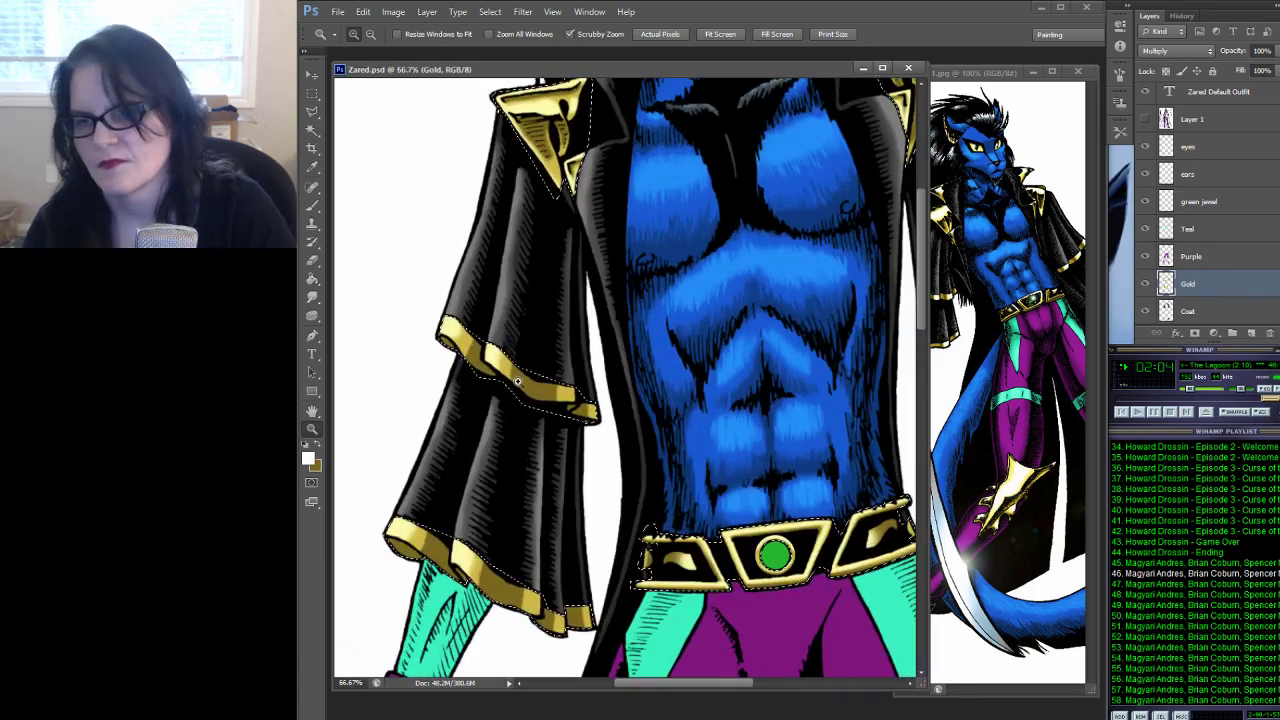
left_click(496, 443)
left_click_drag(494, 449, 574, 212)
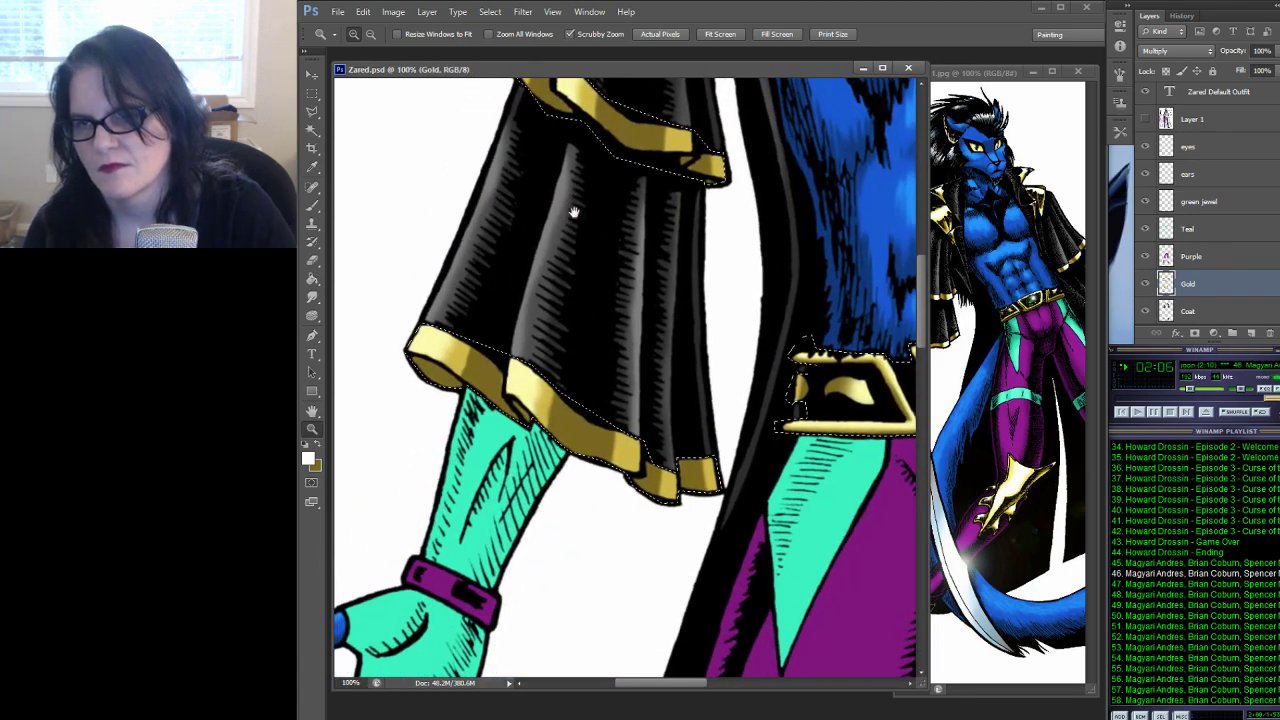
key("b")
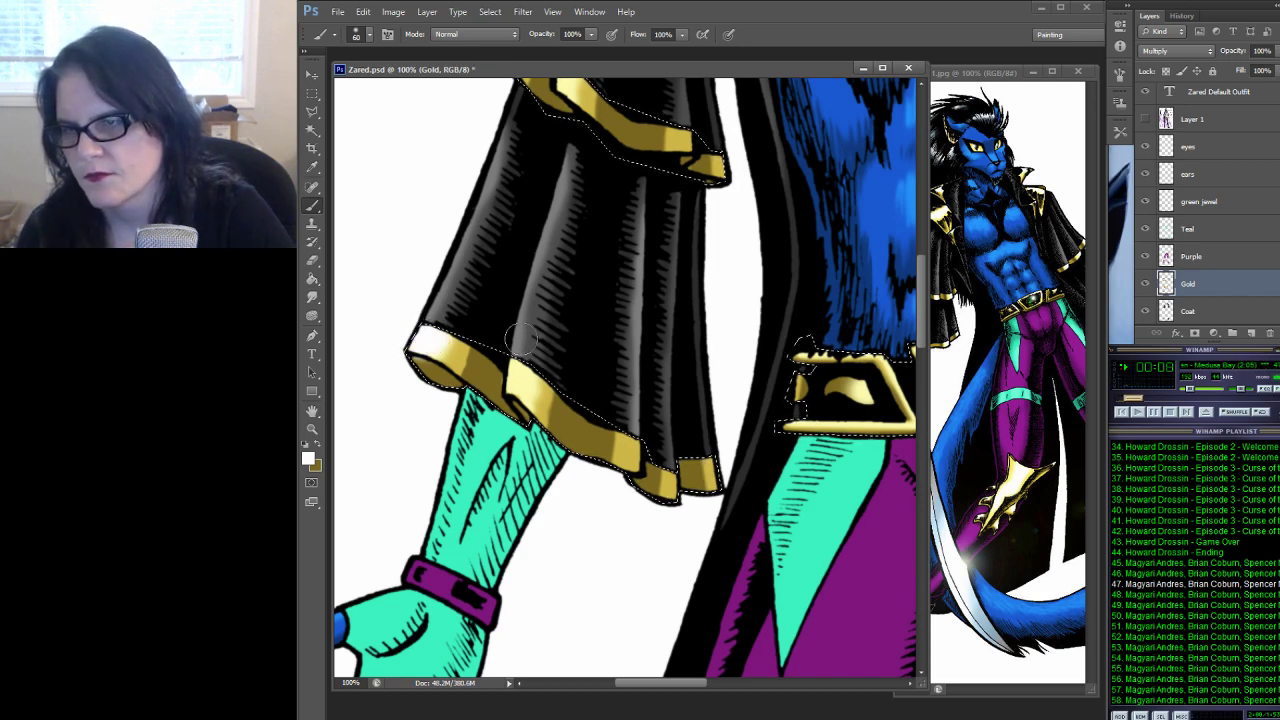
left_click(312, 297)
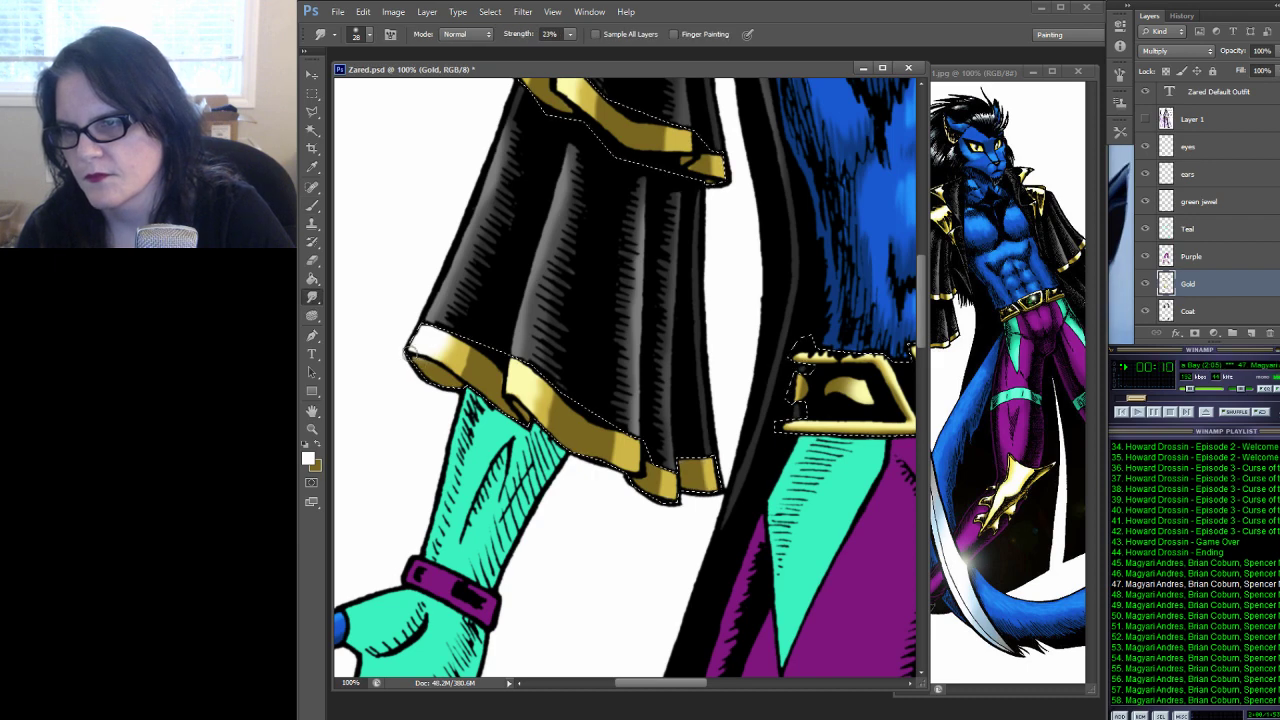
left_click(312, 206)
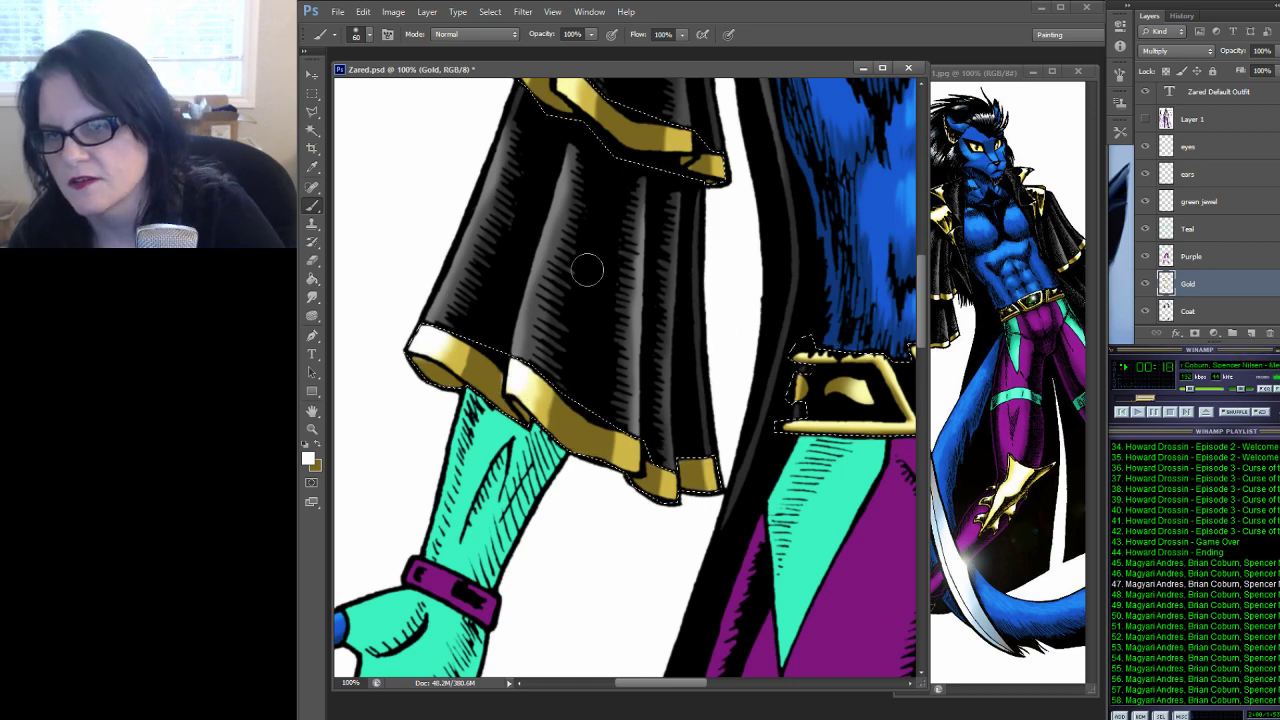
Brush white glints onto the outer folds of the gold trim on the viewer's-left sleeve's upper tier
key("ctrl+d")
mouse_move(658, 233)
left_mouse_down()
mouse_move(677, 291)
mouse_move(649, 382)
mouse_move(643, 357)
mouse_move(634, 429)
left_mouse_up()
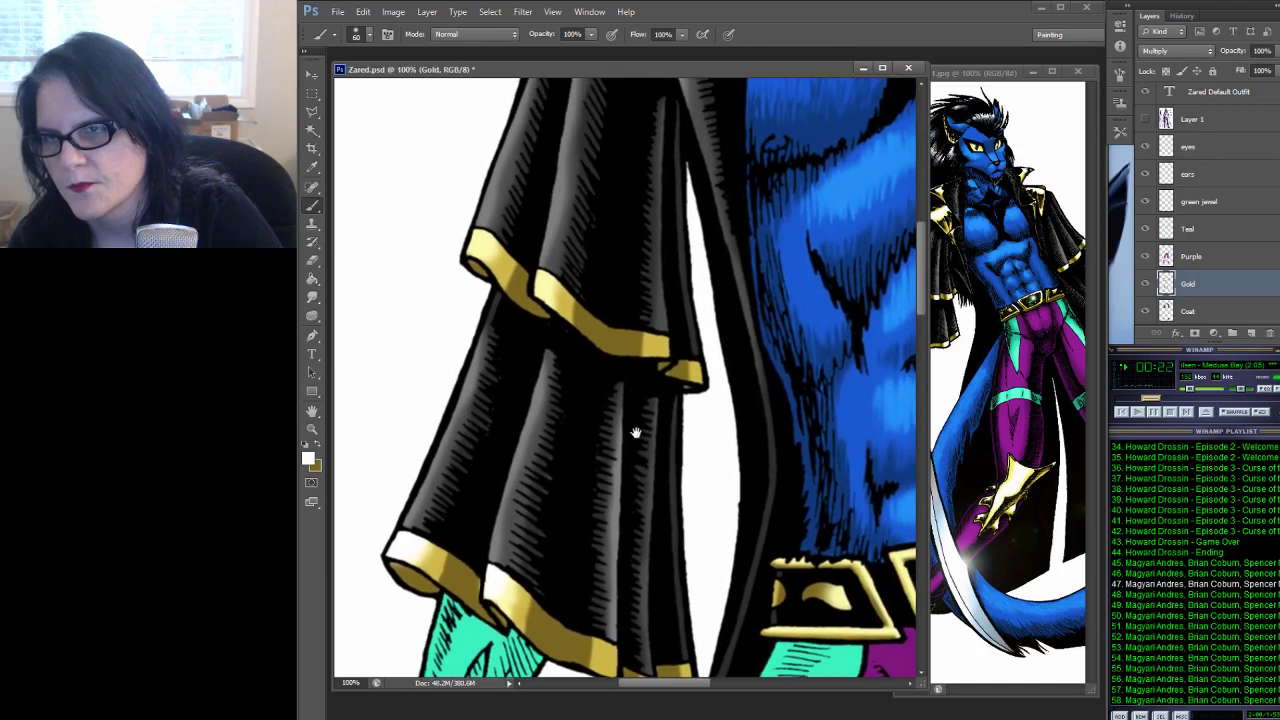
key("ctrl+shift+d")
left_click_drag(475, 225, 476, 236)
left_click_drag(551, 284, 546, 278)
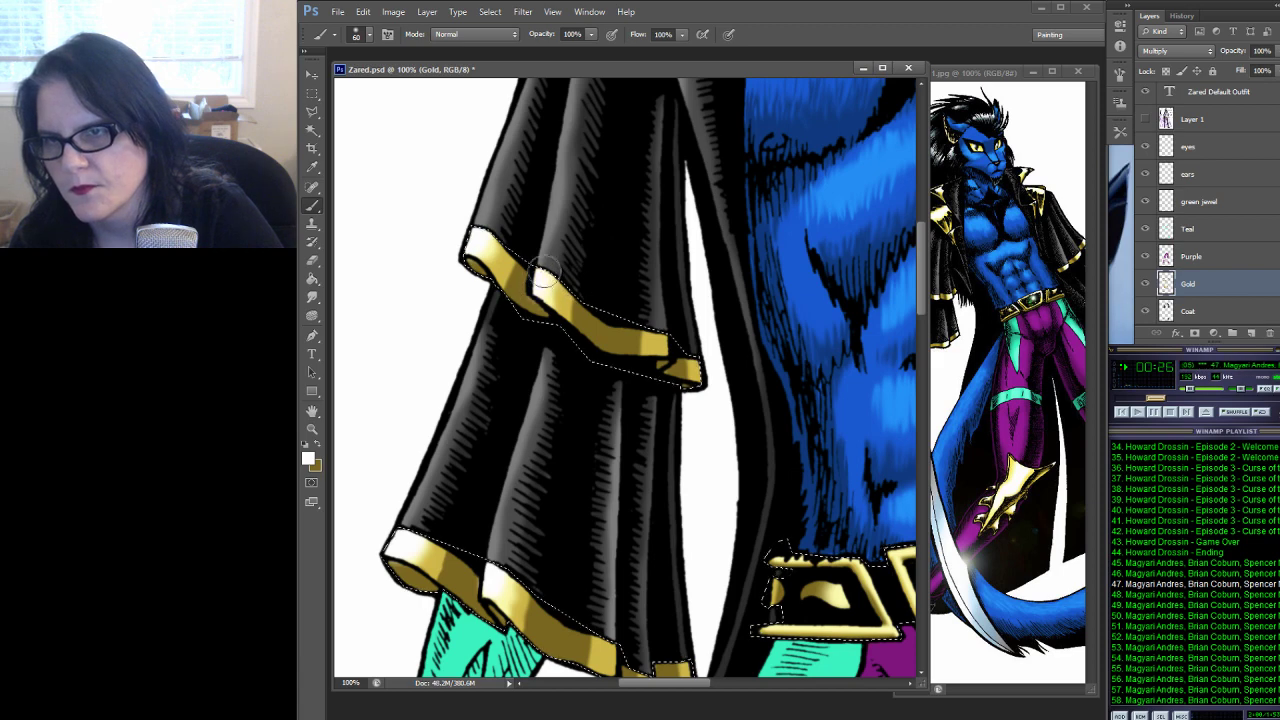
Set a soft 12 px brush and paint white glints on the centre belt buckle's frame and the ring around the green jewel
left_click_drag(870, 440, 630, 210)
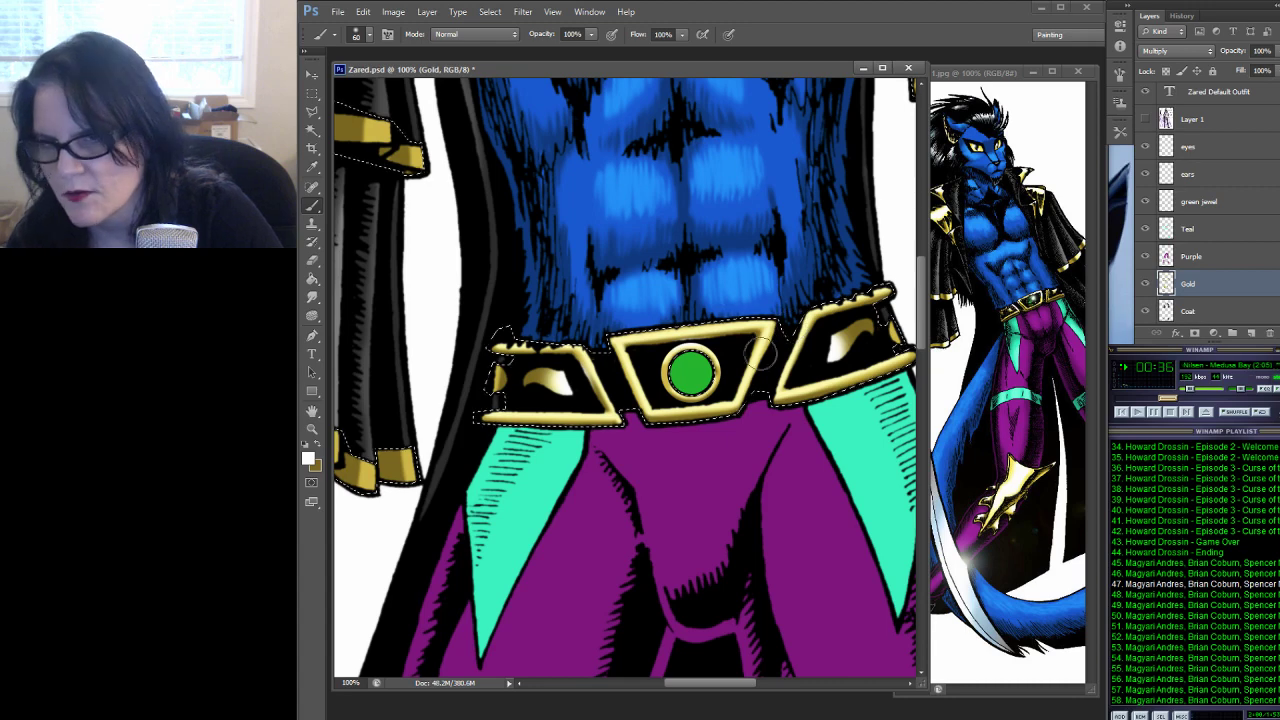
key("z")
left_click(703, 362)
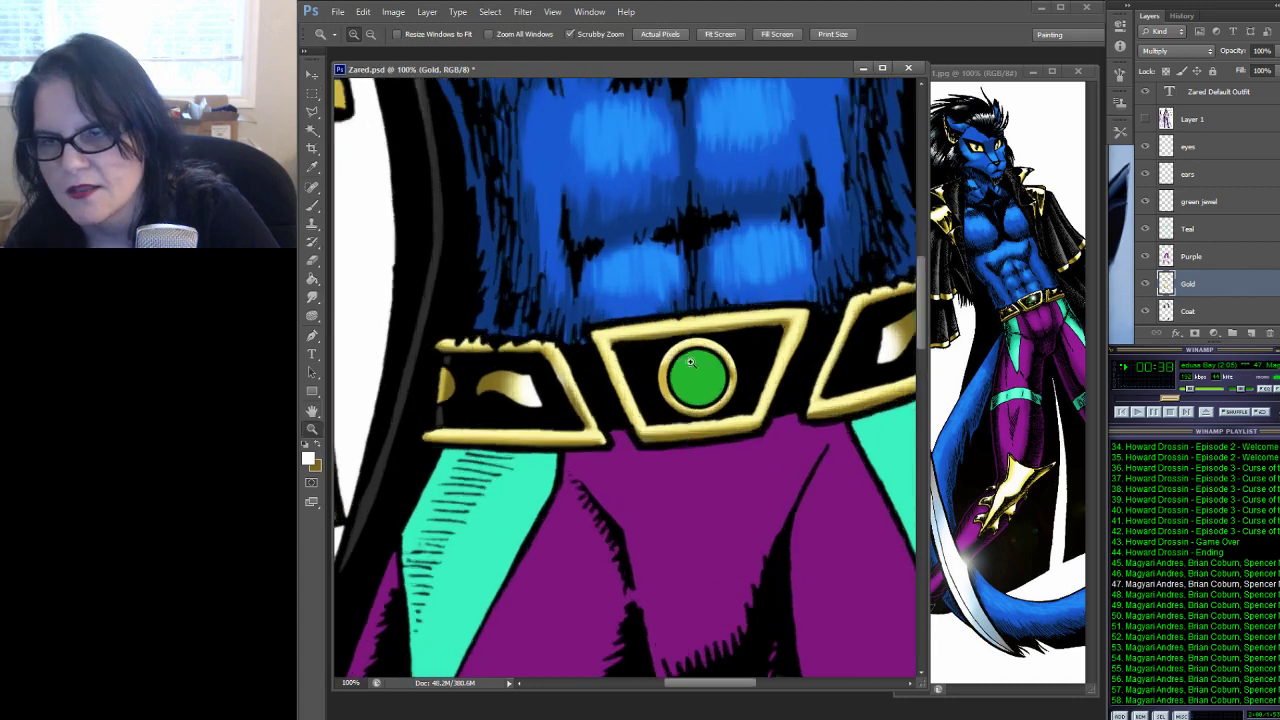
left_click_drag(703, 362, 659, 352)
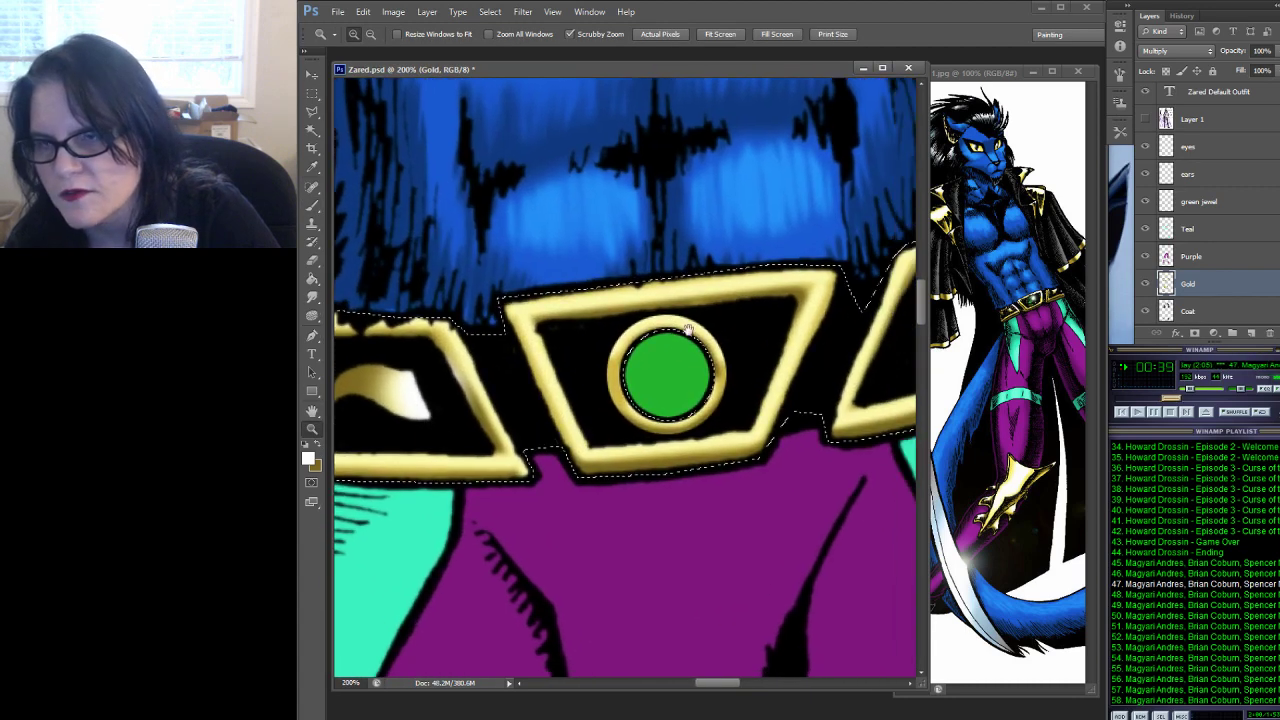
left_click(311, 206)
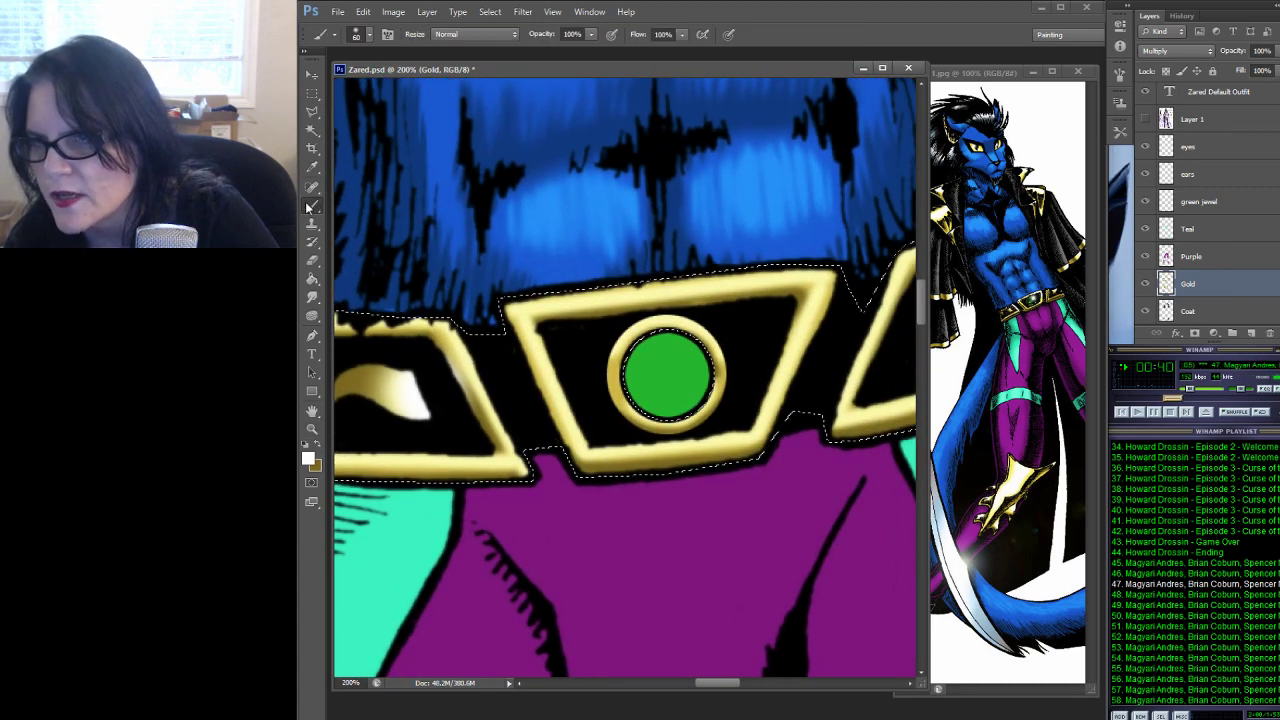
left_click(370, 35)
mouse_move(459, 186)
left_mouse_down()
mouse_move(461, 162)
mouse_move(463, 173)
left_mouse_up()
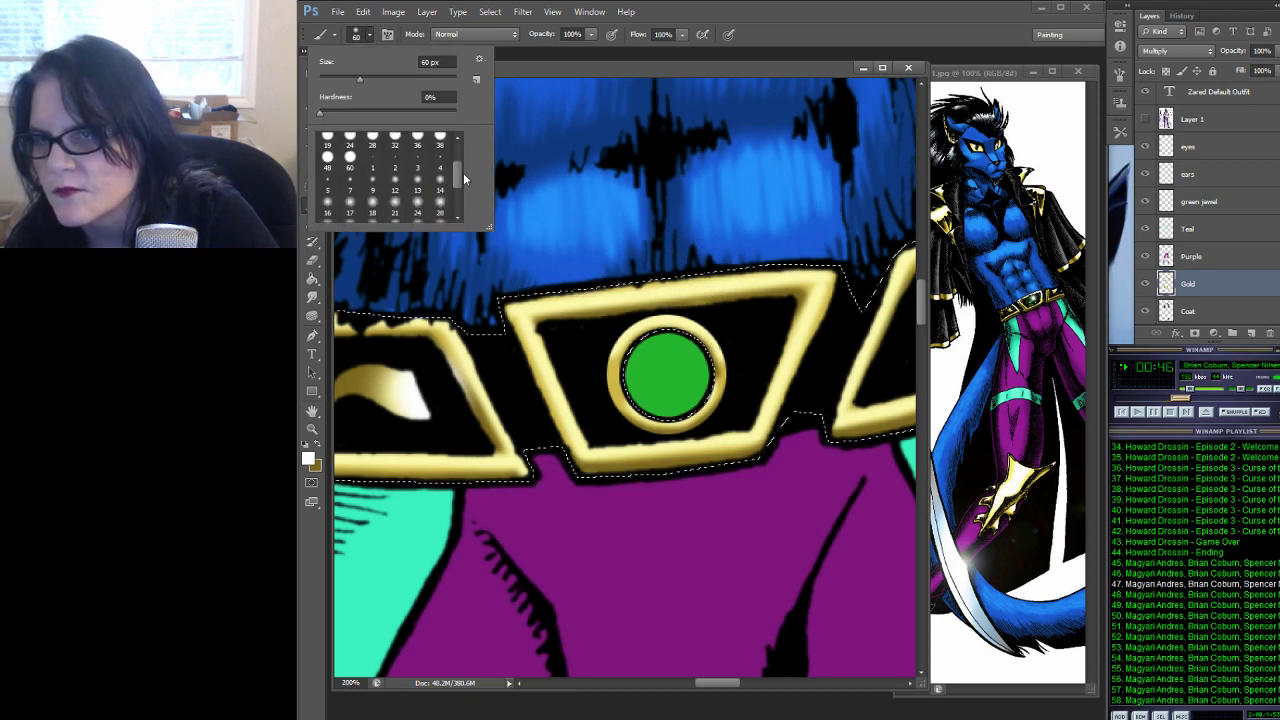
left_click(396, 185)
key("Return")
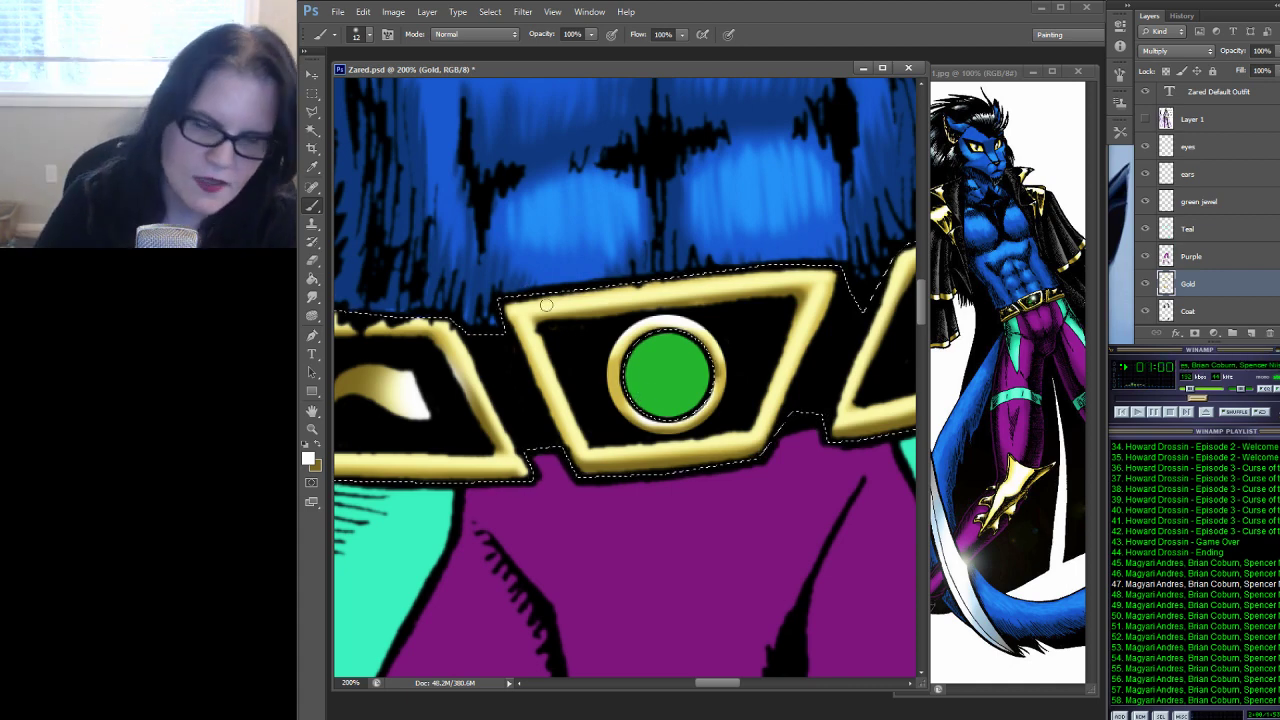
scroll(490, 106, "down", 1)
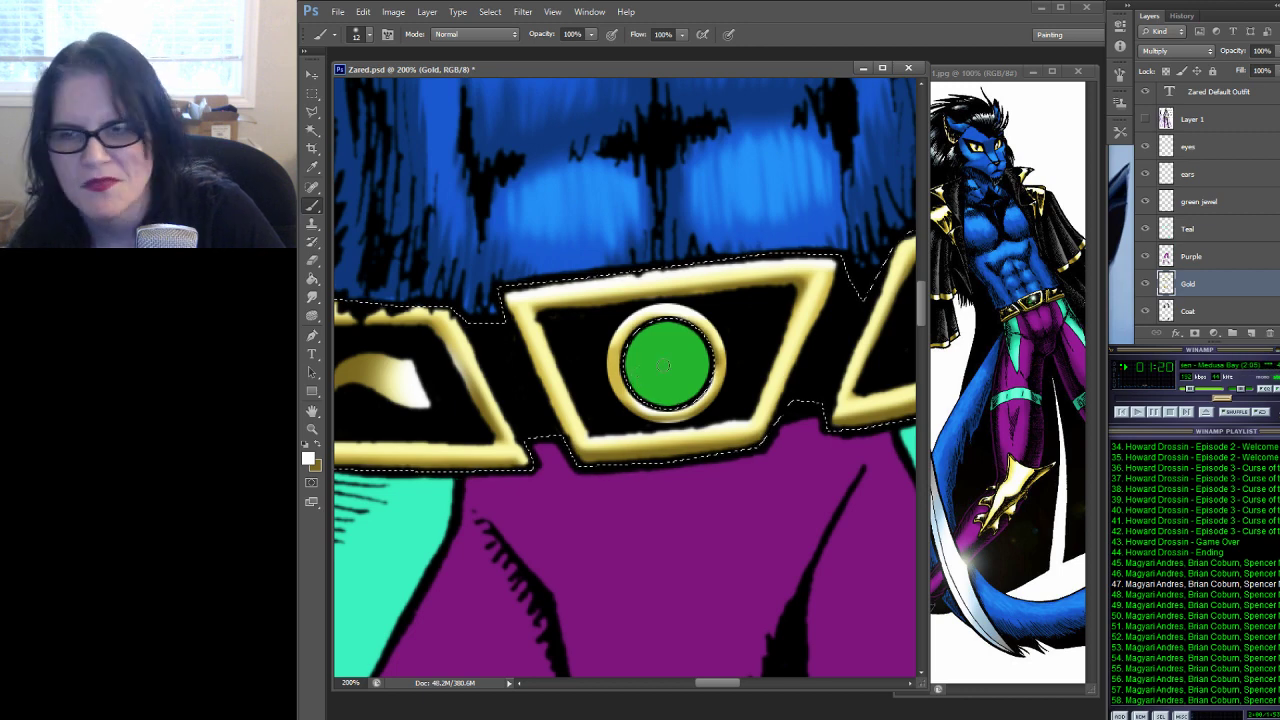
Brush white glints along the gold frames of the belt plates on both sides of the centre buckle
left_click_drag(596, 358, 713, 376)
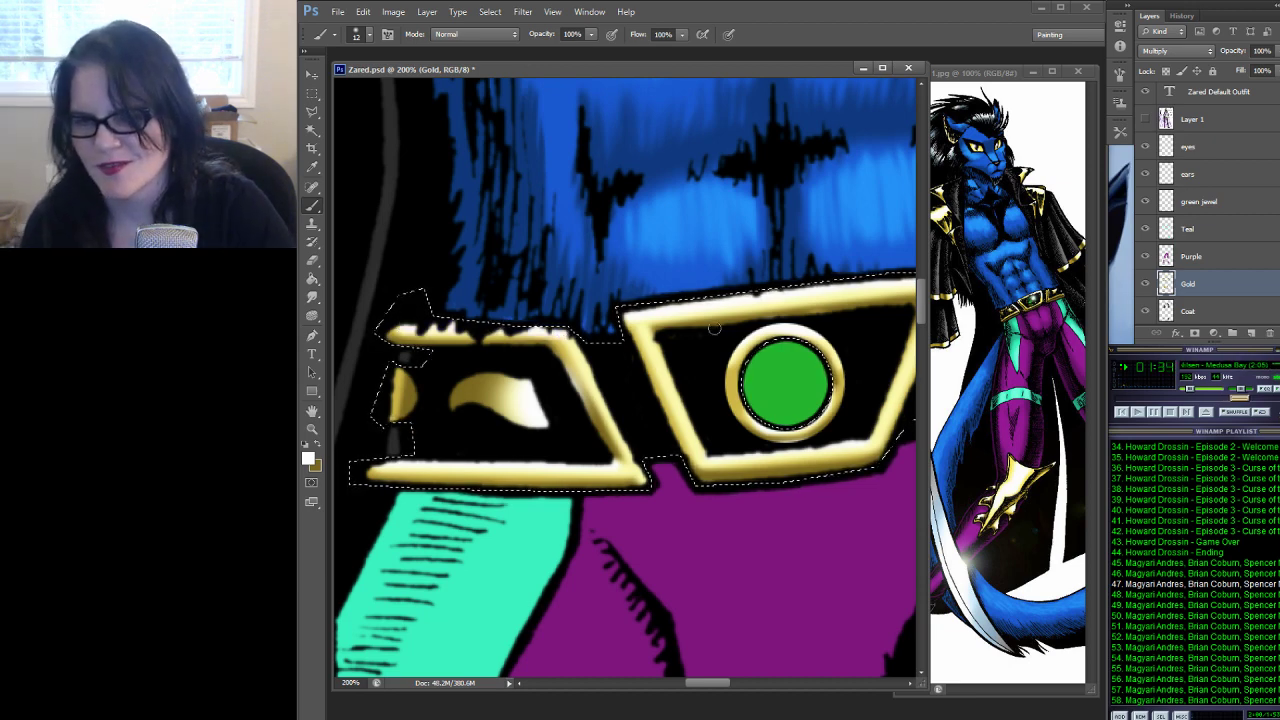
mouse_move(736, 311)
left_mouse_down()
mouse_move(617, 300)
mouse_move(429, 314)
mouse_move(325, 364)
left_mouse_up()
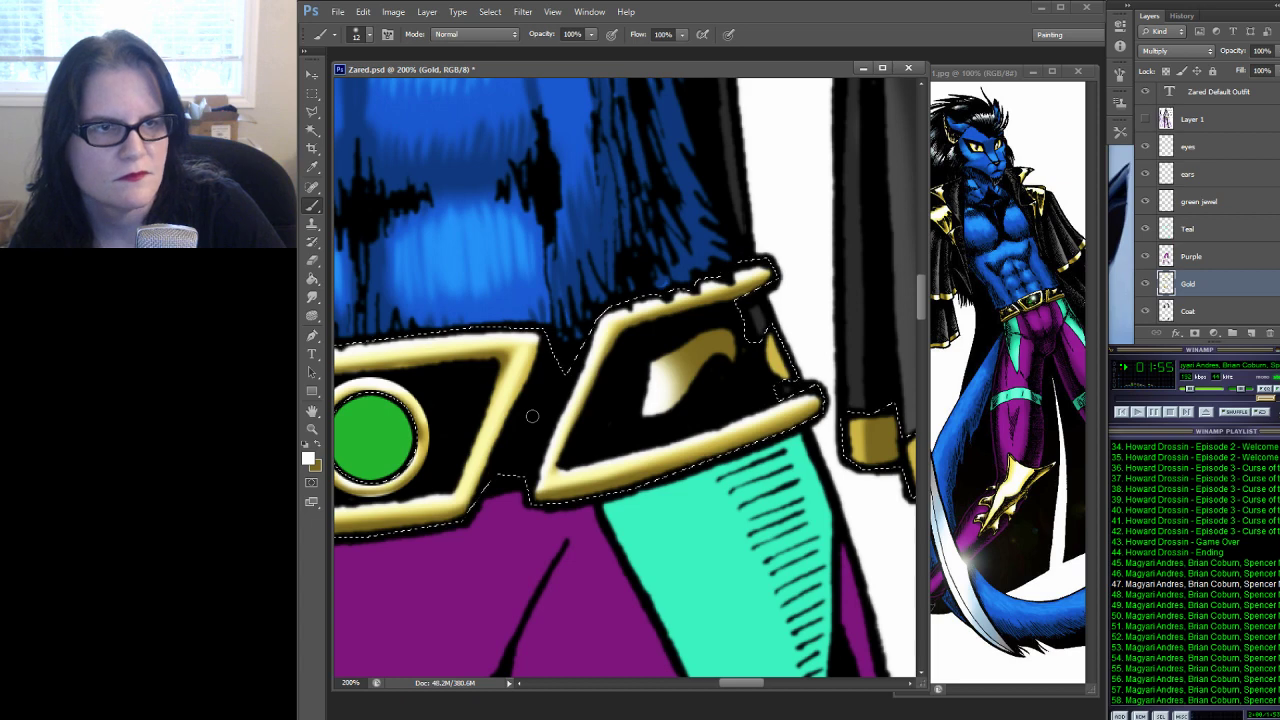
left_click_drag(575, 380, 745, 386)
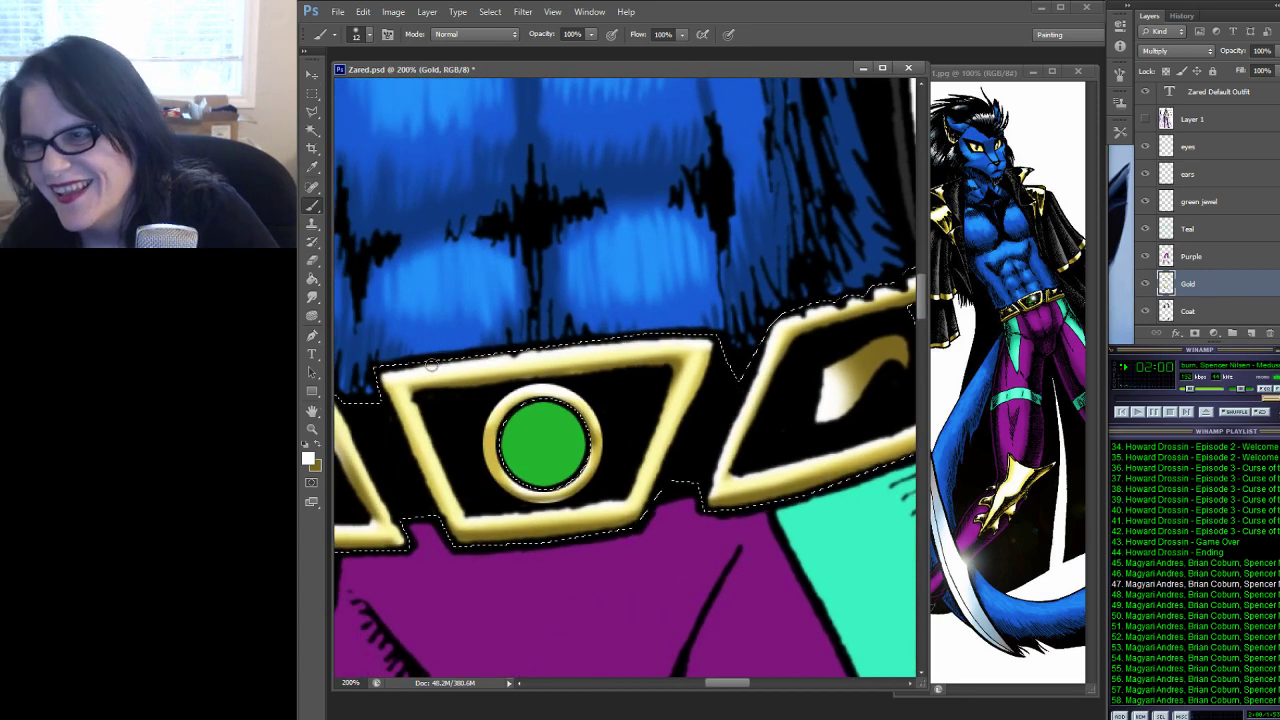
Switch to the Smudge tool and inspect the glints on the belt and the viewer's-left lower sleeve trim
left_click(312, 297)
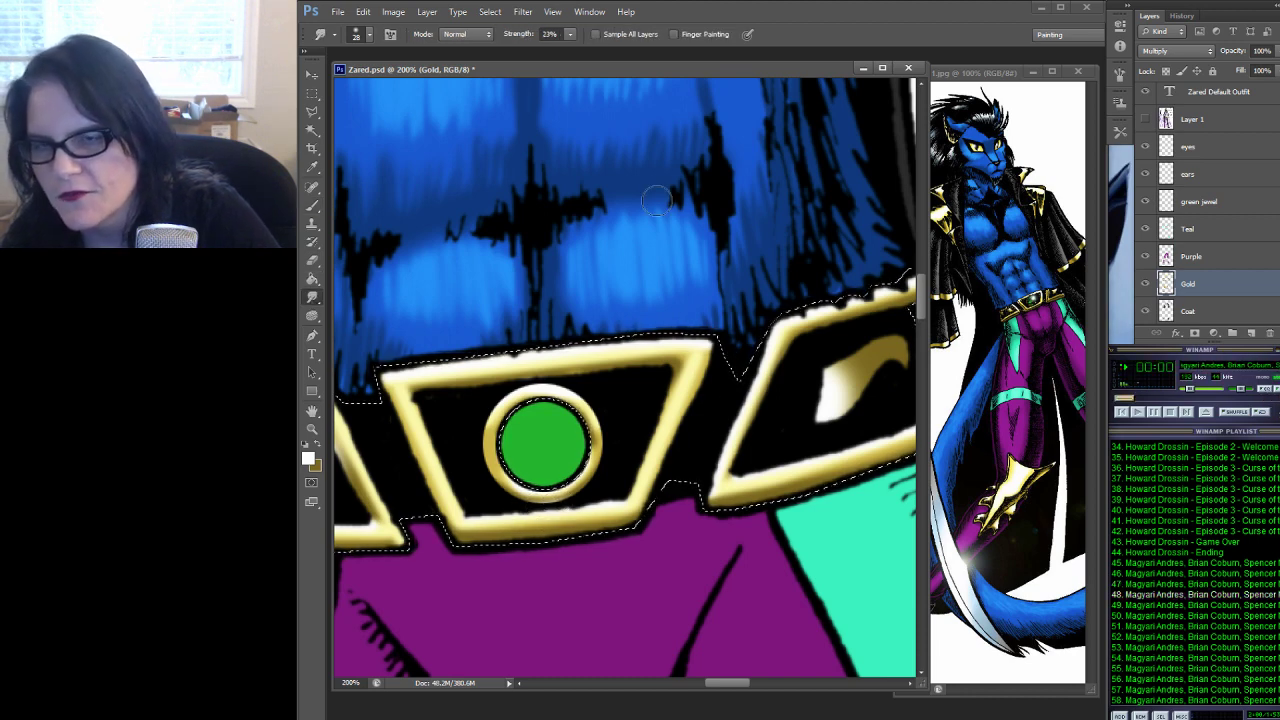
left_click_drag(723, 251, 859, 209)
left_click_drag(525, 249, 751, 257)
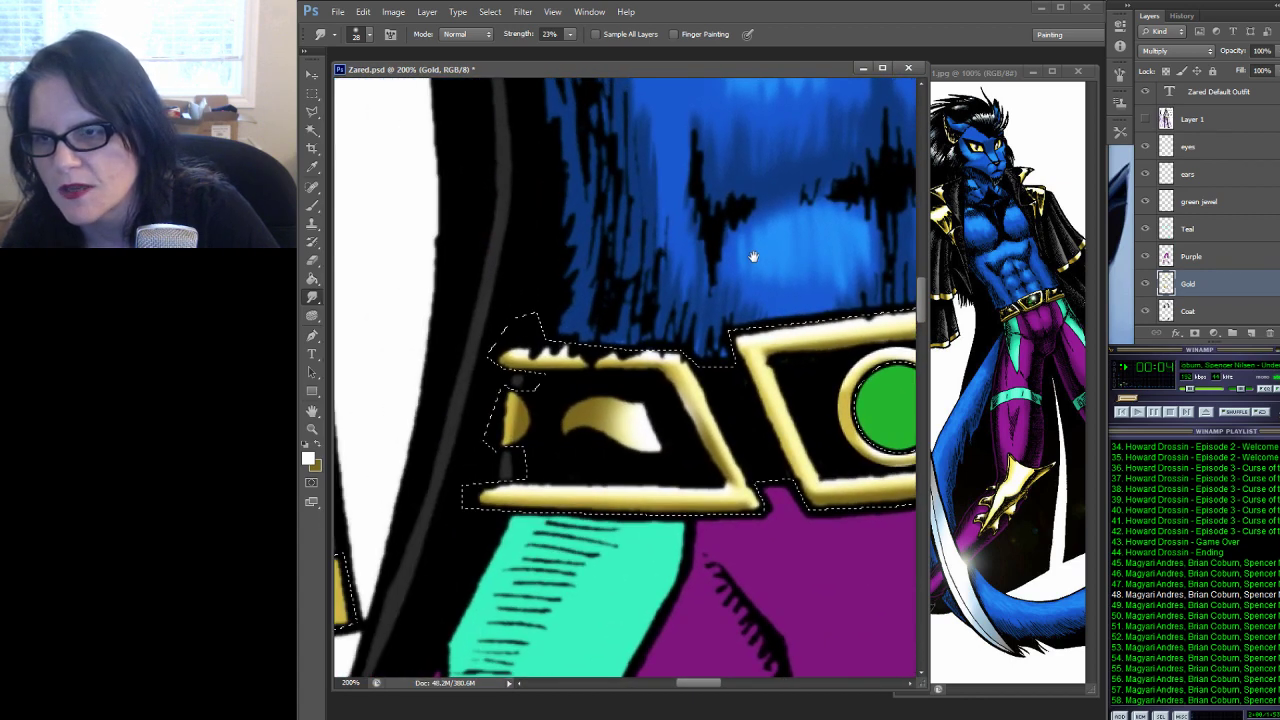
left_click_drag(460, 230, 805, 288)
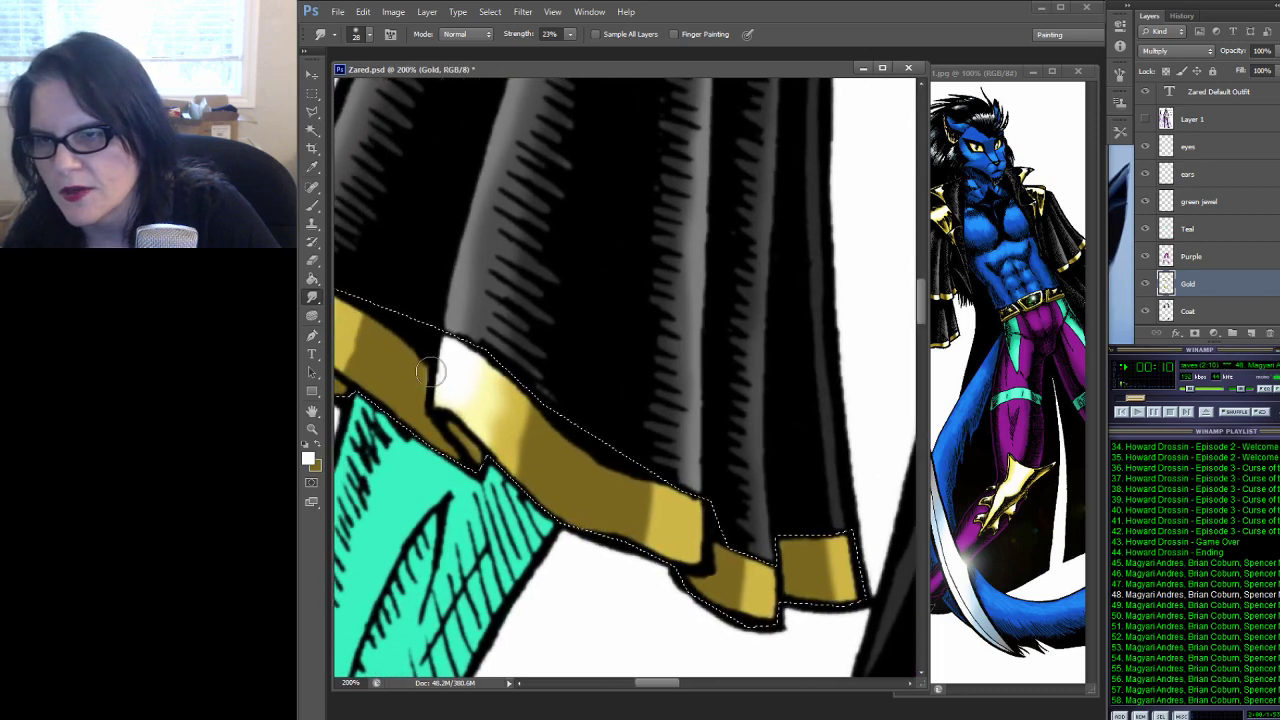
left_click_drag(701, 372, 577, 271)
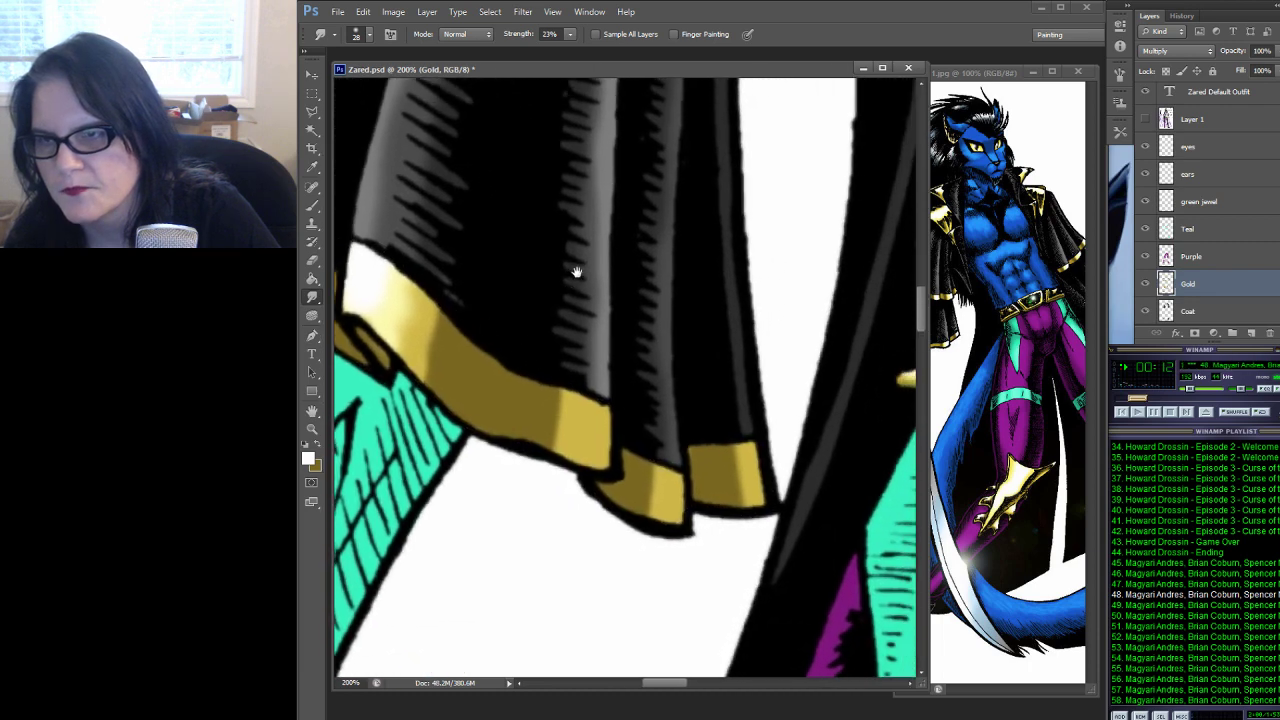
Set a soft 35 px brush and paint white glints on the outer folds of the viewer's-right lower sleeve trim
left_click_drag(700, 234, 491, 289)
left_click_drag(700, 277, 479, 241)
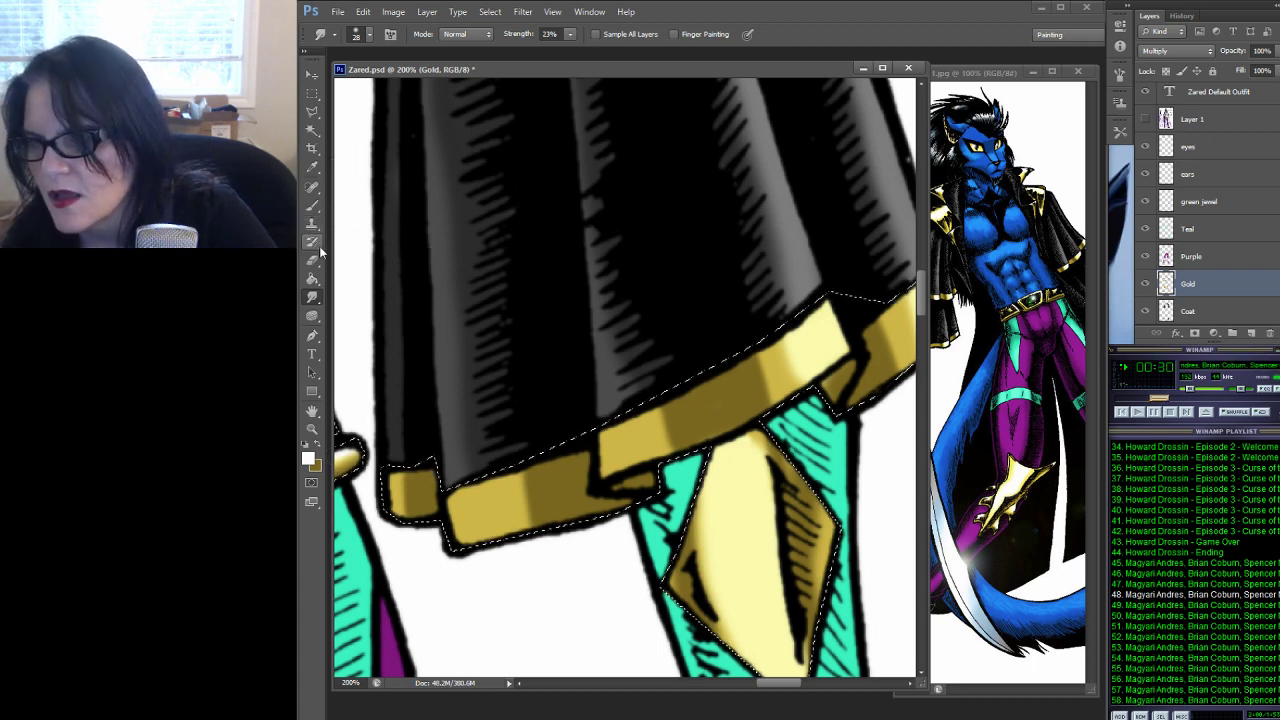
left_click(312, 205)
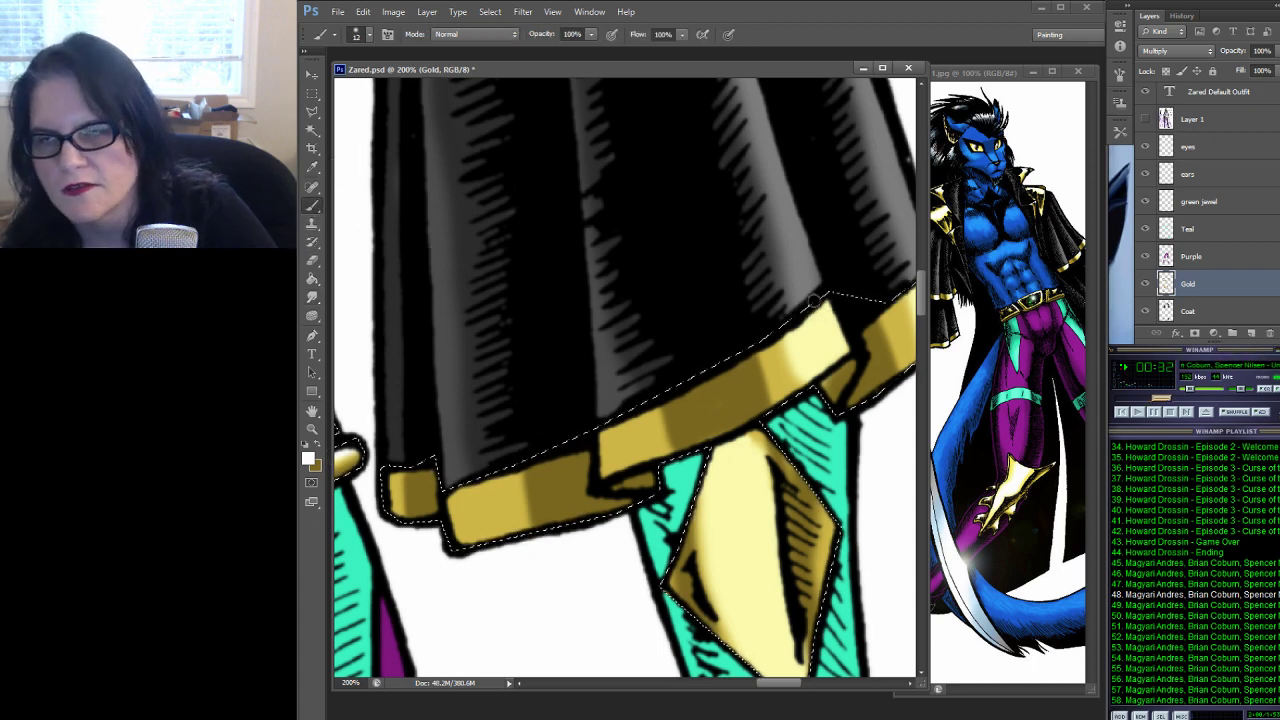
left_click(369, 36)
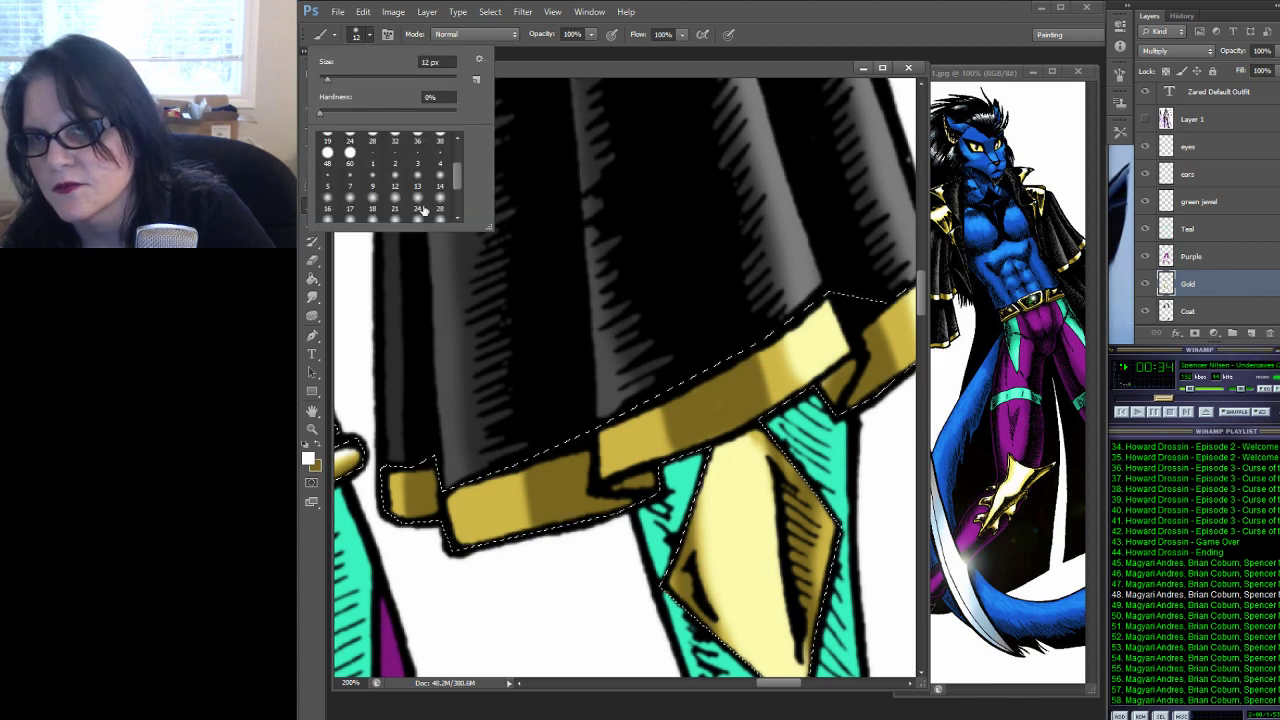
scroll(458, 184, "down", 2)
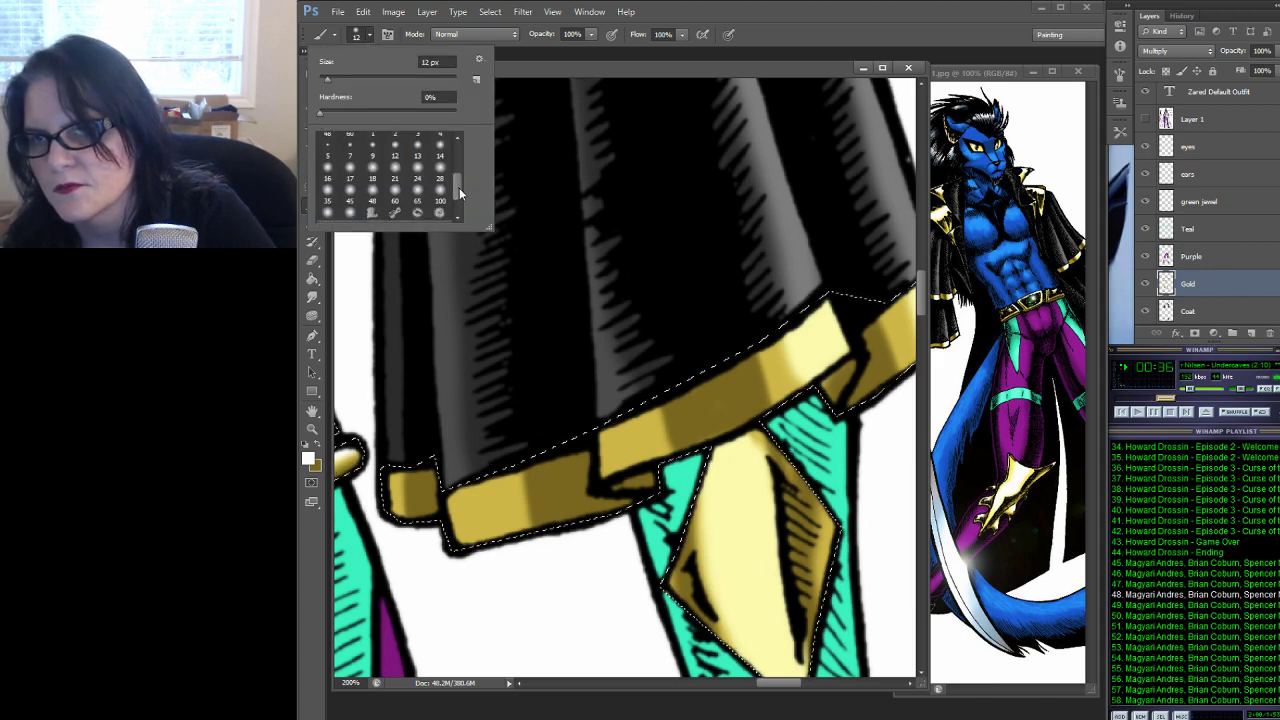
left_click(330, 200)
left_click(815, 318)
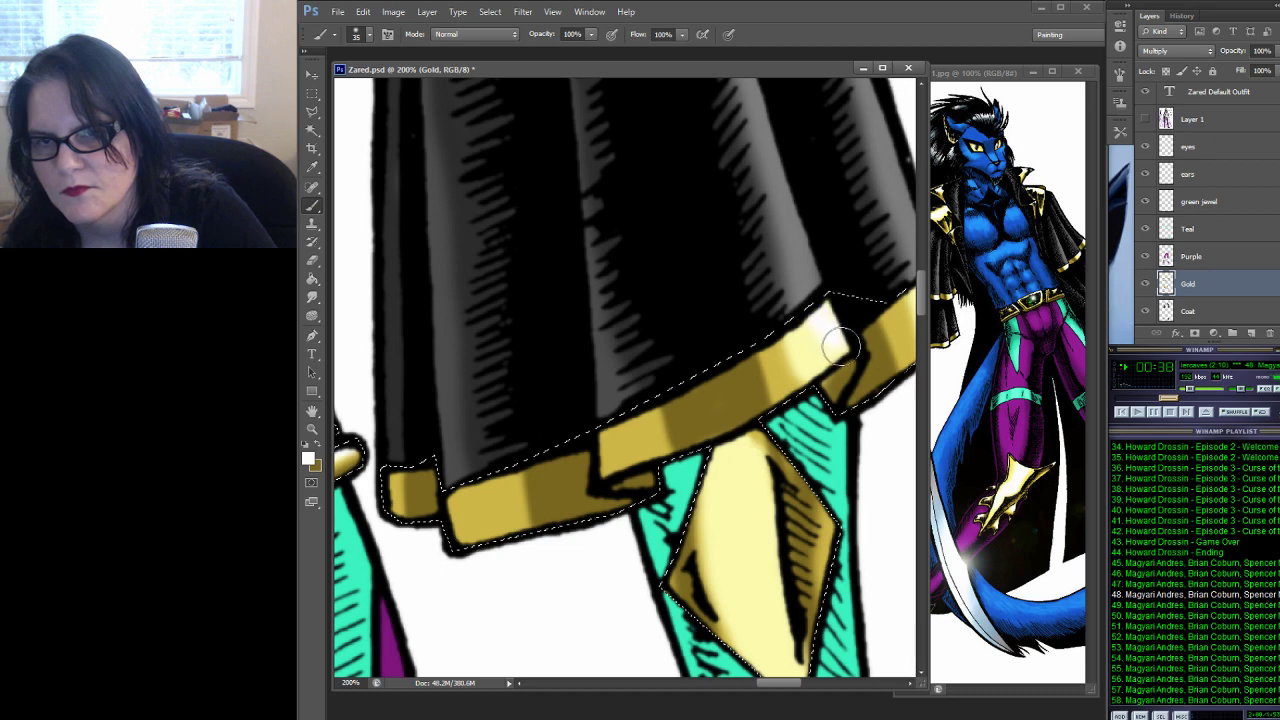
left_click_drag(866, 323, 752, 354)
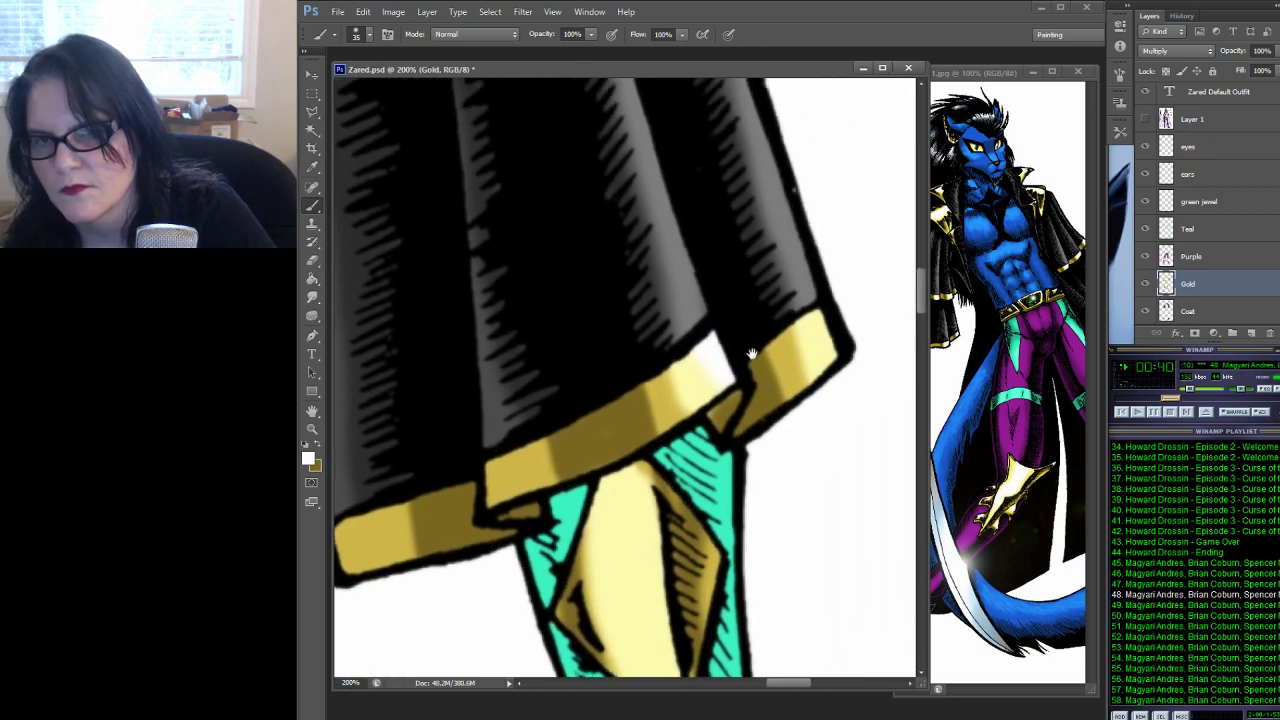
Brush a white glint down the middle of the gold diamond on the viewer's-right forearm
left_click_drag(774, 461, 729, 289)
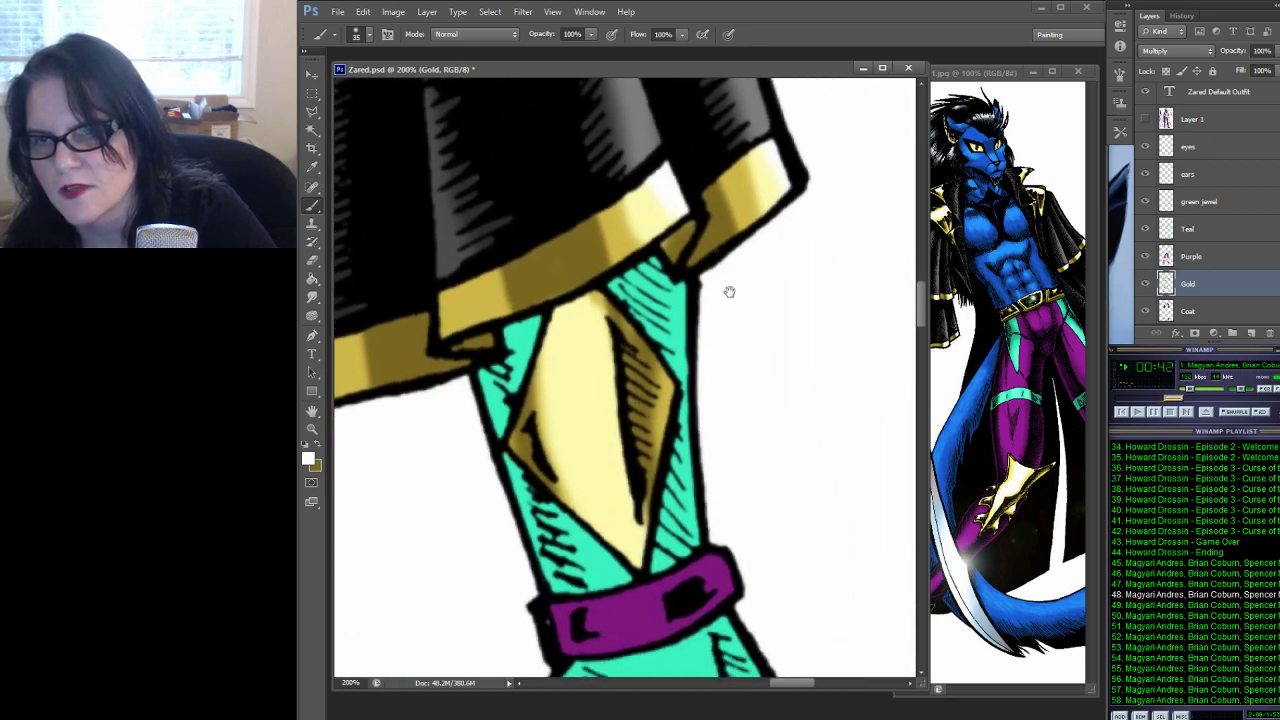
mouse_move(591, 336)
left_mouse_down()
mouse_move(565, 320)
mouse_move(584, 387)
mouse_move(573, 356)
left_mouse_up()
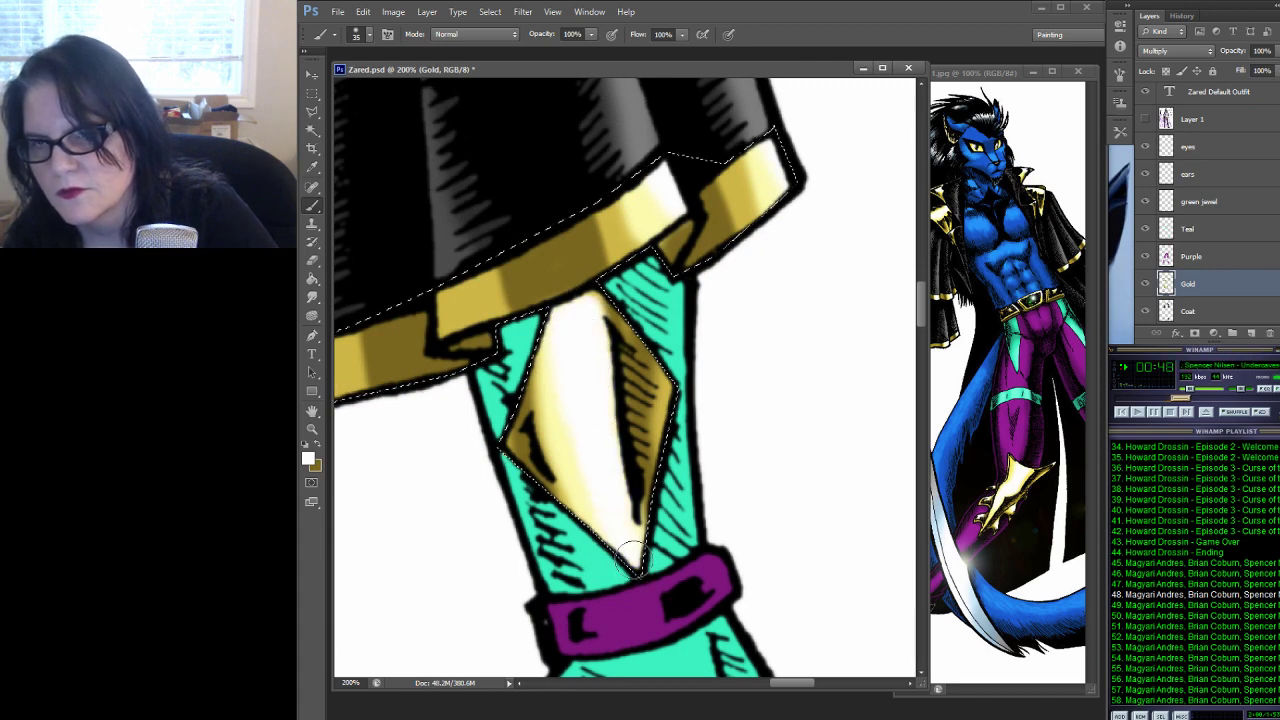
left_click_drag(632, 553, 642, 296)
Brush white glints onto the raised folds of the gold trim on the viewer's-right sleeve's upper tier
key("ctrl+d")
left_click_drag(660, 212, 755, 532)
key("ctrl+shift+d")
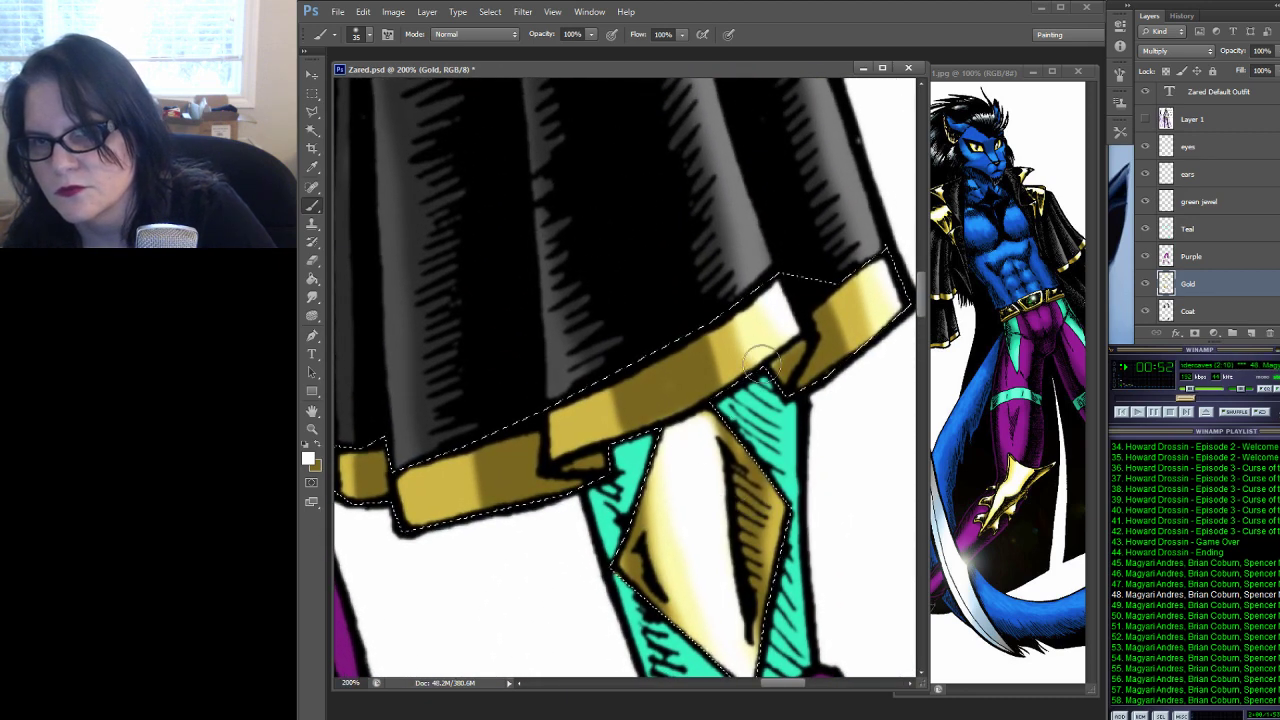
key("ctrl+d")
left_click_drag(597, 286, 526, 517)
key("ctrl+shift+d")
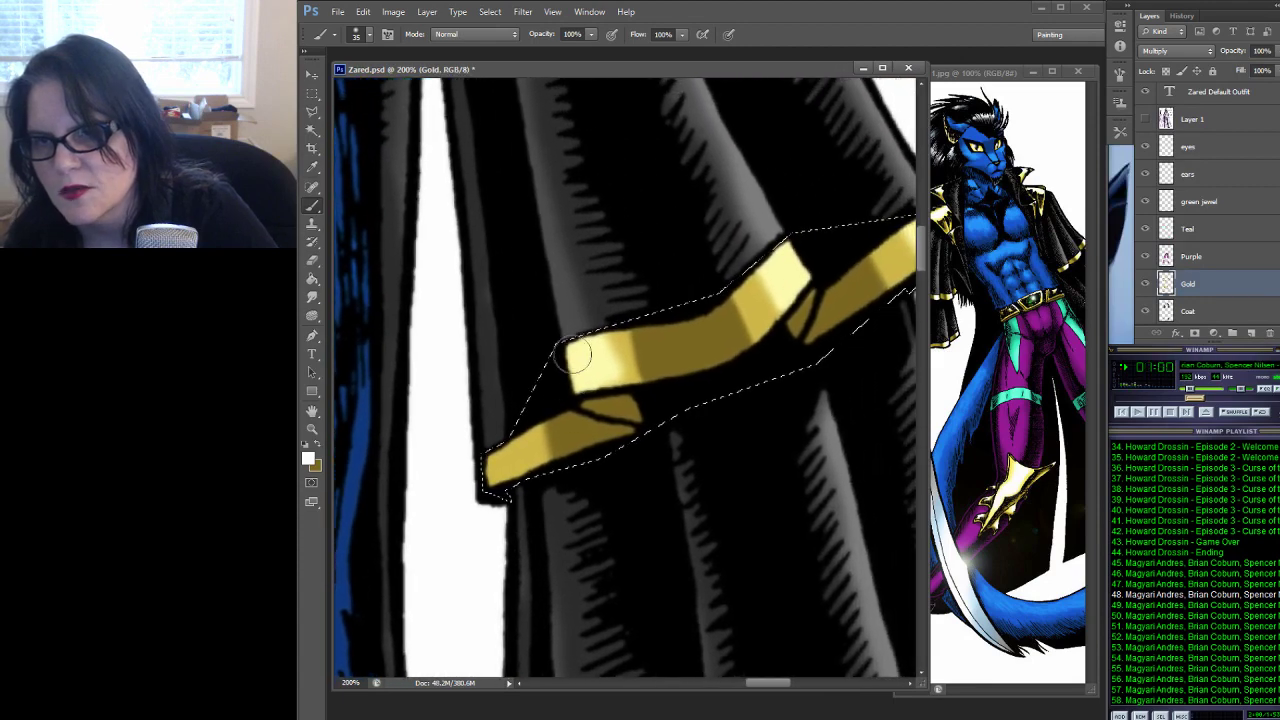
mouse_move(802, 285)
left_mouse_down()
mouse_move(812, 240)
mouse_move(806, 250)
left_mouse_up()
left_click_drag(851, 206, 677, 251)
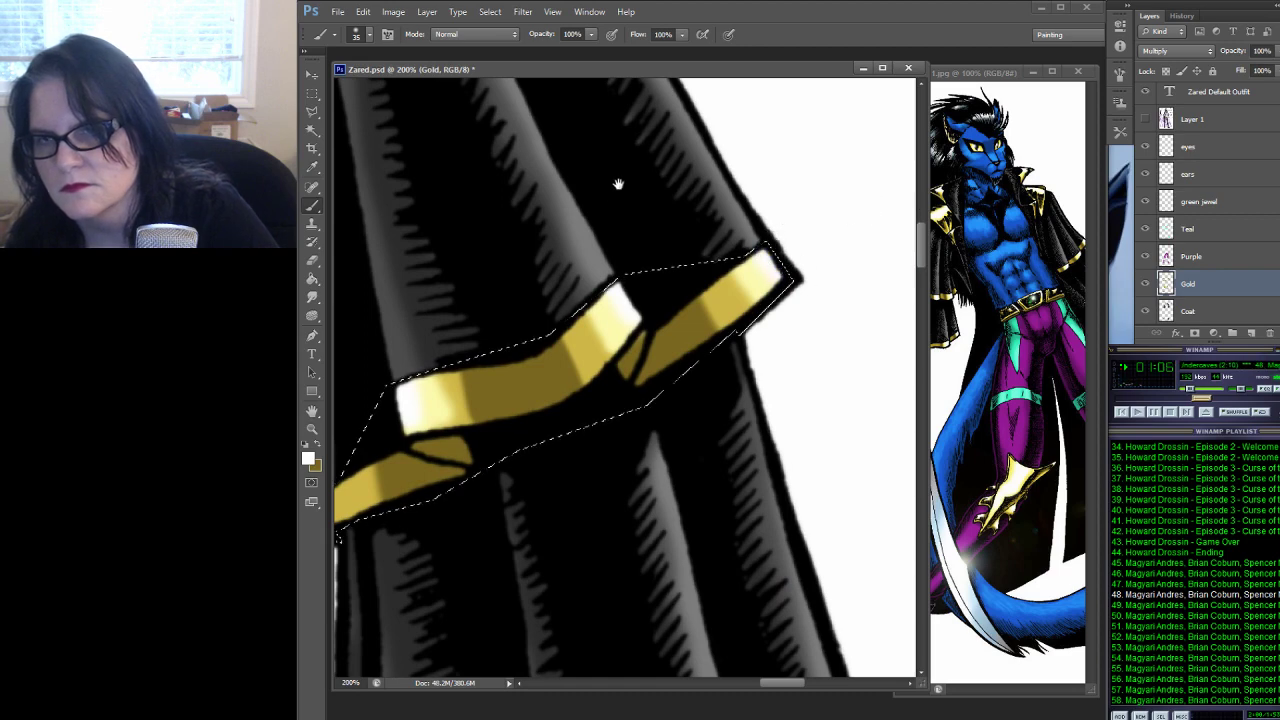
Brush white glints onto the face and edges of the viewer's-right gold shoulder guard and the collar point above it
left_click_drag(617, 180, 779, 375)
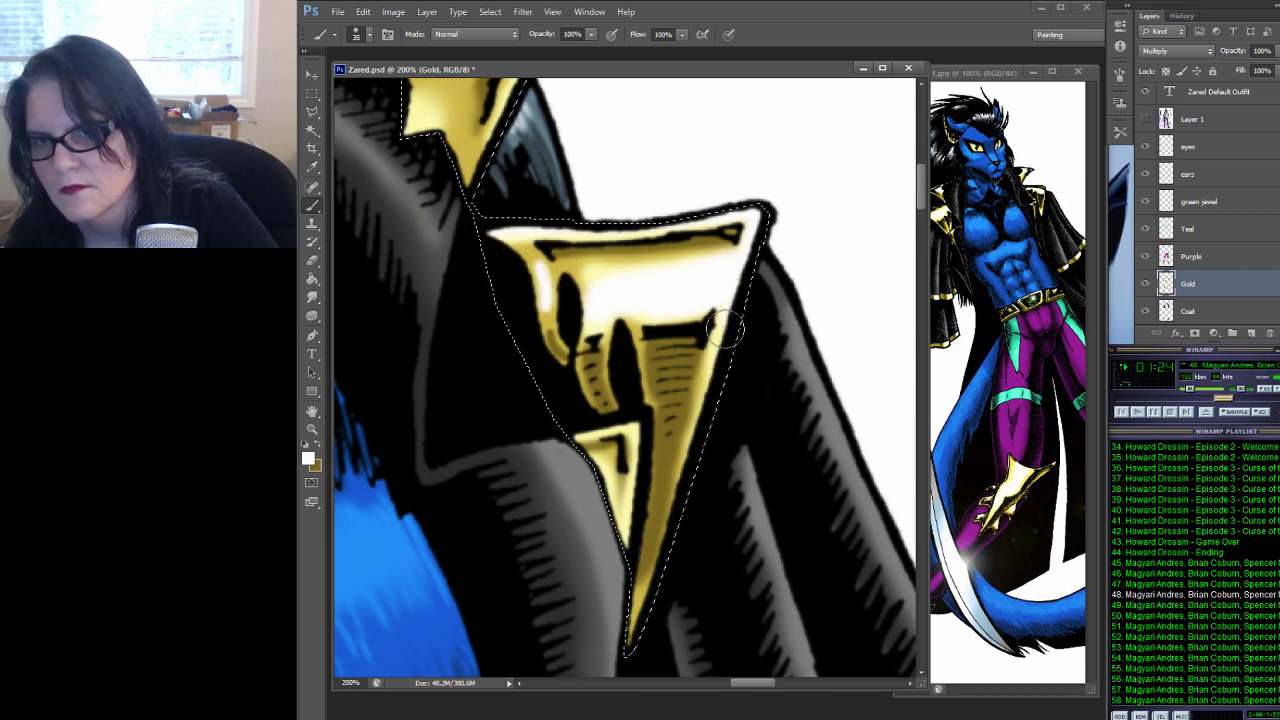
left_click_drag(712, 376, 694, 470)
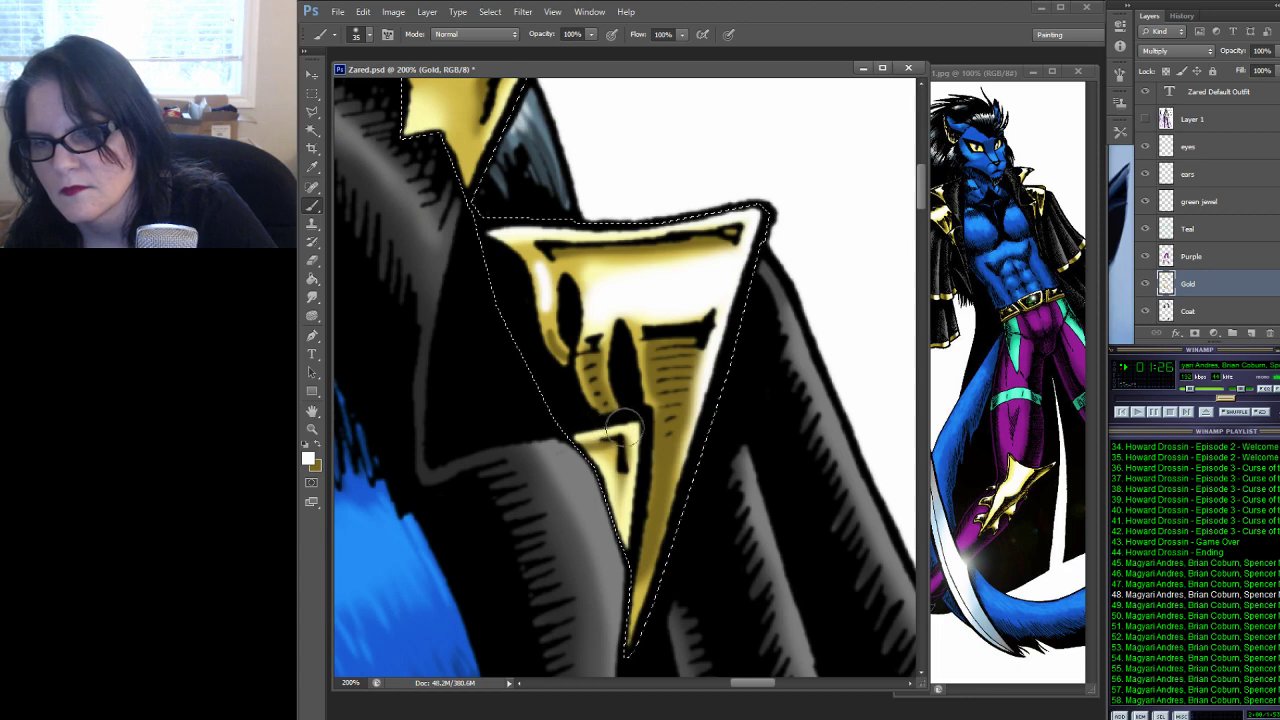
mouse_move(628, 428)
left_mouse_down()
mouse_move(581, 433)
mouse_move(627, 426)
mouse_move(640, 456)
left_mouse_up()
left_click_drag(747, 224, 847, 419)
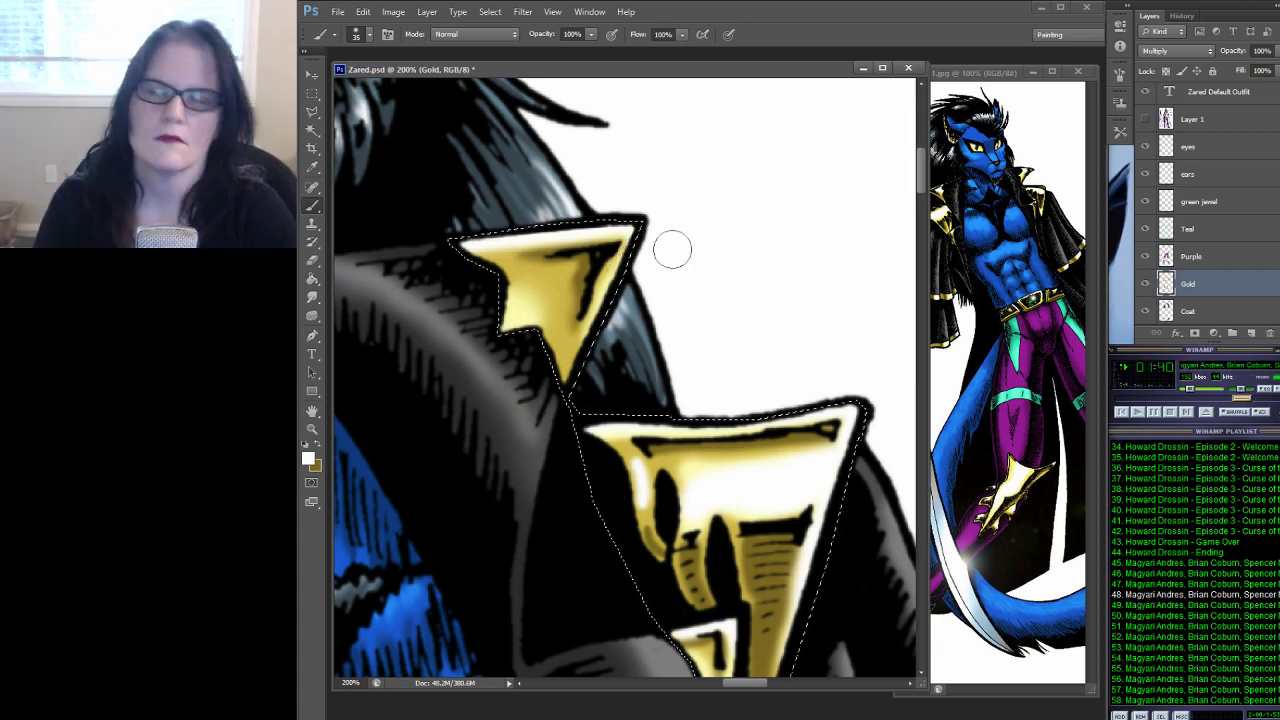
Brush white glints onto the viewer's-left gold collar point and the face and upper rim of the shoulder guard below it
left_click_drag(558, 325, 955, 266)
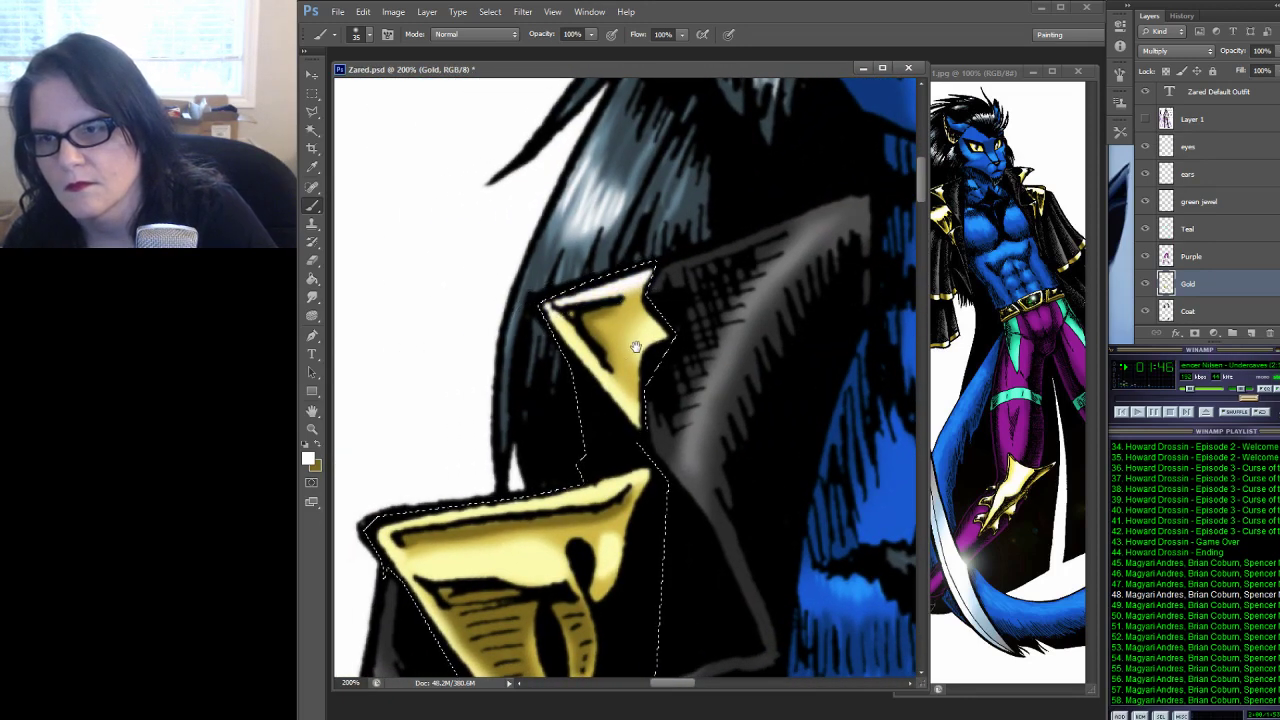
key("ctrl+d")
left_click_drag(638, 313, 652, 163)
key("ctrl+shift+d")
mouse_move(500, 402)
left_mouse_down()
mouse_move(439, 417)
mouse_move(543, 408)
mouse_move(564, 425)
mouse_move(551, 403)
mouse_move(632, 400)
mouse_move(617, 396)
mouse_move(634, 368)
left_mouse_up()
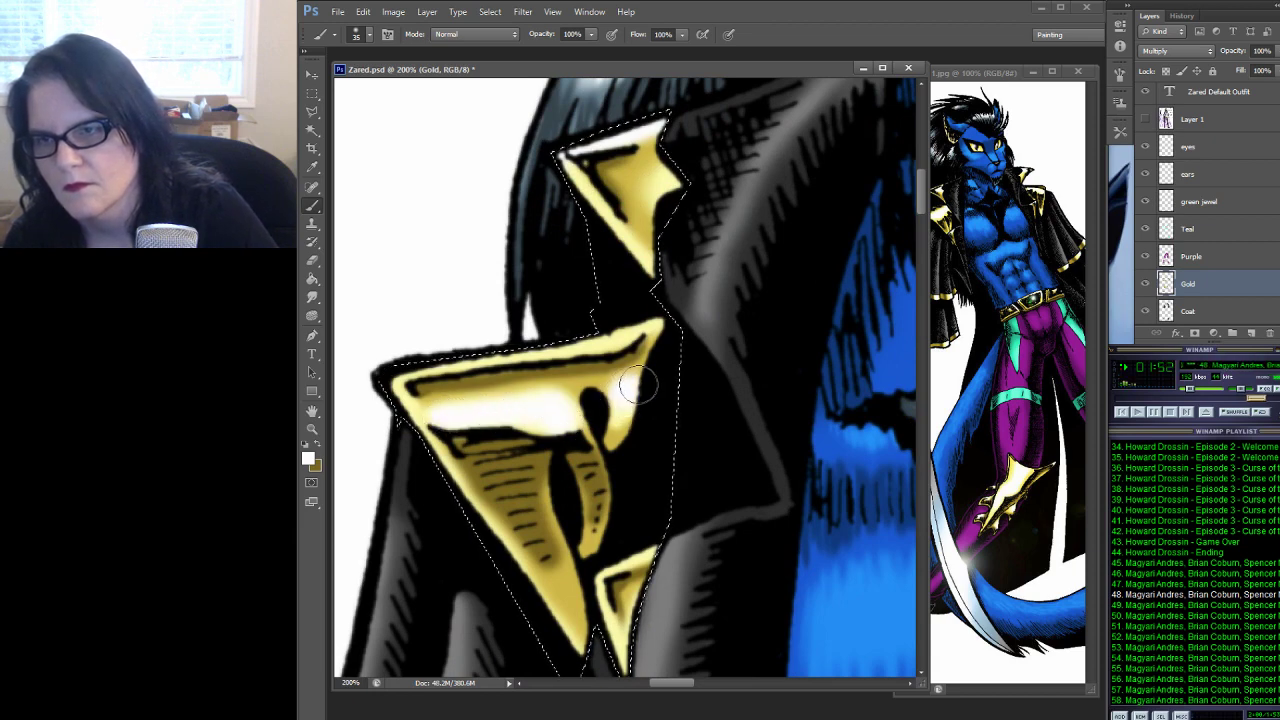
mouse_move(660, 305)
left_mouse_down()
mouse_move(586, 343)
mouse_move(386, 372)
left_mouse_up()
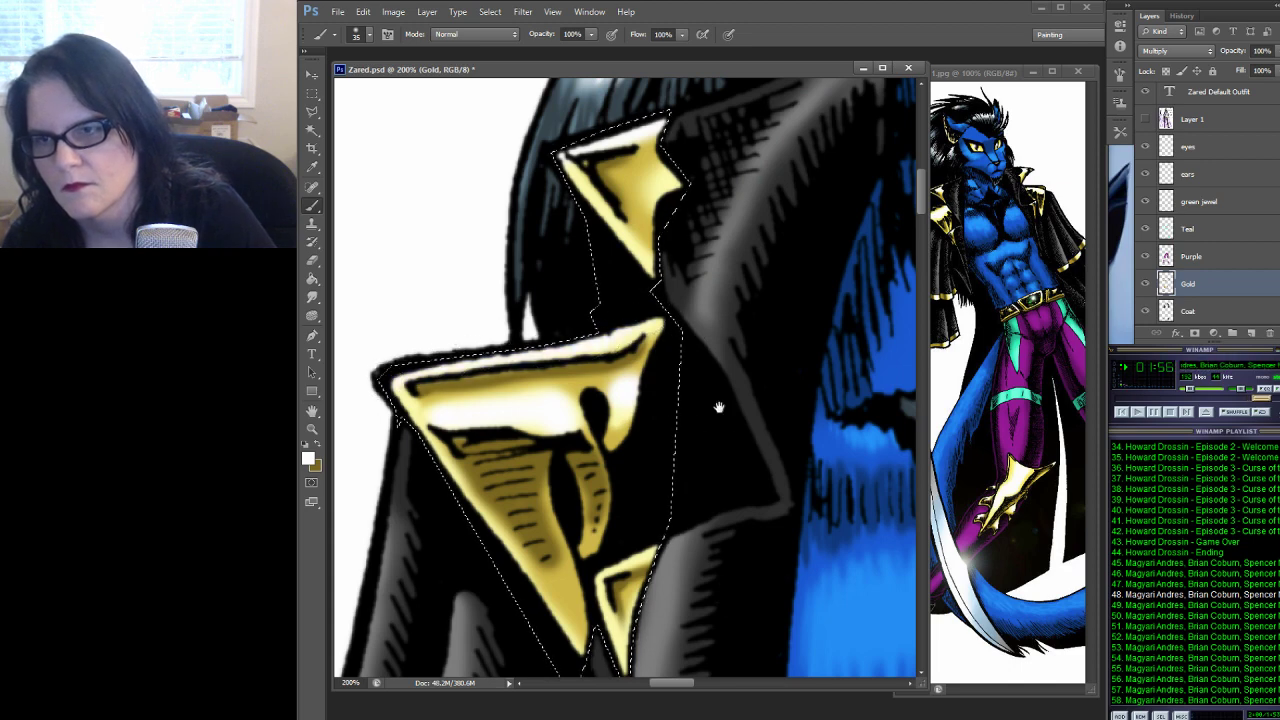
Examine the white glints on the gold parts of the whole figure, from the shoulder guards down to the boots
key("ctrl+d")
mouse_move(715, 365)
left_mouse_down()
mouse_move(685, 415)
mouse_move(703, 366)
mouse_move(677, 409)
mouse_move(634, 420)
left_mouse_up()
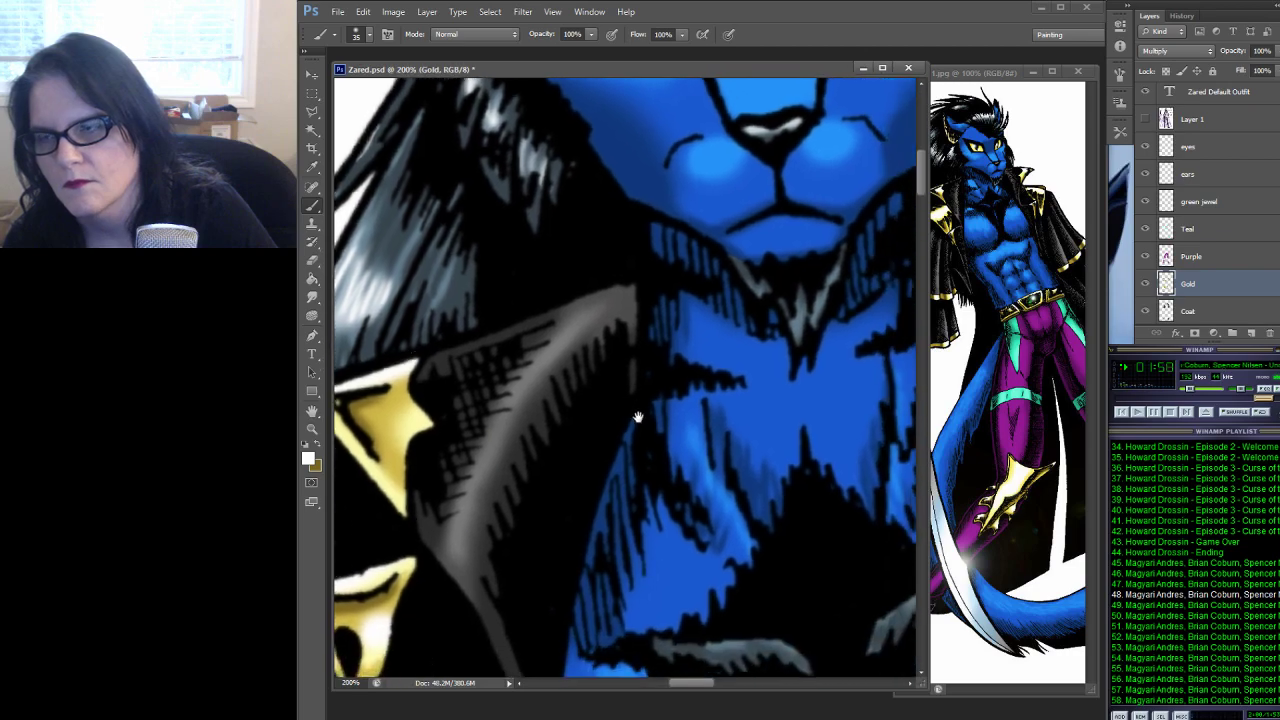
left_click(311, 428)
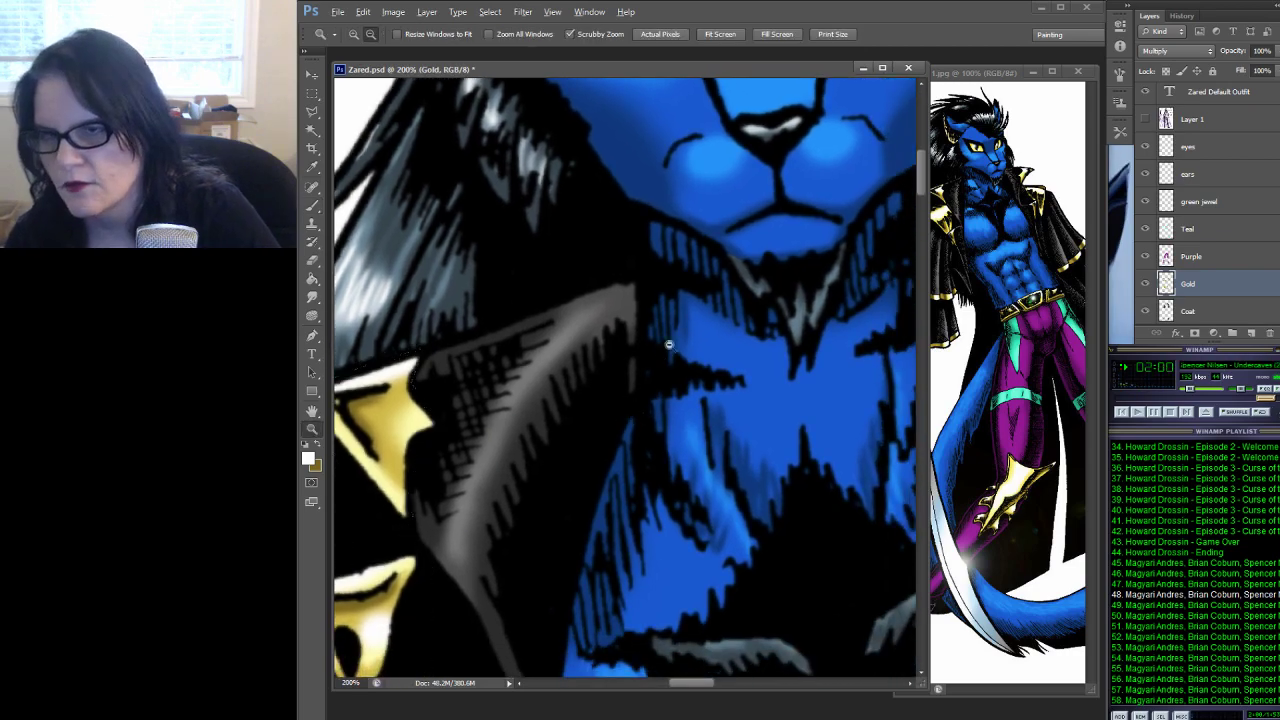
left_click(710, 337, "alt")
left_click(710, 337, "alt")
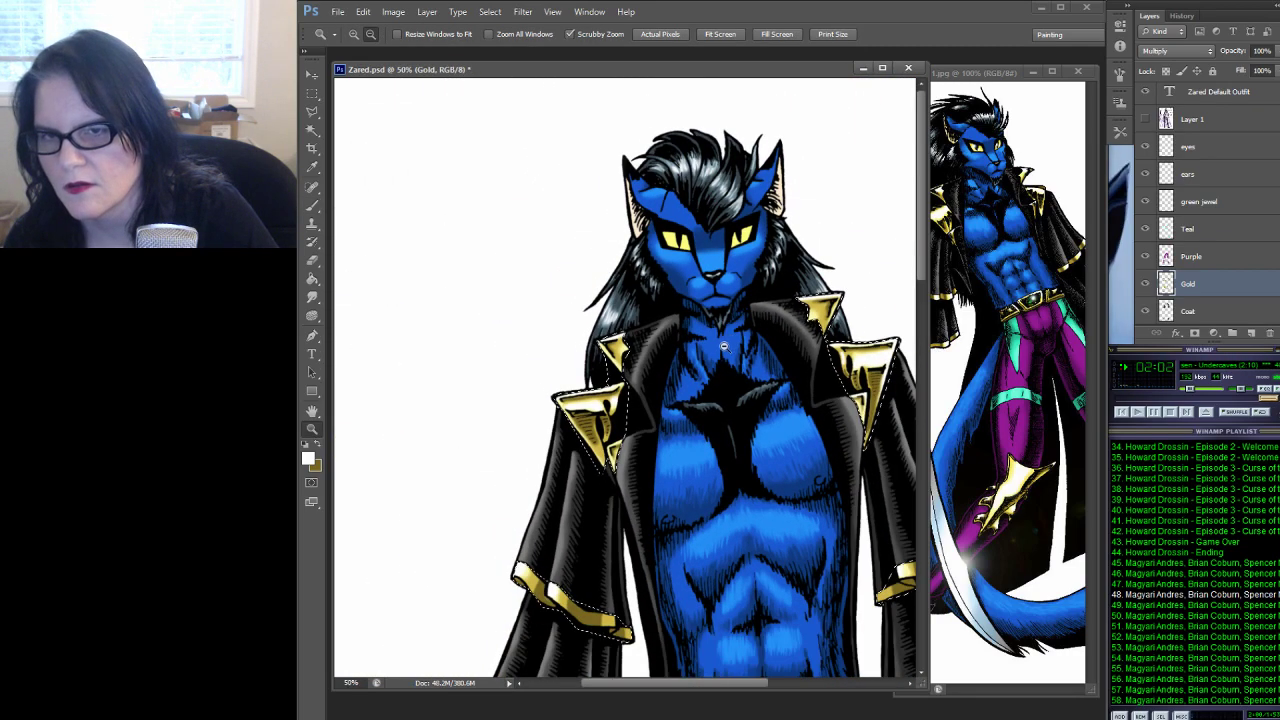
left_click(730, 341, "alt")
left_click(730, 341, "alt")
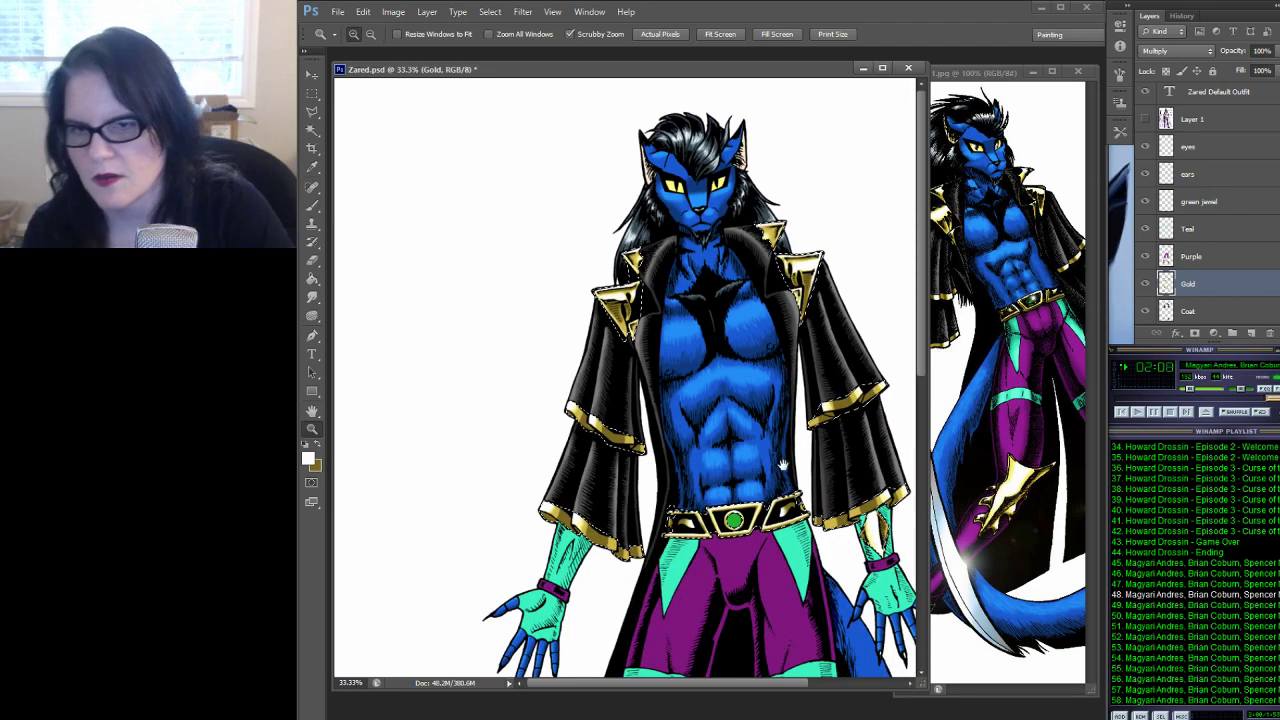
left_click_drag(810, 435, 743, 358)
scroll(743, 358, "down", 10)
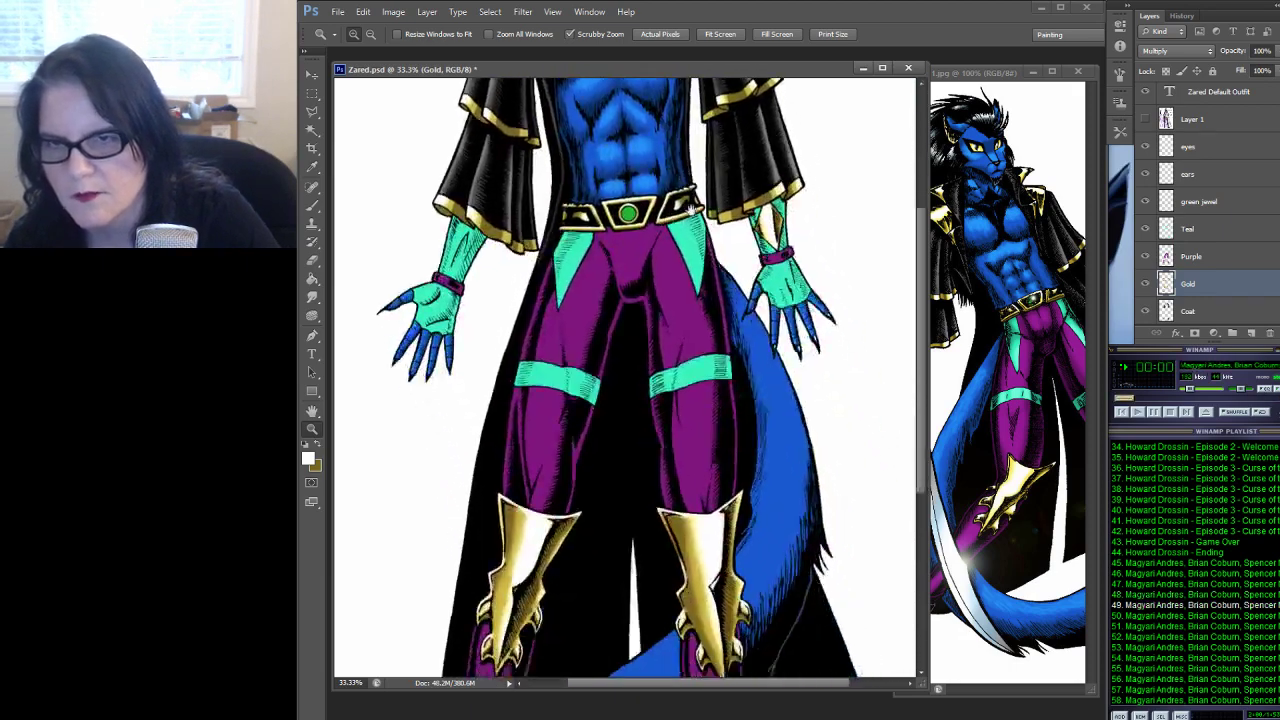
scroll(720, 240, "up", 12)
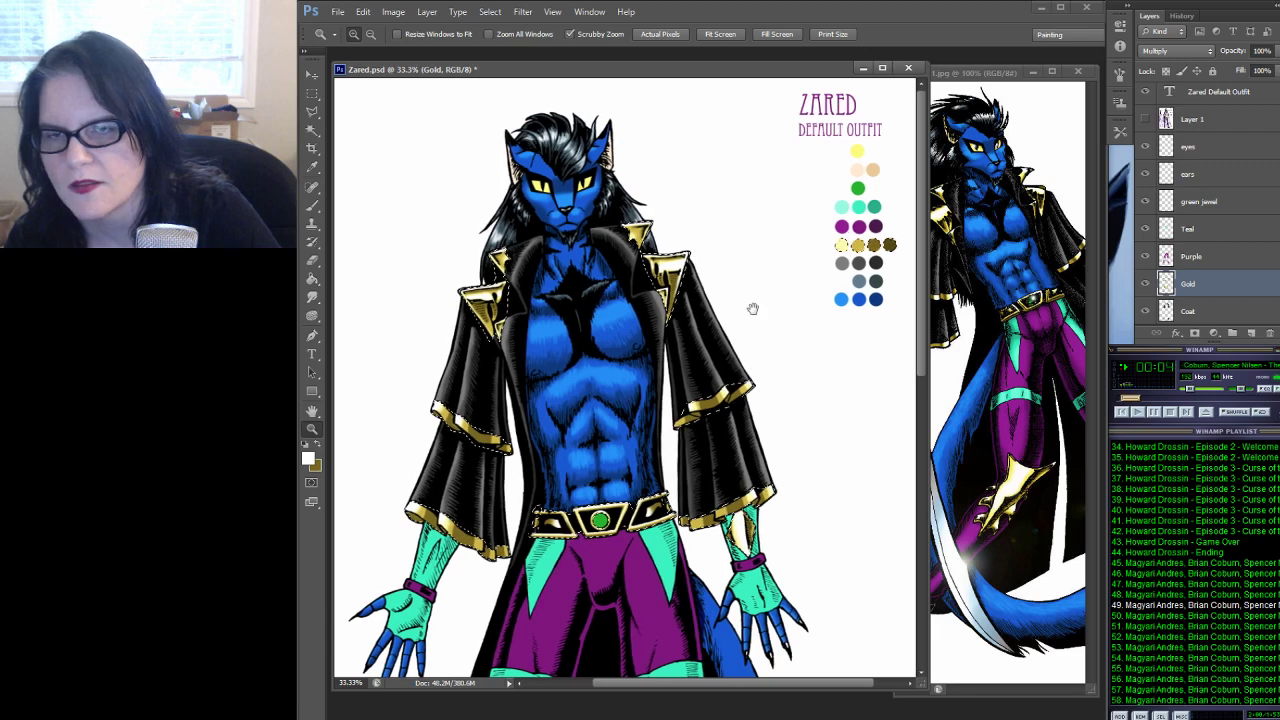
Sample the palest gold swatch from the outfit's palette as the Brush colour
left_click(312, 168)
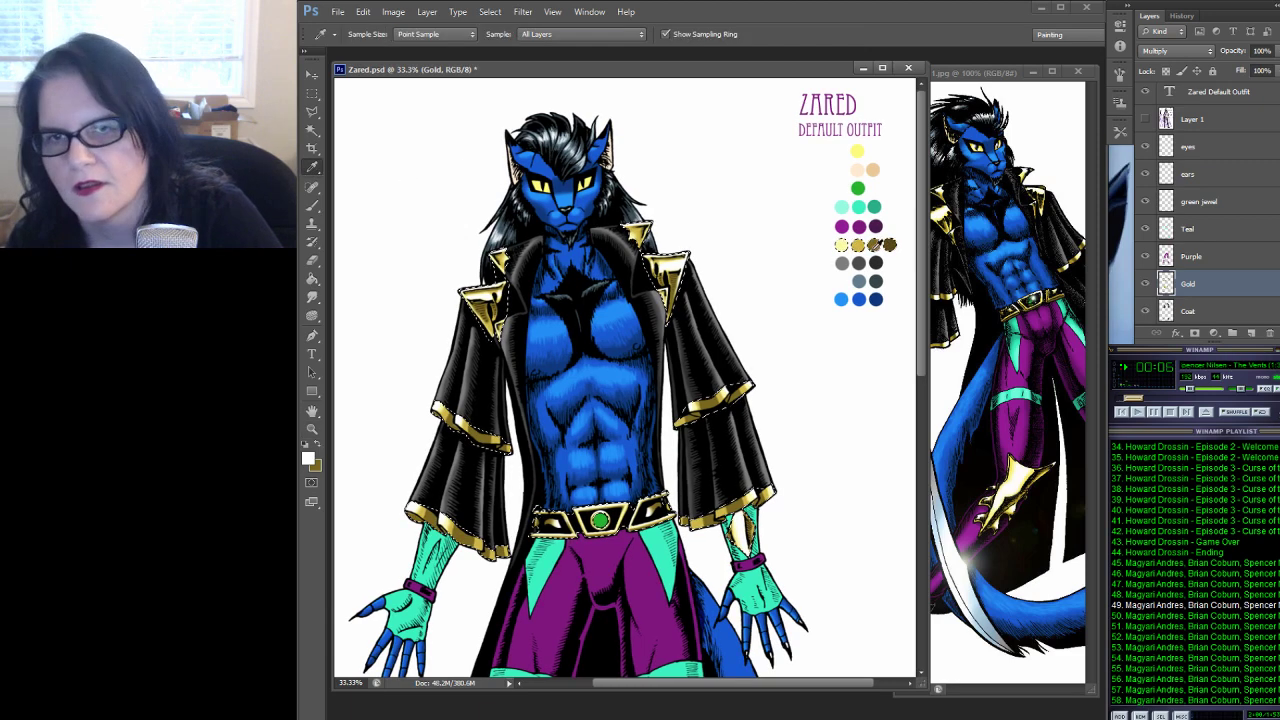
left_click(840, 245)
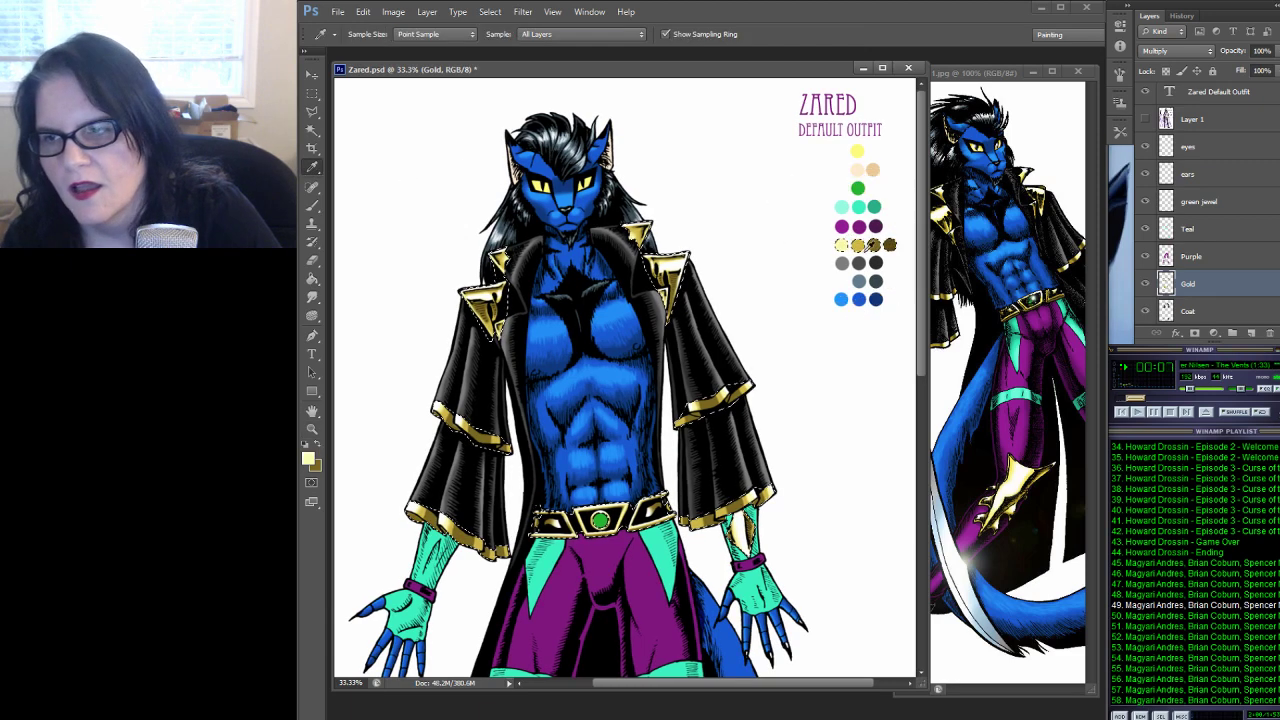
left_click(312, 428)
left_click(705, 412)
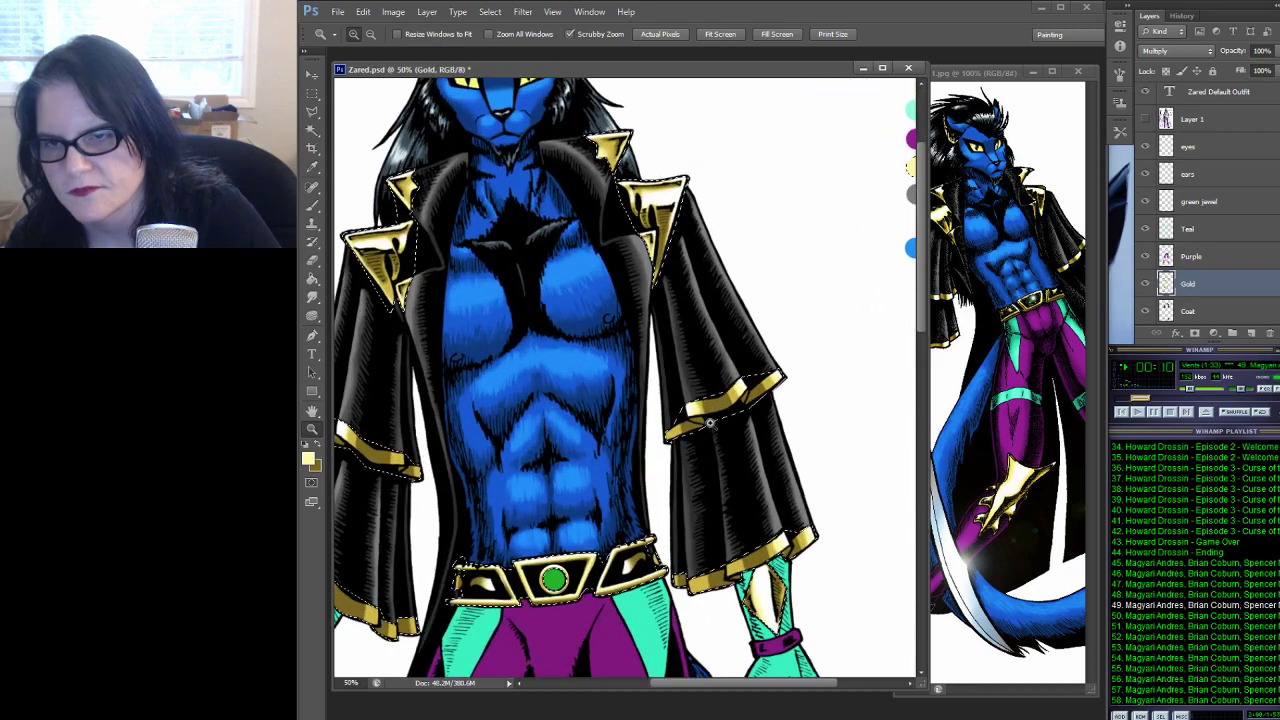
left_click(680, 424)
left_click_drag(686, 424, 654, 254)
left_click(680, 380)
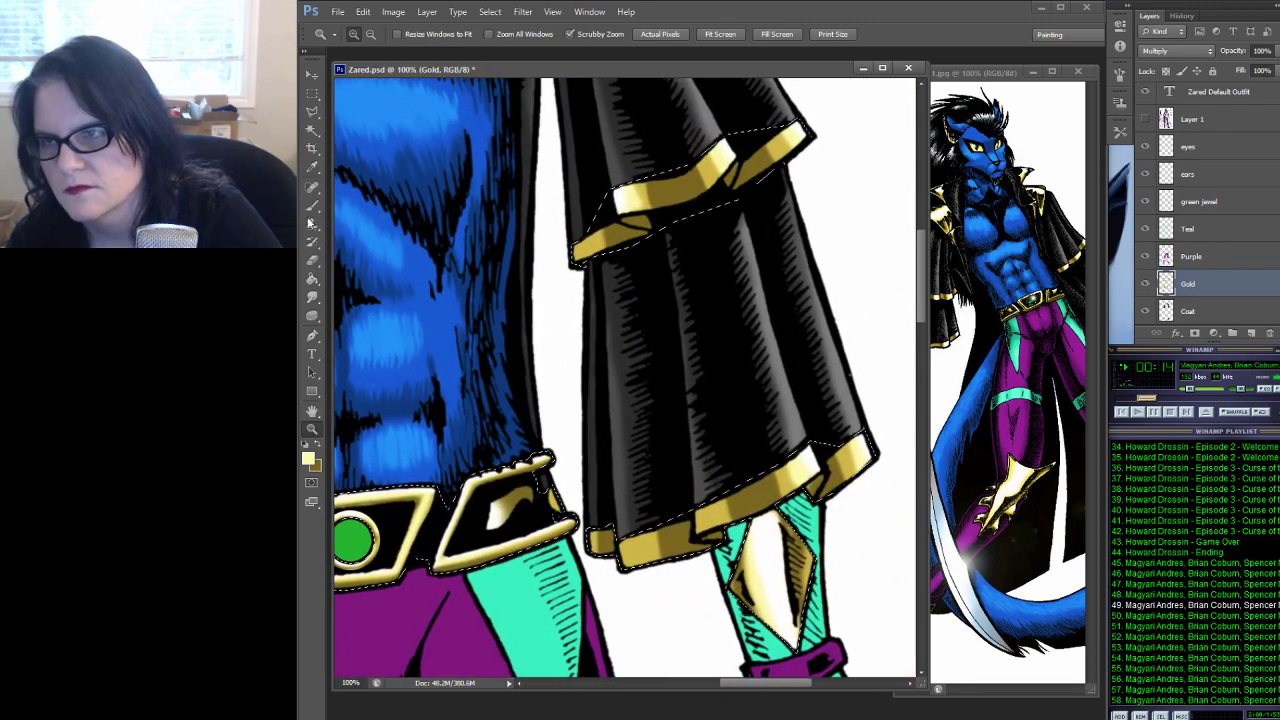
key("b")
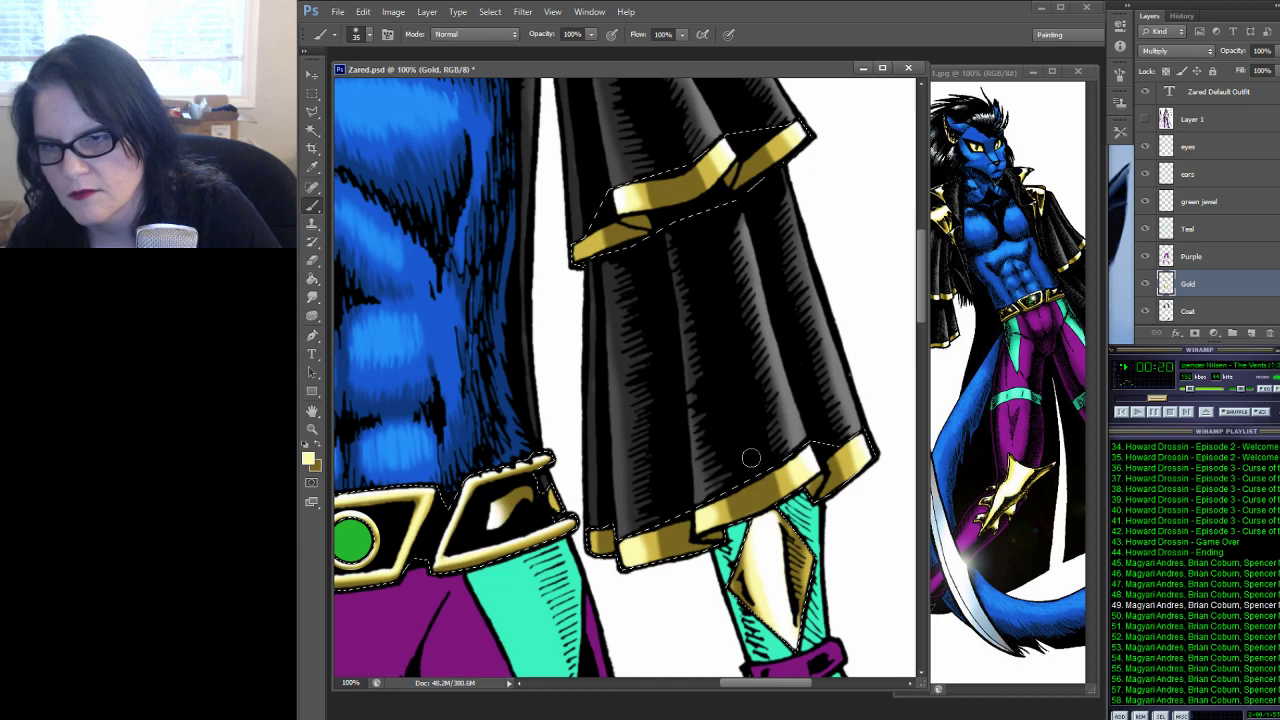
Examine the gold trim on the viewer's-left sleeve, the belt, and the shoulder guards and collar points
left_click_drag(510, 408, 895, 385)
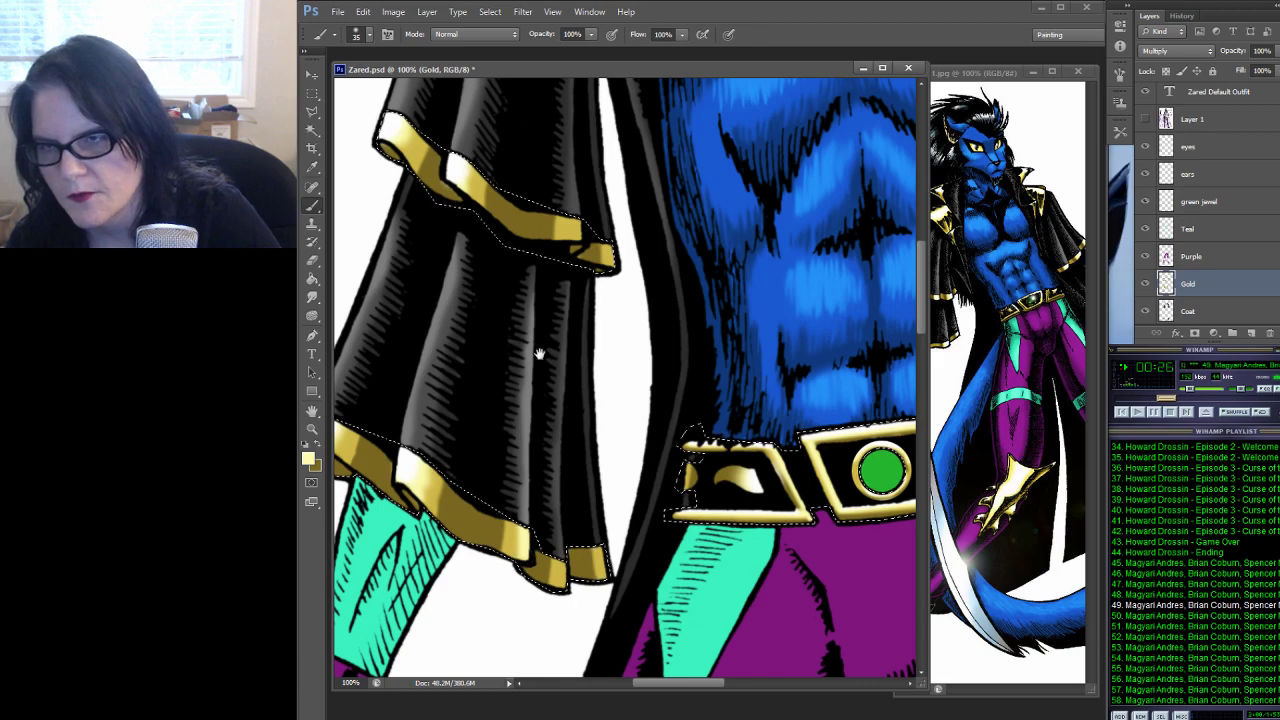
left_click_drag(580, 230, 477, 354)
key("ctrl+d")
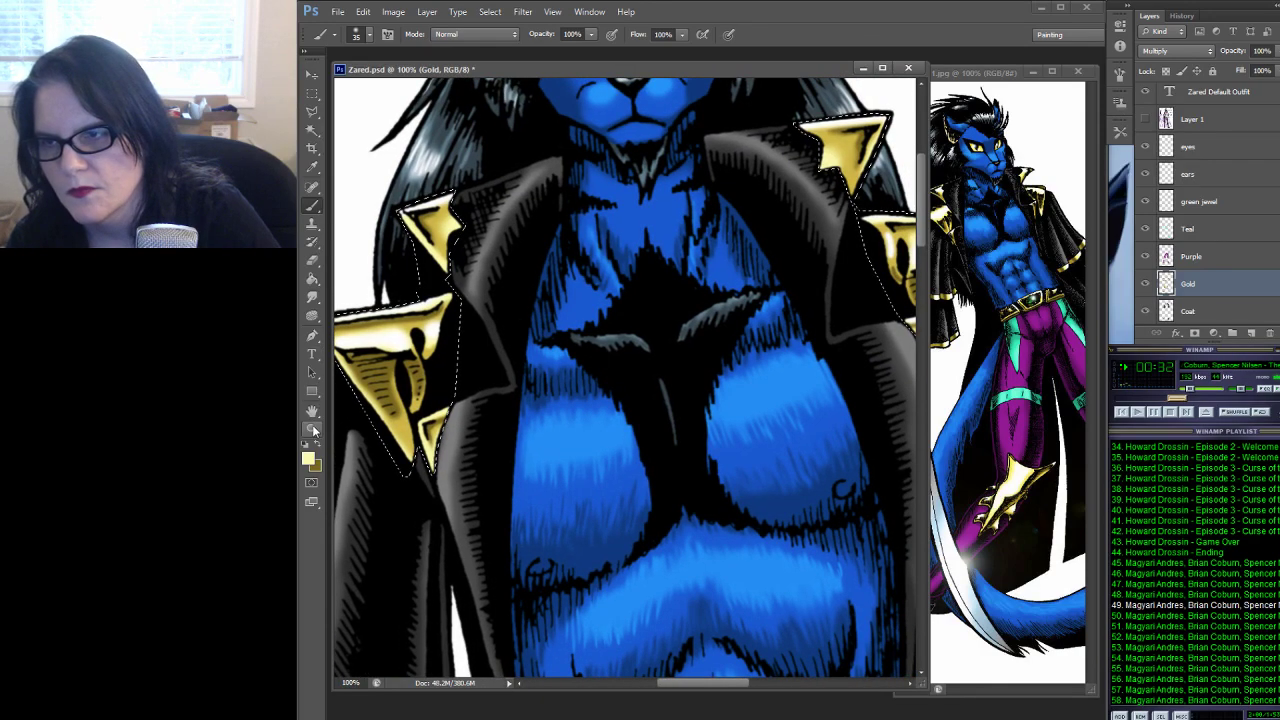
key("z")
left_click(707, 321, "alt")
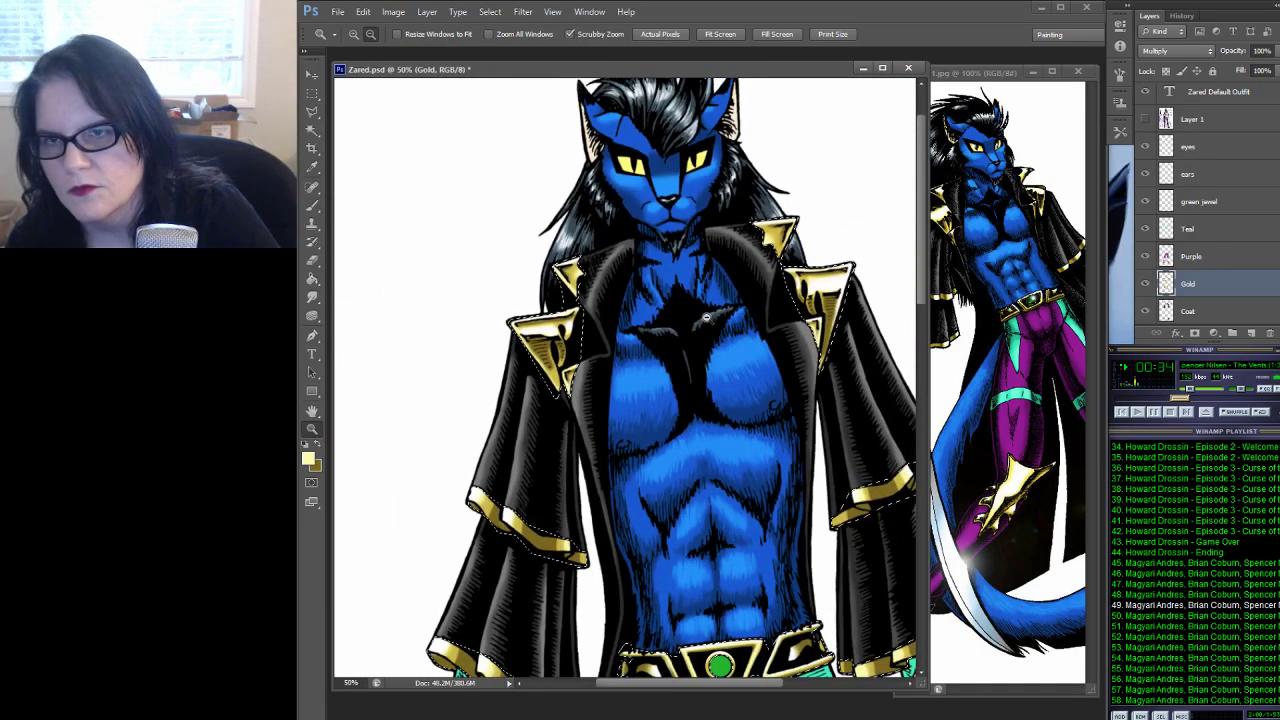
left_click_drag(721, 343, 647, 299)
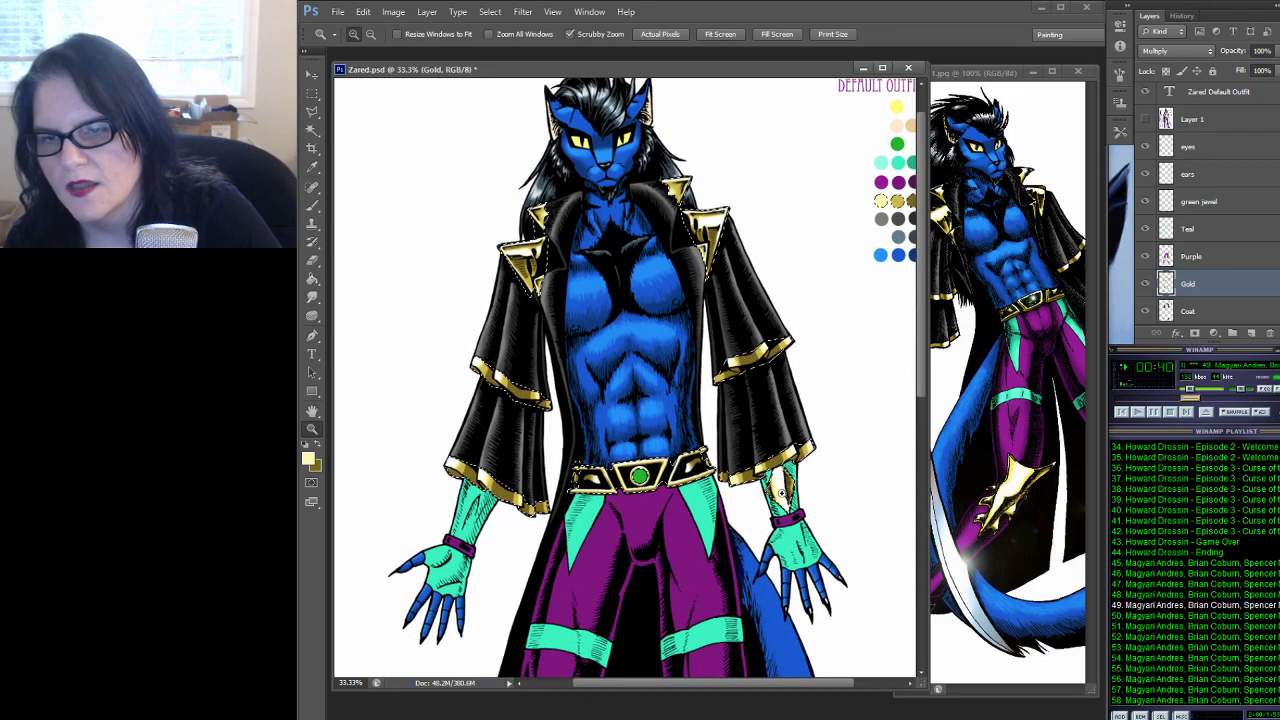
Brush pale gold along the lit facet of the gold diamond on the viewer's-right forearm, beside its white glint
left_click(789, 484)
left_click(789, 484)
left_click(789, 484)
left_click(789, 484)
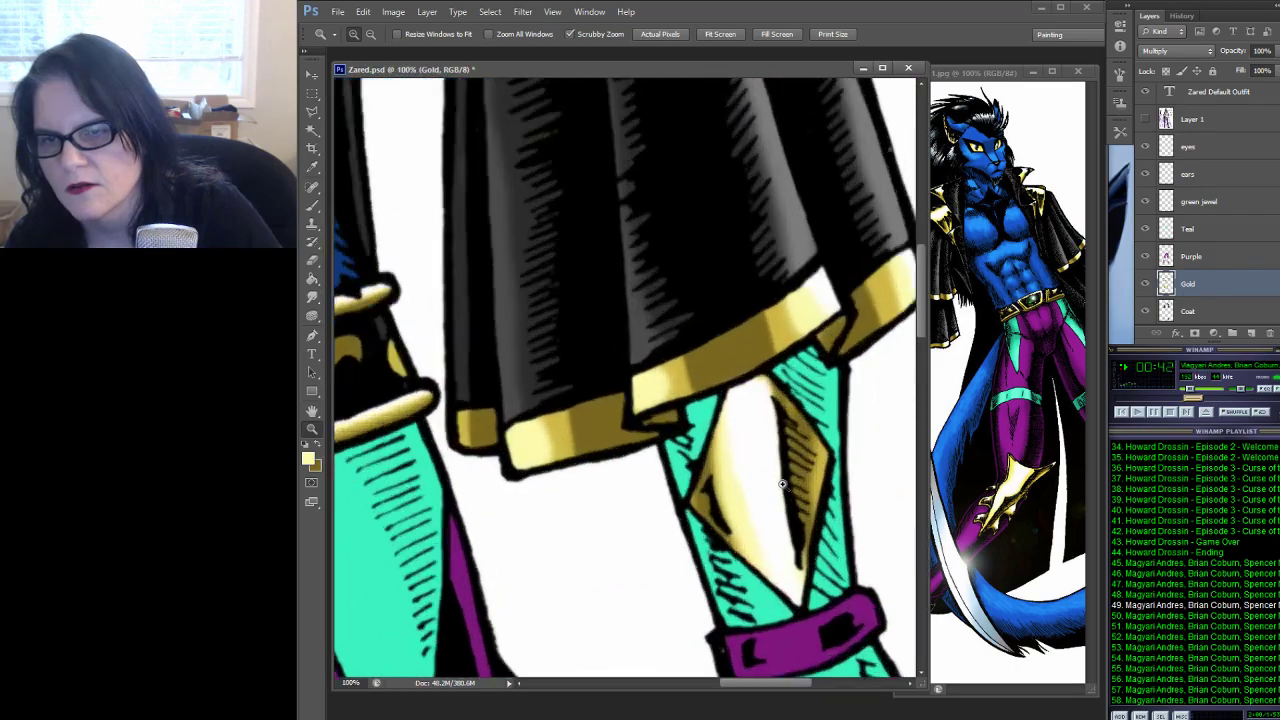
mouse_move(775, 480)
left_mouse_down()
mouse_move(687, 360)
mouse_move(670, 358)
left_mouse_up()
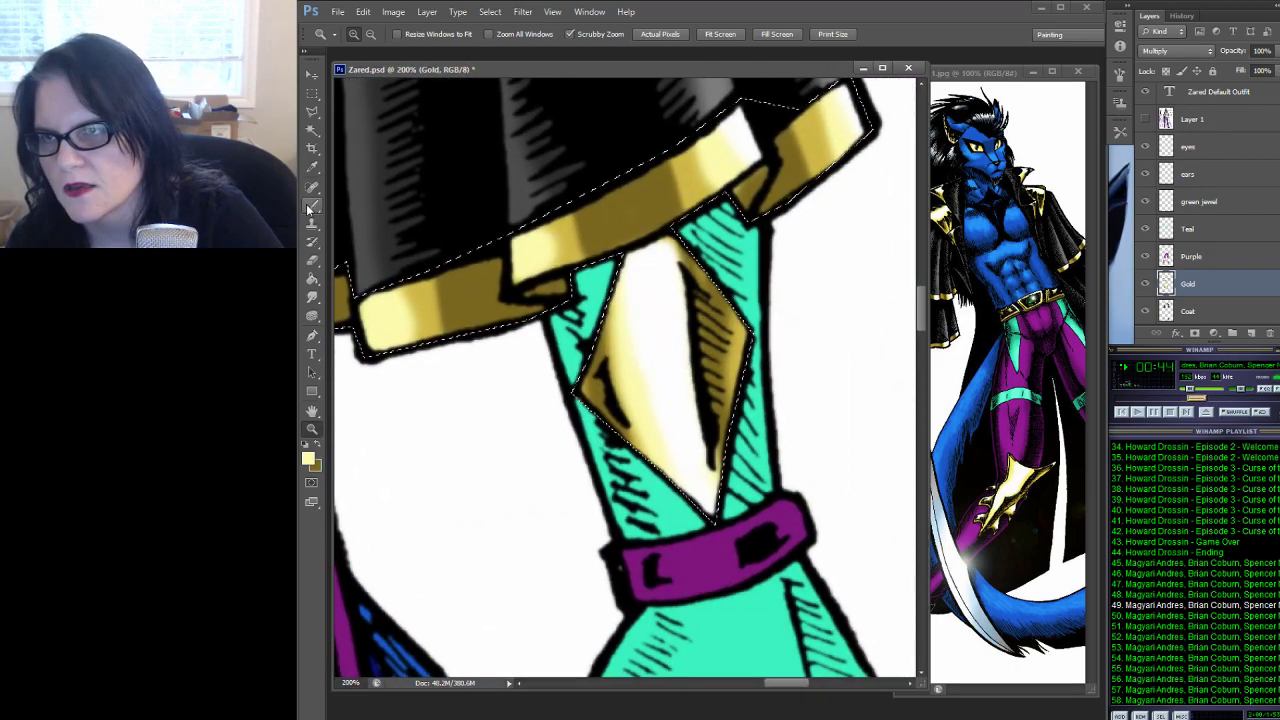
key("b")
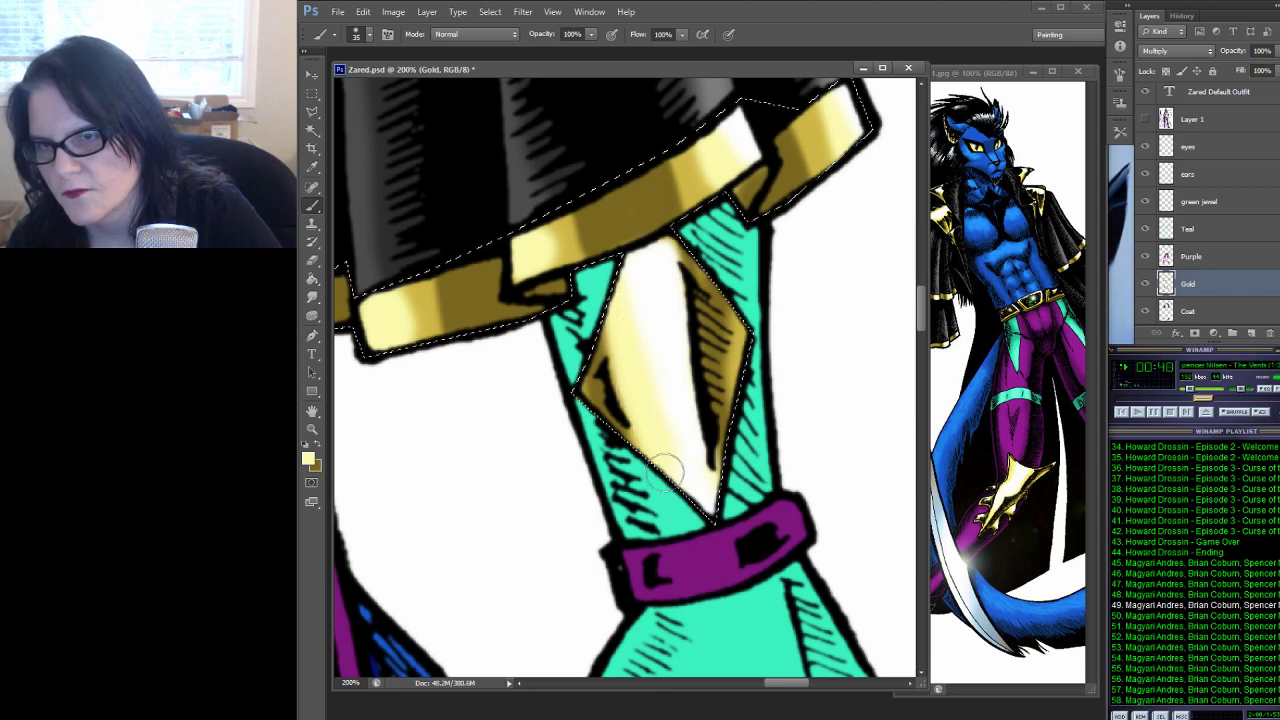
mouse_move(668, 470)
left_mouse_down()
mouse_move(676, 544)
mouse_move(650, 353)
mouse_move(622, 332)
left_mouse_up()
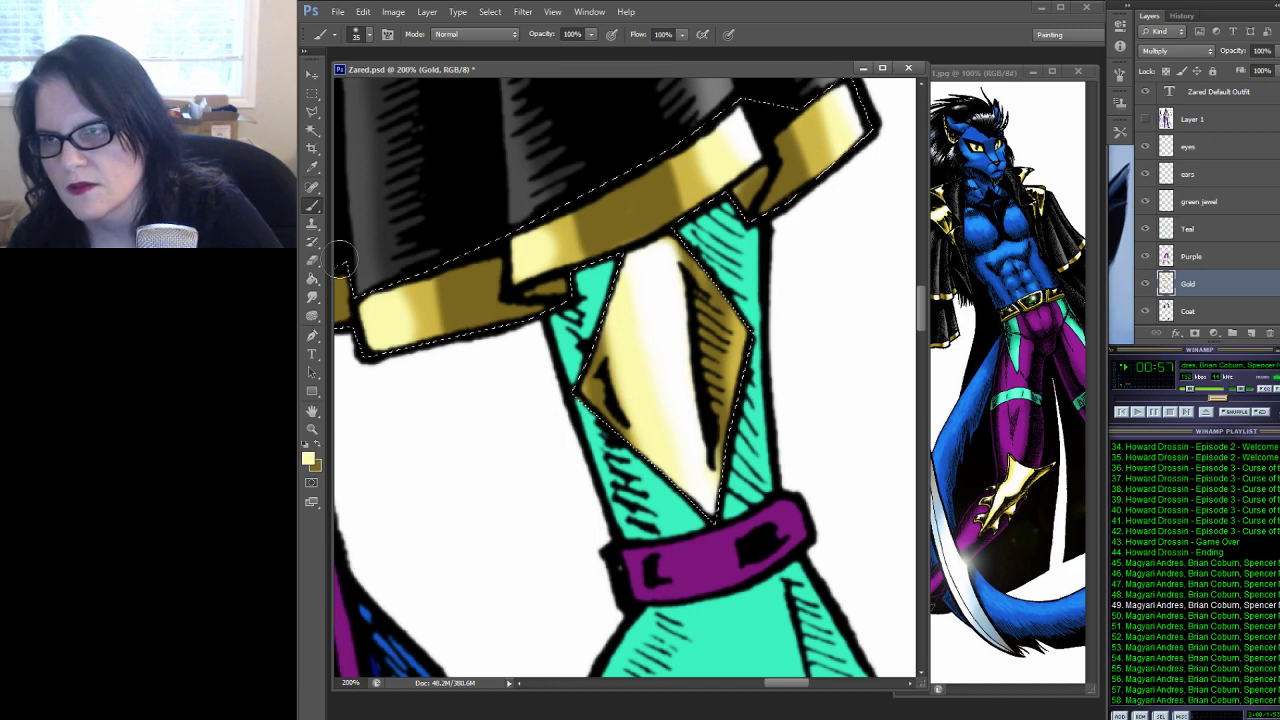
Blend dark, pale and mid gold tones into the forearm diamond's lit facet with the Brush
left_click(313, 167)
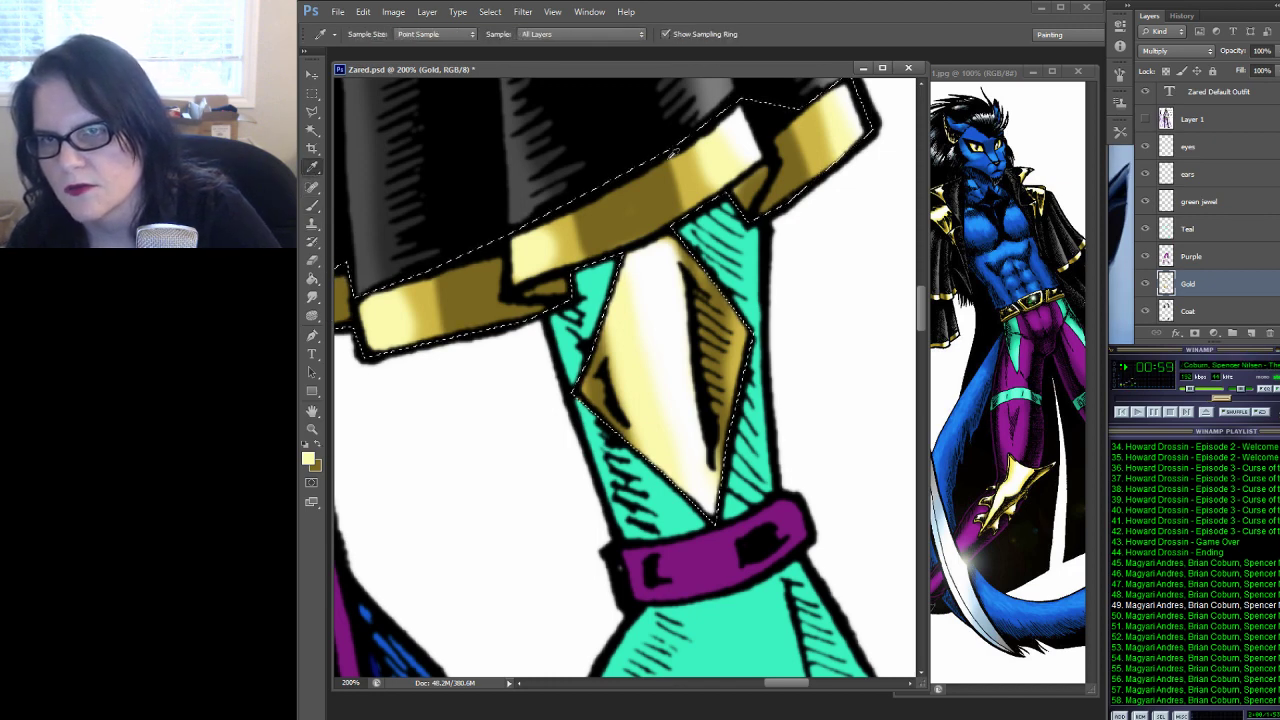
left_click(312, 205)
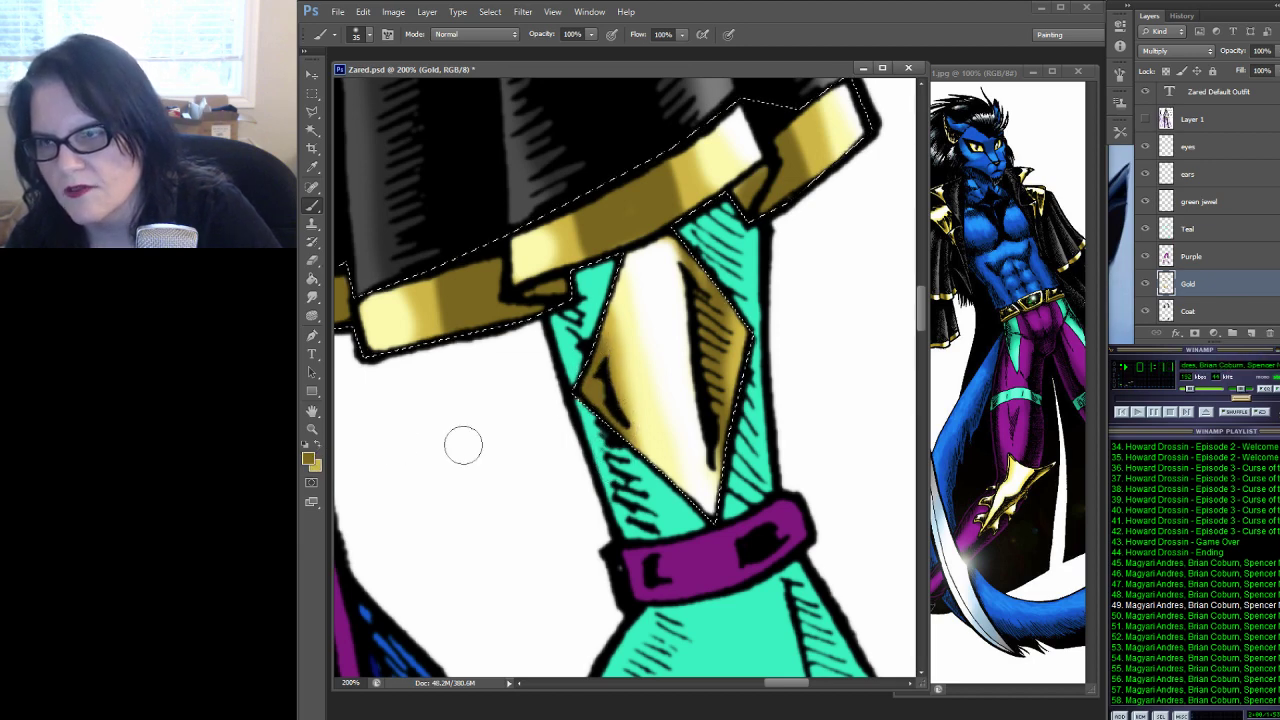
left_click(312, 168)
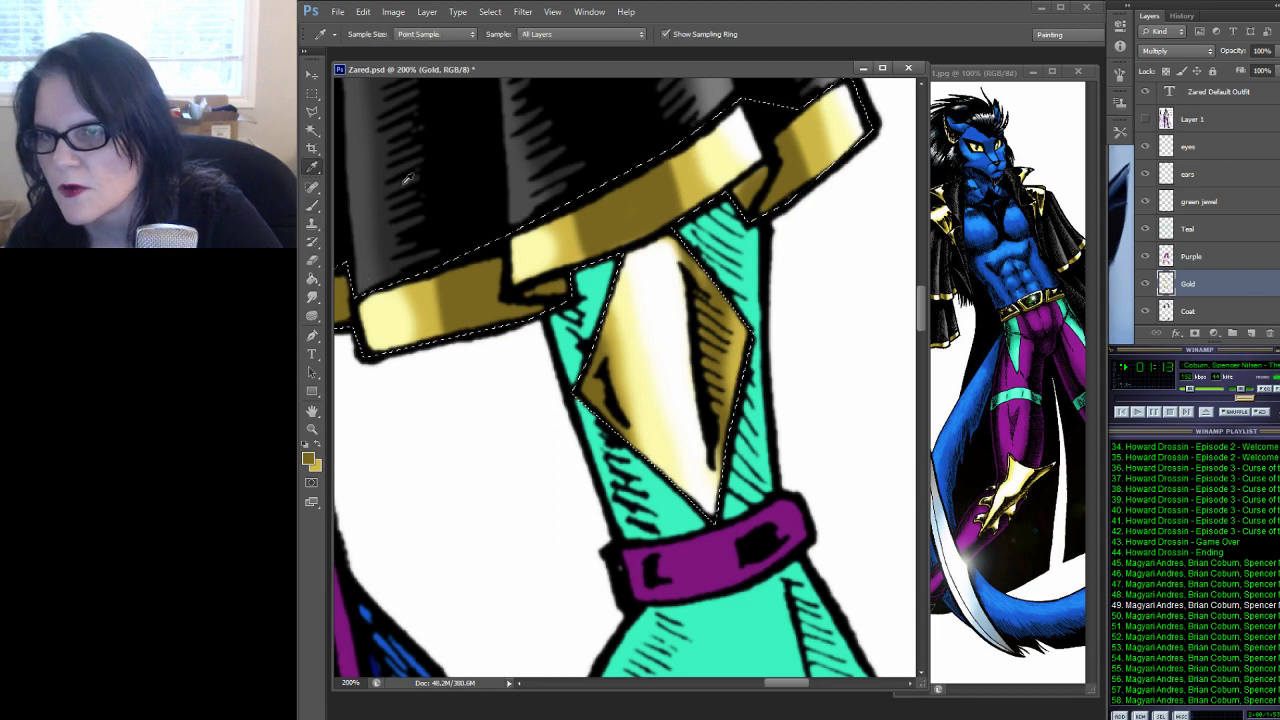
left_click(715, 150)
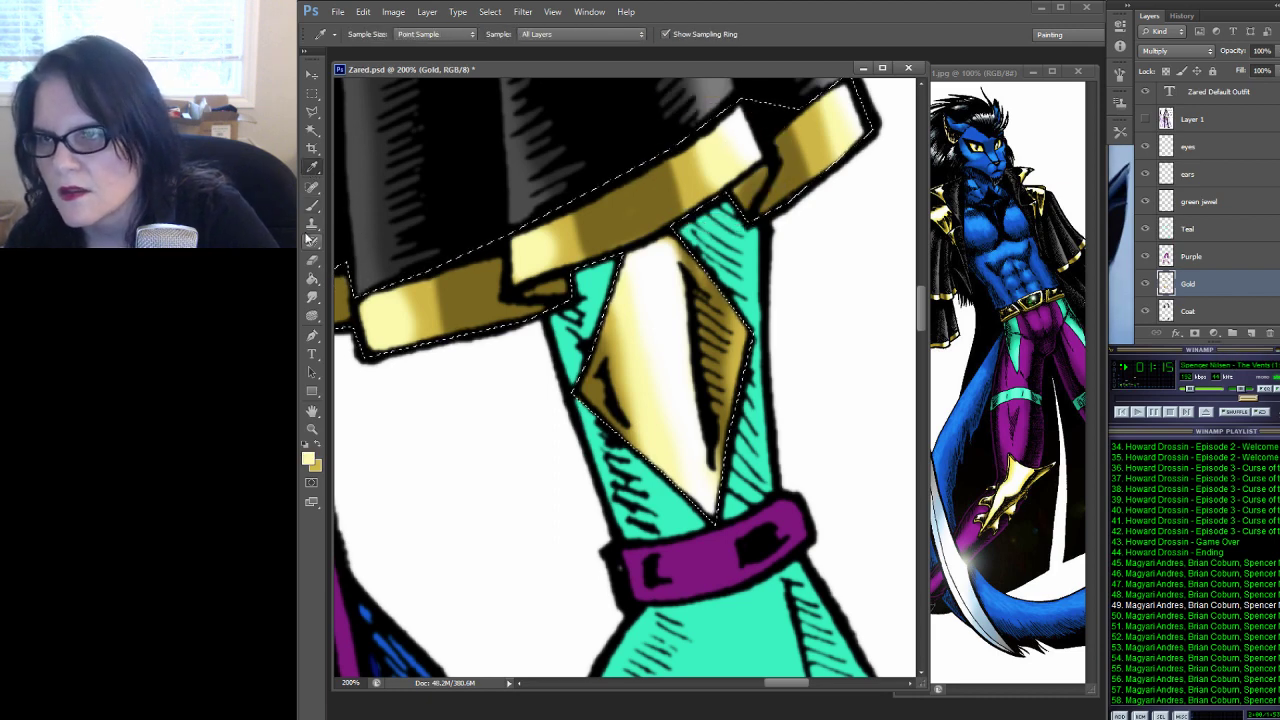
key("b")
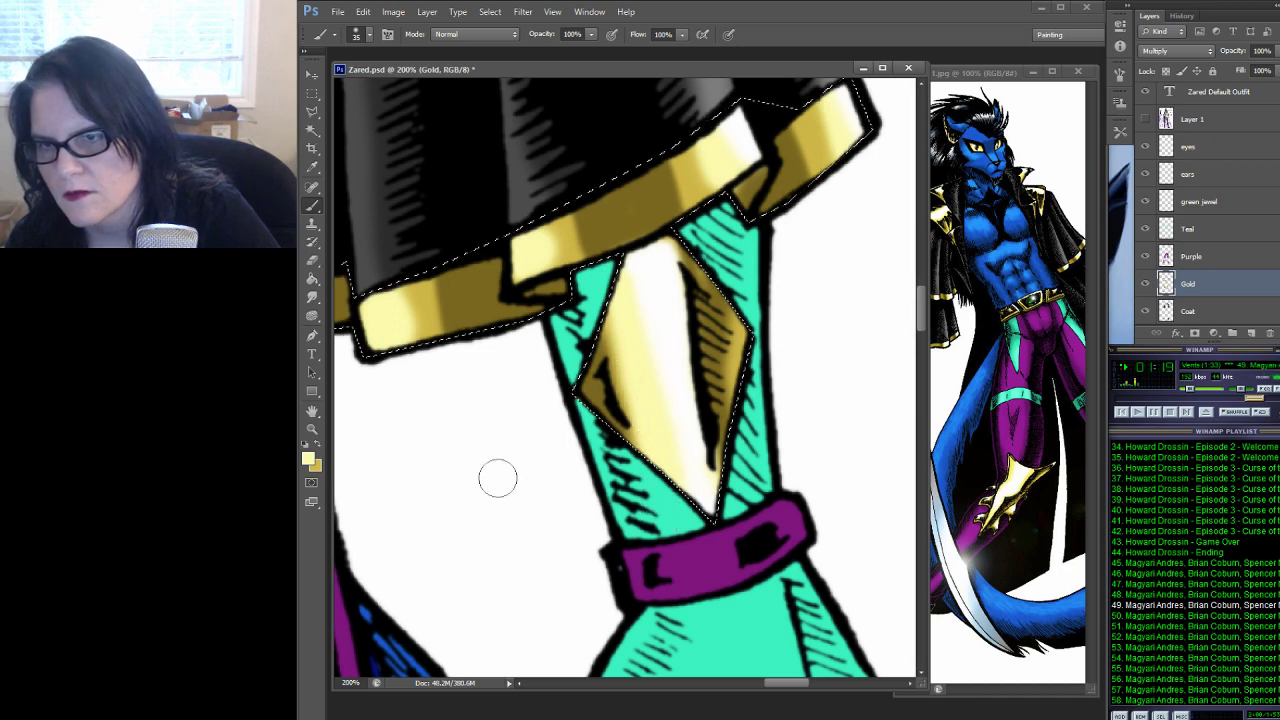
left_click(598, 386, "alt")
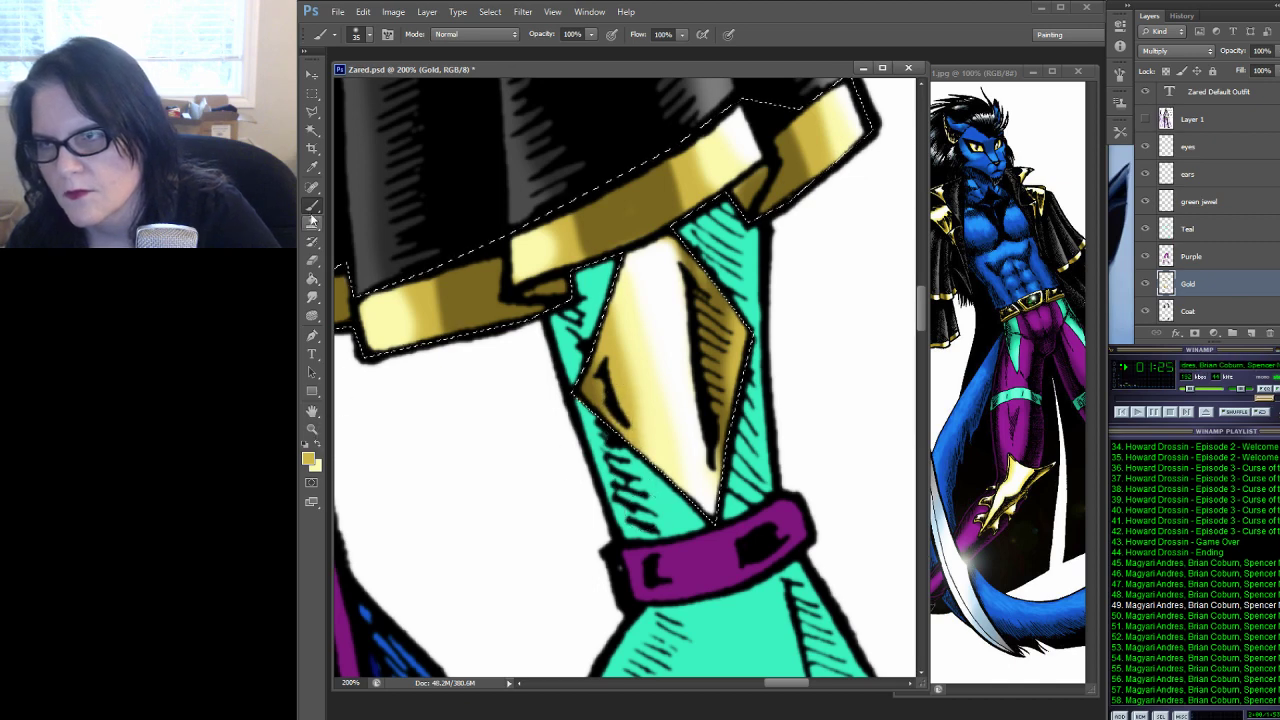
left_click(600, 238, "alt")
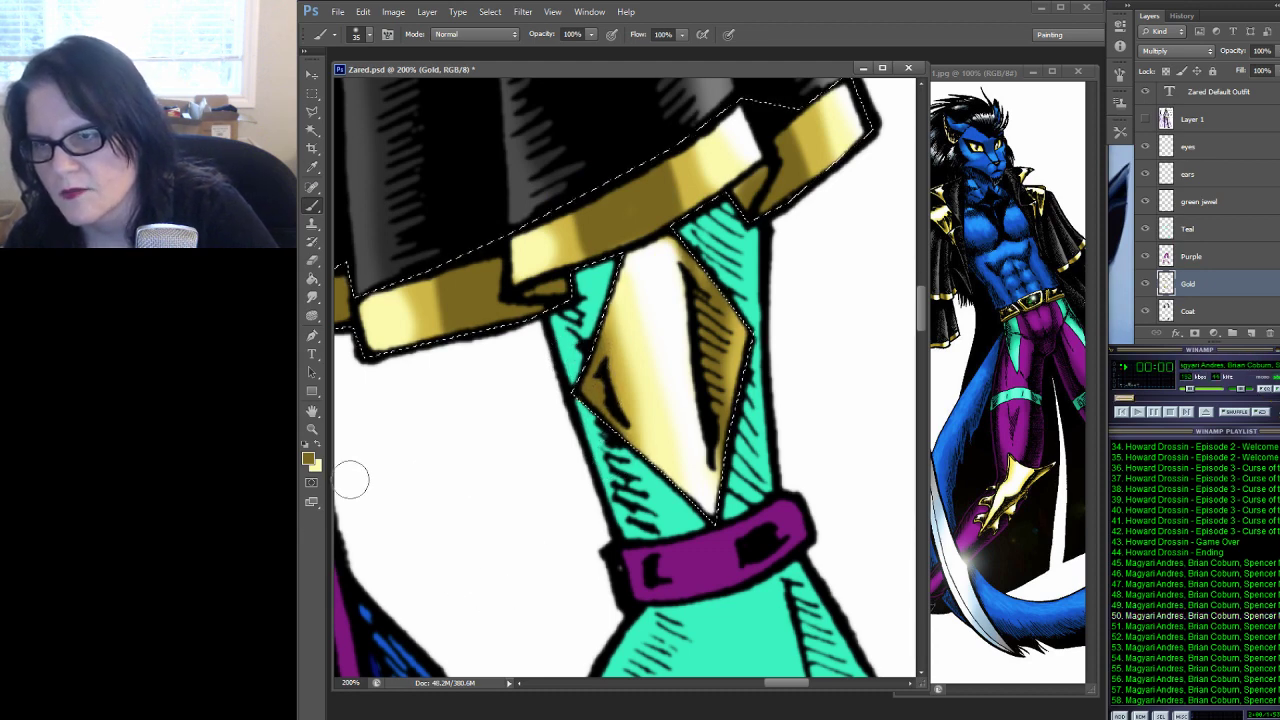
Clear the selection and reload it from the contents of the Gold layer
key("z")
left_click_drag(643, 362, 870, 640)
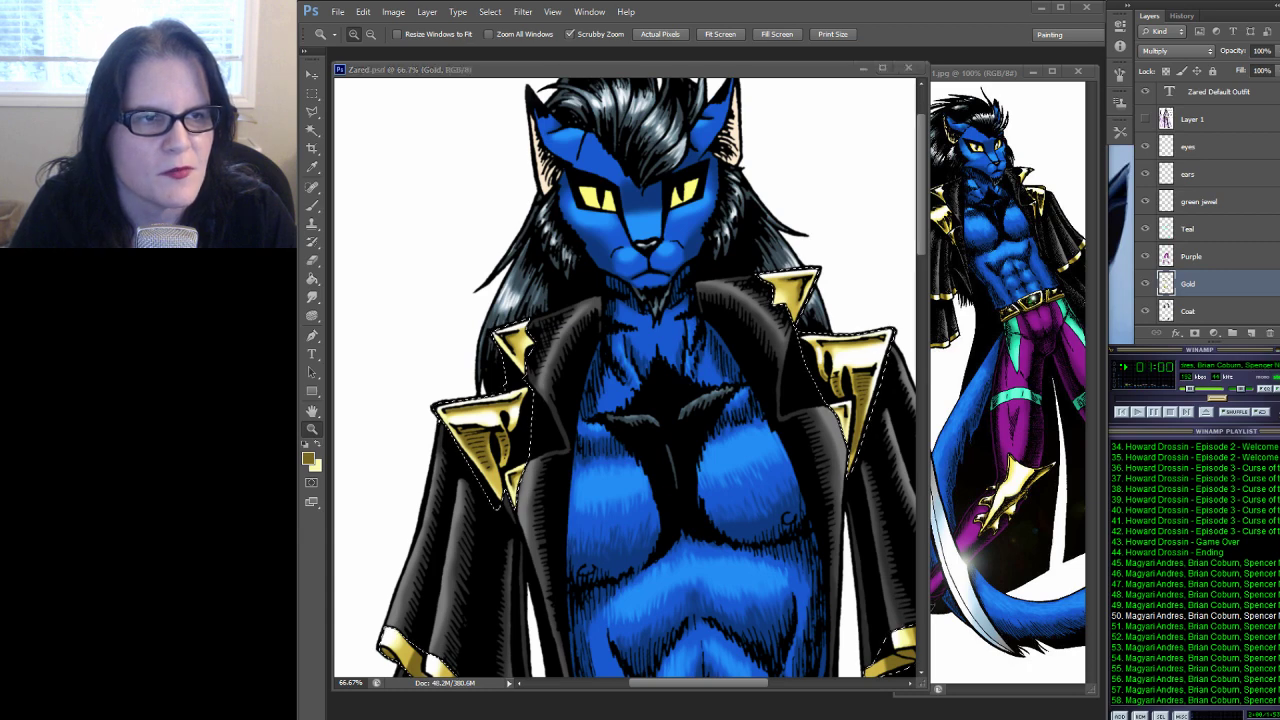
key("ctrl+d")
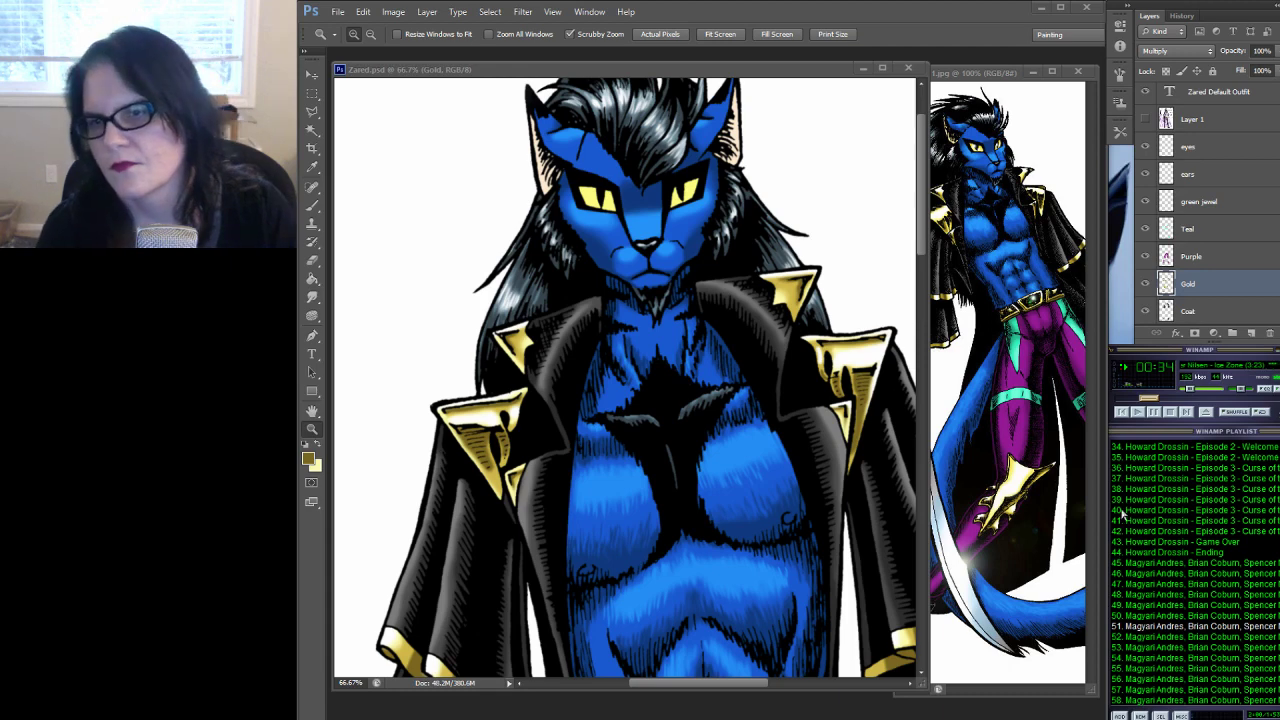
left_click(1166, 284, "ctrl")
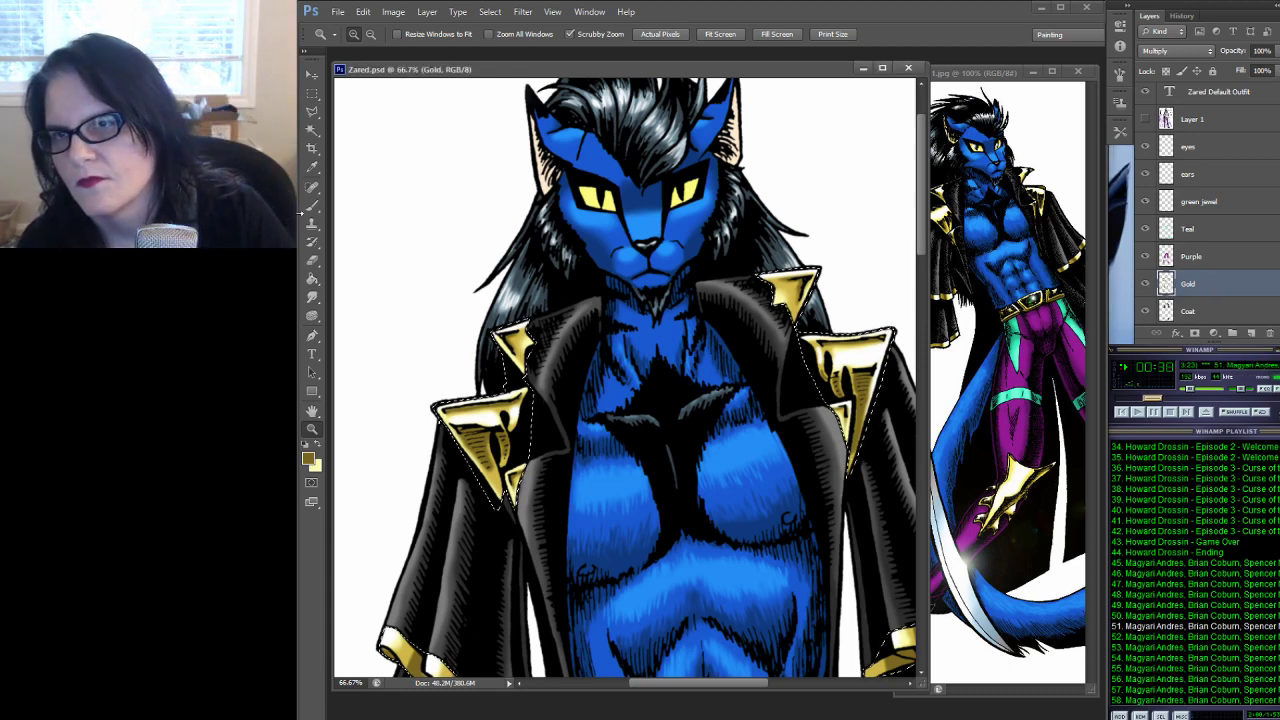
Sample a dark gold swatch from the palette and brush shadow into the inner recess of the viewer's-left gold collar point
left_click_drag(851, 286, 565, 293)
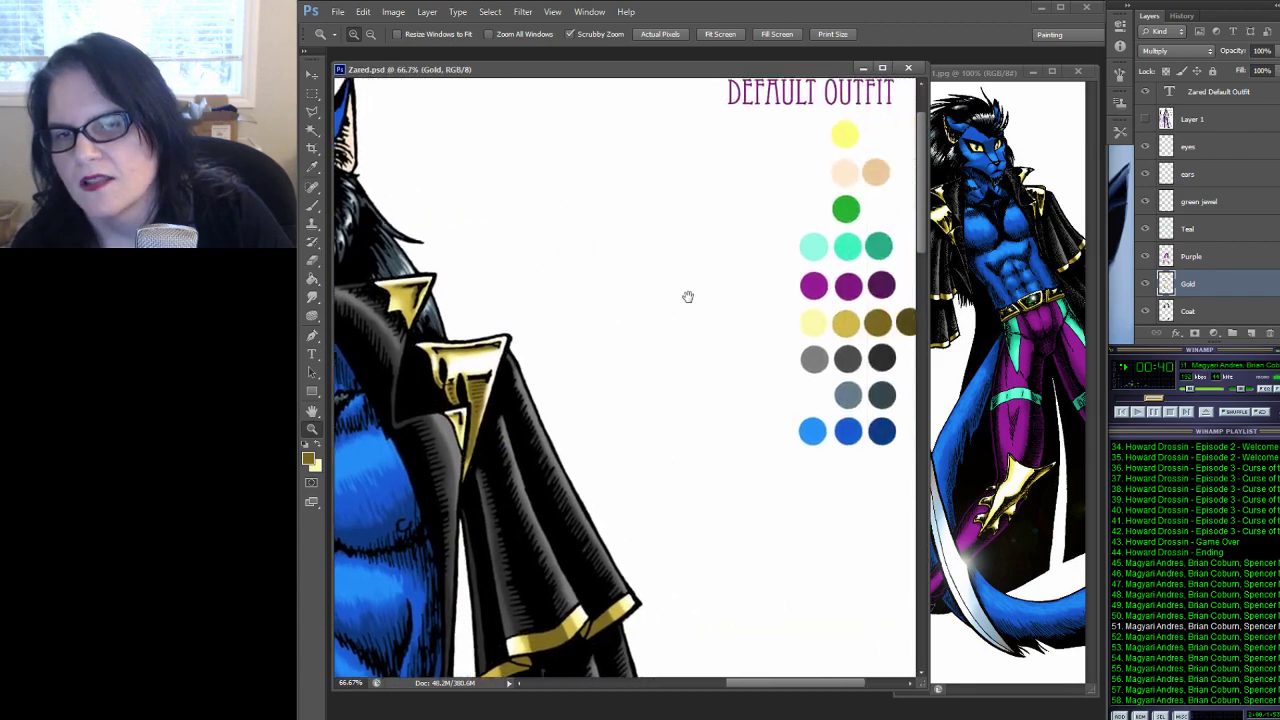
left_click(312, 168)
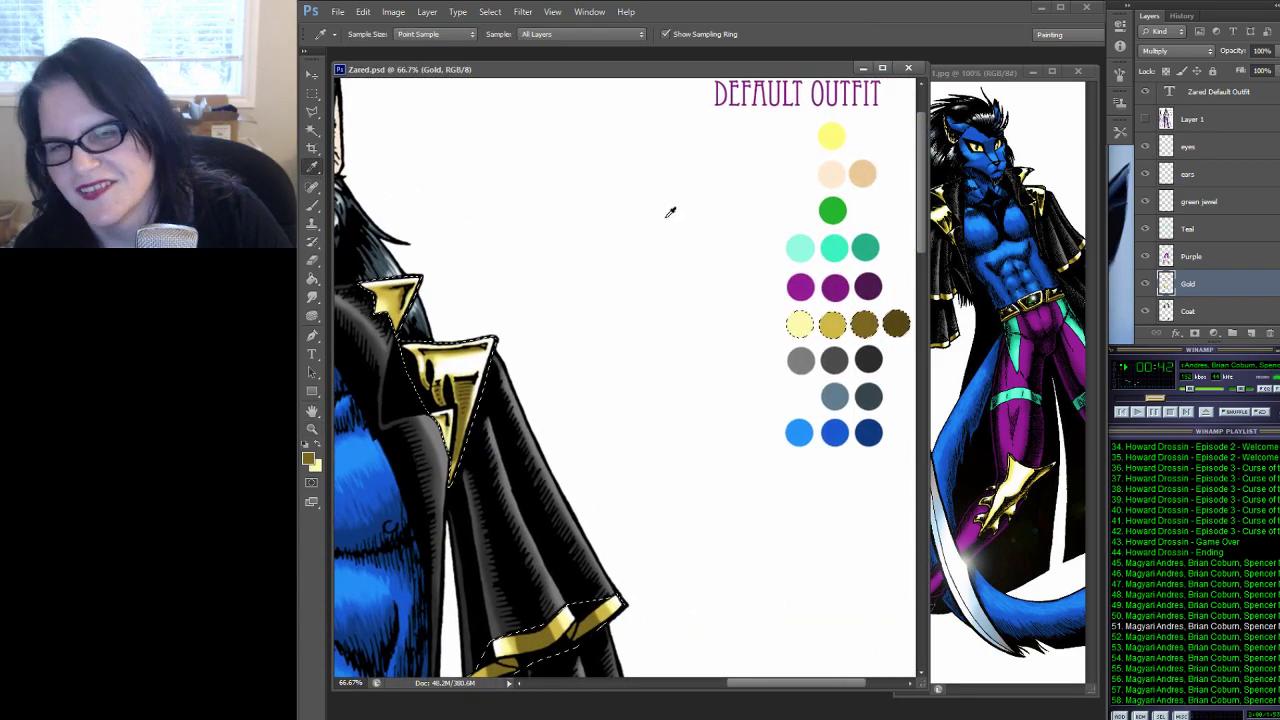
left_click(865, 324)
left_click_drag(560, 357, 863, 371)
left_click(312, 428)
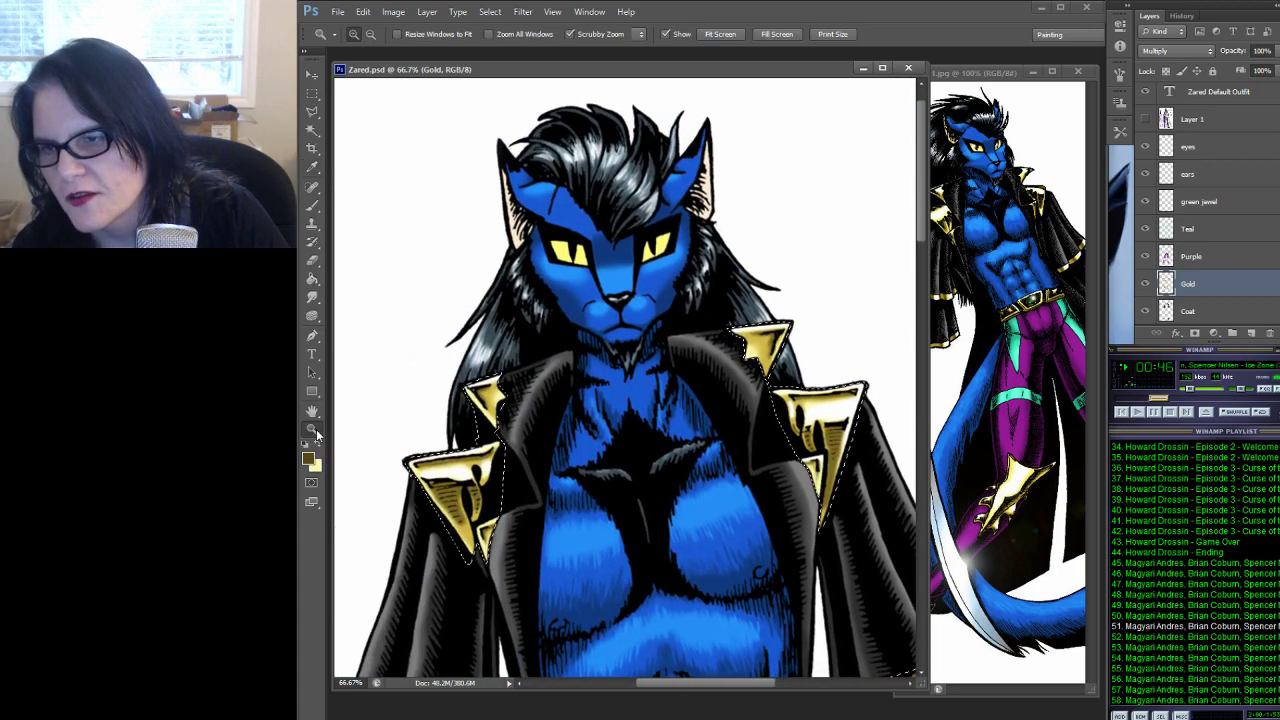
left_click(470, 413)
left_click(495, 413)
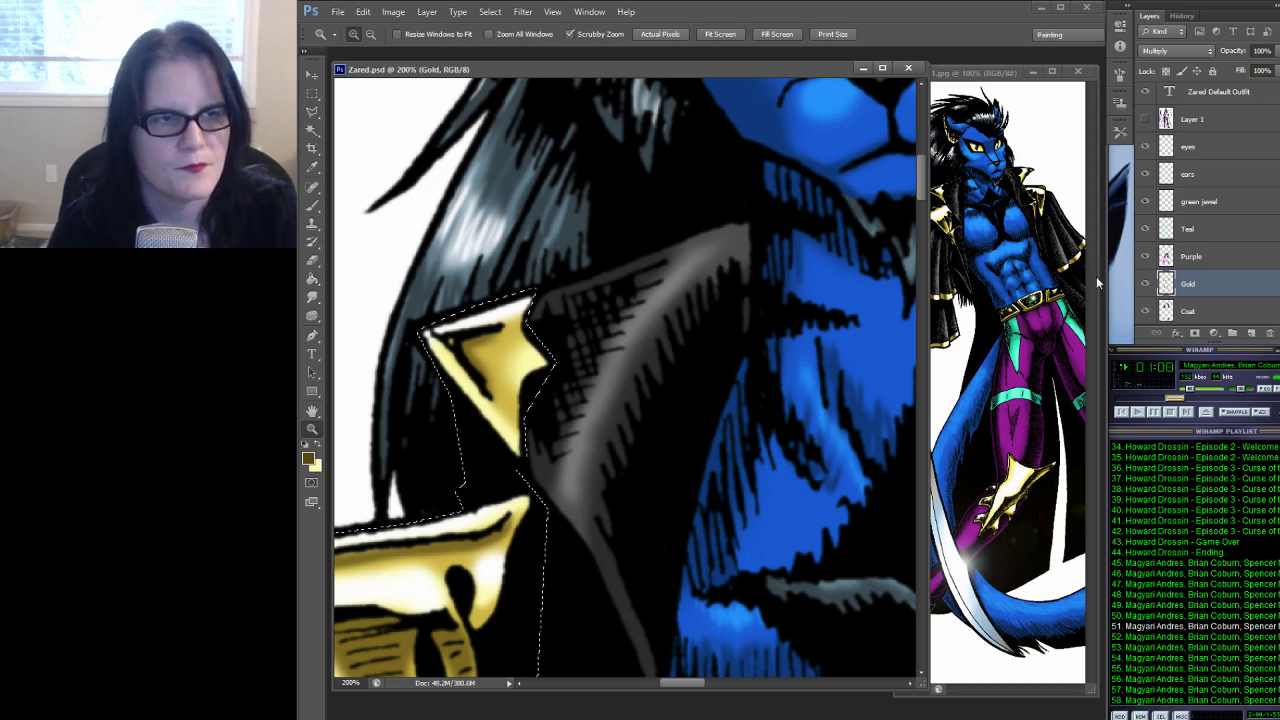
left_click(312, 205)
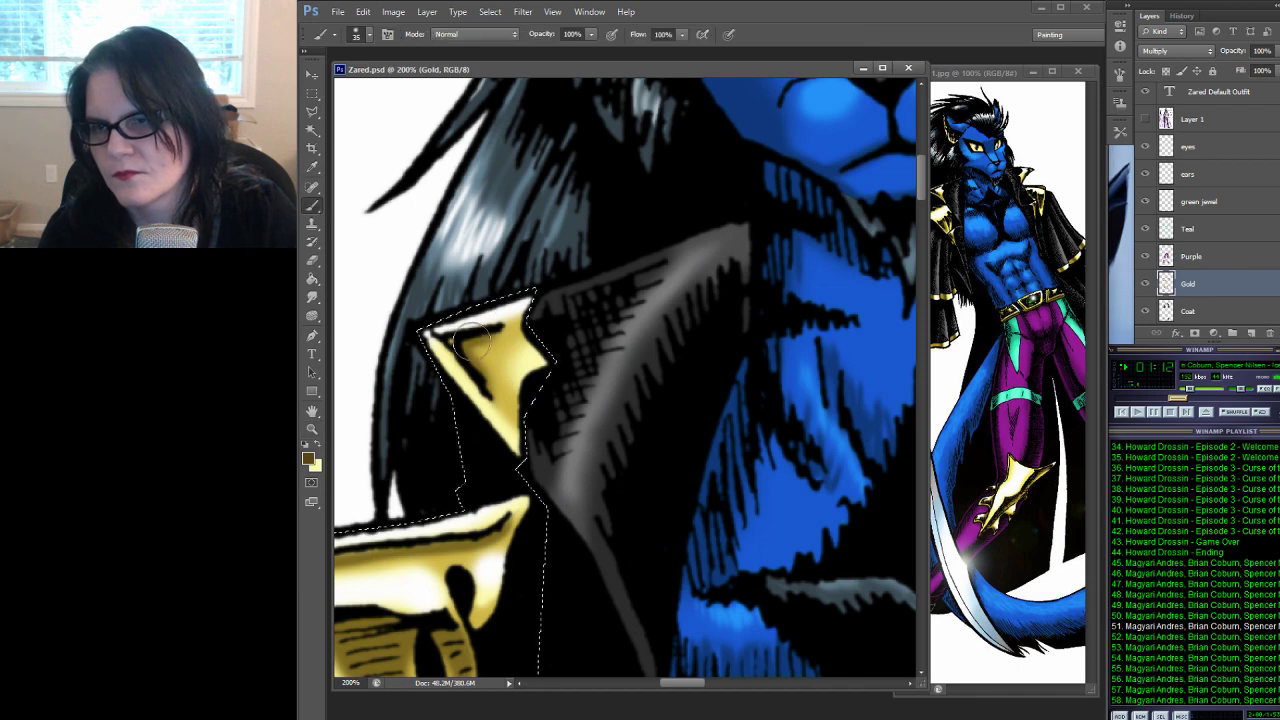
left_click_drag(474, 343, 458, 352)
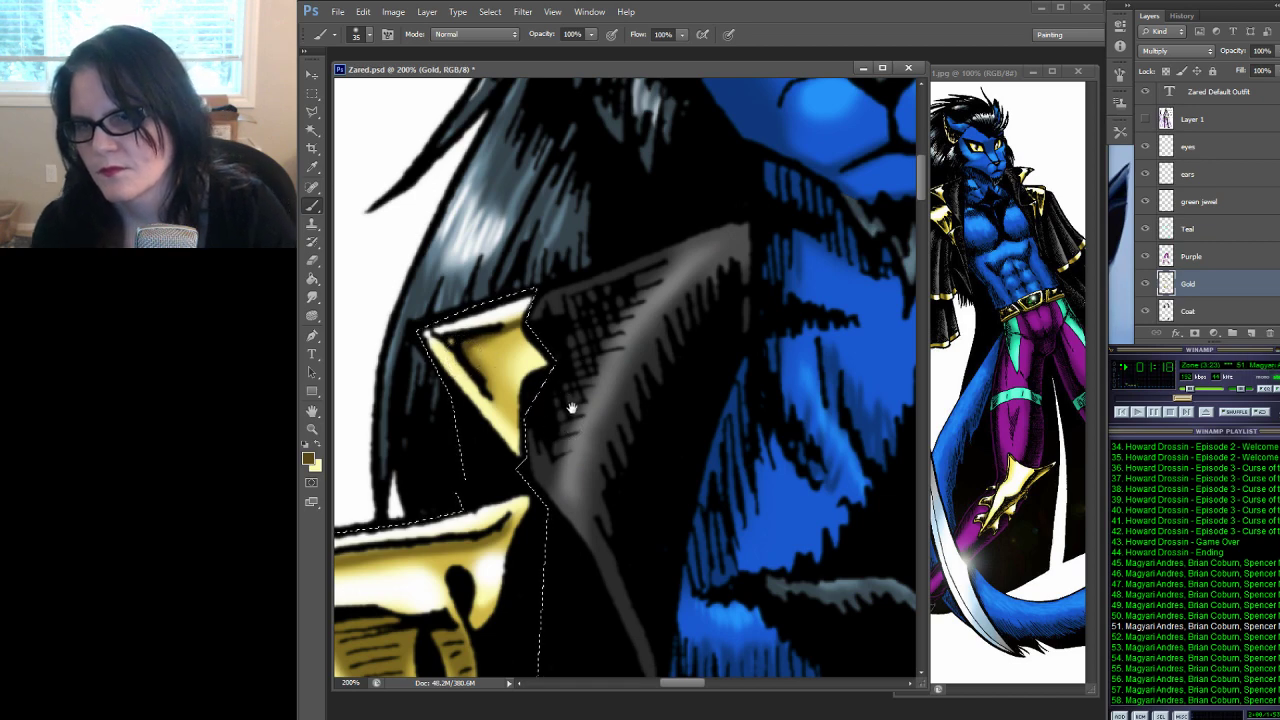
Brush dark gold shadow into the hatched recess of the viewer's-left shoulder guard and the inner recess of the viewer's-right collar point
left_click_drag(571, 409, 719, 183)
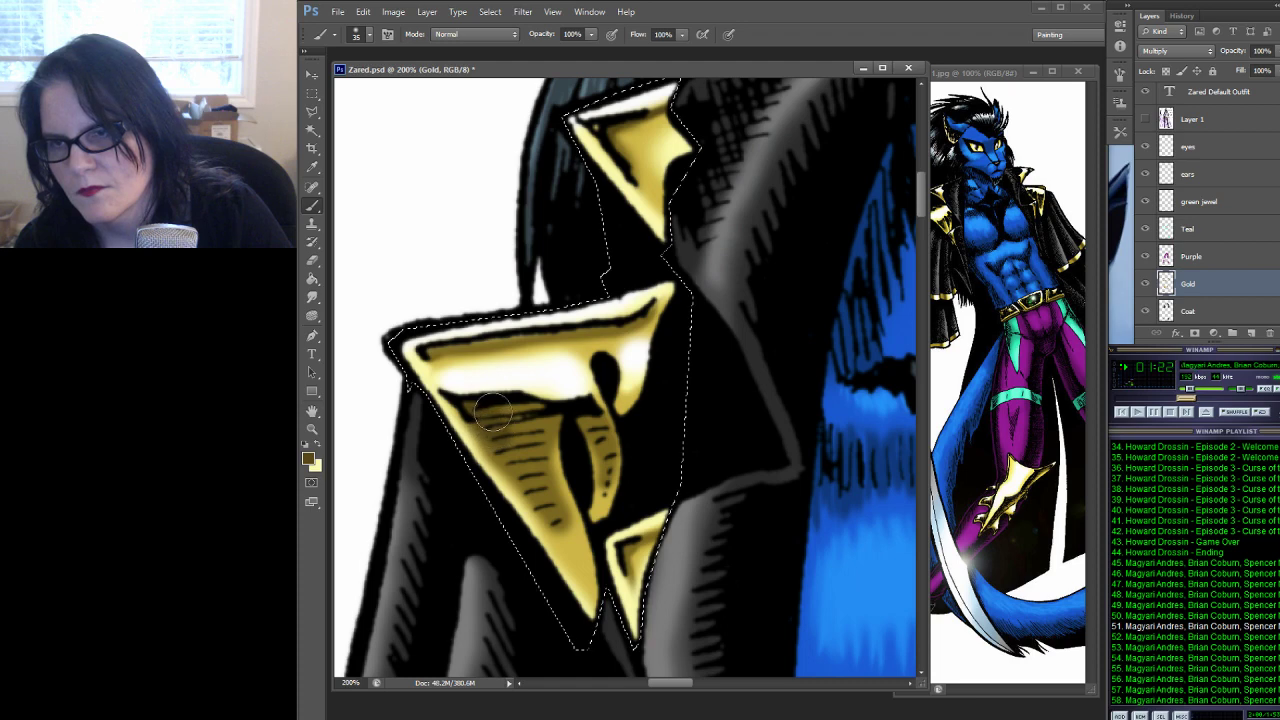
mouse_move(512, 428)
left_mouse_down()
mouse_move(506, 414)
mouse_move(617, 425)
mouse_move(600, 420)
mouse_move(610, 465)
mouse_move(524, 443)
left_mouse_up()
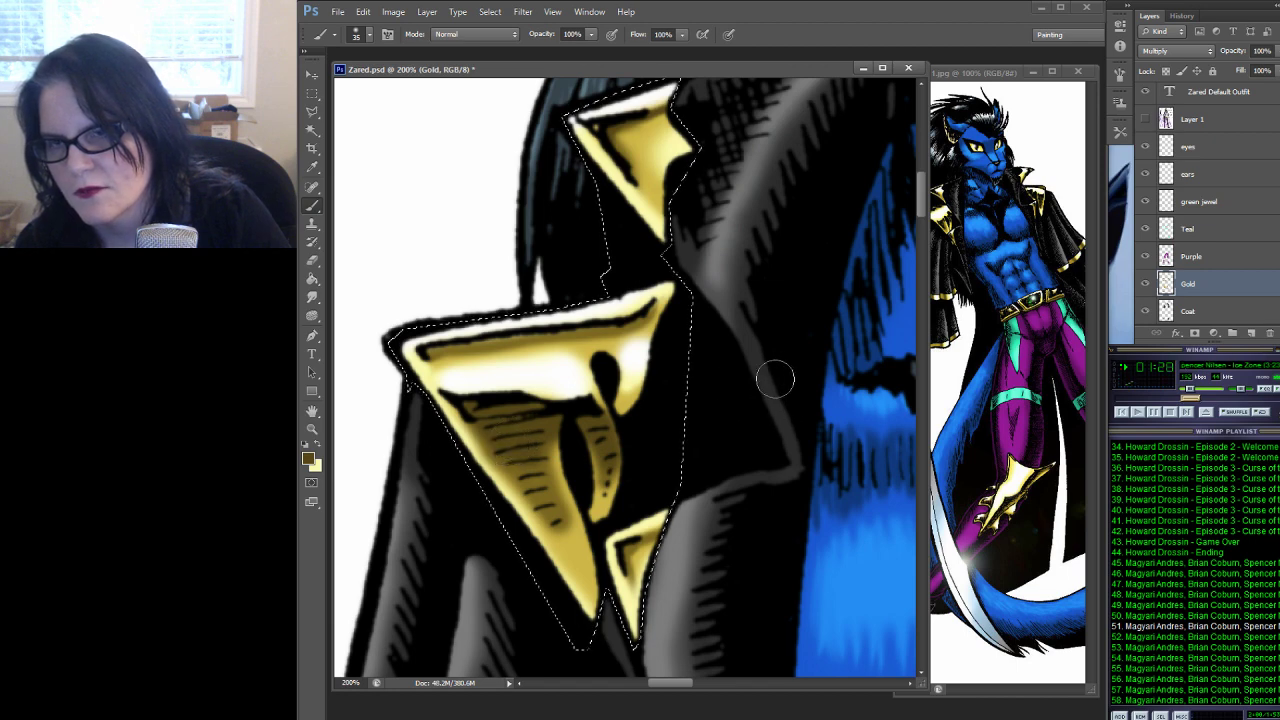
left_click_drag(786, 326, 440, 400)
left_click_drag(690, 346, 380, 500)
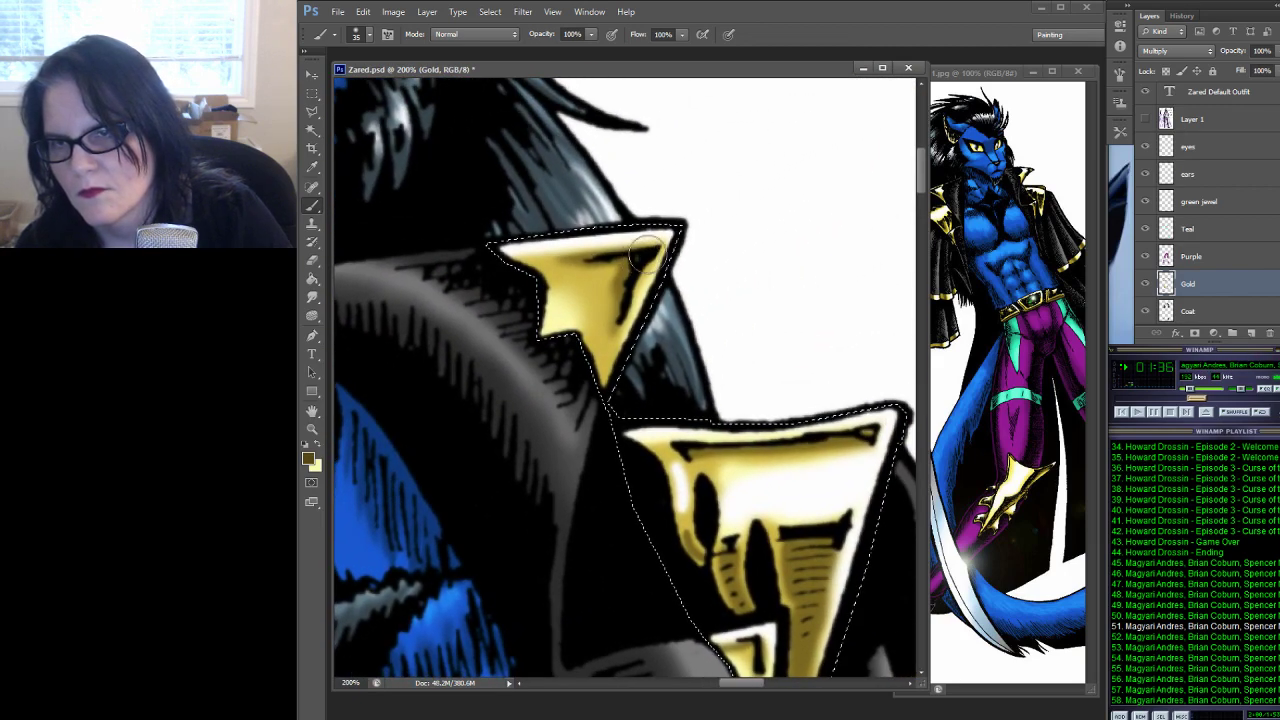
left_click_drag(652, 250, 642, 252)
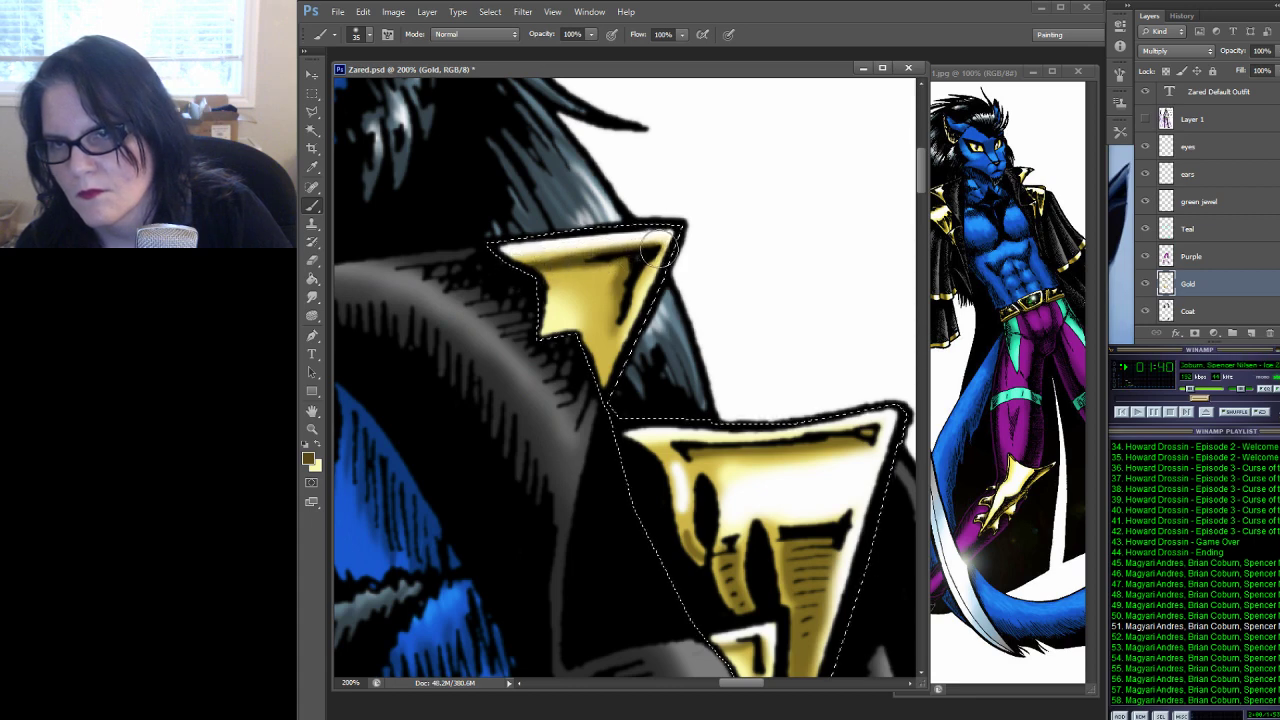
Brush dark gold shadow over the hatched recess and small inner fold of the viewer's-right shoulder guard
mouse_move(878, 412)
left_mouse_down()
mouse_move(850, 440)
mouse_move(686, 450)
left_mouse_up()
left_click_drag(874, 374, 839, 241)
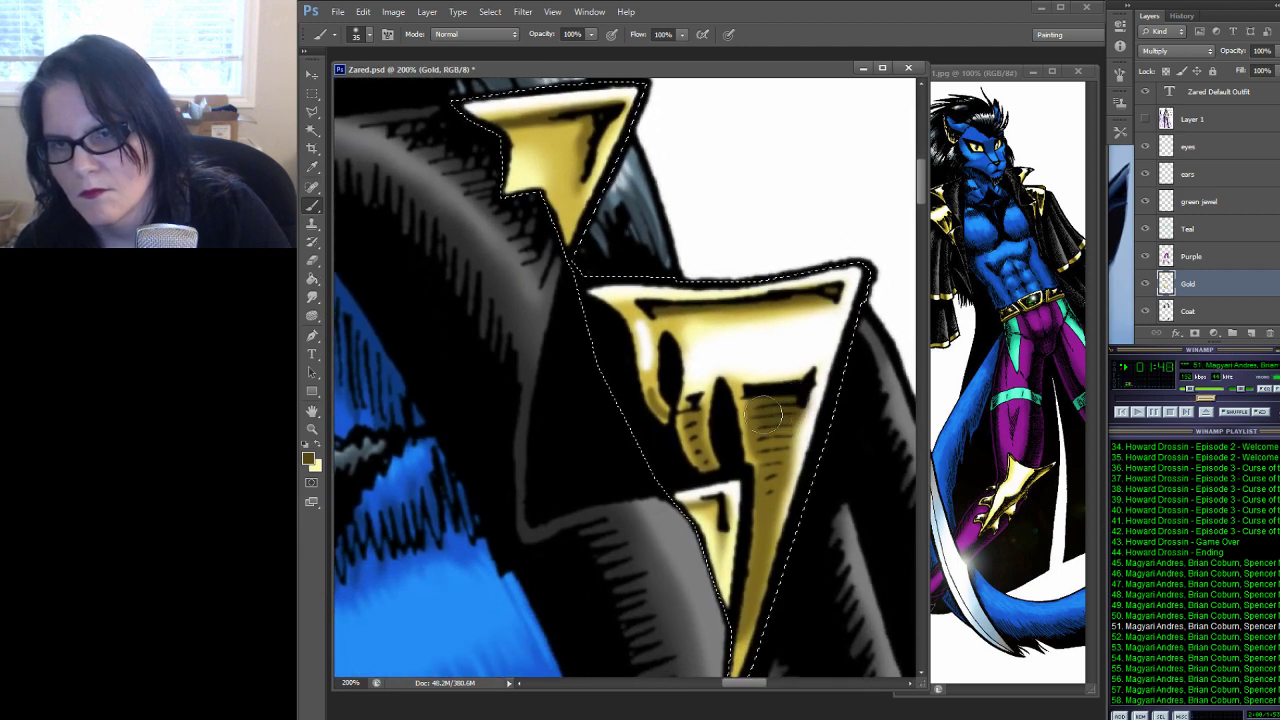
left_click_drag(762, 413, 772, 434)
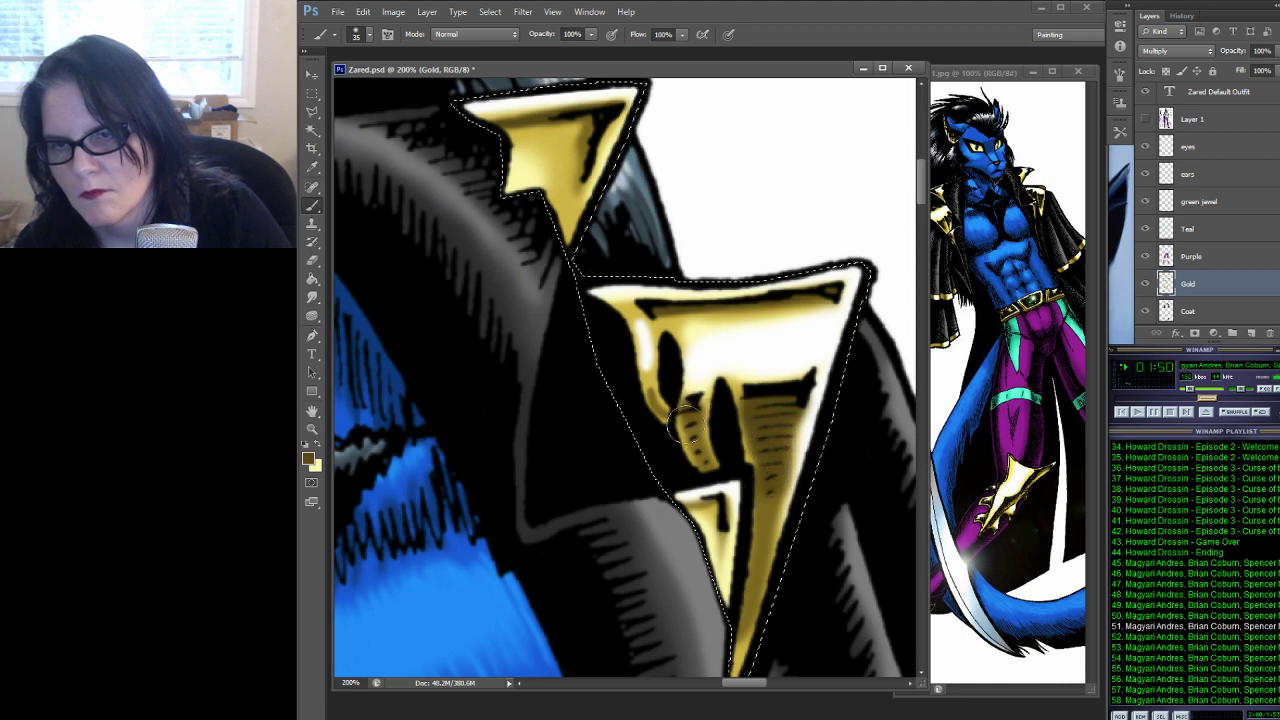
mouse_move(687, 425)
left_mouse_down()
mouse_move(701, 452)
mouse_move(738, 440)
mouse_move(718, 512)
left_mouse_up()
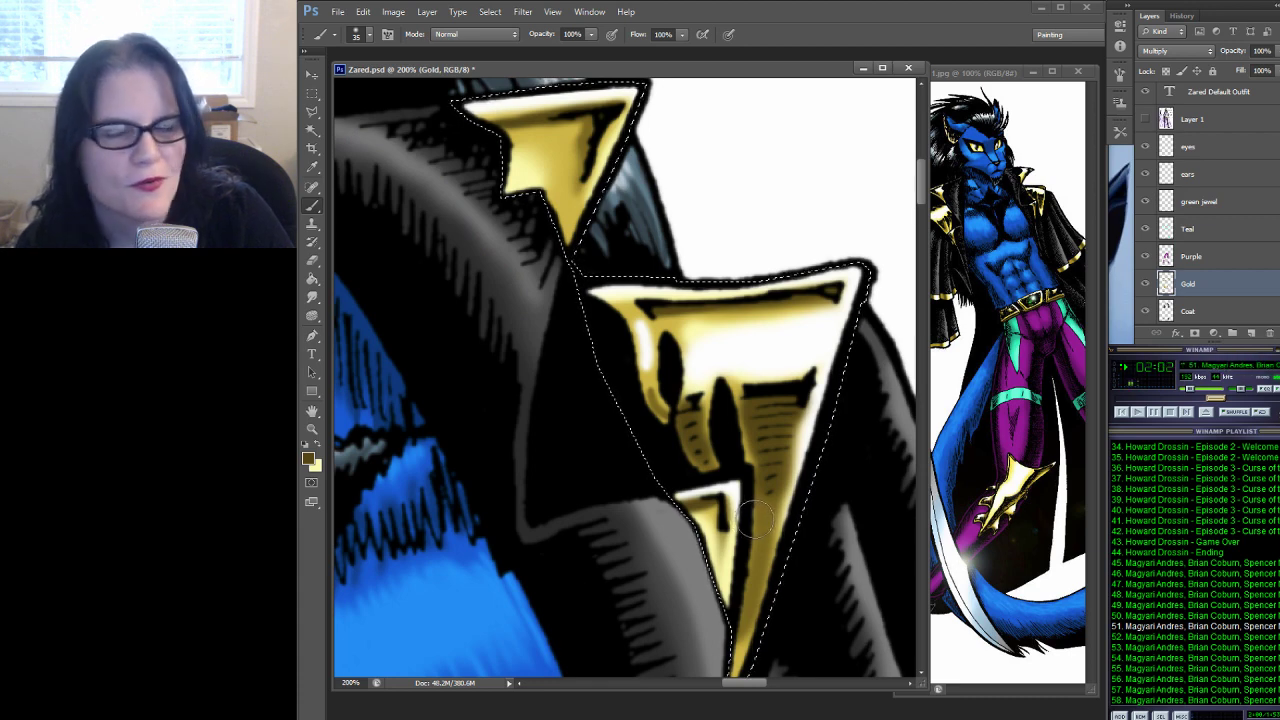
left_click_drag(793, 478, 758, 343)
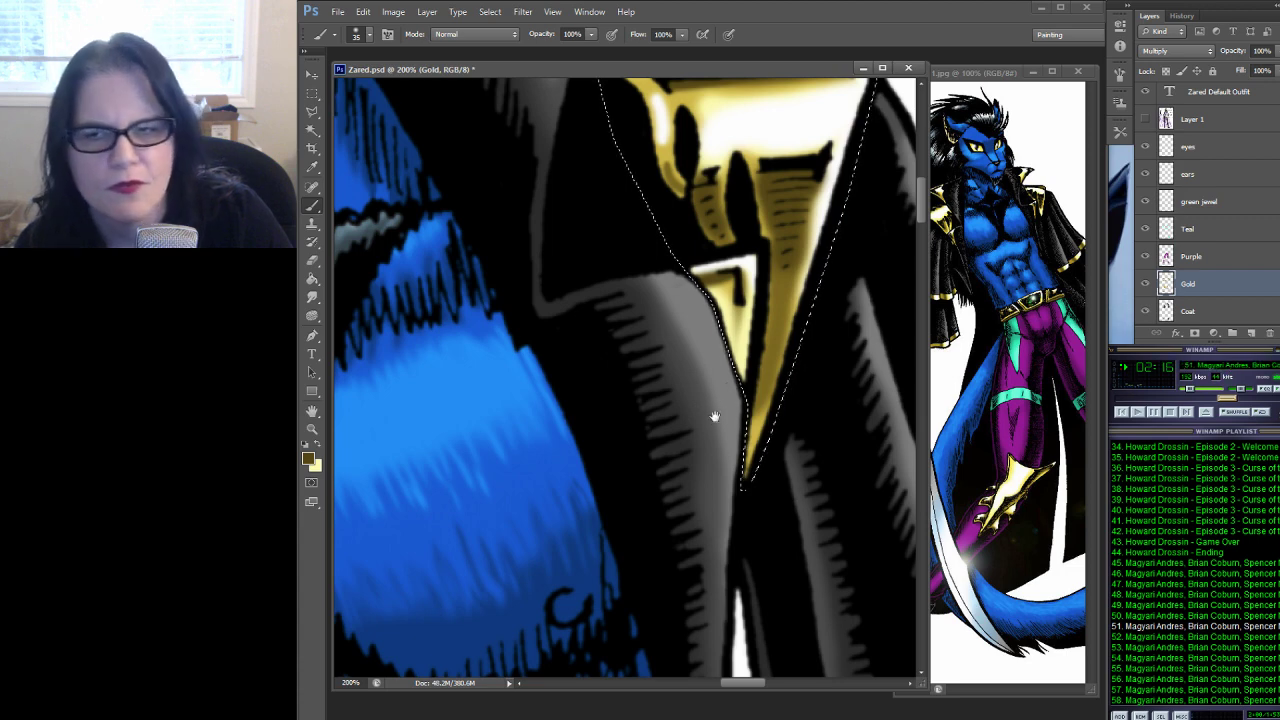
Brush soft dark gold fold bands and underside shadow along the gold coat trim above the teal area
mouse_move(706, 414)
left_mouse_down()
mouse_move(720, 474)
mouse_move(649, 557)
mouse_move(634, 606)
mouse_move(620, 380)
mouse_move(540, 380)
mouse_move(663, 371)
mouse_move(660, 449)
mouse_move(657, 378)
mouse_move(709, 346)
mouse_move(591, 274)
mouse_move(600, 254)
mouse_move(450, 333)
left_mouse_up()
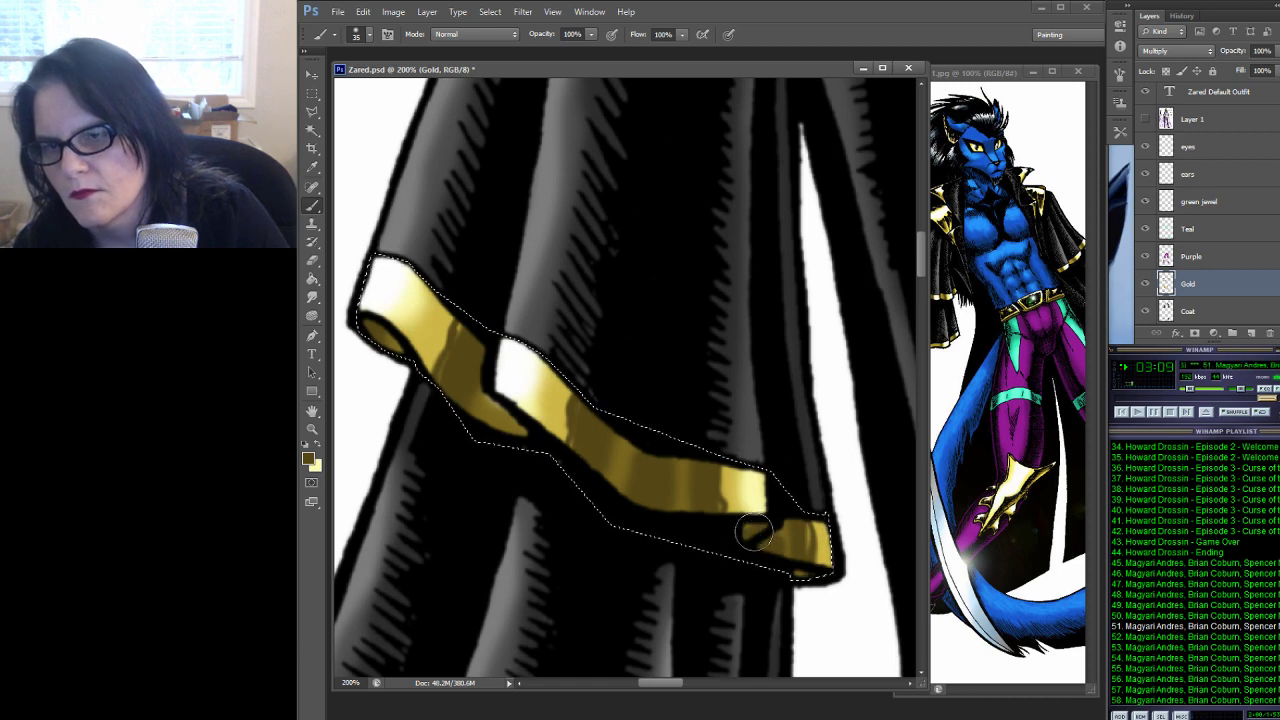
key("h")
mouse_move(755, 537)
left_mouse_down()
mouse_move(545, 359)
mouse_move(709, 500)
mouse_move(810, 195)
mouse_move(726, 334)
left_mouse_up()
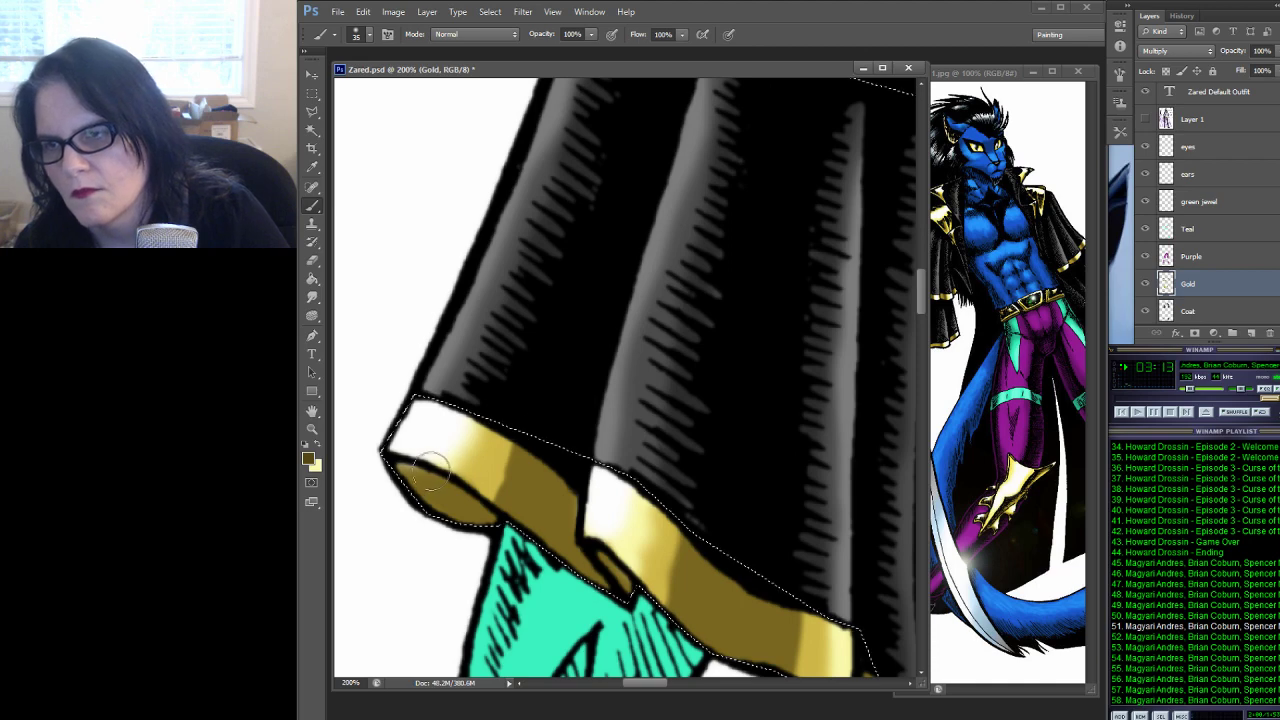
mouse_move(405, 470)
left_mouse_down()
mouse_move(439, 516)
mouse_move(467, 505)
mouse_move(510, 440)
mouse_move(490, 501)
mouse_move(503, 504)
mouse_move(520, 437)
left_mouse_up()
mouse_move(510, 484)
left_mouse_down()
mouse_move(533, 456)
mouse_move(506, 509)
mouse_move(558, 507)
mouse_move(595, 535)
mouse_move(583, 501)
mouse_move(584, 562)
left_mouse_up()
mouse_move(632, 494)
left_mouse_down()
mouse_move(591, 519)
mouse_move(580, 493)
mouse_move(566, 567)
mouse_move(576, 555)
mouse_move(619, 602)
mouse_move(594, 557)
mouse_move(630, 590)
left_mouse_up()
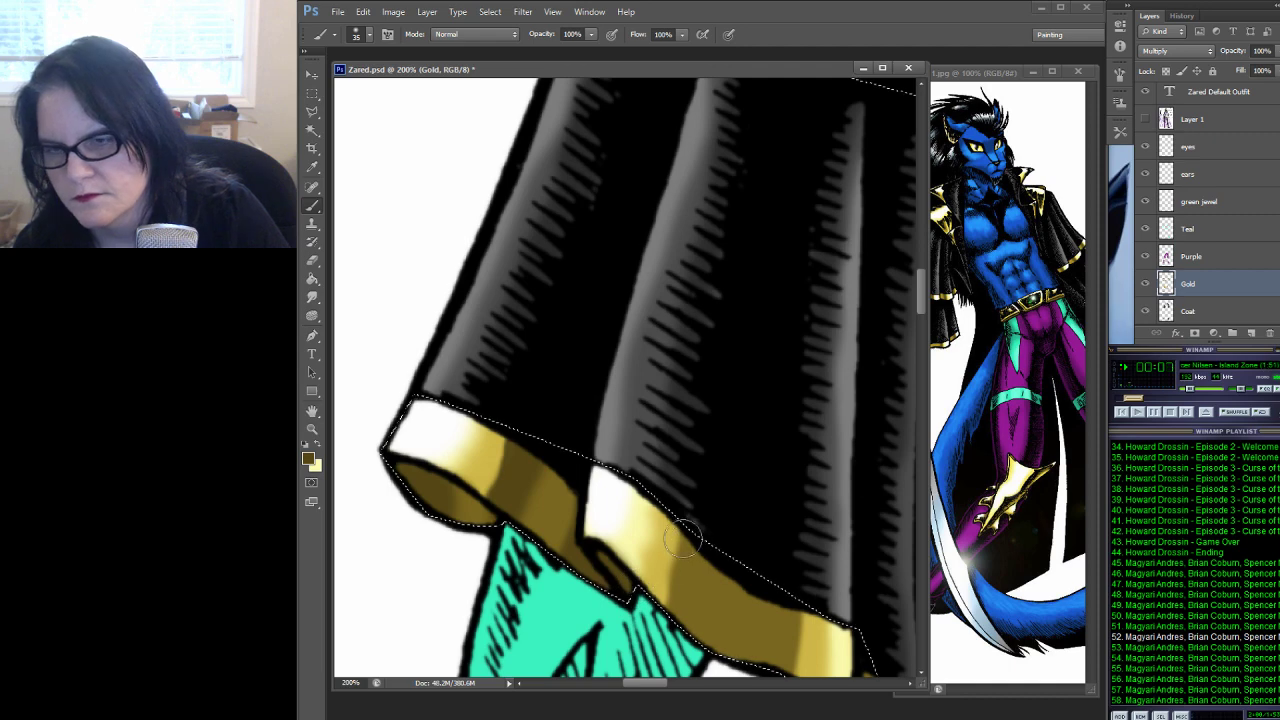
mouse_move(690, 520)
left_mouse_down()
mouse_move(662, 598)
mouse_move(662, 570)
mouse_move(675, 575)
mouse_move(668, 610)
mouse_move(683, 567)
mouse_move(665, 640)
left_mouse_up()
Continue the dark gold fold shading across the trim's remaining stretch and its small end segments beside the white gap
key("ctrl+d")
mouse_move(793, 497)
left_mouse_down()
mouse_move(729, 357)
mouse_move(729, 317)
left_mouse_up()
key("ctrl+shift+d")
mouse_move(733, 460)
left_mouse_down()
mouse_move(725, 509)
mouse_move(748, 447)
mouse_move(736, 420)
mouse_move(705, 505)
mouse_move(724, 418)
mouse_move(725, 460)
left_mouse_up()
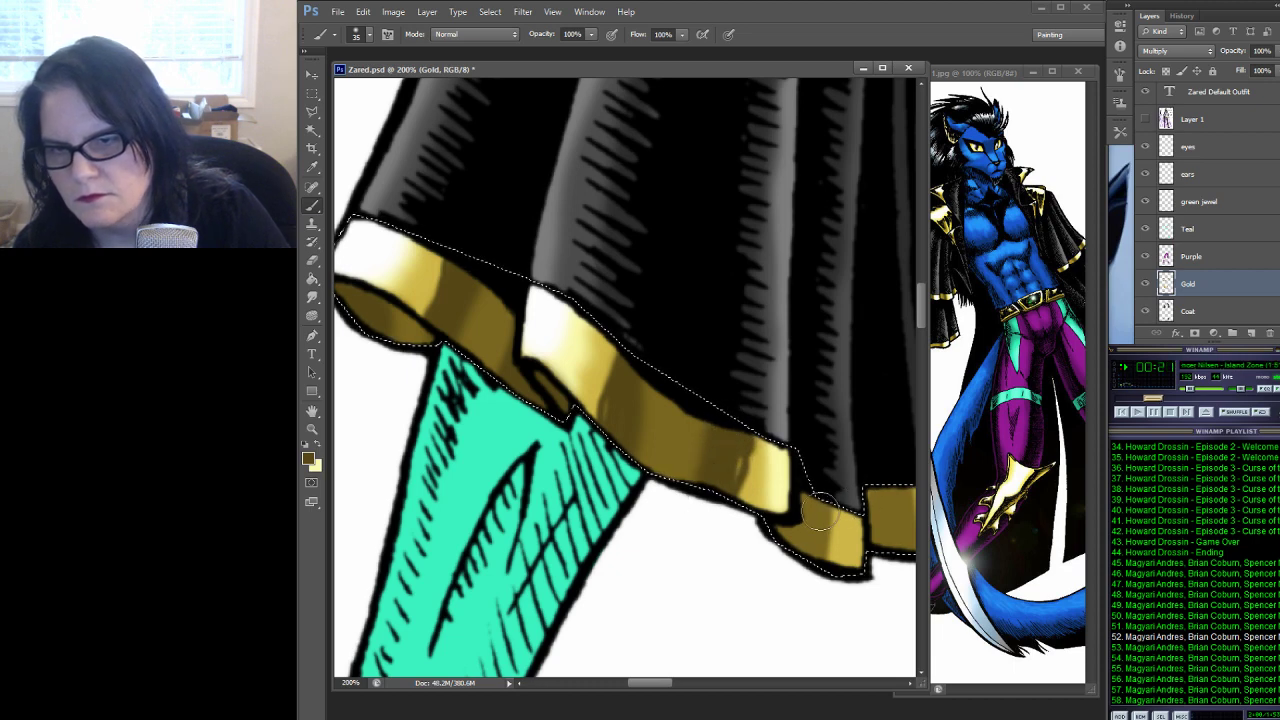
mouse_move(828, 500)
left_mouse_down()
mouse_move(690, 400)
mouse_move(650, 500)
mouse_move(805, 516)
left_mouse_up()
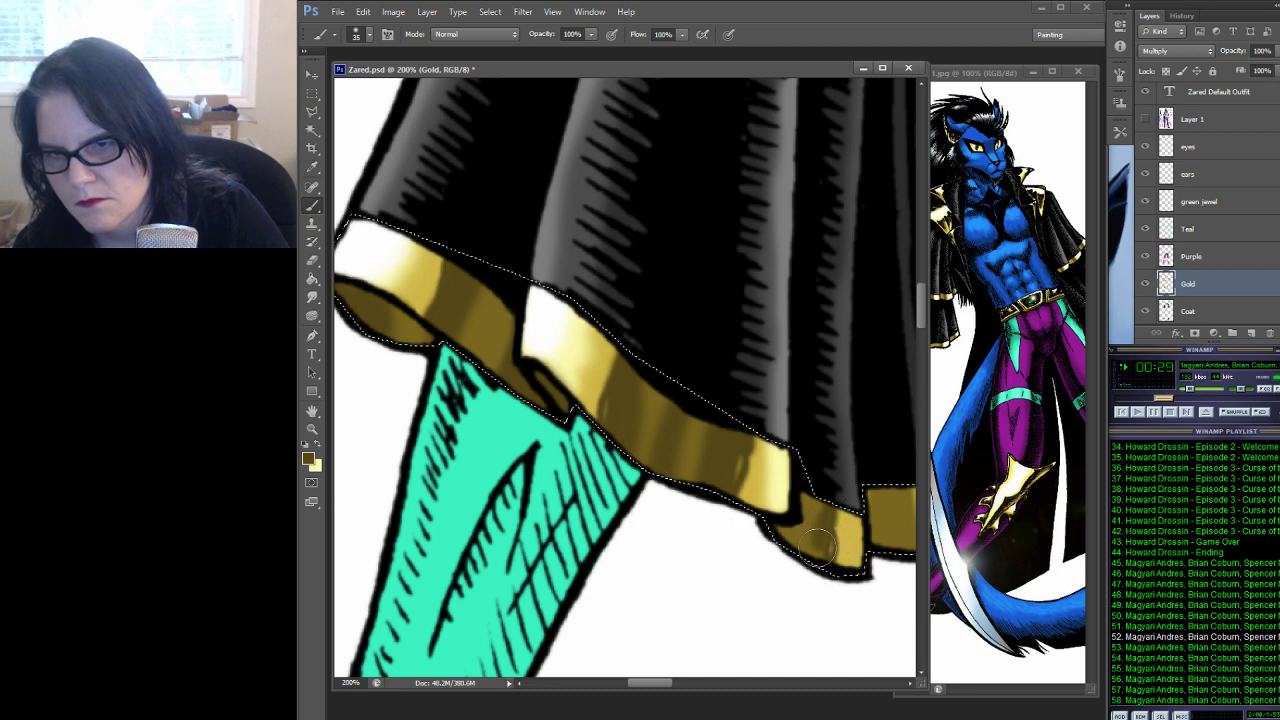
left_click_drag(820, 490, 815, 440)
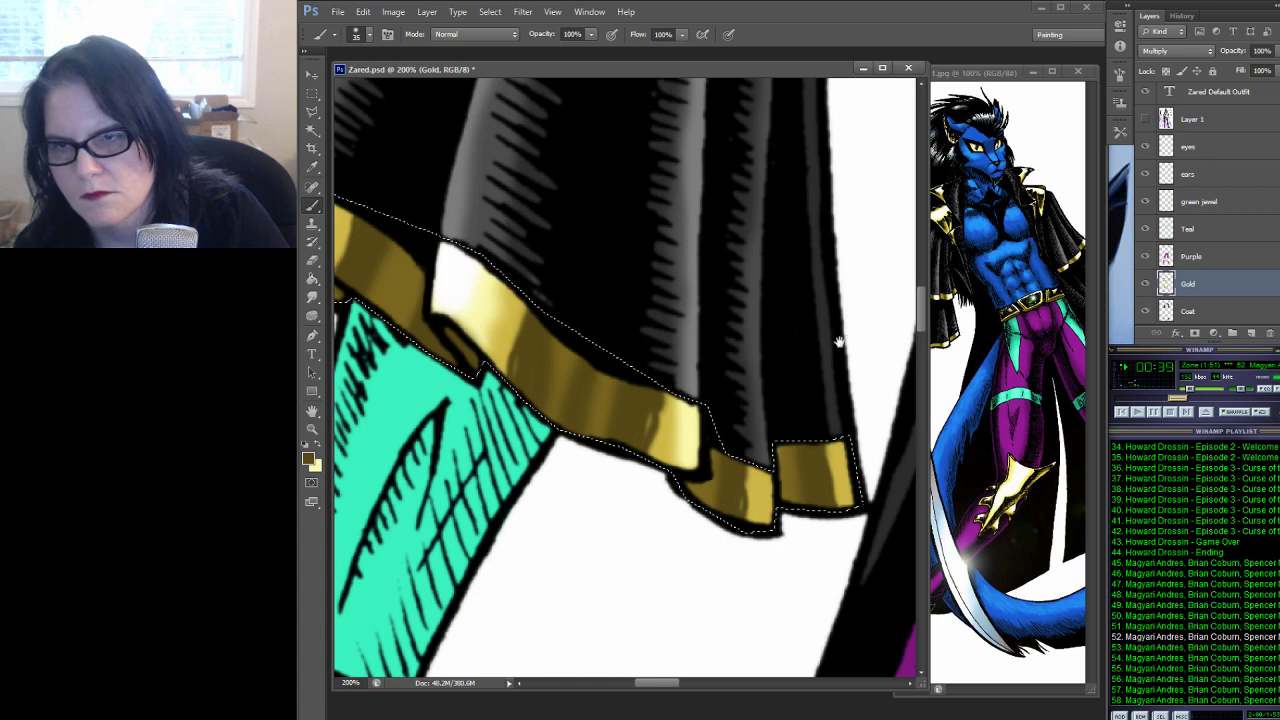
key("ctrl+d")
left_click_drag(838, 342, 417, 432)
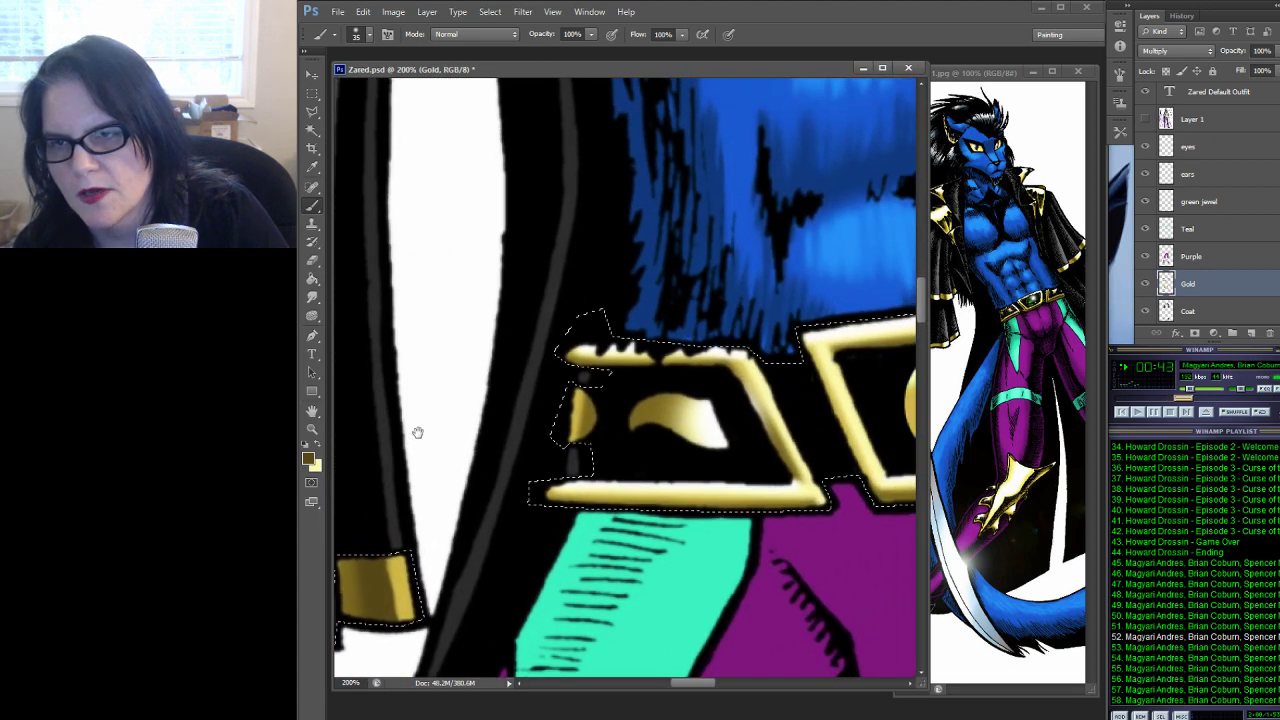
scroll(534, 409, "right", 2)
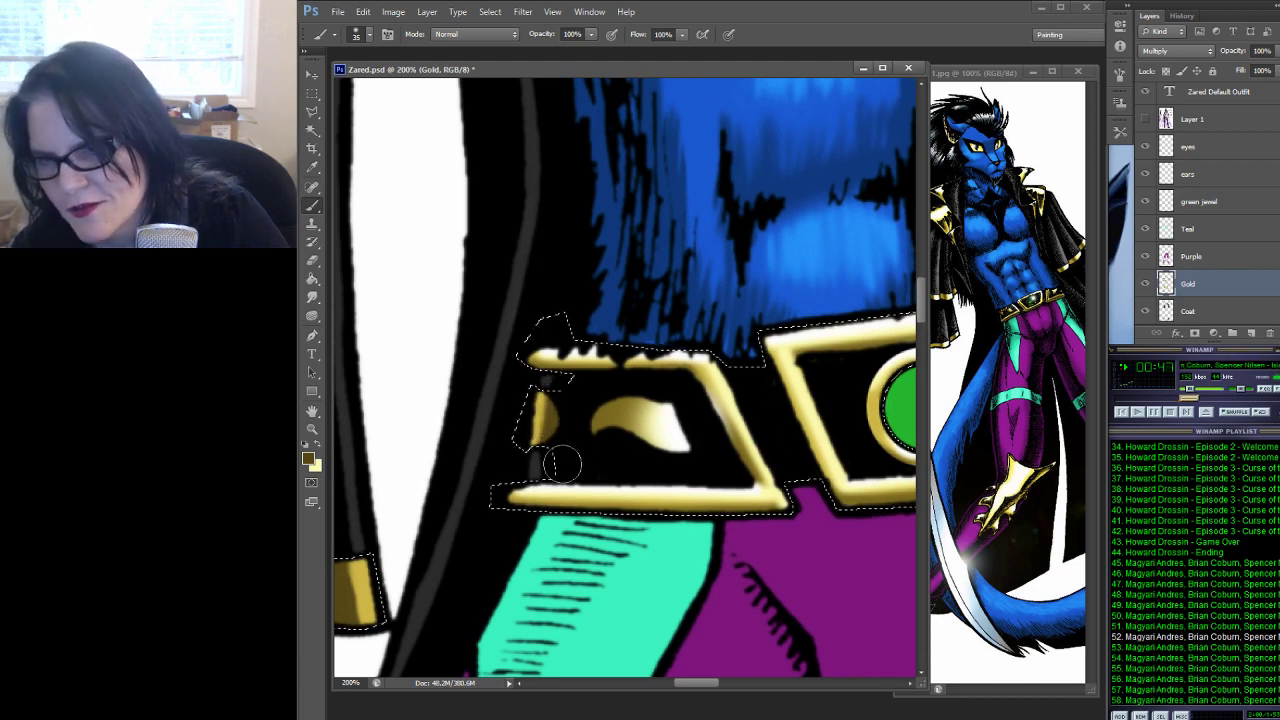
key("ctrl+d")
mouse_move(765, 412)
left_mouse_down()
mouse_move(695, 447)
mouse_move(563, 447)
mouse_move(597, 447)
left_mouse_up()
key("ctrl+shift+d")
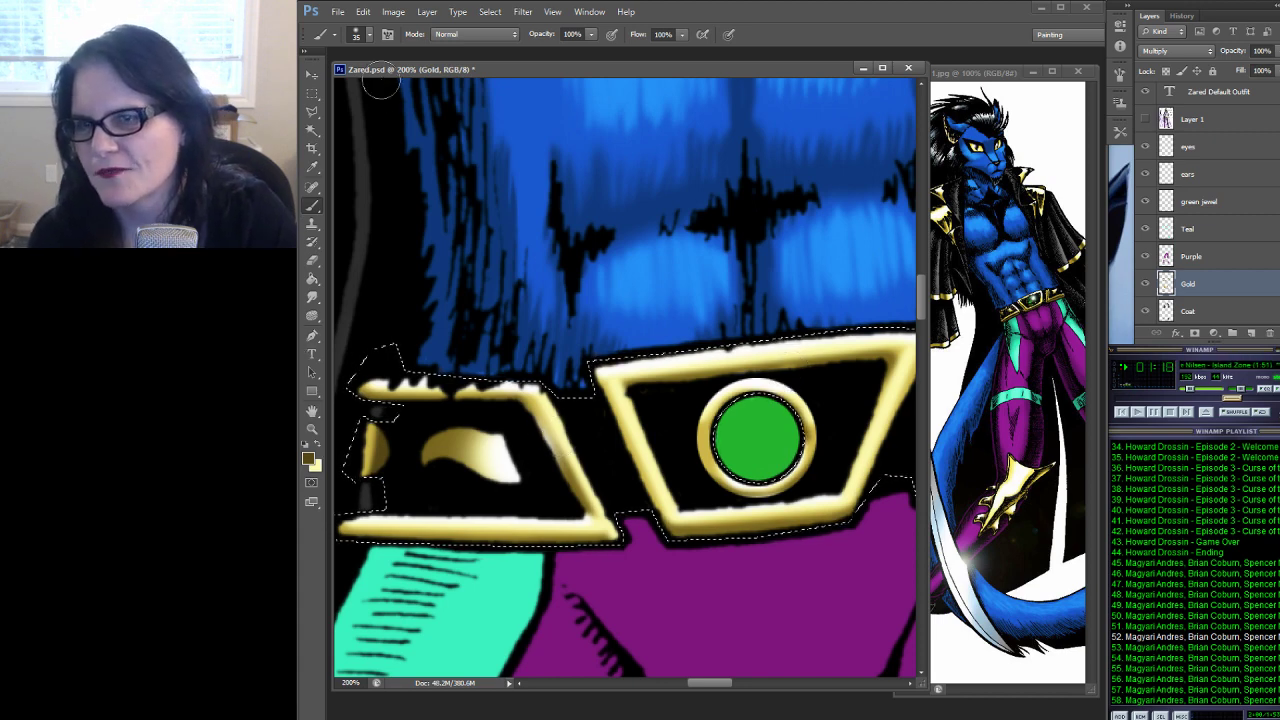
Shade the edges of the left belt plate's frame with dark gold, using a 7 px soft brush on the Gold layer
mouse_move(694, 183)
left_mouse_down()
mouse_move(657, 334)
mouse_move(711, 200)
left_mouse_up()
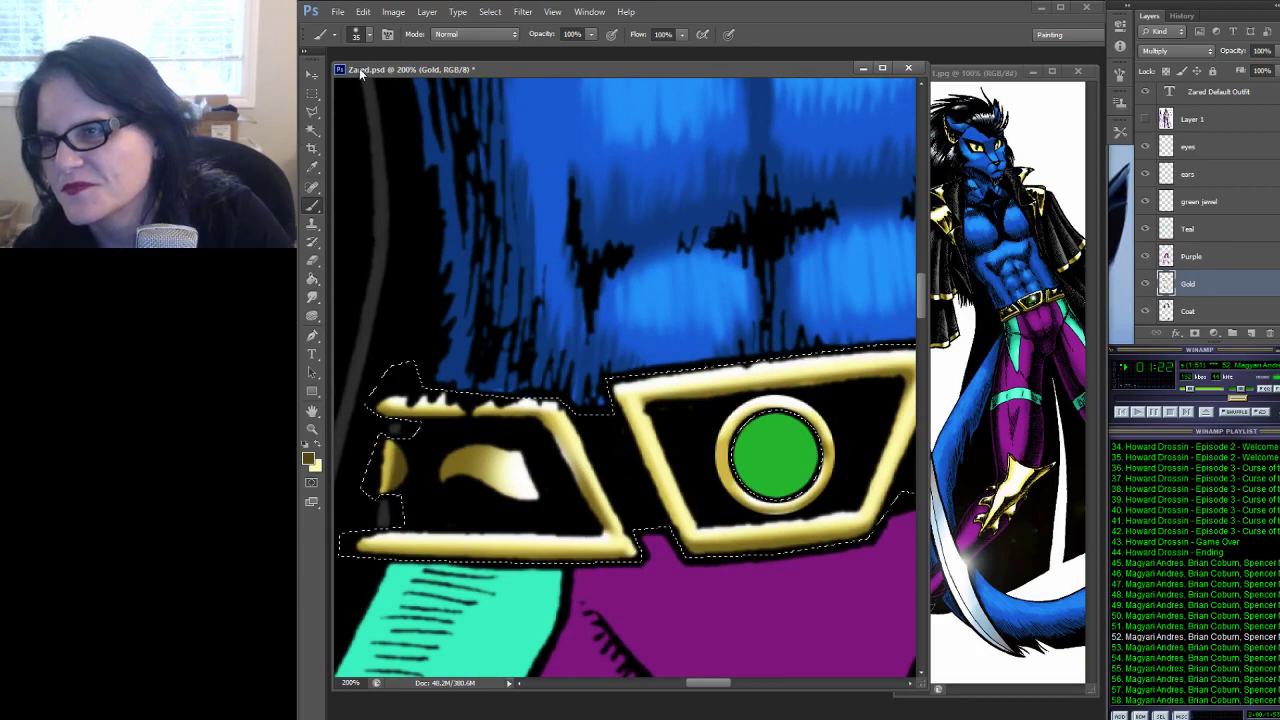
left_click(369, 35)
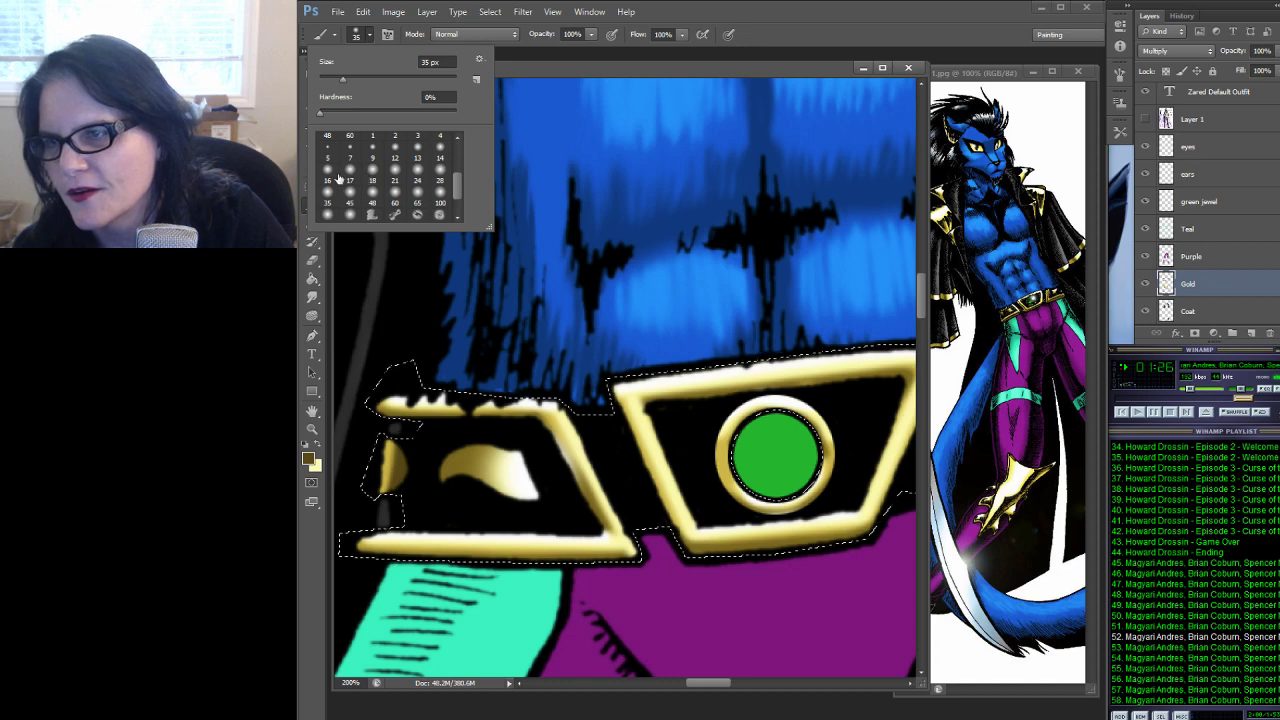
left_click(417, 157)
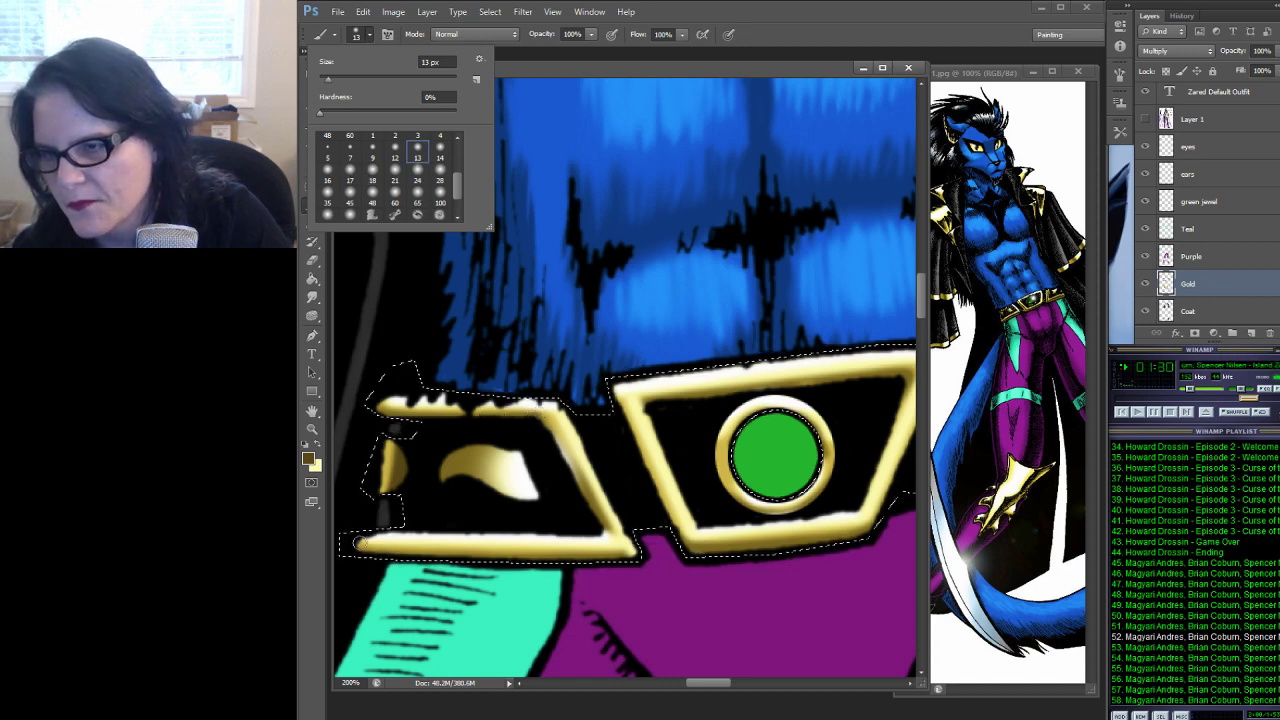
left_click(350, 152)
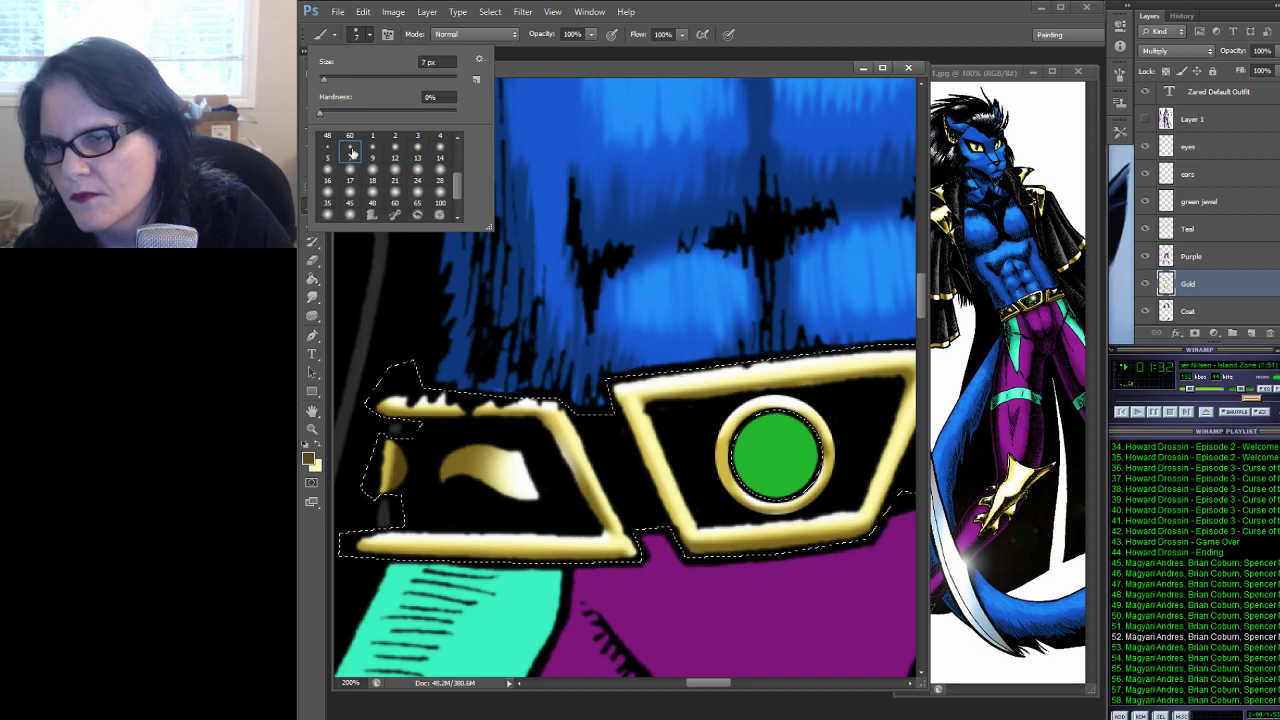
left_click(365, 541)
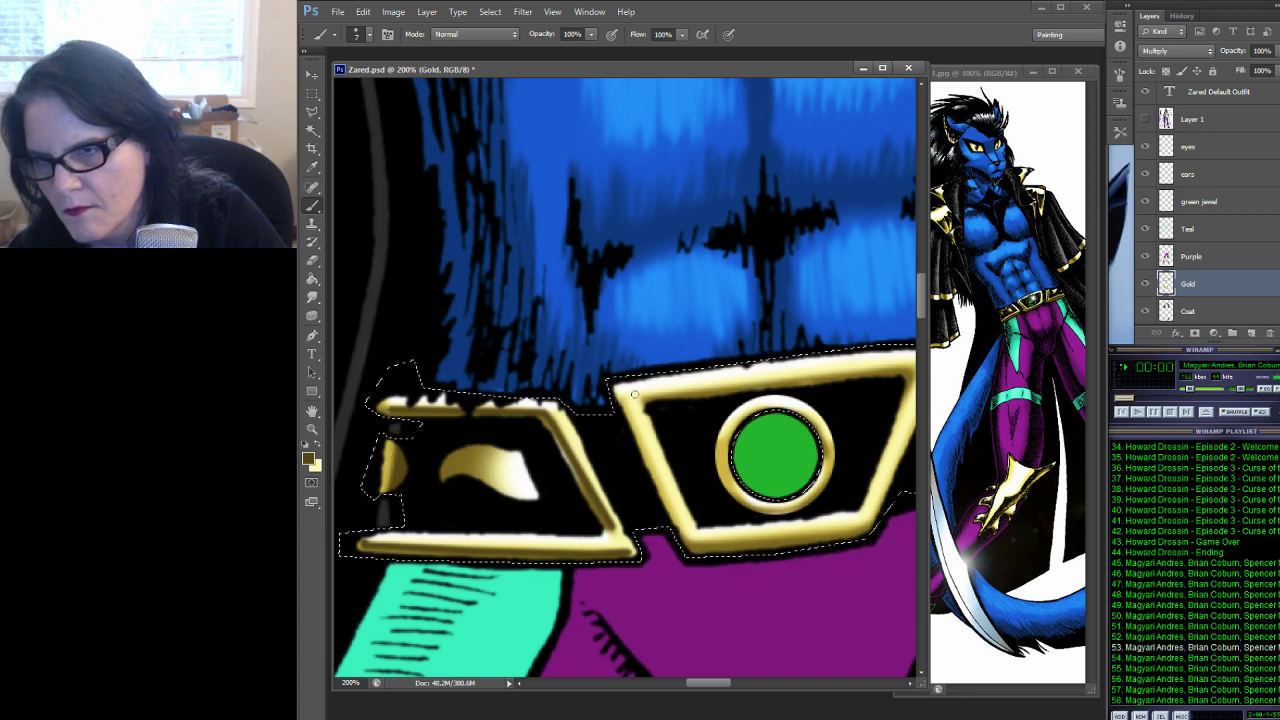
Paint dark gold shading on the central buckle's frame and the ring around the green jewel, using the Smudge tool for blending
scroll(624, 380, "right", 3)
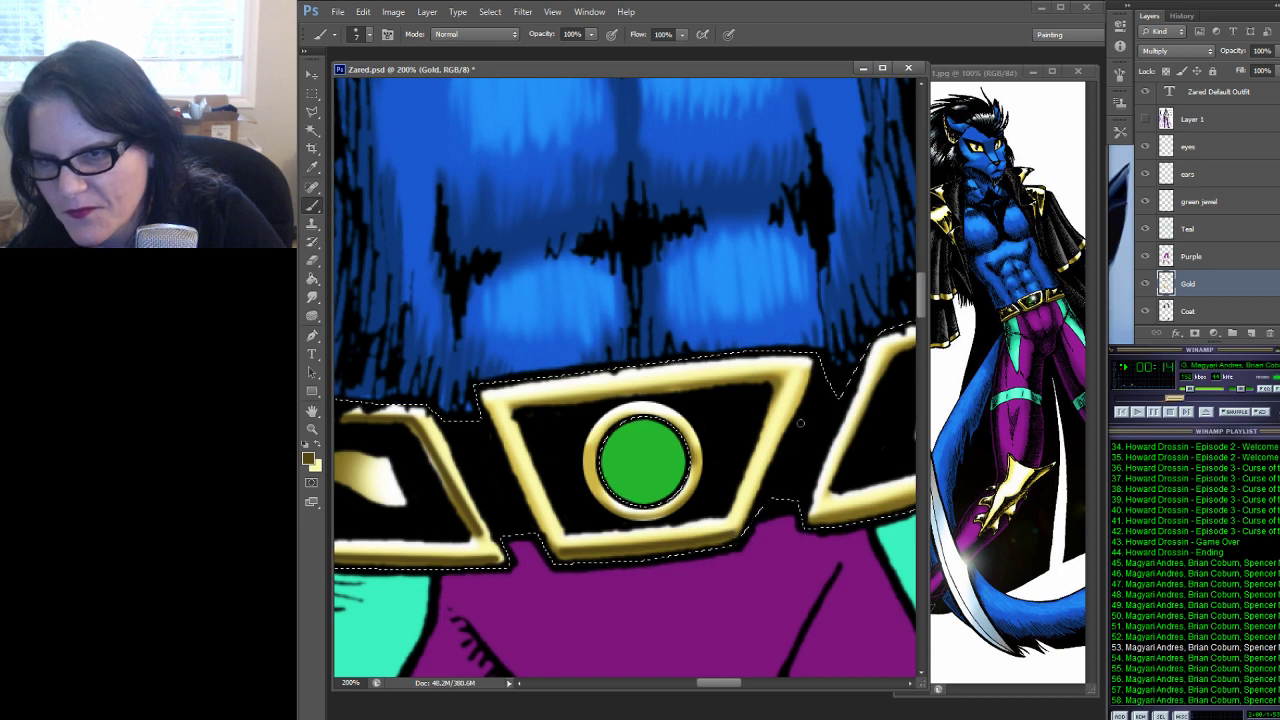
left_click_drag(801, 389, 800, 383)
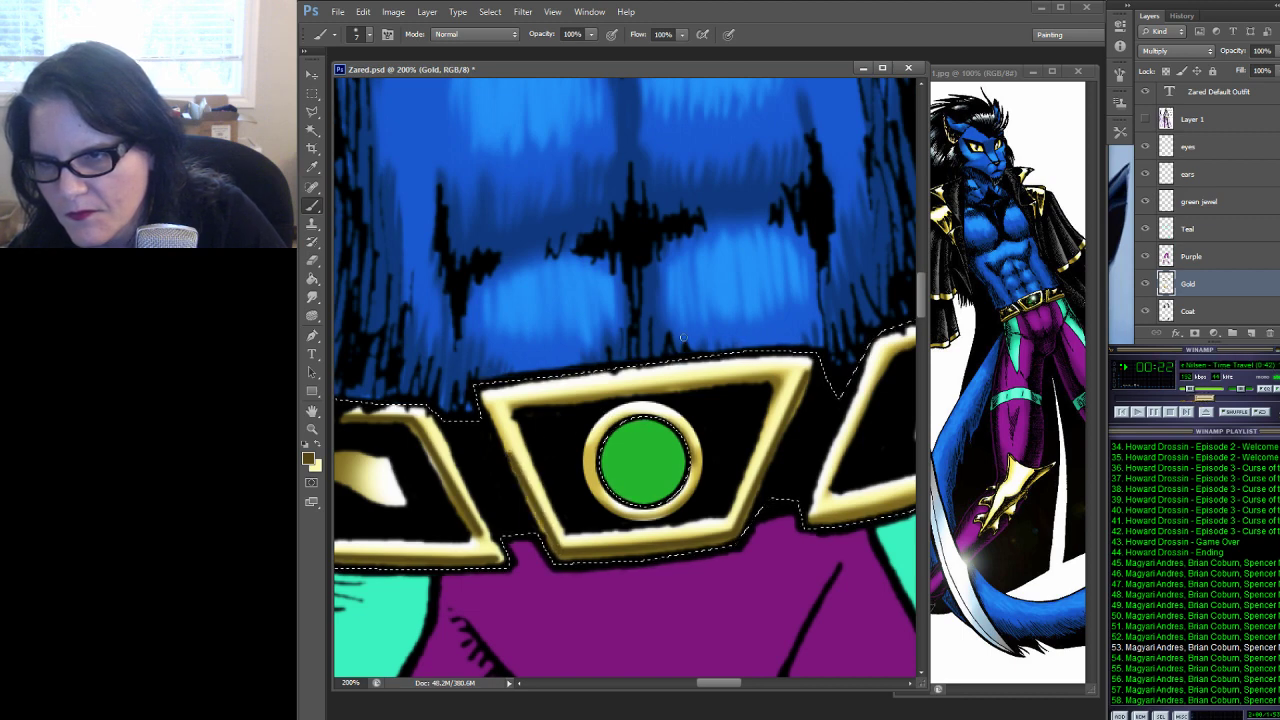
left_click(313, 297)
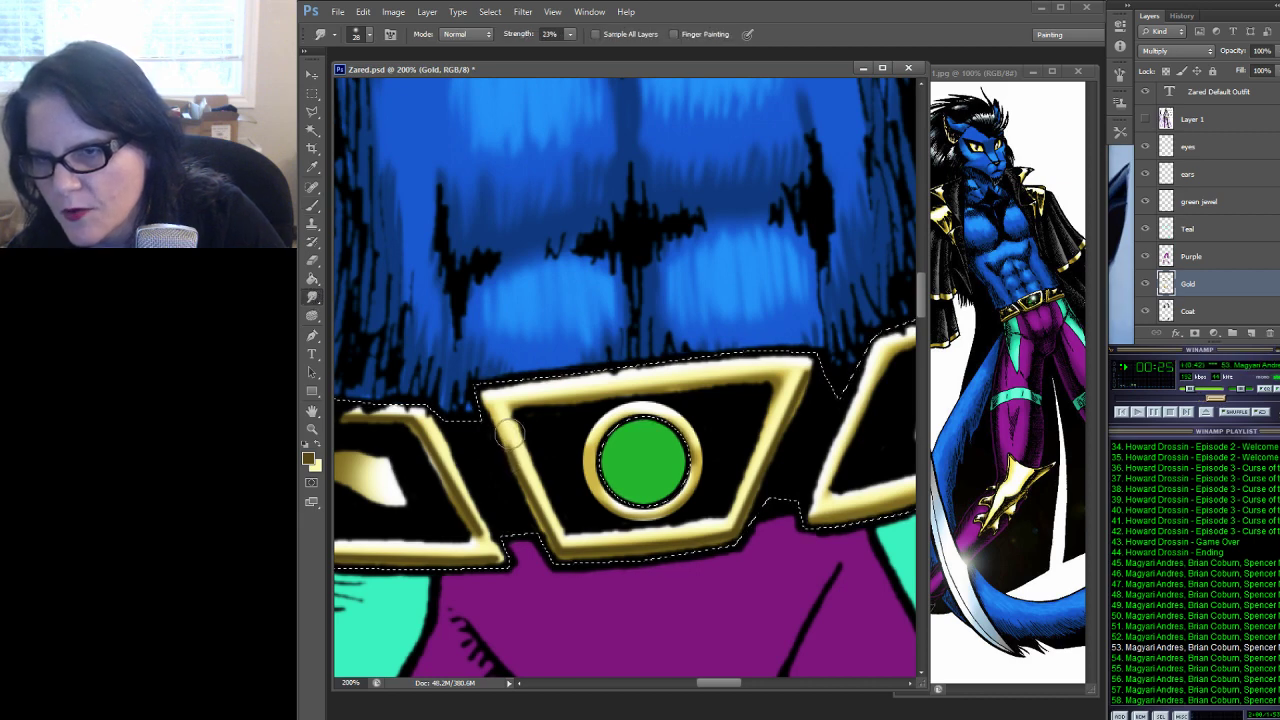
left_click_drag(820, 400, 797, 410)
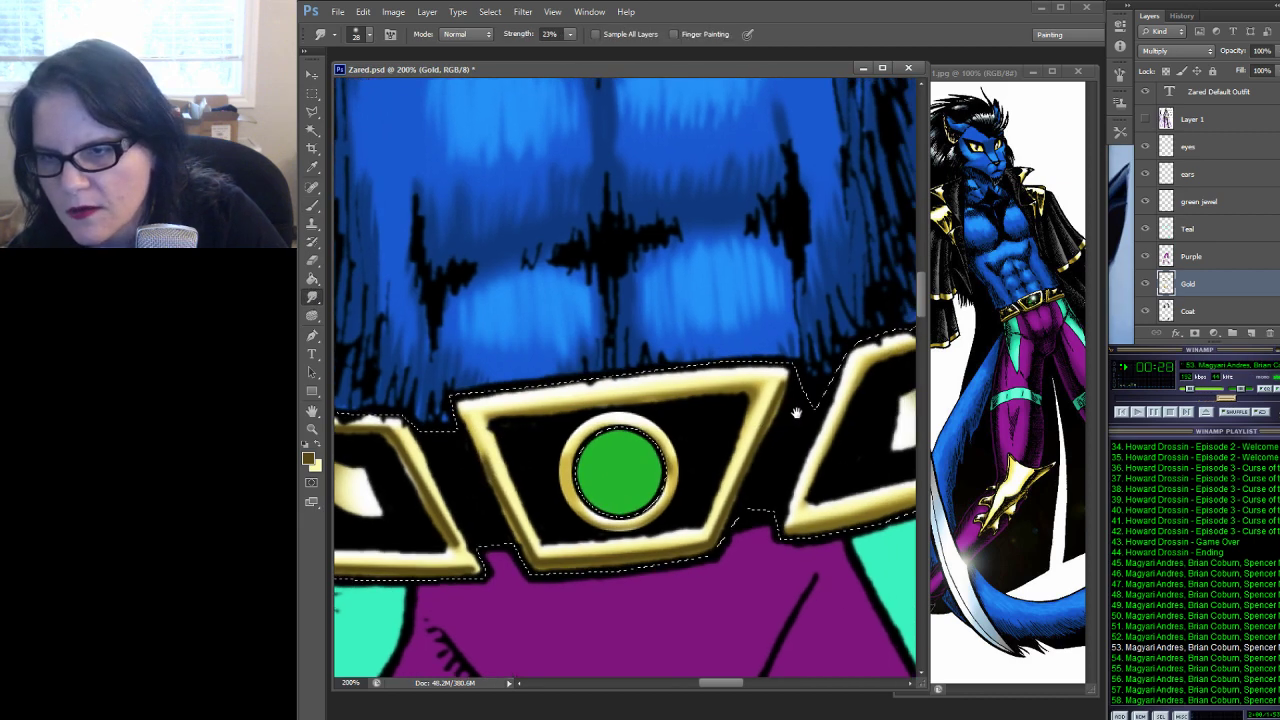
left_click(312, 206)
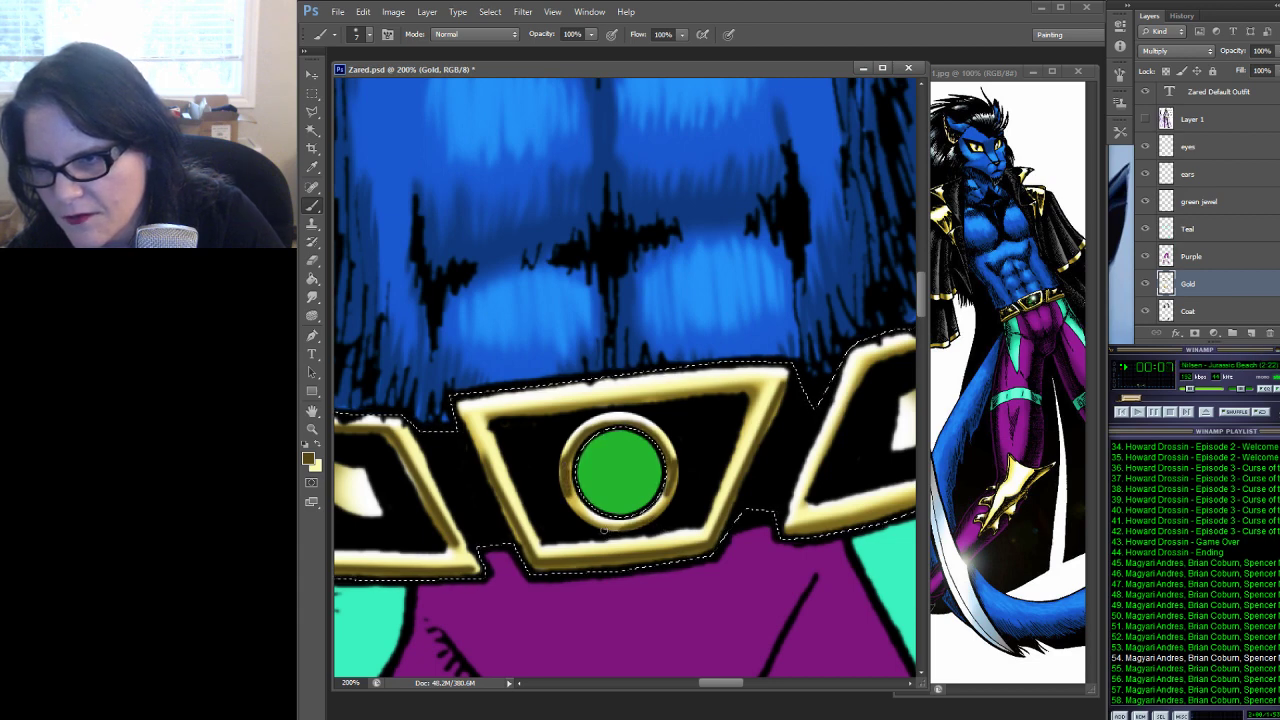
left_click(312, 297)
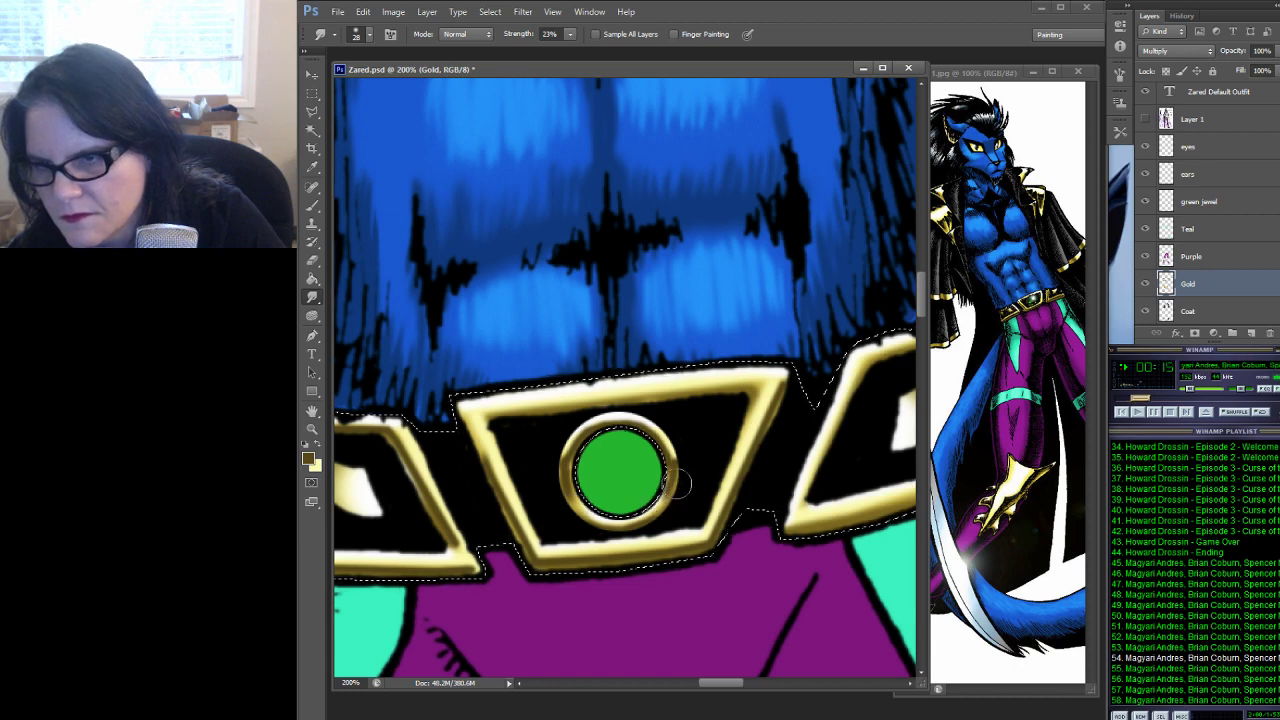
Shade the frame of the belt plate to the right of the central buckle with the 7 px dark gold brush
left_click_drag(745, 374, 554, 390)
key("ctrl+shift+d")
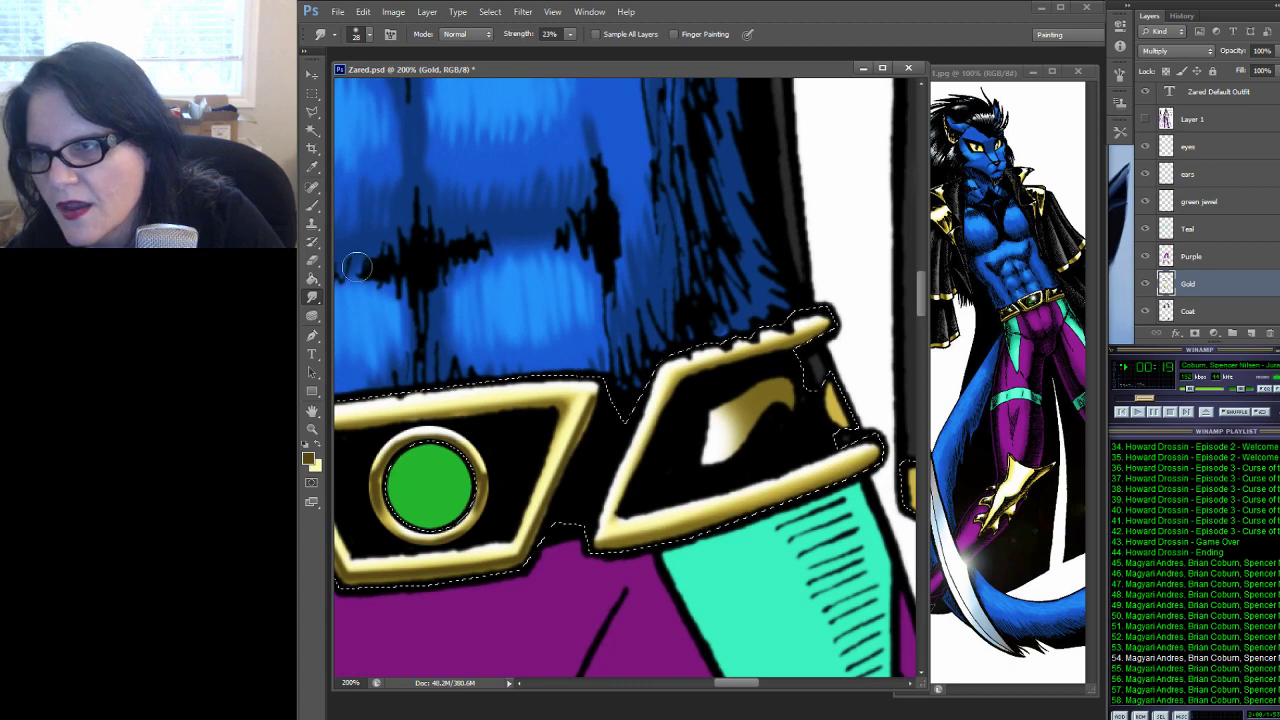
left_click(312, 205)
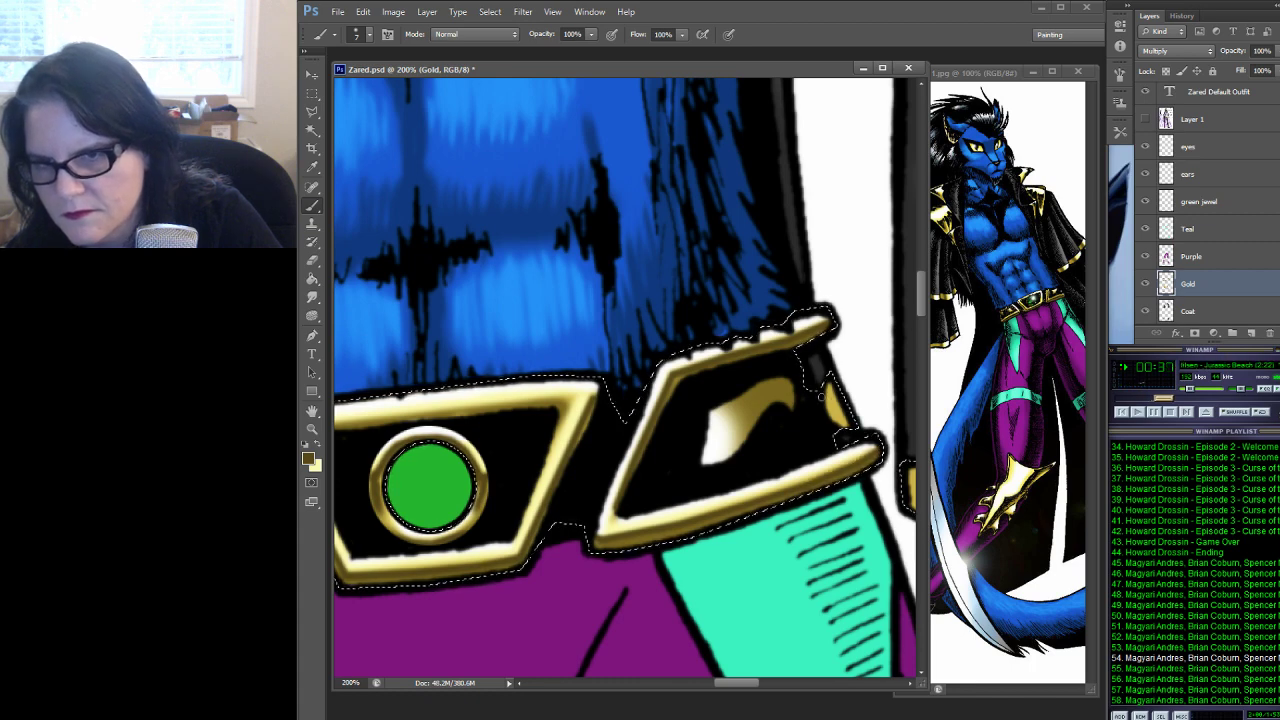
left_click_drag(828, 392, 824, 440)
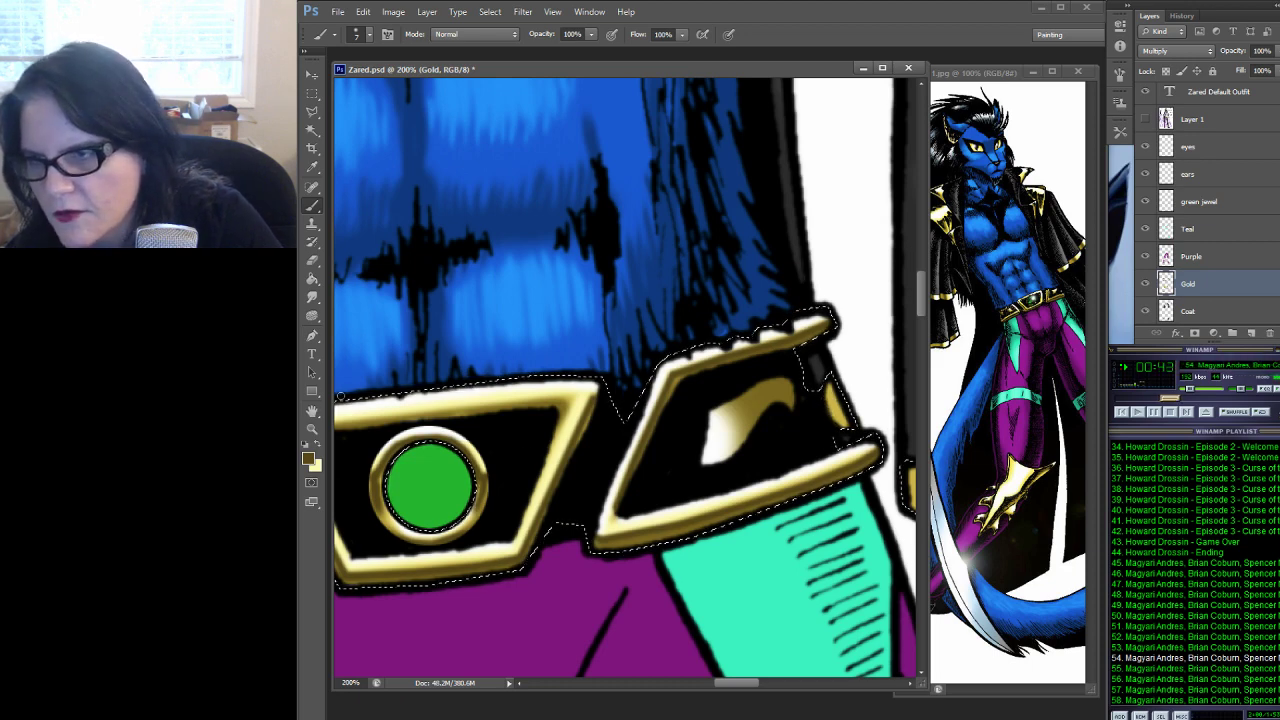
View the figure's upper body at 33.3% zoom and save the document
left_click(312, 429)
left_click(620, 343, "alt")
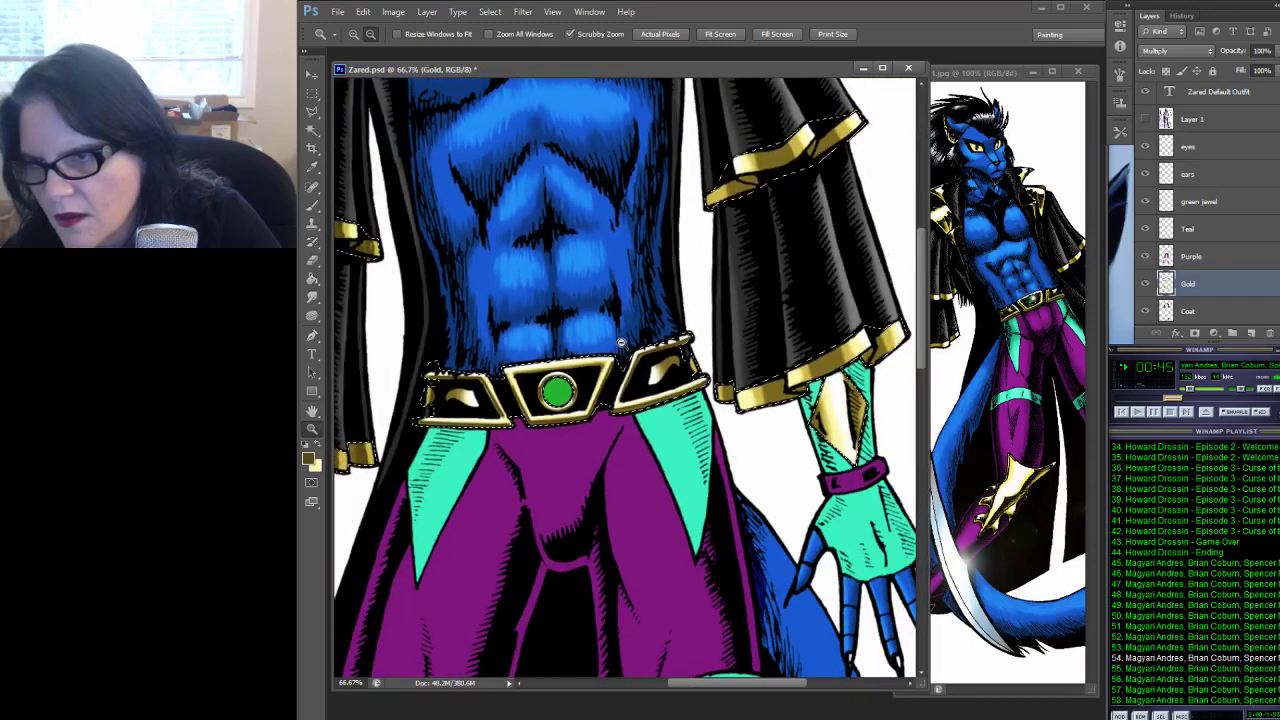
left_click(620, 343, "alt")
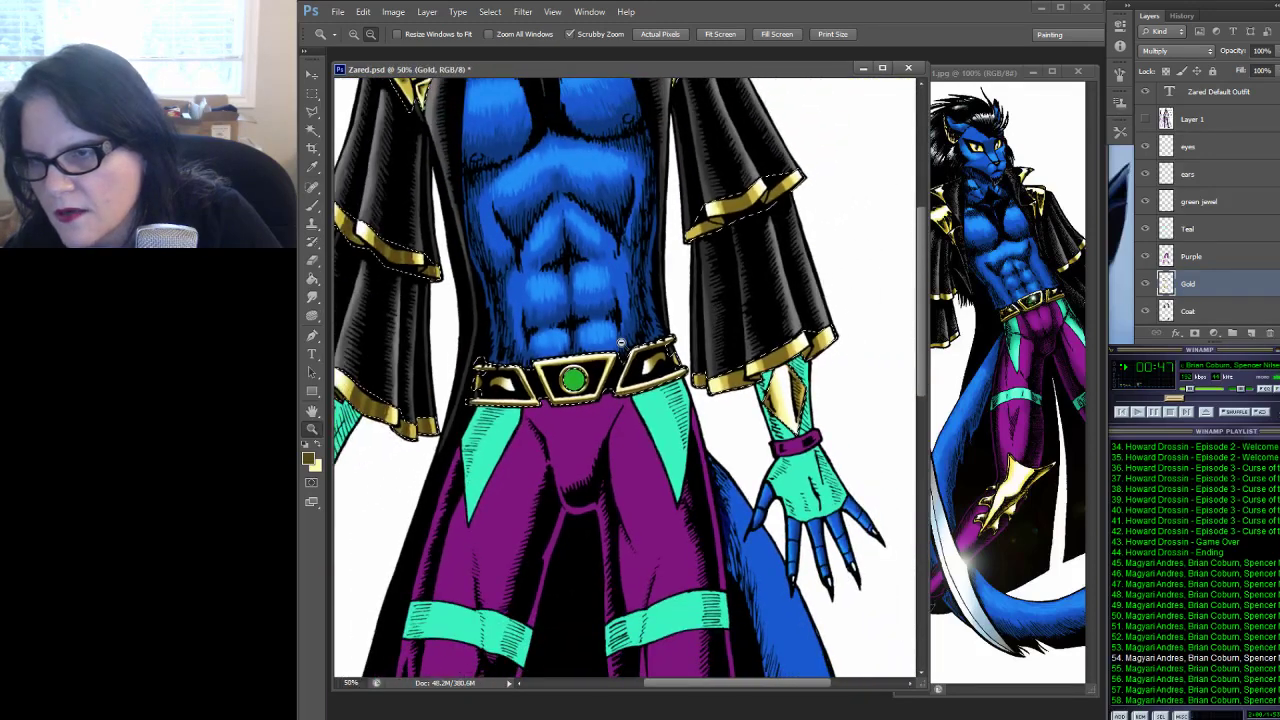
left_click(620, 343, "alt")
left_click_drag(615, 303, 637, 400)
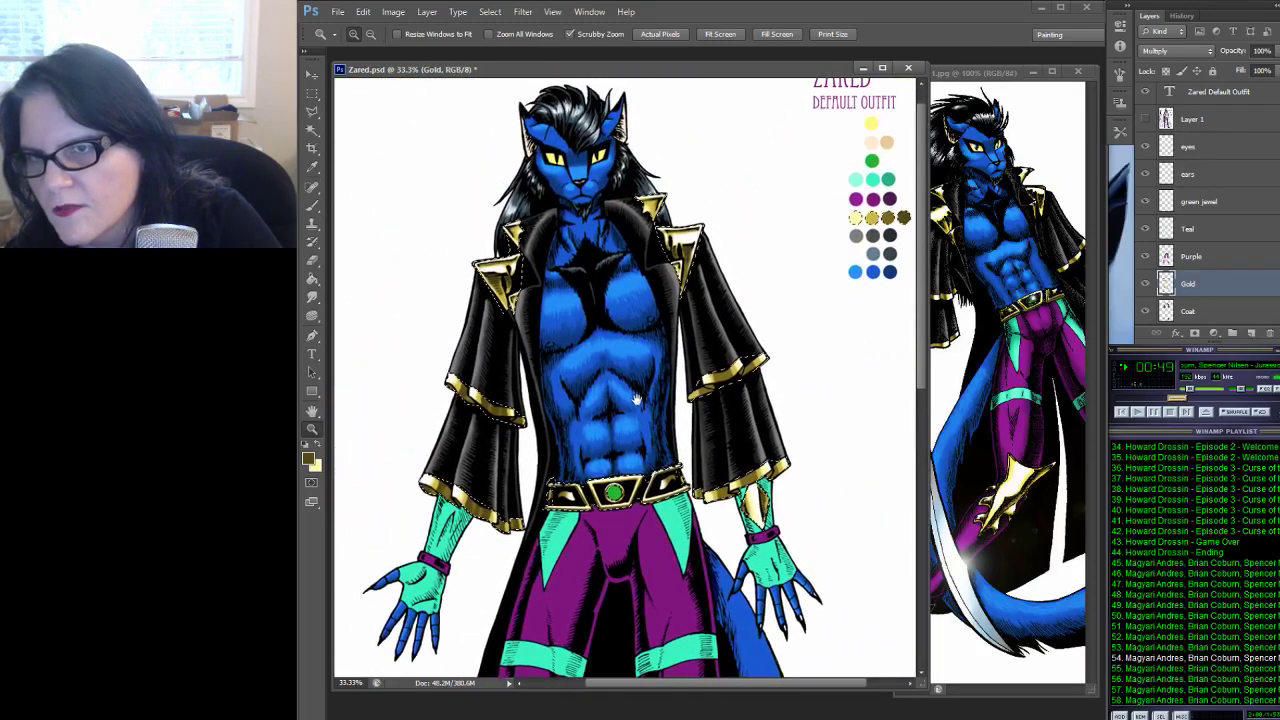
key("ctrl+s")
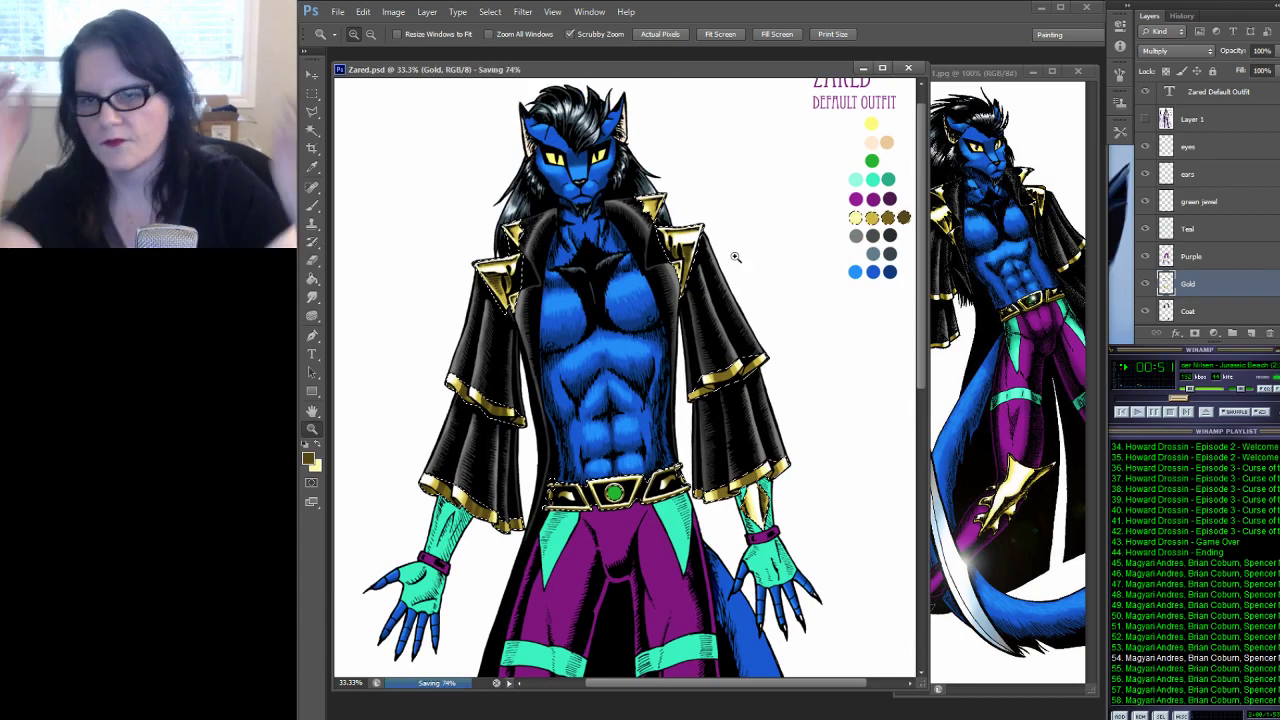
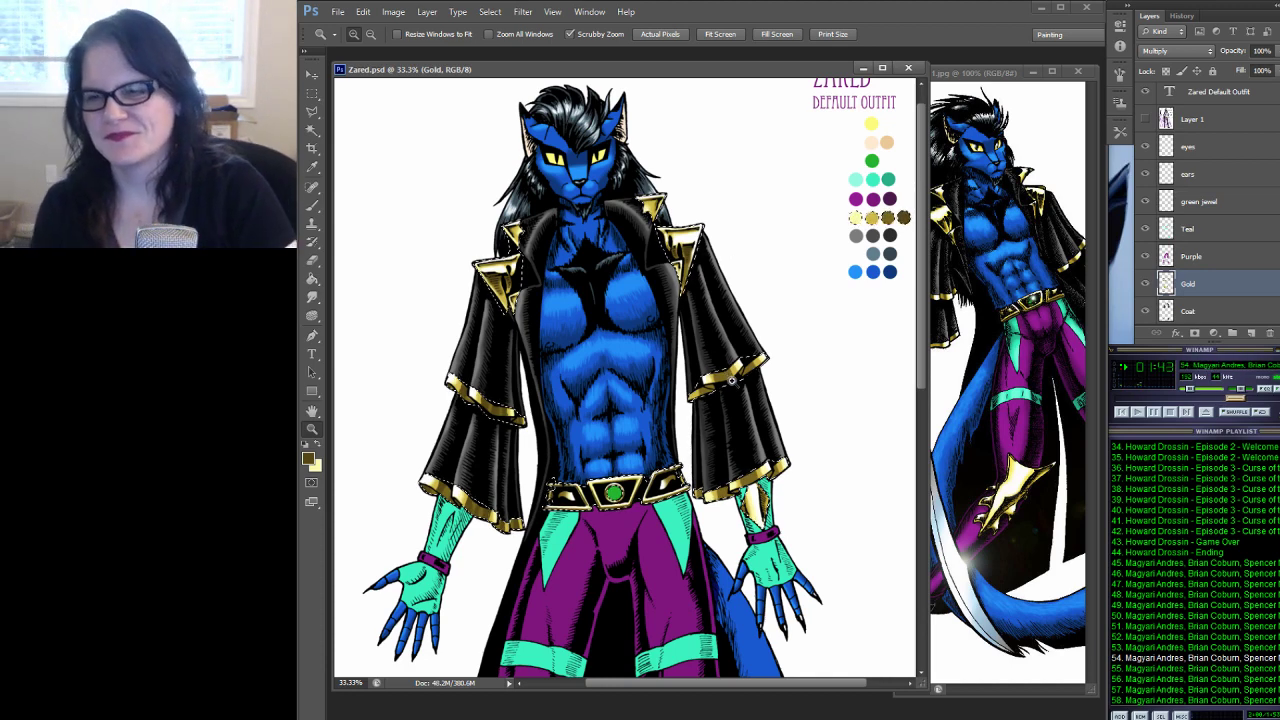
Shade the folds of the gold trim on the right sleeve's upper tier with dark gold, changing the brush to 35 px
left_click_drag(733, 380, 734, 382)
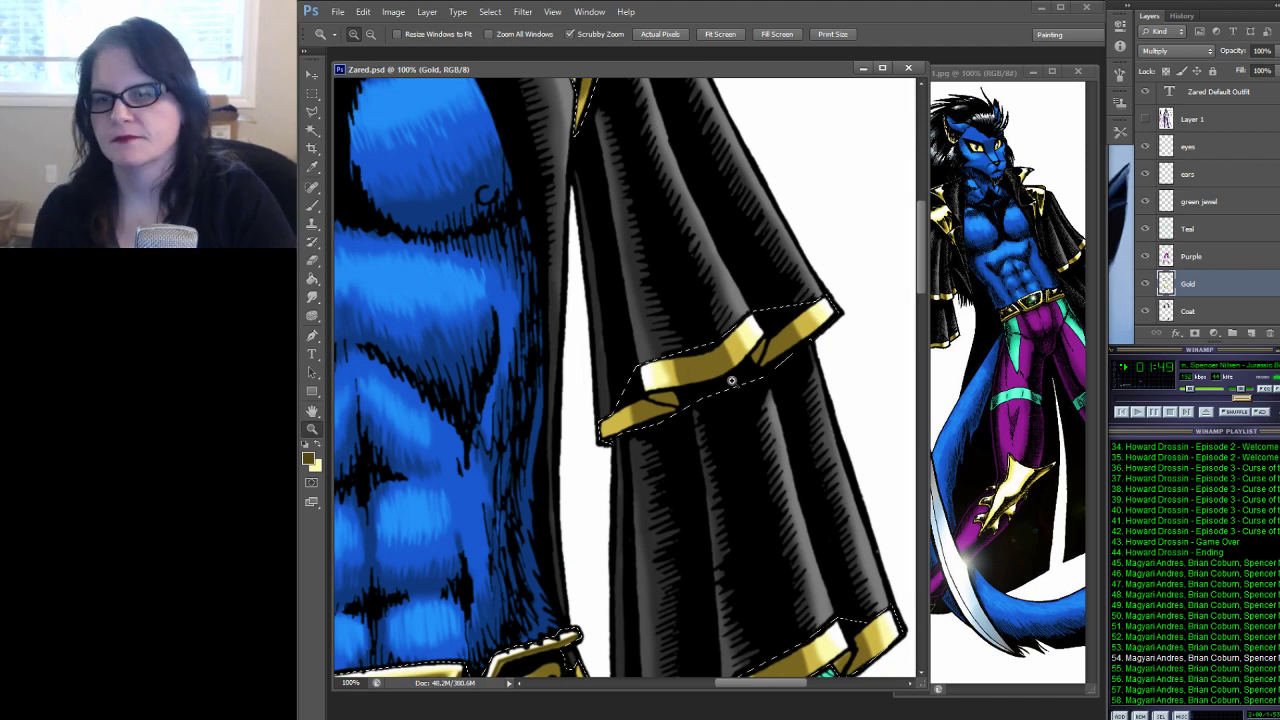
key("ctrl+d")
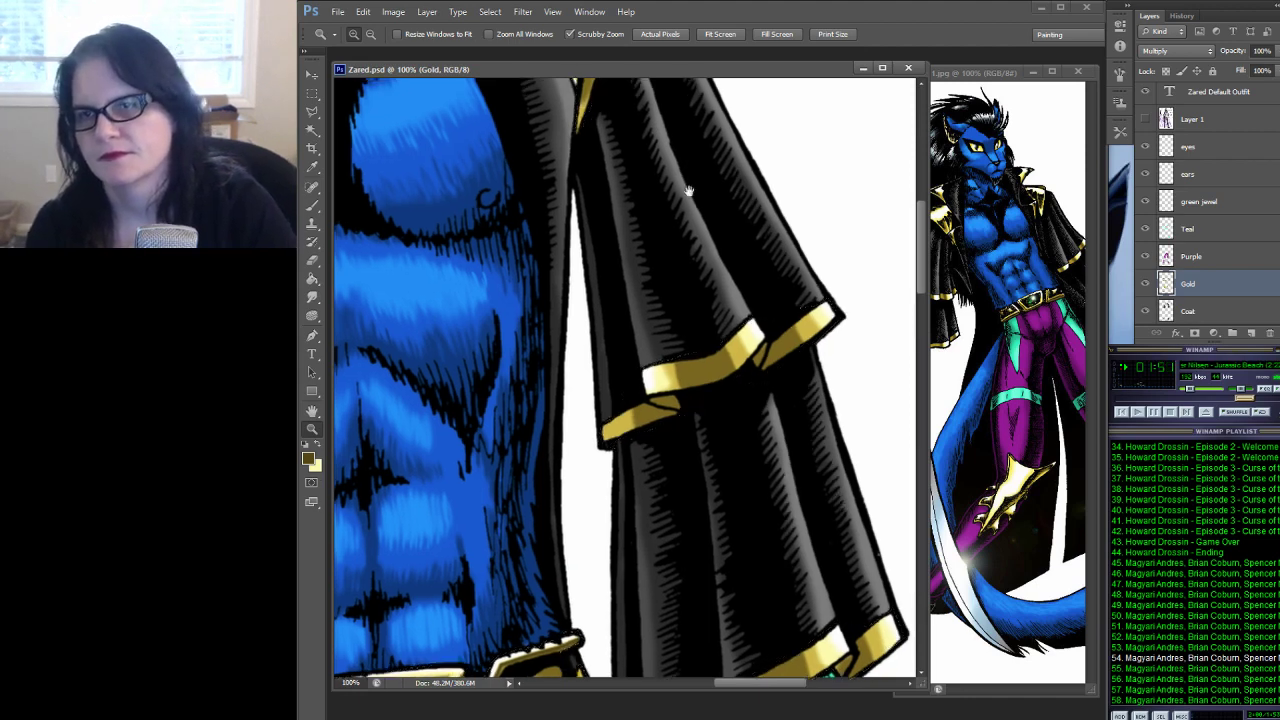
left_click_drag(688, 190, 708, 361)
scroll(708, 361, "up", 2)
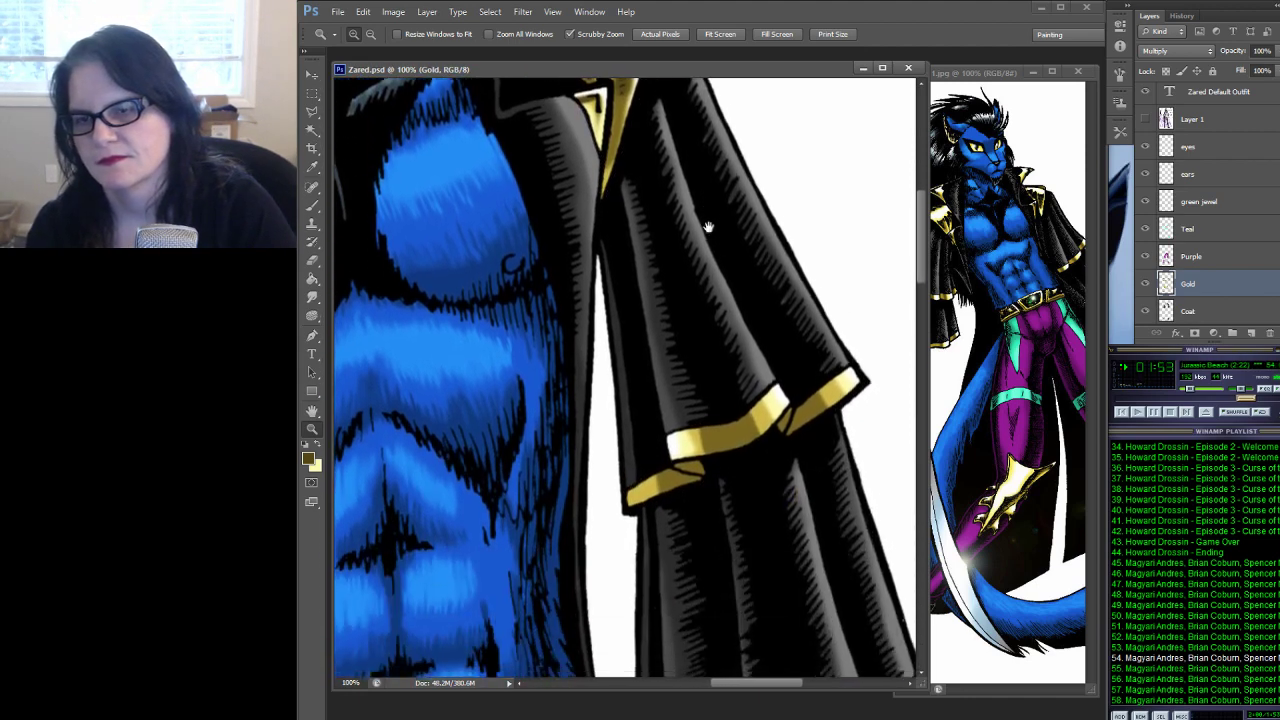
left_click_drag(711, 394, 643, 320)
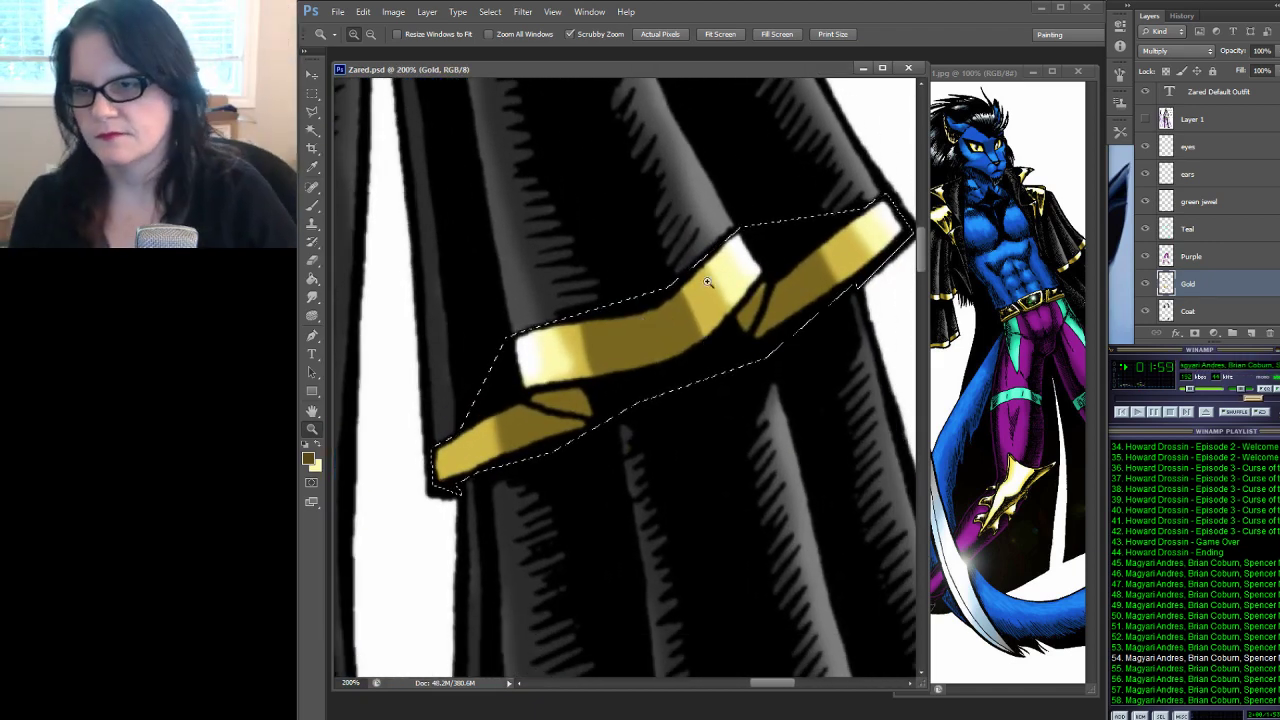
left_click(312, 205)
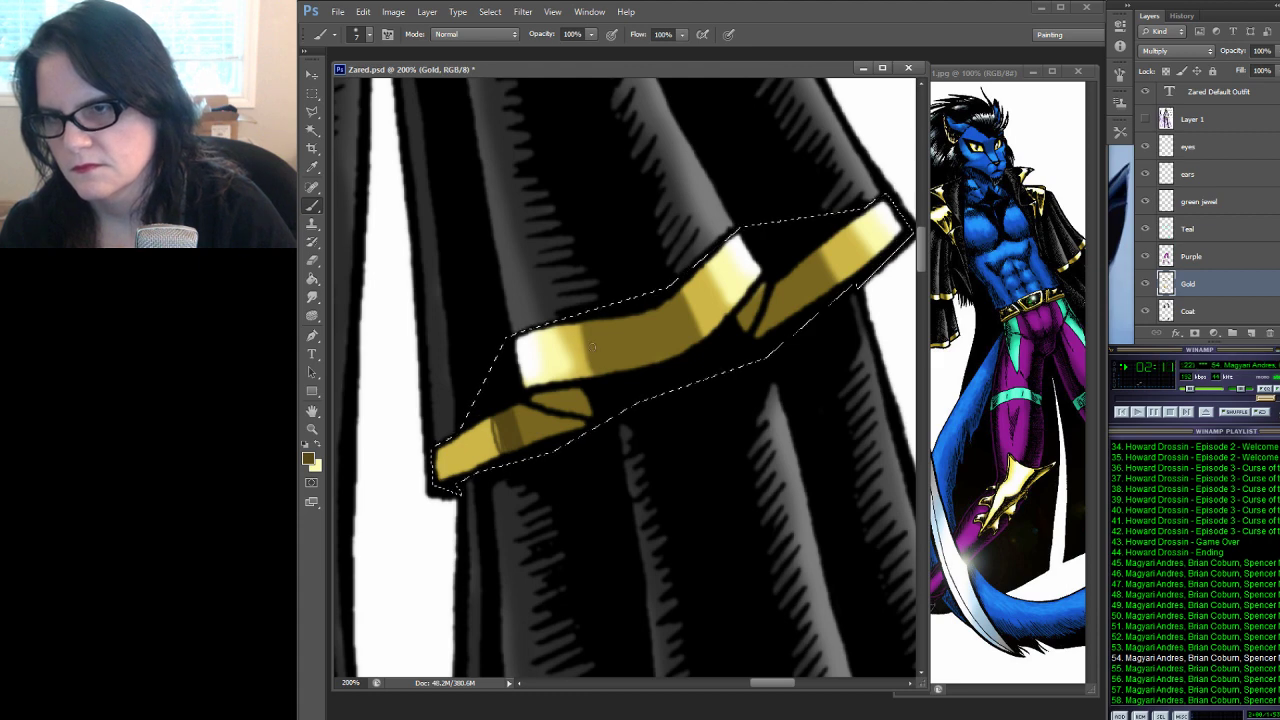
left_click(369, 35)
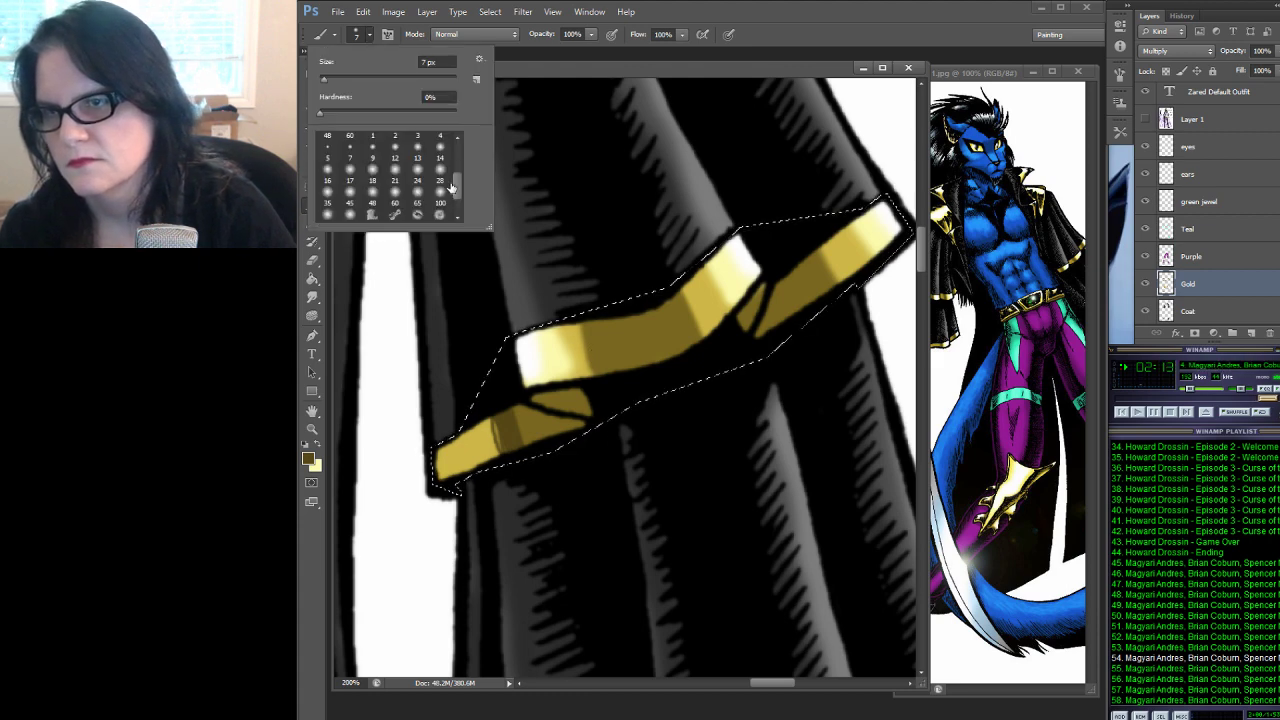
left_click(328, 202)
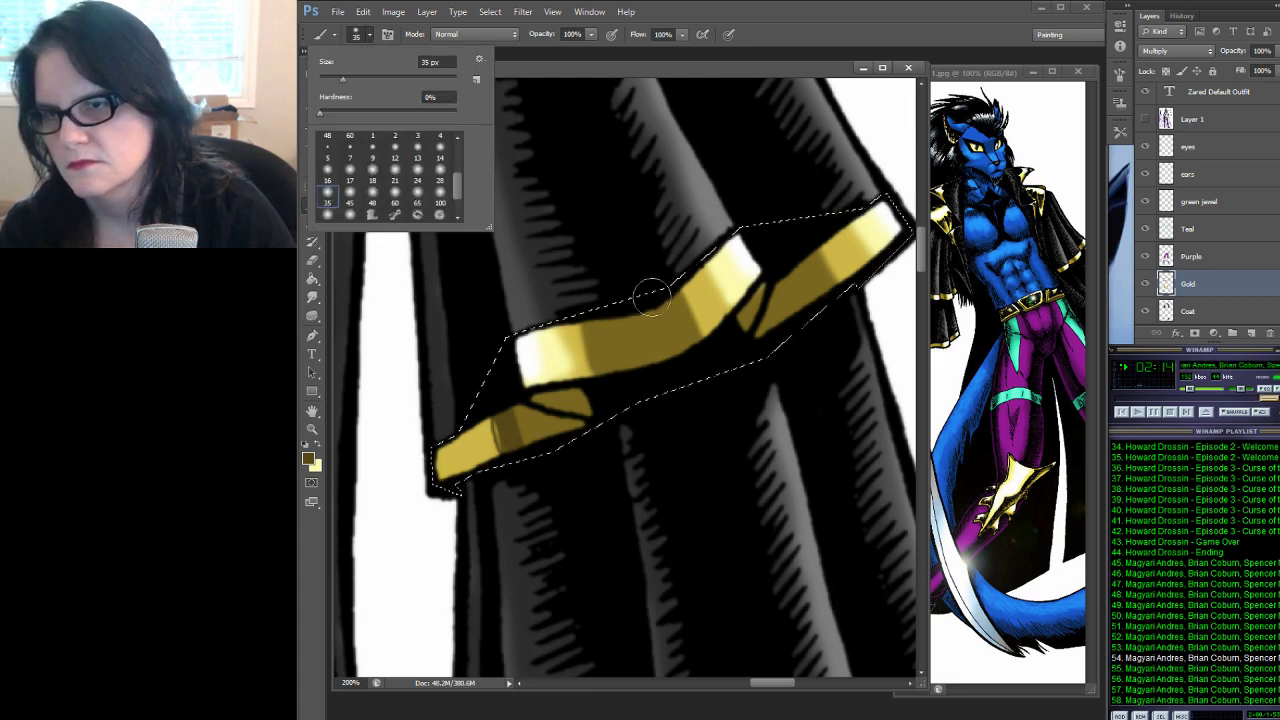
left_click(587, 340)
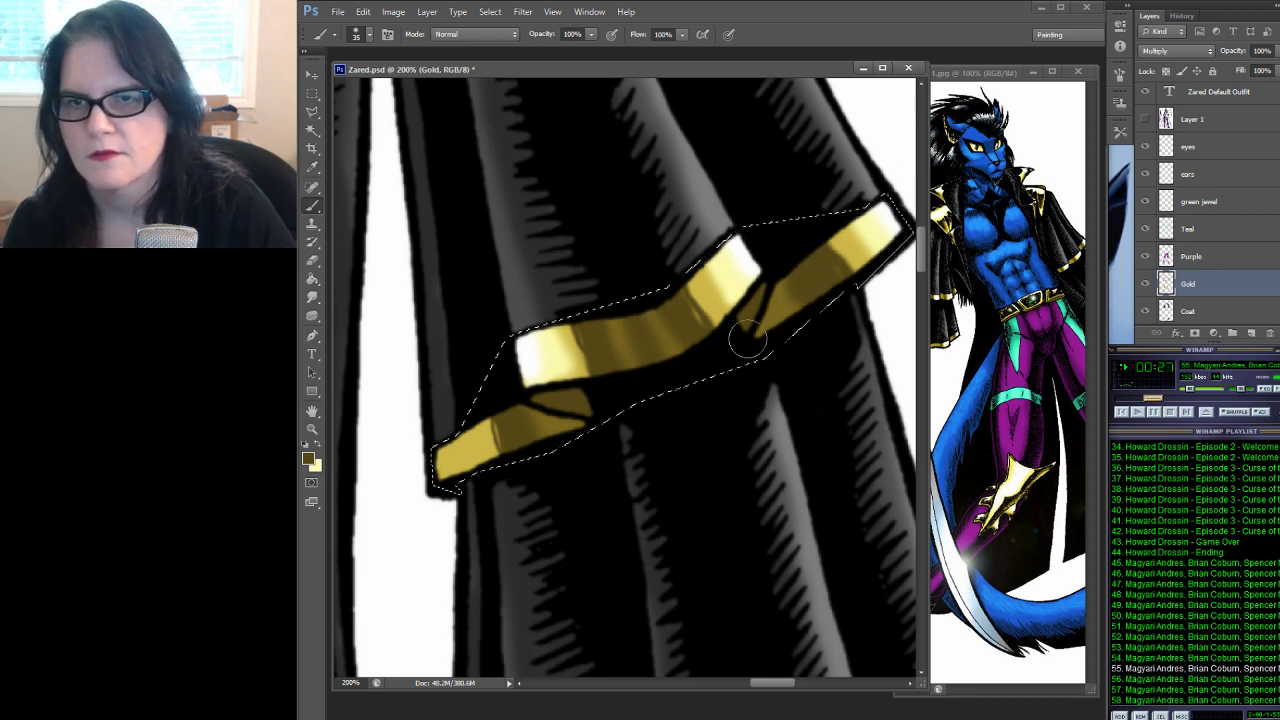
Shade the folds of the gold hem on the same sleeve's lower tier with the 35 px dark gold brush
scroll(700, 330, "down", 5)
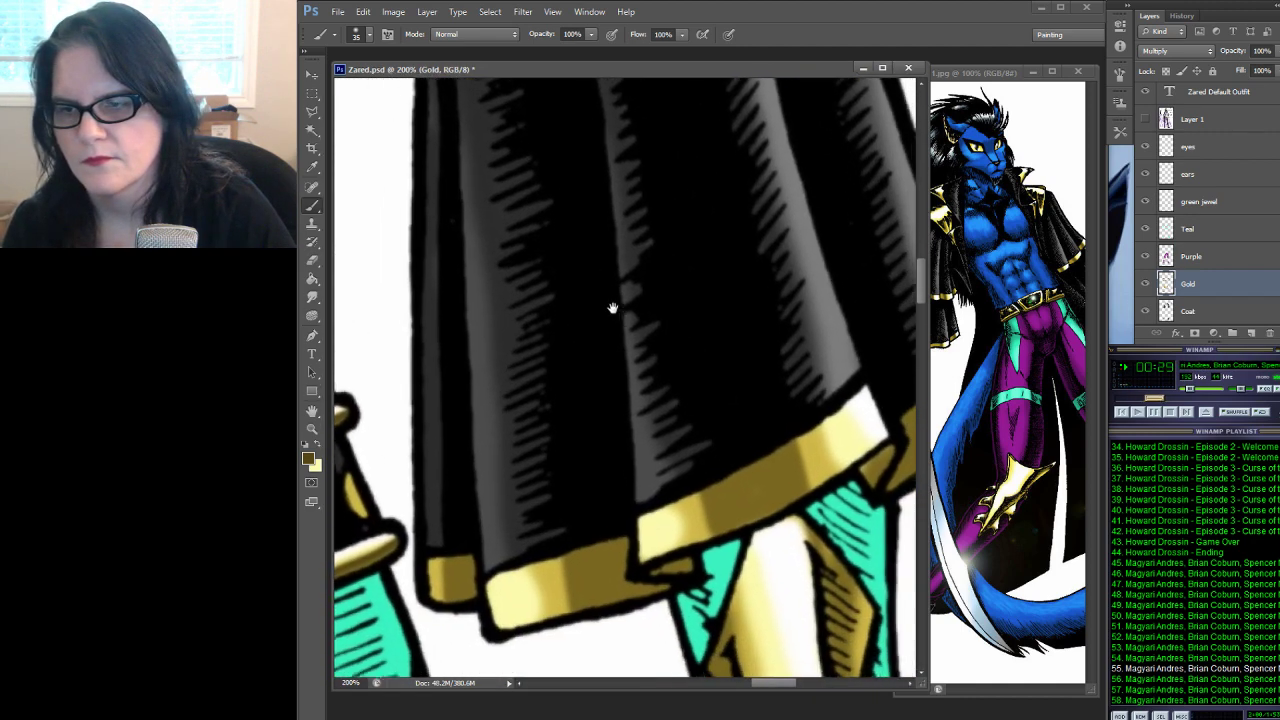
mouse_move(612, 308)
left_mouse_down()
mouse_move(600, 234)
mouse_move(618, 268)
left_mouse_up()
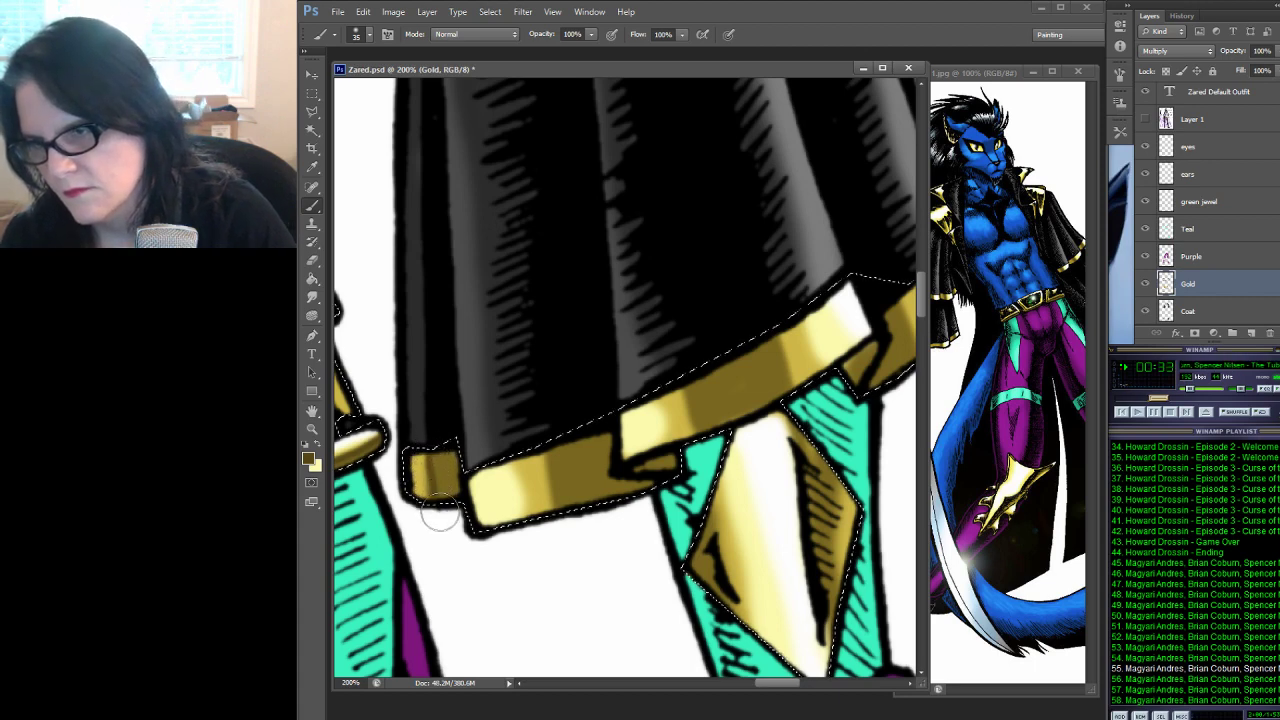
left_click_drag(430, 486, 436, 476)
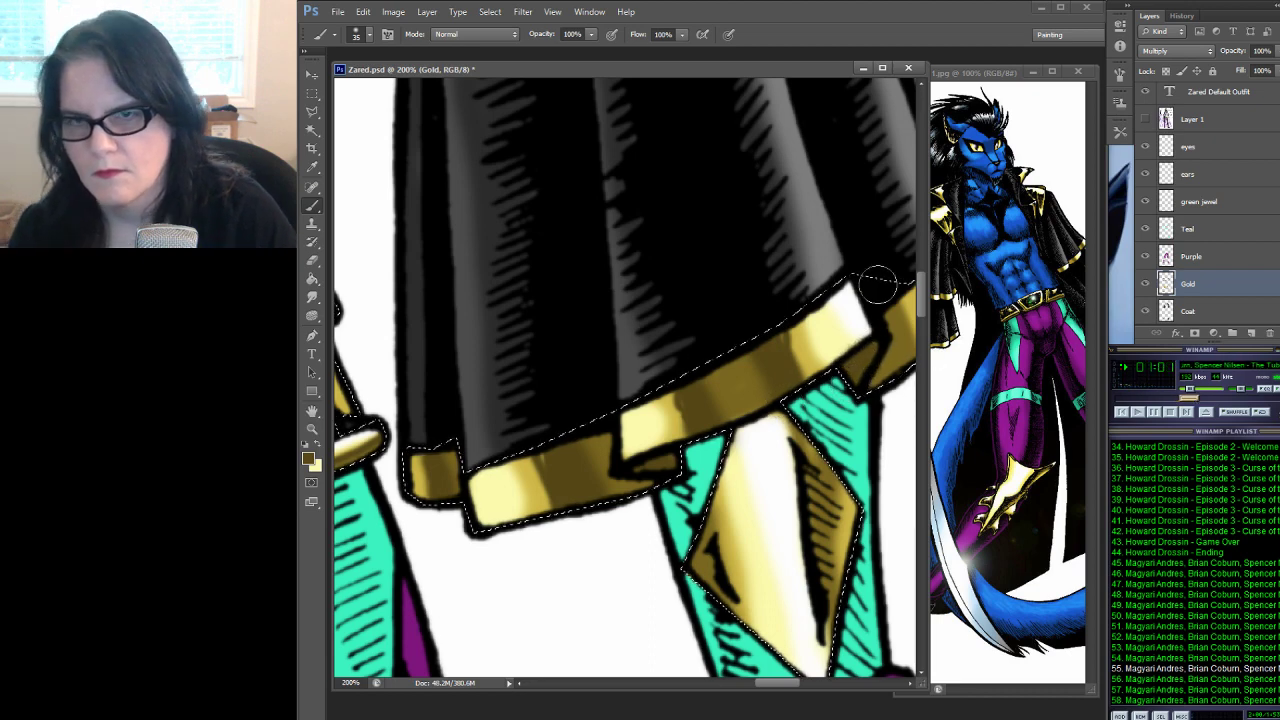
left_click_drag(828, 277, 750, 290)
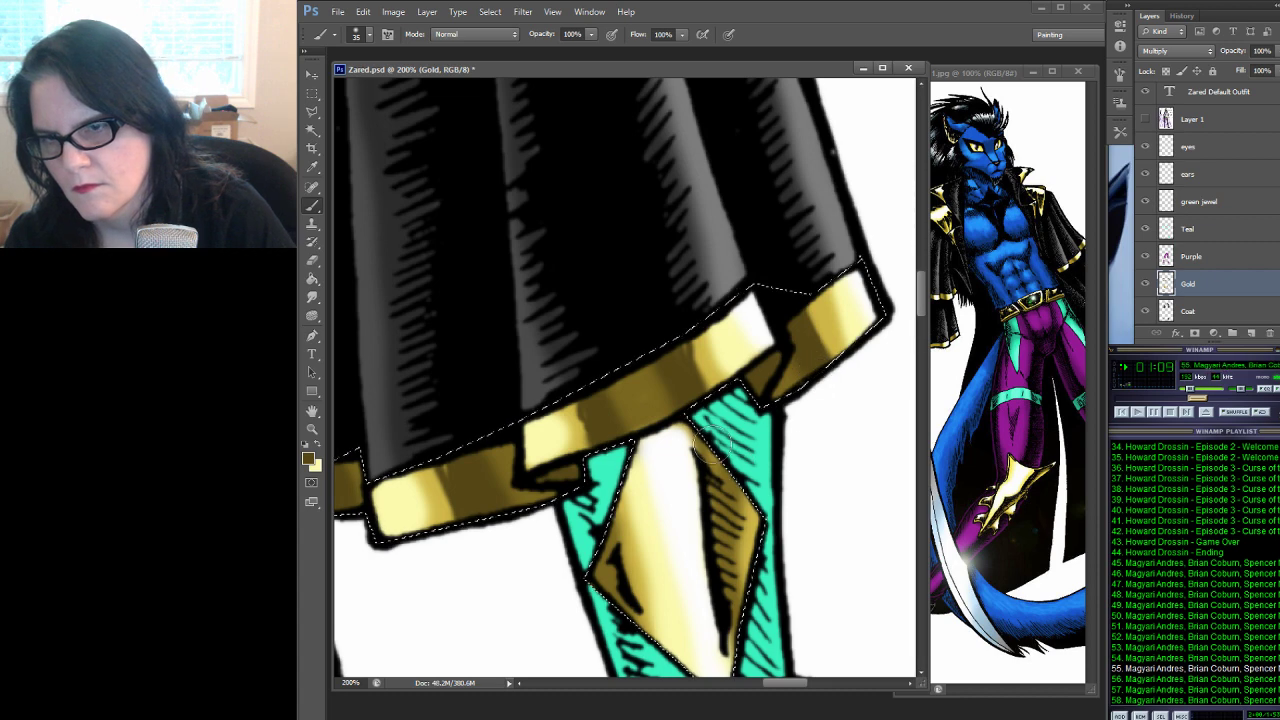
Darken both side facets of the gold diamond on the forearm below that sleeve with dark gold strokes
left_click_drag(780, 468, 790, 348)
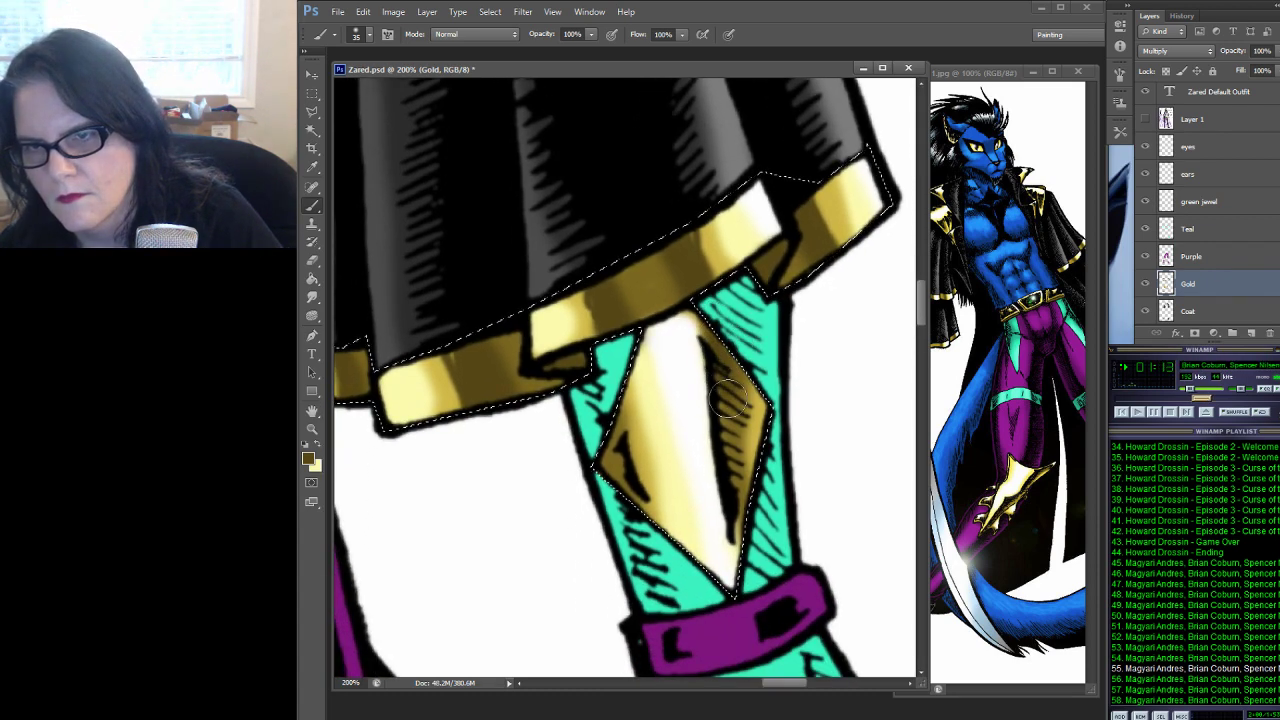
left_click_drag(728, 400, 744, 525)
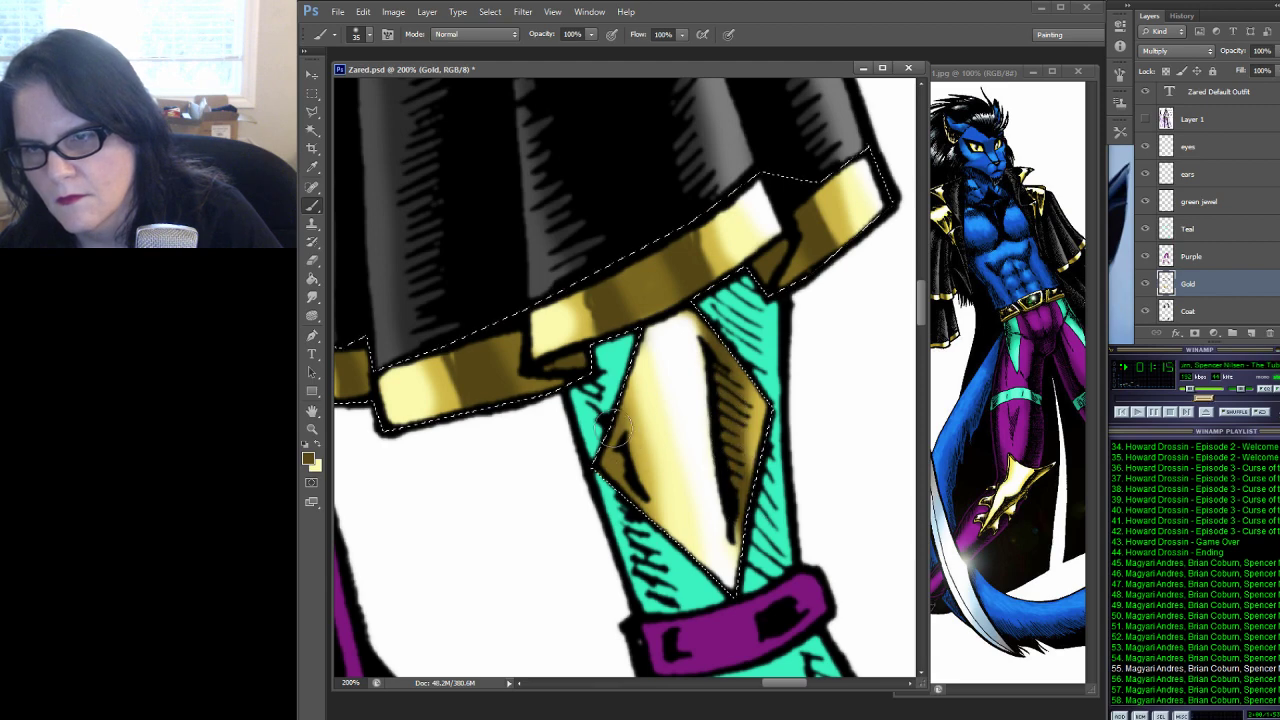
left_click_drag(615, 462, 648, 530)
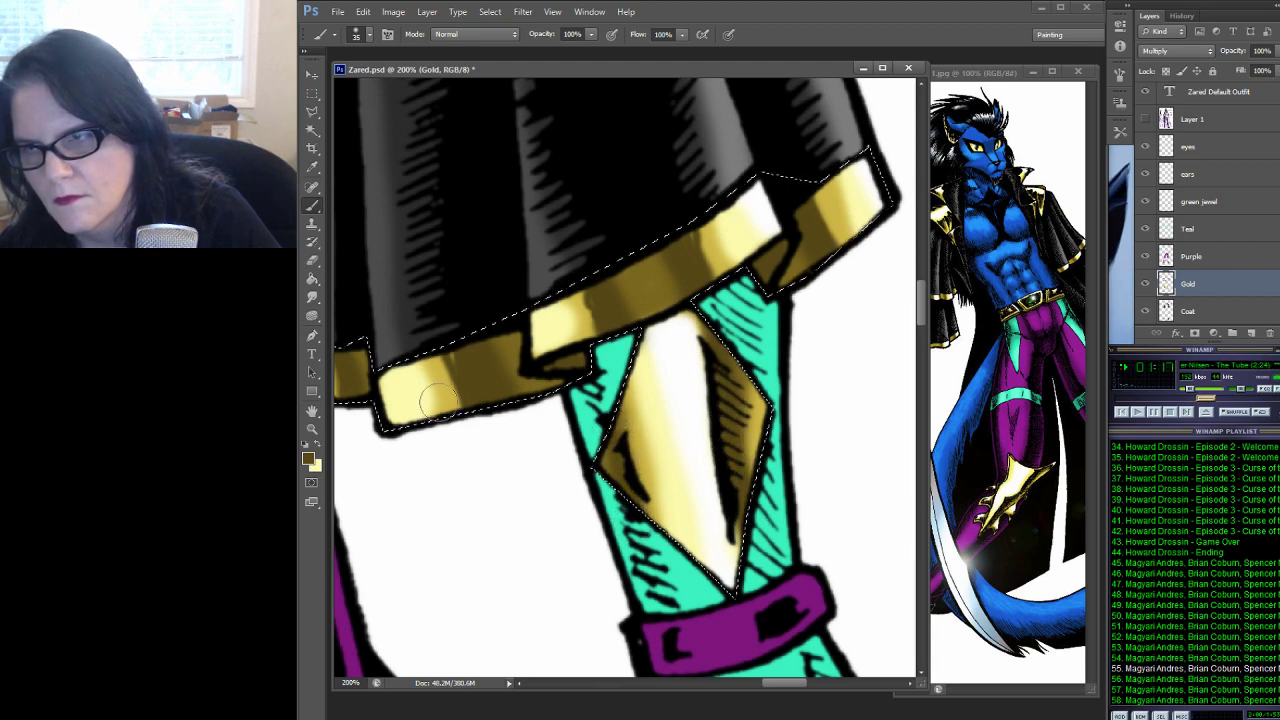
key("z")
key("ctrl+d")
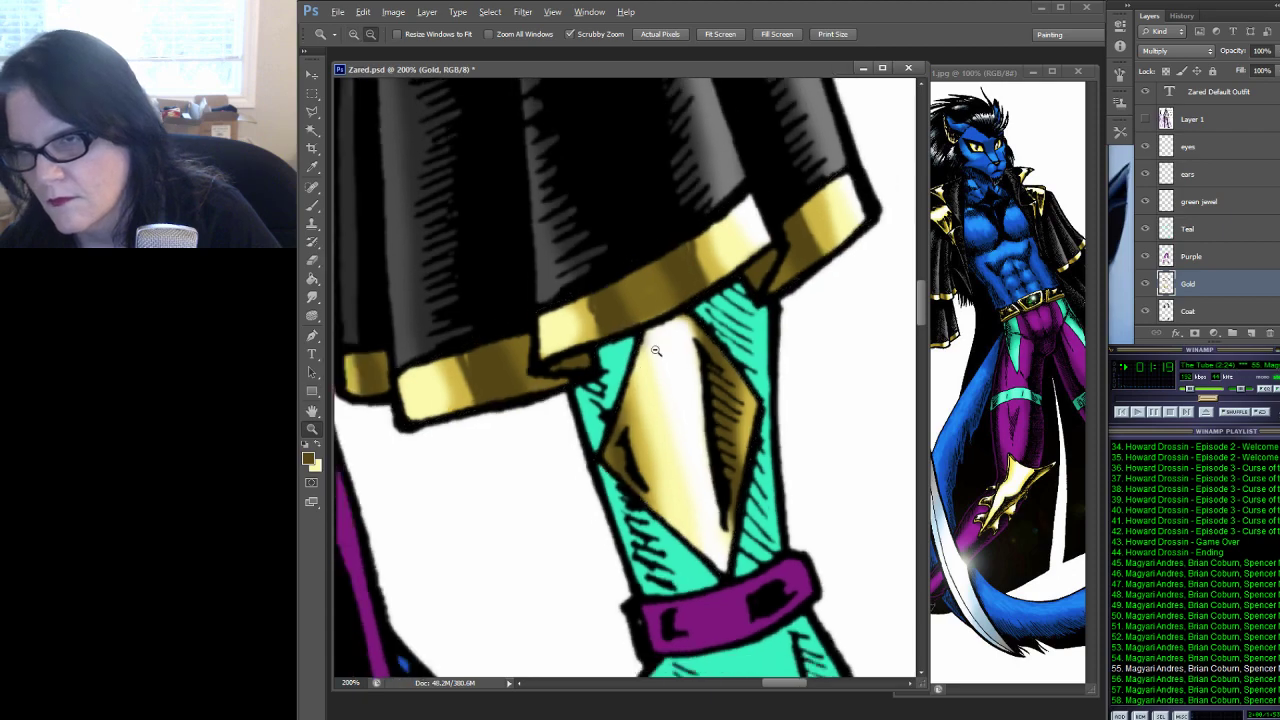
Restore the gold selection and shade the hatched side of the left-hand leg's knee guard with the 35 px dark gold brush
left_click(655, 350, "alt")
left_click_drag(700, 470, 753, 210)
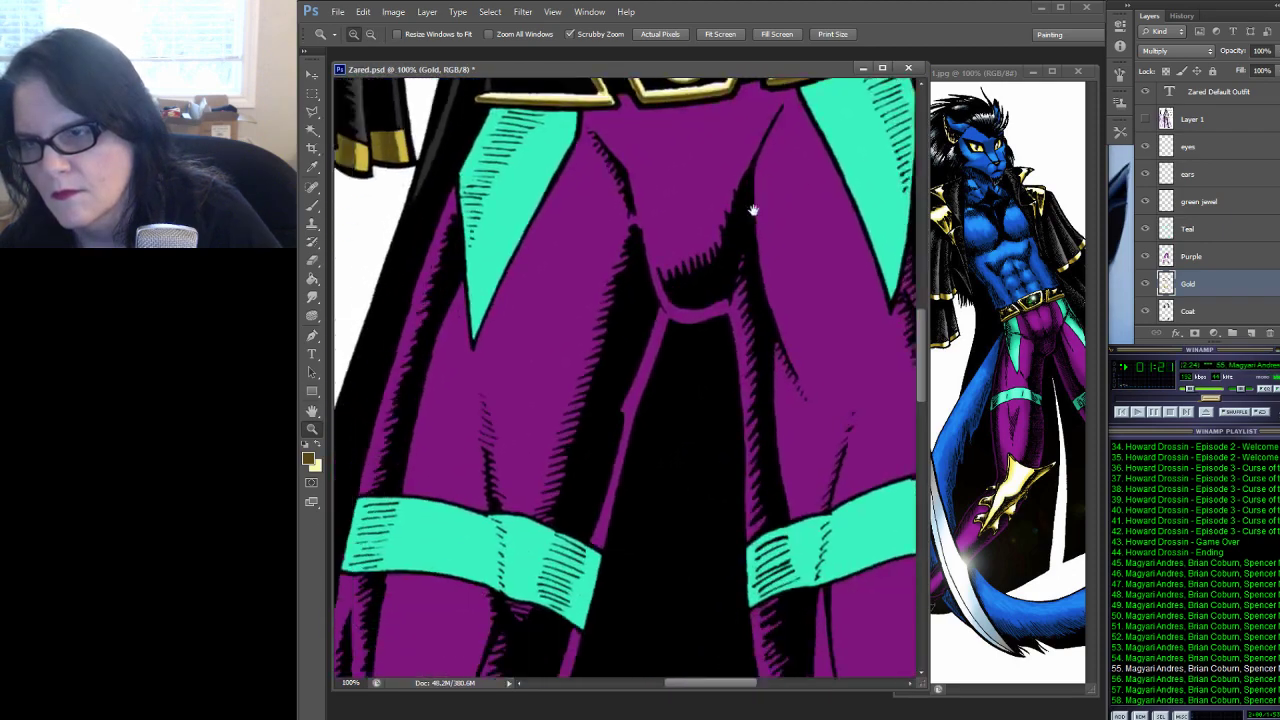
scroll(753, 210, "down", 10)
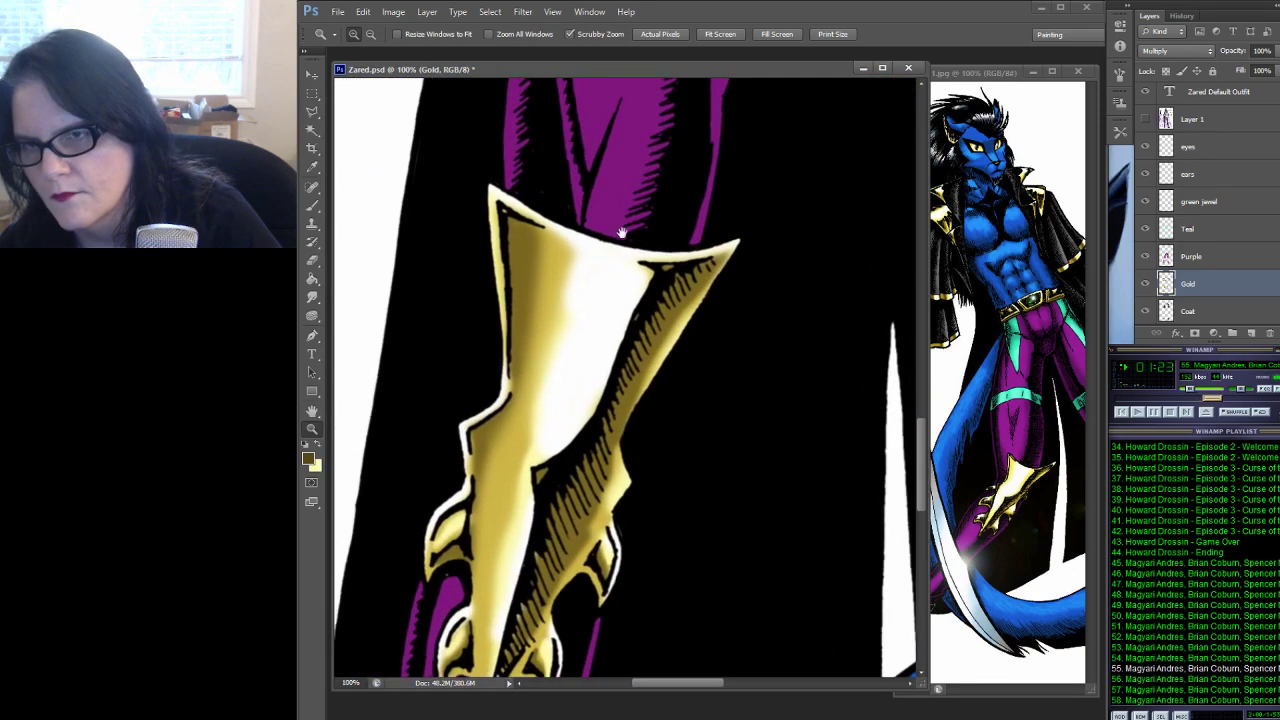
left_click_drag(621, 232, 576, 157)
key("ctrl+shift+d")
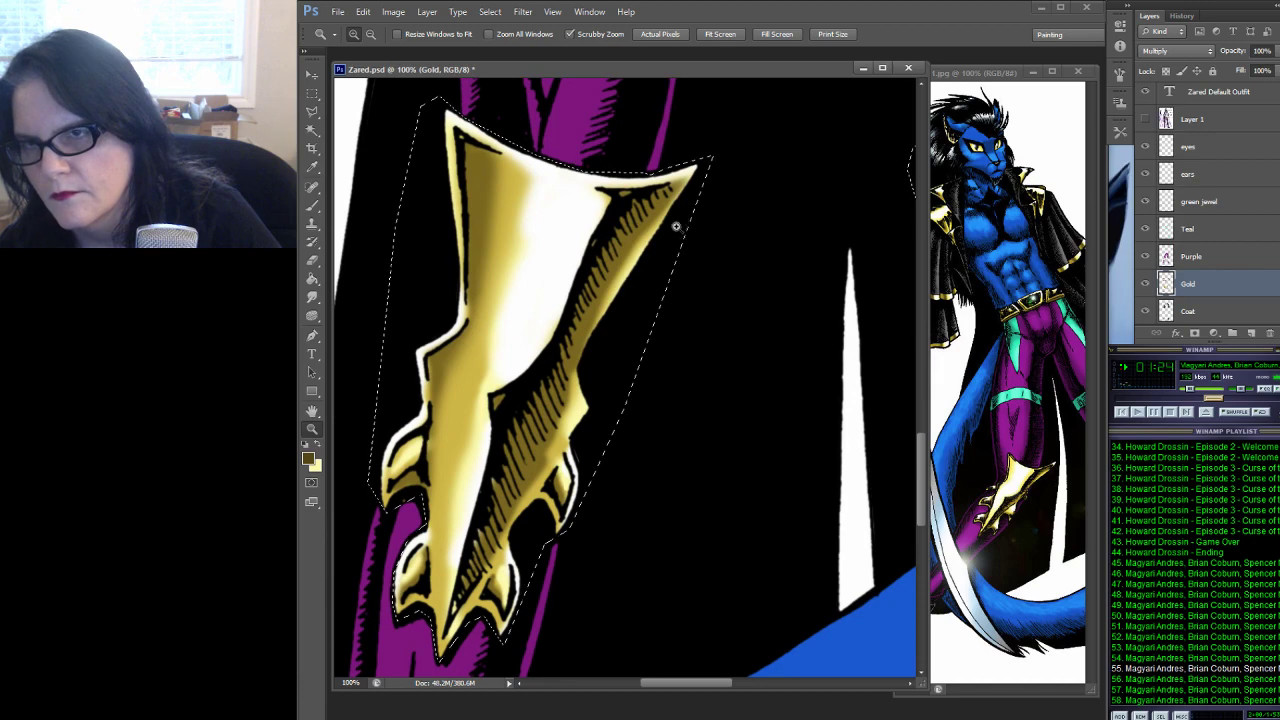
left_click(311, 206)
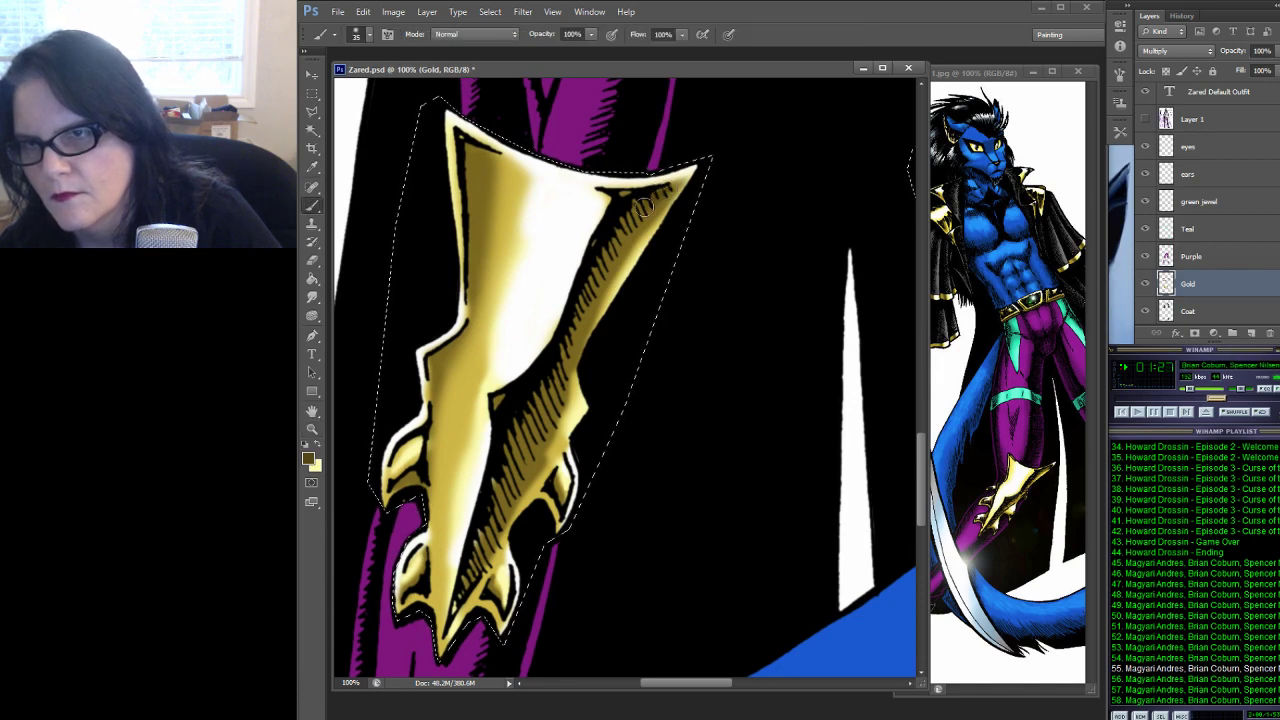
mouse_move(644, 206)
left_mouse_down()
mouse_move(587, 291)
mouse_move(593, 278)
mouse_move(531, 440)
mouse_move(540, 386)
mouse_move(501, 467)
mouse_move(514, 479)
mouse_move(452, 612)
mouse_move(495, 425)
left_mouse_up()
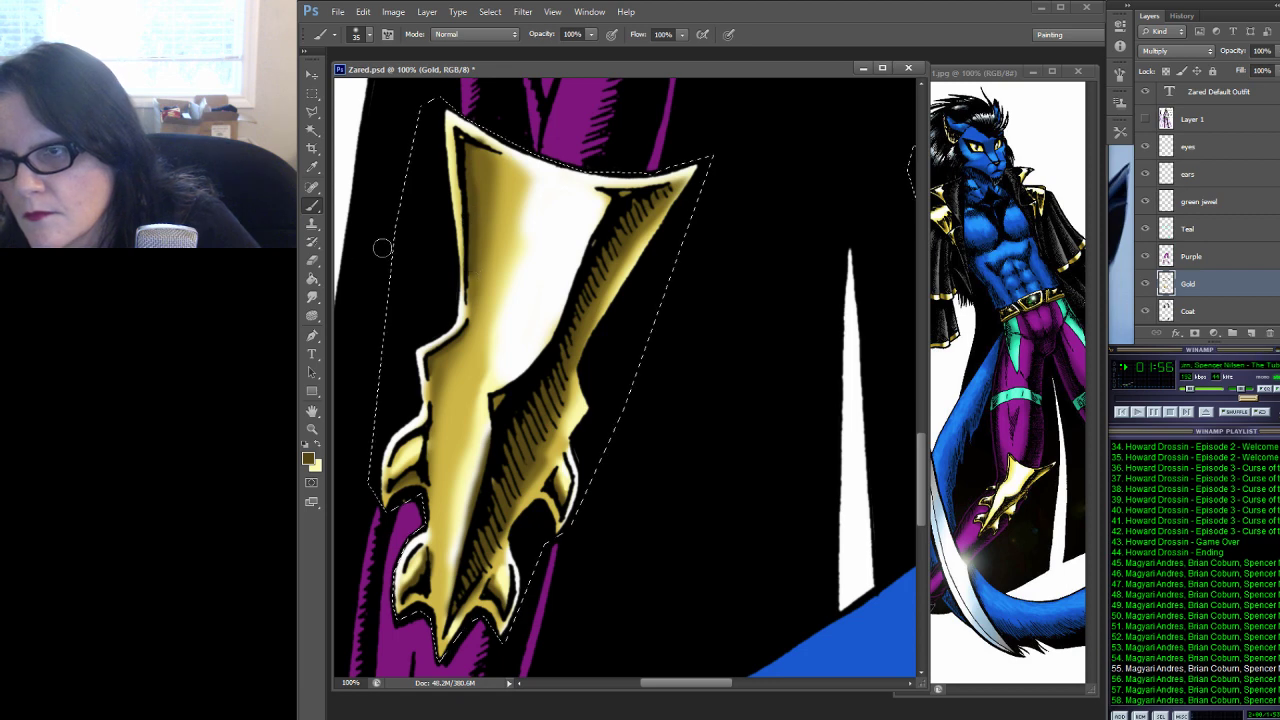
left_click(312, 298)
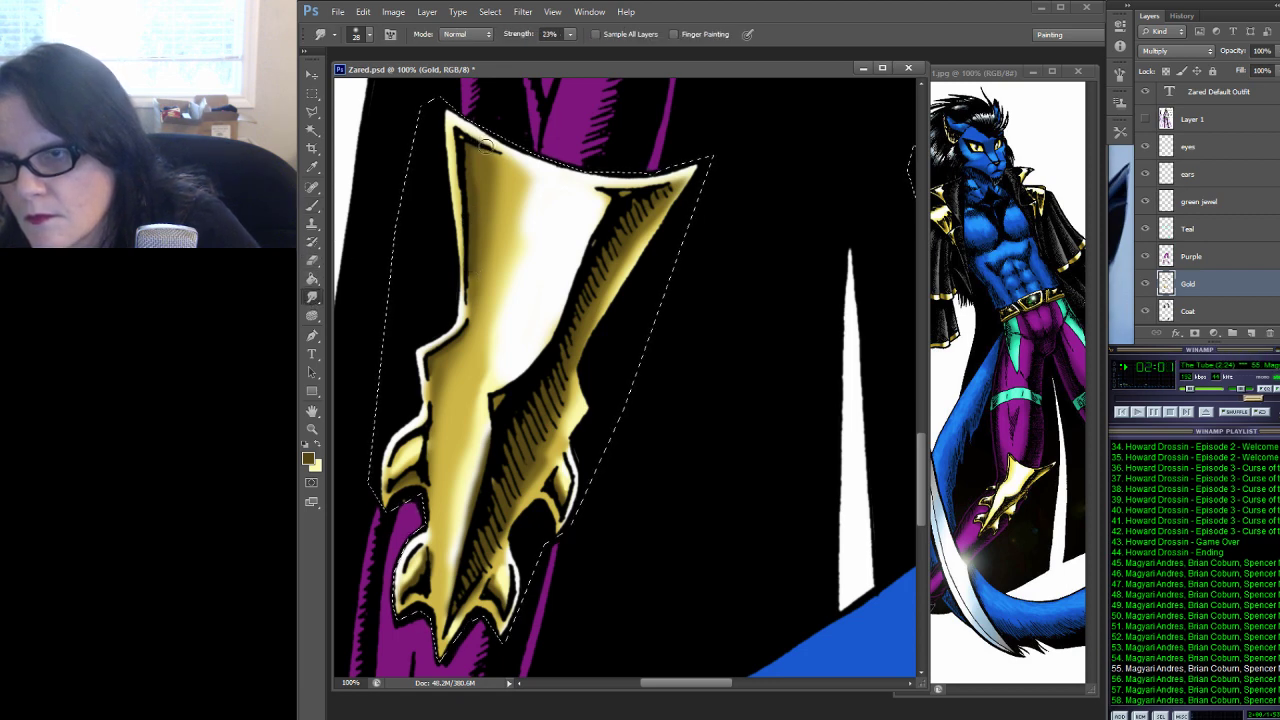
Shade the gold knee guard on the right-hand leg with the 35 px dark gold brush and smudge the shading at 23% strength
left_click_drag(786, 194, 570, 220)
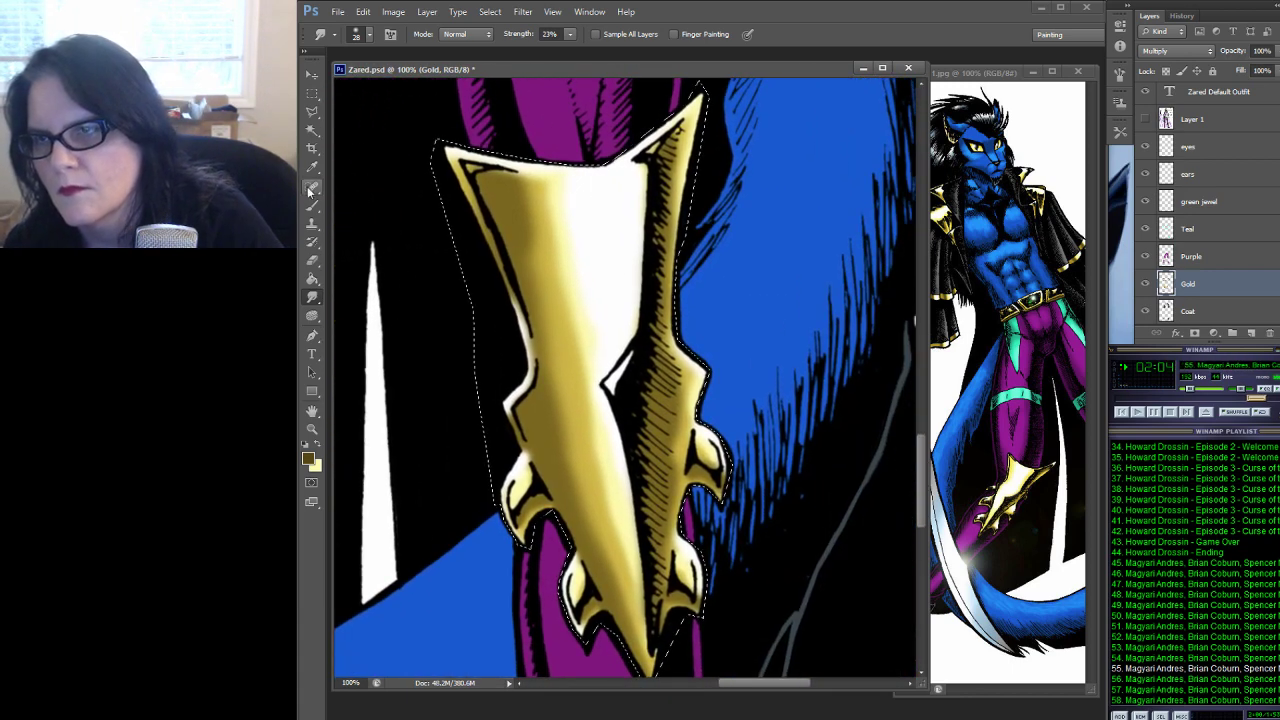
left_click(311, 206)
left_click_drag(450, 380, 900, 370)
mouse_move(905, 140)
left_mouse_down()
mouse_move(718, 195)
mouse_move(546, 201)
mouse_move(566, 201)
mouse_move(562, 186)
mouse_move(626, 355)
mouse_move(555, 400)
mouse_move(601, 410)
mouse_move(609, 398)
mouse_move(618, 452)
mouse_move(599, 420)
mouse_move(657, 543)
left_mouse_up()
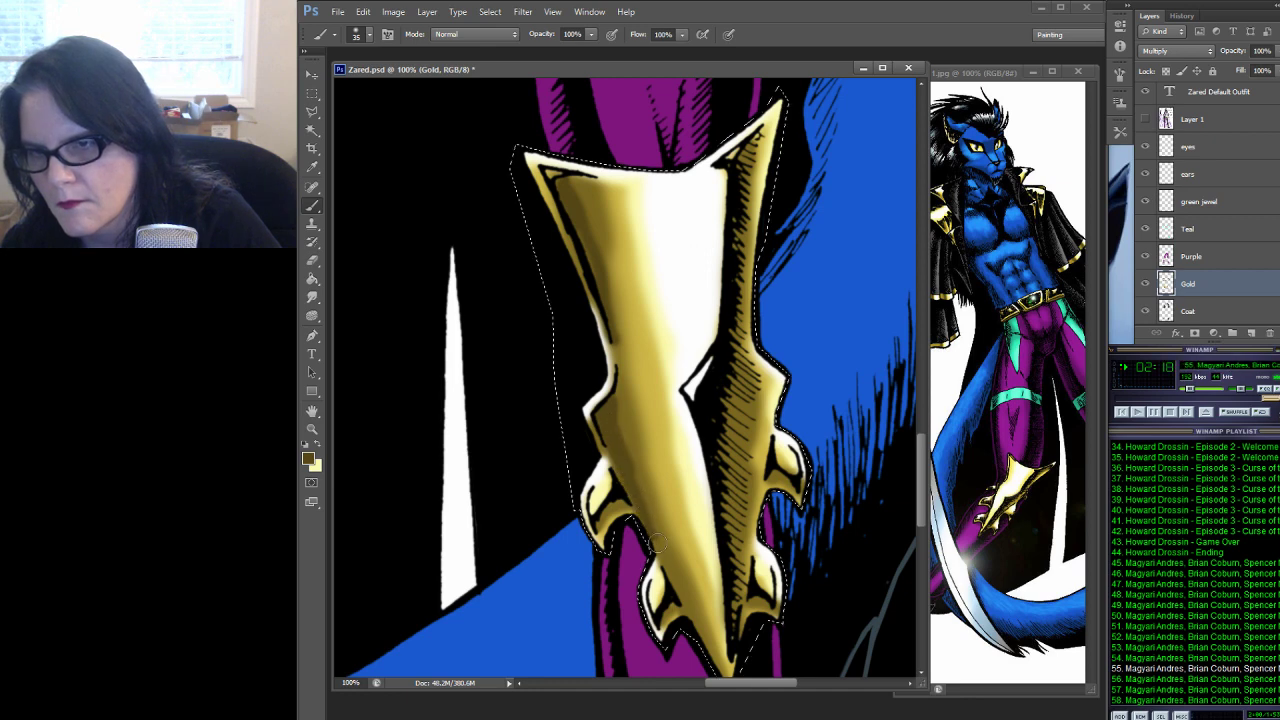
left_click(313, 297)
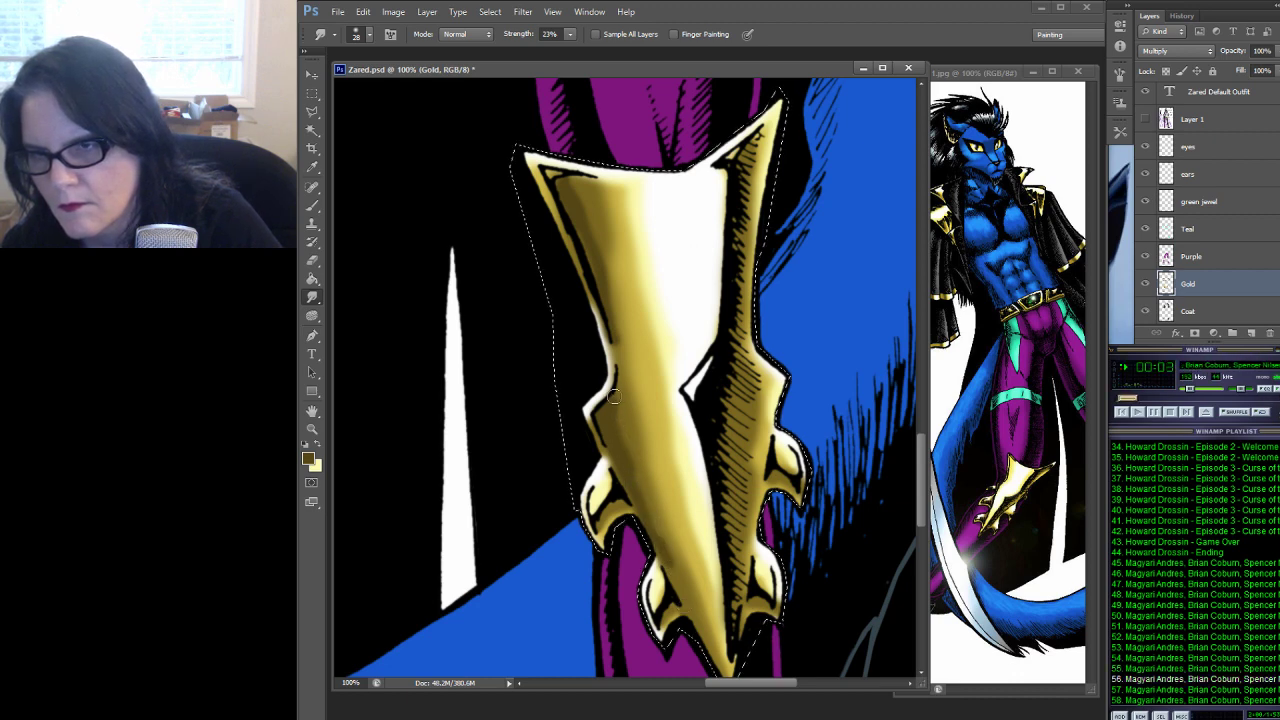
Enlarge the brush to 48 px, deepen the shadow along that knee guard's left facet with dark gold, and smudge it at 23% strength
key("b")
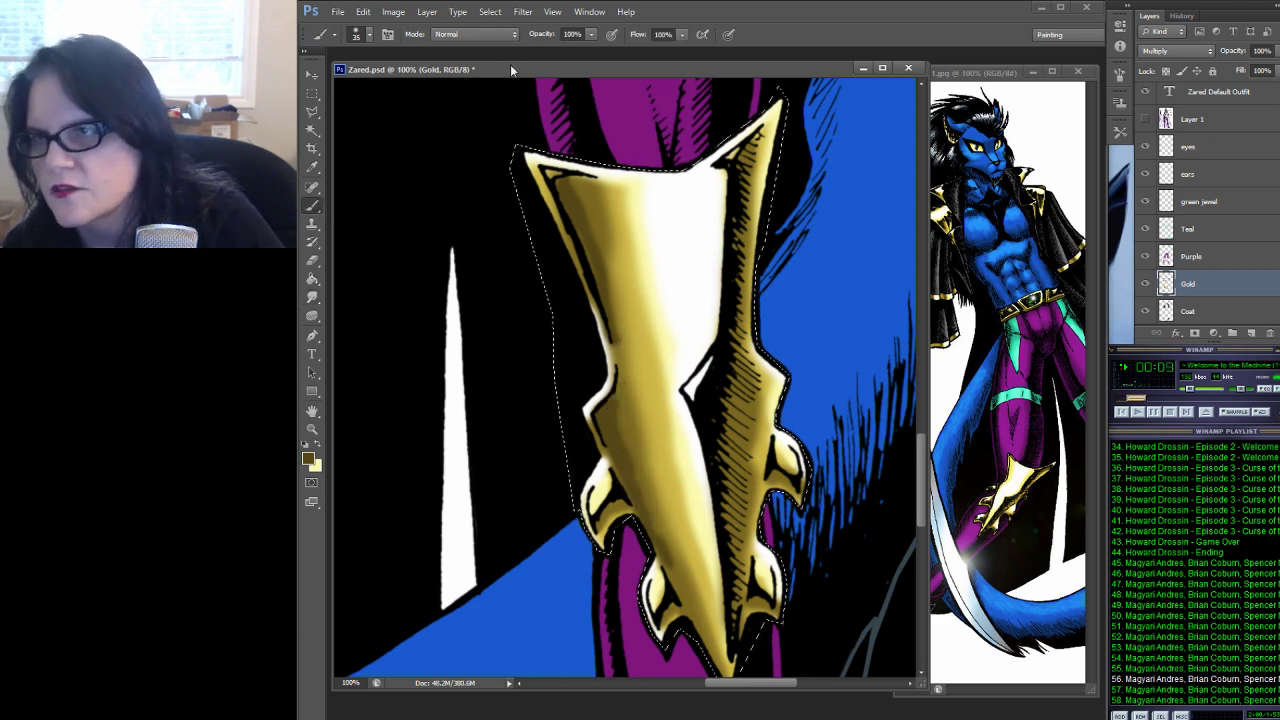
left_click(369, 35)
left_click(372, 203)
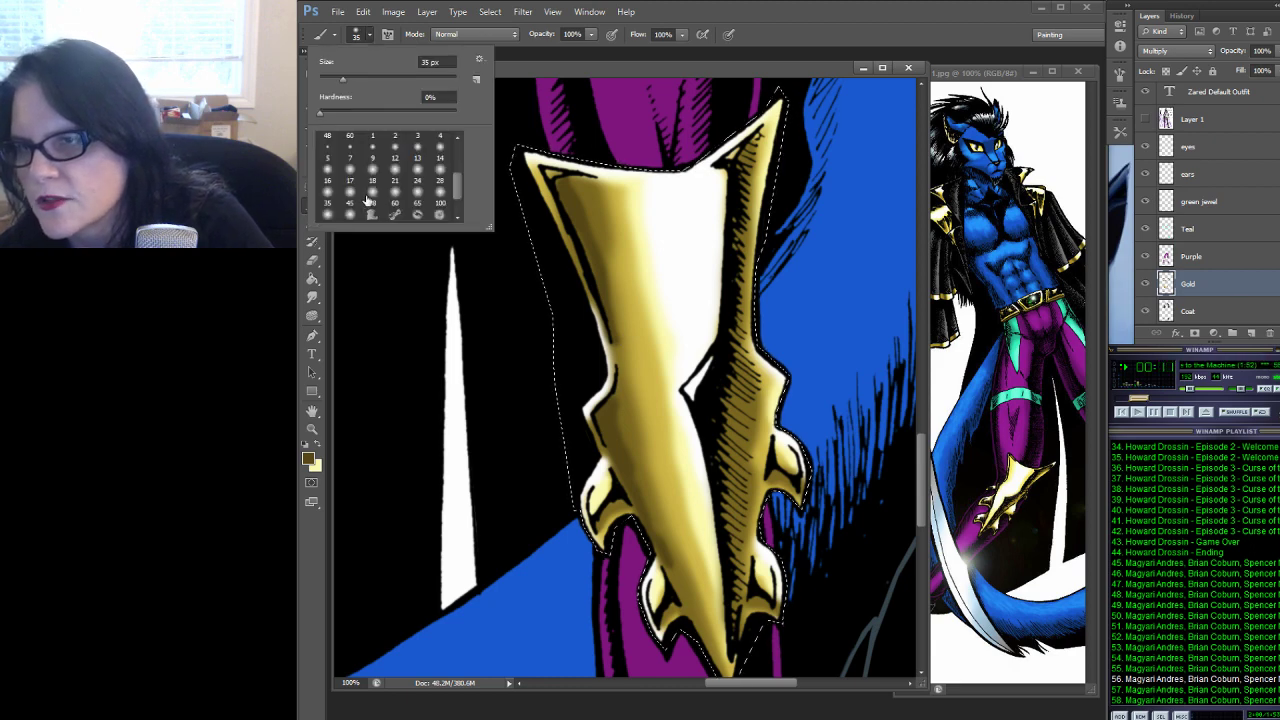
left_click(618, 398)
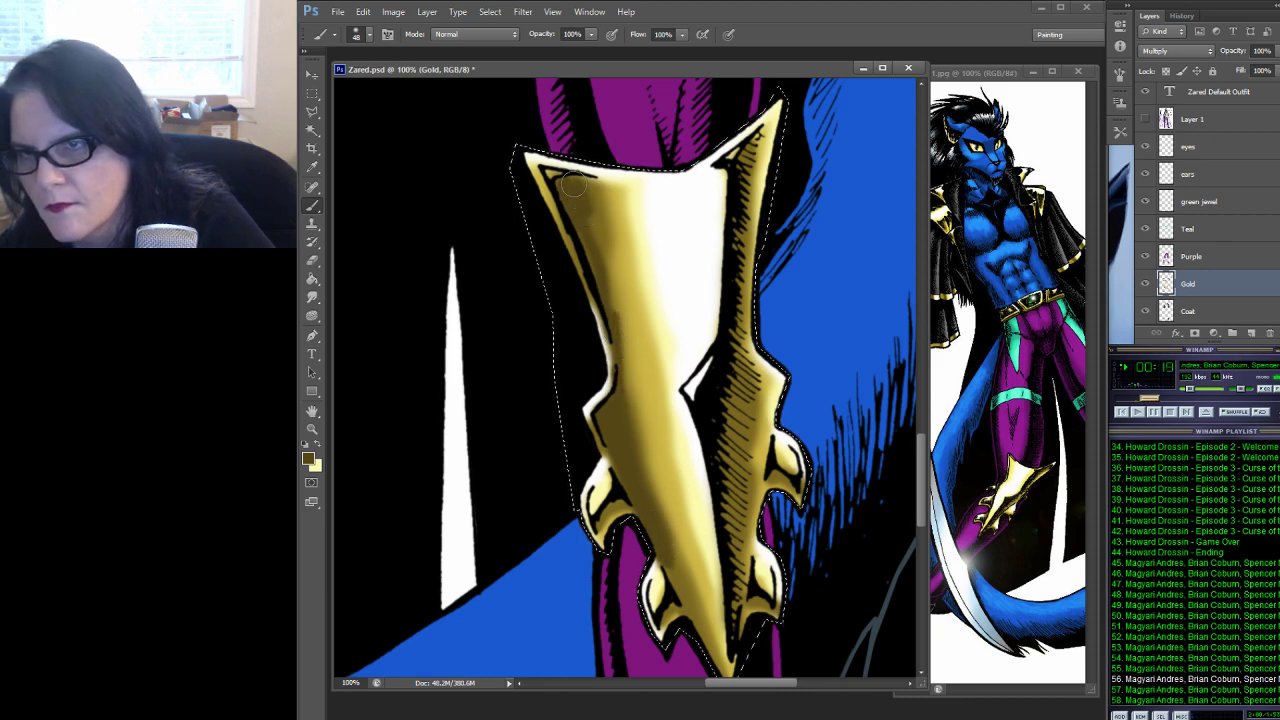
mouse_move(583, 207)
left_mouse_down()
mouse_move(604, 289)
mouse_move(590, 176)
left_mouse_up()
key("r")
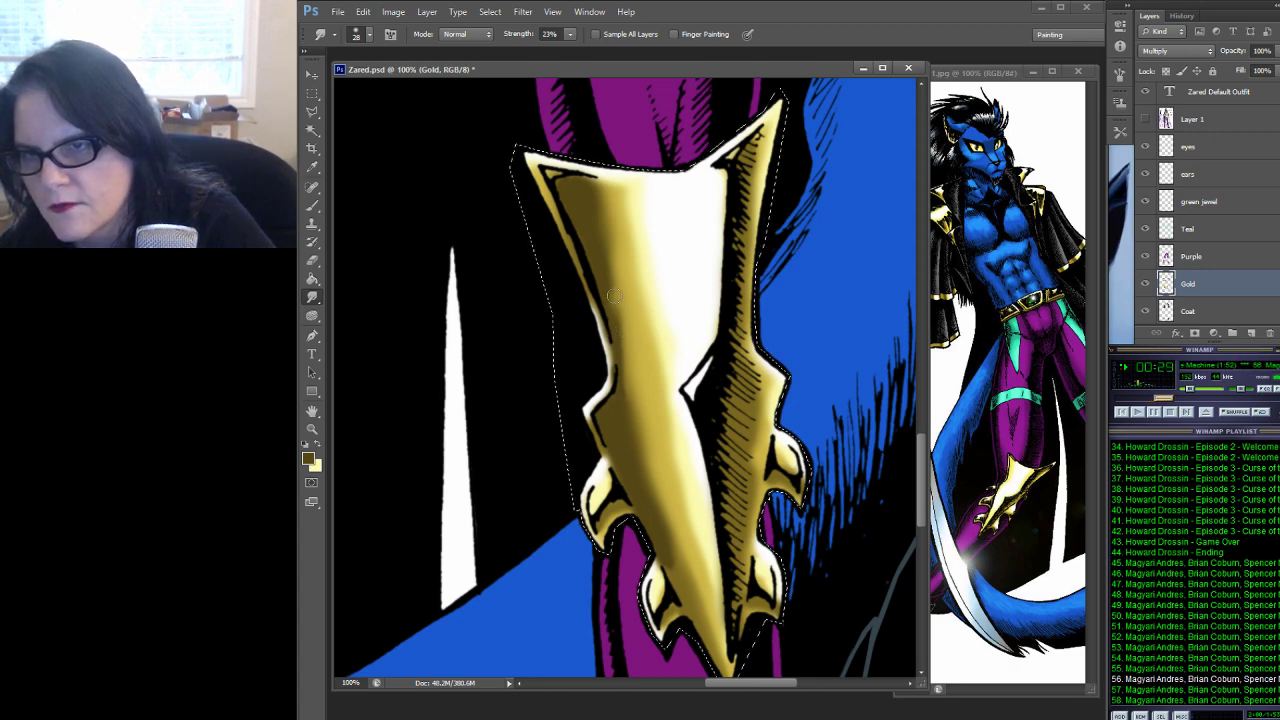
left_click_drag(632, 380, 620, 341)
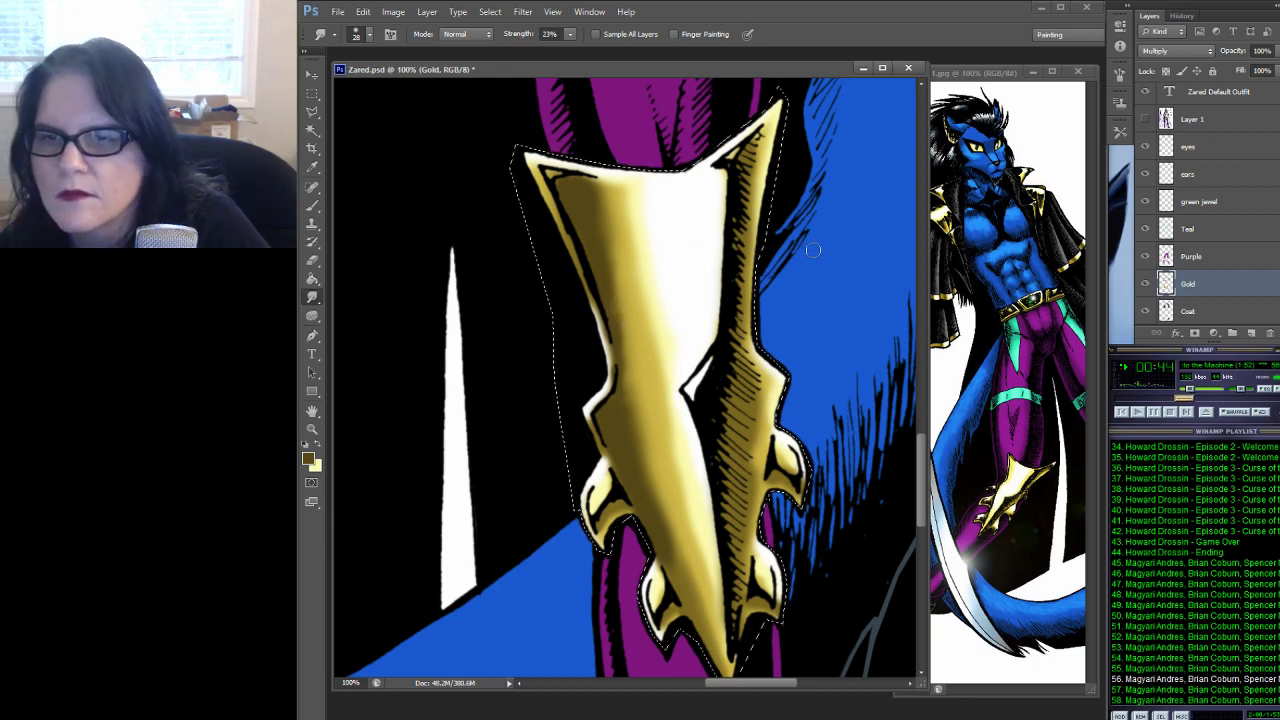
Darken the hatched right facet and the lower claw spikes of the same knee guard with the 48 px dark gold brush
key("b")
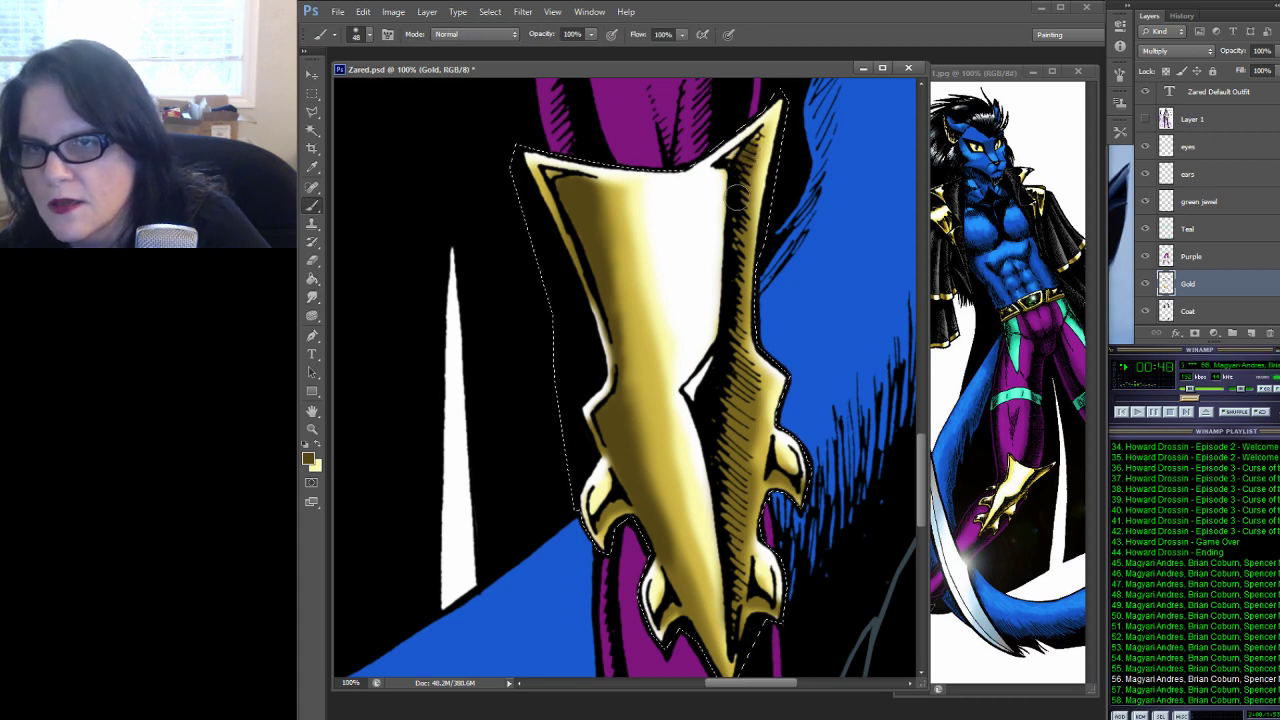
mouse_move(732, 250)
left_mouse_down()
mouse_move(815, 249)
mouse_move(865, 356)
mouse_move(833, 210)
mouse_move(750, 140)
left_mouse_up()
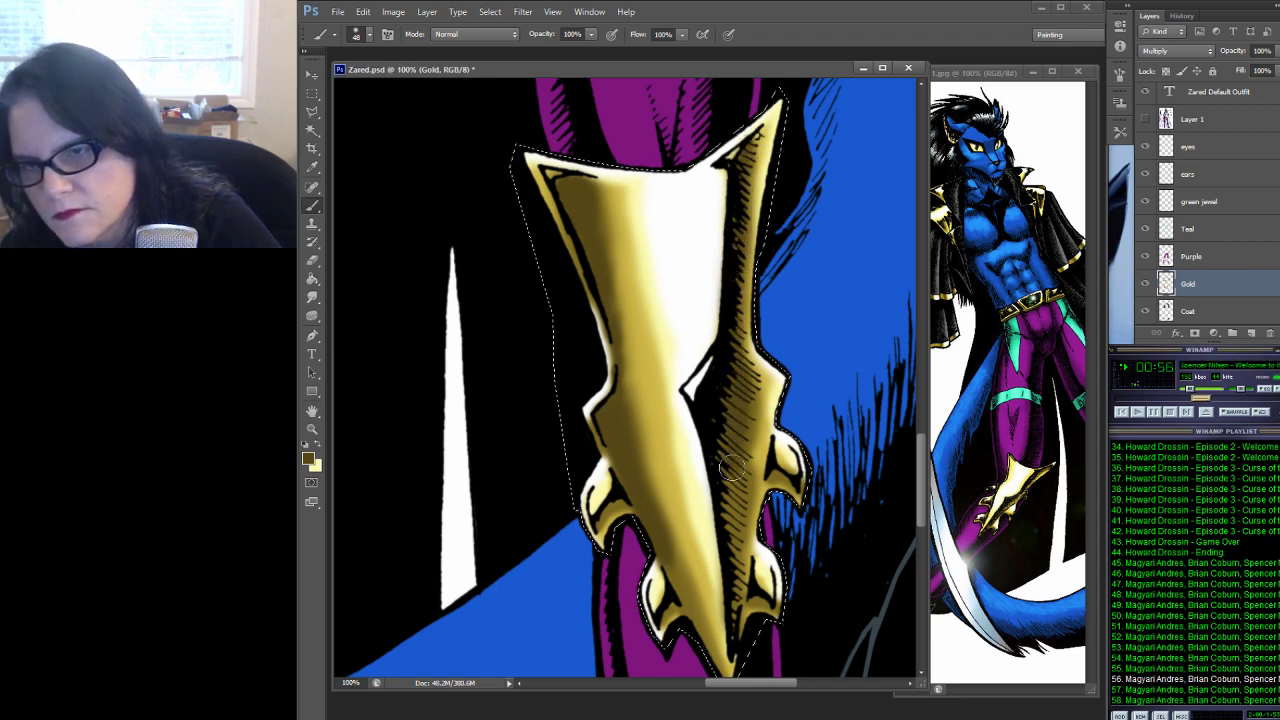
mouse_move(733, 552)
left_mouse_down()
mouse_move(733, 644)
mouse_move(732, 570)
mouse_move(765, 605)
mouse_move(787, 487)
left_mouse_up()
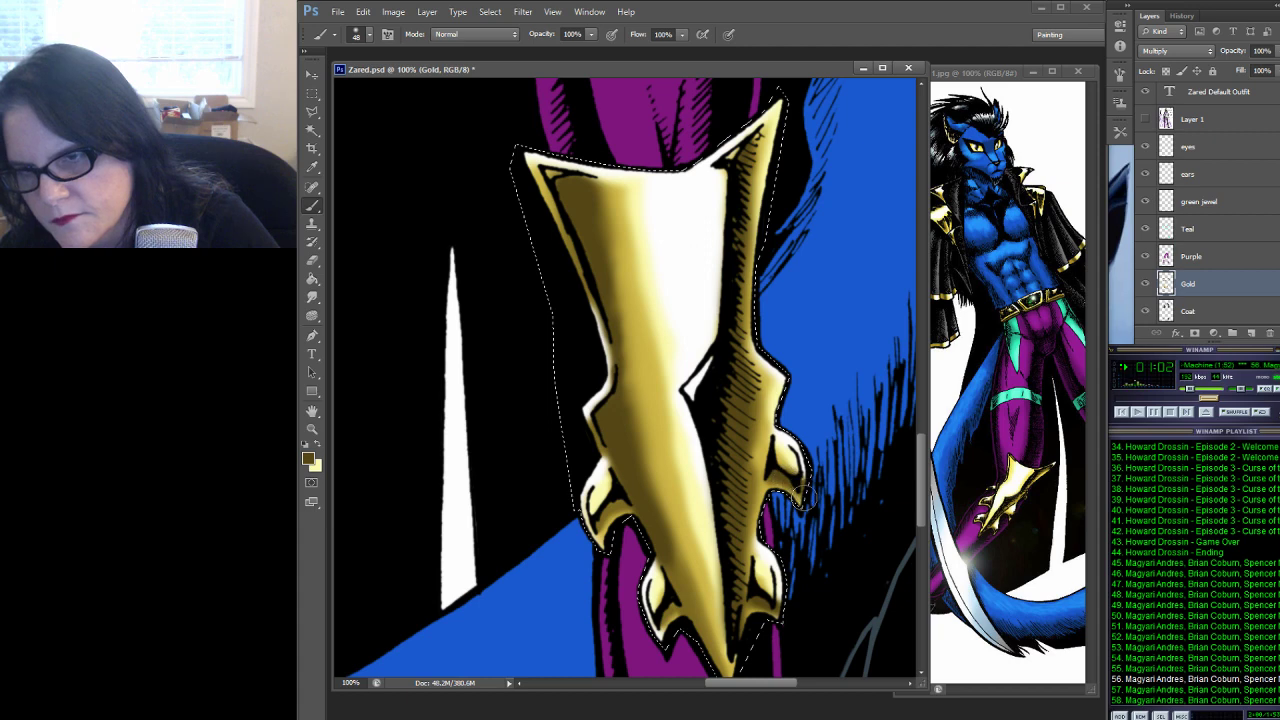
mouse_move(620, 498)
left_mouse_down()
mouse_move(596, 526)
mouse_move(682, 617)
mouse_move(670, 606)
mouse_move(659, 624)
left_mouse_up()
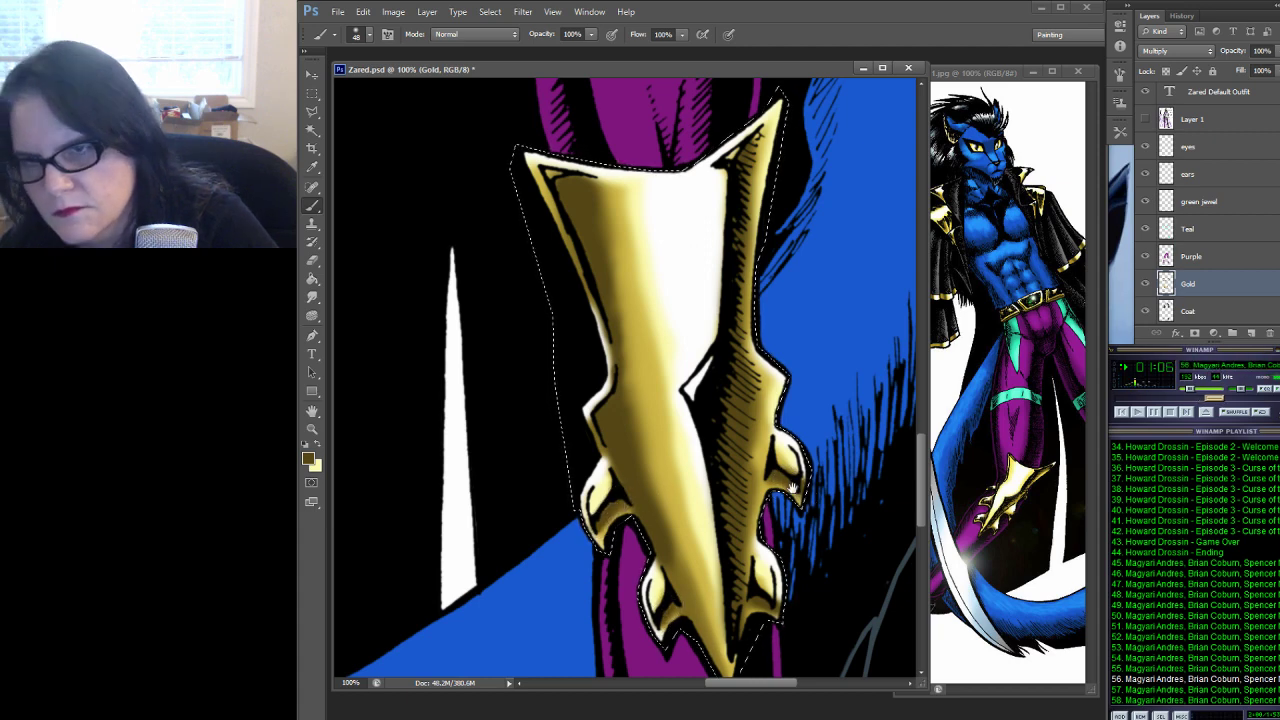
Shade the gold ankle ornaments on both shoes with the 48 px dark gold brush
left_click_drag(770, 560, 750, 150)
left_click_drag(745, 600, 731, 104)
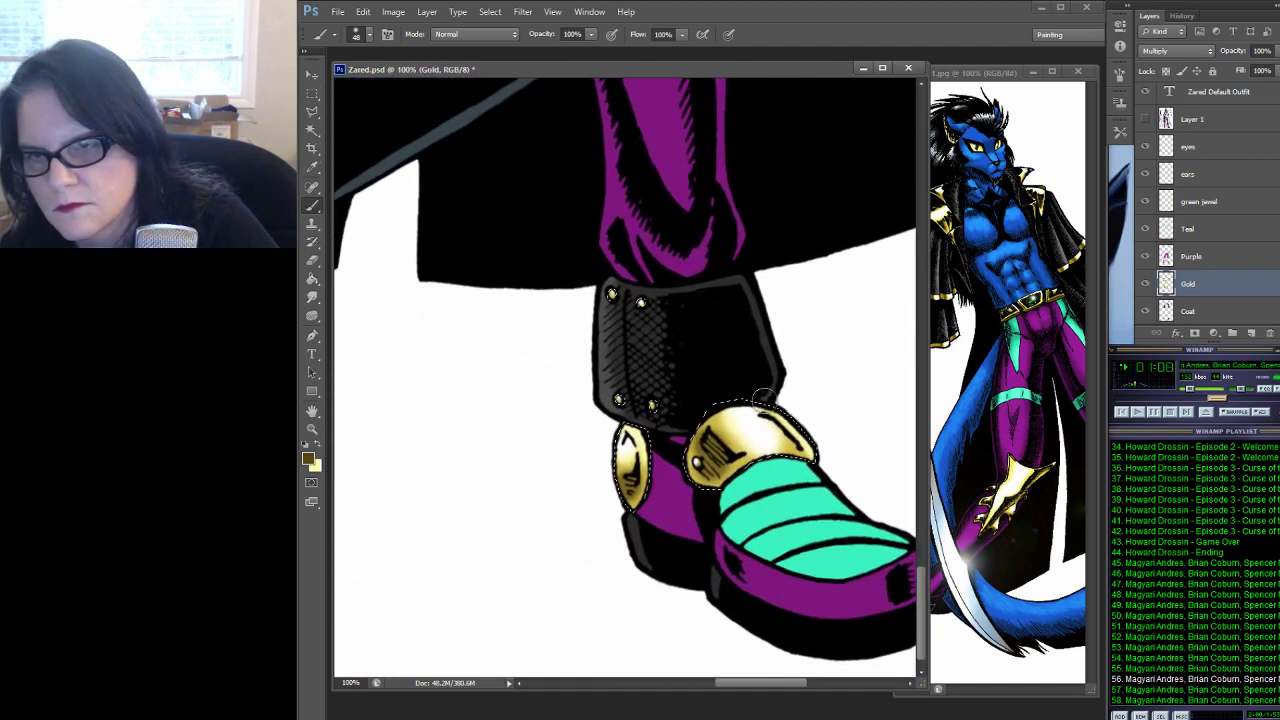
mouse_move(709, 444)
left_mouse_down()
mouse_move(725, 458)
mouse_move(646, 466)
mouse_move(626, 486)
left_mouse_up()
mouse_move(532, 377)
left_mouse_down()
mouse_move(828, 280)
mouse_move(673, 298)
mouse_move(586, 325)
mouse_move(836, 302)
mouse_move(637, 384)
mouse_move(642, 369)
mouse_move(642, 387)
mouse_move(658, 382)
mouse_move(652, 397)
mouse_move(649, 367)
mouse_move(688, 400)
left_mouse_up()
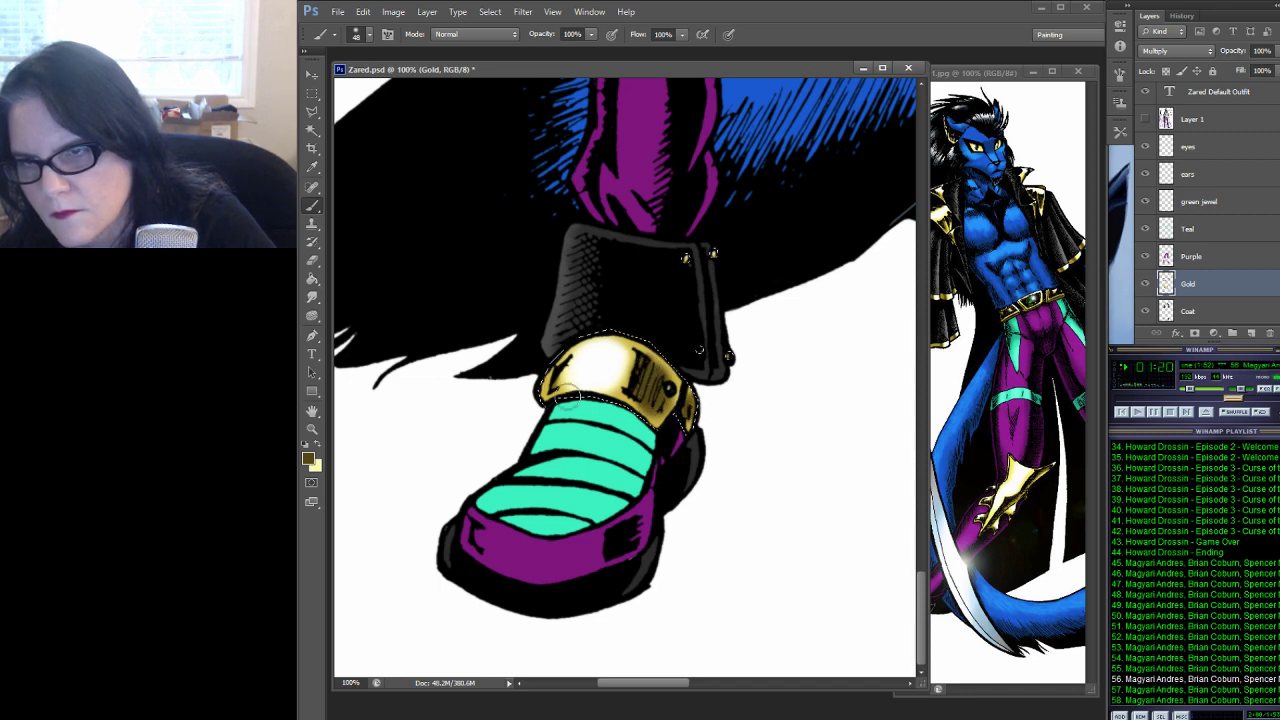
left_click_drag(574, 391, 560, 375)
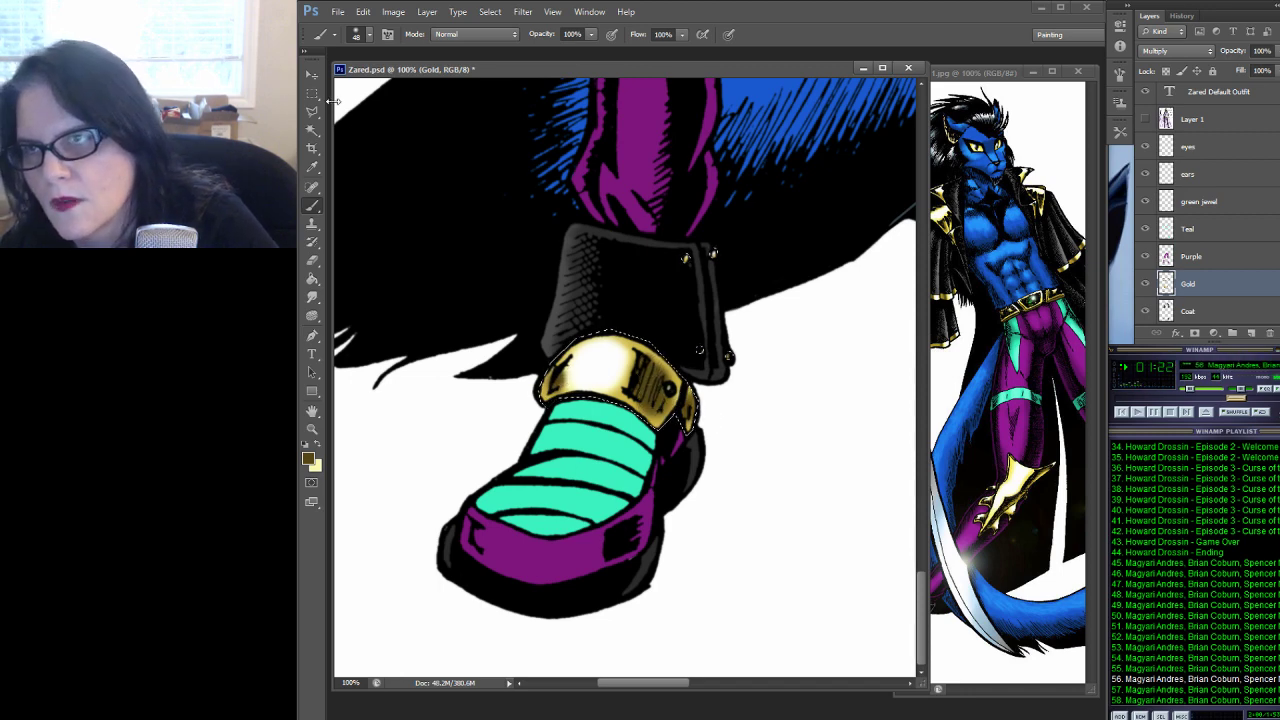
Deselect the gold areas, check the shaded figure at reduced zoom, and save the document
key("m")
key("ctrl+d")
left_click(313, 430)
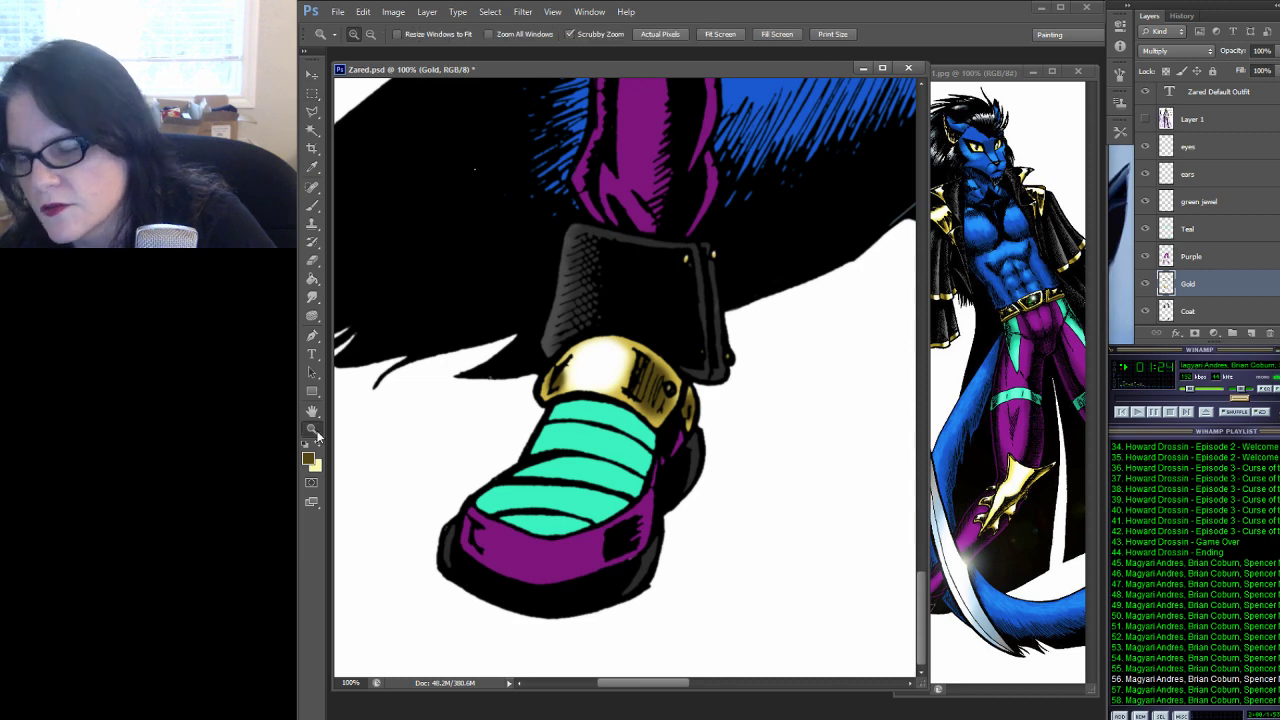
left_click(781, 378, "alt")
left_click(766, 363, "alt")
left_click(746, 324, "alt")
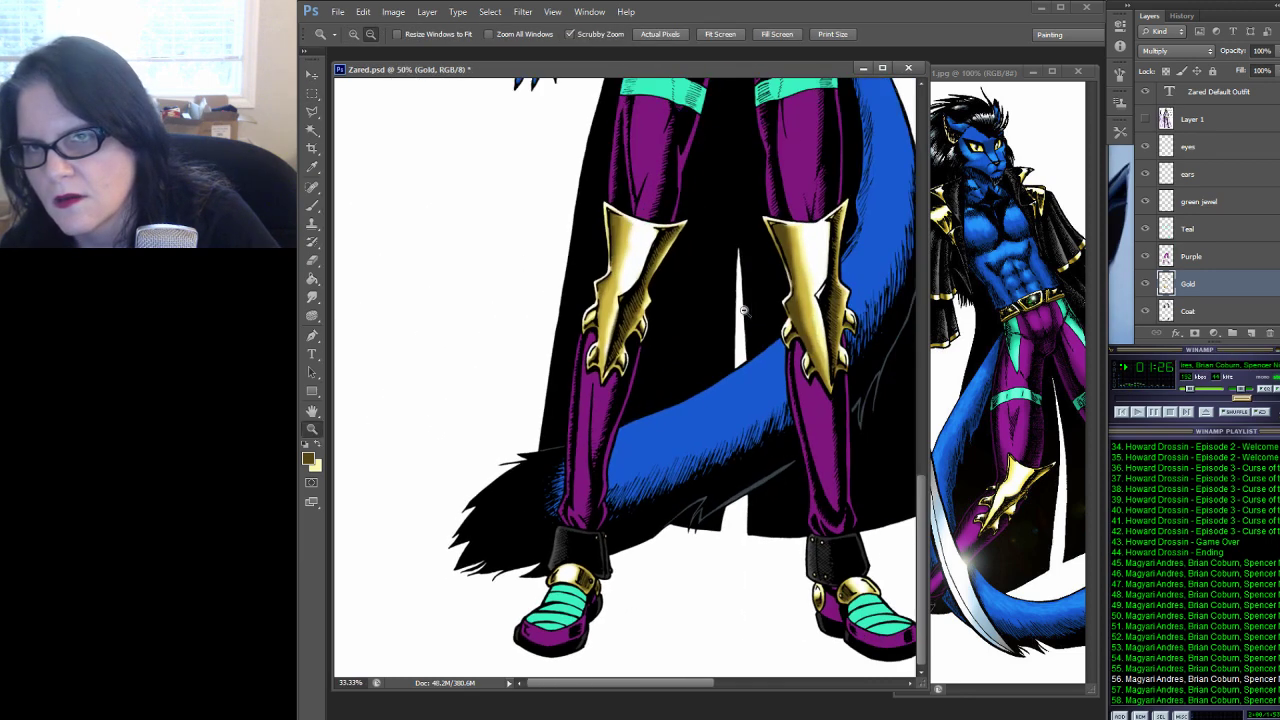
left_click(750, 317, "alt")
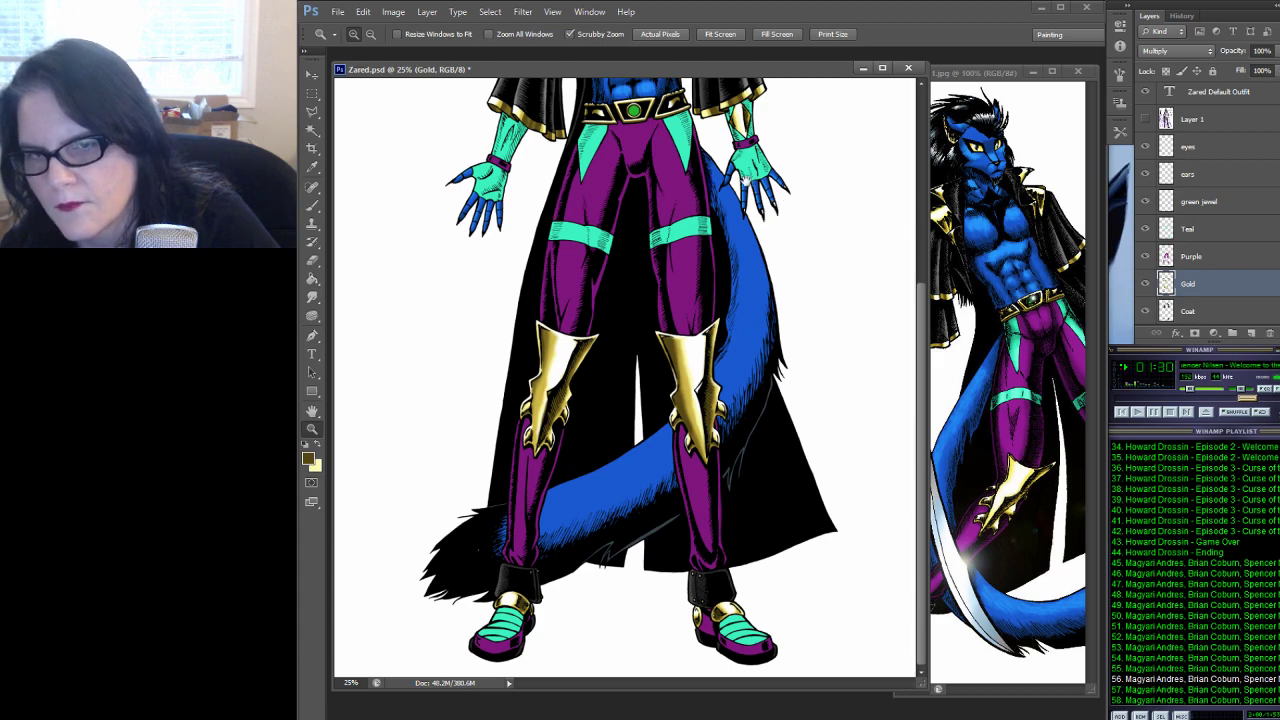
left_click_drag(748, 175, 778, 266)
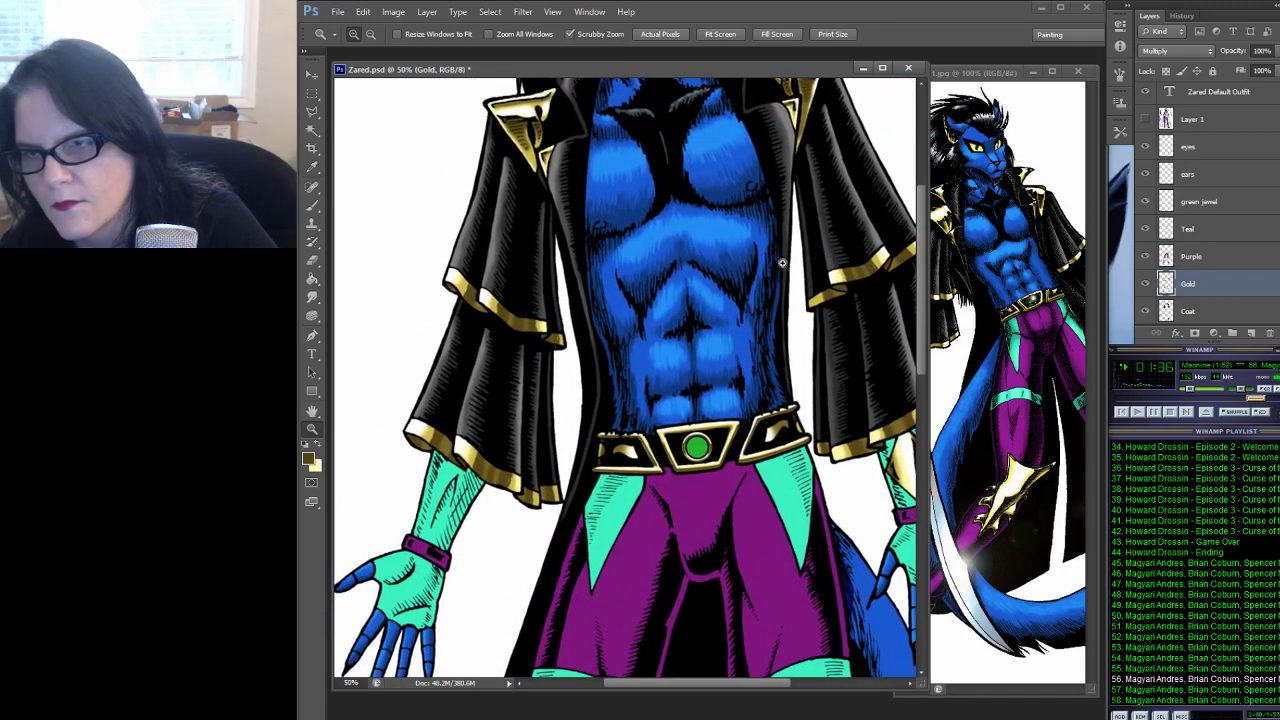
key("ctrl+s")
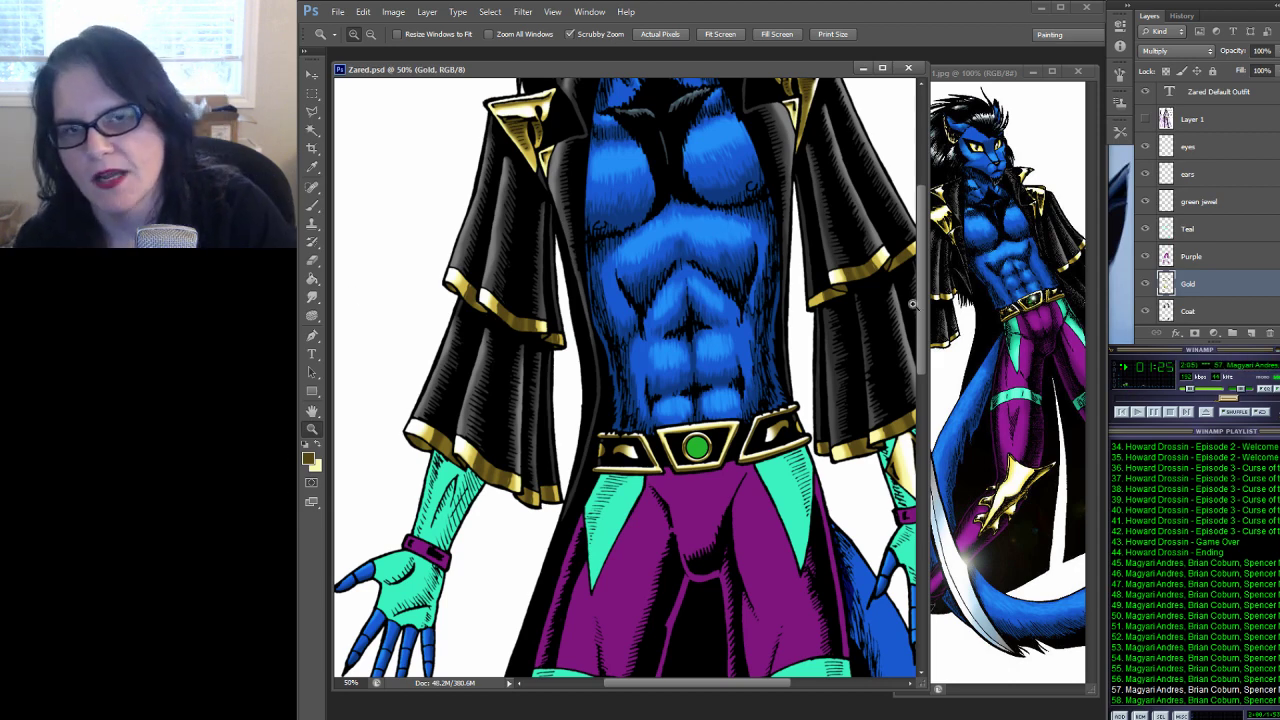
Make the Purple layer active and load its painted pixels as a selection
left_click_drag(920, 308, 923, 276)
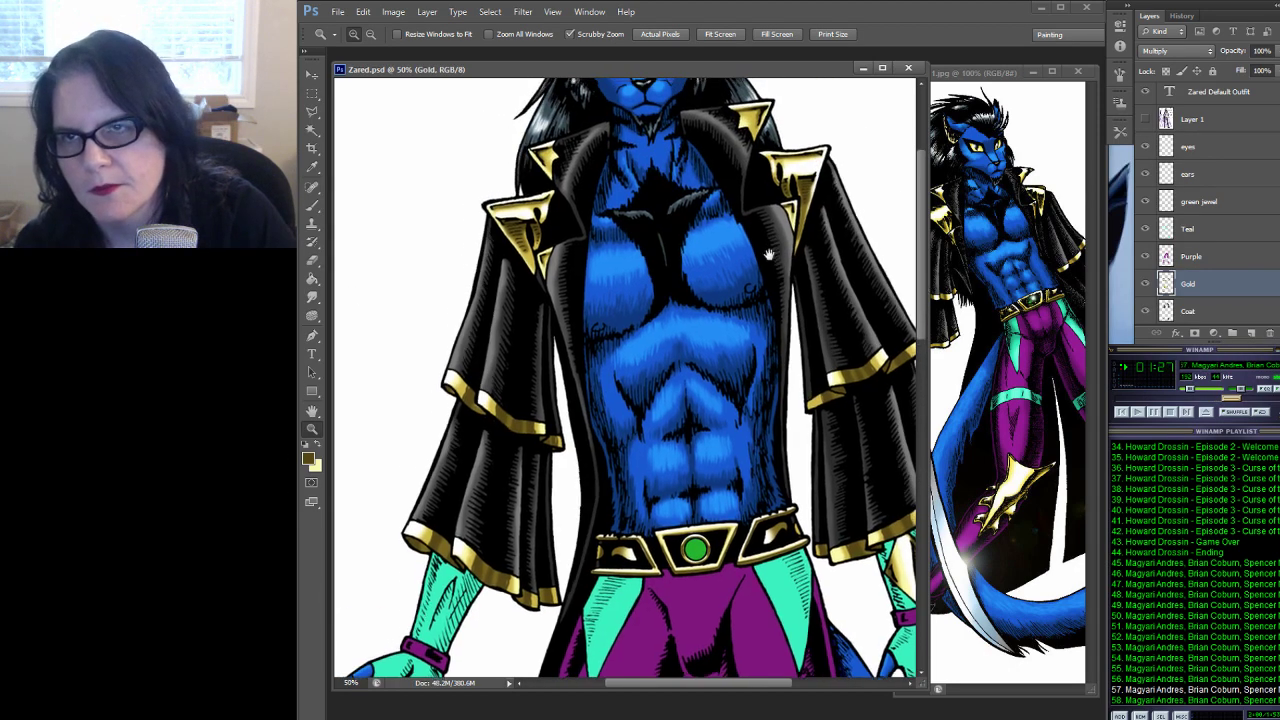
left_click_drag(769, 255, 731, 360)
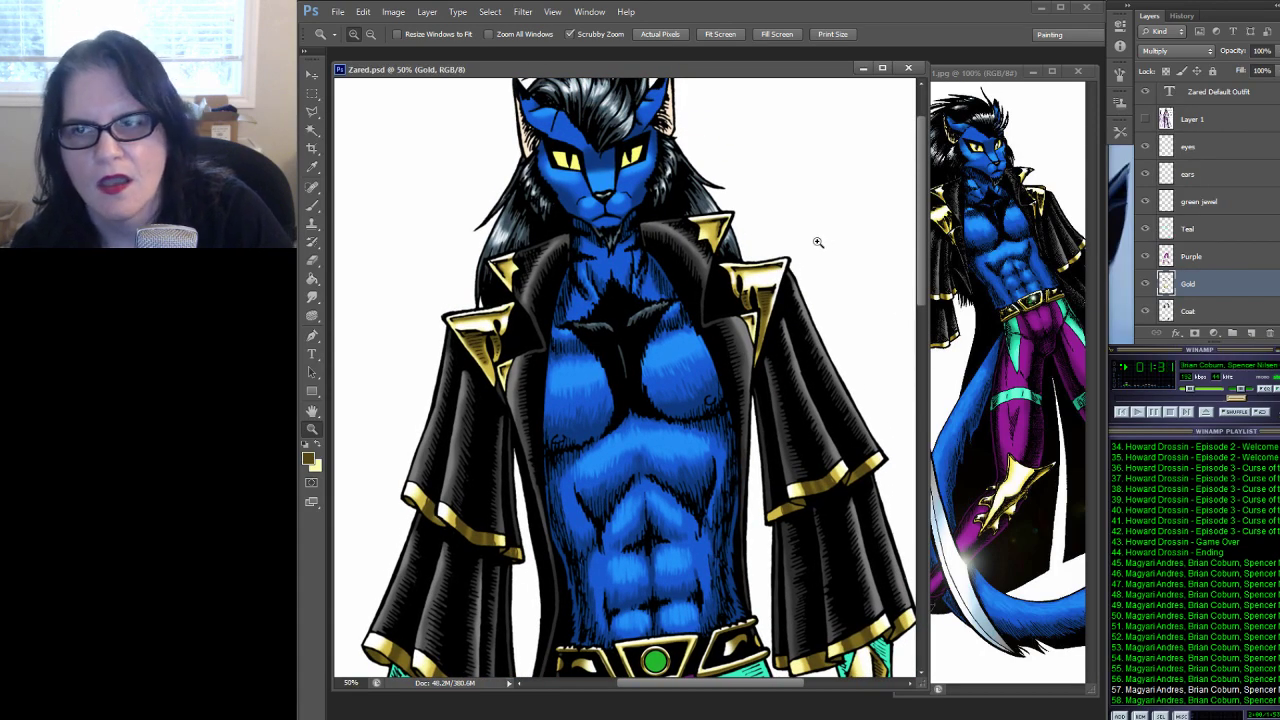
left_click_drag(837, 263, 549, 257)
left_click_drag(687, 263, 686, 337)
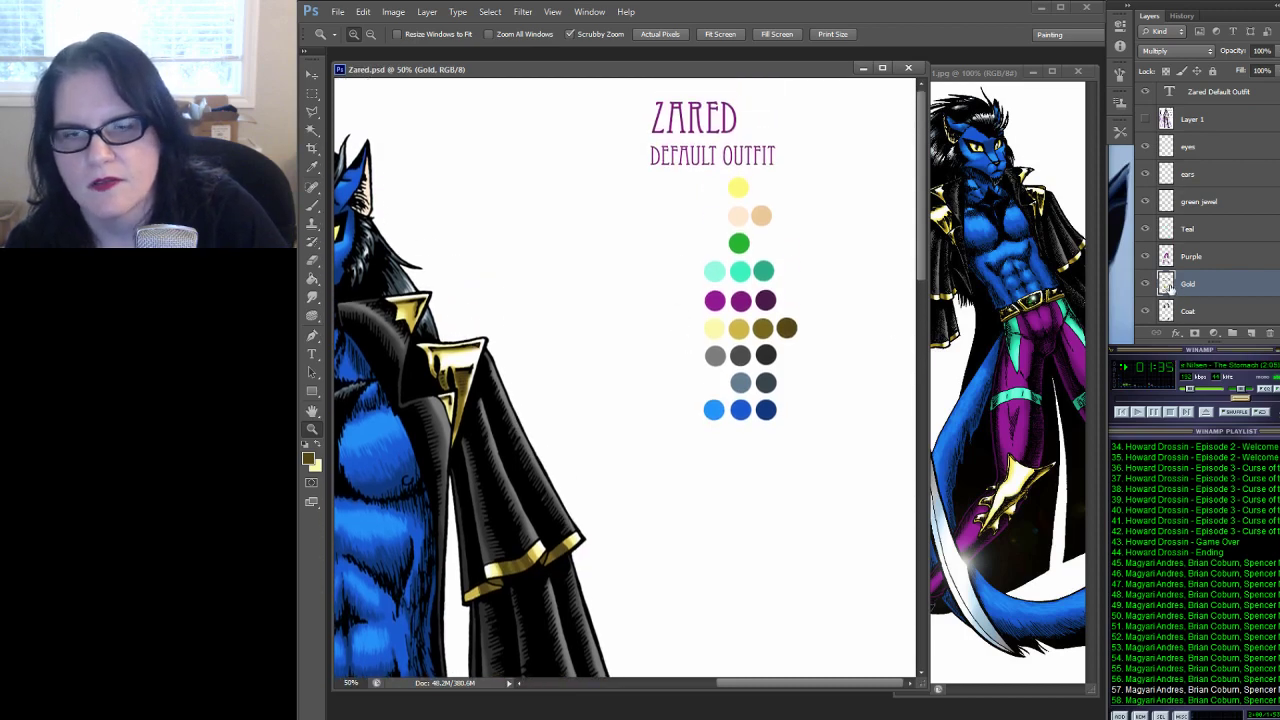
left_click(1166, 257)
left_click(1166, 258, "ctrl")
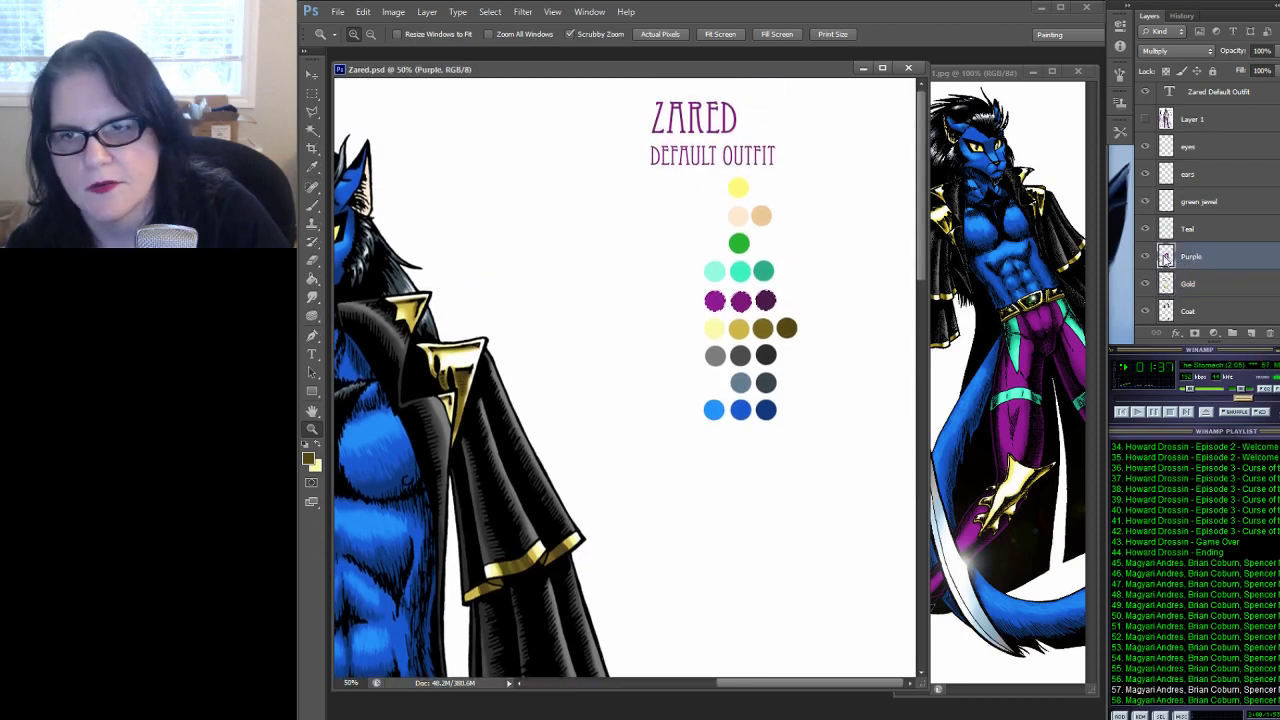
Sample the palette's purple swatches to set medium purple as the background color and dark purple as the foreground color
left_click(312, 168)
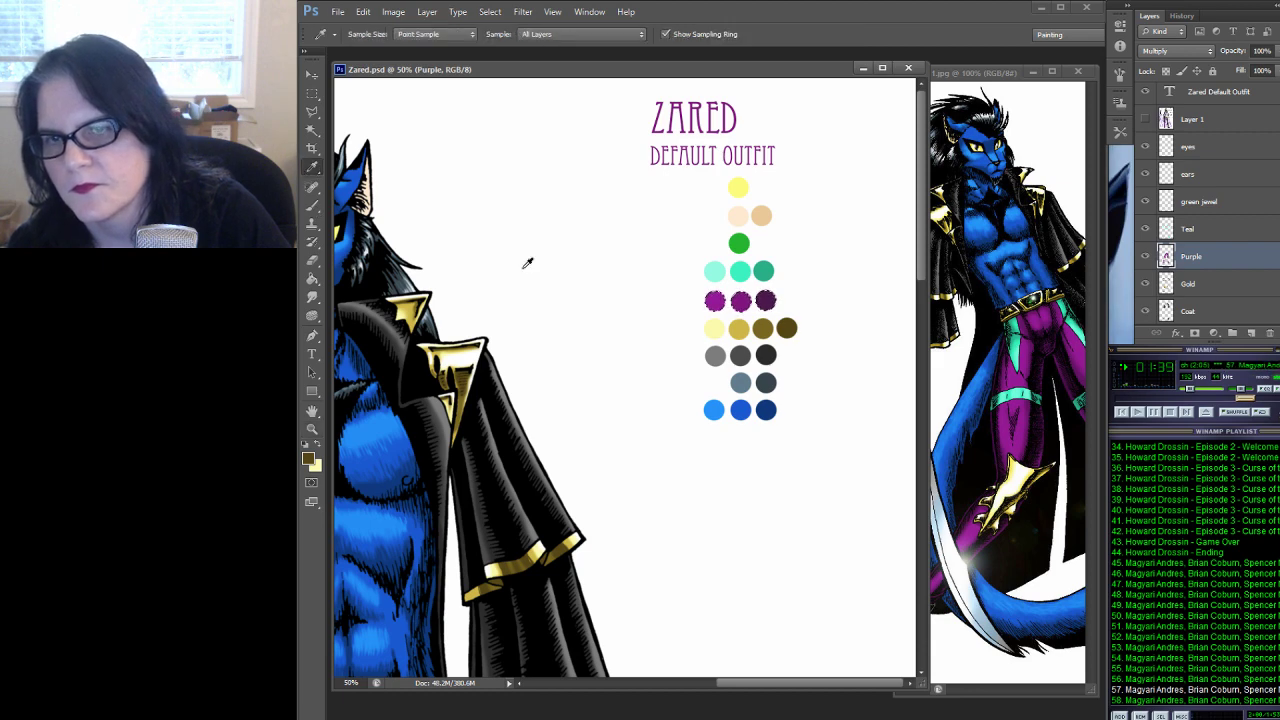
key("x")
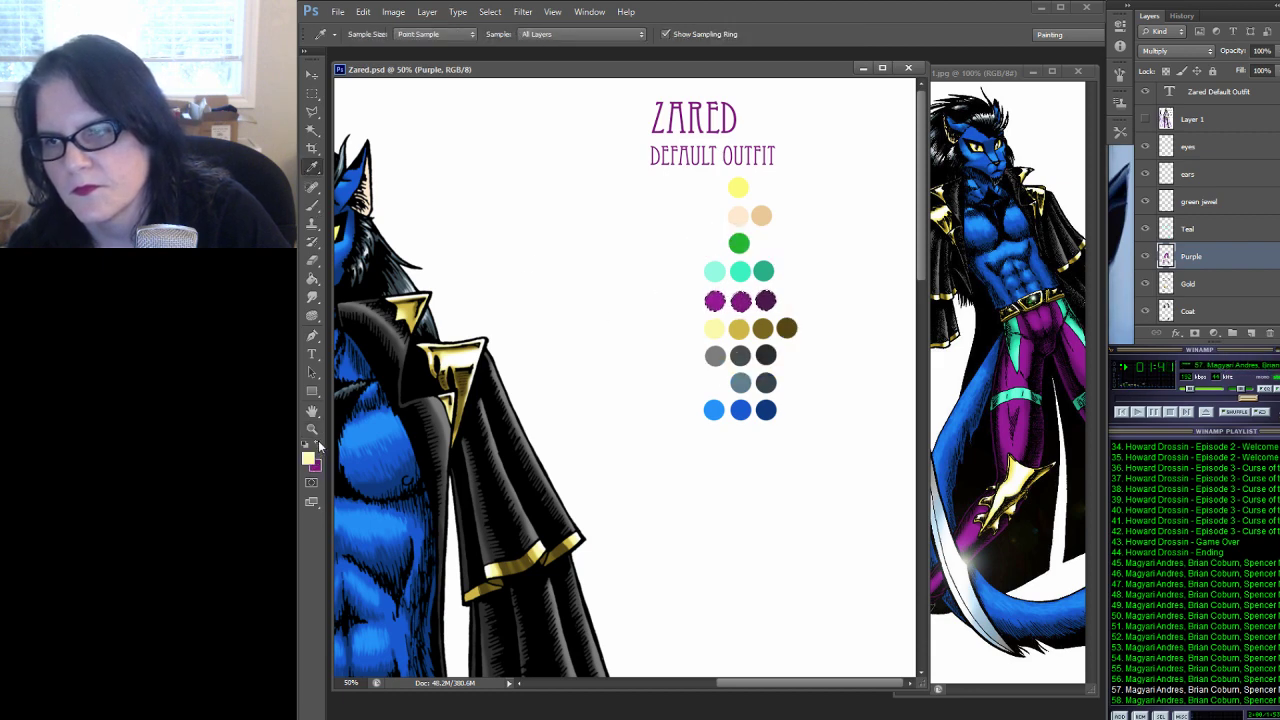
left_click(770, 297)
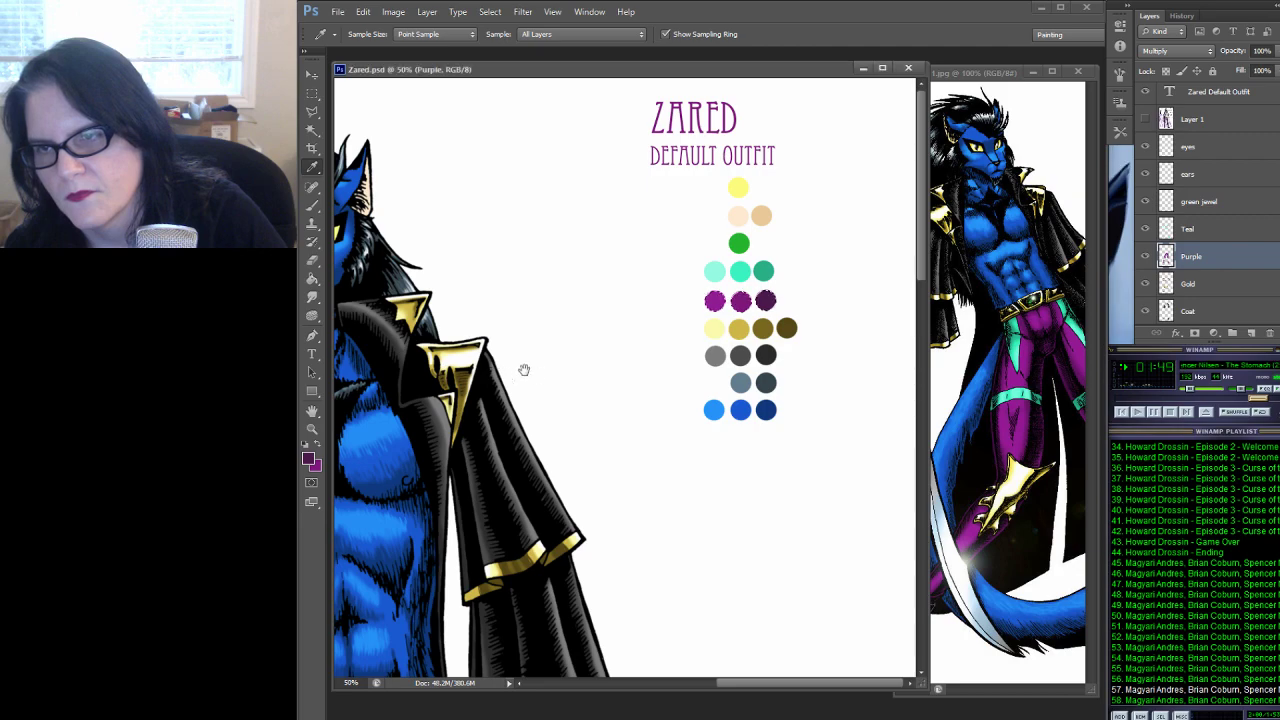
Look over the purple clothing from the belt down to the lower legs to plan its shading
left_click_drag(523, 366, 757, 371)
scroll(780, 362, "down", 10)
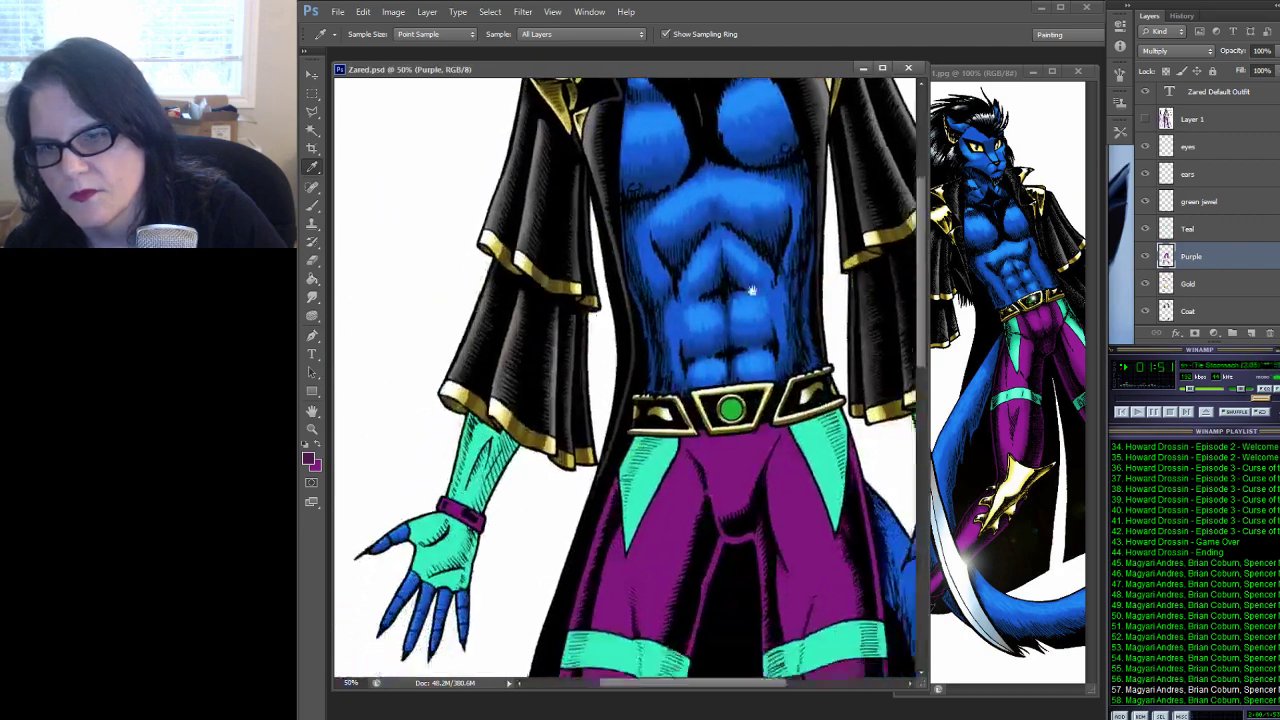
scroll(666, 259, "down", 5)
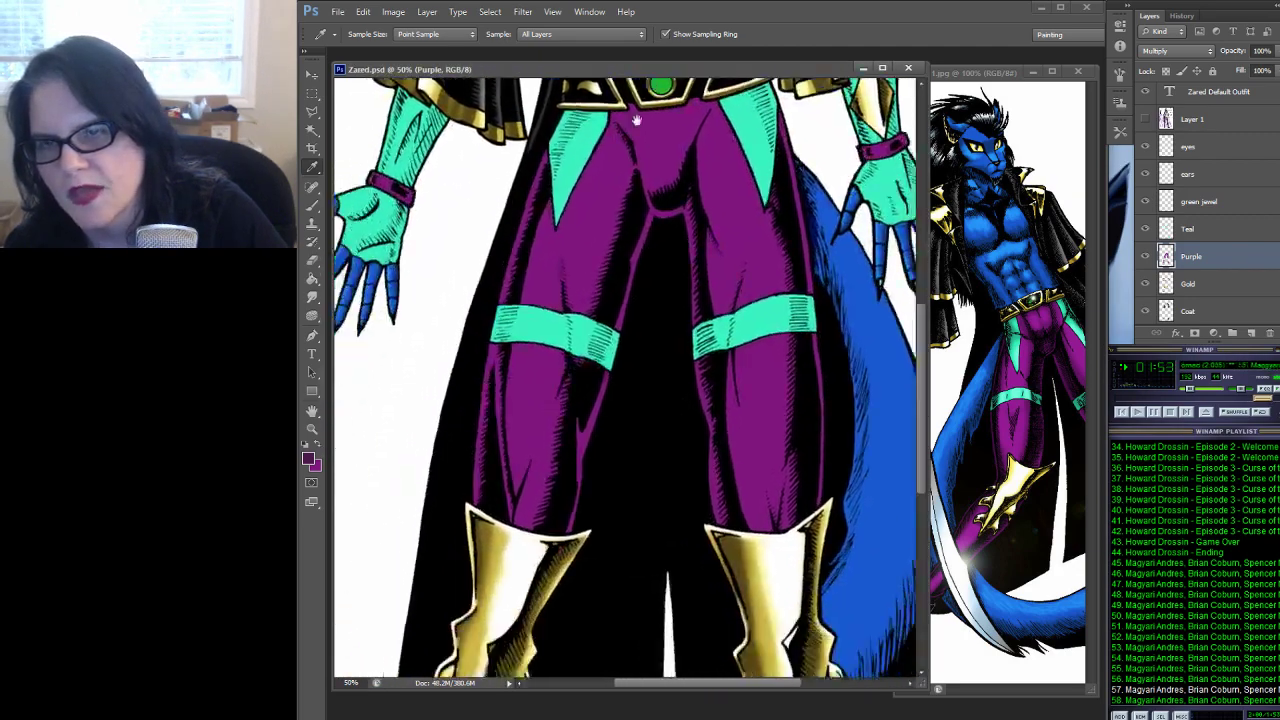
scroll(594, 388, "down", 7)
left_click_drag(629, 423, 510, 290)
left_click_drag(514, 343, 563, 609)
scroll(666, 443, "up", 6)
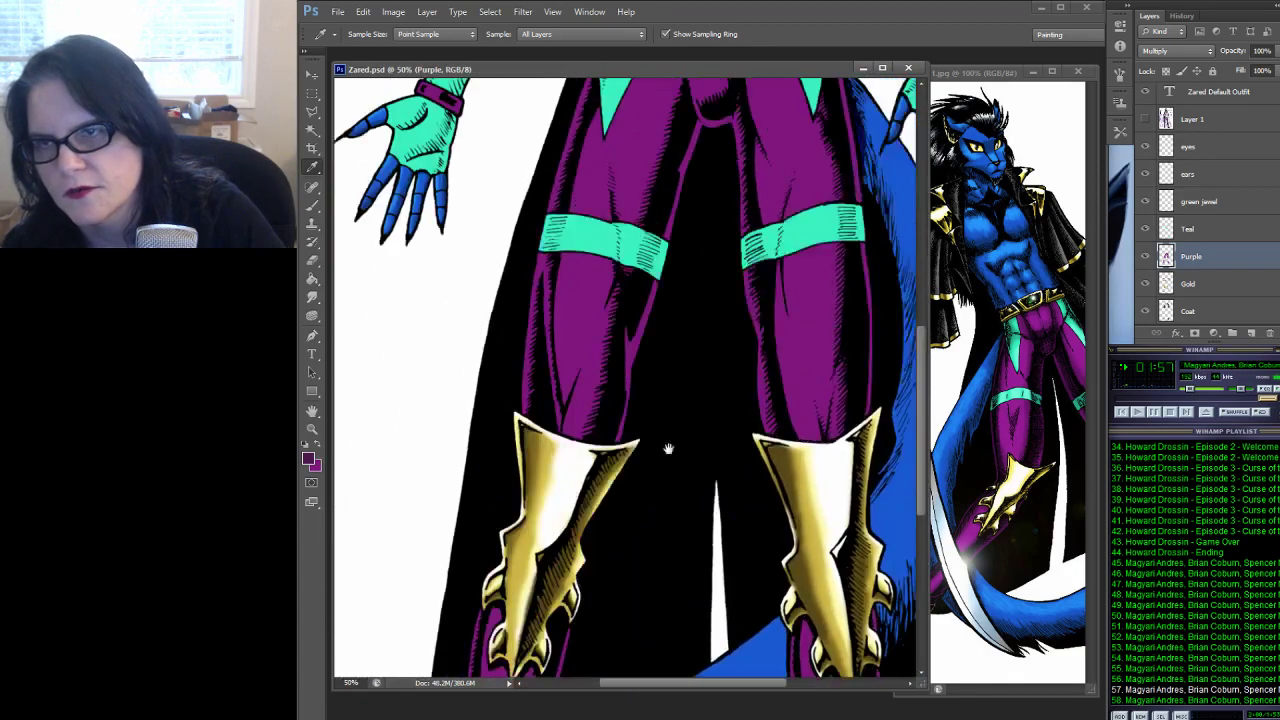
mouse_move(708, 309)
left_mouse_down()
mouse_move(690, 361)
mouse_move(690, 325)
left_mouse_up()
key("ctrl+shift+d")
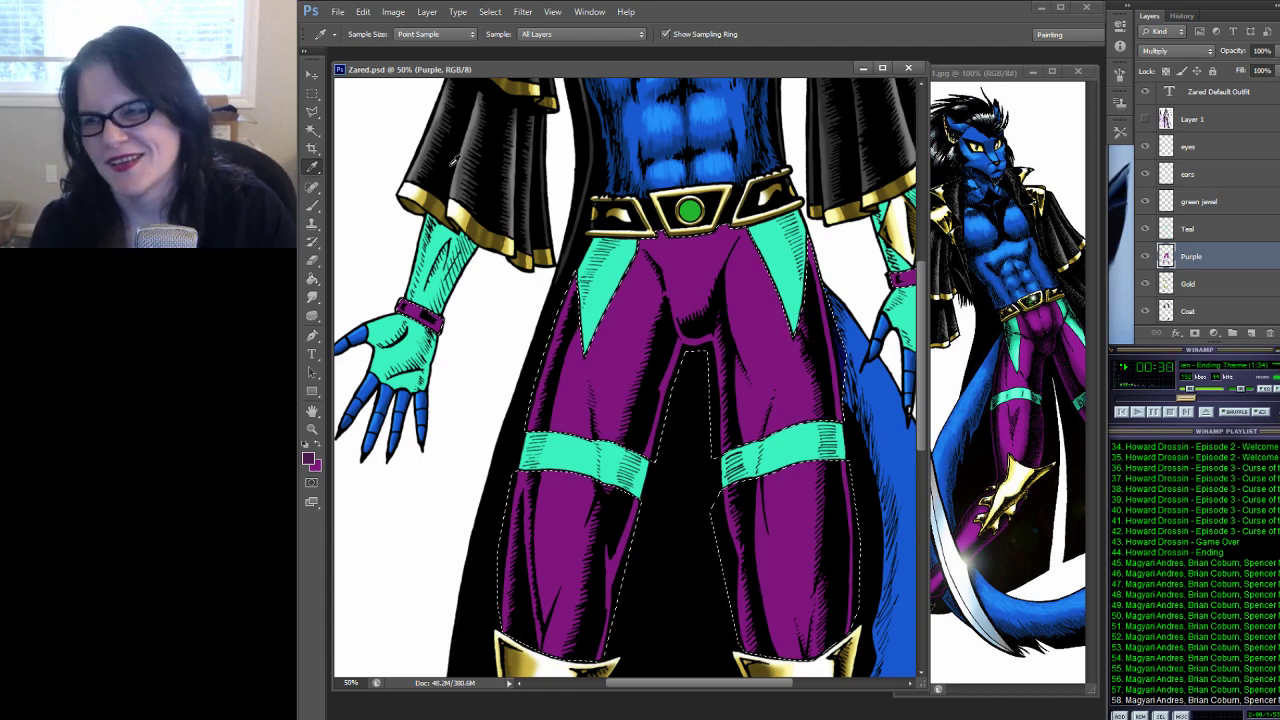
Shade the thigh and knee of the character's right pant leg in dark purple with a soft 100 px brush
left_click(312, 205)
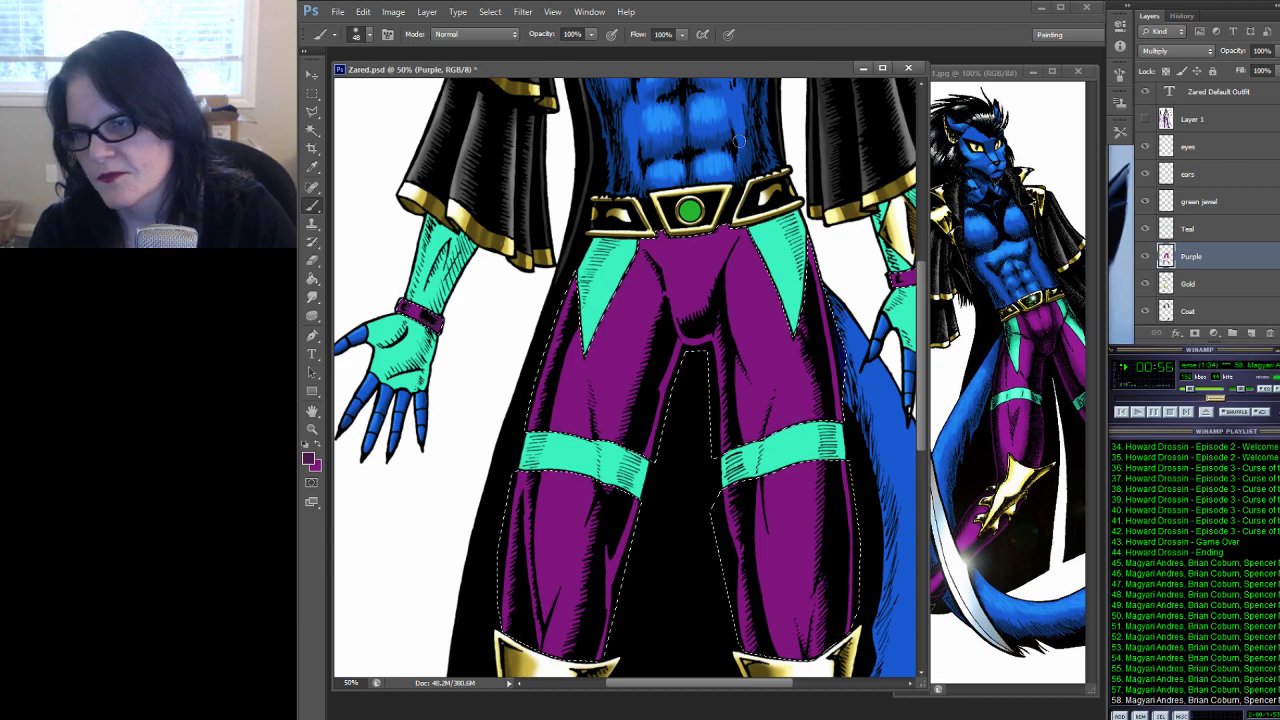
left_click_drag(819, 261, 714, 308)
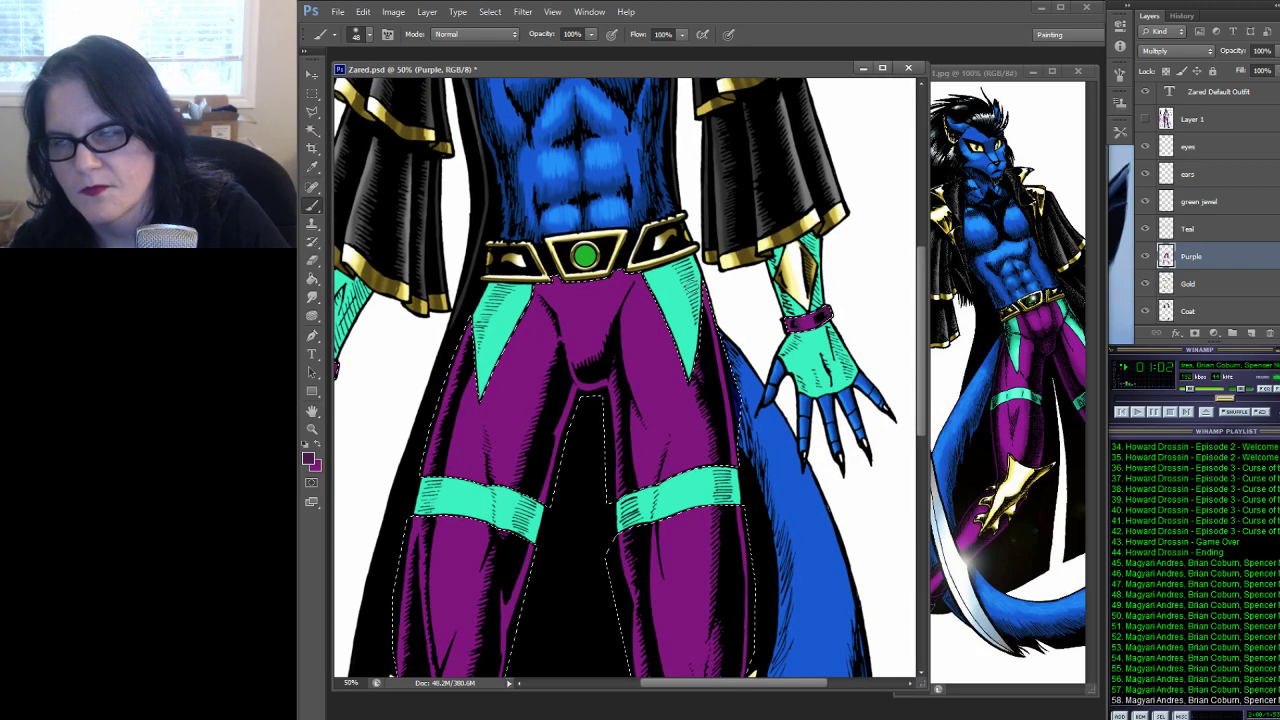
left_click(368, 36)
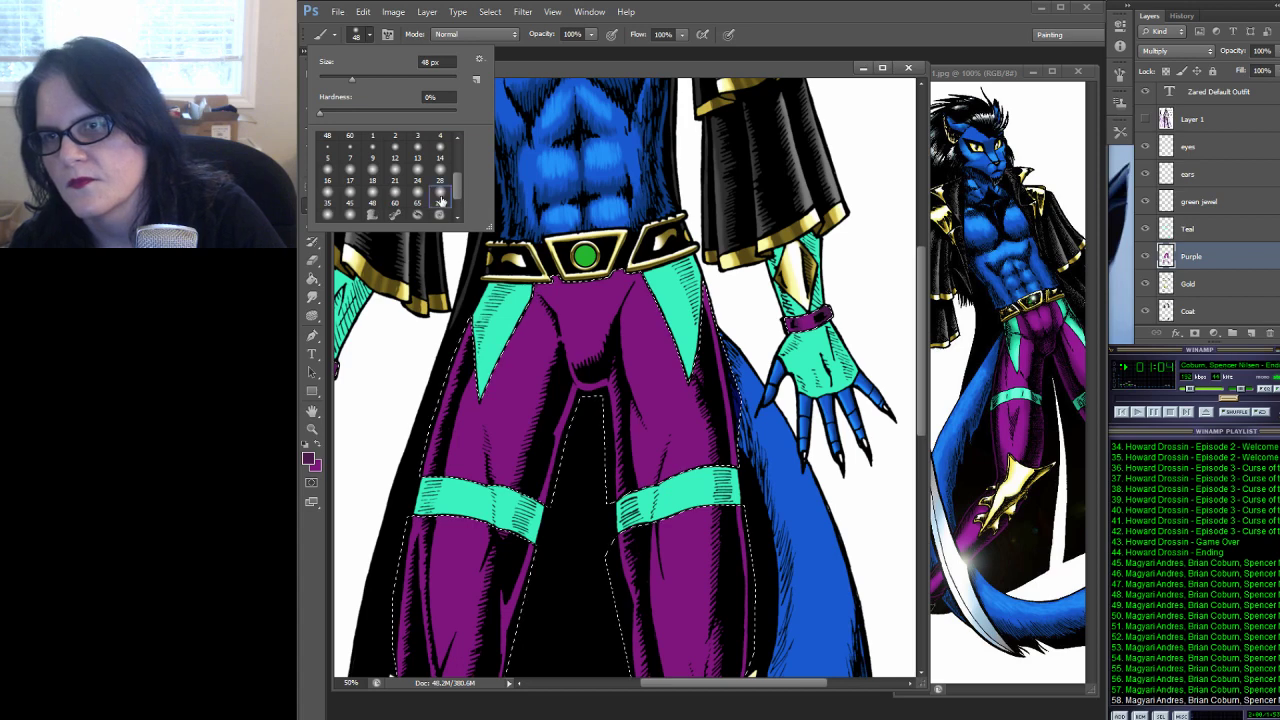
left_click(440, 200)
left_click(593, 355)
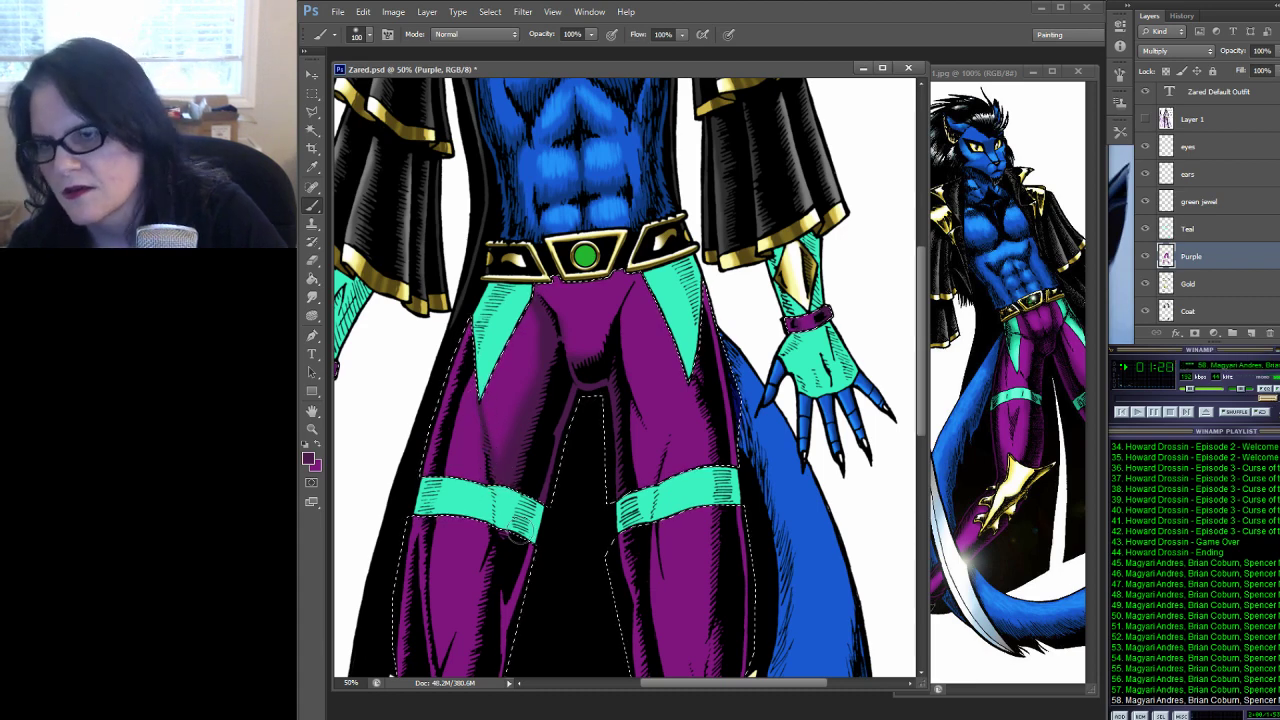
left_click_drag(505, 540, 607, 397)
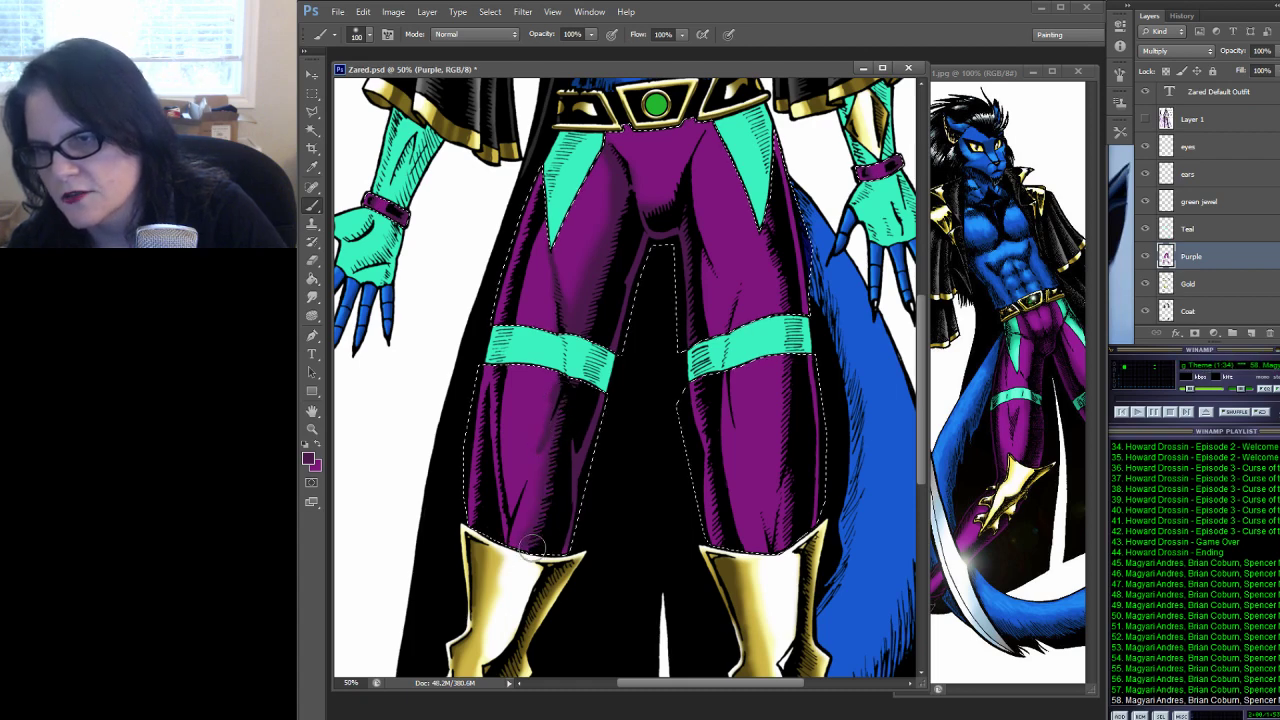
key("shift+r")
key("shift+r")
key("shift+r")
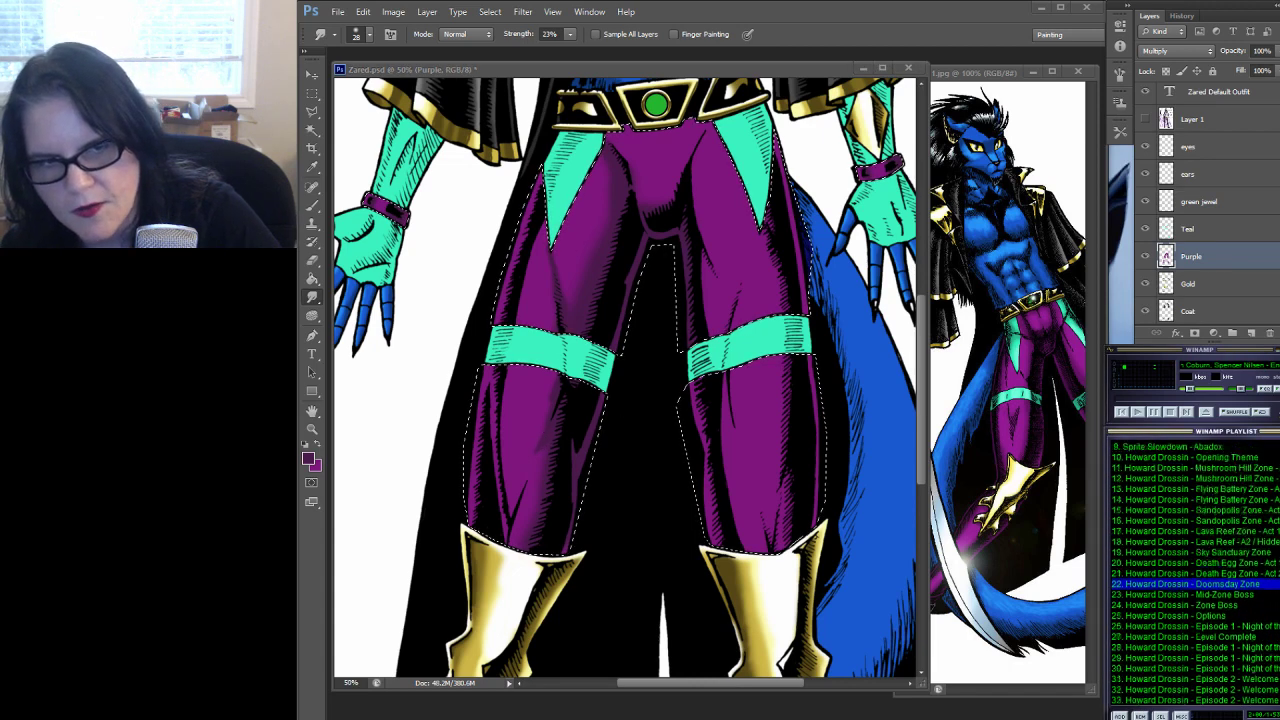
Switch to Winamp, play the ABADOX1 track and adjust the playback volume
key("ctrl+d")
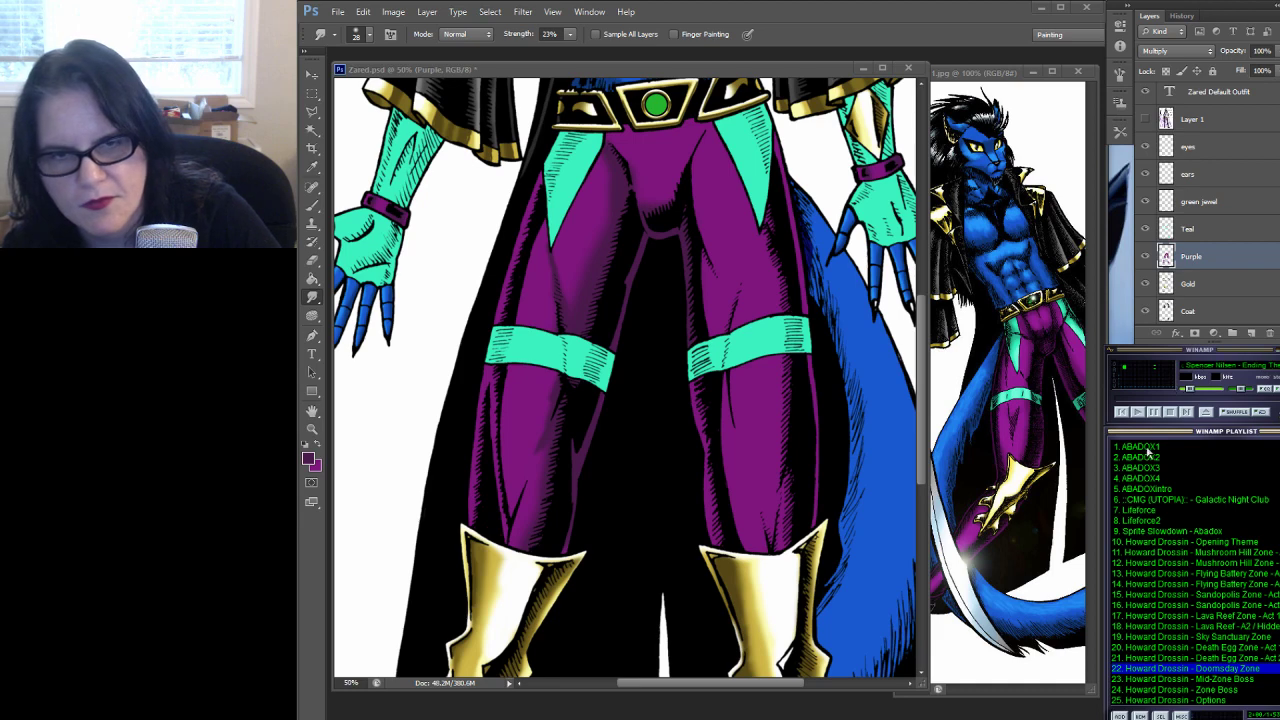
double_click(1145, 447)
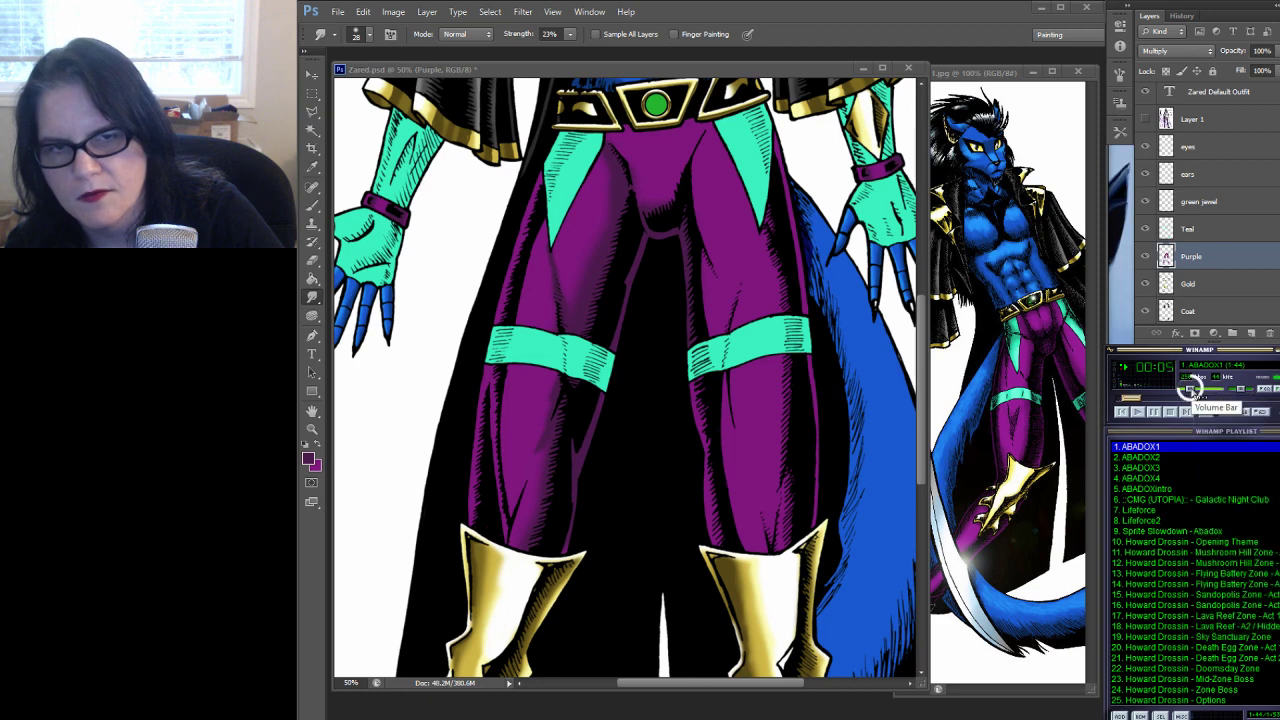
right_click(1188, 388)
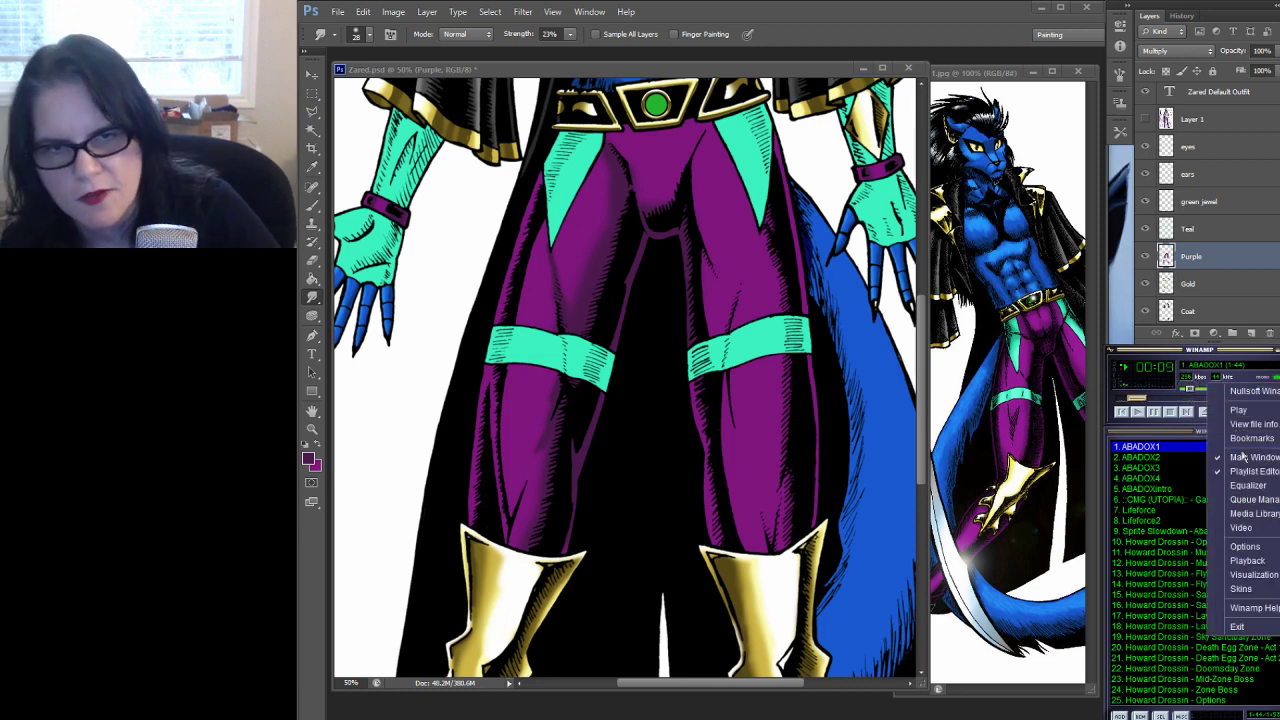
left_click(1199, 393)
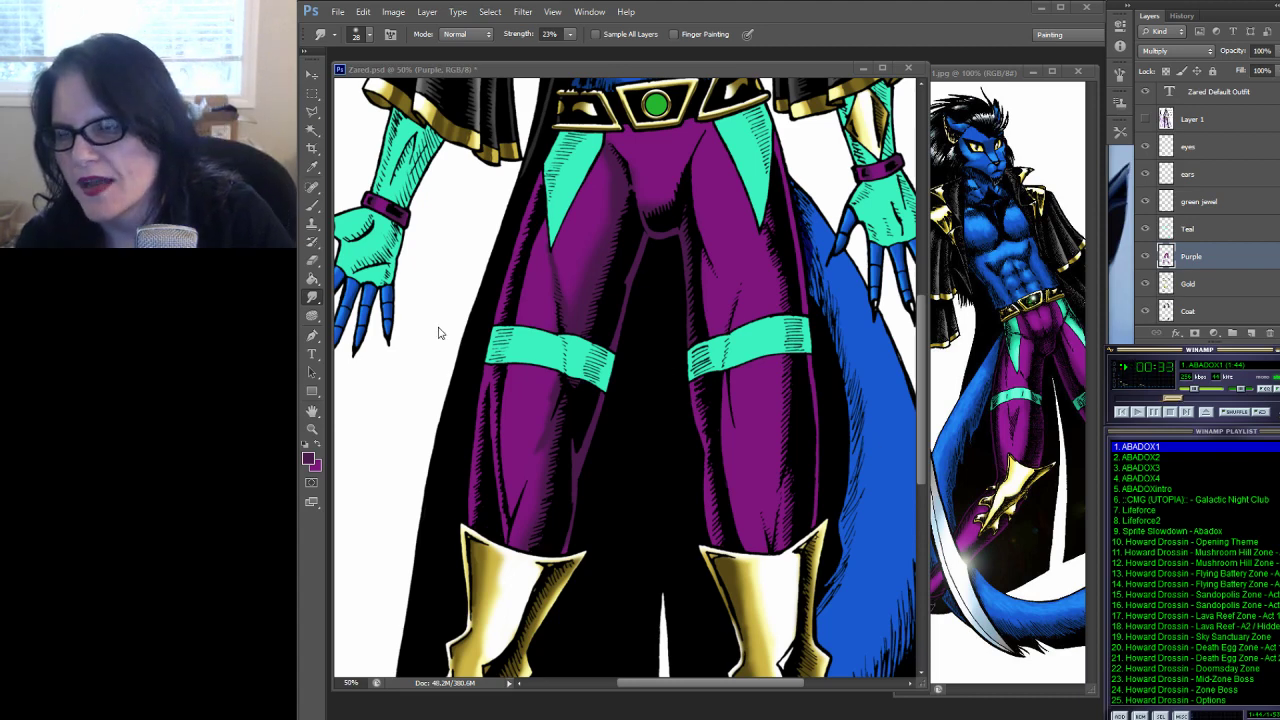
Load the Purple layer's pixels as a selection again and brush dark purple shading onto the character's left pant leg
left_click(1166, 256, "ctrl")
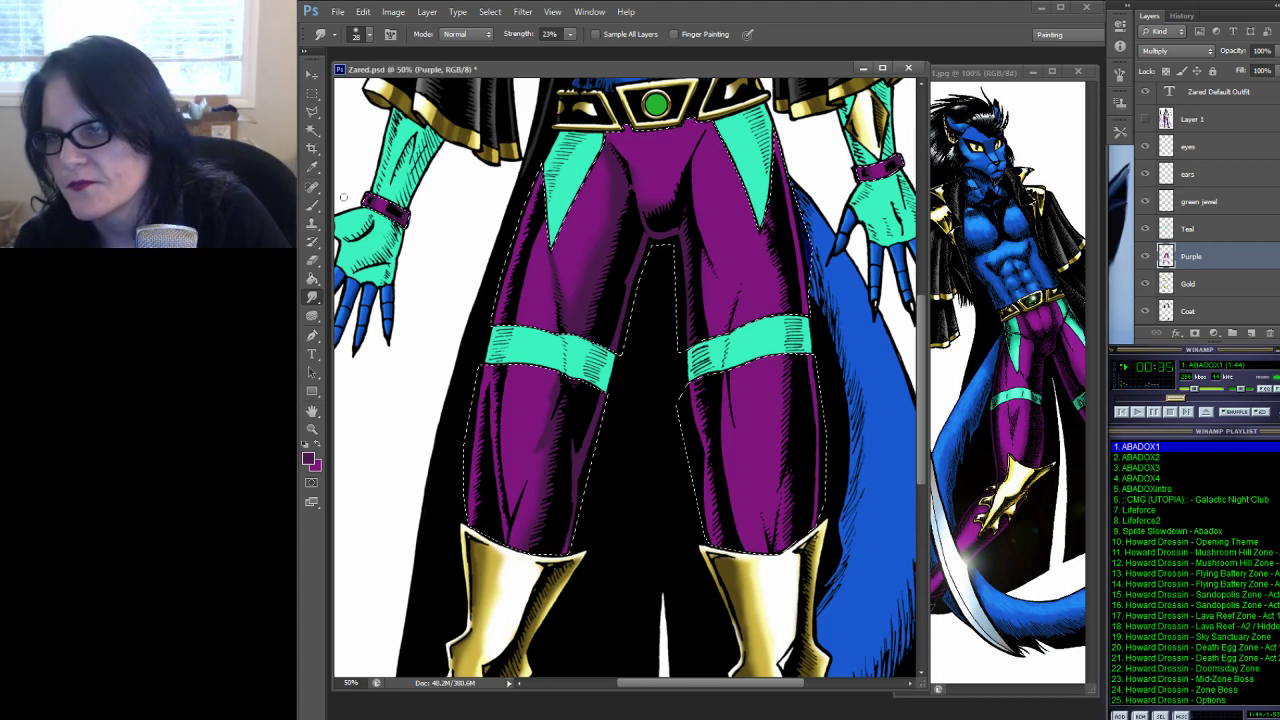
key("b")
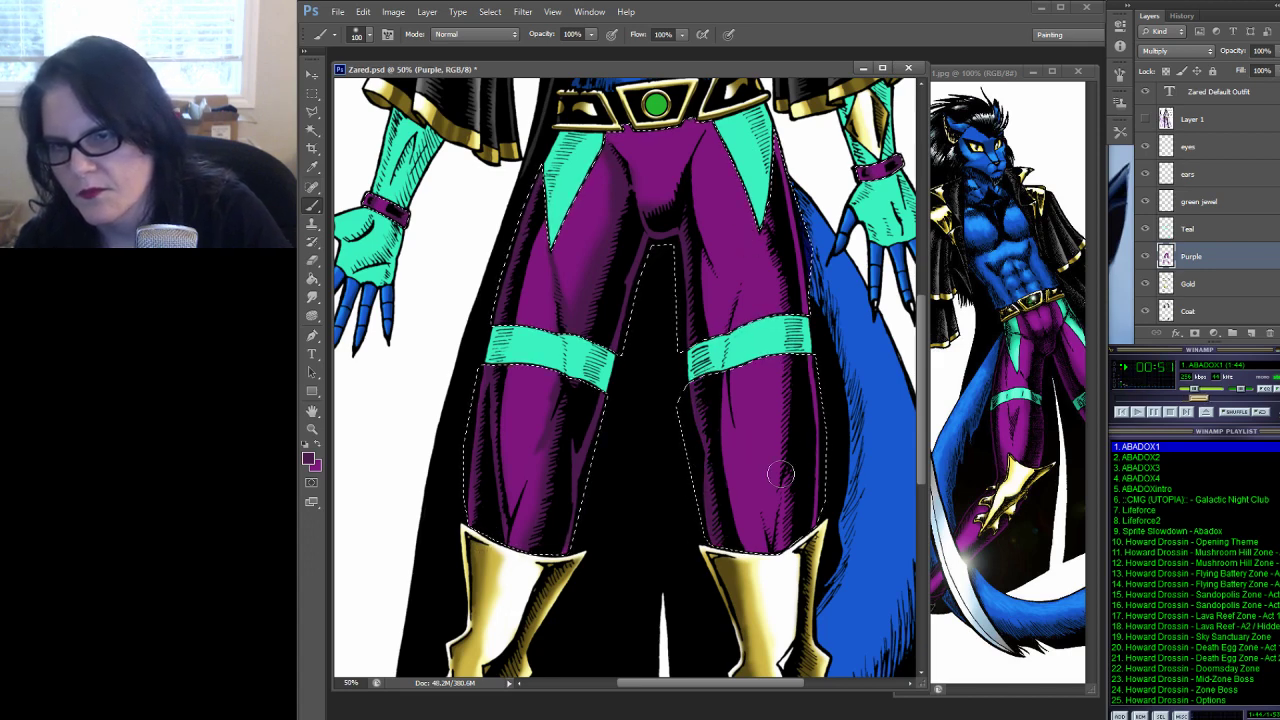
Set the Smudge tool to 65 px and 45% strength, and blend the dark purple shading on the pant legs
key("r")
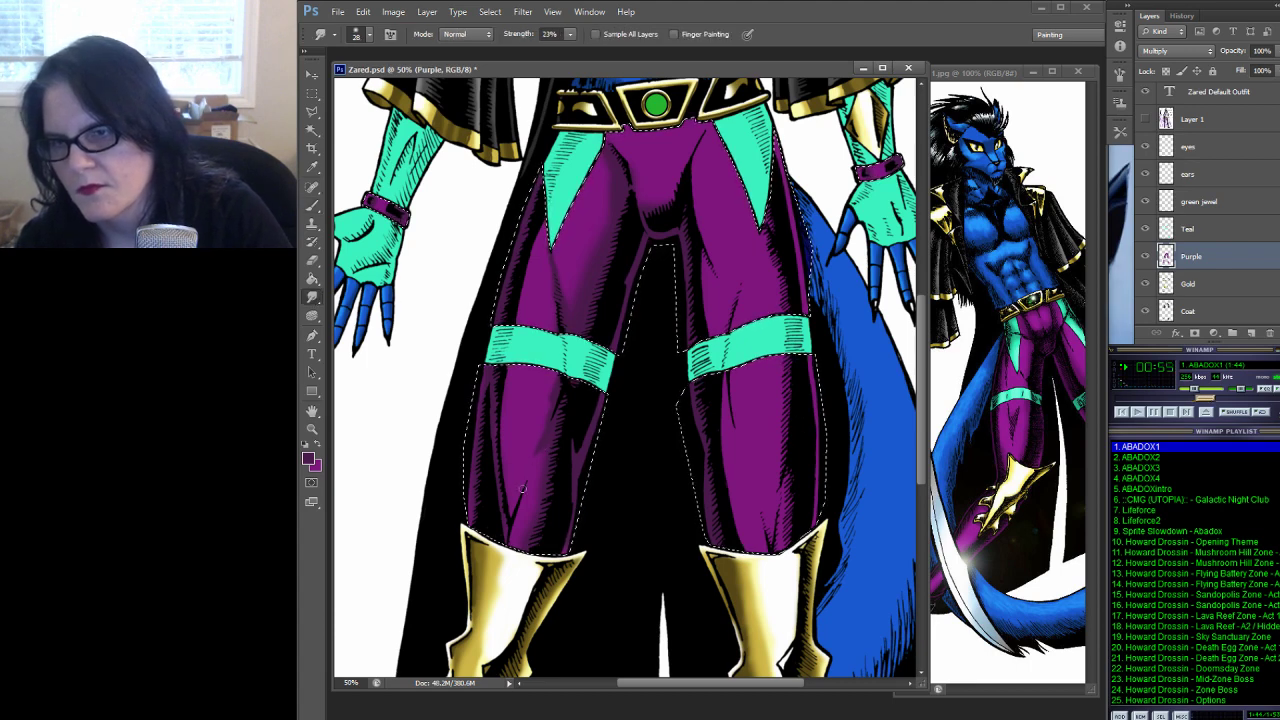
left_click(368, 34)
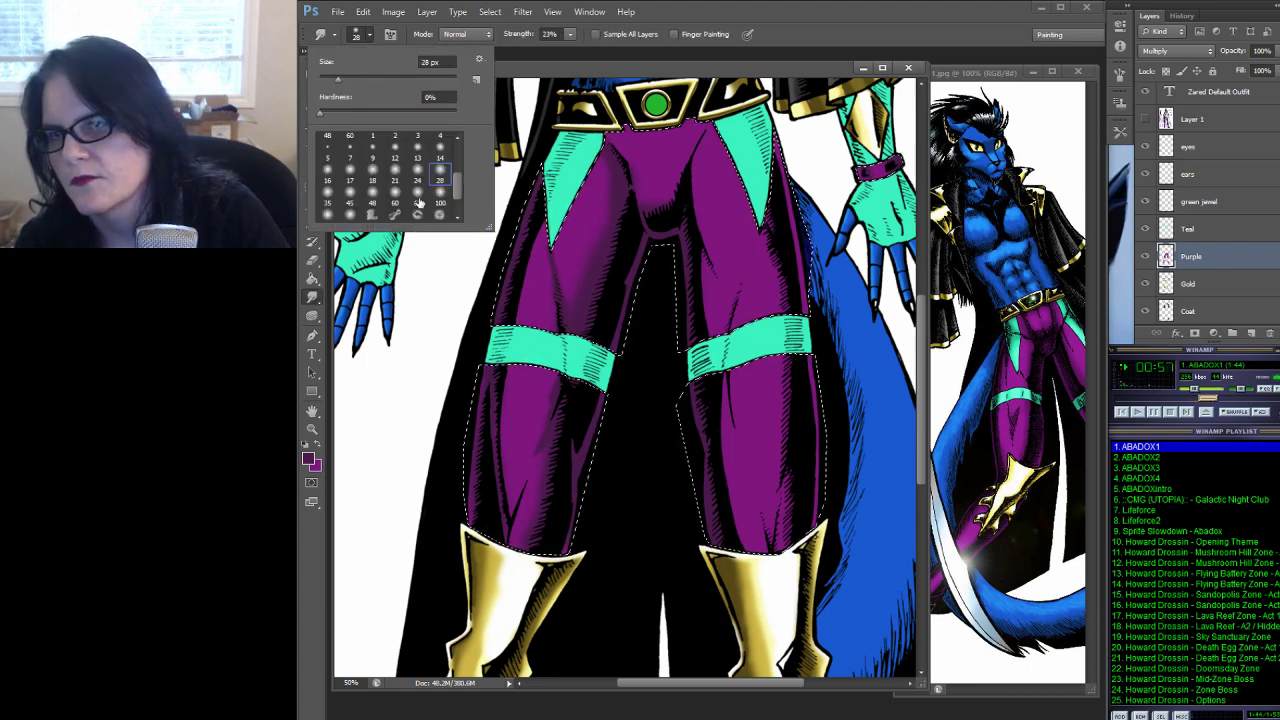
left_click(418, 203)
left_click(665, 8)
left_click(570, 36)
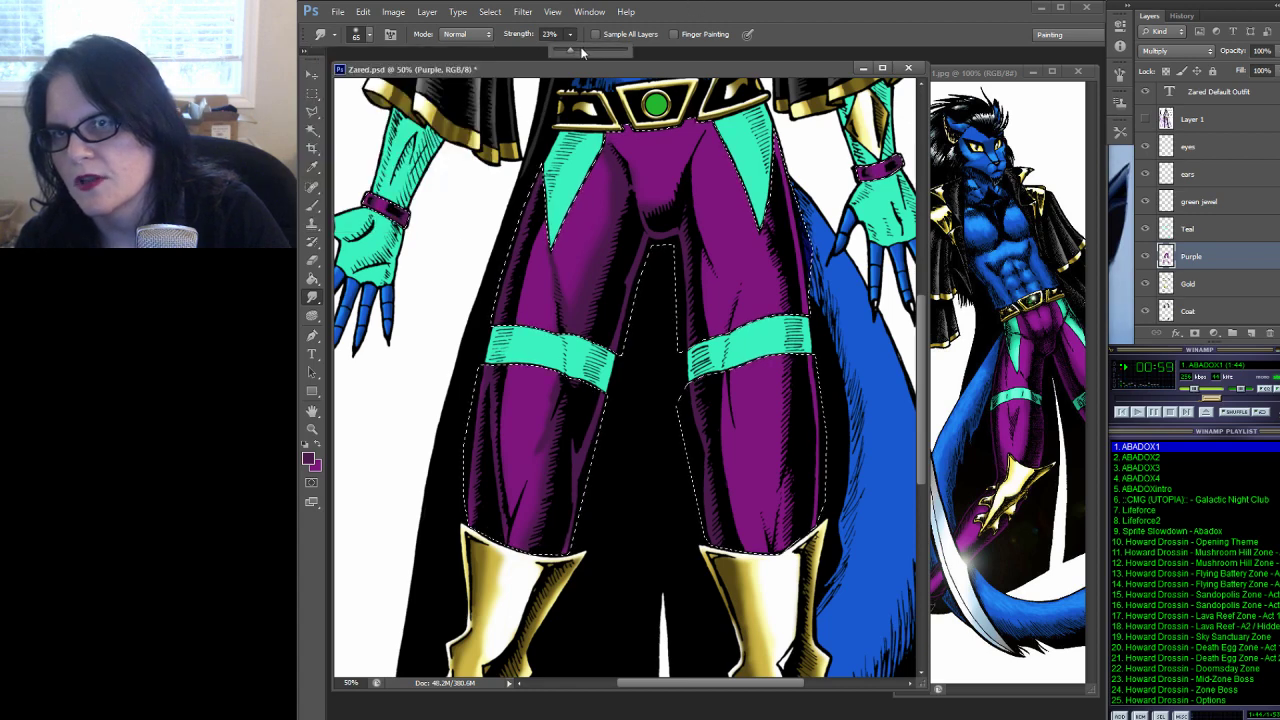
left_click_drag(582, 52, 589, 50)
key("Return")
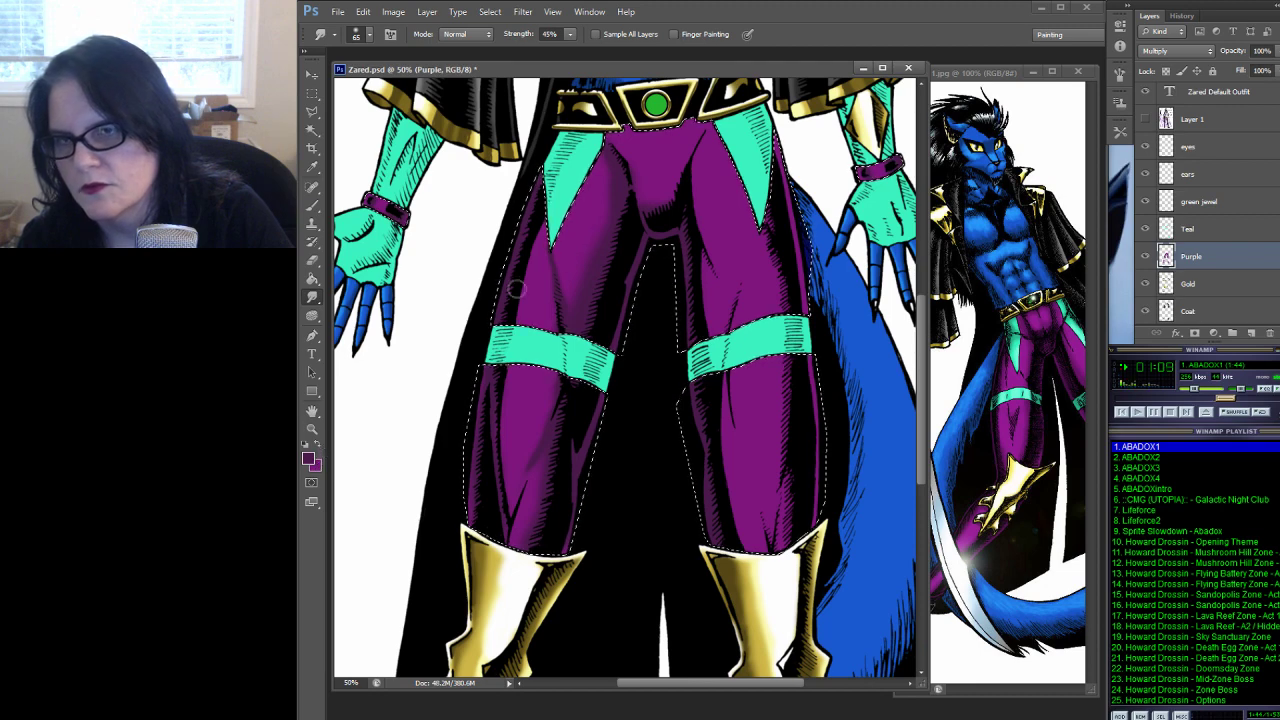
Shade the inner thigh and knee of the character's left pant leg in dark purple, smudging the thigh shading smooth
left_click(312, 205)
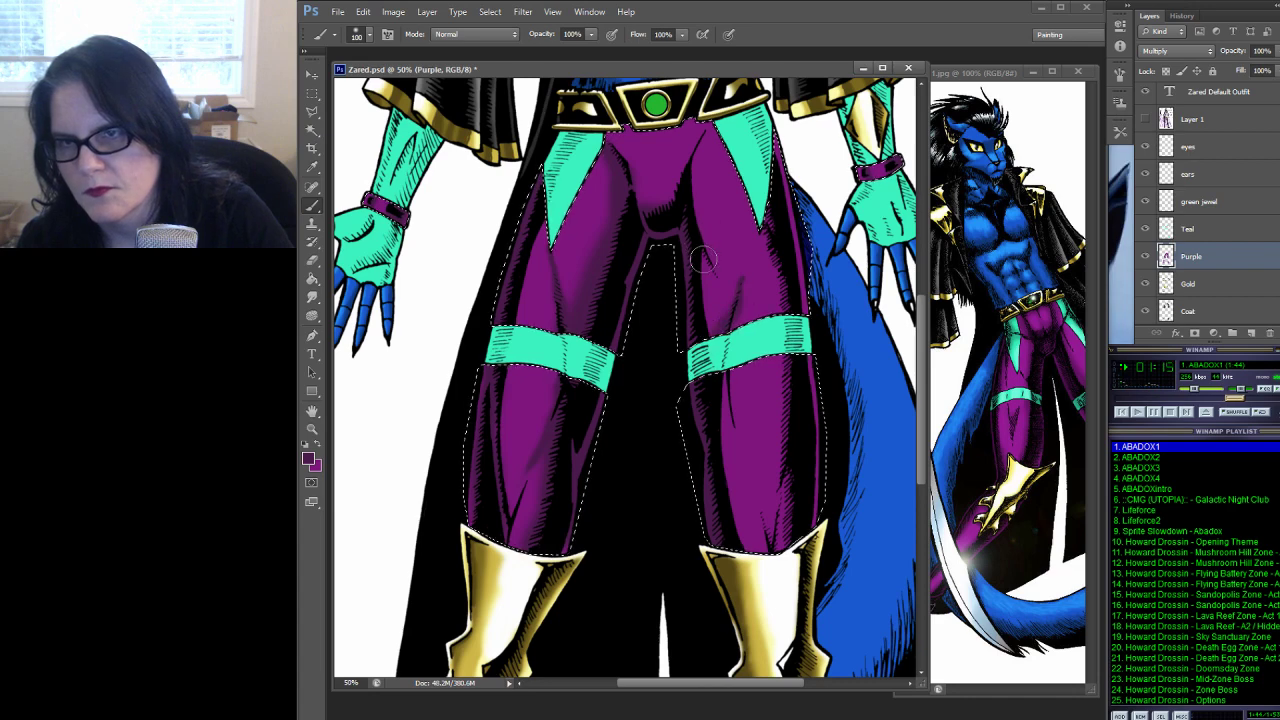
left_click(312, 297)
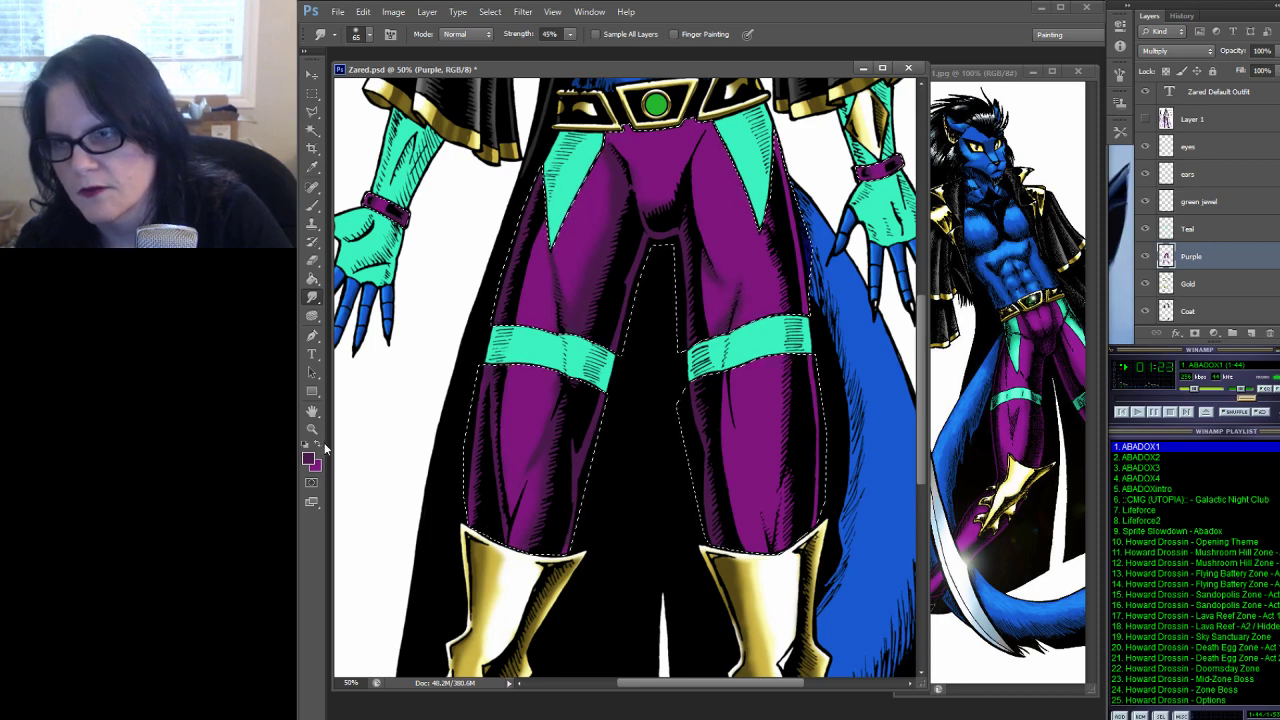
left_click(312, 205)
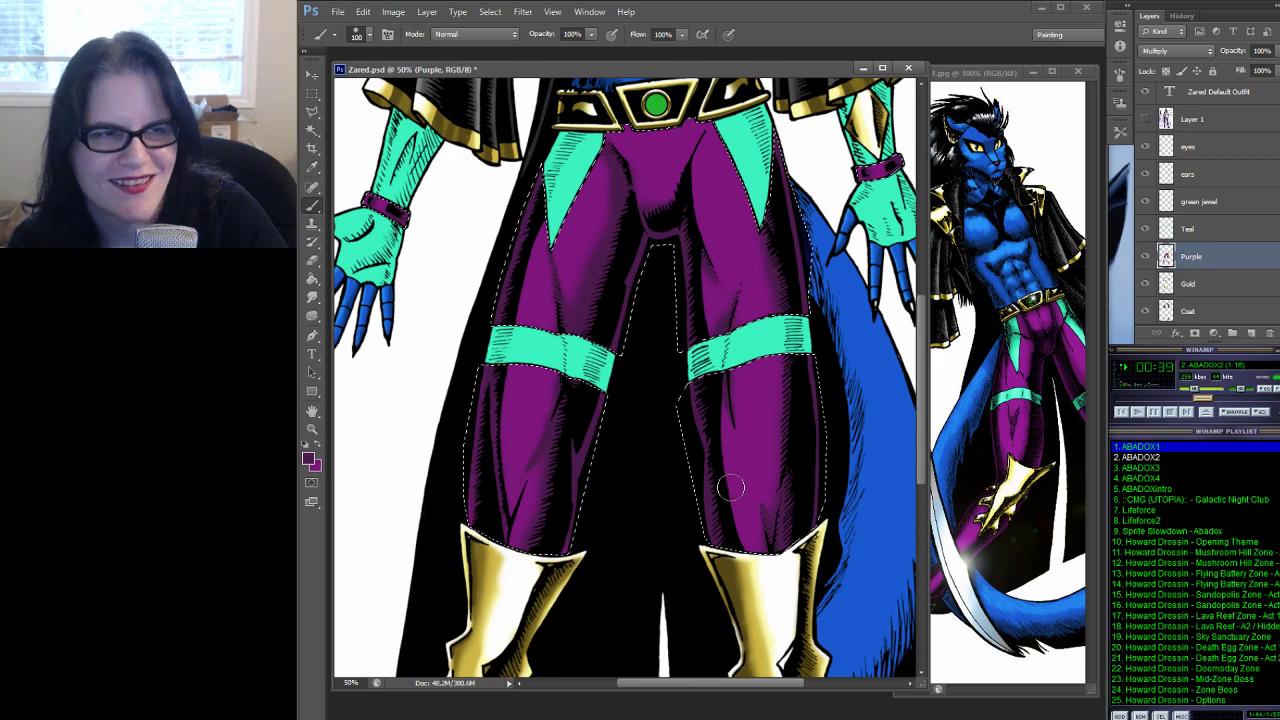
Shade the purple lower legs beneath both gold leg guards with the 100 px dark purple brush
left_click_drag(731, 487, 784, 68)
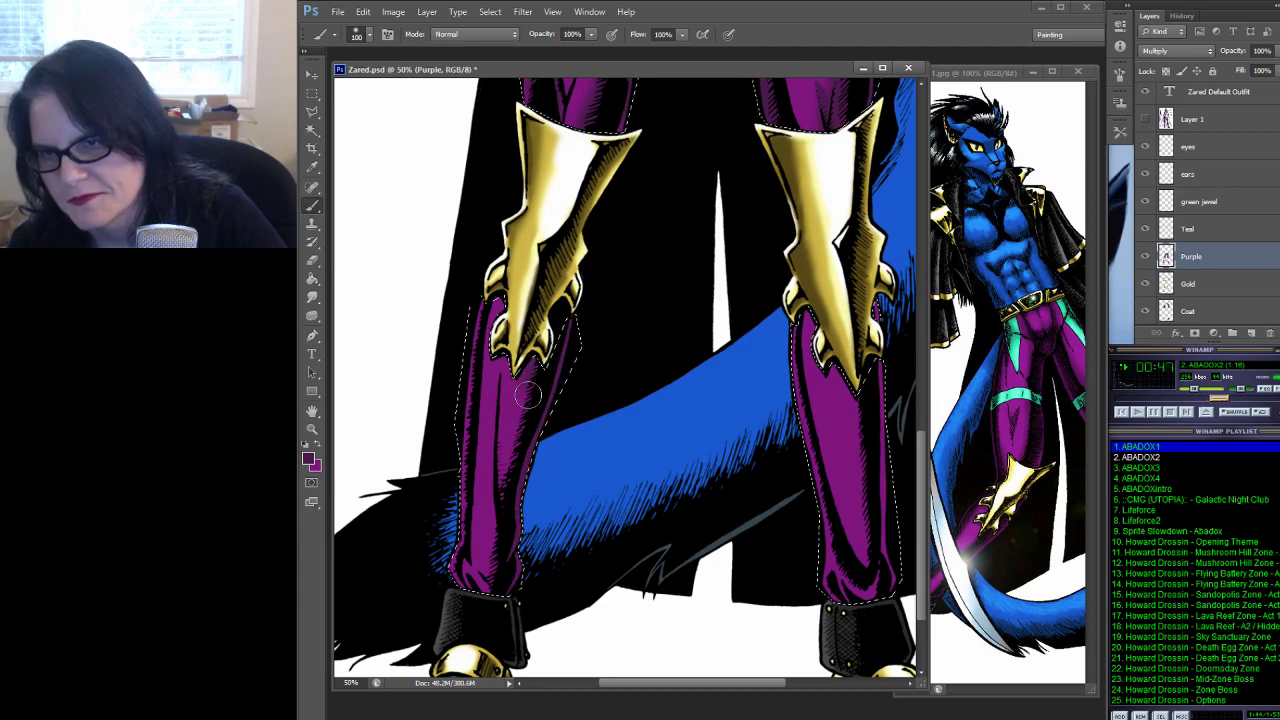
left_click_drag(527, 418, 518, 510)
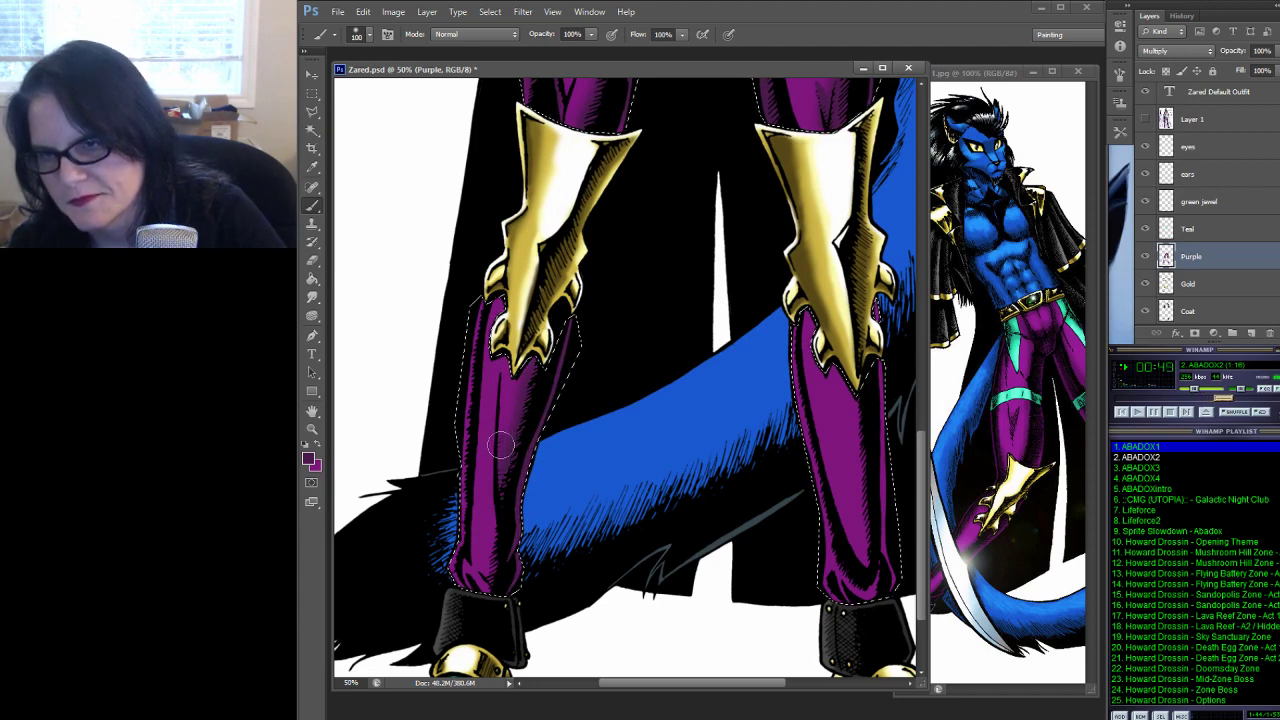
mouse_move(501, 446)
left_mouse_down()
mouse_move(505, 539)
mouse_move(488, 605)
mouse_move(477, 578)
mouse_move(484, 603)
mouse_move(449, 569)
mouse_move(458, 520)
left_mouse_up()
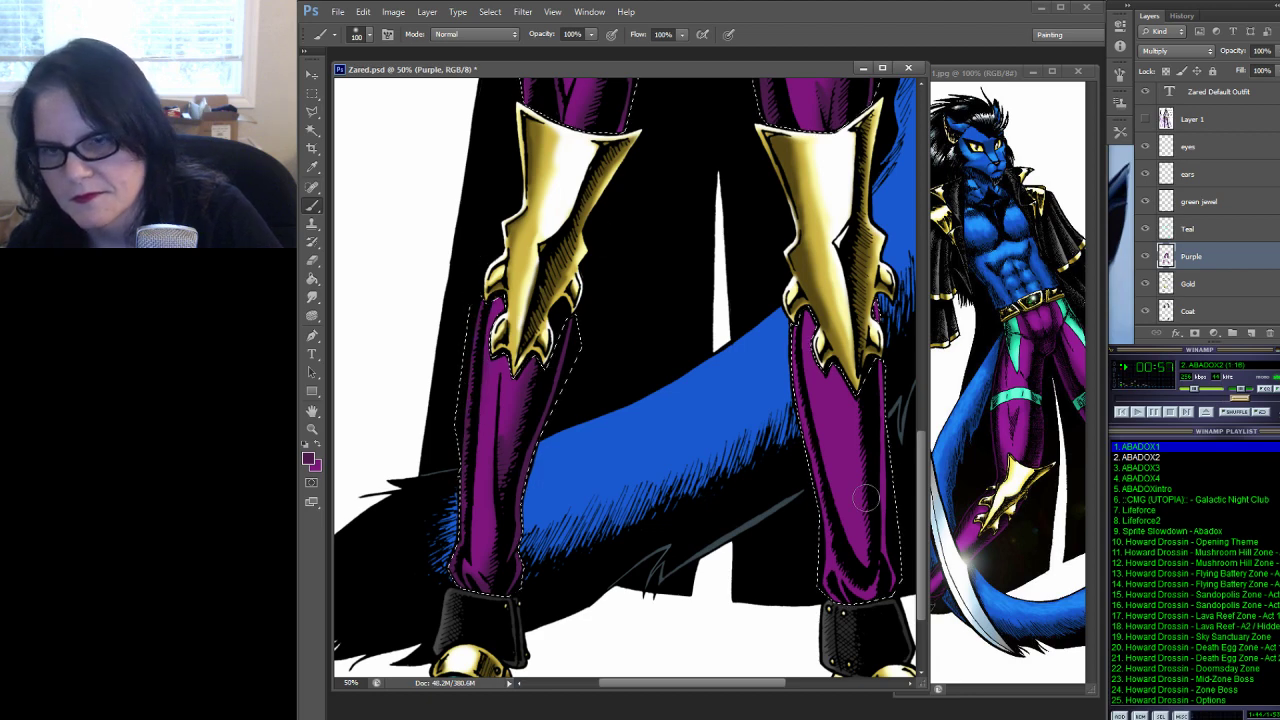
mouse_move(838, 565)
left_mouse_down()
mouse_move(853, 605)
mouse_move(884, 572)
mouse_move(888, 539)
mouse_move(894, 573)
mouse_move(880, 298)
left_mouse_up()
mouse_move(790, 300)
left_mouse_down()
mouse_move(786, 377)
mouse_move(832, 590)
left_mouse_up()
Shade the crotch and hip area of the pants below the belt in dark purple
left_click_drag(672, 258, 683, 503)
left_click_drag(719, 342, 663, 463)
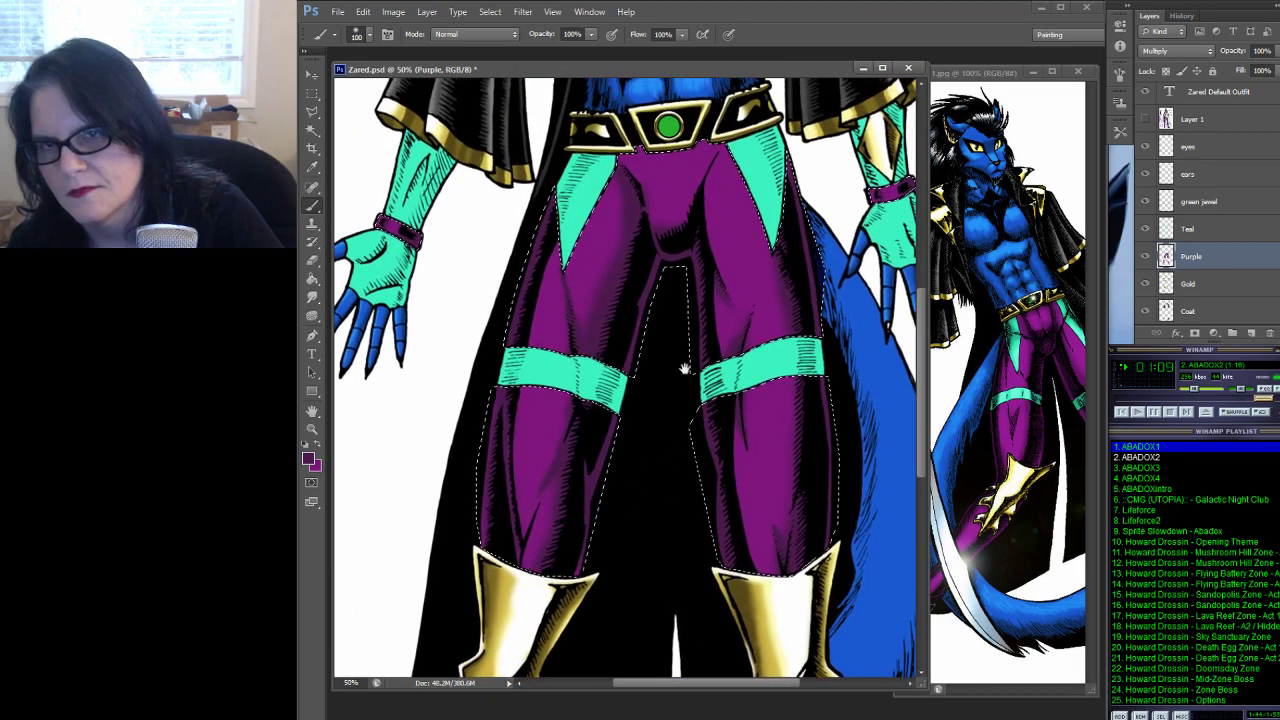
mouse_move(665, 372)
left_mouse_down()
mouse_move(679, 445)
mouse_move(640, 551)
left_mouse_up()
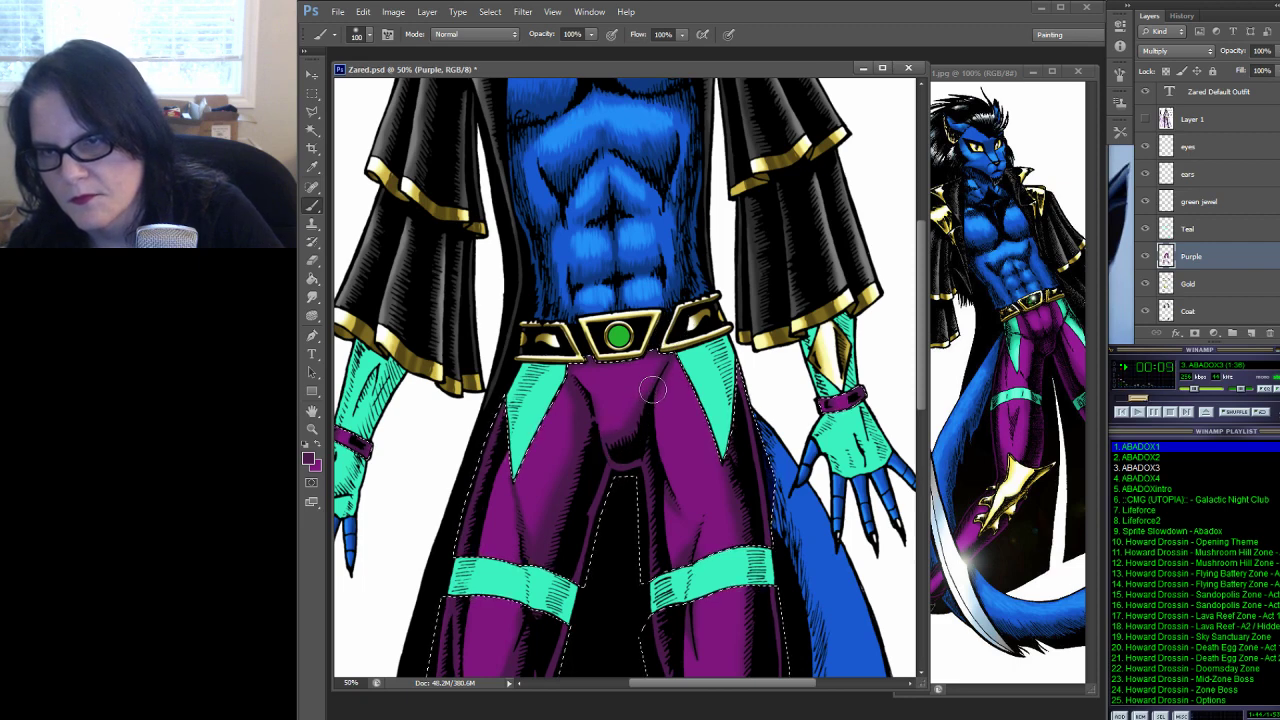
Touch up the pants and lower legs in medium purple, and shade the purple parts of the shoes in dark purple
left_click(316, 446)
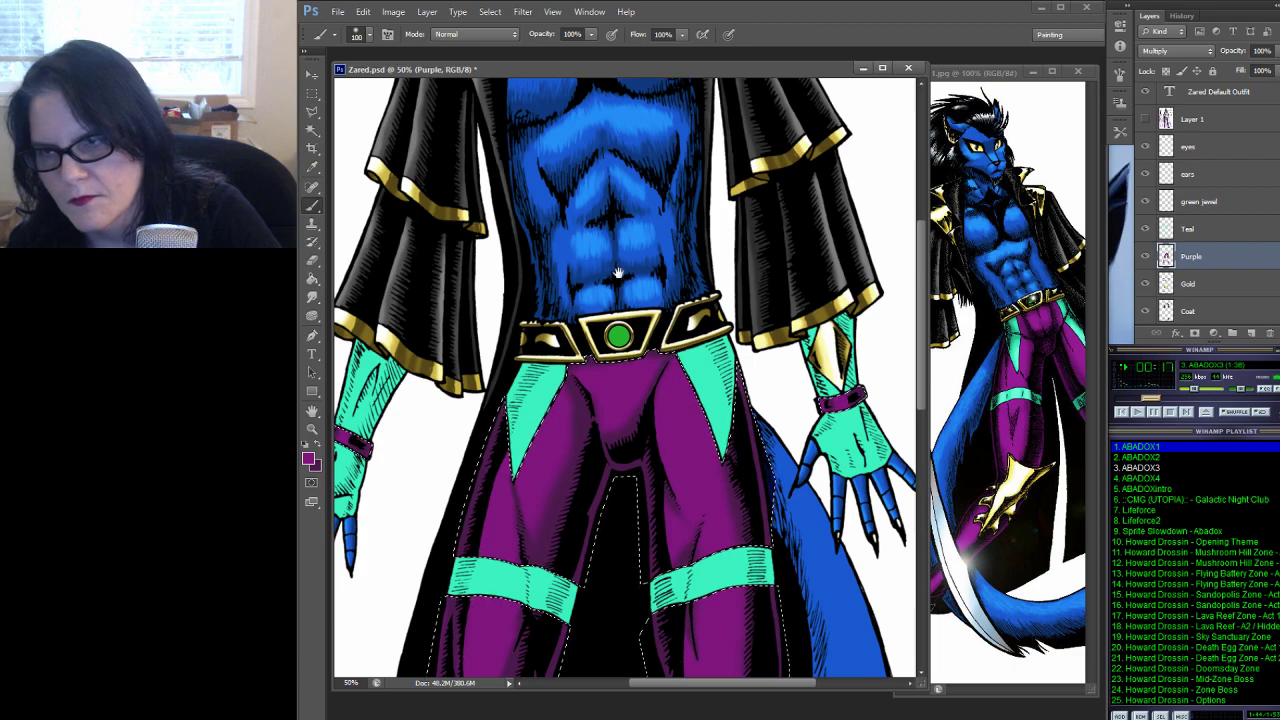
mouse_move(610, 266)
left_mouse_down()
mouse_move(670, 300)
mouse_move(647, 131)
mouse_move(723, 266)
mouse_move(611, 234)
mouse_move(585, 107)
left_mouse_up()
scroll(585, 107, "down", 5)
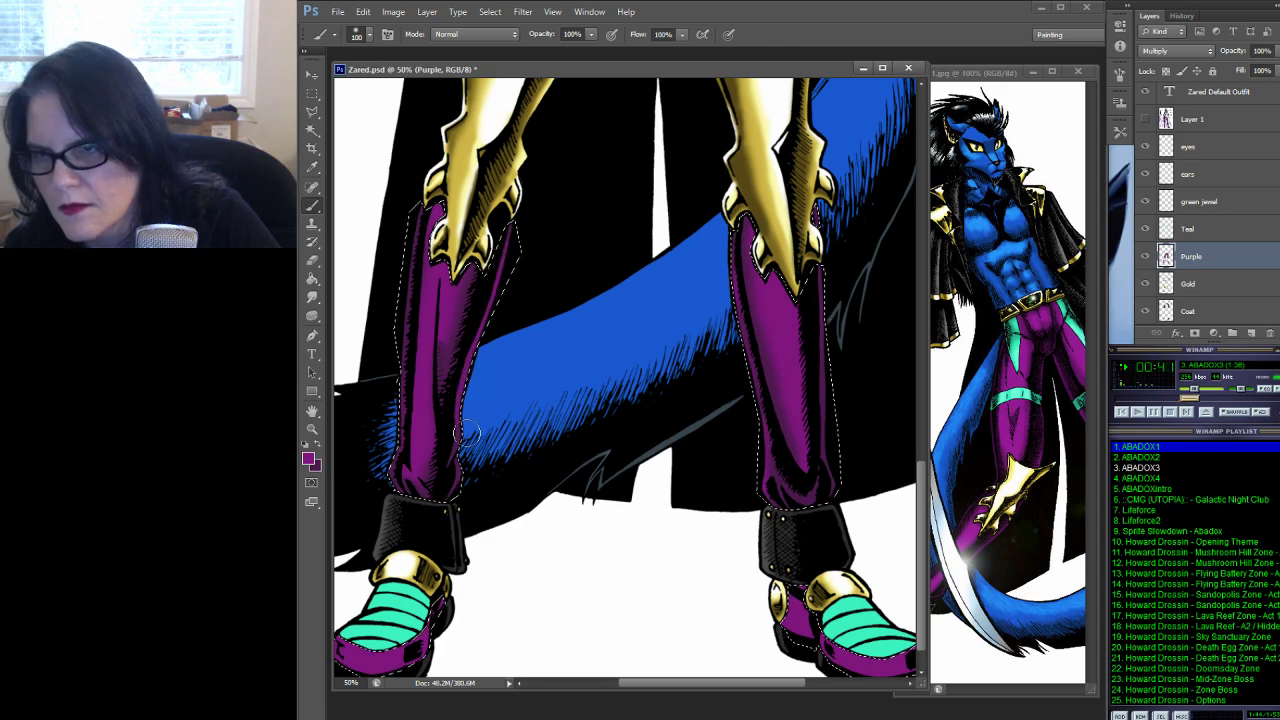
left_click_drag(651, 277, 750, 228)
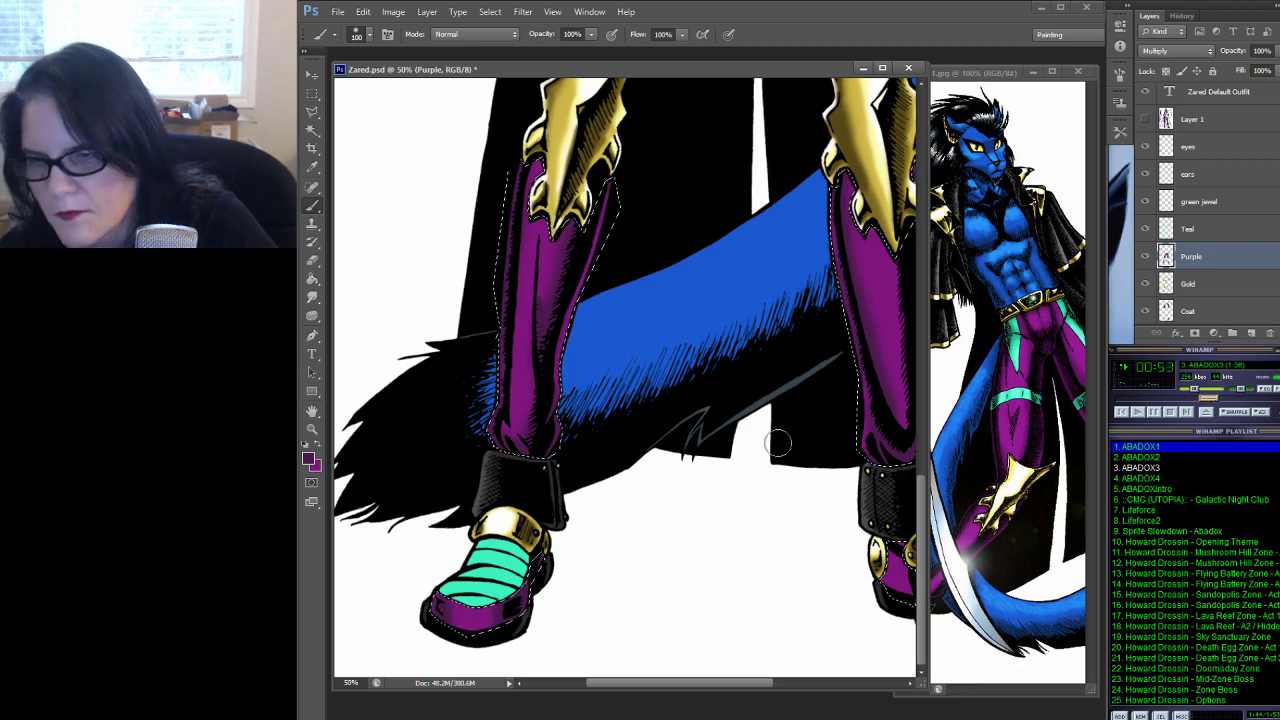
scroll(778, 443, "right", 5)
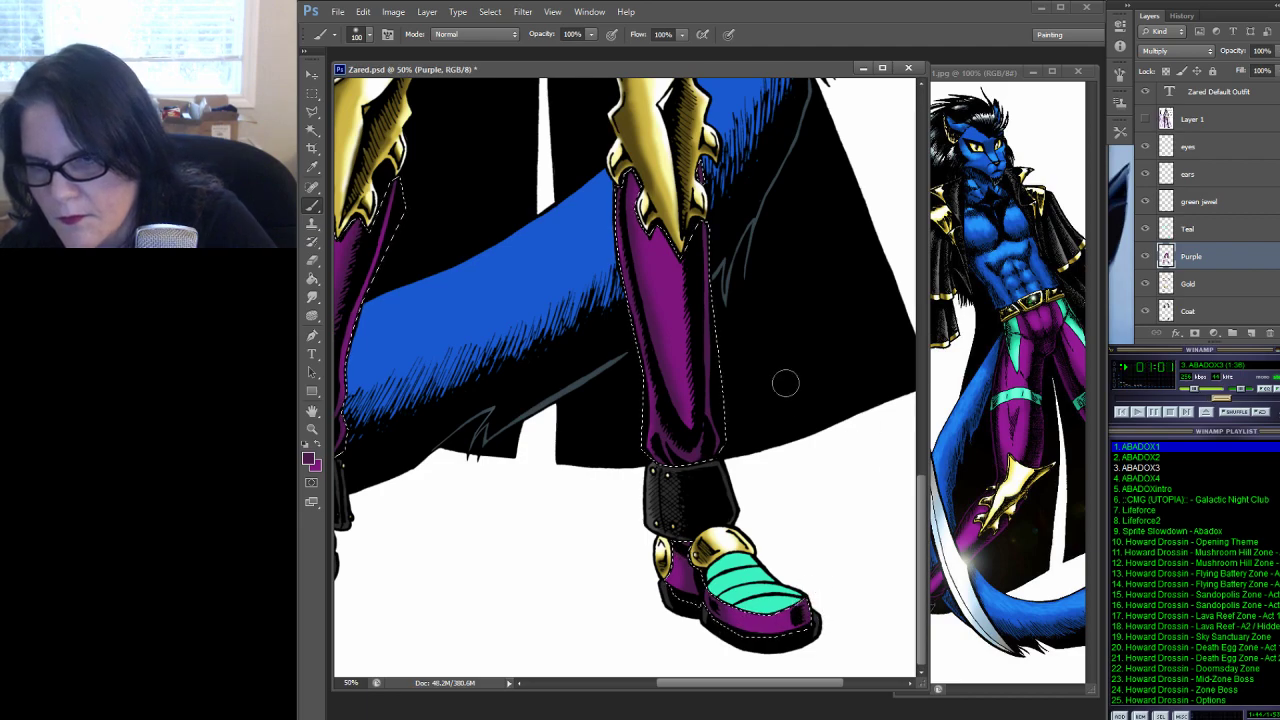
Sample the palette's lightest purple swatch as the foreground color for the purple clothing
scroll(716, 305, "up", 5)
left_click_drag(716, 291, 800, 593)
scroll(706, 306, "up", 5)
scroll(706, 306, "right", 6)
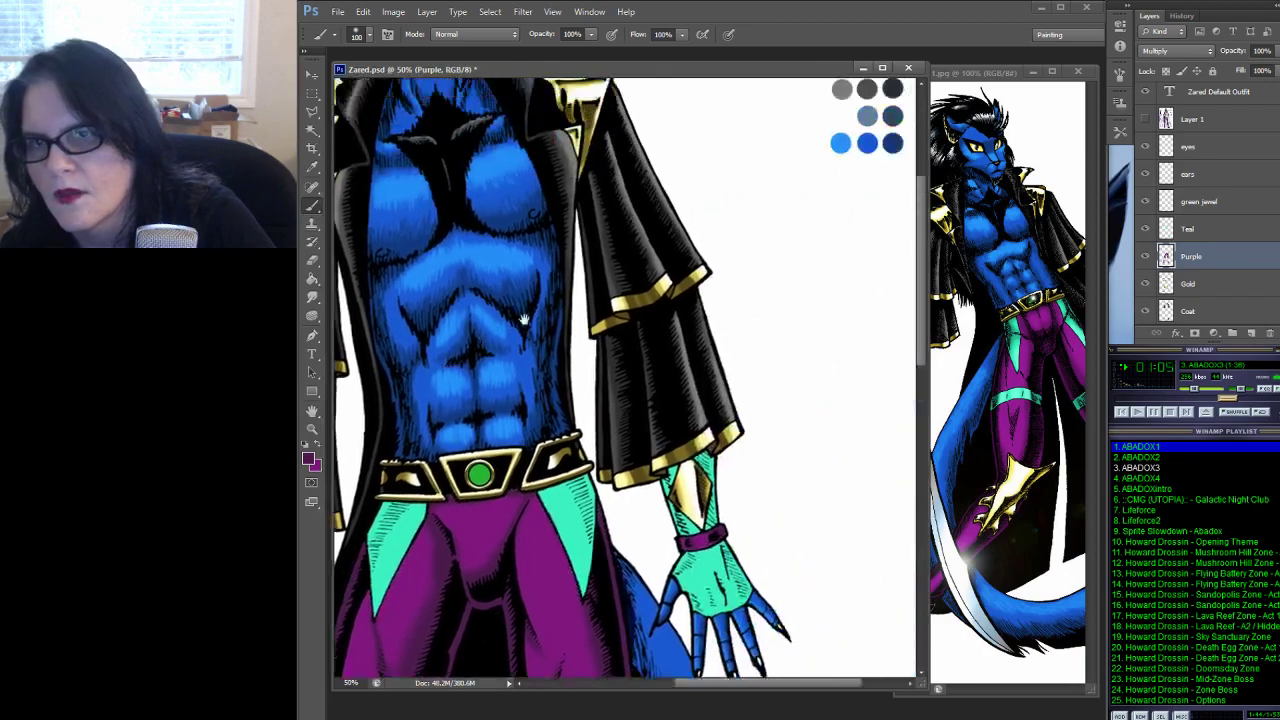
left_click(312, 168)
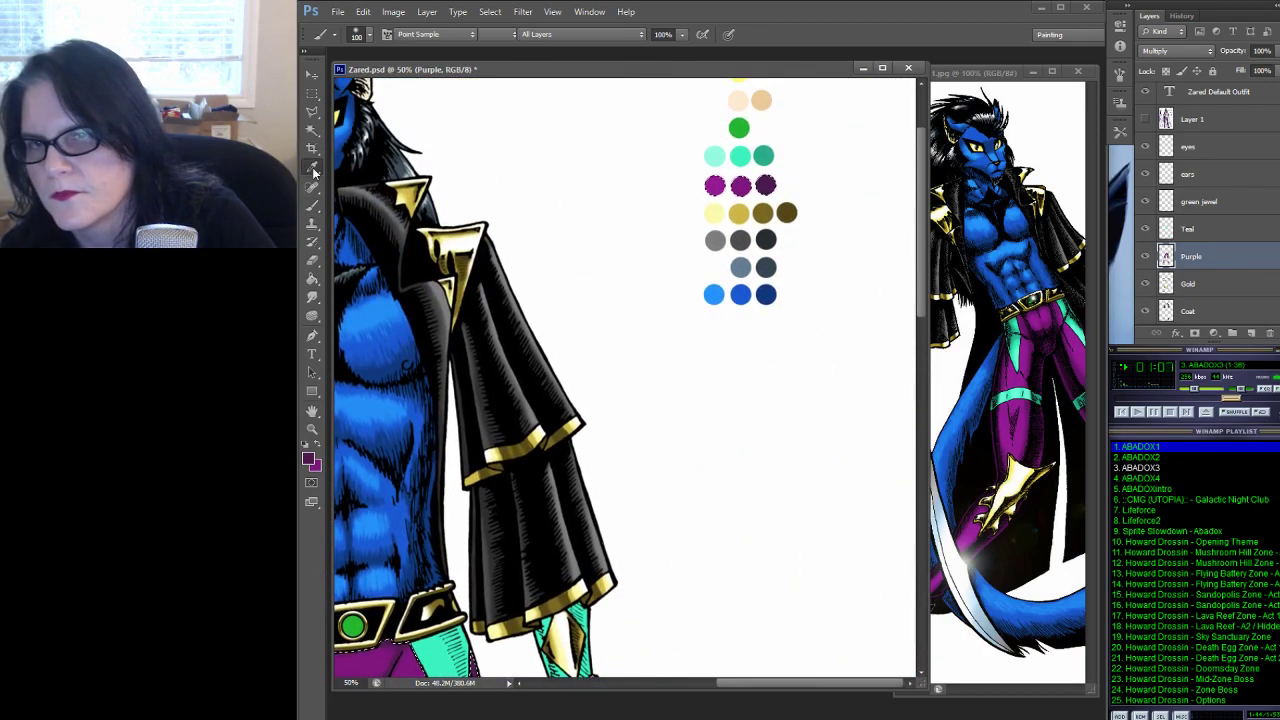
left_click(714, 185)
scroll(580, 422, "down", 5)
scroll(580, 422, "left", 6)
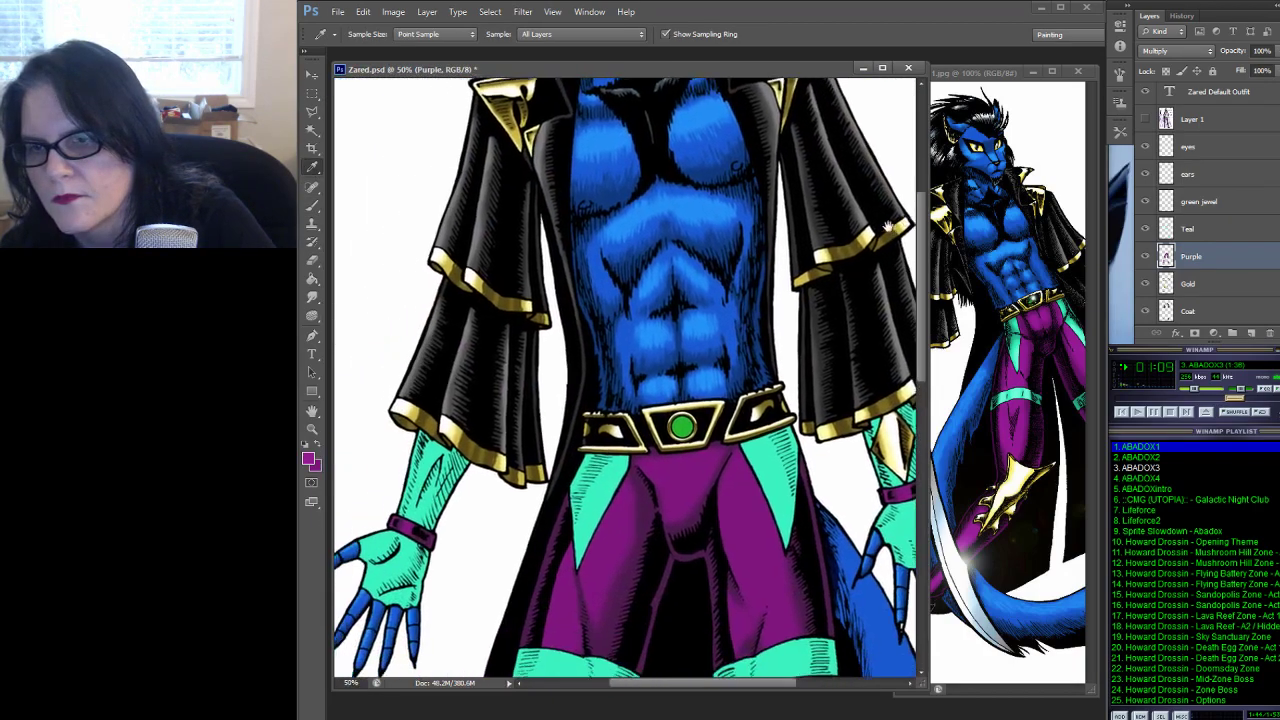
Save the document, and brush a light purple highlight onto the crotch area below the belt, smoothing it with the Smudge tool
left_click(312, 205)
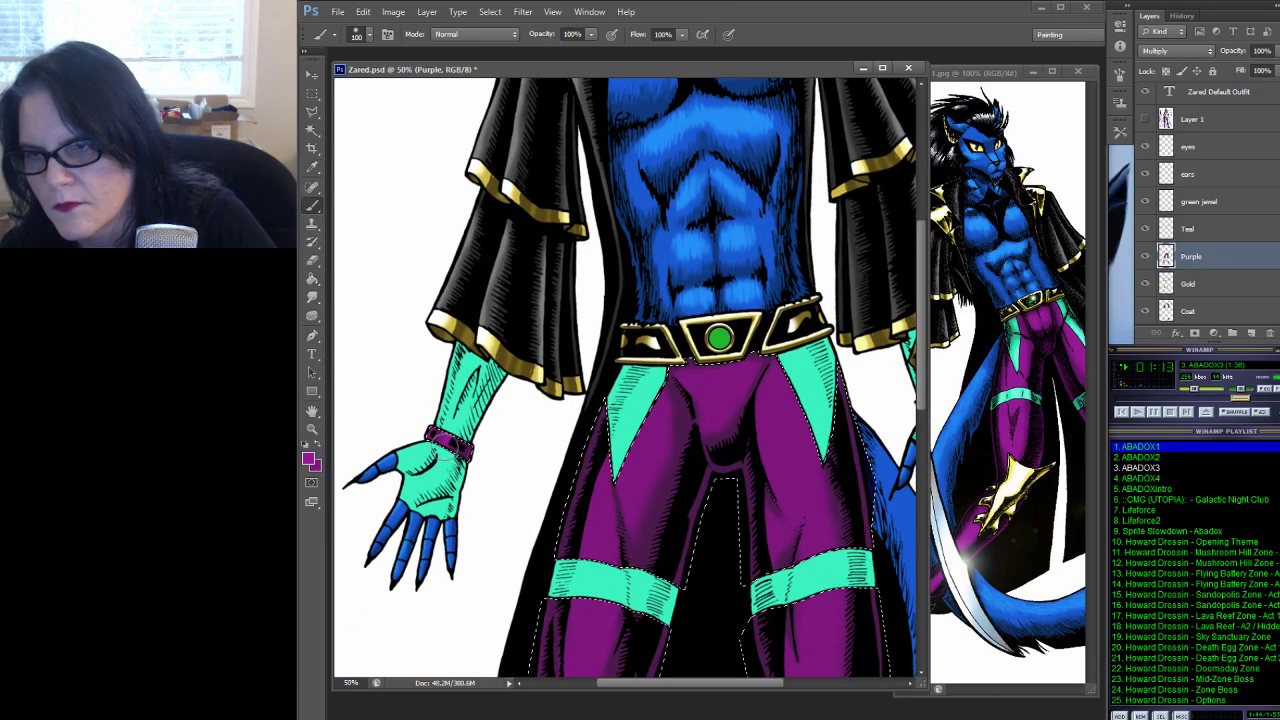
scroll(900, 367, "right", 2)
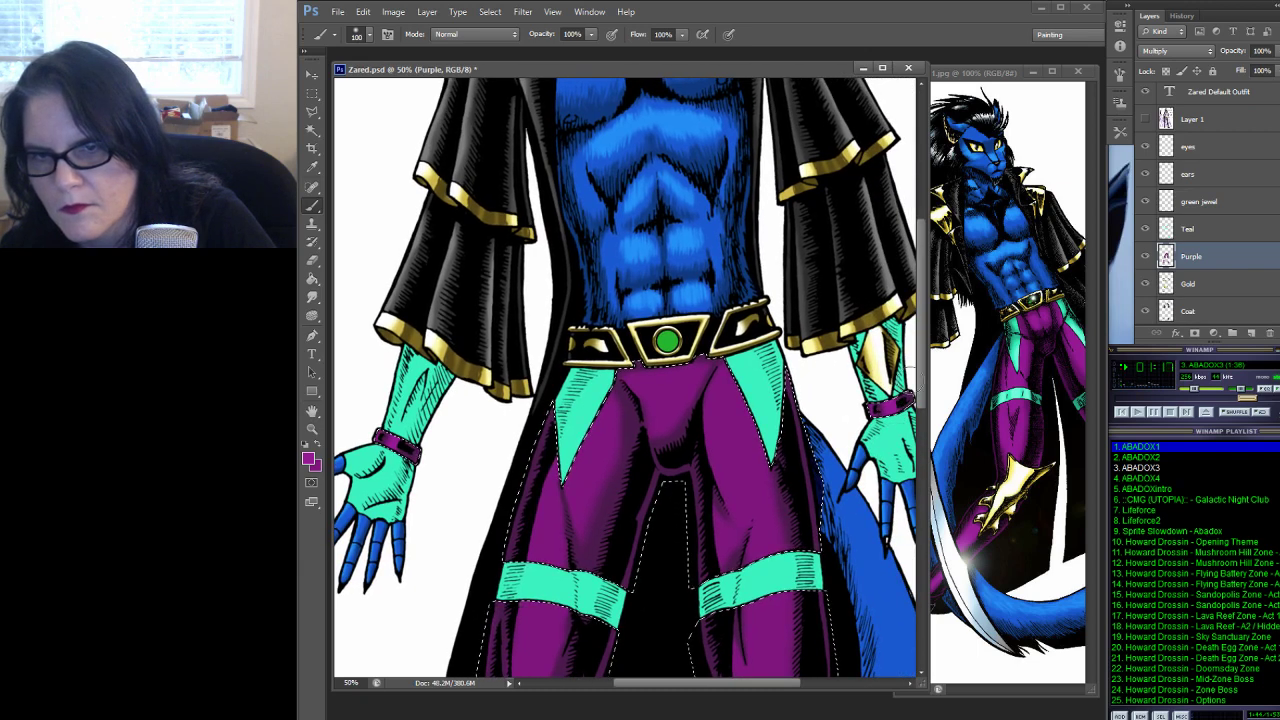
key("ctrl+s")
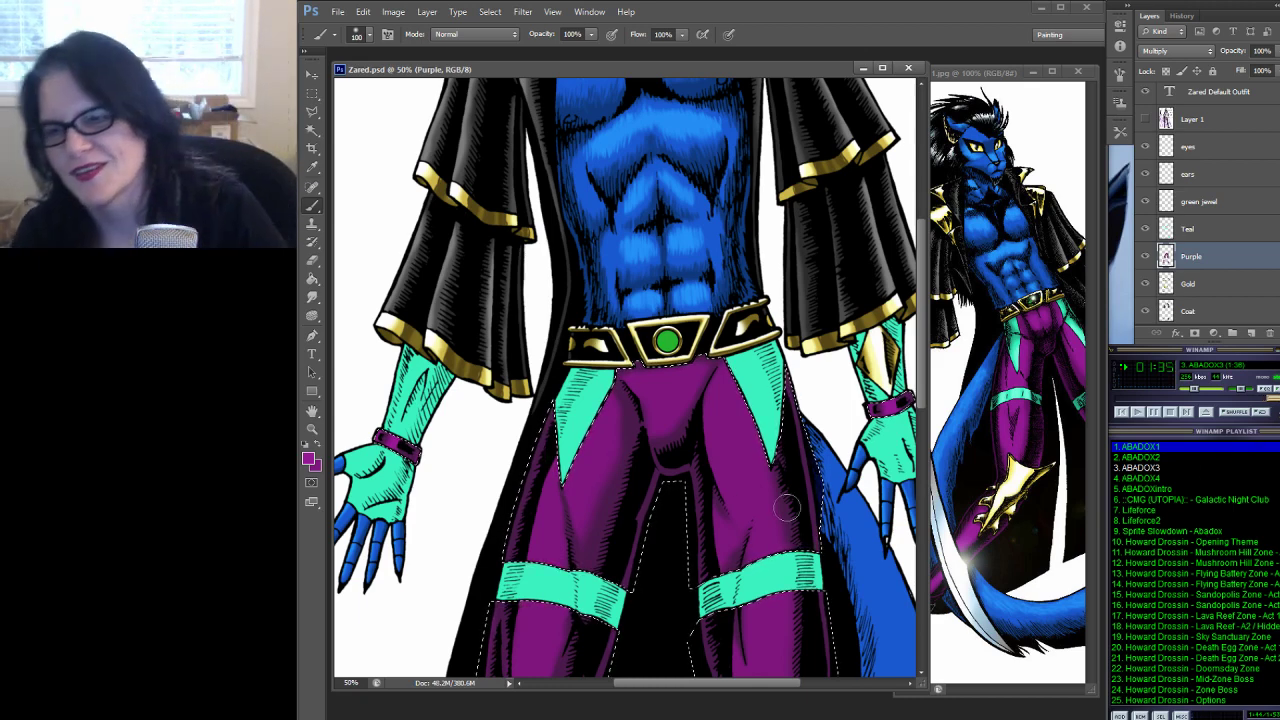
left_click_drag(732, 394, 758, 364)
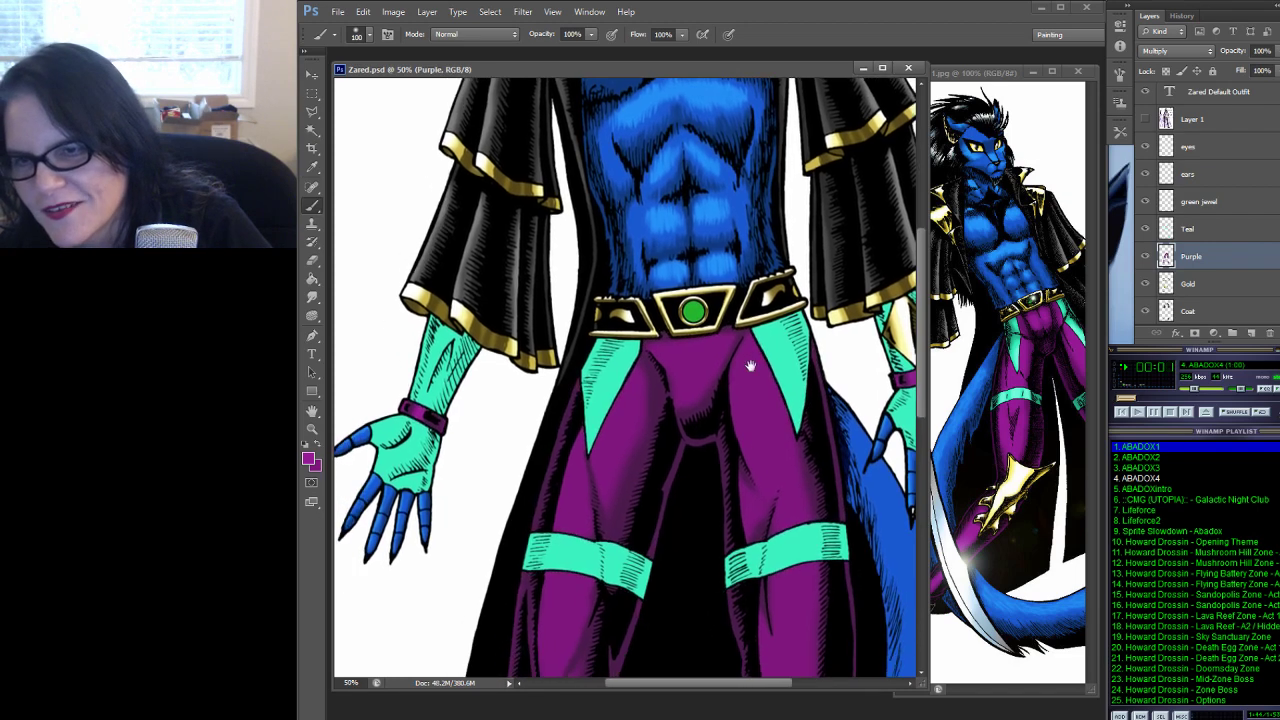
left_click(681, 385)
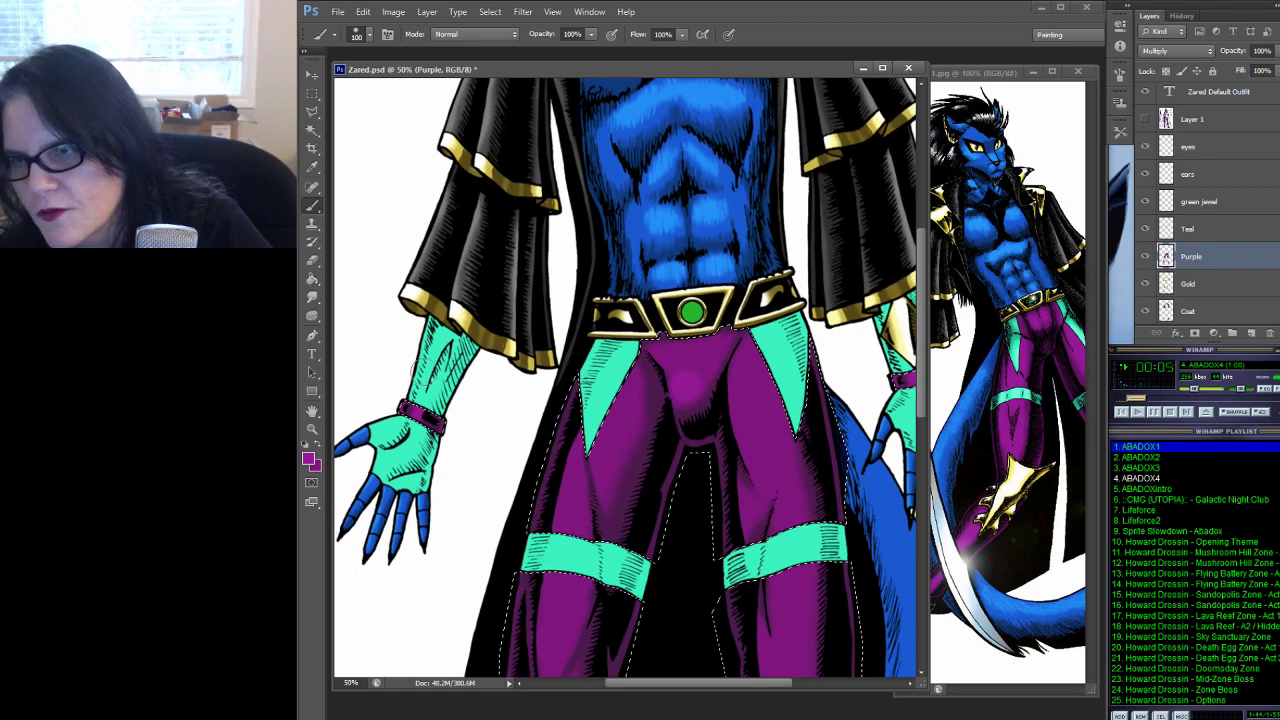
left_click(312, 297)
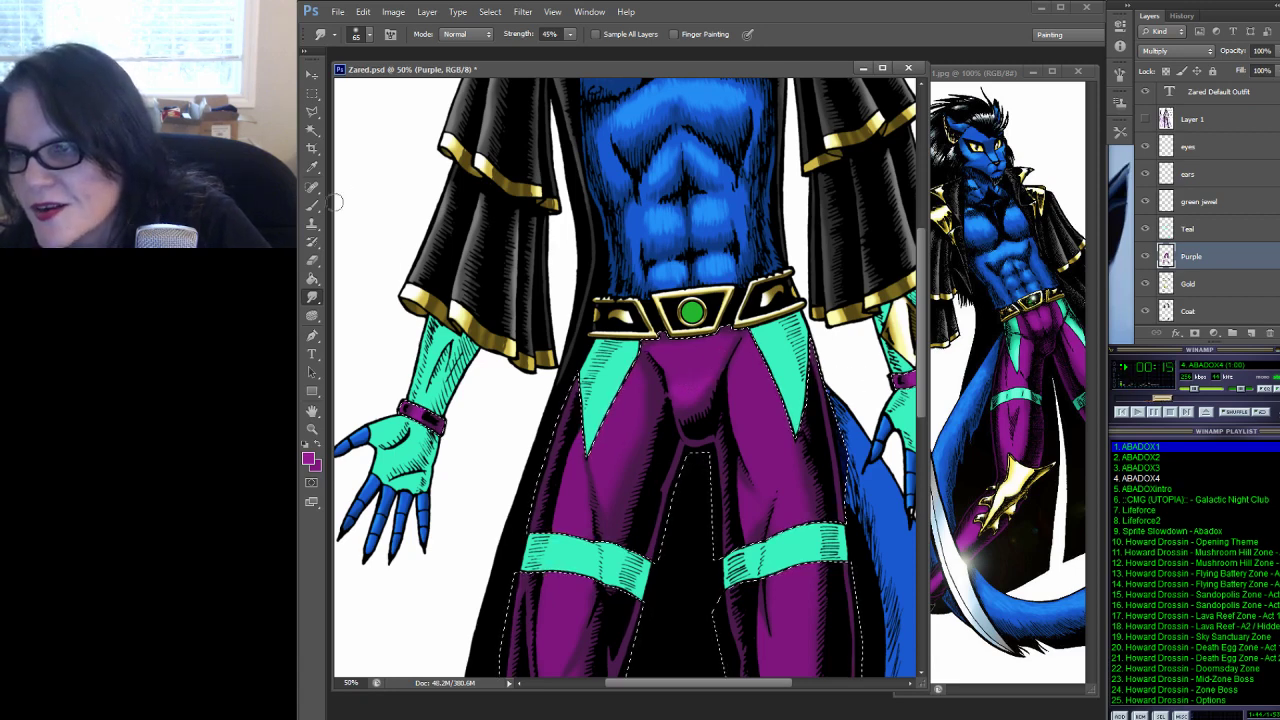
Paint light purple highlights on both legs around the teal thigh bands with the 100 px brush
key("b")
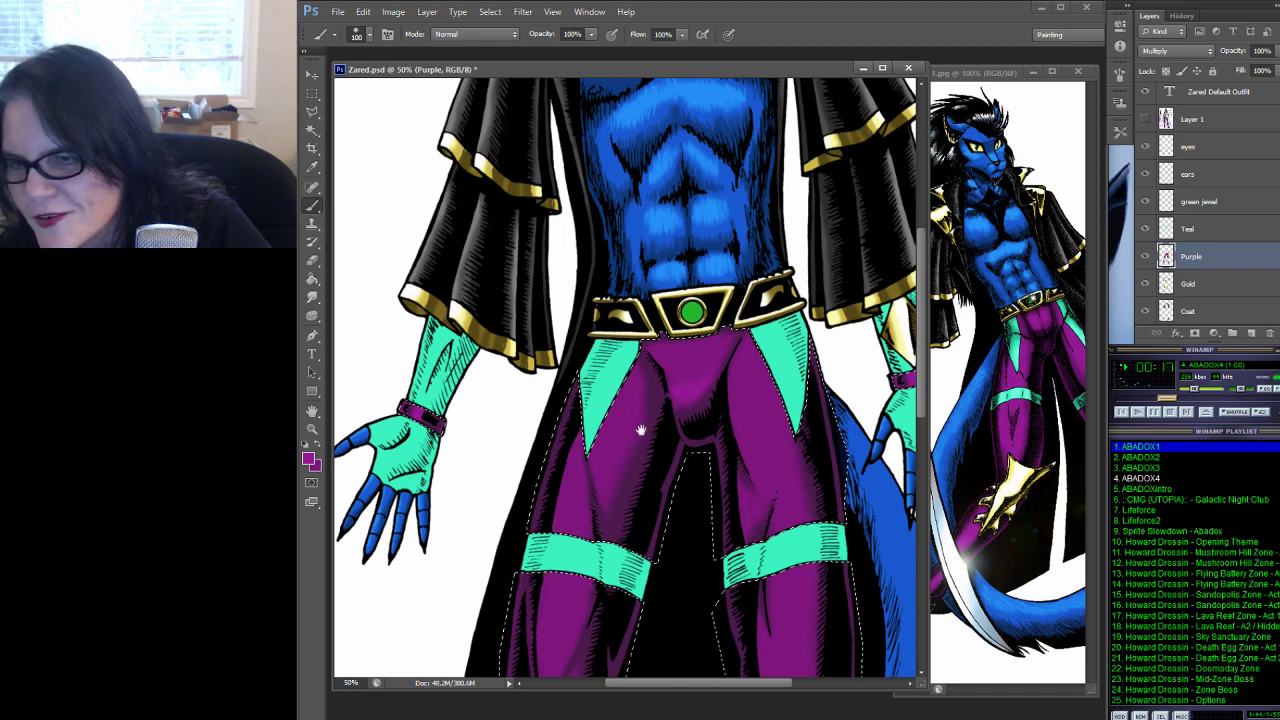
scroll(567, 463, "down", 2)
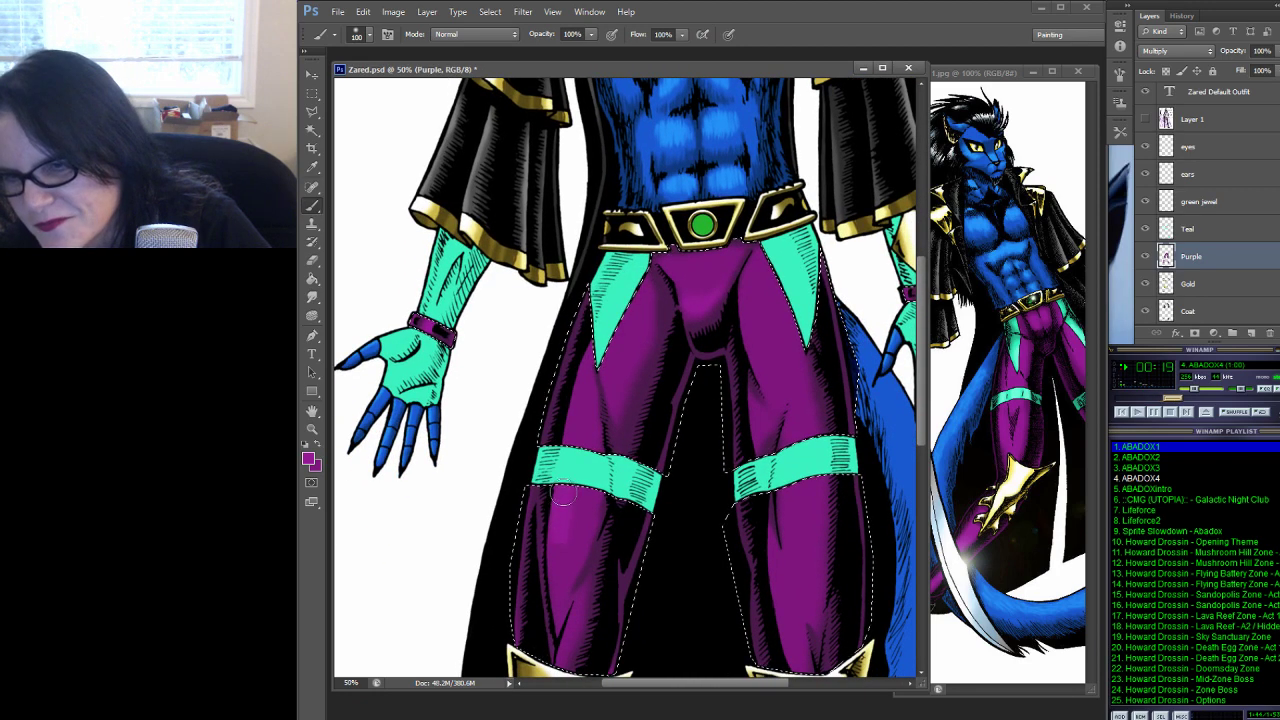
left_click_drag(784, 258, 786, 342)
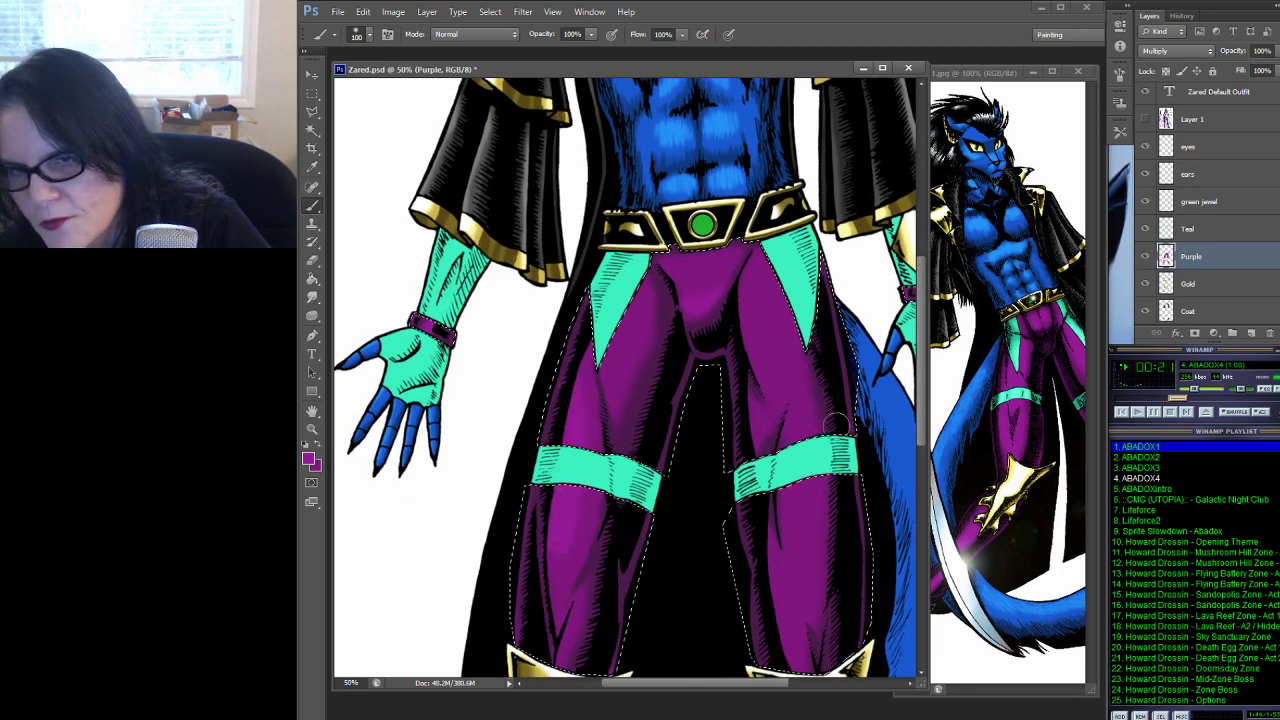
left_click_drag(790, 272, 788, 340)
mouse_move(803, 477)
left_mouse_down()
mouse_move(814, 563)
mouse_move(814, 484)
left_mouse_up()
scroll(817, 423, "down", 2)
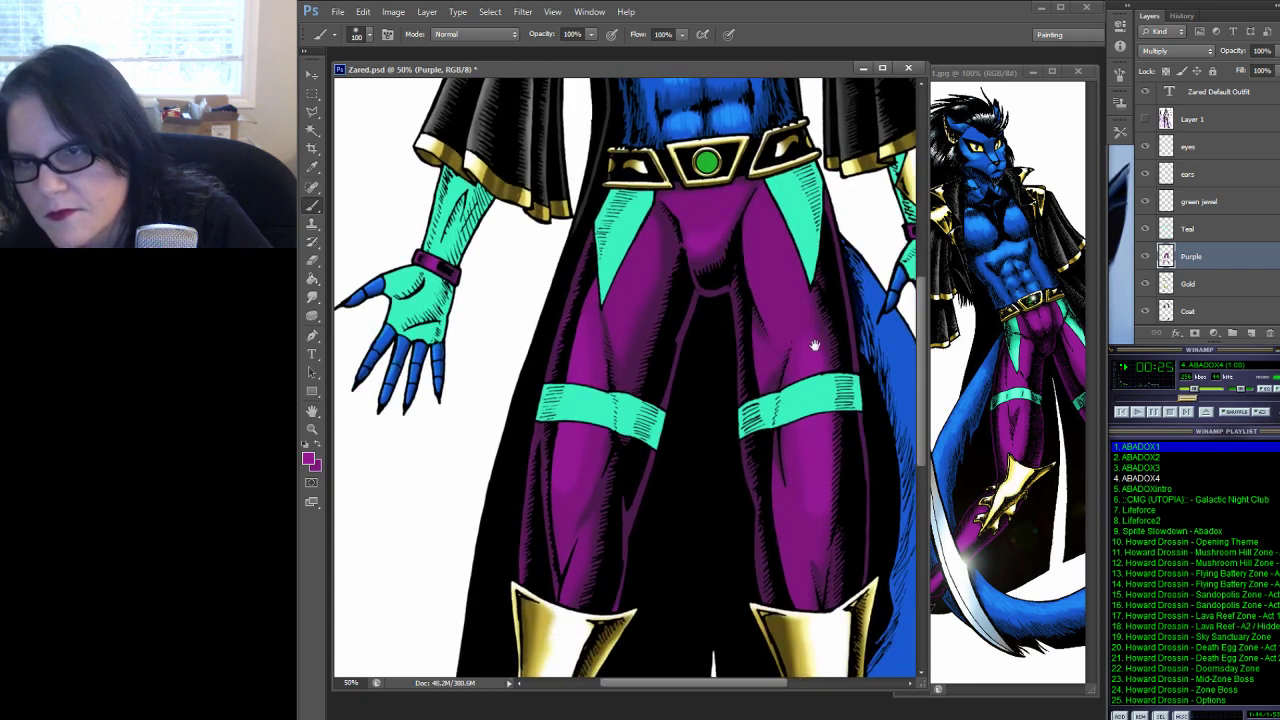
Extend the light purple highlights over the upper thighs beside the teal hip panels and down to the gold leg guards
left_click_drag(636, 253, 618, 306)
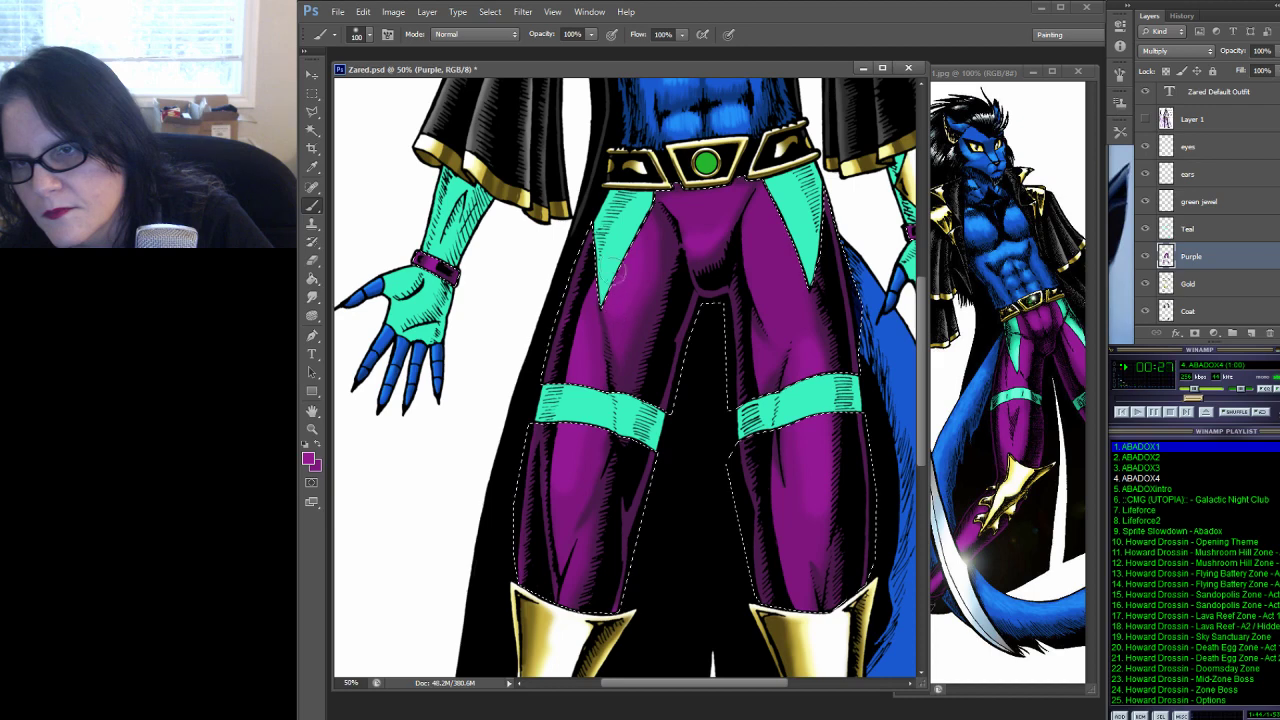
left_click_drag(828, 195, 845, 270)
mouse_move(830, 200)
left_mouse_down()
mouse_move(780, 215)
mouse_move(778, 200)
mouse_move(768, 232)
left_mouse_up()
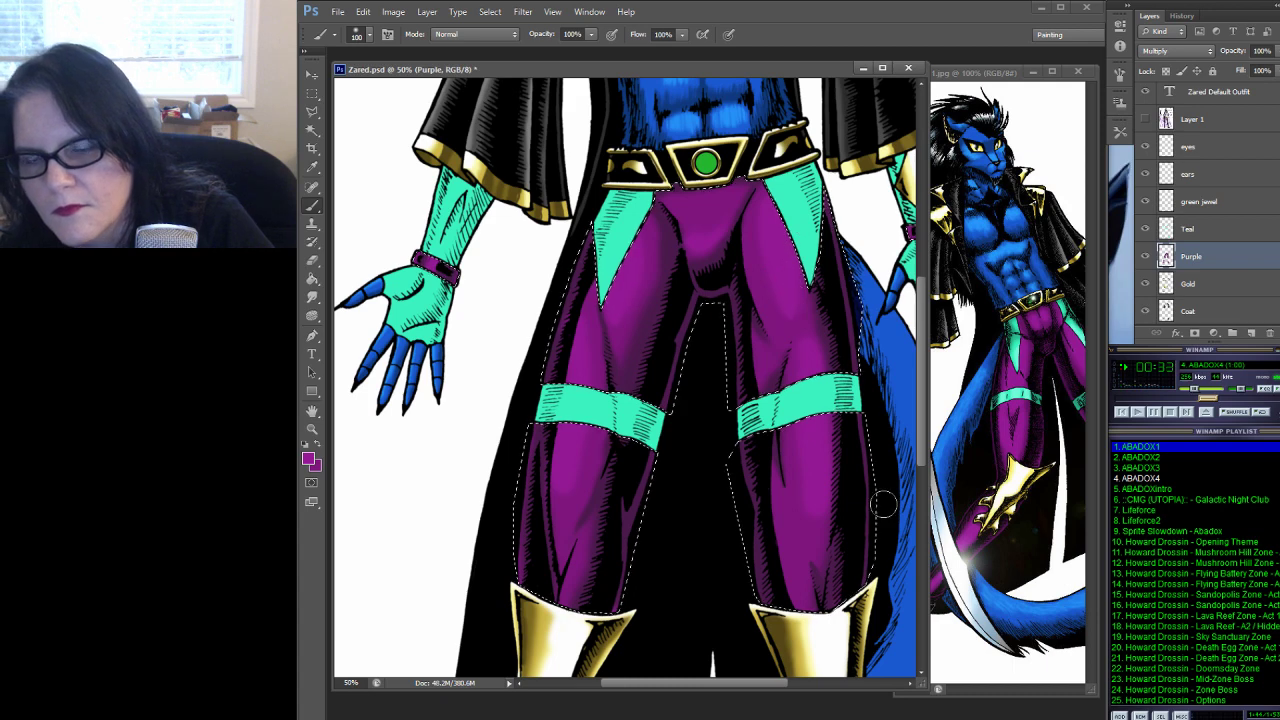
scroll(882, 503, "down", 5)
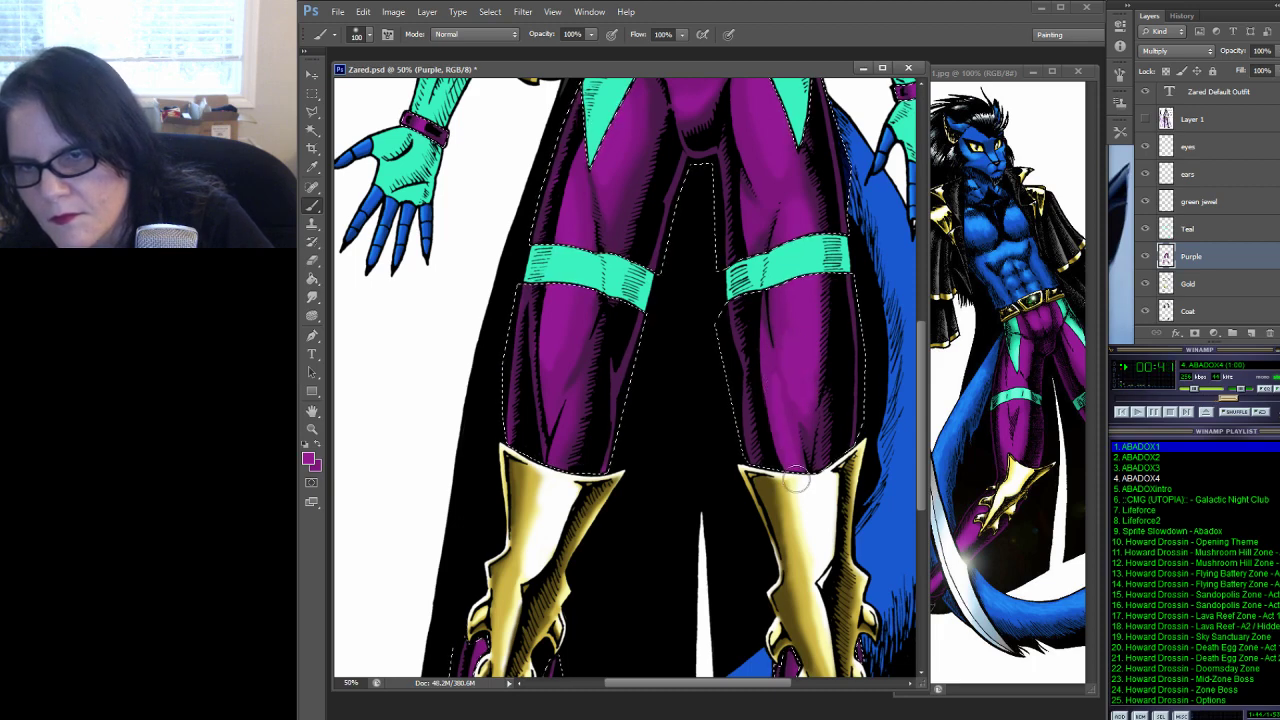
Highlight the lower legs beneath the gold leg guards and the purple parts of both shoes in light purple
scroll(780, 380, "down", 8)
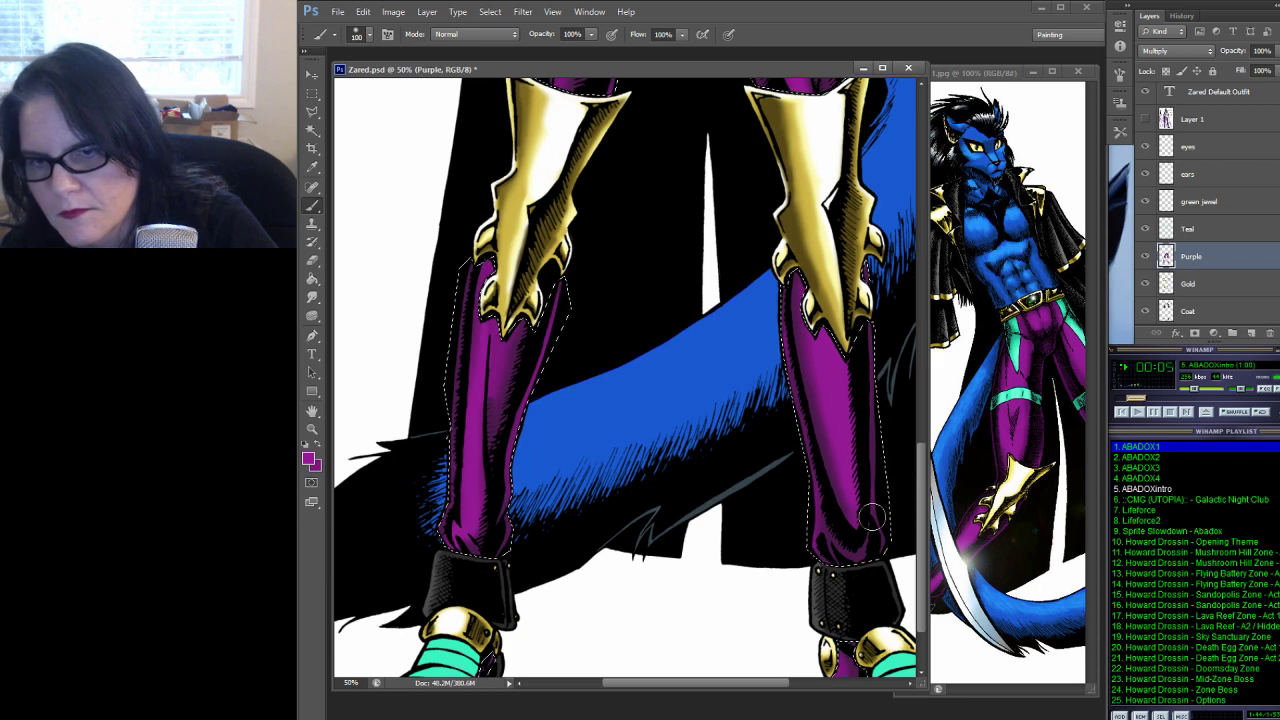
left_click_drag(830, 537, 749, 436)
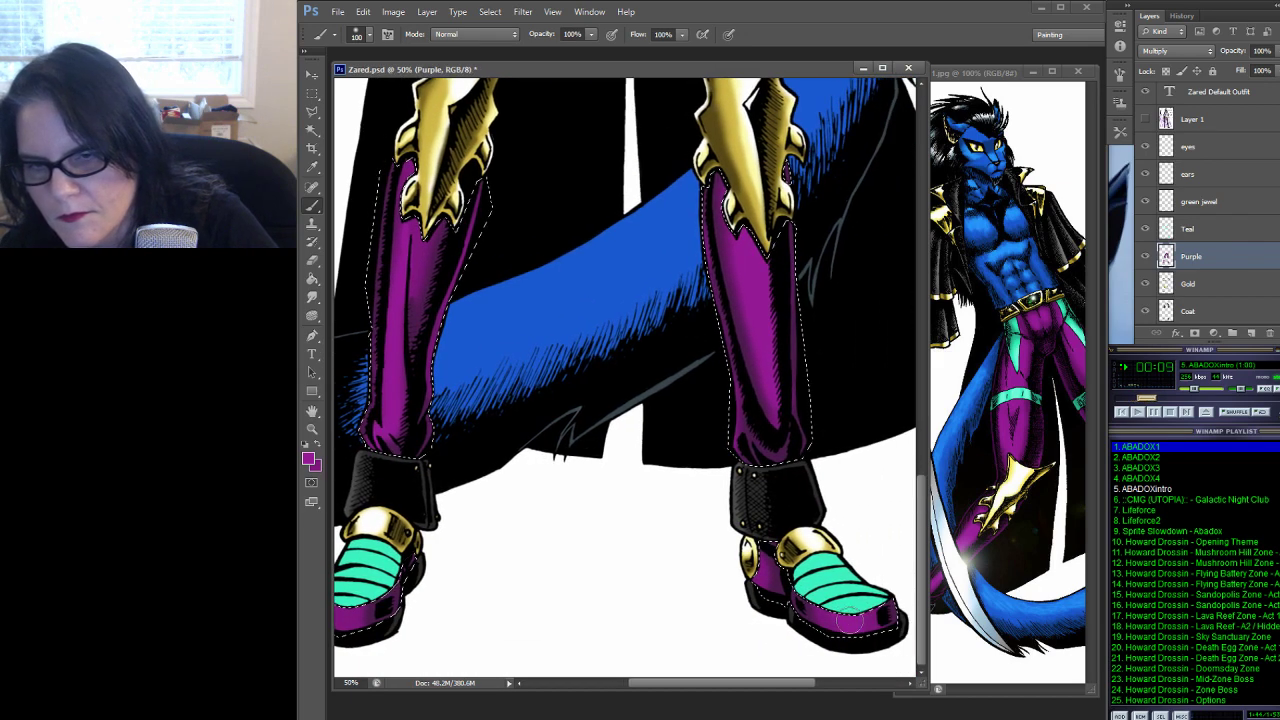
left_click_drag(463, 421, 543, 421)
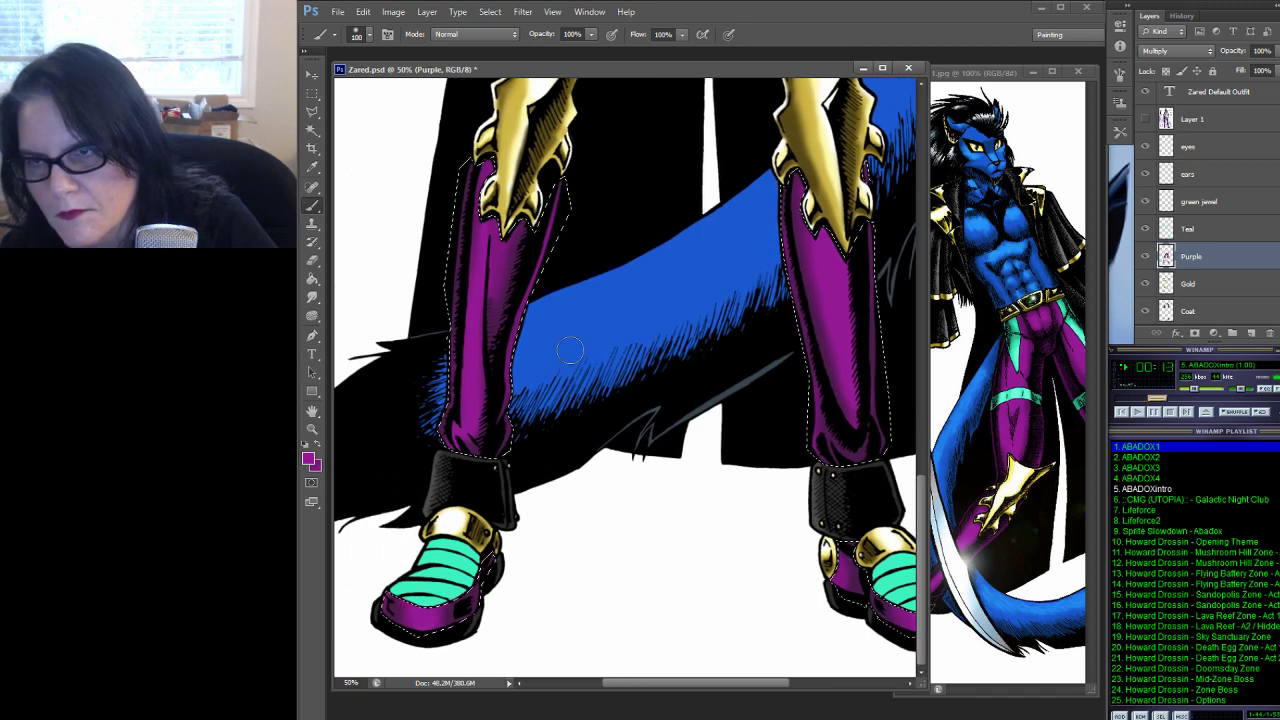
left_click_drag(594, 298, 602, 336)
Blend the light purple highlights on the legs and pants using the Smudge tool at 65 px and 45% strength
left_click(311, 297)
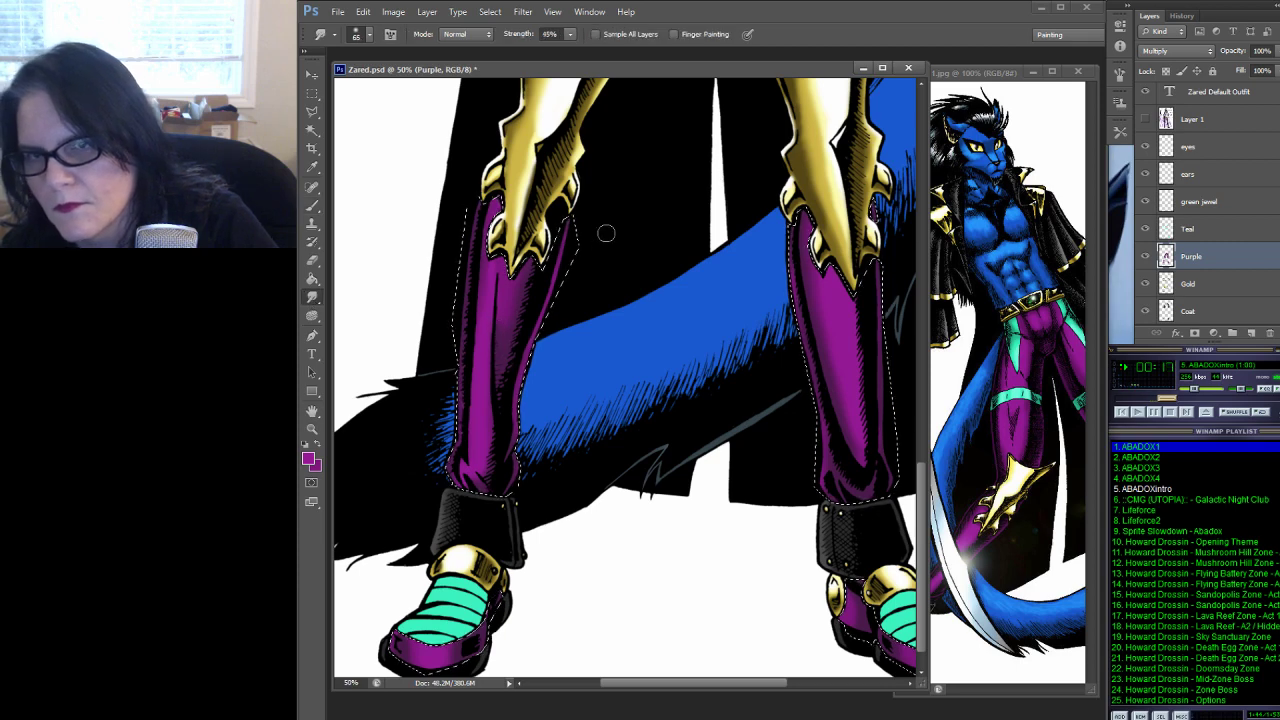
left_click_drag(606, 233, 606, 597)
left_click_drag(605, 480, 603, 547)
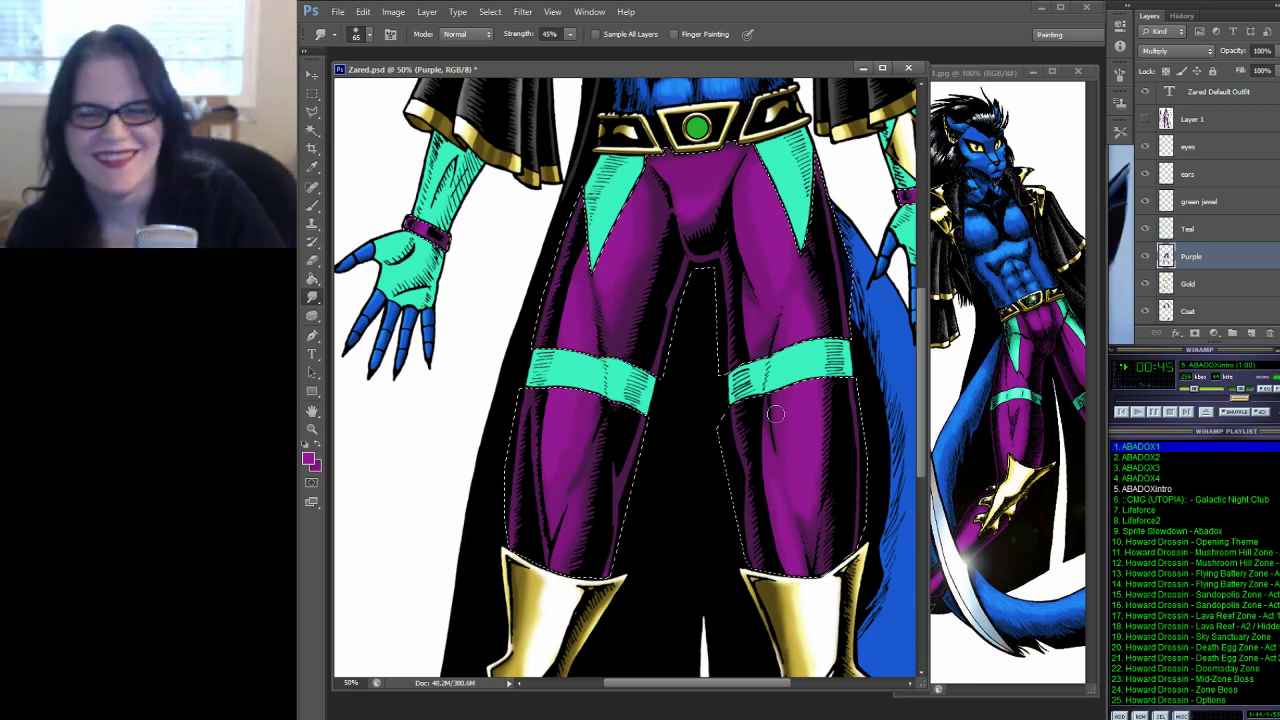
left_click_drag(766, 294, 760, 355)
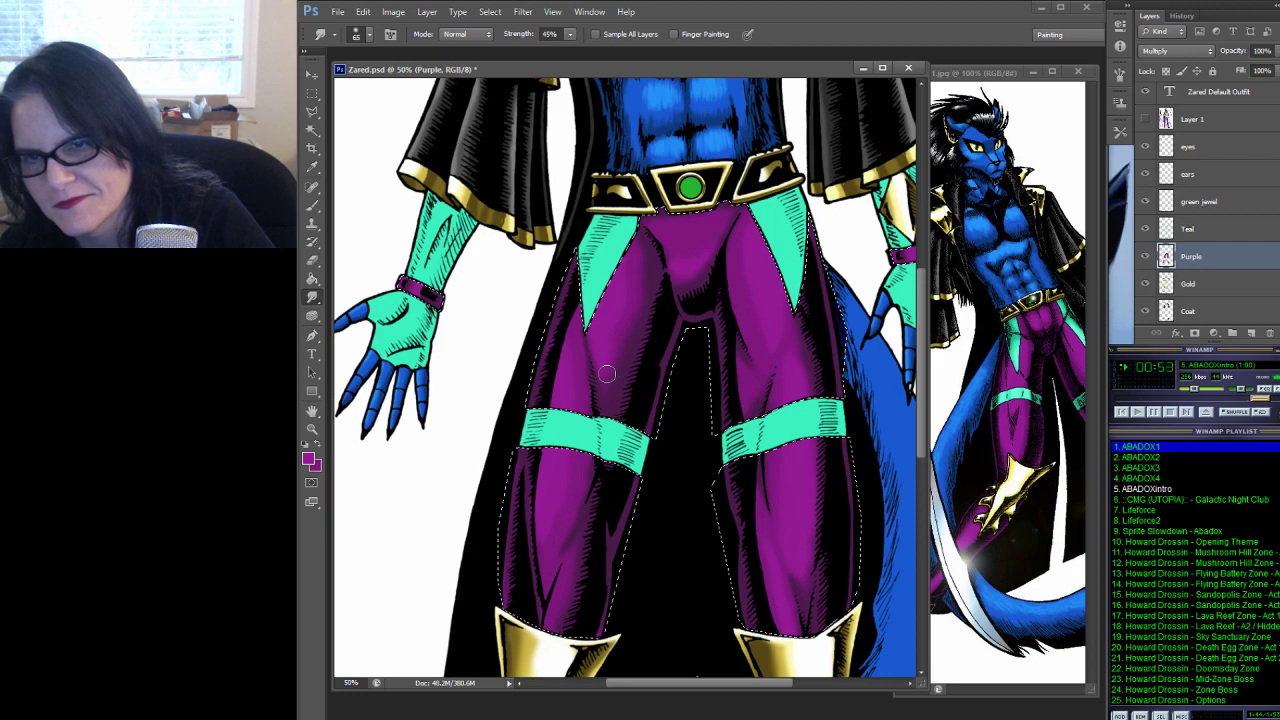
left_click_drag(795, 566, 770, 409)
Zoom out to 25% to check the legs, clear the selection around the purple areas, and save the document
left_click(311, 430)
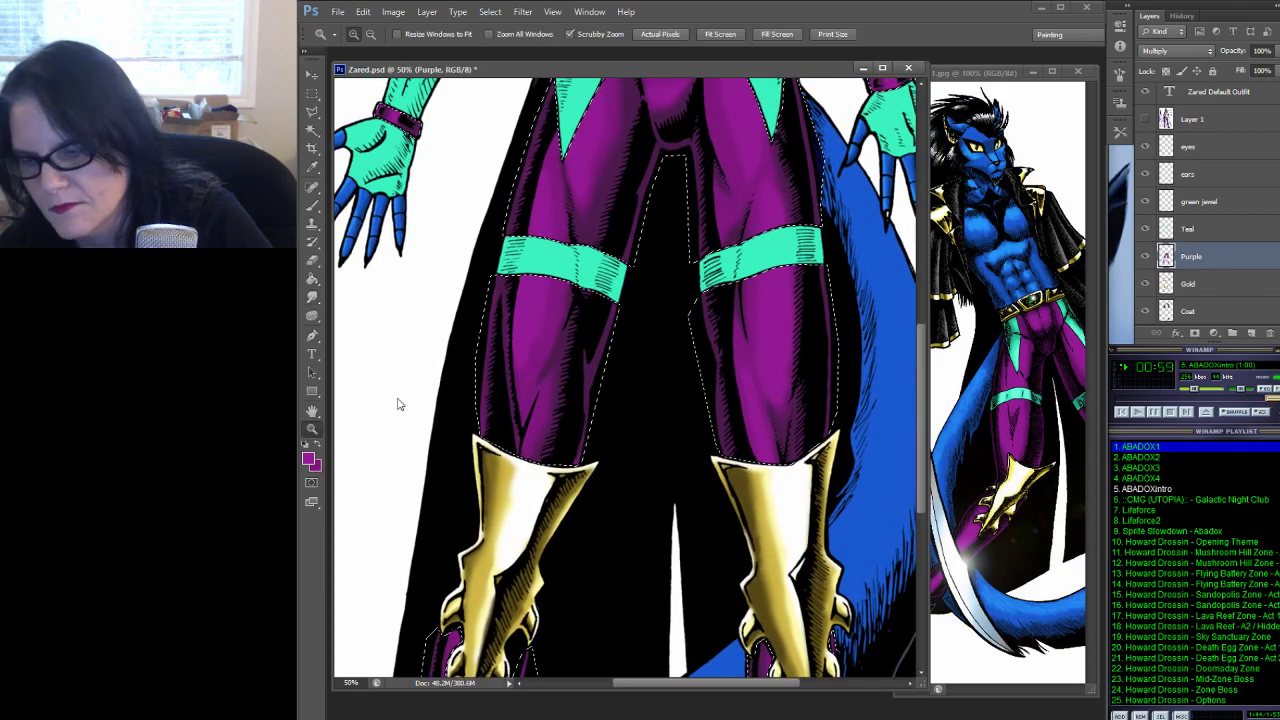
left_click(825, 334, "alt")
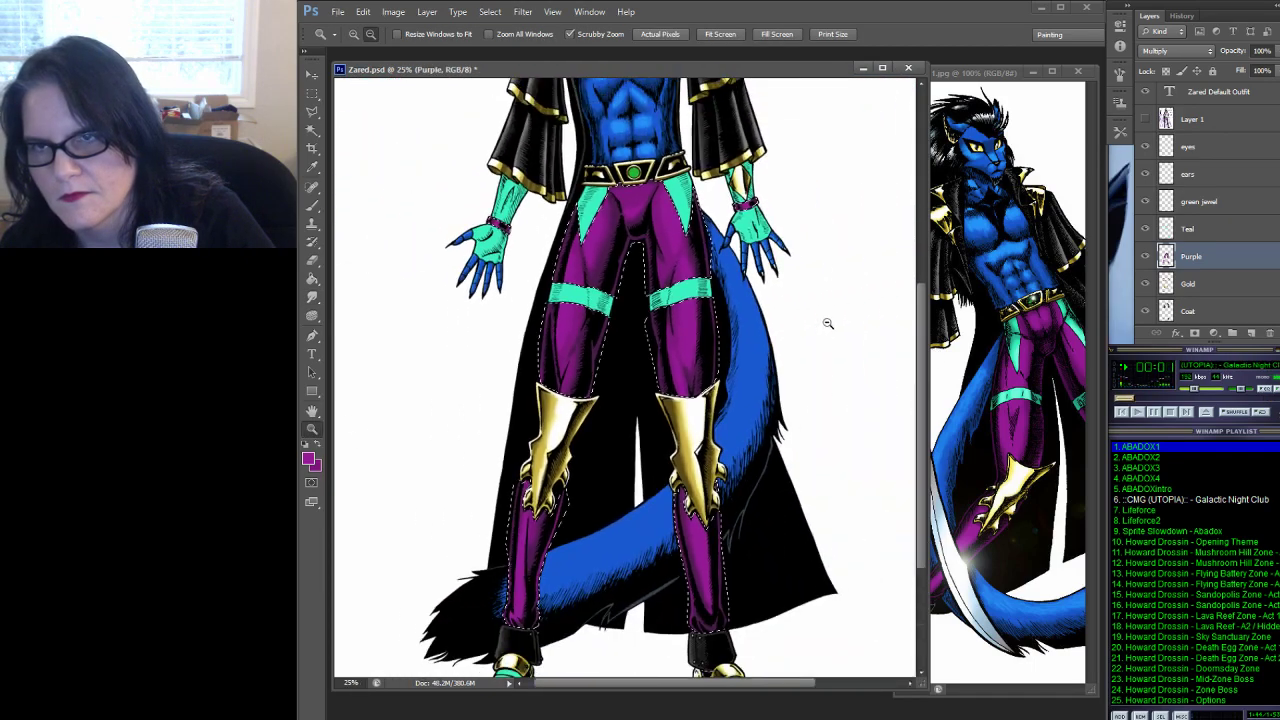
left_click(825, 334, "alt")
scroll(825, 368, "down", 3)
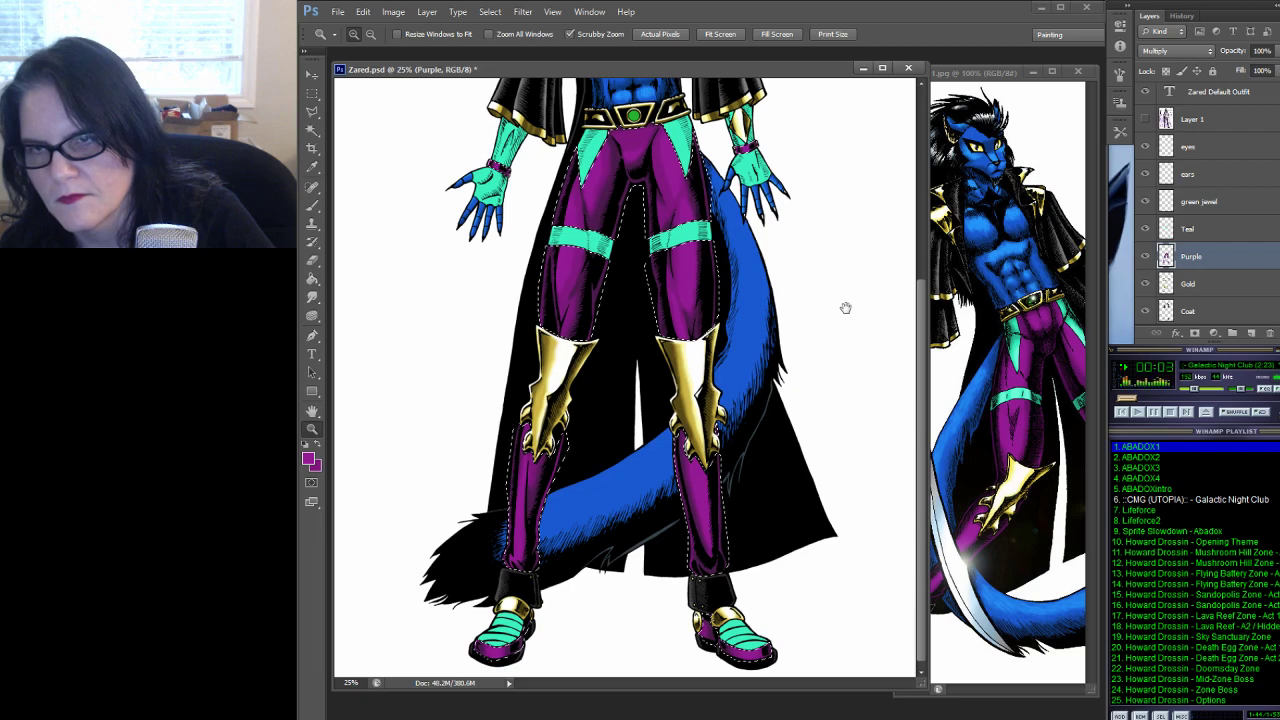
key("m")
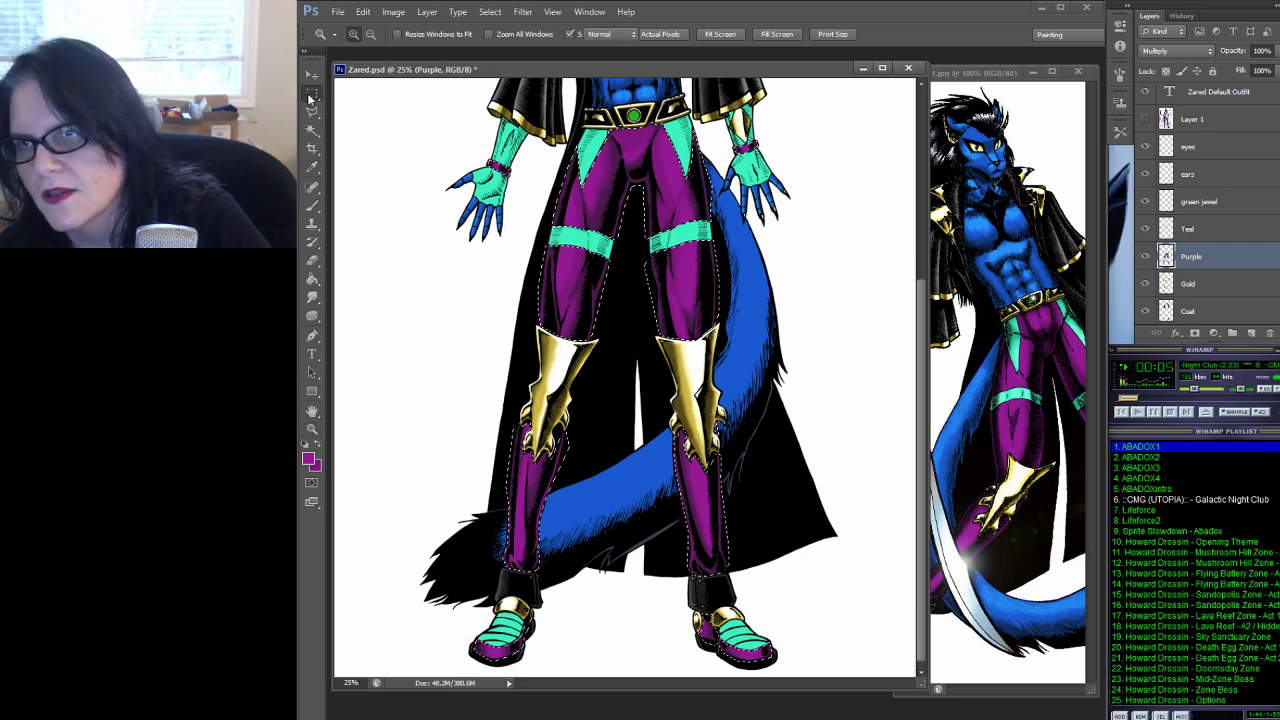
left_click(412, 164)
key("ctrl+s")
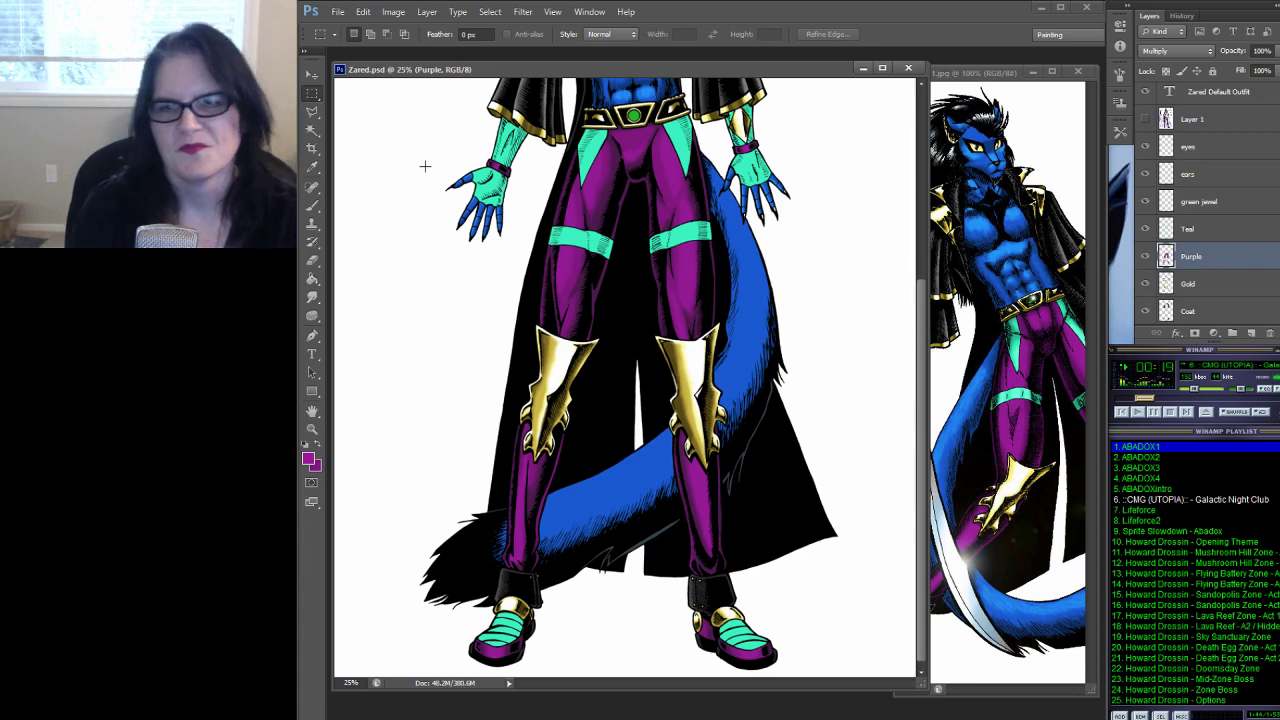
Load the Teal layer's contents as a selection, and sample the palette's medium teal as background and dark teal as foreground
left_click(1160, 230)
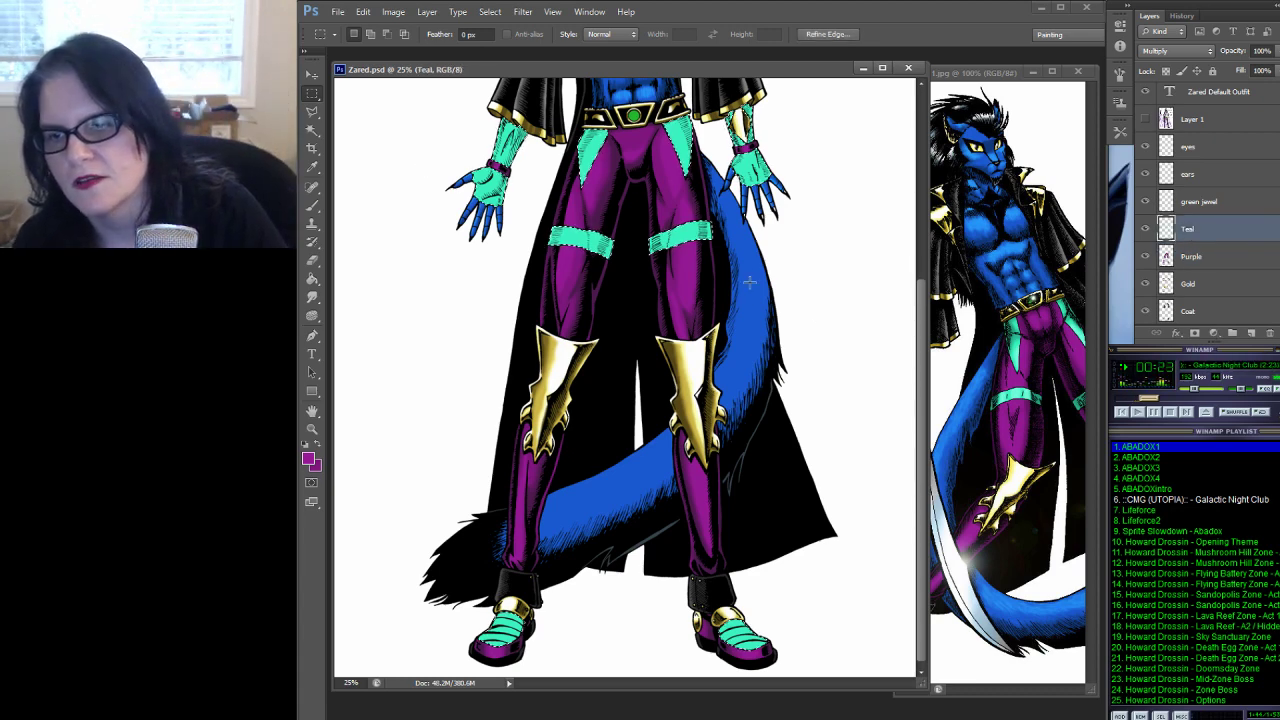
left_click_drag(698, 261, 698, 554)
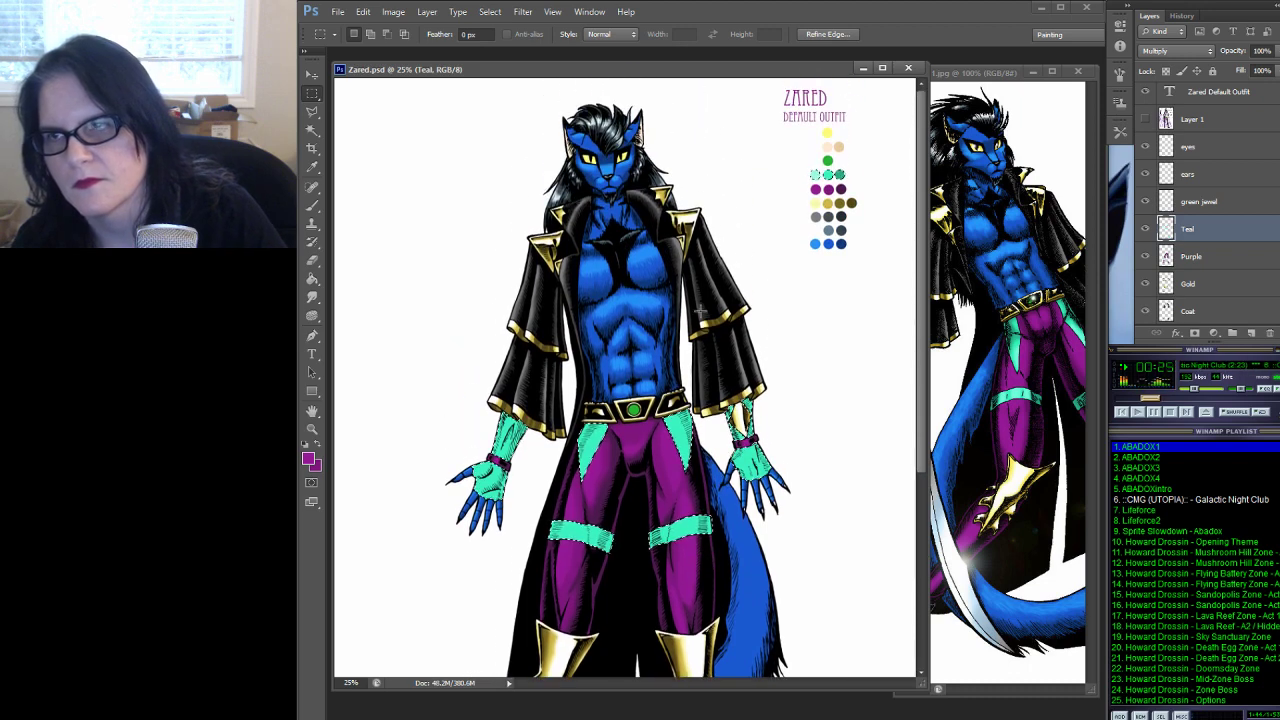
left_click(314, 169)
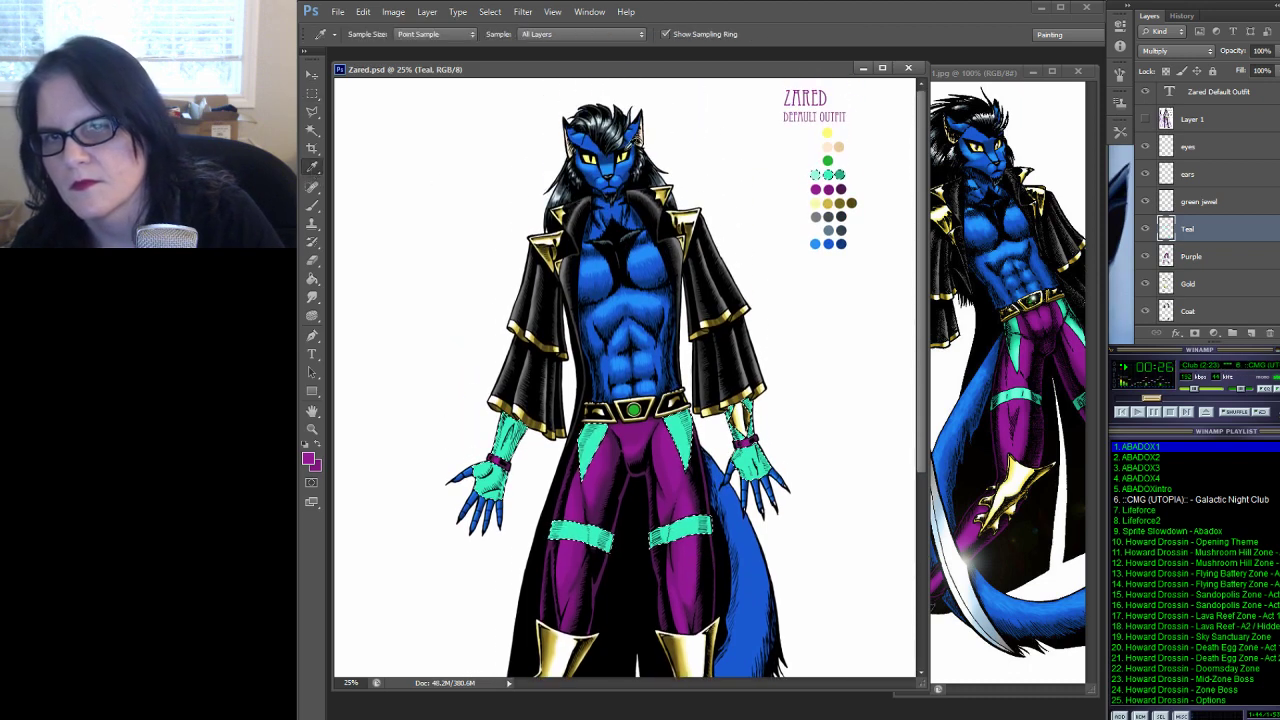
left_click(827, 175)
left_click(320, 447)
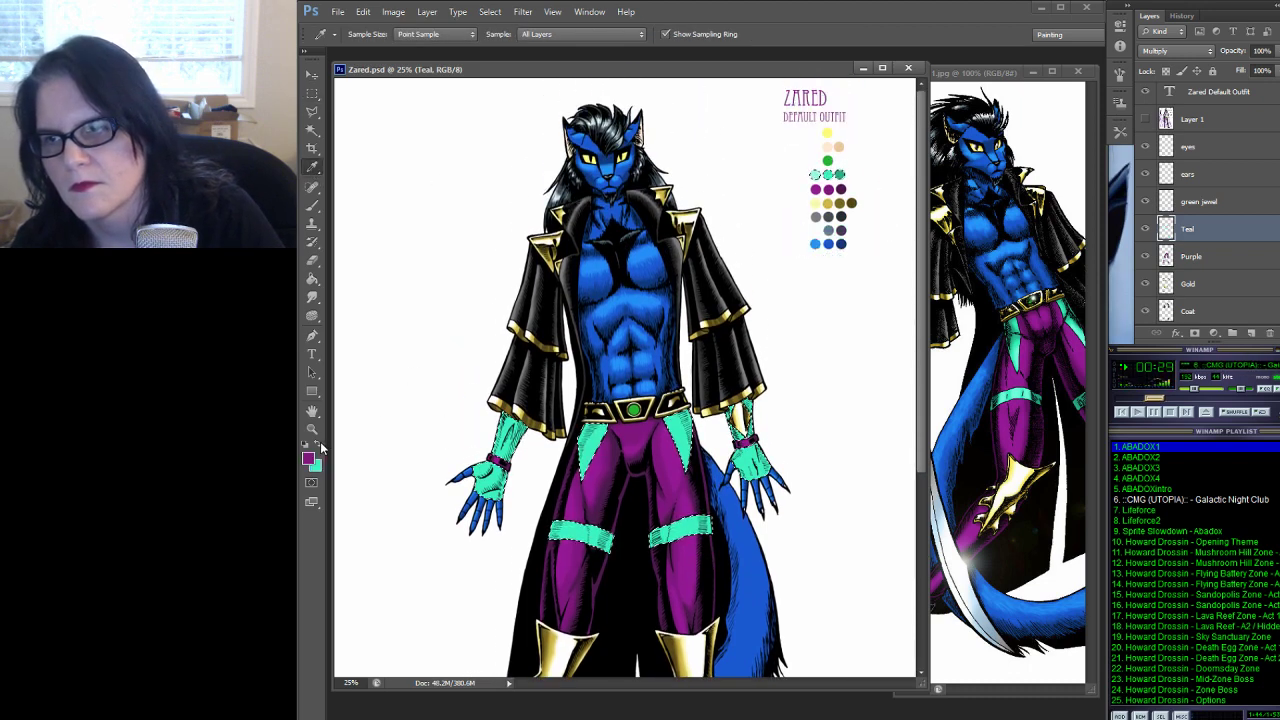
left_click(840, 173)
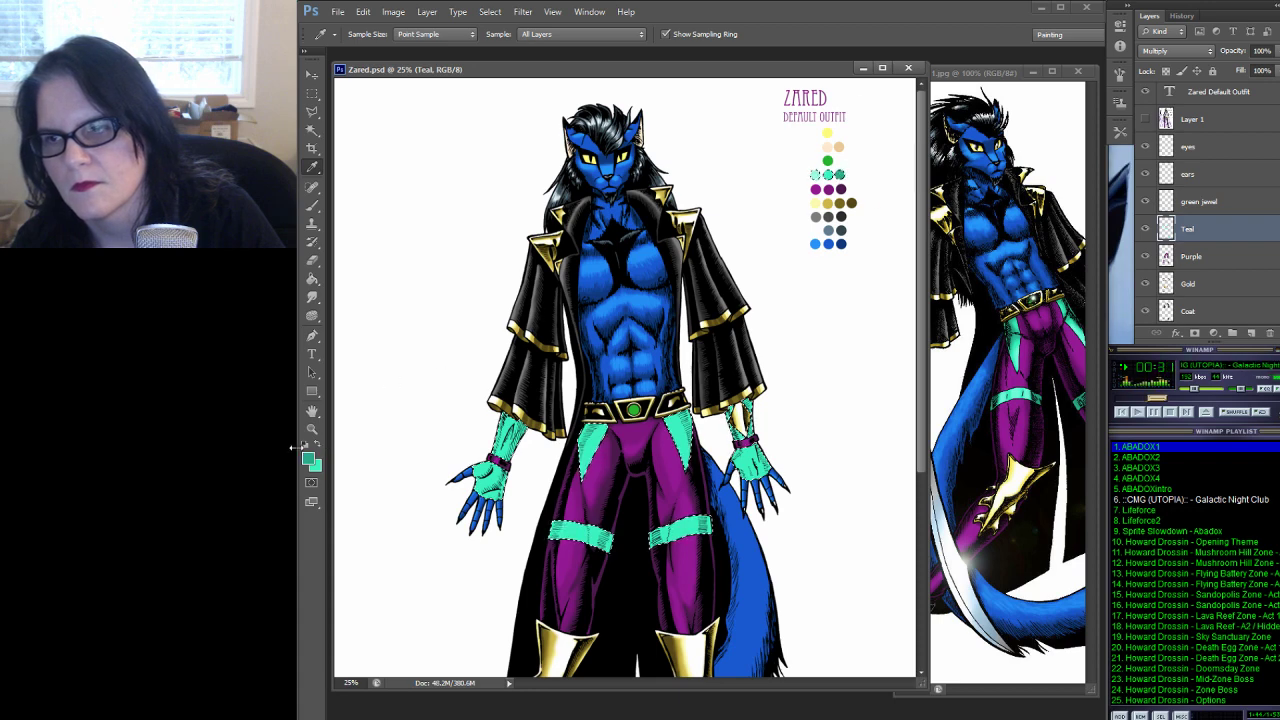
Shade the teal glove on the character's right forearm and palm in dark teal with the 100 px brush
left_click(312, 429)
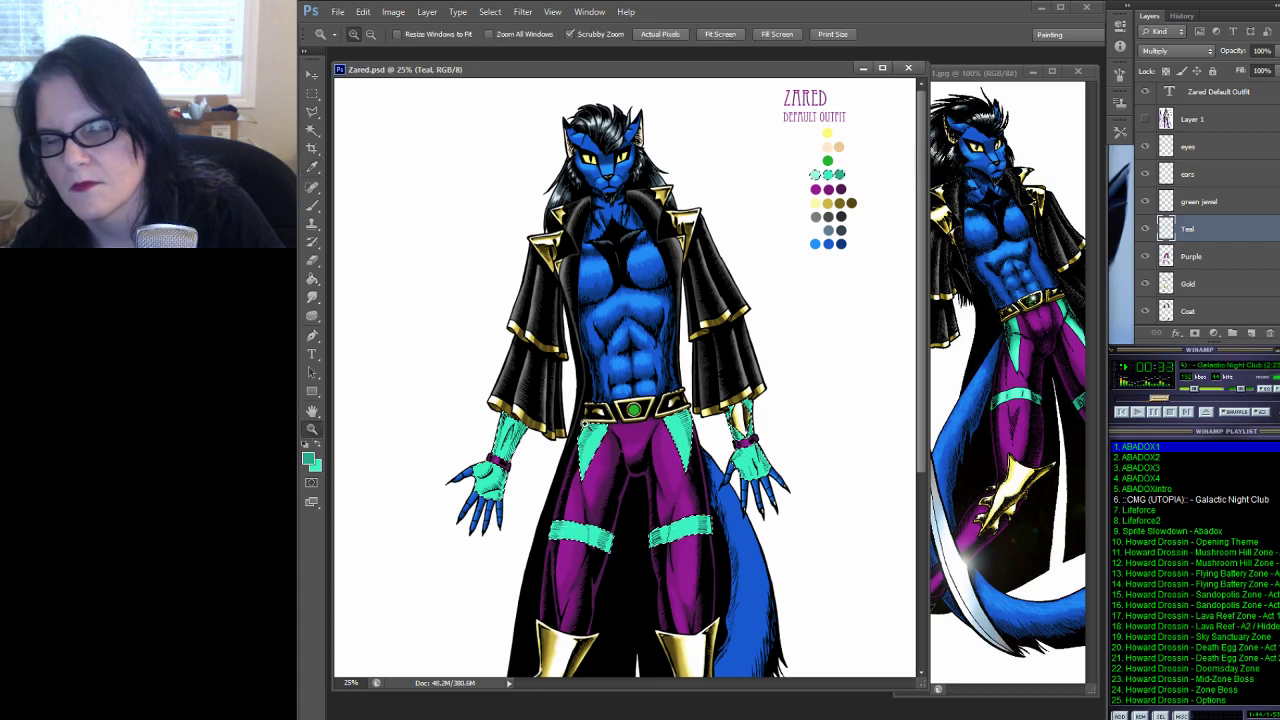
left_click(530, 443)
left_click(536, 441)
left_click(537, 443)
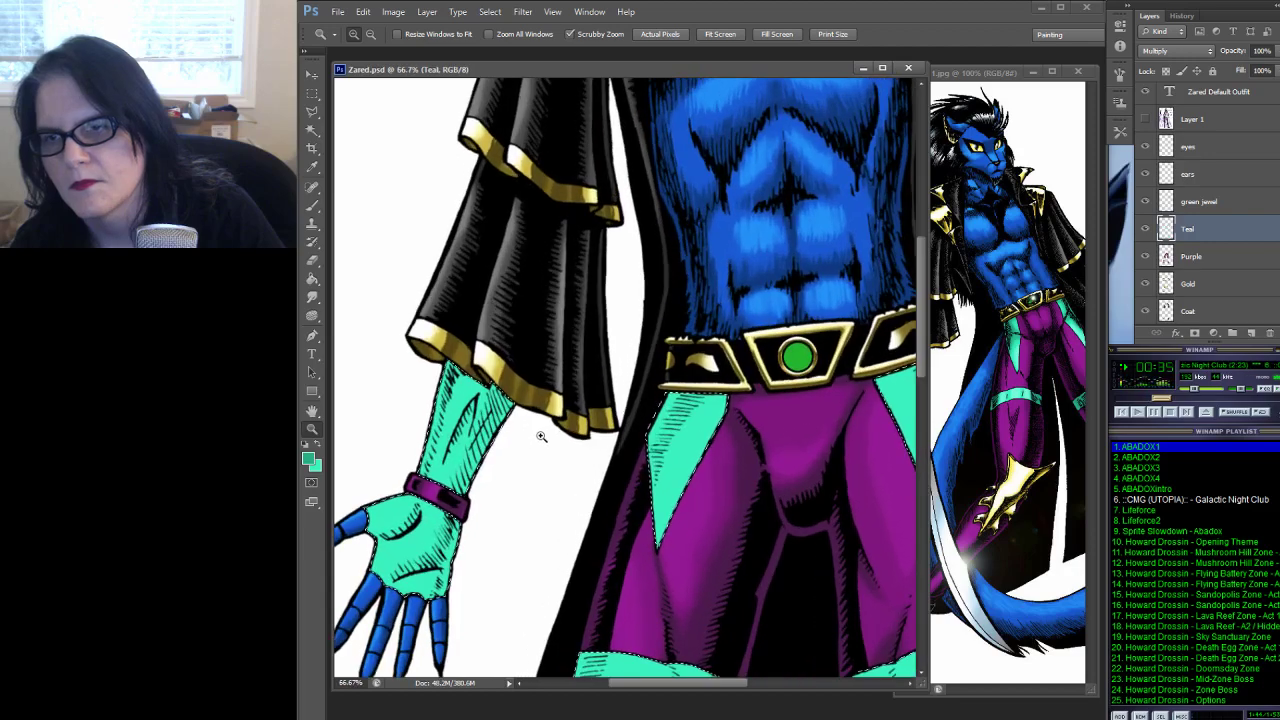
left_click_drag(537, 443, 657, 279)
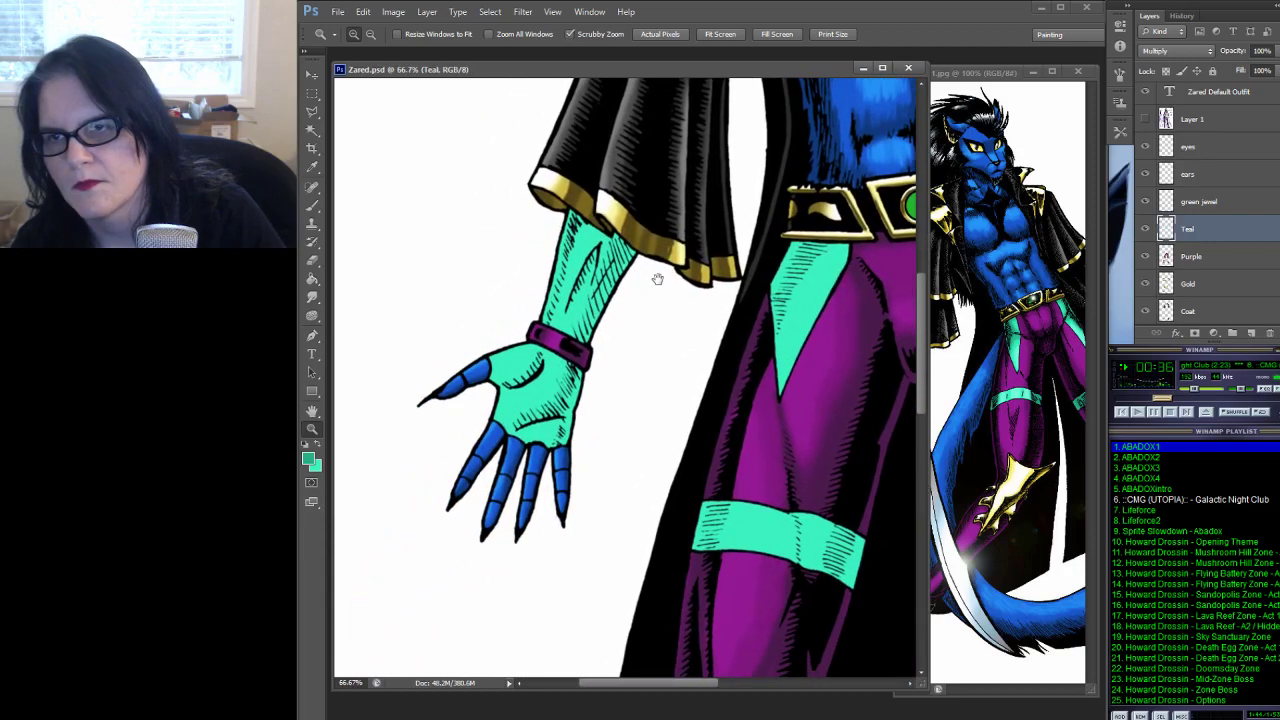
left_click(638, 336)
left_click_drag(645, 327, 663, 334)
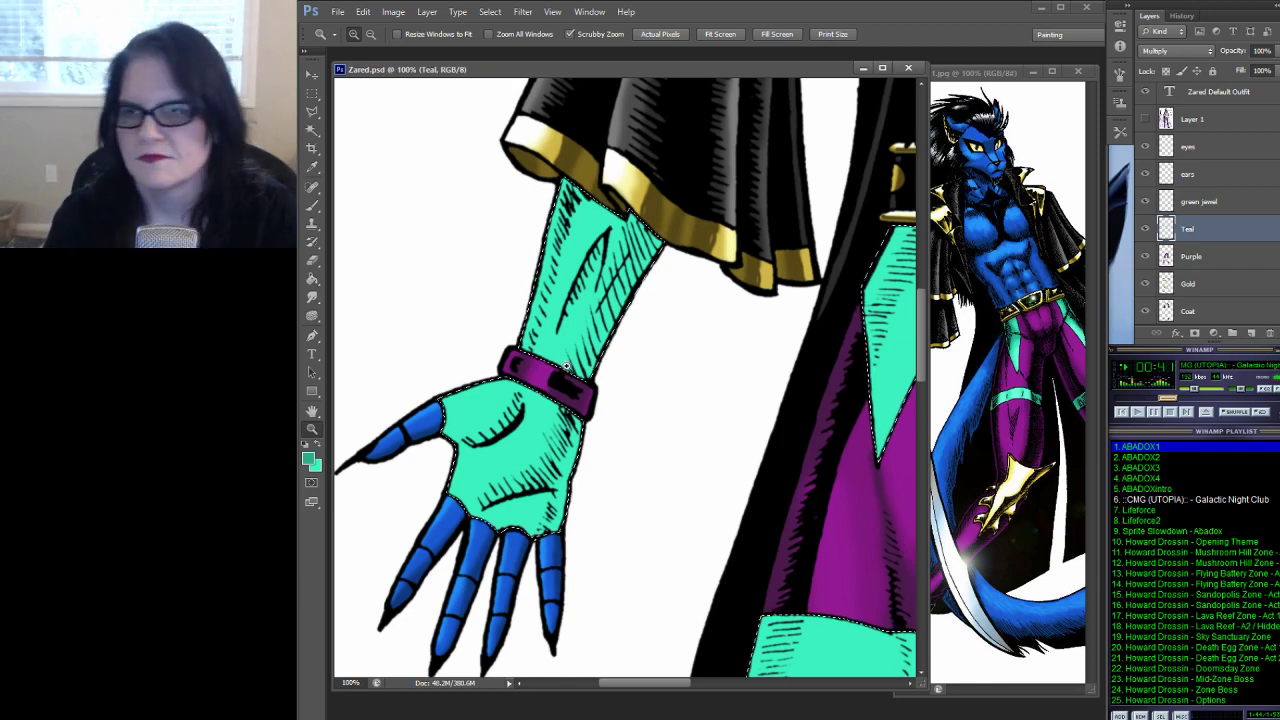
left_click(312, 211)
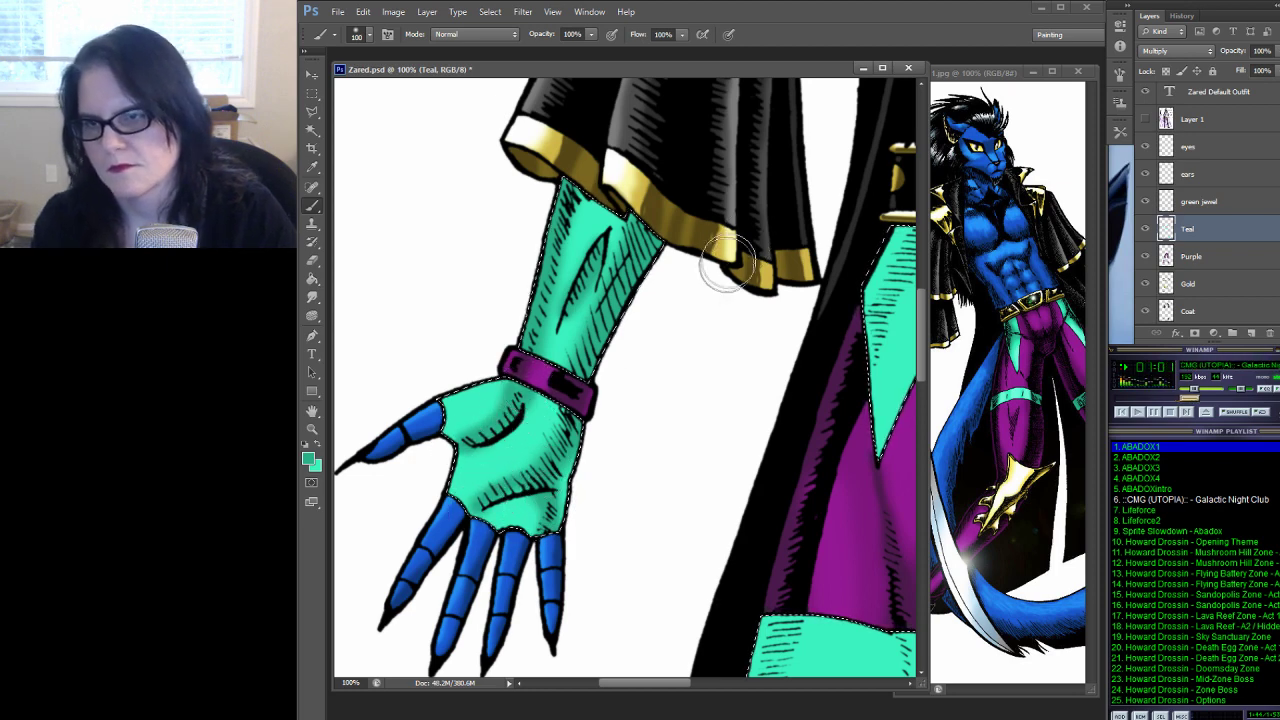
key("ctrl+d")
left_click_drag(673, 329, 436, 359)
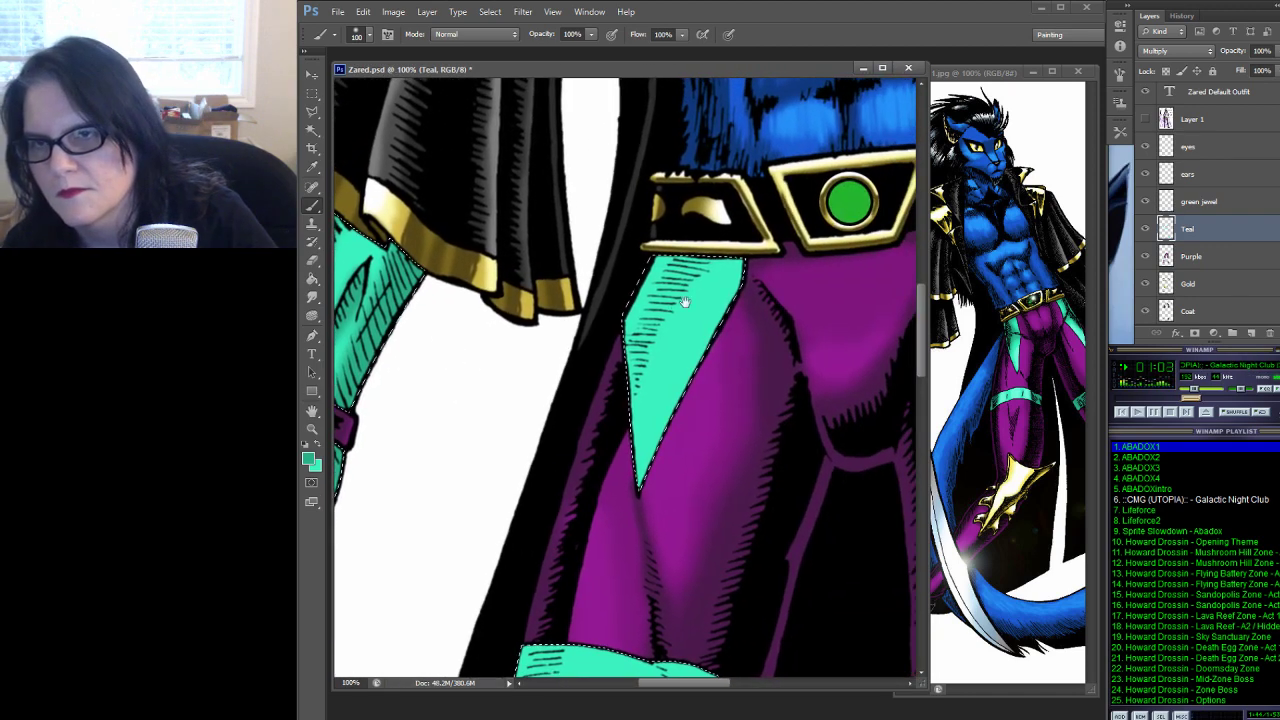
Shade the teal hip panel and thigh band on the character's right leg in dark teal with the 100 px brush
key("ctrl+shift+d")
mouse_move(678, 258)
left_mouse_down()
mouse_move(650, 300)
mouse_move(628, 395)
mouse_move(710, 244)
left_mouse_up()
scroll(771, 206, "down", 5)
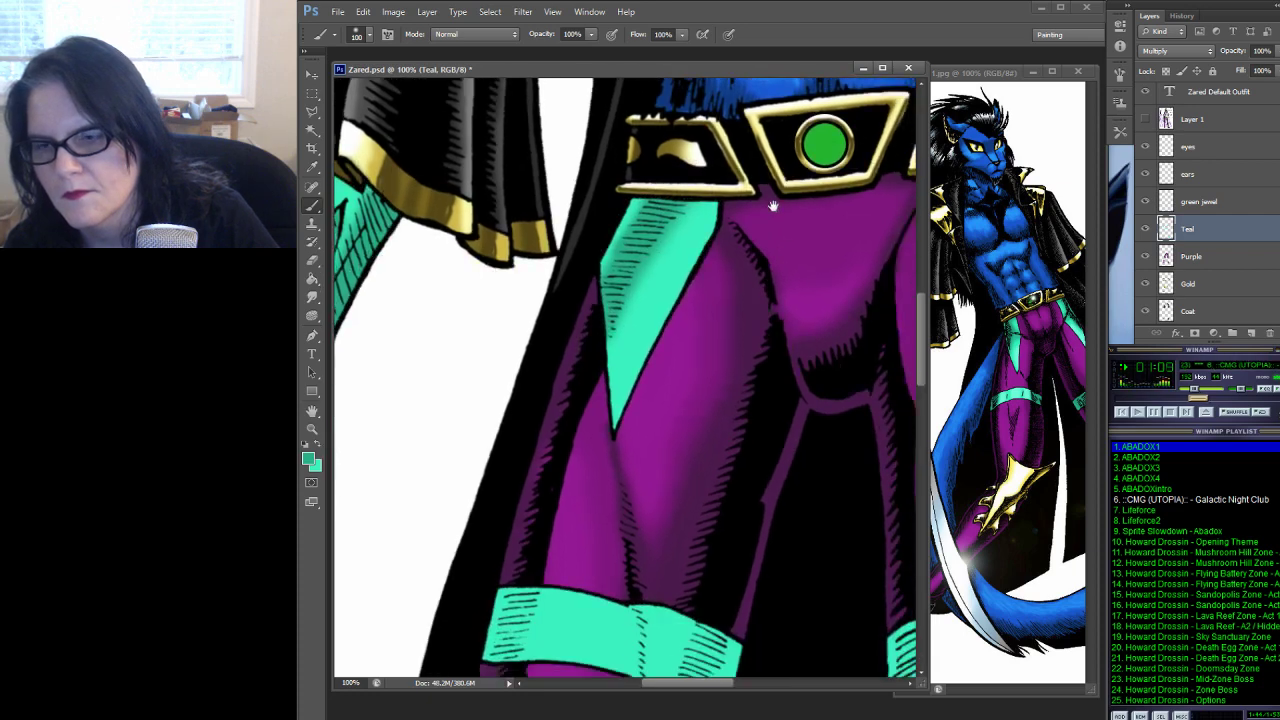
mouse_move(530, 440)
left_mouse_down()
mouse_move(528, 511)
mouse_move(534, 423)
mouse_move(511, 509)
mouse_move(537, 425)
mouse_move(652, 460)
left_mouse_up()
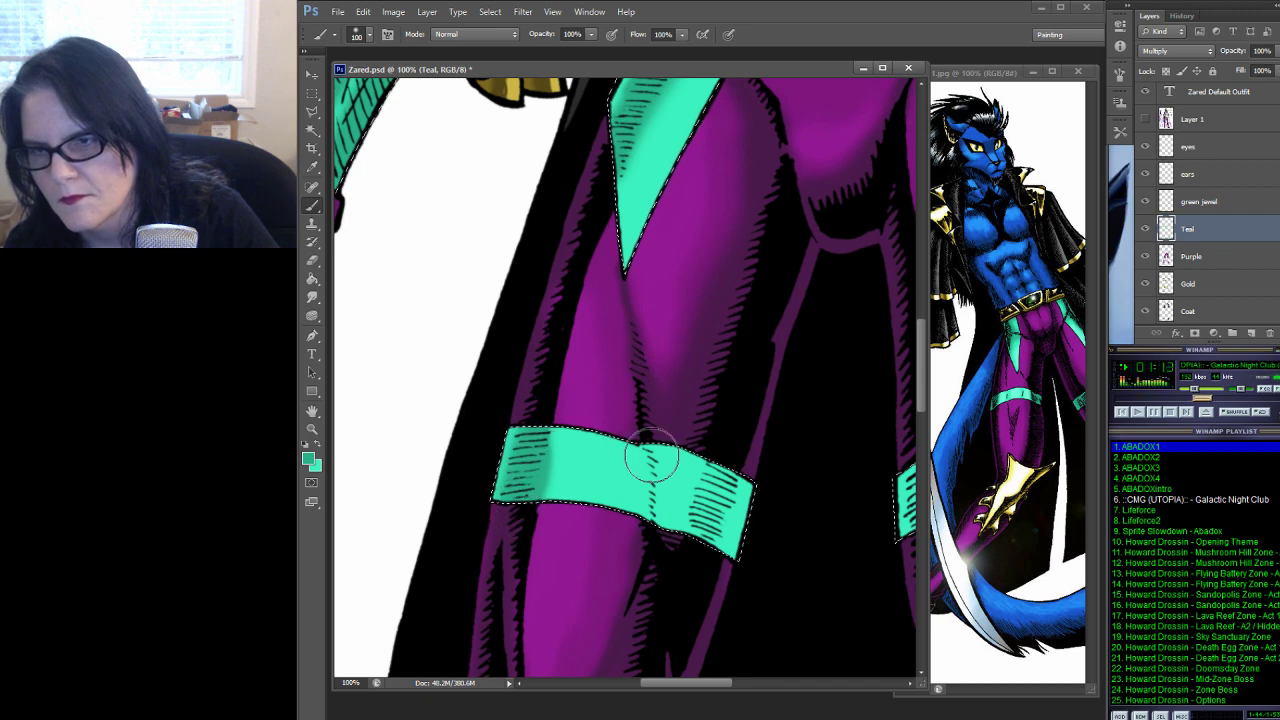
mouse_move(667, 535)
left_mouse_down()
mouse_move(659, 466)
mouse_move(697, 510)
left_mouse_up()
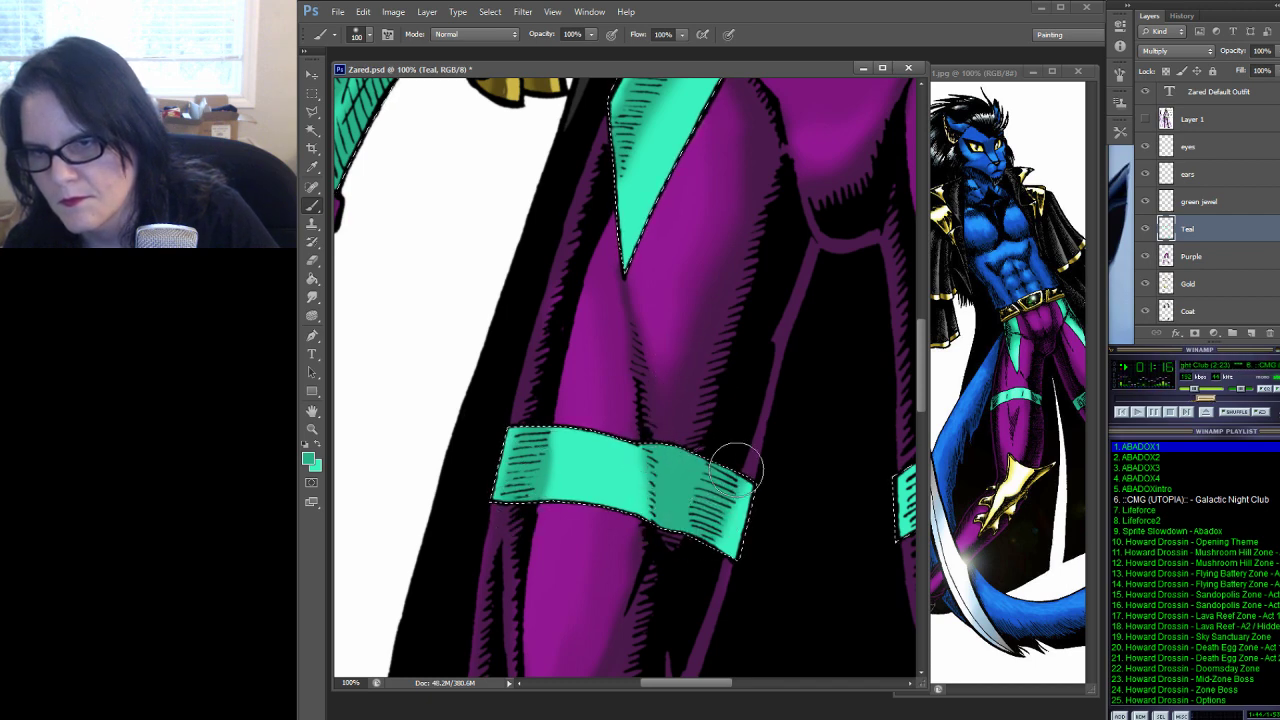
left_click_drag(769, 379, 500, 334)
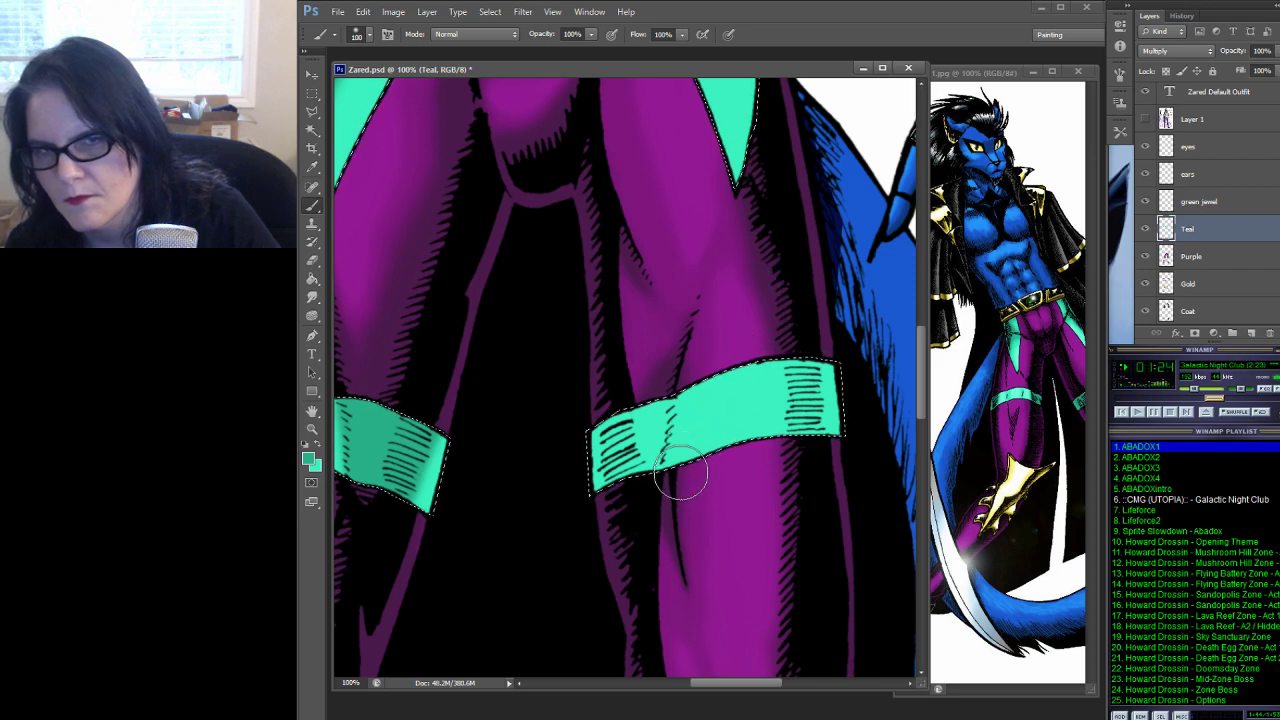
Load the Purple layer's contents as a selection and smudge the purple on the left thigh at 65 px and 45% strength
left_click(1170, 257)
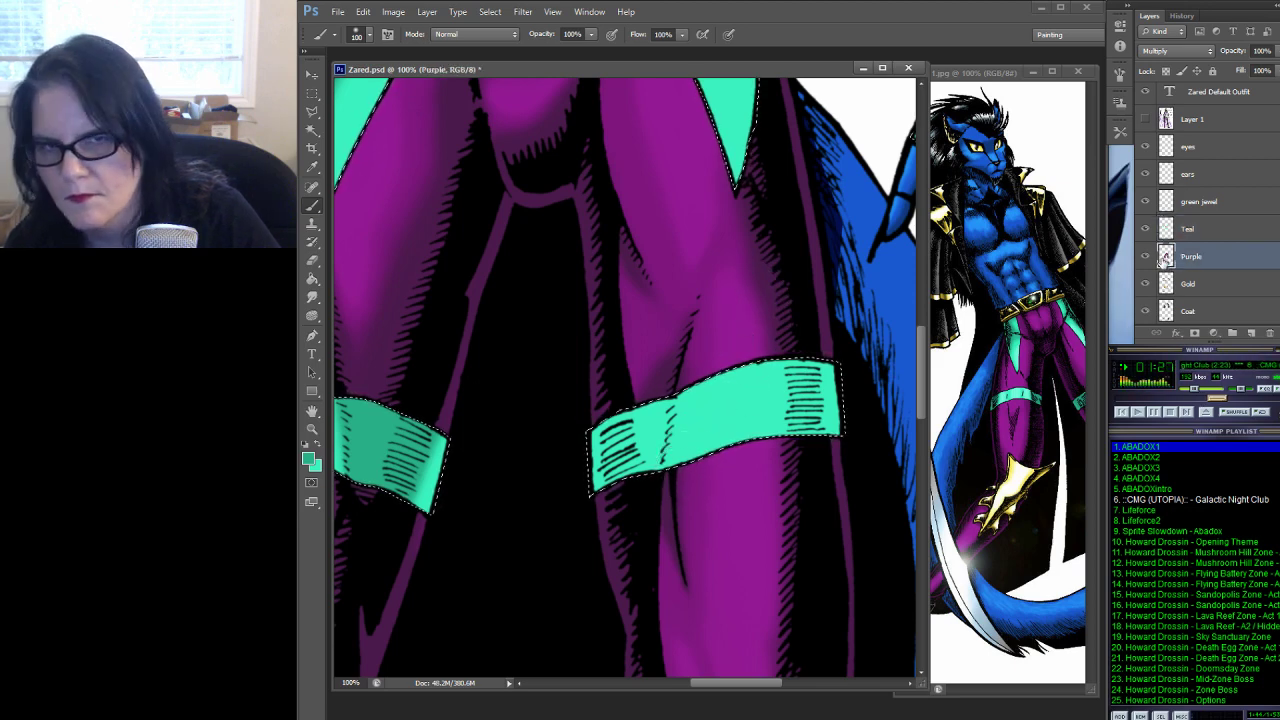
left_click(1165, 257, "ctrl")
left_click(312, 297)
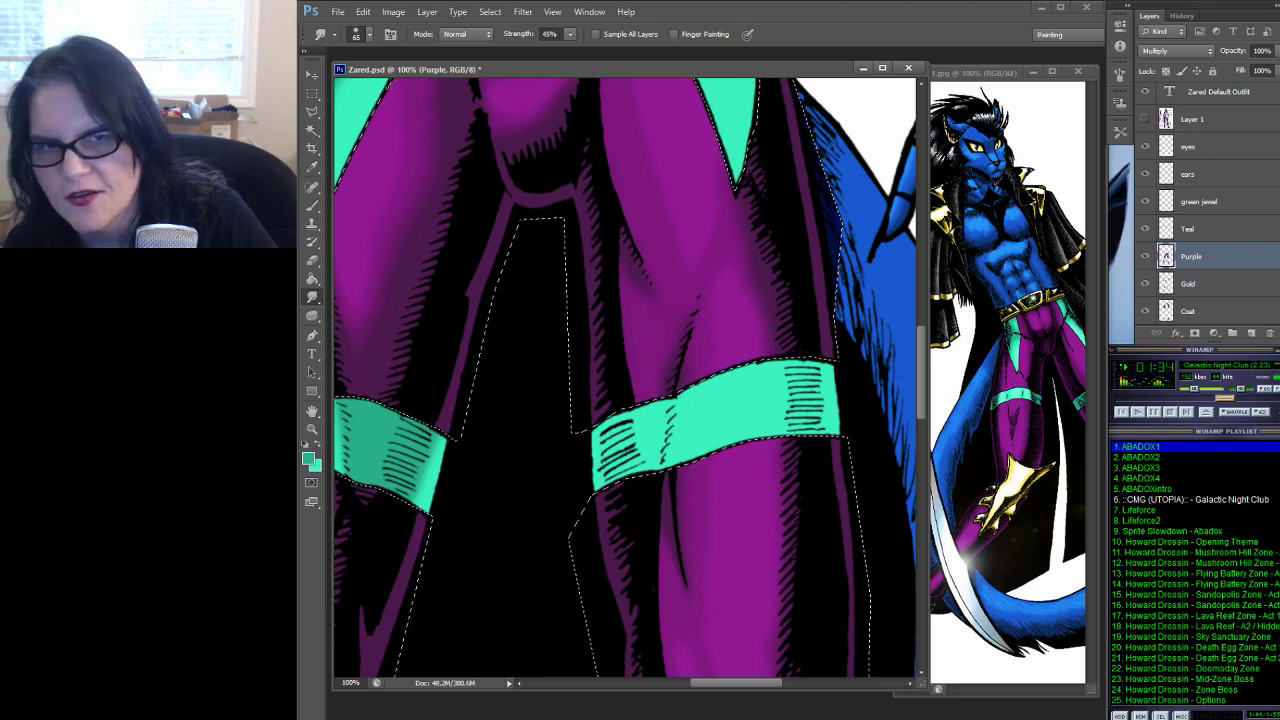
Reload the Teal layer's selection and shade the left thigh band, left hip panel and left glove in dark teal with the 100 px brush
left_click(1163, 228)
left_click(1168, 229, "ctrl")
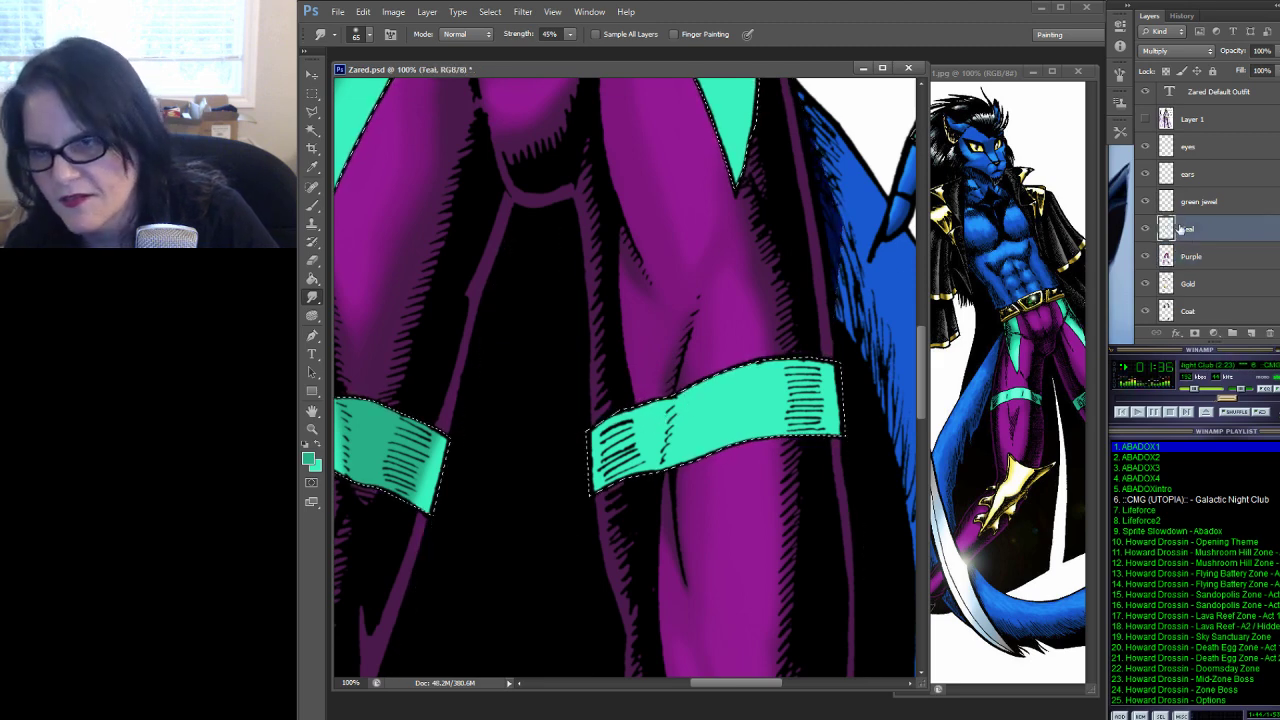
key("b")
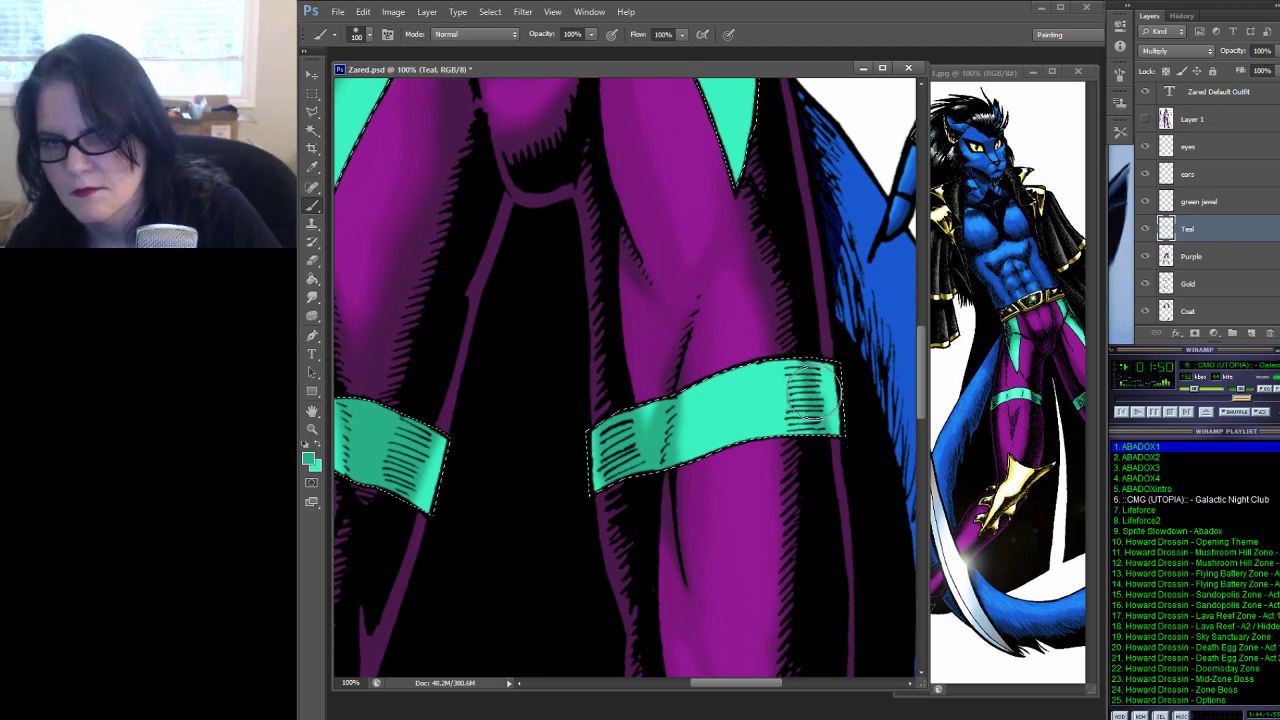
scroll(800, 400, "up", 5)
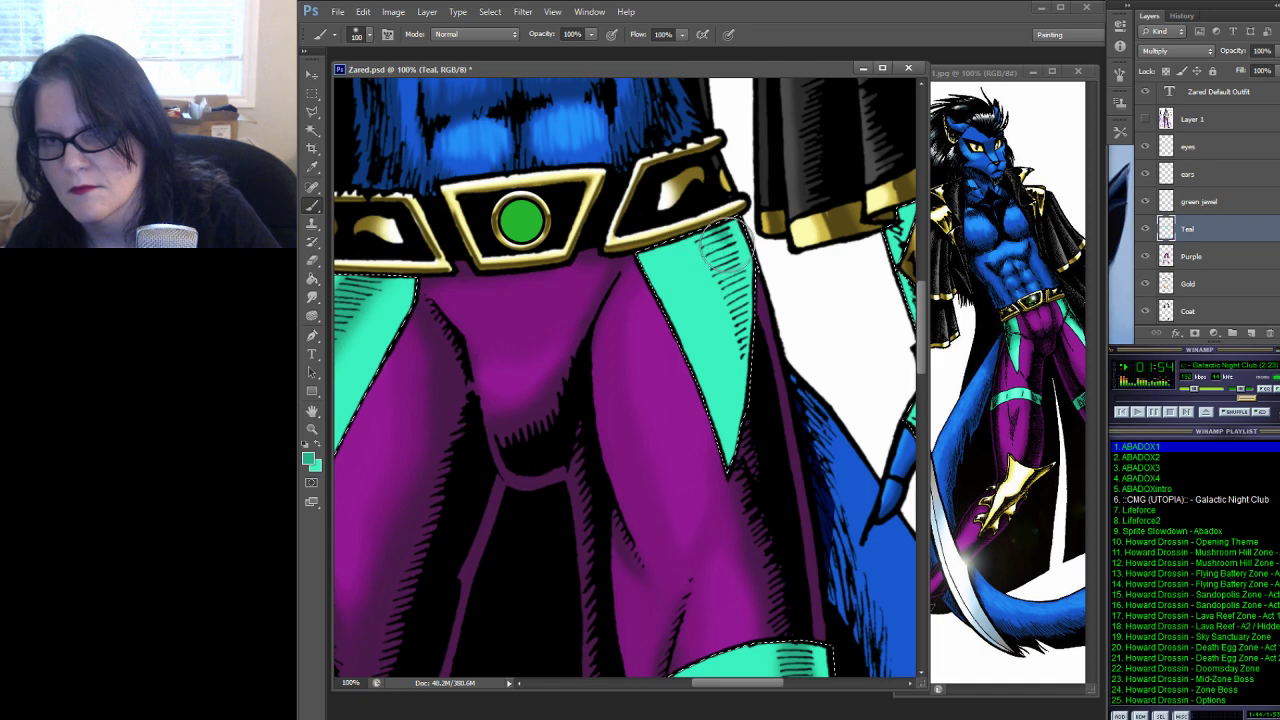
left_click_drag(712, 236, 758, 370)
left_click_drag(807, 273, 576, 370)
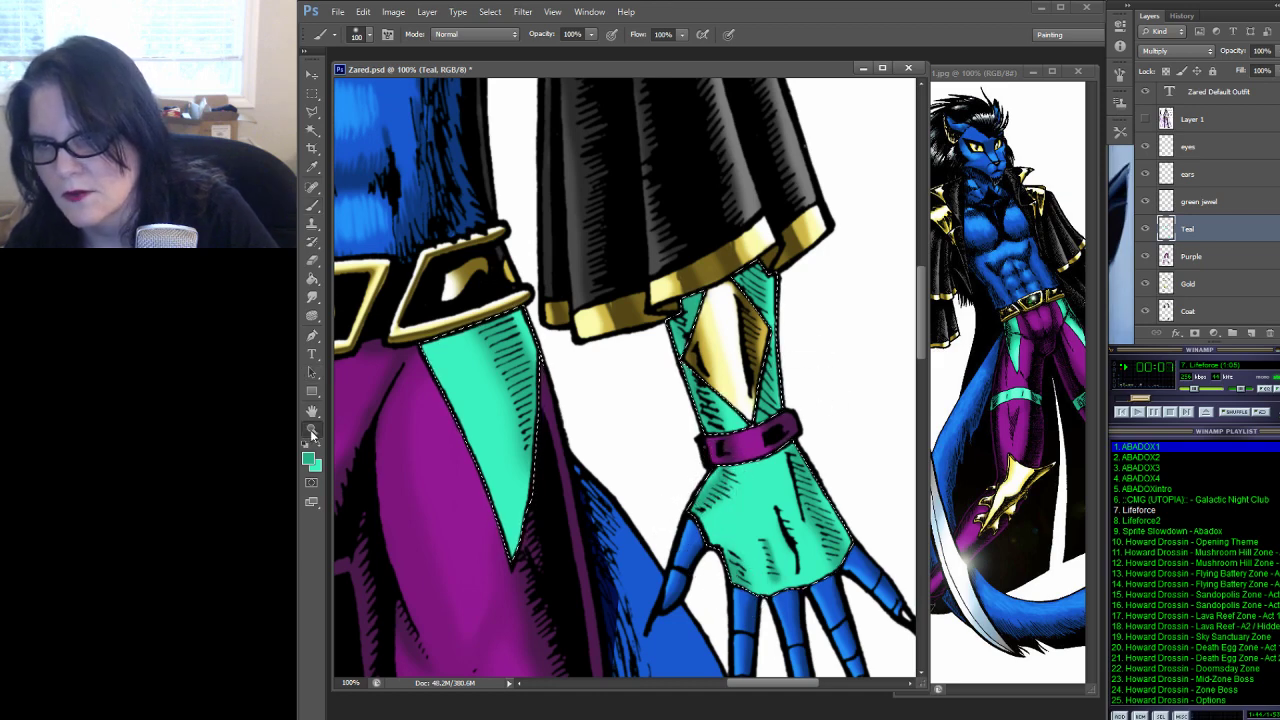
Shade the teal tops of both shoes in dark teal with the 100 px brush at 66.67% zoom
key("z")
left_click(812, 297, "alt")
left_click(812, 297, "alt")
left_click(812, 297, "alt")
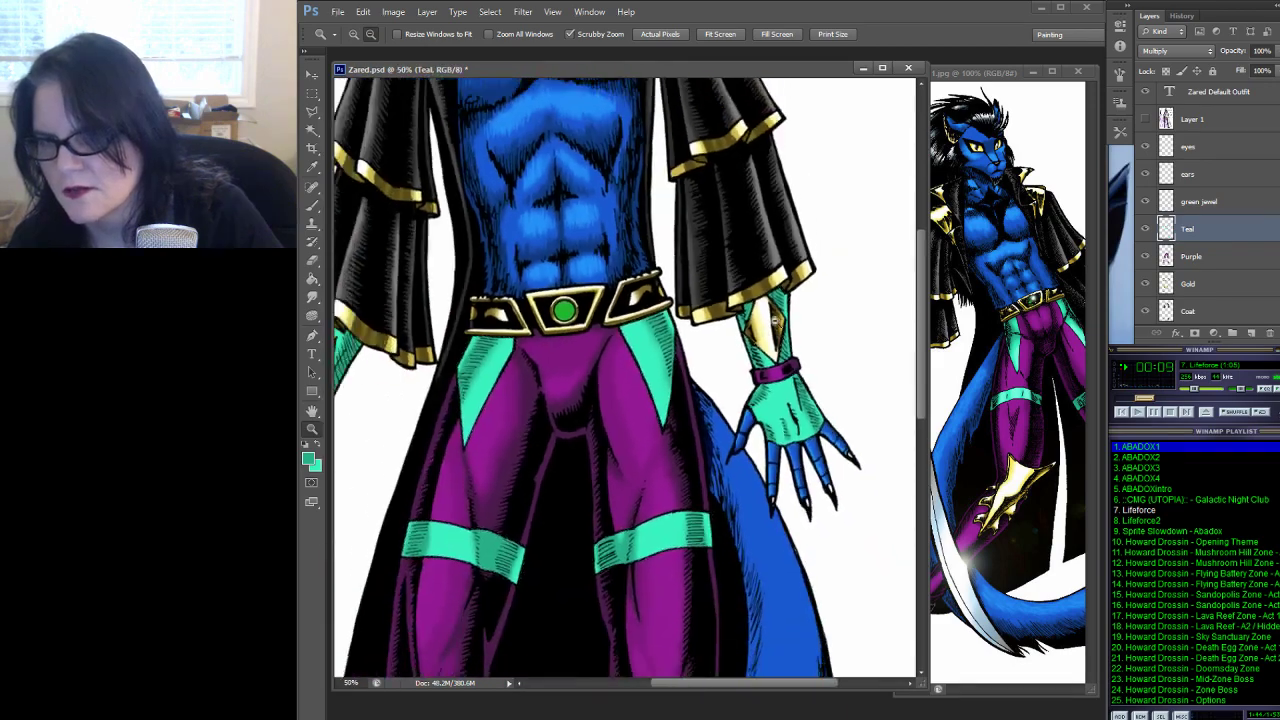
left_click(812, 297, "alt")
left_click(737, 356, "alt")
left_click_drag(750, 330, 777, 109)
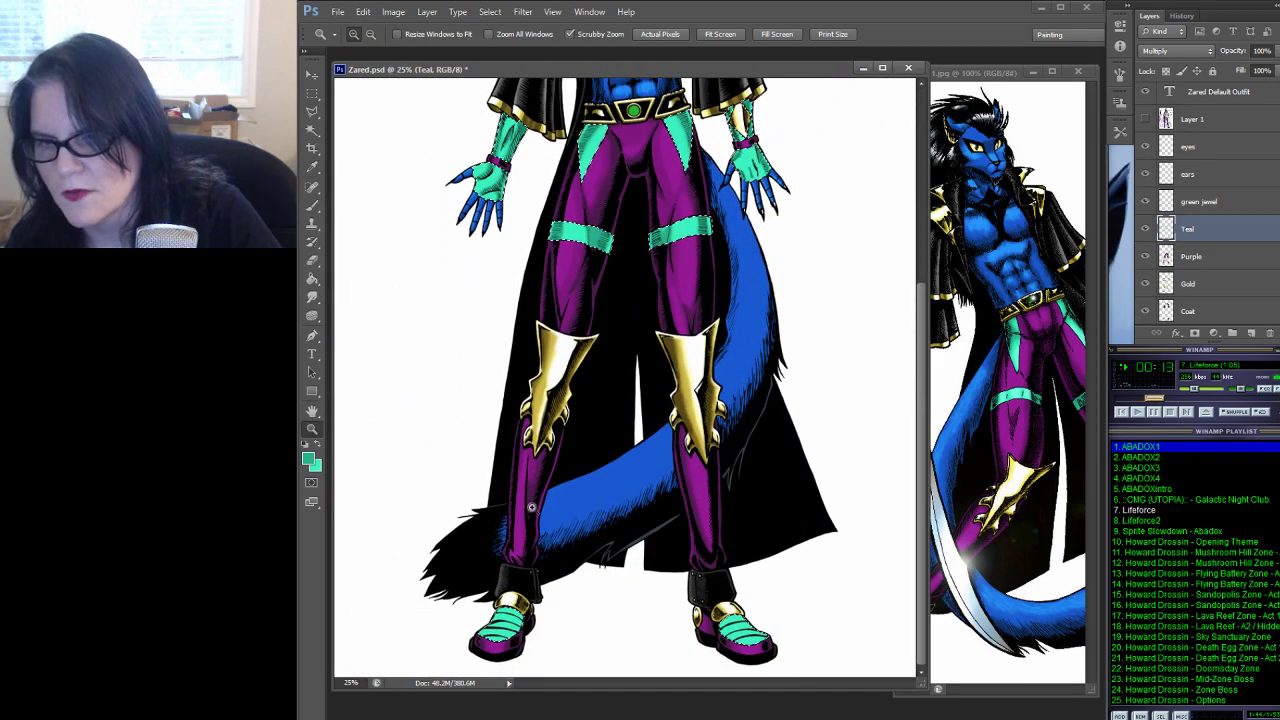
left_click(560, 615)
left_click(569, 609)
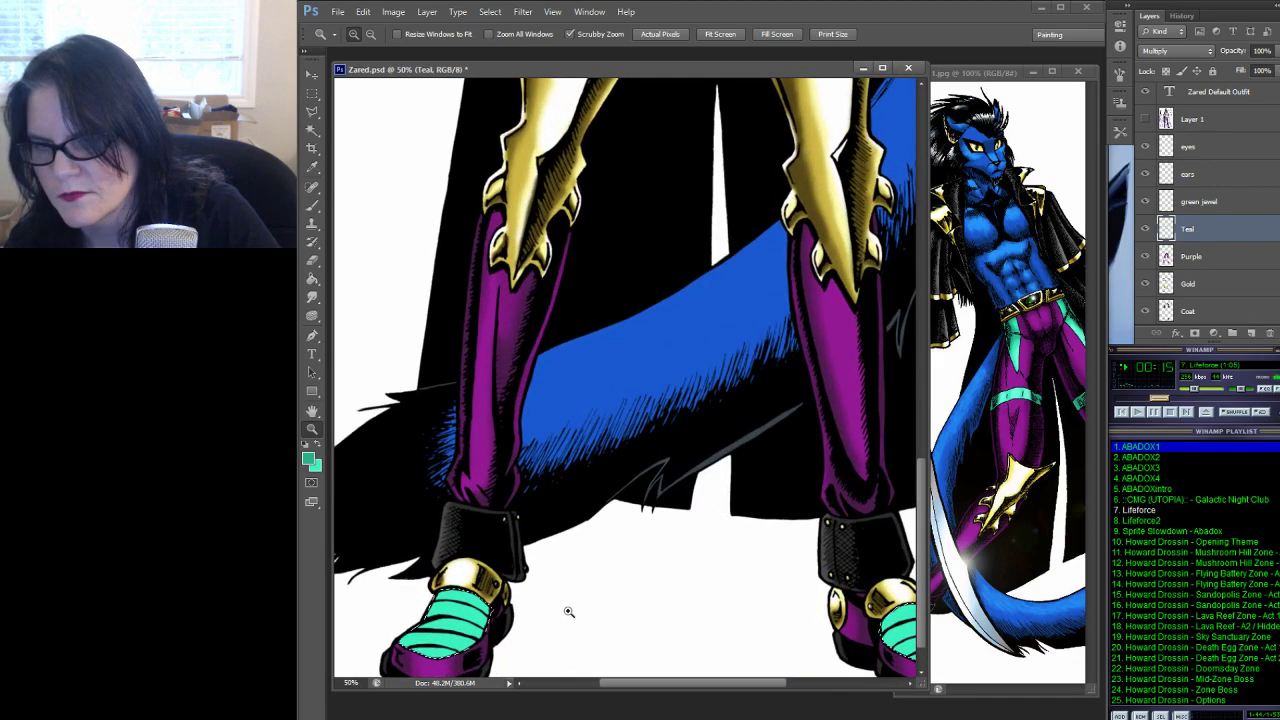
left_click(574, 591)
mouse_move(574, 591)
left_mouse_down()
mouse_move(594, 476)
mouse_move(616, 448)
left_mouse_up()
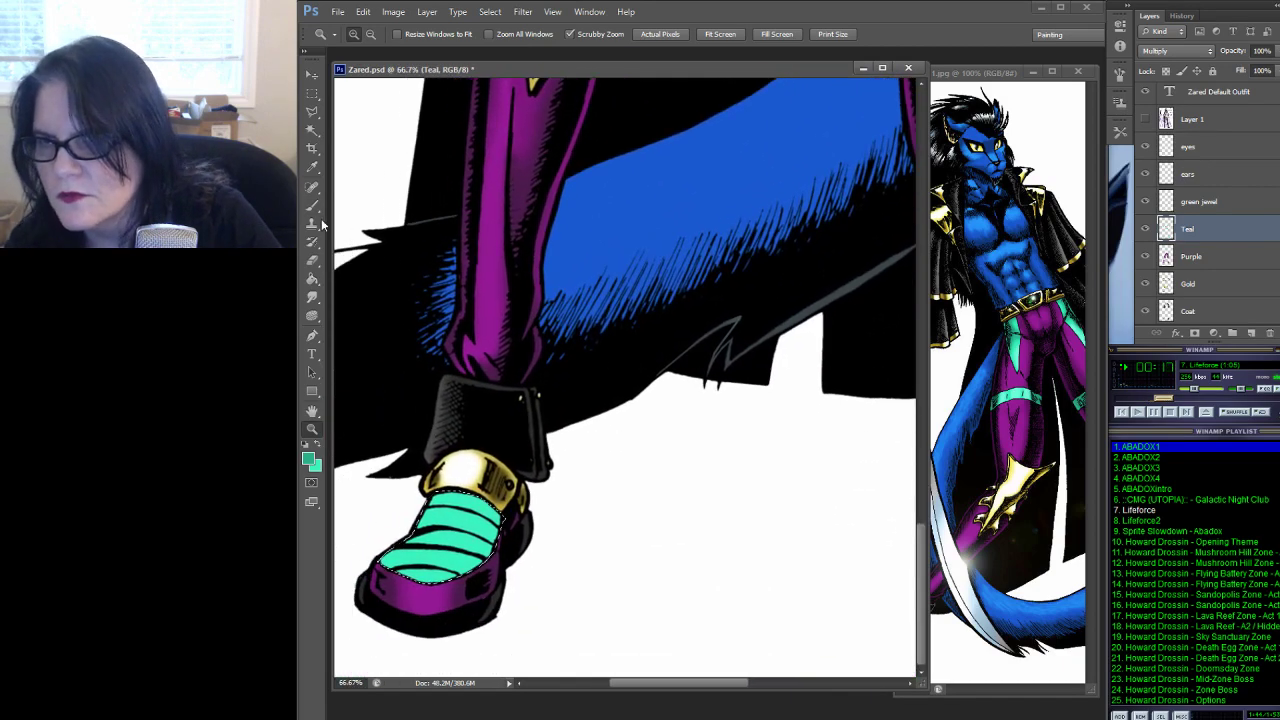
key("b")
mouse_move(444, 474)
left_mouse_down()
mouse_move(420, 505)
mouse_move(434, 512)
mouse_move(446, 482)
left_mouse_up()
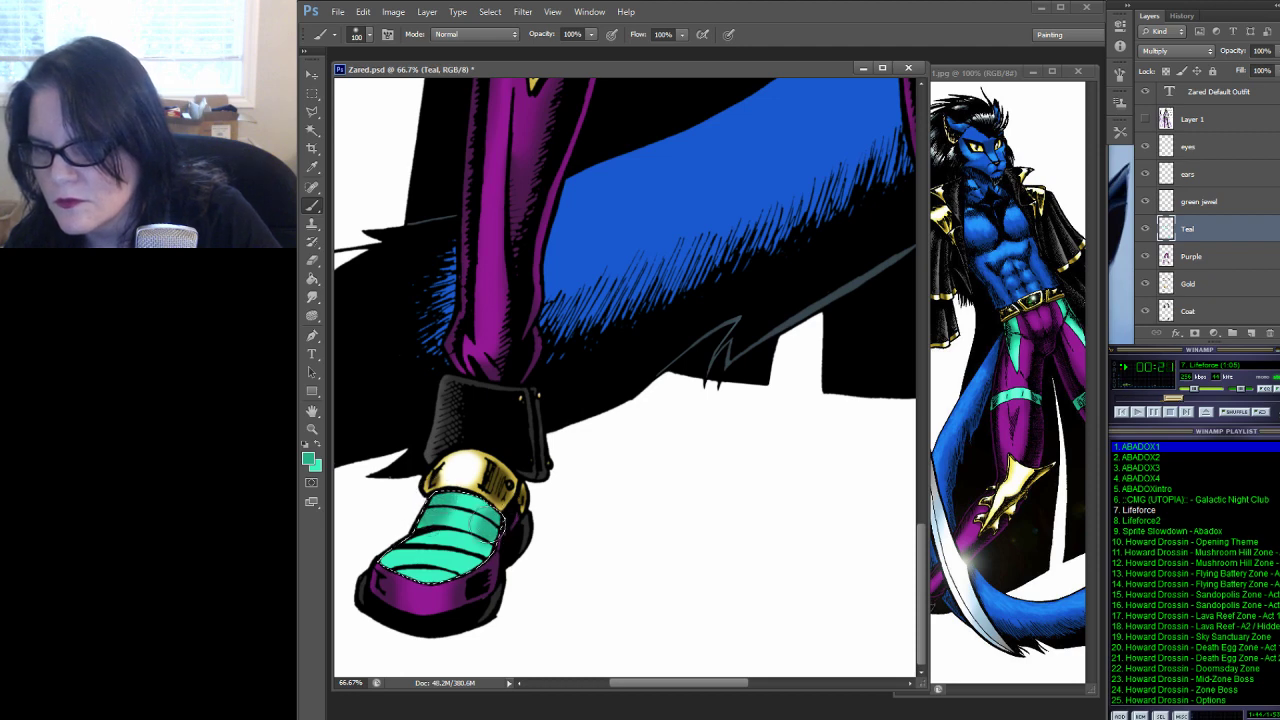
mouse_move(479, 526)
left_mouse_down()
mouse_move(496, 563)
mouse_move(524, 563)
mouse_move(498, 616)
mouse_move(508, 558)
mouse_move(471, 538)
mouse_move(481, 573)
left_mouse_up()
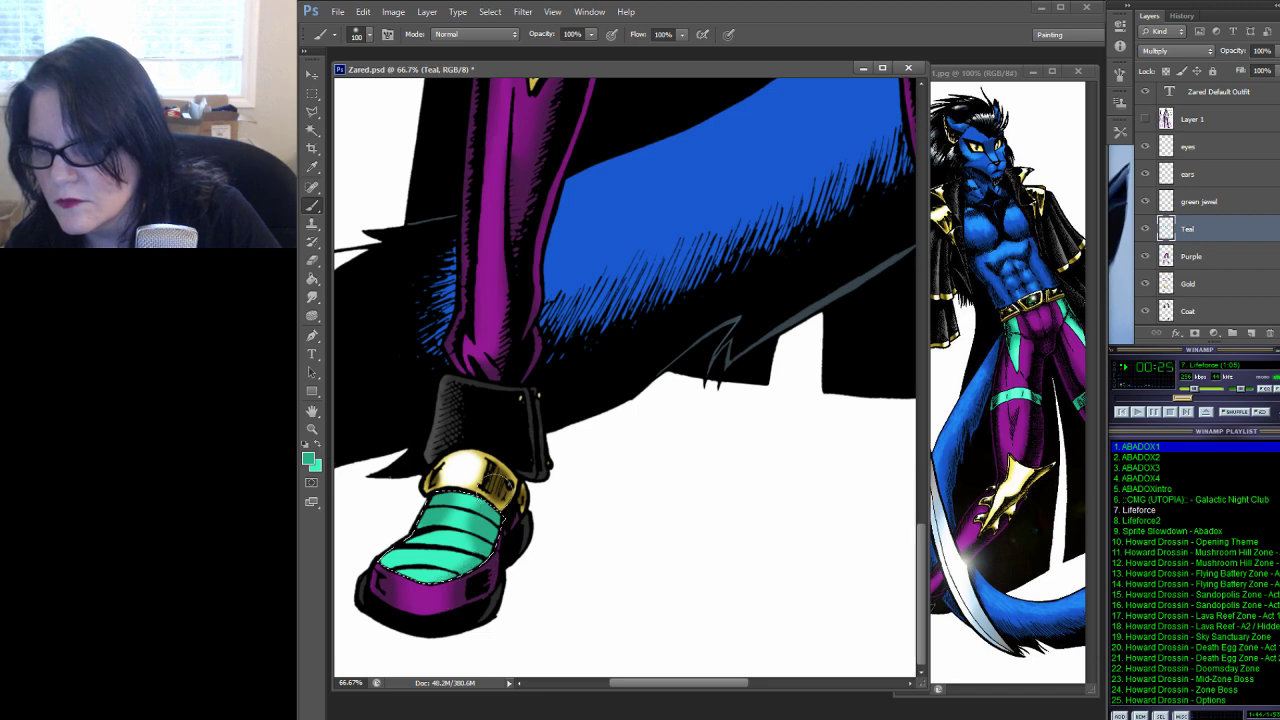
mouse_move(498, 492)
left_mouse_down()
mouse_move(448, 515)
mouse_move(490, 503)
left_mouse_up()
left_click_drag(660, 387, 377, 349)
mouse_move(795, 497)
left_mouse_down()
mouse_move(703, 531)
mouse_move(690, 548)
mouse_move(801, 526)
mouse_move(823, 536)
mouse_move(700, 563)
mouse_move(710, 550)
mouse_move(710, 571)
mouse_move(713, 561)
mouse_move(766, 608)
mouse_move(717, 570)
mouse_move(793, 612)
mouse_move(872, 578)
left_mouse_up()
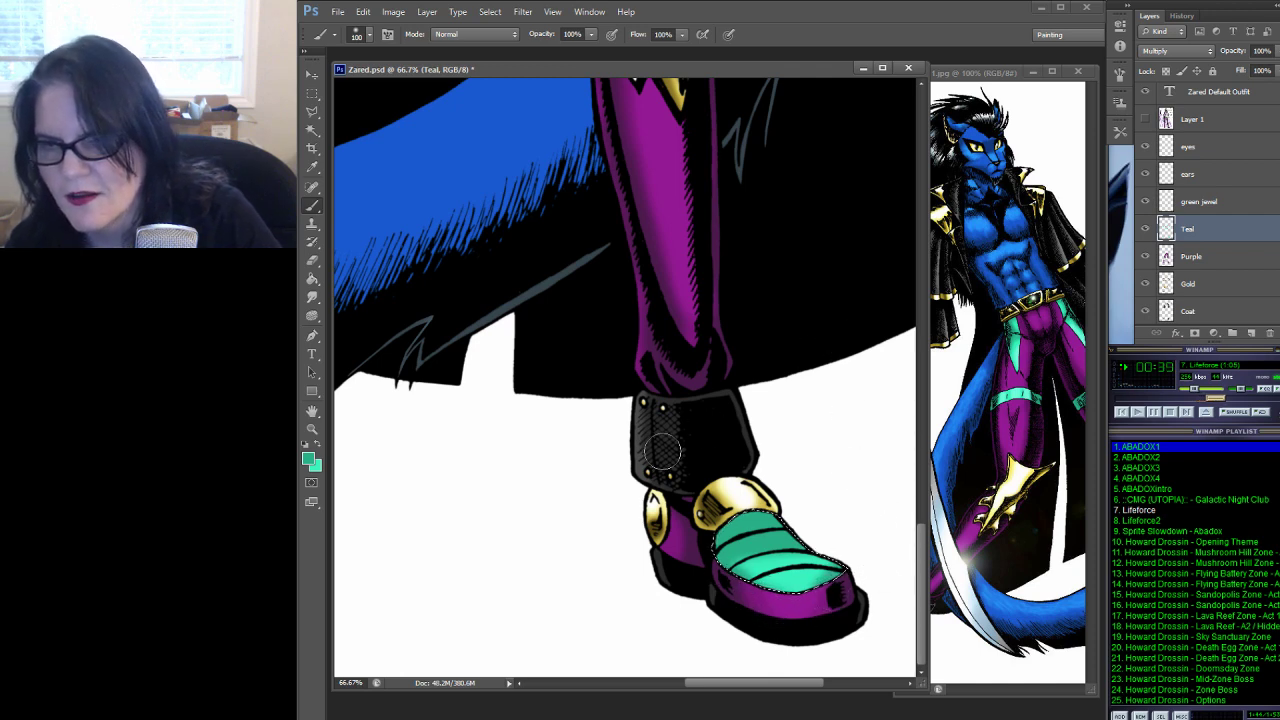
Save the document and sample the light teal swatch from the palette as the foreground color
left_click_drag(826, 297, 586, 478)
scroll(780, 363, "up", 15)
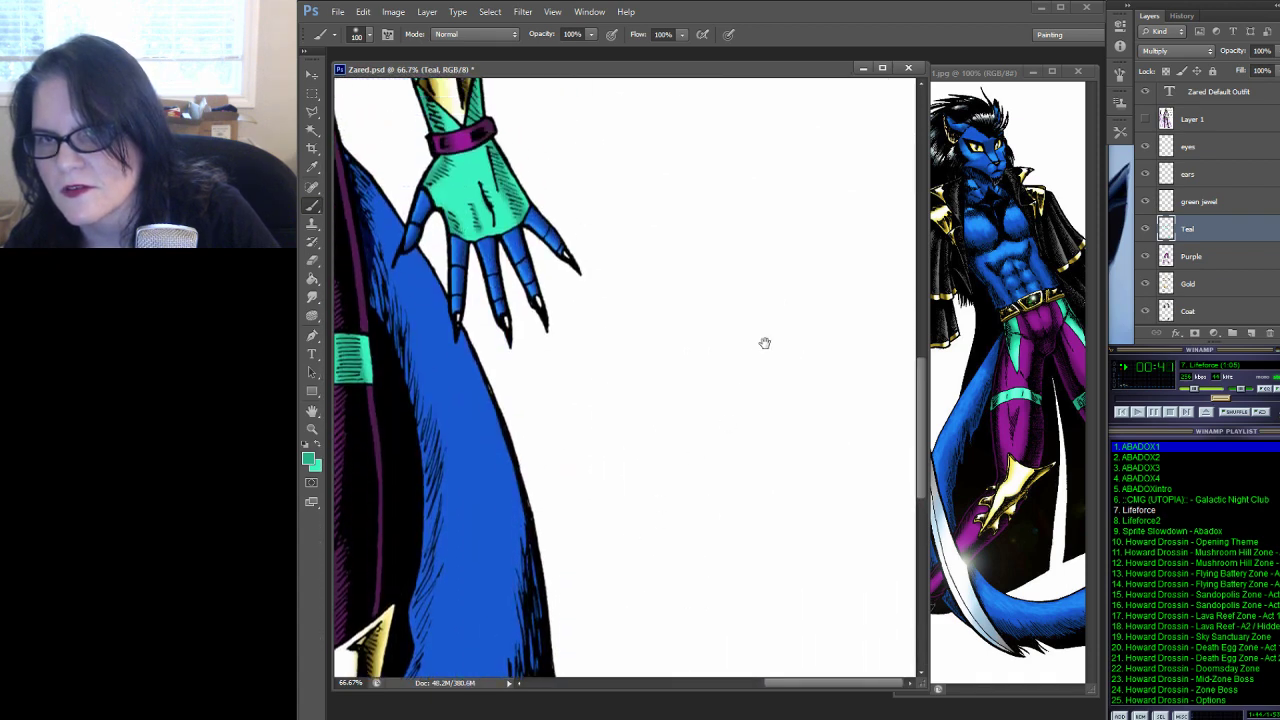
scroll(745, 450, "up", 3)
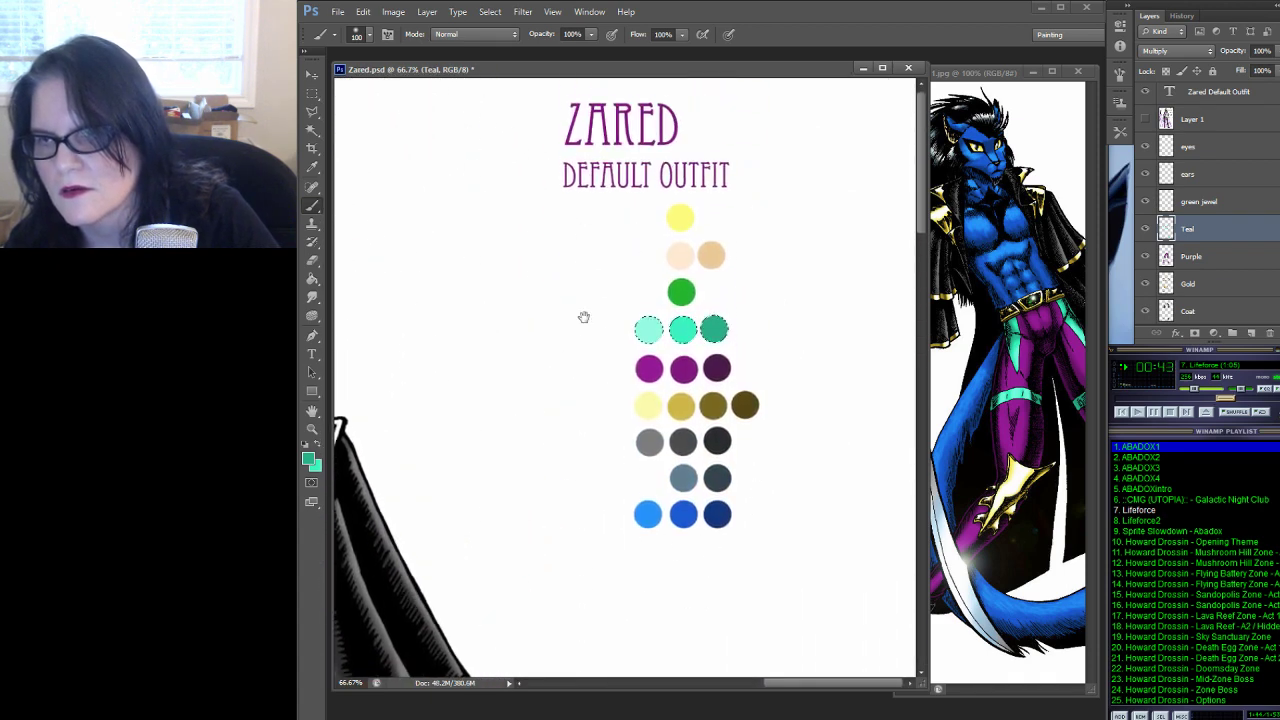
left_click(314, 168)
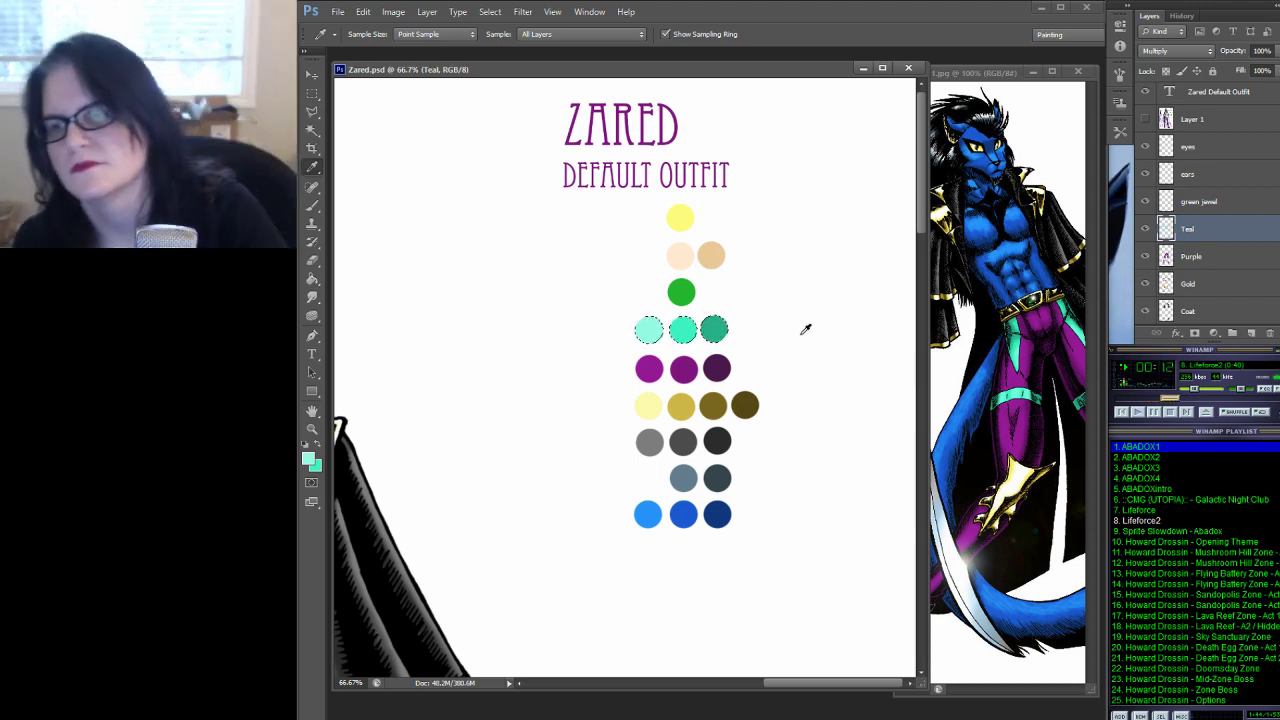
left_click(583, 358)
left_click_drag(586, 346, 663, 437)
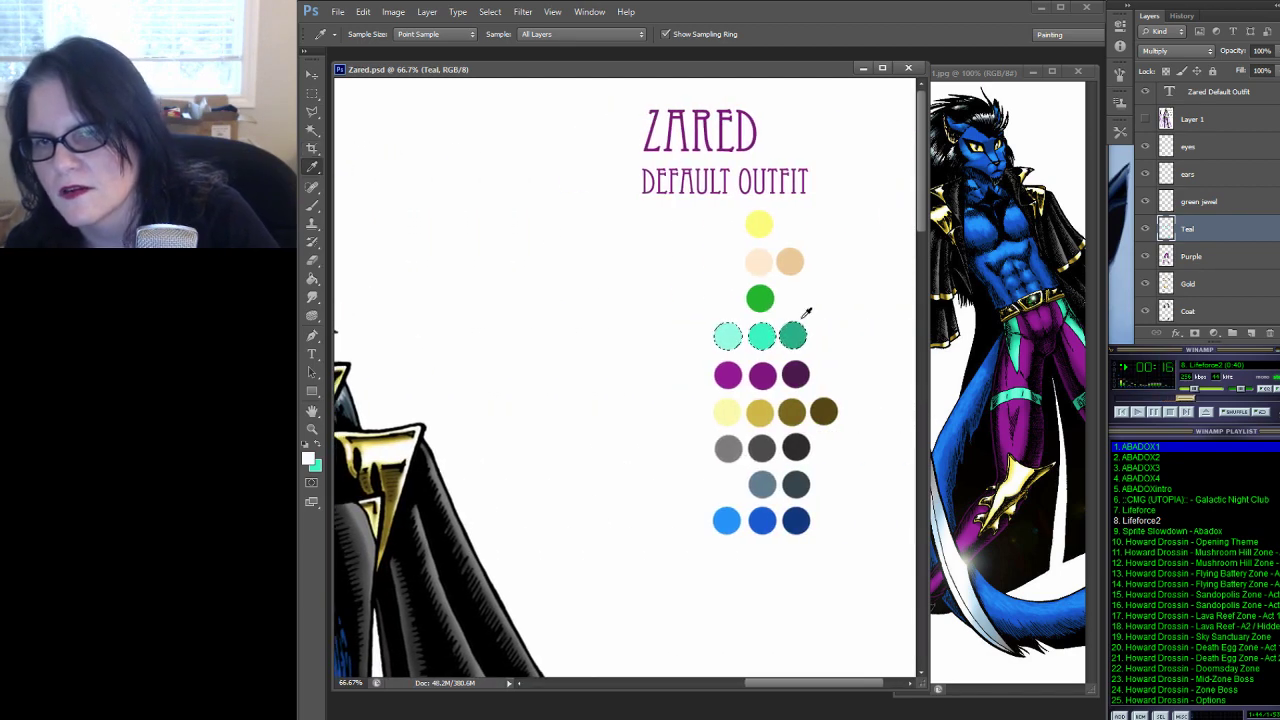
left_click(723, 340)
Paint light teal highlights on the right forearm and palm of the glove with the soft 60 px brush
left_click_drag(534, 352, 872, 330)
left_click_drag(560, 640, 663, 232)
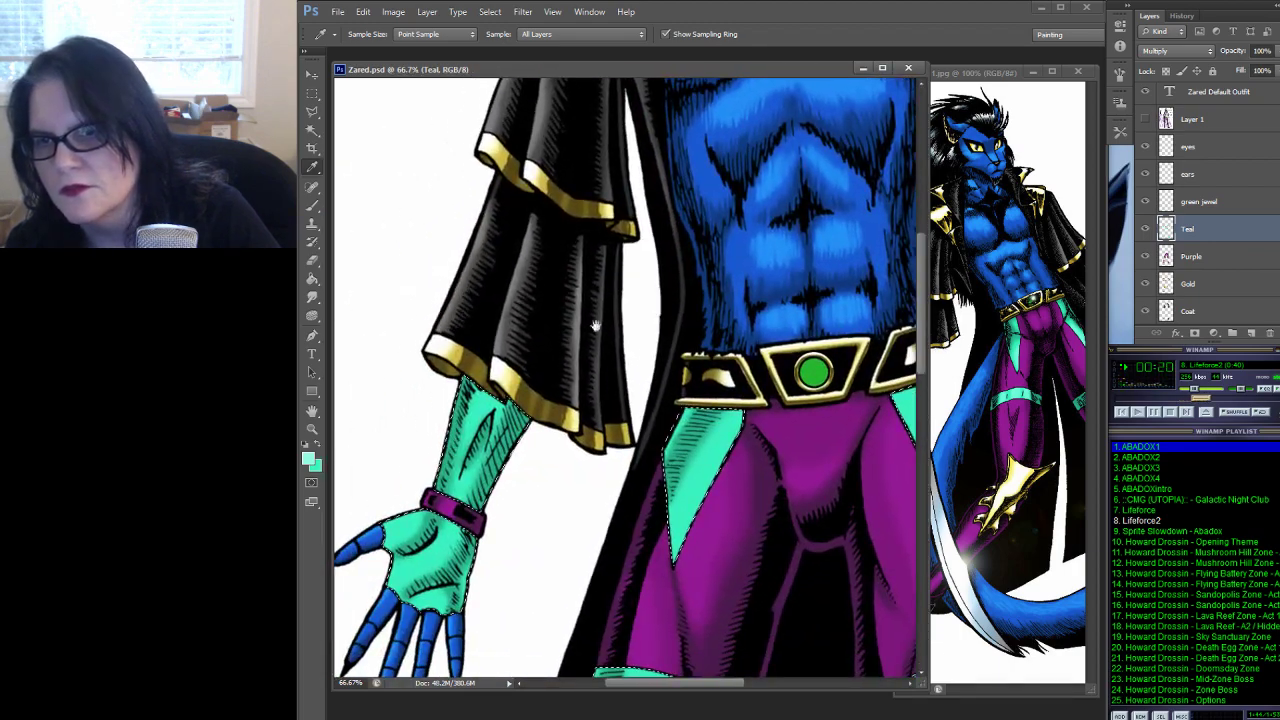
left_click(311, 428)
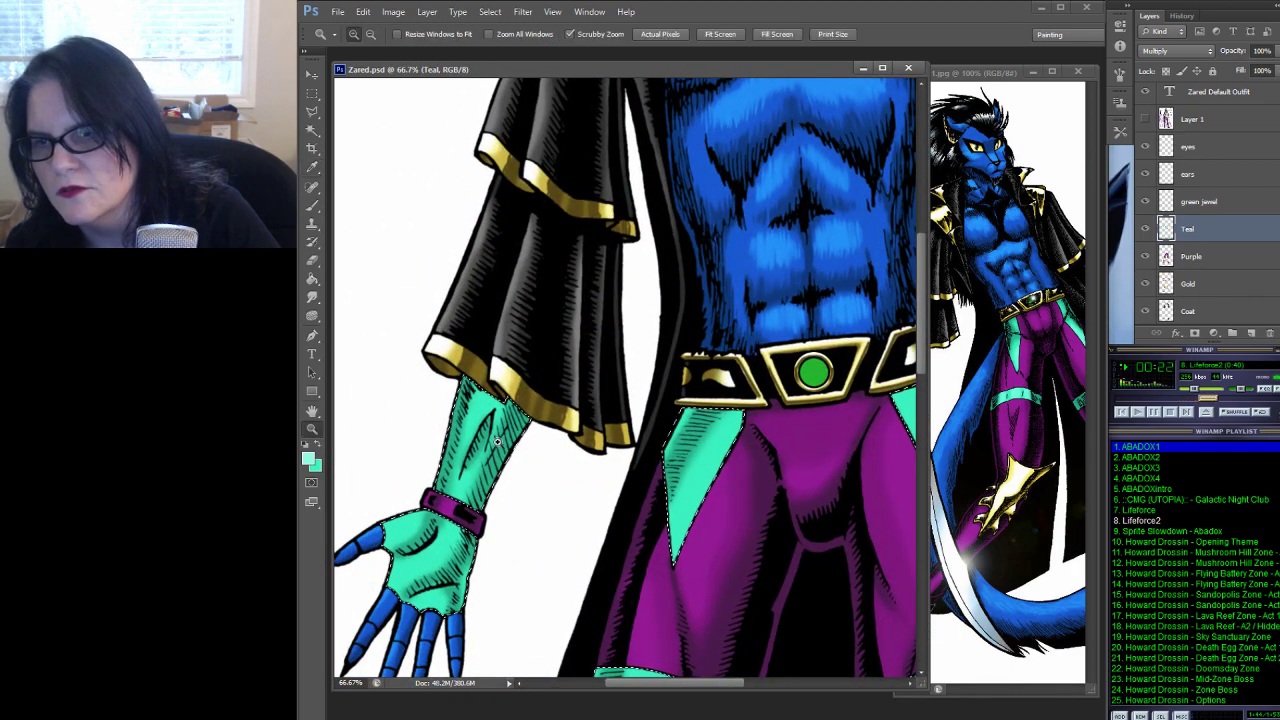
left_click(505, 377)
left_click_drag(505, 377, 555, 287)
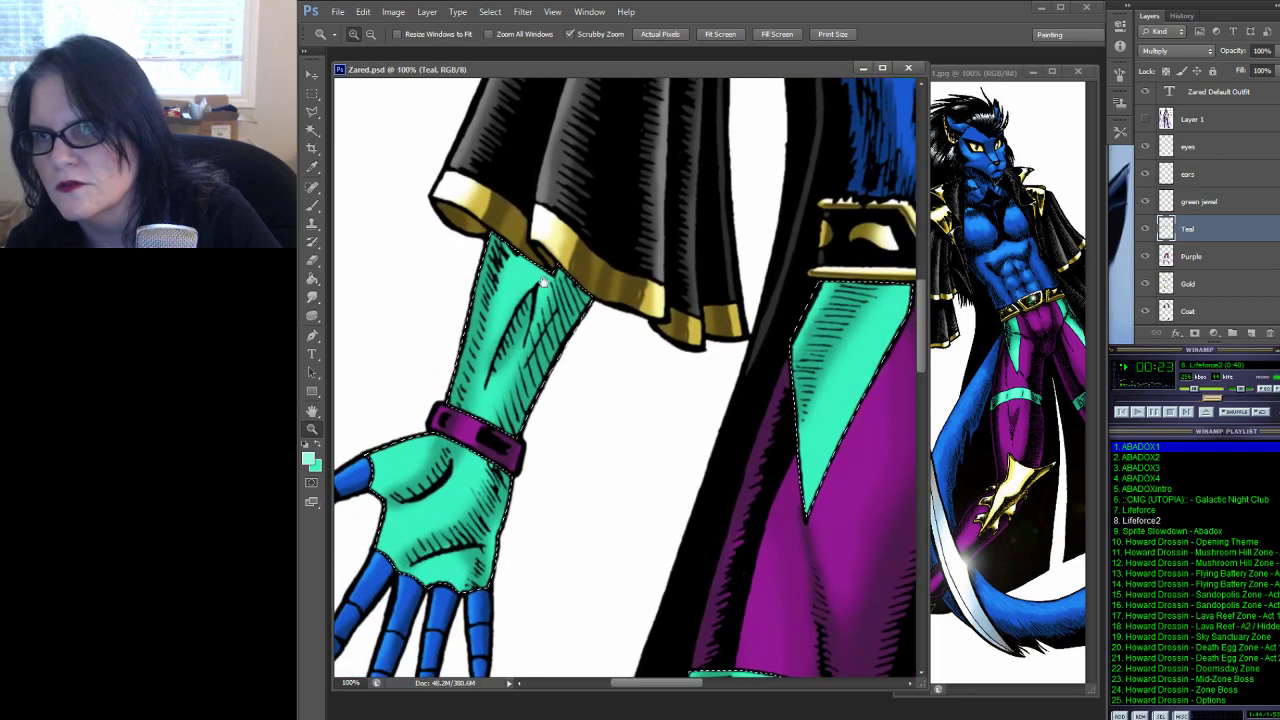
left_click(313, 205)
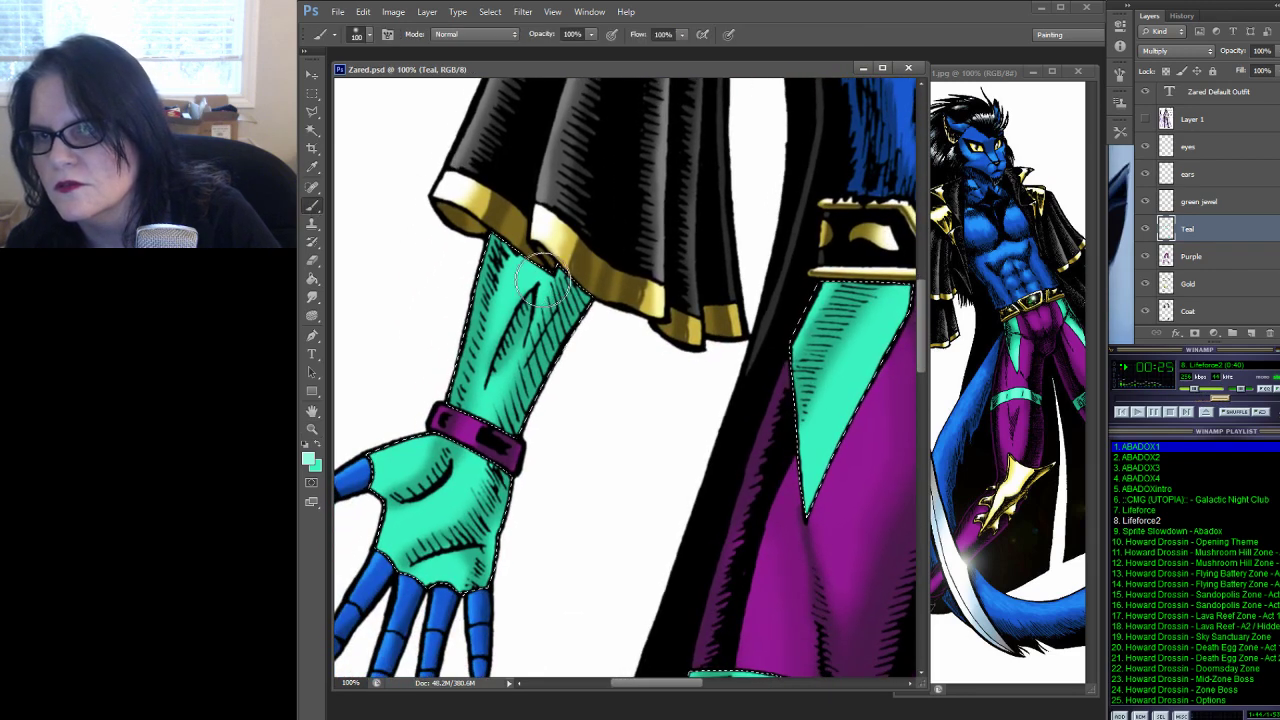
left_click(368, 34)
scroll(462, 190, "down", 2)
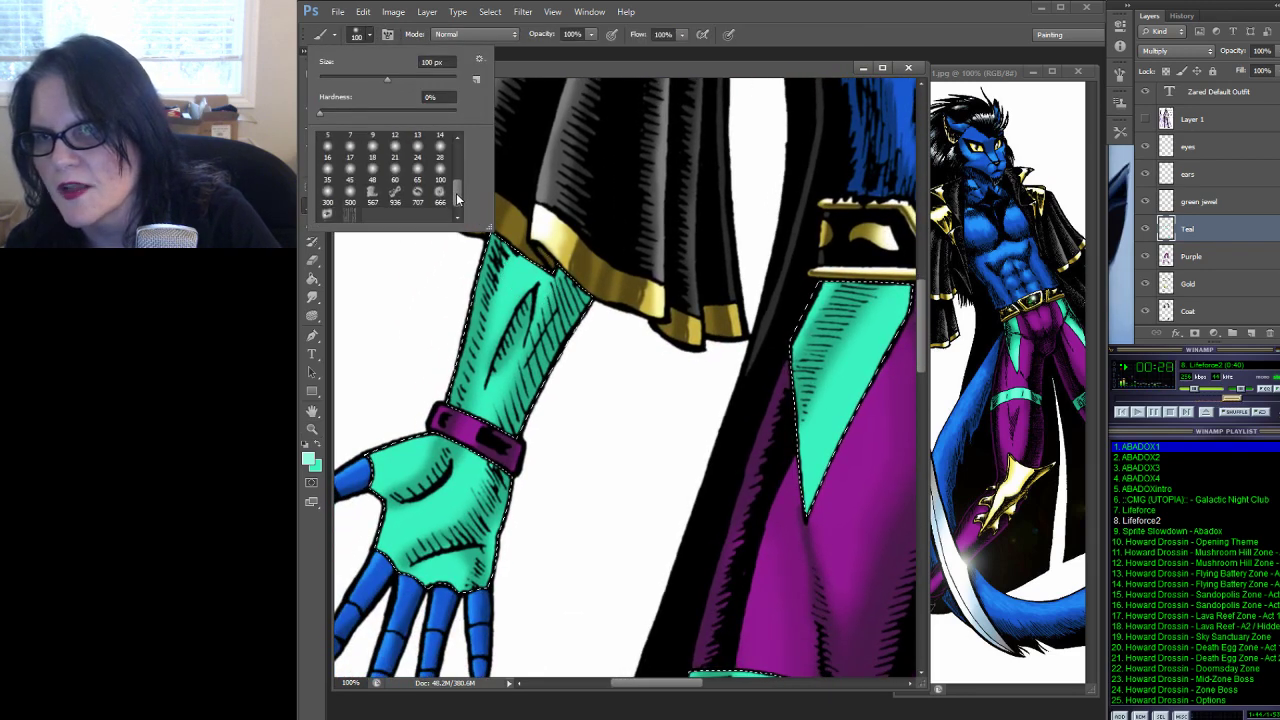
left_click(397, 187)
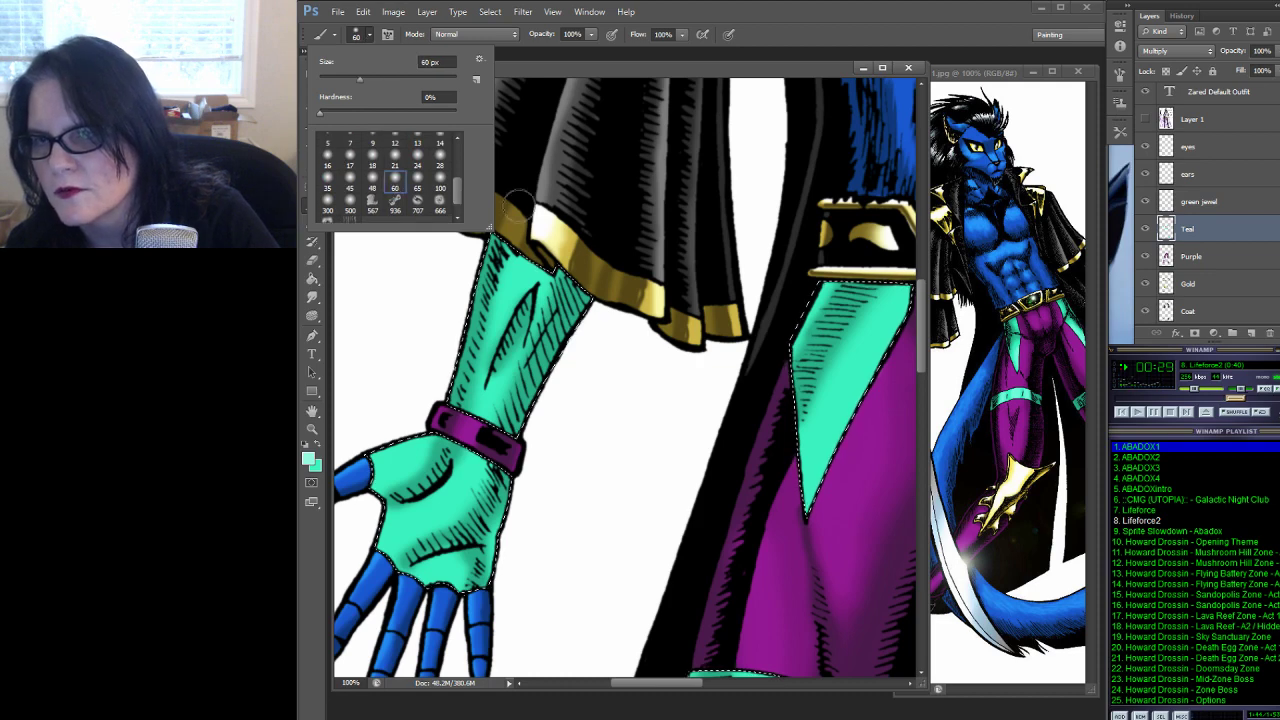
left_click(518, 272)
left_click_drag(520, 272, 517, 279)
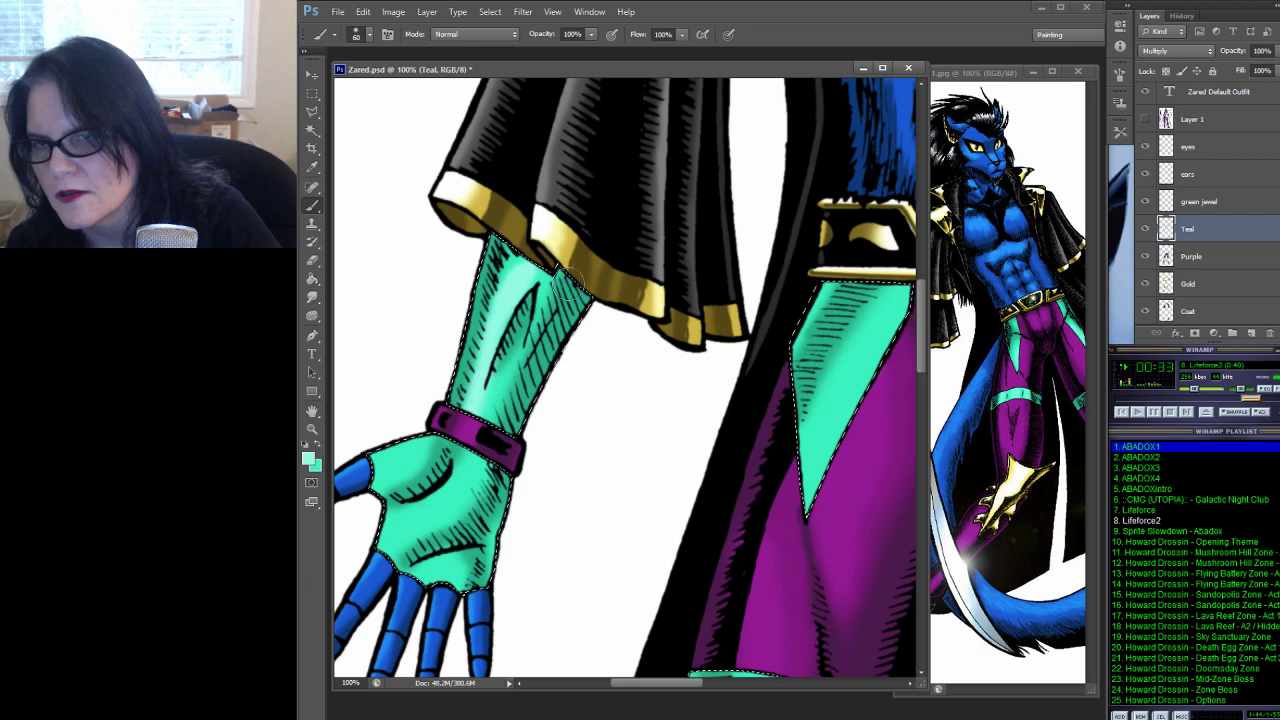
left_click_drag(500, 255, 540, 262)
left_click_drag(563, 371, 606, 272)
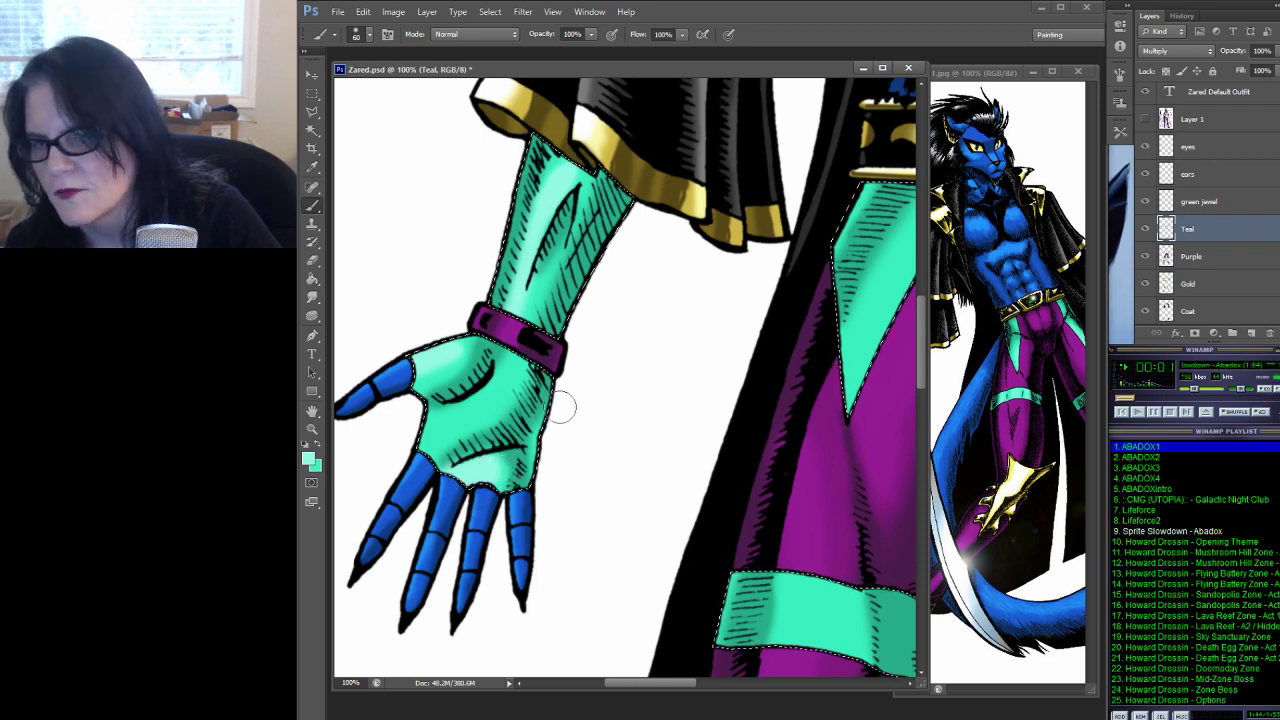
Set Winamp's music volume to 23% and return to the Zared.psd document
left_click_drag(645, 340, 477, 251)
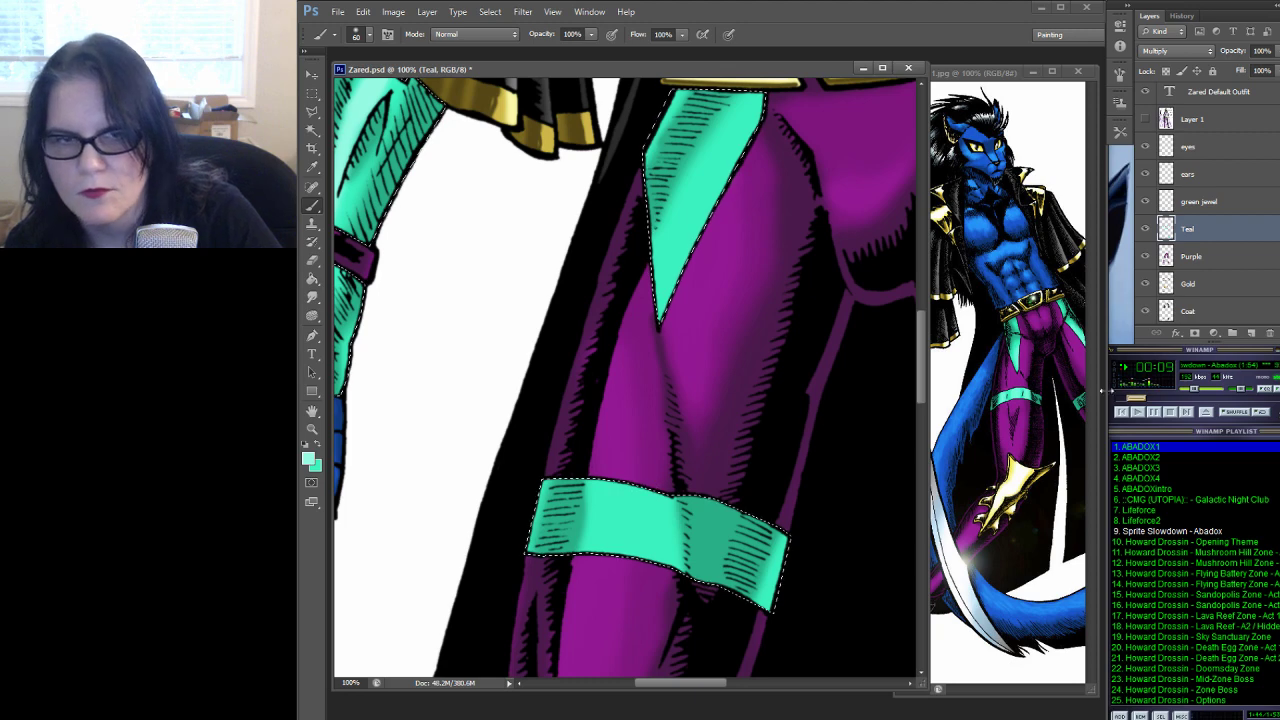
left_click_drag(1205, 390, 1192, 395)
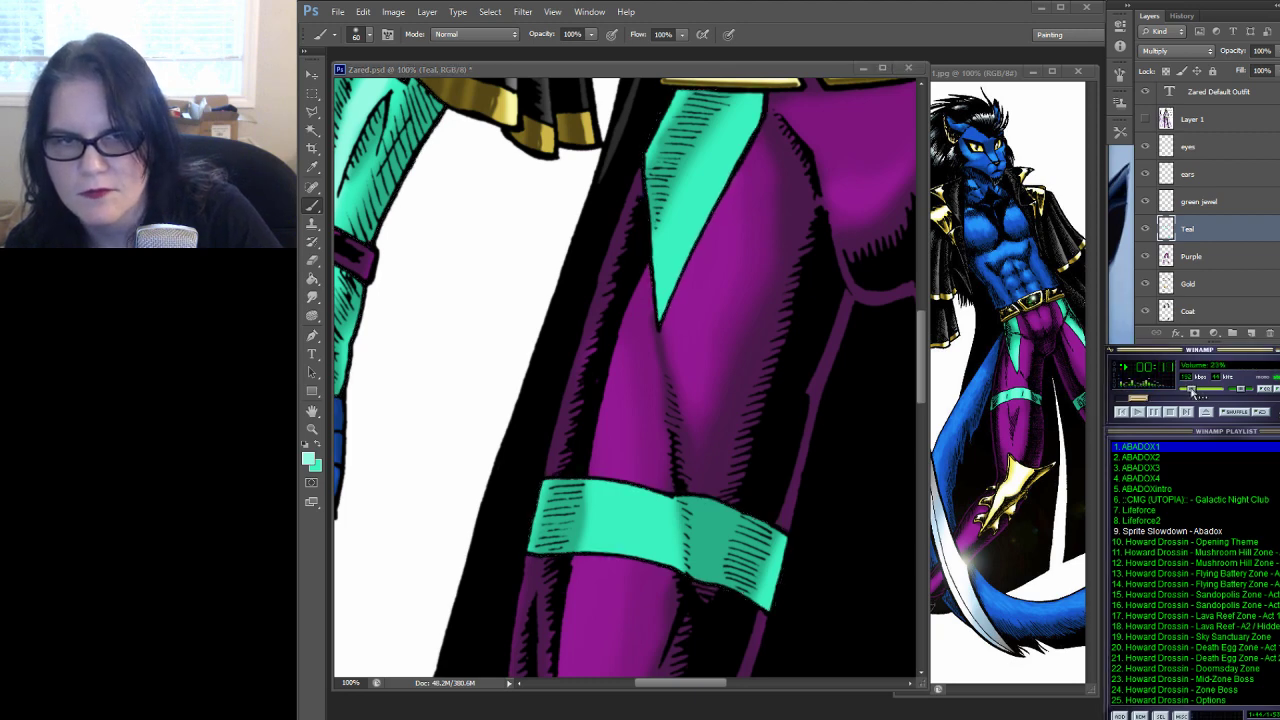
left_click(687, 68)
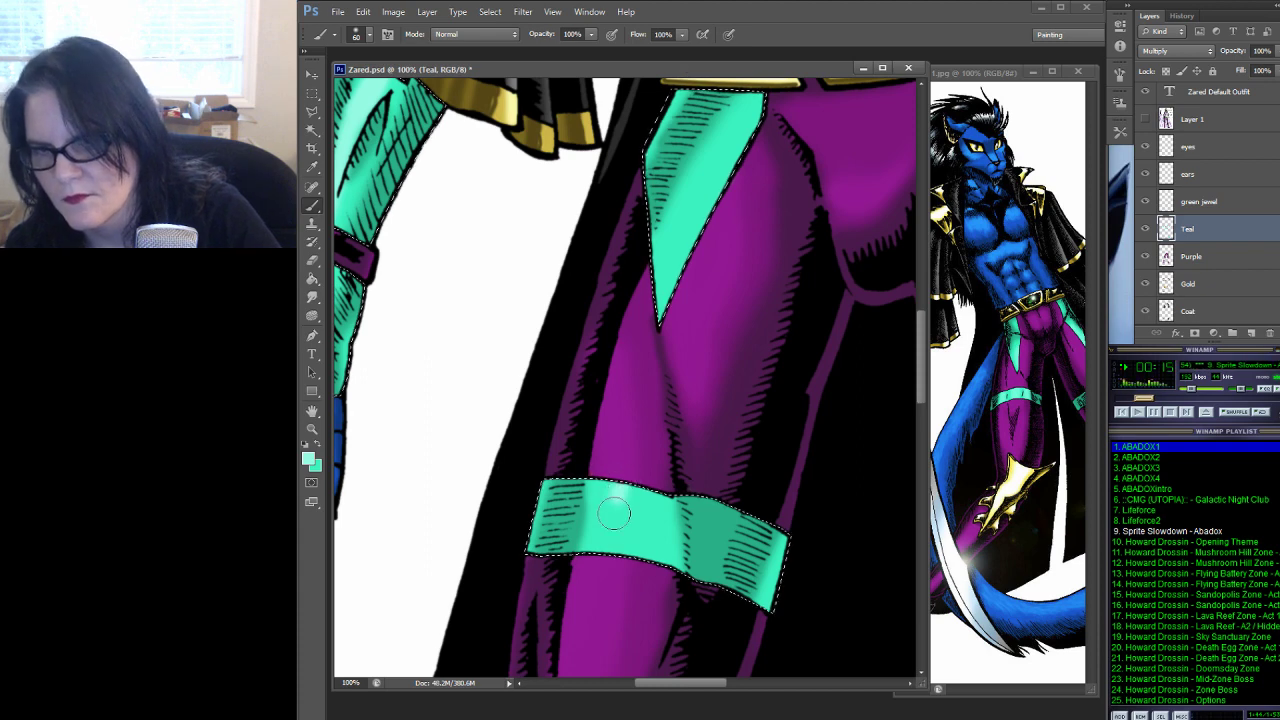
Paint light teal highlights on the right thigh band and the teal hip panels with the 60 px brush
mouse_move(605, 531)
left_mouse_down()
mouse_move(629, 479)
mouse_move(643, 564)
mouse_move(647, 520)
mouse_move(645, 573)
left_mouse_up()
left_click_drag(751, 257, 714, 389)
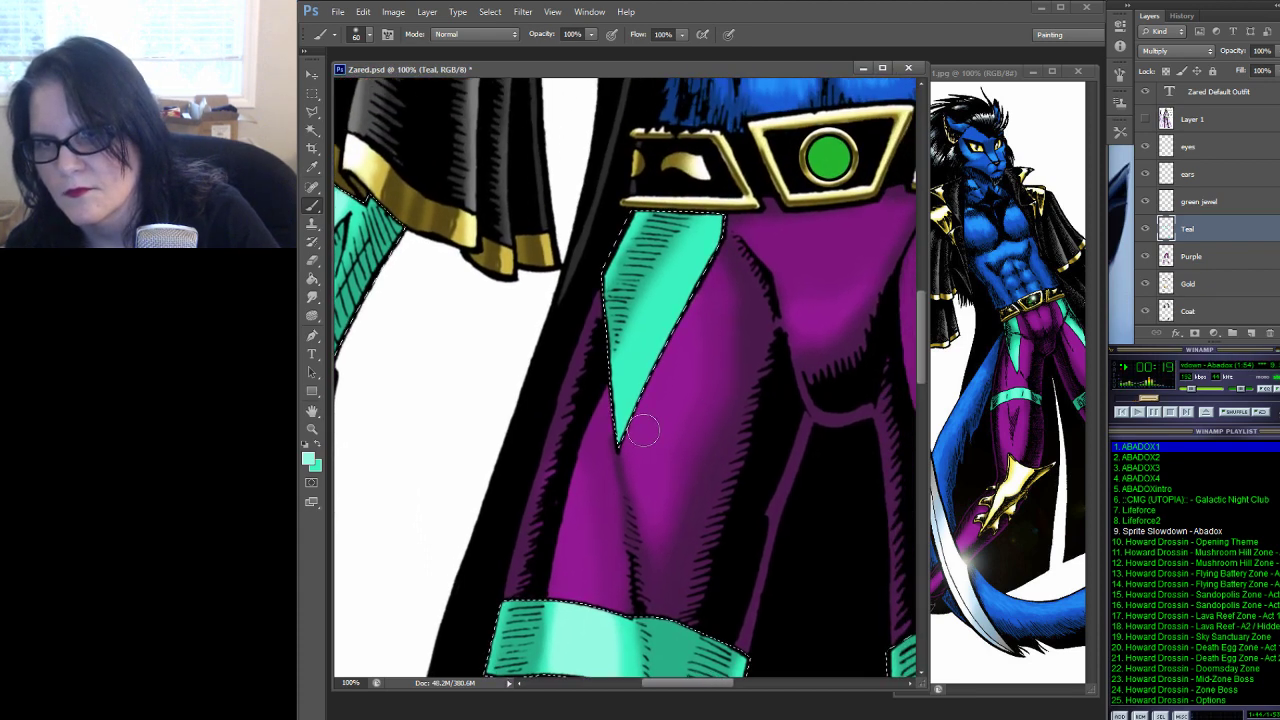
mouse_move(636, 418)
left_mouse_down()
mouse_move(646, 377)
mouse_move(706, 300)
mouse_move(647, 344)
mouse_move(630, 435)
mouse_move(705, 290)
left_mouse_up()
left_click_drag(870, 290, 640, 342)
mouse_move(755, 390)
left_mouse_down()
mouse_move(740, 270)
mouse_move(775, 380)
mouse_move(757, 340)
left_mouse_up()
Highlight the teal top of the left shoe in light teal and switch to the Smudge tool at 65 px and 45% strength
left_click_drag(829, 471, 765, 205)
mouse_move(757, 452)
left_mouse_down()
mouse_move(740, 510)
mouse_move(740, 440)
mouse_move(722, 456)
mouse_move(720, 505)
mouse_move(781, 220)
mouse_move(729, 329)
mouse_move(694, 251)
mouse_move(614, 165)
mouse_move(529, 165)
left_mouse_up()
mouse_move(785, 500)
left_mouse_down()
mouse_move(666, 505)
mouse_move(785, 496)
mouse_move(712, 513)
left_mouse_up()
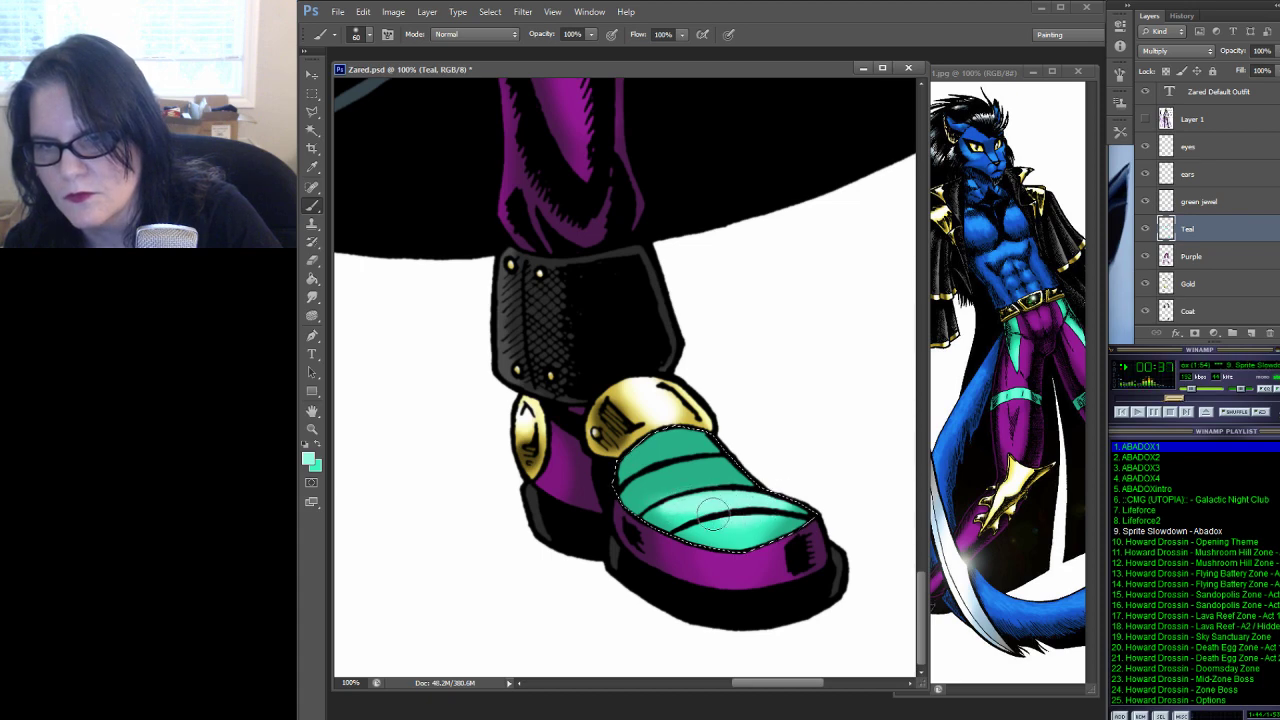
left_click(312, 297)
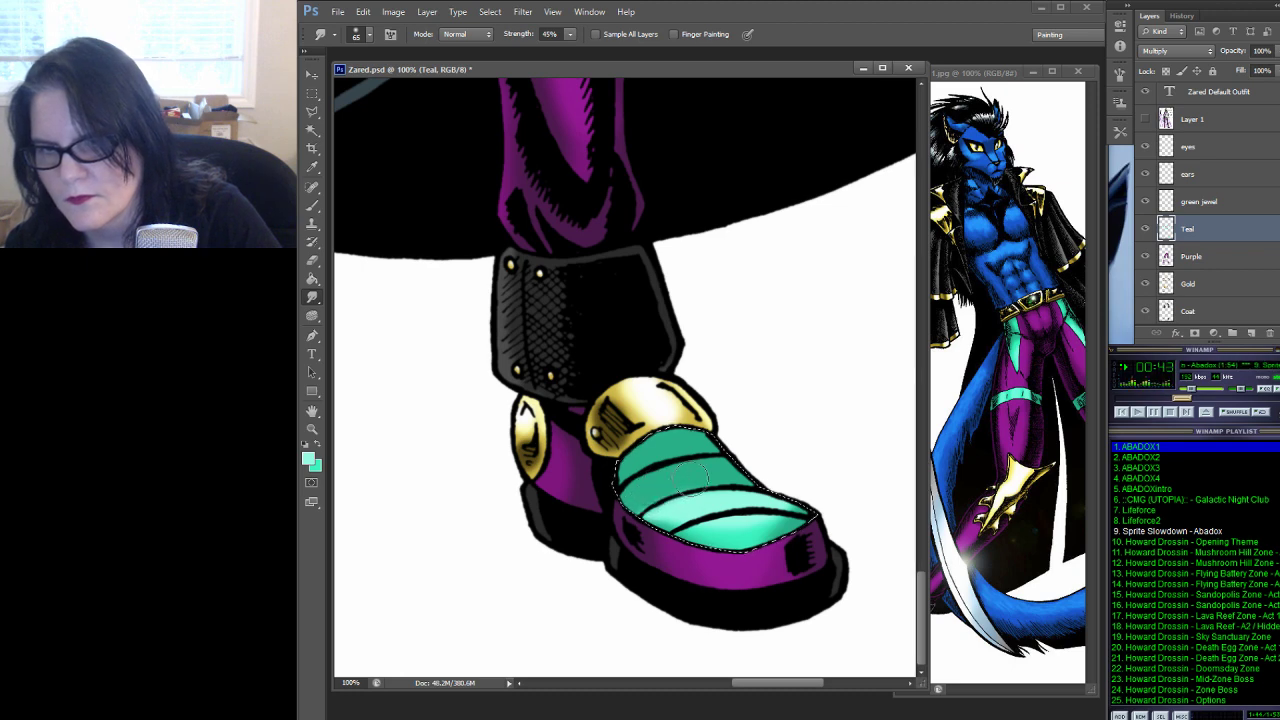
Paint light teal highlights across the teal top of the right shoe with the soft 60 px brush
scroll(700, 467, "left", 10)
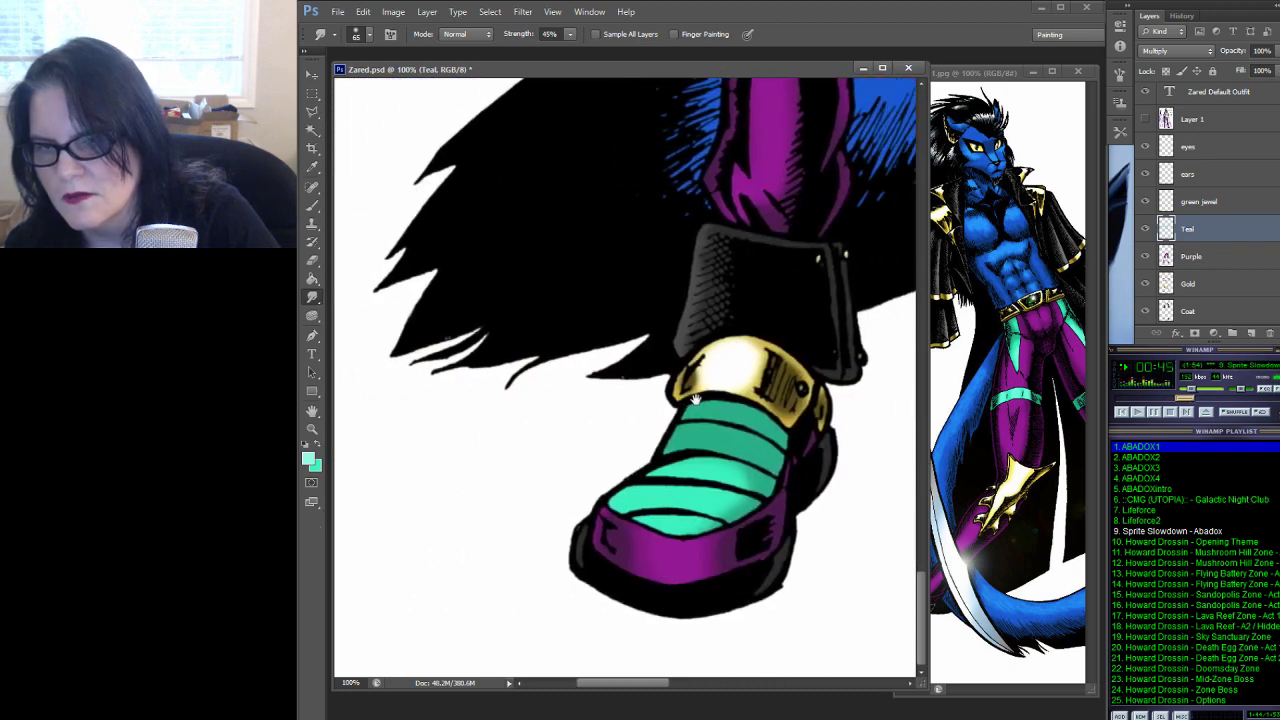
left_click(312, 205)
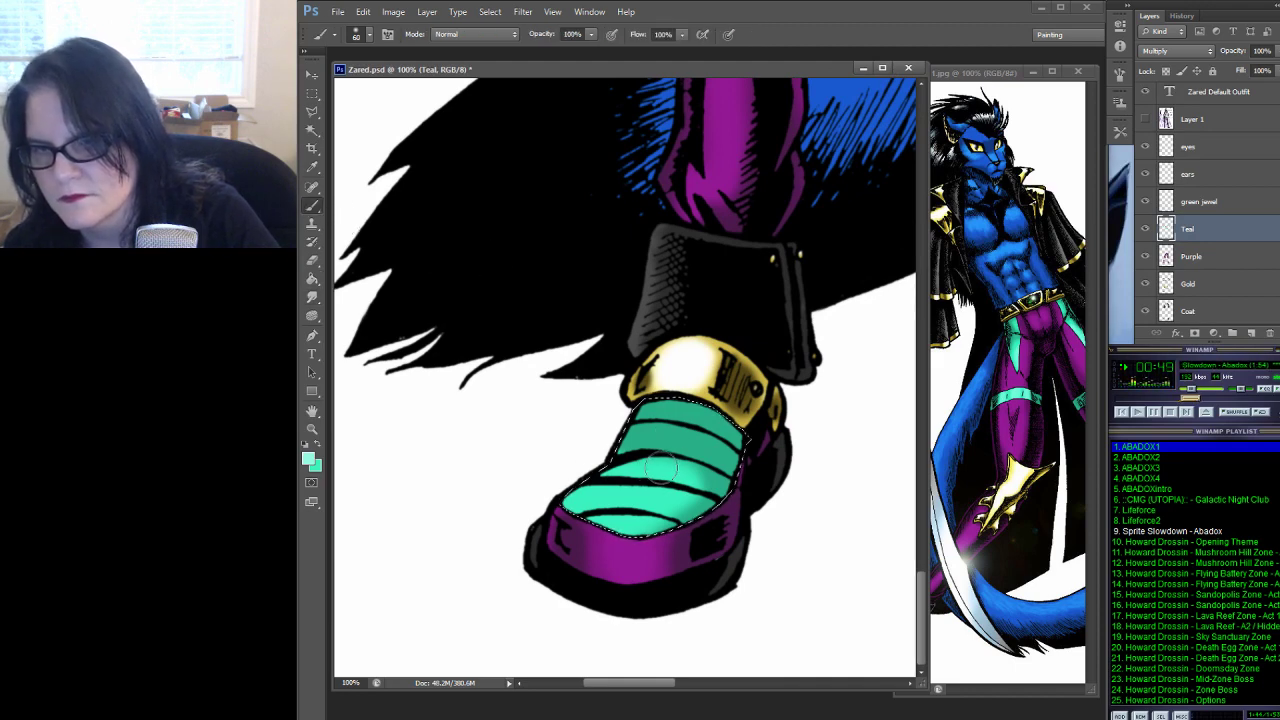
mouse_move(660, 467)
left_mouse_down()
mouse_move(618, 474)
mouse_move(660, 493)
mouse_move(543, 500)
mouse_move(590, 505)
left_mouse_up()
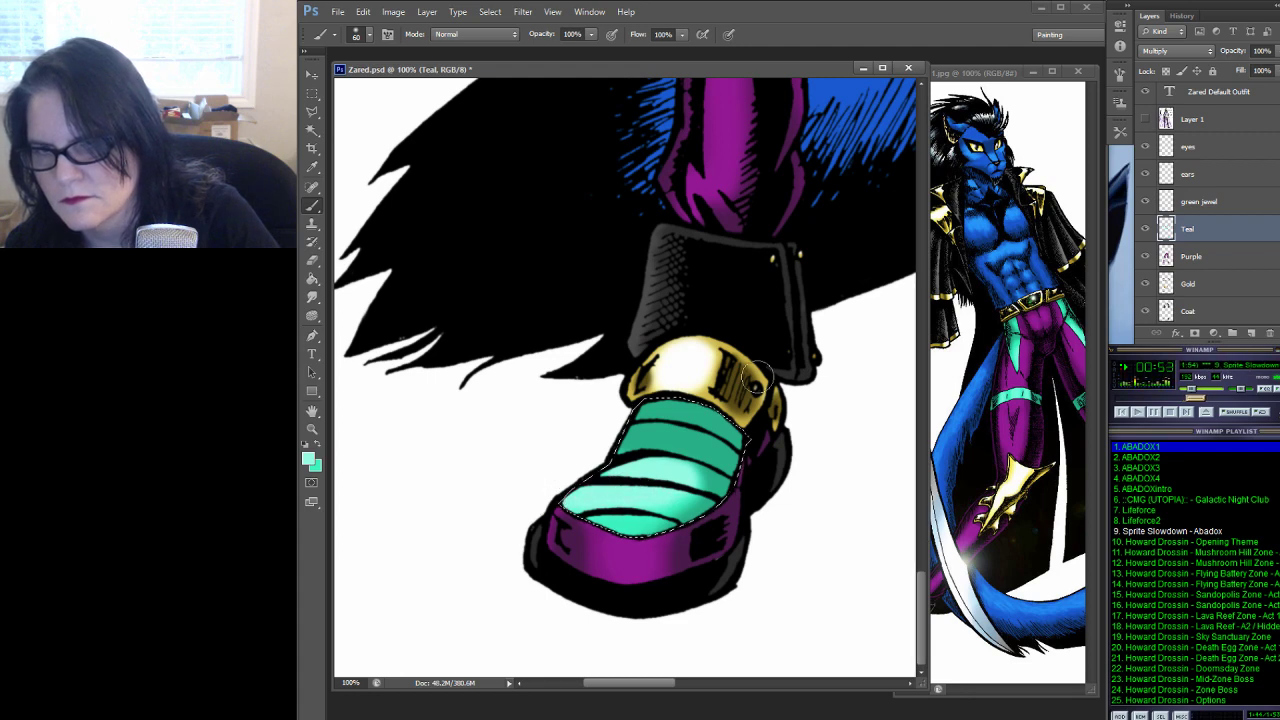
Clear the selection of the teal areas and save the Zared.psd document
left_click(312, 428)
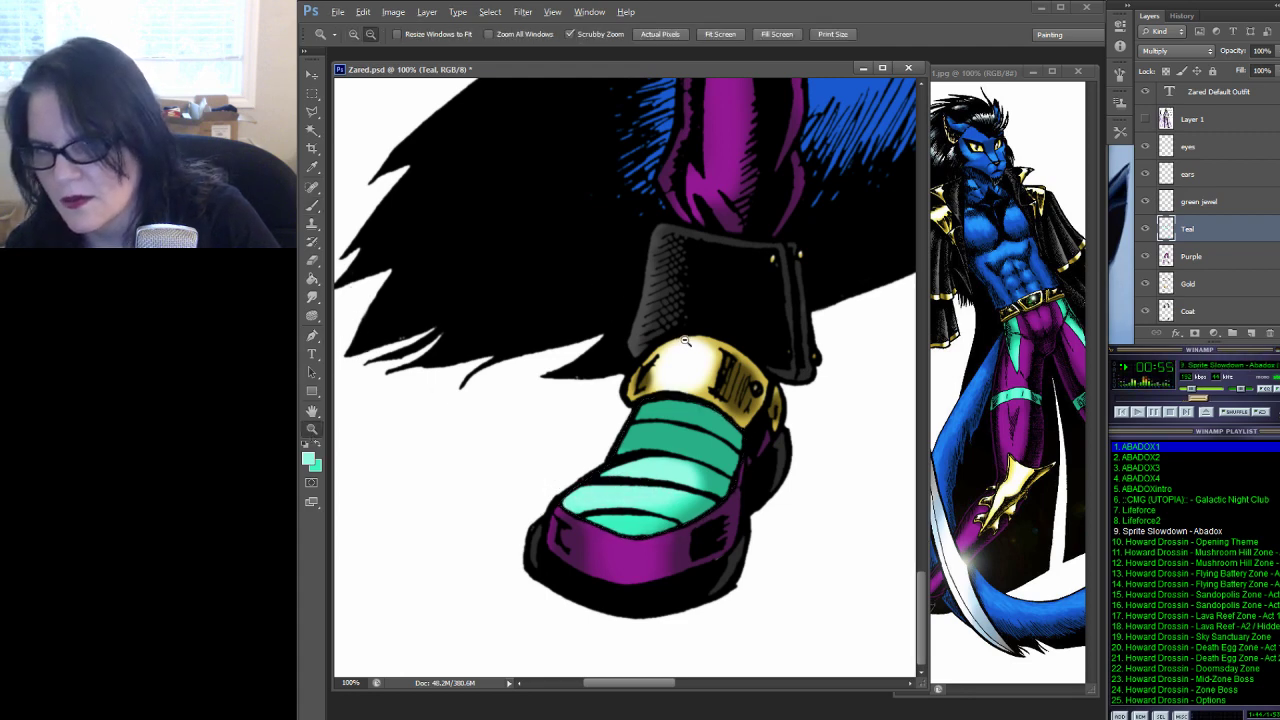
left_click(740, 335, "alt")
left_click(740, 335, "alt")
left_click(765, 334, "alt")
left_click(752, 342, "alt")
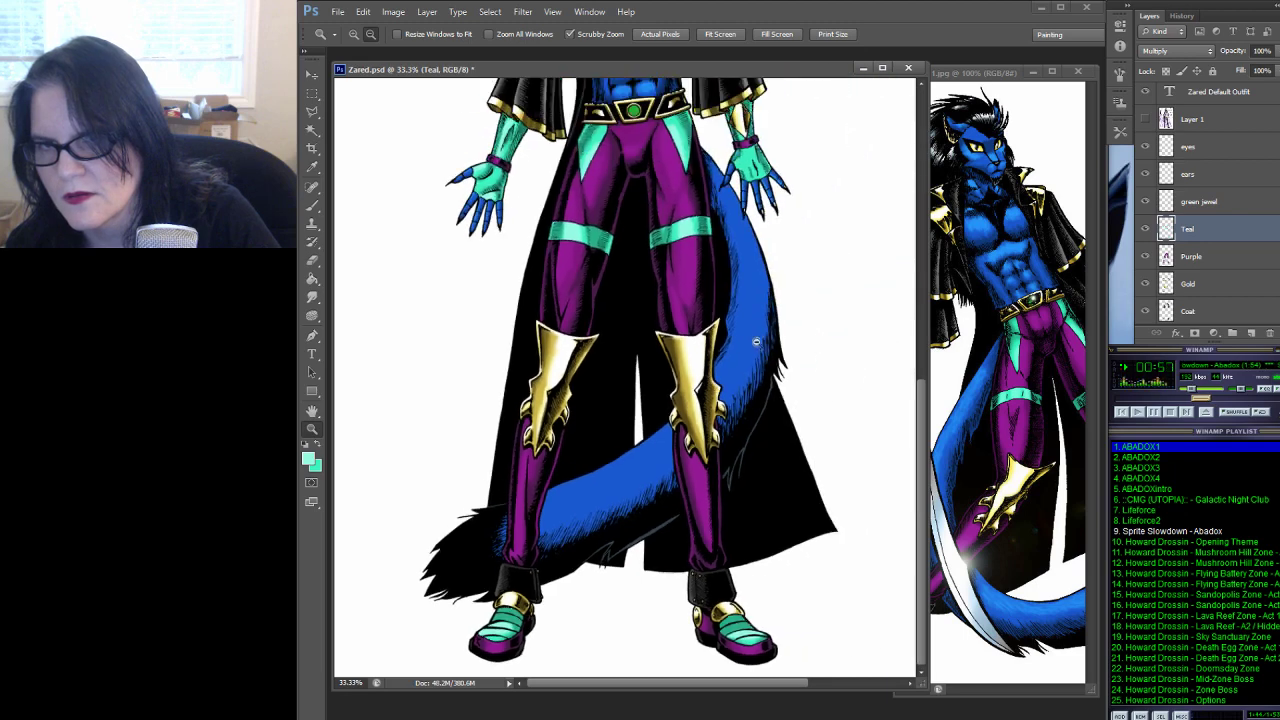
key("m")
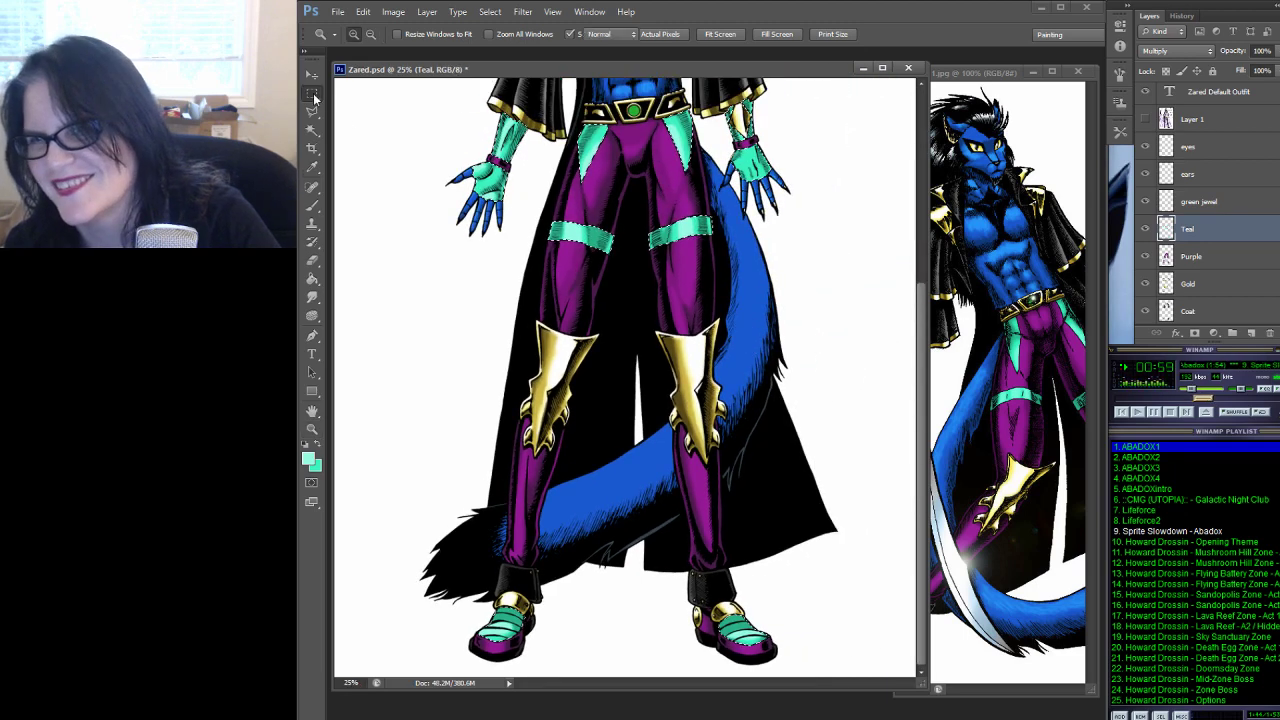
left_click_drag(880, 218, 845, 498)
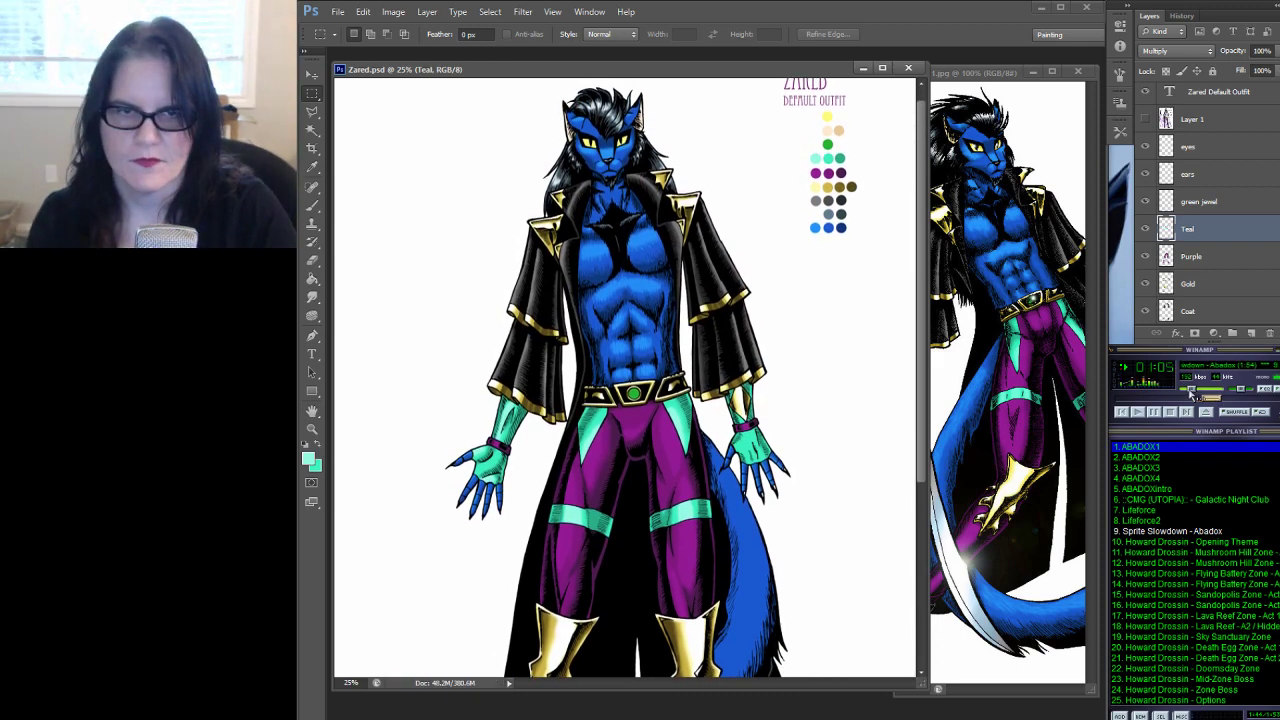
Lower Winamp's music volume slightly and return to the Zared.psd document
left_click(1193, 393)
left_click_drag(1188, 393, 1195, 395)
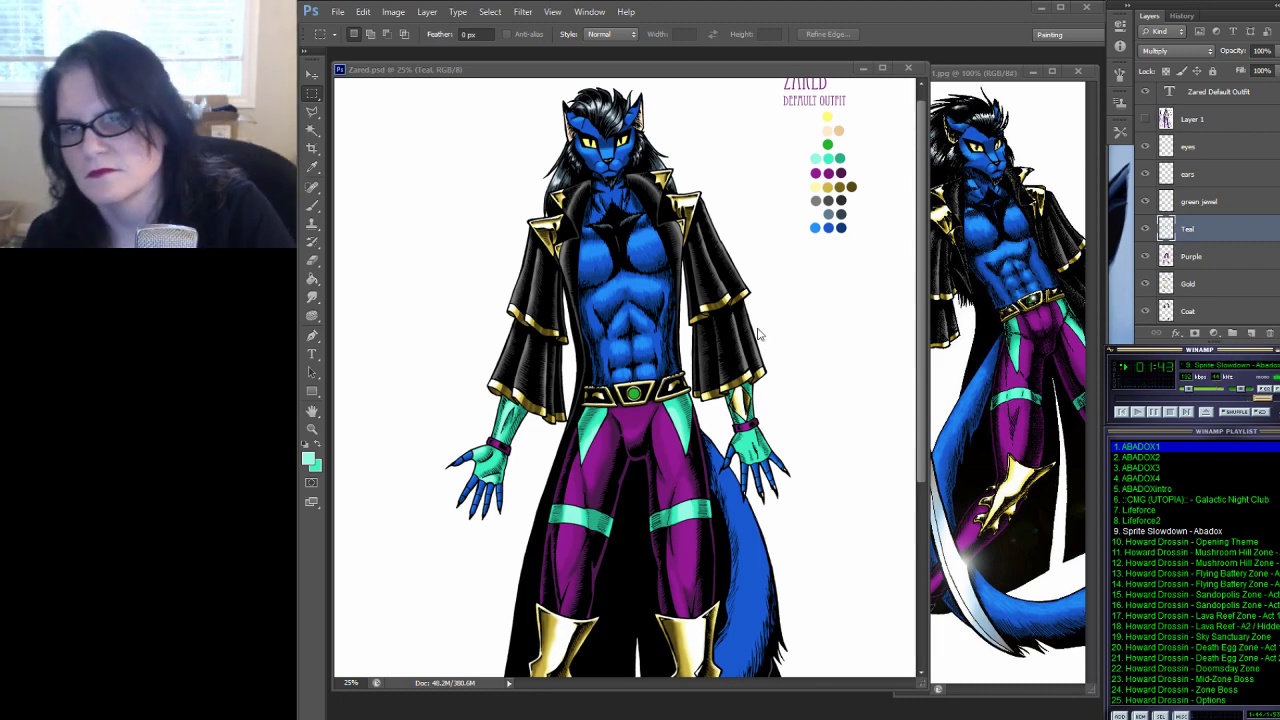
left_click(720, 295)
left_click_drag(720, 297, 703, 90)
left_click(429, 171)
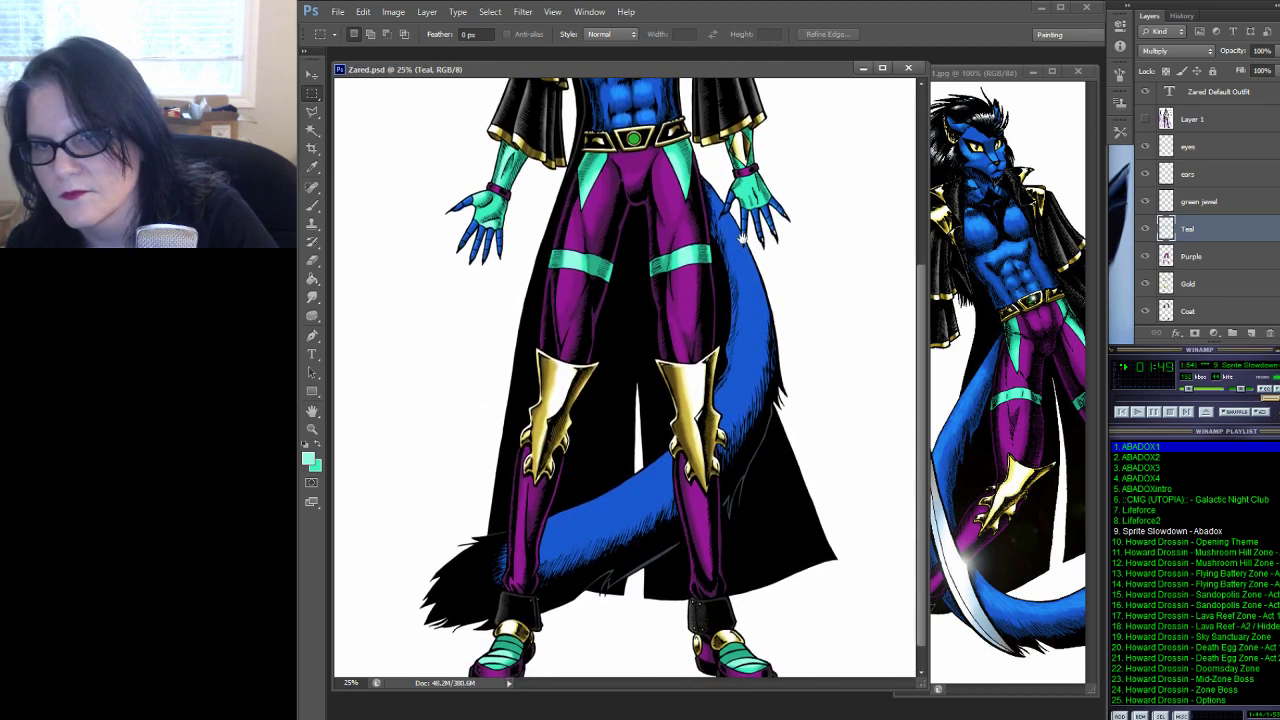
left_click_drag(742, 241, 802, 190)
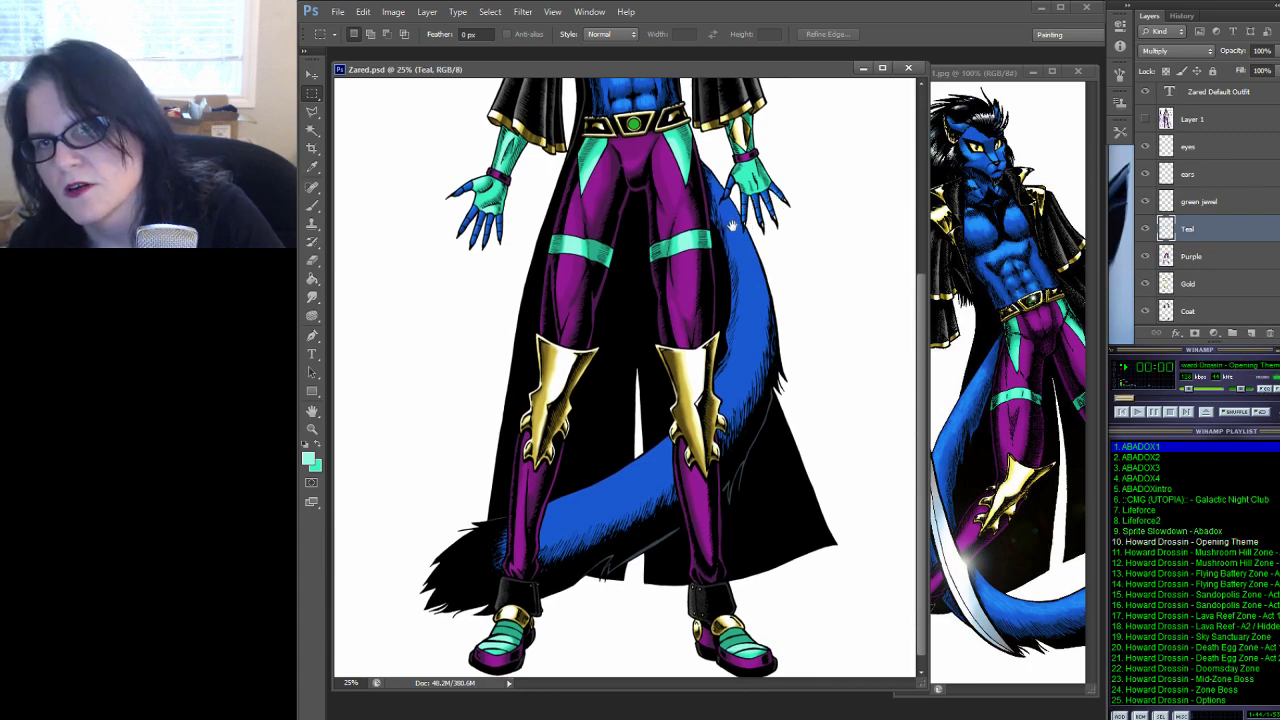
left_click_drag(738, 218, 741, 474)
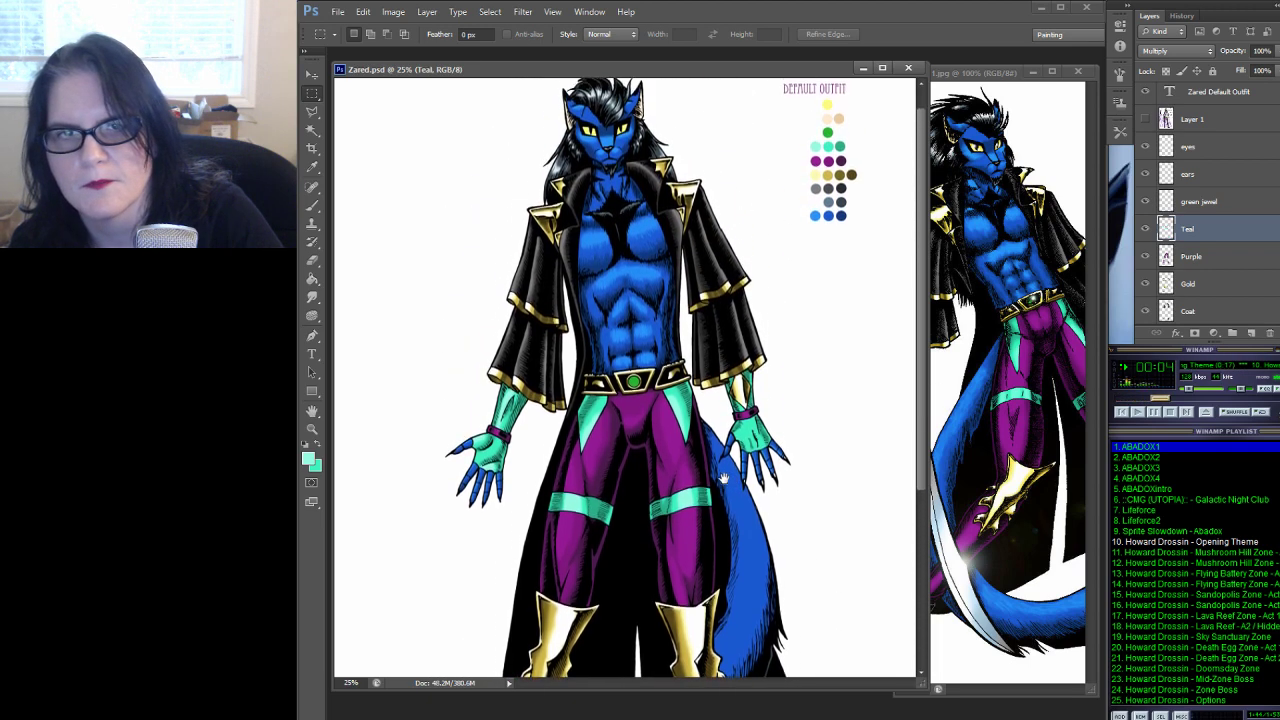
Make the green jewel layer active and load its contents as a selection around the belt jewel
left_click(1190, 205)
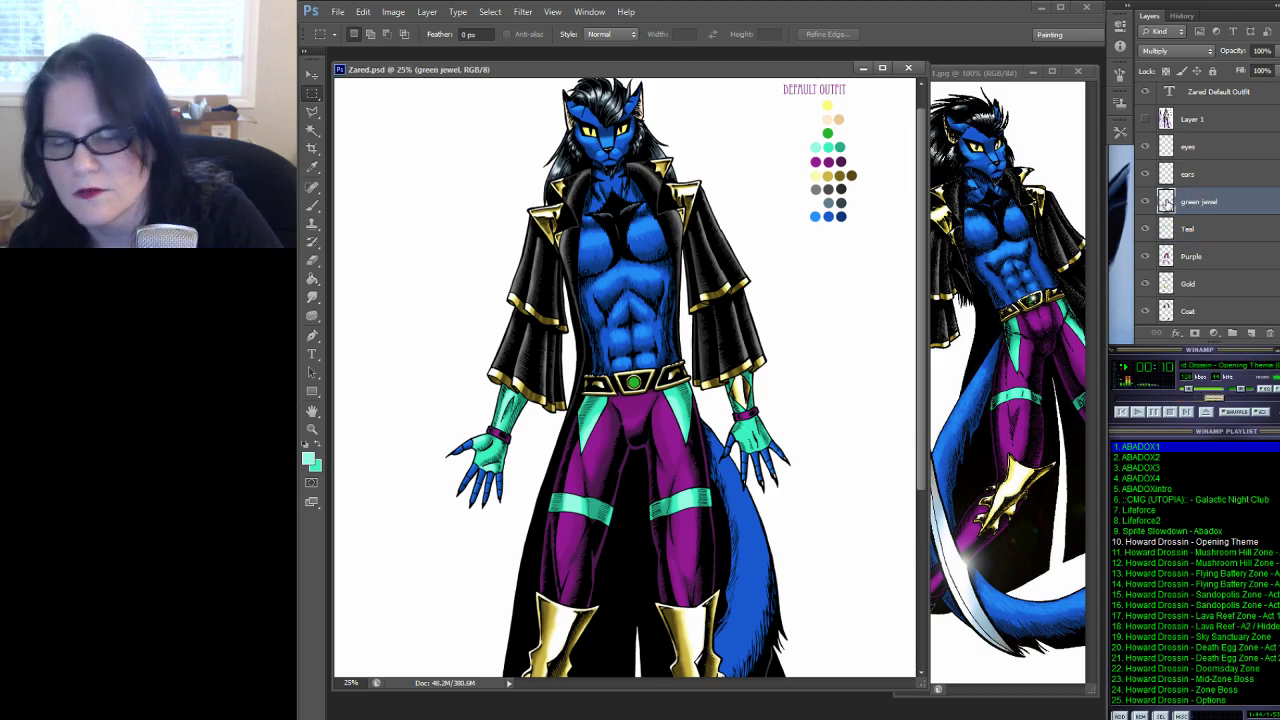
left_click(1166, 202, "ctrl")
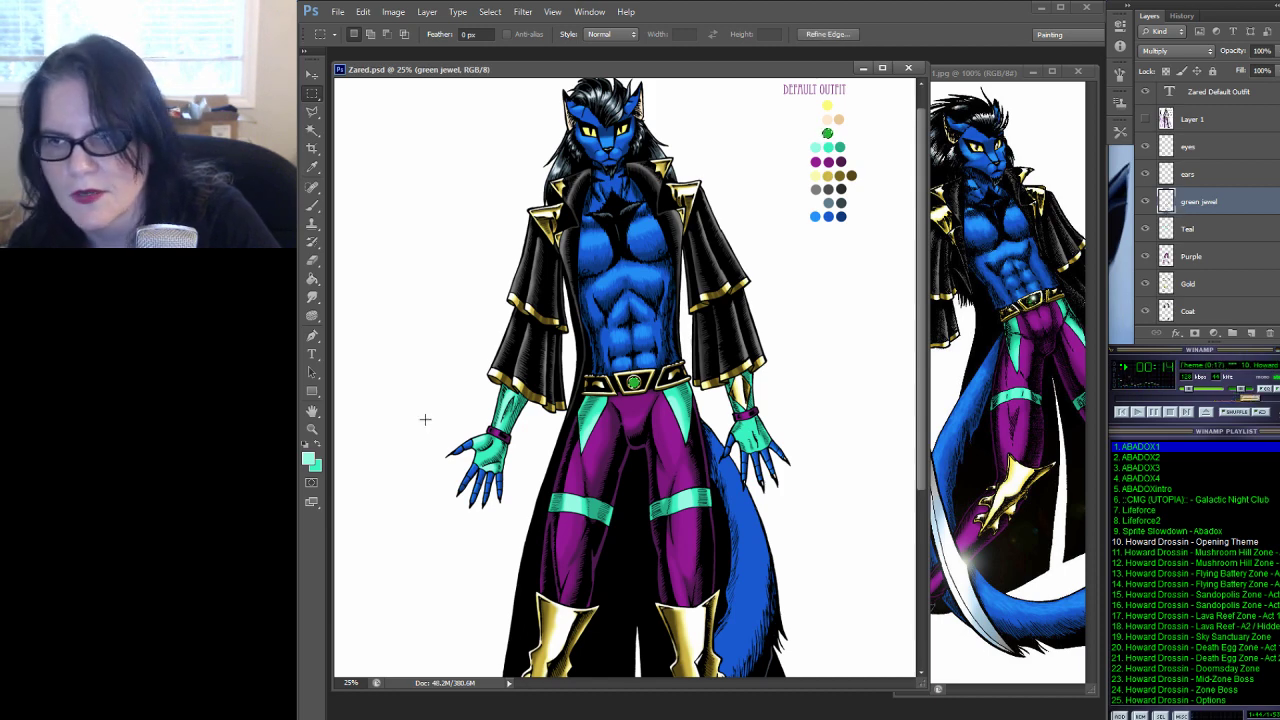
left_click(312, 429)
left_click(651, 385)
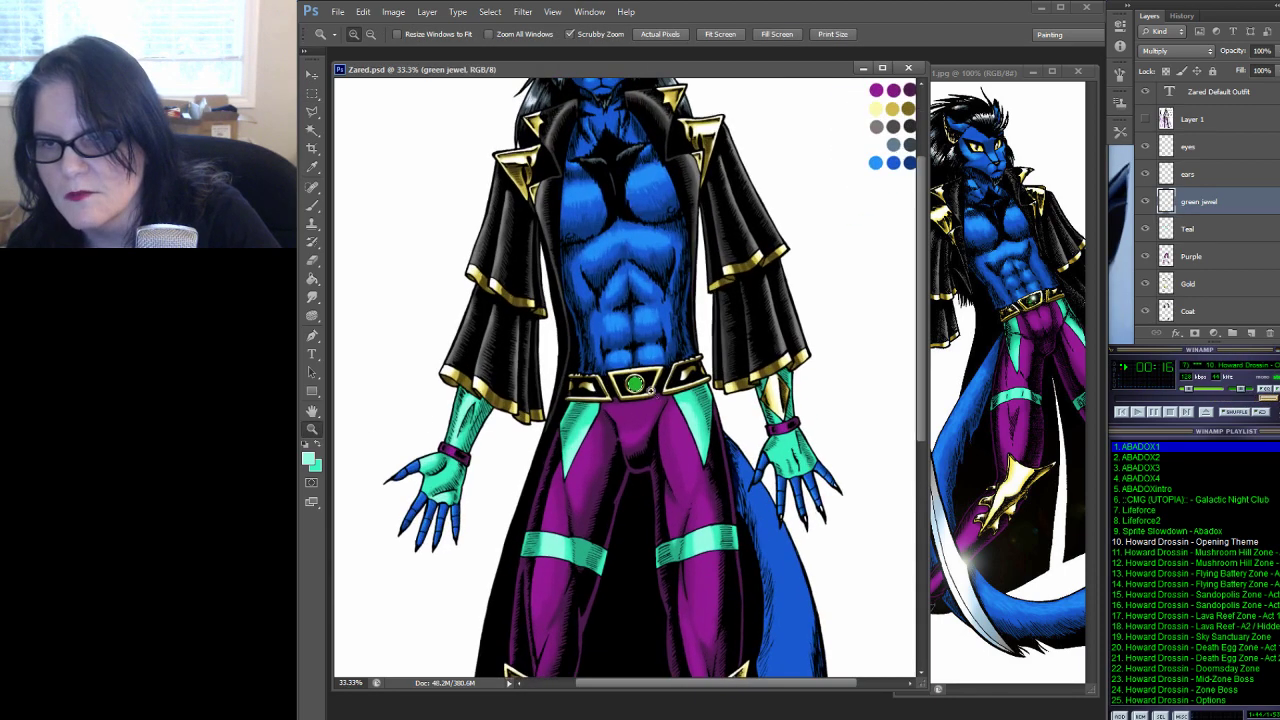
left_click(651, 385)
left_click(651, 385)
left_click(653, 383)
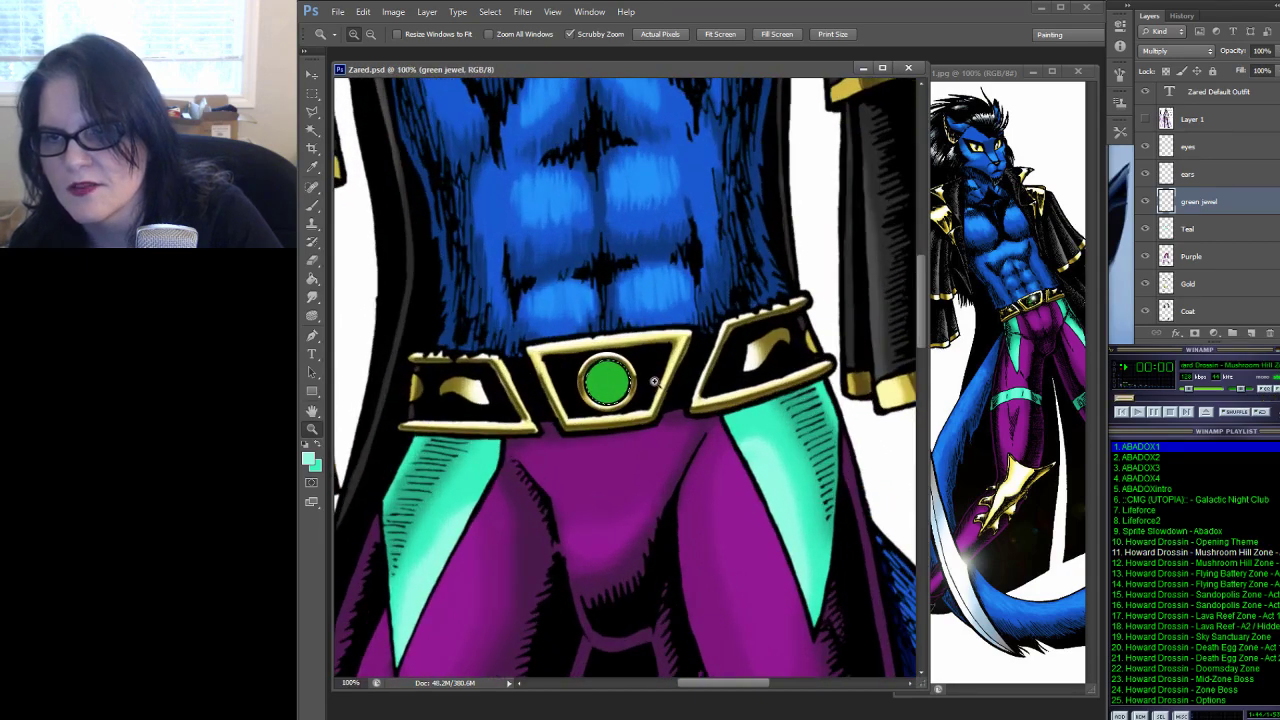
left_click_drag(657, 383, 717, 240)
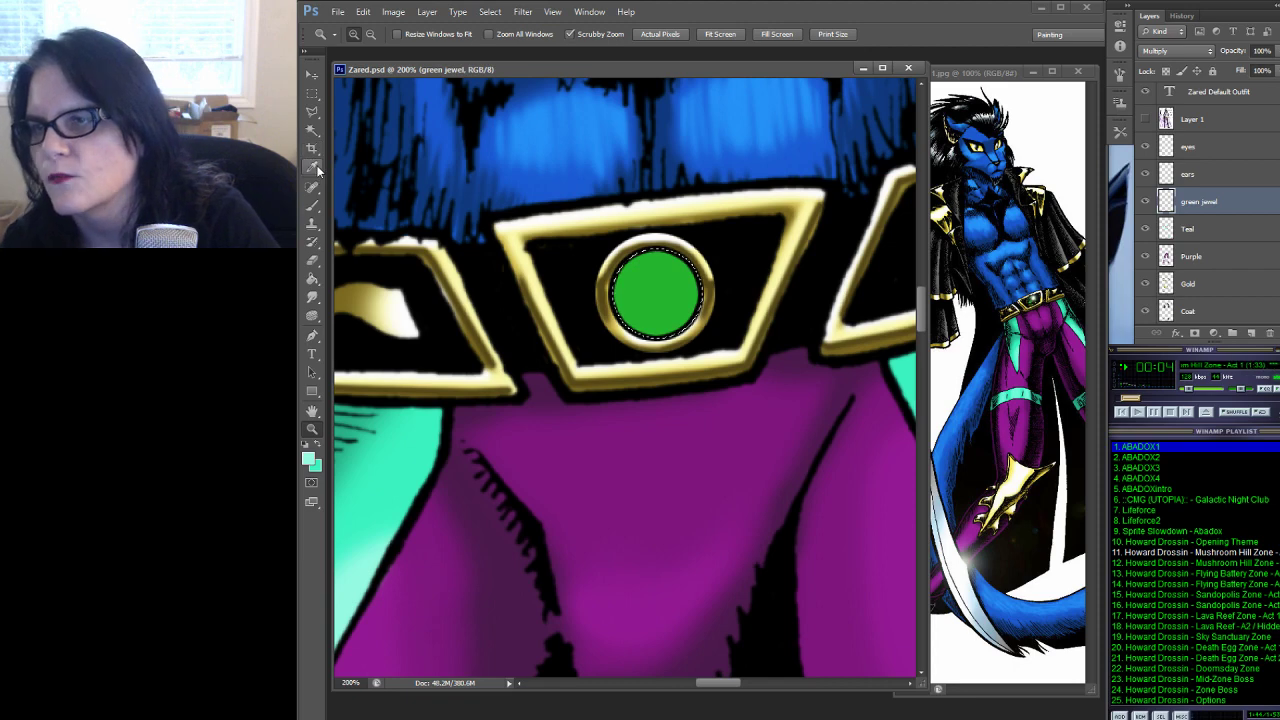
Go to the color swatches beside the figure and clear the green jewel selection
left_click(315, 208)
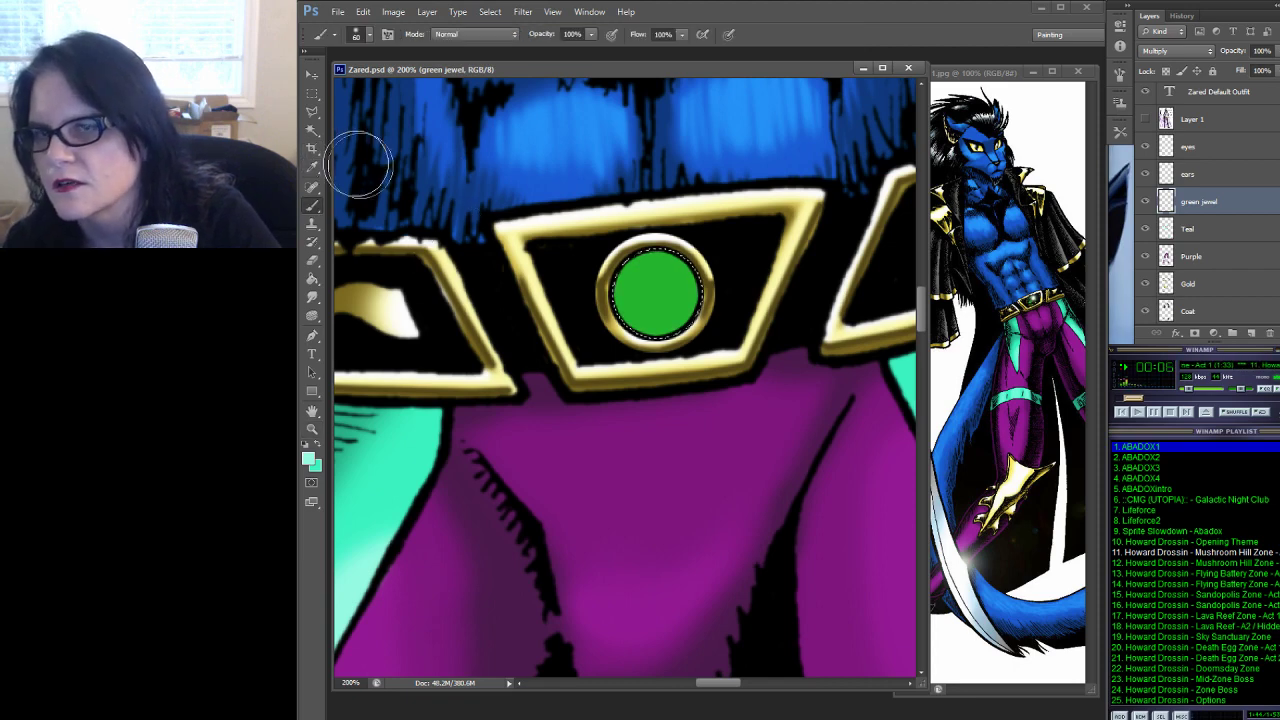
left_click_drag(800, 260, 486, 366)
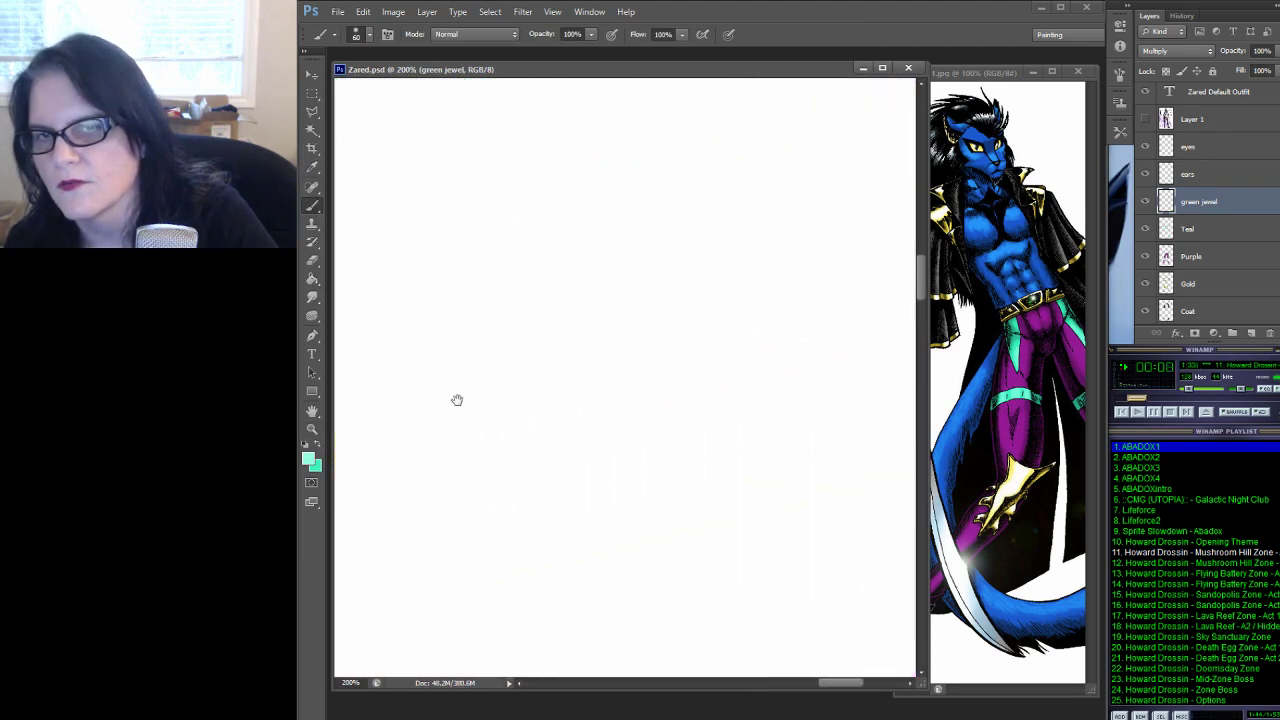
left_click_drag(616, 448, 866, 326)
left_click_drag(520, 300, 677, 430)
left_click_drag(700, 160, 697, 500)
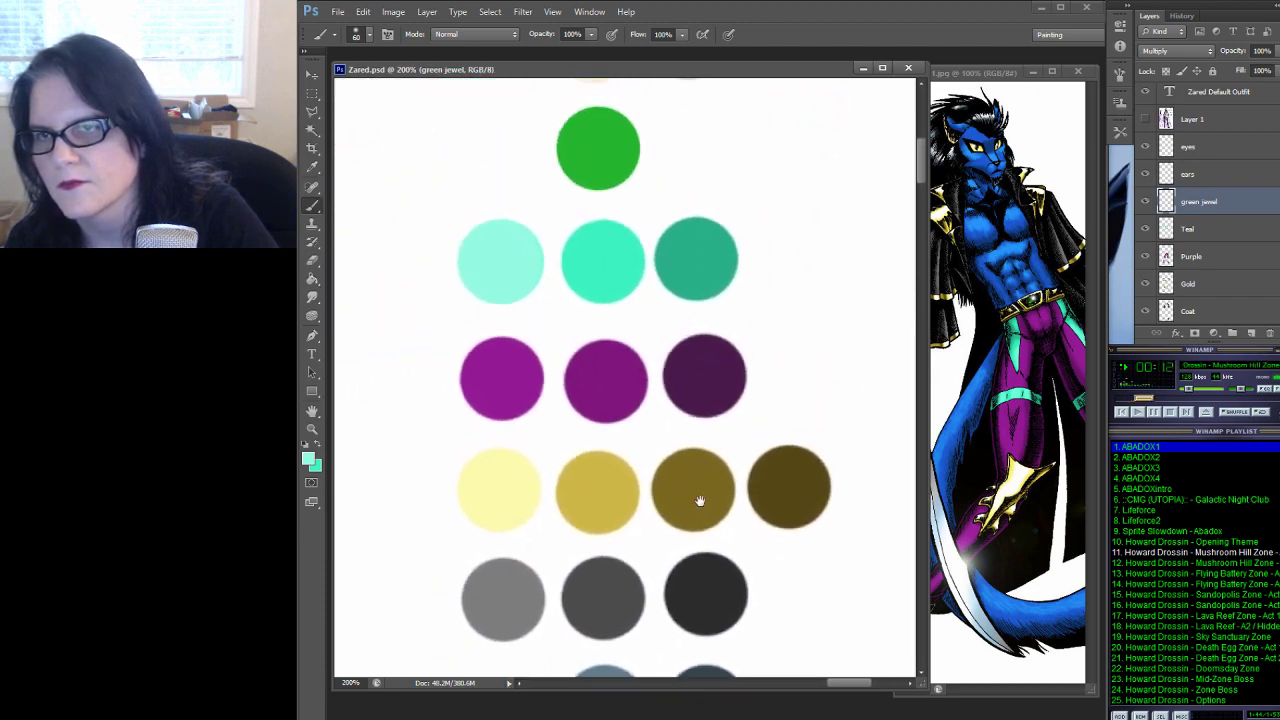
left_click_drag(717, 265, 717, 374)
left_click_drag(729, 323, 737, 417)
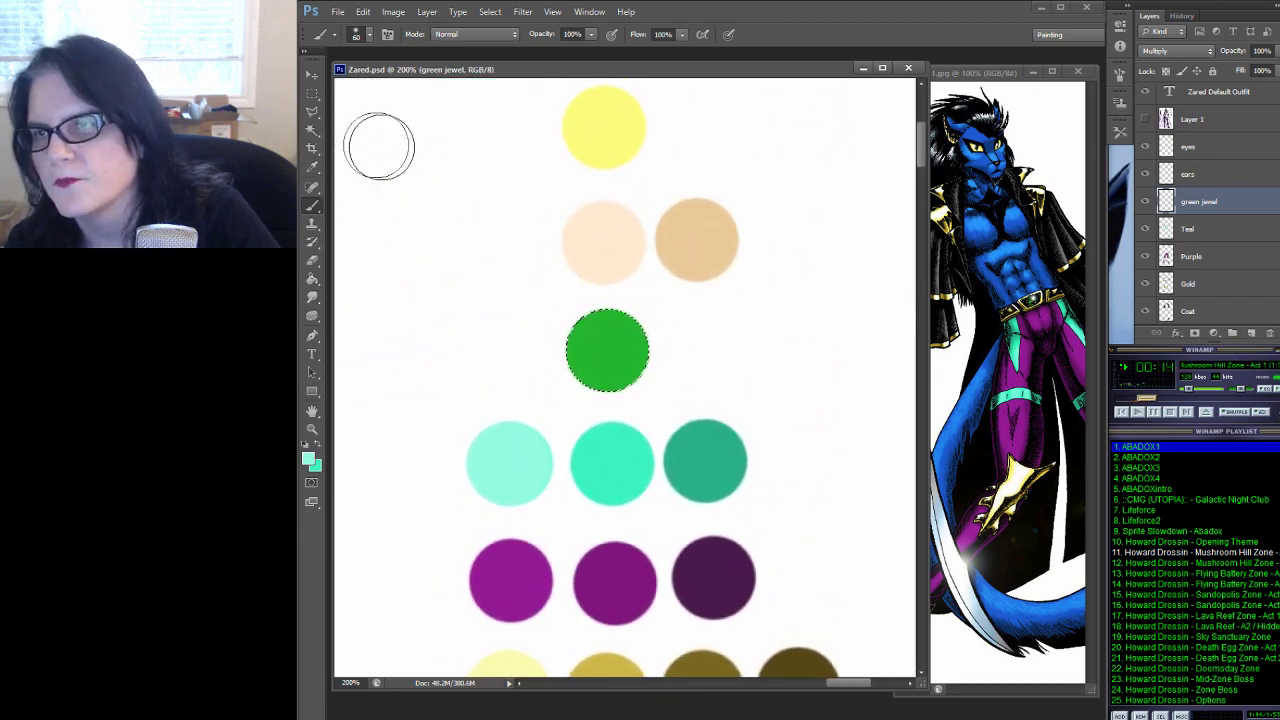
left_click(312, 93)
key("ctrl+d")
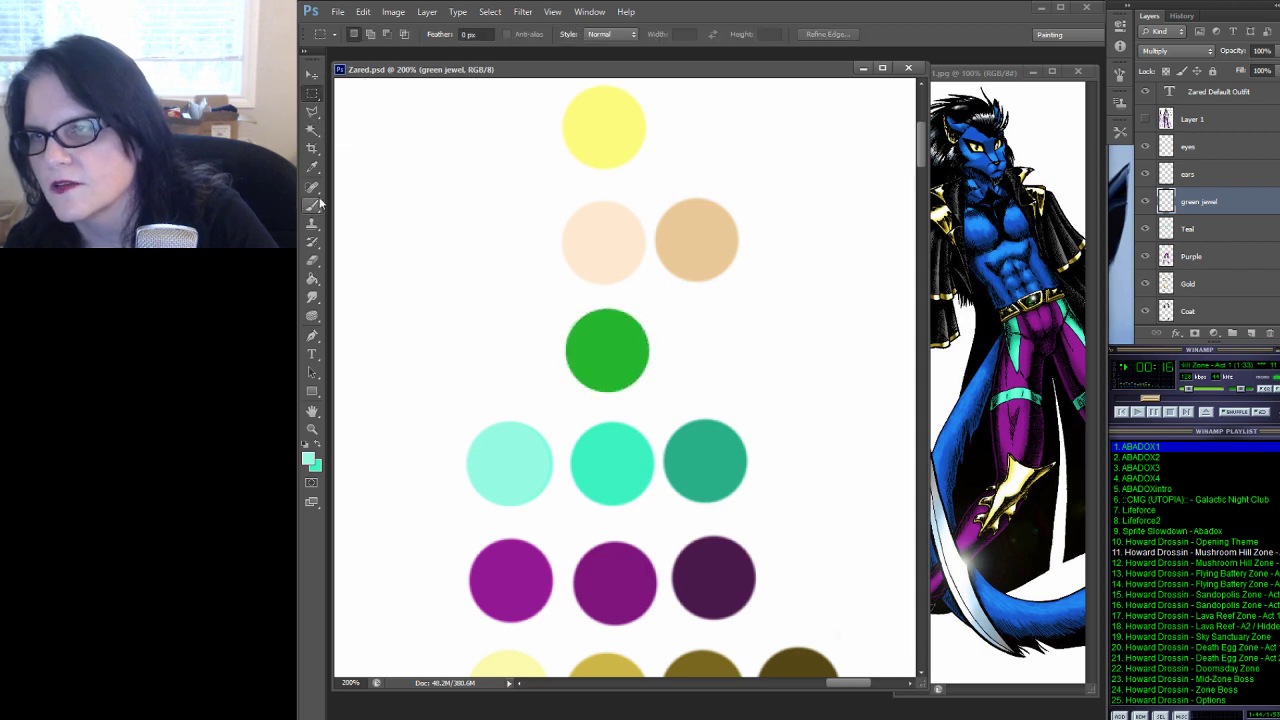
Sample the green swatch and darken the foreground color to dark green #025e02
left_click(312, 167)
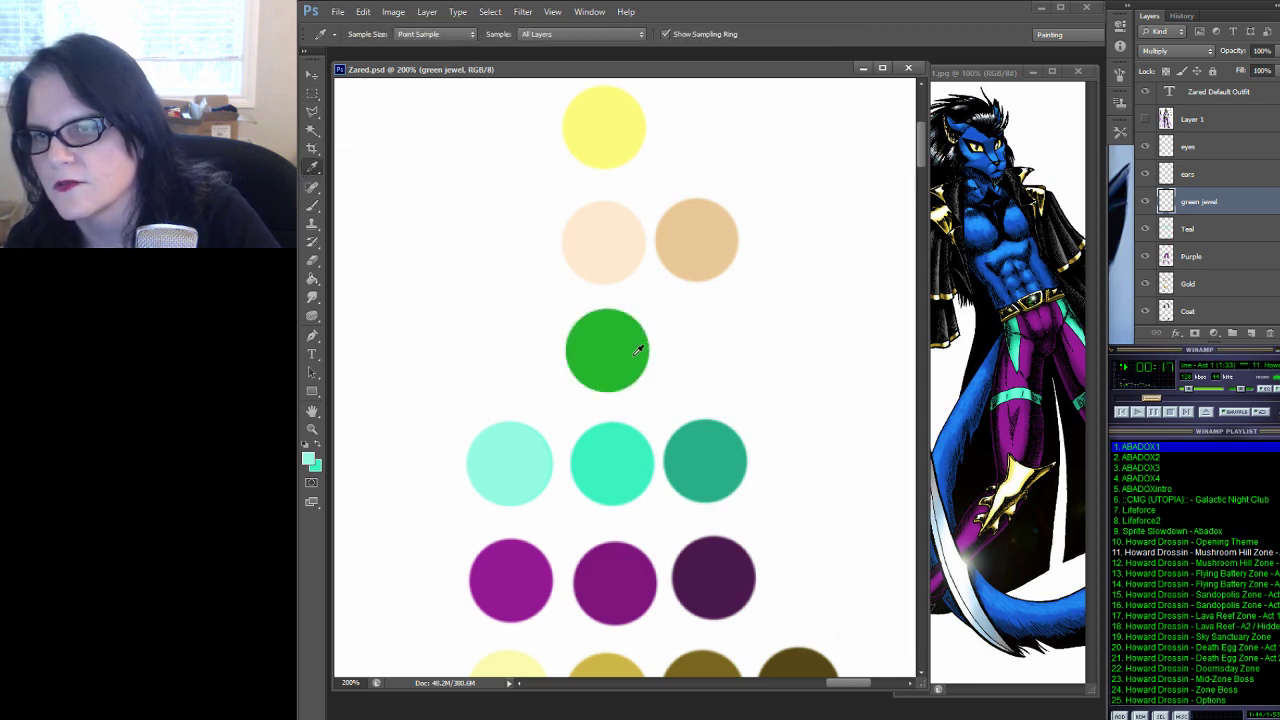
left_click(310, 462)
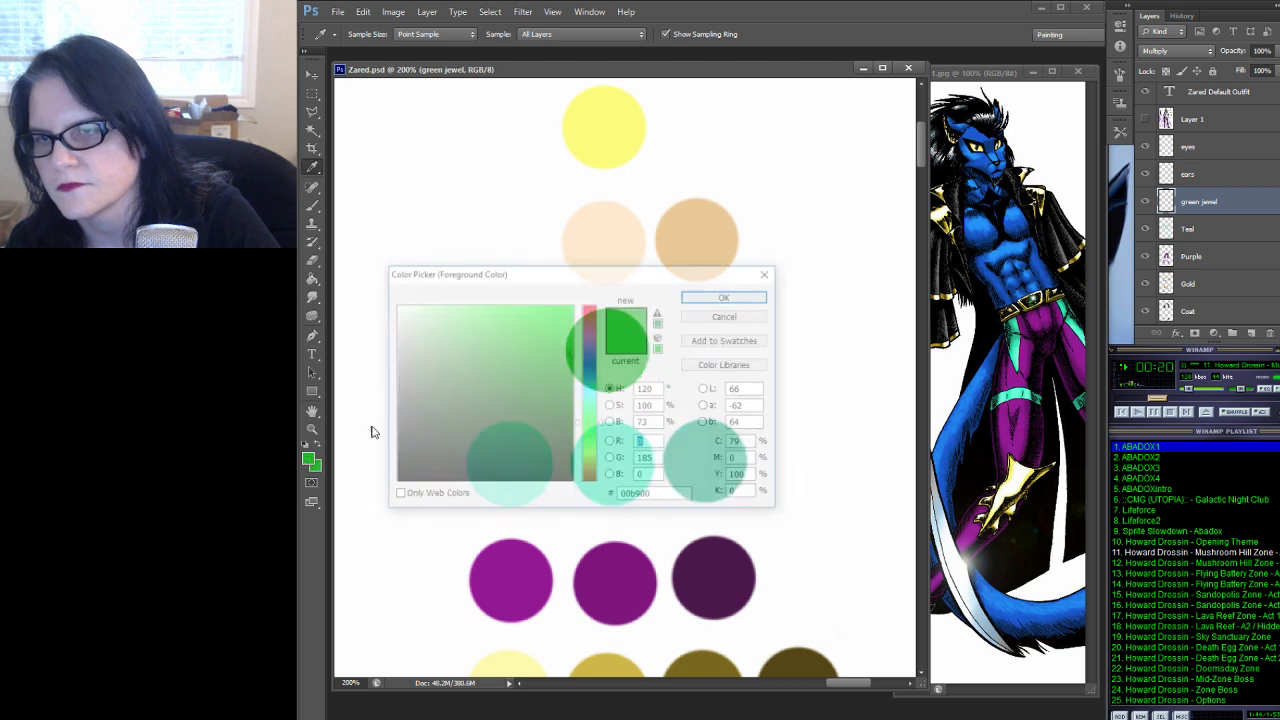
left_click_drag(571, 390, 569, 416)
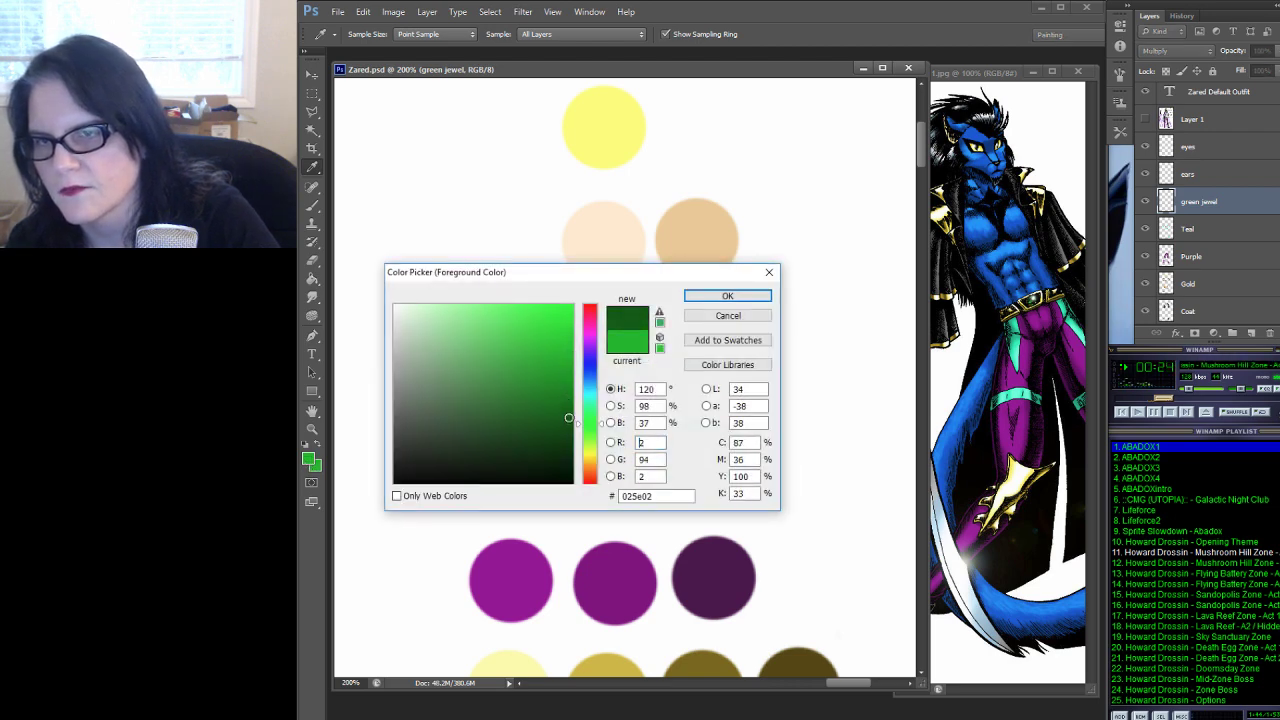
left_click(728, 296)
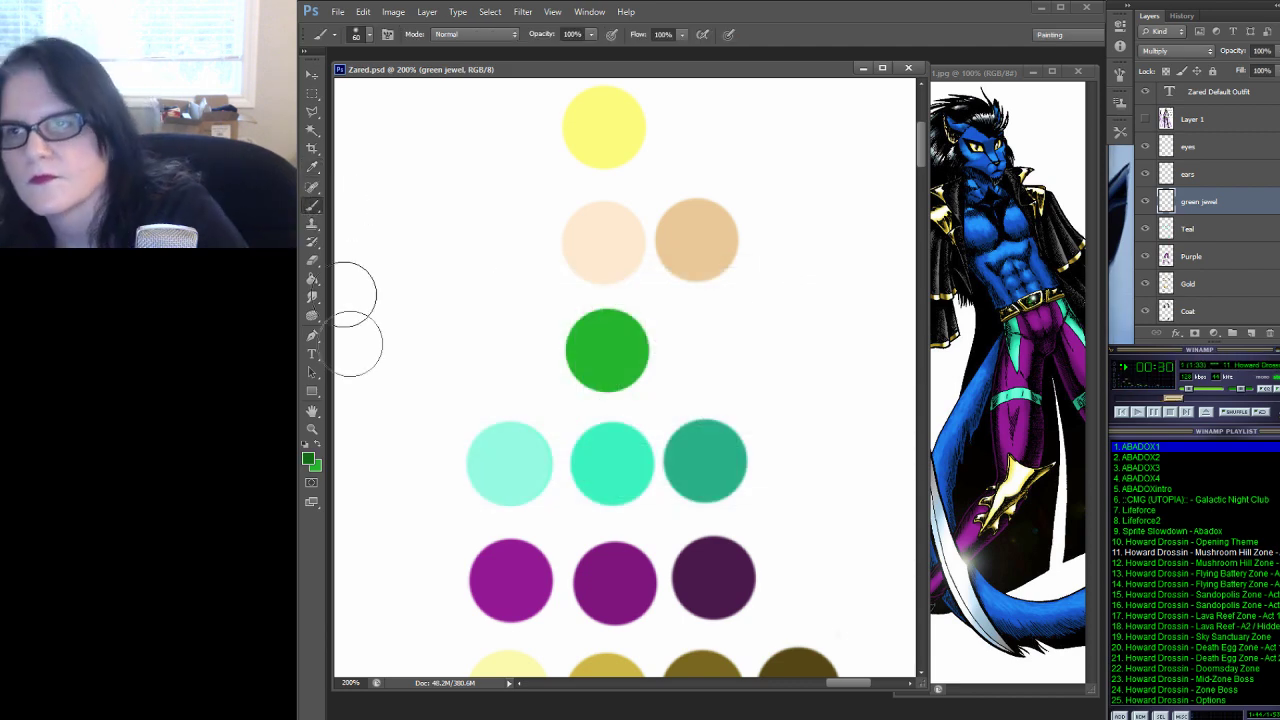
Choose the 60 px brush with 100% hardness and stamp a dark green swatch to the right of the green one
left_click(369, 35)
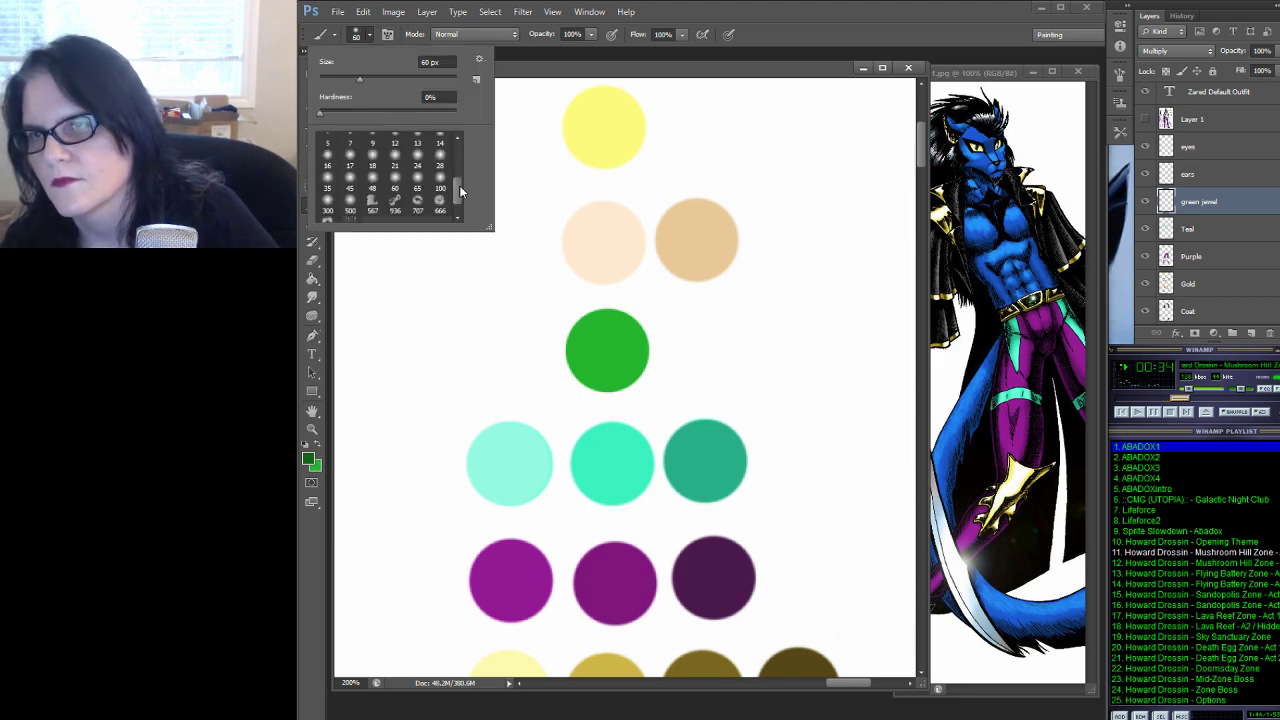
scroll(459, 185, "up", 3)
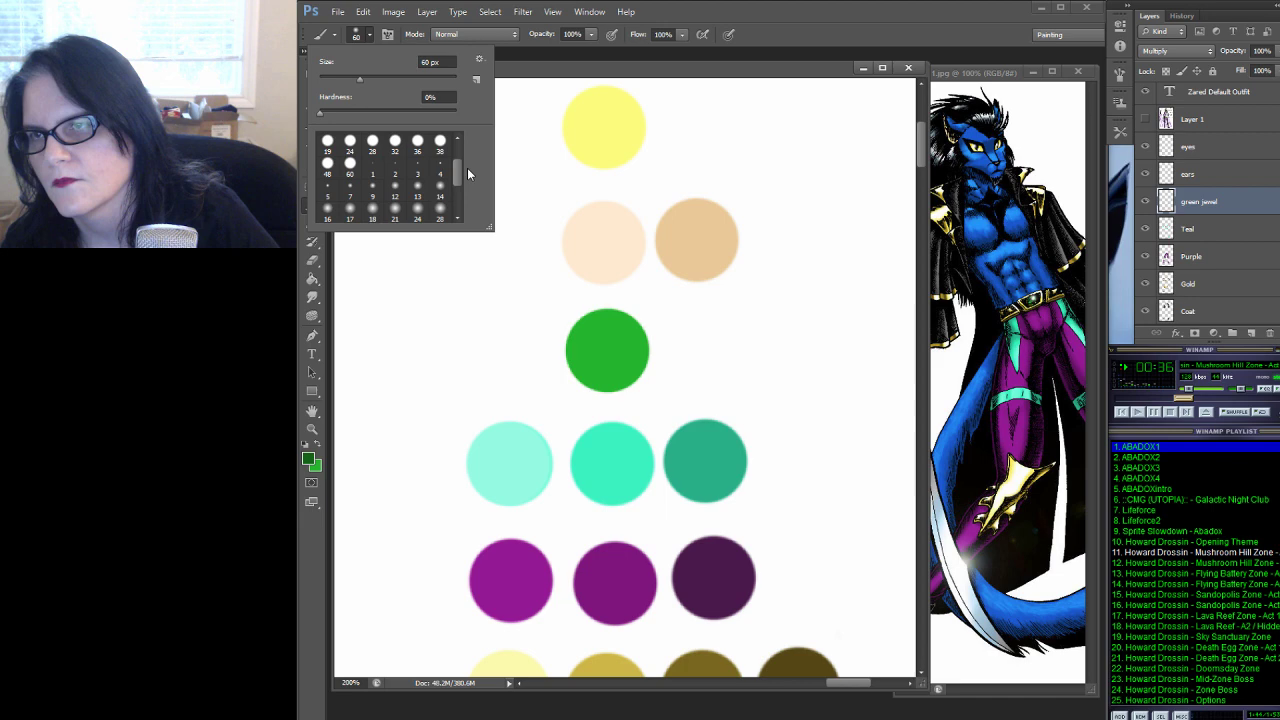
left_click(349, 164)
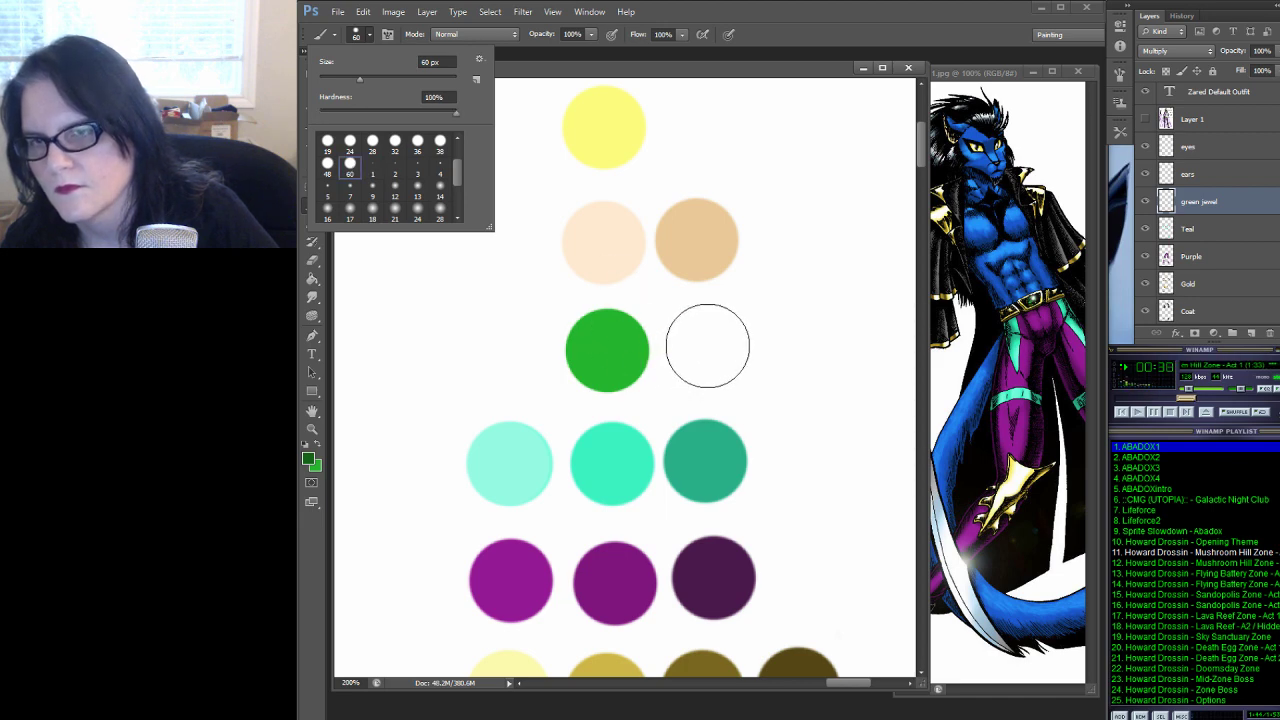
left_click(707, 346)
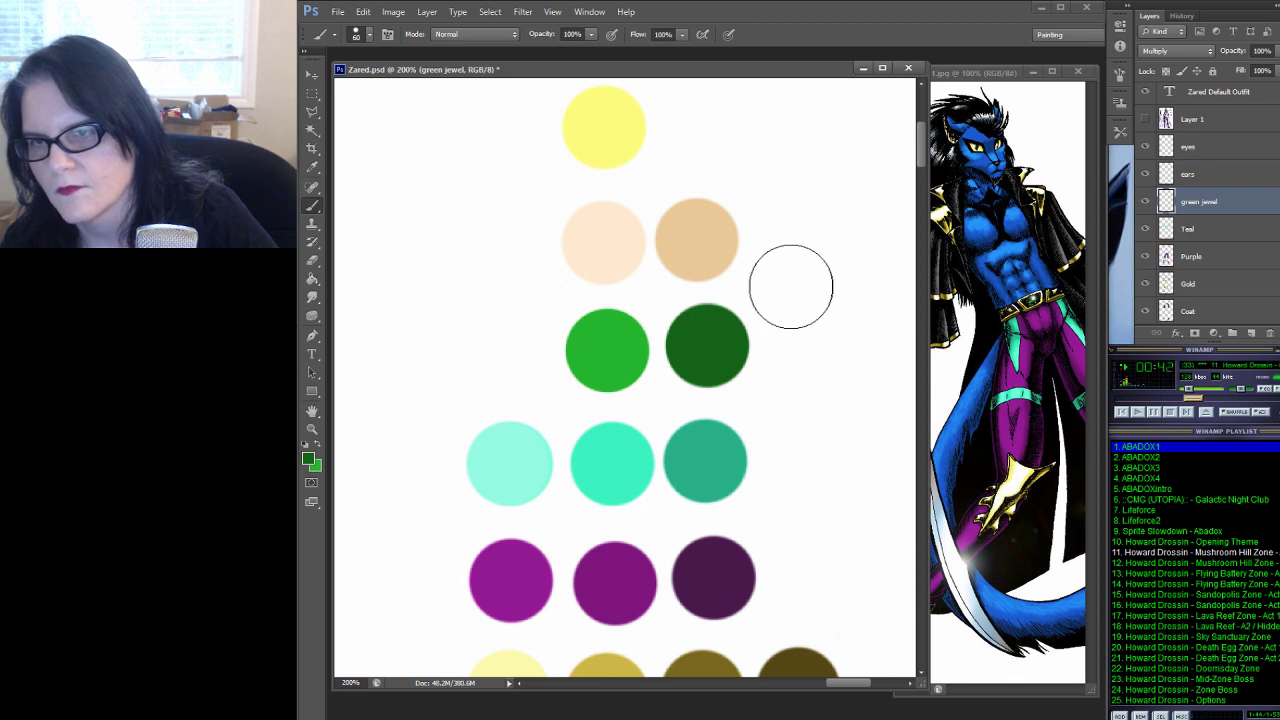
Lighten the sampled green to about #4bff4b and stamp it with the brush as a light green swatch left of the green one
left_click(312, 167)
left_click(308, 455)
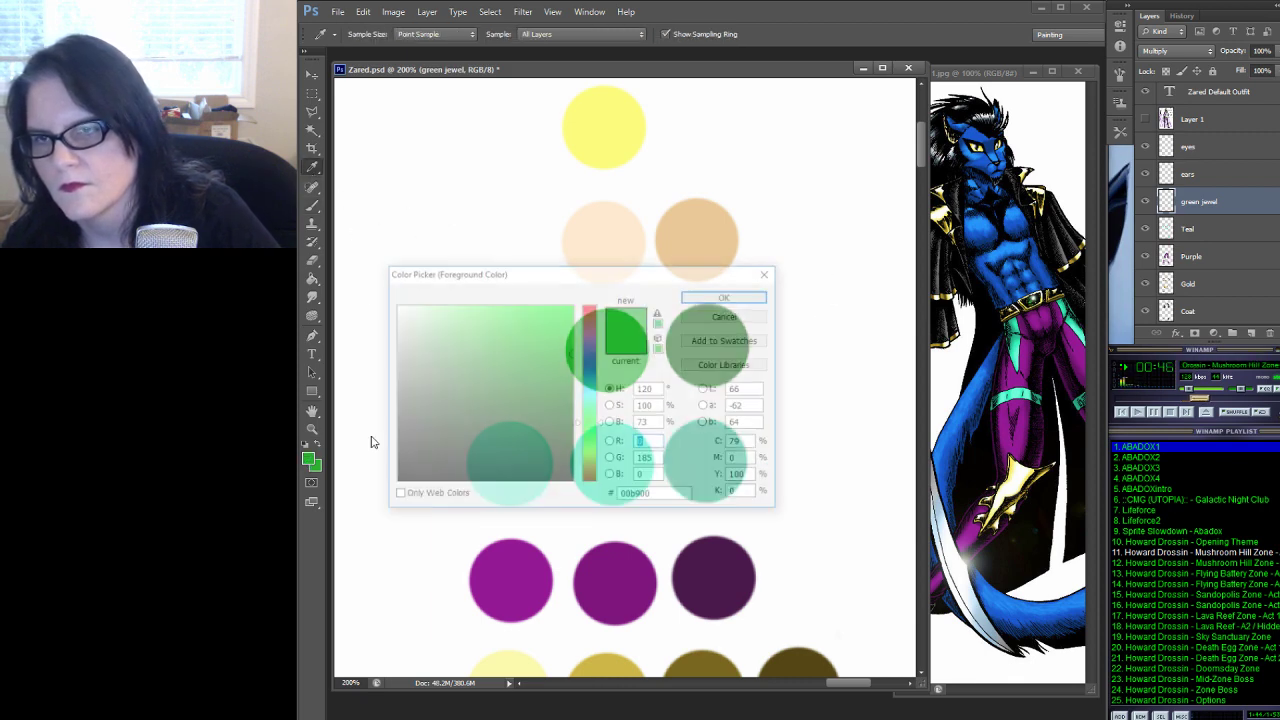
mouse_move(566, 320)
left_mouse_down()
mouse_move(576, 299)
mouse_move(476, 292)
left_mouse_up()
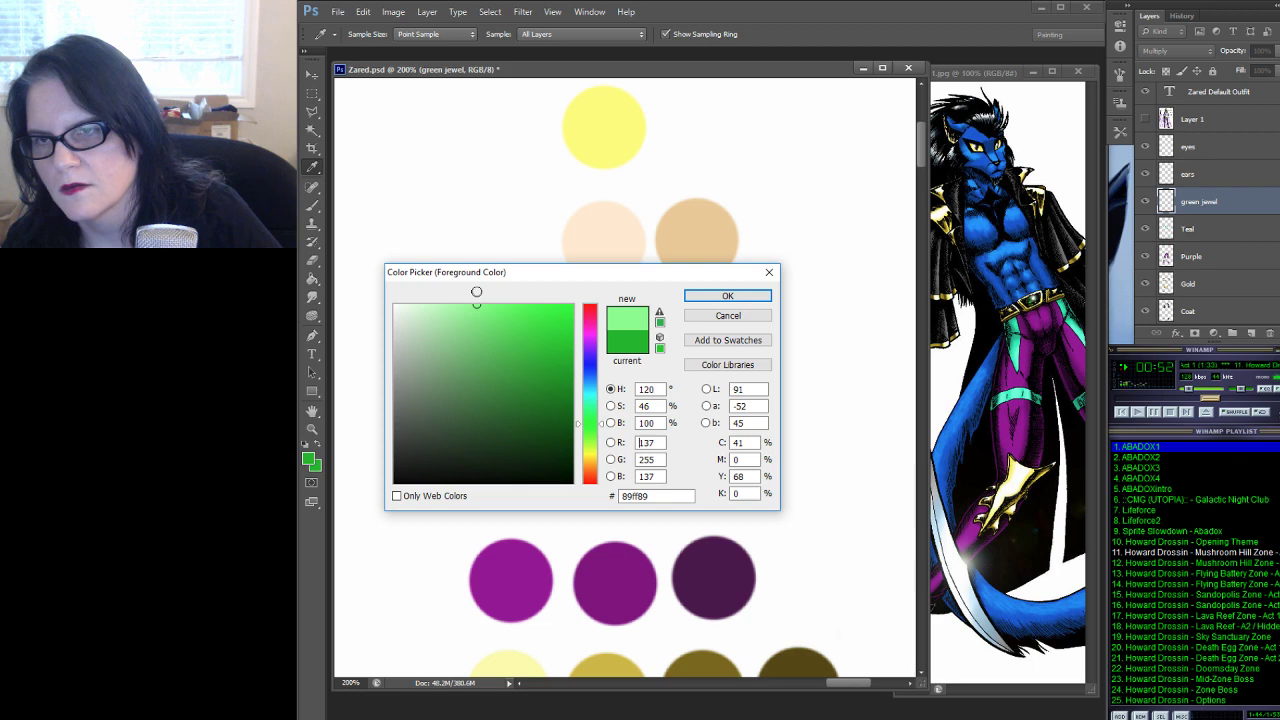
left_click_drag(544, 277, 710, 234)
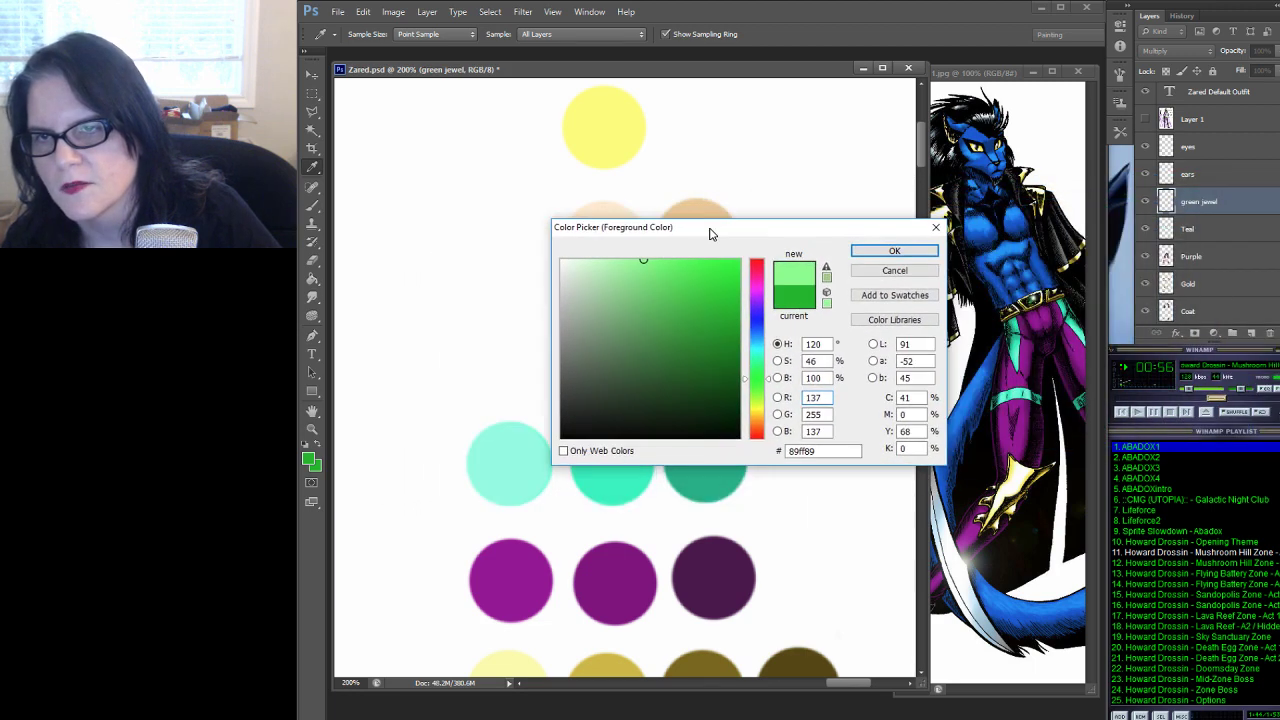
left_click_drag(648, 260, 697, 260)
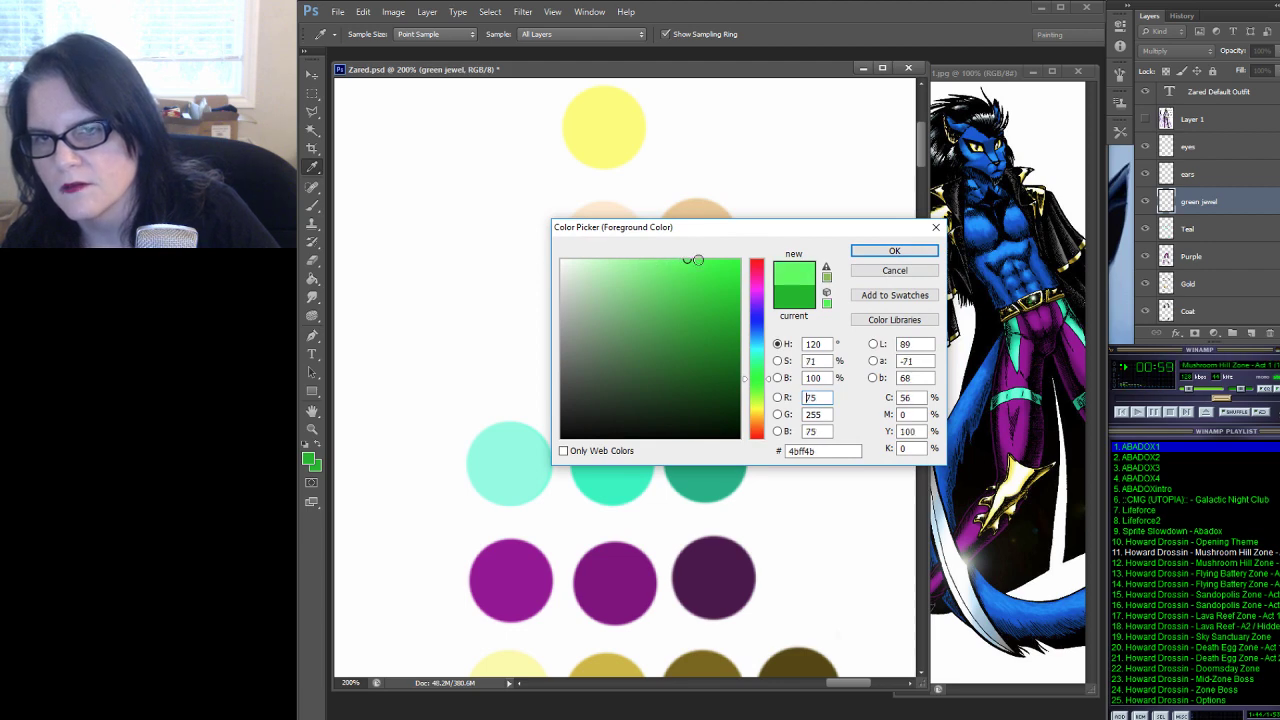
left_click(894, 251)
left_click(313, 205)
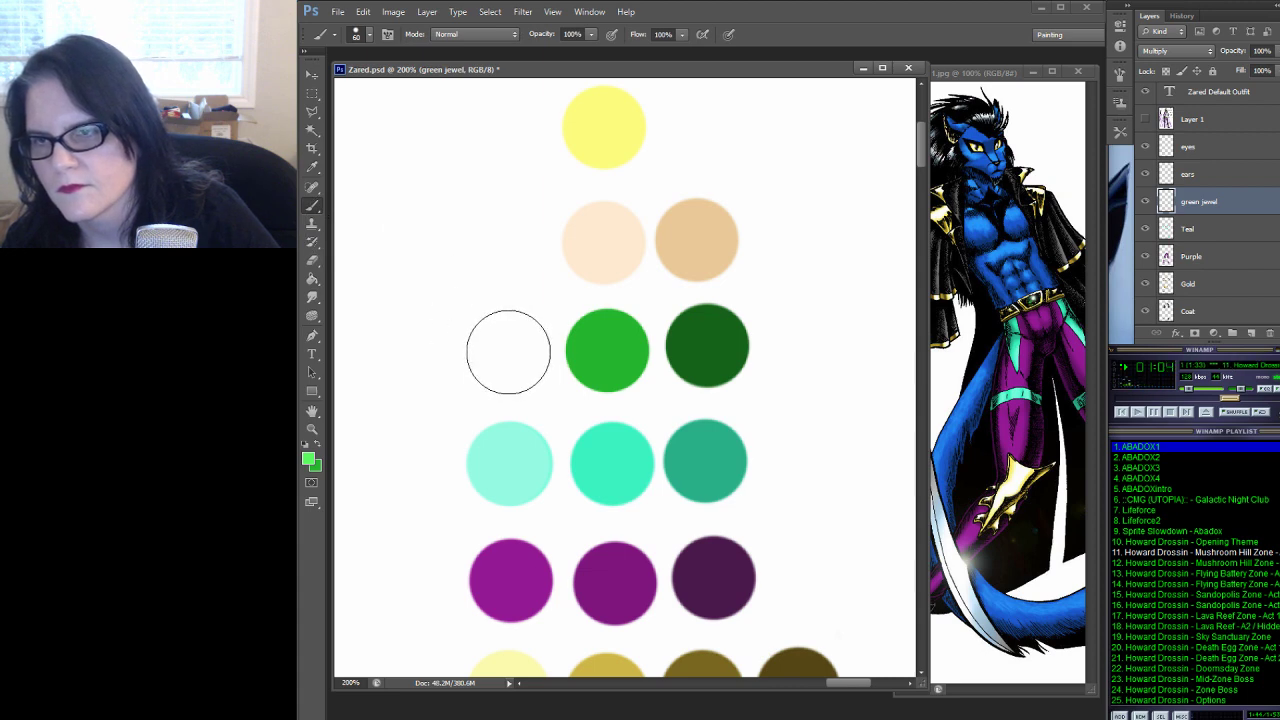
left_click(508, 352)
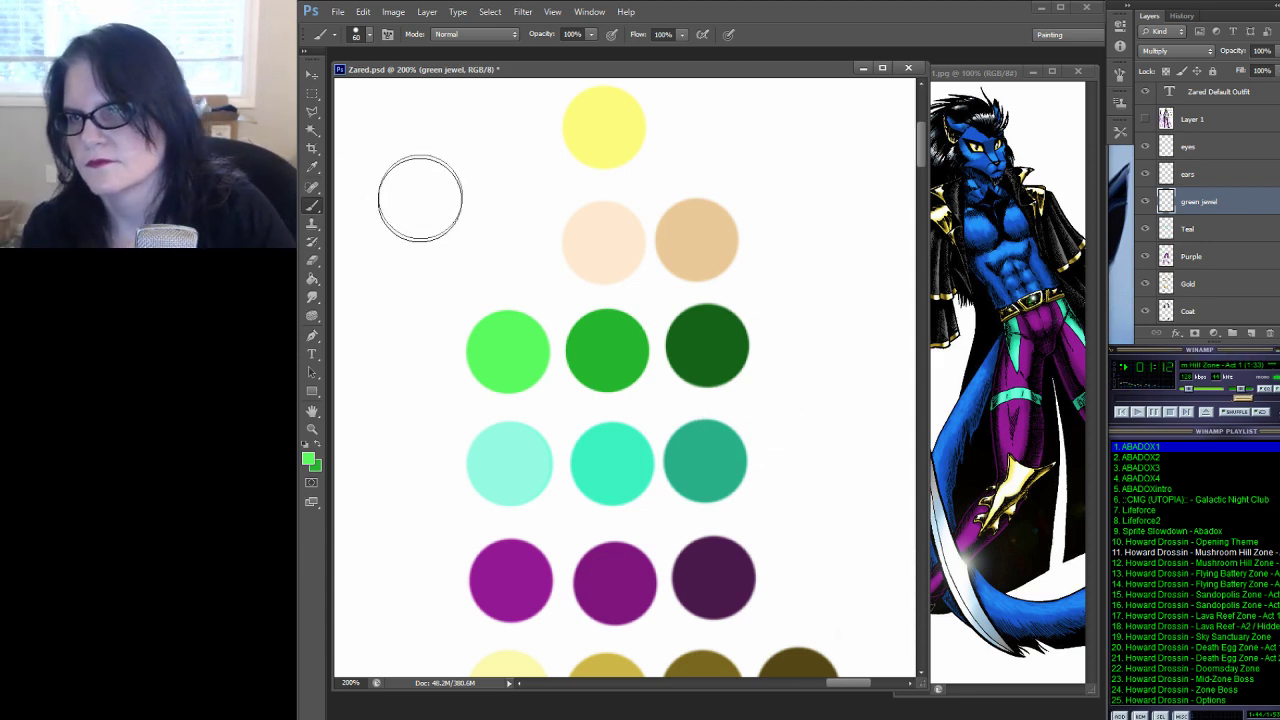
Sample the dark green swatch, select the belt jewel's area, and shade its lower half with the 18 px brush at 100% hardness
left_click(311, 167)
left_click(717, 337)
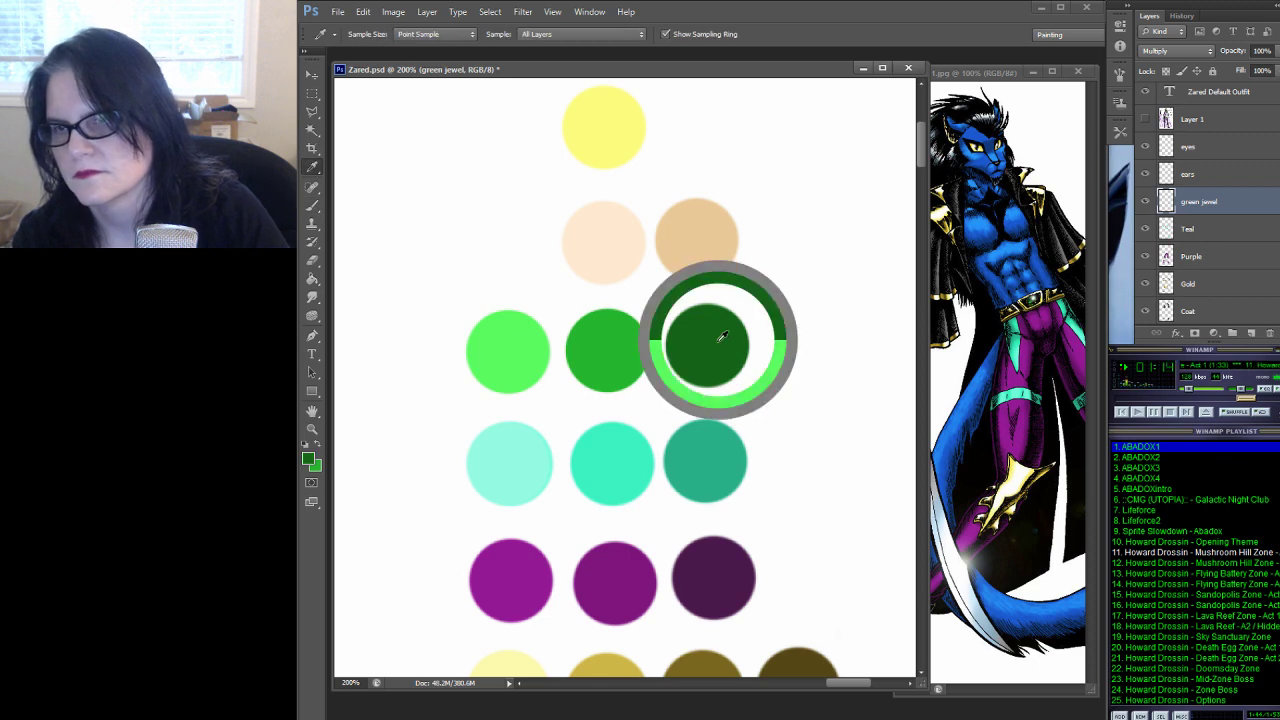
mouse_move(451, 394)
left_mouse_down()
mouse_move(483, 357)
mouse_move(582, 356)
mouse_move(563, 406)
mouse_move(591, 374)
mouse_move(554, 384)
mouse_move(591, 269)
left_mouse_up()
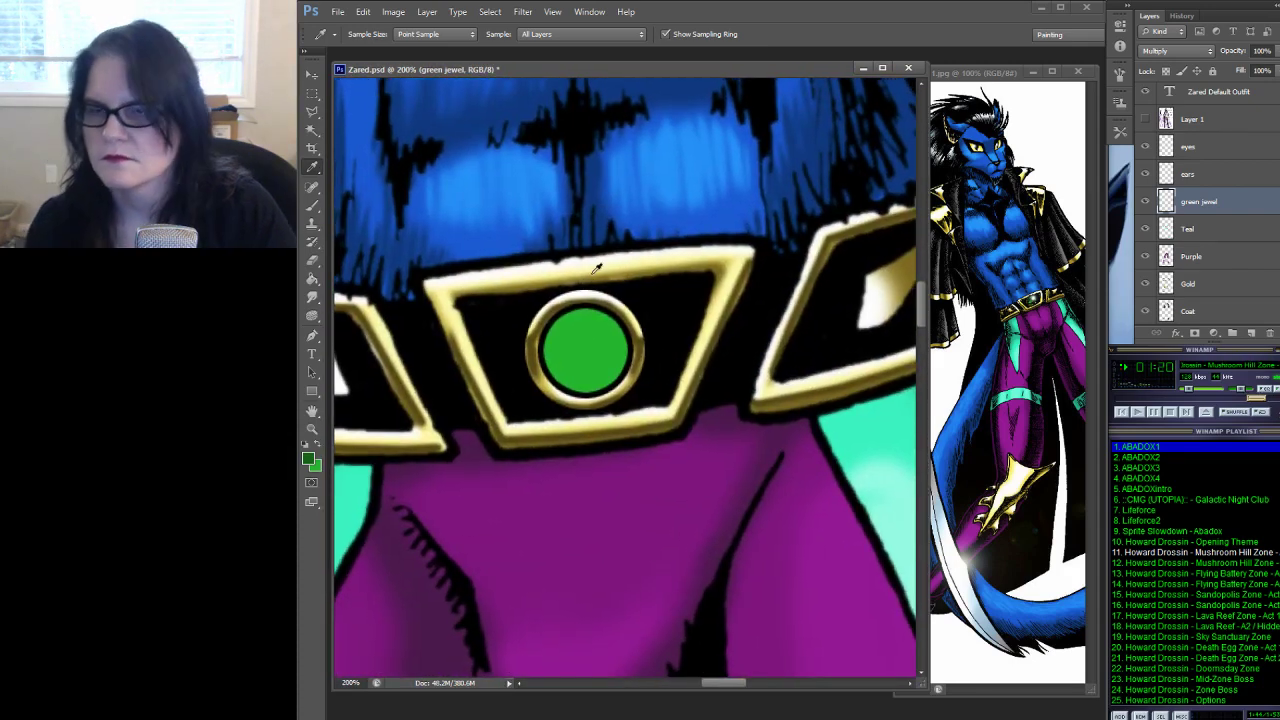
left_click(1167, 201, "ctrl")
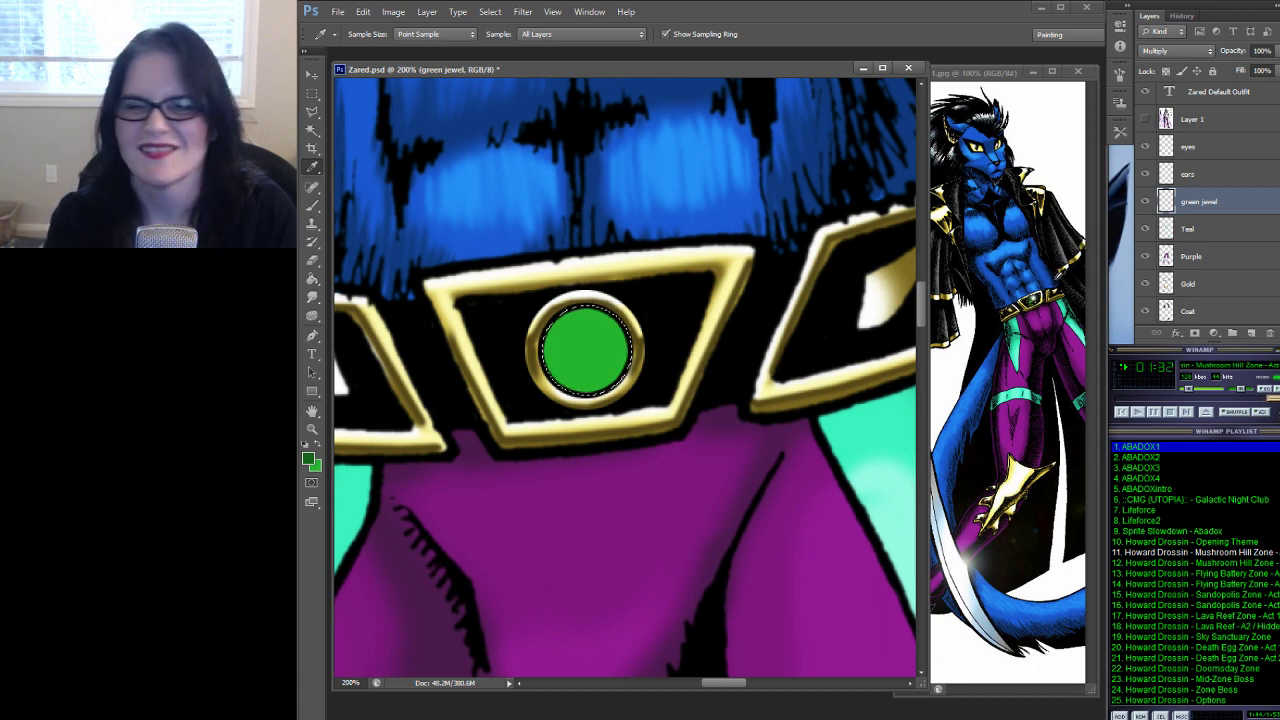
left_click(314, 204)
left_click(369, 35)
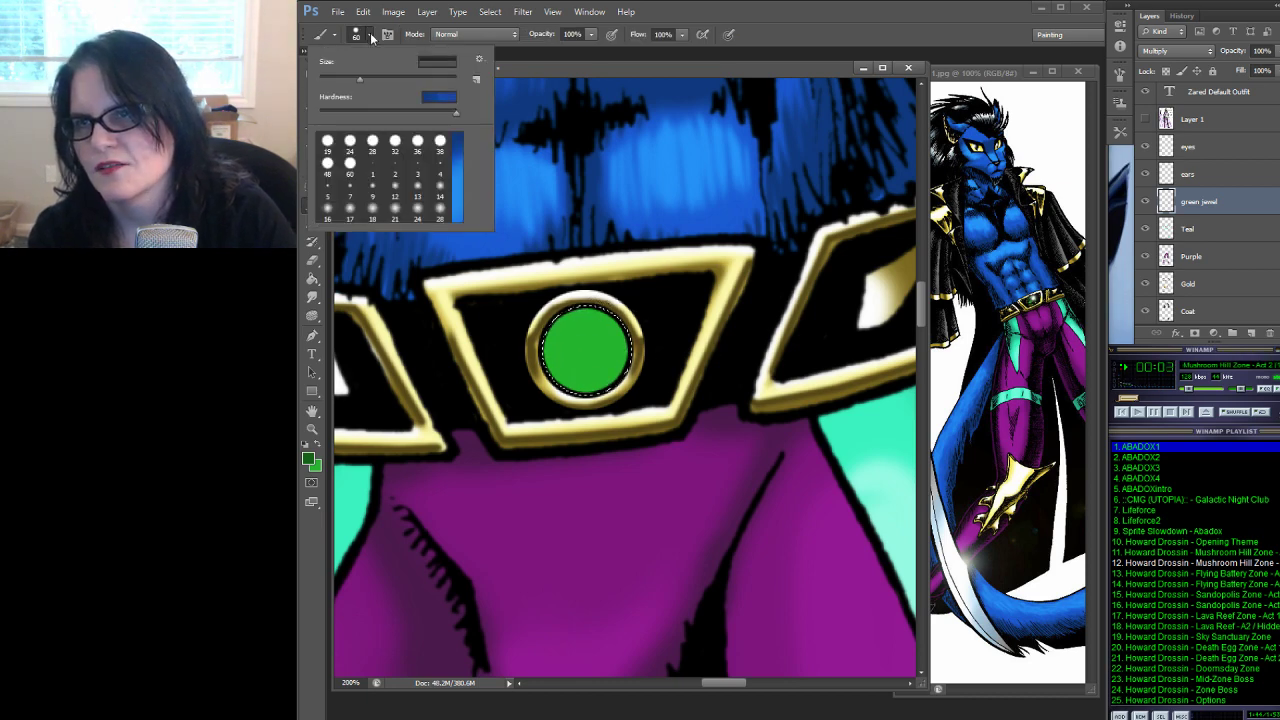
left_click_drag(455, 178, 459, 160)
left_click(437, 170)
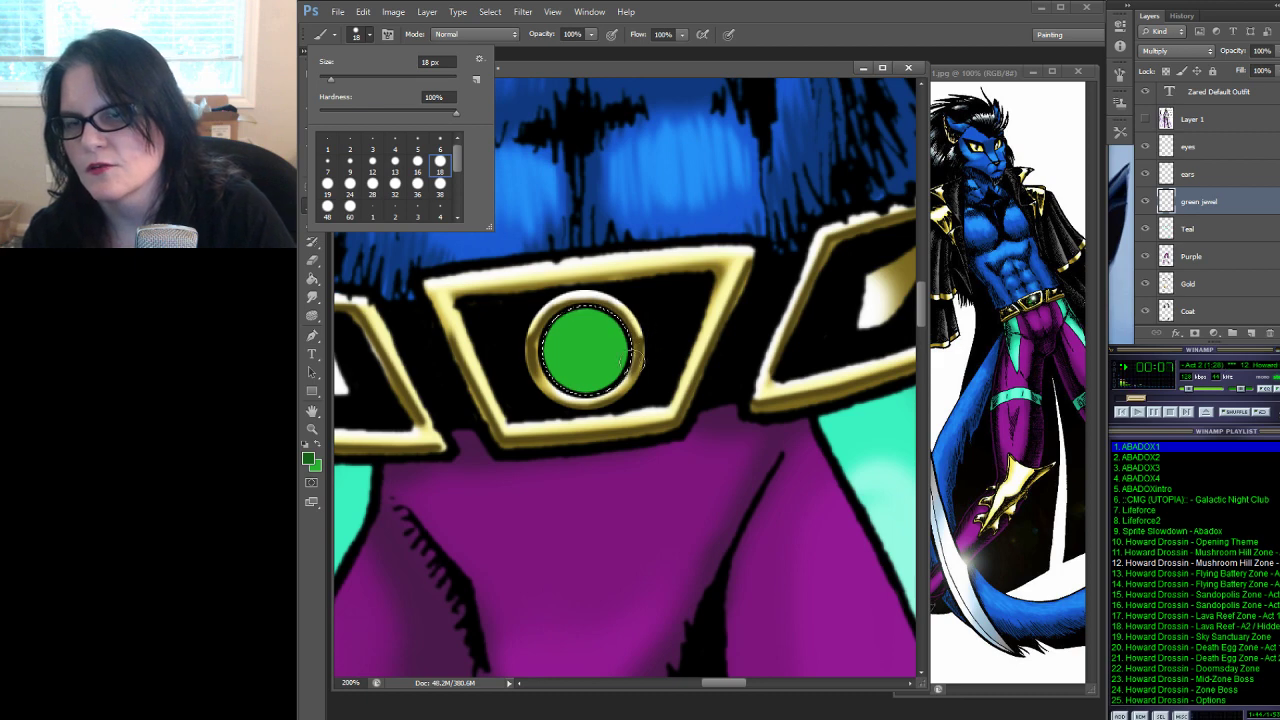
left_click(638, 336)
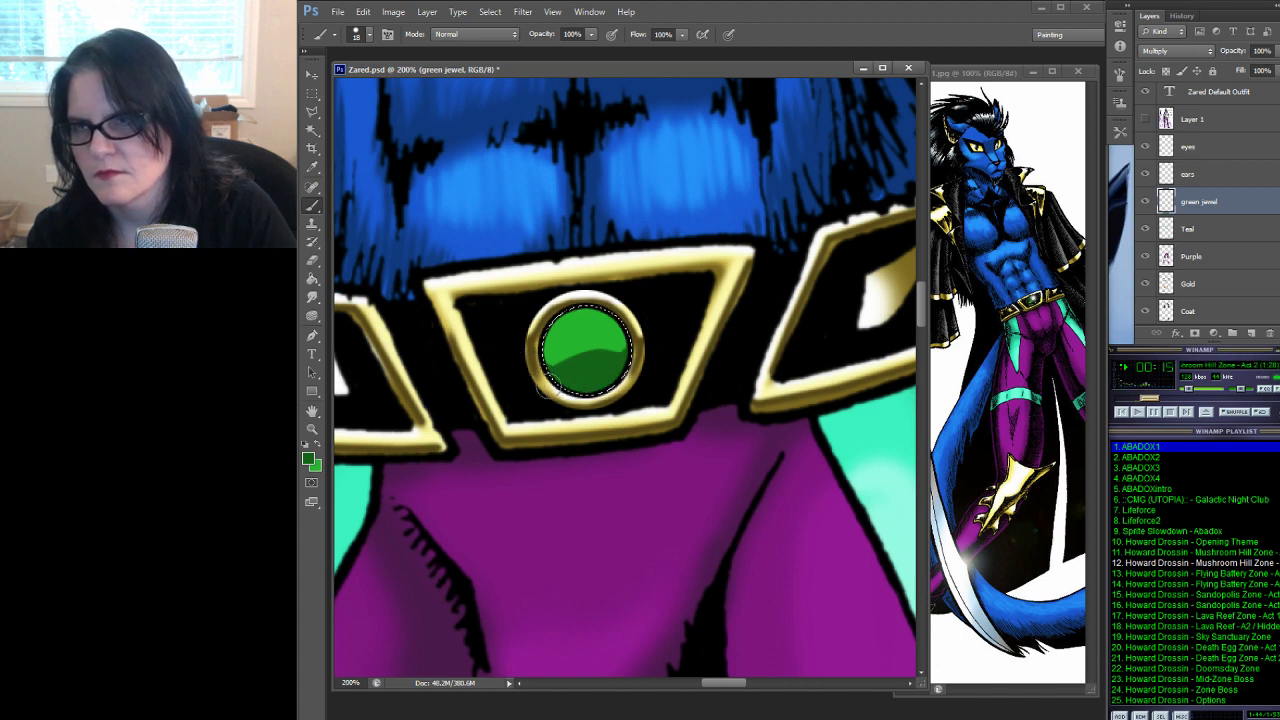
Choose the 24 px brush with 0% hardness and soften the dark green shading across the jewel
left_click(370, 36)
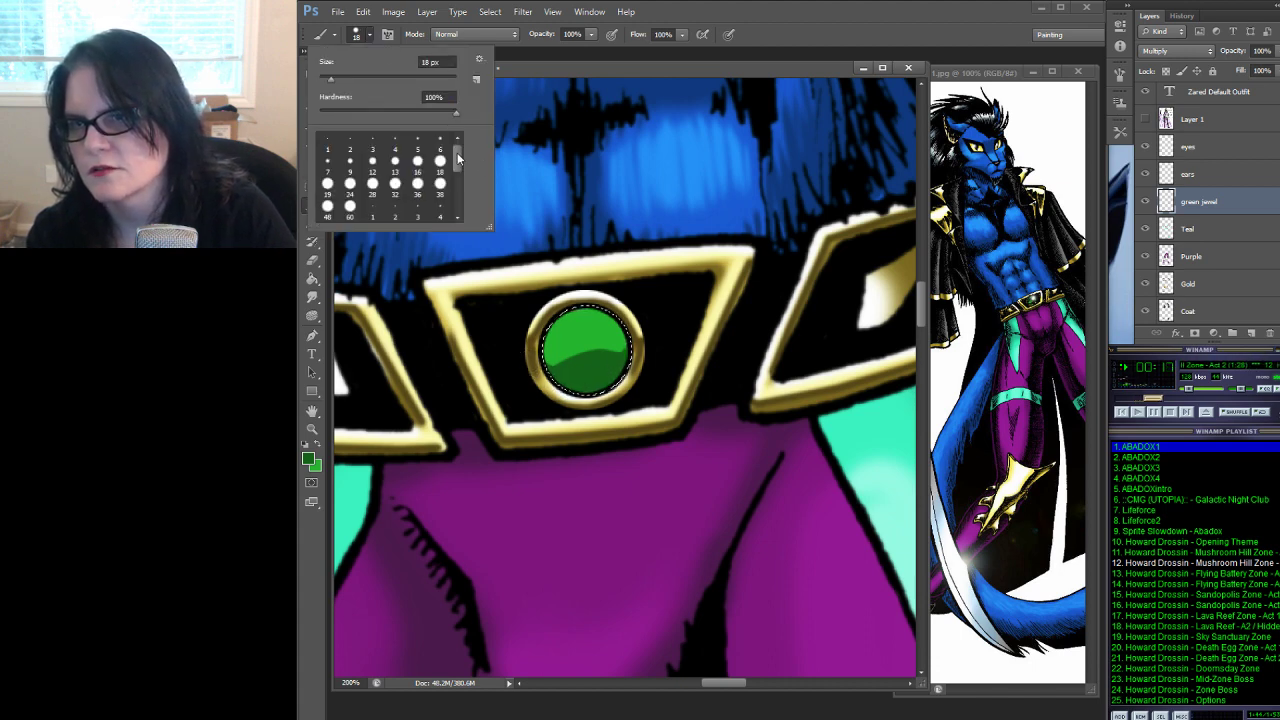
scroll(460, 159, "down", 4)
left_click(417, 172)
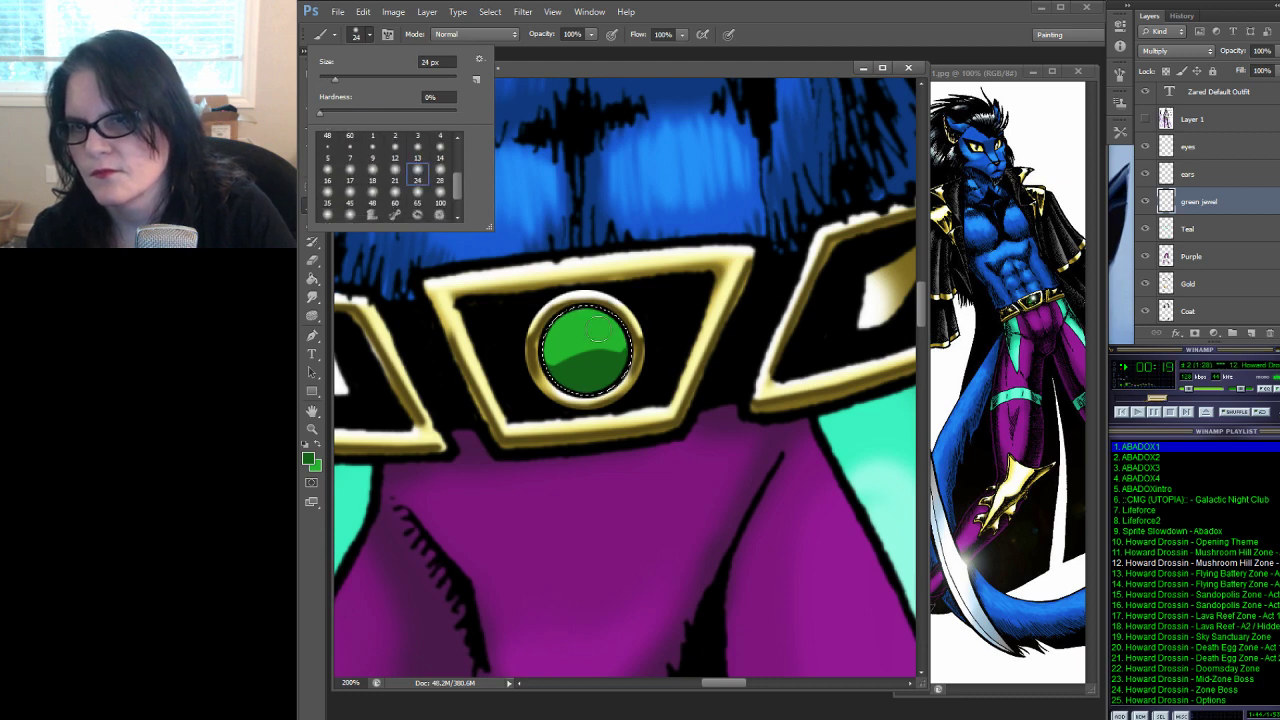
left_click(636, 345)
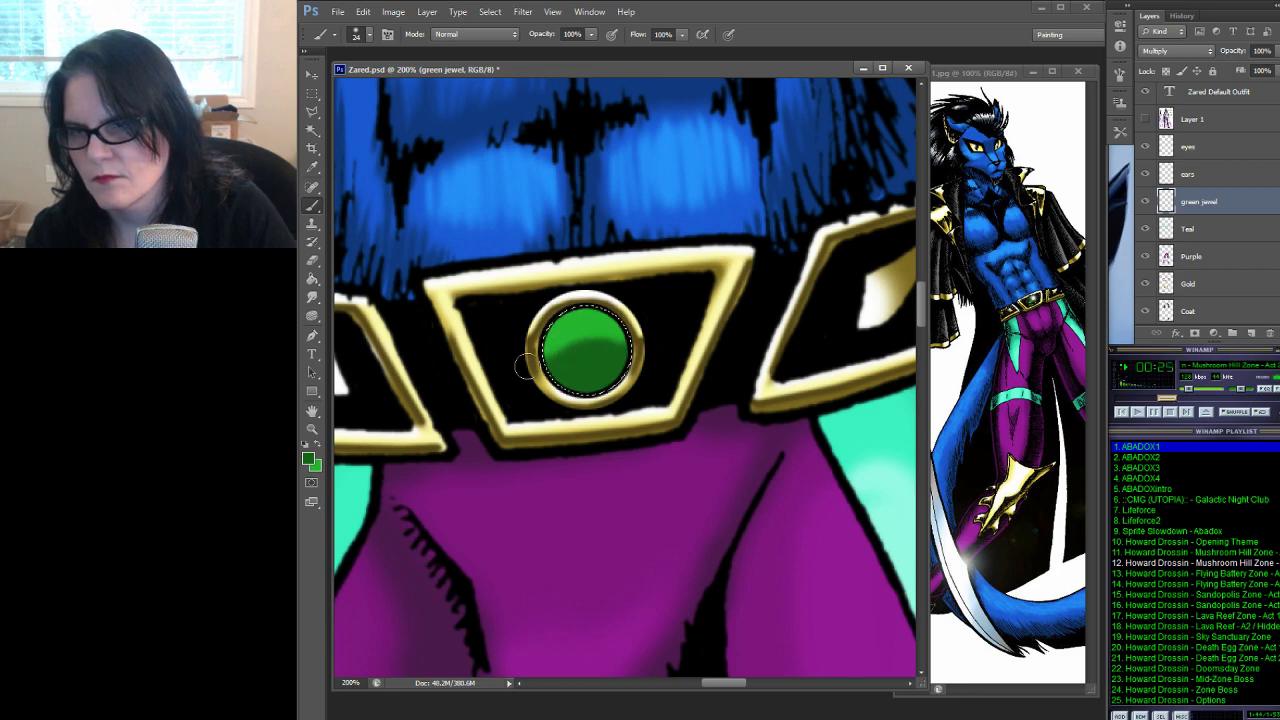
Brush mid green over the jewel's lower part with the 45 px brush at 0% hardness
left_click(317, 447)
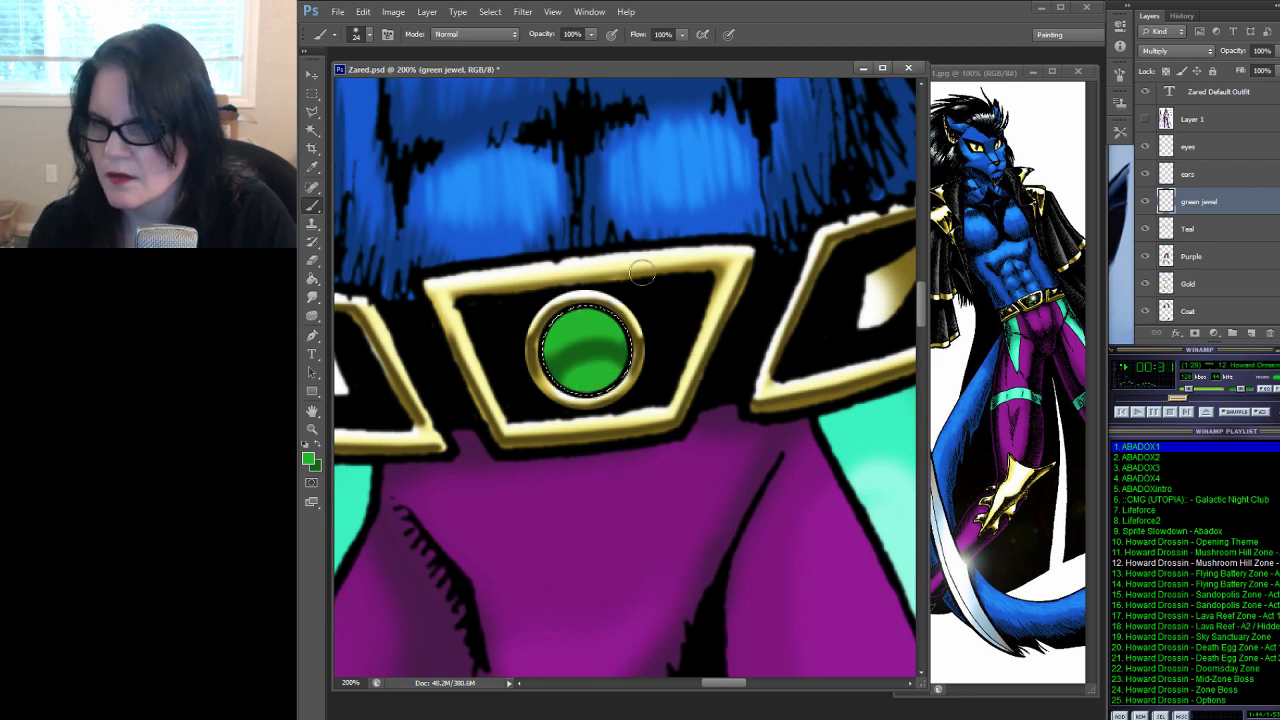
left_click(368, 35)
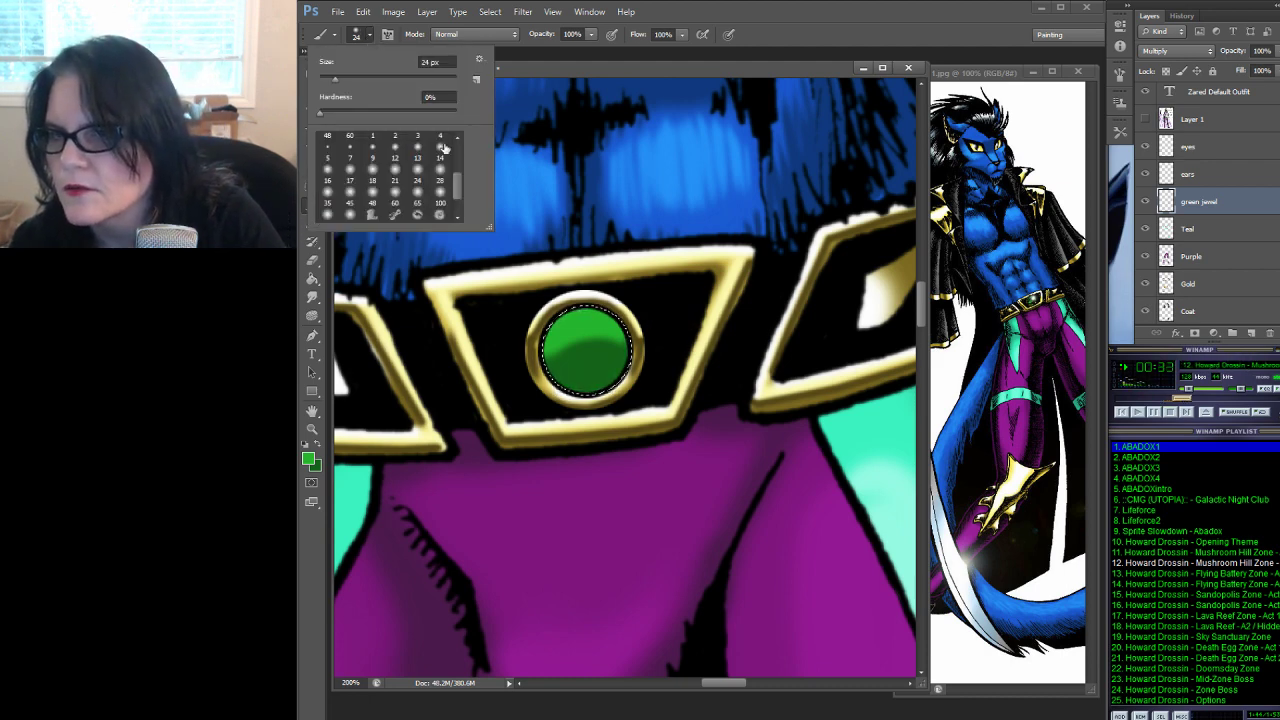
left_click(395, 201)
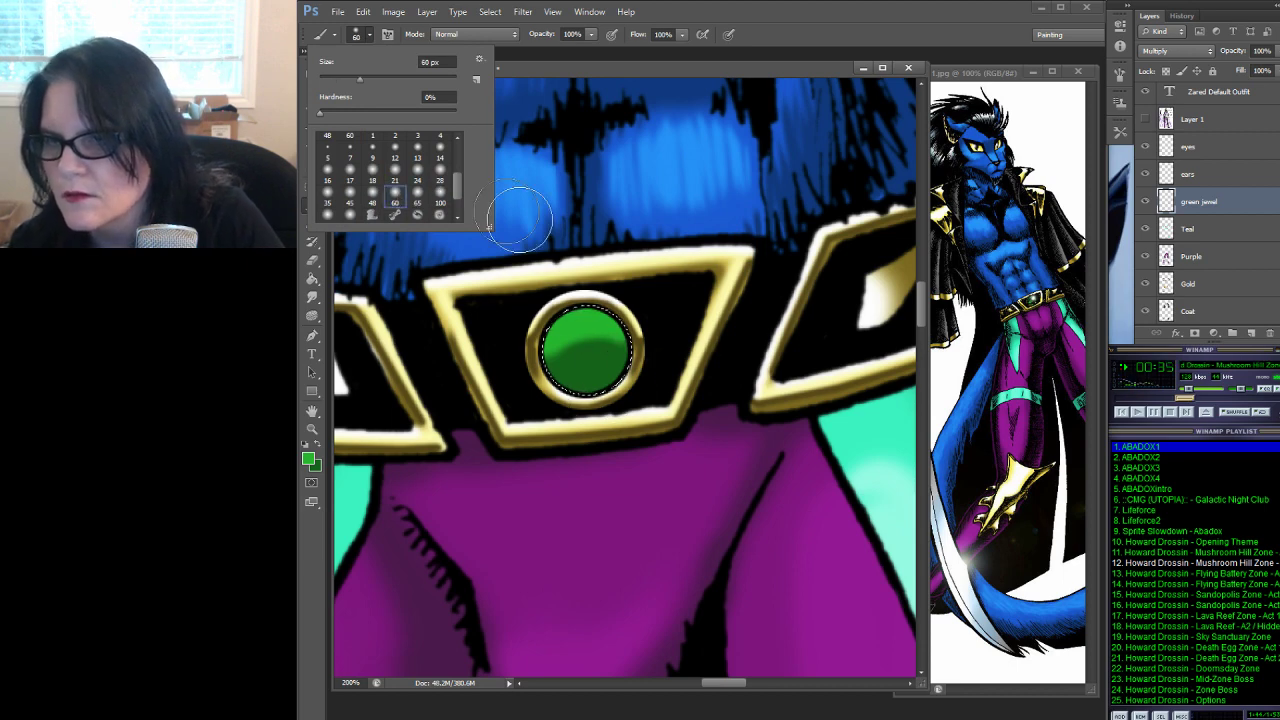
left_click(349, 202)
left_click(585, 385)
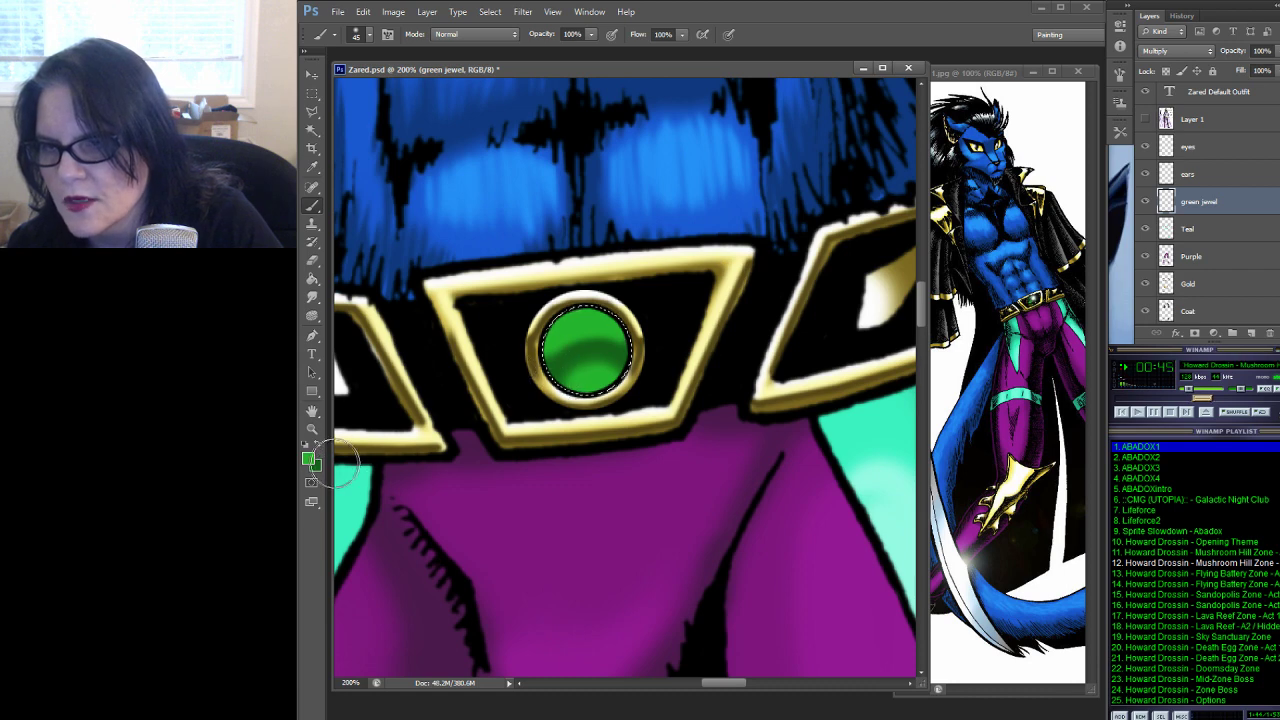
Repaint the jewel's lower half dark green, add a round mid-green glow inside it, and darken the jewel's side edges
left_click(317, 446)
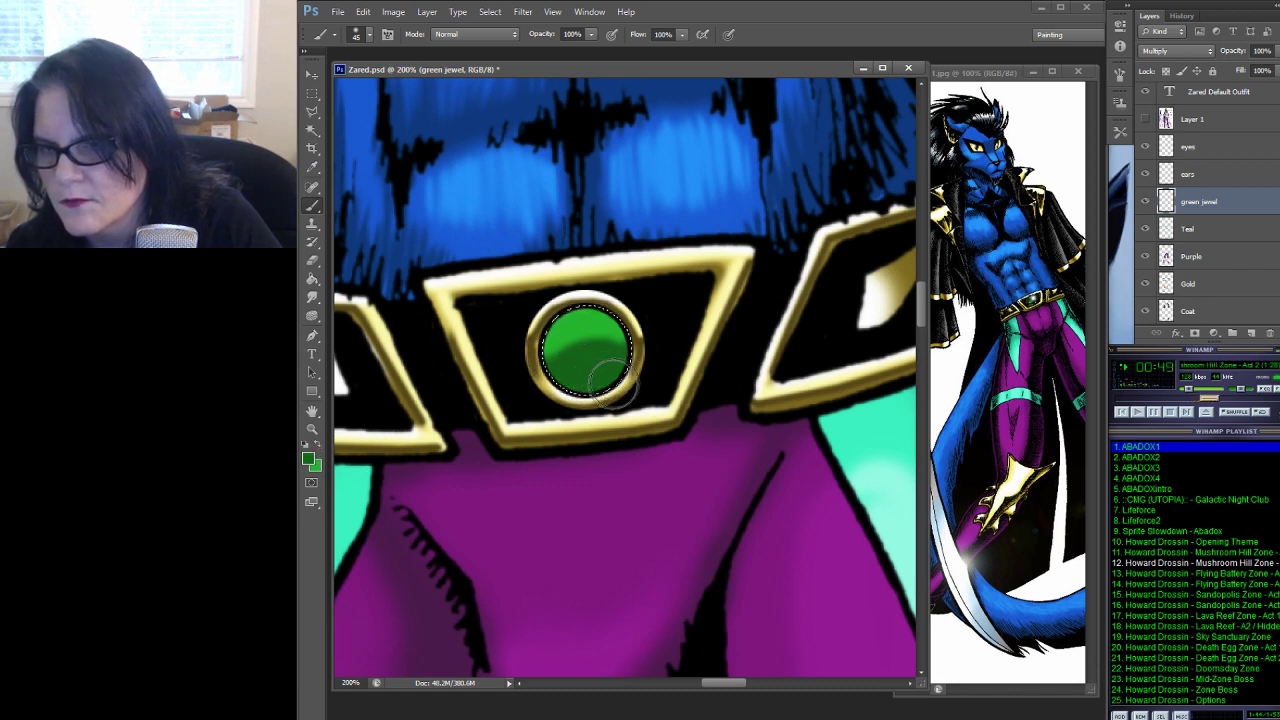
left_click(317, 446)
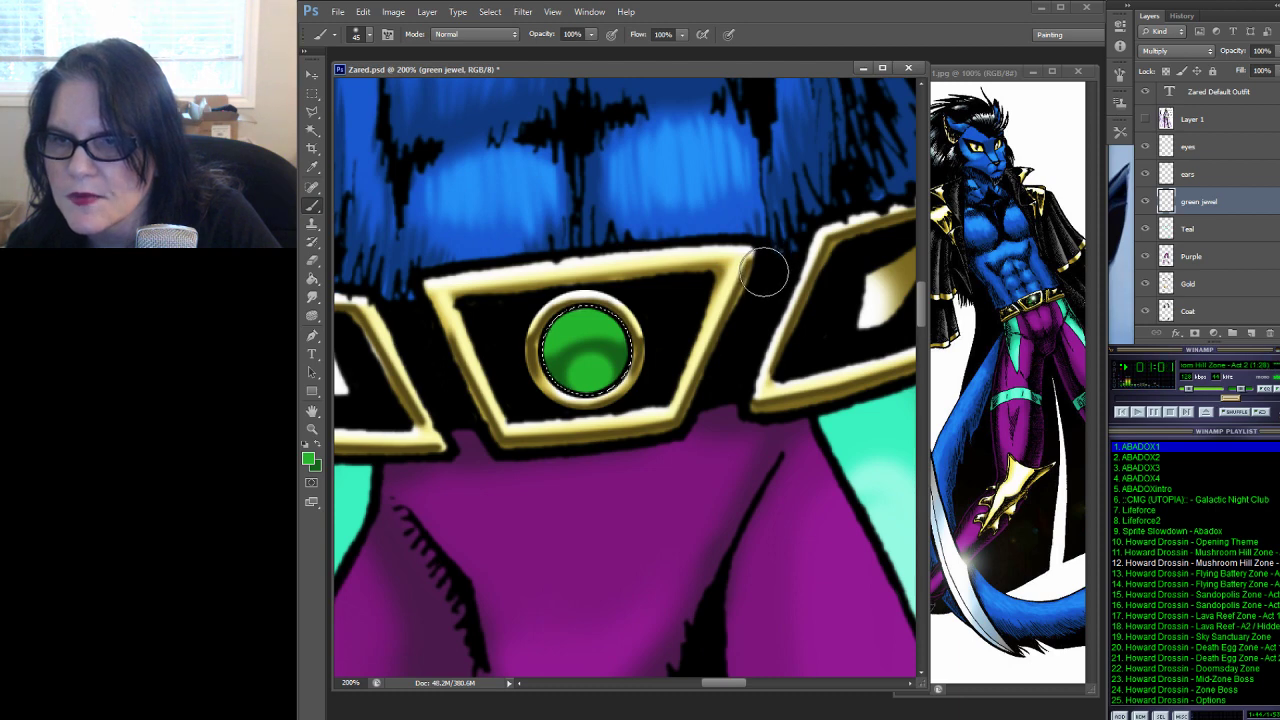
left_click(318, 445)
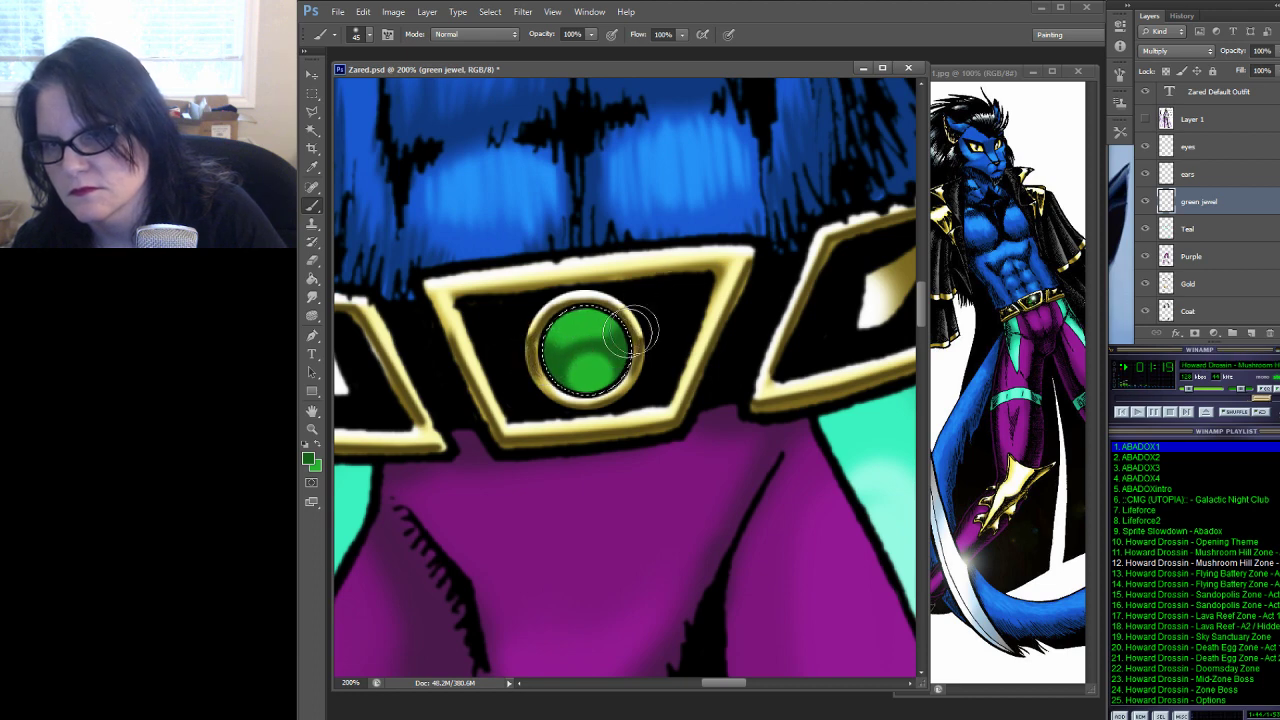
Smudge the boundaries between the light and dark greens on the jewel with the 21 px Smudge brush at 45% strength
left_click(313, 298)
left_click(364, 35)
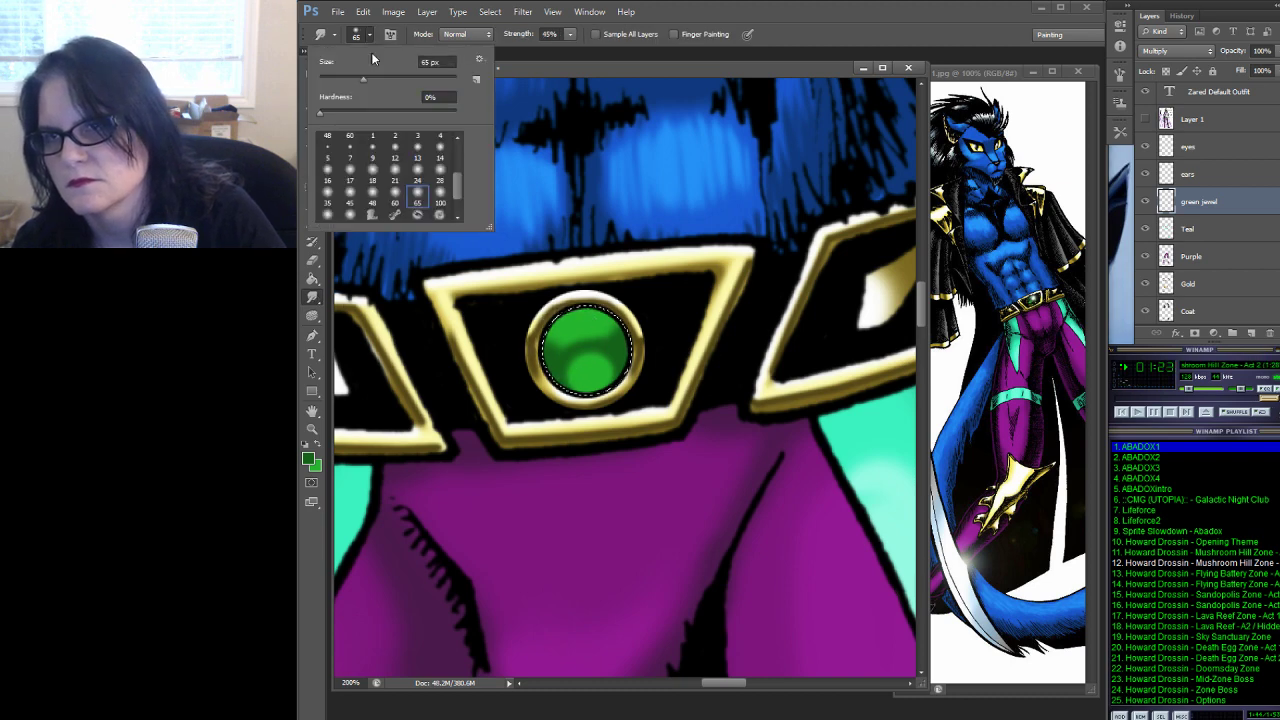
left_click(394, 180)
left_click(570, 345)
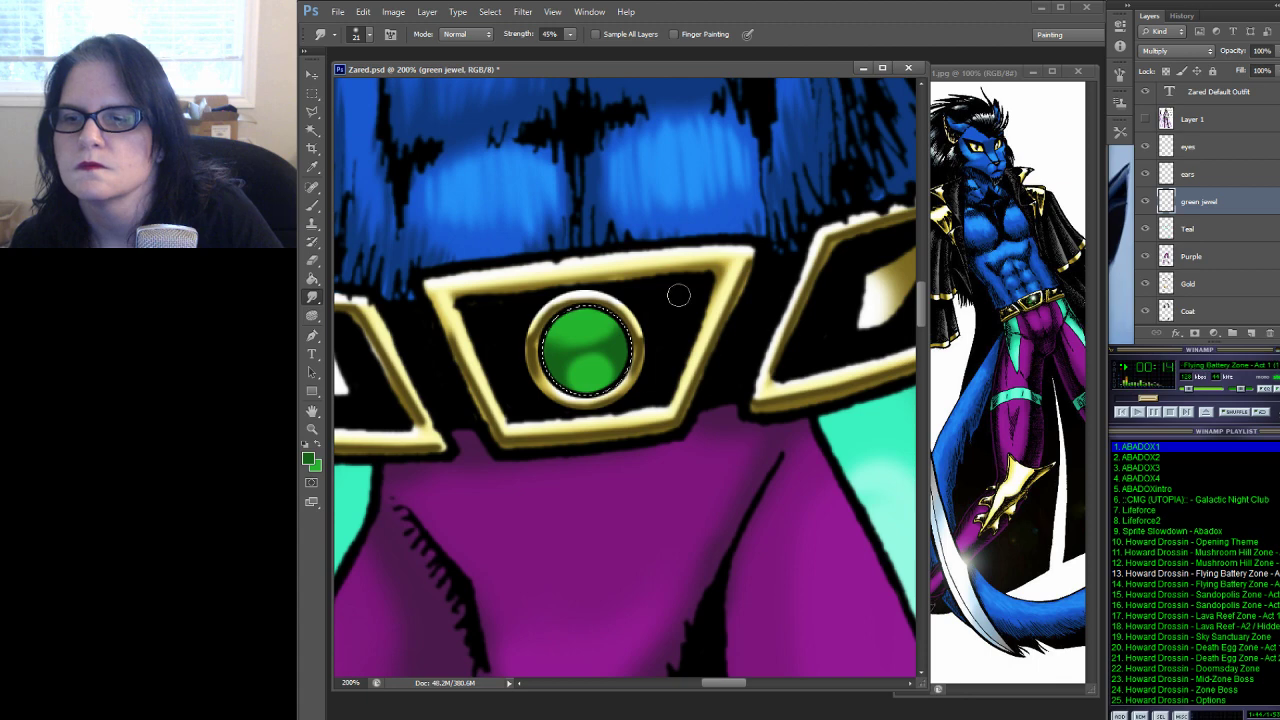
left_click_drag(678, 295, 847, 298)
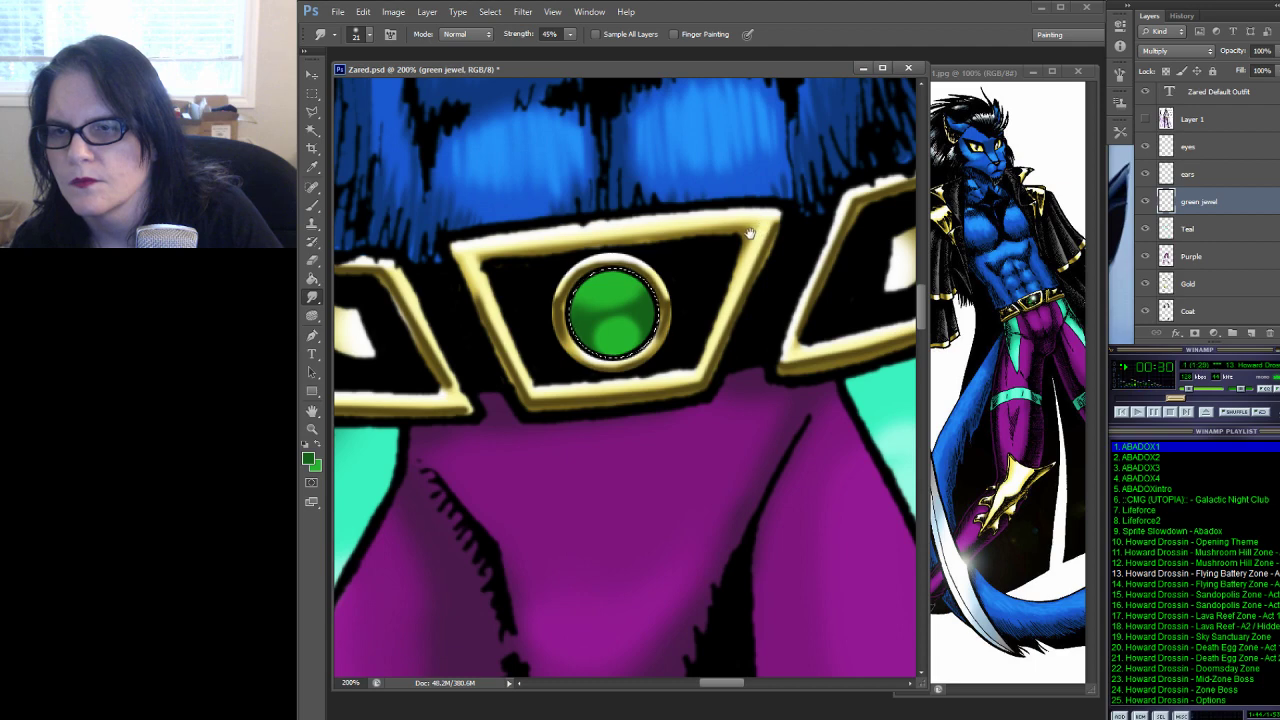
Cover the jewel's lower glow with dark green and darken the foreground color to #003300
left_click(313, 205)
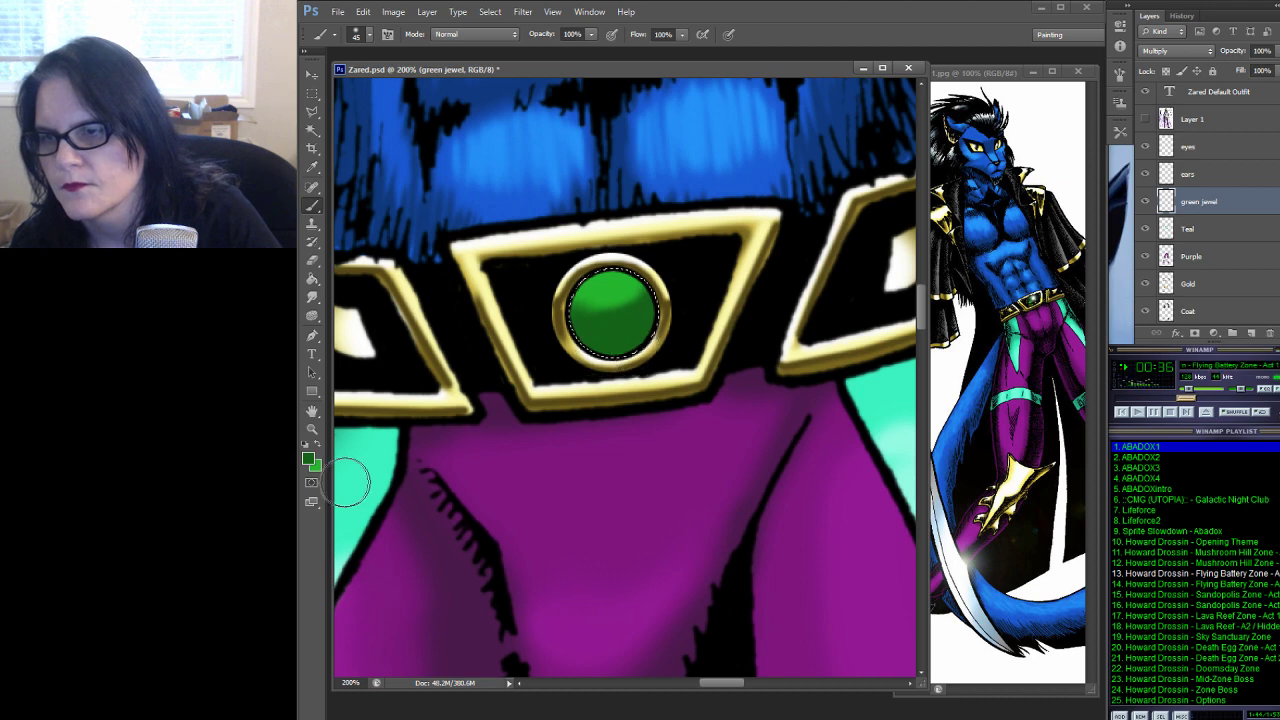
left_click(310, 461)
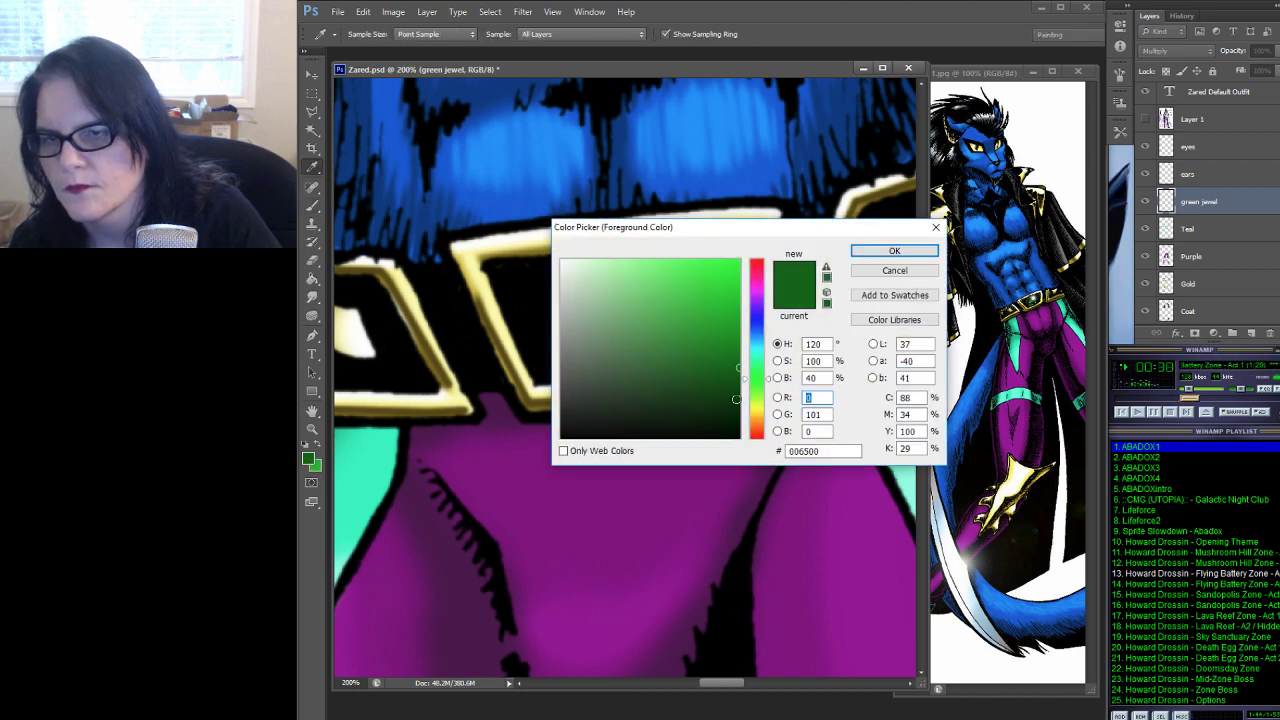
left_click(737, 401)
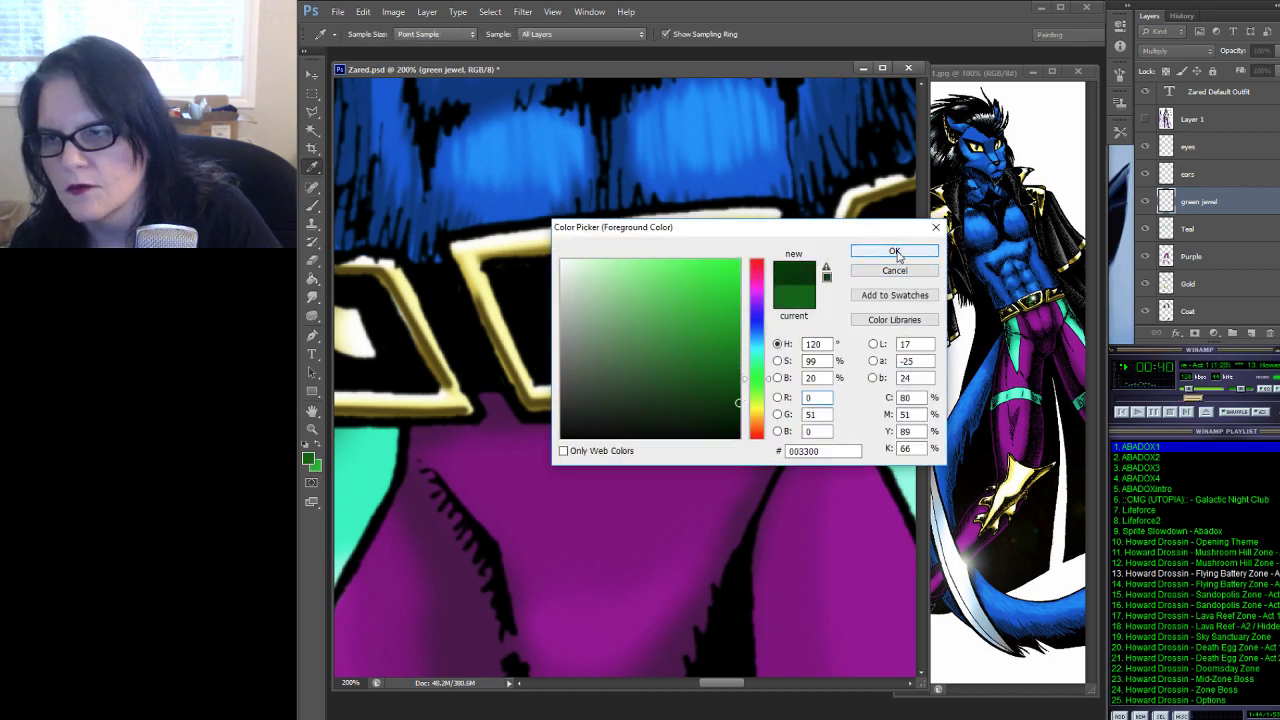
left_click(894, 252)
Return to the color swatches and remove the selection around the green circles
left_click_drag(560, 200, 711, 466)
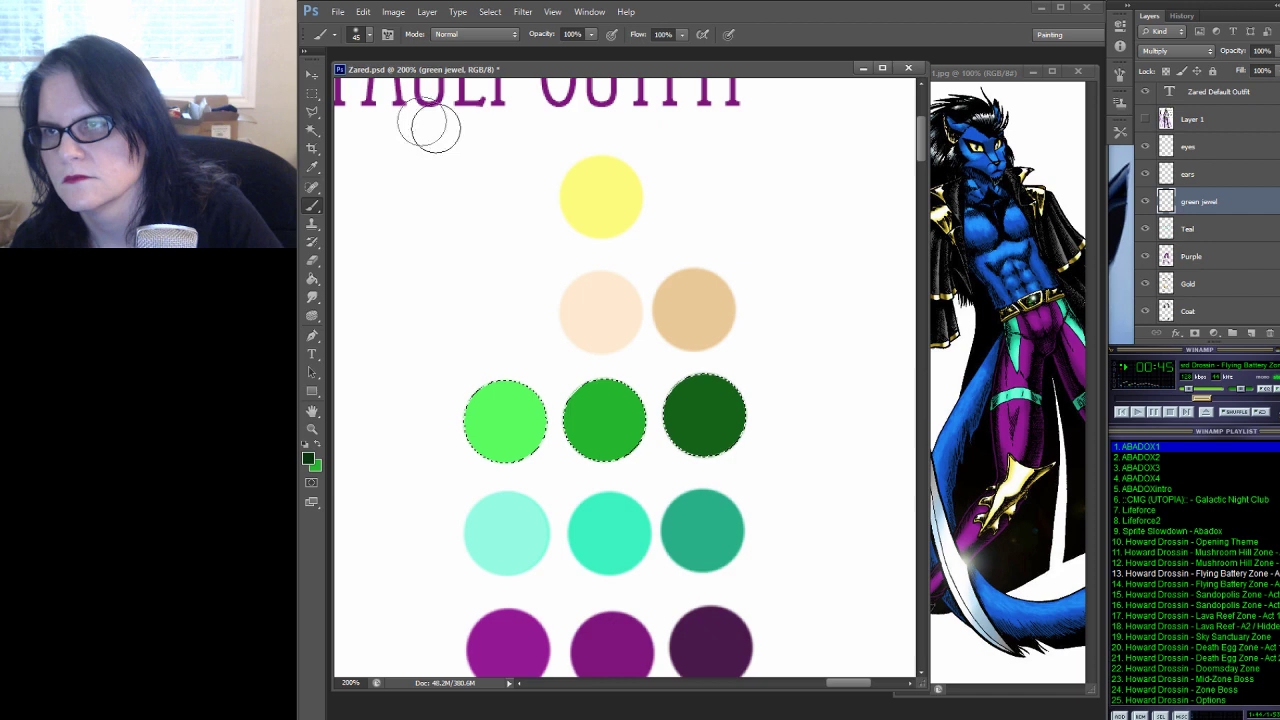
left_click(312, 93)
left_click(471, 243)
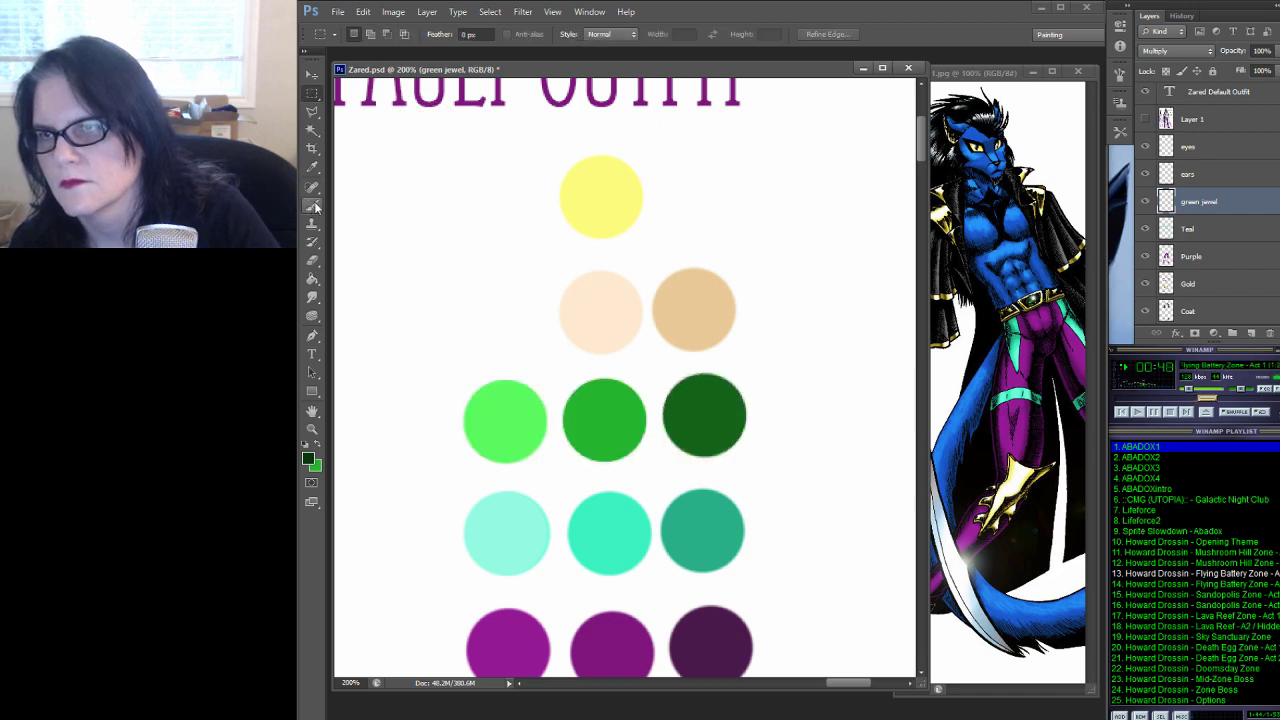
Stamp a very dark green swatch at the end of the green row with the 60 px brush at 100% hardness
left_click(312, 205)
left_click(371, 36)
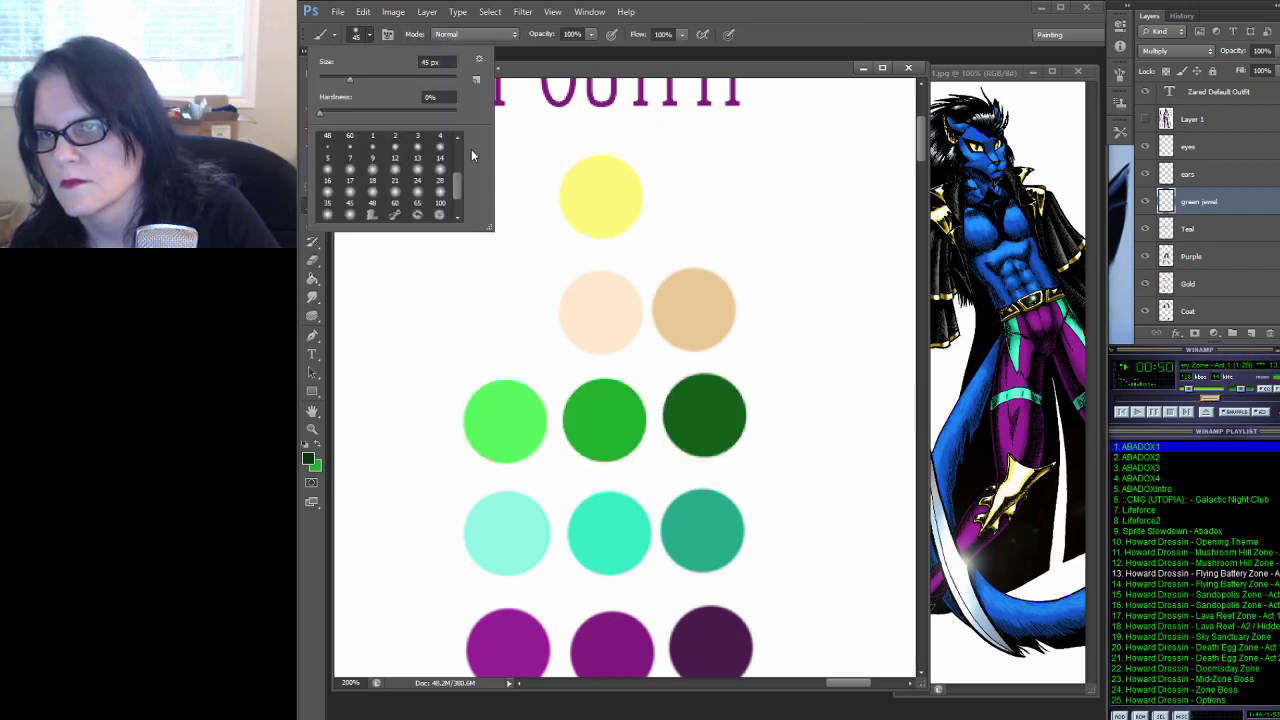
scroll(448, 190, "up", 3)
left_click(349, 173)
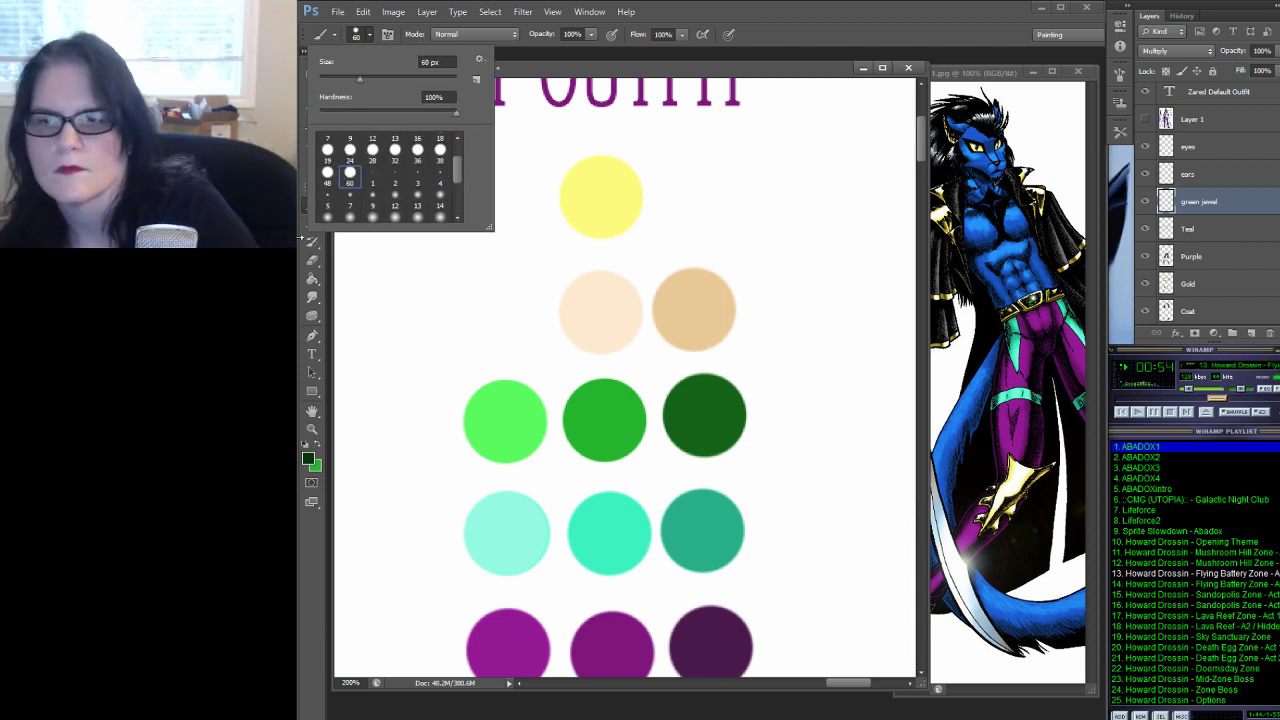
left_click(798, 417)
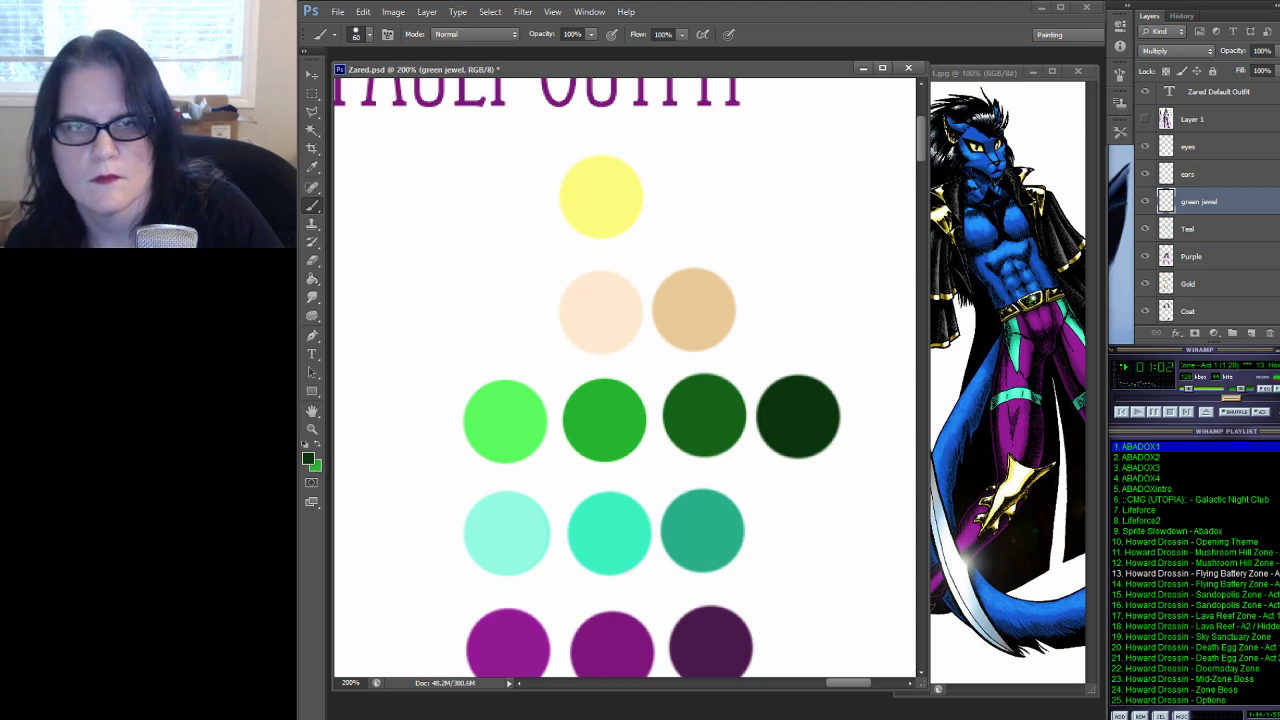
Move the very dark green to the background color and sample the dark green swatch as the foreground color
left_click(1186, 205, "ctrl")
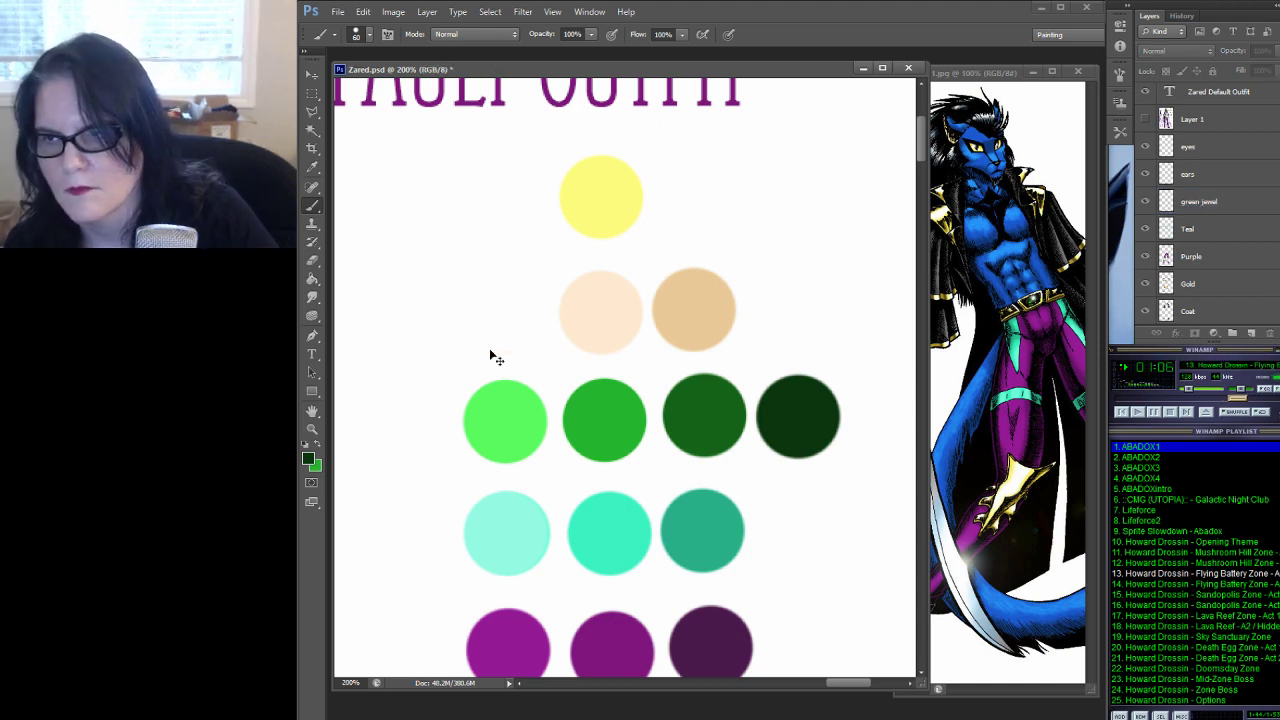
left_click(320, 446)
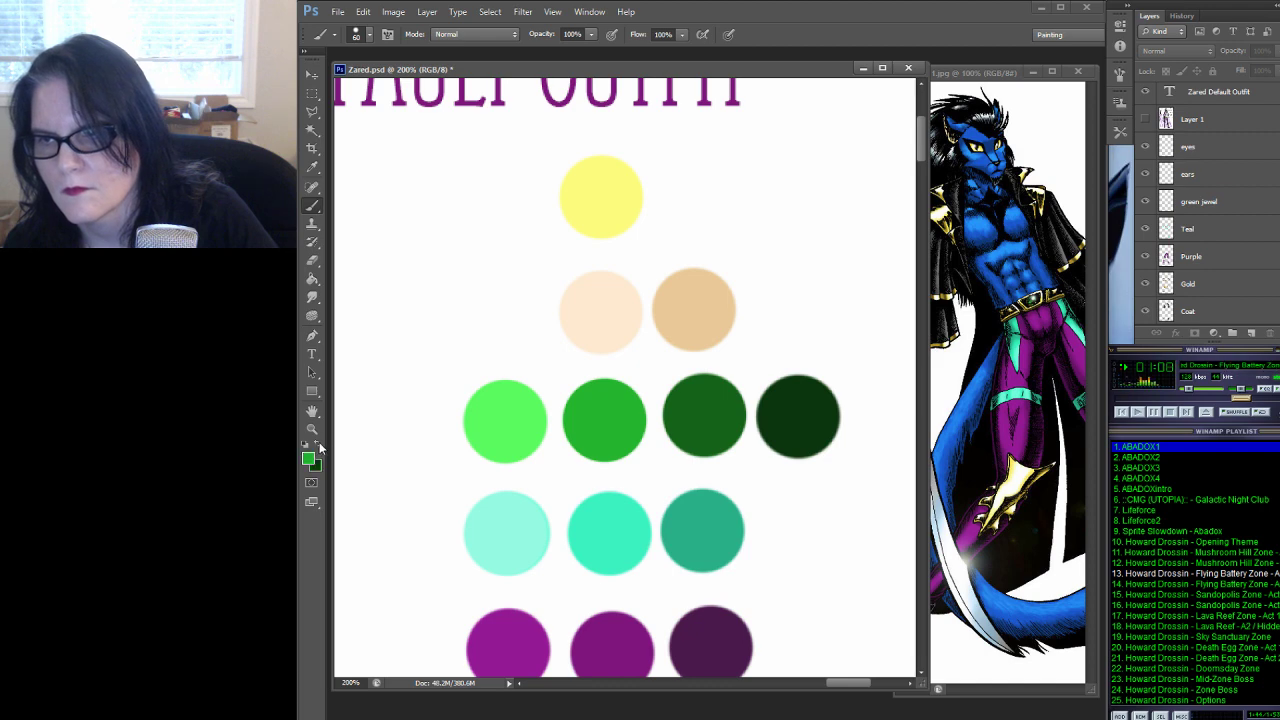
left_click(312, 167)
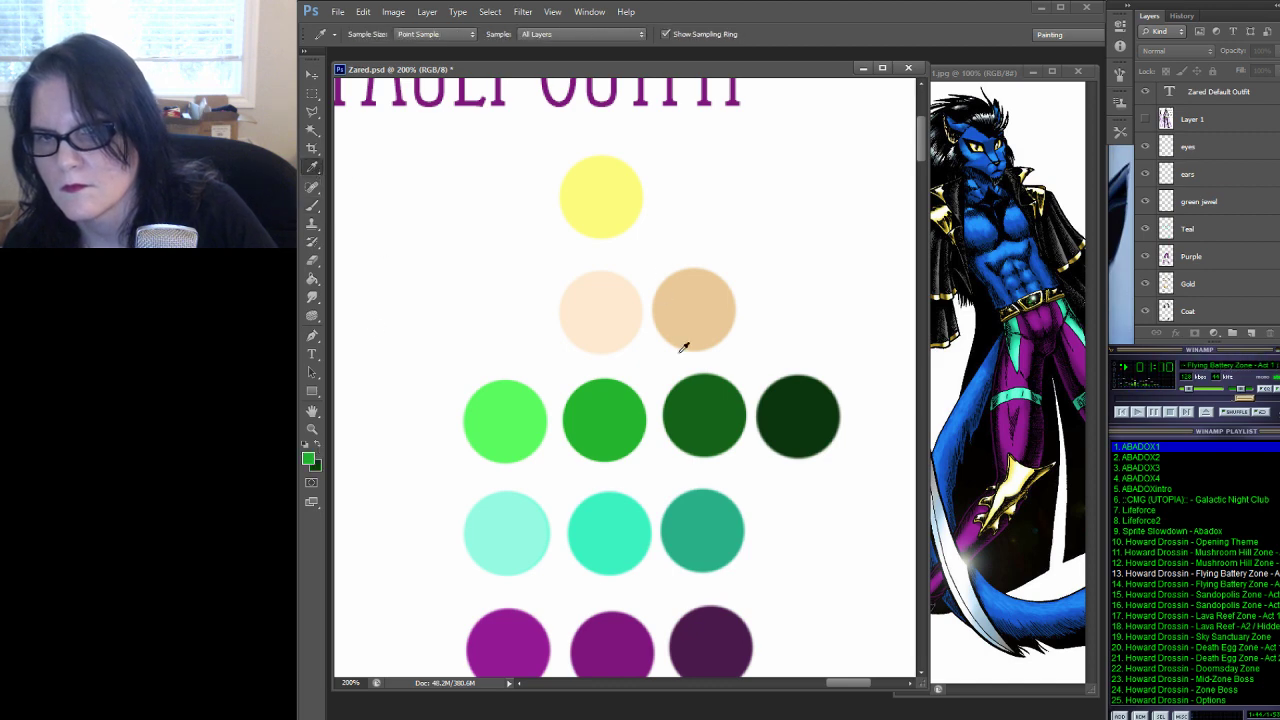
left_click(704, 402)
Activate the green jewel layer, select the belt jewel's area, and cover the whole jewel with dark green using the 60 px brush
left_click_drag(519, 440, 539, 174)
scroll(539, 174, "down", 6)
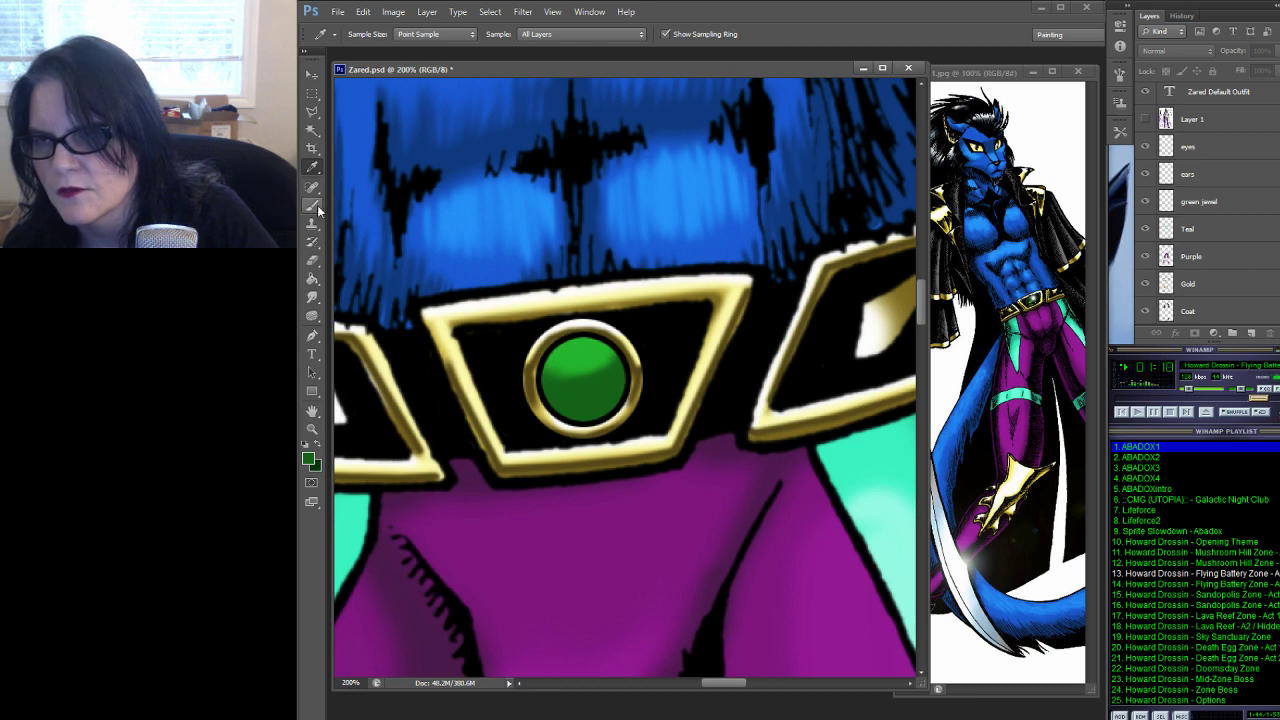
key("b")
left_click(311, 167)
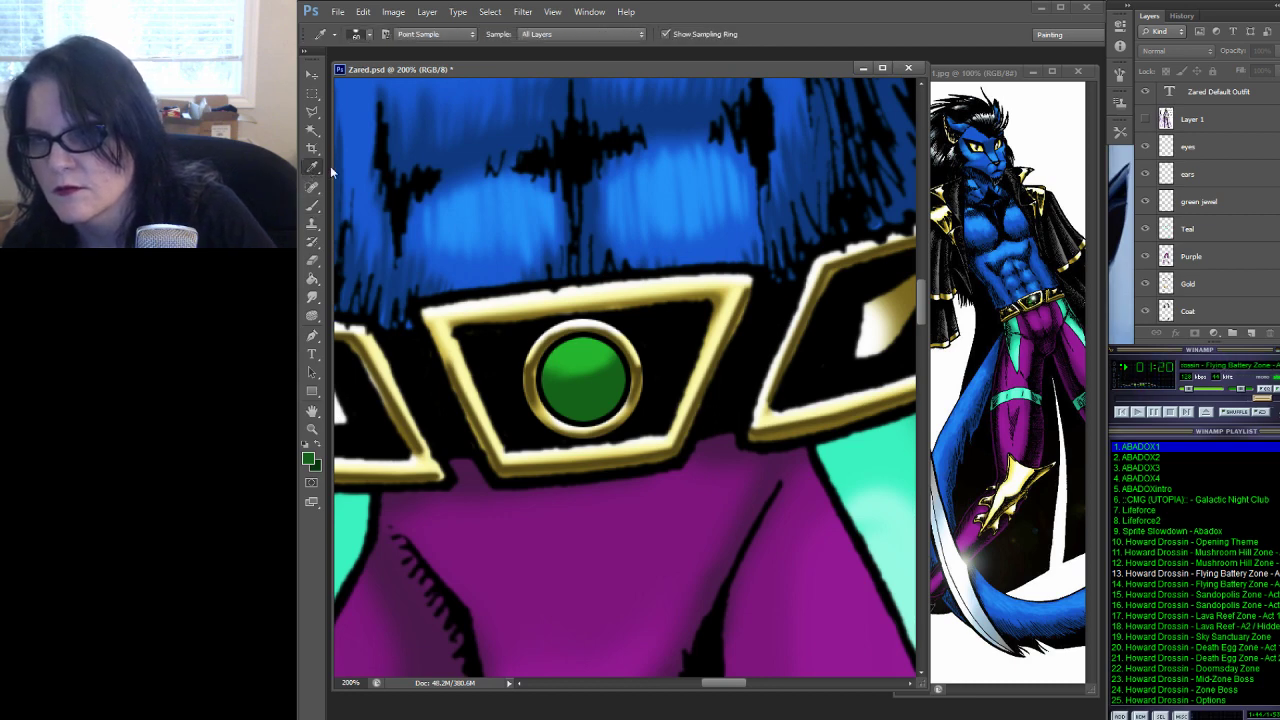
left_click(311, 205)
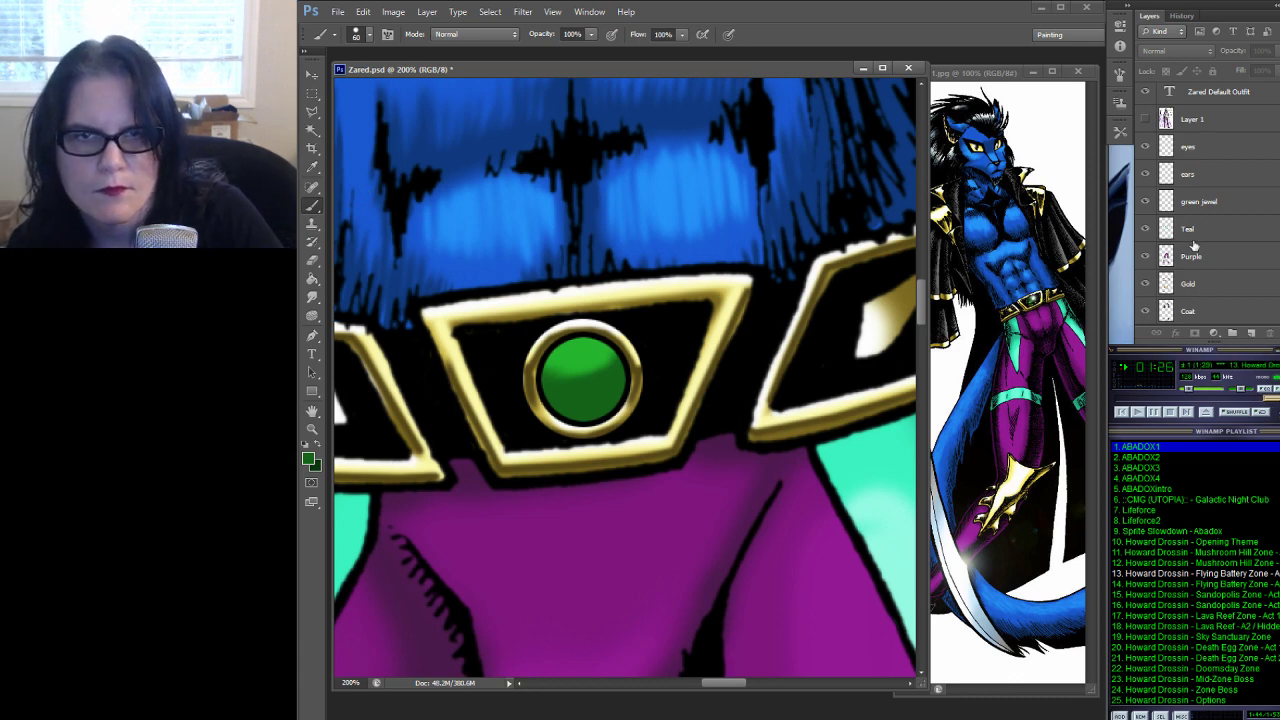
left_click(1184, 203)
left_click(1165, 205, "ctrl")
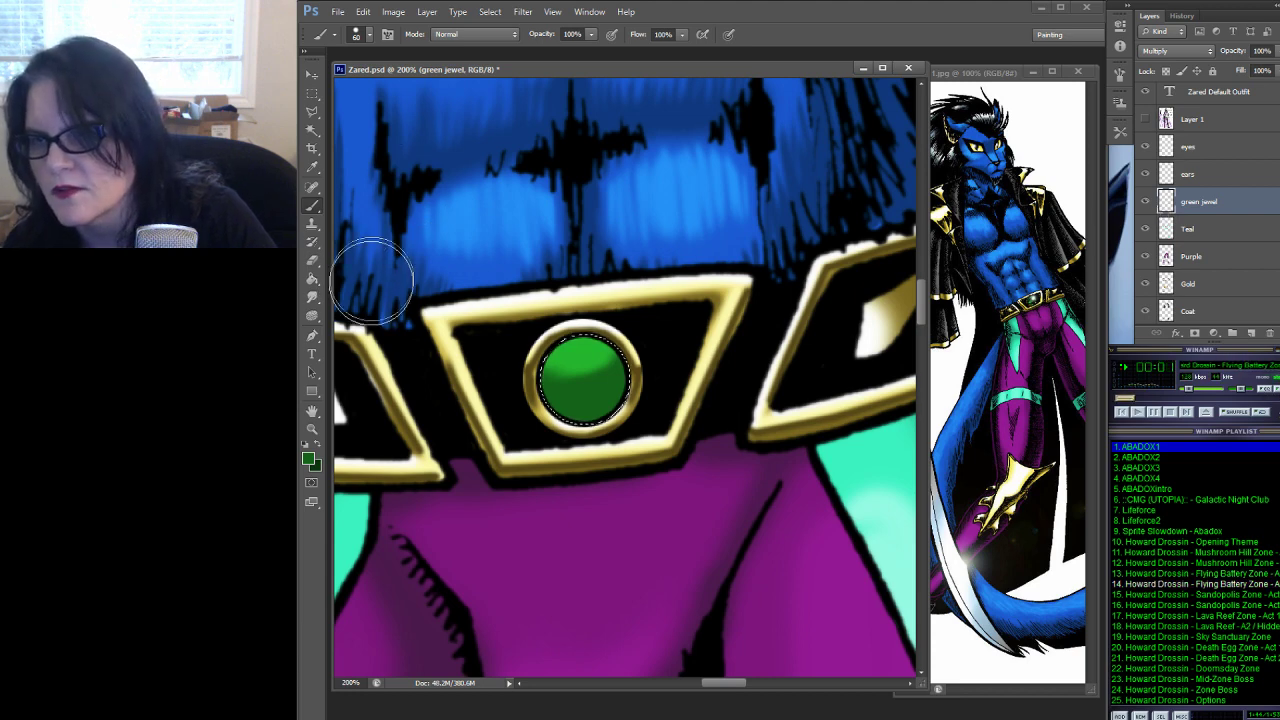
left_click_drag(585, 375, 623, 366)
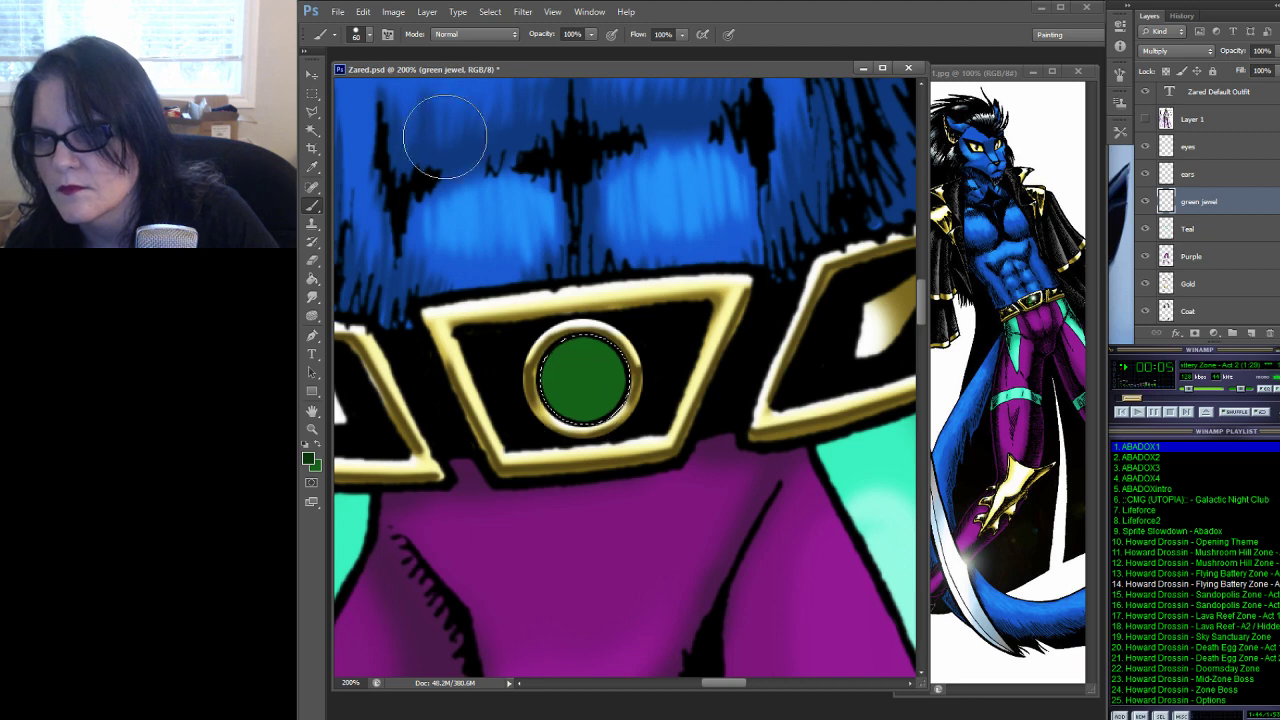
Shade the belt jewel with very dark green and add a dark green glow near its lower edge, using the soft 28 px brush
left_click(369, 35)
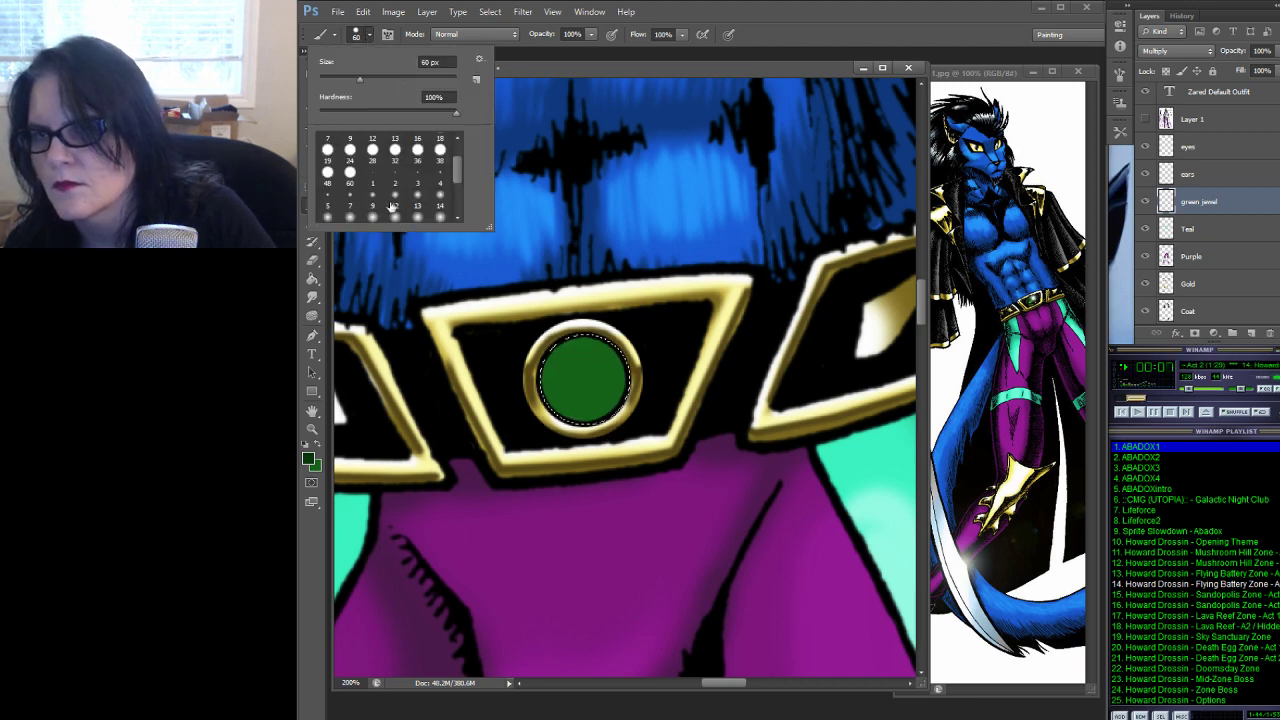
scroll(462, 175, "down", 3)
left_click(440, 166)
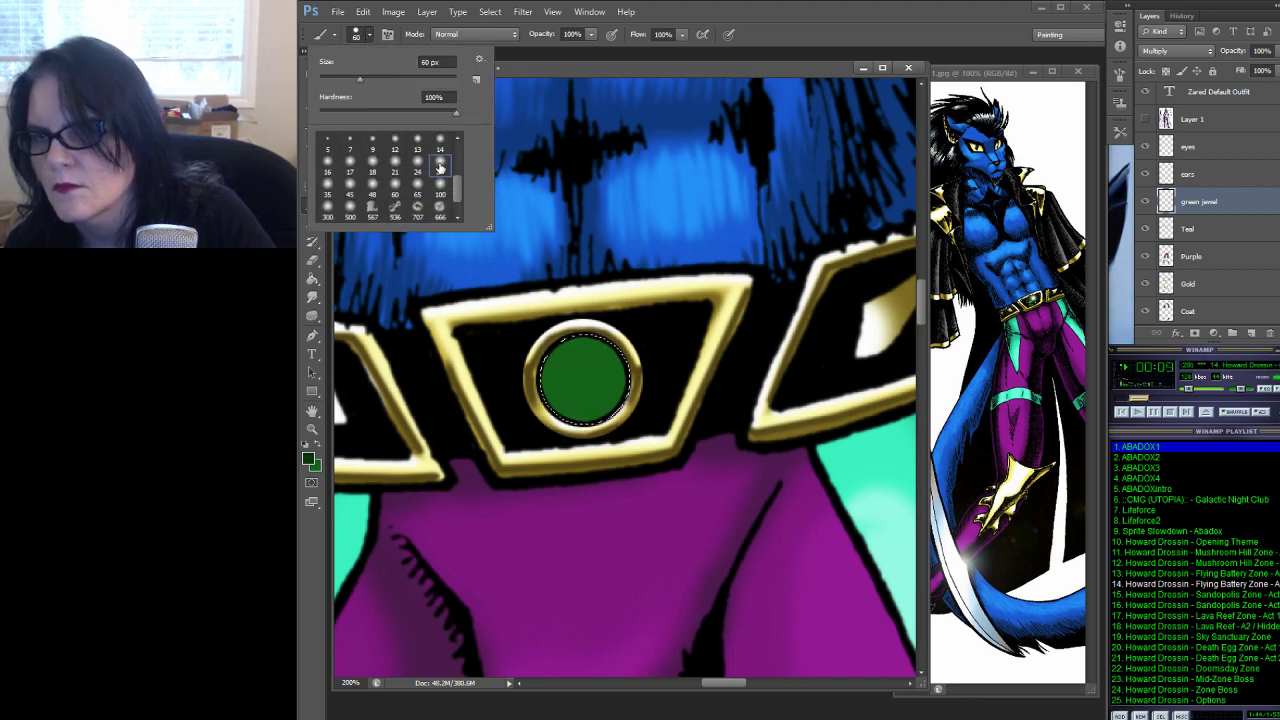
left_click_drag(610, 400, 580, 412)
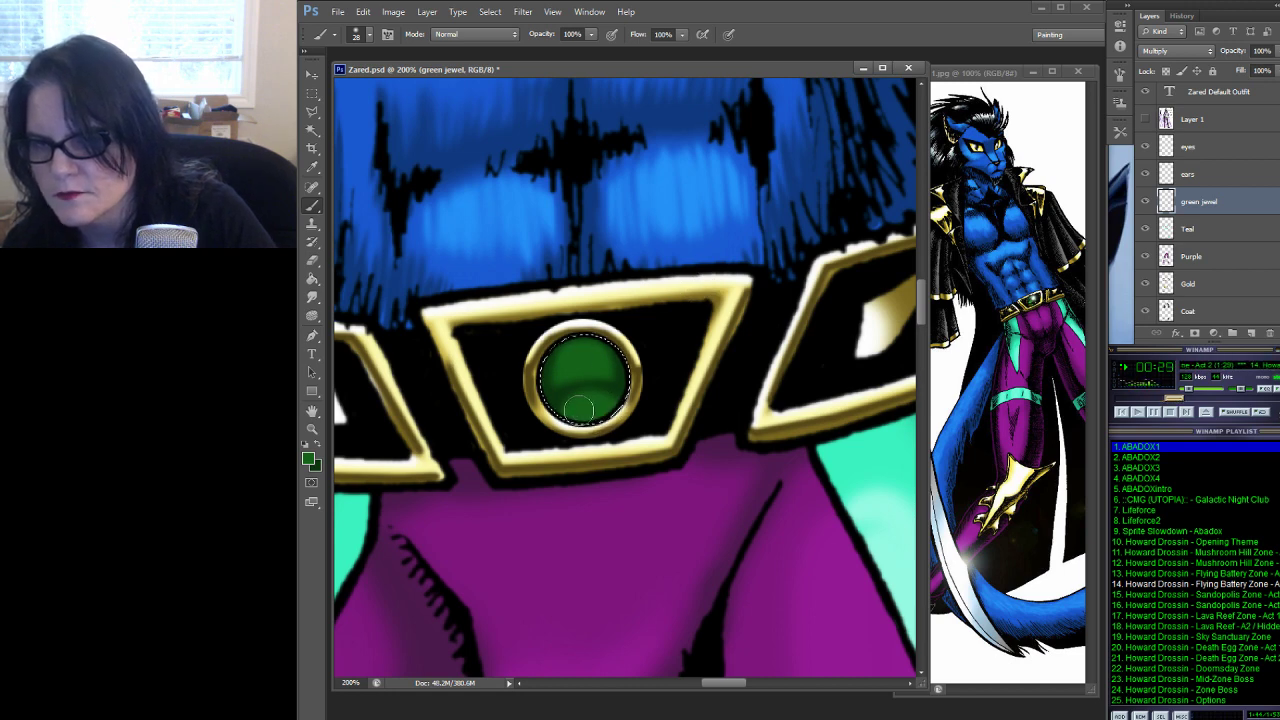
Sample the medium green swatch and paint a soft highlight on the upper part of the belt jewel with the 28 px brush
key("ctrl+d")
left_click_drag(806, 227, 494, 374)
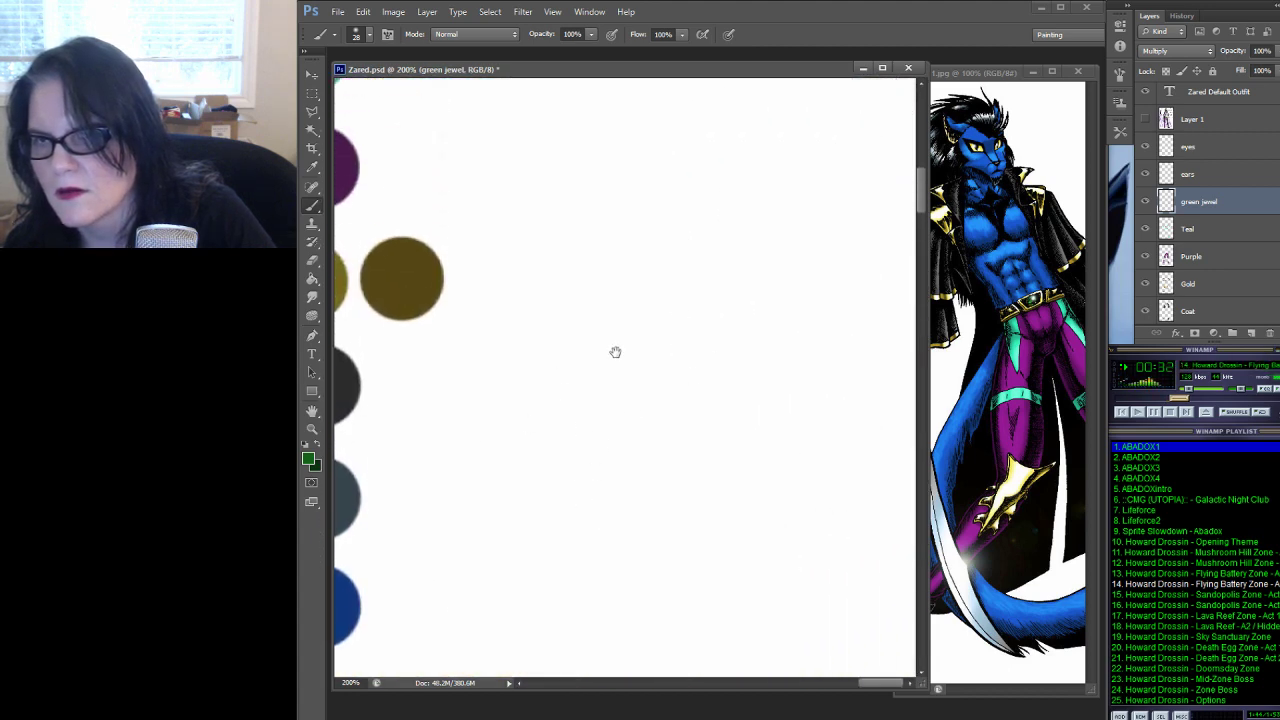
mouse_move(615, 352)
left_mouse_down()
mouse_move(677, 343)
mouse_move(646, 443)
mouse_move(688, 457)
left_mouse_up()
key("ctrl+shift+d")
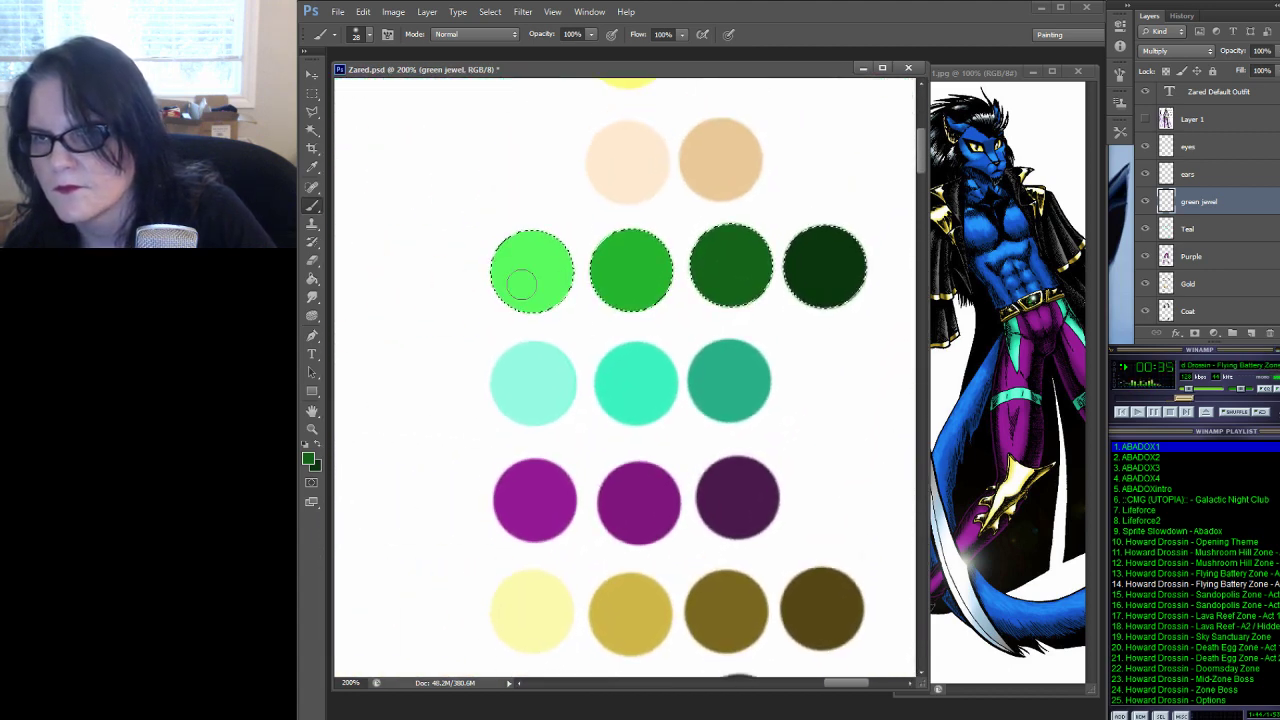
left_click(312, 167)
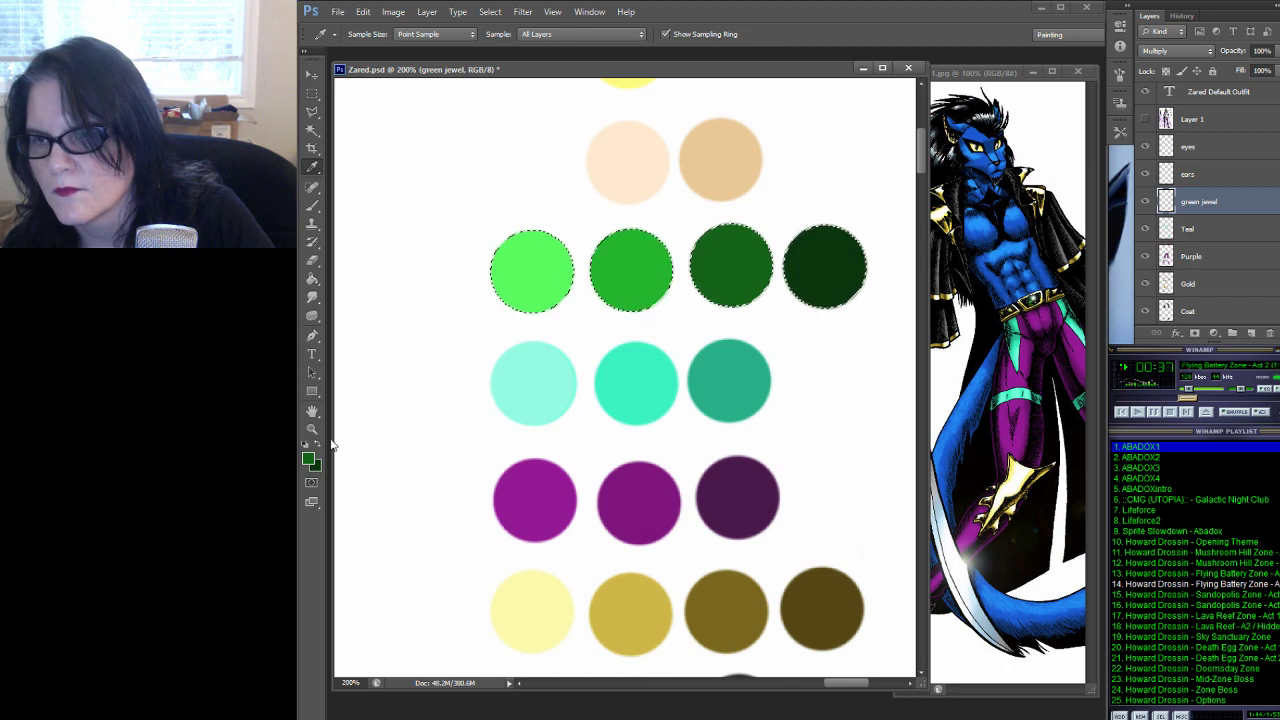
left_click(529, 271)
left_click(655, 272)
left_click_drag(655, 272, 578, 166)
left_click(312, 205)
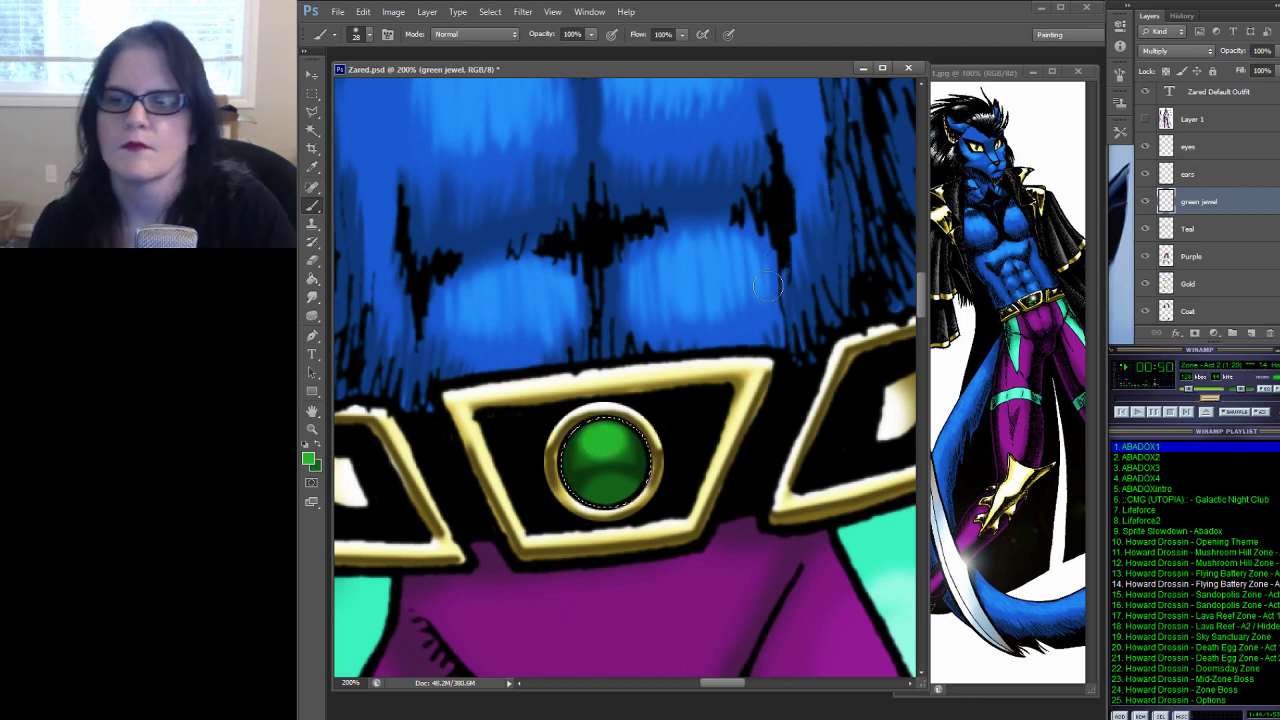
Set the foreground color to white (ffffff) and paint a bright upper glint and a small lower glint on the belt jewel
left_click(309, 460)
left_click(563, 262)
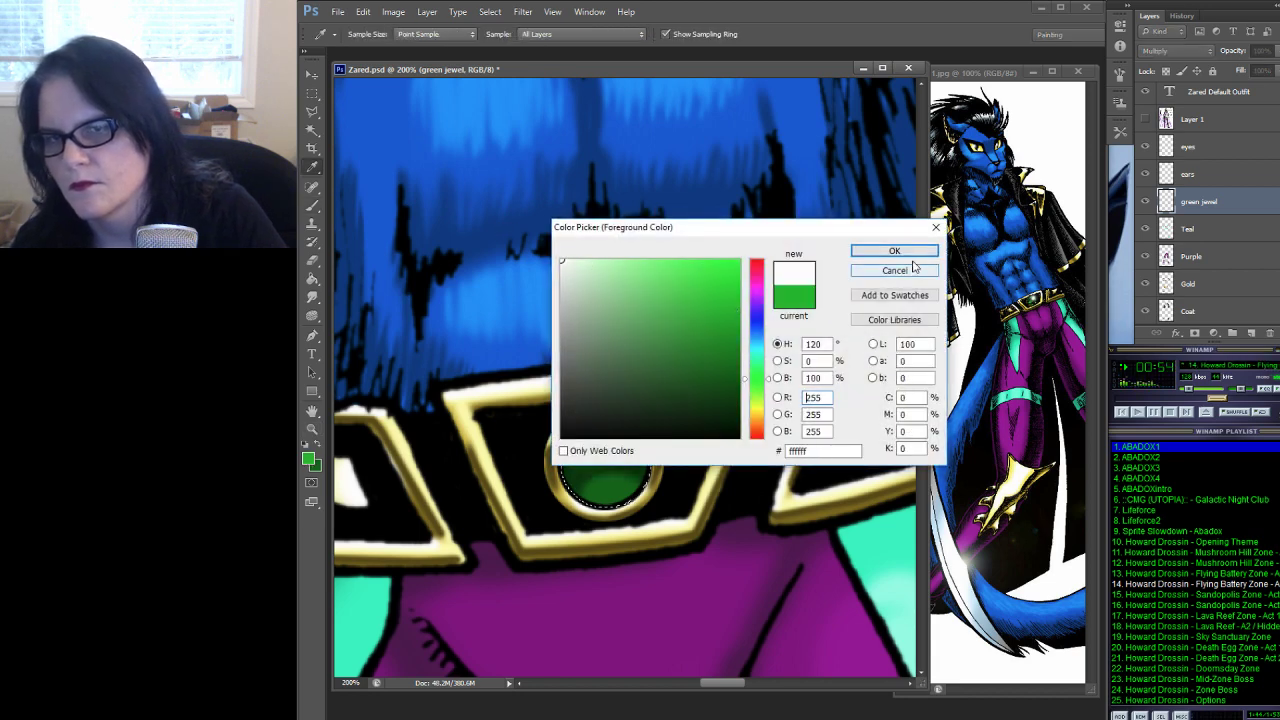
left_click(894, 250)
left_click(601, 432)
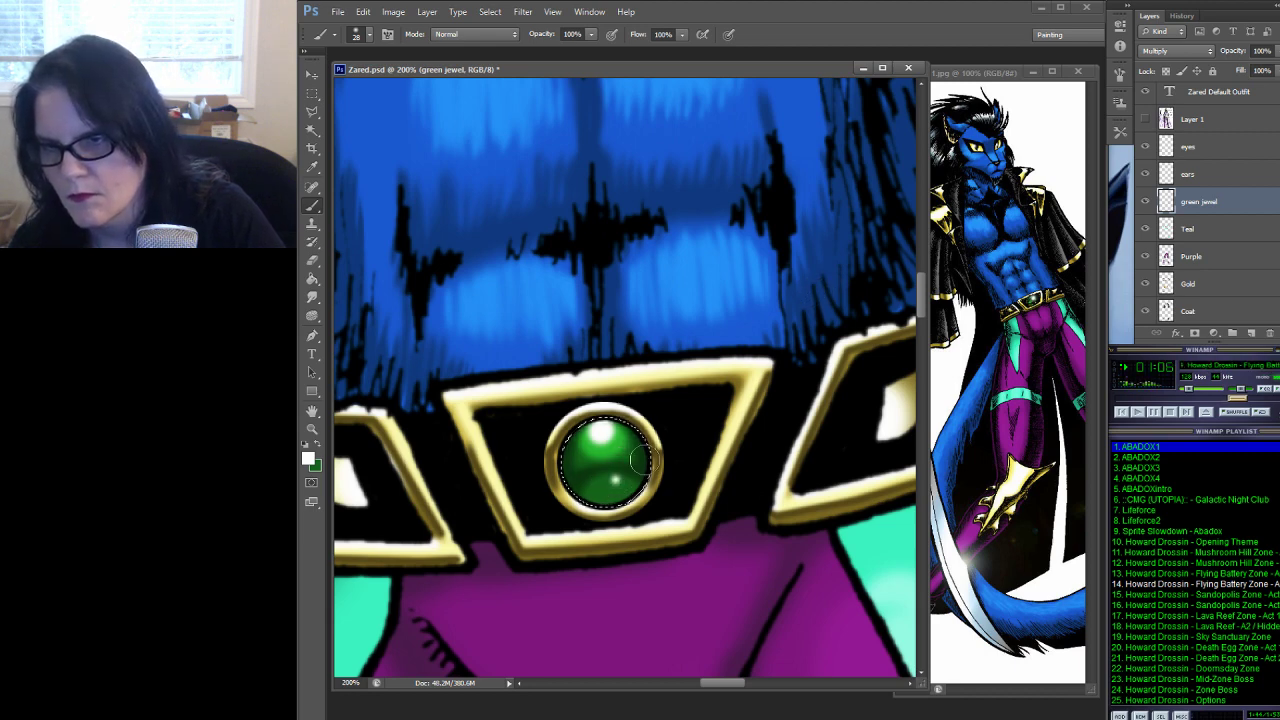
Delete the light green swatch at the start of the green row in the color palette
left_click(311, 429)
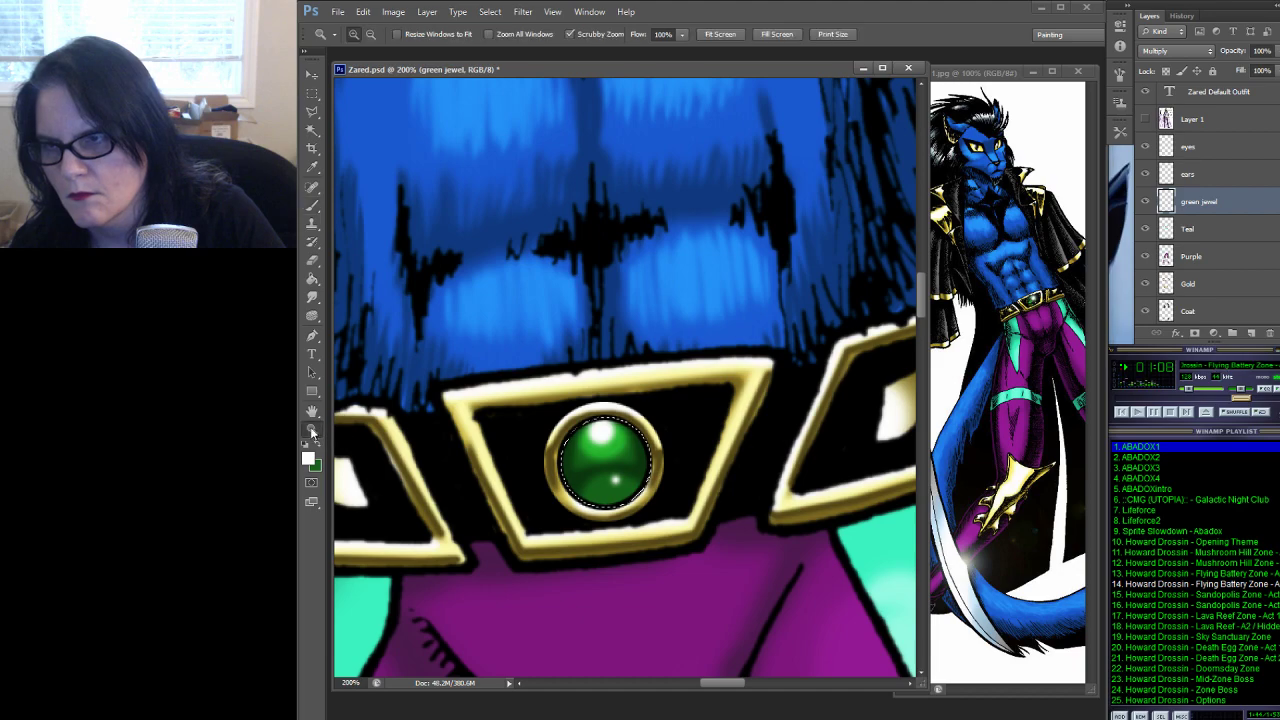
left_click(664, 332, "alt")
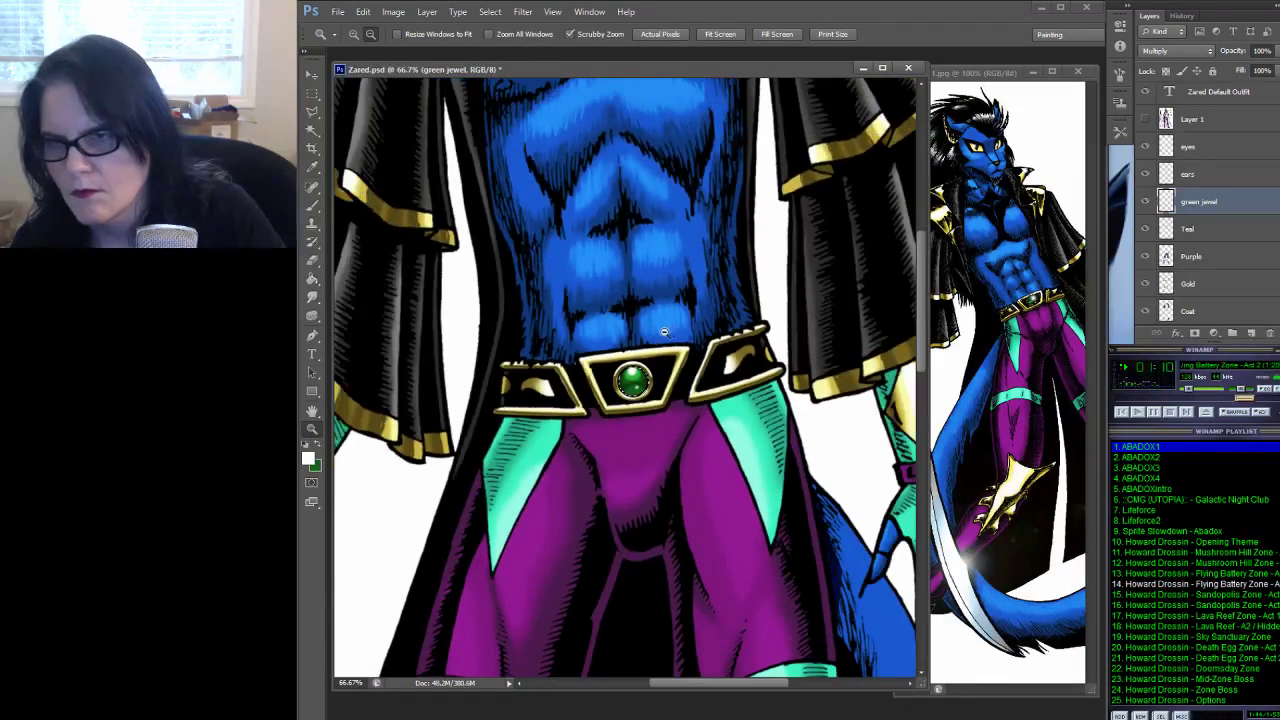
left_click(664, 332, "alt")
left_click(676, 330, "alt")
scroll(620, 380, "up", 2)
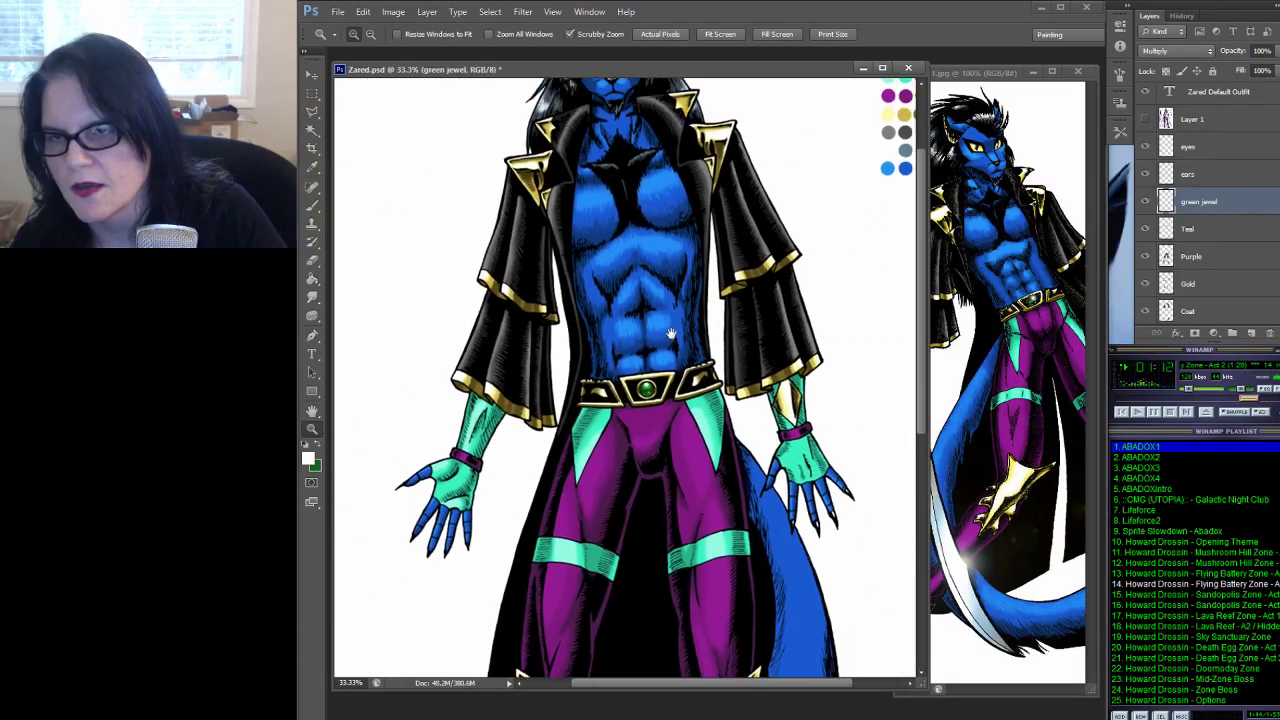
left_click(312, 93)
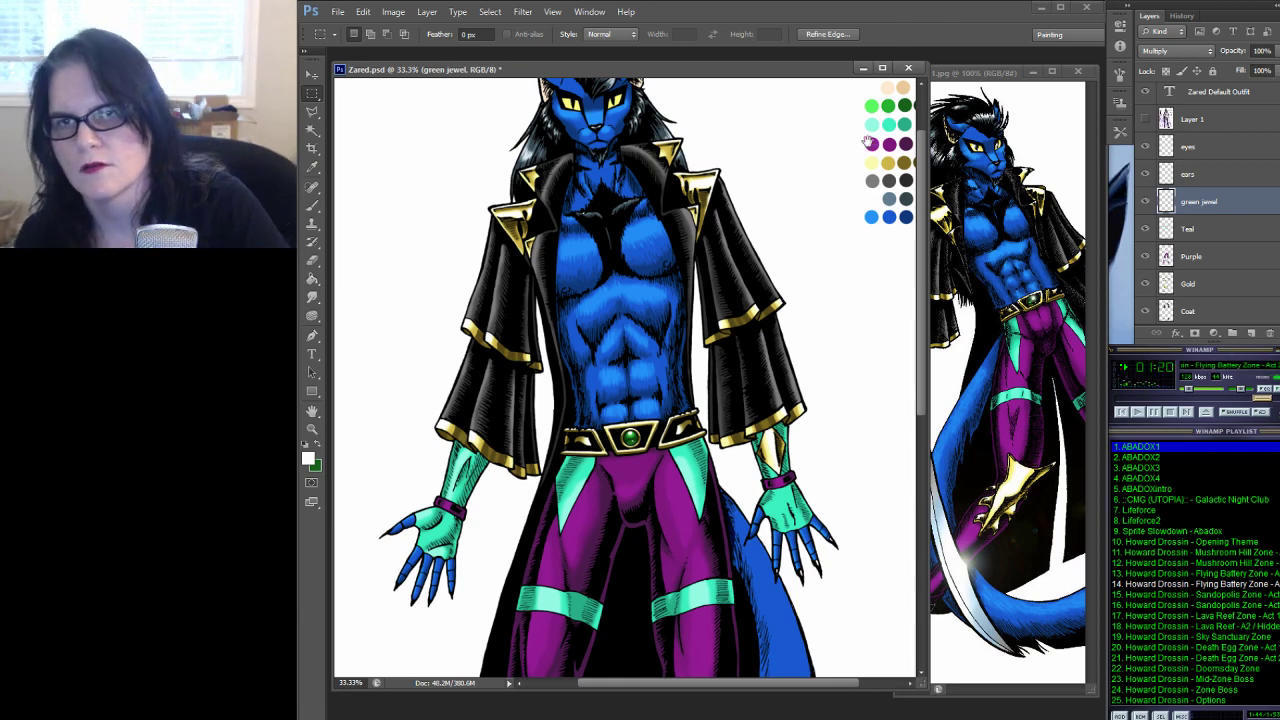
left_click_drag(867, 143, 814, 214)
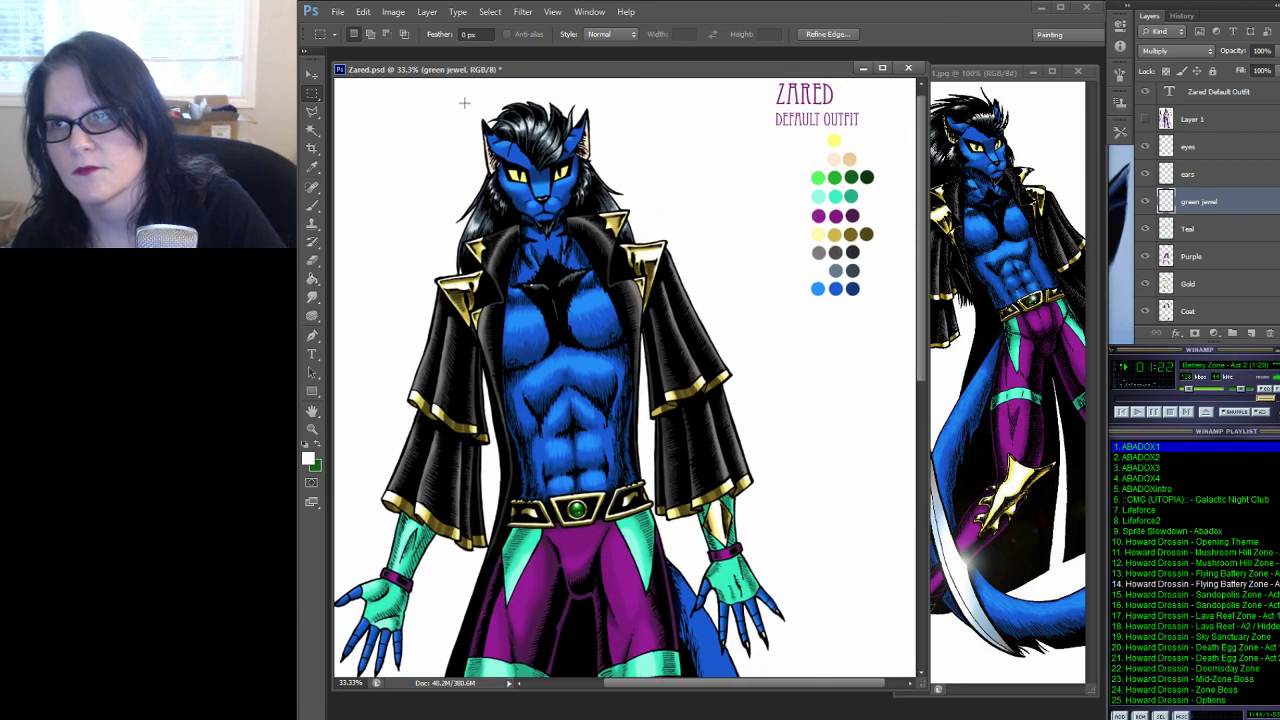
left_click(311, 428)
left_click(829, 234)
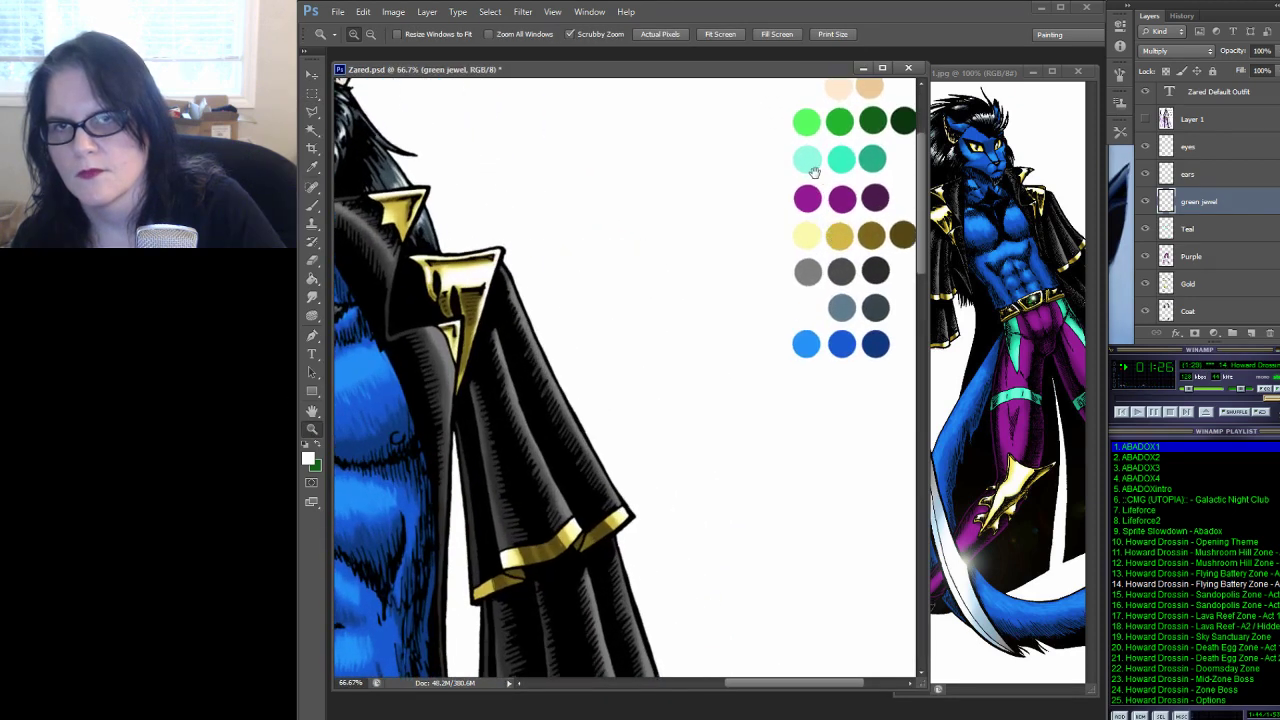
left_click_drag(815, 173, 732, 301)
left_click(312, 92)
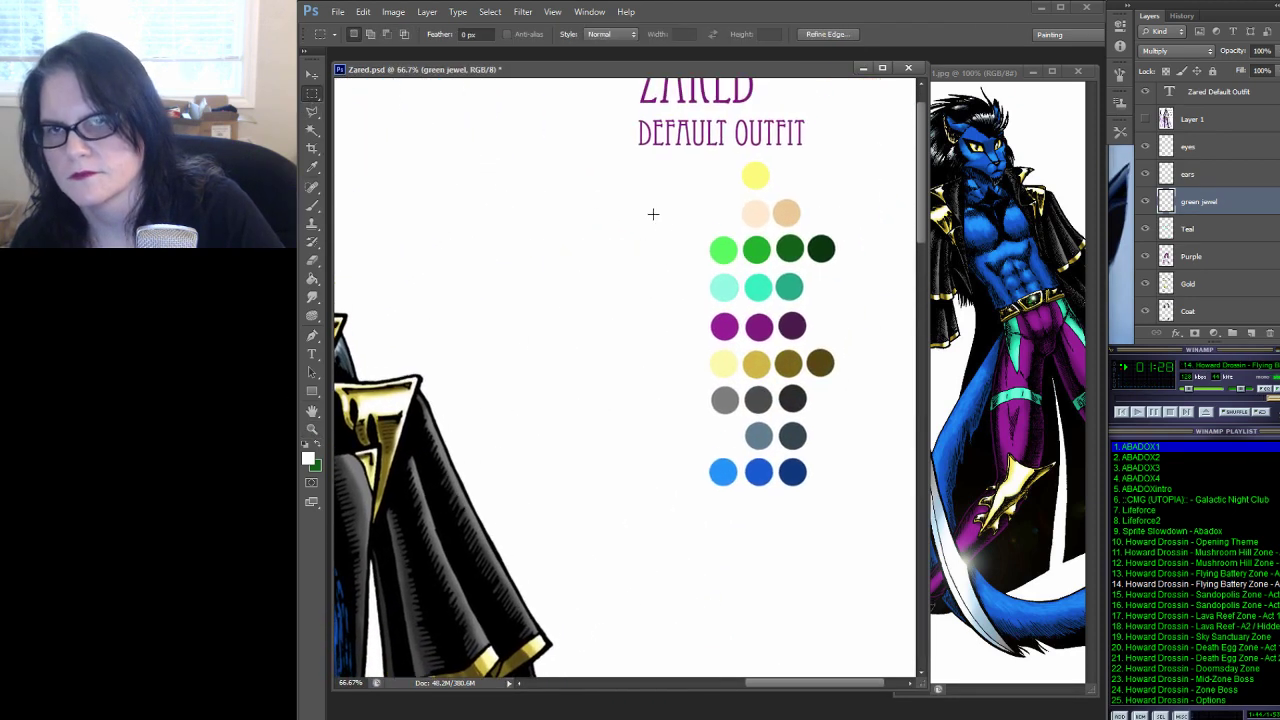
left_click_drag(690, 233, 860, 265)
key("Delete")
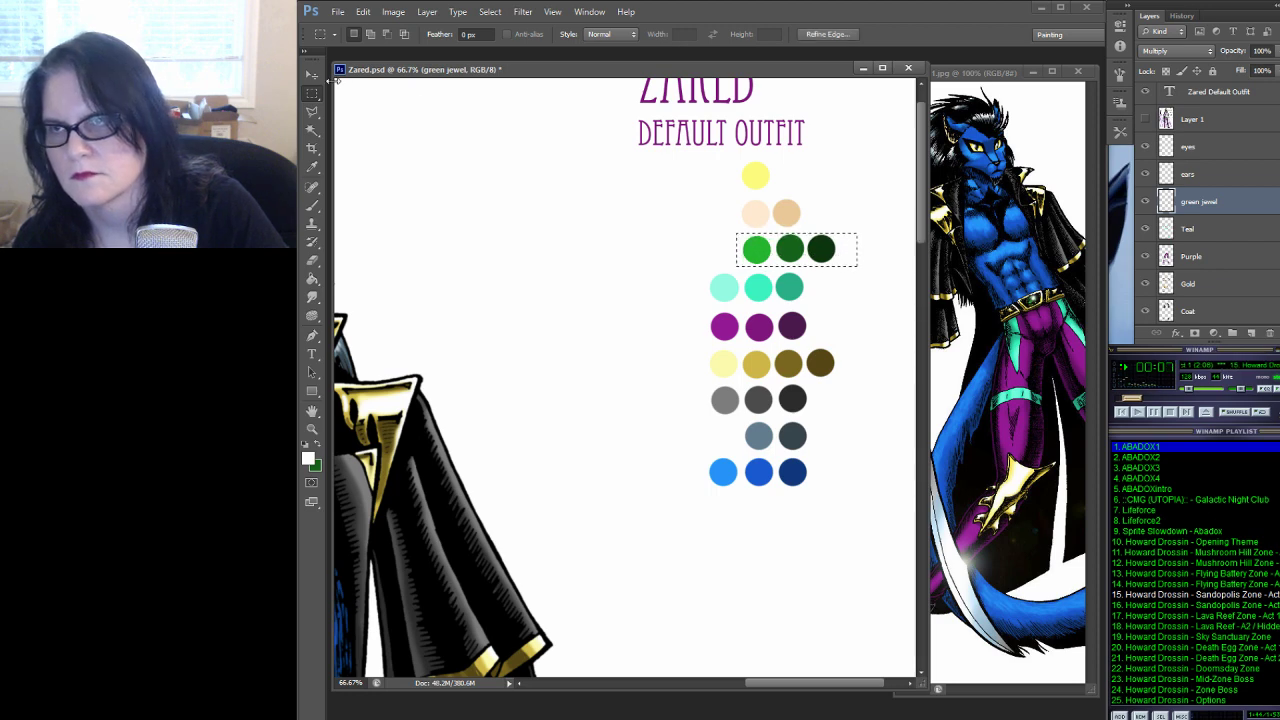
Move the three remaining green swatches one column over to align with the rows below, and clear the selection
left_click(312, 75)
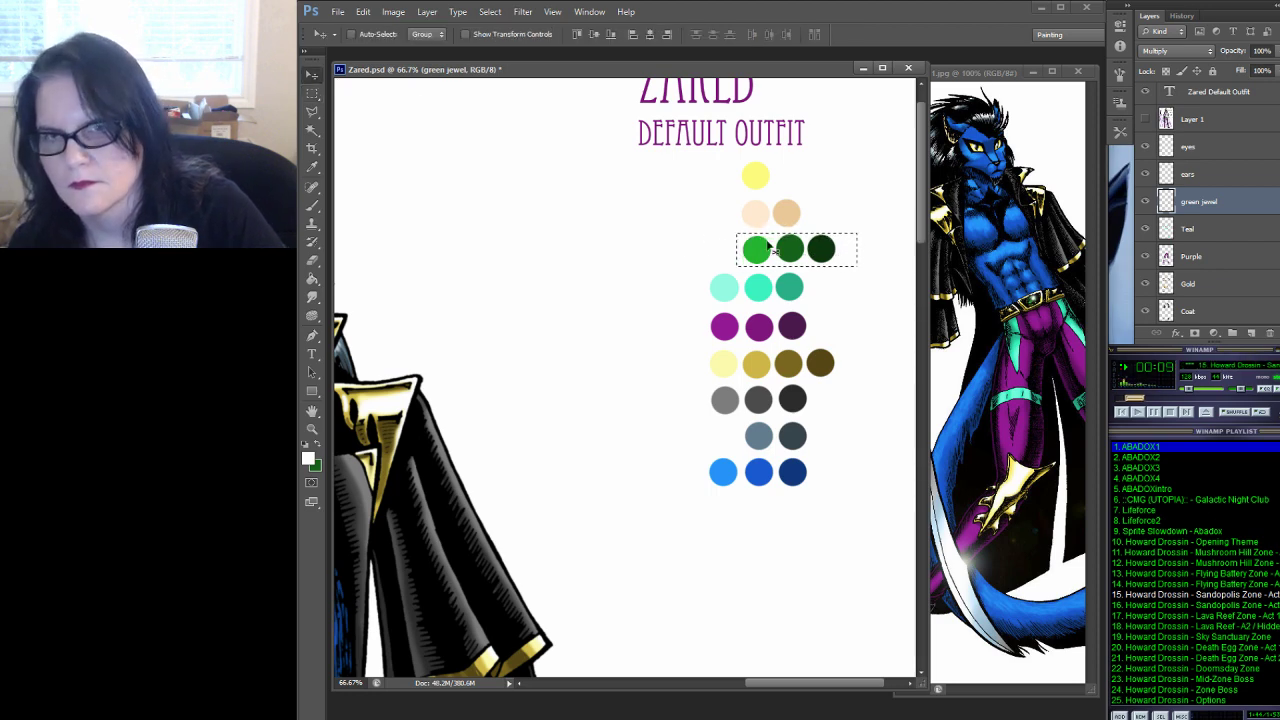
left_click_drag(790, 250, 760, 256)
left_click(312, 92)
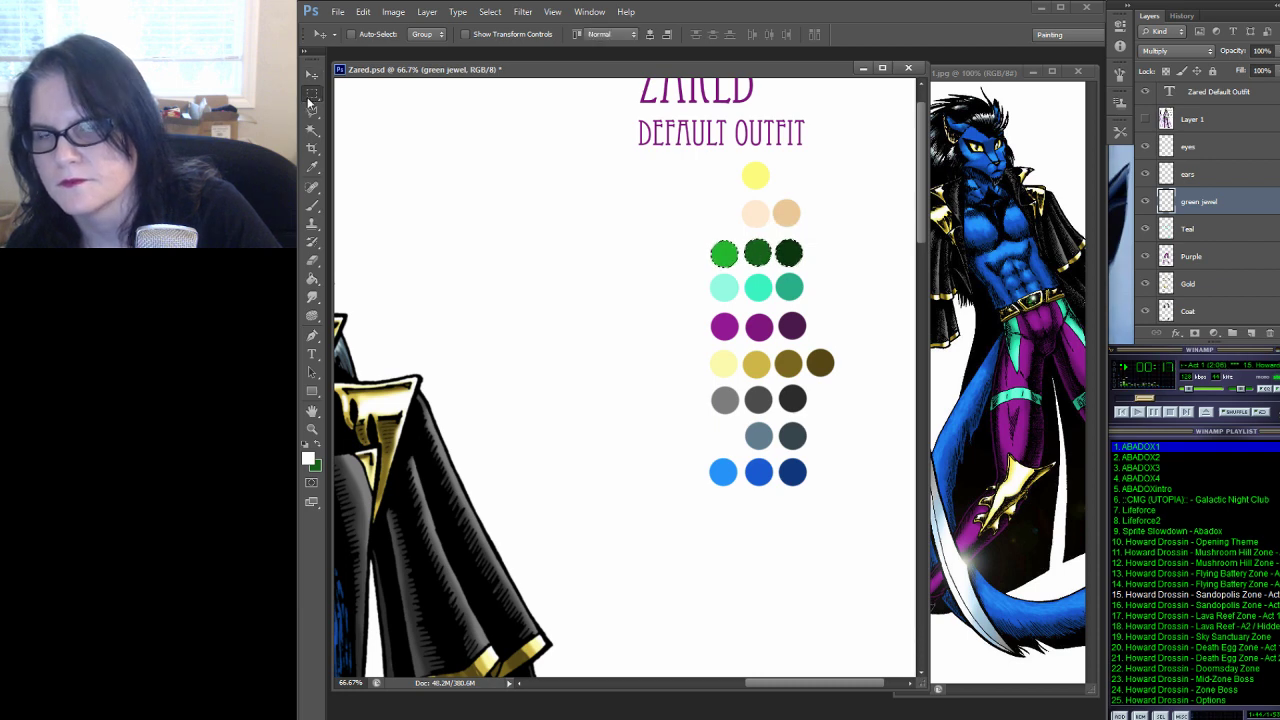
left_click(560, 181)
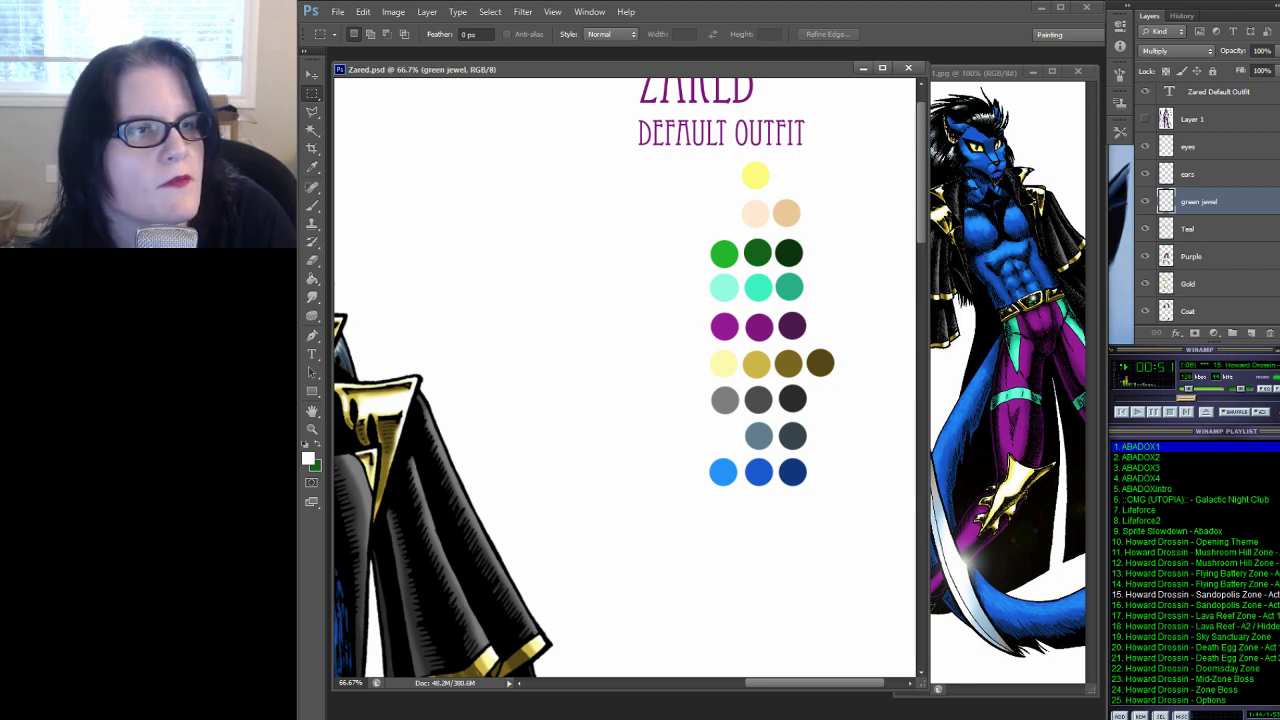
key("alt+Tab")
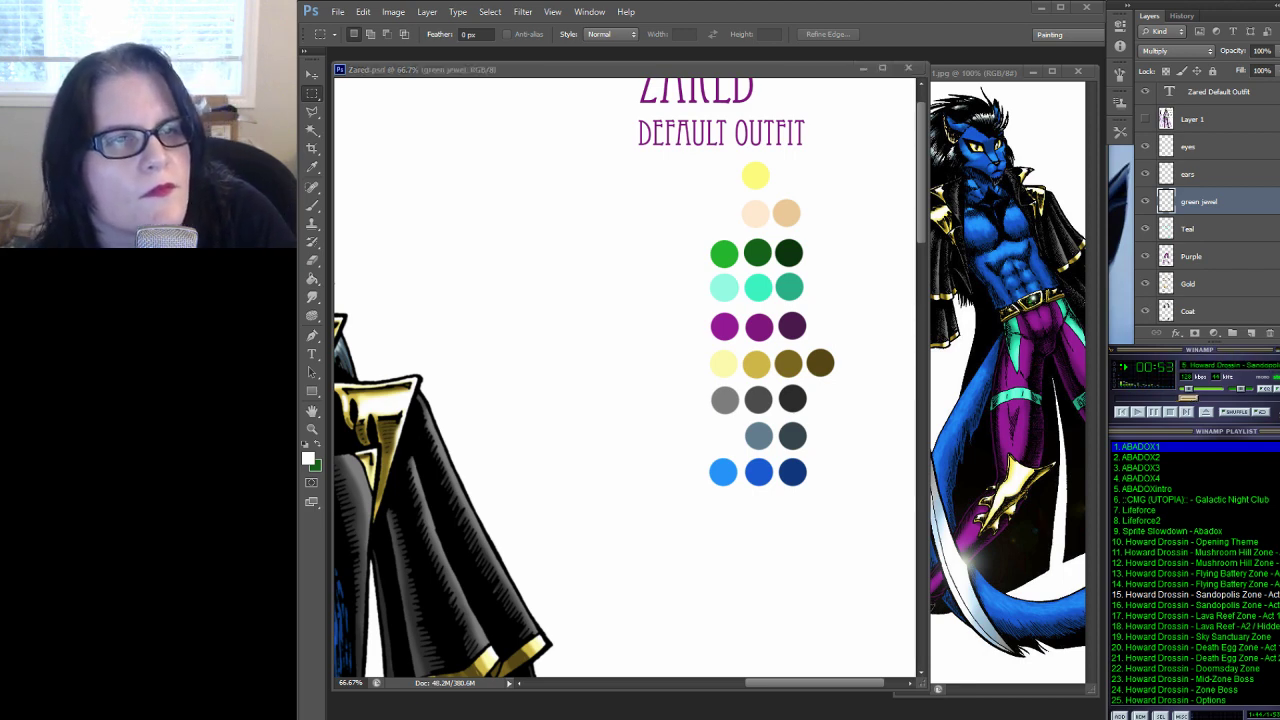
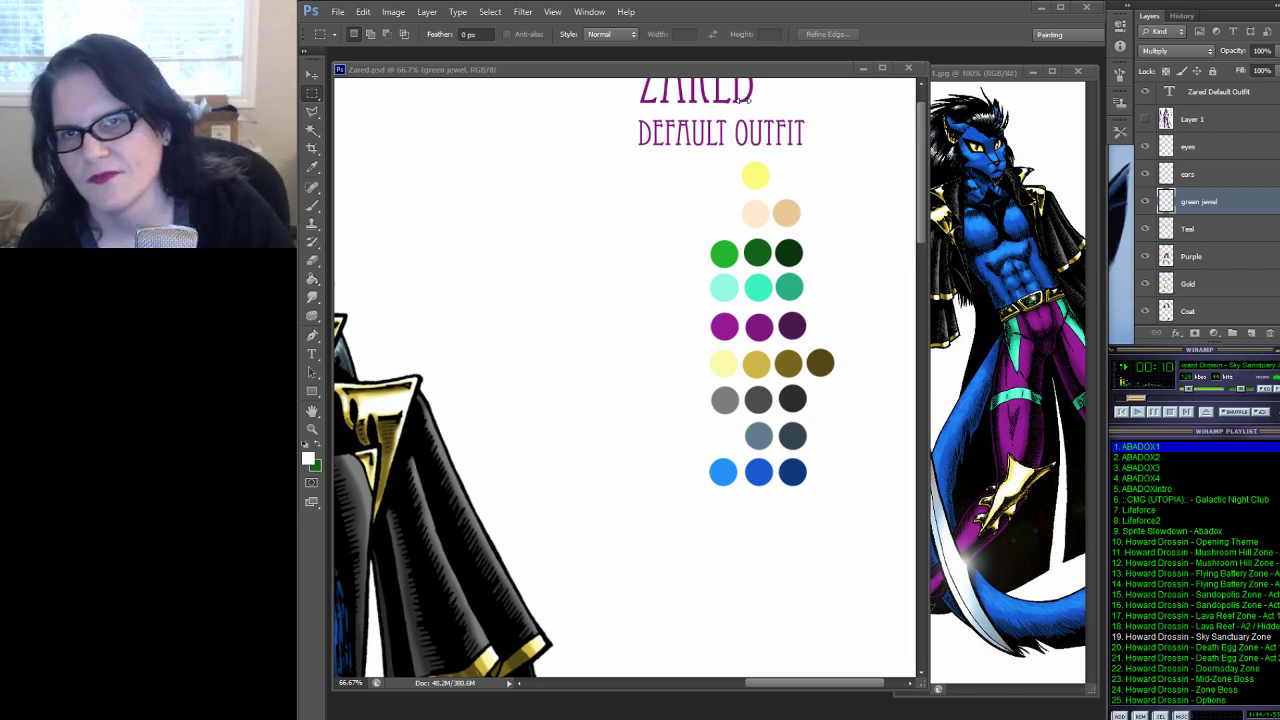
left_click(756, 78)
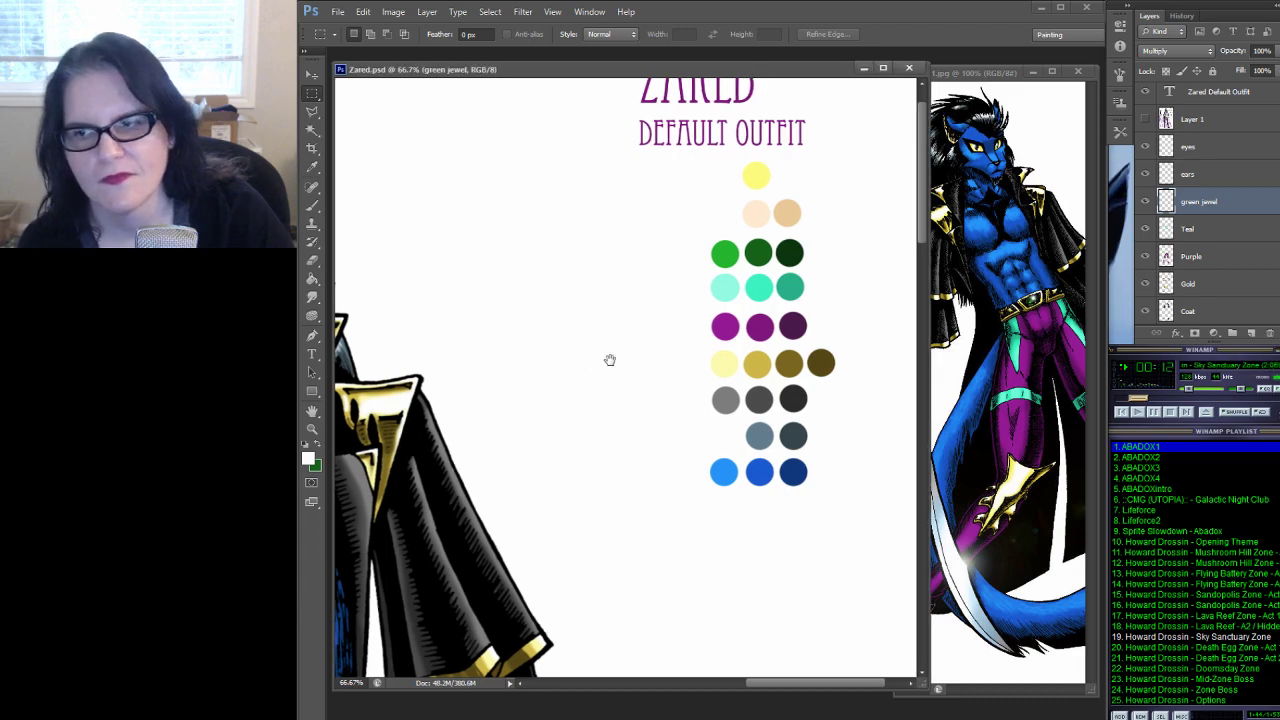
Activate the ears layer and load its painted areas as a selection
left_click_drag(610, 360, 651, 423)
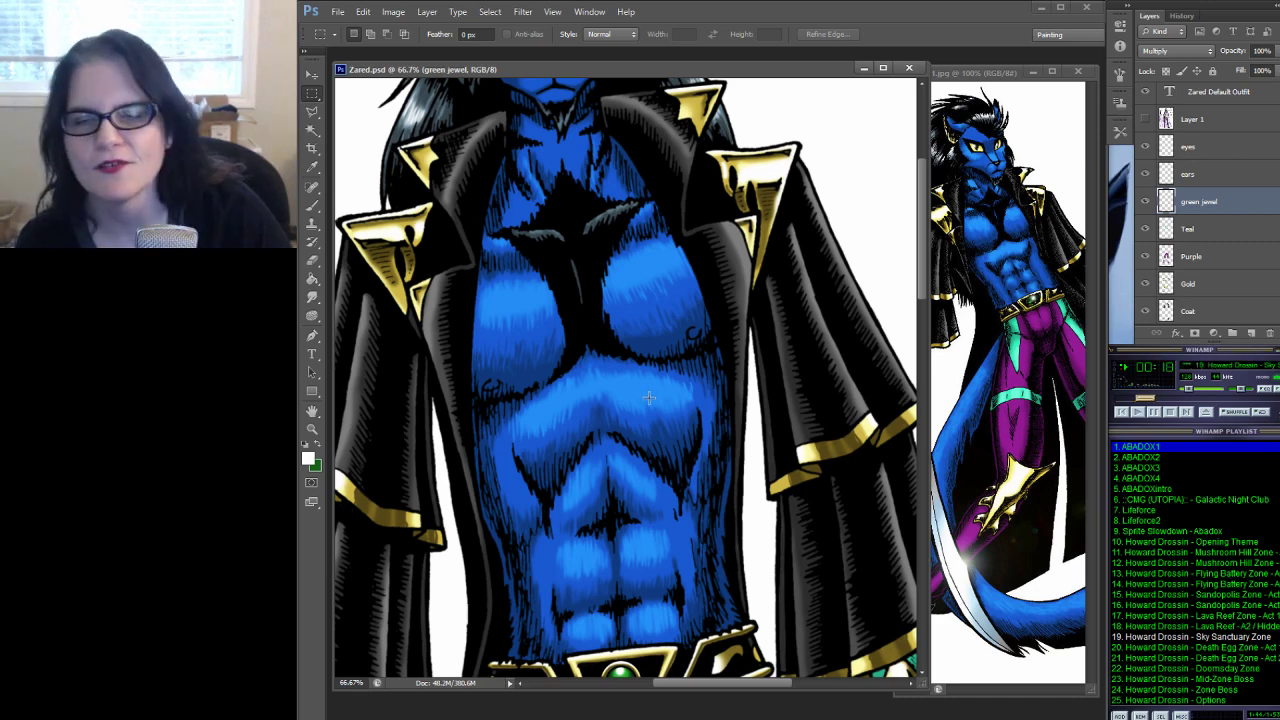
left_click(1183, 175)
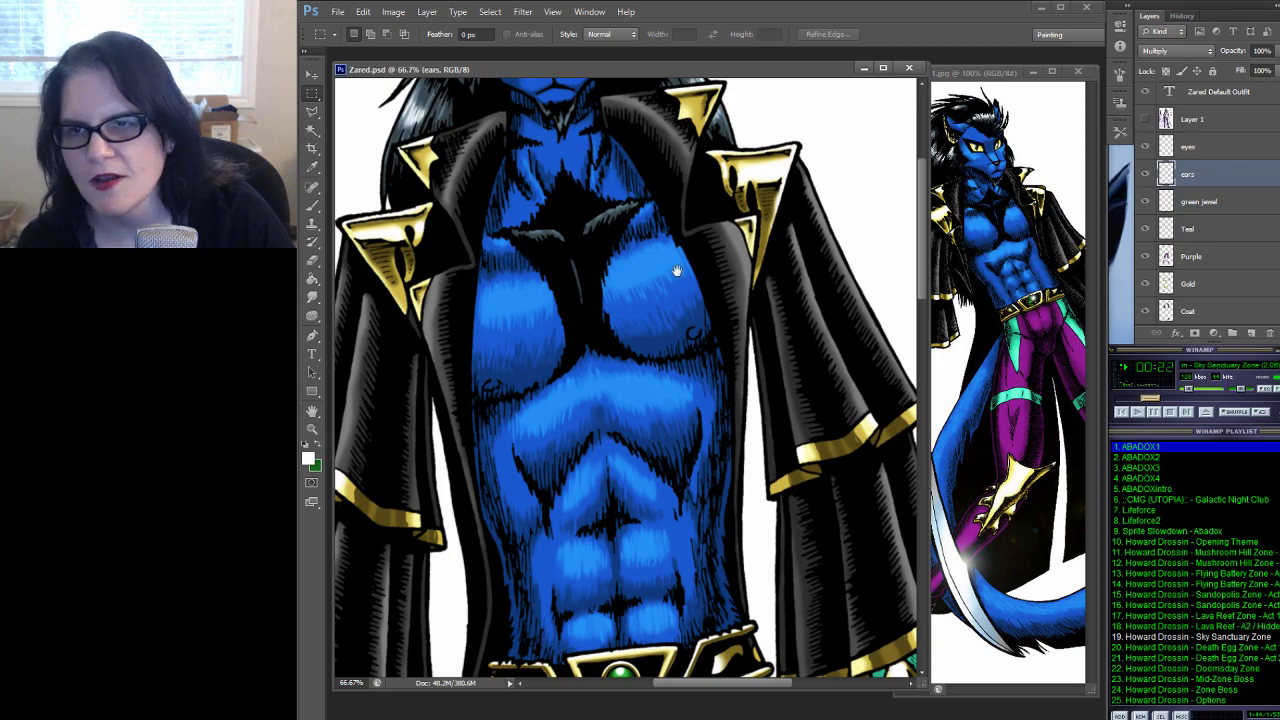
left_click_drag(650, 239, 683, 543)
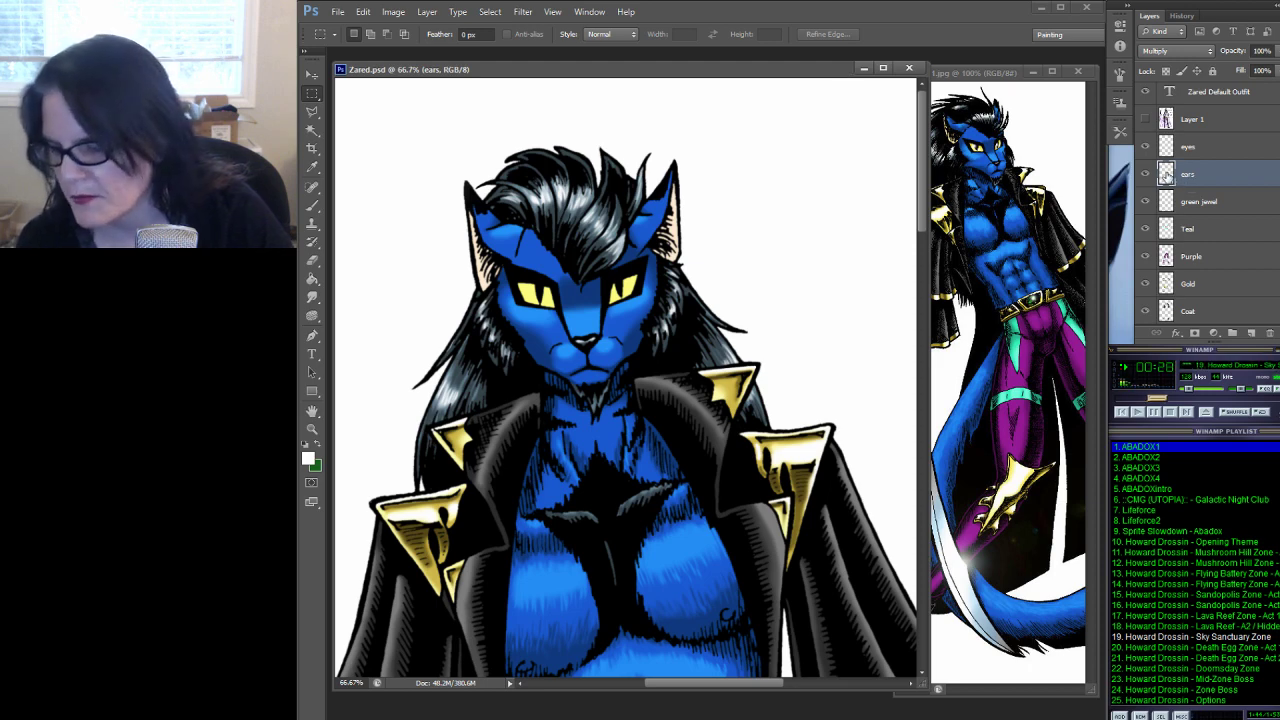
left_click_drag(730, 245, 525, 246)
left_click_drag(711, 214, 529, 246)
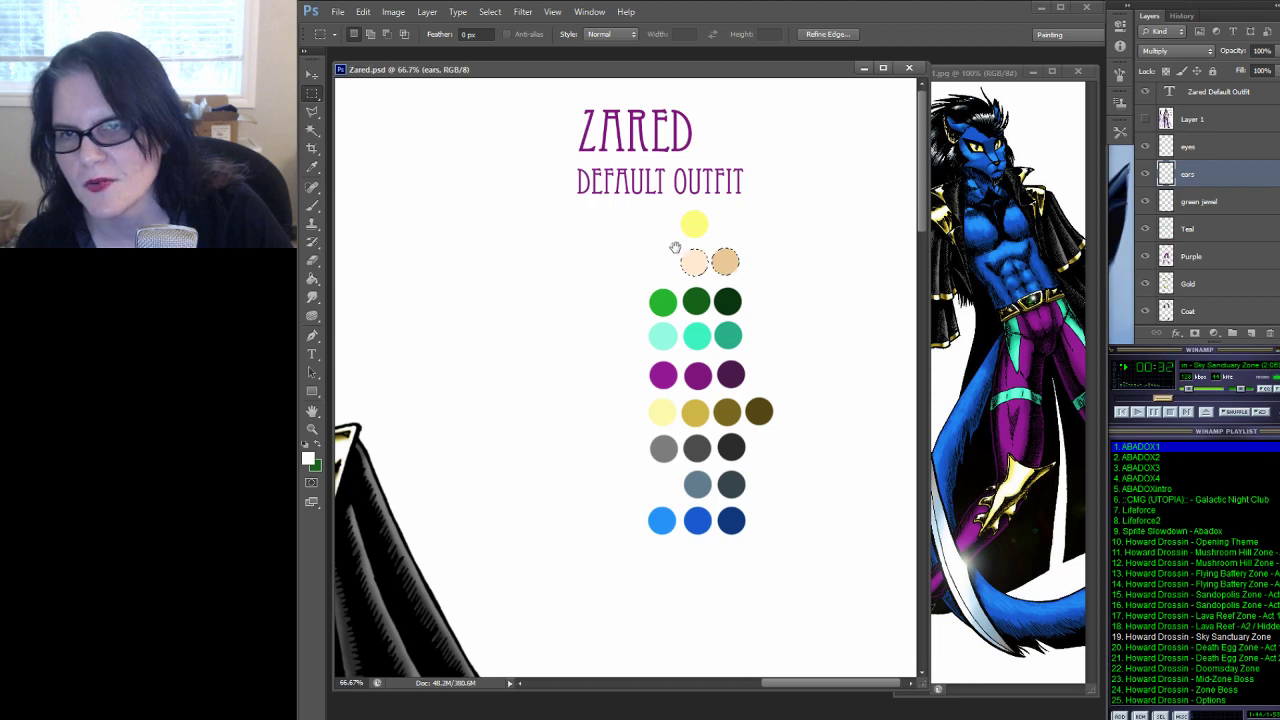
Sample the pale peach swatch as the background color and the tan swatch as the foreground color
left_click(311, 170)
left_click(695, 263)
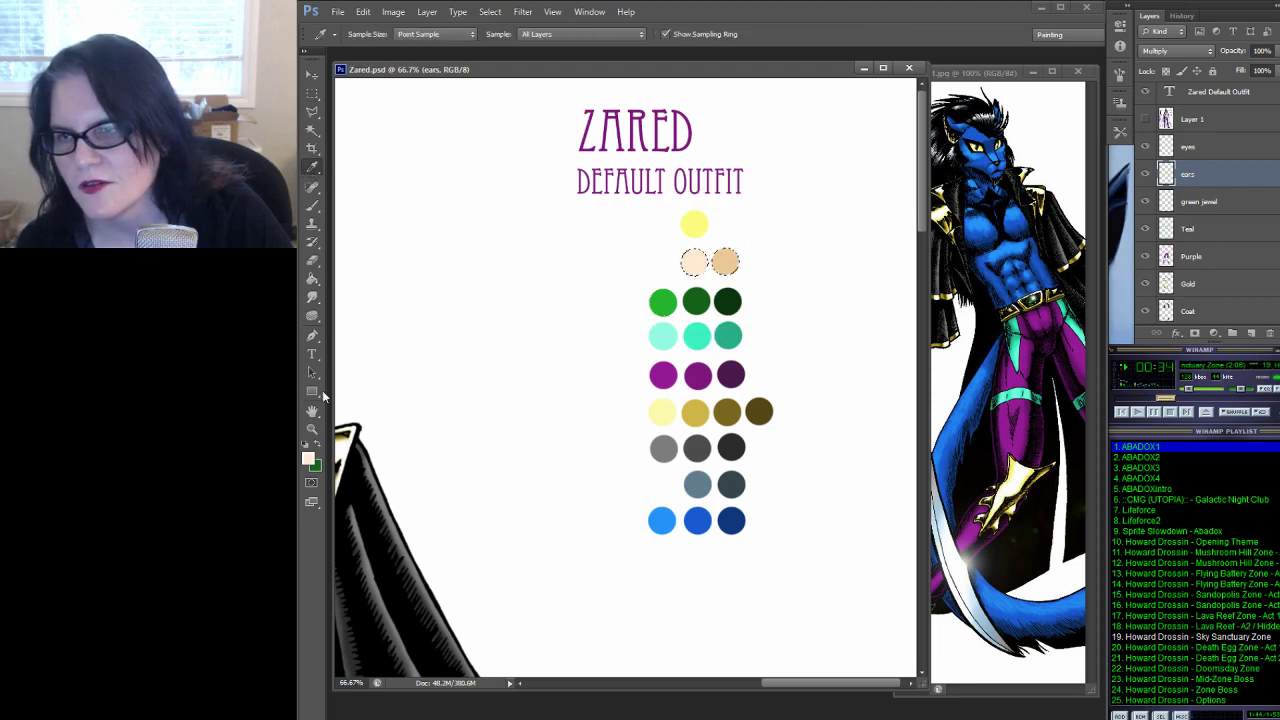
left_click(318, 446)
left_click(690, 255)
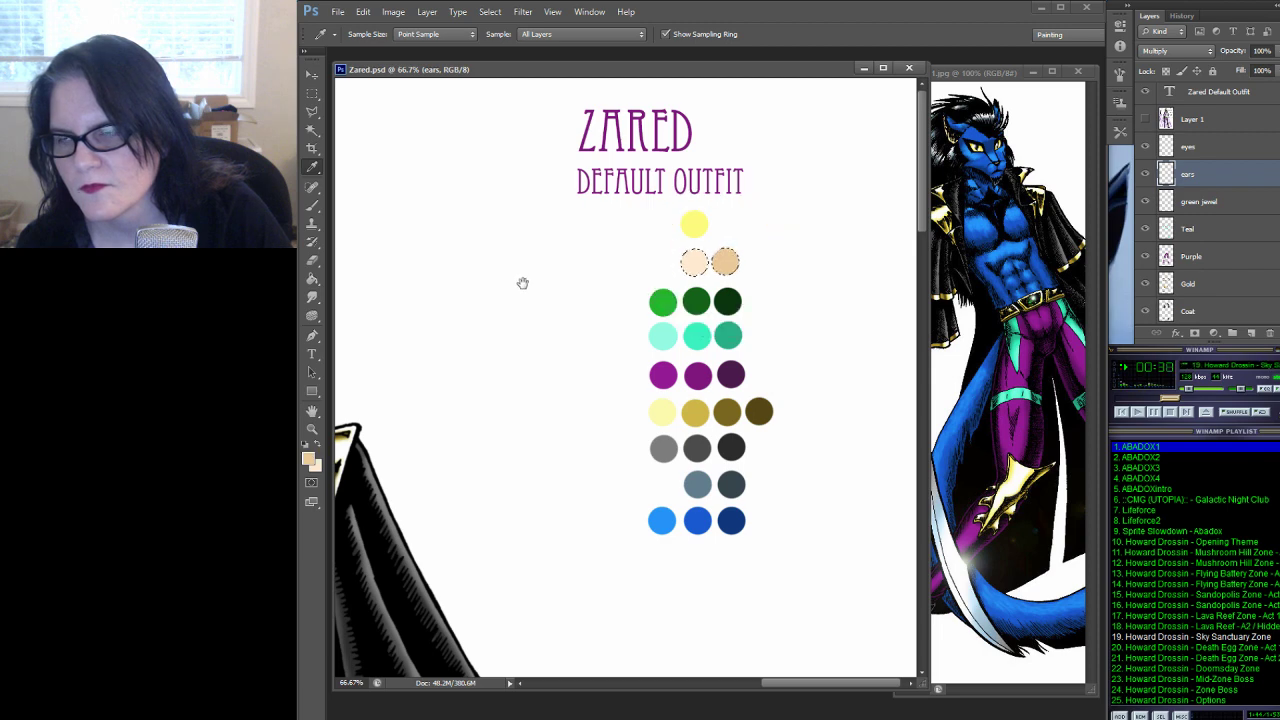
Shade the inside of both ears with tan using the soft 28 px brush
left_click_drag(523, 283, 930, 295)
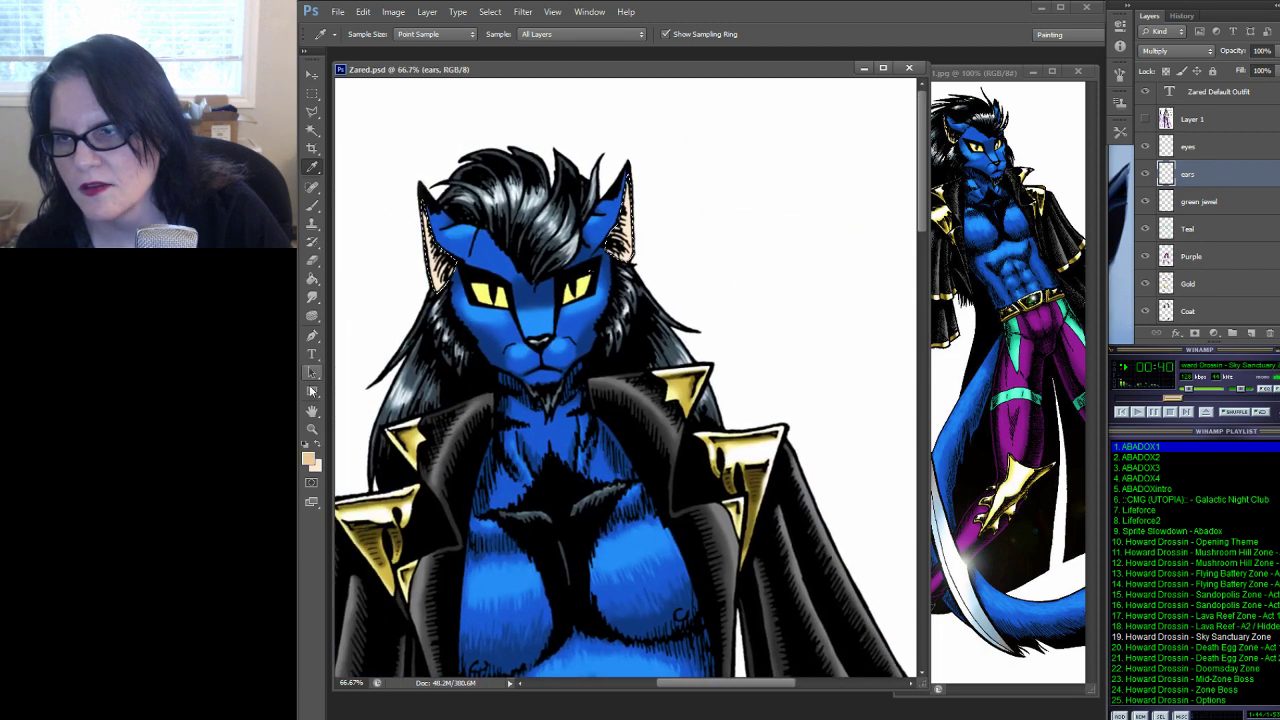
left_click(311, 429)
left_click(540, 258)
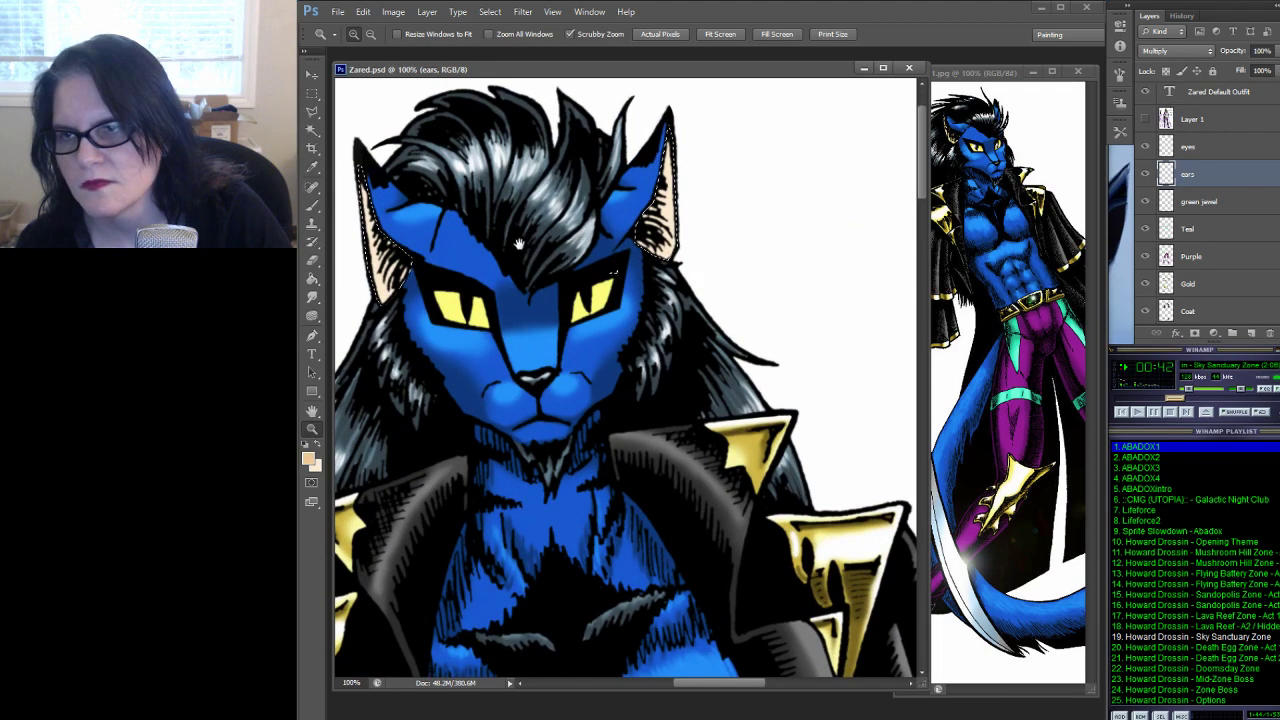
left_click_drag(524, 250, 576, 300)
left_click(311, 205)
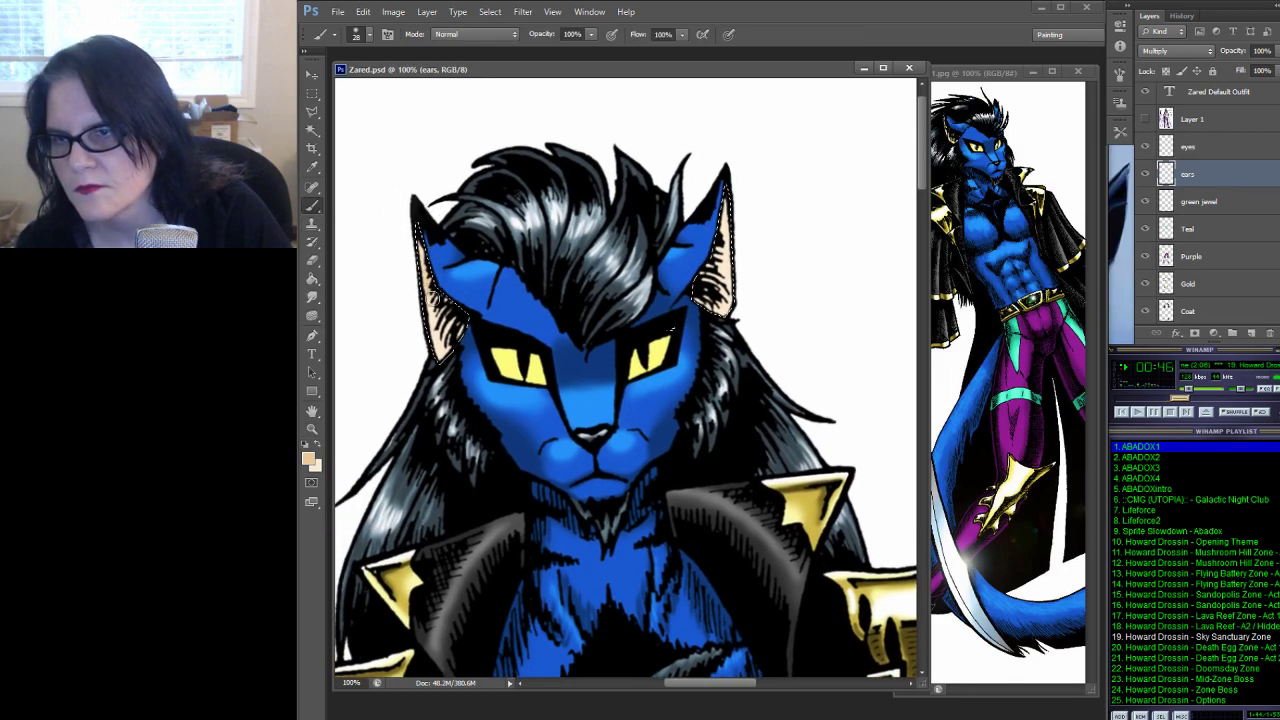
mouse_move(452, 334)
left_mouse_down()
mouse_move(454, 283)
mouse_move(457, 339)
left_mouse_up()
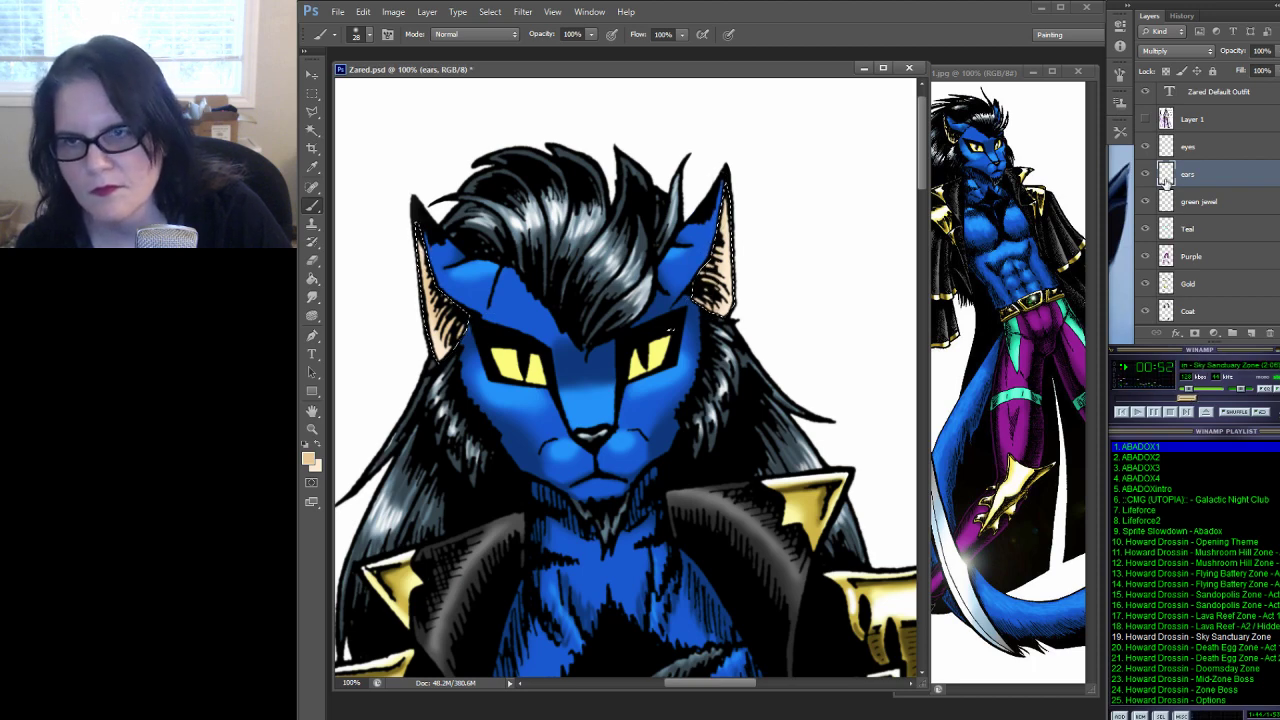
Activate the eyes layer, sample the bright yellow swatch as both foreground and background color, and clear the selection
left_click(1180, 150)
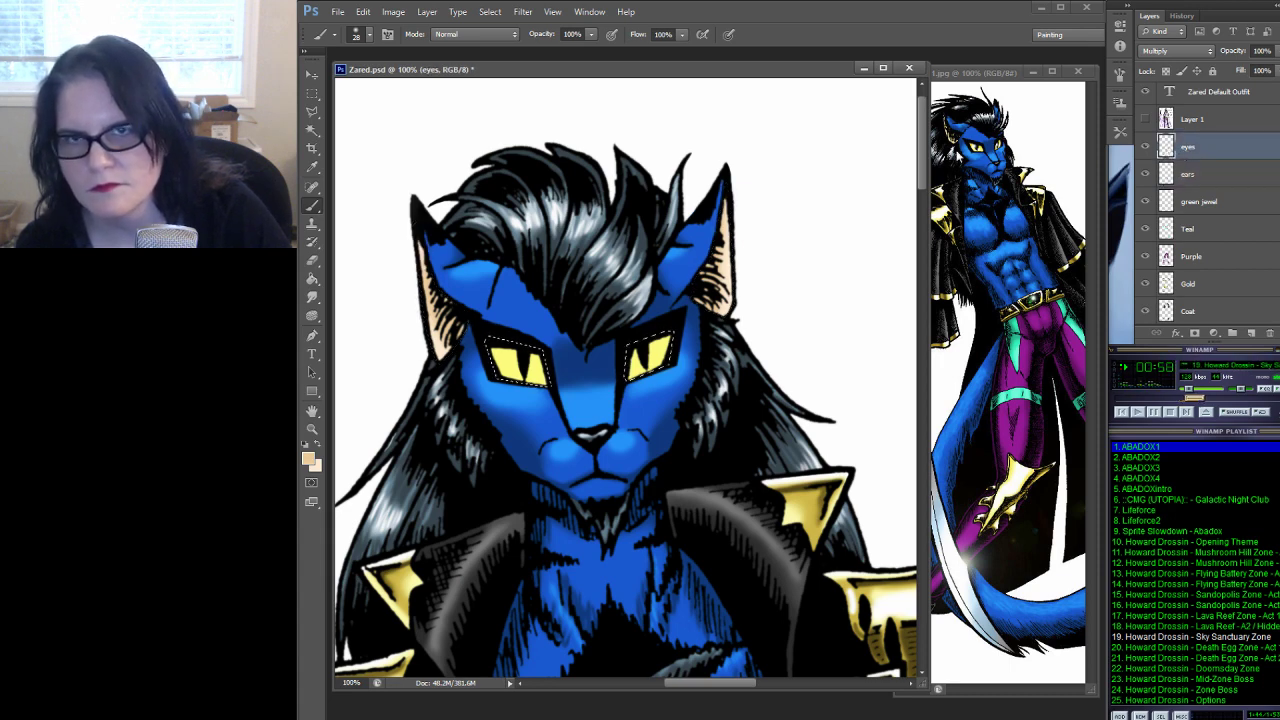
scroll(810, 218, "right", 5)
scroll(780, 225, "right", 5)
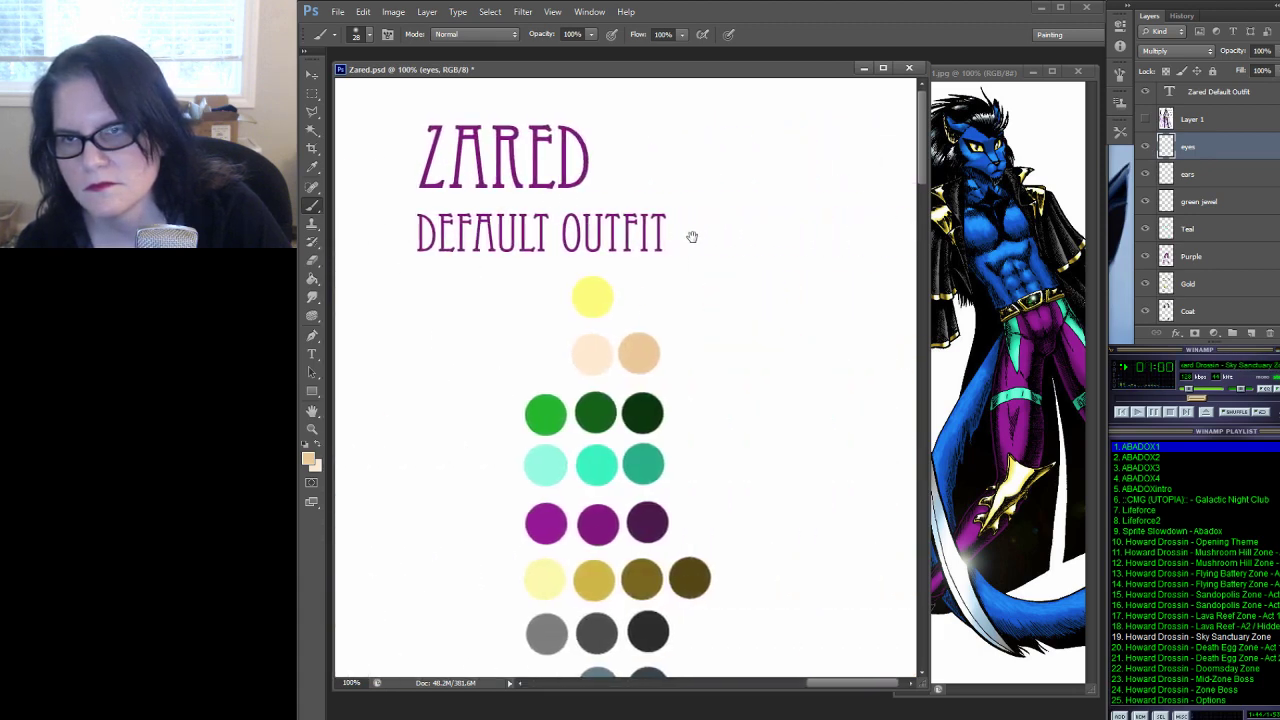
scroll(700, 240, "left", 2)
left_click(312, 167)
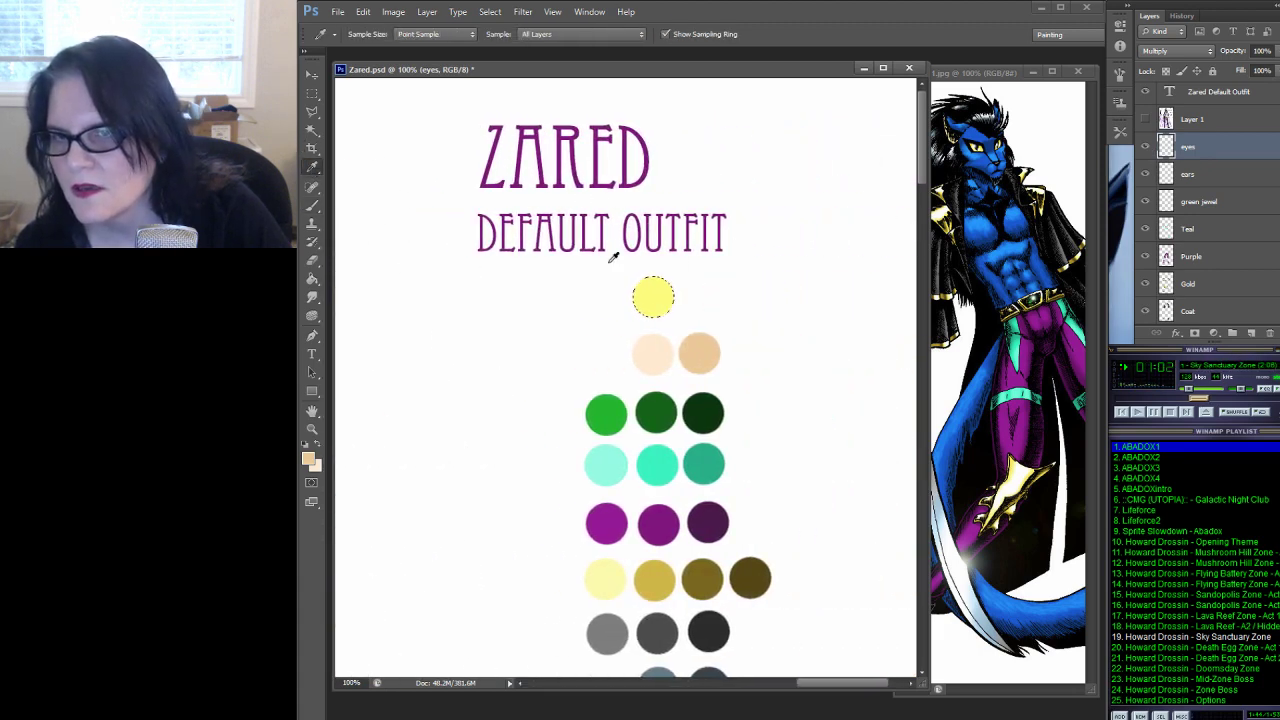
left_click(652, 295)
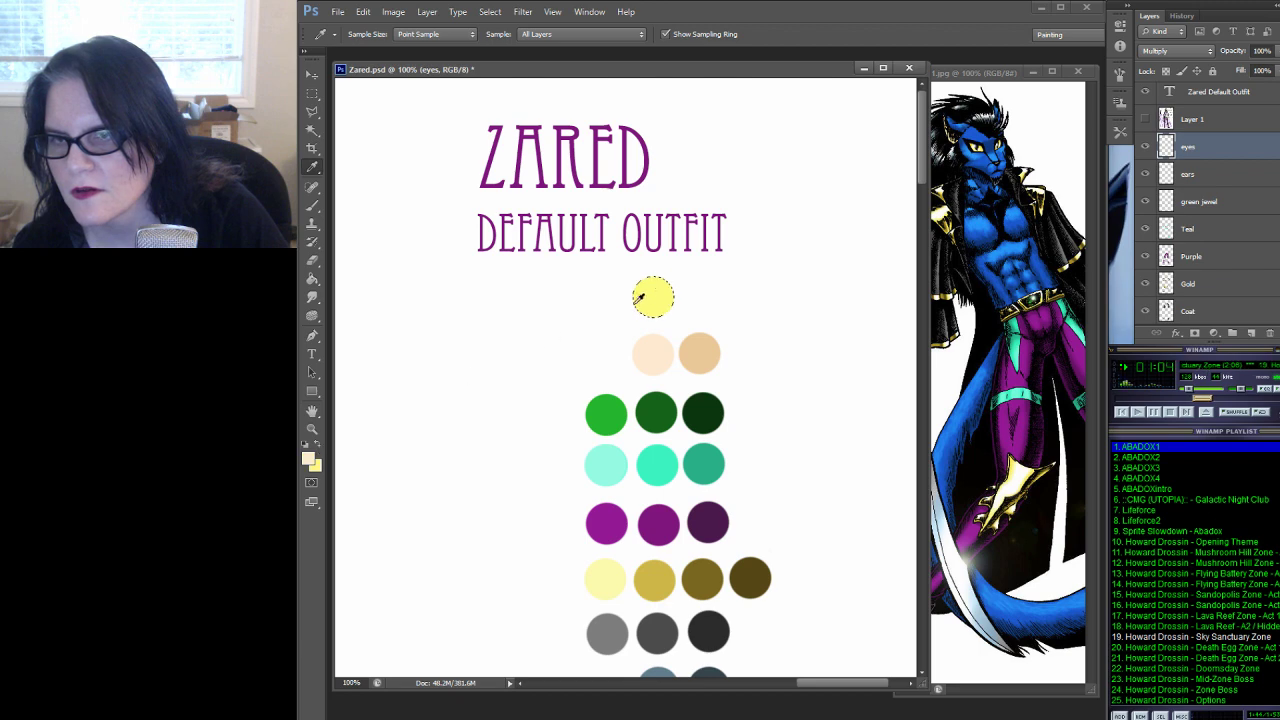
left_click(652, 295, "alt")
key("ctrl+d")
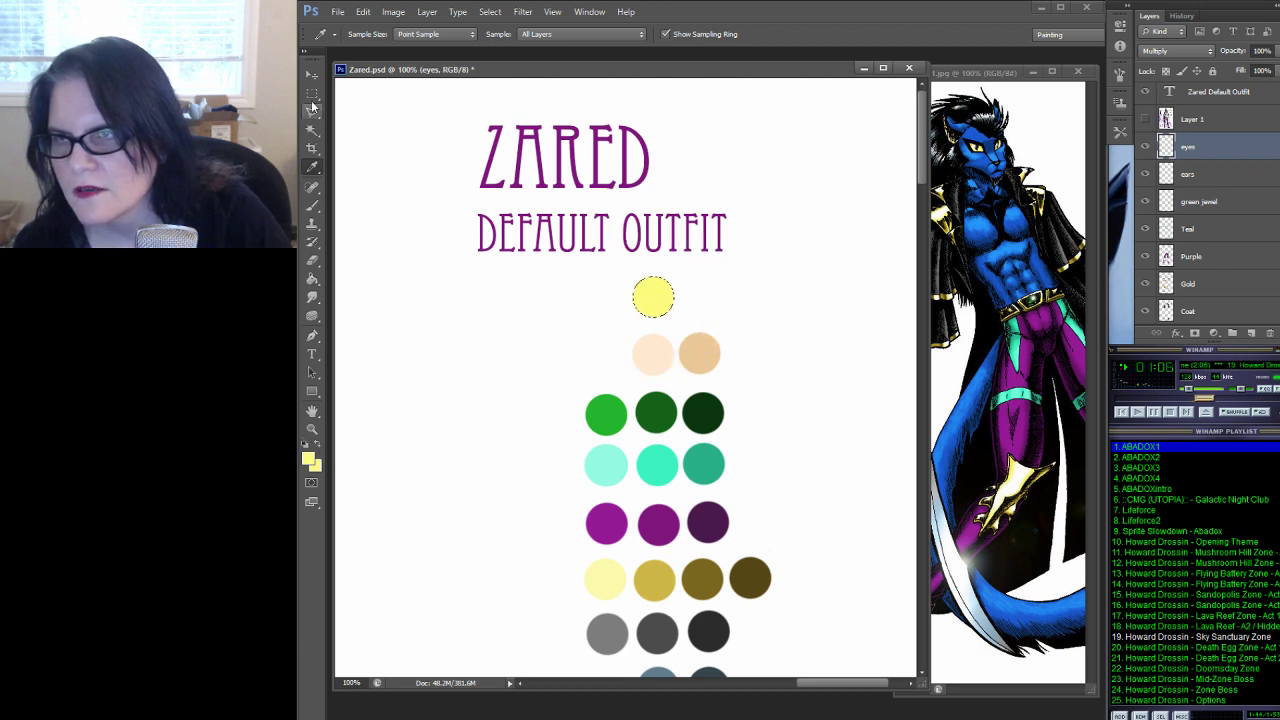
left_click(312, 93)
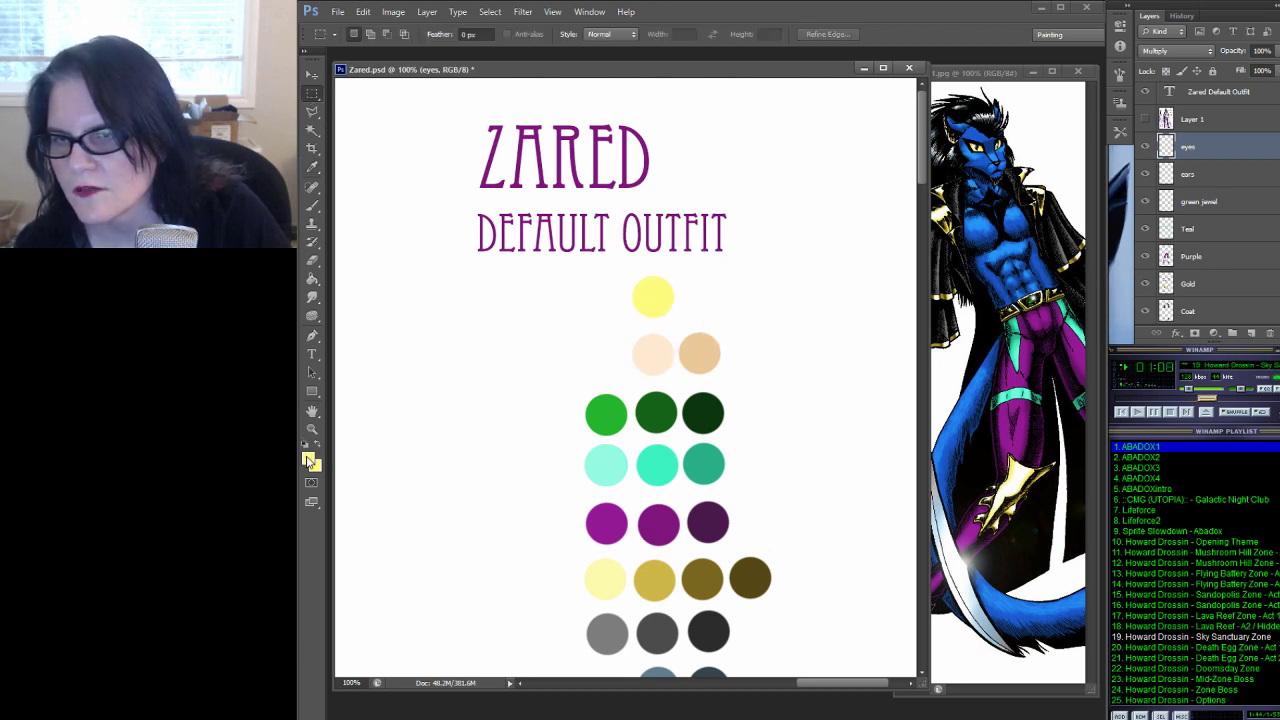
Set the foreground color to the darker yellow d5d501
left_click(310, 459)
mouse_move(711, 262)
left_mouse_down()
mouse_move(740, 271)
mouse_move(739, 286)
left_mouse_up()
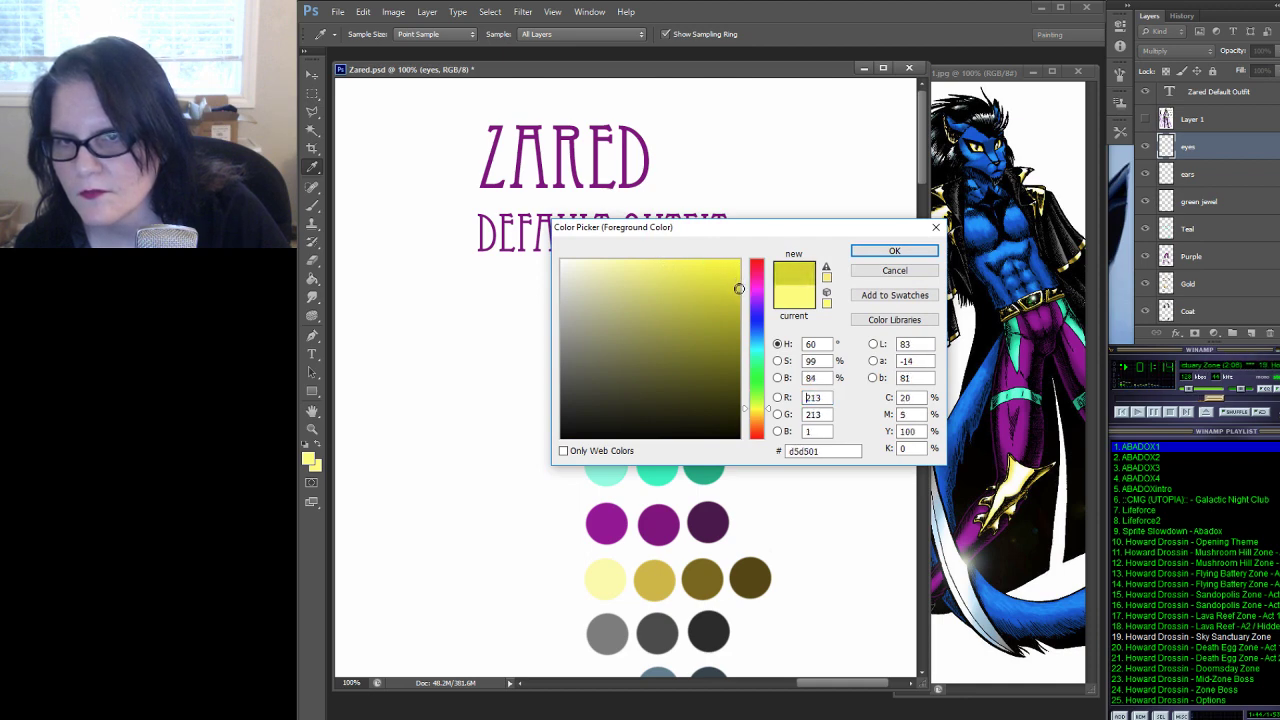
left_click(870, 249)
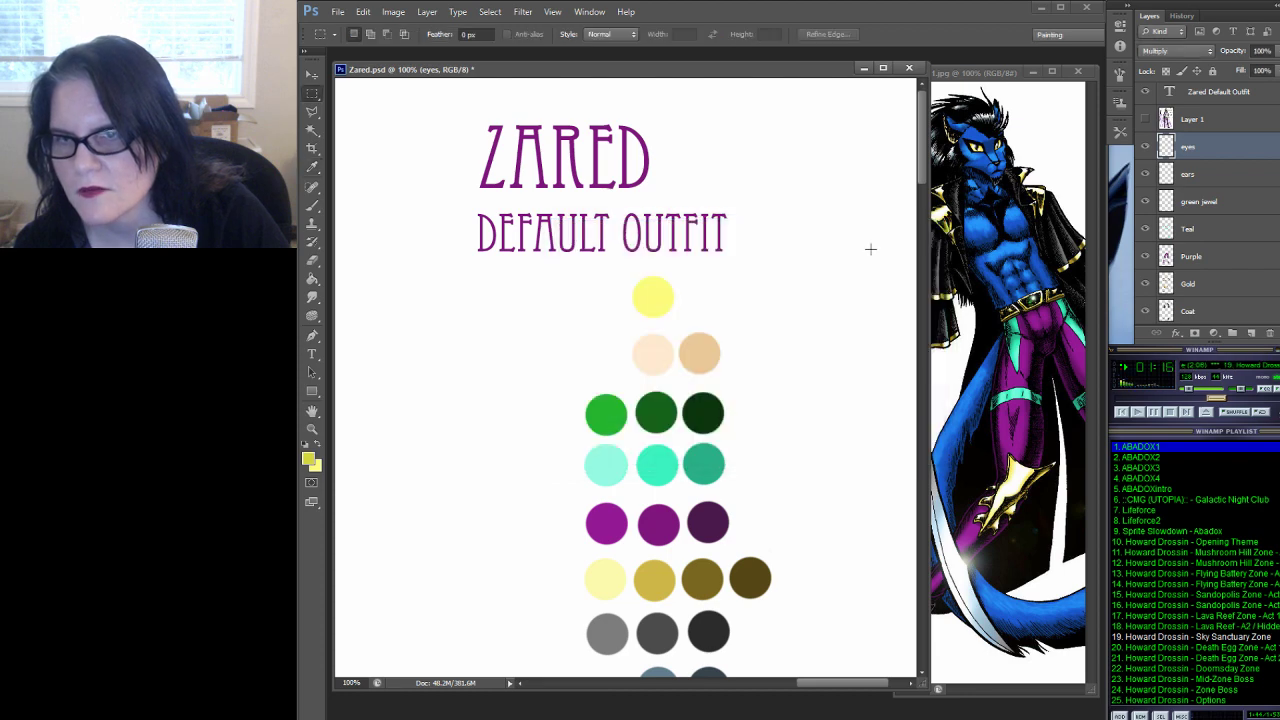
Add a dark yellow swatch beside the bright yellow one with the hard 60 px brush
left_click(312, 205)
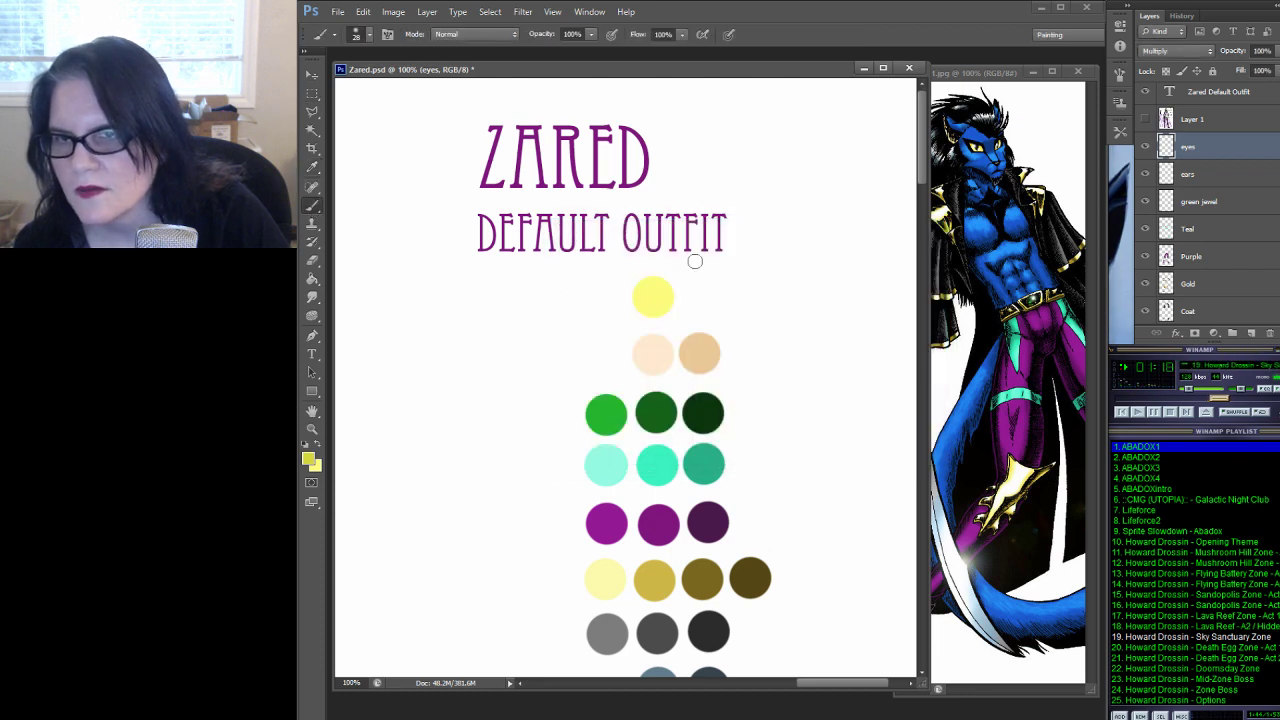
left_click(368, 36)
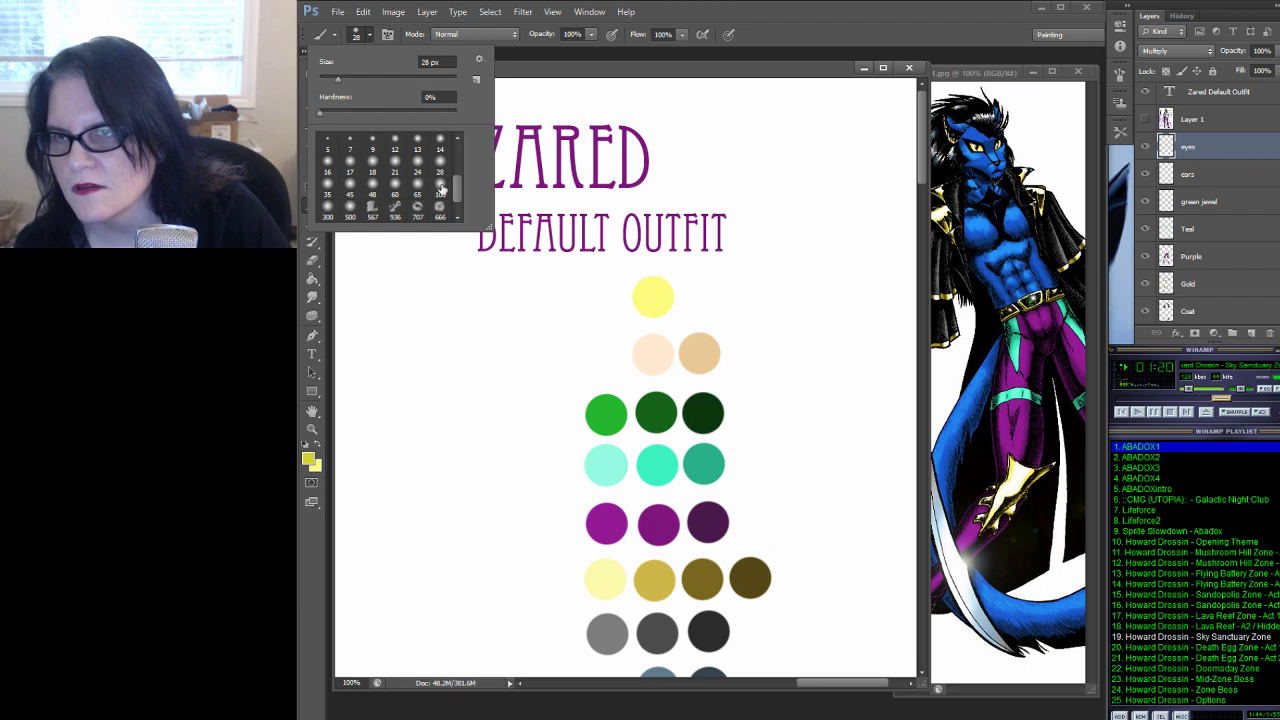
scroll(464, 168, "up", 1)
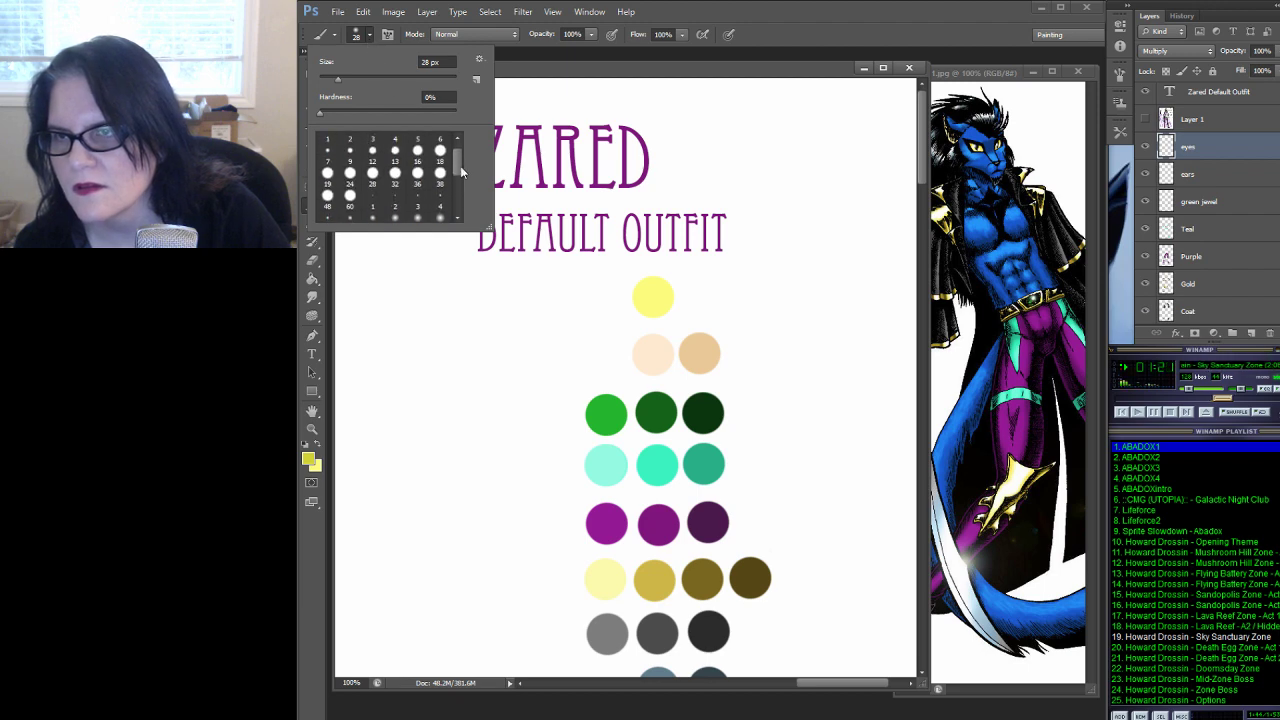
left_click(350, 196)
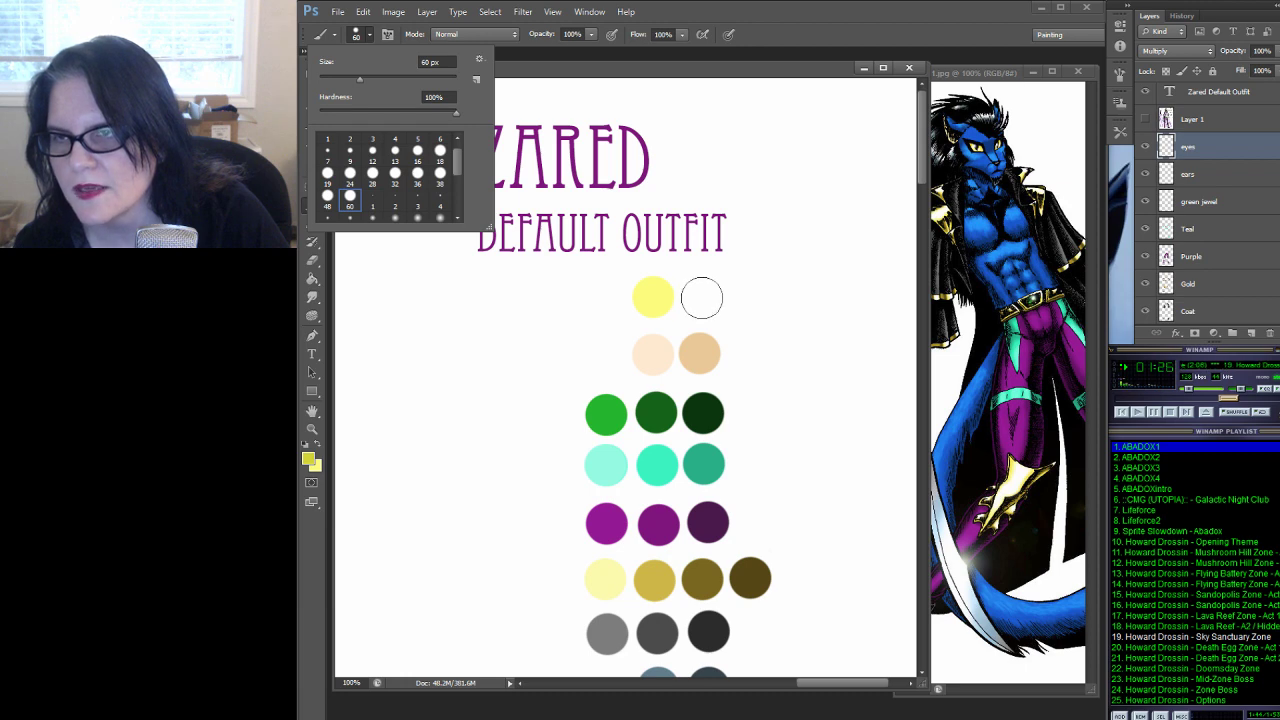
left_click(701, 298)
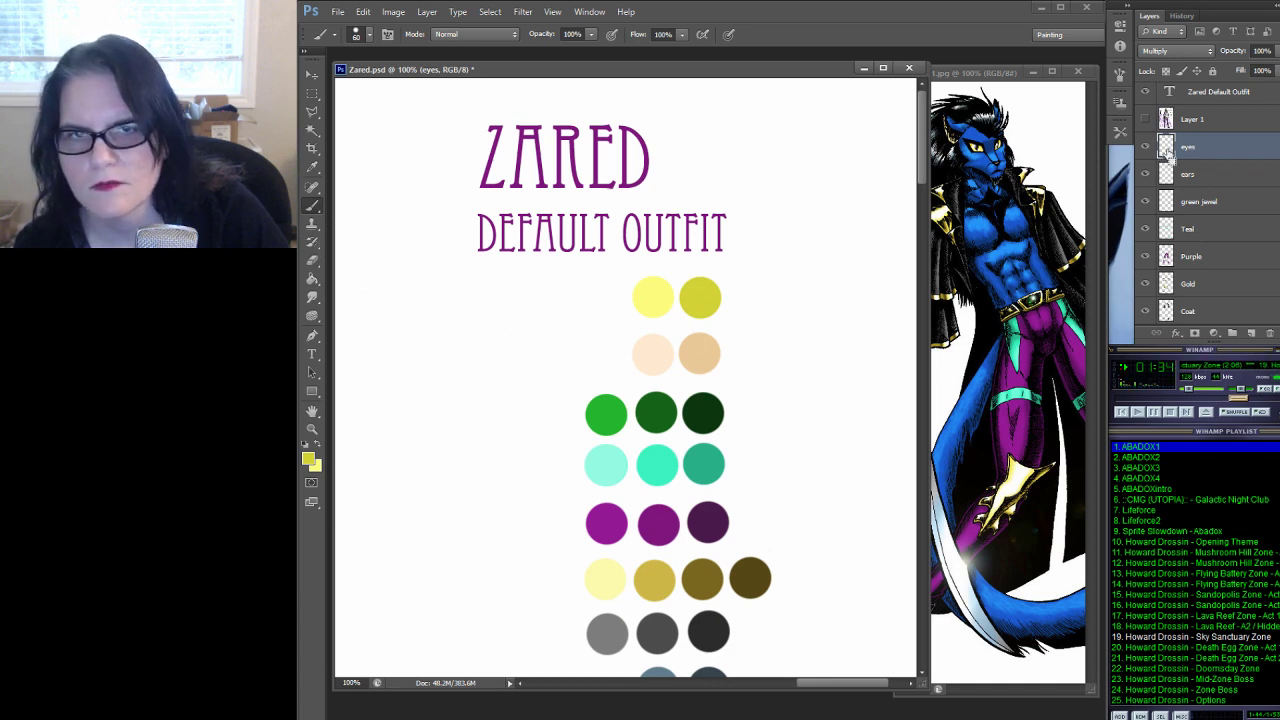
Load the eyes layer's painted areas as a selection and cover both eyes with the dark yellow using the hard 60 px brush
left_click_drag(701, 356, 888, 356)
left_click_drag(424, 343, 831, 343)
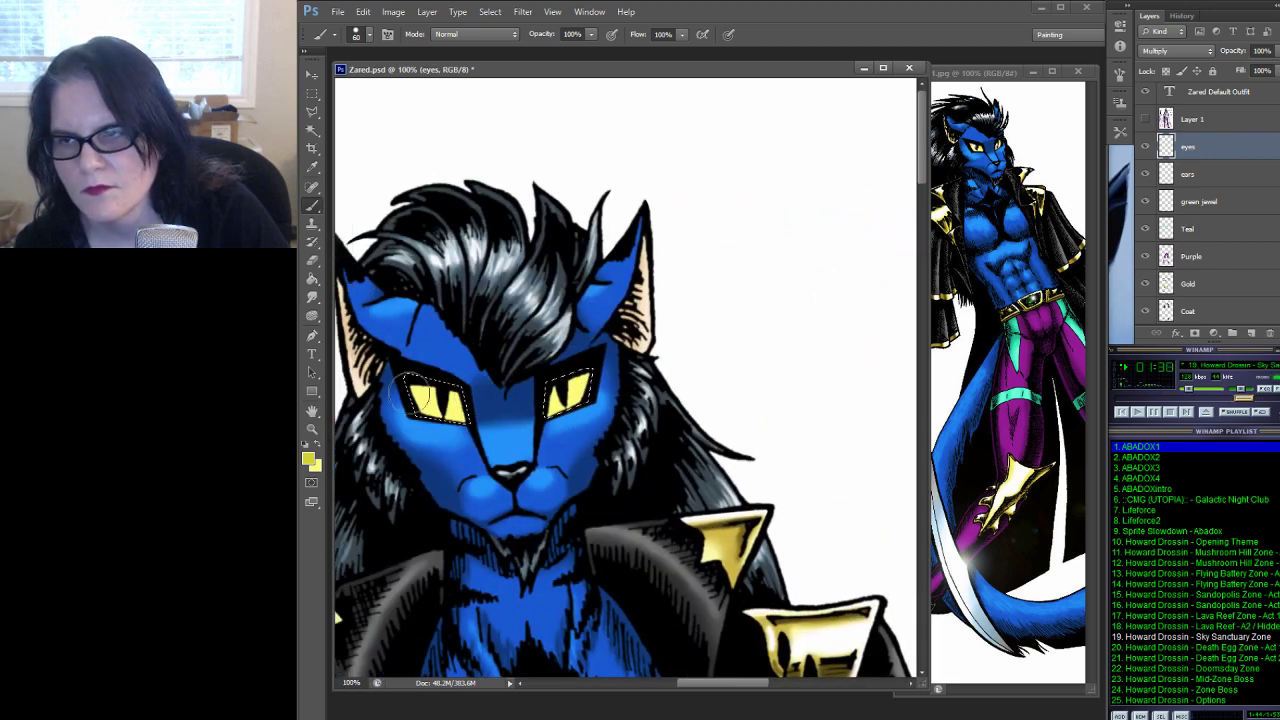
key("z")
left_click(428, 411)
left_click(428, 411)
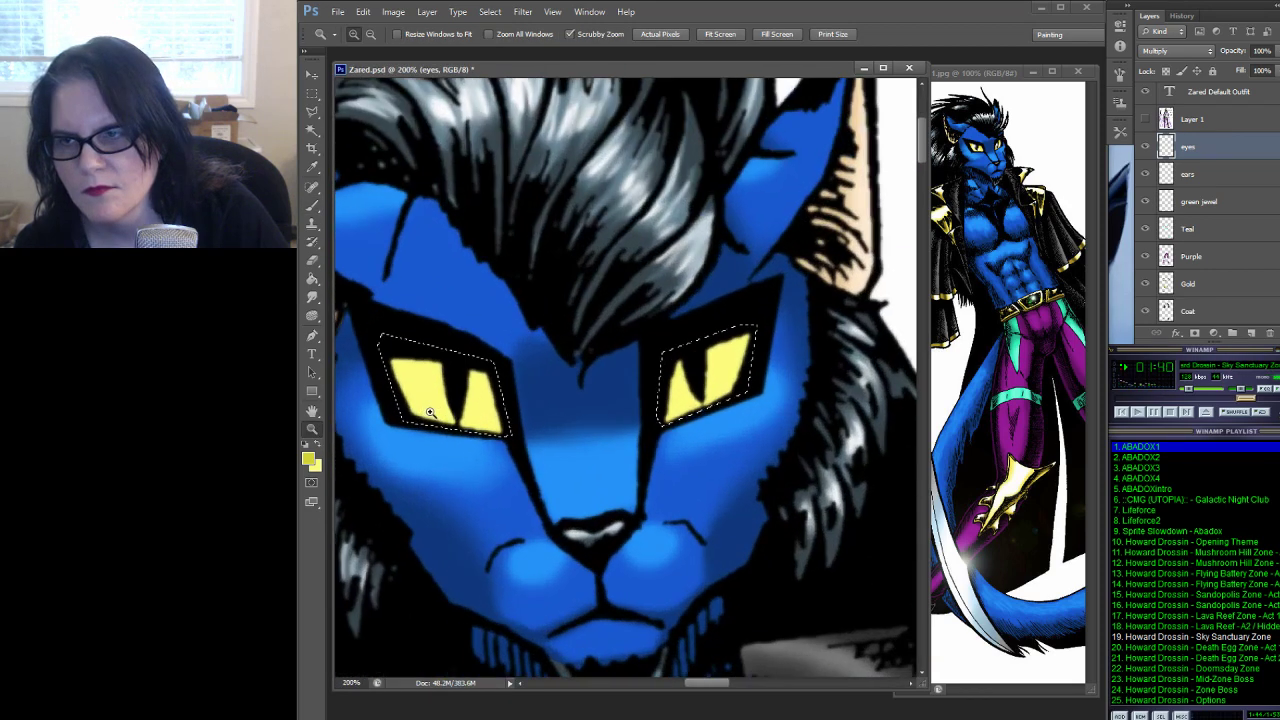
left_click(312, 205)
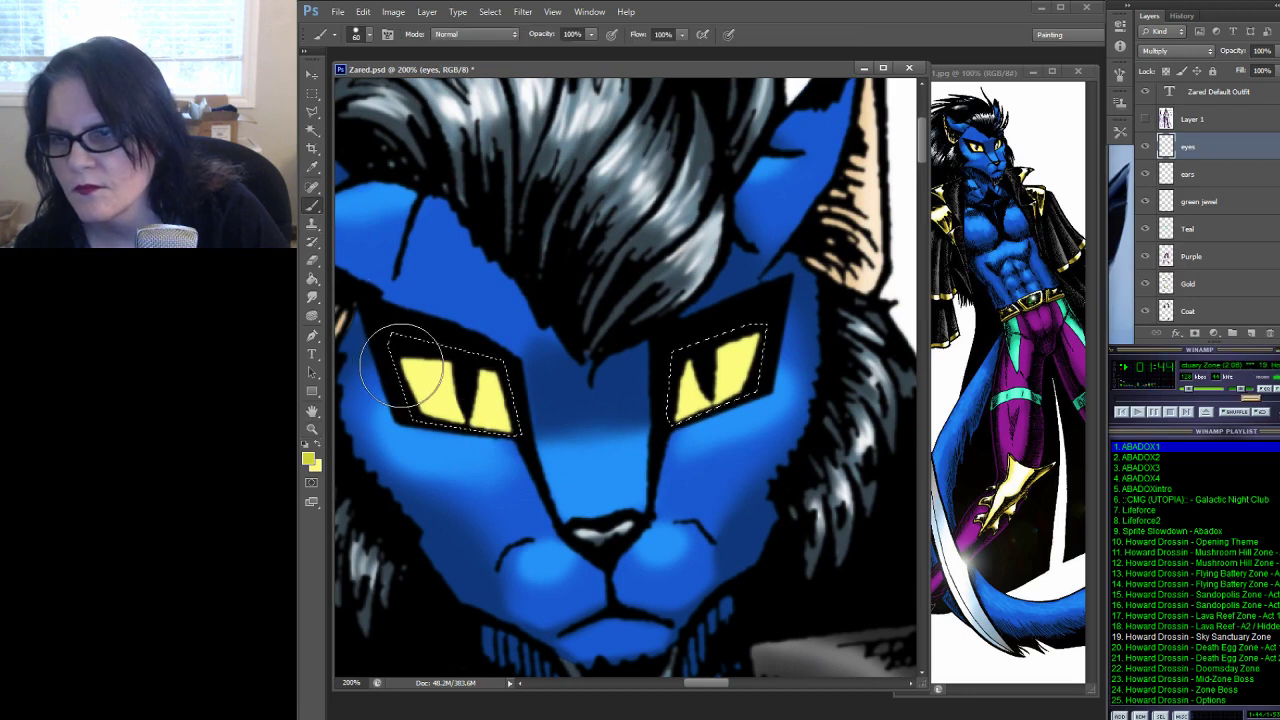
left_click_drag(371, 366, 460, 365)
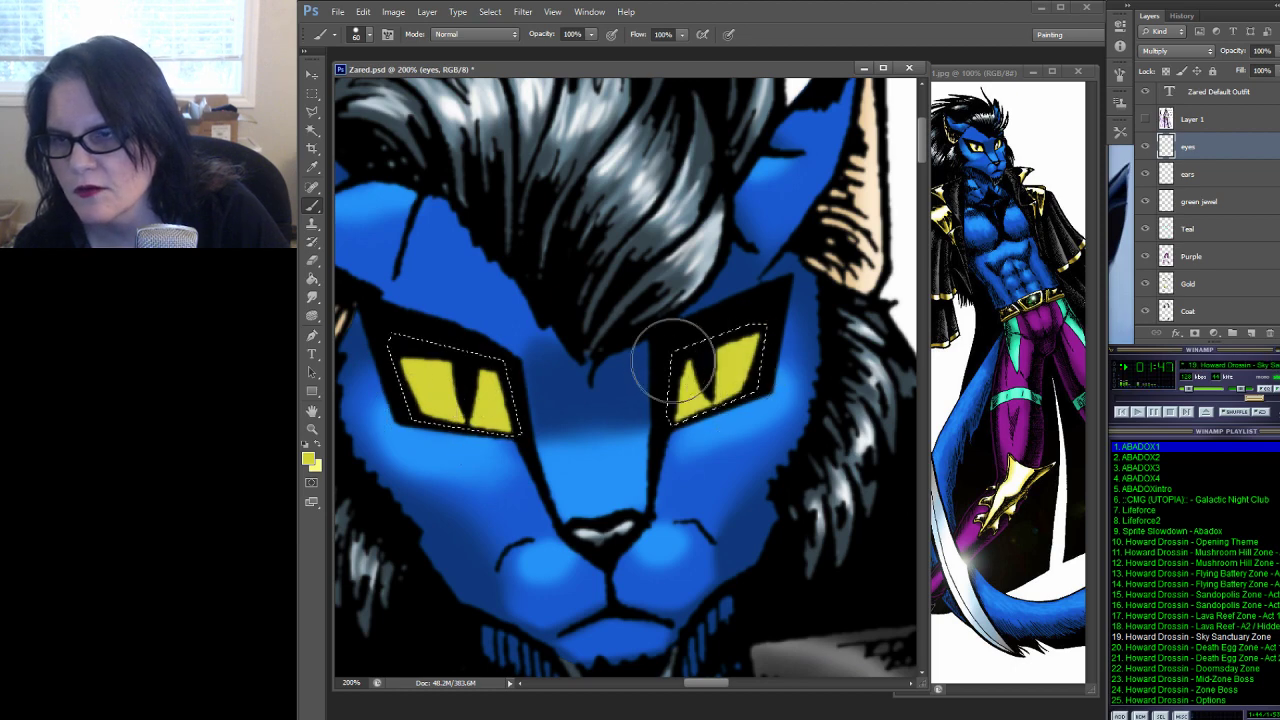
Highlight both eyes with the bright yellow using the soft 65 px brush
key("x")
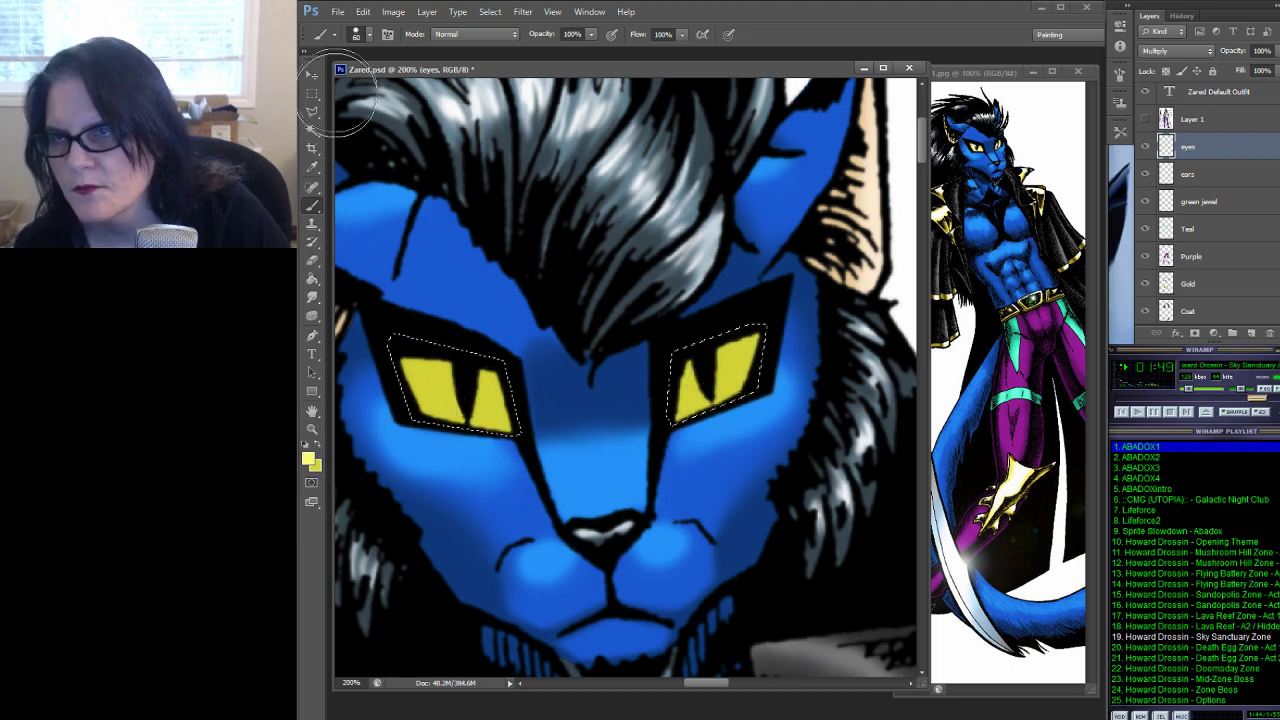
left_click(372, 38)
left_click_drag(461, 169, 459, 181)
left_click(417, 214)
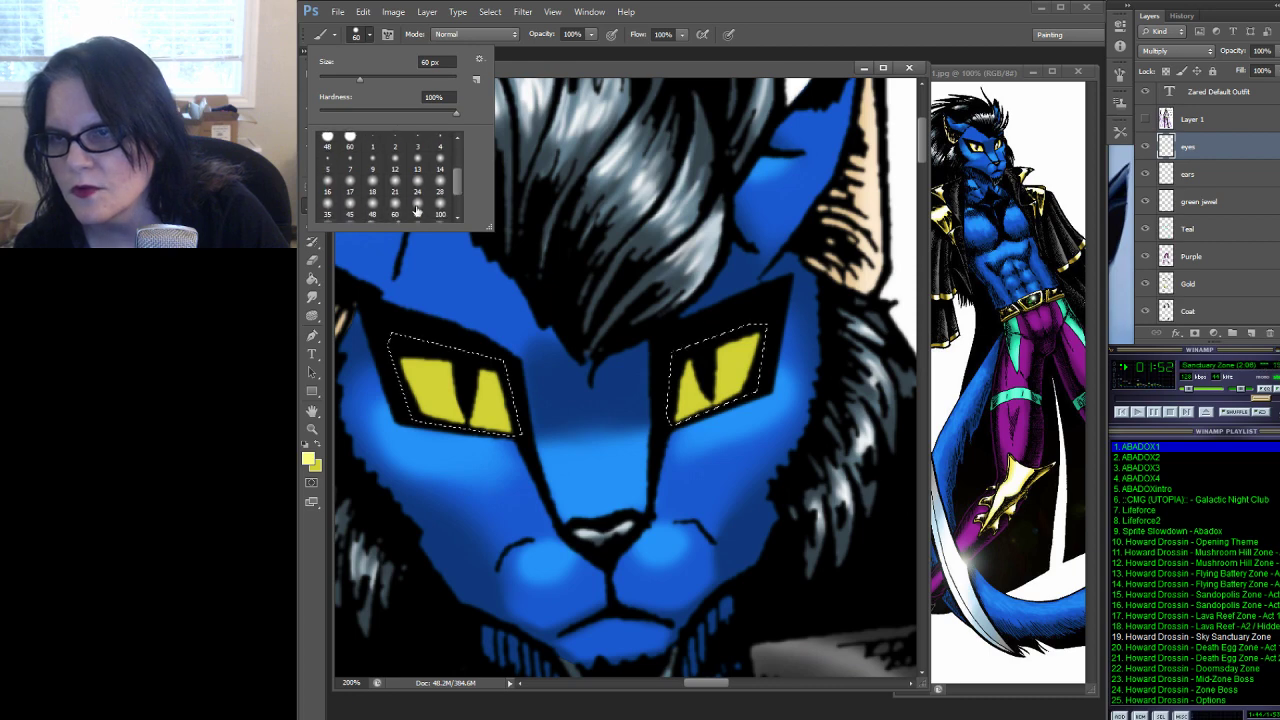
left_click(458, 377)
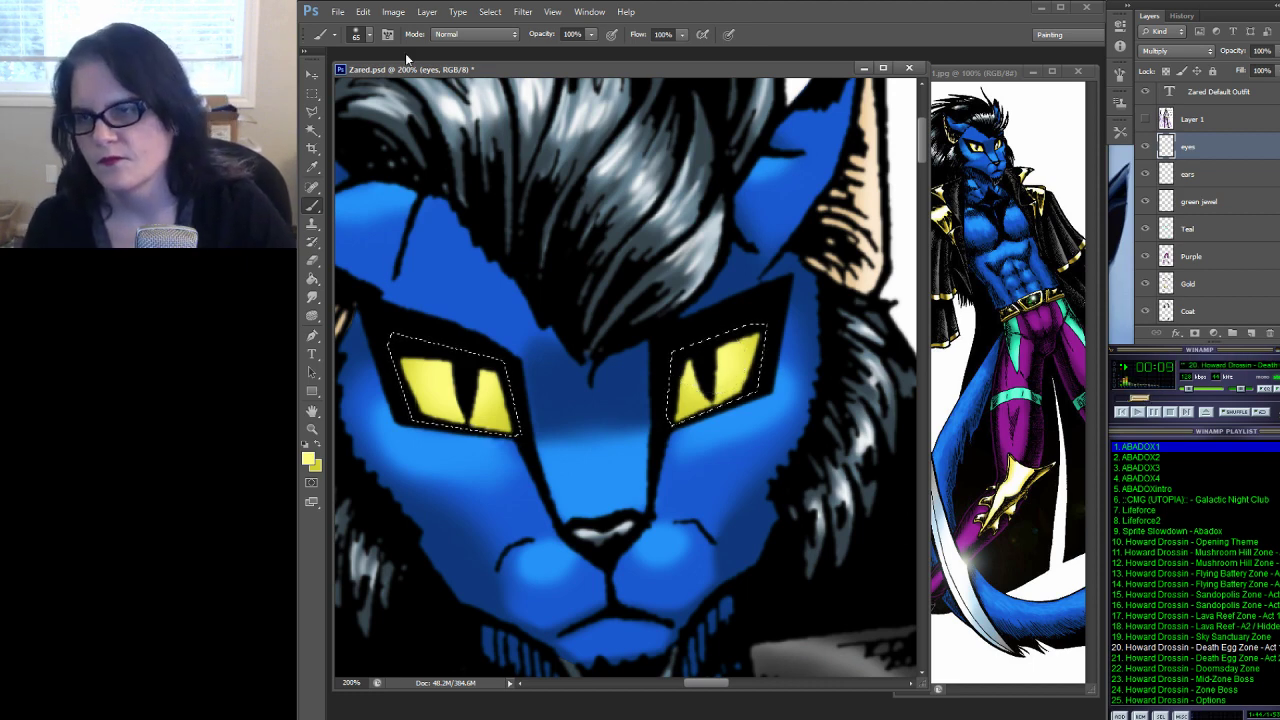
Darken the shading color to adad01 and repaint both eyes with it using the soft 65 px brush
left_click(319, 449)
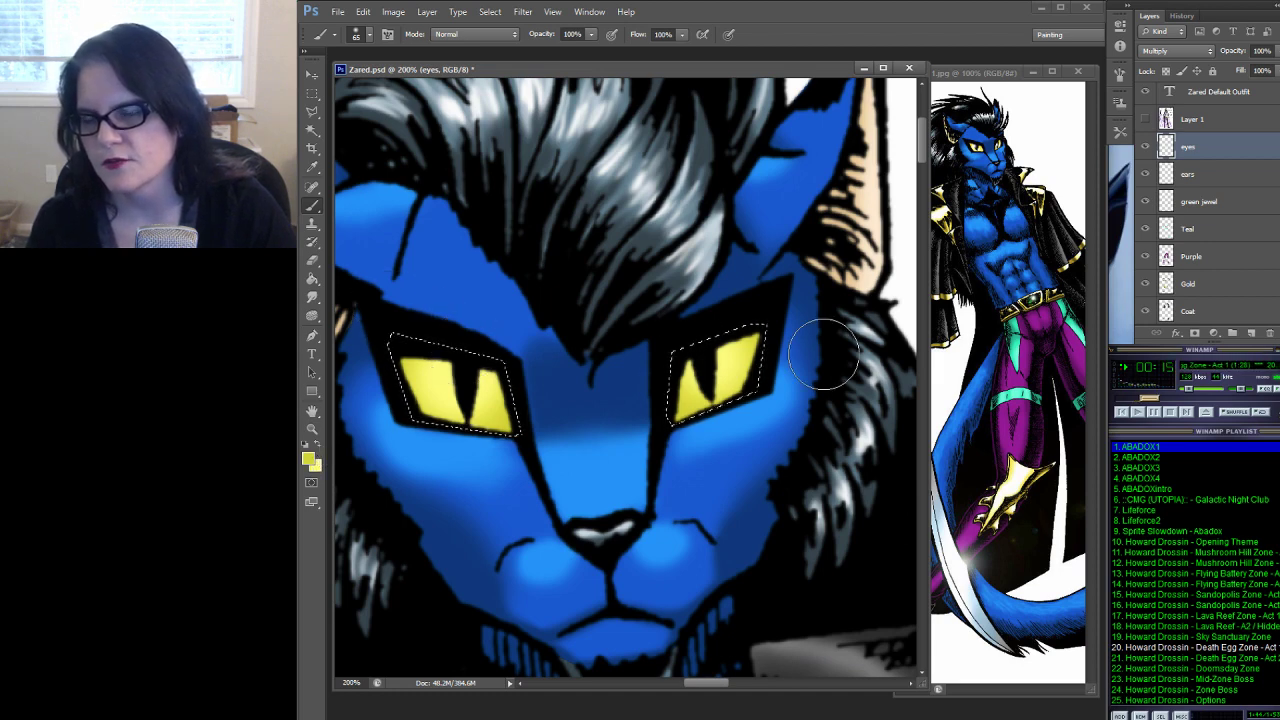
key("alt")
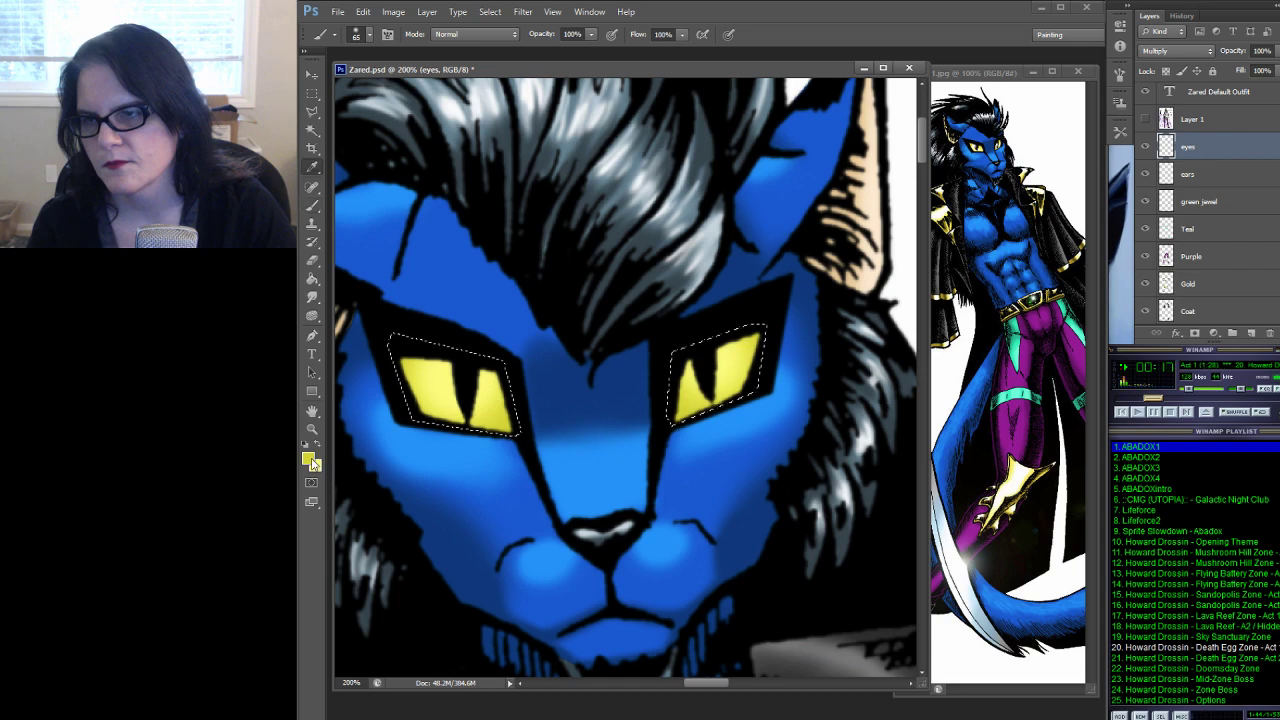
left_click(310, 459)
left_click_drag(738, 306, 739, 317)
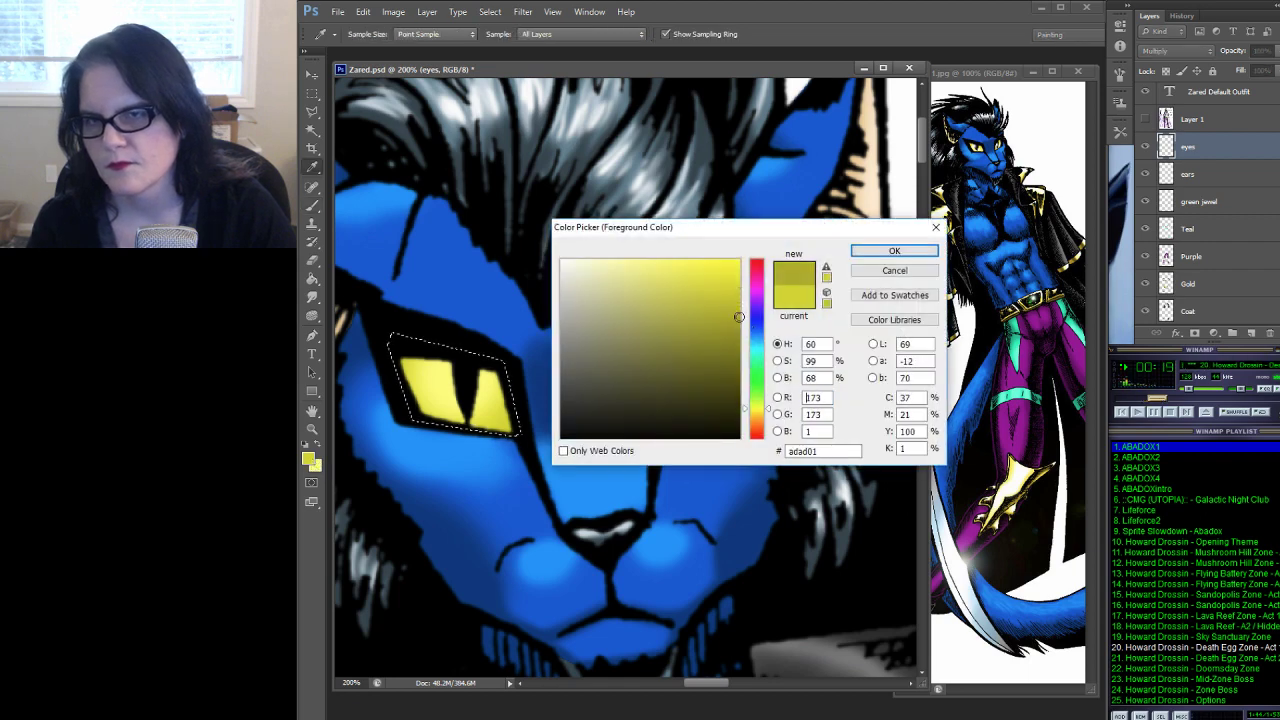
left_click(894, 251)
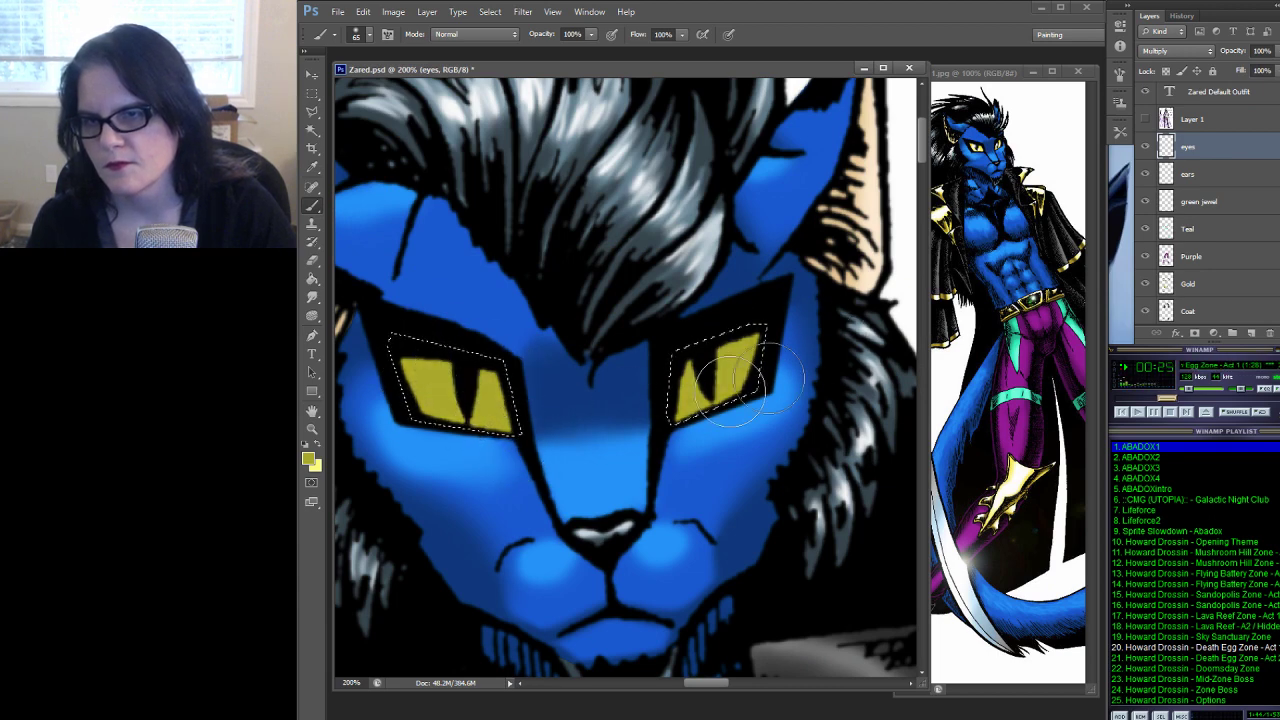
Highlight the middle of both eyes with the bright yellow using the soft 60 px brush
left_click(319, 452)
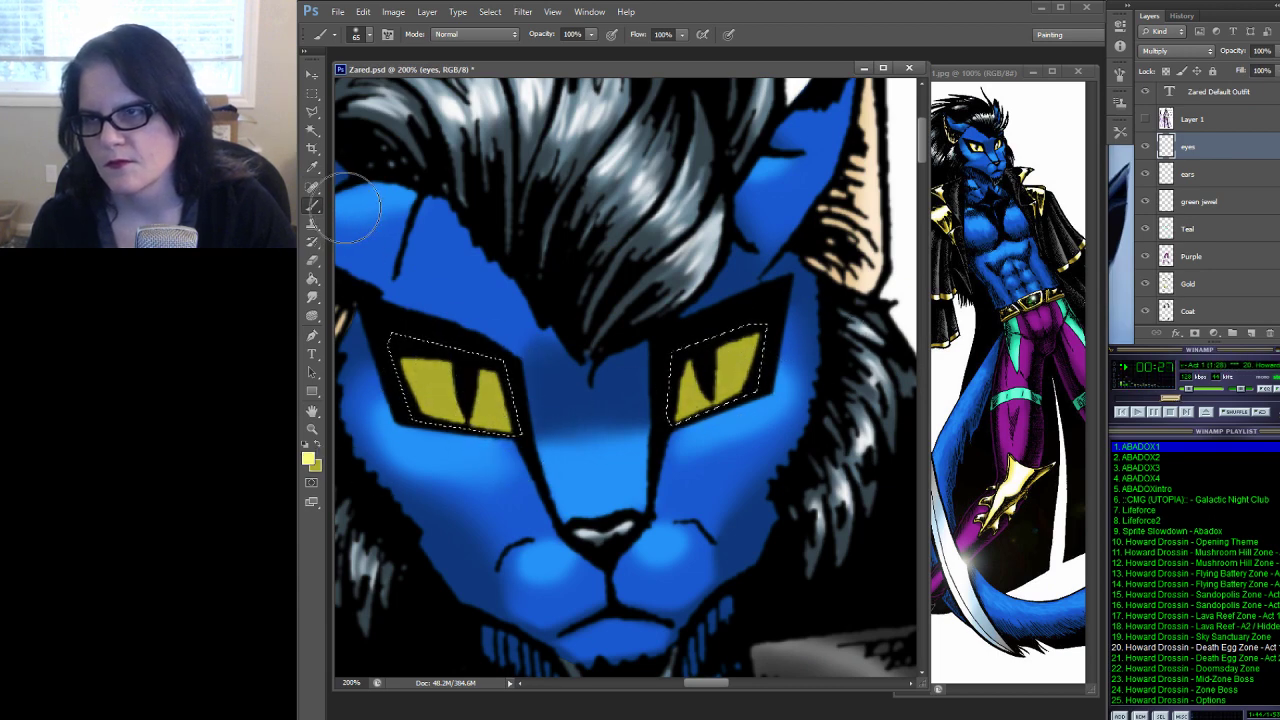
left_click(370, 35)
scroll(427, 175, "down", 2)
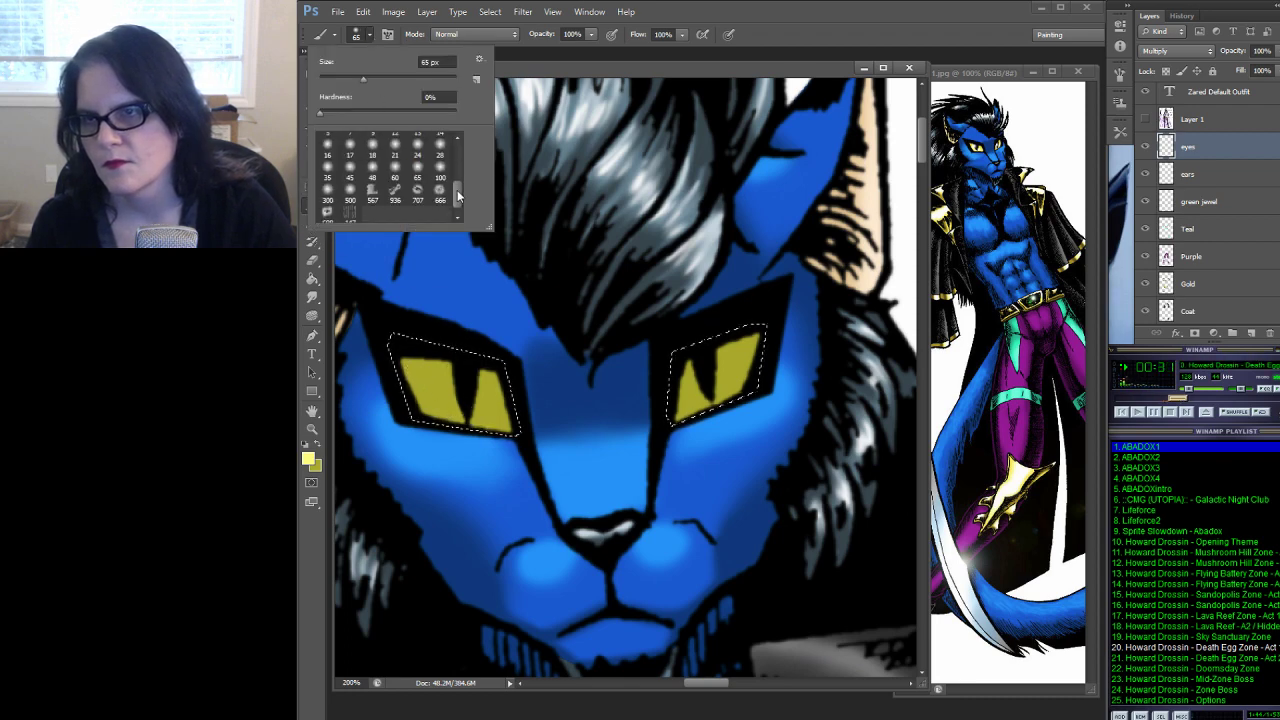
left_click(395, 168)
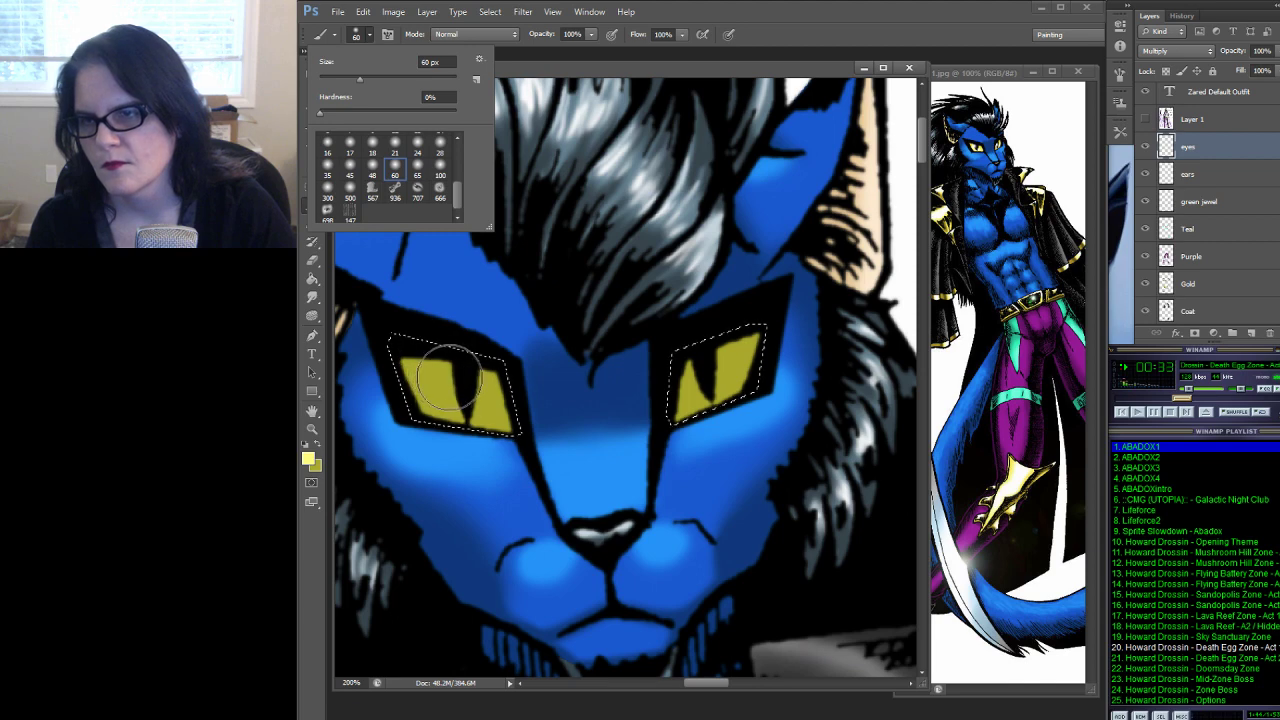
left_click_drag(450, 378, 455, 380)
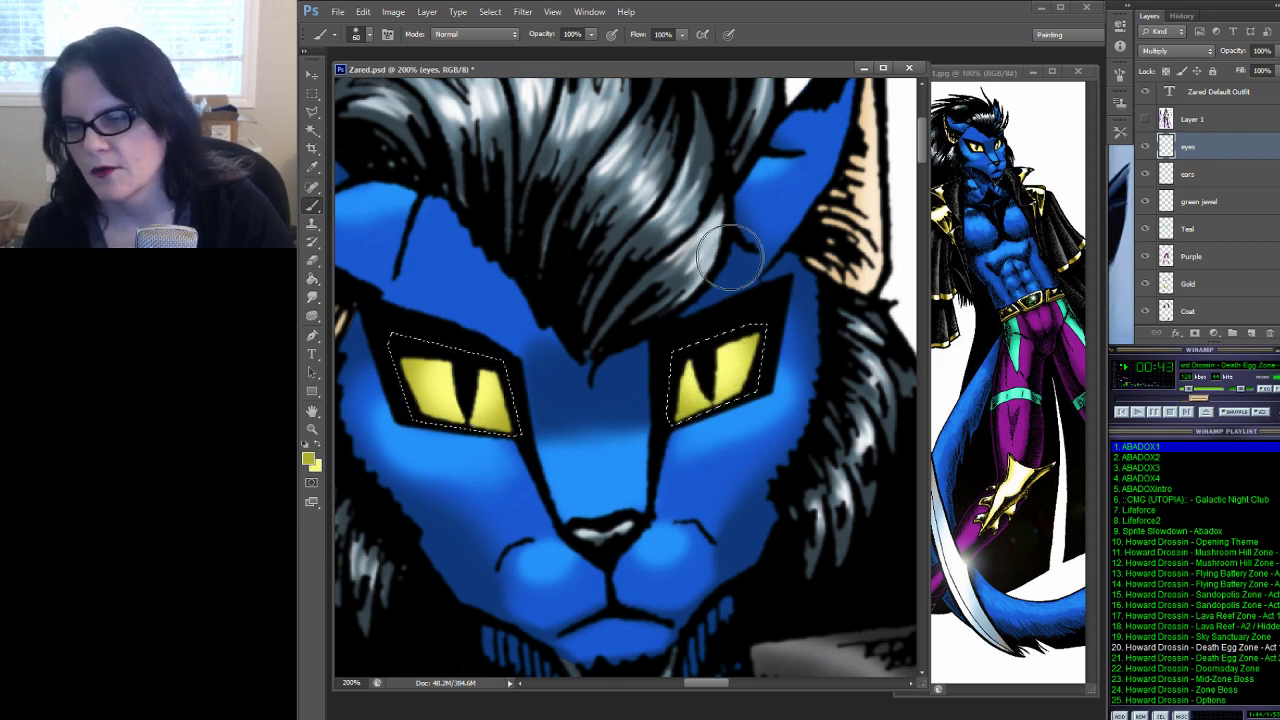
Repaint the dark yellow swatch in the palette with the olive shading color using the hard 60 px brush
left_click_drag(820, 370, 474, 365)
mouse_move(900, 352)
left_mouse_down()
mouse_move(720, 330)
mouse_move(614, 286)
left_mouse_up()
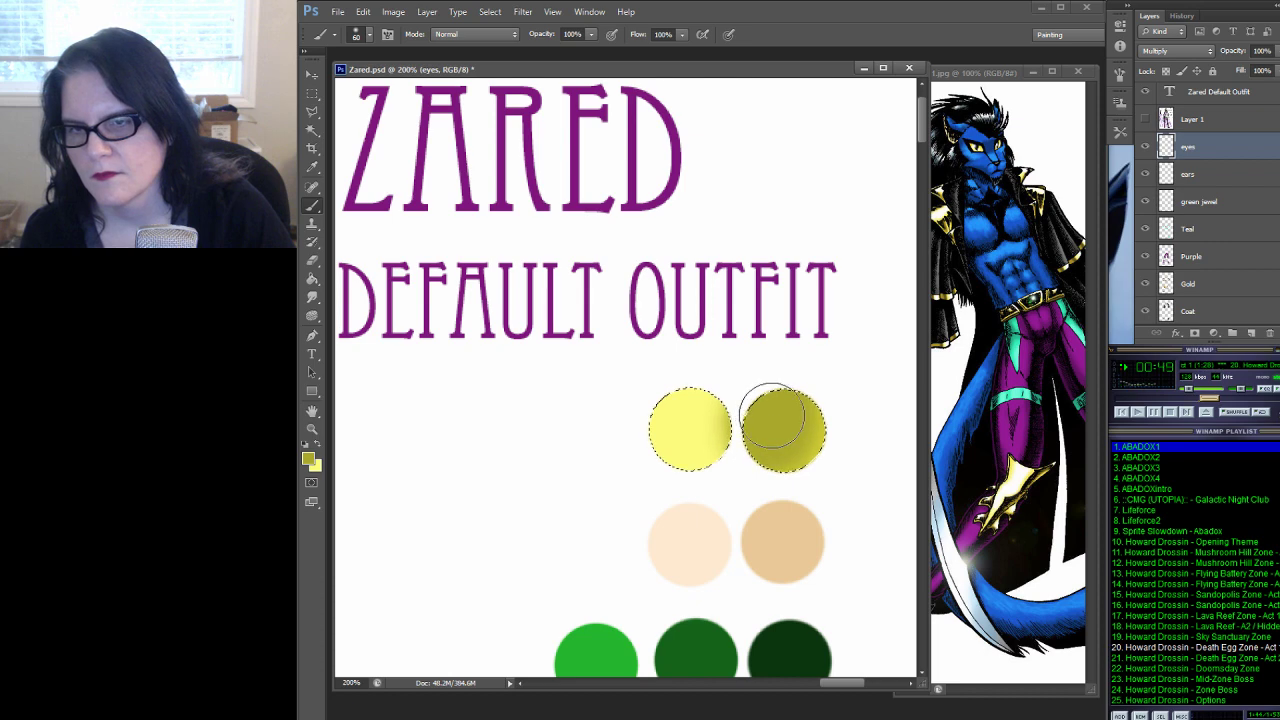
key("ctrl+z")
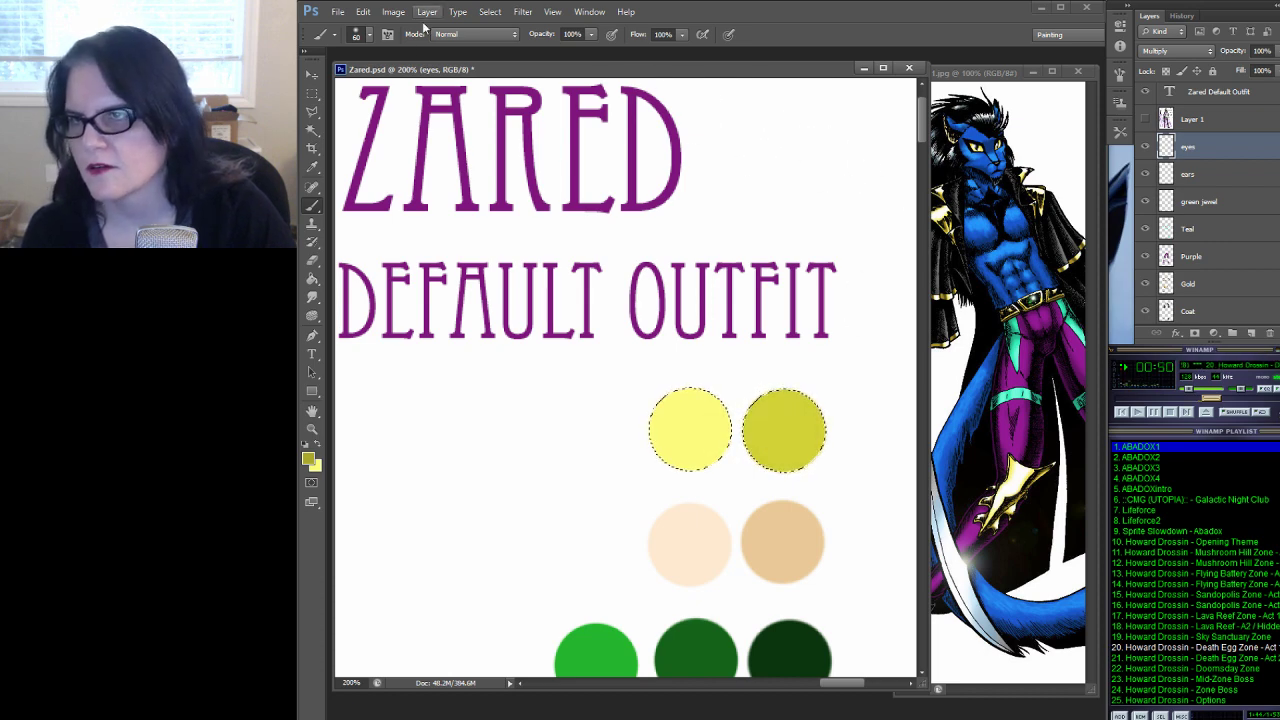
left_click(368, 36)
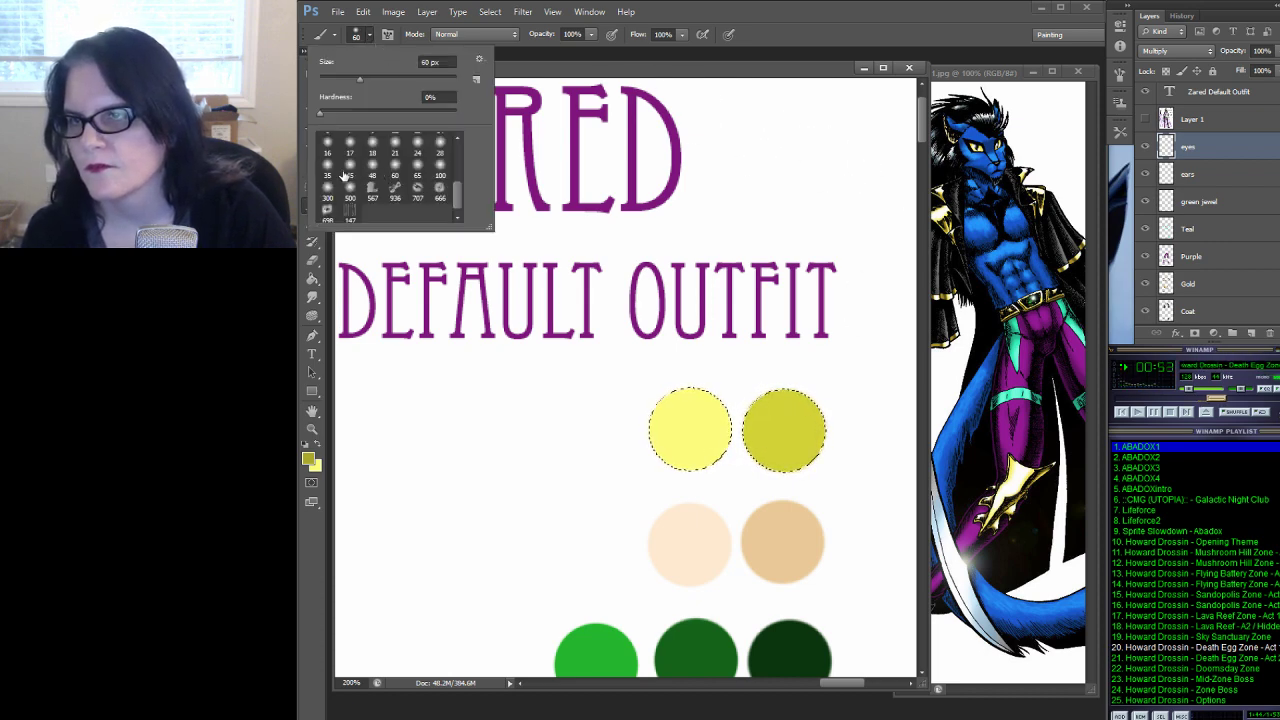
left_click_drag(460, 195, 462, 170)
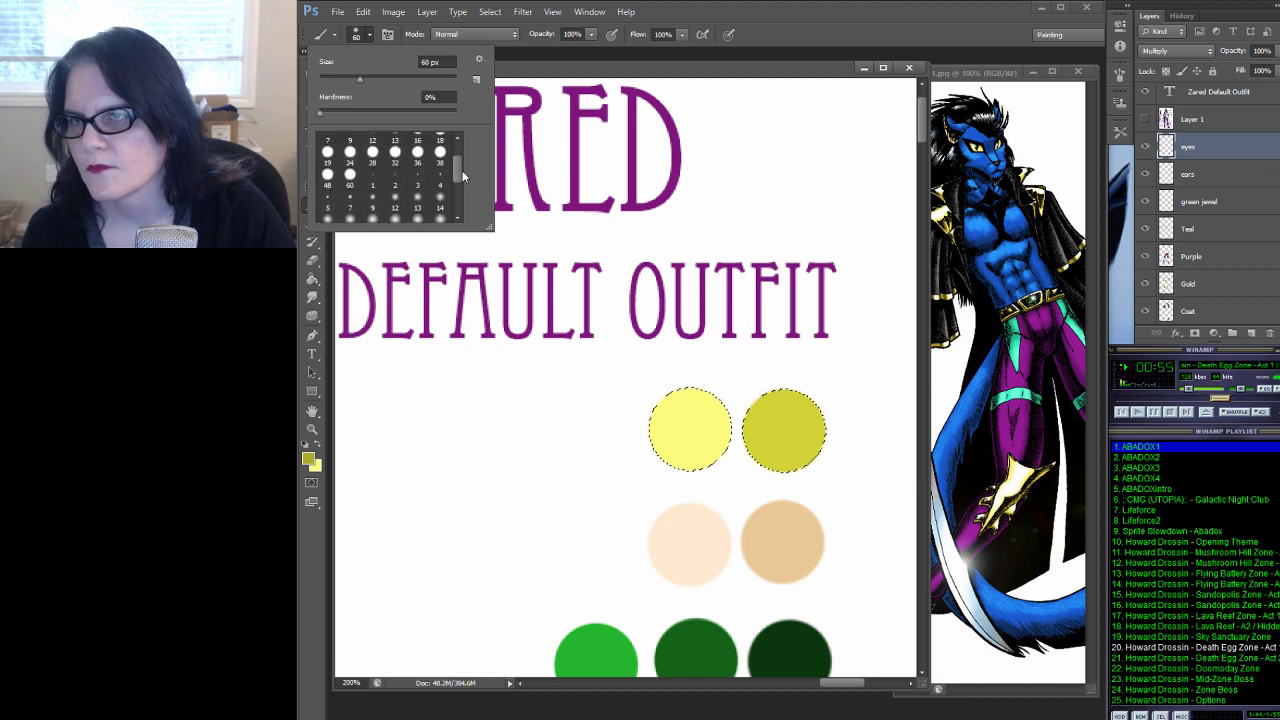
left_click(349, 178)
left_click(783, 426)
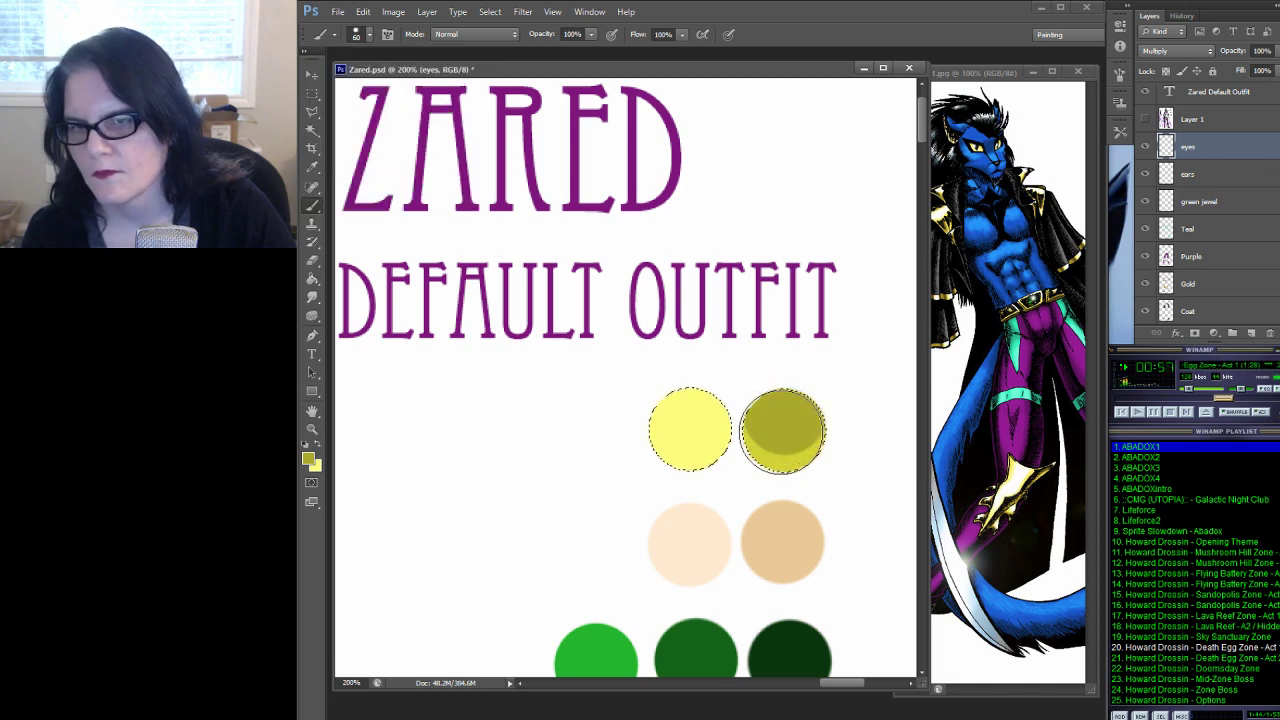
Return to the character's face, clear the selection around the eyes and save the document
left_click_drag(634, 371, 586, 297)
left_click_drag(775, 297, 665, 210)
key("m")
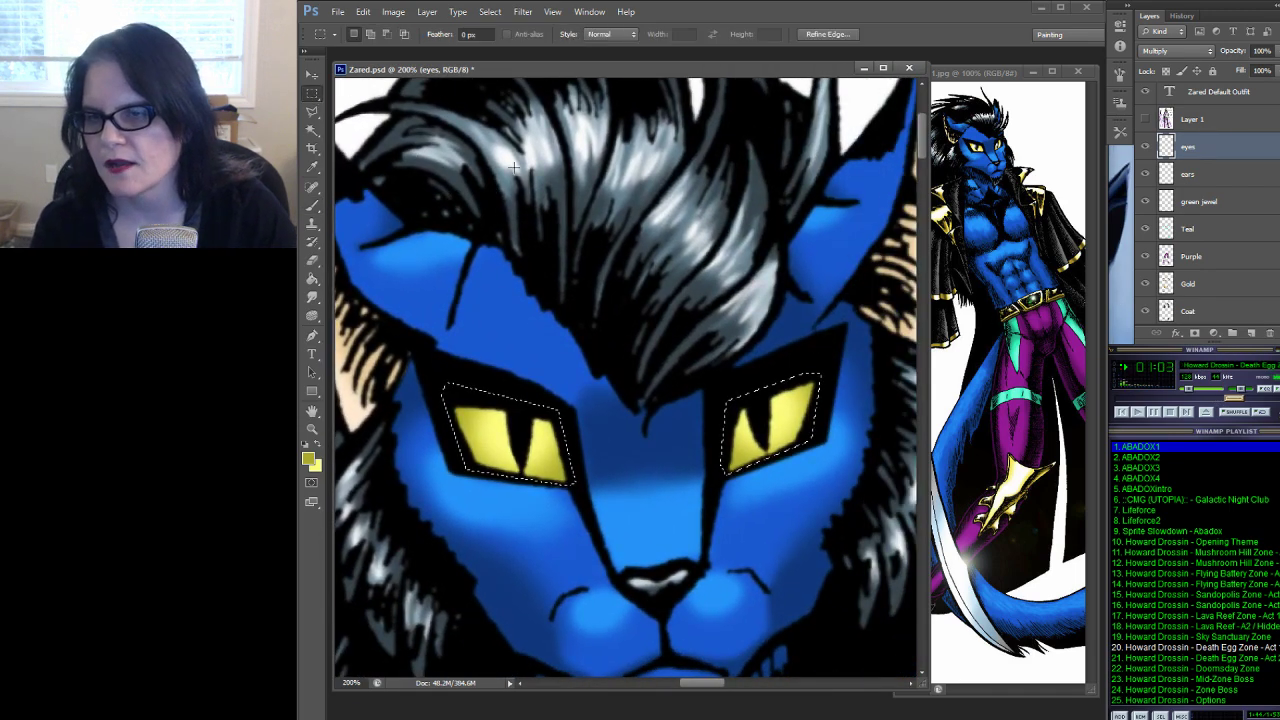
left_click(623, 261)
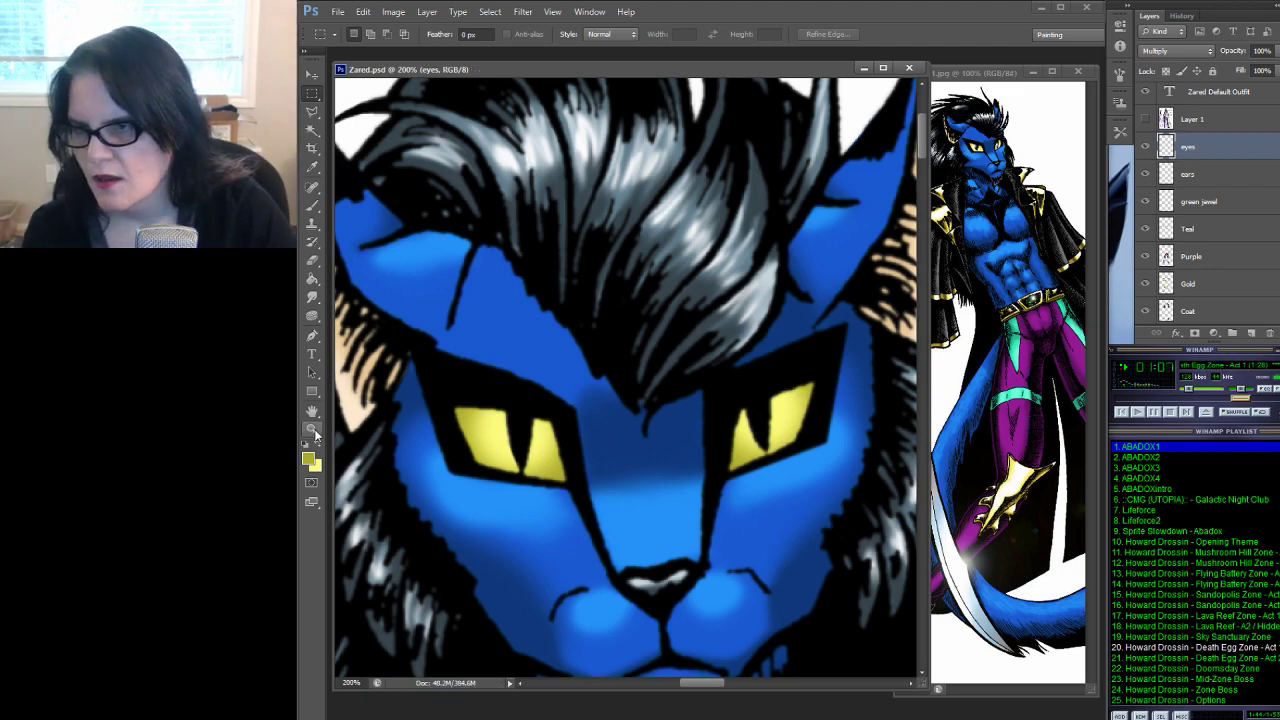
Zoom out to 33.33% and review the colored character from the face down to the shoes and back up to the palette swatches
left_click(312, 429)
left_click(521, 338, "alt")
left_click(521, 338, "alt")
left_click(521, 338, "alt")
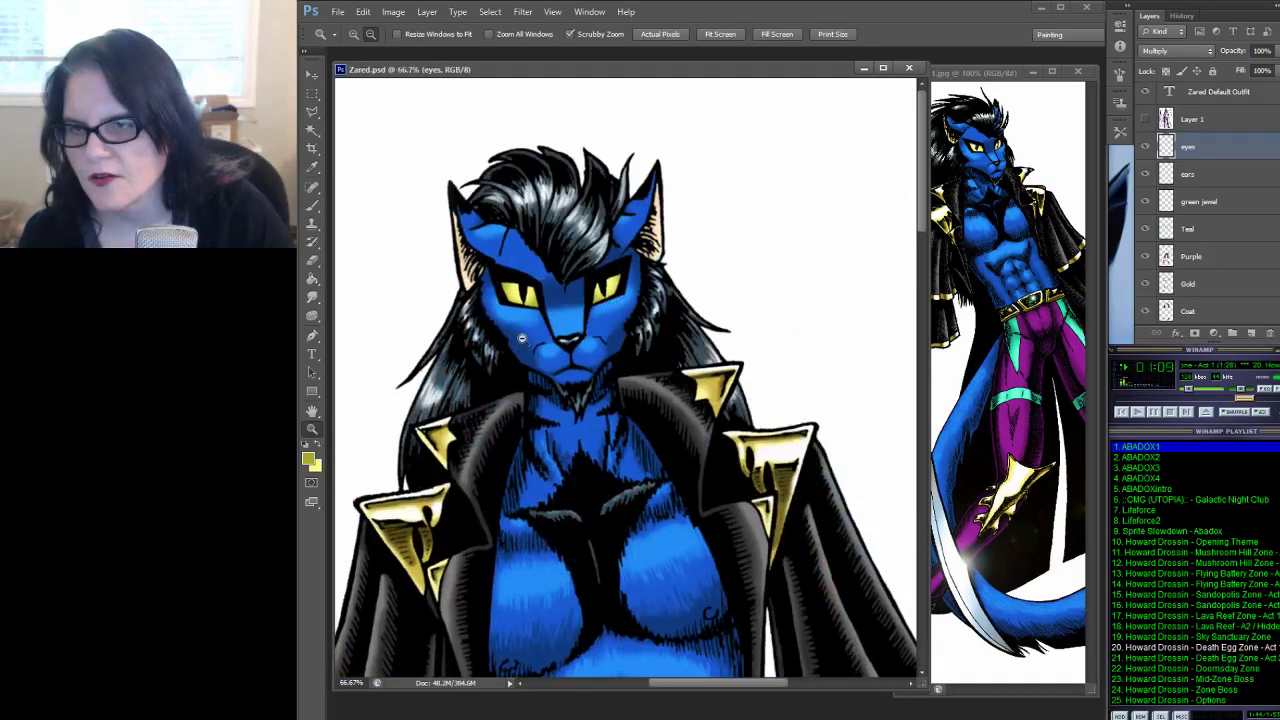
left_click(521, 338, "alt")
scroll(633, 329, "down", 4)
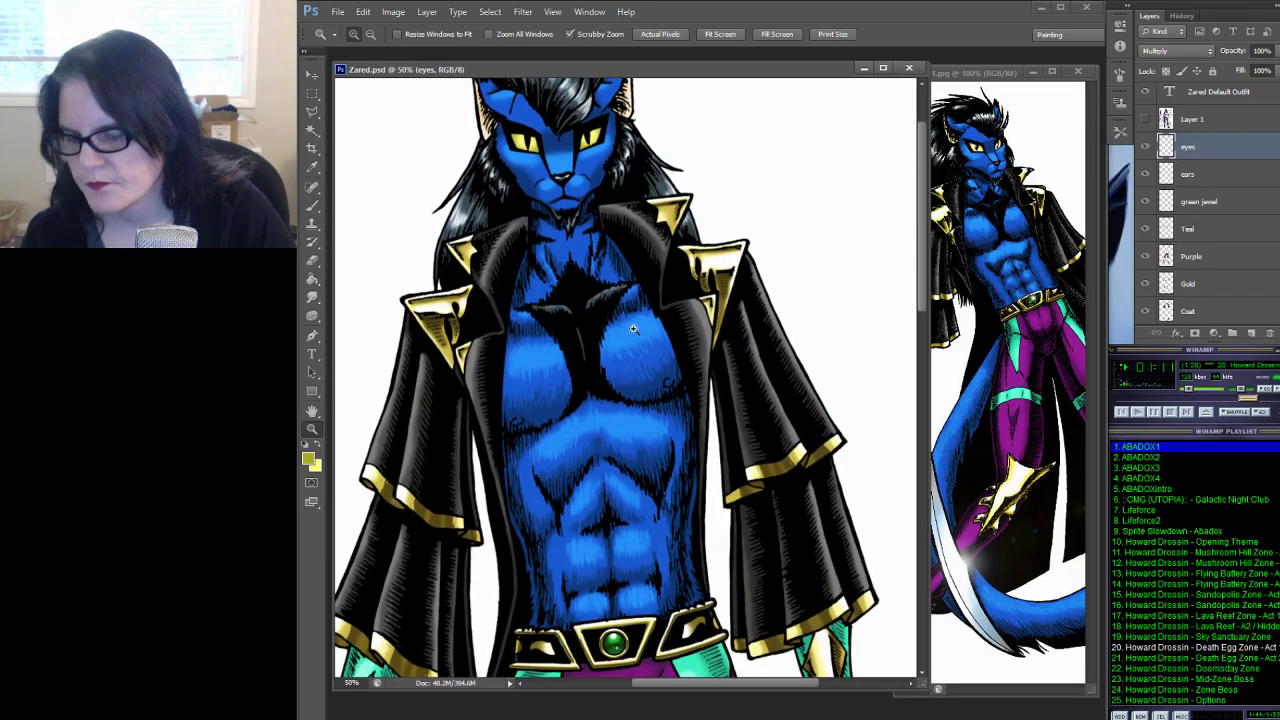
left_click(633, 329, "alt")
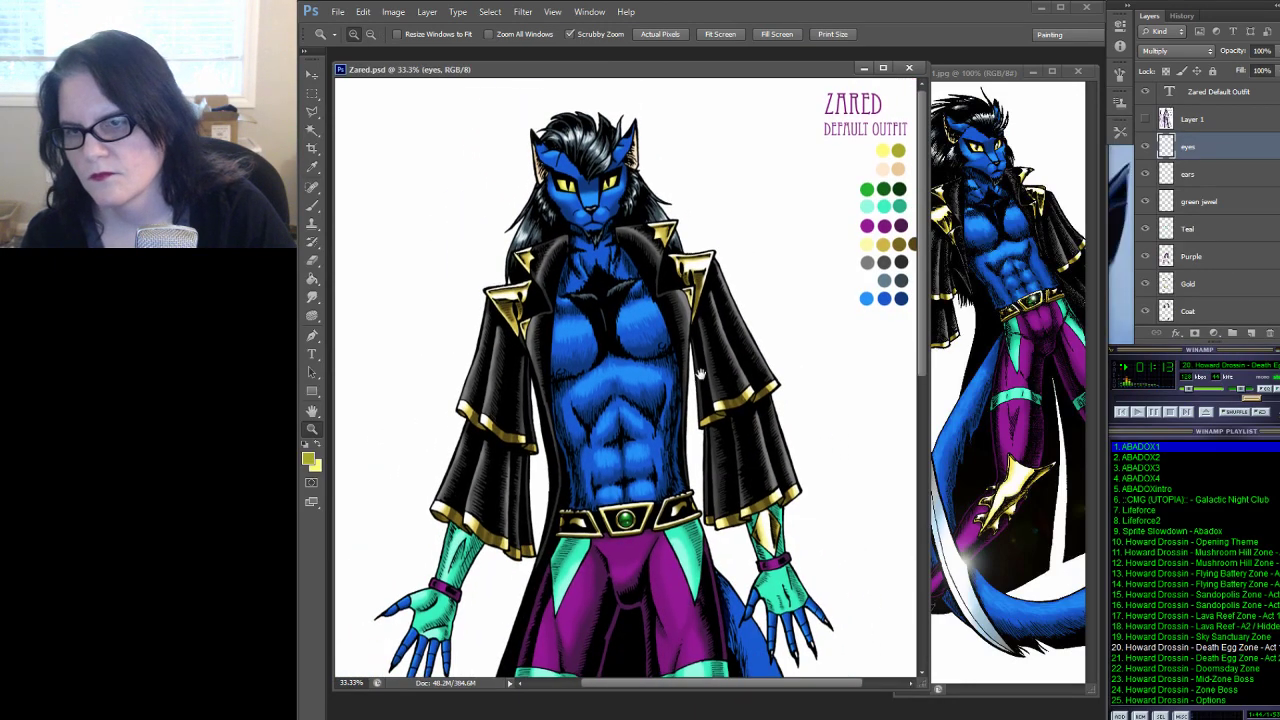
scroll(700, 374, "down", 5)
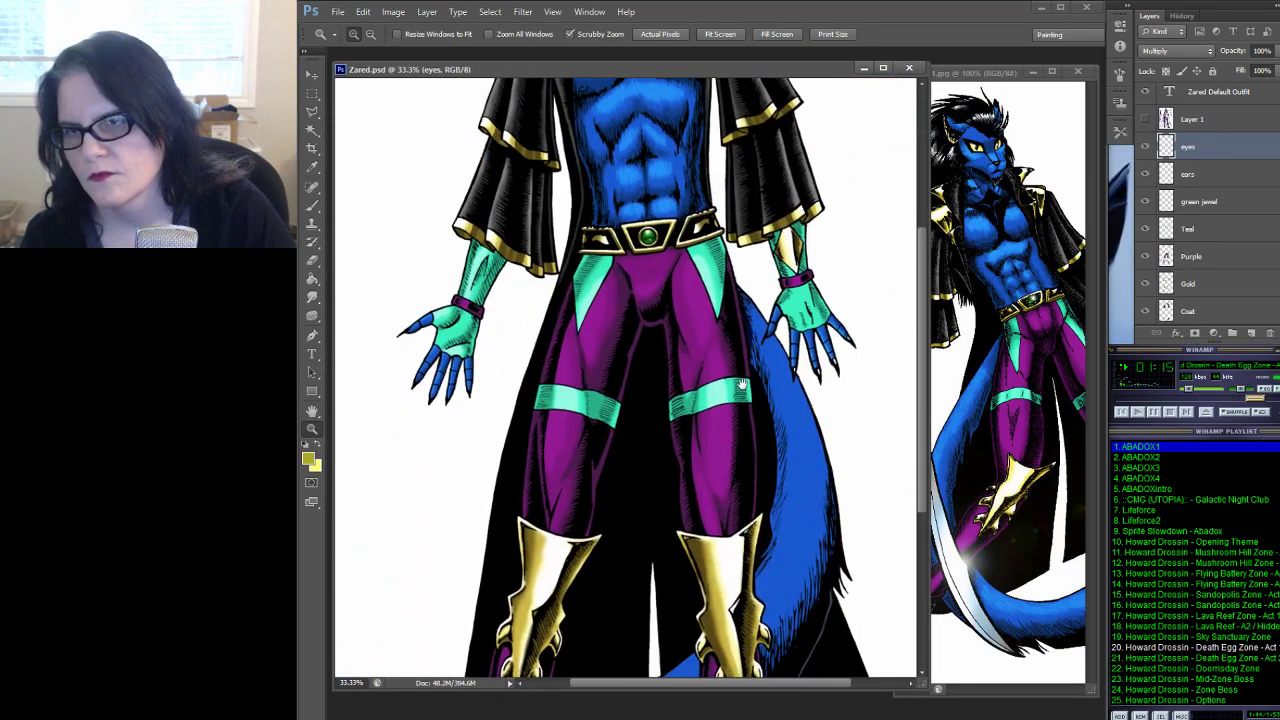
scroll(742, 384, "down", 6)
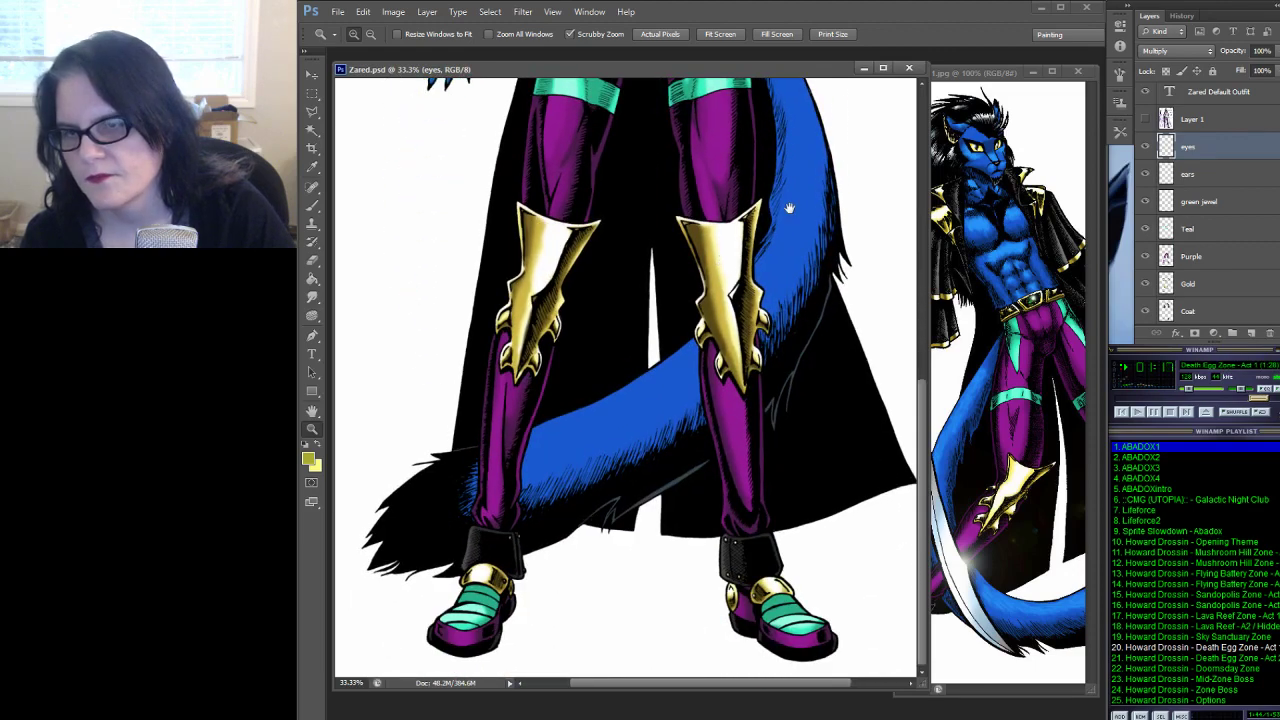
scroll(810, 178, "up", 2)
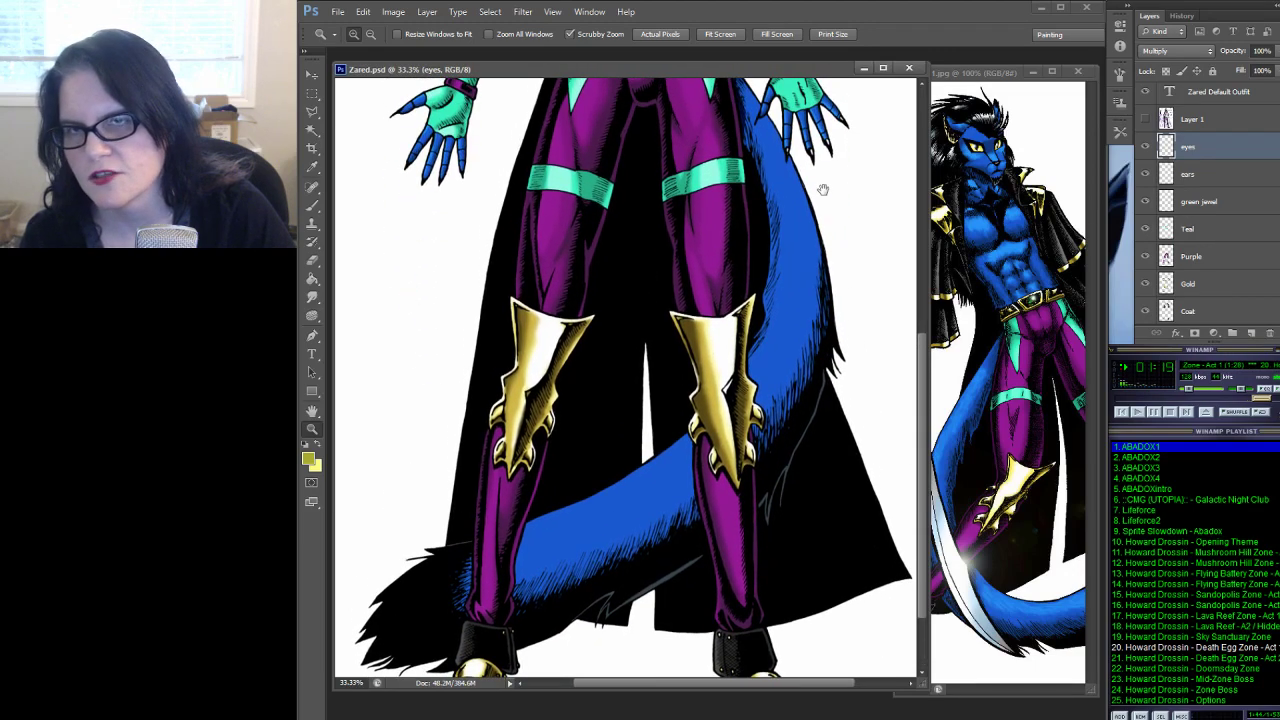
left_click_drag(846, 177, 814, 471)
left_click_drag(759, 271, 765, 426)
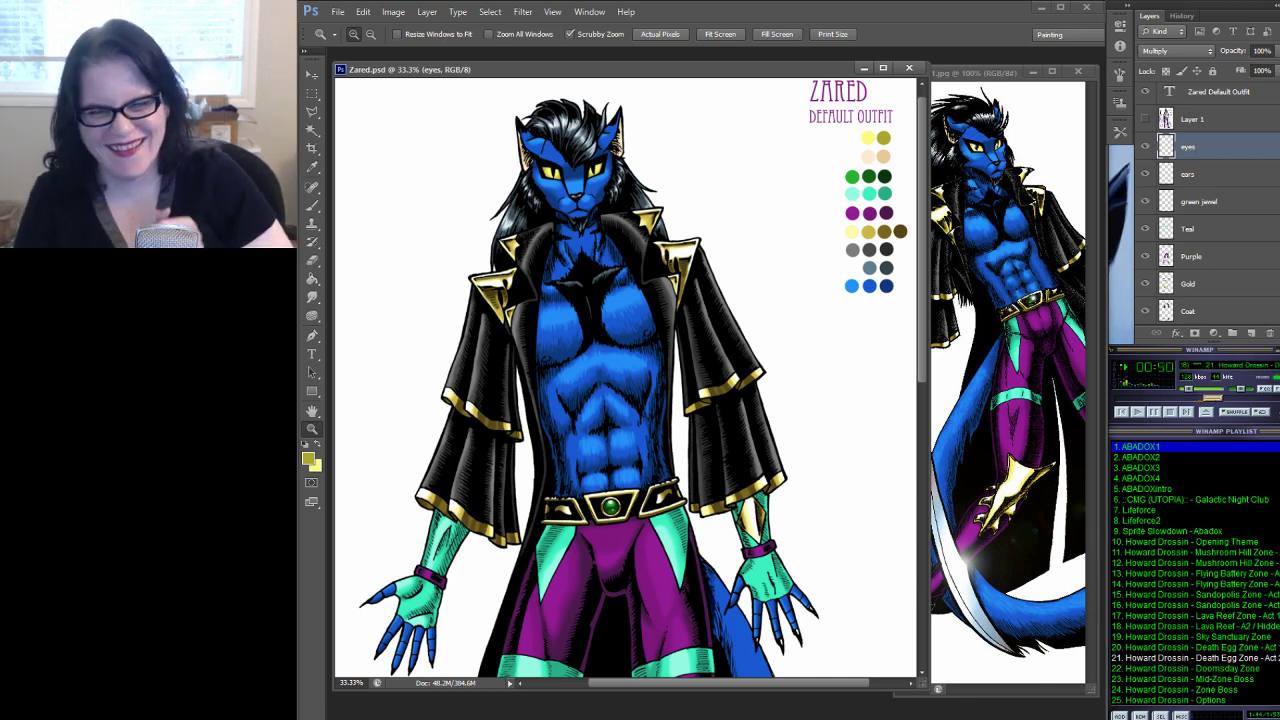
Switch to Winamp and stop the music playback
left_click(1172, 412)
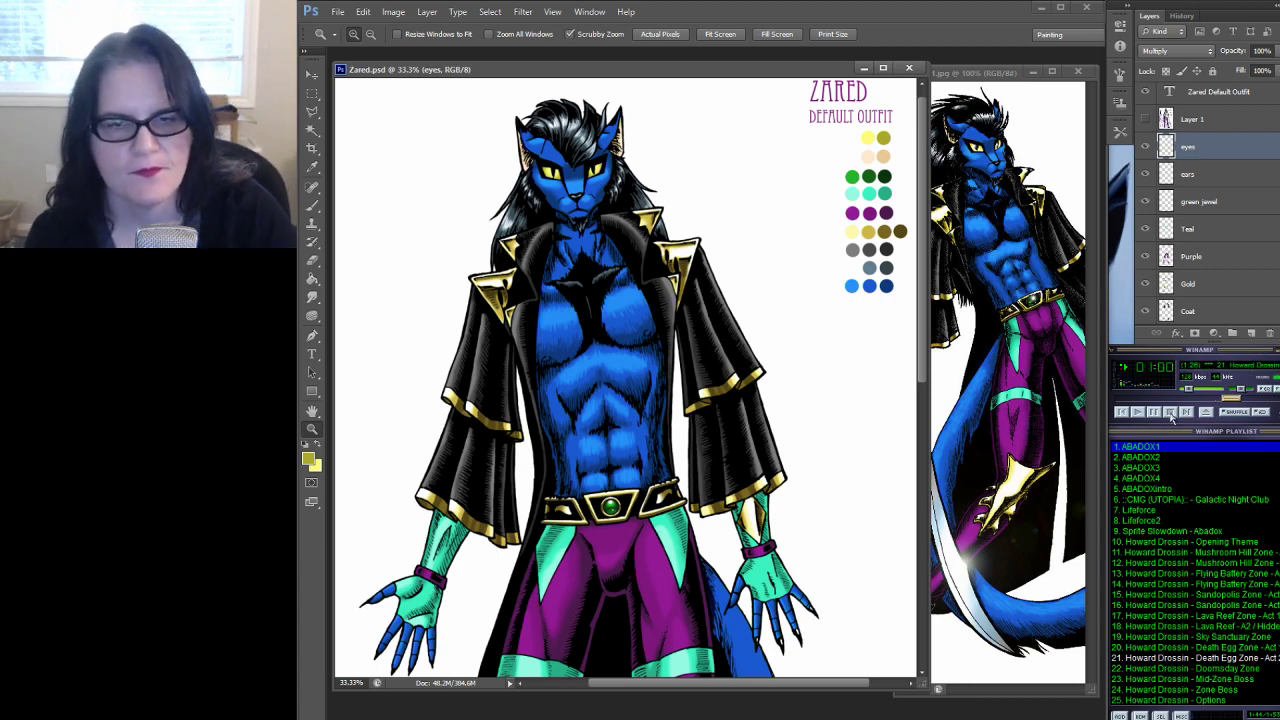